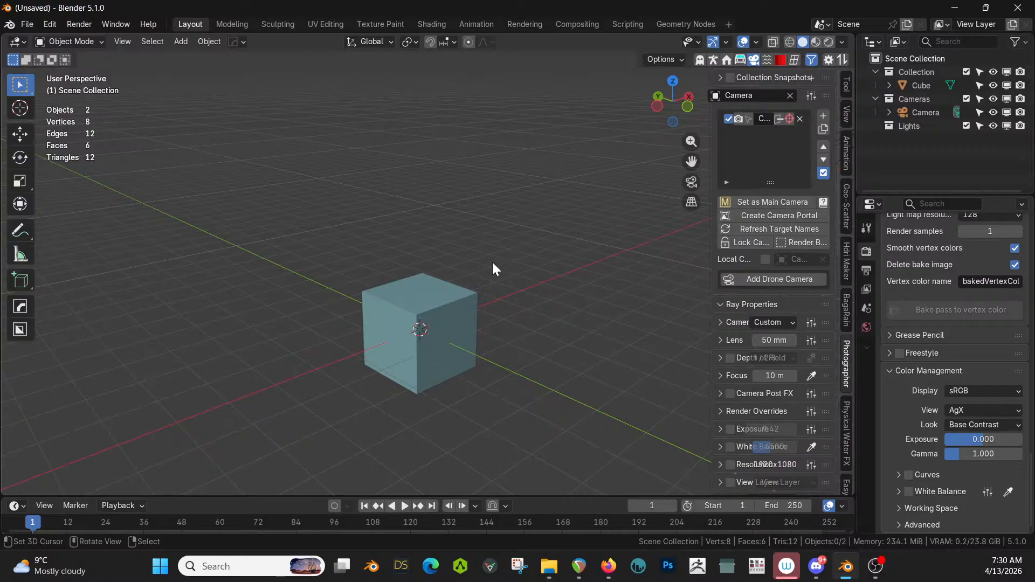
# - Delete the default cube from the scene
pyautogui.moveTo(492, 262); pyautogui.dragTo(441, 270, button='middle')
pyautogui.click(426, 280)
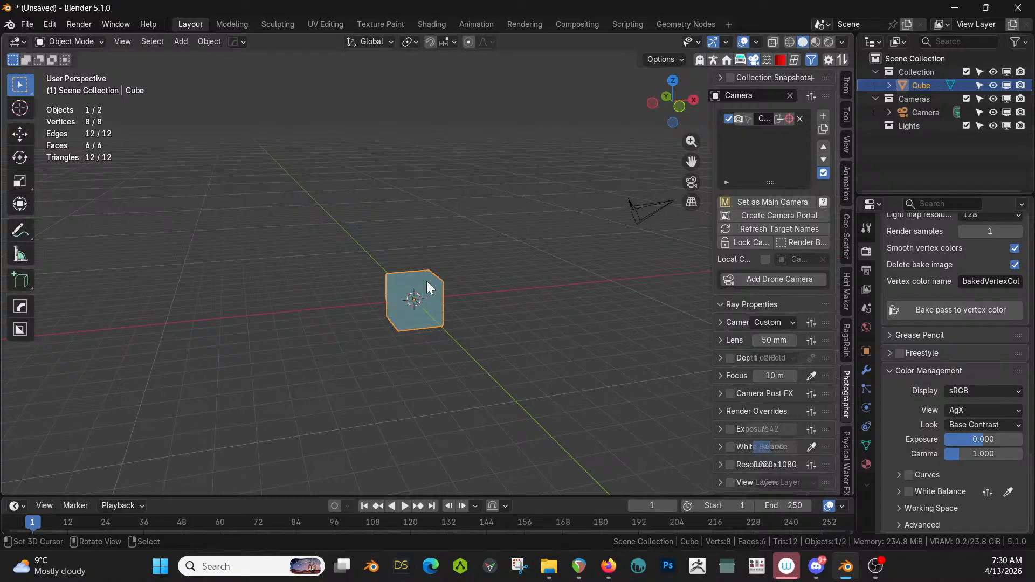
pyautogui.moveTo(436, 308); pyautogui.dragTo(415, 332, button='middle')
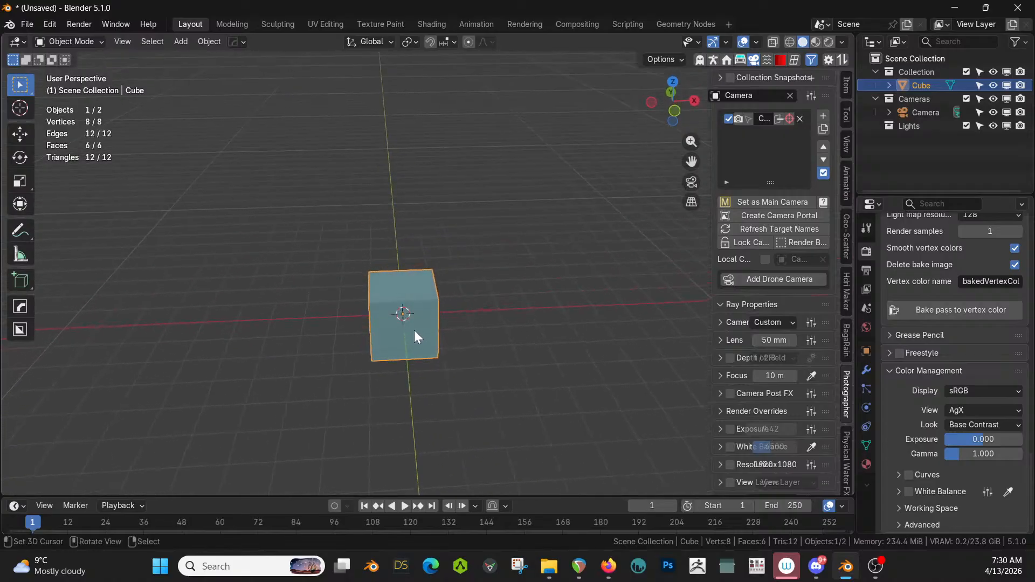
pyautogui.press('Delete')
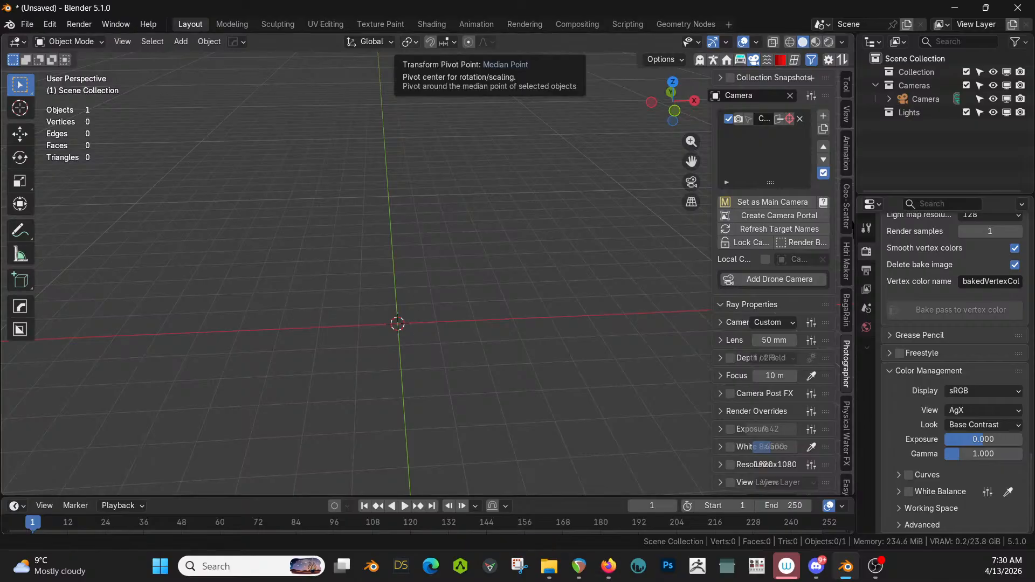
pyautogui.hotkey('alt', 'Tab')
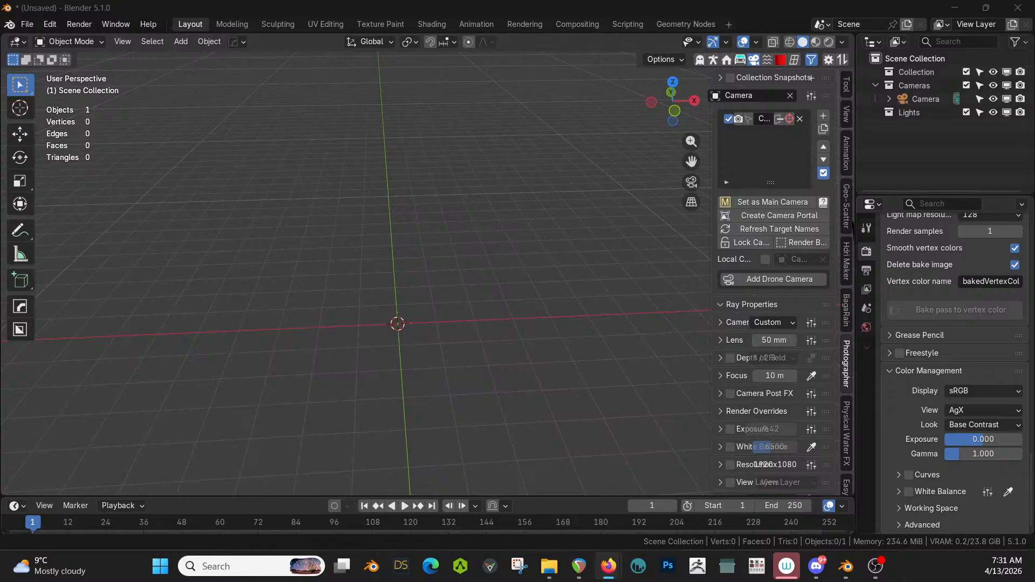
# - Add a mesh circle at the world origin
pyautogui.moveTo(446, 247); pyautogui.dragTo(421, 289, button='middle')
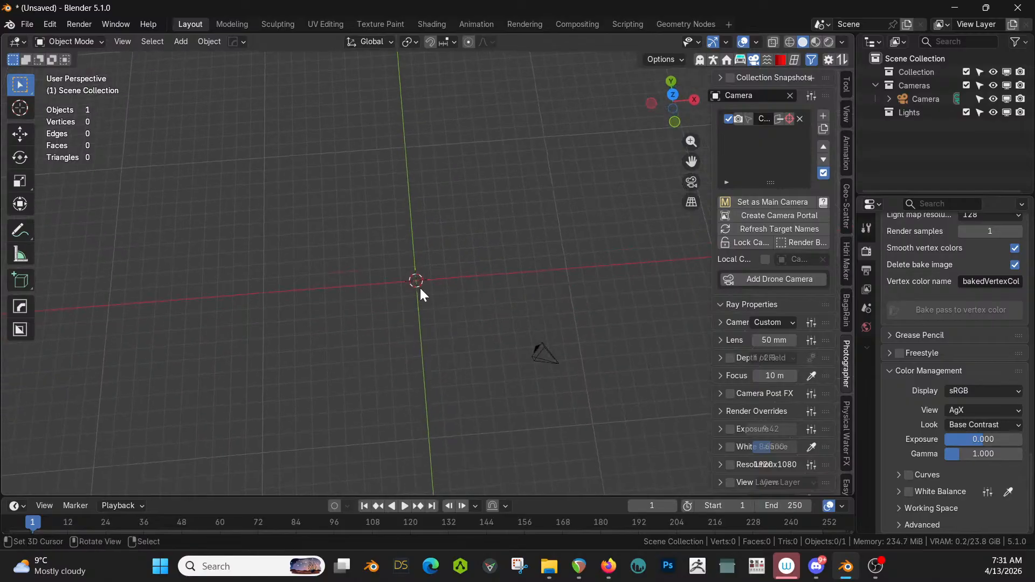
pyautogui.hotkey('shift', 'a')
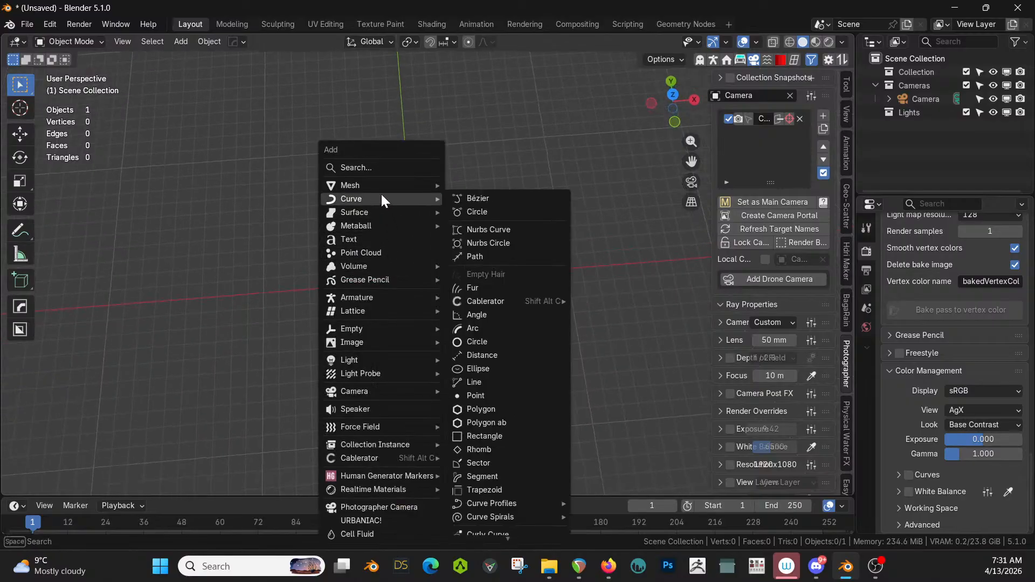
pyautogui.moveTo(360, 182)
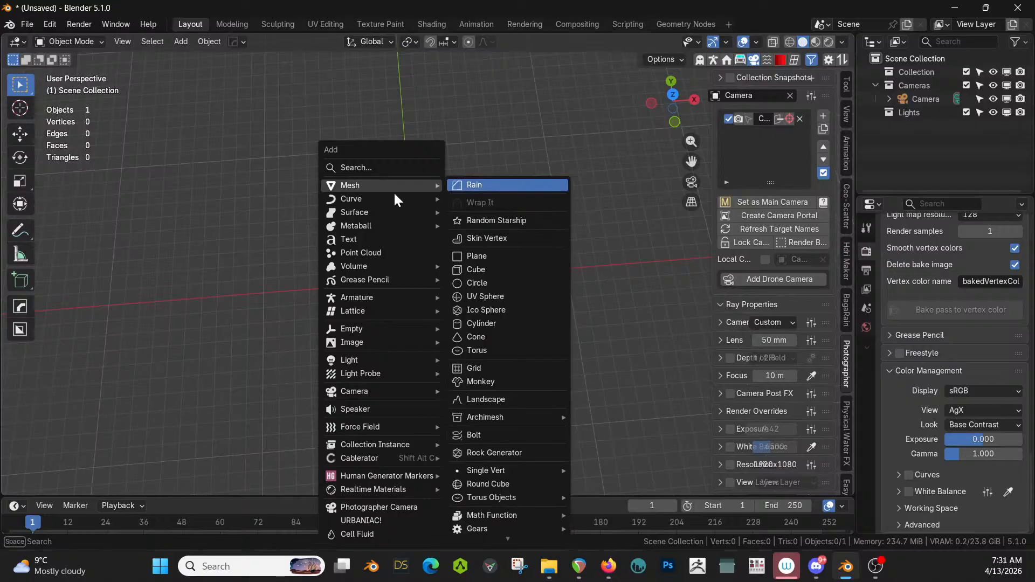
pyautogui.click(489, 282)
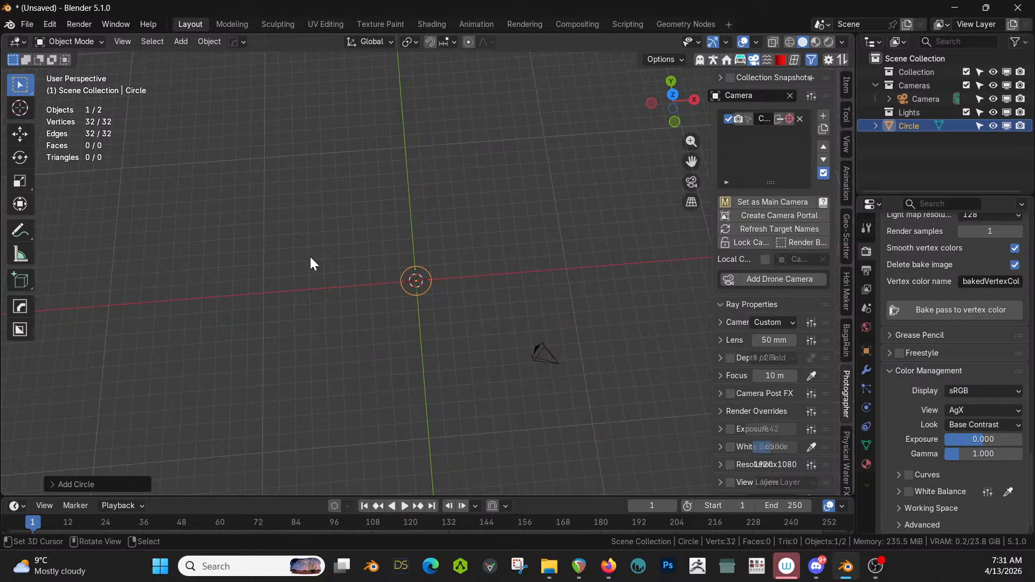
# - Set the circle's X and Y dimensions to 50 m
pyautogui.click(847, 87)
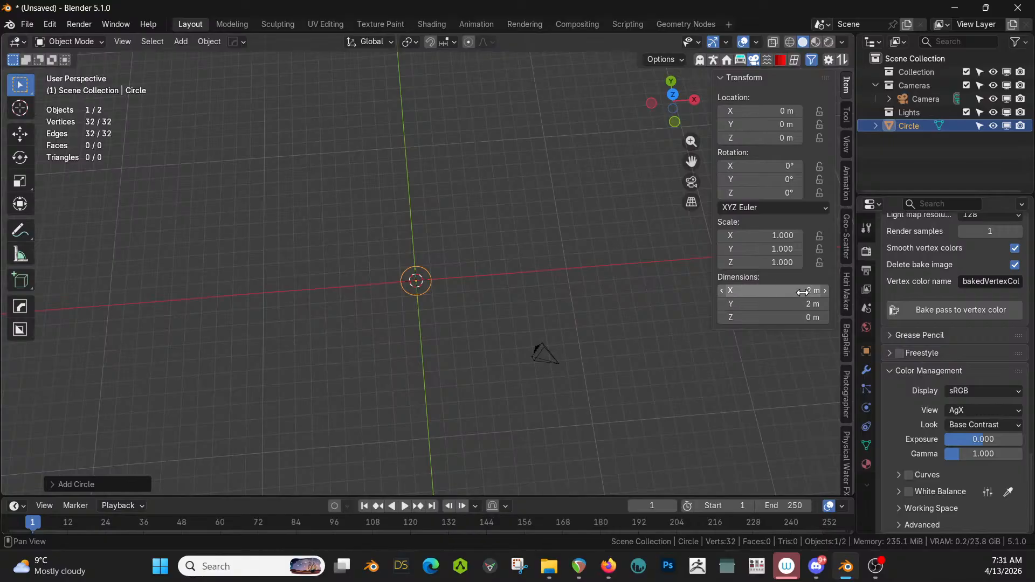
pyautogui.moveTo(802, 291); pyautogui.dragTo(796, 304)
pyautogui.write('5')
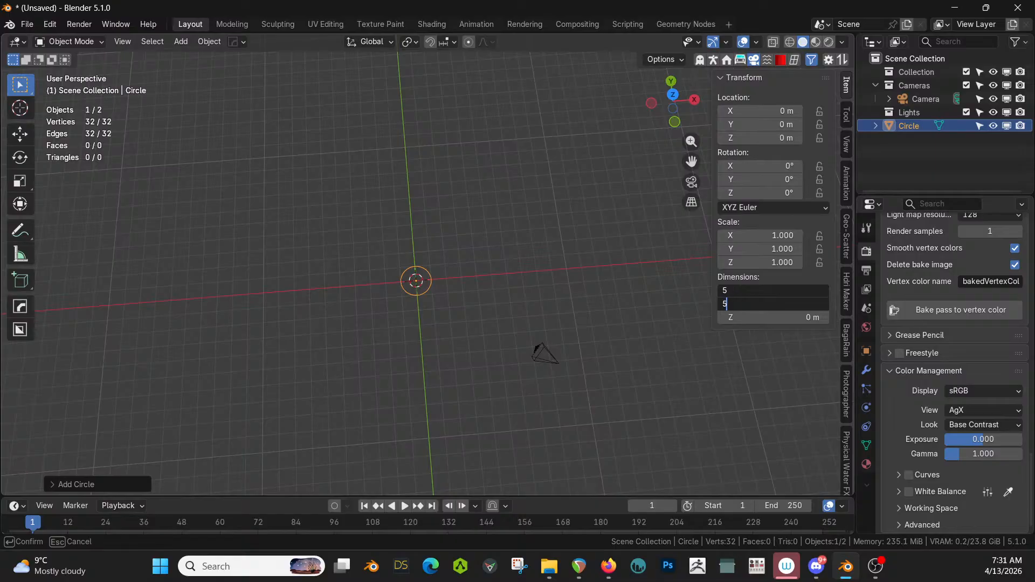
pyautogui.write('0')
pyautogui.press('Return')
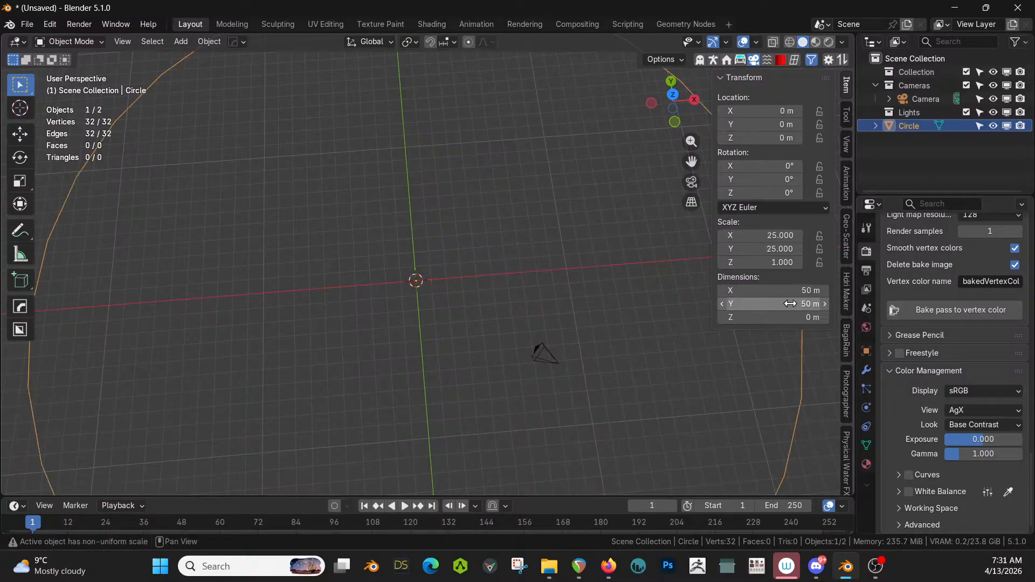
# - Apply the circle's rotation and scale
pyautogui.keyDown('shift'); pyautogui.rightClick(533, 382); pyautogui.keyUp('shift')
pyautogui.scroll(-3, 532, 383)
pyautogui.hotkey('ctrl', 'a')
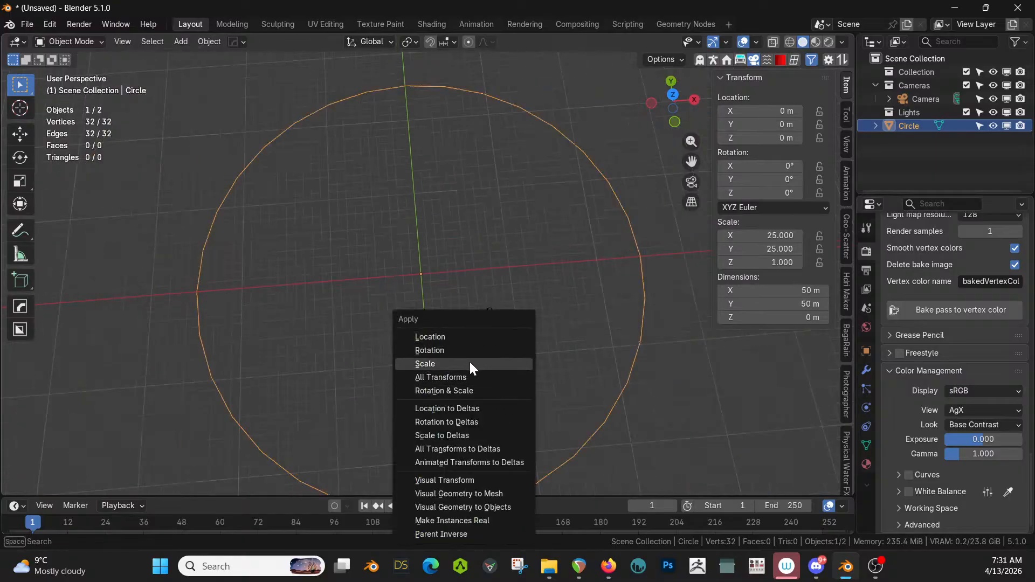
pyautogui.click(460, 391)
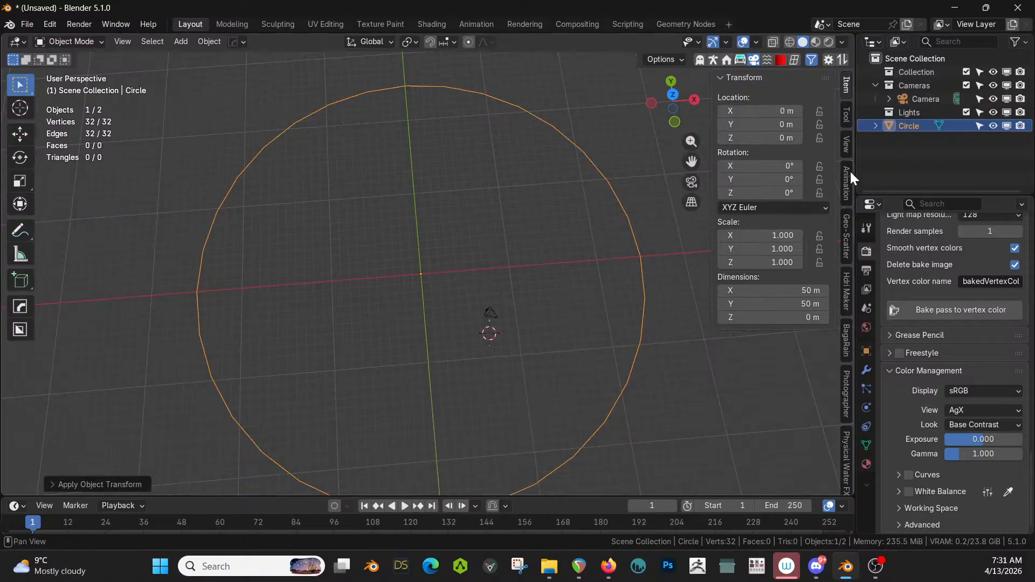
# - Generate a new male human with HumGen from a starting human preset
pyautogui.click(710, 60)
pyautogui.click(846, 229)
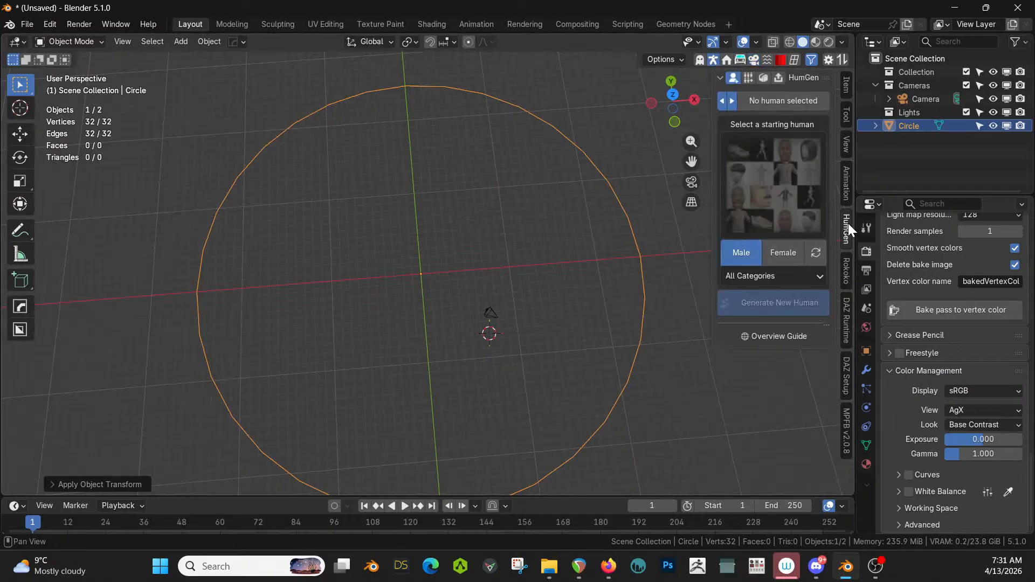
pyautogui.click(801, 180)
pyautogui.click(700, 275)
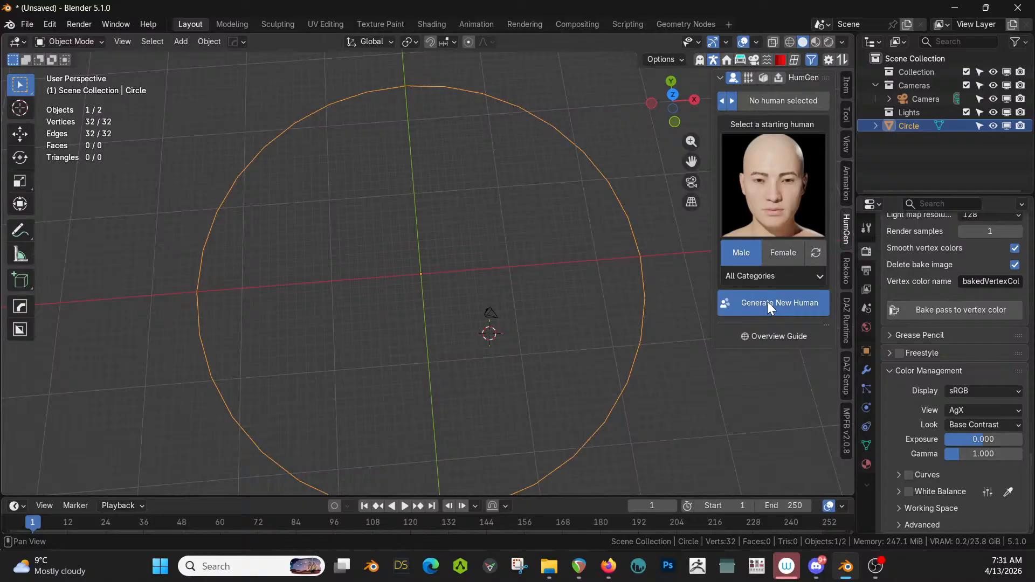
pyautogui.click(767, 302)
# - Clear the human's location so that it stands at the world origin in the circle's centre
pyautogui.moveTo(506, 310); pyautogui.dragTo(435, 349, button='middle')
pyautogui.hotkey('alt', 'g')
pyautogui.scroll(-2, 439, 313)
pyautogui.scroll(2, 438, 337)
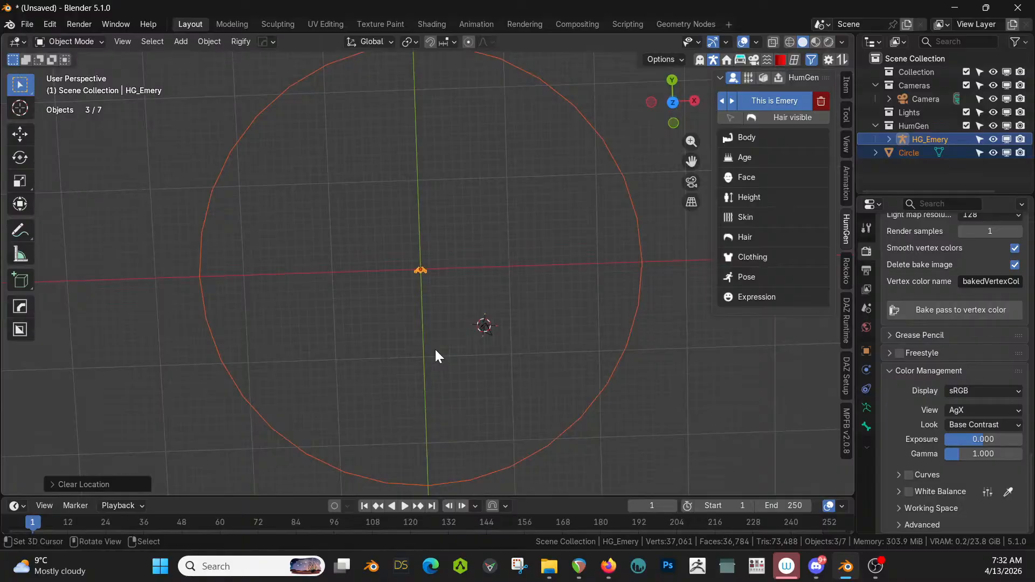
pyautogui.press('Tab')
pyautogui.press('Tab')
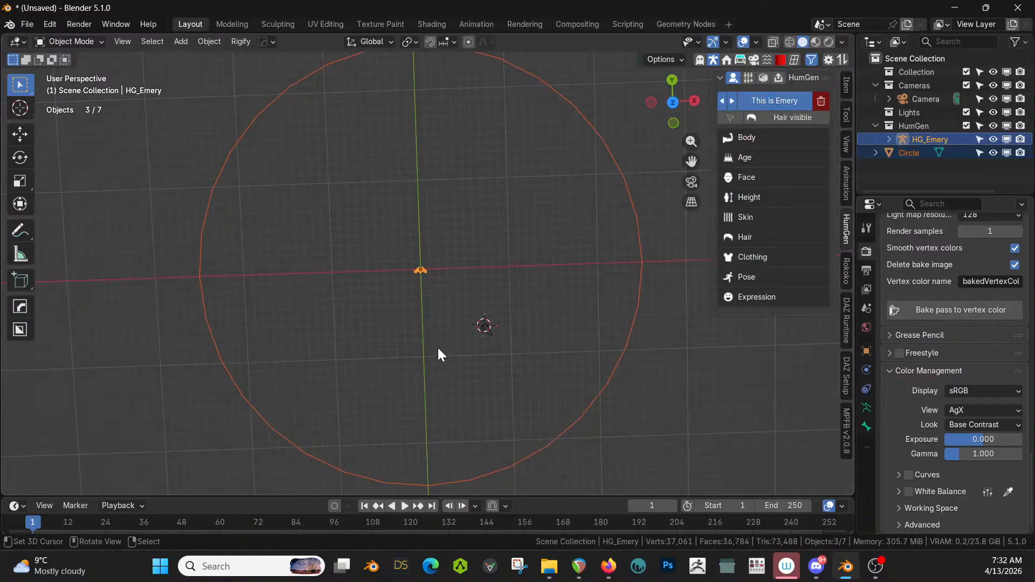
# - Fill the circle with a face and poke it into triangles meeting at the centre
pyautogui.click(619, 174)
pyautogui.press('Tab')
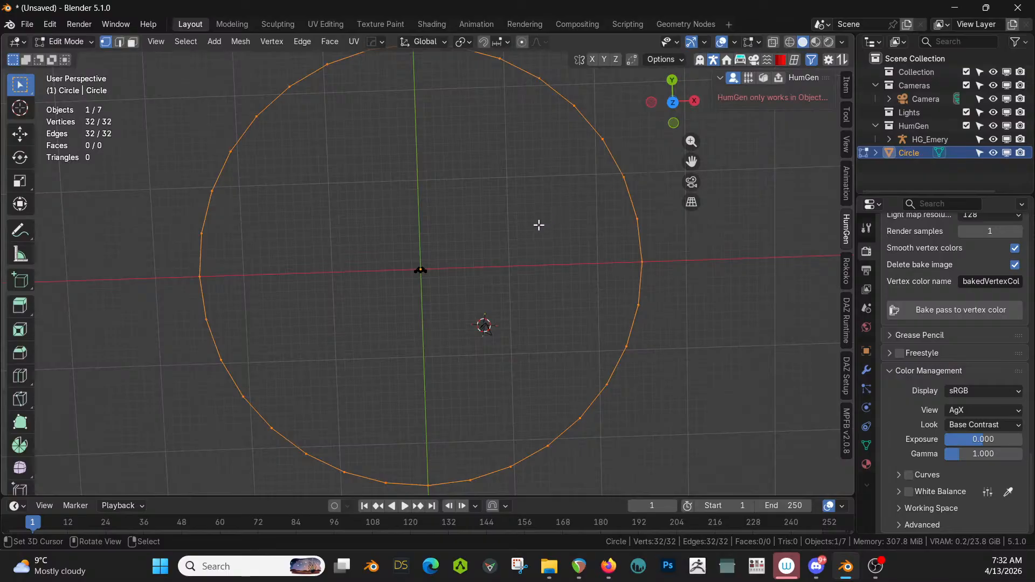
pyautogui.press('f')
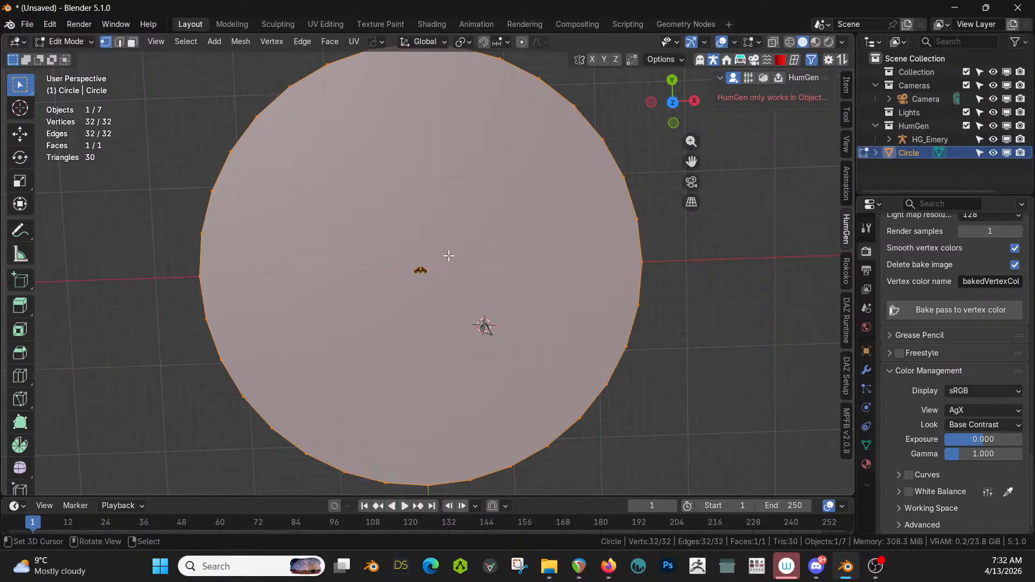
pyautogui.click(336, 43)
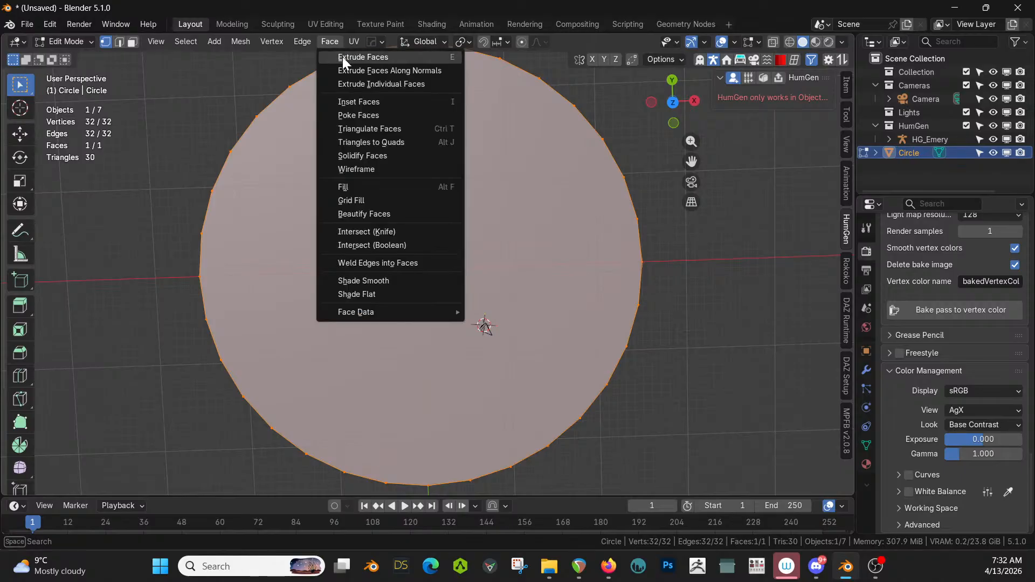
pyautogui.click(379, 114)
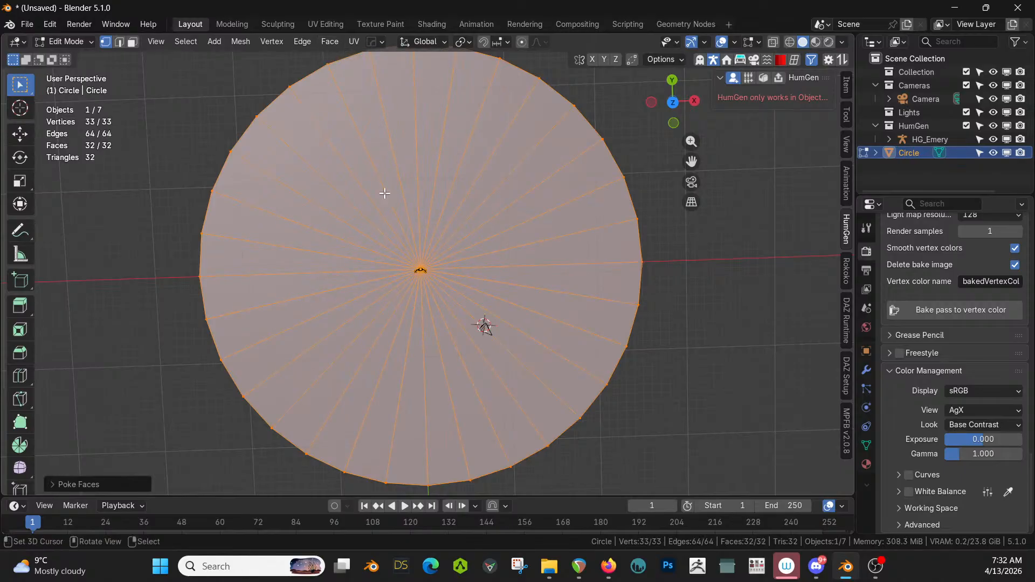
# - Try a level 2 subdivision modifier on the disc, inspect its mesh in Edit Mode, and undo the subdivision
pyautogui.rightClick(409, 251)
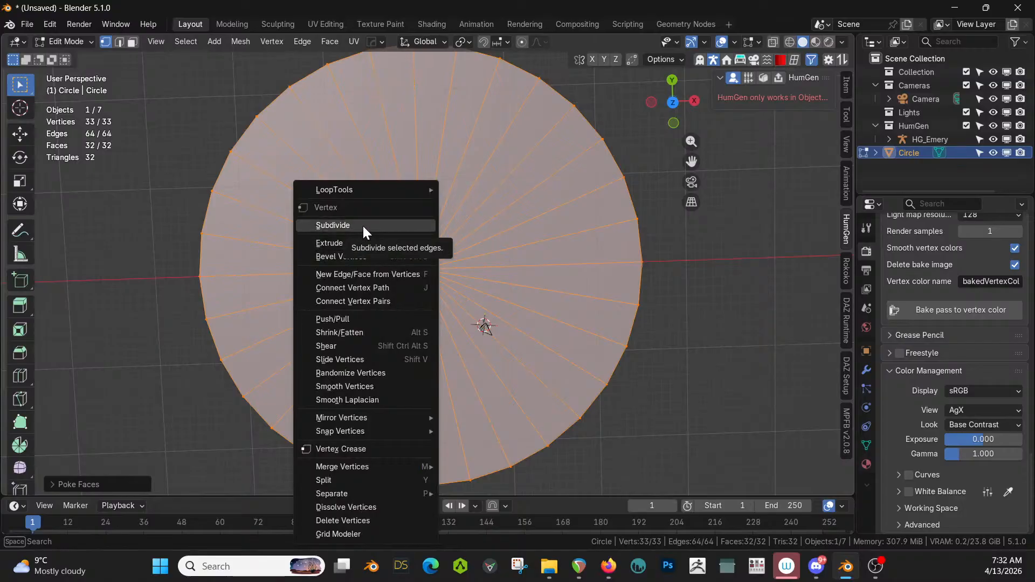
pyautogui.press('Escape')
pyautogui.press('2')
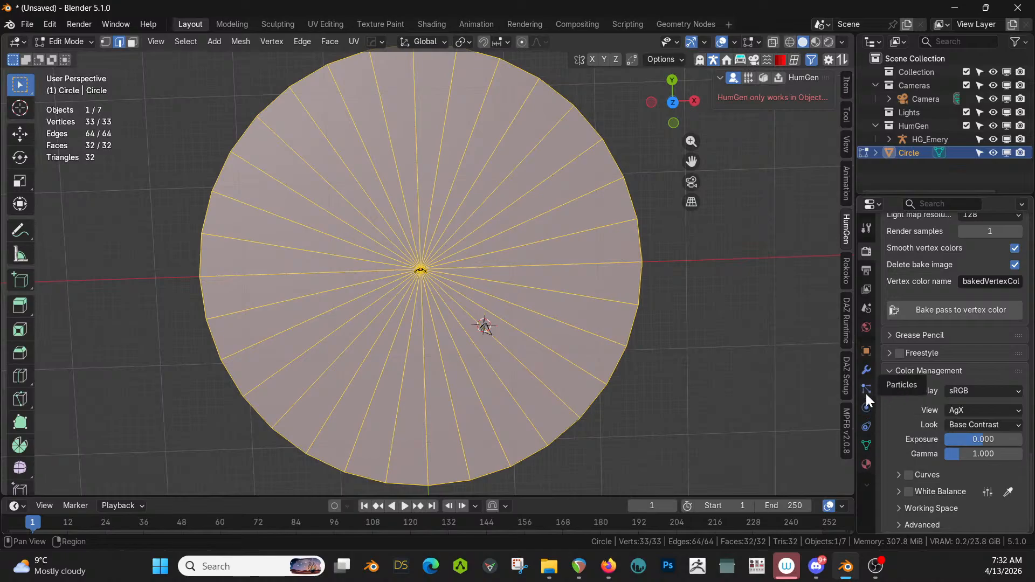
pyautogui.click(866, 370)
pyautogui.press('Tab')
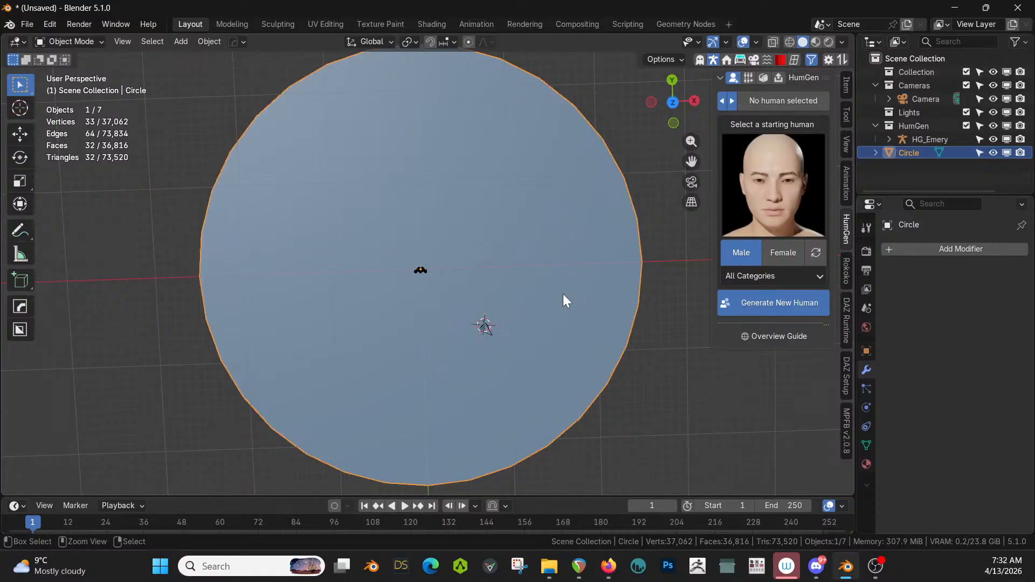
pyautogui.hotkey('ctrl', '2')
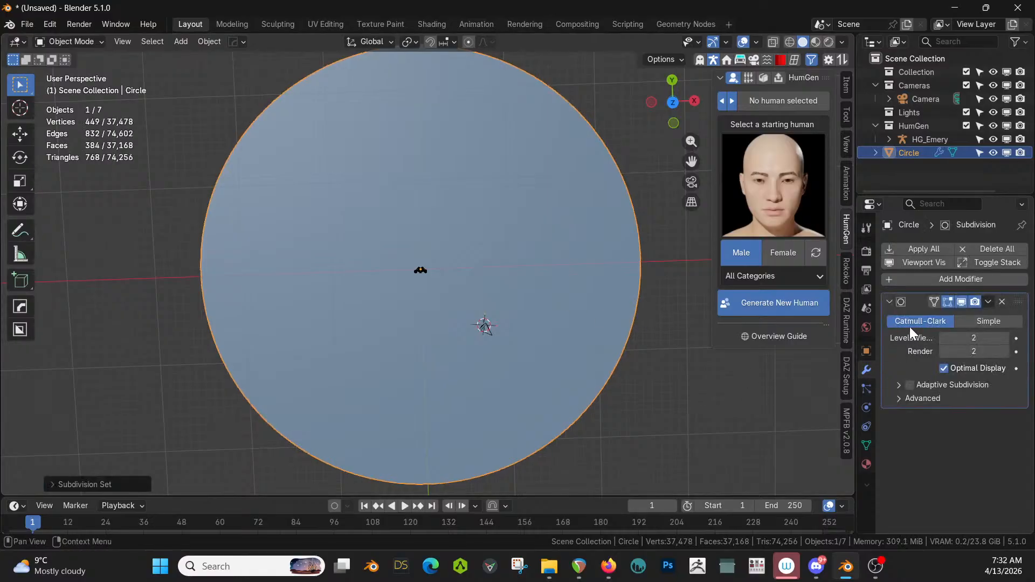
pyautogui.click(933, 297)
pyautogui.press('Tab')
pyautogui.moveTo(571, 280); pyautogui.dragTo(547, 241, button='middle')
pyautogui.hotkey('ctrl', 'z')
pyautogui.hotkey('ctrl', 'z')
pyautogui.hotkey('ctrl', 'z')
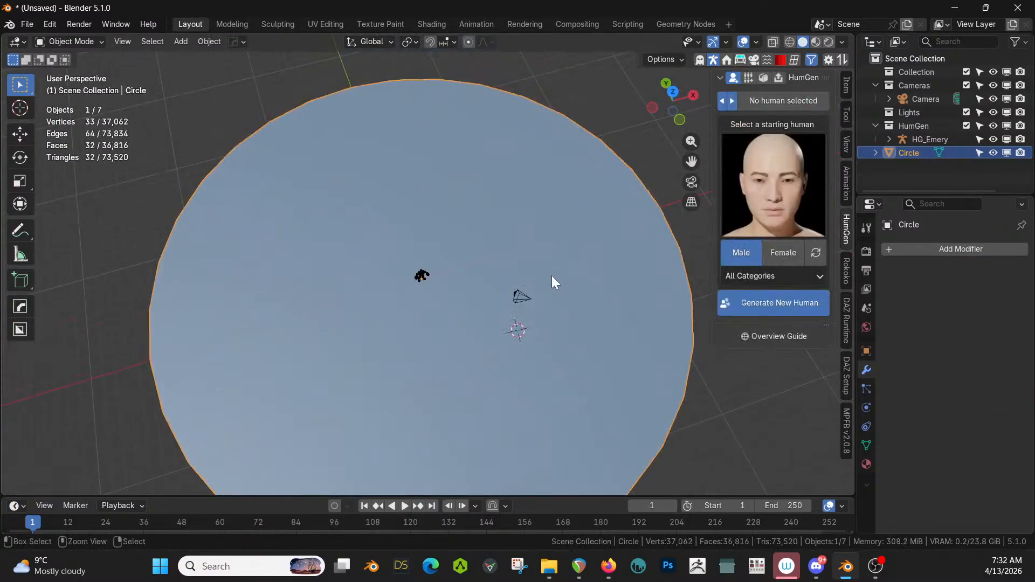
# - Inset all of the disc's faces in vertex selection mode to form a narrow outer ring
pyautogui.press('Tab')
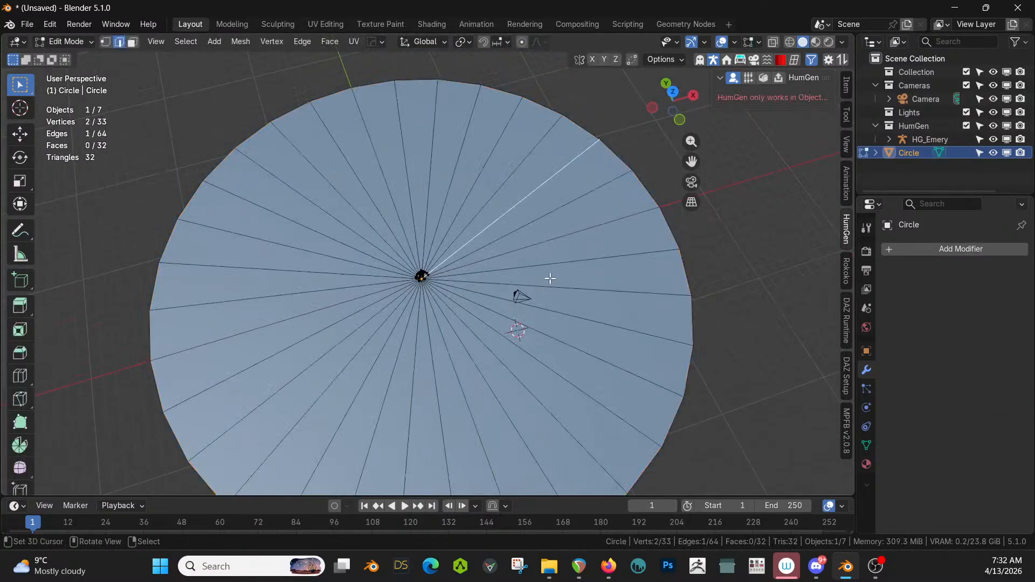
pyautogui.press('1')
pyautogui.press('Tab')
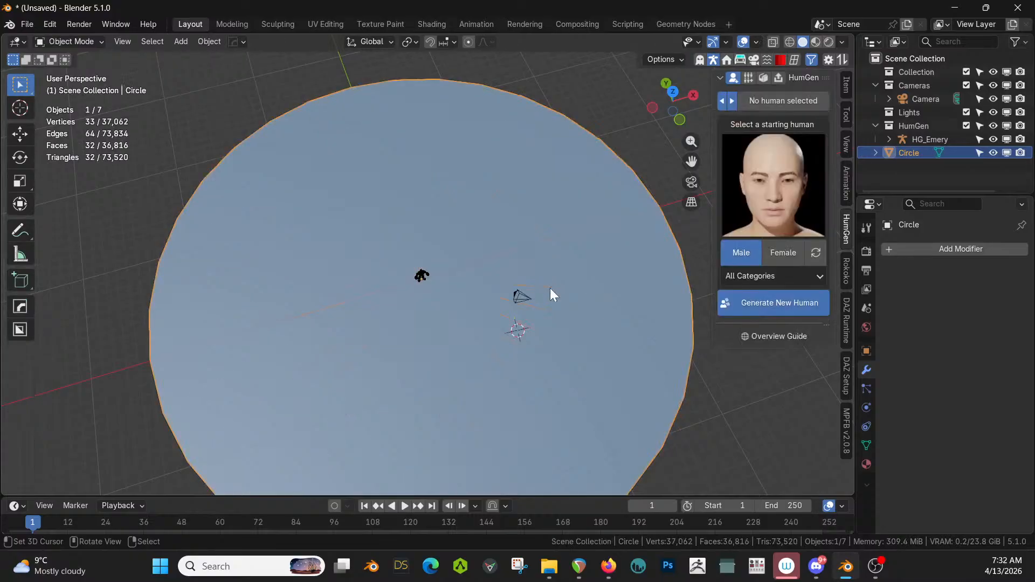
pyautogui.press('Tab')
pyautogui.press('a')
pyautogui.press('i')
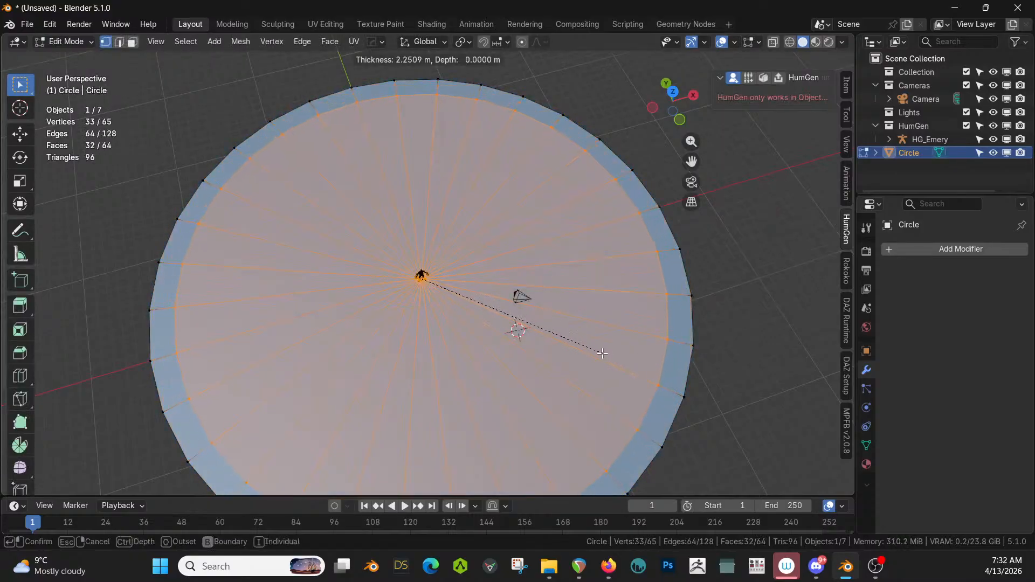
pyautogui.click(591, 351)
pyautogui.press('i')
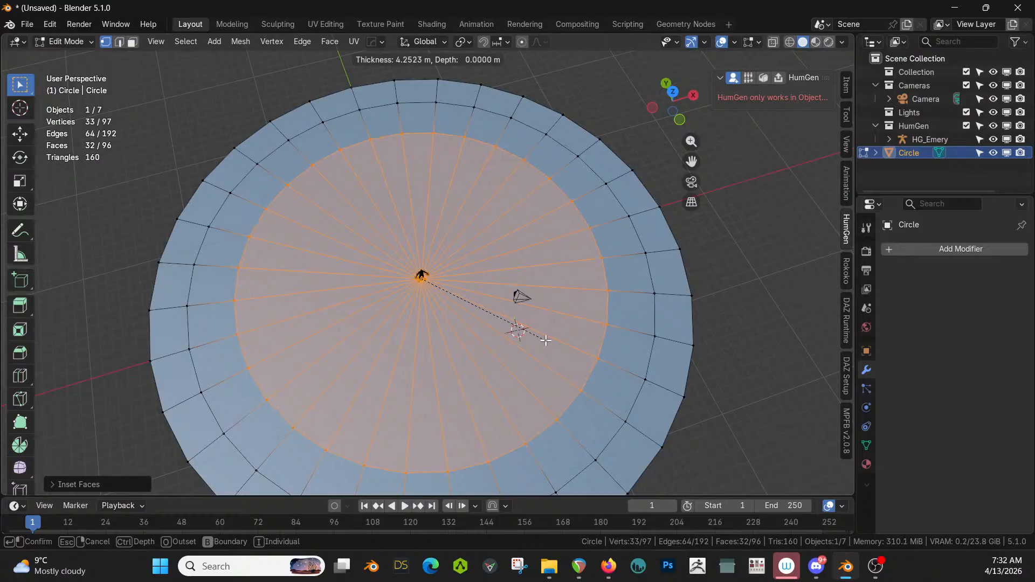
pyautogui.press('Escape')
pyautogui.hotkey('ctrl', 'r')
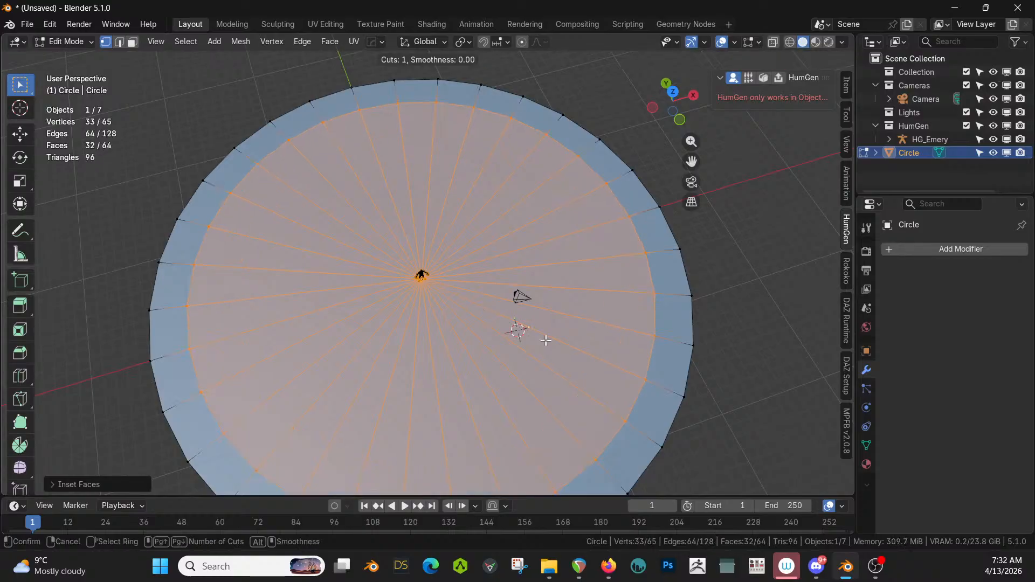
pyautogui.press('Escape')
# - Inset the disc's inner faces repeatedly to make four more evenly spaced concentric rings towards the centre
pyautogui.moveTo(590, 360); pyautogui.dragTo(587, 401, button='middle')
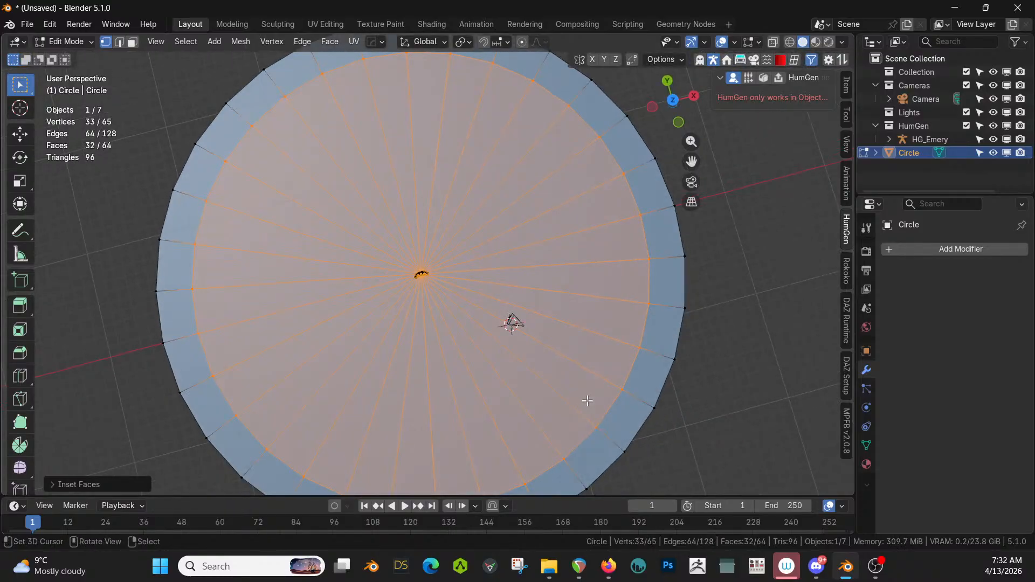
pyautogui.press('i')
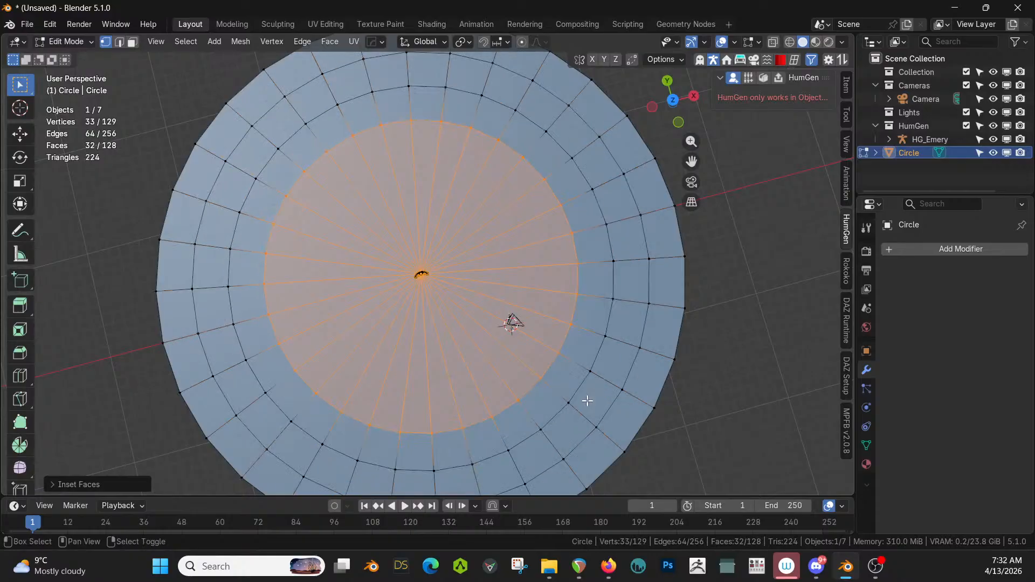
pyautogui.hotkey('shift', 'r')
pyautogui.hotkey('shift', 'r')
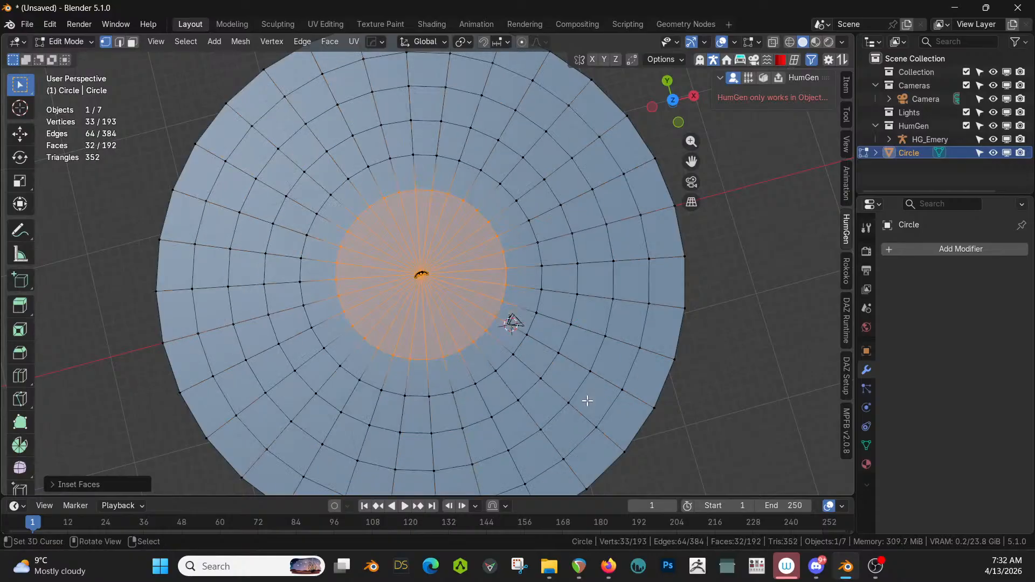
pyautogui.moveTo(586, 400); pyautogui.dragTo(564, 334, button='middle')
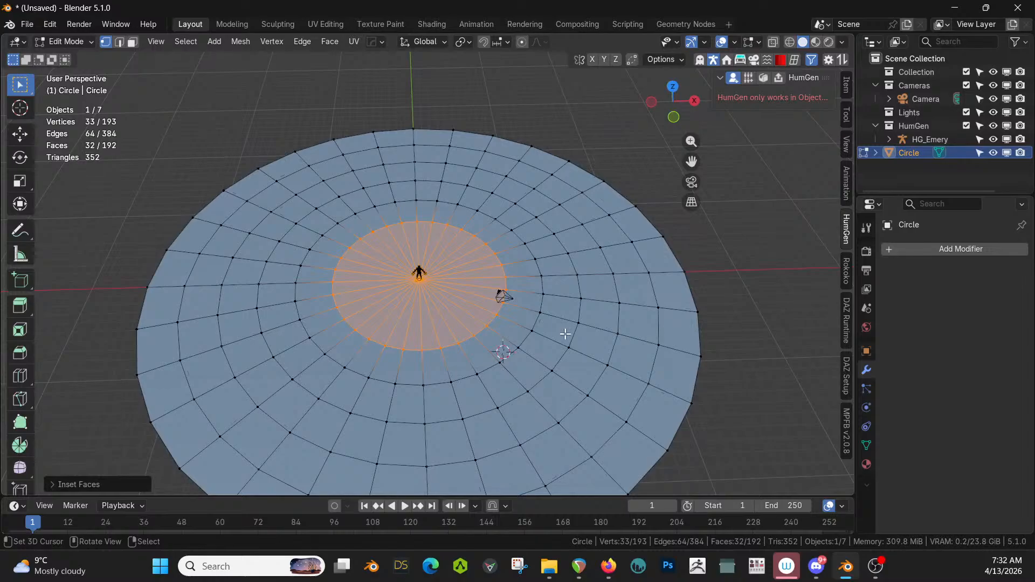
# - Add a level 2 subdivision modifier to the disc, enable its on-cage display and inspect the result in Edit Mode
pyautogui.press('Tab')
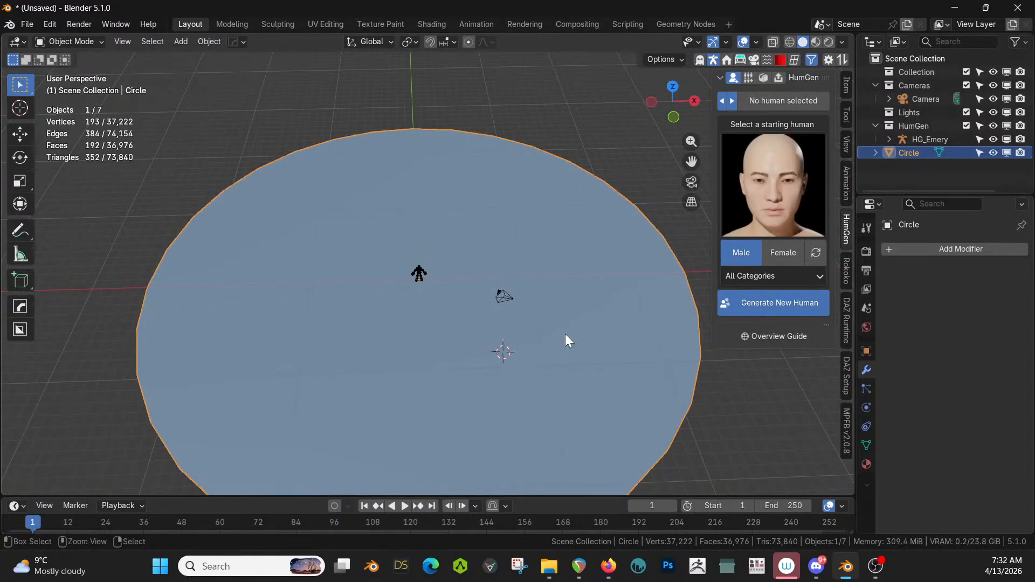
pyautogui.hotkey('ctrl', '2')
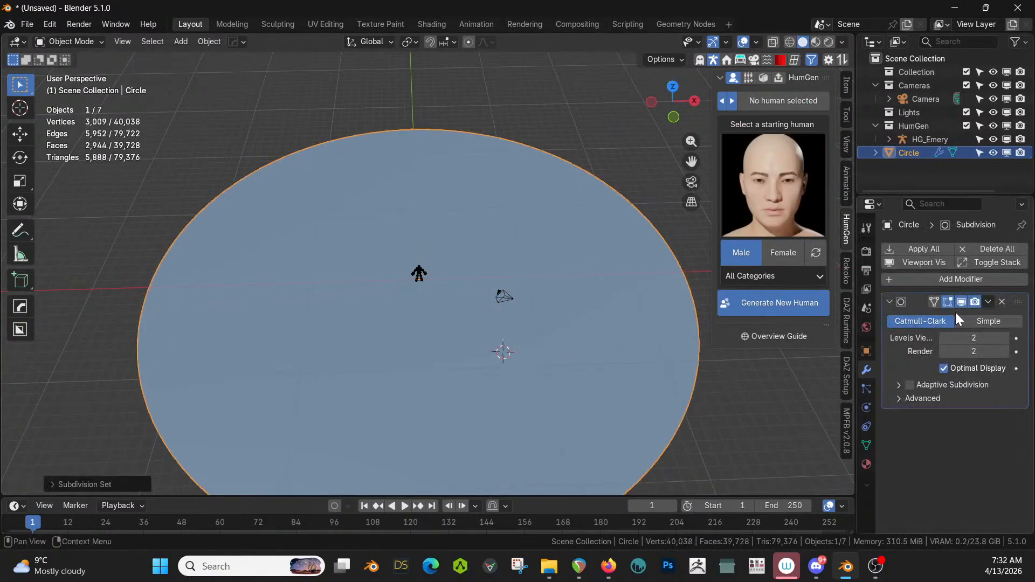
pyautogui.click(934, 302)
pyautogui.press('Tab')
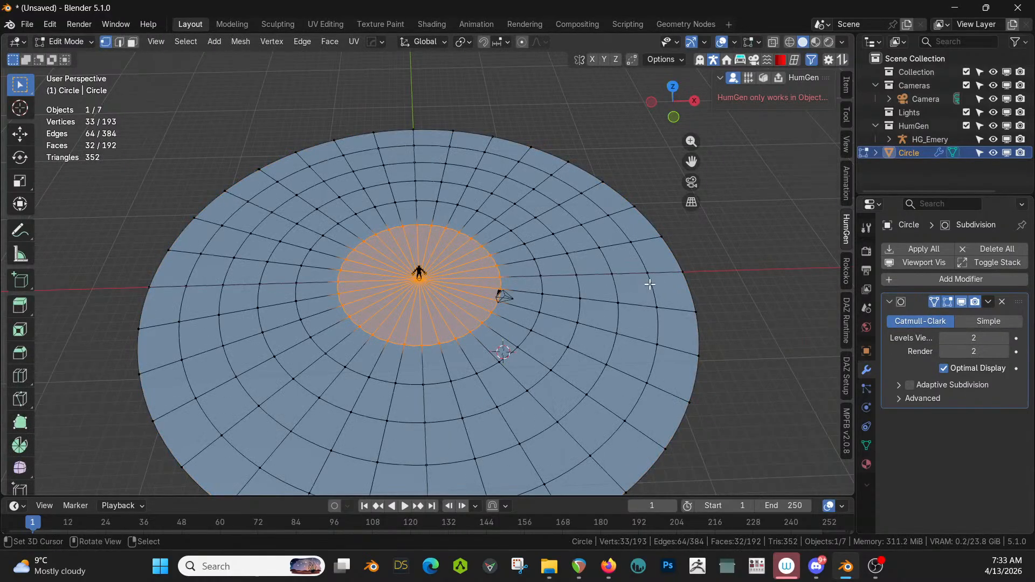
pyautogui.press('Tab')
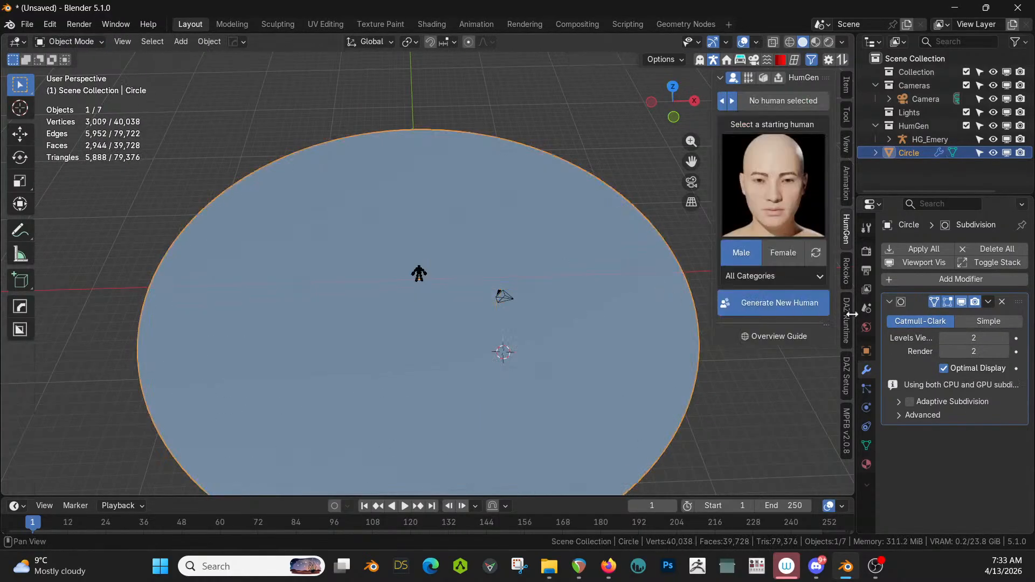
# - Try applying the subdivision to the disc, inspect the dense mesh, undo the application and reopen the mesh for editing
pyautogui.click(923, 248)
pyautogui.press('Tab')
pyautogui.moveTo(517, 324); pyautogui.dragTo(501, 366, button='middle')
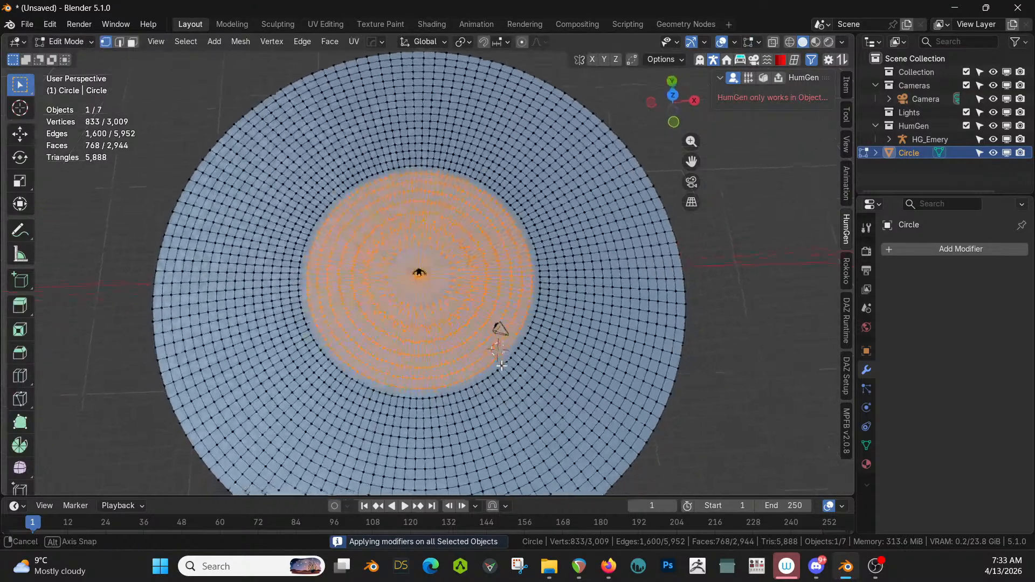
pyautogui.hotkey('ctrl', 'z')
pyautogui.hotkey('ctrl', 'z')
pyautogui.hotkey('ctrl', 'z')
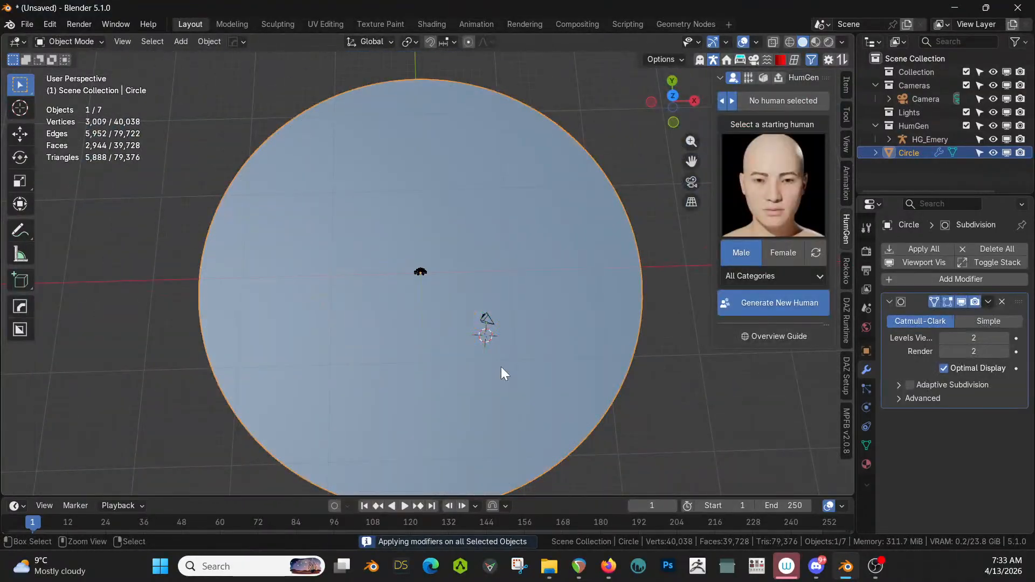
pyautogui.press('Tab')
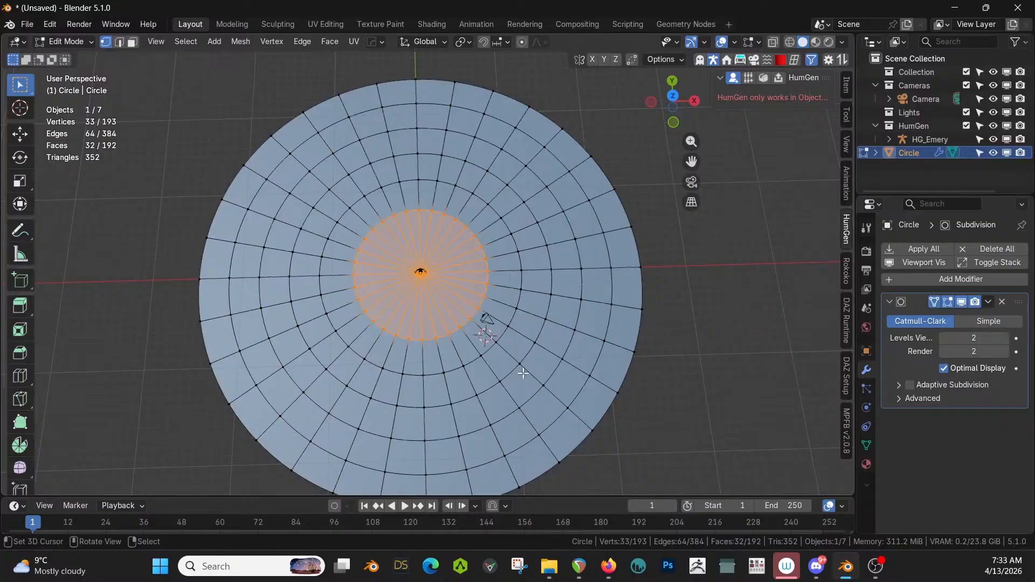
# - Try a one-segment bevel of about 2 m on the whole disc mesh and remove the disc's Subdivision modifier
pyautogui.press('a')
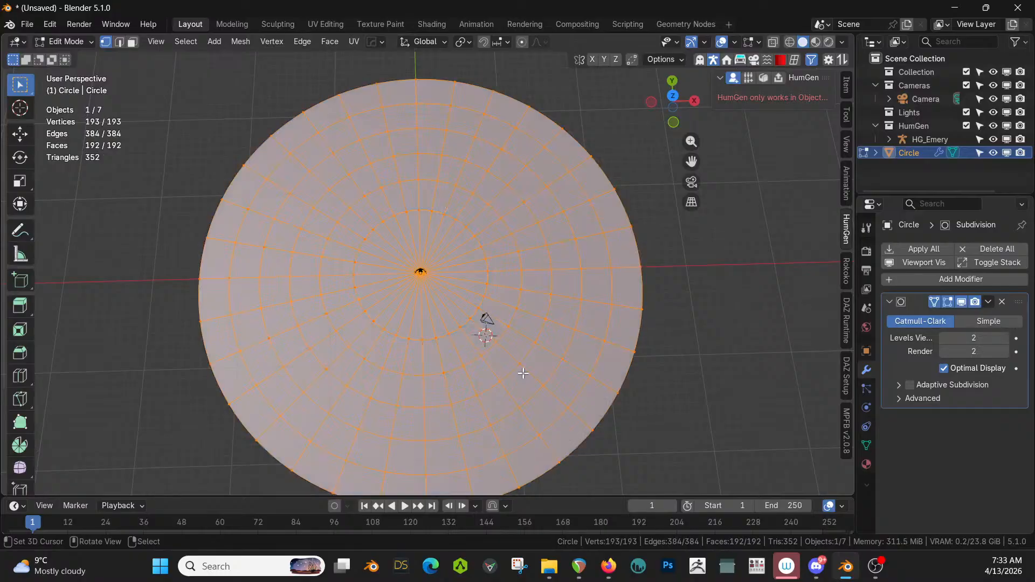
pyautogui.hotkey('ctrl', 'b')
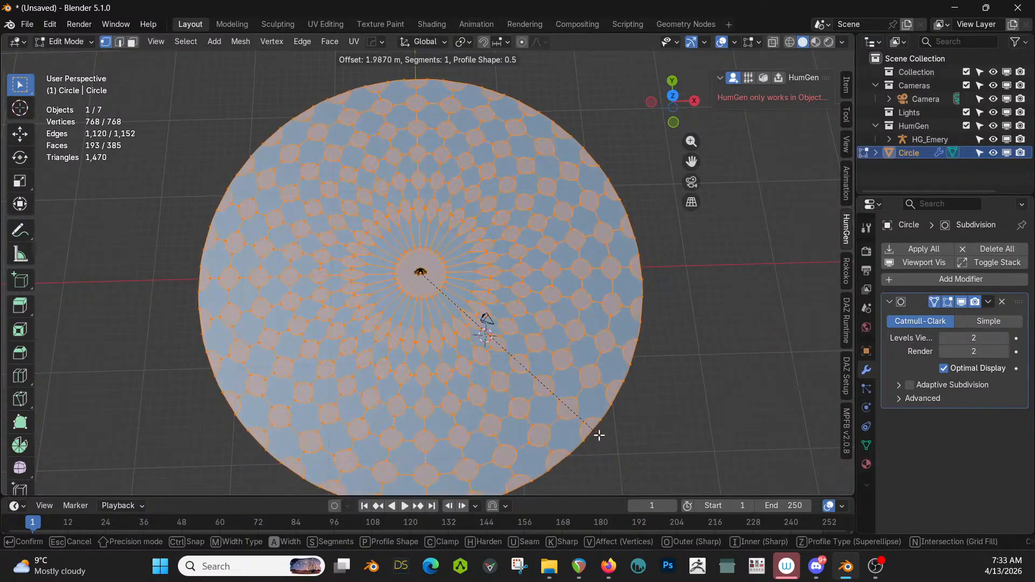
pyautogui.scroll(1, 585, 429)
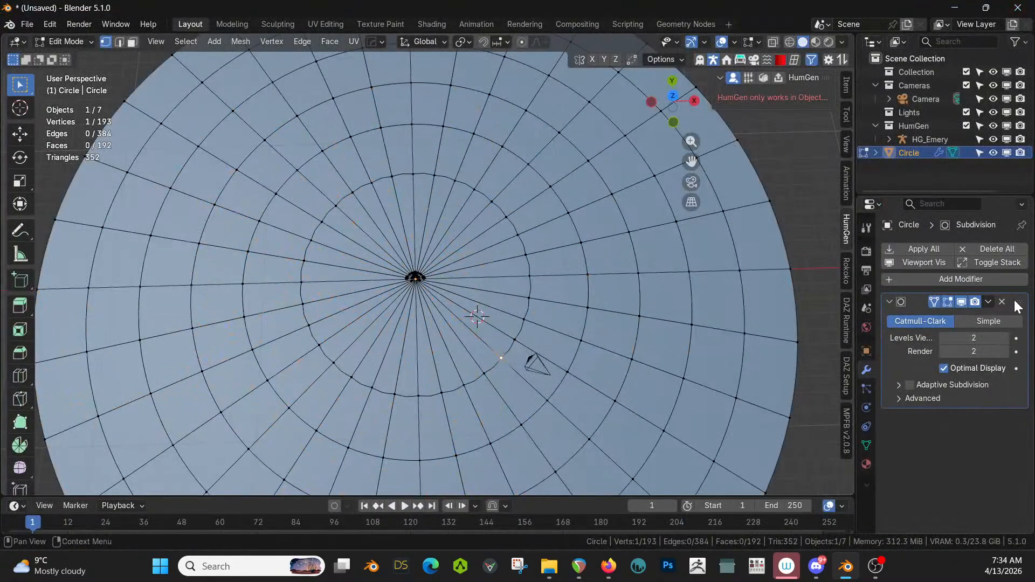
pyautogui.click(1002, 302)
pyautogui.scroll(-3, 473, 302)
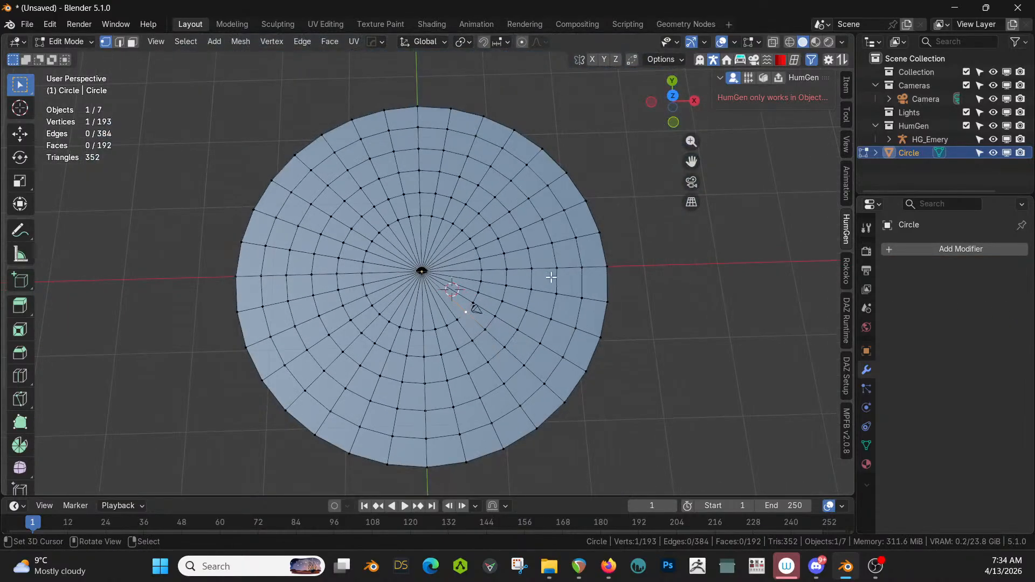
# - Bevel the disc's entire mesh with one segment and an offset of about 0.61 m
pyautogui.press('a')
pyautogui.scroll(3, 577, 315)
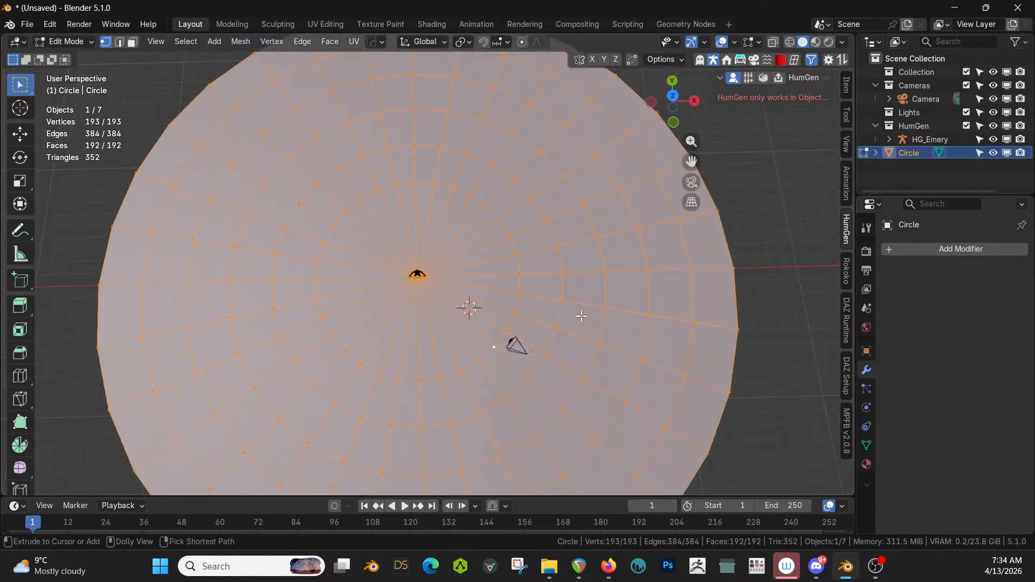
pyautogui.hotkey('ctrl', 'b')
pyautogui.scroll(-4, 587, 318)
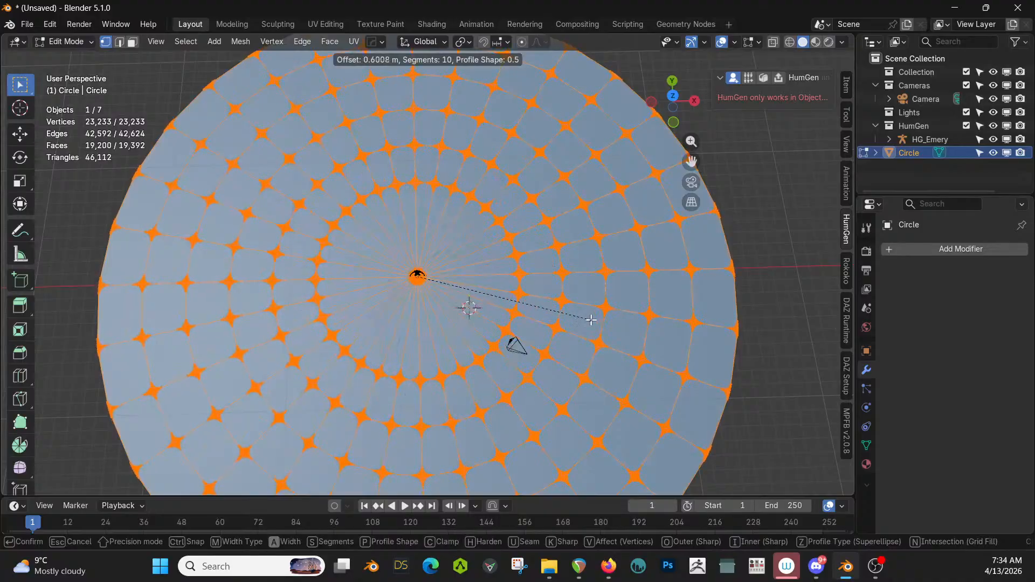
pyautogui.scroll(-5, 591, 318)
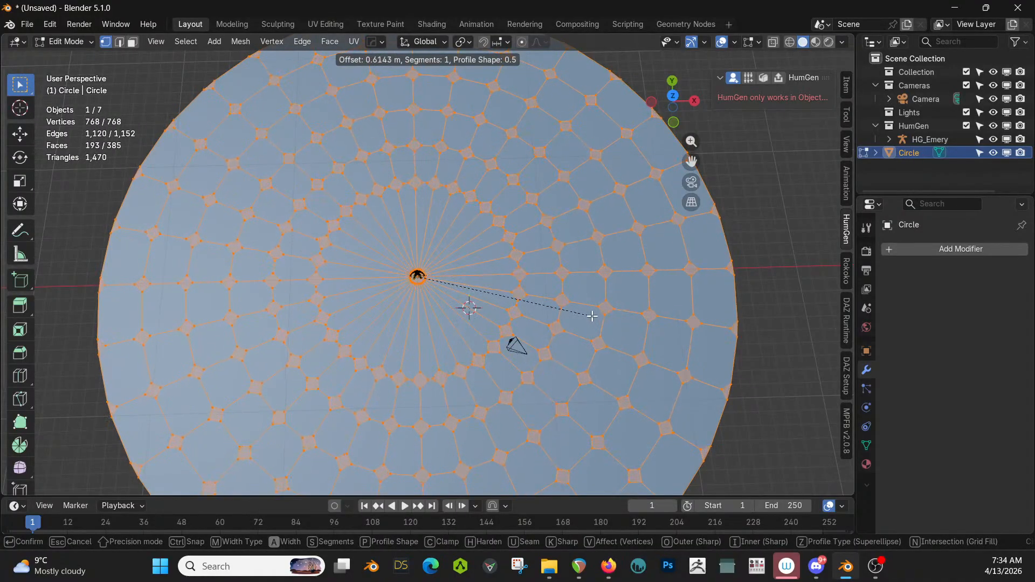
pyautogui.click(592, 316)
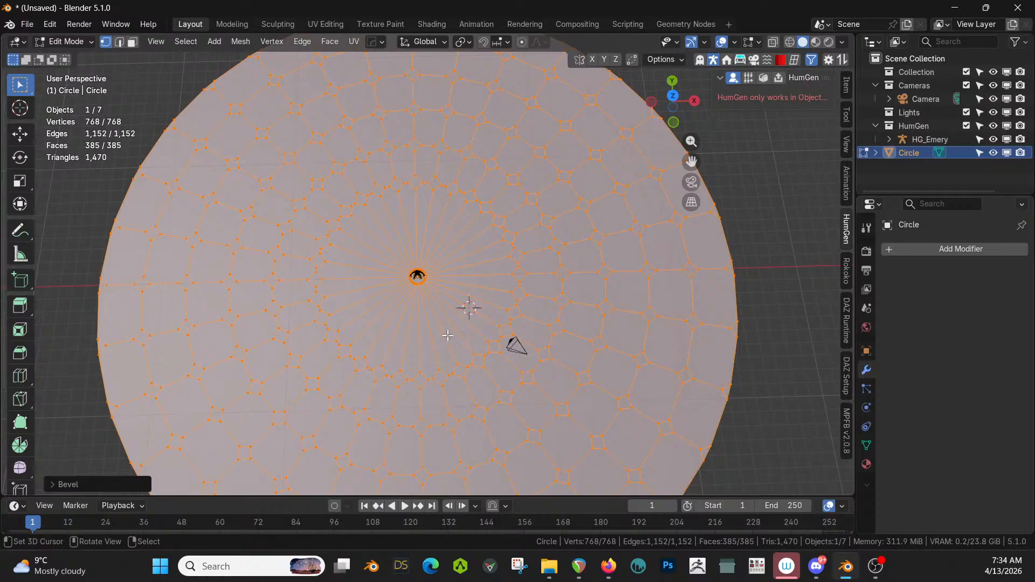
# - Examine the beveled mesh around the disc's centre and try a second bevel on the whole mesh
pyautogui.scroll(2, 525, 323)
pyautogui.moveTo(485, 326); pyautogui.dragTo(364, 333, button='middle')
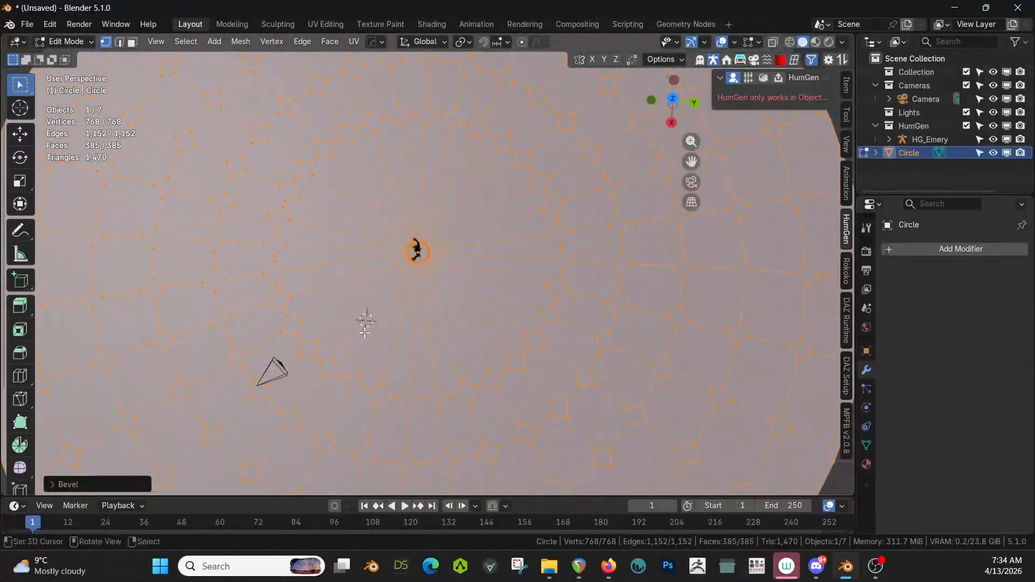
pyautogui.scroll(-3, 464, 301)
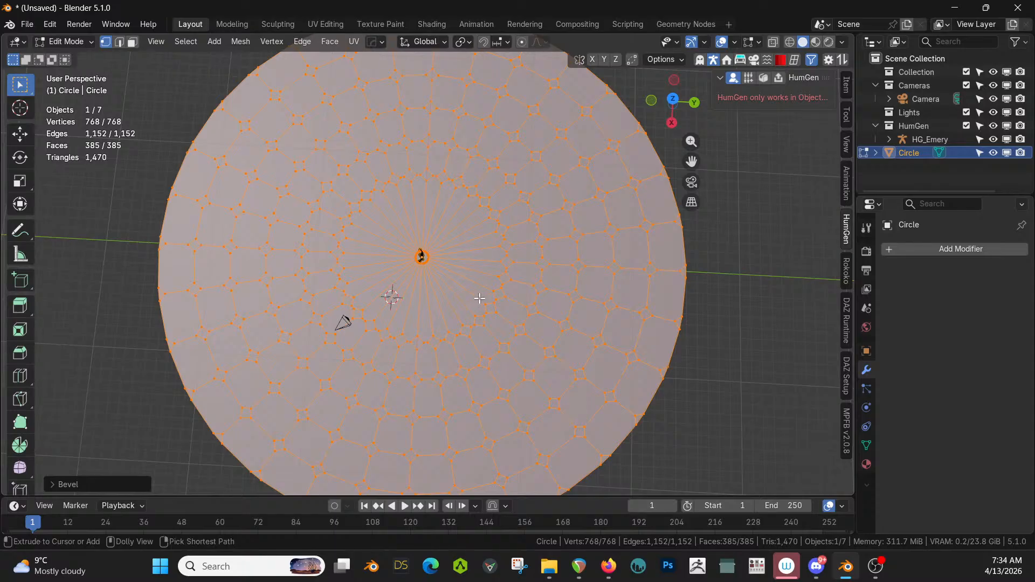
pyautogui.hotkey('ctrl', 'b')
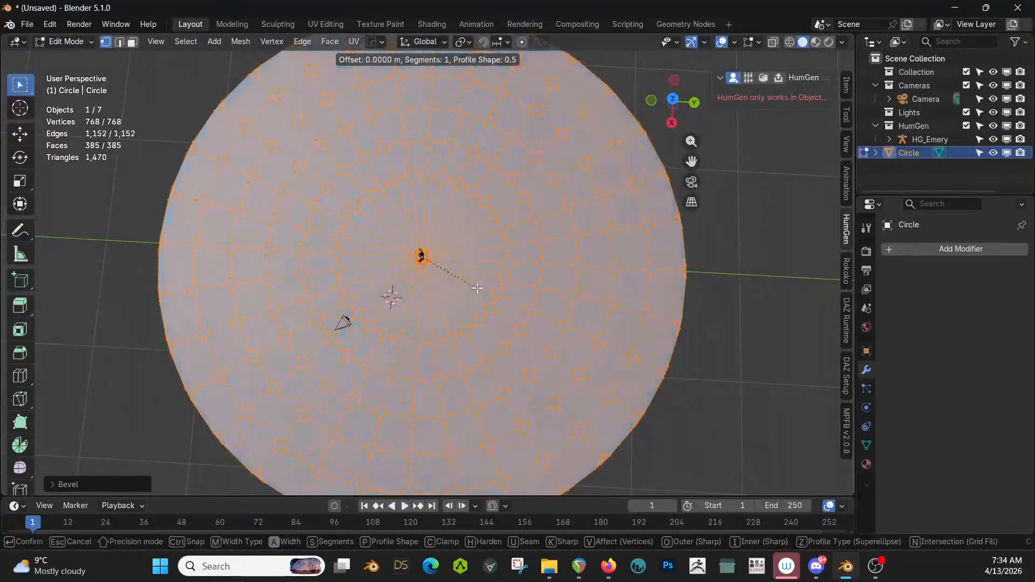
pyautogui.click(477, 288)
pyautogui.scroll(2, 477, 289)
pyautogui.moveTo(478, 288); pyautogui.dragTo(479, 256, button='middle')
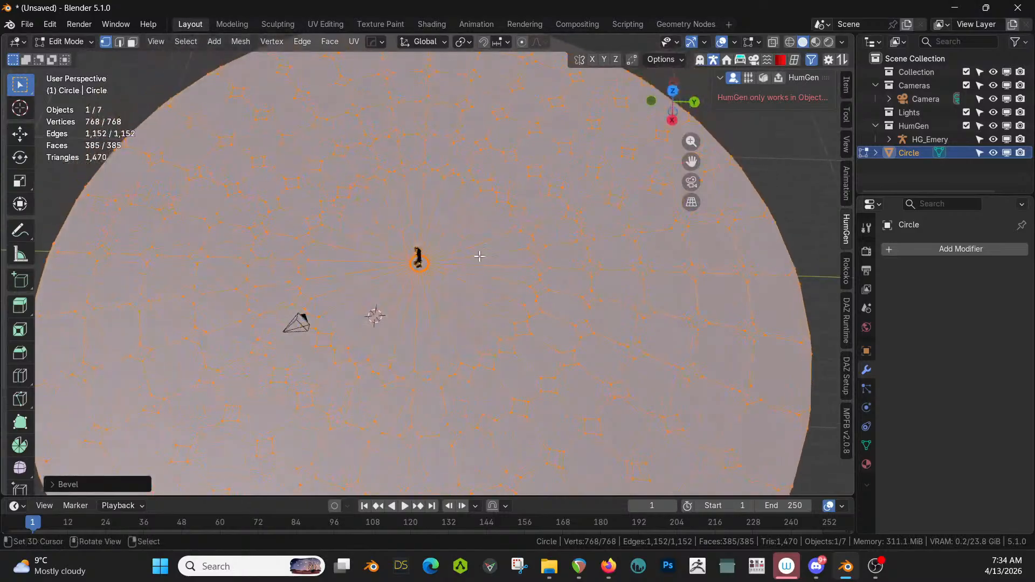
# - Generate a separate Dual Mesh object from the disc in Object Mode using the Tissue tools, with Apply Modifiers enabled
pyautogui.press('Tab')
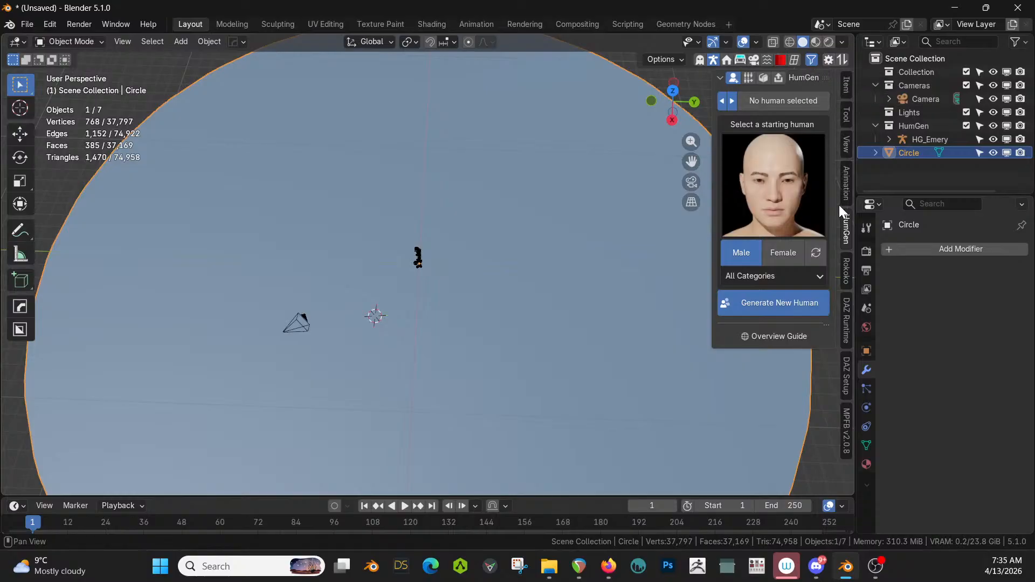
pyautogui.click(796, 59)
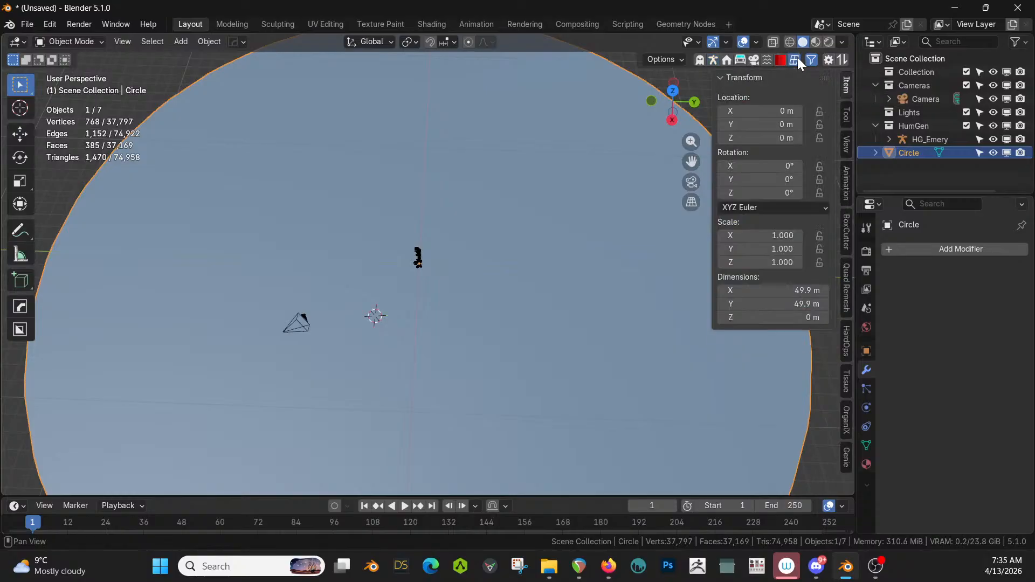
pyautogui.click(844, 393)
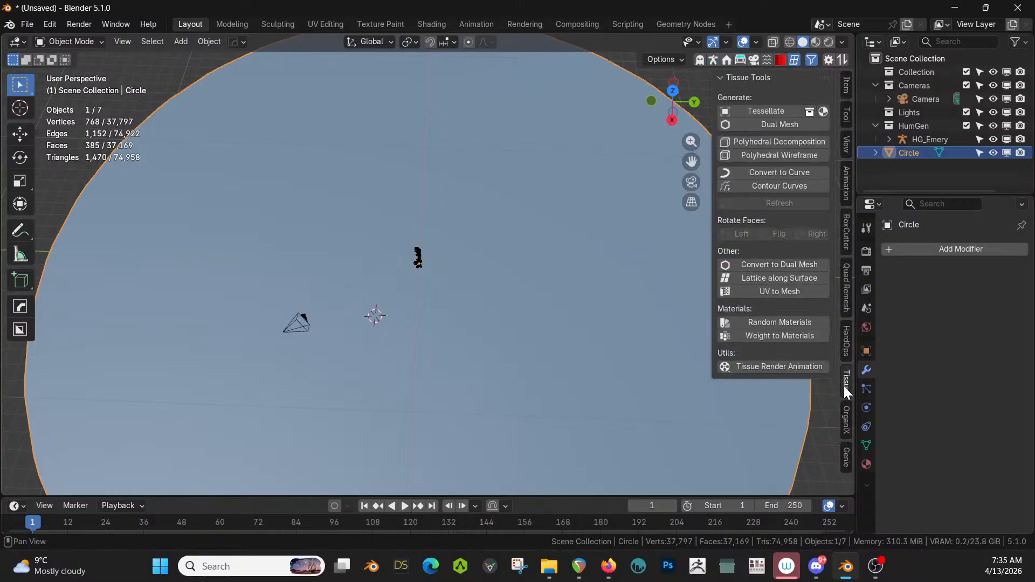
pyautogui.click(783, 124)
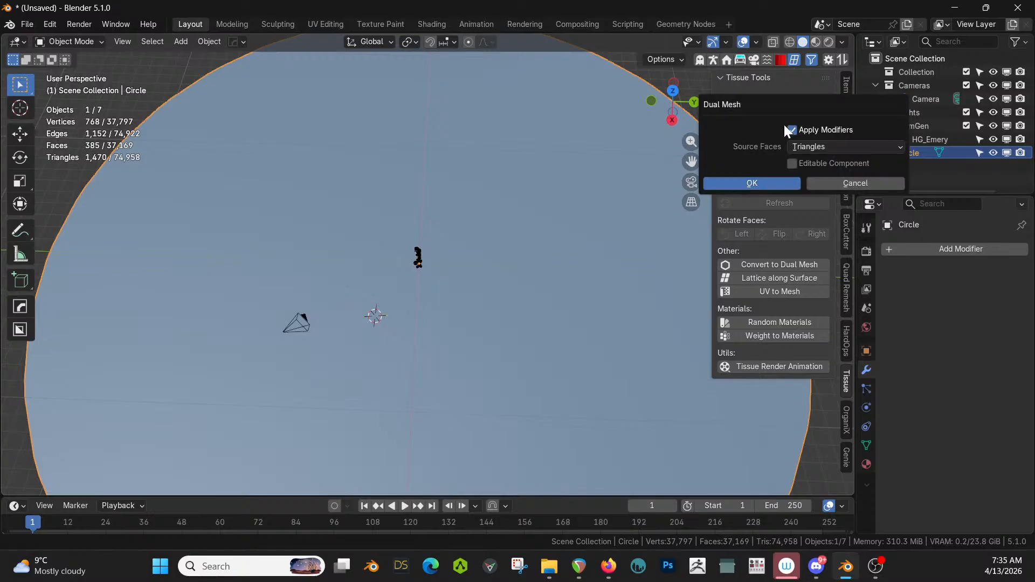
pyautogui.click(829, 146)
pyautogui.click(825, 160)
pyautogui.click(757, 182)
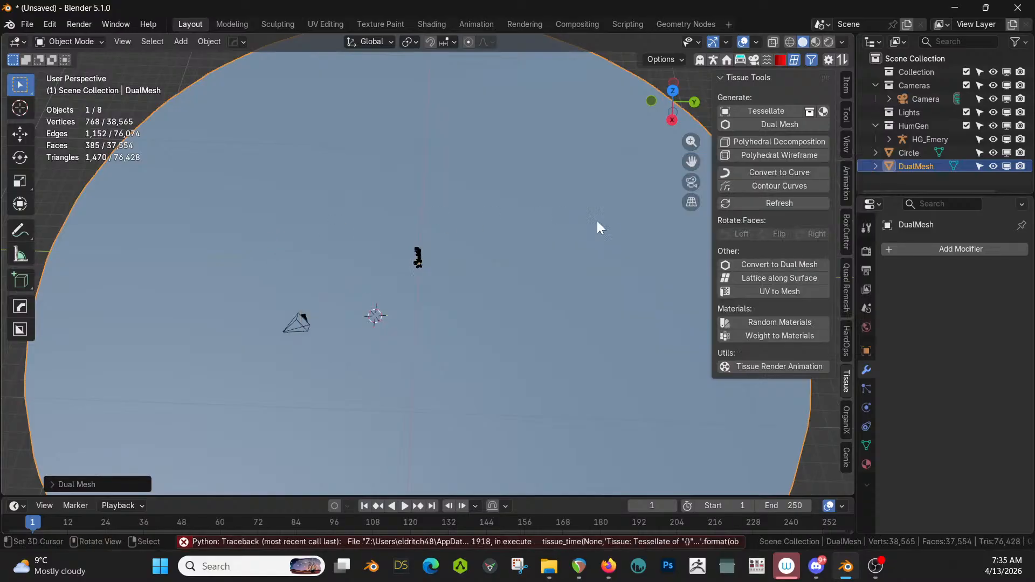
# - Add the Dual Mesh geometry nodes modifier to the generated DualMesh disc and hide the original Circle object
pyautogui.moveTo(554, 209); pyautogui.dragTo(468, 212, button='middle')
pyautogui.scroll(-4, 468, 211)
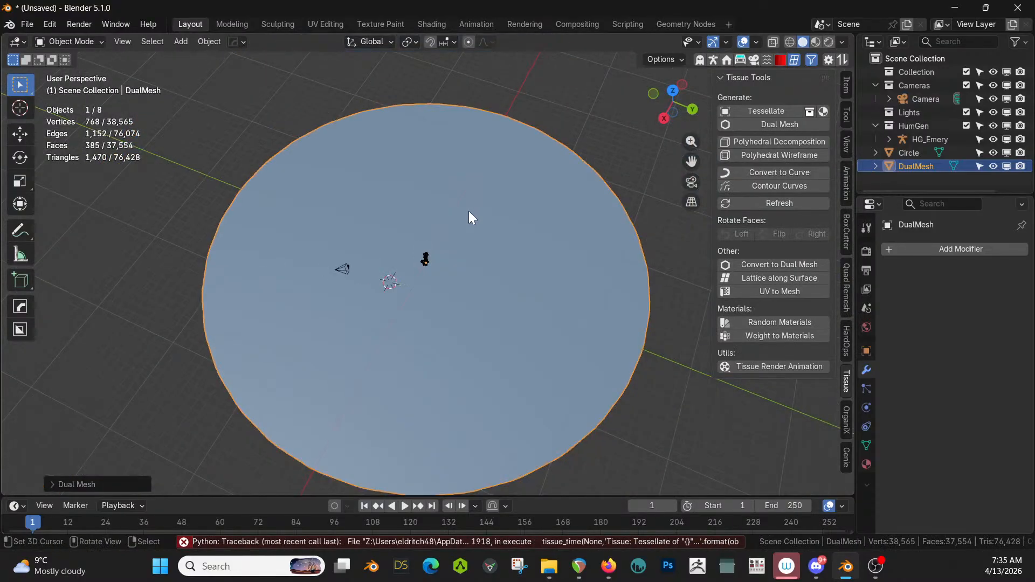
pyautogui.scroll(1, 470, 213)
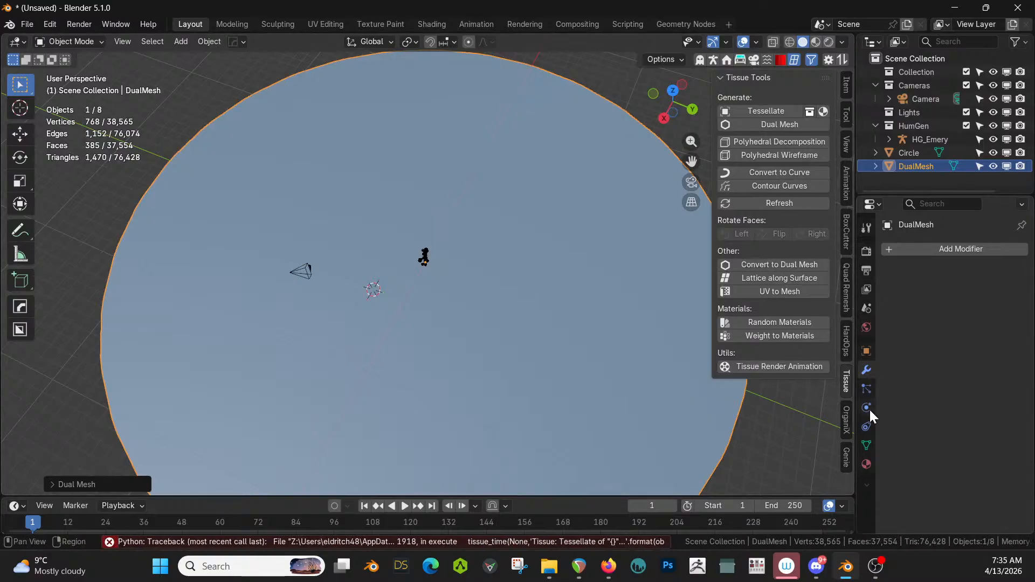
pyautogui.click(918, 251)
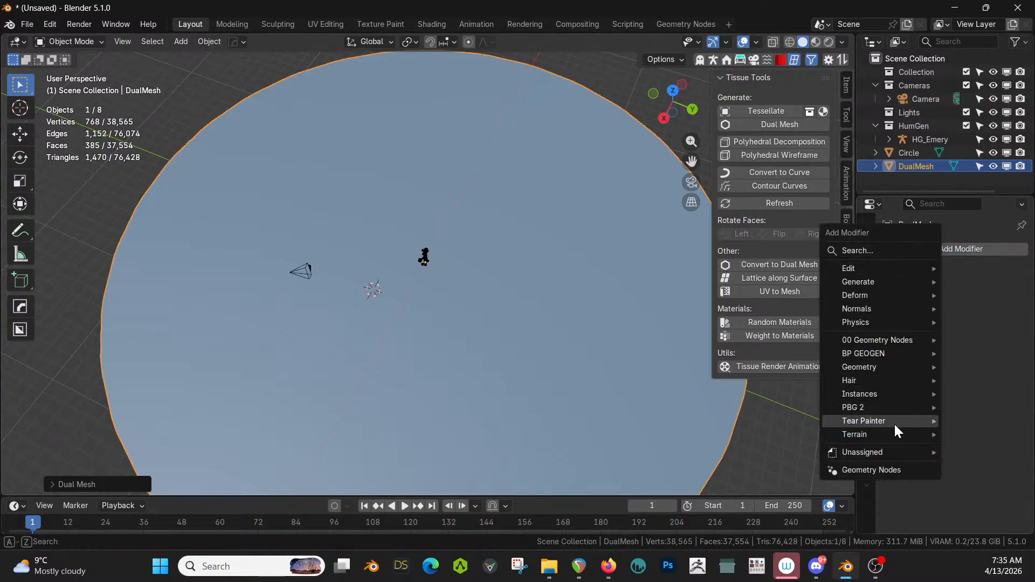
pyautogui.moveTo(876, 366)
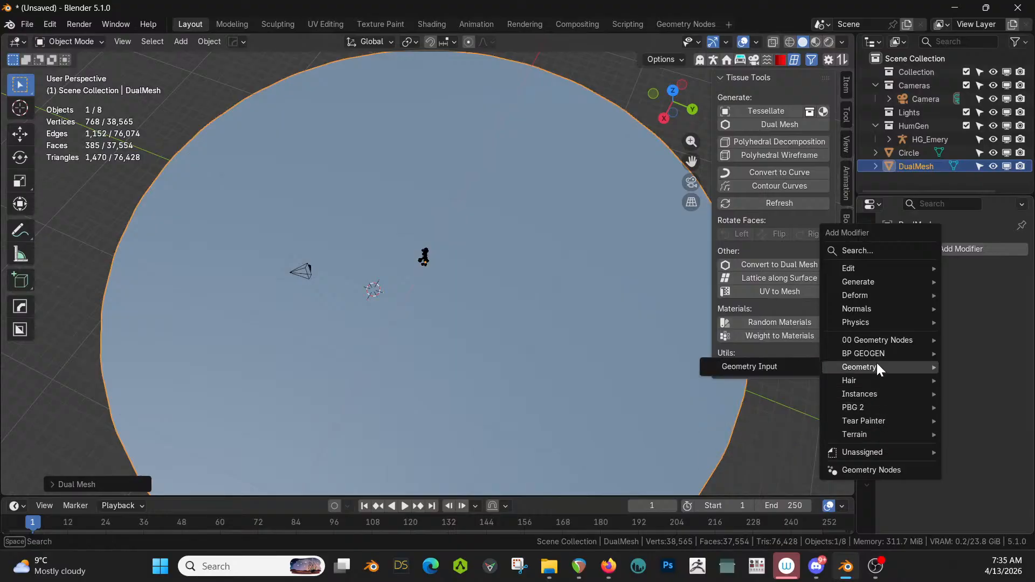
pyautogui.moveTo(880, 339)
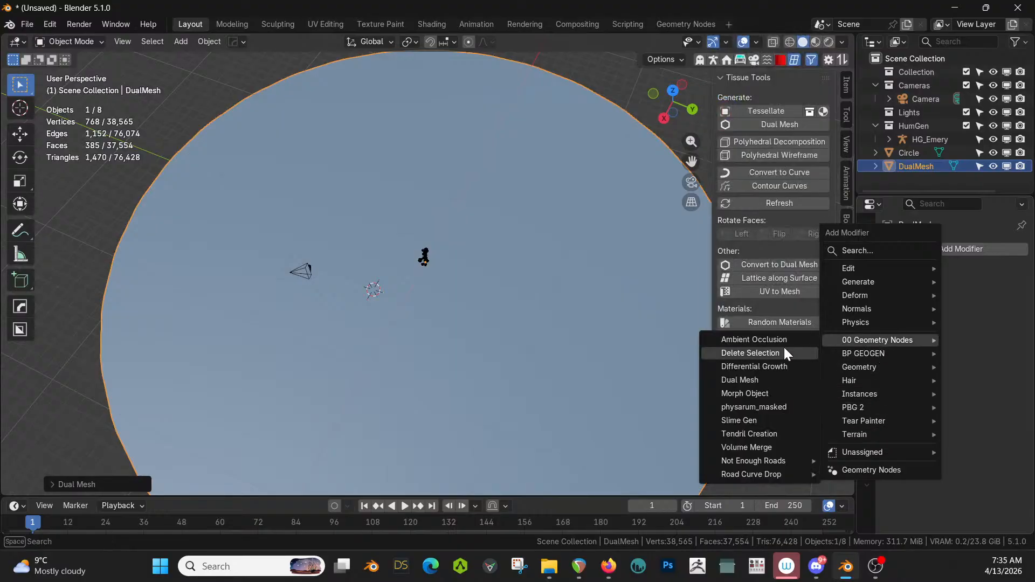
pyautogui.click(758, 380)
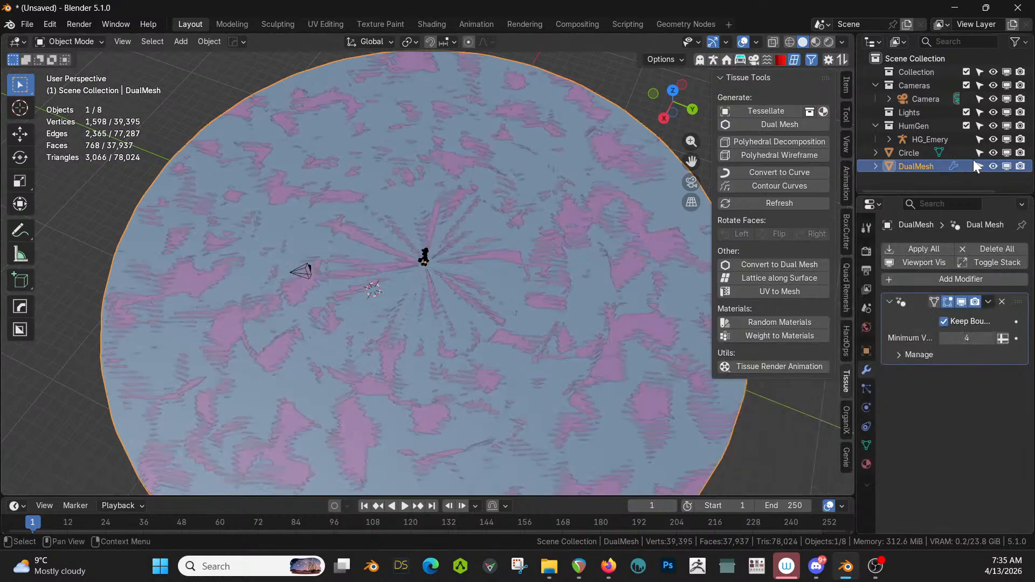
pyautogui.click(992, 152)
pyautogui.moveTo(655, 241); pyautogui.dragTo(558, 254, button='middle')
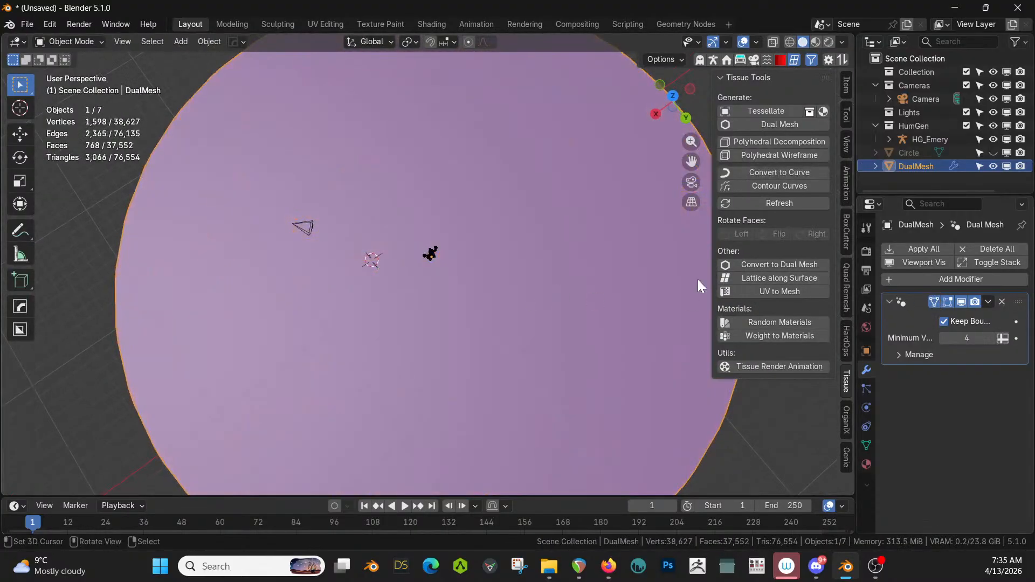
# - Inspect the DualMesh disc in Edit Mode and try to apply its Dual Mesh modifier there
pyautogui.press('Tab')
pyautogui.scroll(1, 609, 279)
pyautogui.press('Tab')
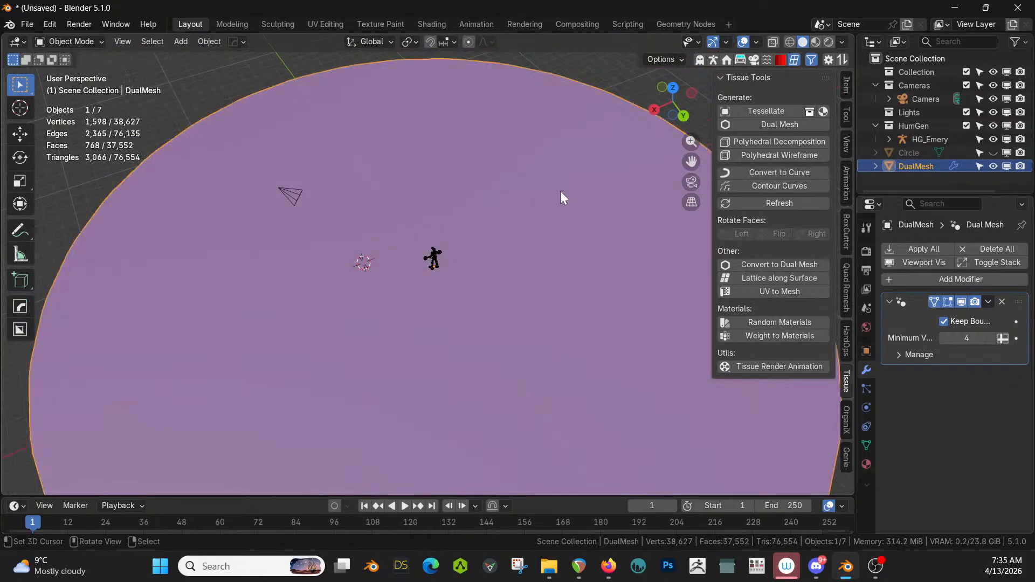
pyautogui.press('Tab')
pyautogui.click(920, 249)
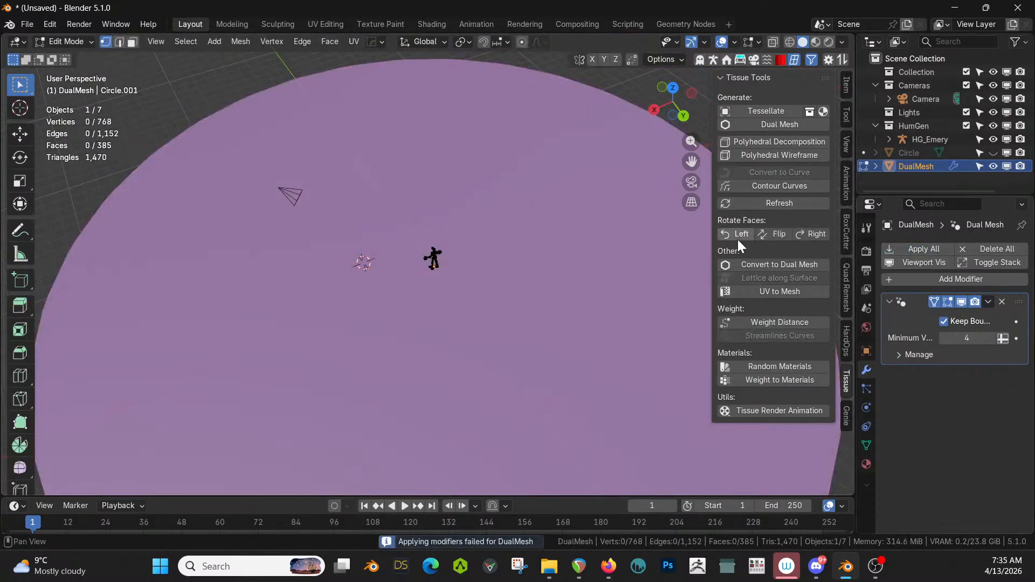
pyautogui.press('Tab')
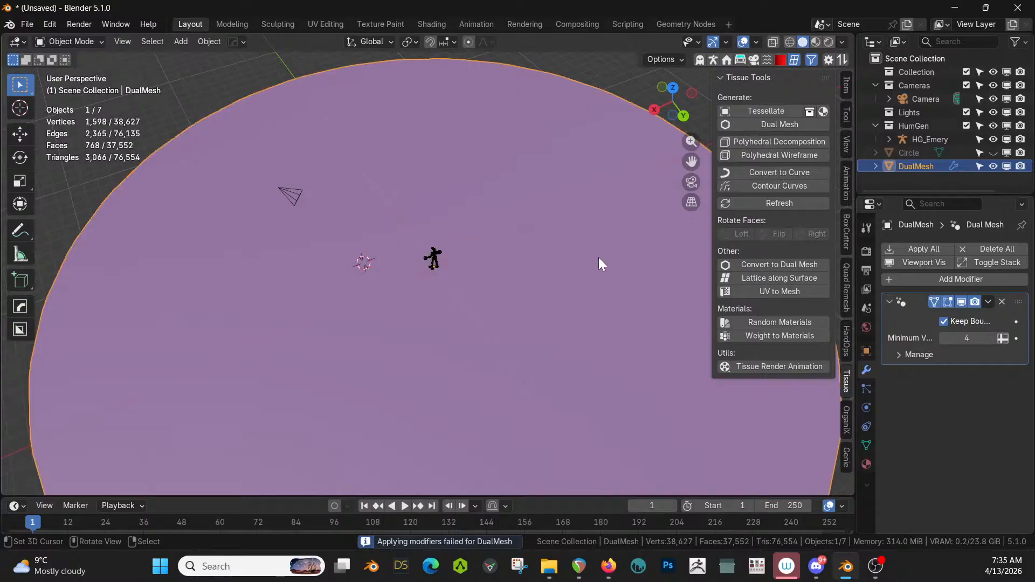
pyautogui.press('Tab')
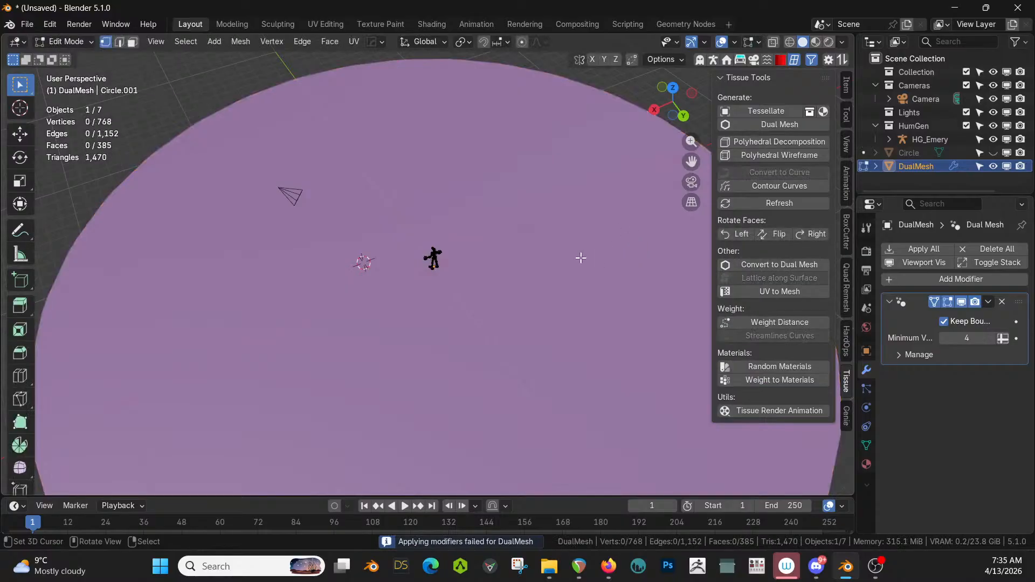
# - Apply all modifiers of the DualMesh disc in Object Mode and return to Edit Mode with face selection
pyautogui.scroll(-2, 580, 257)
pyautogui.press('3')
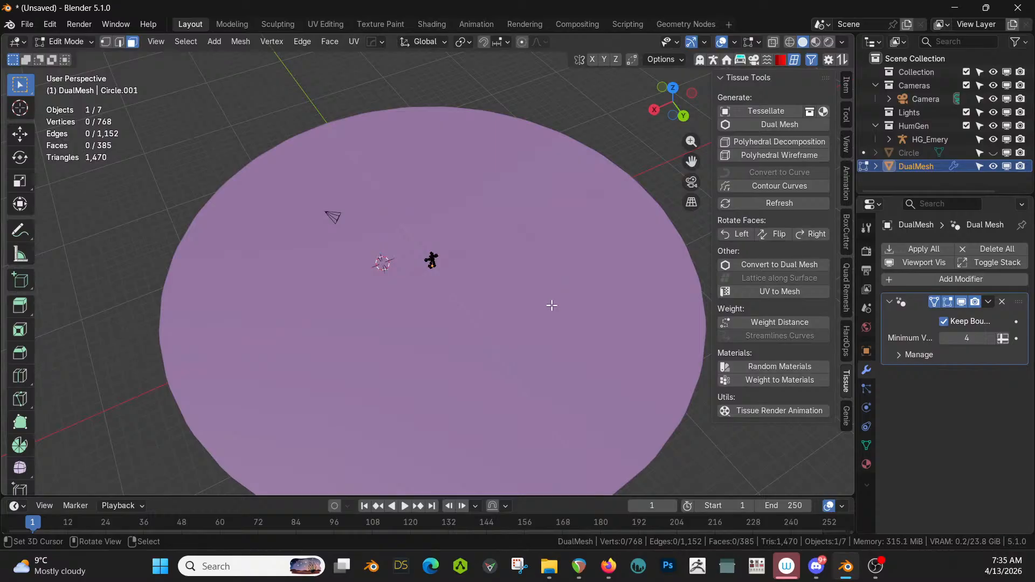
pyautogui.click(929, 248)
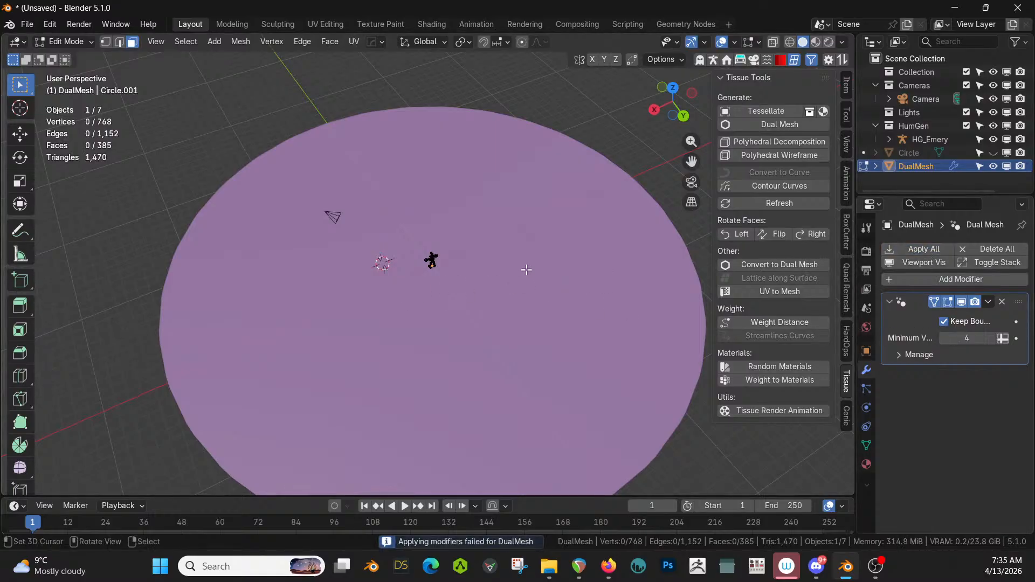
pyautogui.press('Tab')
pyautogui.click(905, 249)
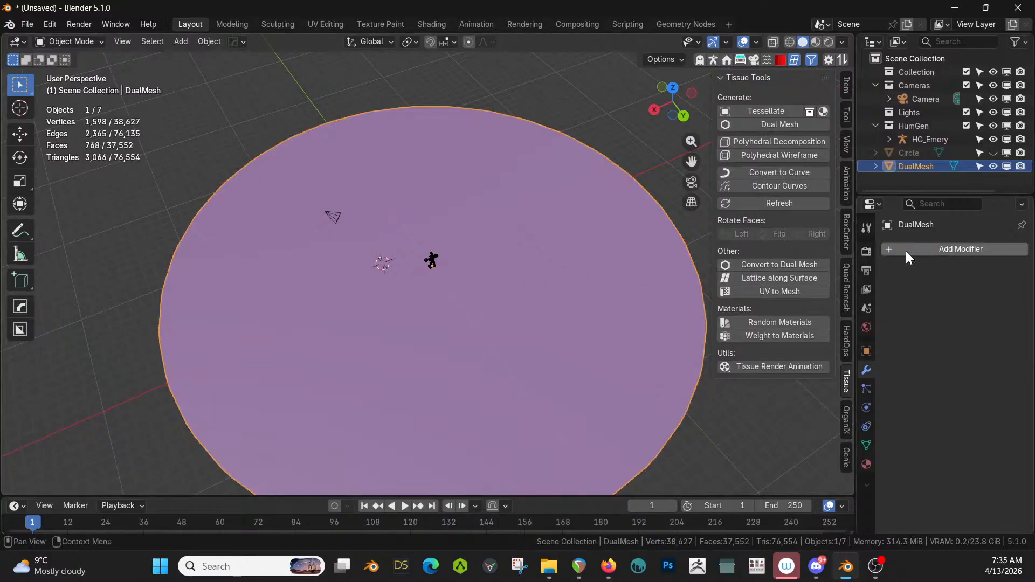
pyautogui.press('Tab')
# - Examine the DualMesh disc's cell pattern and its concentric rings of narrow faces from several angles
pyautogui.moveTo(561, 286); pyautogui.dragTo(543, 325, button='middle')
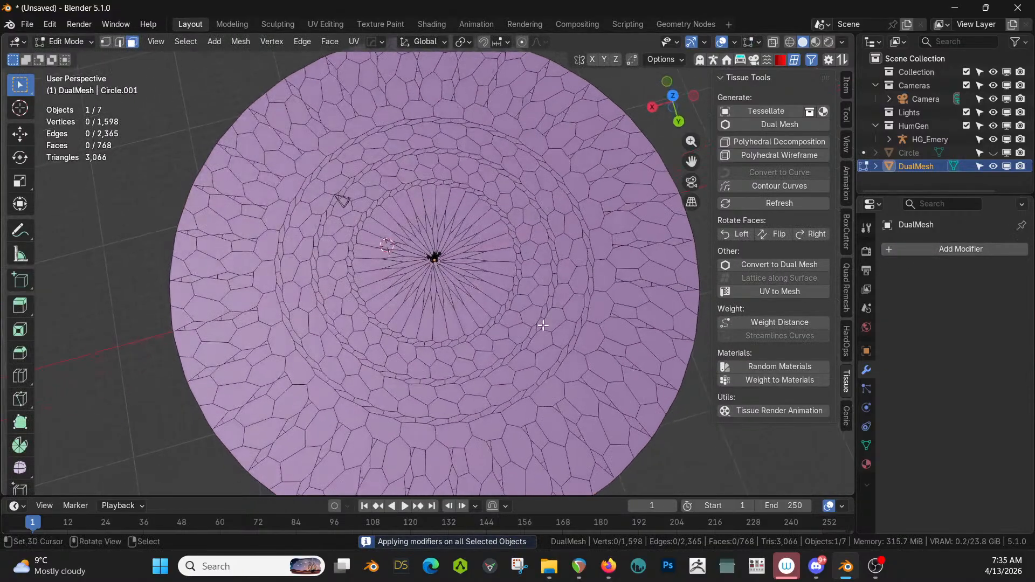
pyautogui.scroll(1, 542, 325)
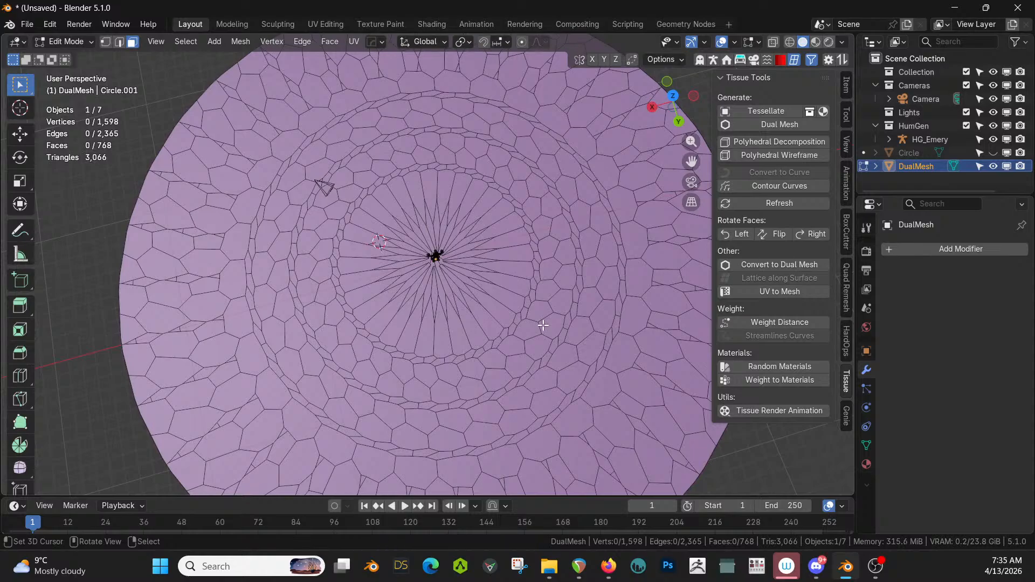
pyautogui.moveTo(531, 372); pyautogui.dragTo(305, 252, button='middle')
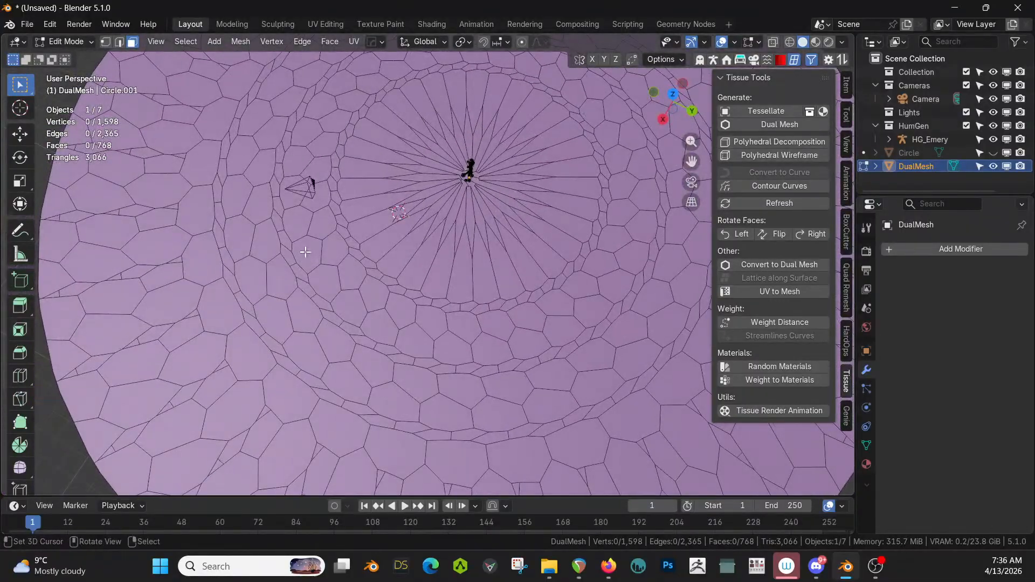
pyautogui.scroll(-1, 305, 252)
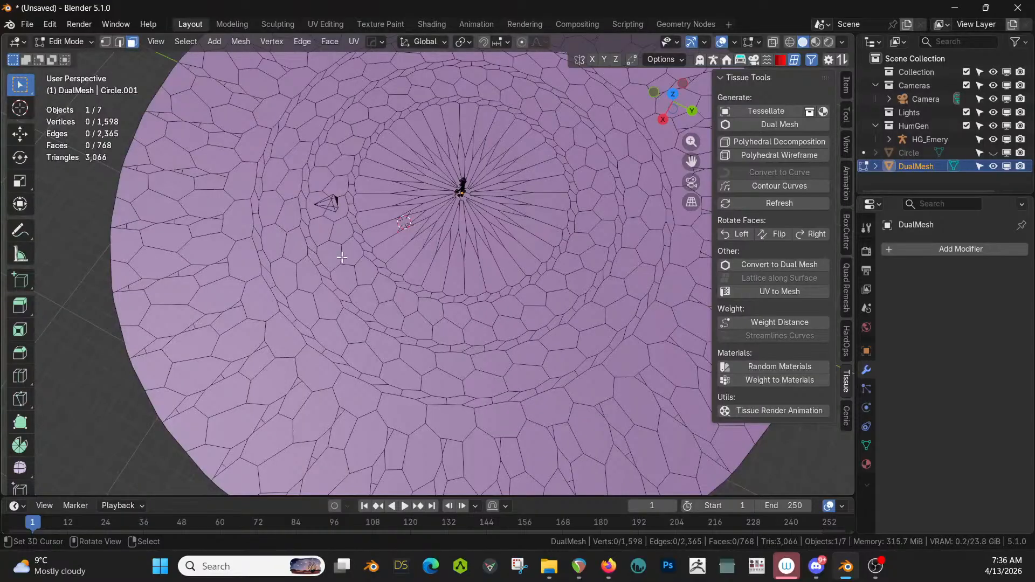
pyautogui.scroll(-2, 342, 257)
pyautogui.moveTo(370, 264); pyautogui.dragTo(452, 227, button='middle')
pyautogui.scroll(2, 393, 270)
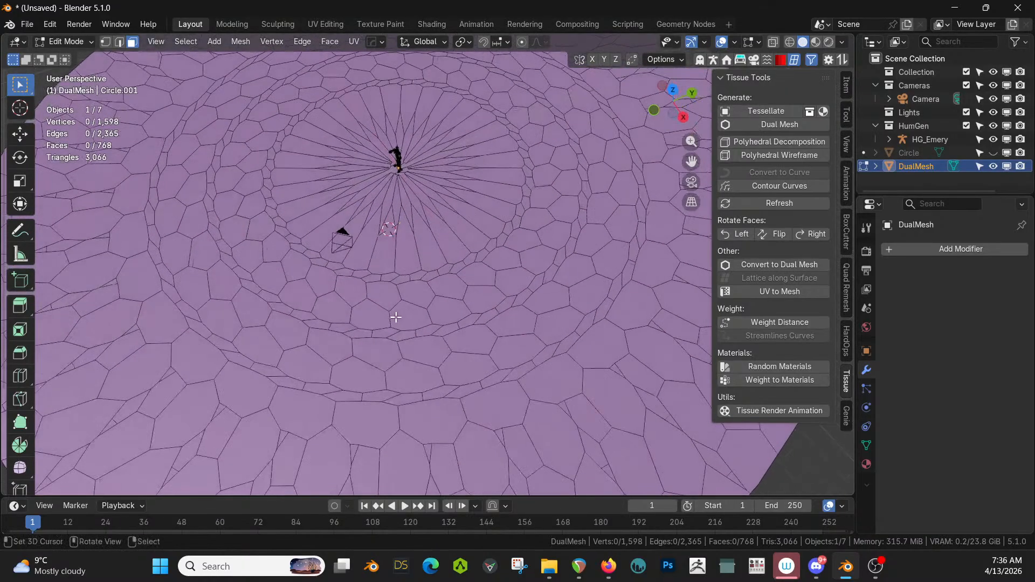
pyautogui.scroll(-2, 395, 317)
pyautogui.moveTo(395, 320); pyautogui.dragTo(404, 386, button='middle')
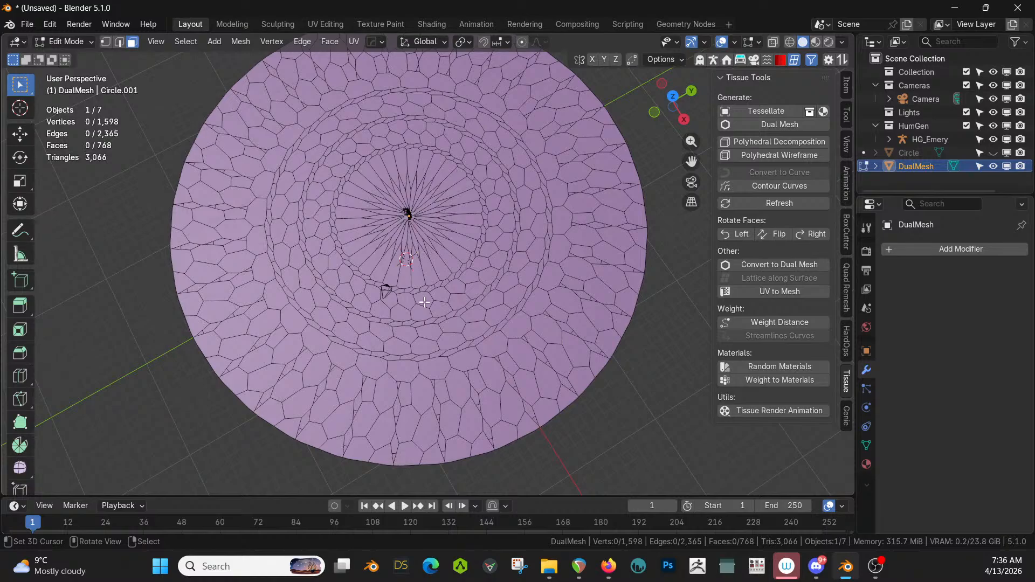
pyautogui.scroll(2, 425, 303)
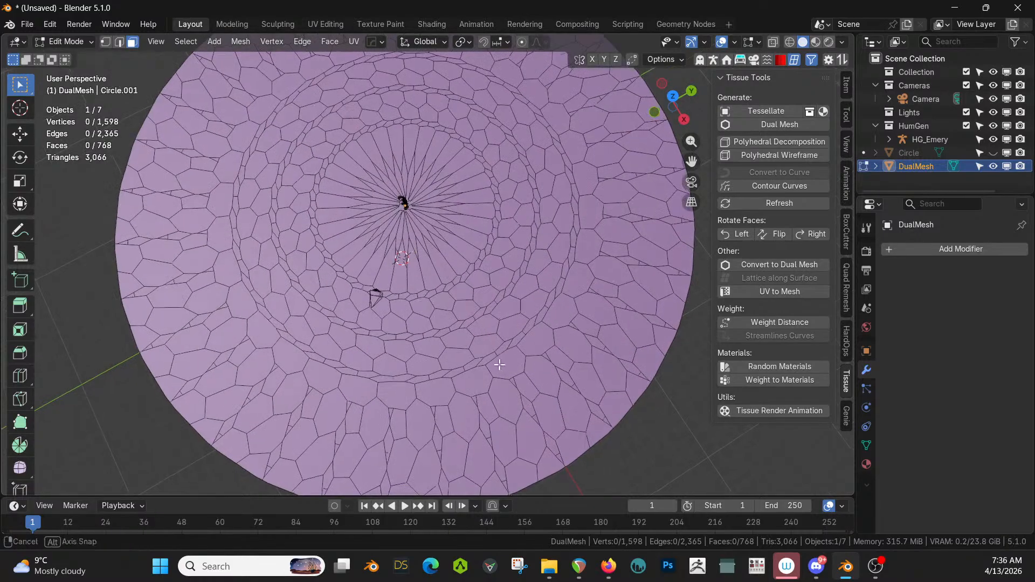
pyautogui.moveTo(427, 303); pyautogui.dragTo(79, 321, button='middle')
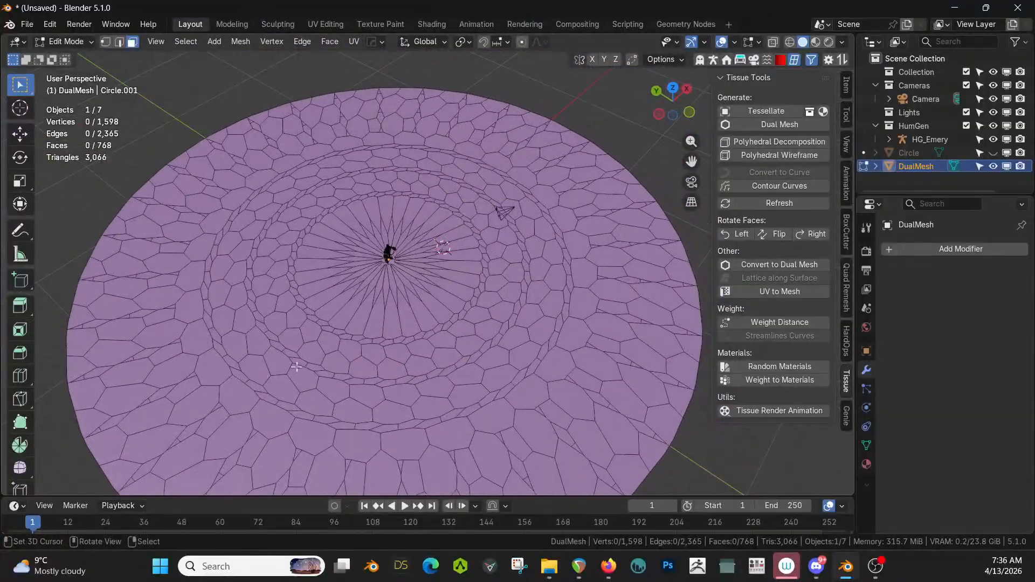
# - Select a connected arc of narrow faces on the -Y side of the outermost narrow ring, using shortest-path selection
pyautogui.scroll(1, 420, 370)
pyautogui.keyDown('alt'); pyautogui.click(536, 414); pyautogui.keyUp('alt')
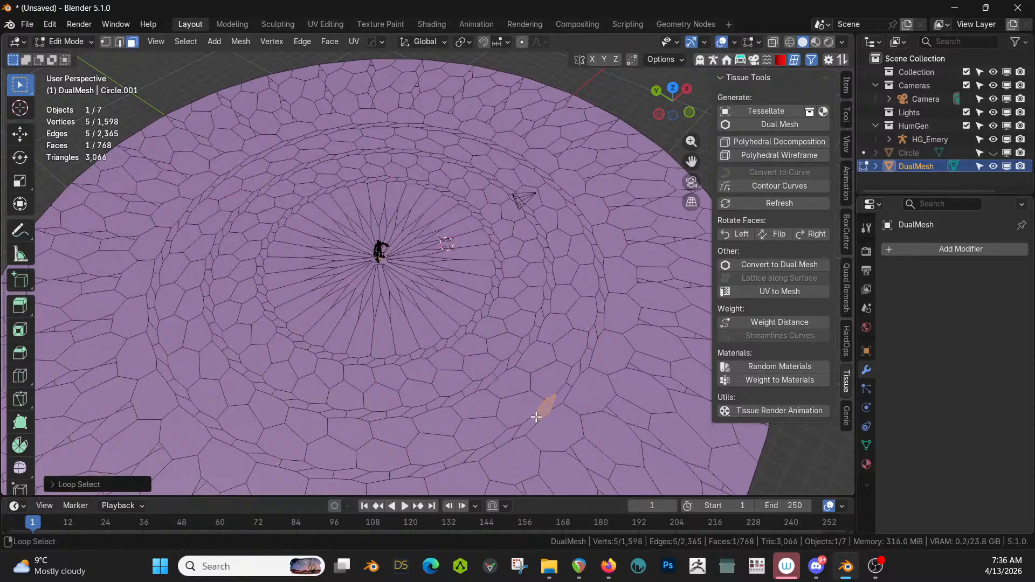
pyautogui.keyDown('shift'); pyautogui.click(572, 379); pyautogui.keyUp('shift')
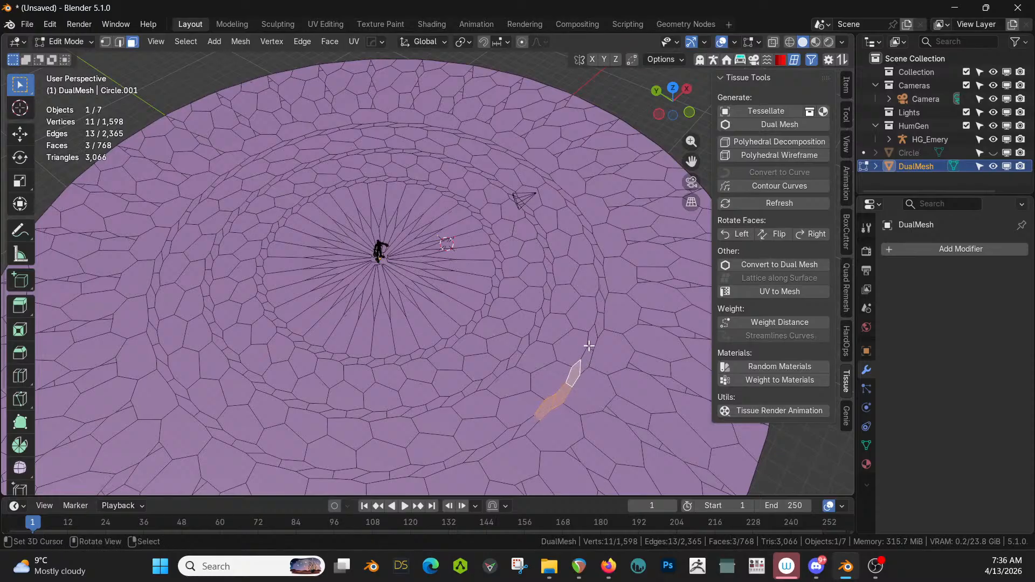
pyautogui.keyDown('ctrl'); pyautogui.click(595, 323); pyautogui.keyUp('ctrl')
pyautogui.keyDown('ctrl'); pyautogui.click(602, 276); pyautogui.keyUp('ctrl')
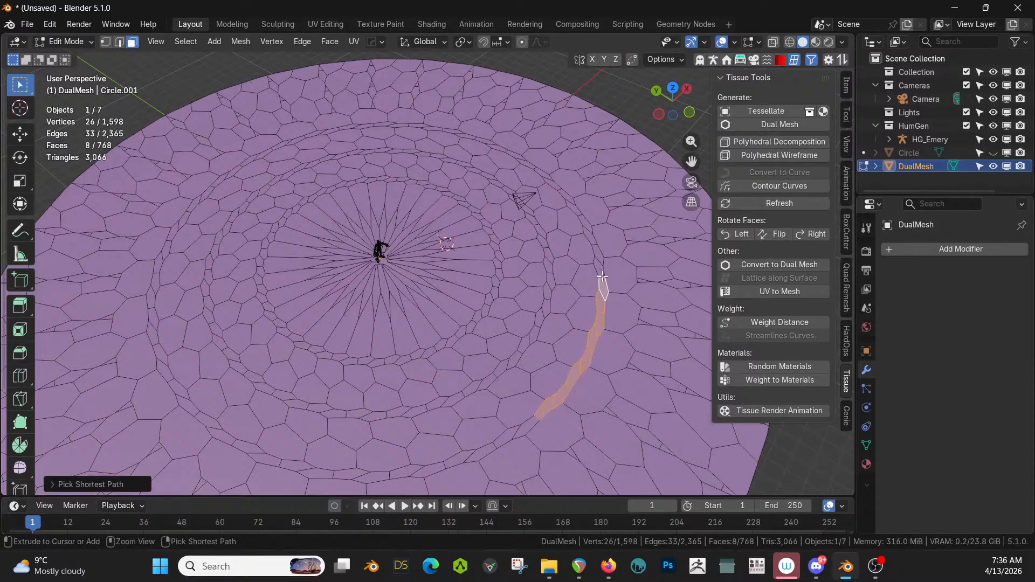
pyautogui.keyDown('ctrl'); pyautogui.click(590, 233); pyautogui.keyUp('ctrl')
pyautogui.keyDown('ctrl'); pyautogui.click(554, 185); pyautogui.keyUp('ctrl')
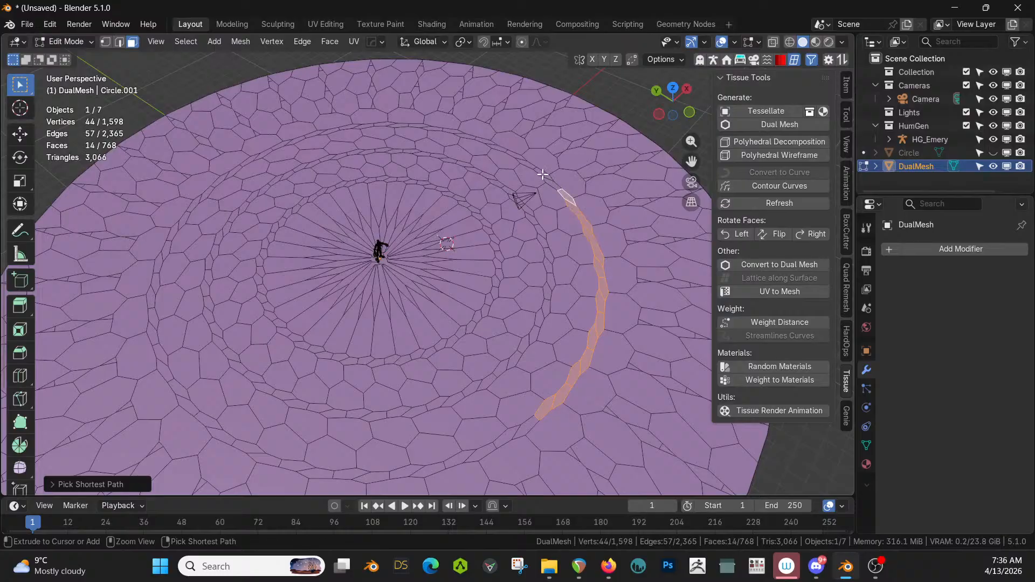
pyautogui.keyDown('ctrl'); pyautogui.click(543, 175); pyautogui.keyUp('ctrl')
# - Extend the outermost ring's face selection around the +X side and across the +Y side, keeping it on the narrow faces
pyautogui.moveTo(542, 174); pyautogui.dragTo(571, 188, button='middle')
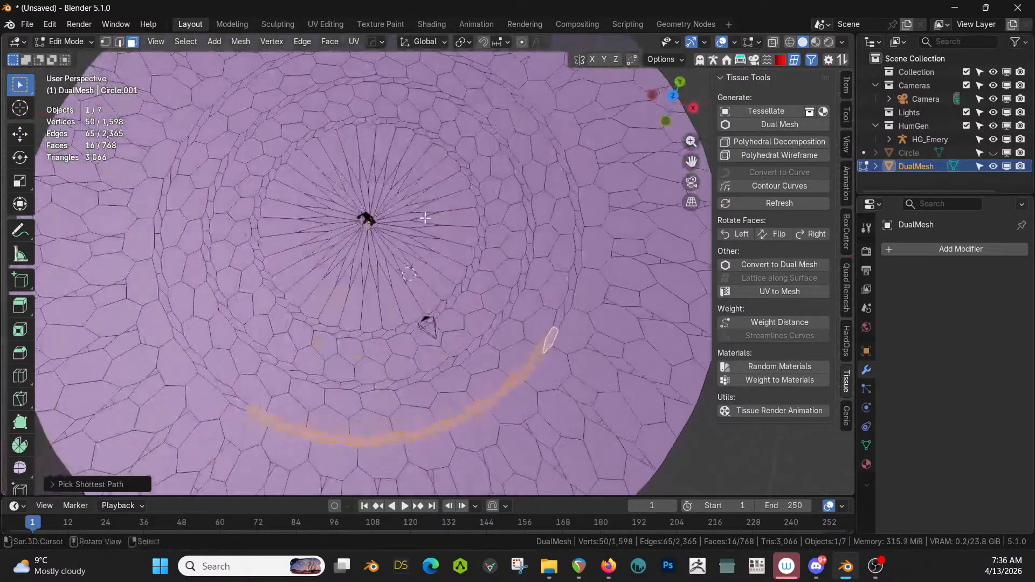
pyautogui.keyDown('ctrl'); pyautogui.click(572, 189); pyautogui.keyUp('ctrl')
pyautogui.keyDown('ctrl'); pyautogui.click(549, 132); pyautogui.keyUp('ctrl')
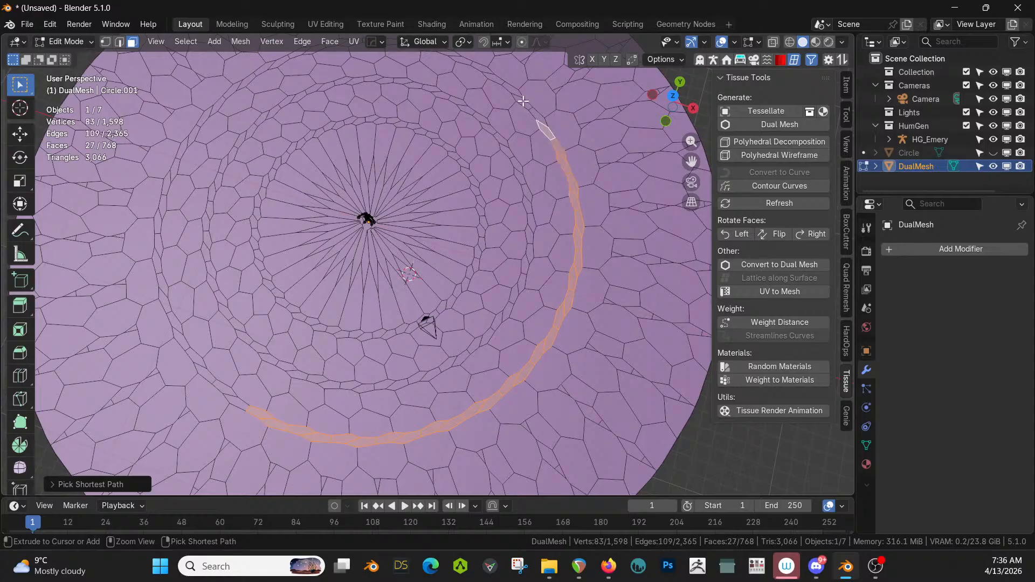
pyautogui.keyDown('ctrl'); pyautogui.click(513, 90); pyautogui.keyUp('ctrl')
pyautogui.press('KP_7')
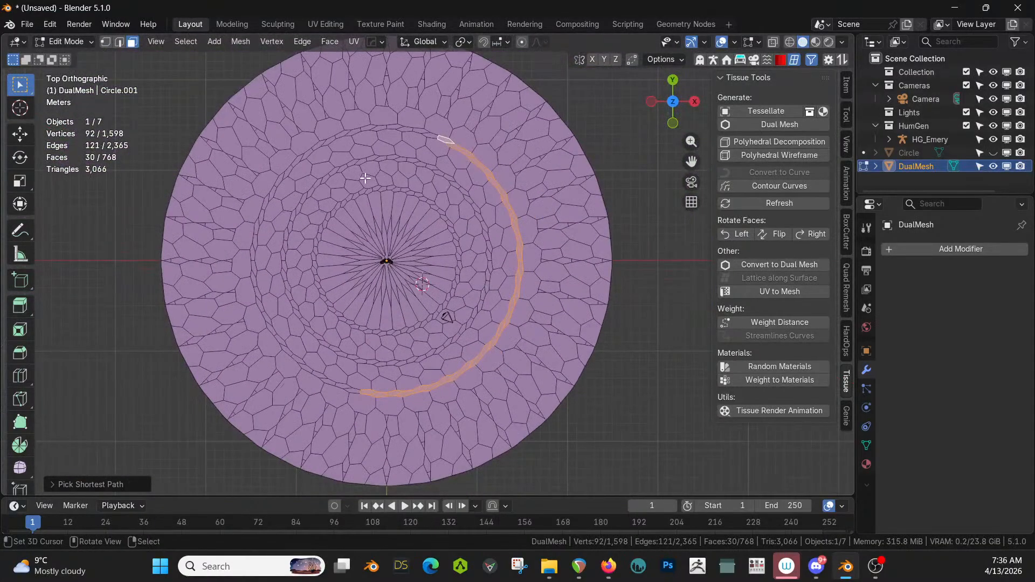
pyautogui.keyDown('ctrl'); pyautogui.click(342, 135); pyautogui.keyUp('ctrl')
pyautogui.hotkey('ctrl', 'z')
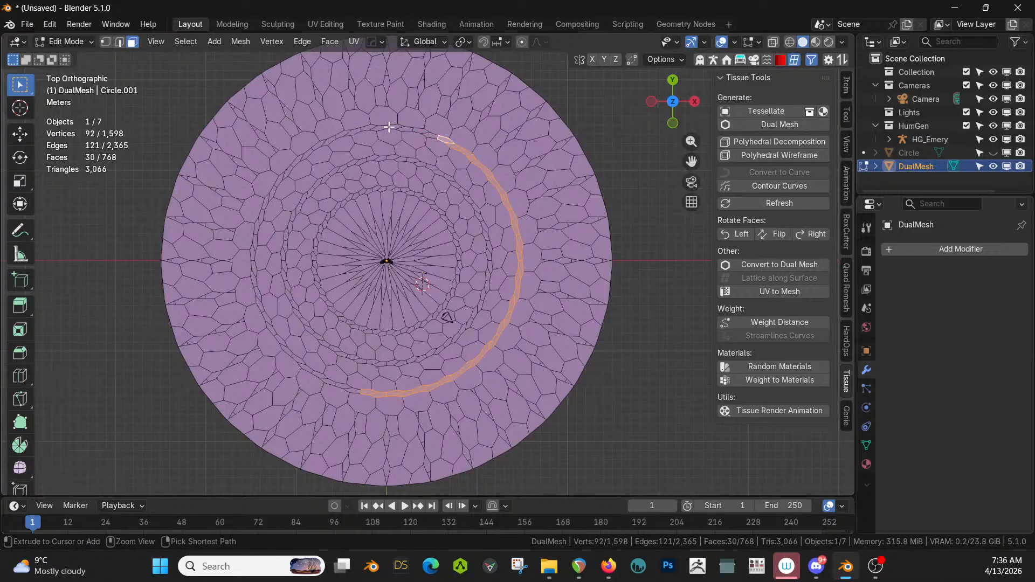
pyautogui.keyDown('ctrl'); pyautogui.click(386, 128); pyautogui.keyUp('ctrl')
pyautogui.keyDown('ctrl'); pyautogui.click(345, 132); pyautogui.keyUp('ctrl')
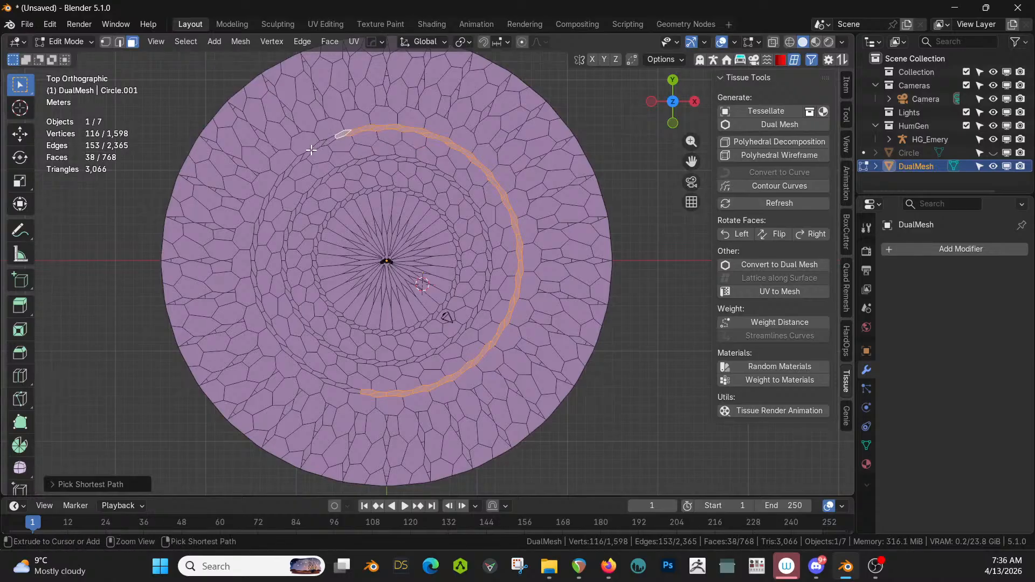
pyautogui.keyDown('ctrl'); pyautogui.click(298, 160); pyautogui.keyUp('ctrl')
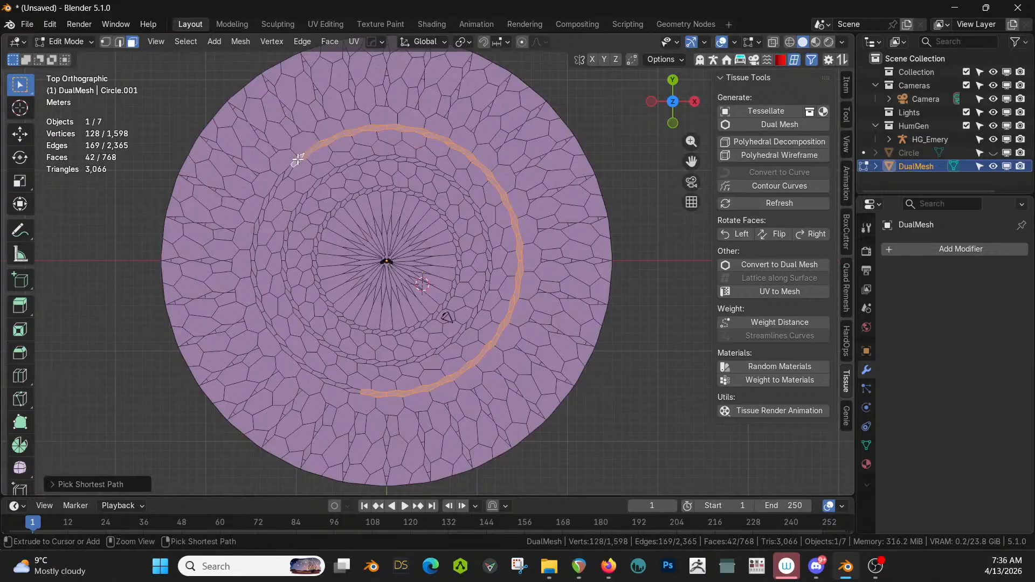
# - Complete the outermost narrow ring's face selection down the -X side, back to its starting faces
pyautogui.keyDown('ctrl'); pyautogui.click(261, 214); pyautogui.keyUp('ctrl')
pyautogui.keyDown('ctrl'); pyautogui.click(252, 267); pyautogui.keyUp('ctrl')
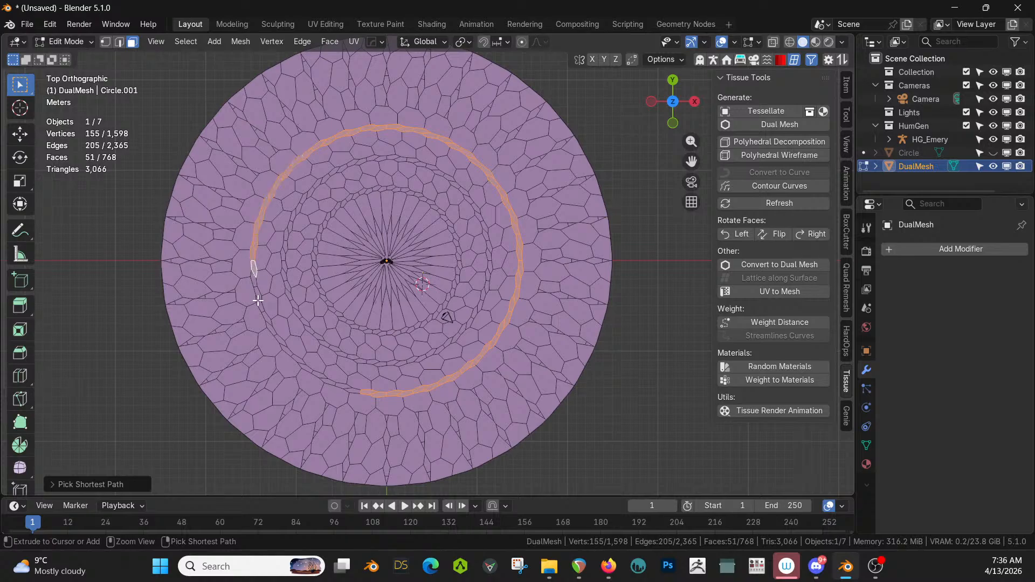
pyautogui.keyDown('ctrl'); pyautogui.click(264, 317); pyautogui.keyUp('ctrl')
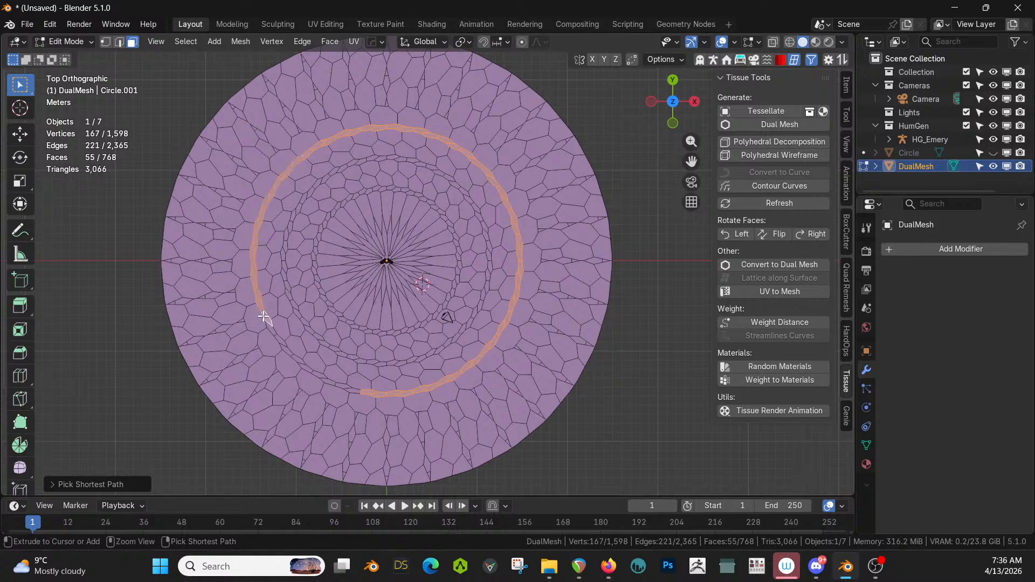
pyautogui.keyDown('ctrl'); pyautogui.click(283, 348); pyautogui.keyUp('ctrl')
pyautogui.keyDown('ctrl'); pyautogui.click(305, 368); pyautogui.keyUp('ctrl')
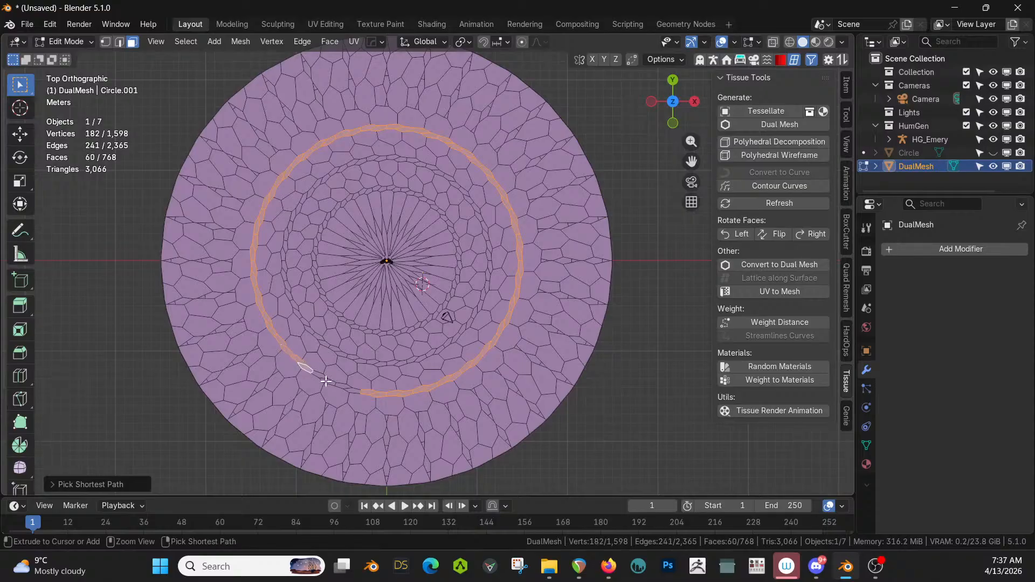
pyautogui.keyDown('ctrl'); pyautogui.click(352, 390); pyautogui.keyUp('ctrl')
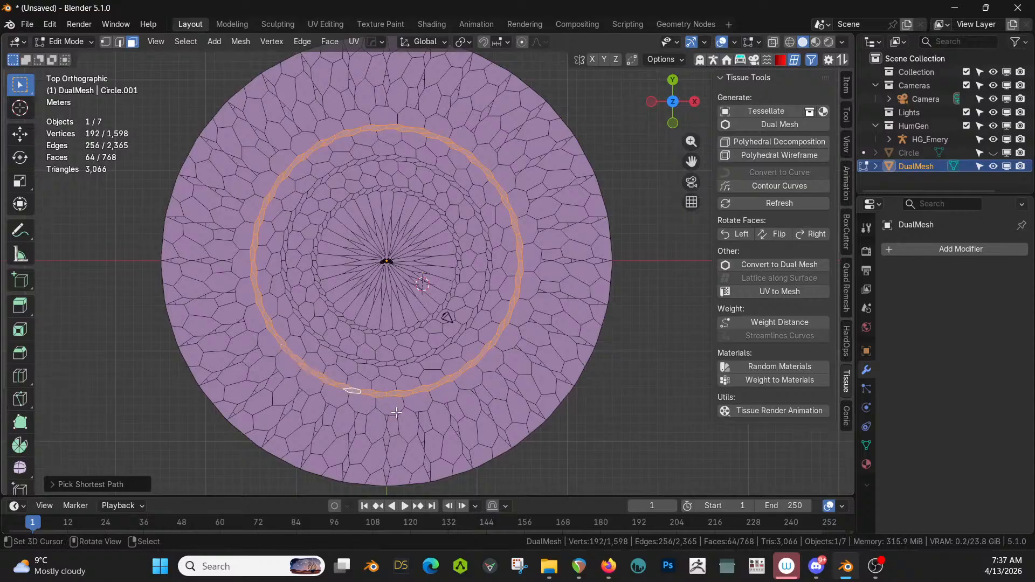
# - Deselect four adjacent faces of the outermost narrow ring to leave a gap on the -Y side
pyautogui.keyDown('shift'); pyautogui.rightClick(383, 396); pyautogui.keyUp('shift')
pyautogui.keyDown('shift'); pyautogui.rightClick(388, 393); pyautogui.keyUp('shift')
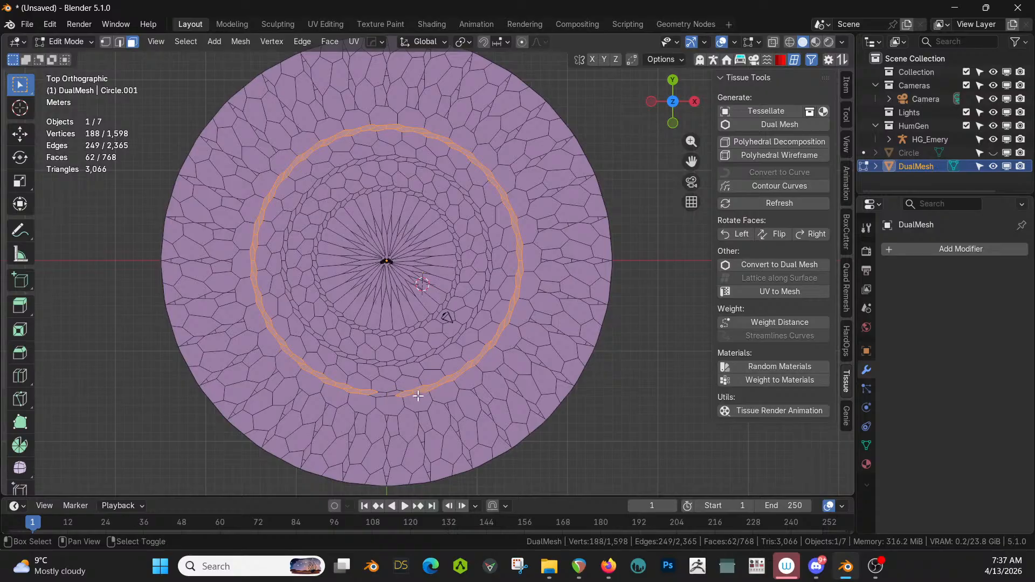
pyautogui.keyDown('shift'); pyautogui.rightClick(375, 391); pyautogui.keyUp('shift')
pyautogui.keyDown('shift'); pyautogui.rightClick(403, 392); pyautogui.keyUp('shift')
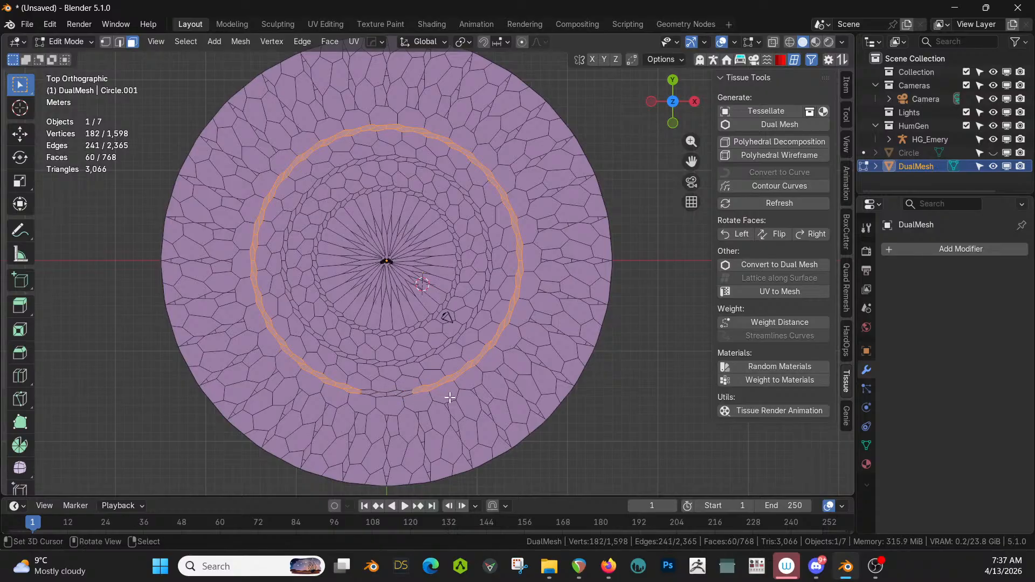
# - Add an arc of the next narrow ring inward to the selection, from its -Y side around to +X
pyautogui.scroll(2, 451, 273)
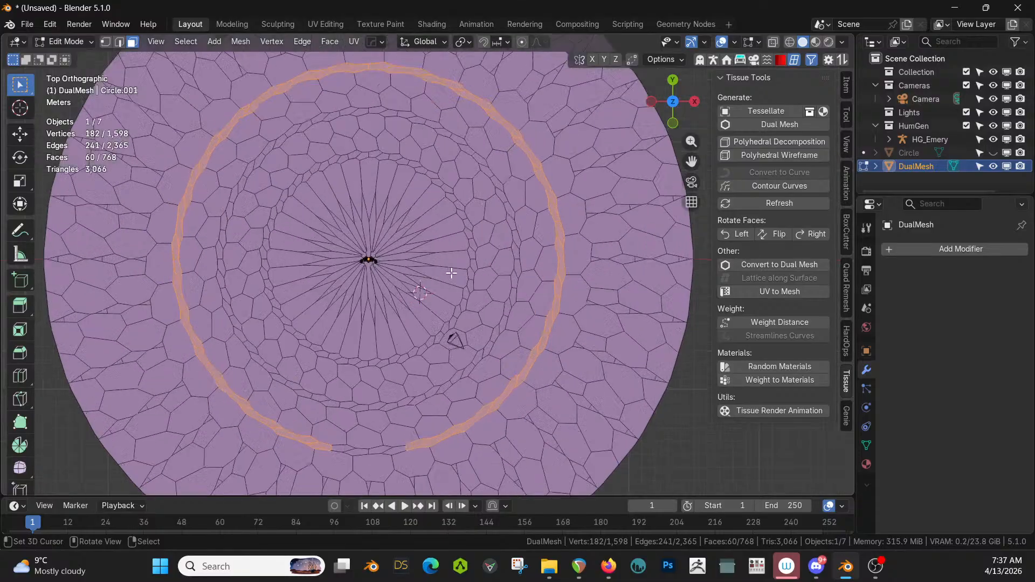
pyautogui.keyDown('shift'); pyautogui.moveTo(448, 274); pyautogui.dragTo(440, 201, button='middle'); pyautogui.keyUp('shift')
pyautogui.scroll(2, 424, 267)
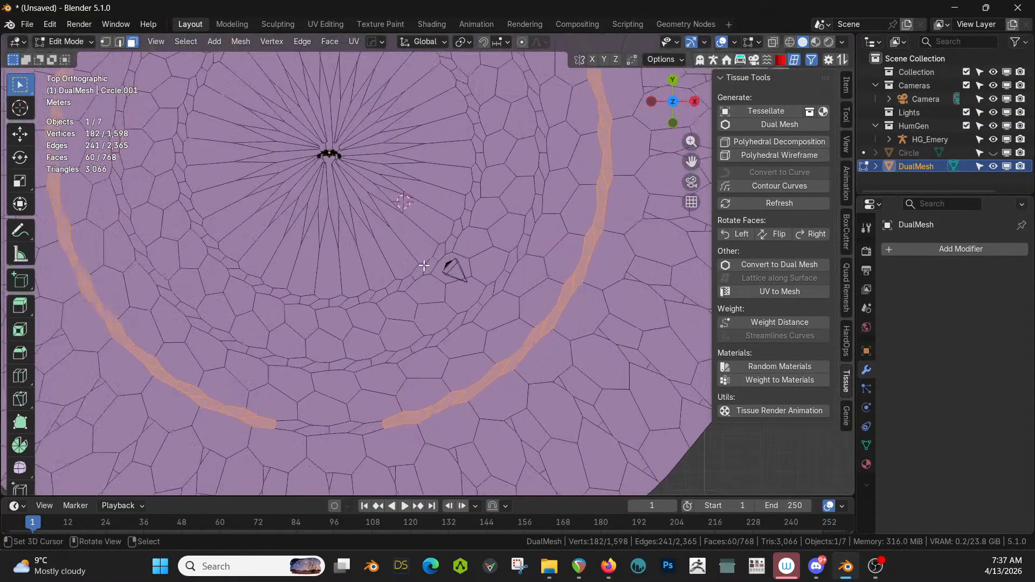
pyautogui.scroll(-1, 422, 281)
pyautogui.keyDown('shift'); pyautogui.moveTo(420, 292); pyautogui.dragTo(420, 369, button='middle'); pyautogui.keyUp('shift')
pyautogui.keyDown('ctrl'); pyautogui.click(365, 429); pyautogui.keyUp('ctrl')
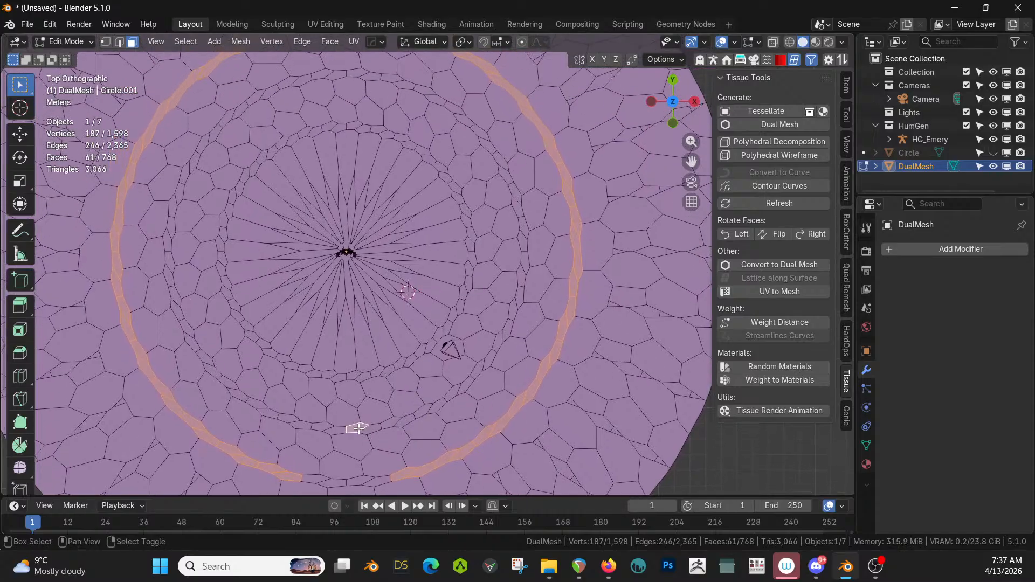
pyautogui.keyDown('ctrl'); pyautogui.click(468, 383); pyautogui.keyUp('ctrl')
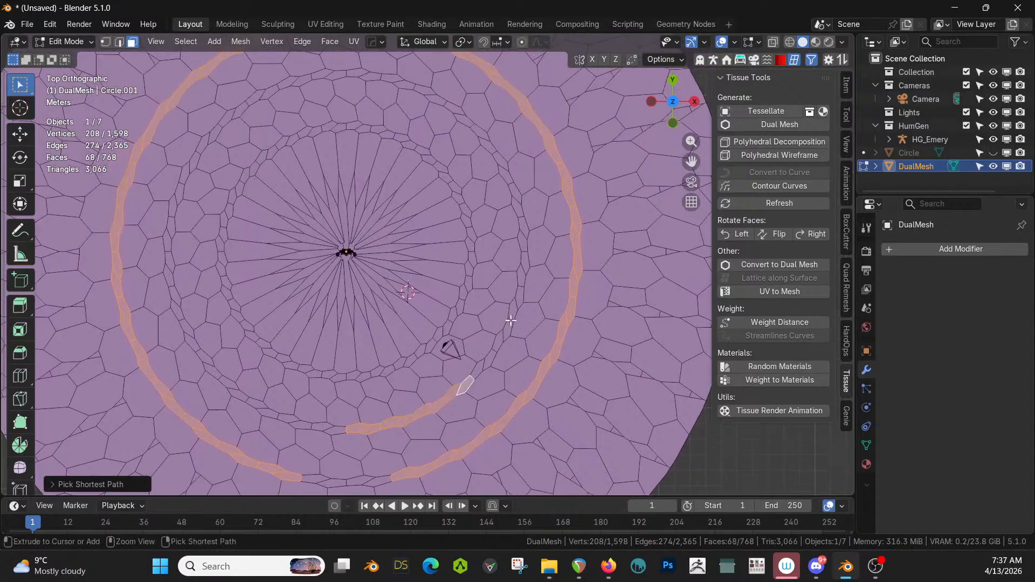
pyautogui.keyDown('ctrl'); pyautogui.click(523, 272); pyautogui.keyUp('ctrl')
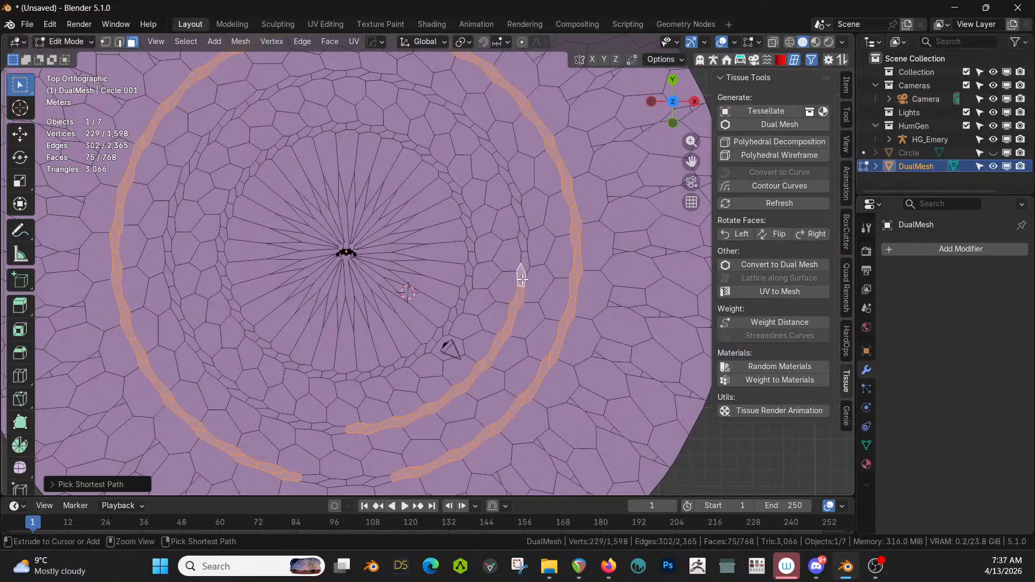
# - Extend the inner narrow ring's face selection from +X to +Y, leaving a gap at +Y and selecting a face on its far side
pyautogui.keyDown('ctrl'); pyautogui.click(515, 194); pyautogui.keyUp('ctrl')
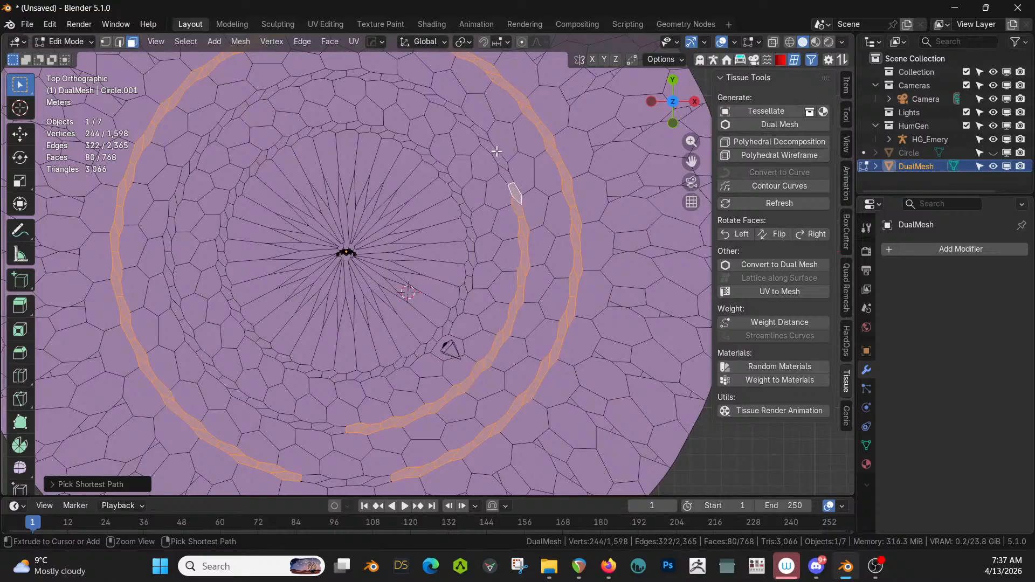
pyautogui.keyDown('ctrl'); pyautogui.click(477, 132); pyautogui.keyUp('ctrl')
pyautogui.keyDown('shift'); pyautogui.moveTo(477, 131); pyautogui.dragTo(512, 220, button='middle'); pyautogui.keyUp('shift')
pyautogui.scroll(-3, 512, 219)
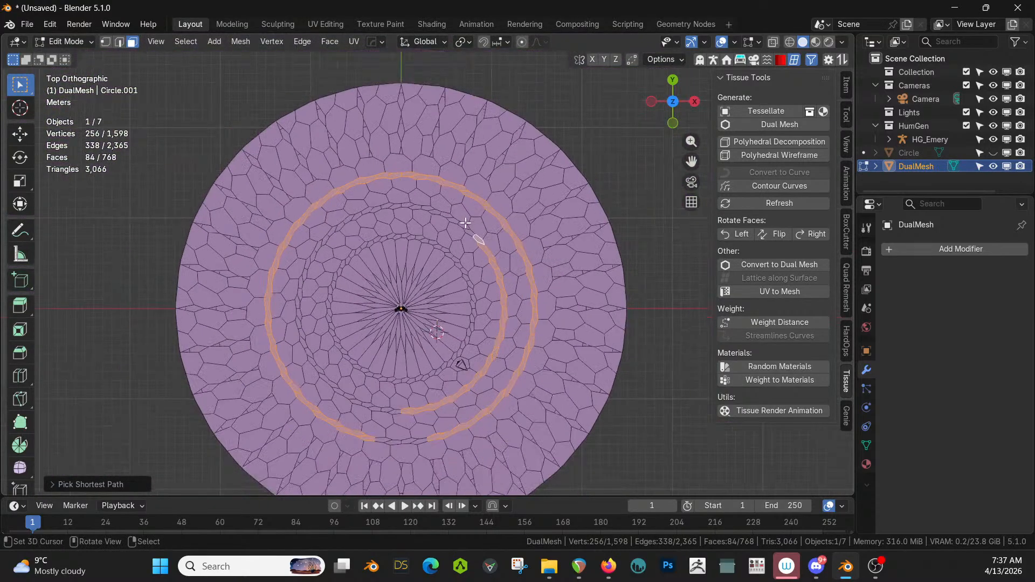
pyautogui.keyDown('ctrl'); pyautogui.click(434, 208); pyautogui.keyUp('ctrl')
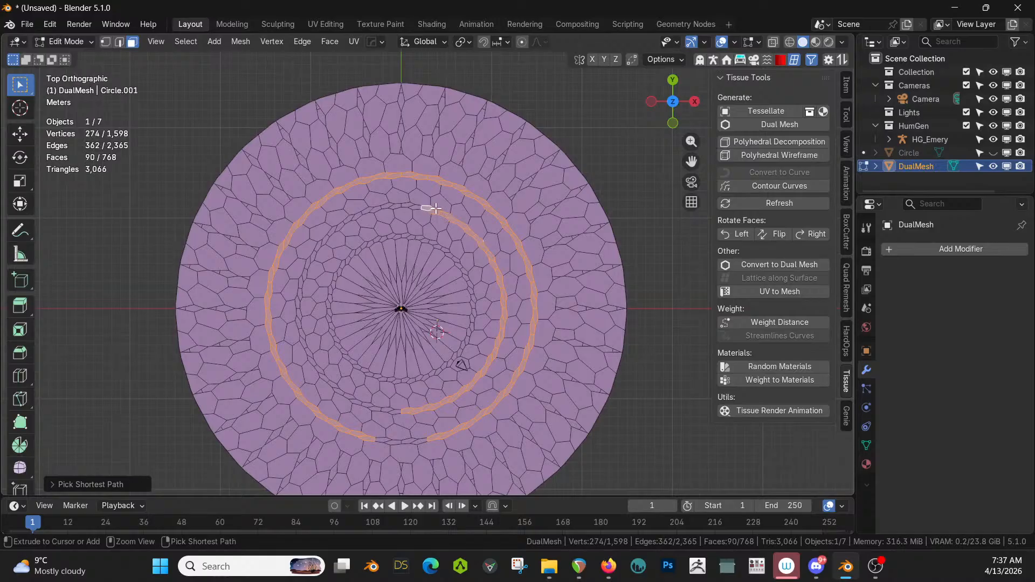
pyautogui.keyDown('ctrl'); pyautogui.click(387, 206); pyautogui.keyUp('ctrl')
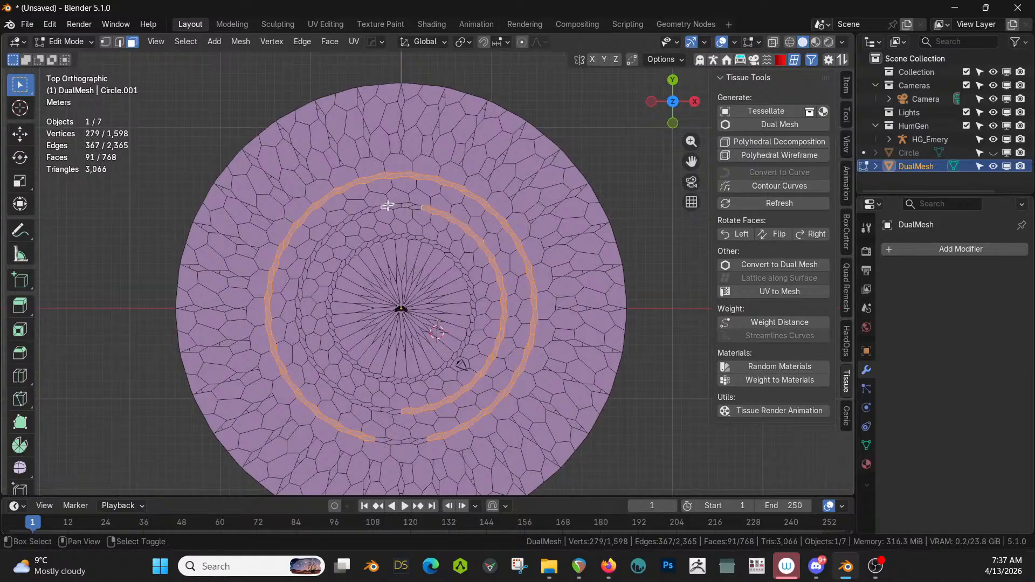
pyautogui.keyDown('shift'); pyautogui.rightClick(423, 208); pyautogui.keyUp('shift')
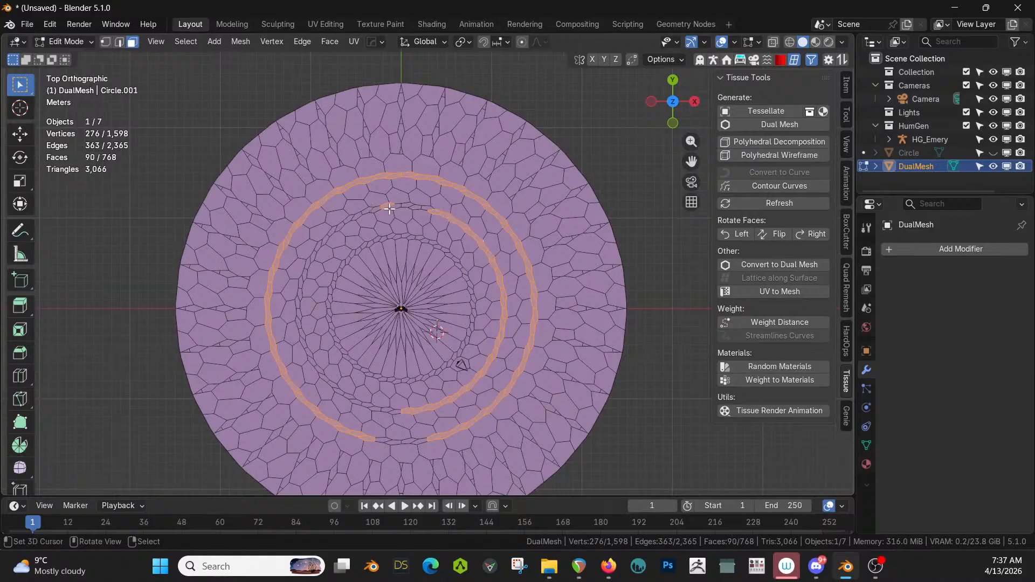
# - Complete the inner narrow ring's face selection down the -X side to its starting faces on the -Y side
pyautogui.keyDown('ctrl'); pyautogui.click(358, 217); pyautogui.keyUp('ctrl')
pyautogui.keyDown('ctrl'); pyautogui.click(325, 239); pyautogui.keyUp('ctrl')
pyautogui.keyDown('ctrl'); pyautogui.click(304, 277); pyautogui.keyUp('ctrl')
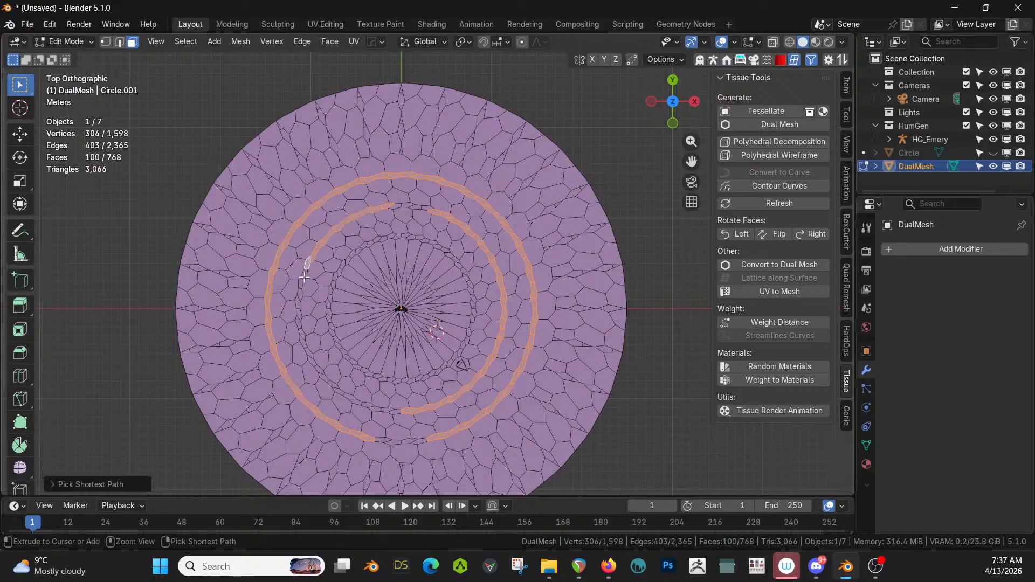
pyautogui.keyDown('ctrl'); pyautogui.click(298, 296); pyautogui.keyUp('ctrl')
pyautogui.keyDown('ctrl'); pyautogui.click(300, 325); pyautogui.keyUp('ctrl')
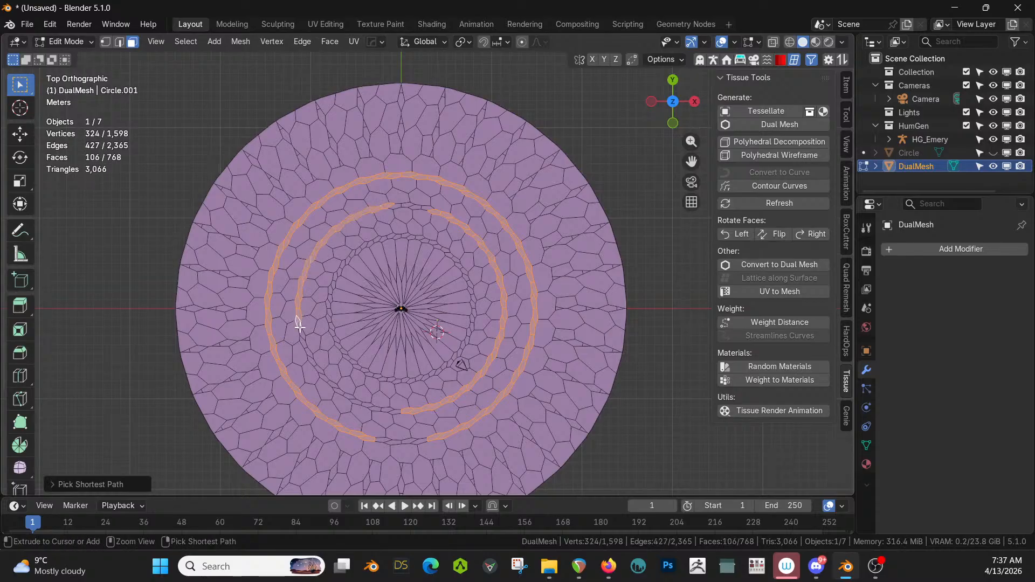
pyautogui.keyDown('ctrl'); pyautogui.click(305, 356); pyautogui.keyUp('ctrl')
pyautogui.keyDown('ctrl'); pyautogui.click(325, 378); pyautogui.keyUp('ctrl')
pyautogui.keyDown('ctrl'); pyautogui.click(350, 395); pyautogui.keyUp('ctrl')
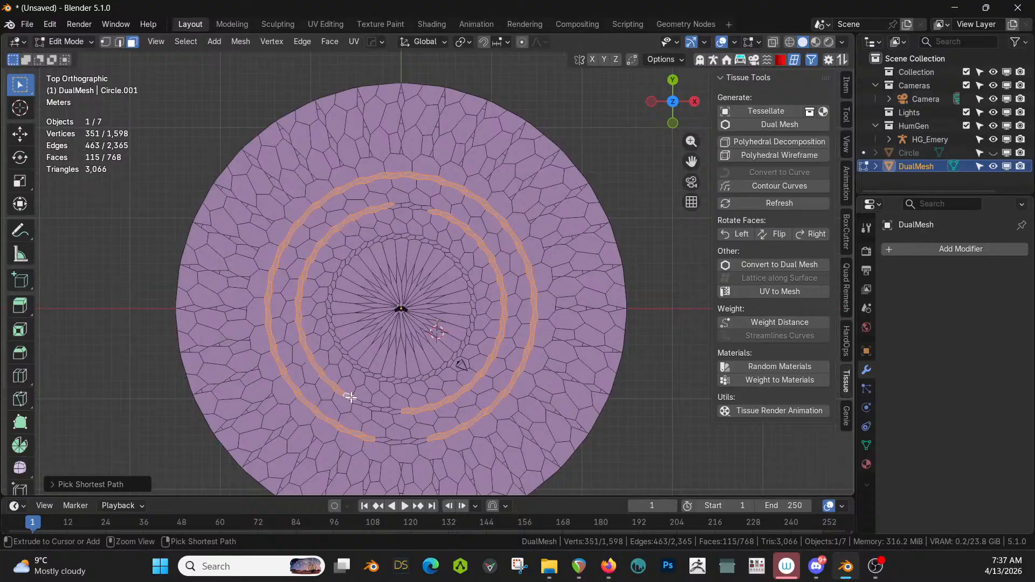
pyautogui.keyDown('ctrl'); pyautogui.click(394, 411); pyautogui.keyUp('ctrl')
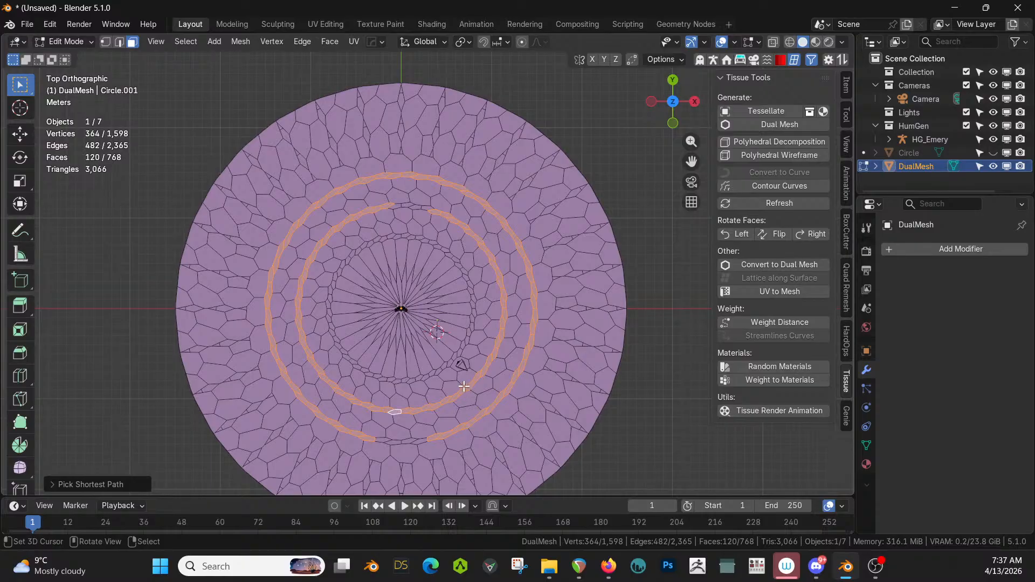
# - Centre the inner ring's +Y gap by deselecting the end face on its -X side and adding one on its +X side
pyautogui.scroll(2, 464, 386)
pyautogui.keyDown('shift'); pyautogui.moveTo(462, 384); pyautogui.dragTo(494, 348, button='middle'); pyautogui.keyUp('shift')
pyautogui.hotkey('ctrl', 'z')
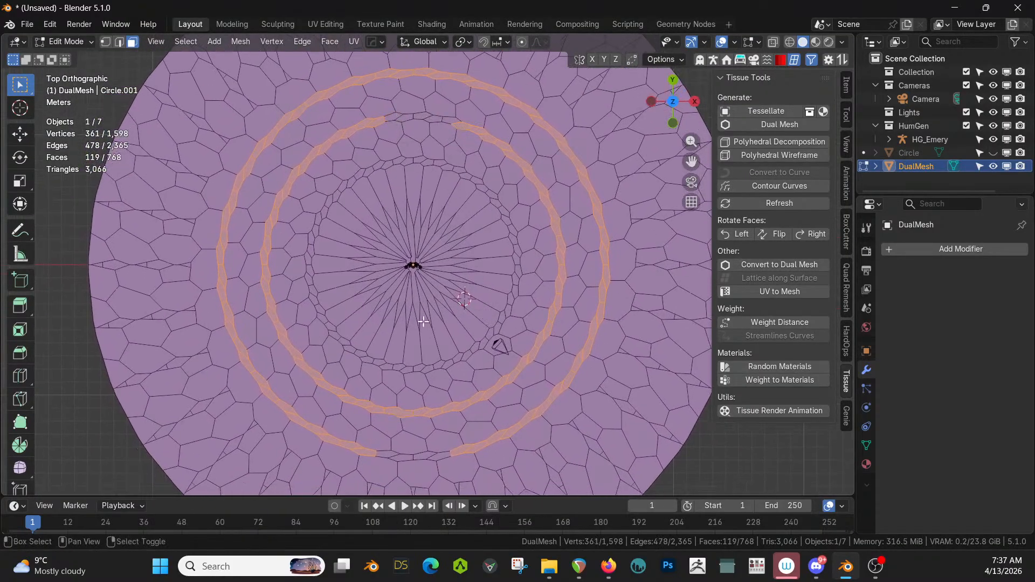
pyautogui.scroll(-3, 419, 366)
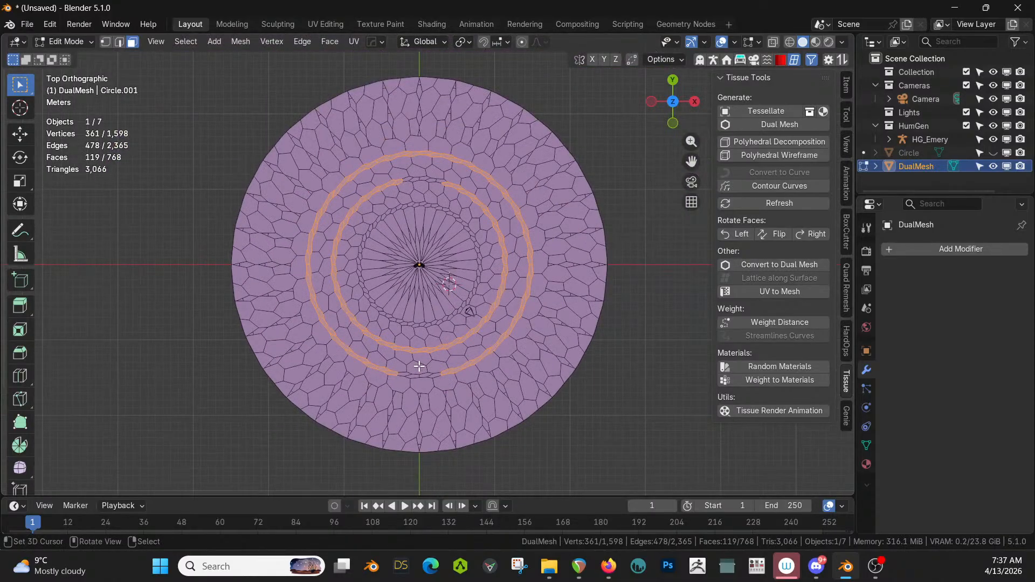
pyautogui.scroll(2, 419, 366)
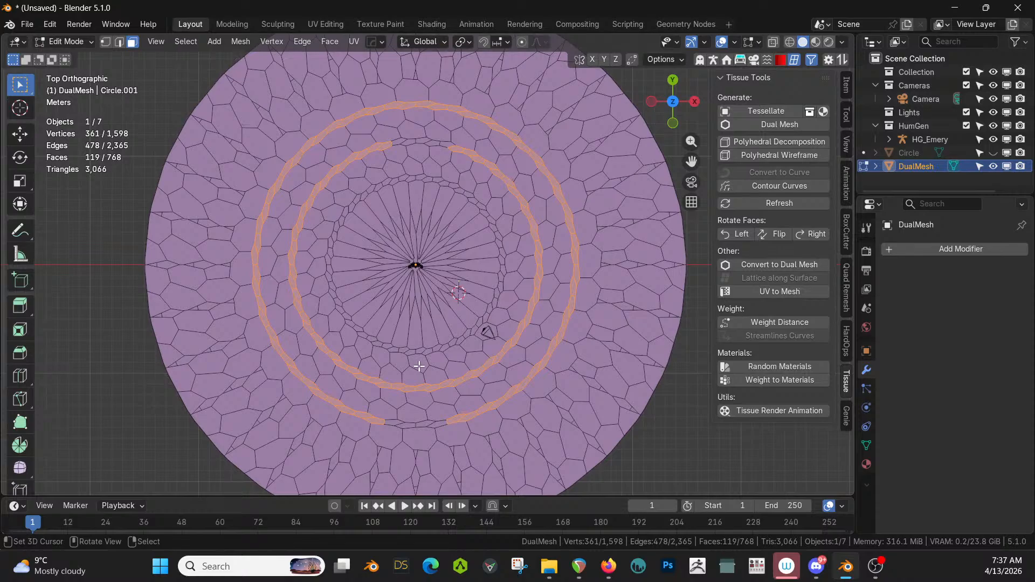
pyautogui.keyDown('shift'); pyautogui.click(447, 143); pyautogui.keyUp('shift')
pyautogui.scroll(-3, 450, 217)
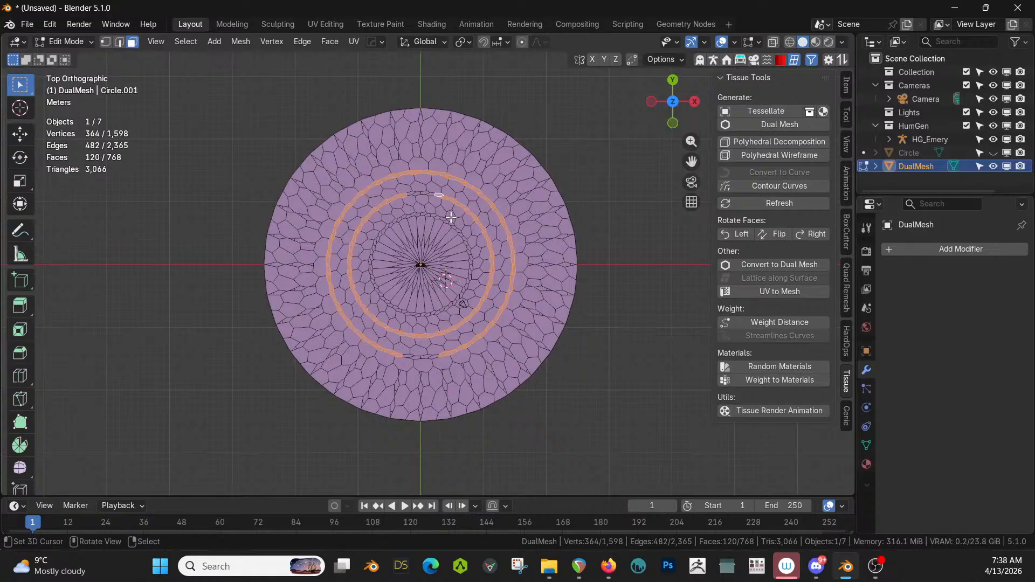
pyautogui.scroll(5, 451, 217)
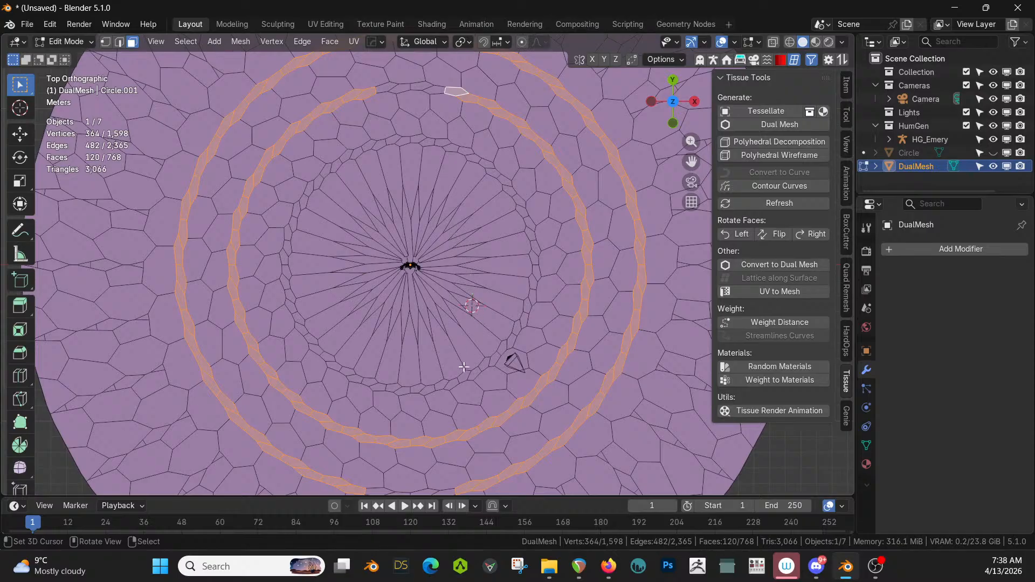
pyautogui.scroll(-3, 451, 366)
pyautogui.moveTo(451, 366); pyautogui.dragTo(420, 276, button='middle')
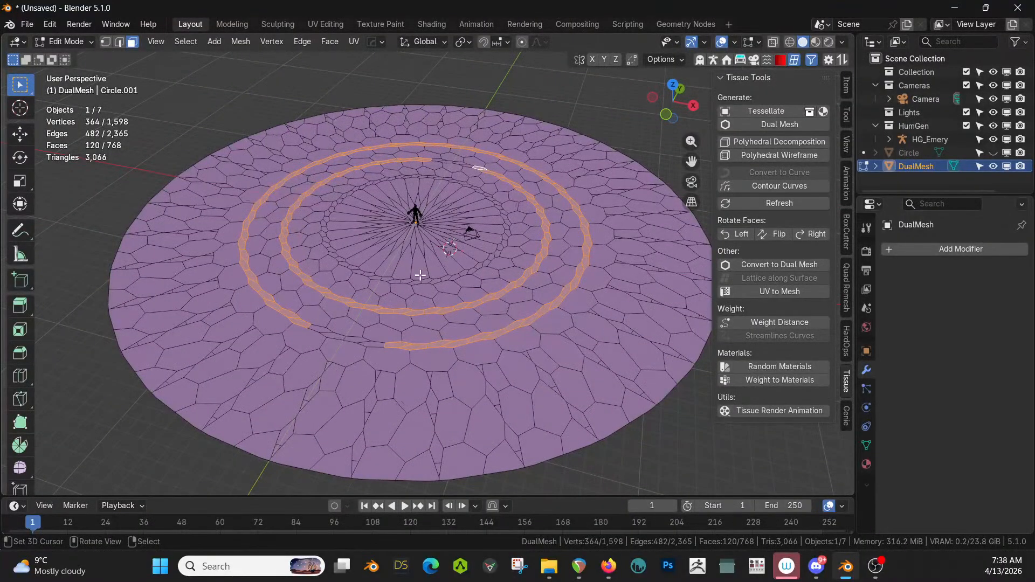
# - Leave mesh editing and delete the DualMesh object from the scene
pyautogui.press('Tab')
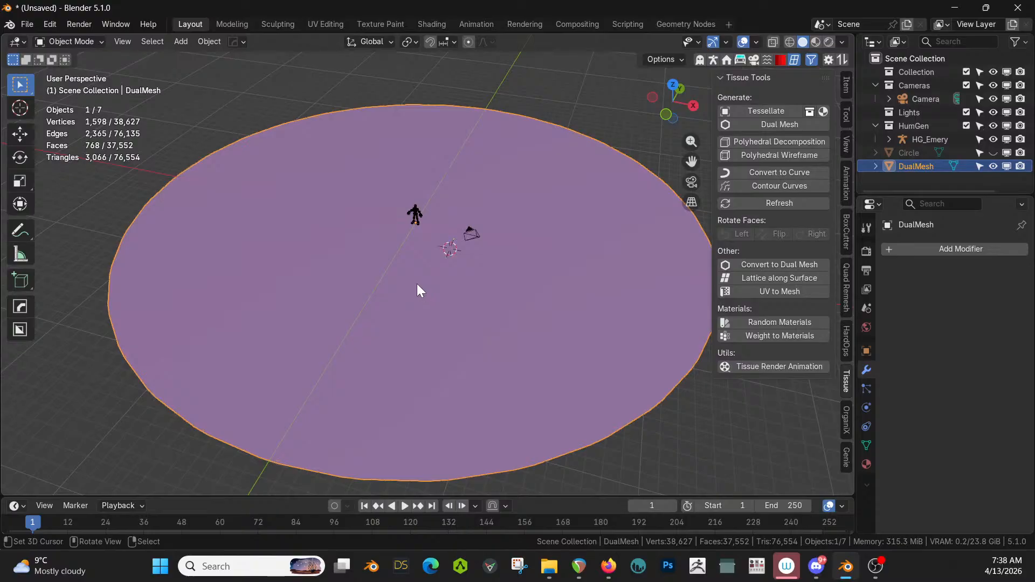
pyautogui.press('x')
pyautogui.click(380, 283)
# - Add a mesh plane and scale it by a factor of 25
pyautogui.hotkey('shift', 'a')
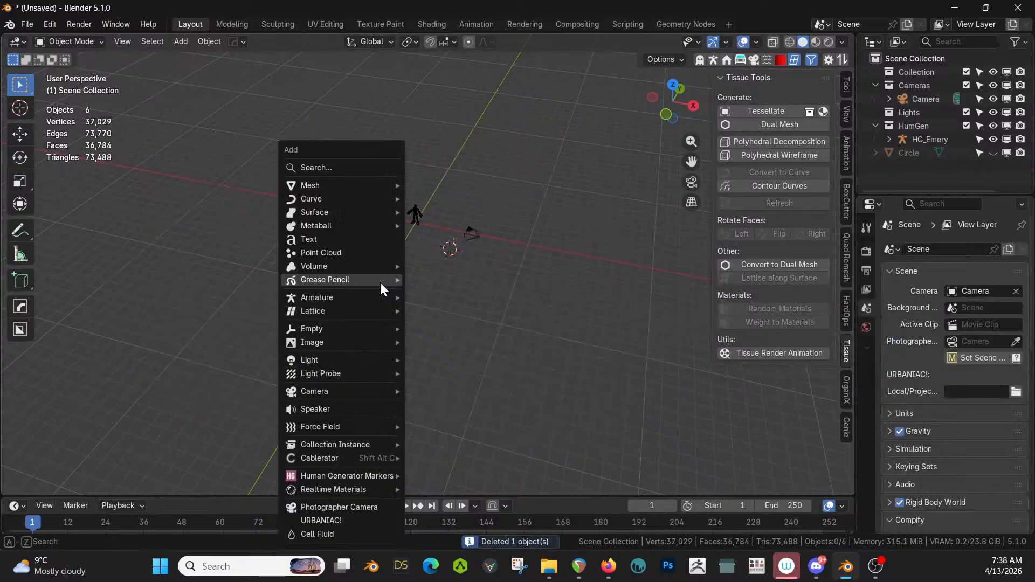
pyautogui.moveTo(318, 183)
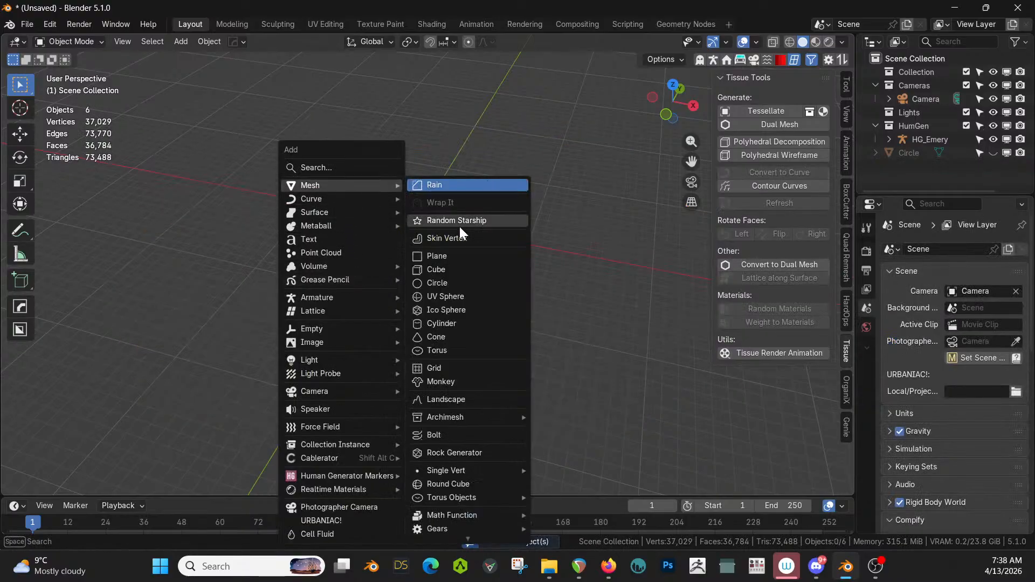
pyautogui.click(452, 255)
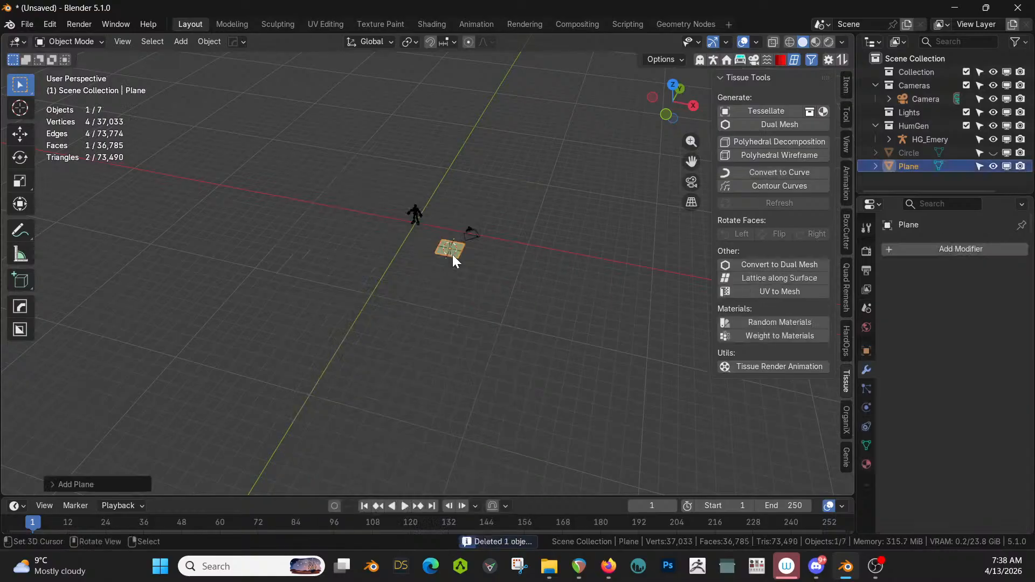
pyautogui.write('s')
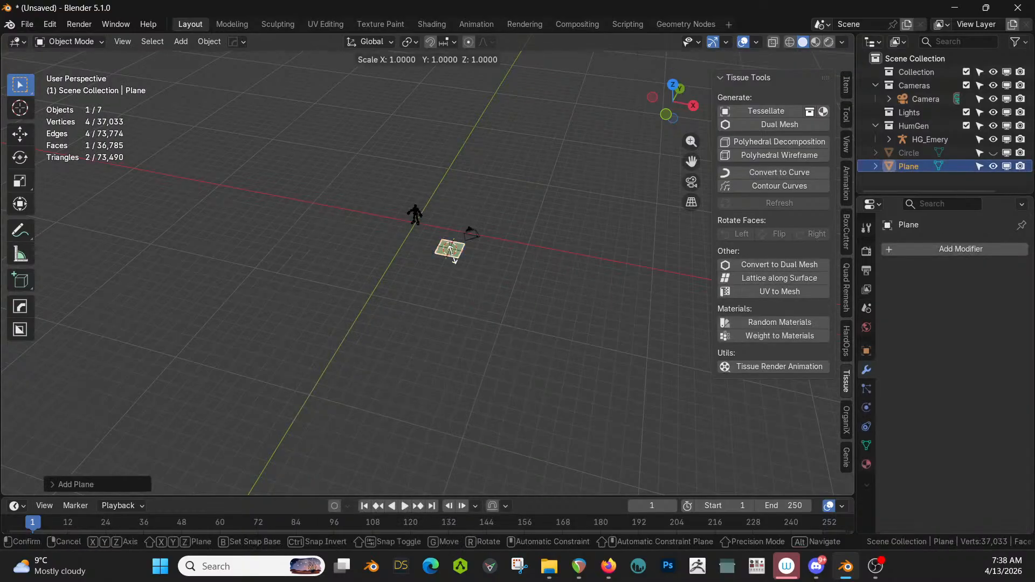
pyautogui.write('25')
pyautogui.press('Return')
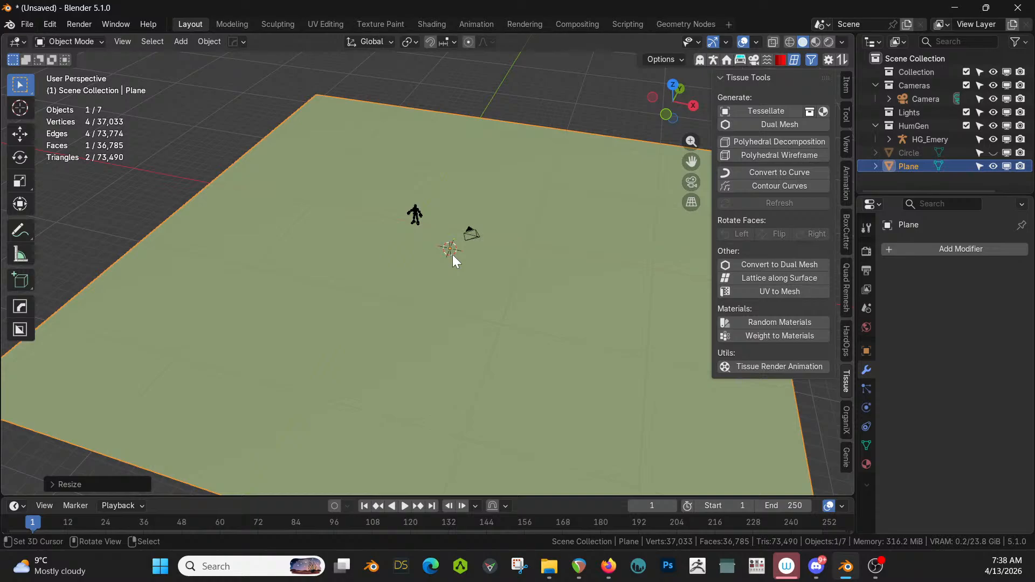
# - Clear the plane's location so it sits at the world origin, and apply its object transform
pyautogui.hotkey('ctrl', 'g')
pyautogui.scroll(-2, 462, 286)
pyautogui.moveTo(463, 286); pyautogui.dragTo(467, 335, button='middle')
pyautogui.press('KP_7')
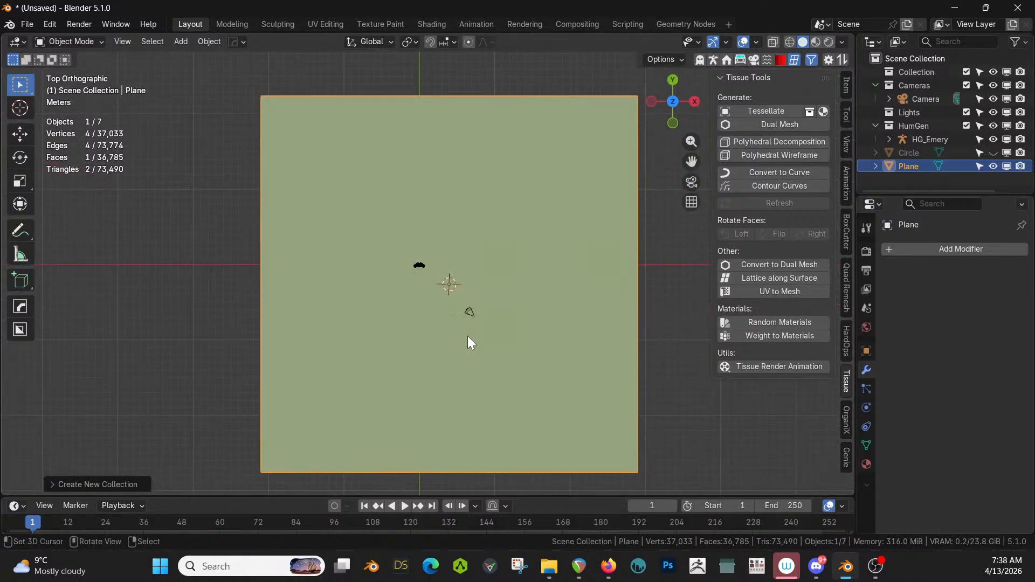
pyautogui.hotkey('alt', 'g')
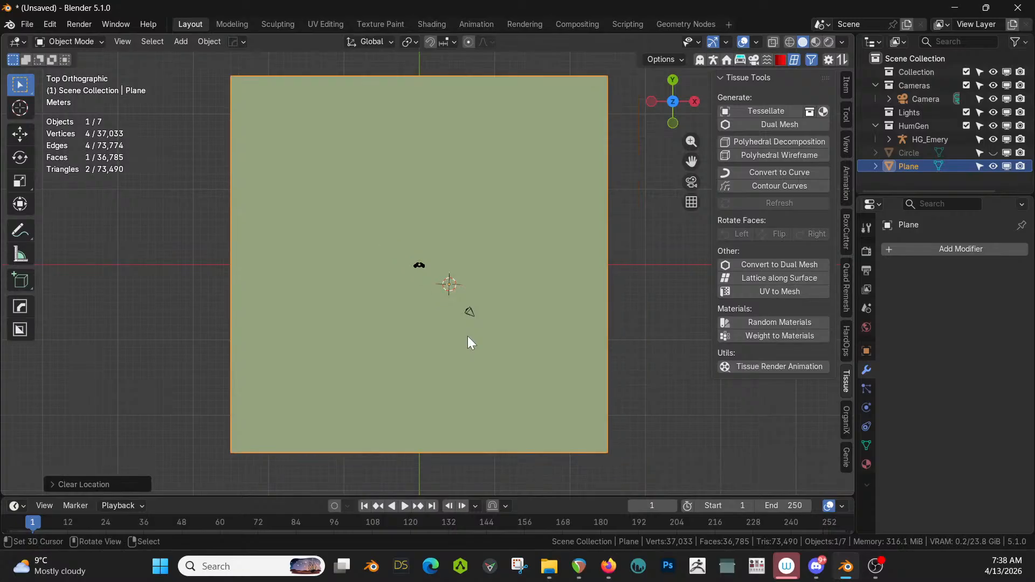
pyautogui.hotkey('ctrl', 'a')
pyautogui.click(423, 336)
# - Run Random Slice on the plane with a cut amount of 25 and the direction set to View
pyautogui.scroll(1, 407, 345)
pyautogui.scroll(-2, 410, 349)
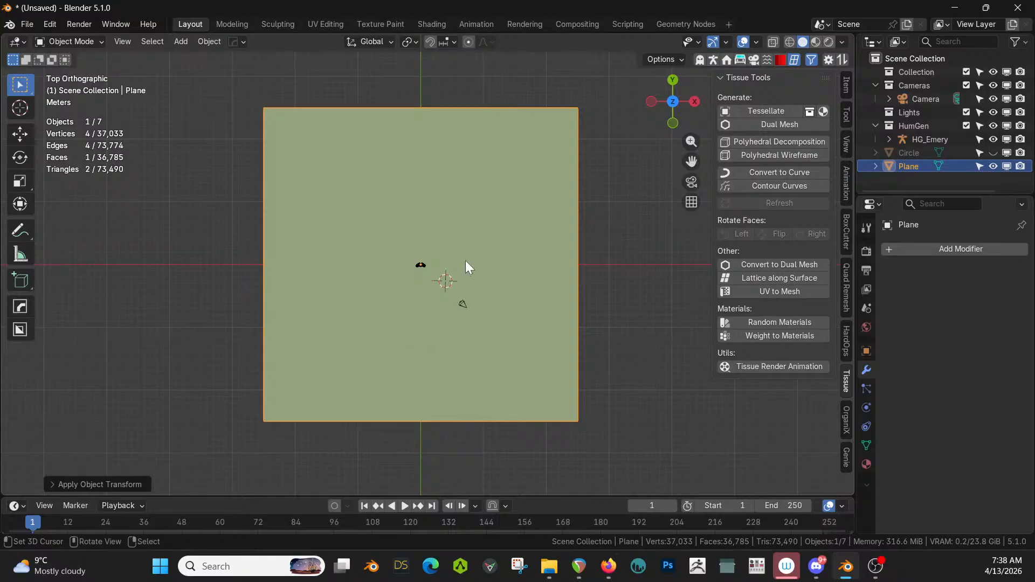
pyautogui.hotkey('shift', 'q')
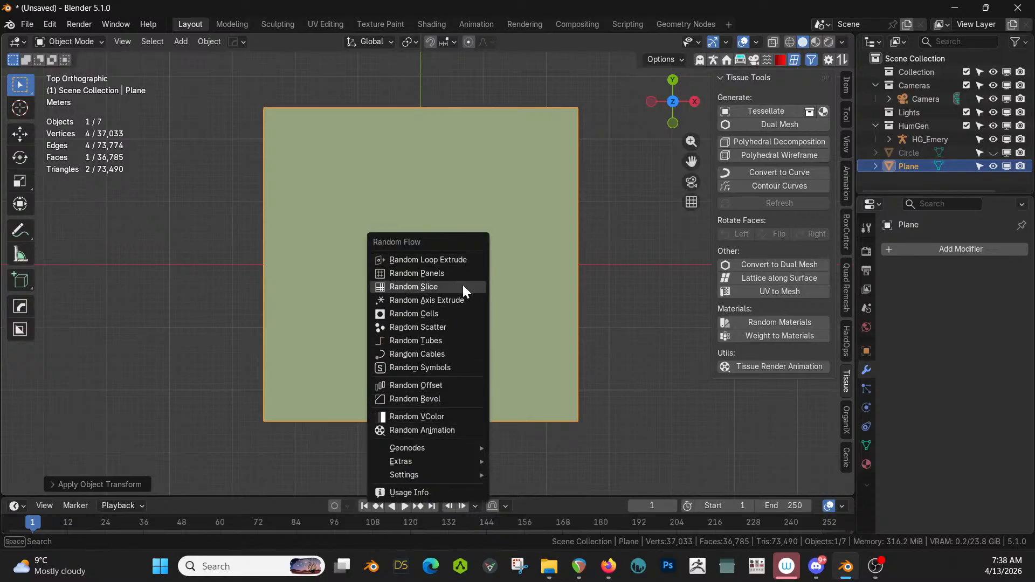
pyautogui.click(442, 287)
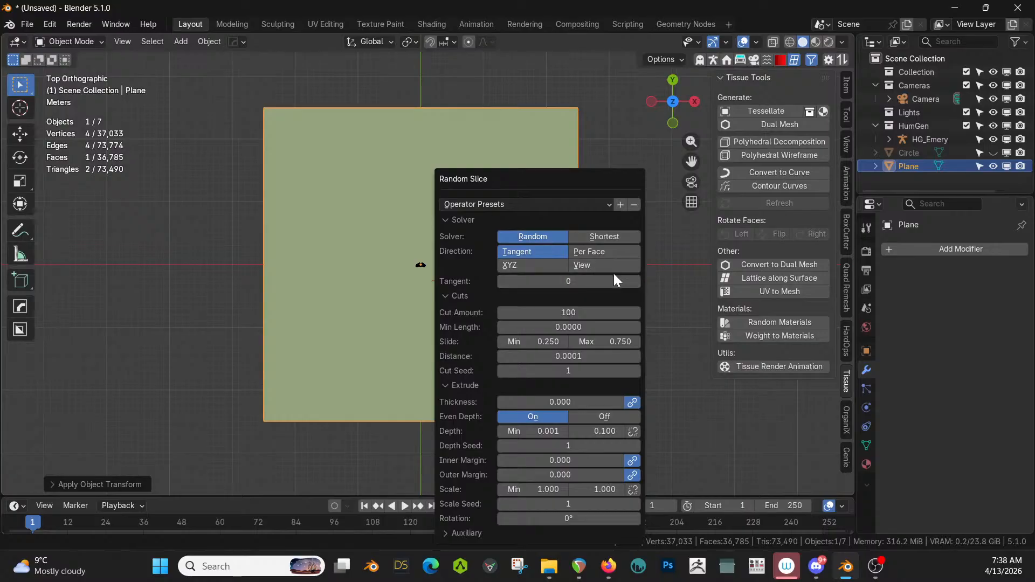
pyautogui.click(571, 313)
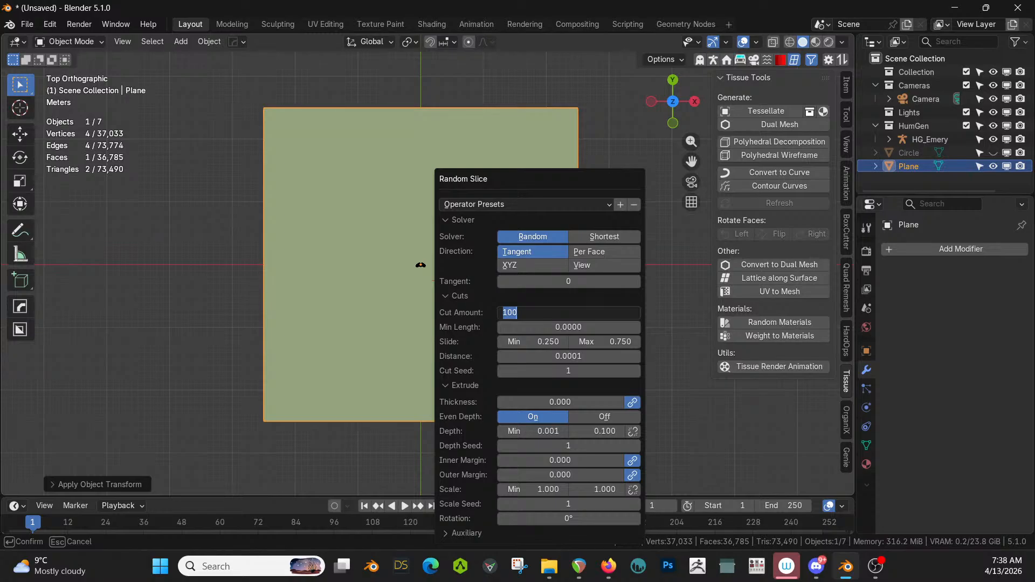
pyautogui.write('25')
pyautogui.press('Return')
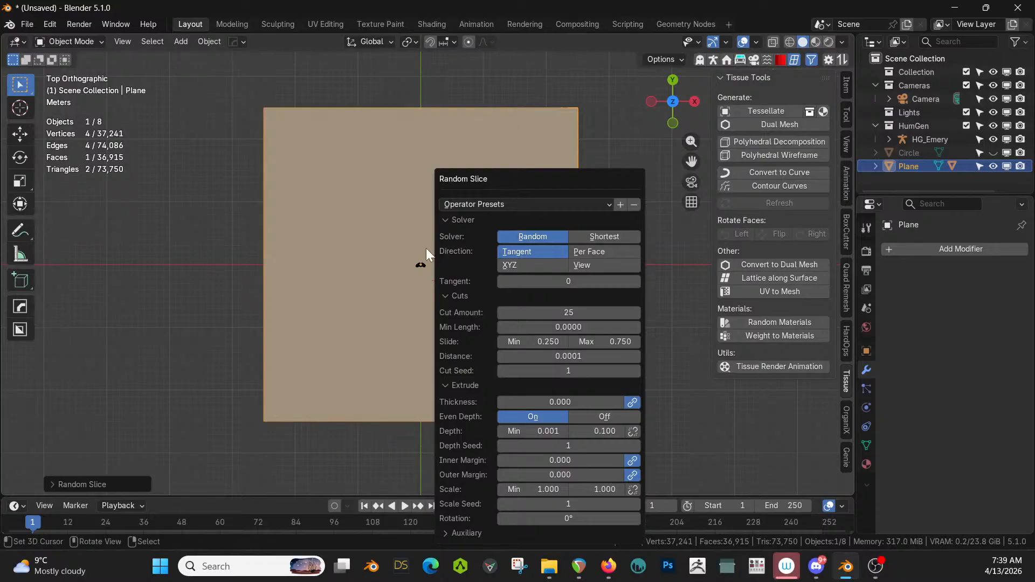
pyautogui.click(599, 265)
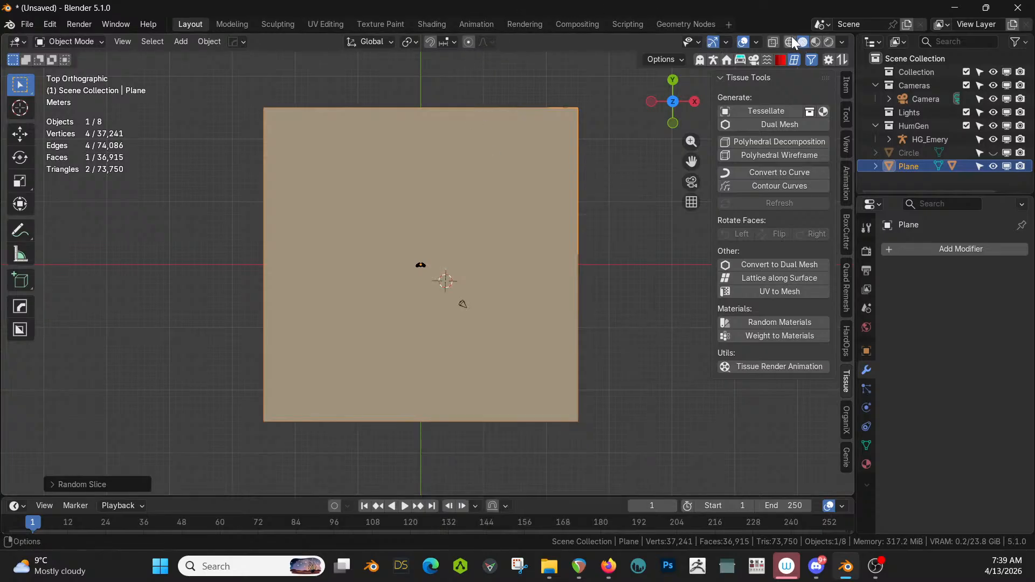
# - Enable the viewport's wireframe overlay and return to solid shading to display the slice lines on the plane
pyautogui.click(790, 42)
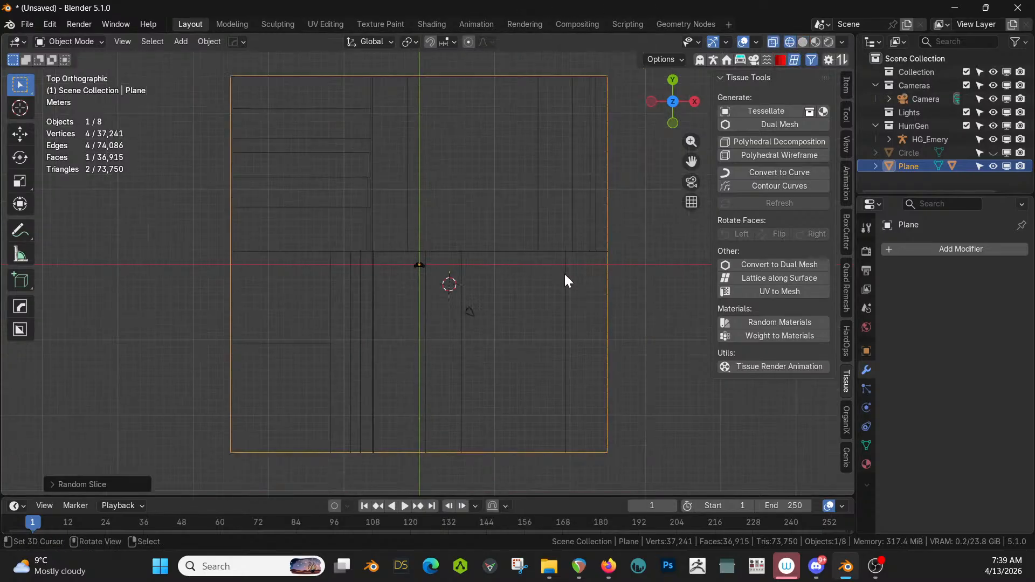
pyautogui.scroll(1, 564, 280)
pyautogui.hotkey('alt', 'v')
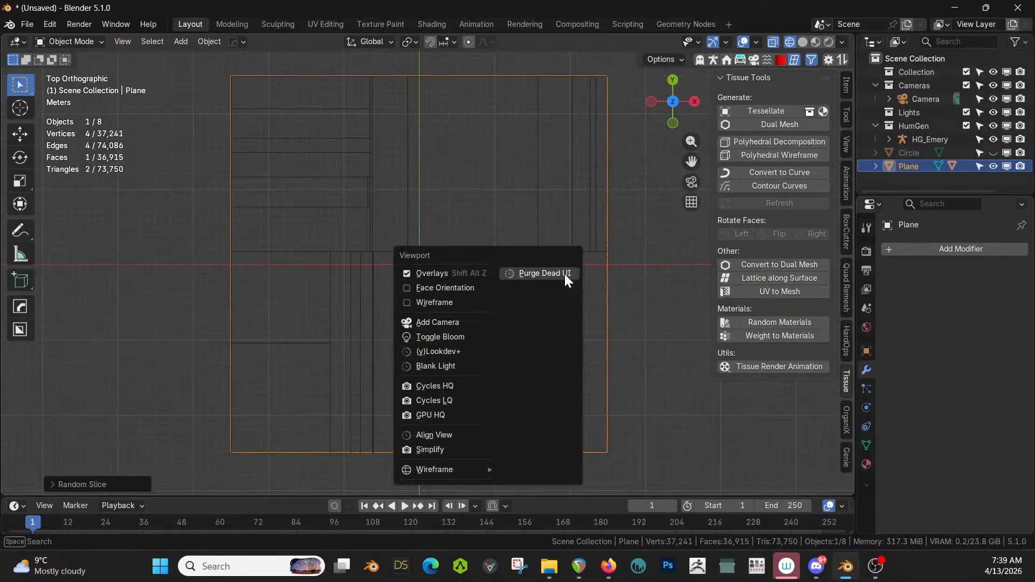
pyautogui.click(438, 298)
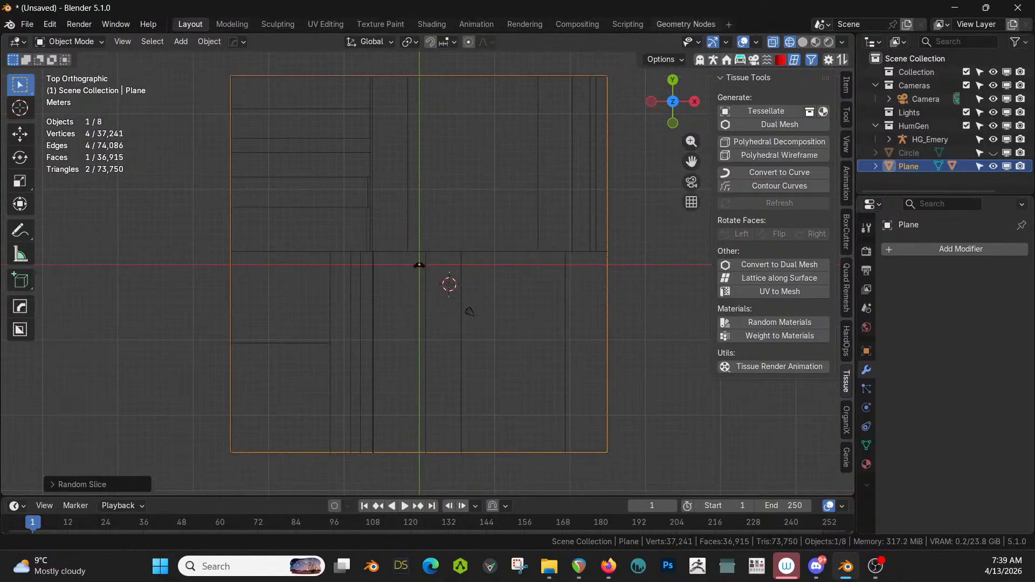
pyautogui.click(804, 41)
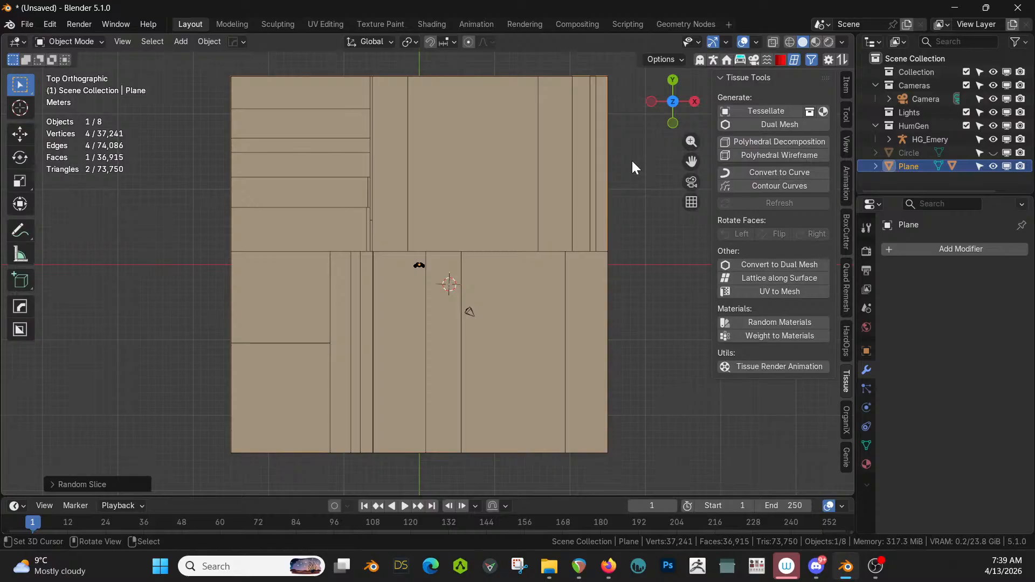
# - Reopen the Random Slice settings and change the solver to Shortest
pyautogui.press('F9')
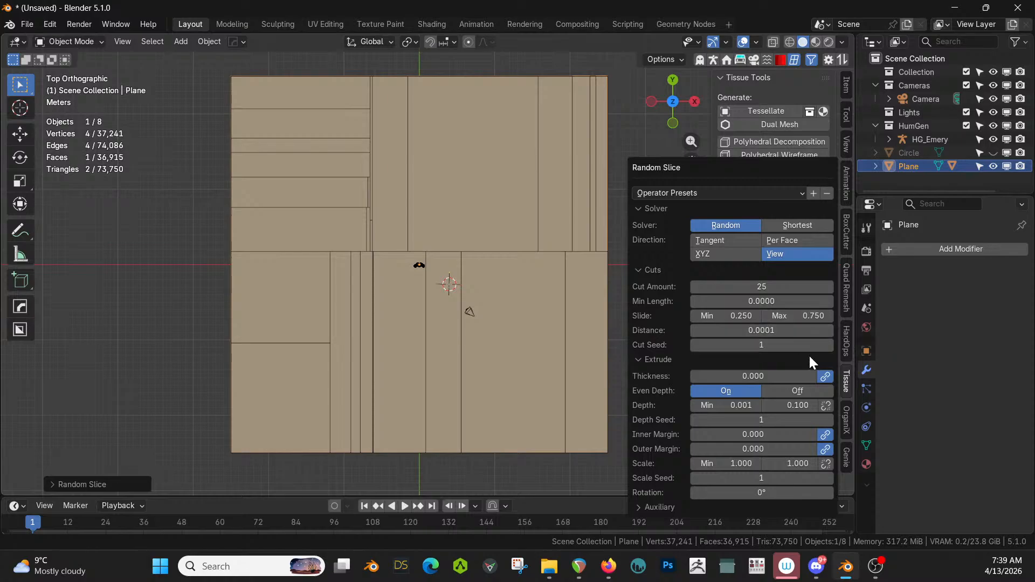
pyautogui.click(794, 223)
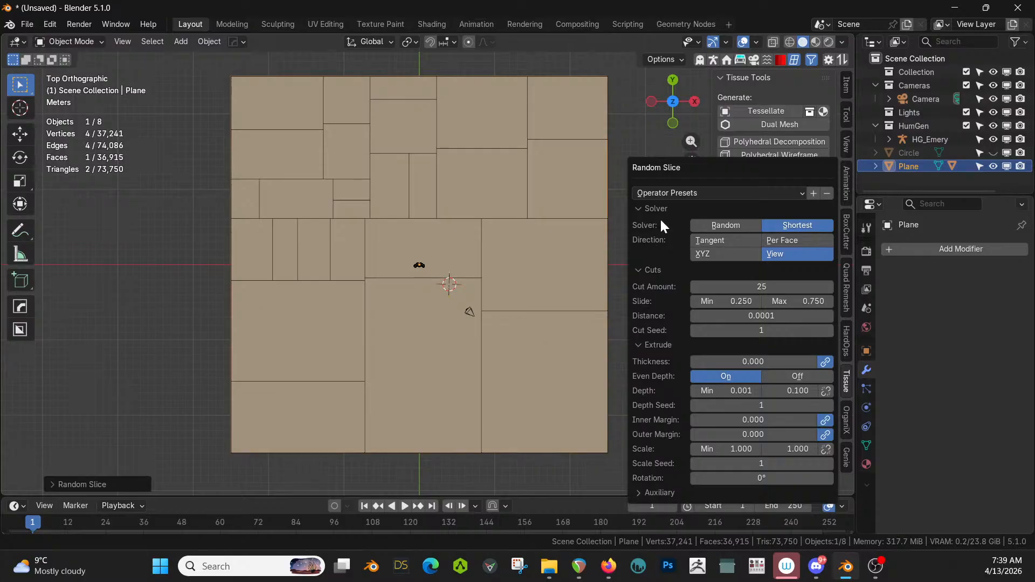
# - Add a bisecting HardOps Mirror modifier to the randomly sliced mesh and mirror it across the X and Y axes
pyautogui.click(458, 332)
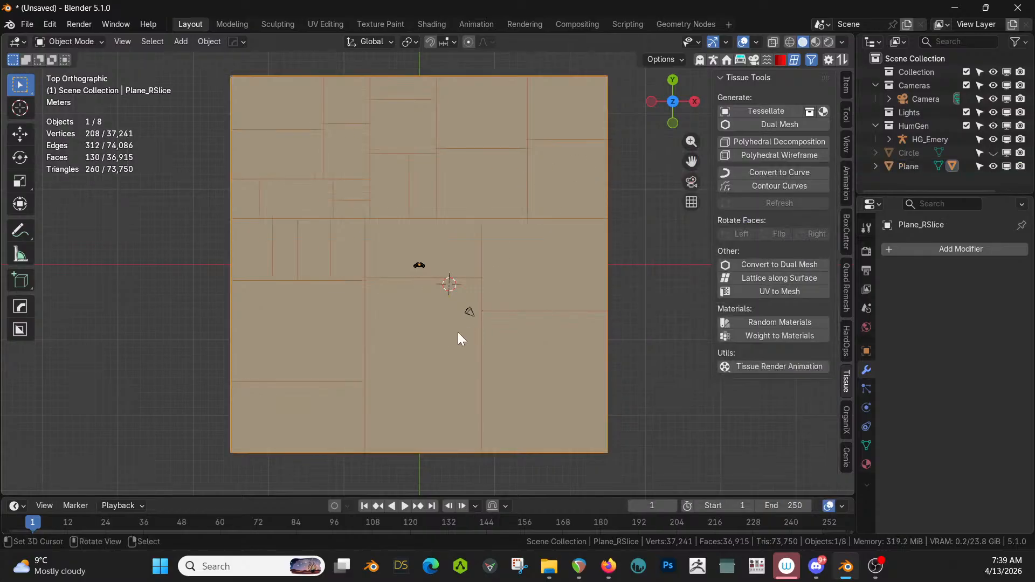
pyautogui.hotkey('alt', 'x')
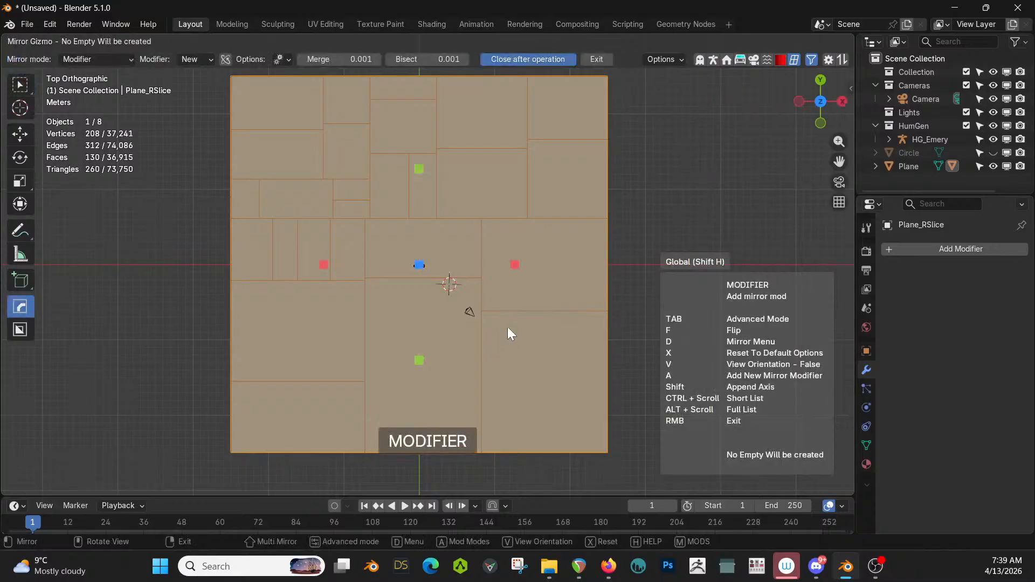
pyautogui.click(517, 264)
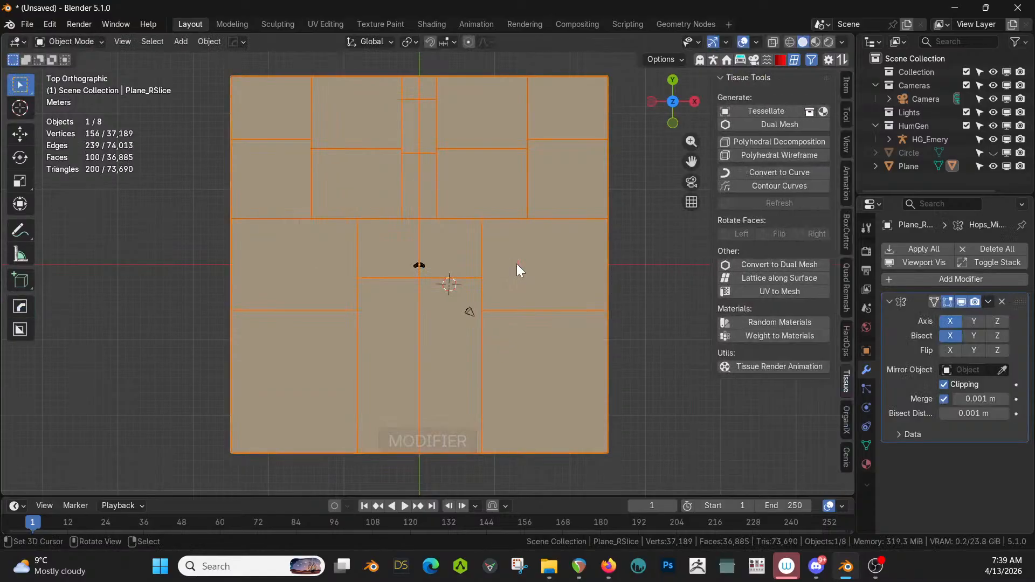
pyautogui.hotkey('alt', 'x')
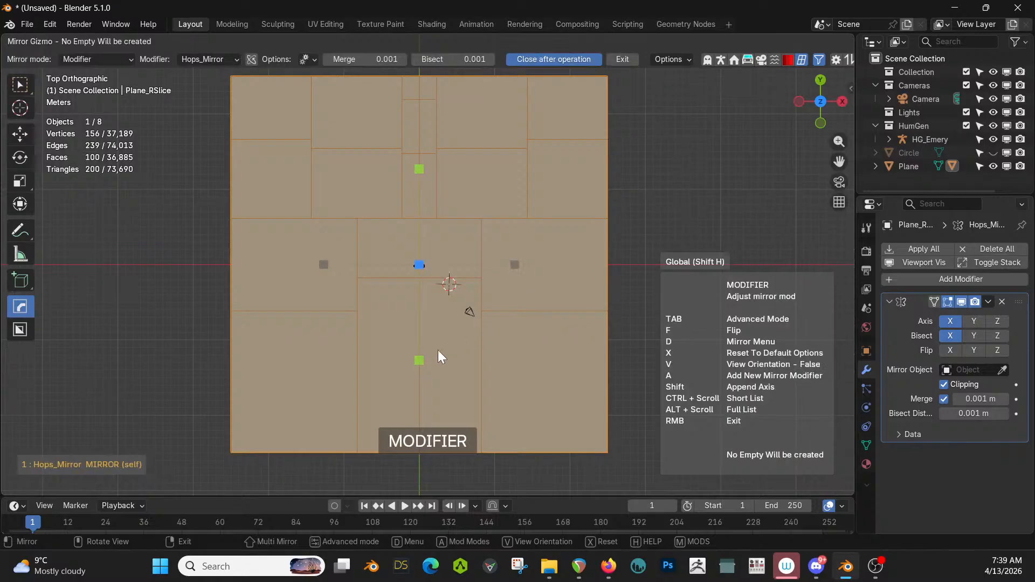
pyautogui.click(415, 357)
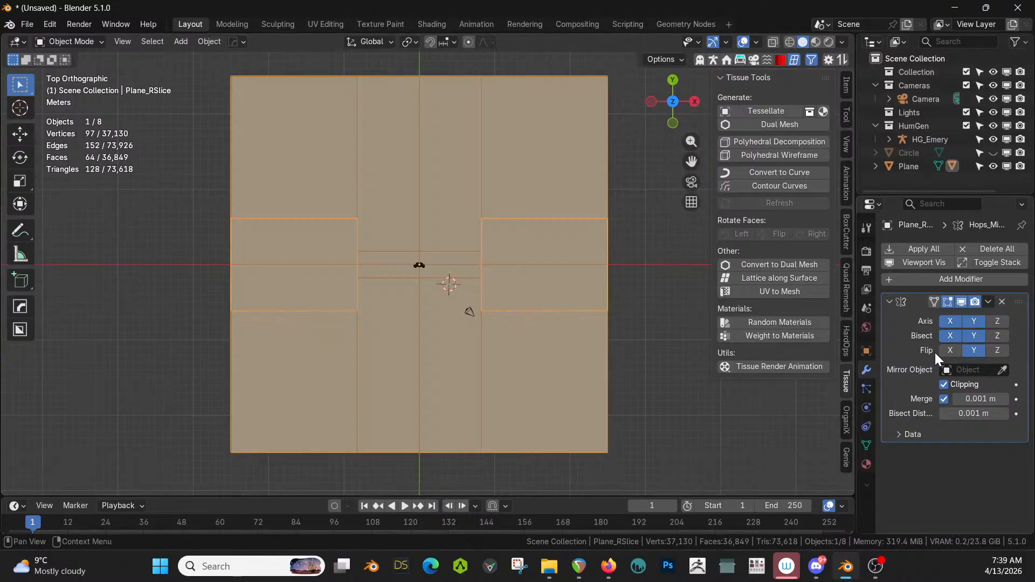
# - Turn the mirror's bisect flip on for X and off for Y, and apply all modifiers to the sliced mesh
pyautogui.click(949, 351)
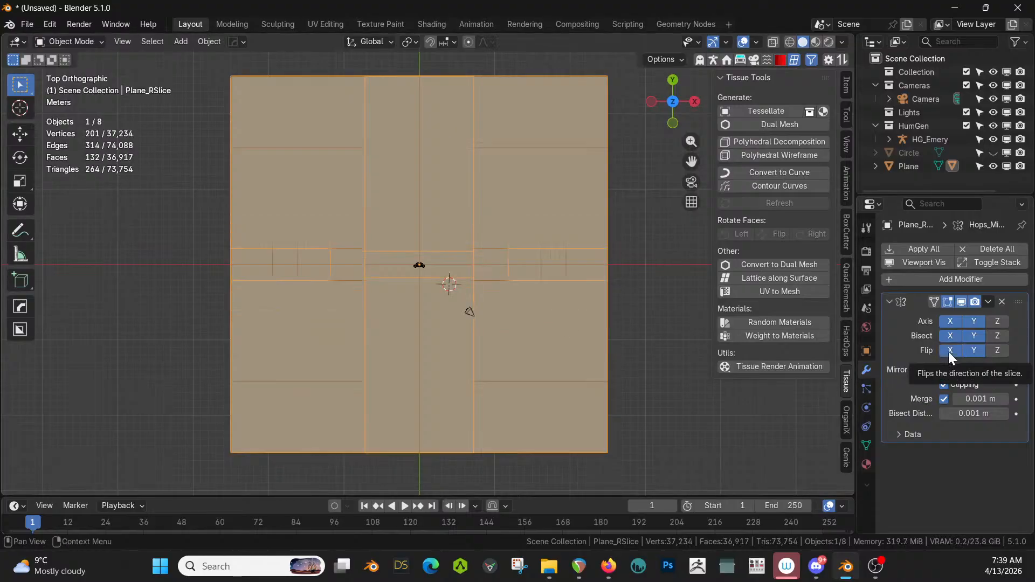
pyautogui.click(972, 350)
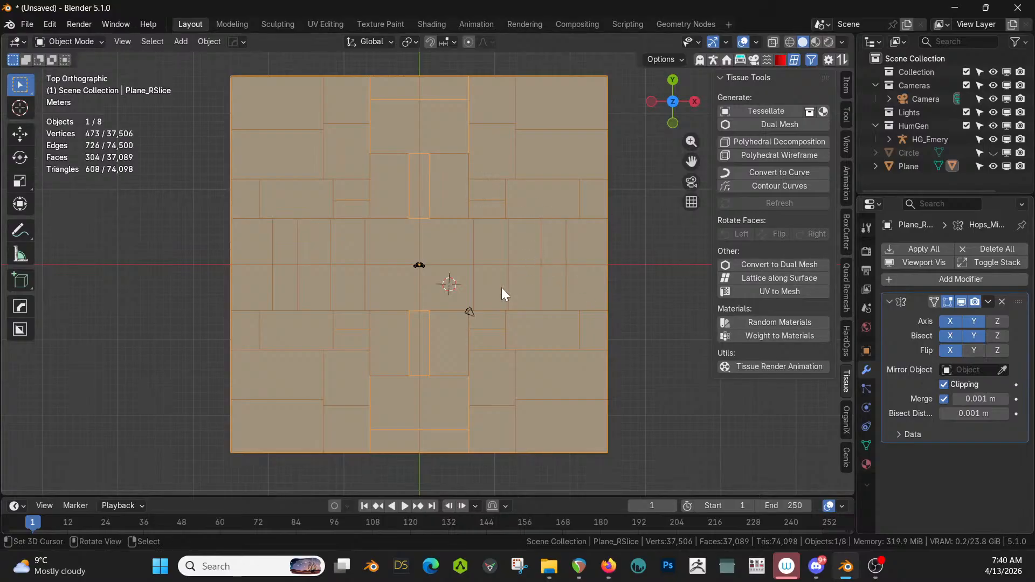
pyautogui.moveTo(489, 301); pyautogui.dragTo(483, 123, button='middle')
pyautogui.click(912, 247)
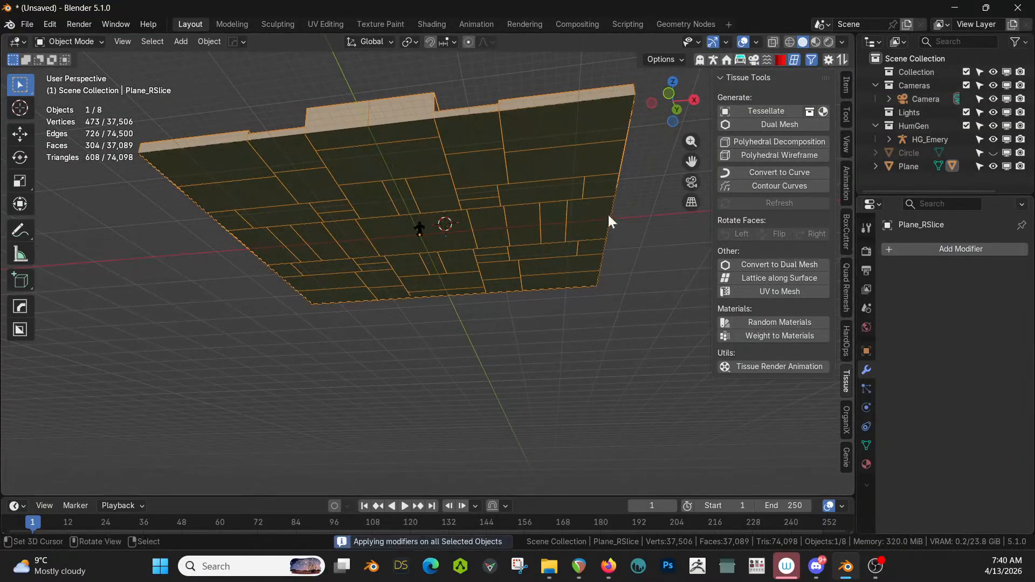
# - Examine the faces on the underside of the mirrored slice mesh in Edit Mode
pyautogui.press('Tab')
pyautogui.scroll(2, 536, 222)
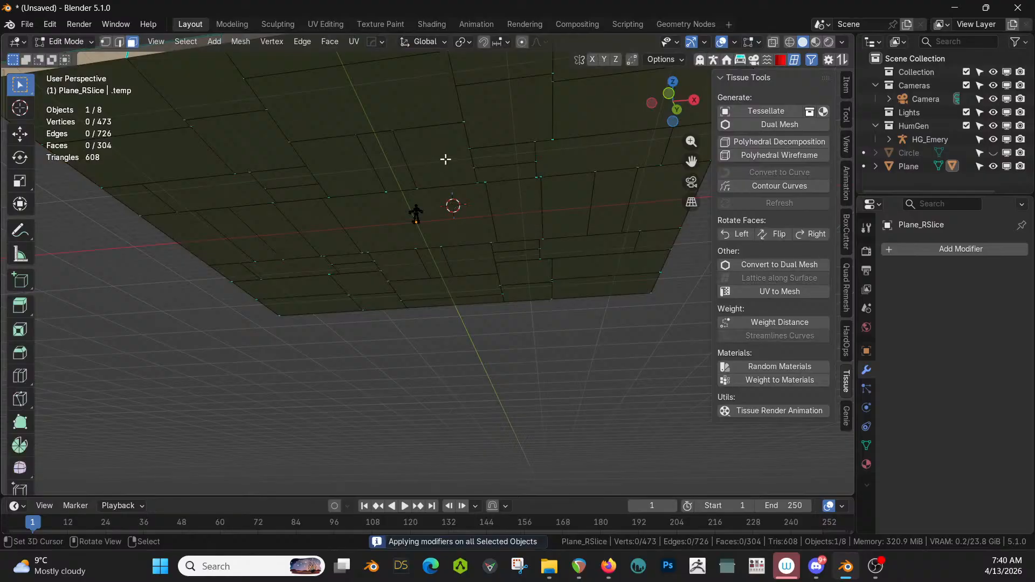
pyautogui.moveTo(441, 157); pyautogui.dragTo(442, 152, button='middle')
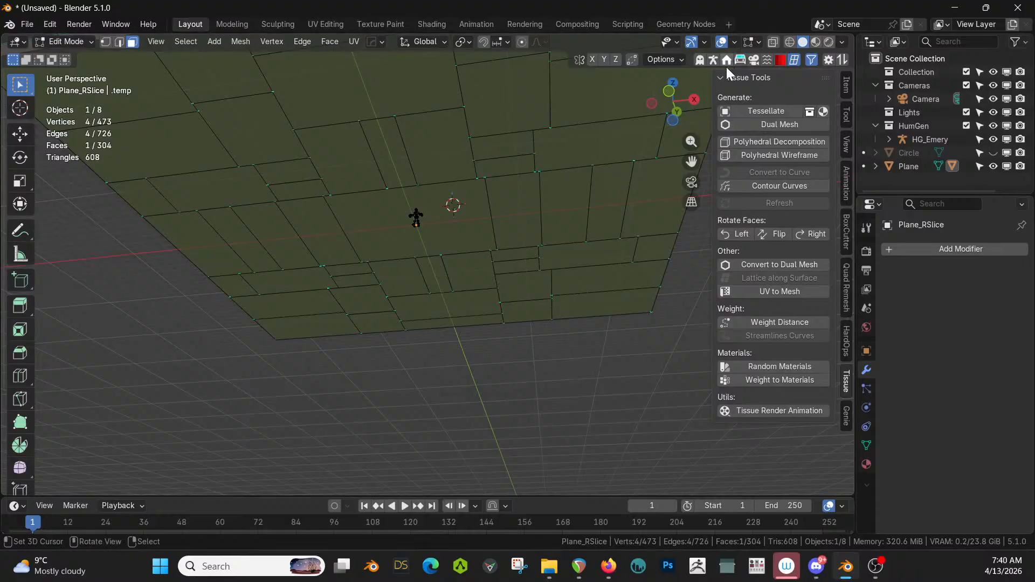
pyautogui.moveTo(552, 183); pyautogui.dragTo(401, 227, button='middle')
pyautogui.press('Tab')
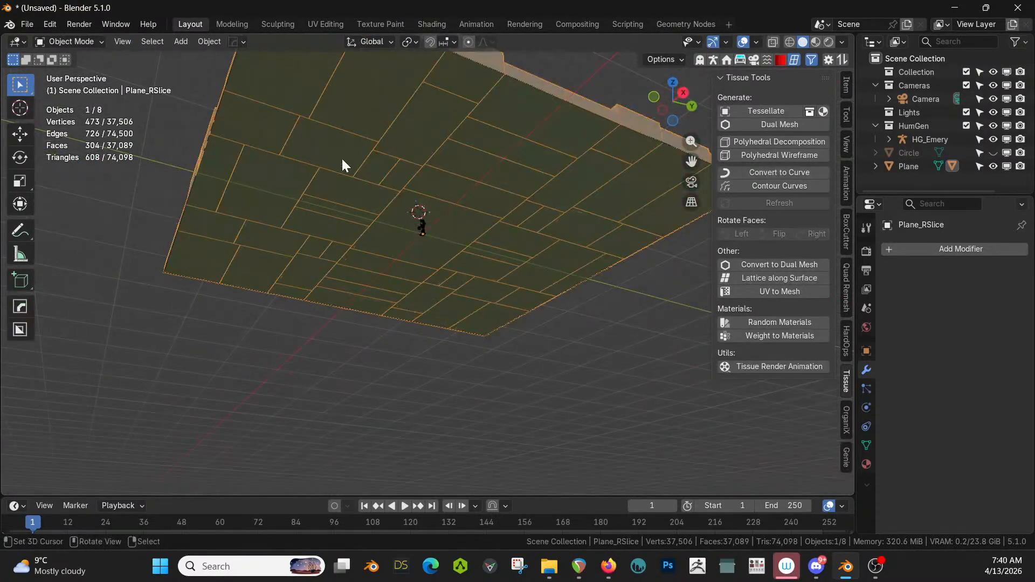
# - Separate the original base plane's single face into its own object and return to Object Mode
pyautogui.click(333, 128)
pyautogui.click(325, 145)
pyautogui.click(325, 145)
pyautogui.press('Tab')
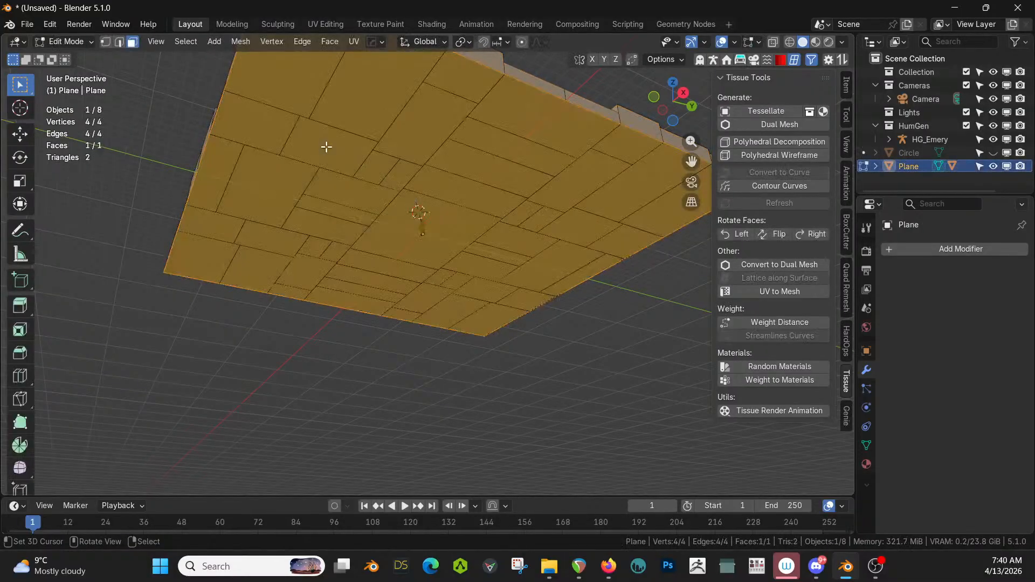
pyautogui.moveTo(326, 146); pyautogui.dragTo(346, 189, button='middle')
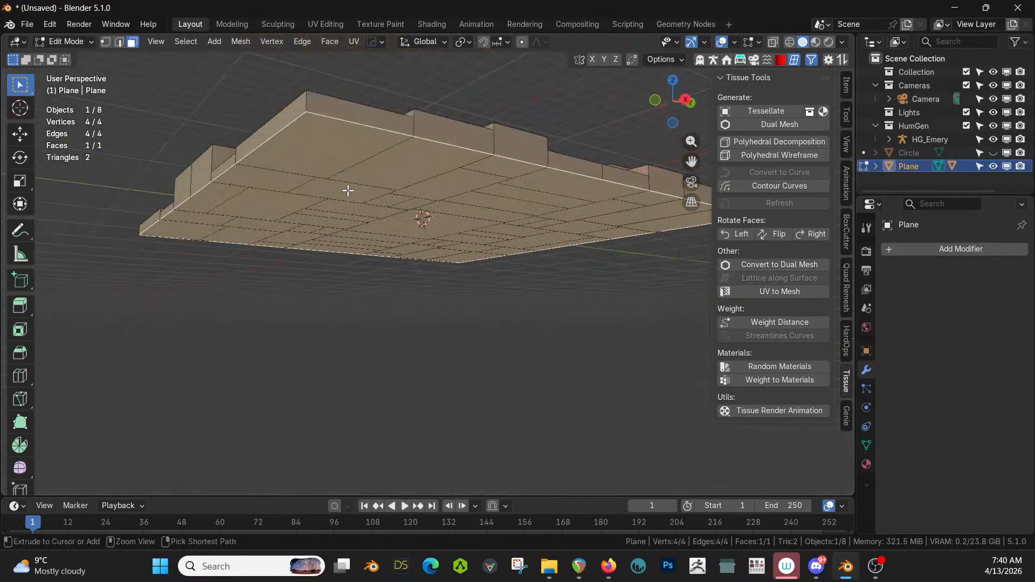
pyautogui.hotkey('alt', 'a')
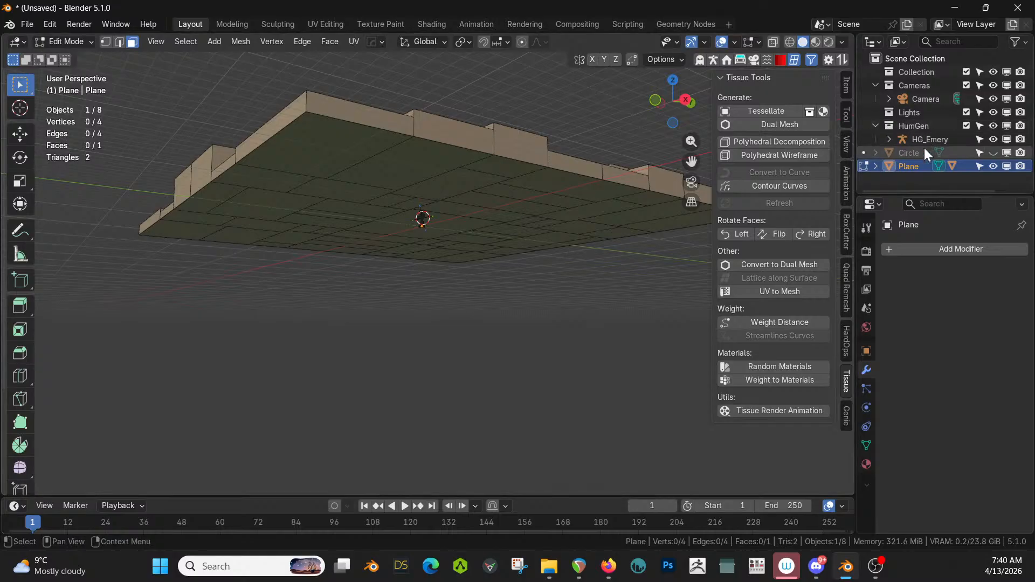
pyautogui.moveTo(485, 171); pyautogui.dragTo(478, 159, button='middle')
pyautogui.click(446, 106)
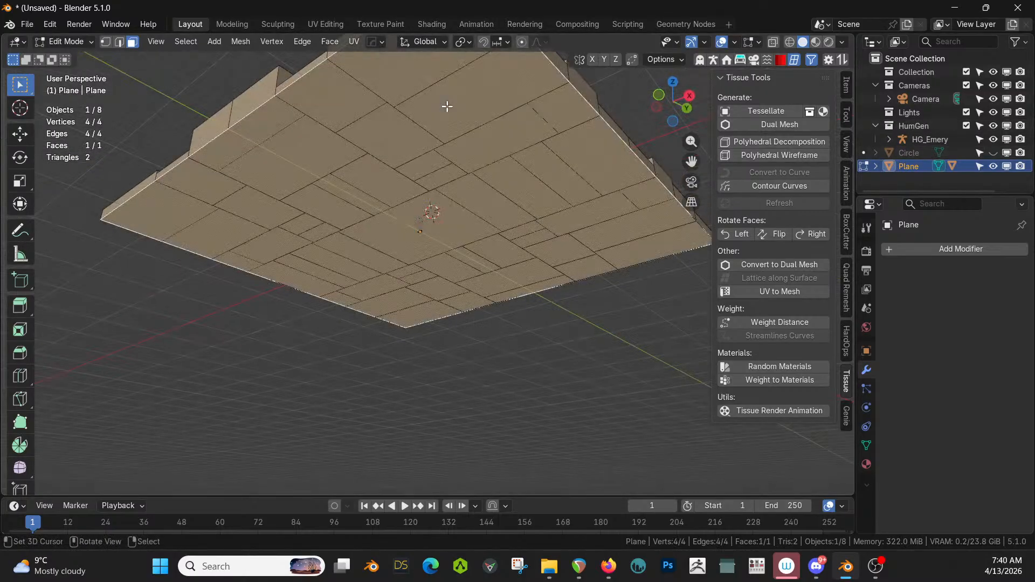
pyautogui.press('p')
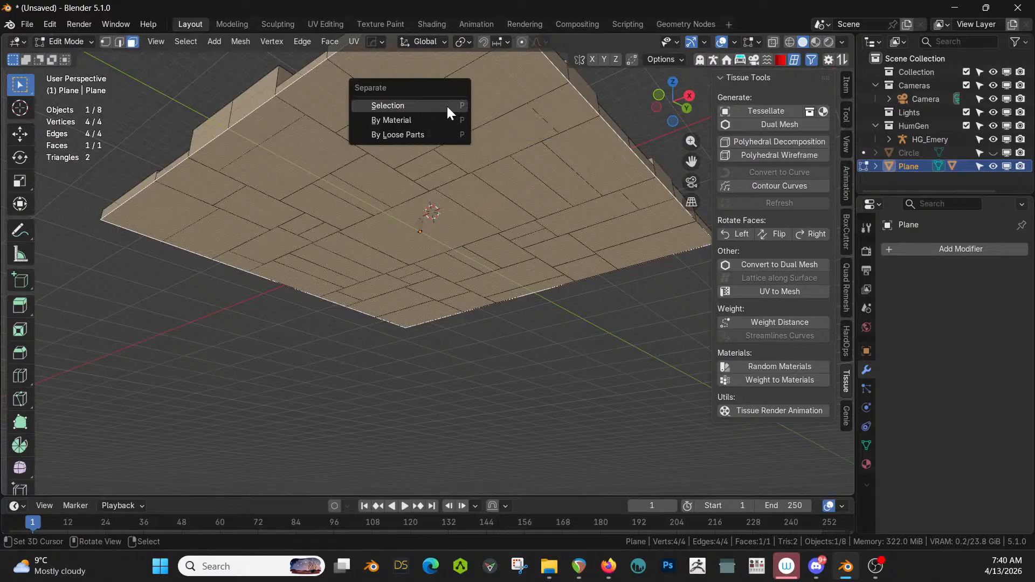
pyautogui.click(447, 106)
pyautogui.press('Tab')
# - Hide the original Plane object to check the slice mesh's underside, and unhide it again
pyautogui.moveTo(519, 149); pyautogui.dragTo(635, 156, button='middle')
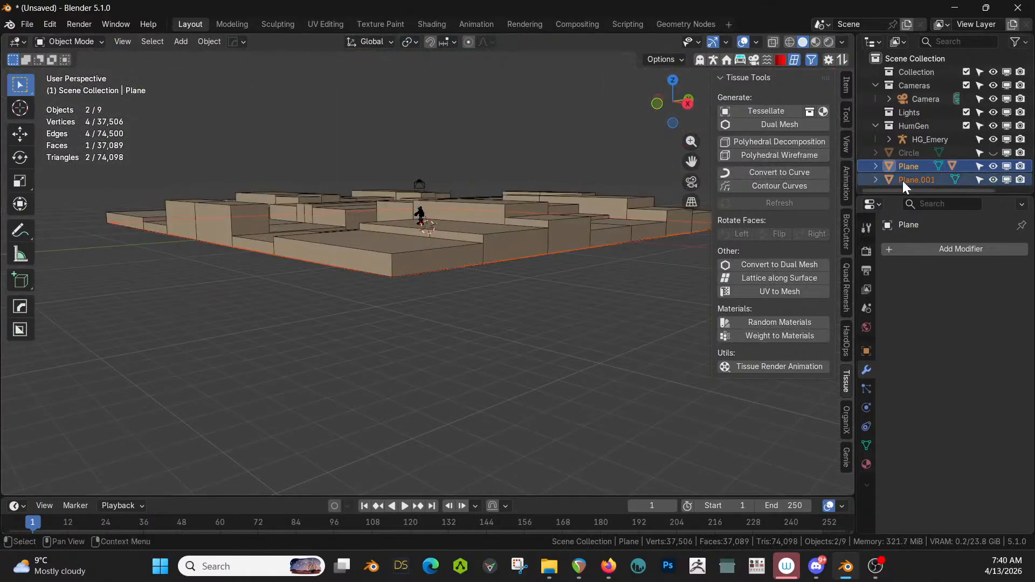
pyautogui.click(992, 167)
pyautogui.click(993, 175)
pyautogui.click(993, 175)
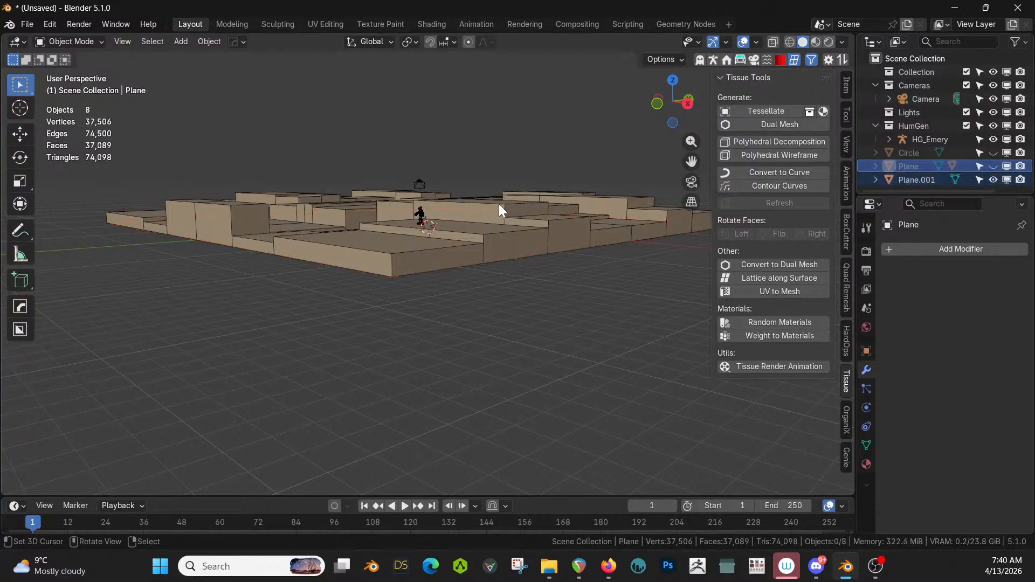
pyautogui.moveTo(501, 176); pyautogui.dragTo(344, 156, button='middle')
pyautogui.click(374, 144)
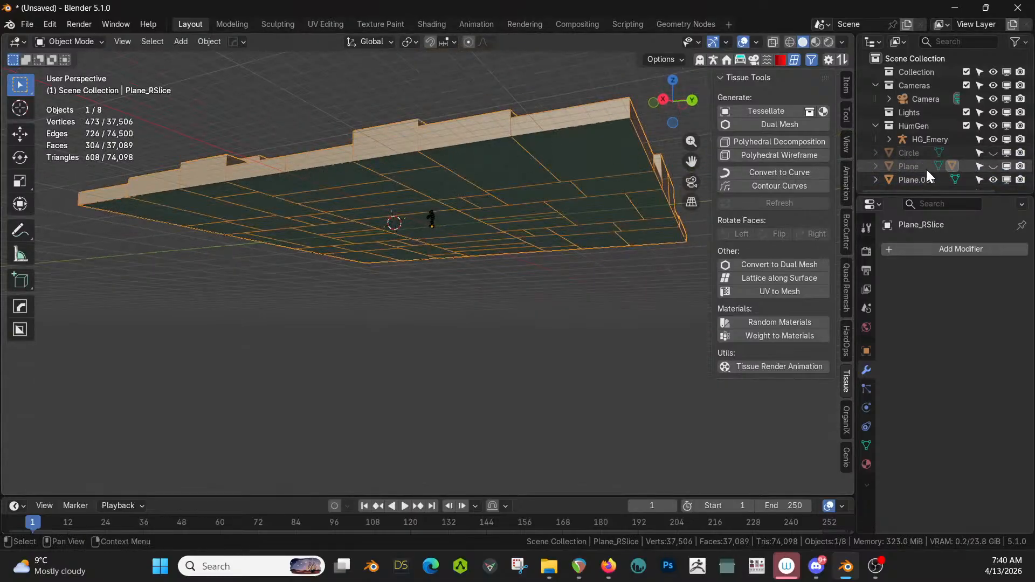
pyautogui.click(992, 166)
# - Clear the parent of the sliced mesh under Plane, and hide the separated base plane
pyautogui.click(876, 180)
pyautogui.scroll(-1, 890, 169)
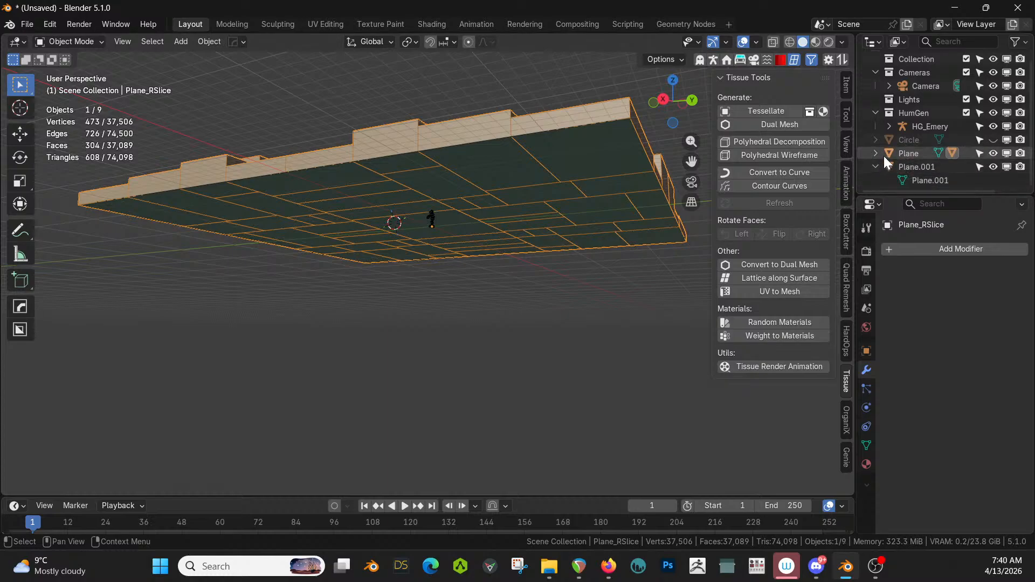
pyautogui.click(875, 153)
pyautogui.scroll(-2, 875, 153)
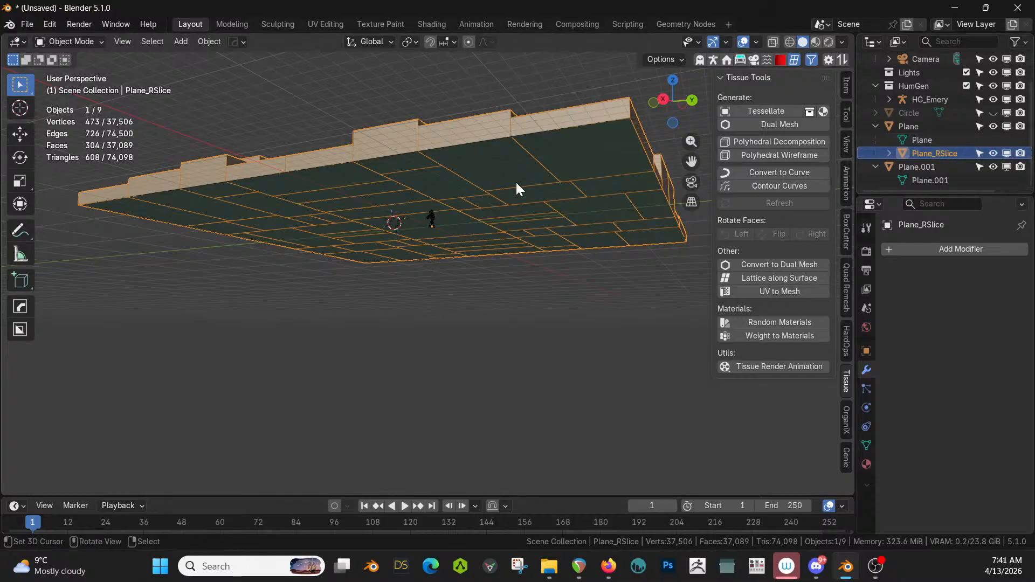
pyautogui.hotkey('alt', 'p')
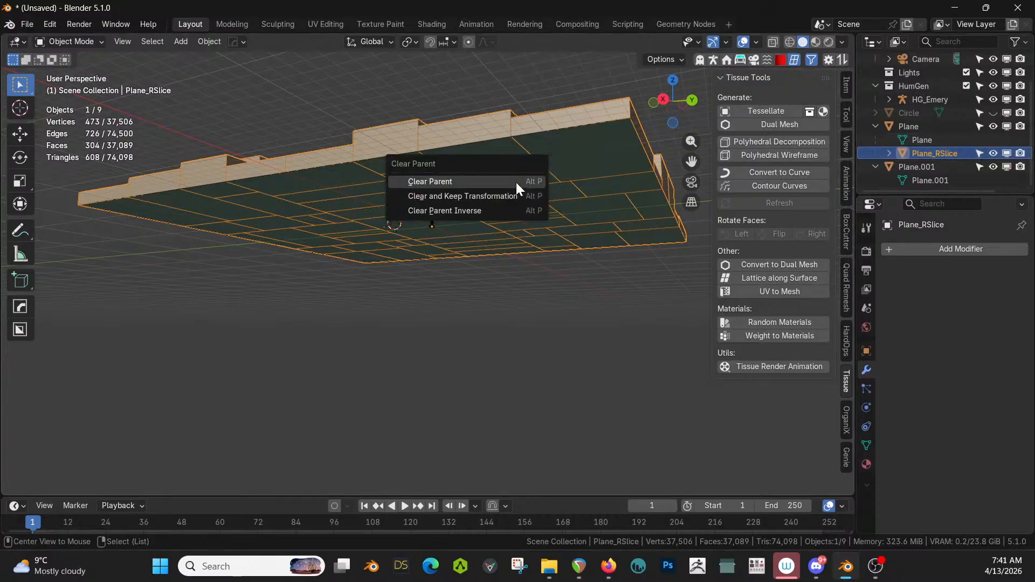
pyautogui.click(516, 182)
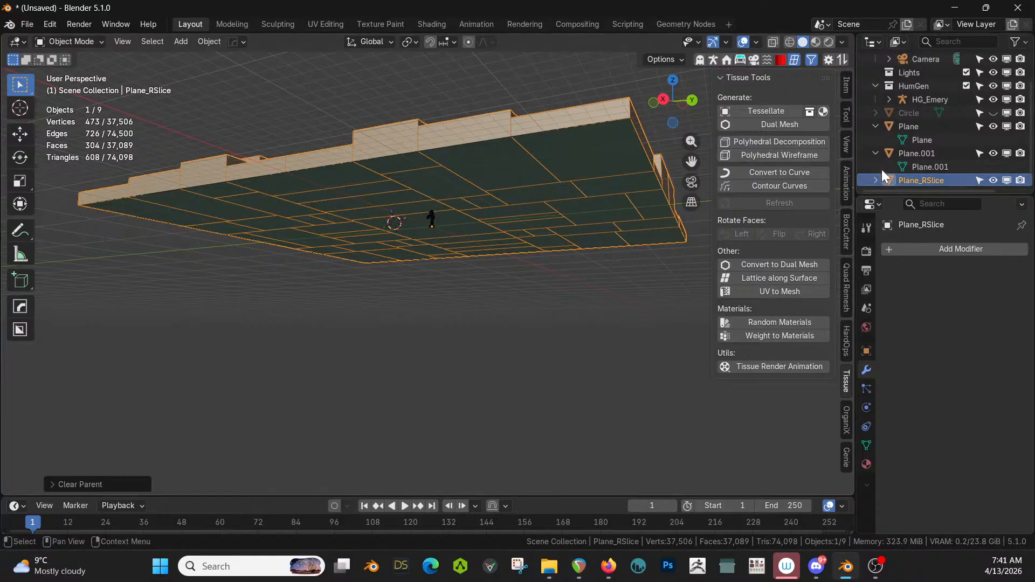
pyautogui.click(993, 154)
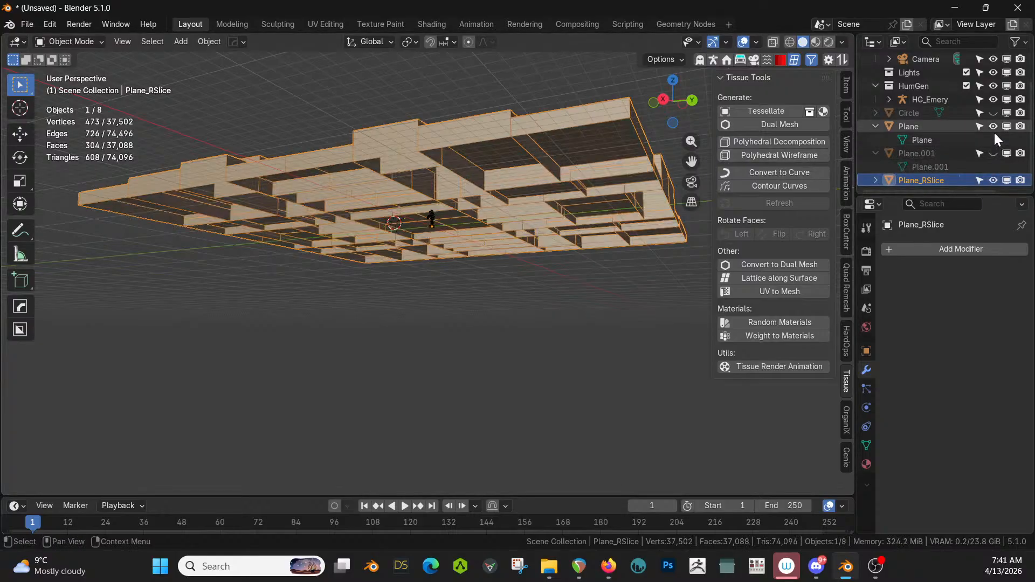
pyautogui.moveTo(581, 182); pyautogui.dragTo(571, 210, button='middle')
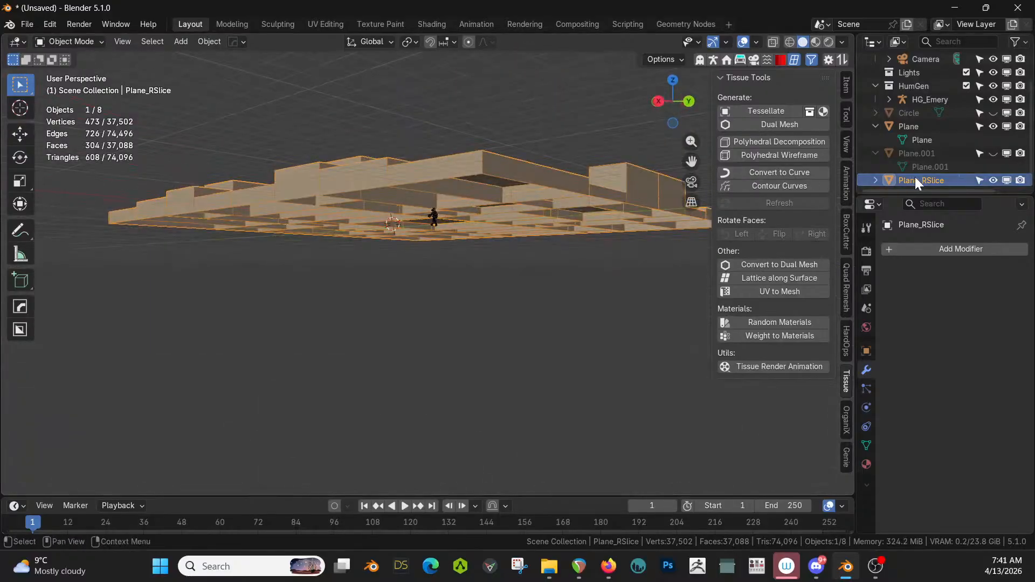
# - Try deleting the sliced mesh and the empty Plane object, and check the unhidden separated plane in Edit Mode
pyautogui.press('Delete')
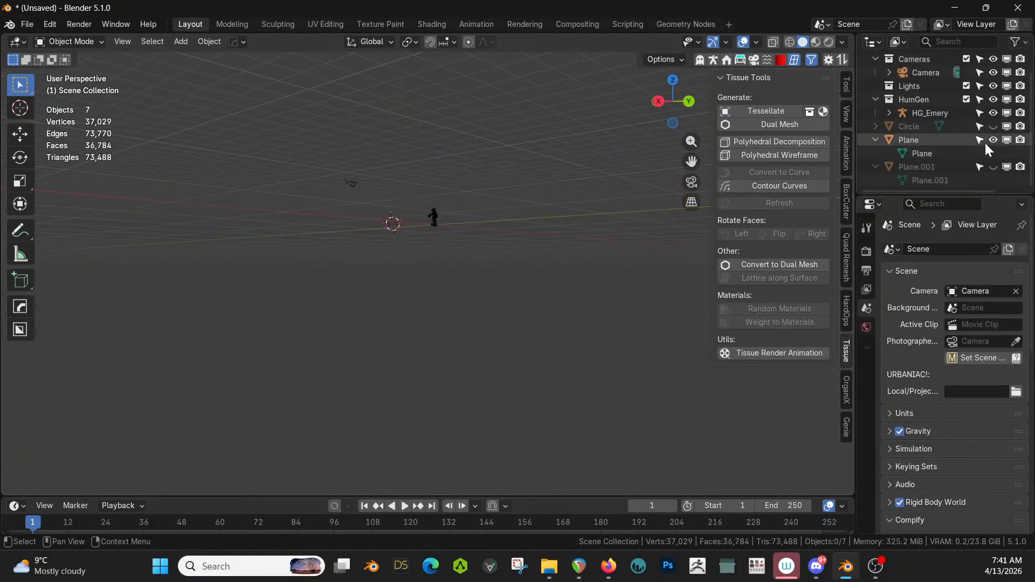
pyautogui.click(913, 141)
pyautogui.press('Delete')
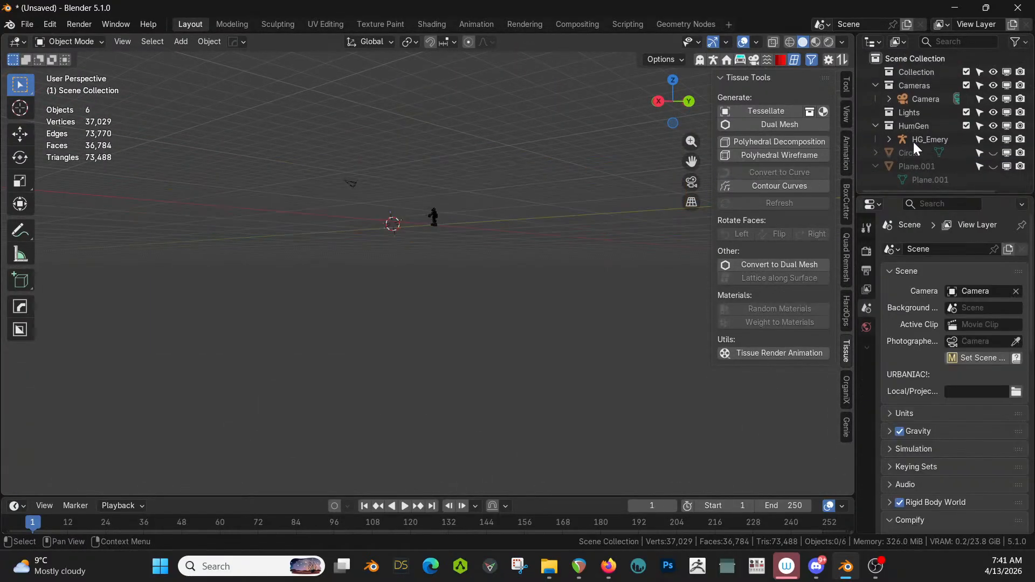
pyautogui.click(992, 166)
pyautogui.click(525, 248)
pyautogui.press('Tab')
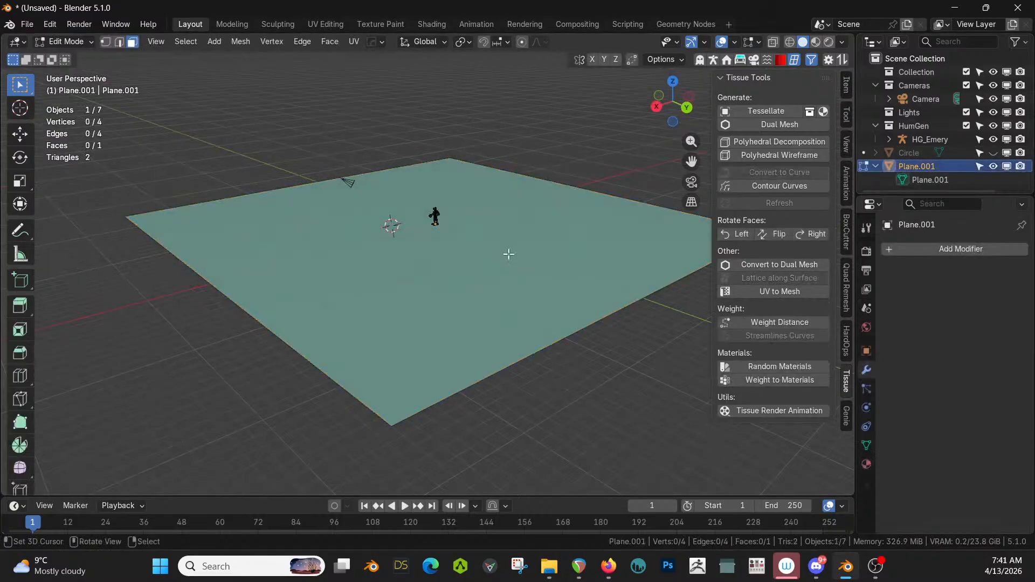
pyautogui.moveTo(508, 254); pyautogui.dragTo(517, 245, button='middle')
pyautogui.press('Tab')
# - Undo the deletions of the Plane object and the sliced mesh, along with the separated plane's unhiding
pyautogui.hotkey('ctrl', 'z')
pyautogui.hotkey('ctrl', 'z')
pyautogui.hotkey('ctrl', 'z')
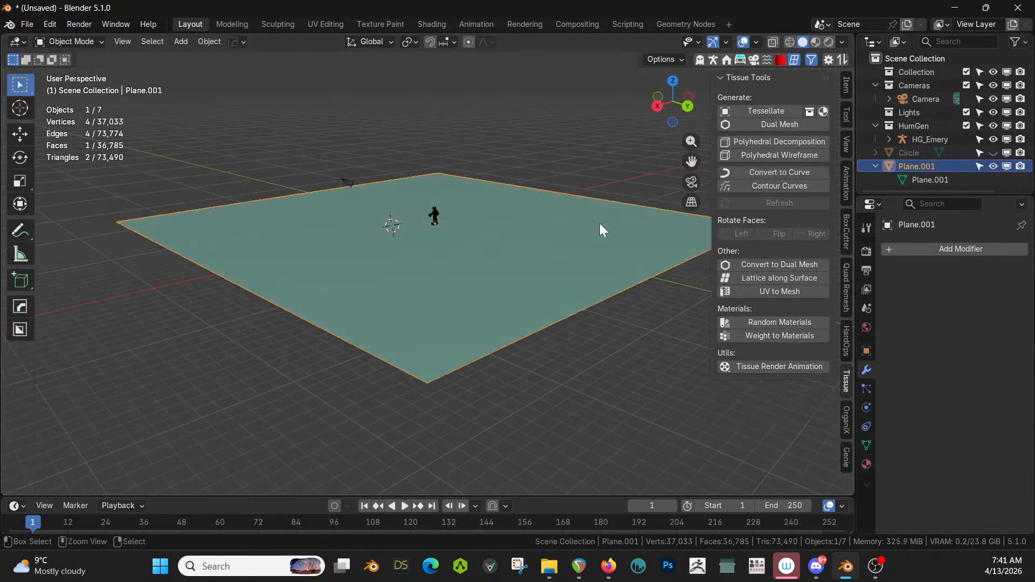
pyautogui.hotkey('ctrl', 'z')
pyautogui.hotkey('ctrl', 'z')
pyautogui.hotkey('ctrl', 'z')
pyautogui.hotkey('ctrl', 'z')
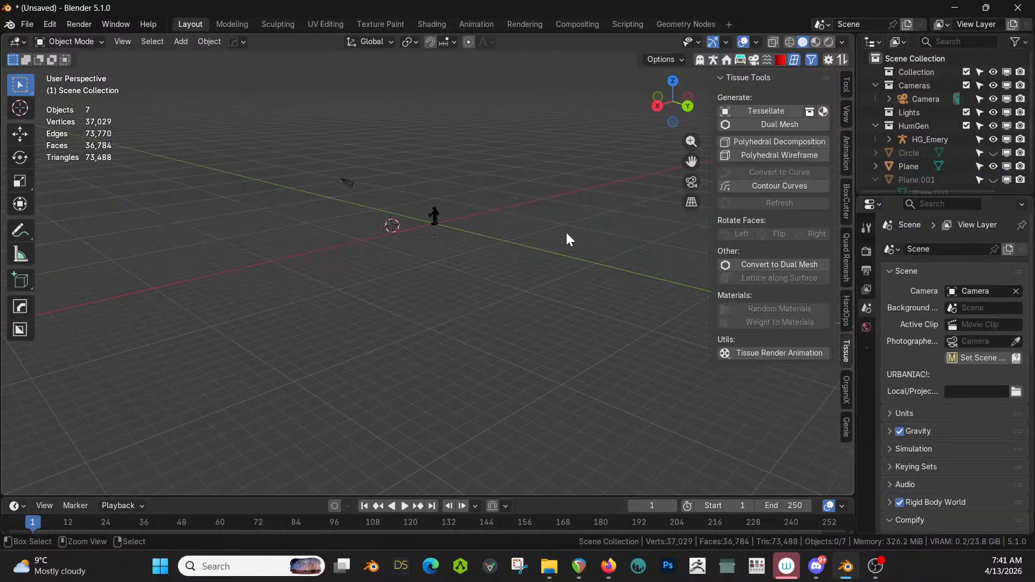
pyautogui.moveTo(553, 233); pyautogui.dragTo(557, 174, button='middle')
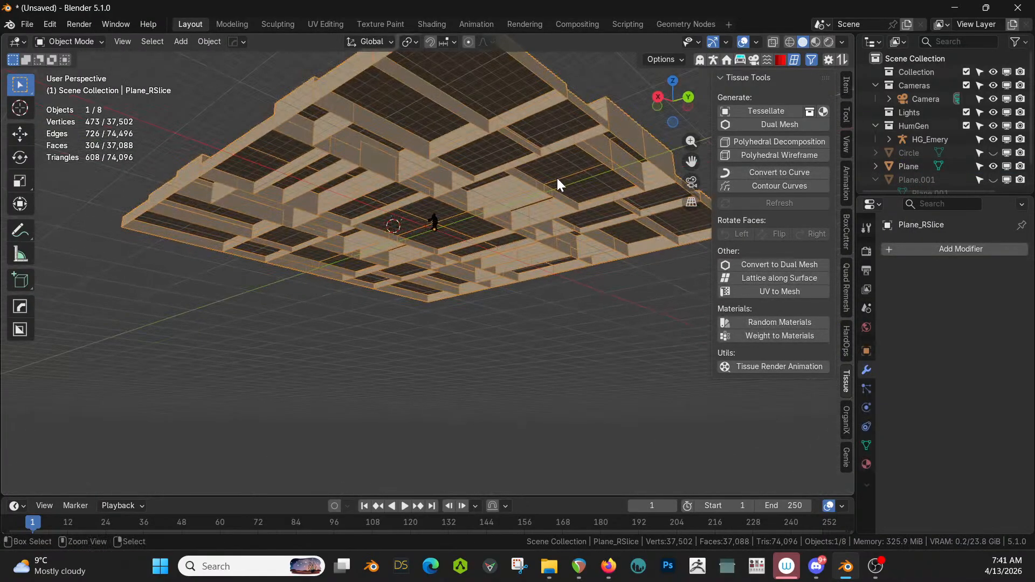
# - Show the separated plane to compare it with the sliced mesh's underside, and hide it again
pyautogui.scroll(-2, 959, 180)
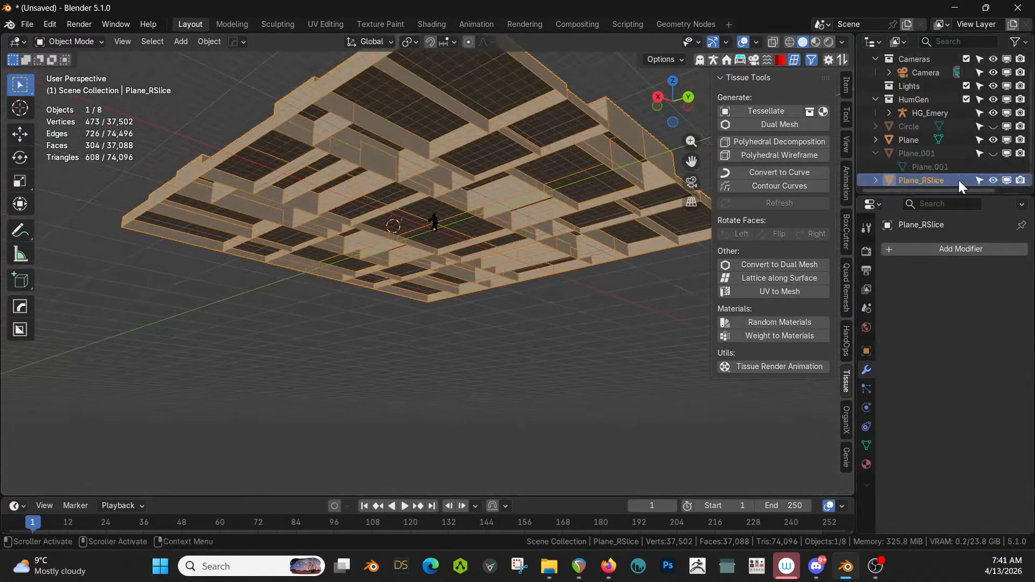
pyautogui.click(992, 153)
pyautogui.moveTo(635, 176)
pyautogui.mouseDown(button='middle')
pyautogui.moveTo(626, 197)
pyautogui.moveTo(621, 175)
pyautogui.mouseUp(button='middle')
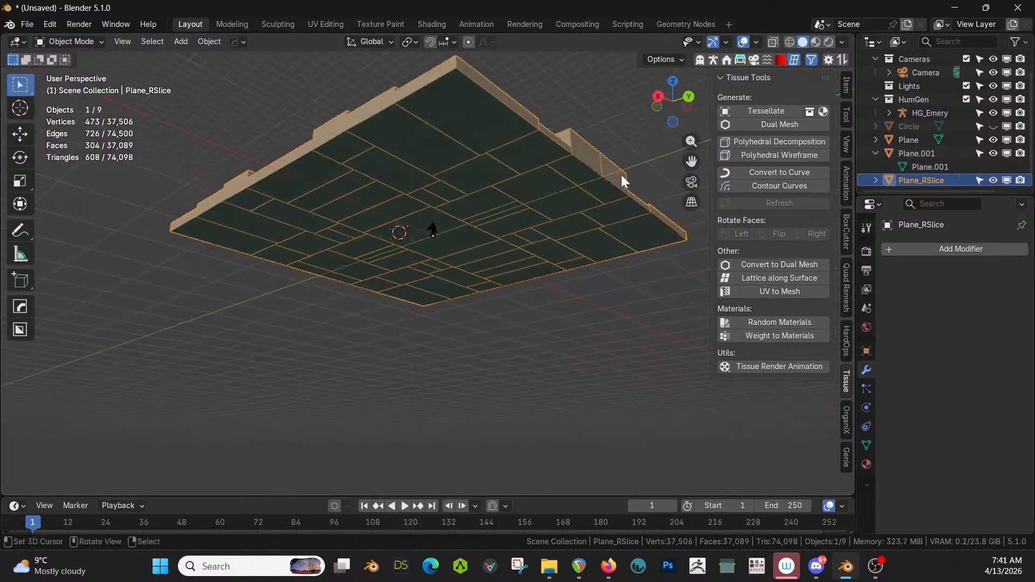
pyautogui.press('Tab')
pyautogui.press('Tab')
pyautogui.click(492, 122)
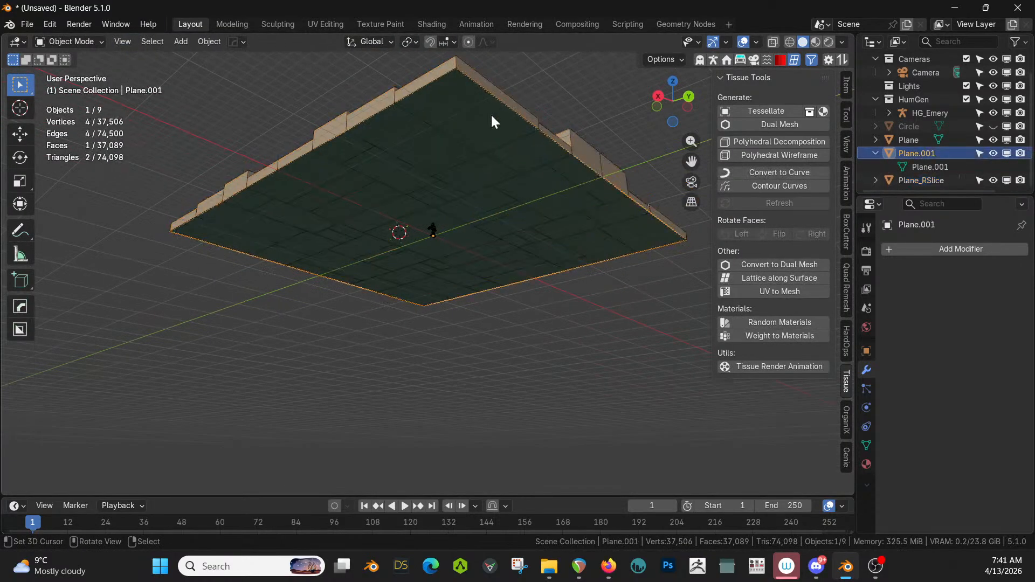
pyautogui.click(992, 152)
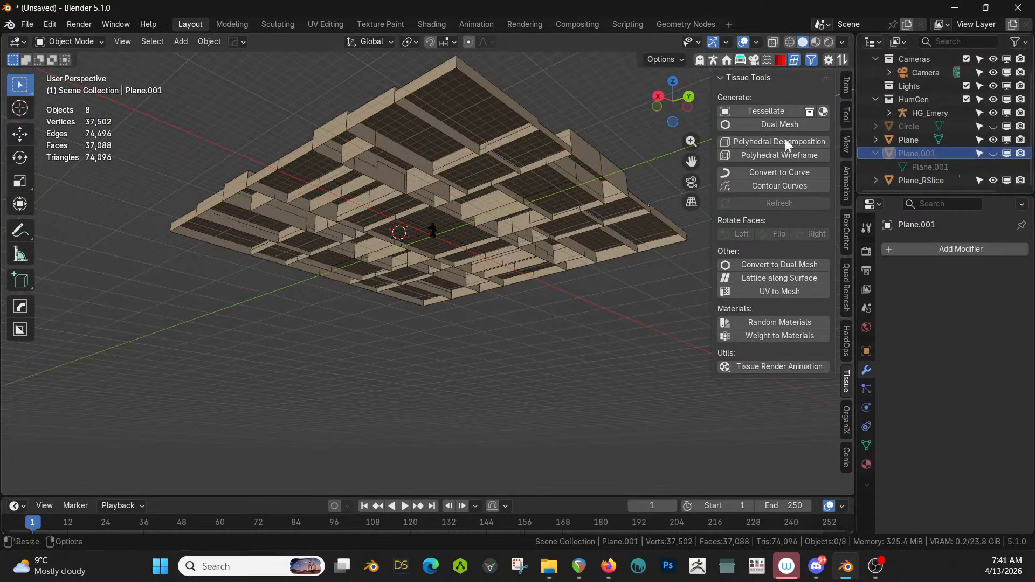
# - Flatten the entire Plane_RSlice mesh along Z in Edit Mode by scaling it to 0
pyautogui.moveTo(785, 138); pyautogui.dragTo(501, 252, button='middle')
pyautogui.click(501, 252)
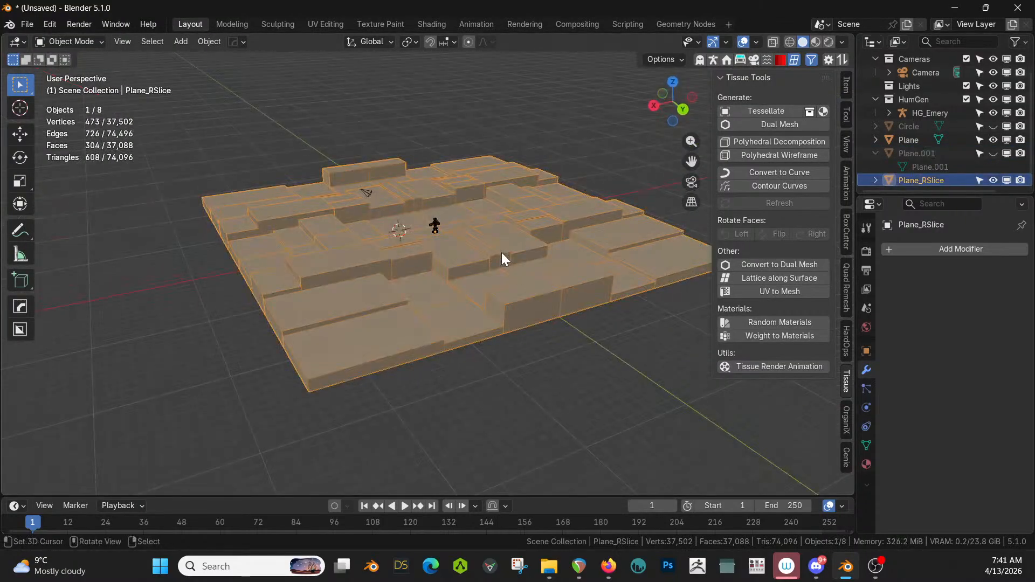
pyautogui.press('Tab')
pyautogui.press('s')
pyautogui.press('x')
pyautogui.press('0')
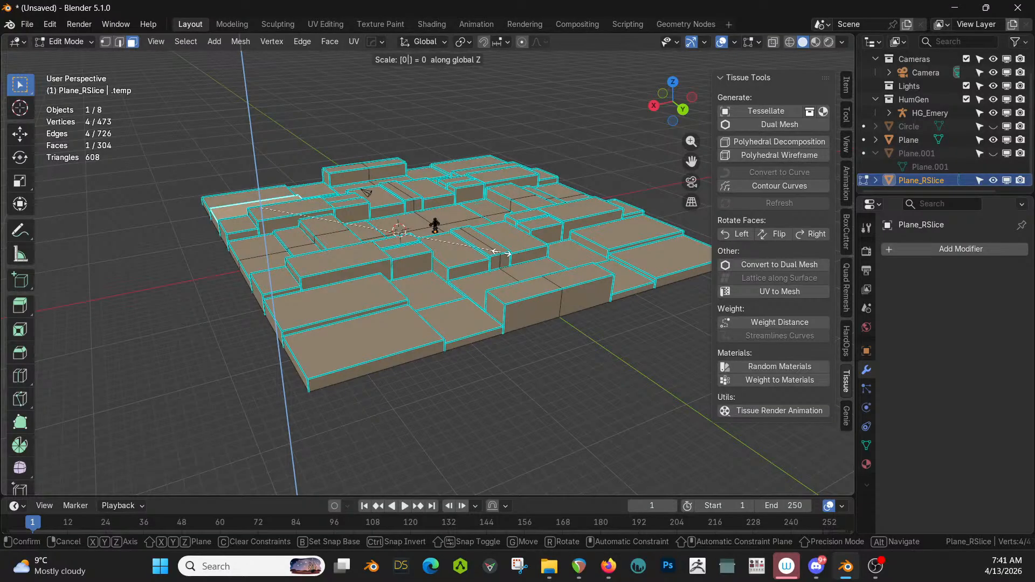
pyautogui.press('Return')
pyautogui.press('a')
pyautogui.press('s')
pyautogui.press('z')
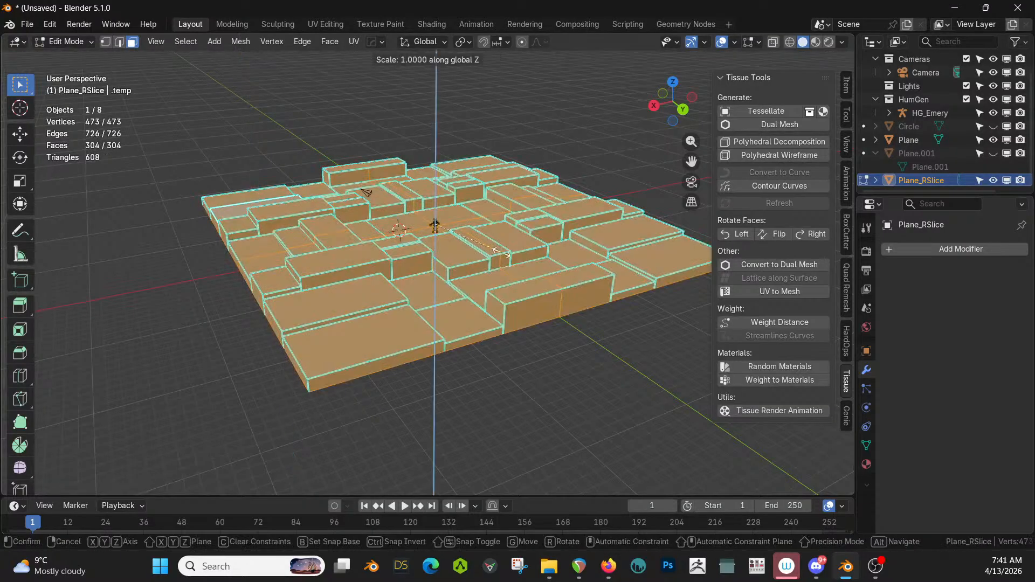
pyautogui.press('0')
pyautogui.press('Return')
# - Merge the flattened mesh's overlapping vertices by distance, and delete the hidden Plane.001 object
pyautogui.press('m')
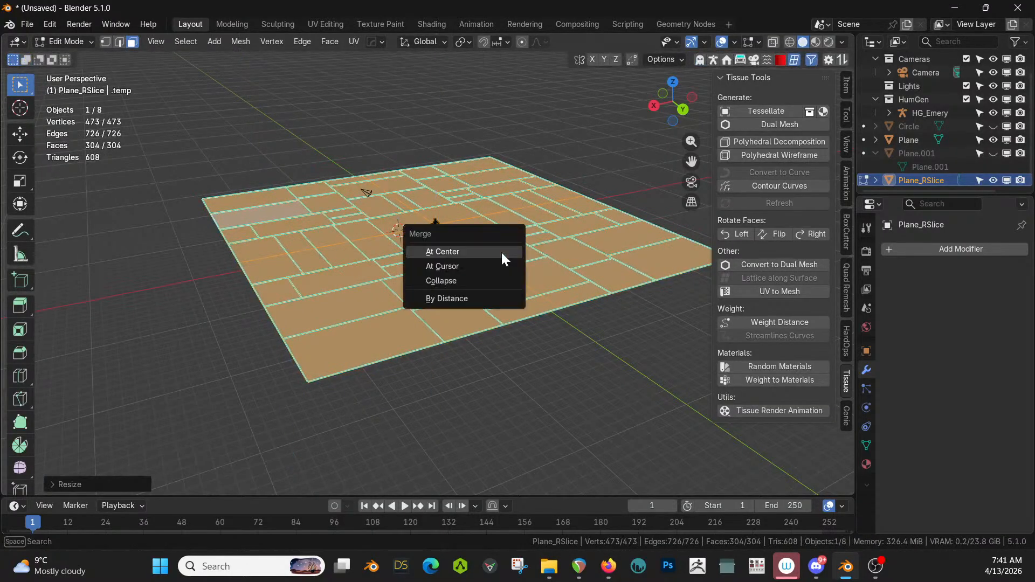
pyautogui.click(461, 299)
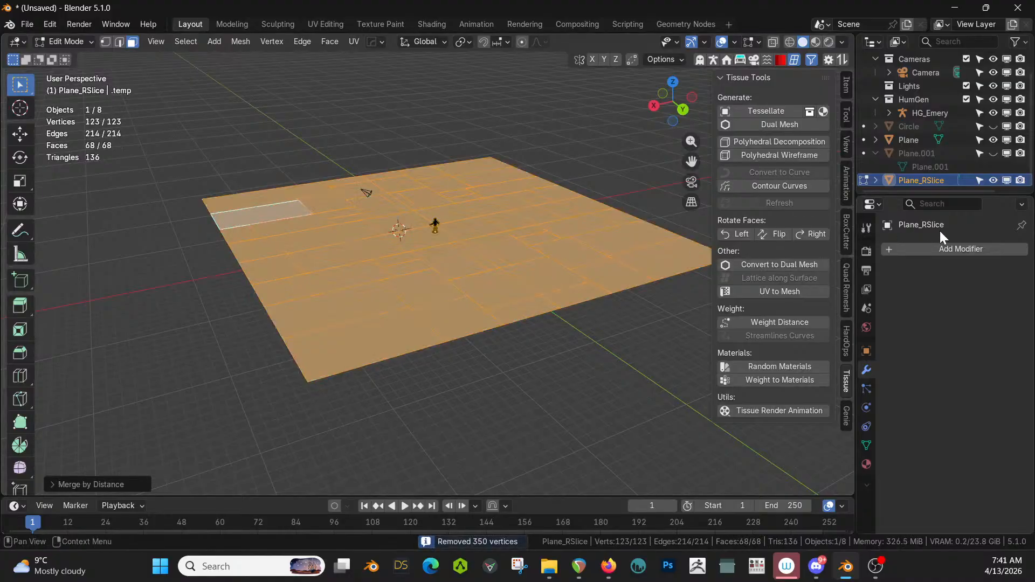
pyautogui.click(916, 156)
pyautogui.press('x')
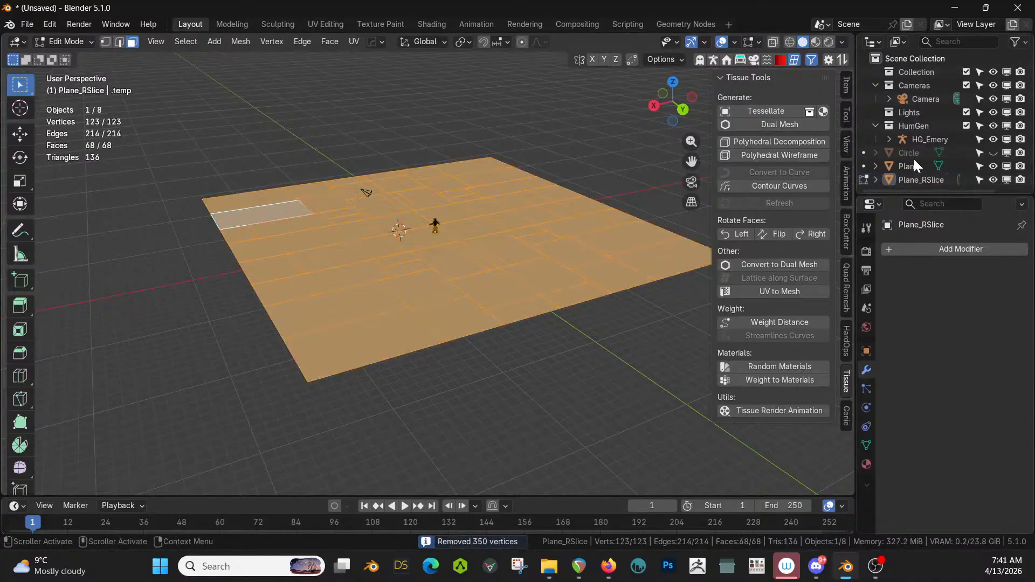
# - Inset every face of the flattened mesh individually by about 0.49 m to form path strips between the beds
pyautogui.moveTo(572, 271); pyautogui.dragTo(482, 361, button='middle')
pyautogui.press('1')
pyautogui.rightClick(472, 325)
pyautogui.scroll(2, 472, 326)
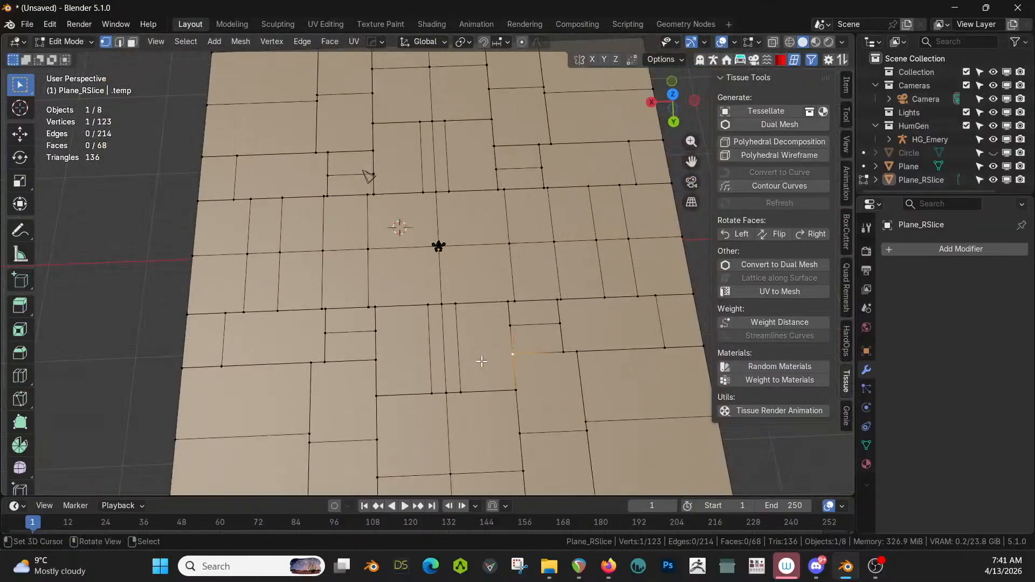
pyautogui.scroll(1, 436, 324)
pyautogui.moveTo(436, 324)
pyautogui.mouseDown(button='middle')
pyautogui.moveTo(427, 343)
pyautogui.moveTo(438, 301)
pyautogui.moveTo(444, 312)
pyautogui.mouseUp(button='middle')
pyautogui.press('a')
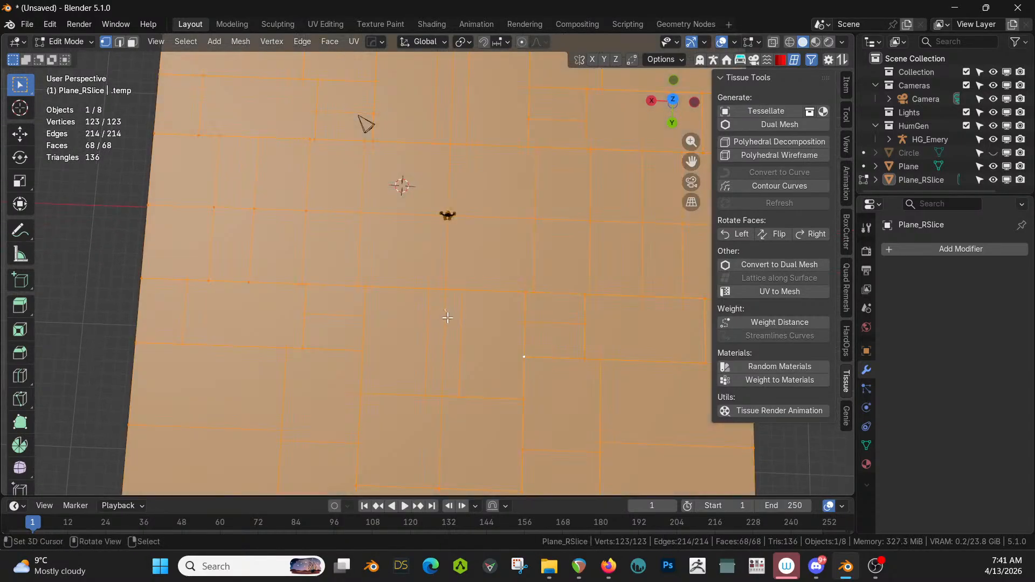
pyautogui.press('i')
pyautogui.press('i')
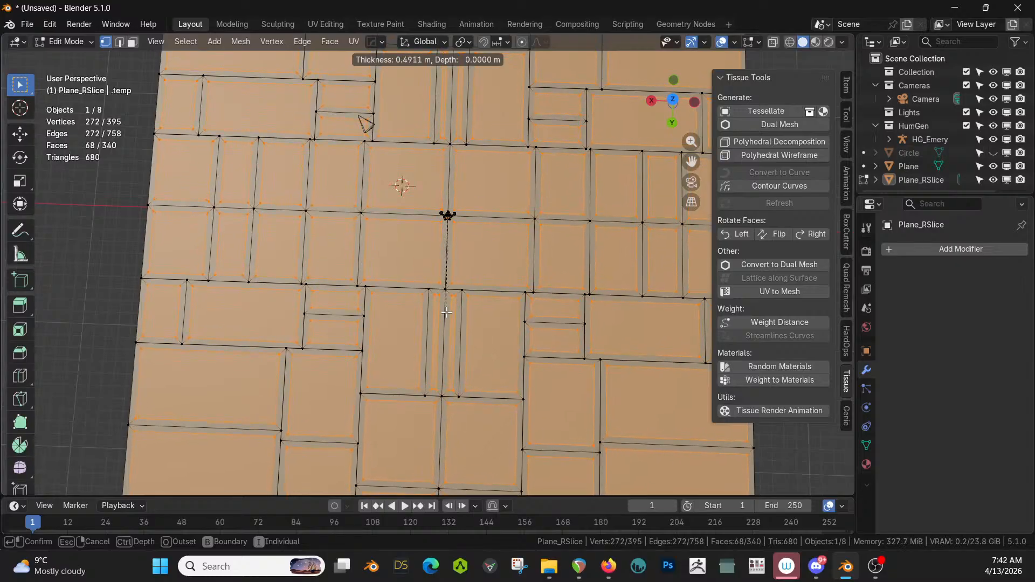
pyautogui.click(446, 312)
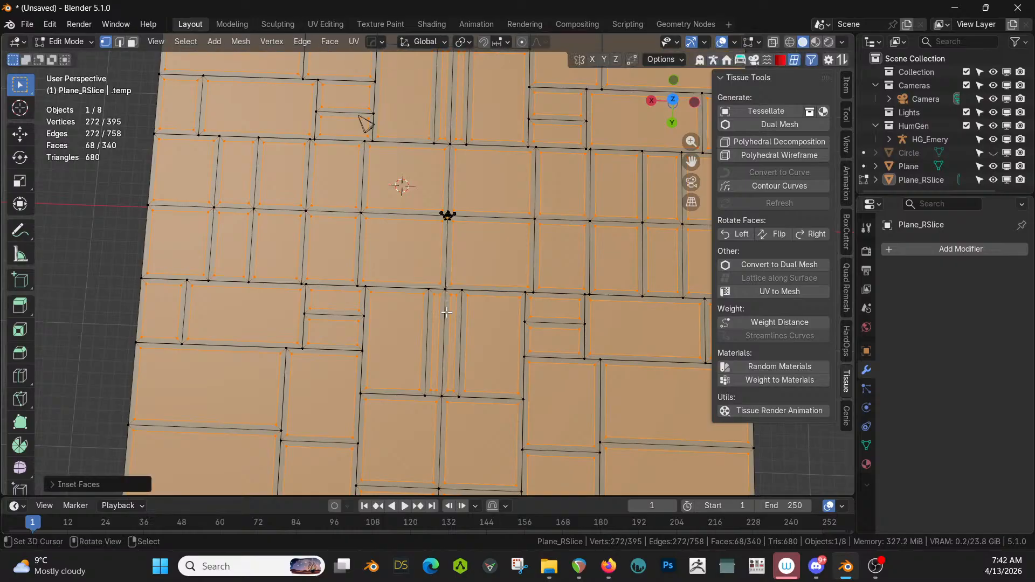
# - Switch to face selection with the inset faces selected, and add two material slots to the sliced mesh
pyautogui.scroll(-4, 446, 313)
pyautogui.moveTo(446, 312); pyautogui.dragTo(371, 321, button='middle')
pyautogui.scroll(6, 431, 324)
pyautogui.scroll(4, 286, 263)
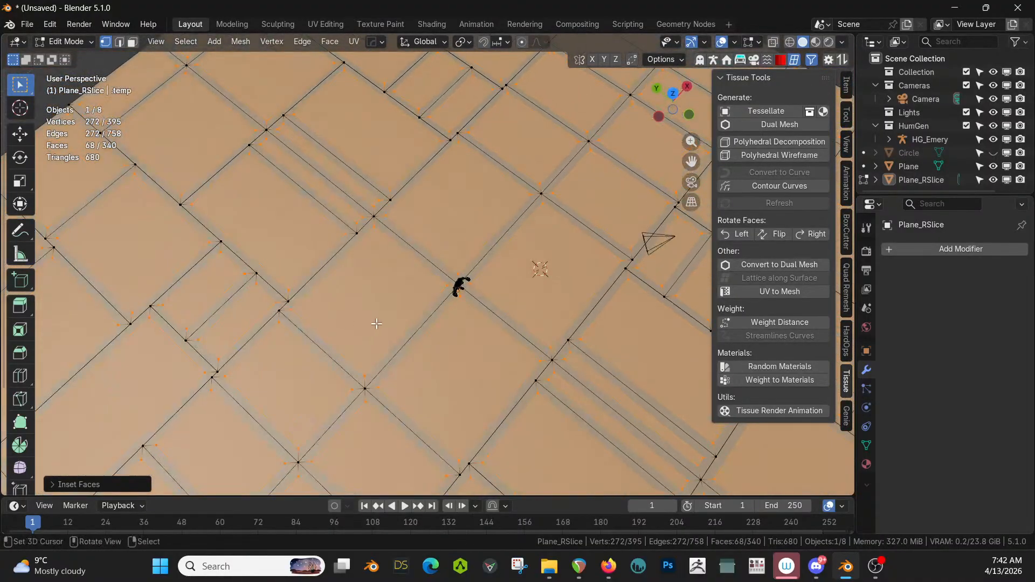
pyautogui.scroll(-3, 376, 324)
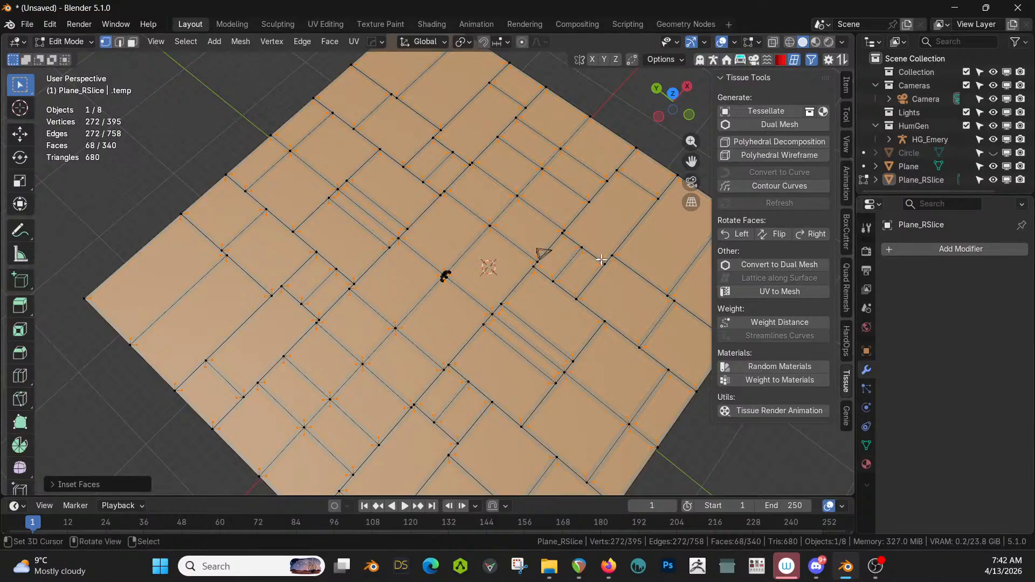
pyautogui.press('3')
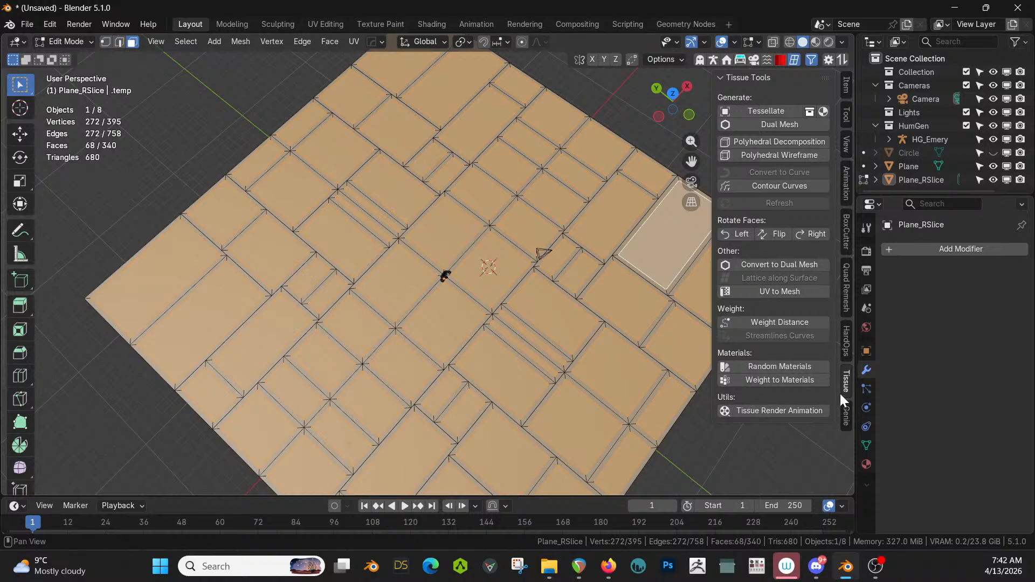
pyautogui.click(866, 464)
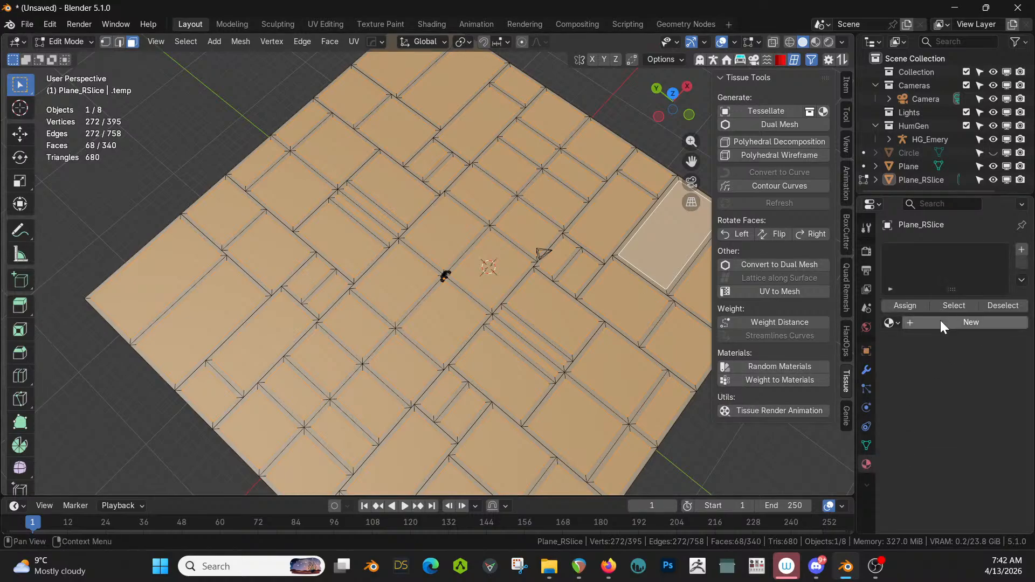
pyautogui.click(1021, 249)
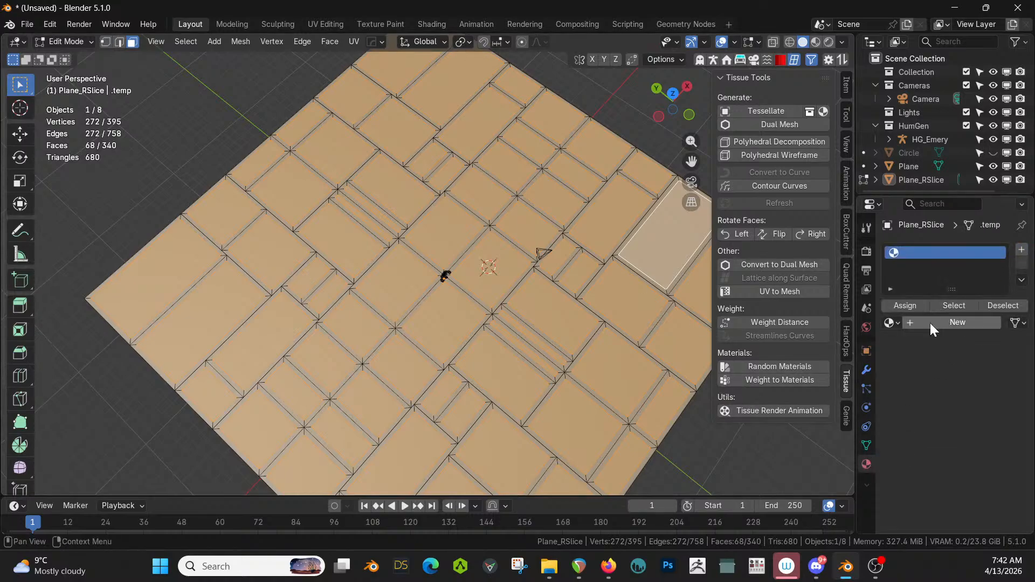
pyautogui.click(1021, 250)
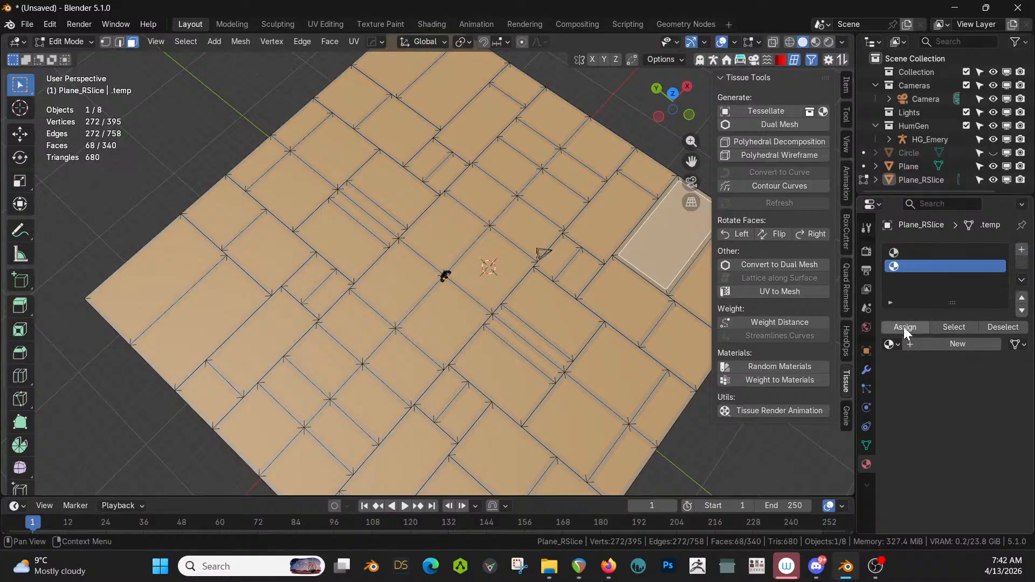
# - Create a material named Beds in the second slot and assign it to the selected inset faces
pyautogui.click(933, 344)
pyautogui.doubleClick(934, 264)
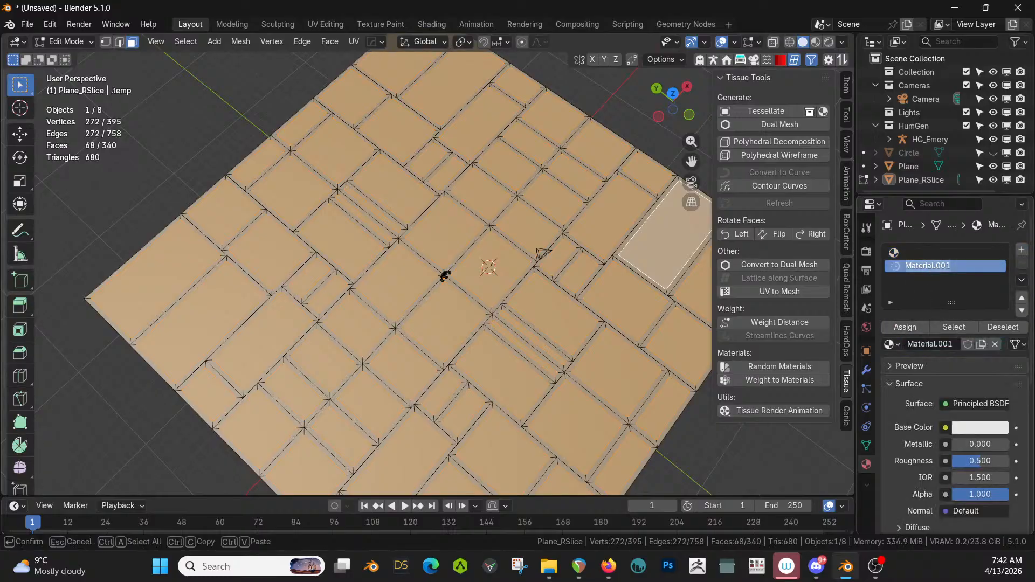
pyautogui.write('Beds')
pyautogui.press('Return')
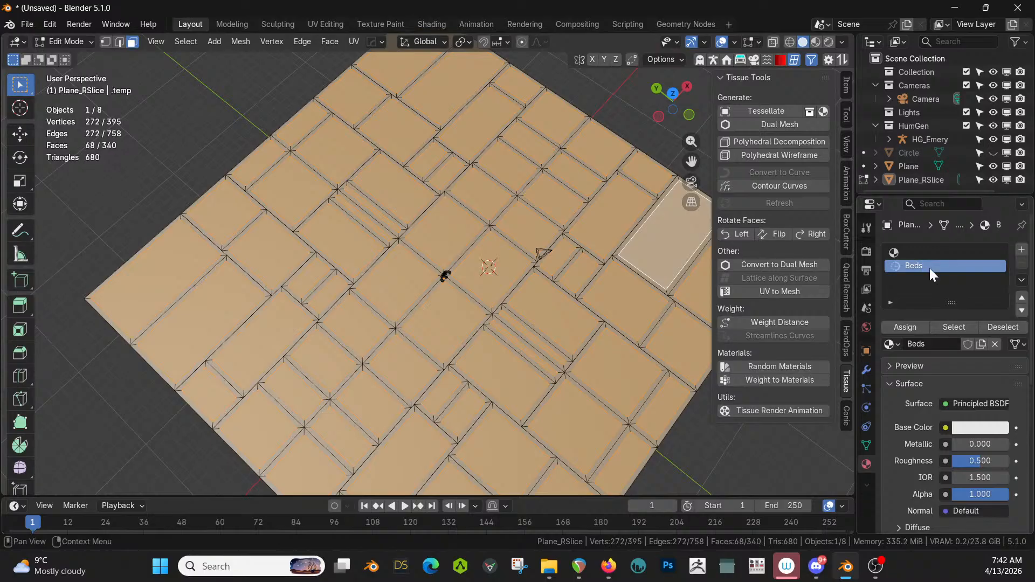
# - Create a material named Paths in the first slot
pyautogui.click(919, 252)
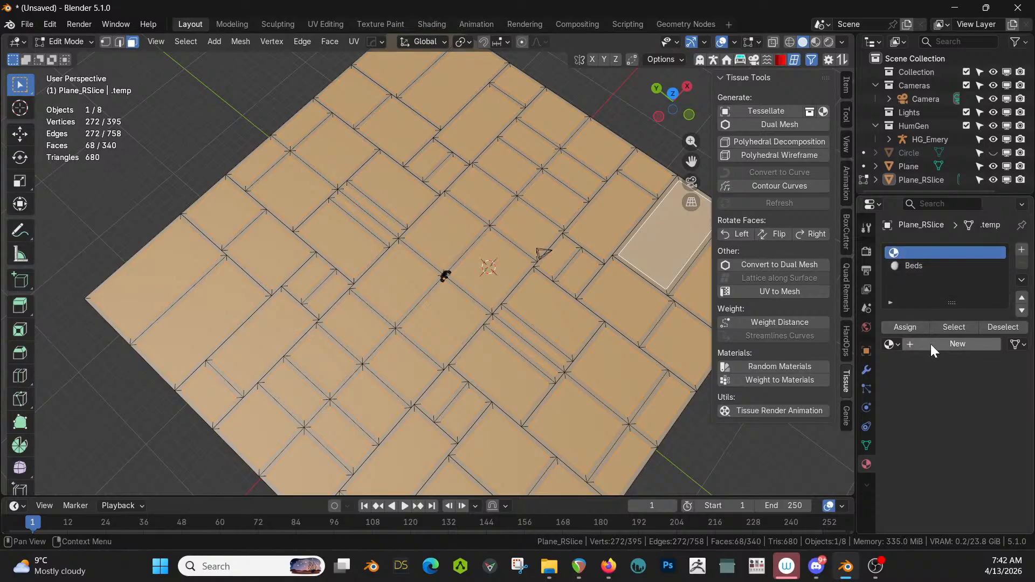
pyautogui.click(931, 343)
pyautogui.doubleClick(927, 253)
pyautogui.write('Paths')
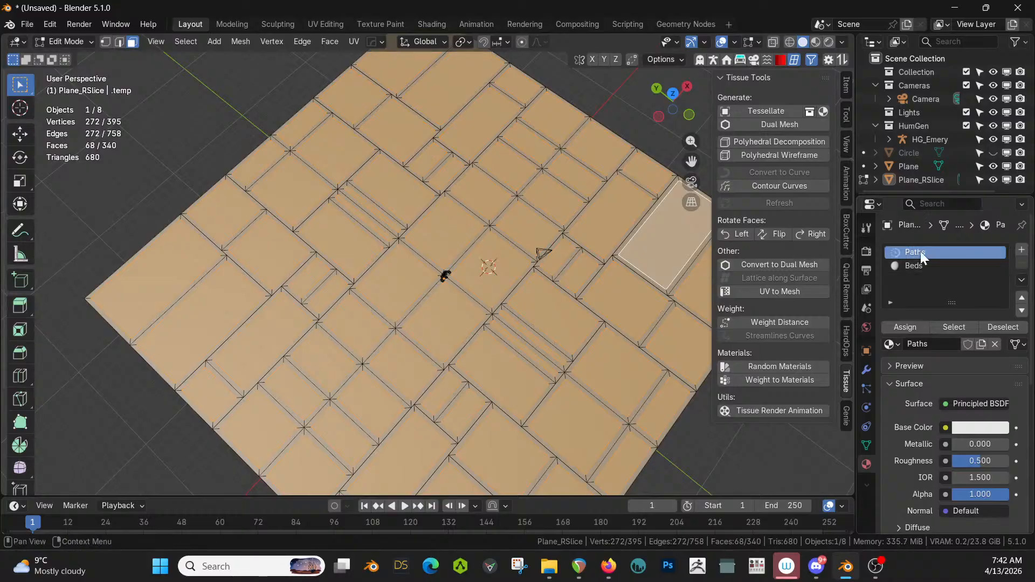
pyautogui.press('Return')
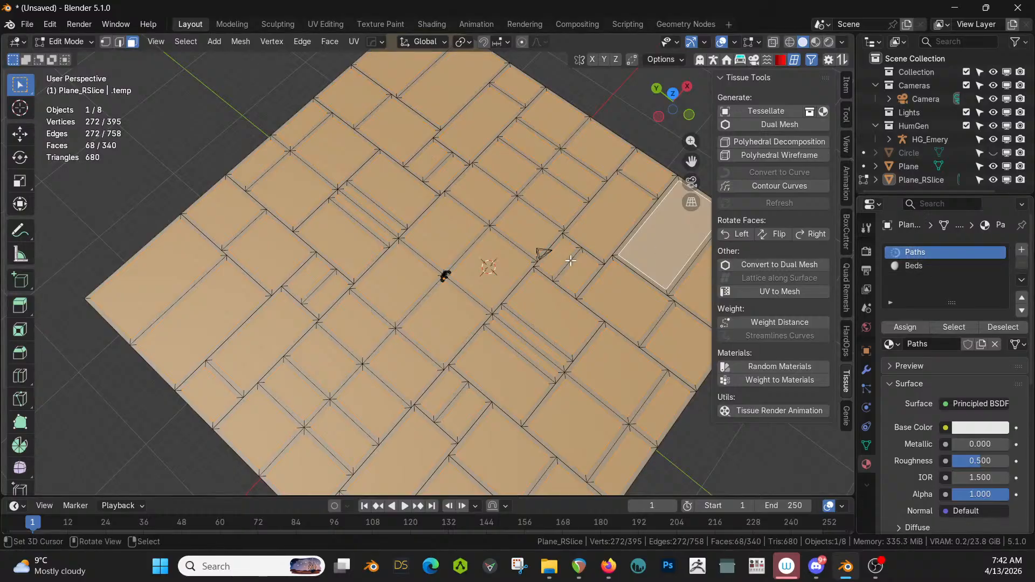
# - Select only the faces that use the Paths material, scale them by 1.5, and return to Object Mode
pyautogui.click(657, 144)
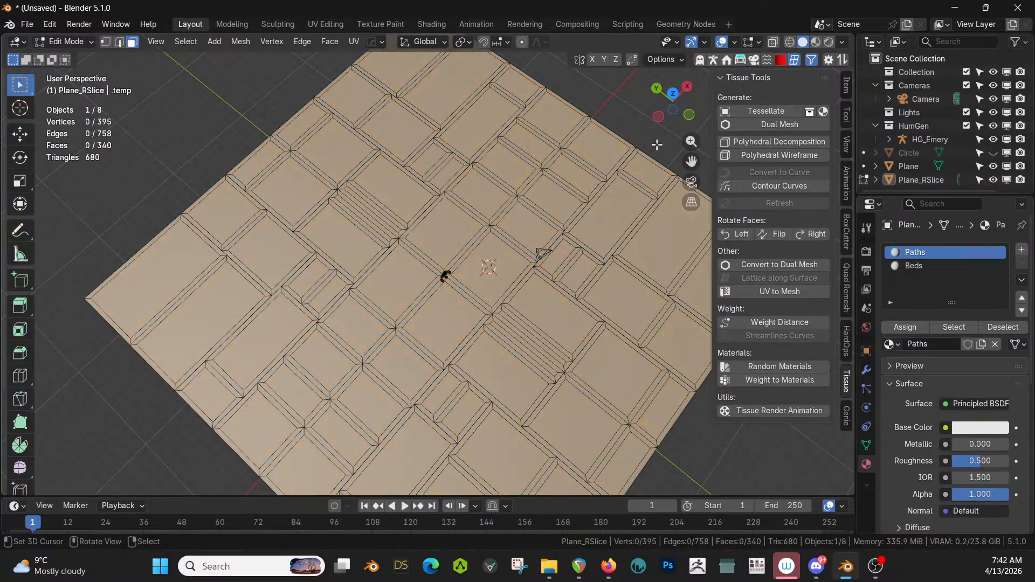
pyautogui.click(953, 327)
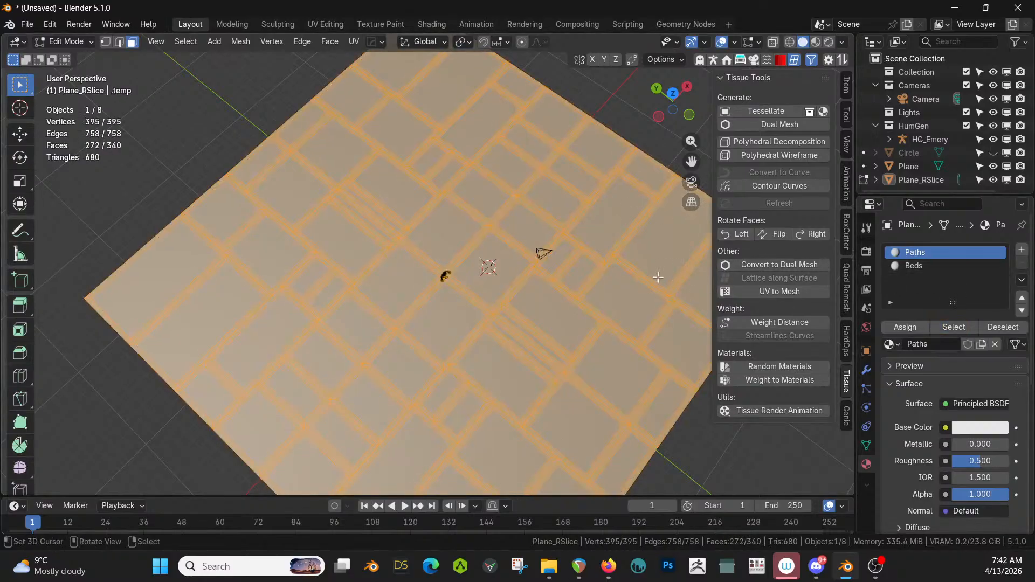
pyautogui.moveTo(507, 290); pyautogui.dragTo(381, 266, button='middle')
pyautogui.write('s')
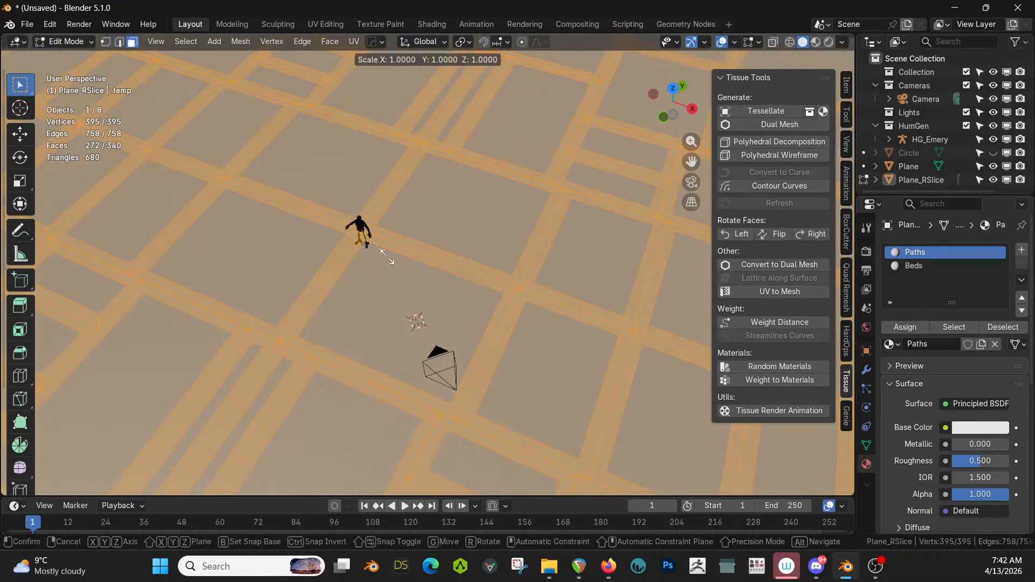
pyautogui.write('1.5')
pyautogui.press('Return')
pyautogui.moveTo(560, 234); pyautogui.dragTo(358, 184, button='middle')
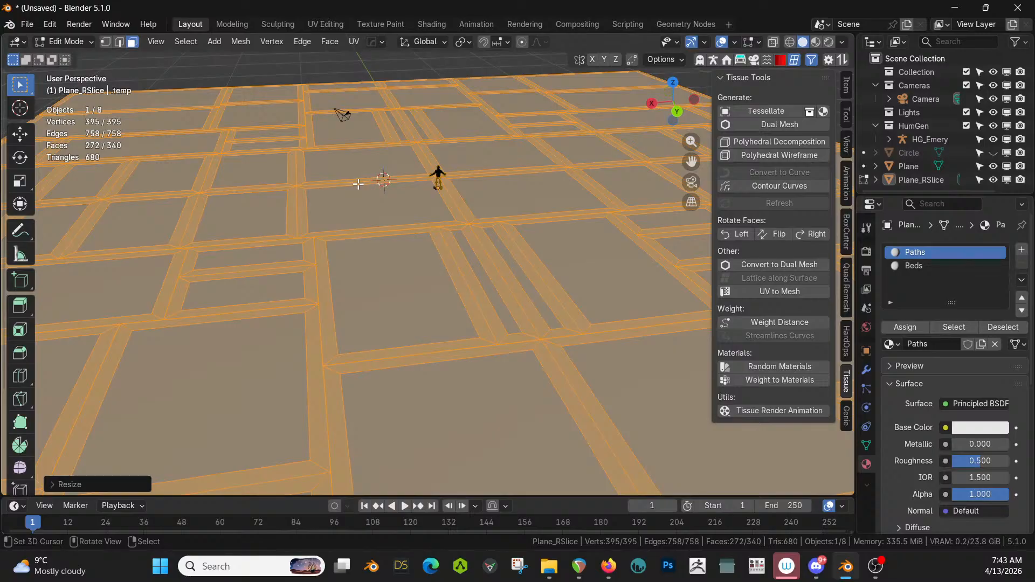
pyautogui.scroll(4, 367, 177)
pyautogui.moveTo(491, 157); pyautogui.dragTo(483, 212, button='middle')
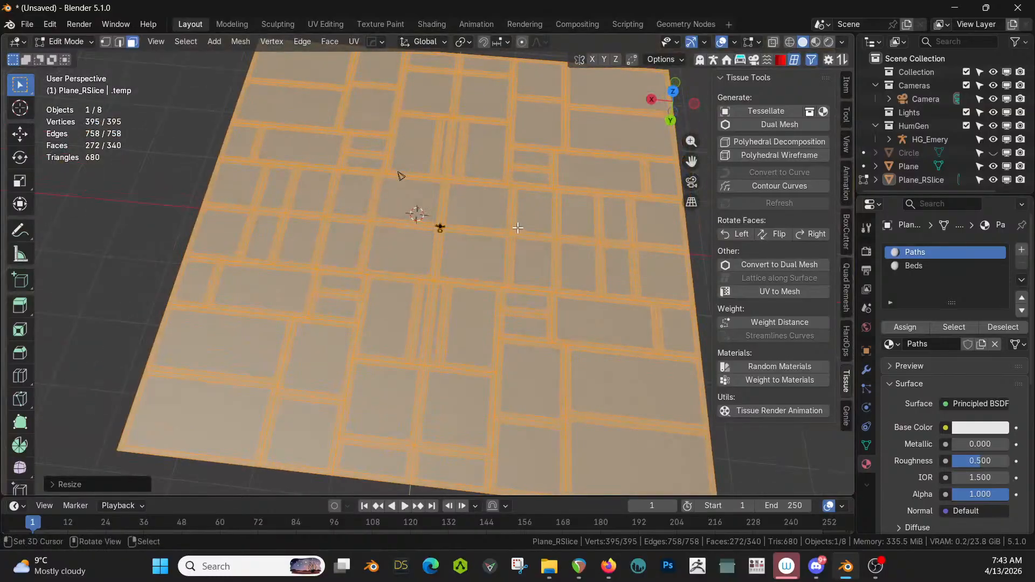
pyautogui.press('Tab')
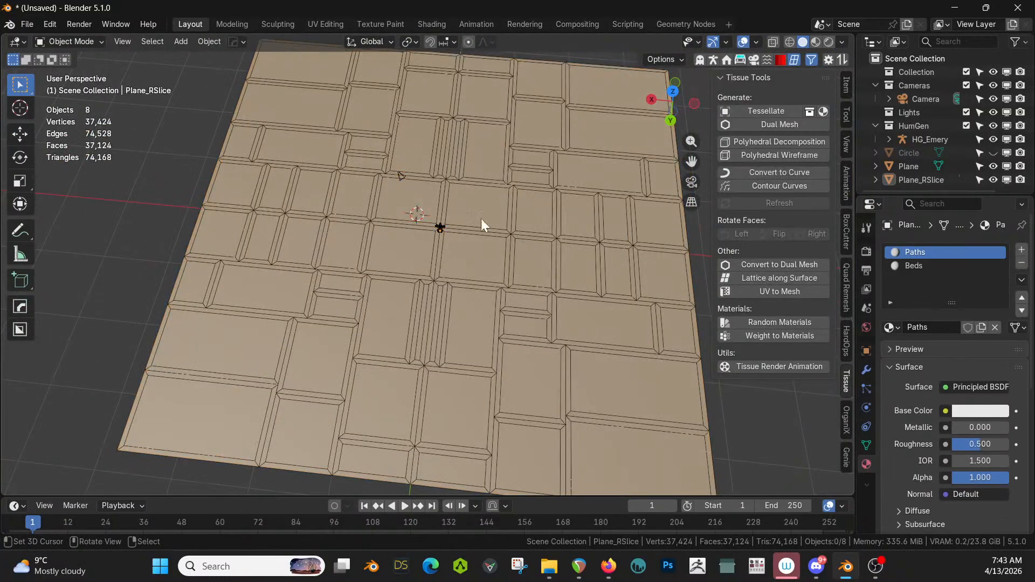
# - Start saving a new copy of the file, and create a folder named 260413 Gardens inside 000 The Season
pyautogui.click(28, 25)
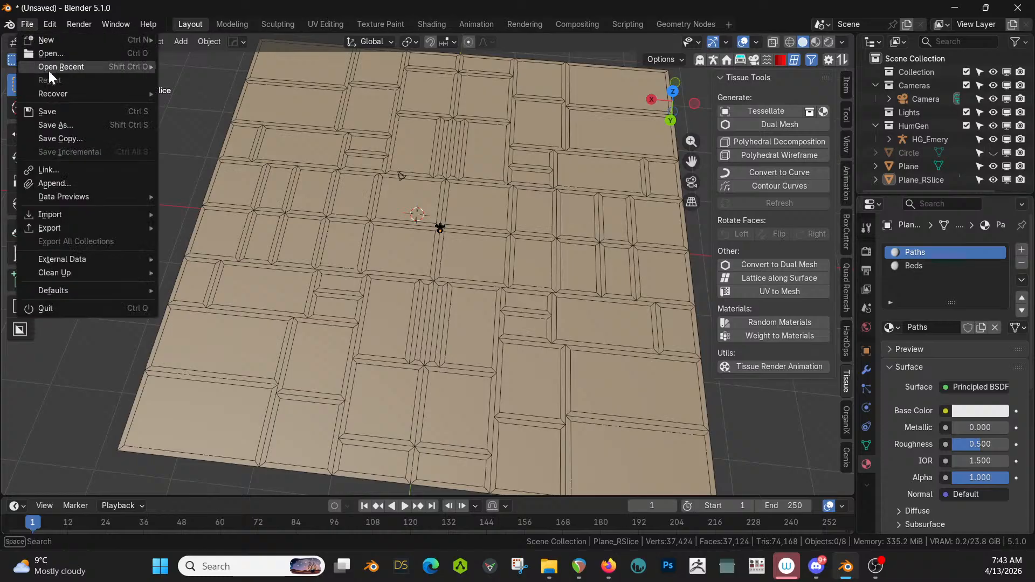
pyautogui.click(58, 124)
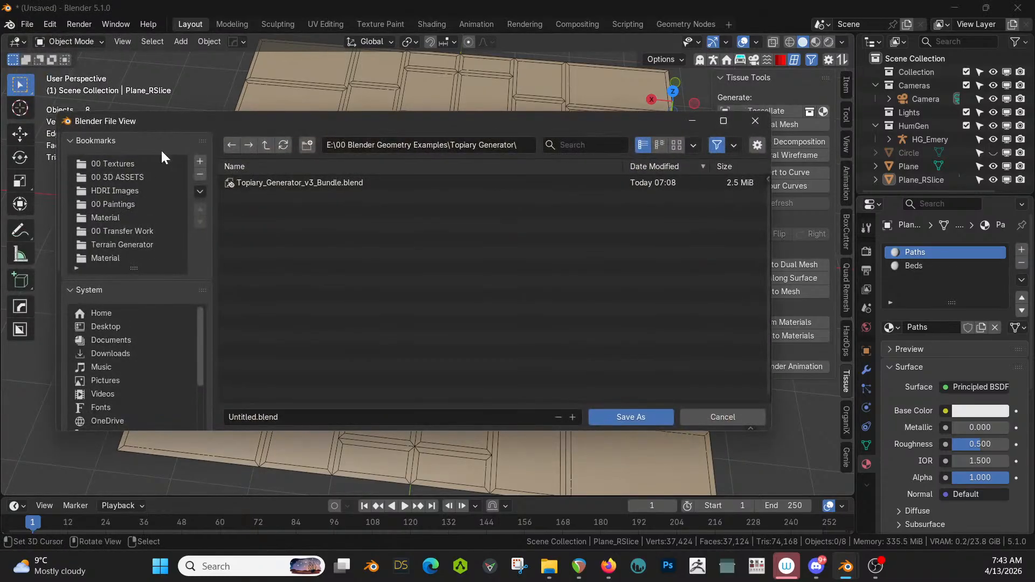
pyautogui.scroll(-5, 139, 337)
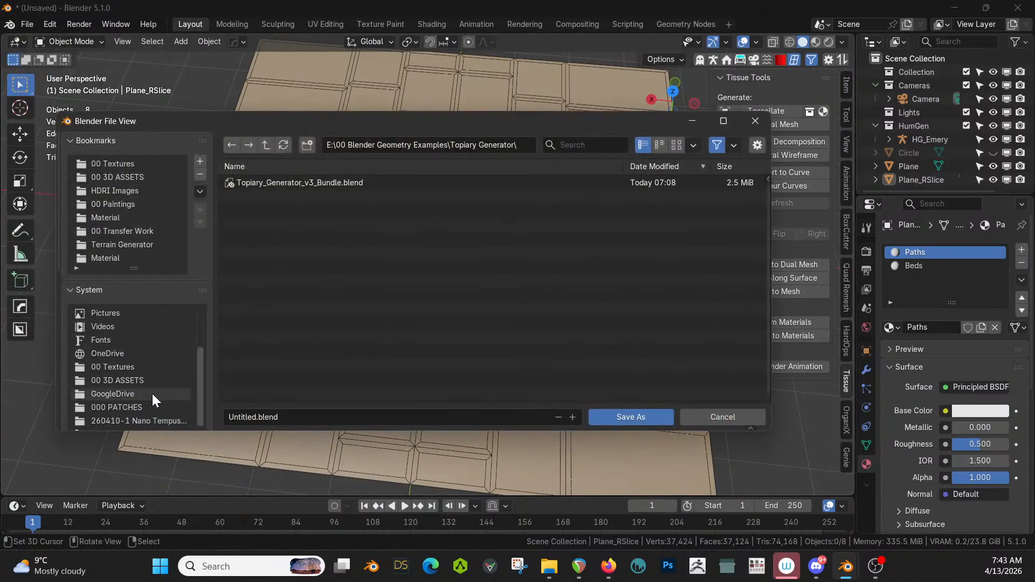
pyautogui.scroll(-2, 153, 395)
pyautogui.click(140, 406)
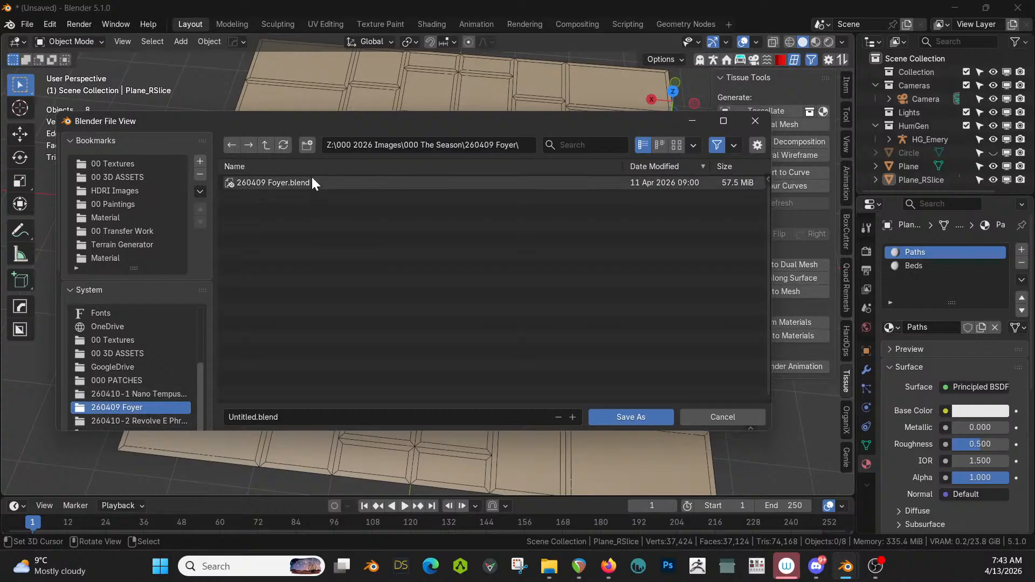
pyautogui.click(266, 145)
pyautogui.click(308, 144)
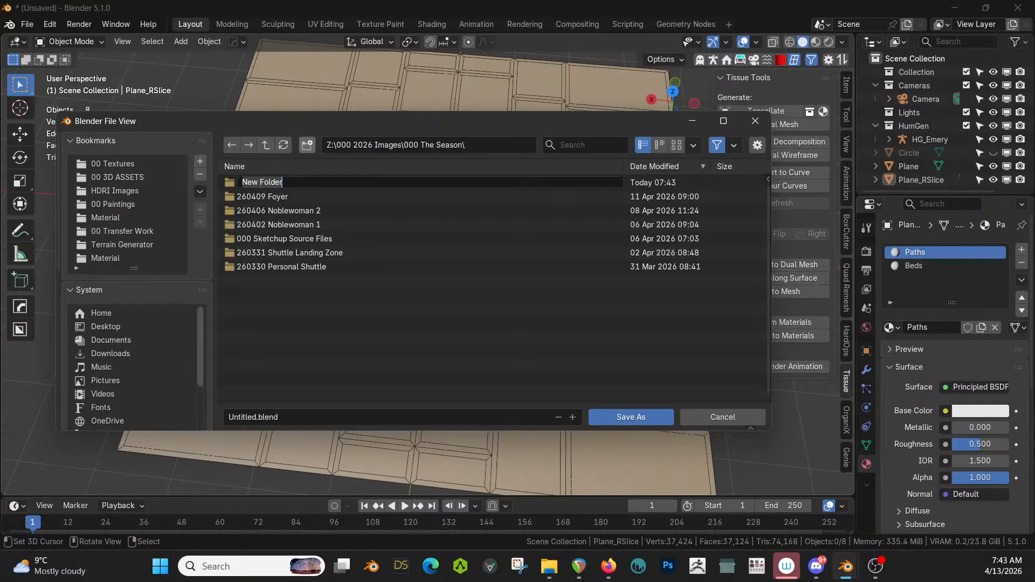
pyautogui.write('260413 Gardens')
pyautogui.hotkey('shift', 'Home')
pyautogui.hotkey('ctrl', 'c')
pyautogui.press('Return')
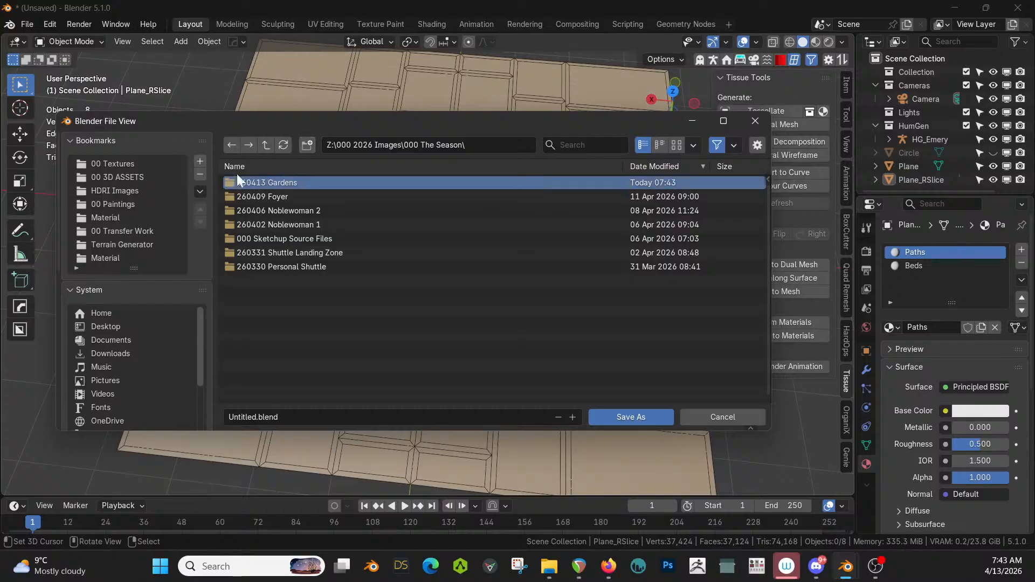
# - Save the file as 260413 Gardens.blend in the new 260413 Gardens folder
pyautogui.doubleClick(286, 182)
pyautogui.click(288, 416)
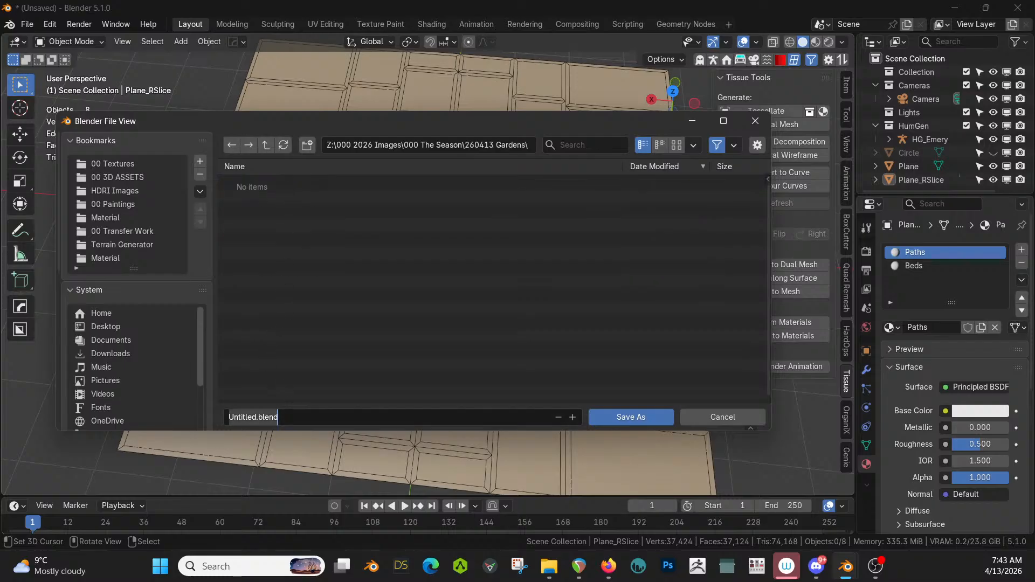
pyautogui.hotkey('ctrl', 'v')
pyautogui.press('Return')
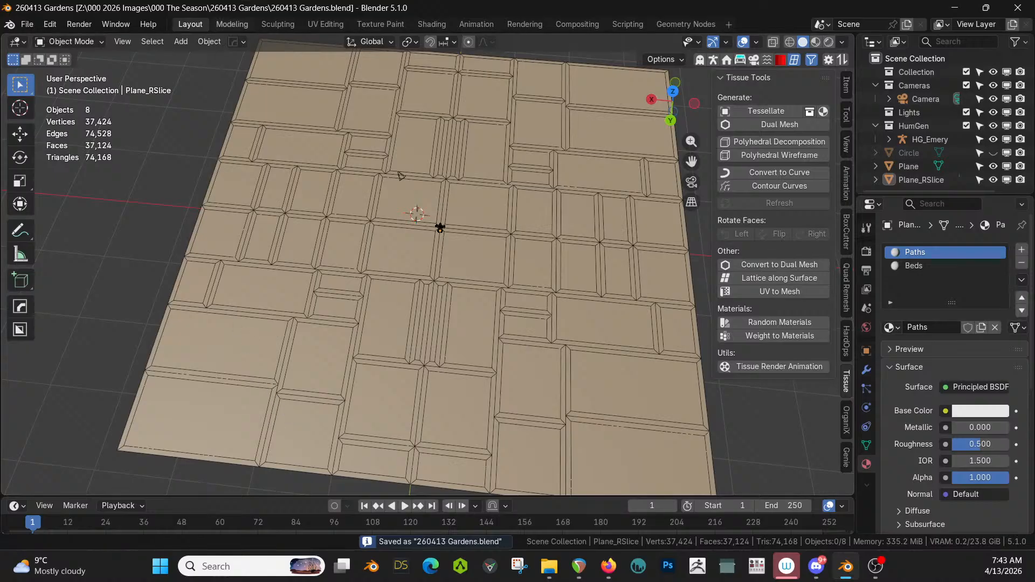
# - Switch the viewport to rendered shading to show the garden plane's materials
pyautogui.scroll(2, 387, 219)
pyautogui.moveTo(386, 219); pyautogui.dragTo(380, 240, button='middle')
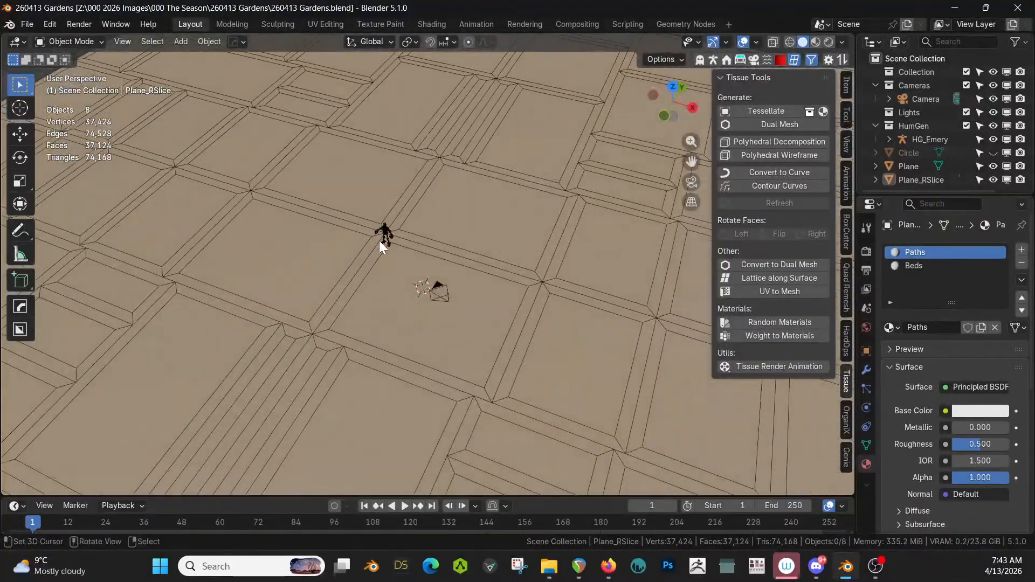
pyautogui.scroll(-2, 380, 240)
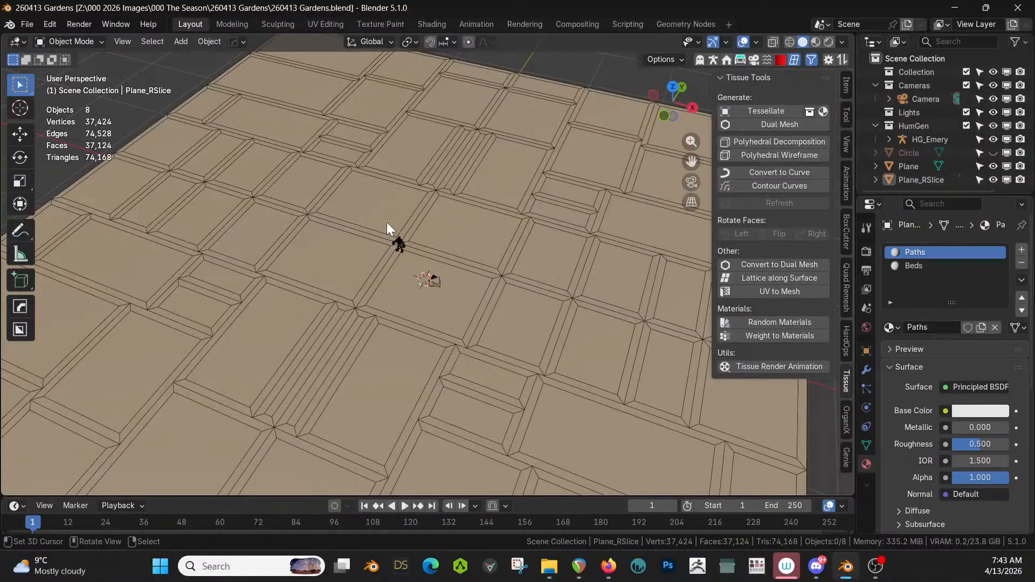
pyautogui.moveTo(400, 170); pyautogui.dragTo(434, 228, button='middle')
pyautogui.scroll(1, 434, 228)
pyautogui.moveTo(441, 222); pyautogui.dragTo(502, 198, button='middle')
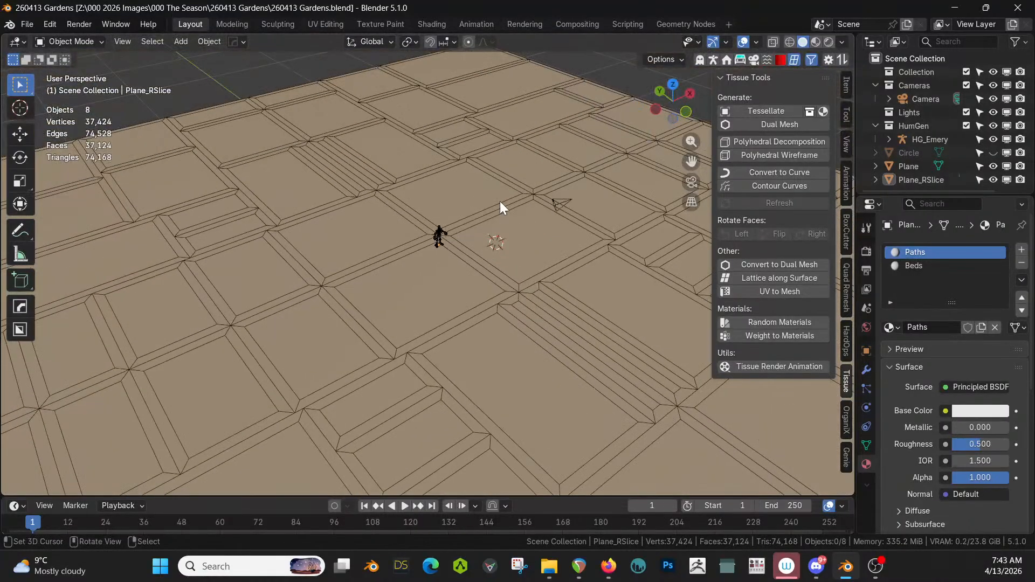
pyautogui.press('z')
pyautogui.press('8')
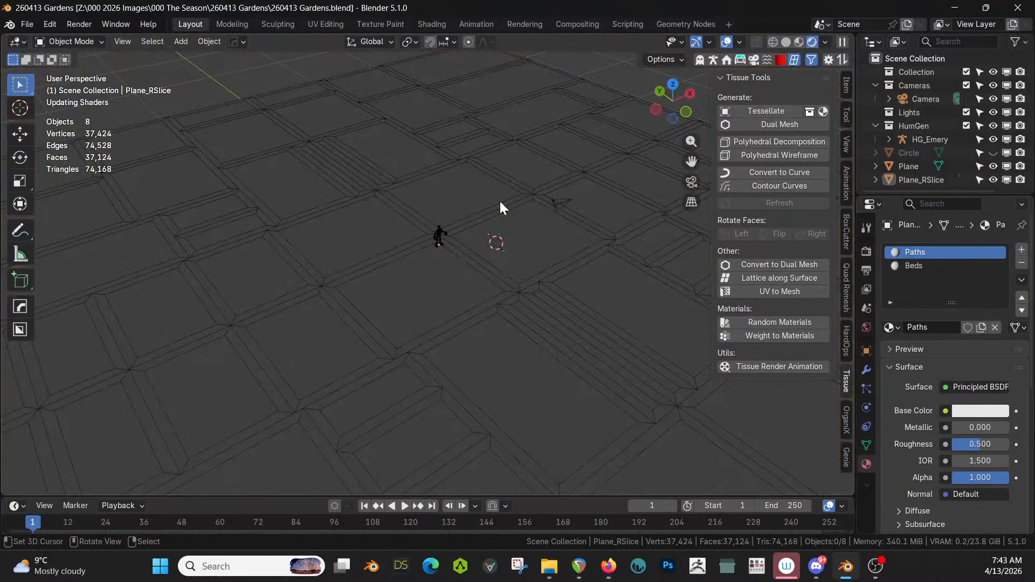
# - Set the base color of the Paths material to a muted tan and that of the Beds material to bright green
pyautogui.click(968, 412)
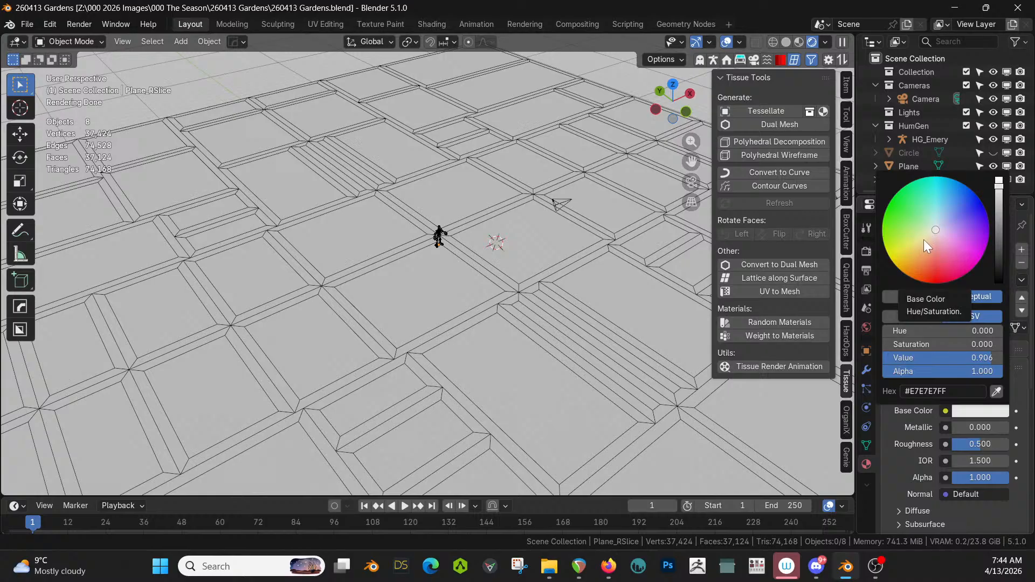
pyautogui.click(923, 239)
pyautogui.click(998, 224)
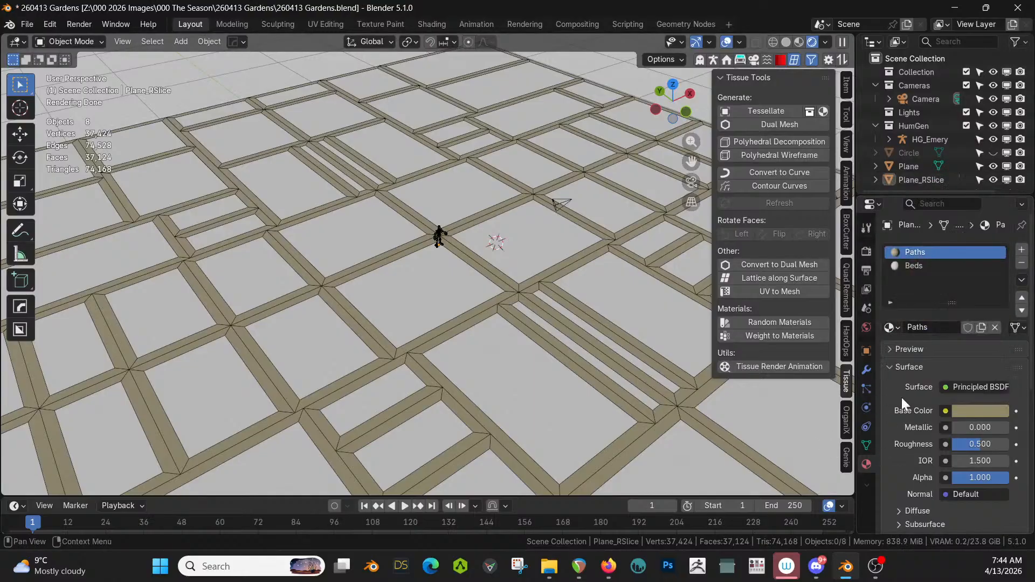
pyautogui.click(923, 264)
pyautogui.click(965, 411)
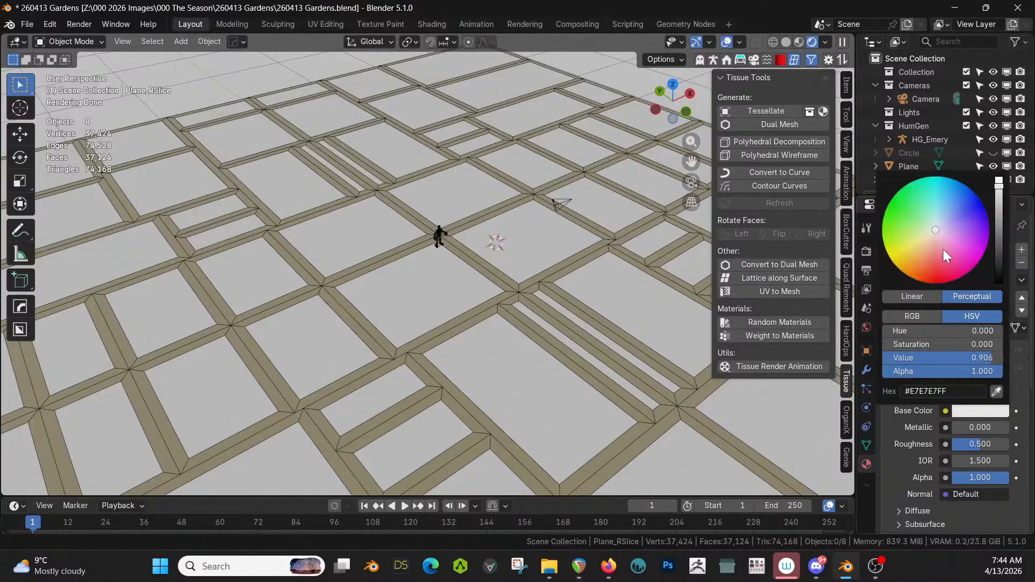
pyautogui.click(908, 207)
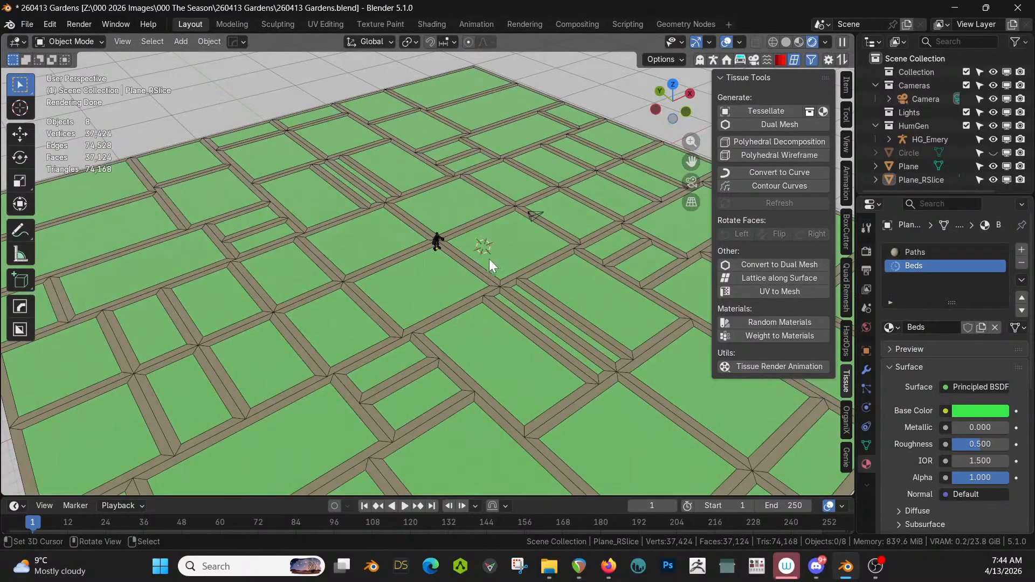
# - Examine the colored garden layout around the human from several angles and from directly above
pyautogui.moveTo(489, 259); pyautogui.dragTo(672, 234, button='middle')
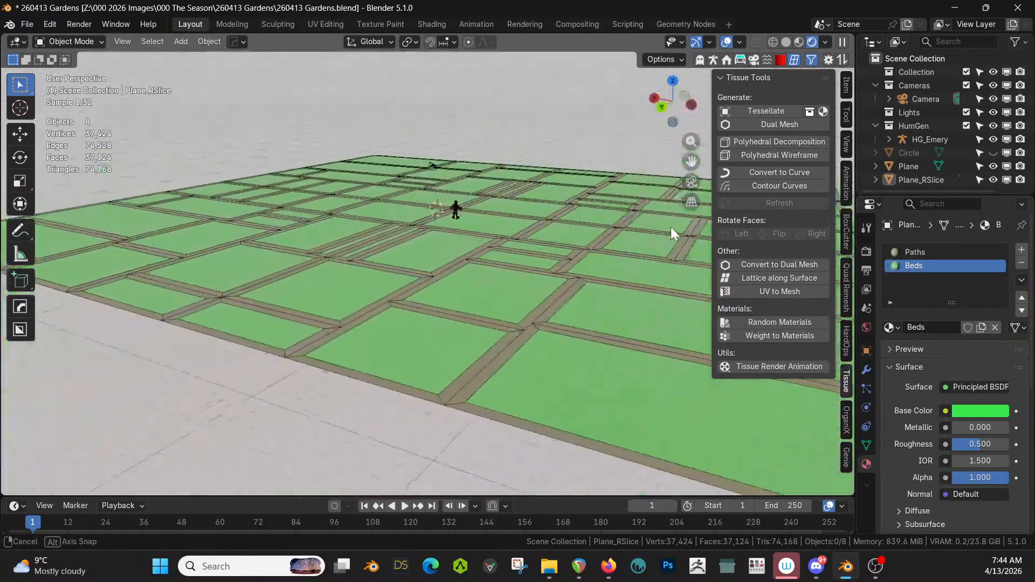
pyautogui.moveTo(518, 246); pyautogui.dragTo(392, 291, button='middle')
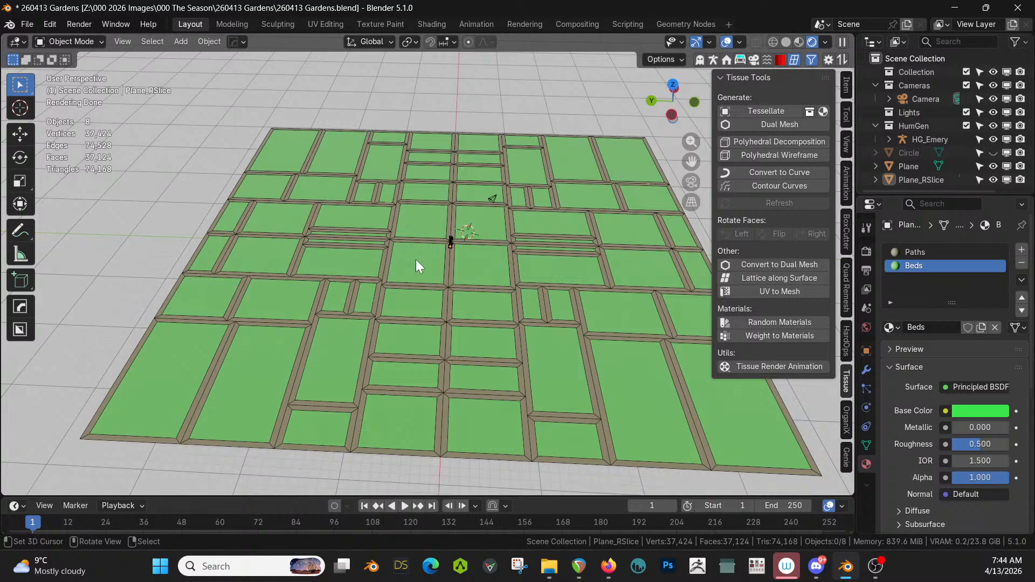
pyautogui.scroll(3, 427, 264)
pyautogui.moveTo(434, 269); pyautogui.dragTo(429, 312, button='middle')
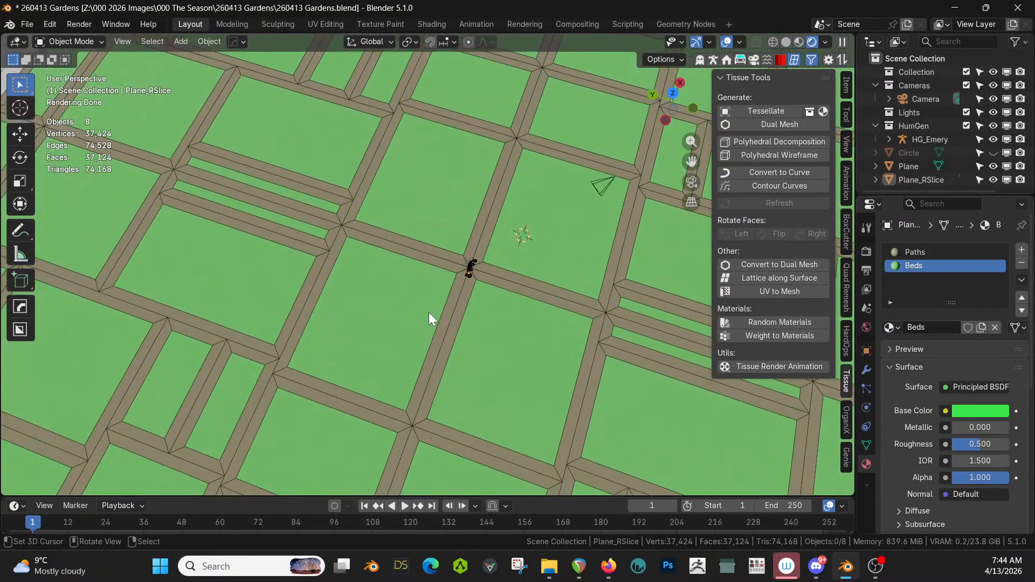
pyautogui.scroll(1, 464, 279)
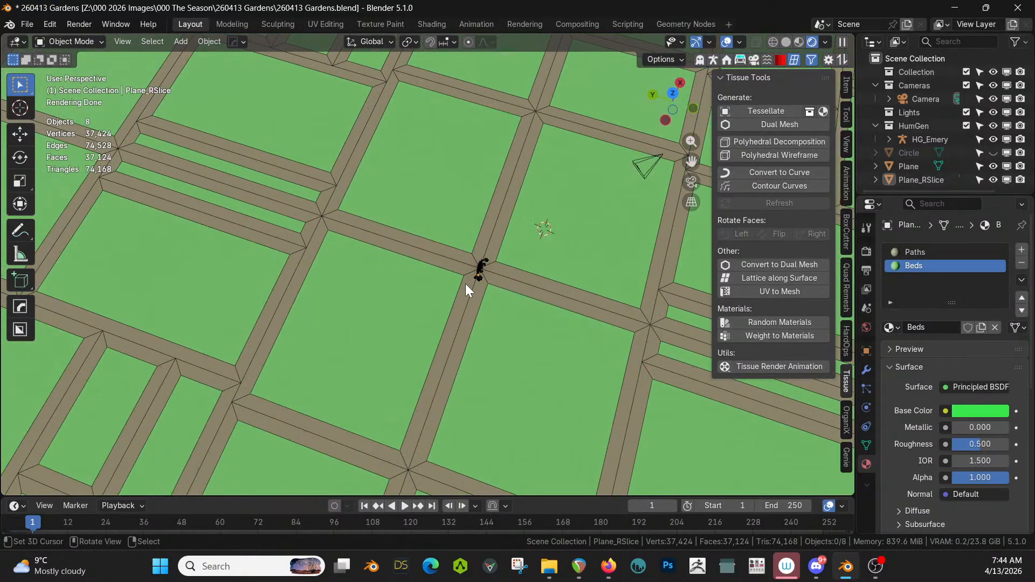
pyautogui.press('KP_7')
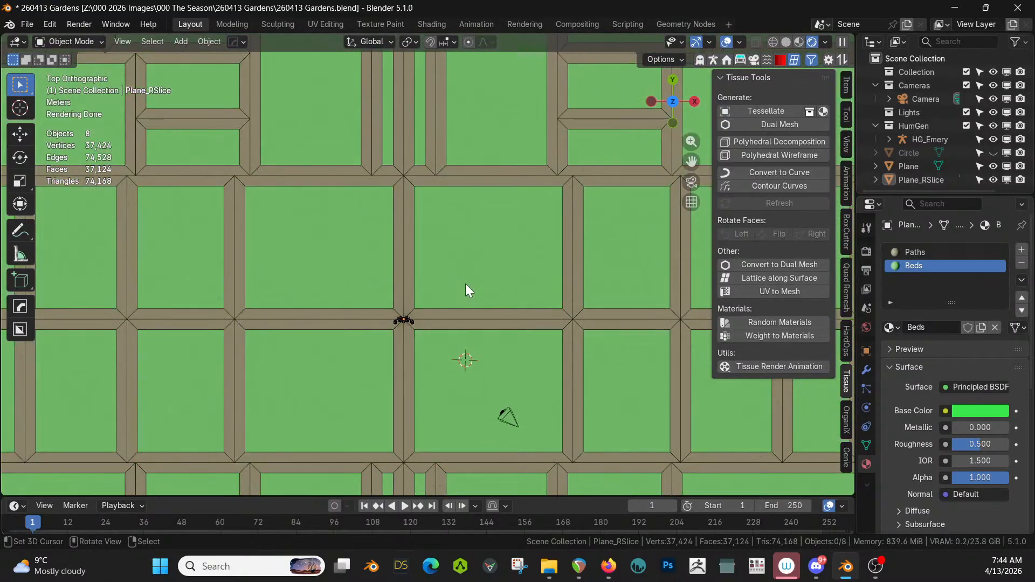
pyautogui.scroll(1, 476, 279)
pyautogui.scroll(-1, 476, 280)
pyautogui.scroll(1, 477, 280)
pyautogui.press('k')
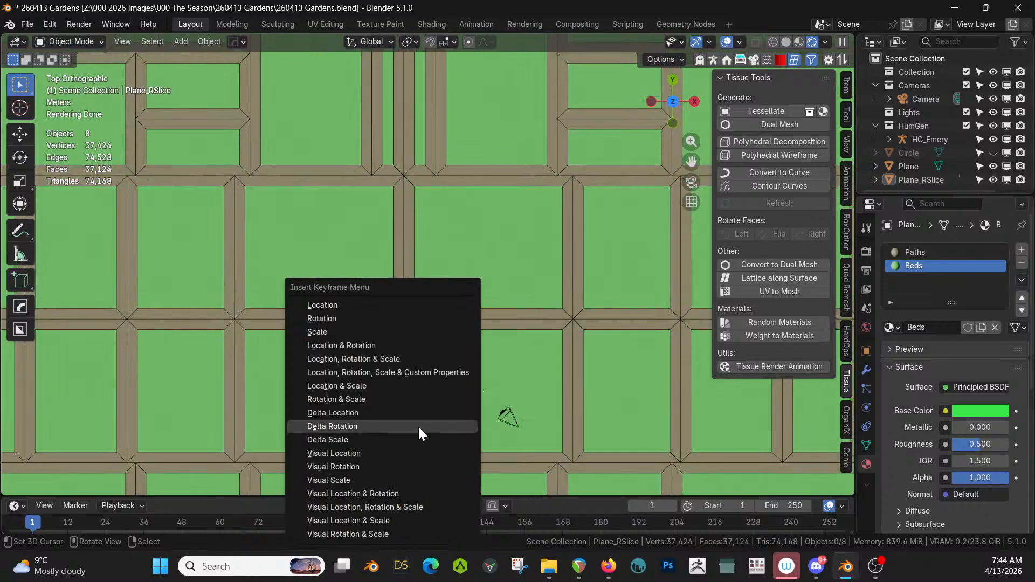
pyautogui.press('Escape')
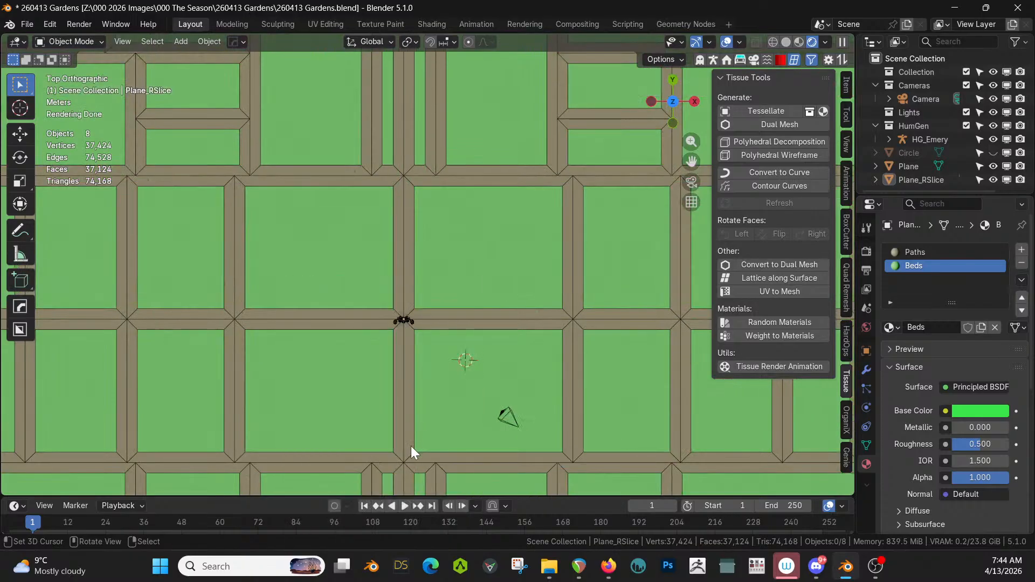
pyautogui.press('k')
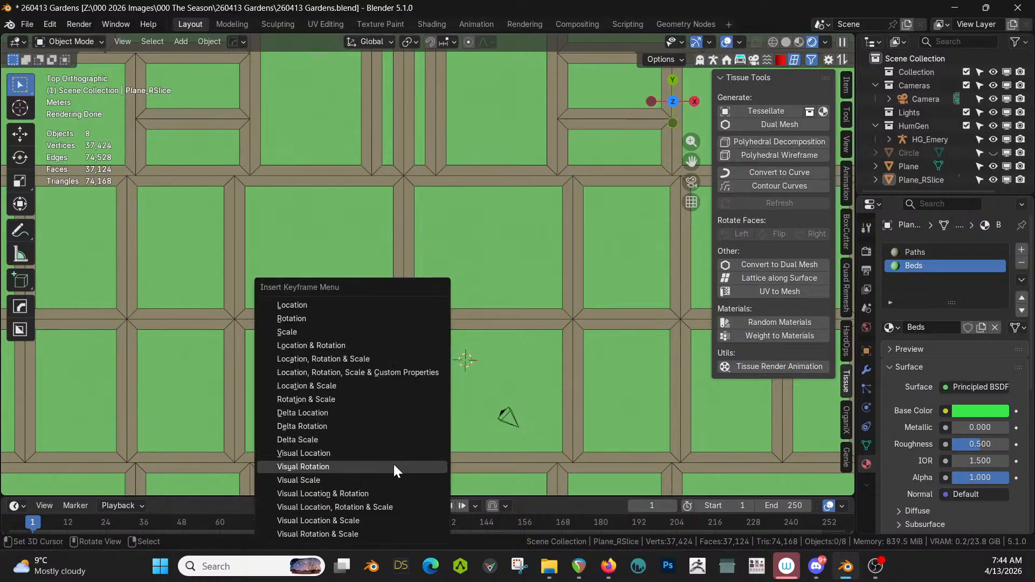
pyautogui.press('Escape')
# - In Edit Mode, knife-cut straight across the lower and right ends of the paths that cross at the human
pyautogui.press('Tab')
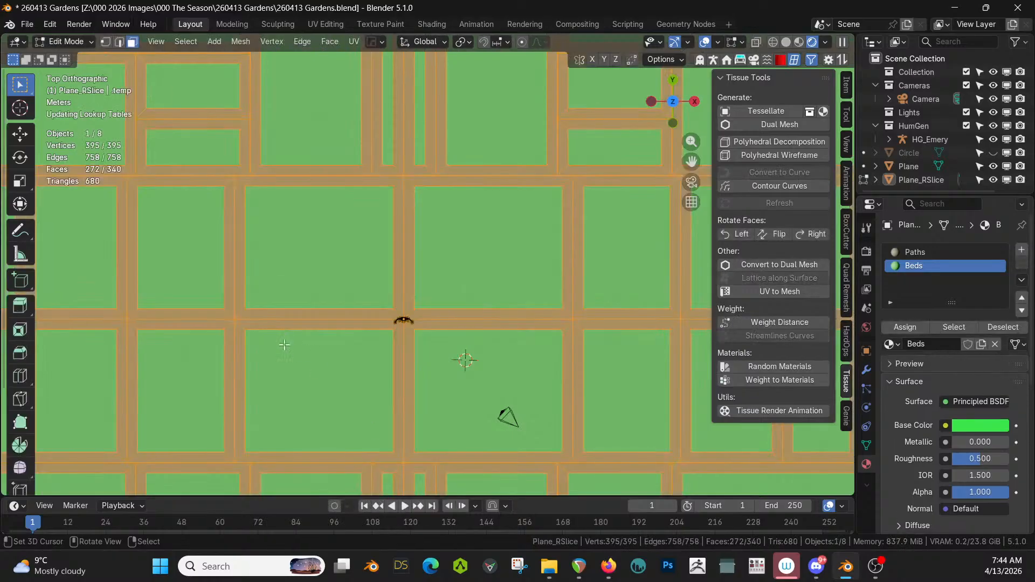
pyautogui.press('k')
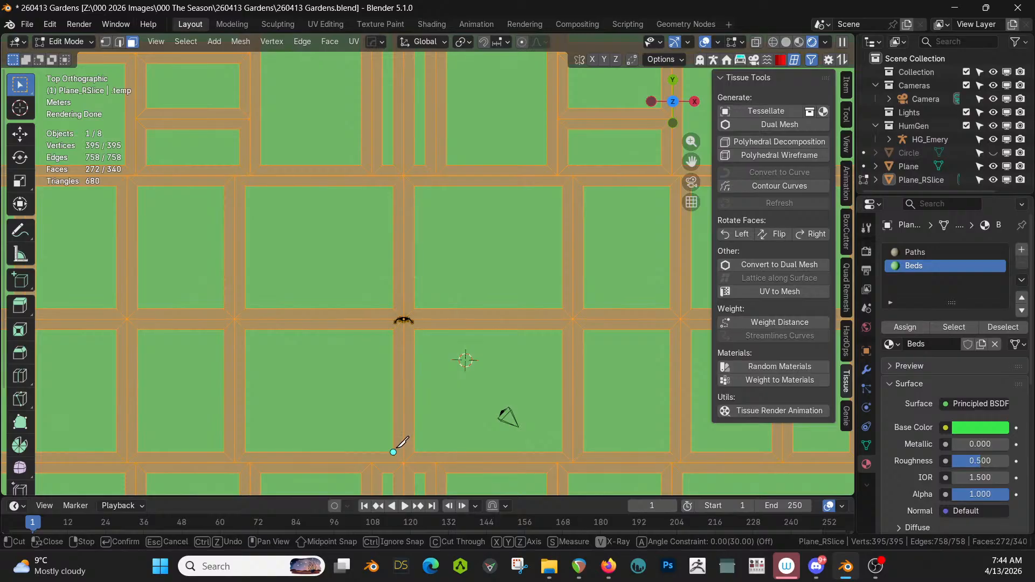
pyautogui.click(393, 452)
pyautogui.press('Return')
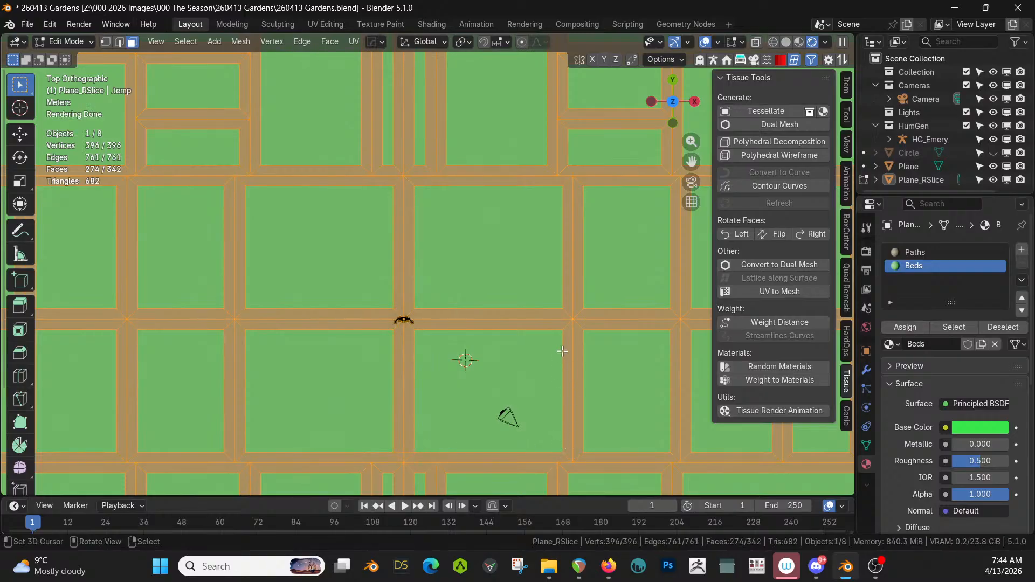
pyautogui.press('k')
pyautogui.click(562, 329)
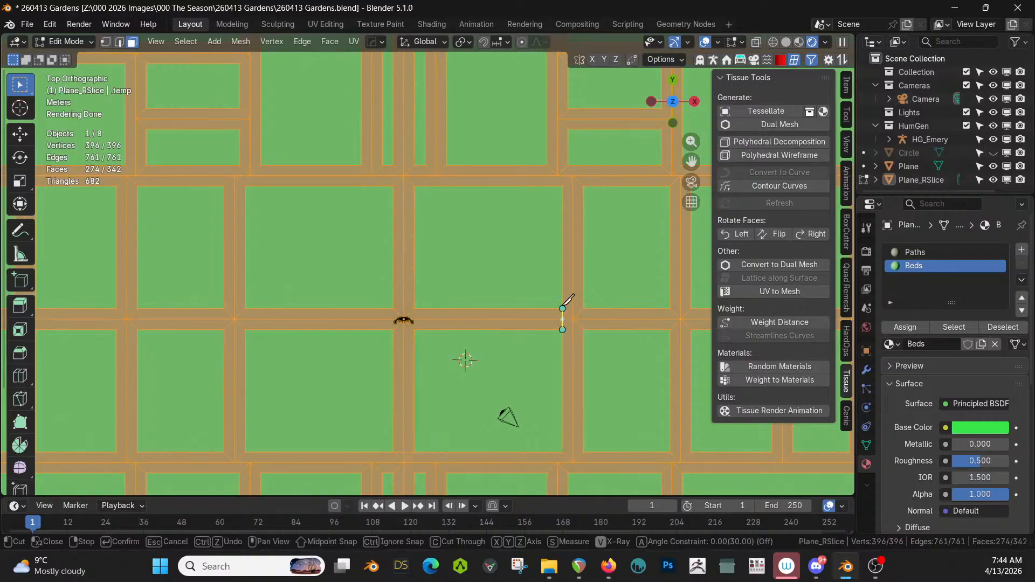
pyautogui.click(562, 309)
pyautogui.press('Return')
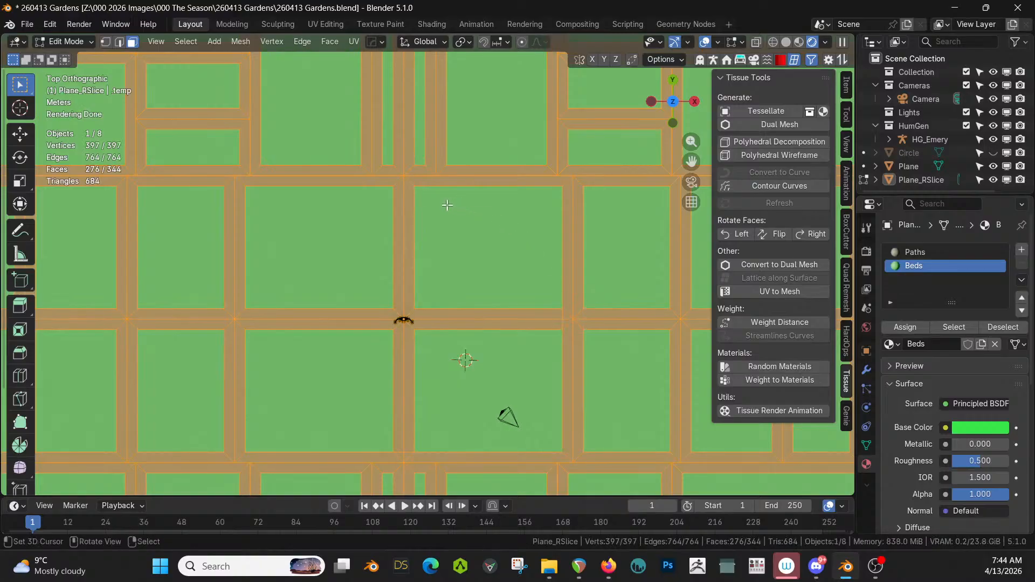
# - Knife-cut straight across the upper and left ends of the paths that cross at the human
pyautogui.press('k')
pyautogui.click(414, 186)
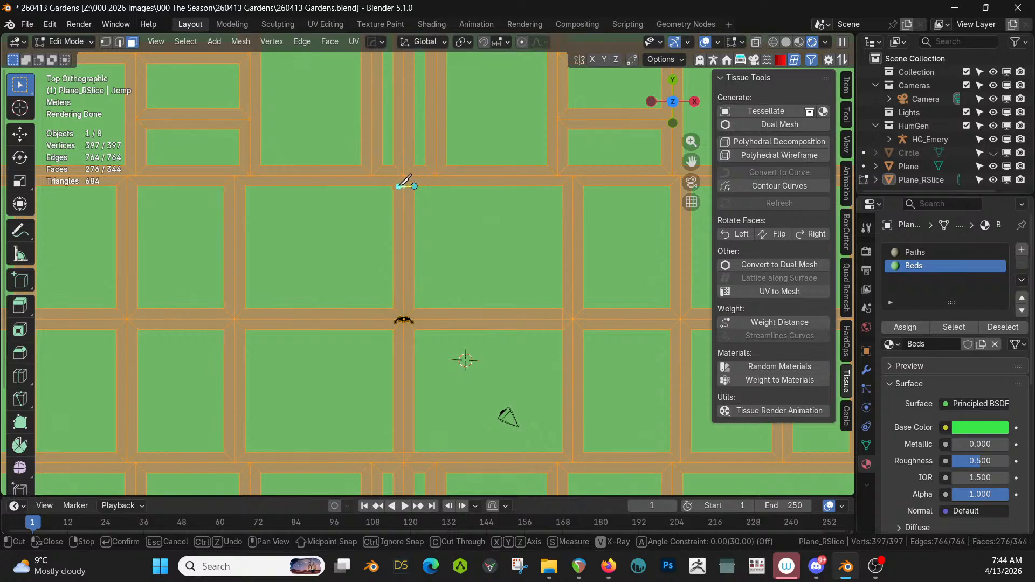
pyautogui.click(399, 186)
pyautogui.press('Return')
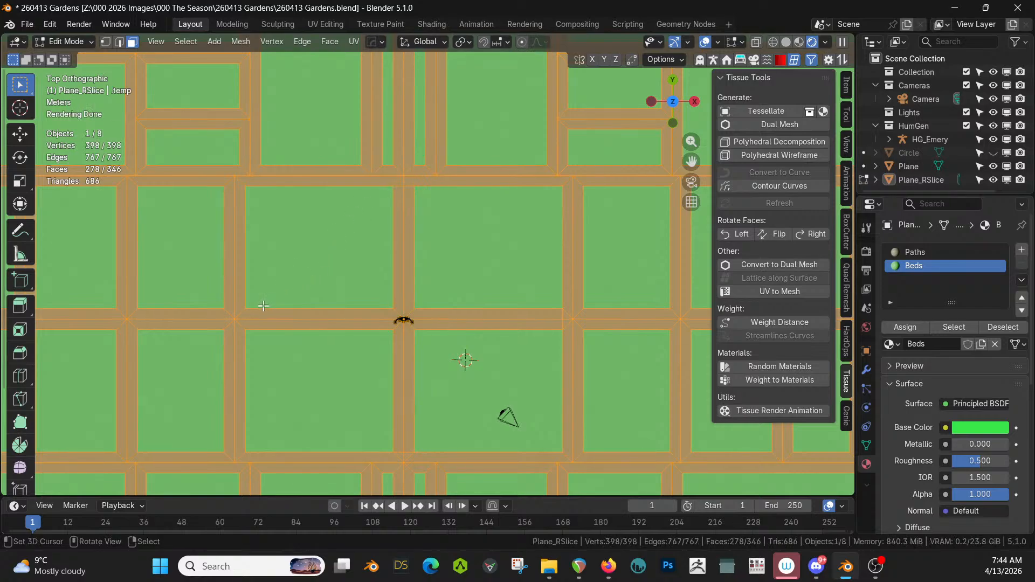
pyautogui.press('k')
pyautogui.click(244, 309)
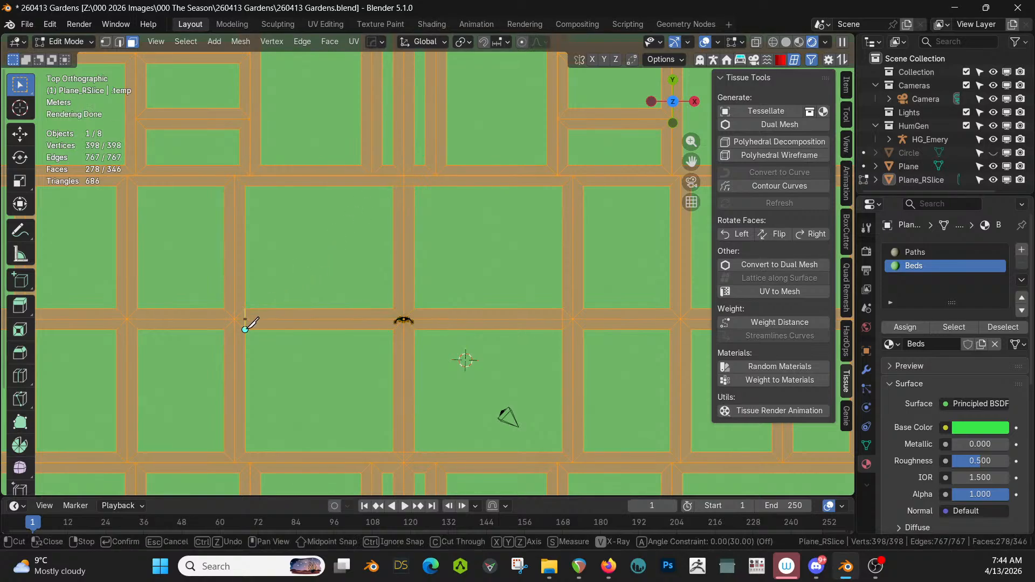
pyautogui.click(245, 328)
pyautogui.press('Return')
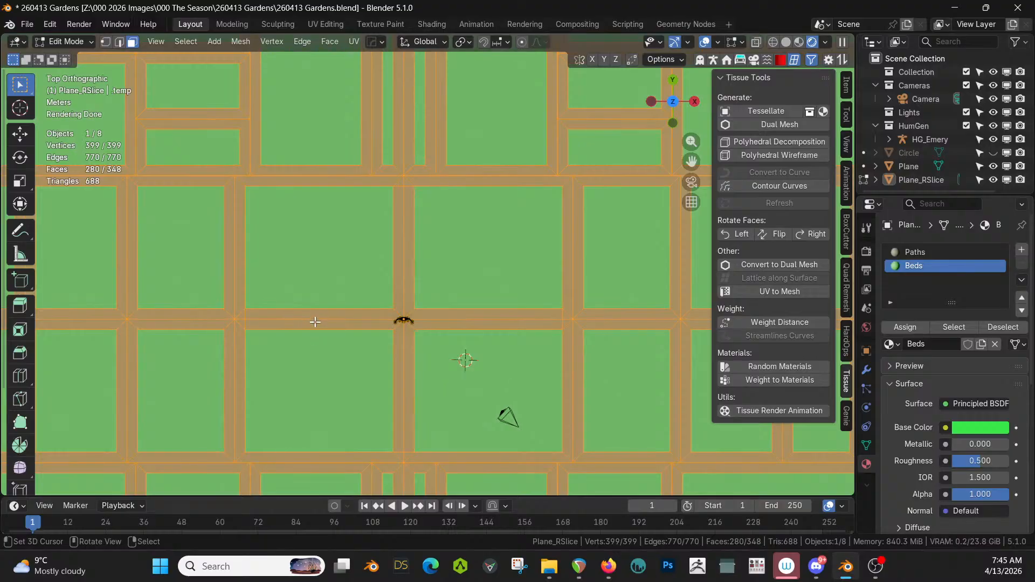
# - Select all the path faces forming the central cross and dissolve them into a single face
pyautogui.click(316, 322)
pyautogui.keyDown('shift'); pyautogui.click(401, 347); pyautogui.keyUp('shift')
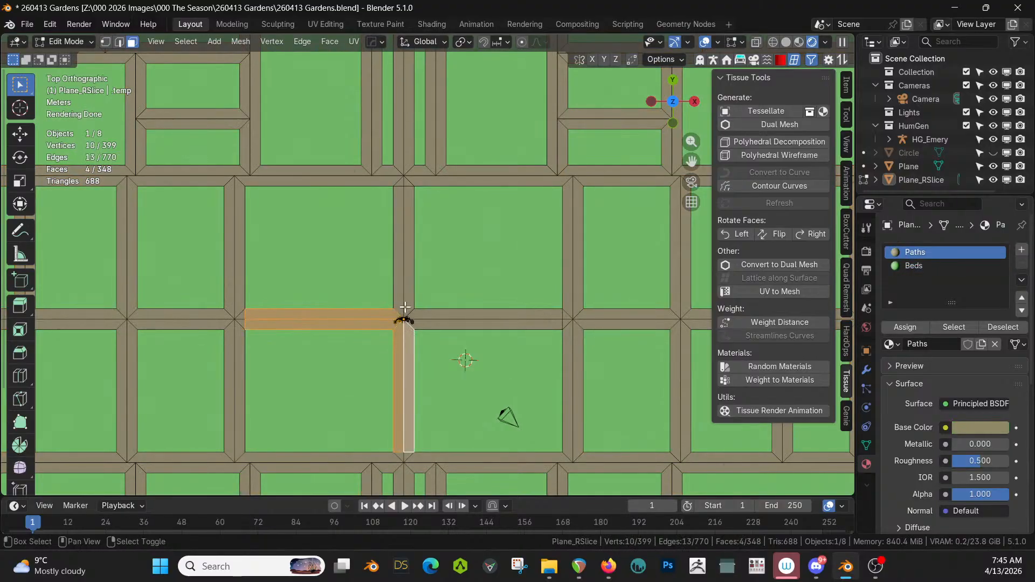
pyautogui.keyDown('shift'); pyautogui.click(400, 290); pyautogui.keyUp('shift')
pyautogui.keyDown('shift'); pyautogui.click(461, 322); pyautogui.keyUp('shift')
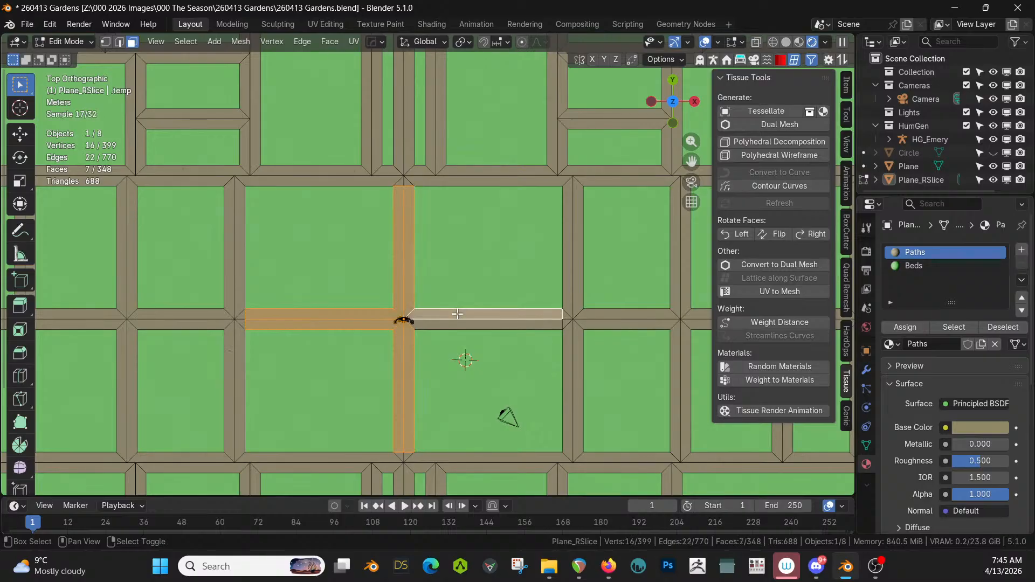
pyautogui.hotkey('ctrl', 'x')
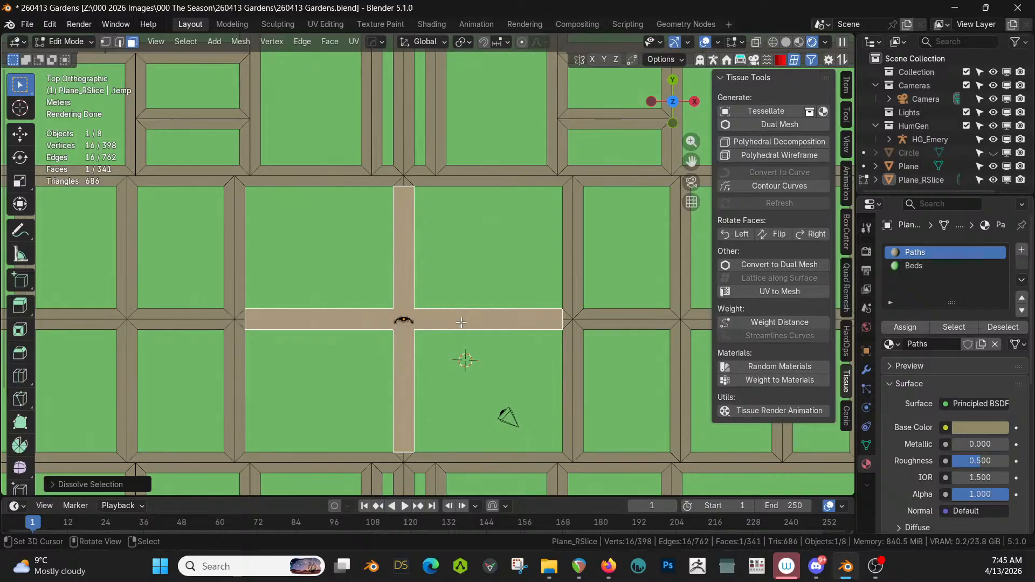
# - Dissolve the vertices of the central cross to merge it and its four surrounding beds into one large face
pyautogui.moveTo(456, 322); pyautogui.dragTo(487, 268, button='middle')
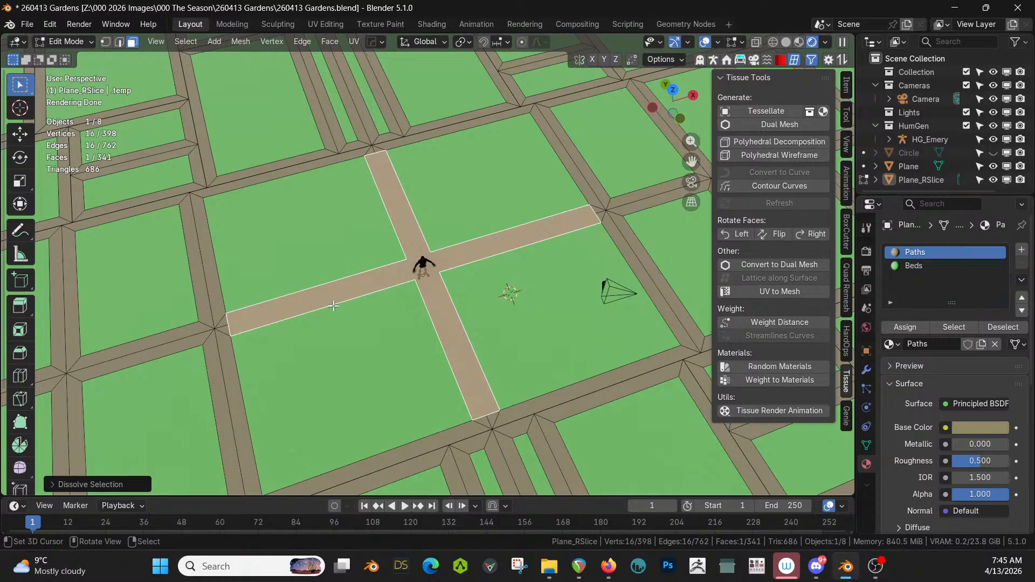
pyautogui.press('1')
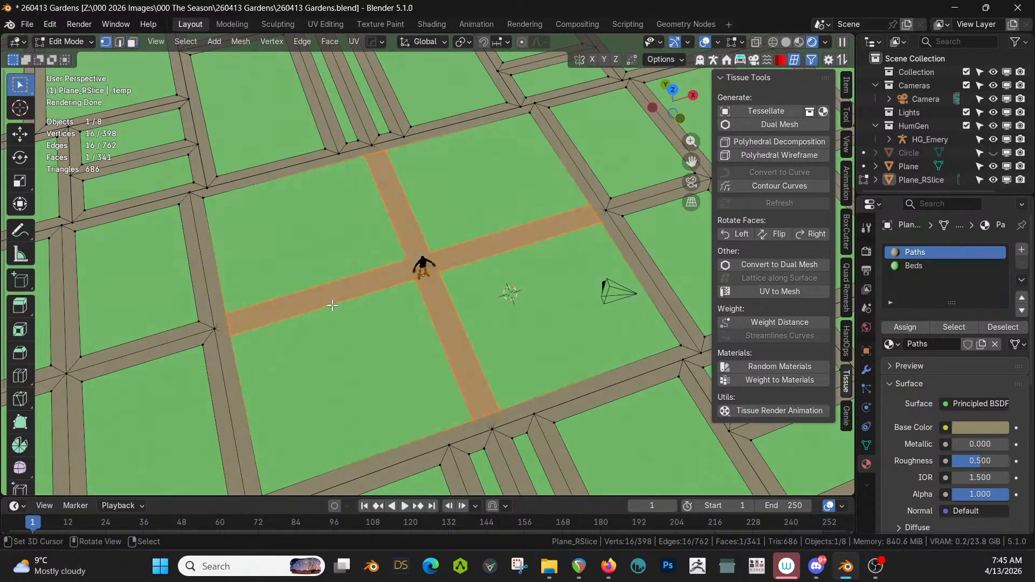
pyautogui.hotkey('ctrl', 'x')
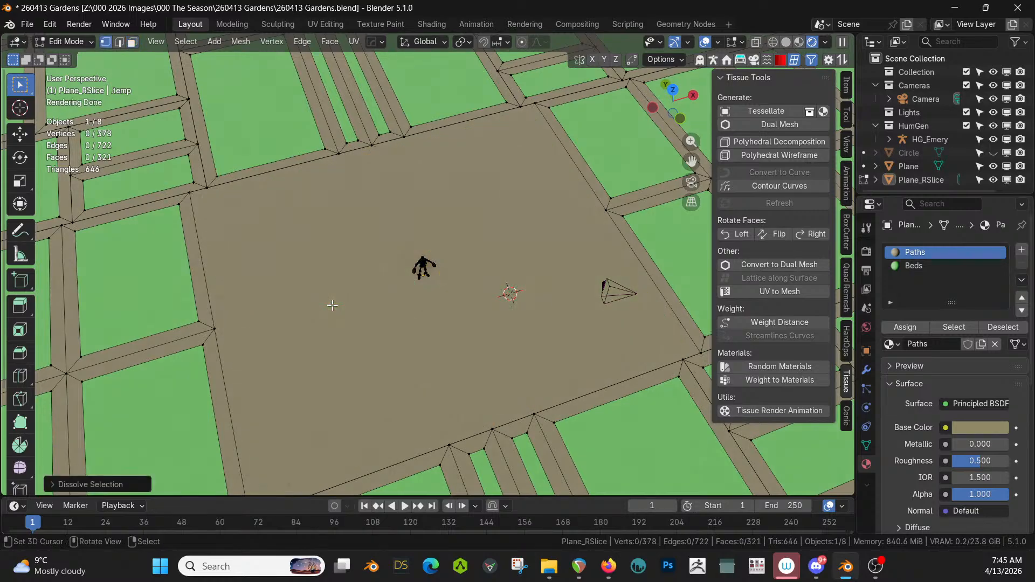
# - Assign the Beds material to the large merged face around the human and return to Object Mode
pyautogui.press('3')
pyautogui.click(338, 288)
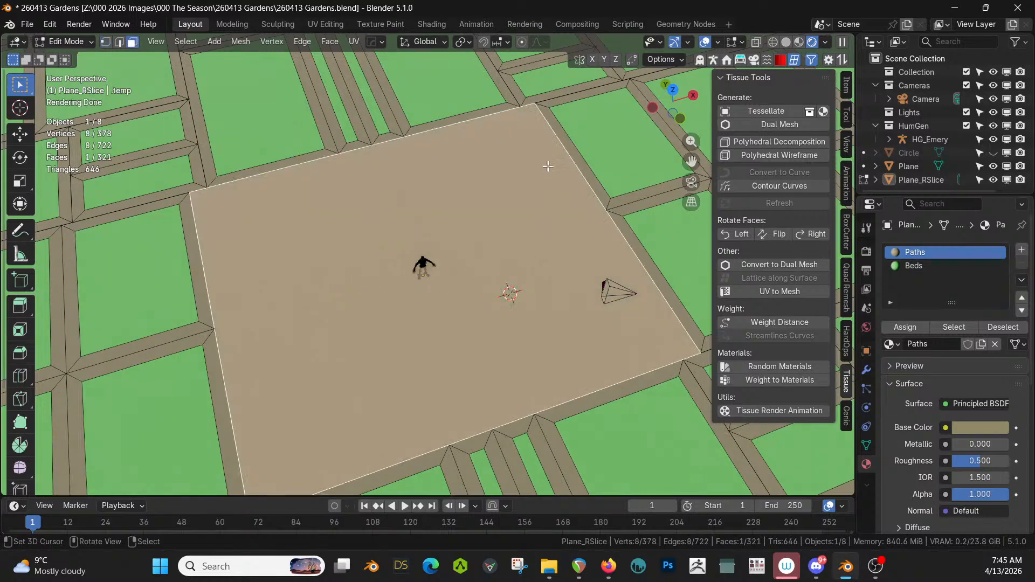
pyautogui.keyDown('shift'); pyautogui.click(625, 138); pyautogui.keyUp('shift')
pyautogui.click(914, 265)
pyautogui.click(904, 325)
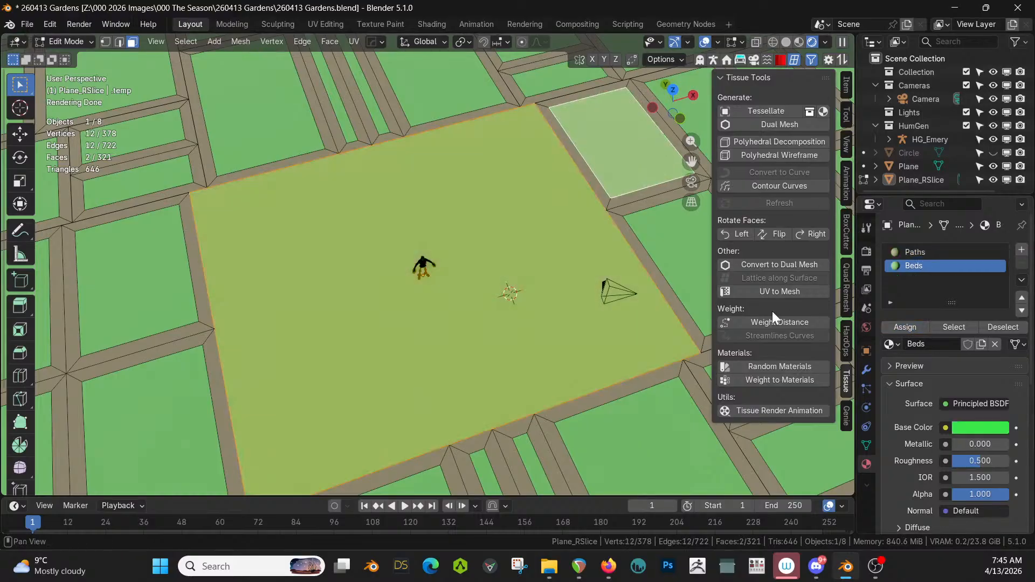
pyautogui.scroll(-1, 334, 317)
pyautogui.press('Tab')
# - Enter Edit Mode on the sliced ground in top view, switch to vertex selection and clear the selection
pyautogui.moveTo(312, 314); pyautogui.dragTo(286, 285, button='middle')
pyautogui.hotkey('alt', 'a')
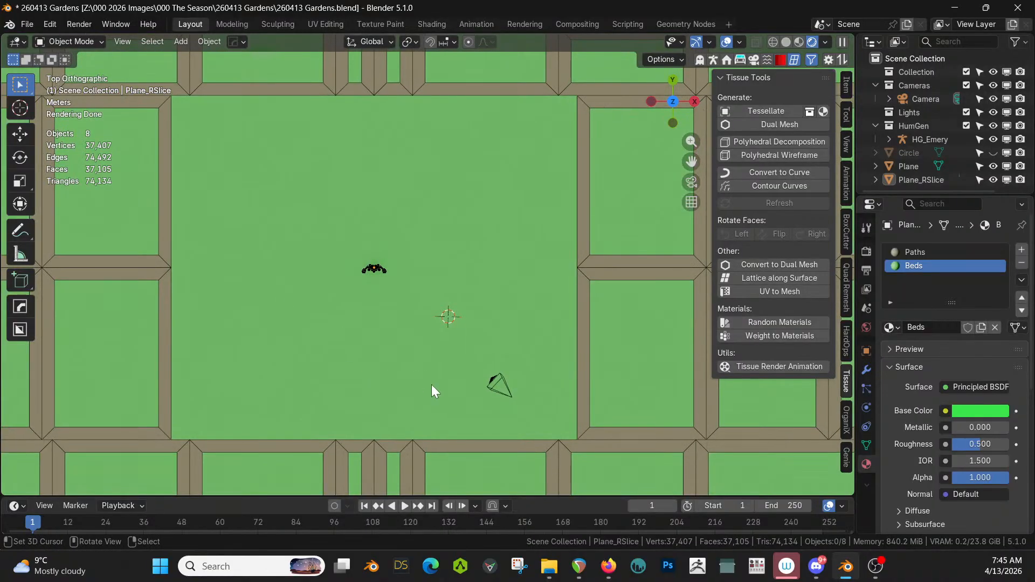
pyautogui.press('k')
pyautogui.press('k')
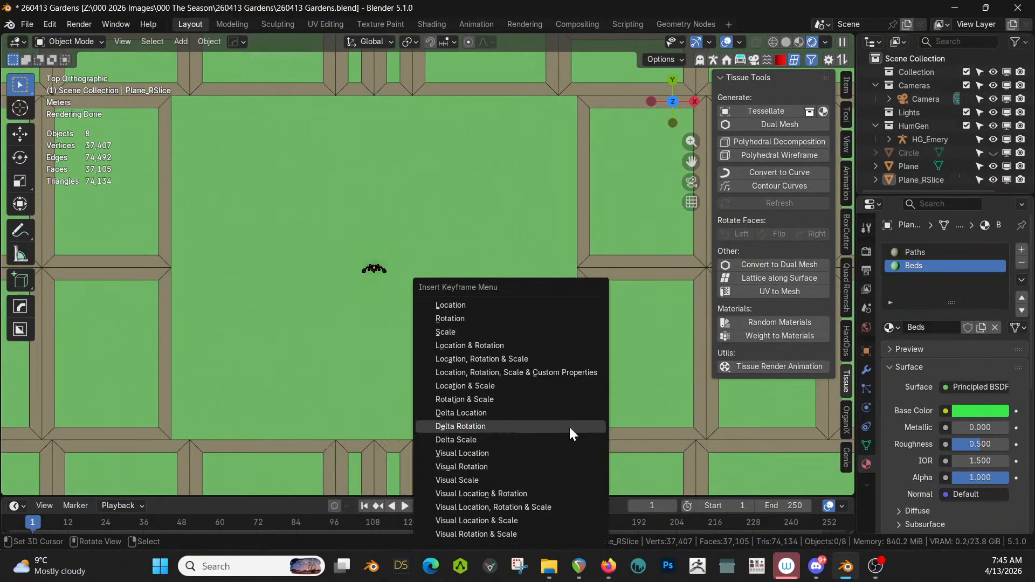
pyautogui.press('Escape')
pyautogui.press('Tab')
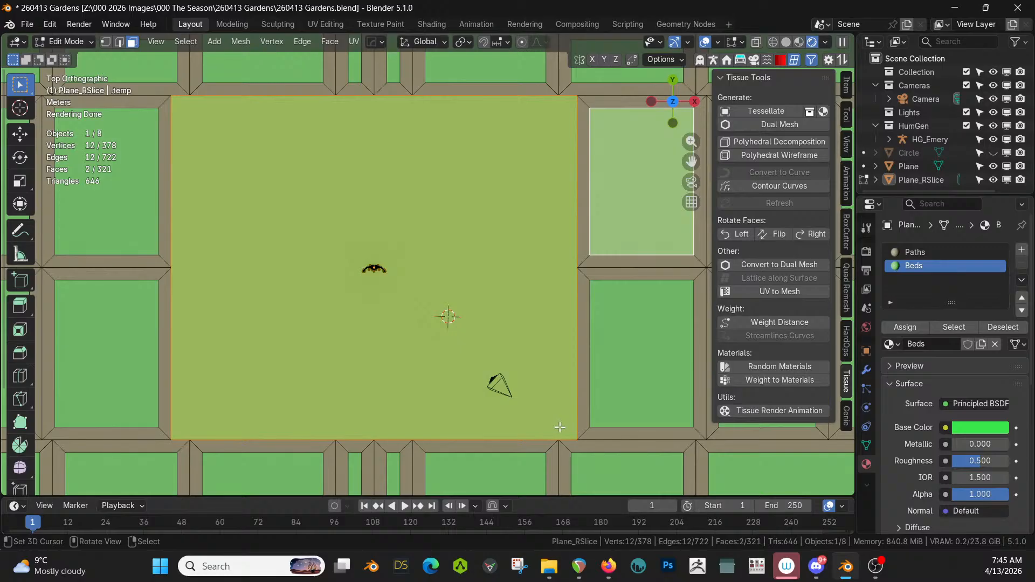
pyautogui.press('k')
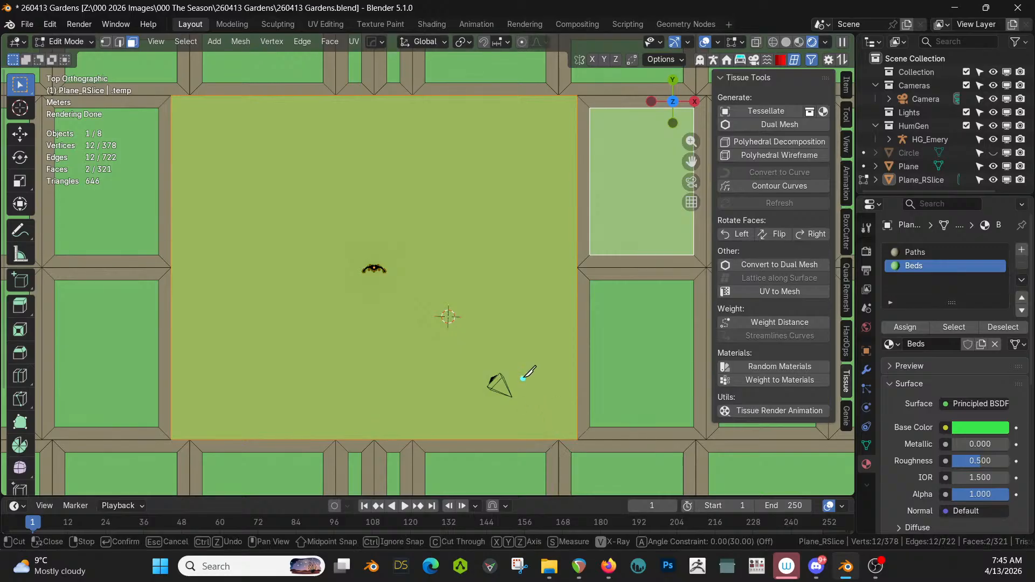
pyautogui.press('Escape')
pyautogui.press('1')
pyautogui.hotkey('alt', 'a')
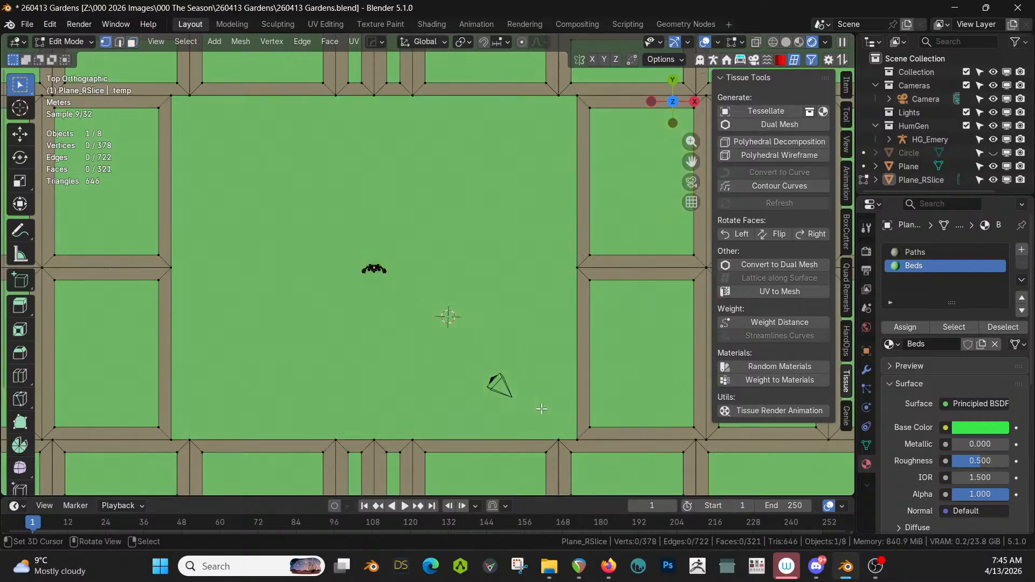
pyautogui.press('k')
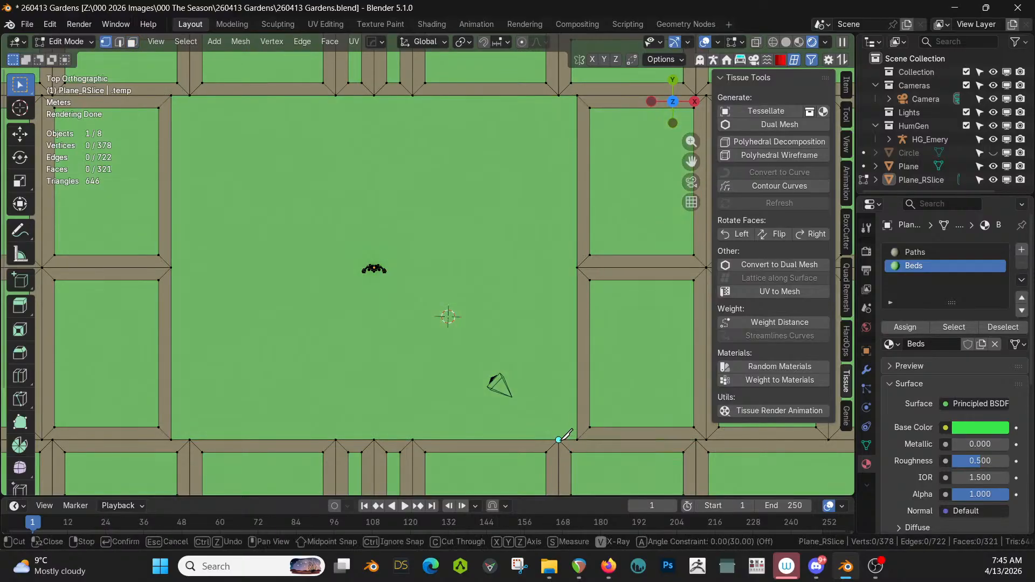
pyautogui.click(559, 440)
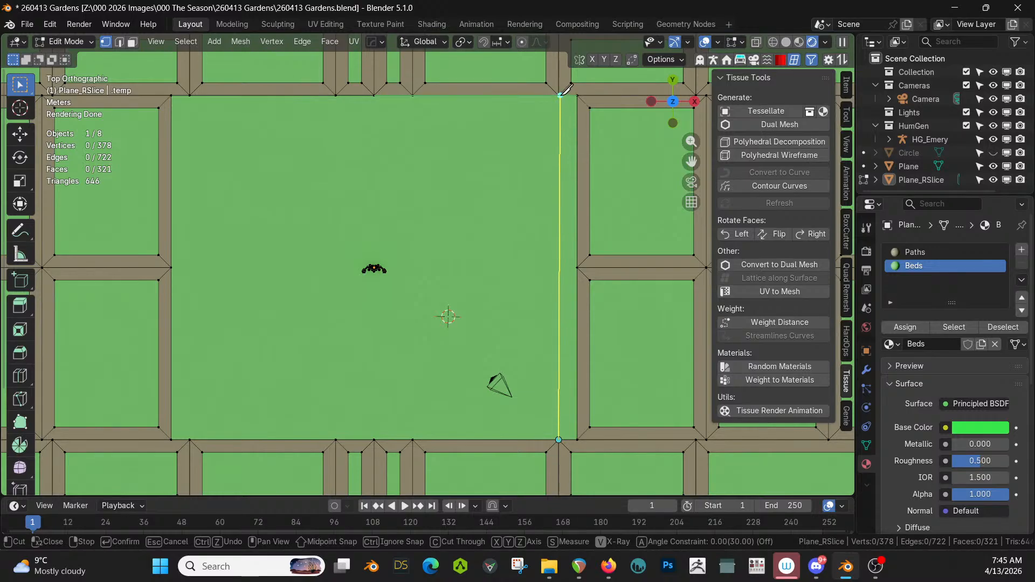
pyautogui.press('Escape')
# - Select the whole ground mesh and merge its vertices by distance
pyautogui.press('a')
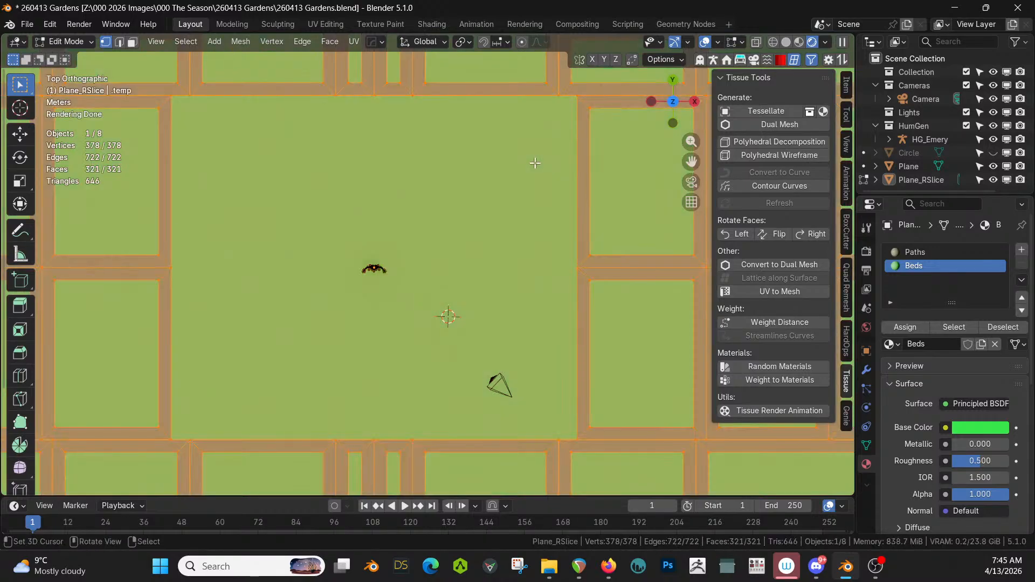
pyautogui.press('m')
pyautogui.click(519, 163)
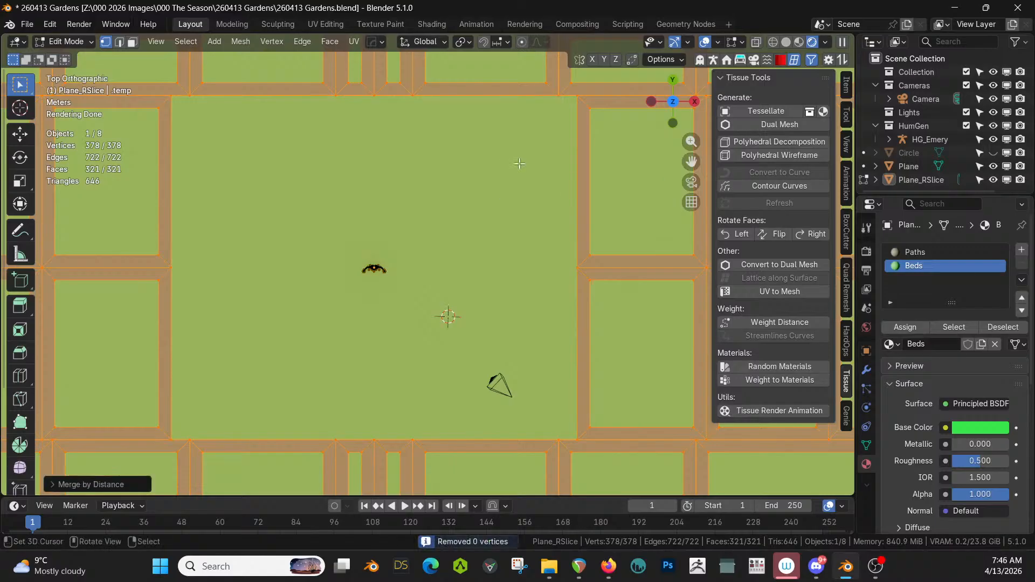
# - Try to connect the two facing path vertices across the large central bed, just inside its right edge
pyautogui.press('Tab')
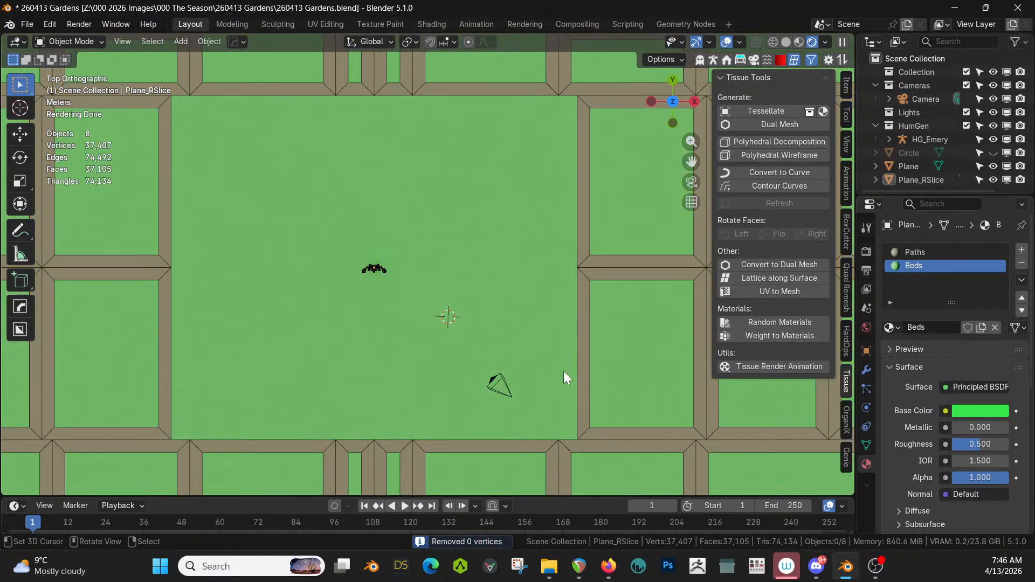
pyautogui.click(567, 444)
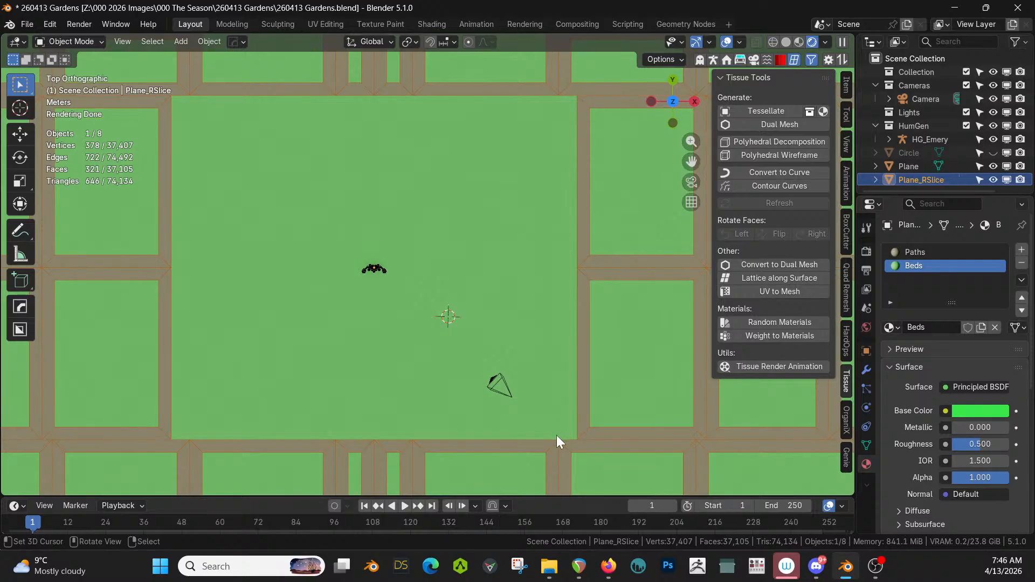
pyautogui.press('Tab')
pyautogui.click(560, 437)
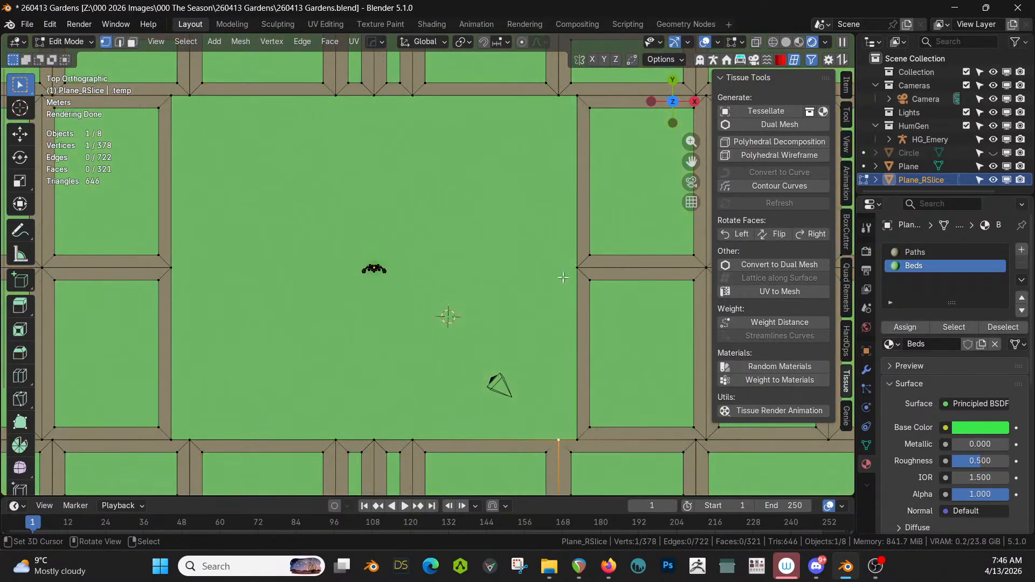
pyautogui.keyDown('shift'); pyautogui.click(560, 95); pyautogui.keyUp('shift')
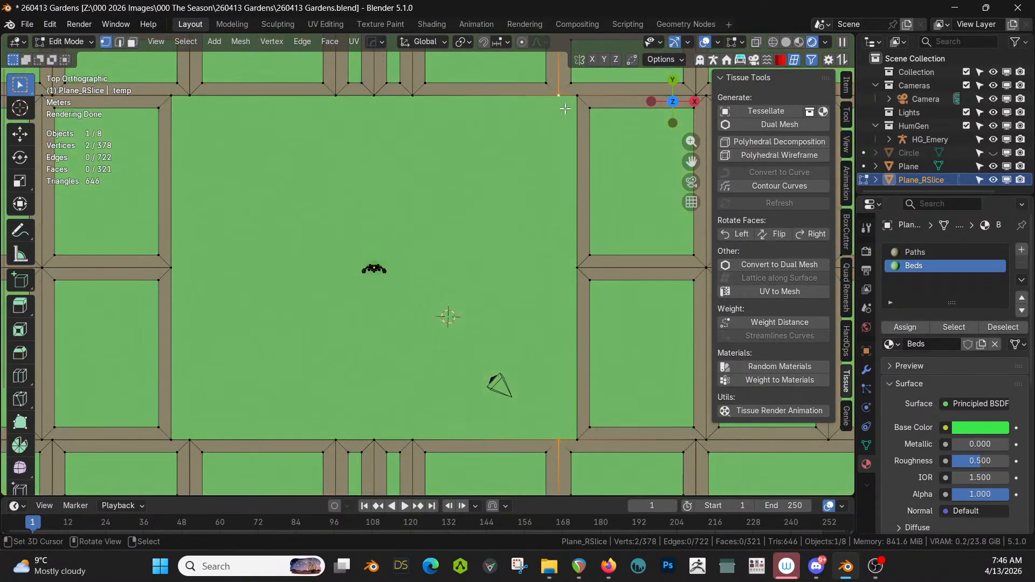
pyautogui.press('j')
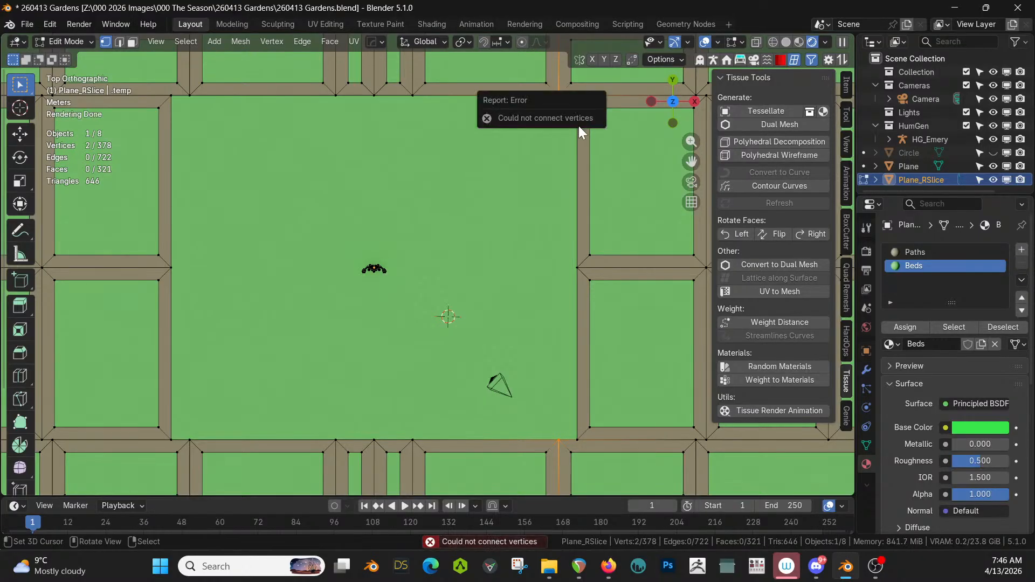
pyautogui.scroll(-4, 550, 264)
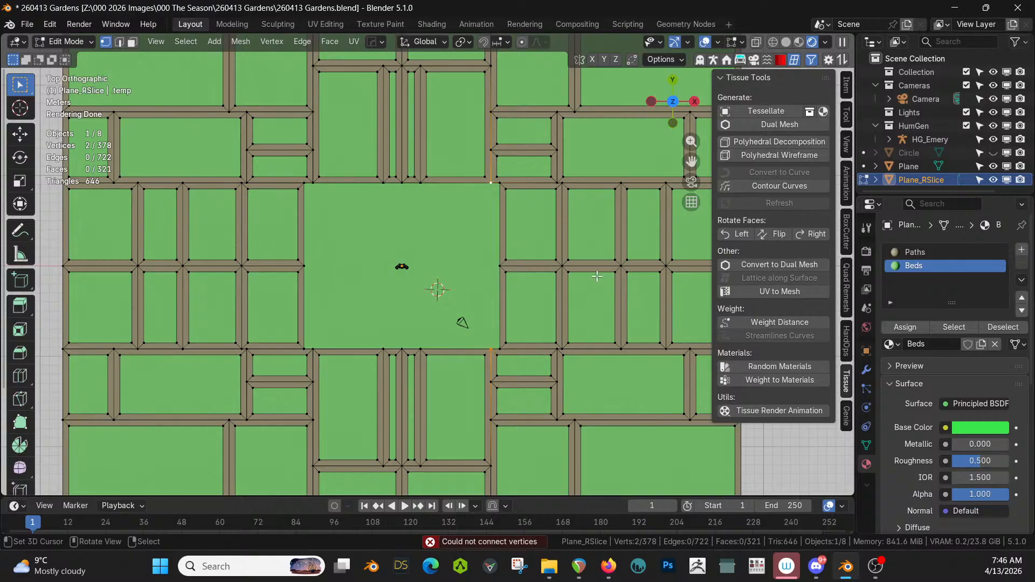
pyautogui.press('k')
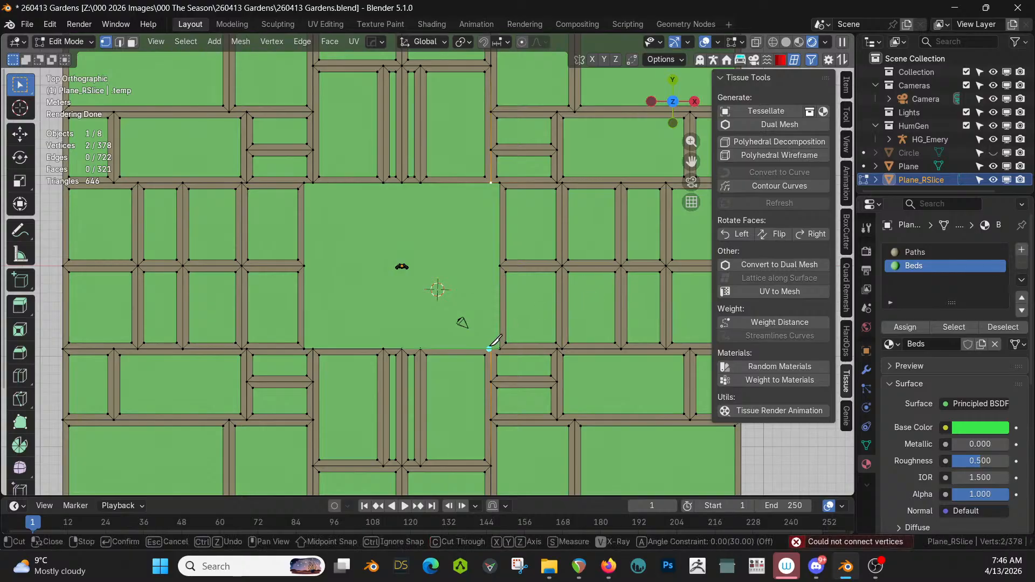
pyautogui.press('Escape')
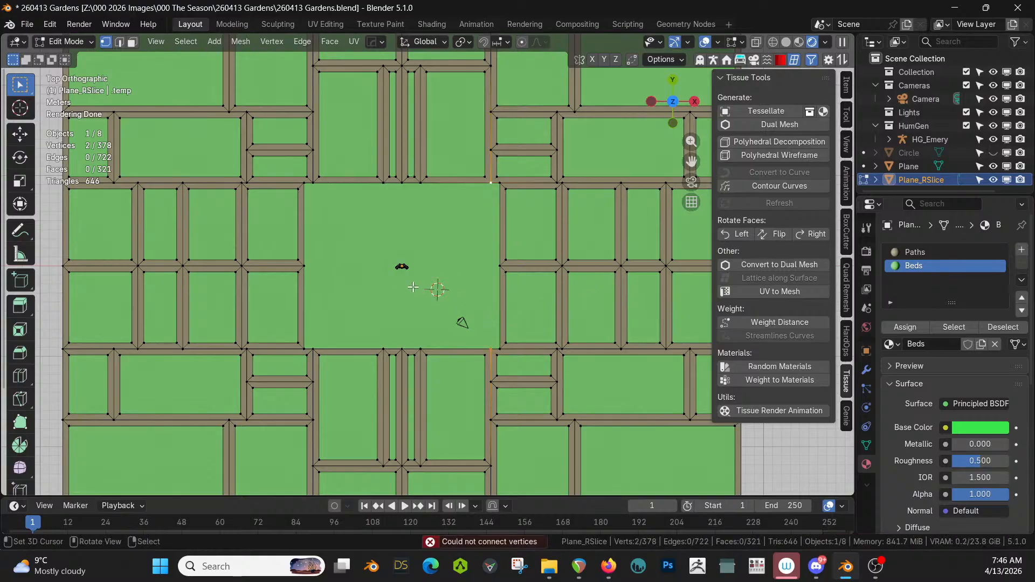
pyautogui.hotkey('alt', 'a')
pyautogui.press('Tab')
# - Select the large central face and examine its extent and boundary vertices
pyautogui.scroll(2, 385, 259)
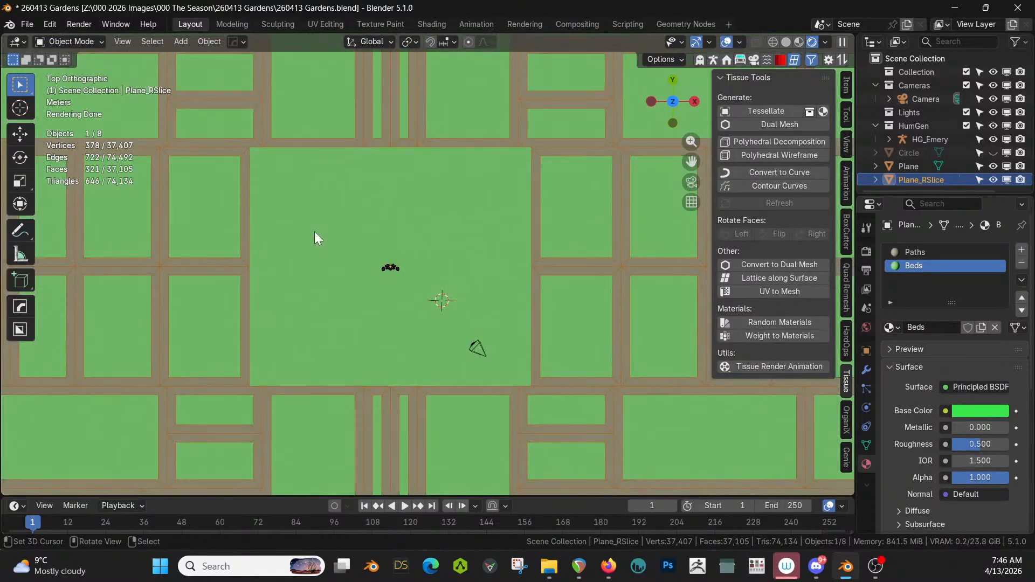
pyautogui.press('Tab')
pyautogui.click(333, 231)
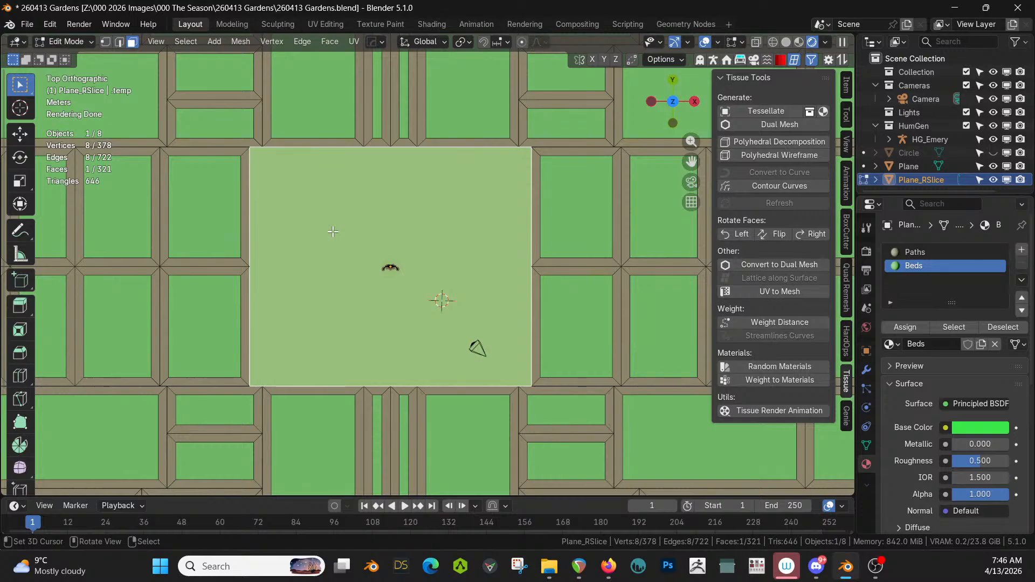
pyautogui.scroll(3, 333, 231)
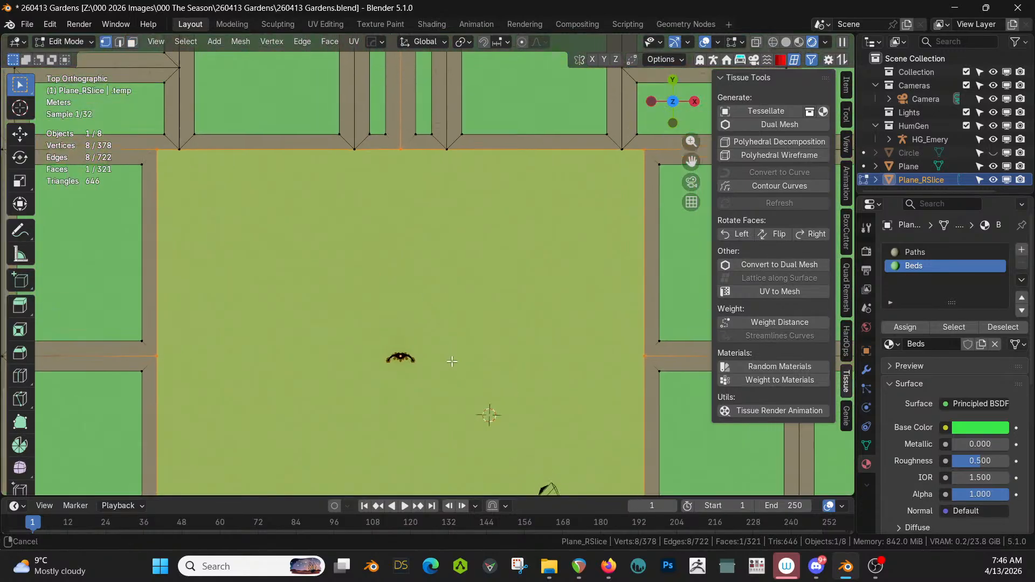
pyautogui.keyDown('shift'); pyautogui.moveTo(439, 370); pyautogui.dragTo(328, 330, button='middle'); pyautogui.keyUp('shift')
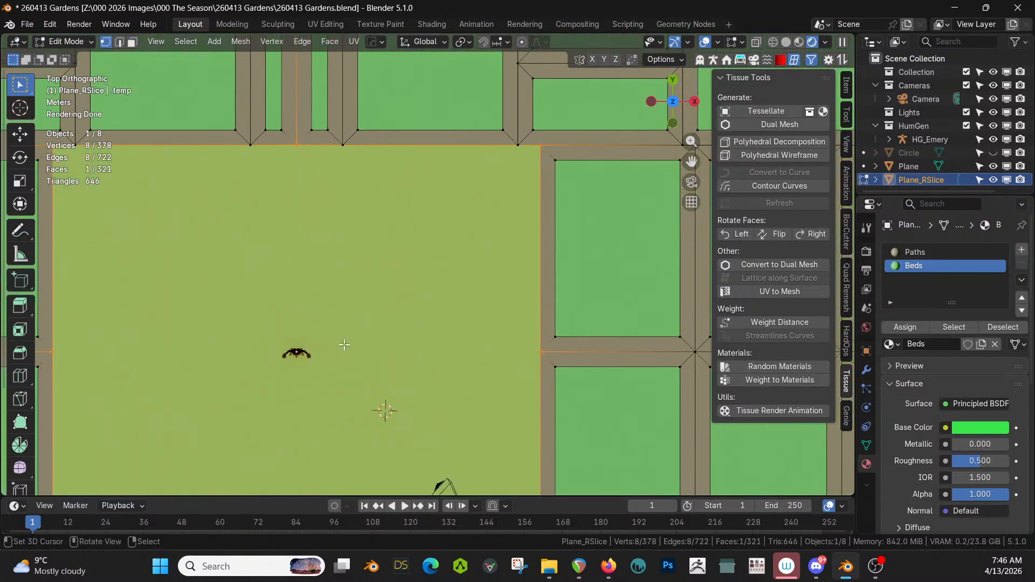
pyautogui.scroll(-3, 344, 345)
pyautogui.press('Tab')
# - Mirror the ground across its X and Y axes with bisect, and apply the mirror modifier
pyautogui.hotkey('alt', 'x')
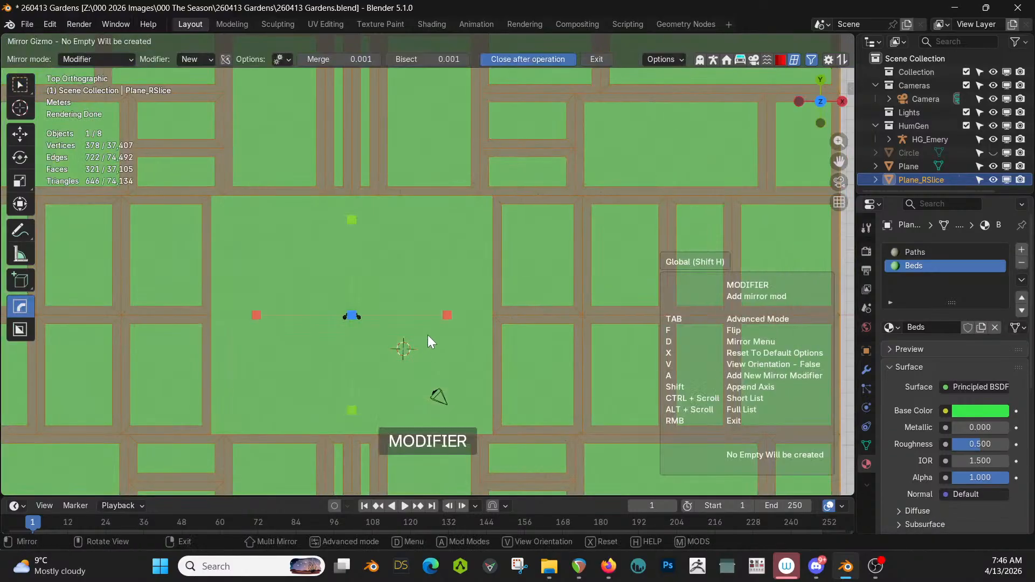
pyautogui.click(446, 313)
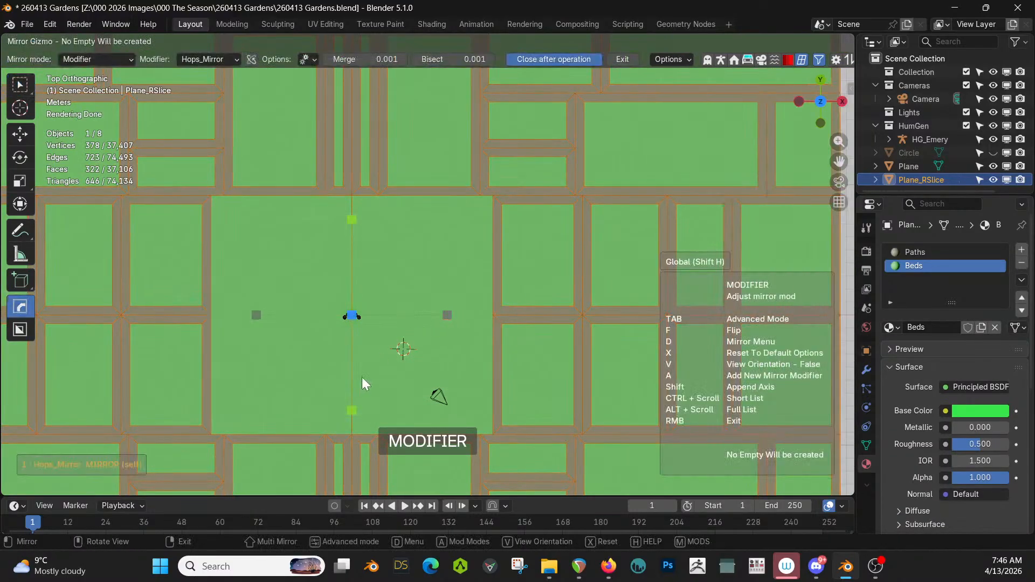
pyautogui.click(351, 411)
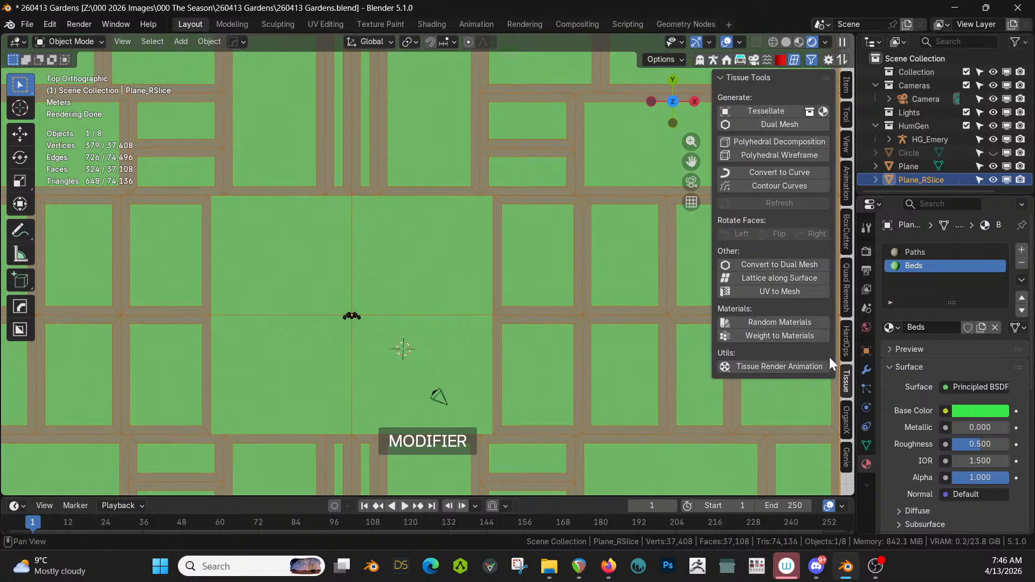
pyautogui.click(866, 369)
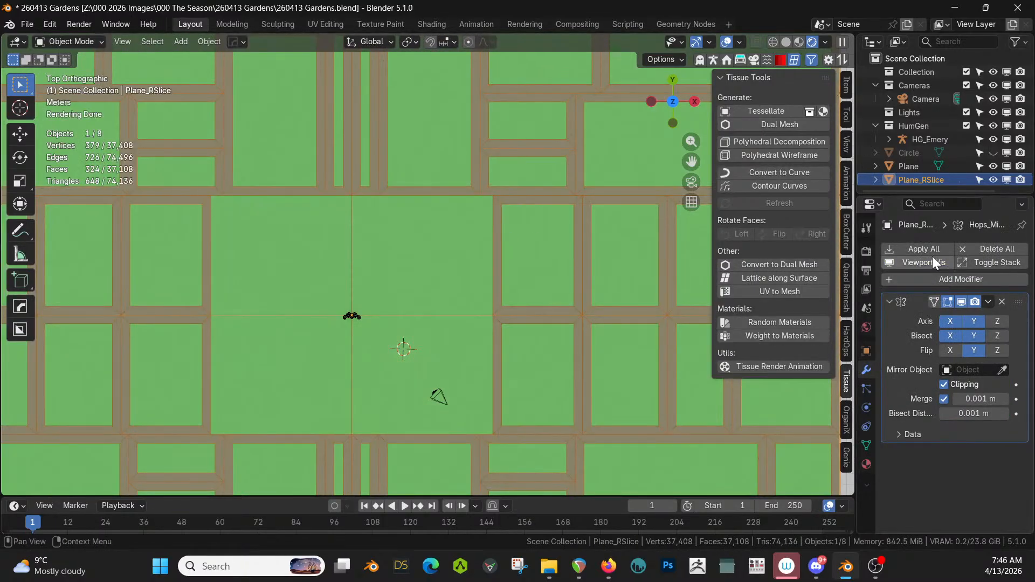
pyautogui.click(924, 249)
# - Knife-cut the upper-right quarter of the central bed vertically between the path corner above and the horizontal centre line
pyautogui.press('Tab')
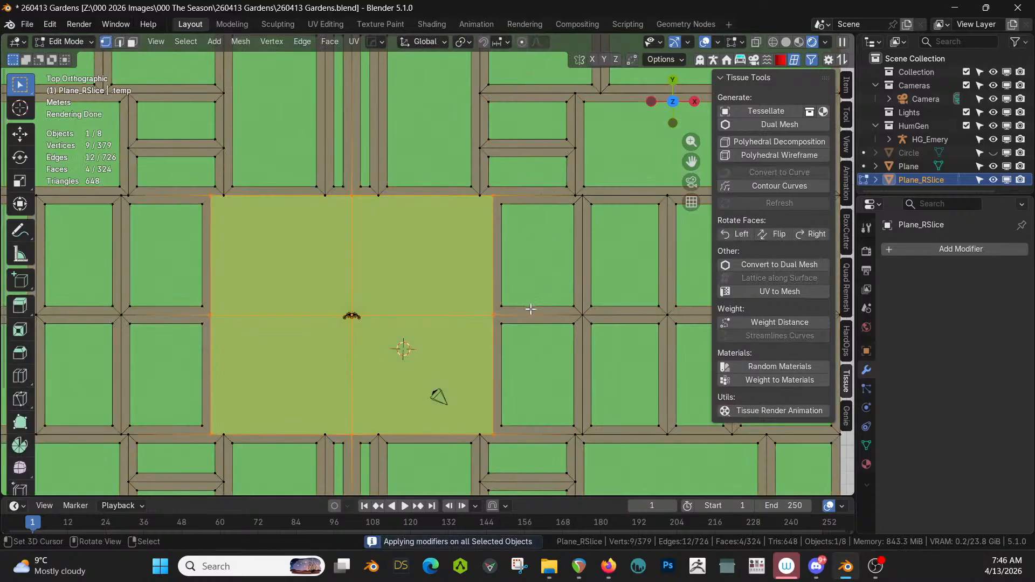
pyautogui.press('k')
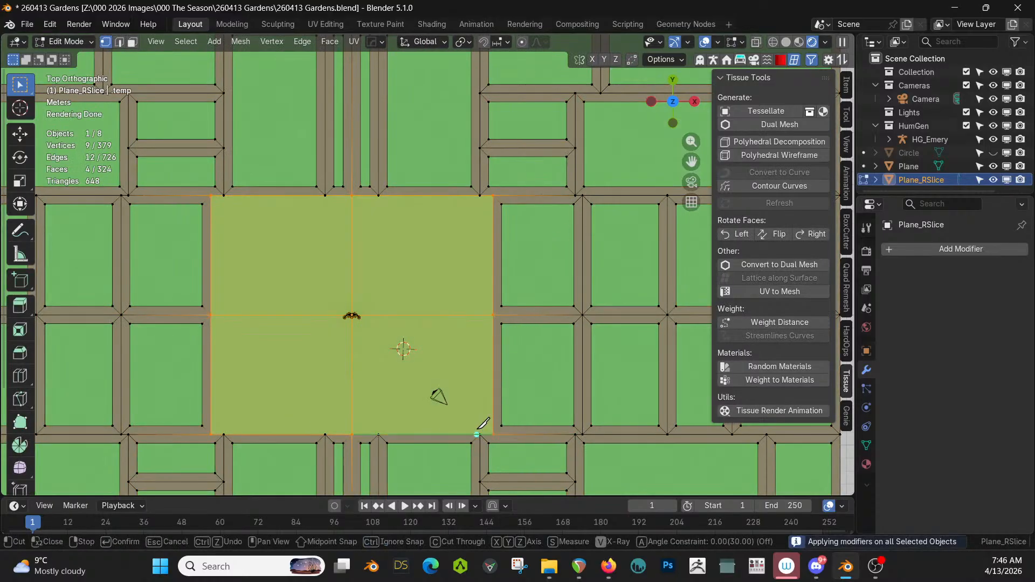
pyautogui.press('Escape')
pyautogui.click(422, 310)
pyautogui.press('k')
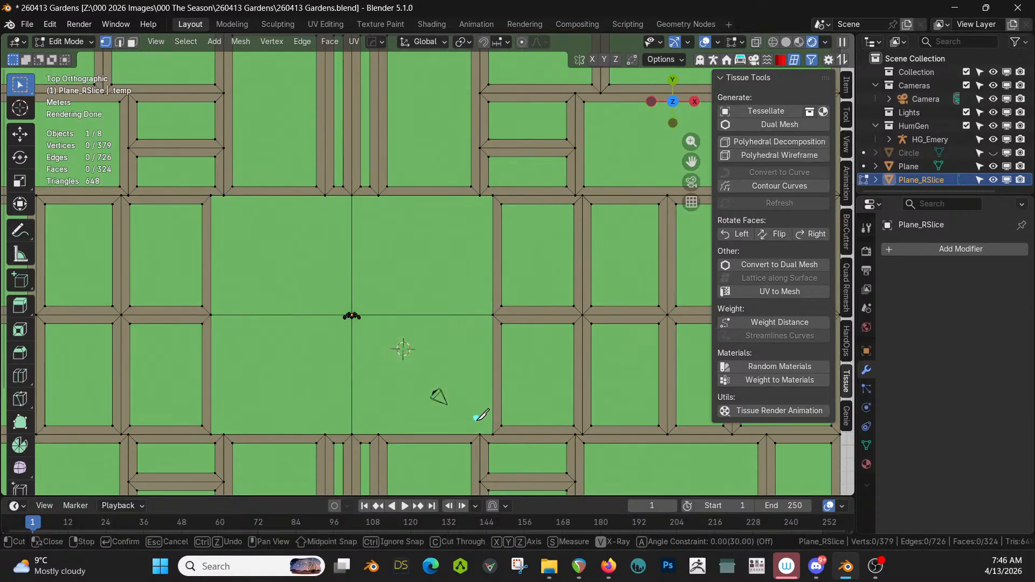
pyautogui.click(480, 435)
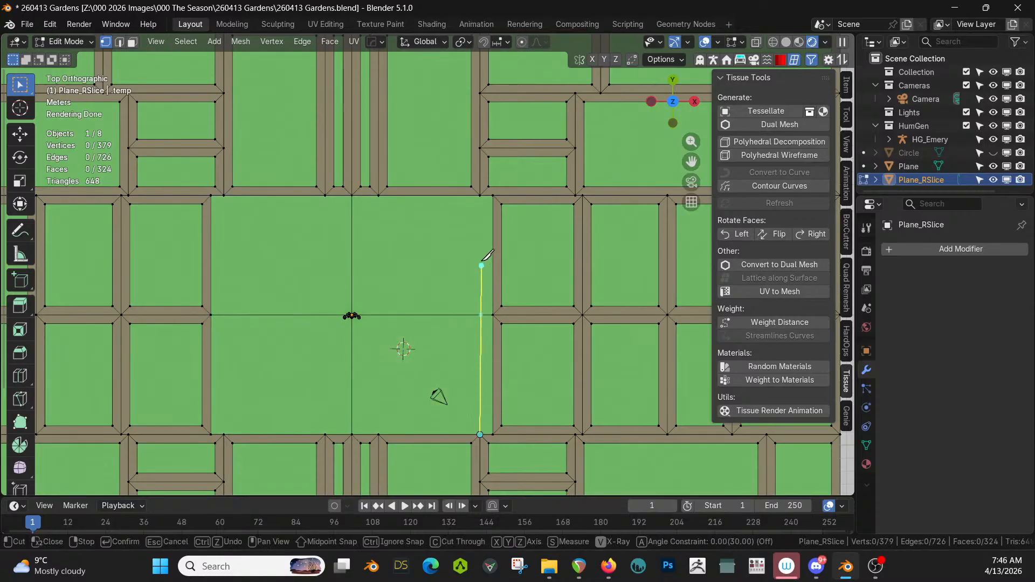
pyautogui.click(482, 192)
pyautogui.press('Return')
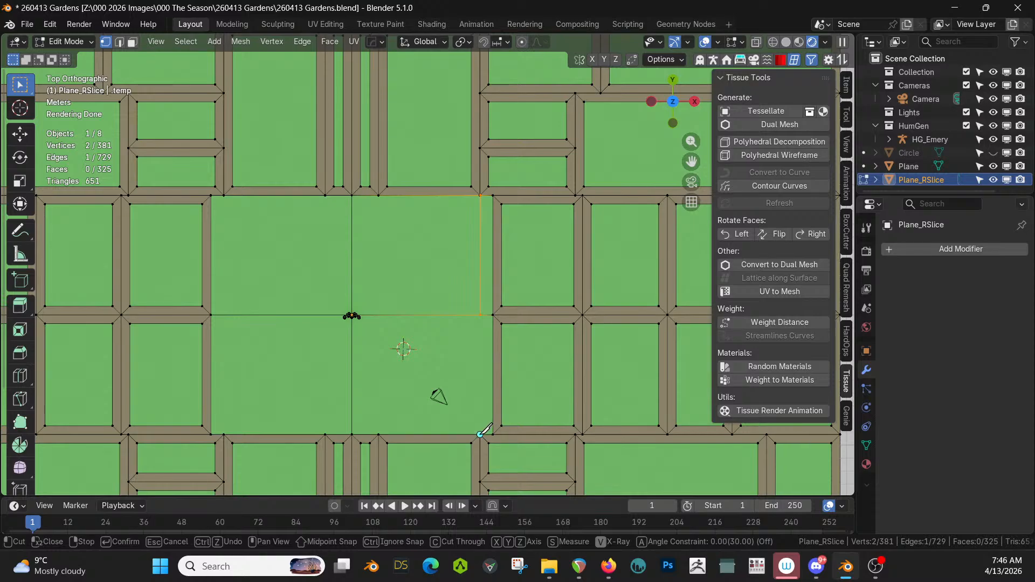
# - Knife-cut the lower-right quarter of the central bed from the horizontal centre line straight down to the facing path corner
pyautogui.rightClick(483, 319)
pyautogui.scroll(2, 489, 349)
pyautogui.keyDown('shift'); pyautogui.moveTo(489, 350); pyautogui.dragTo(479, 245, button='middle'); pyautogui.keyUp('shift')
pyautogui.press('k')
pyautogui.click(492, 232)
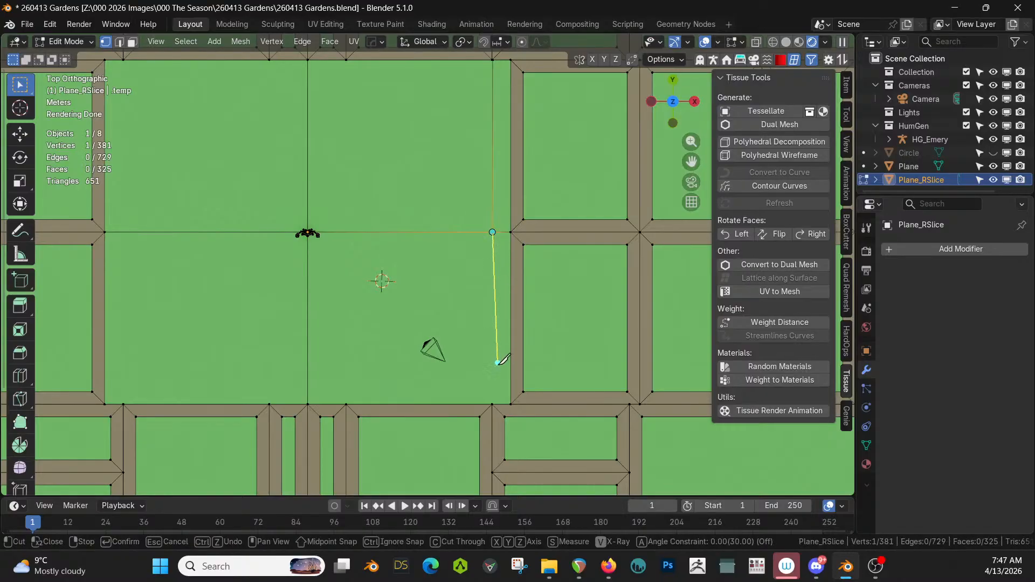
pyautogui.click(492, 403)
pyautogui.press('Return')
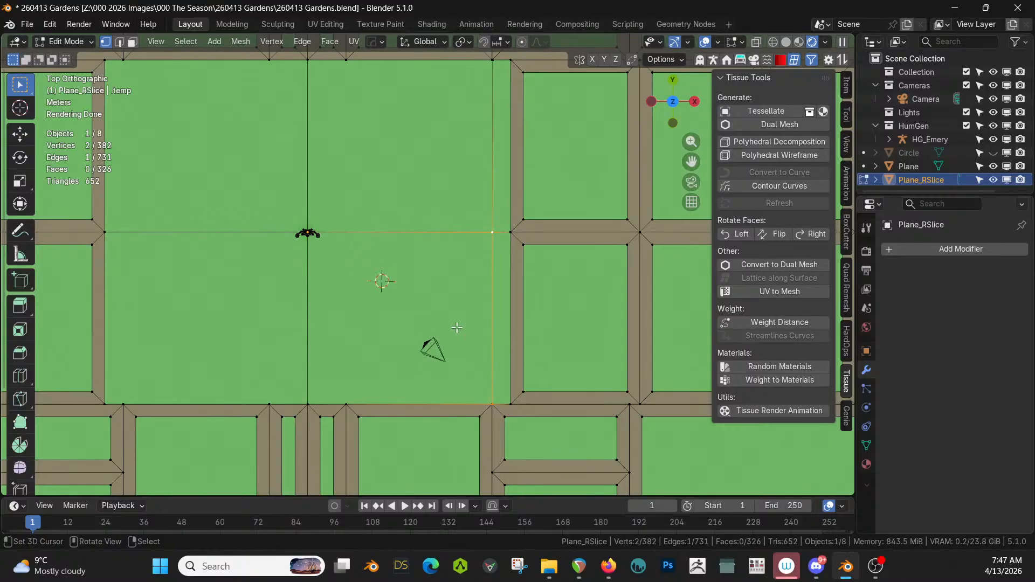
# - Knife-cut horizontally across the upper edge of the central bed, between the facing inner path corners on both sides
pyautogui.scroll(-1, 449, 327)
pyautogui.keyDown('shift'); pyautogui.moveTo(449, 327); pyautogui.dragTo(505, 339, button='middle'); pyautogui.keyUp('shift')
pyautogui.scroll(-1, 507, 340)
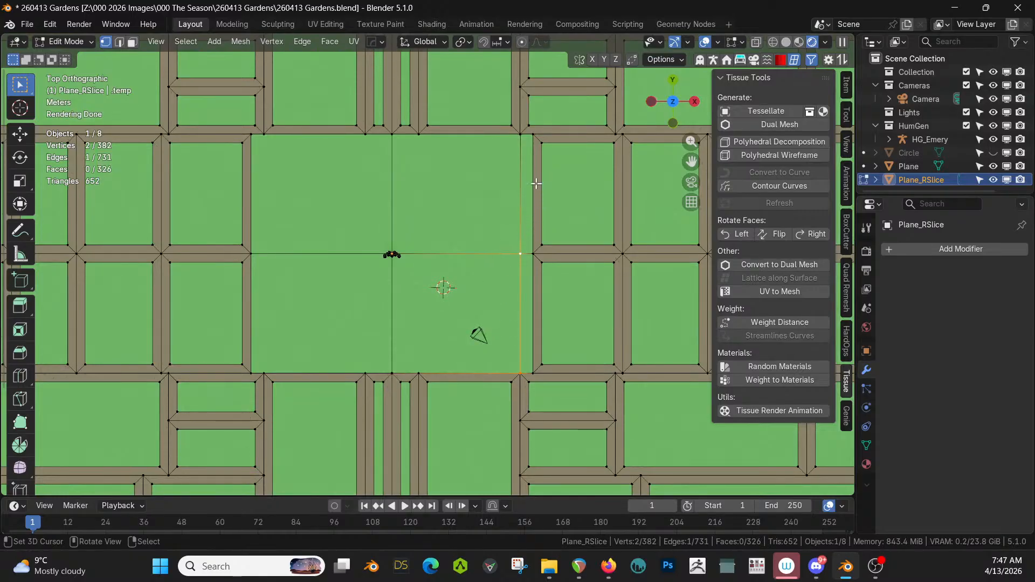
pyautogui.press('k')
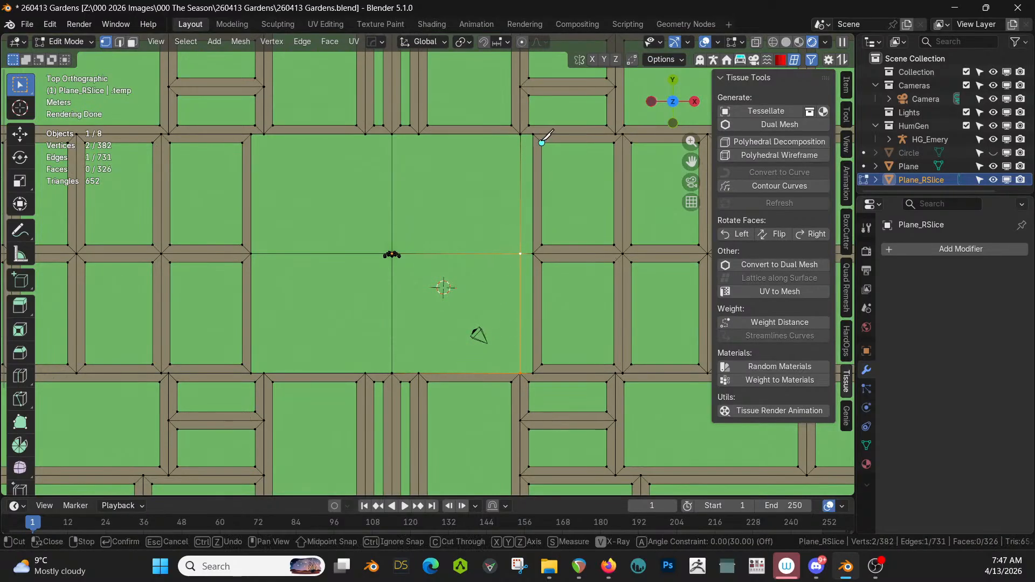
pyautogui.click(542, 142)
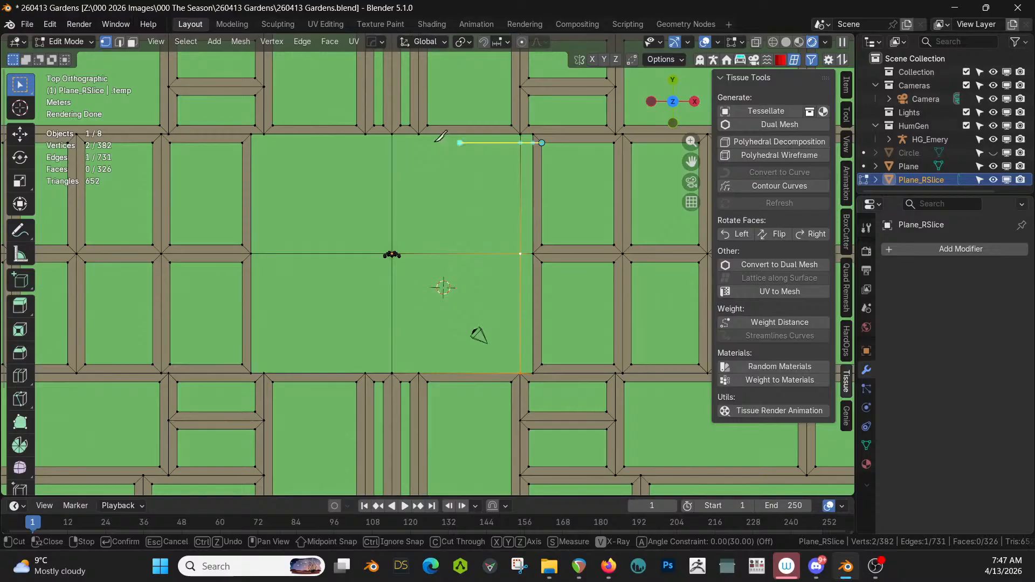
pyautogui.click(243, 142)
pyautogui.press('Return')
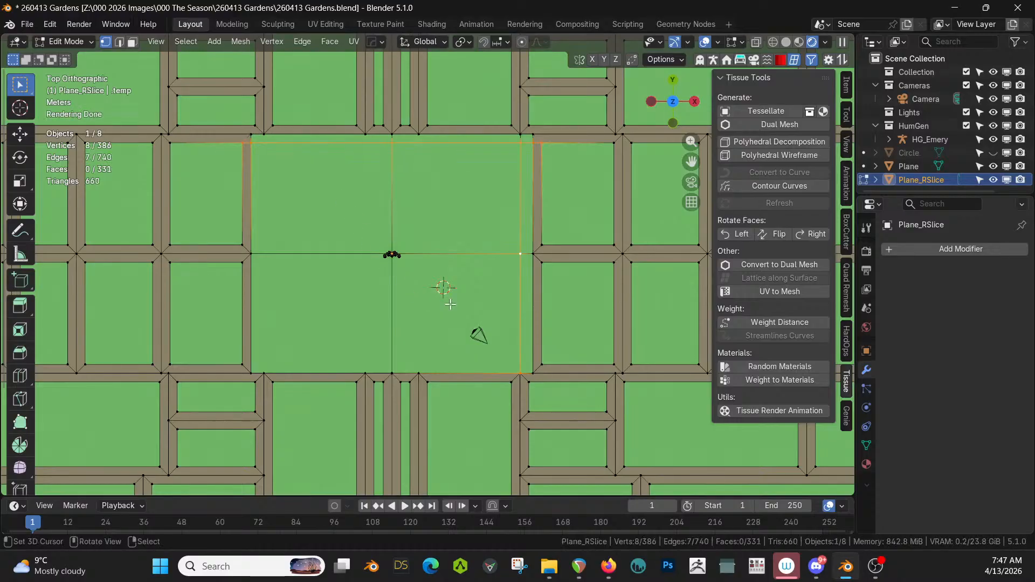
# - Mirror the newly cut ground across its X and Y axes with bisect, and apply the modifier
pyautogui.press('Tab')
pyautogui.hotkey('alt', 'x')
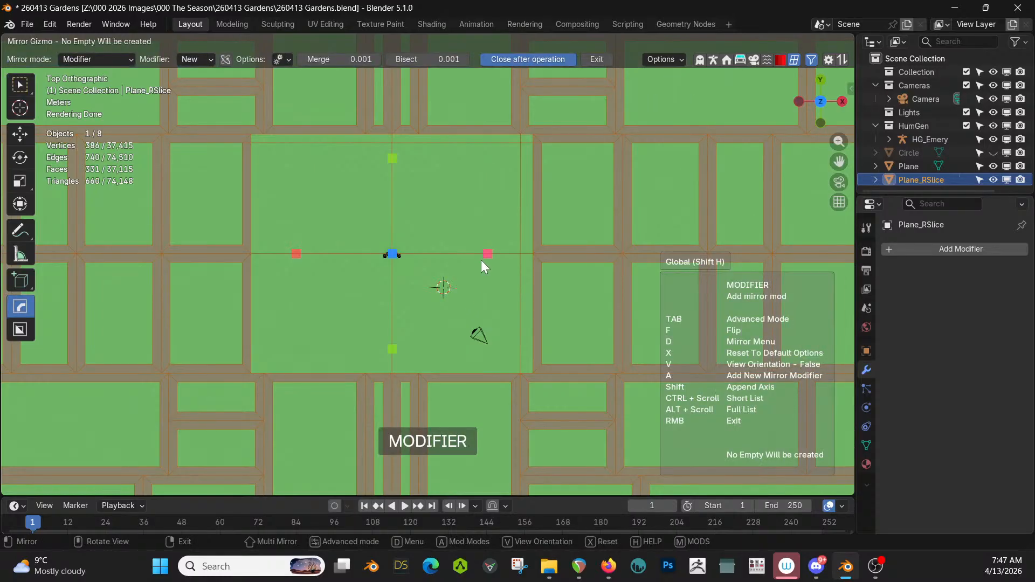
pyautogui.click(486, 252)
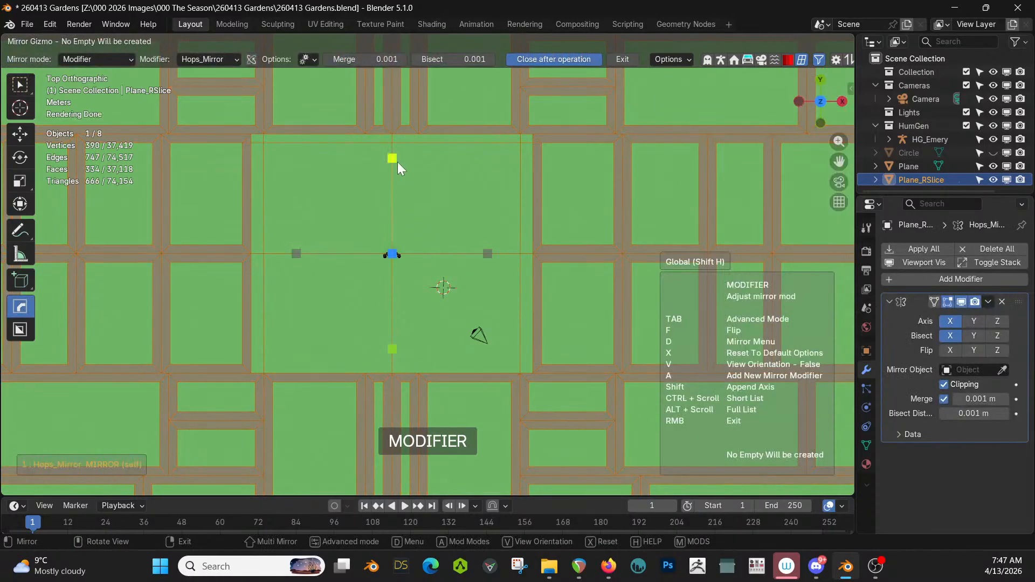
pyautogui.click(393, 158)
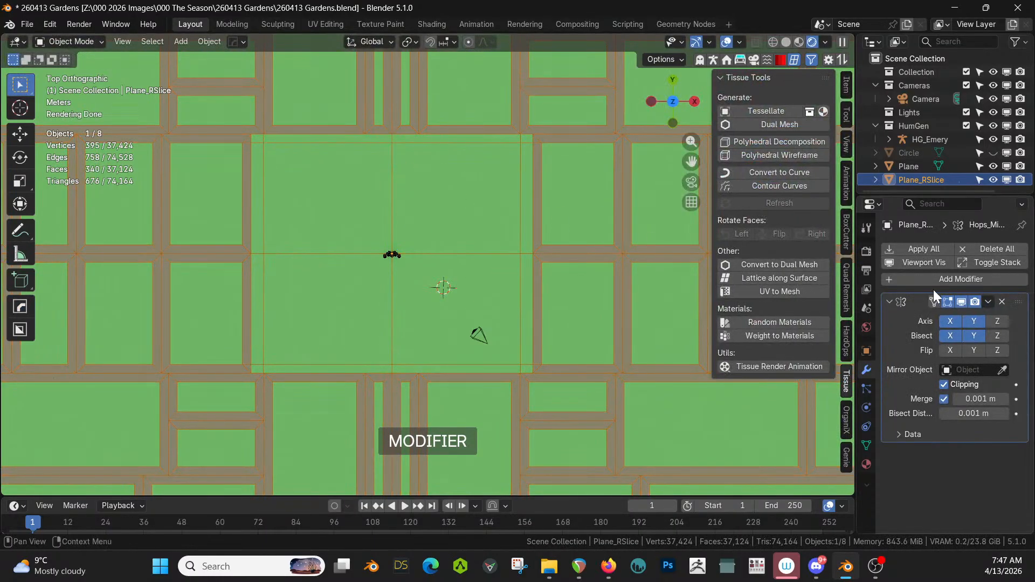
pyautogui.click(921, 250)
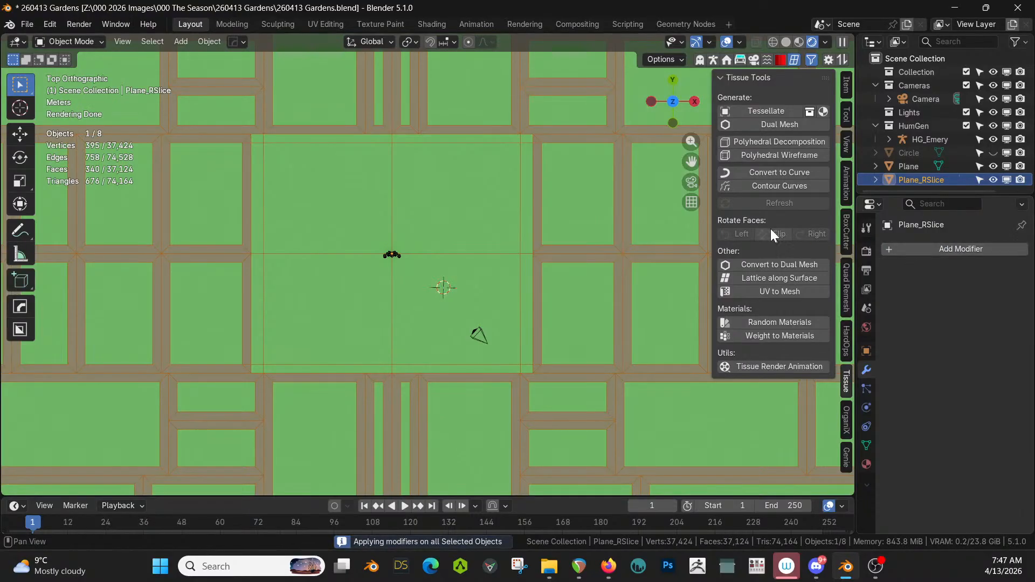
# - Assign the Paths material to the ring of narrow border faces around all four sides of the central bed
pyautogui.press('Tab')
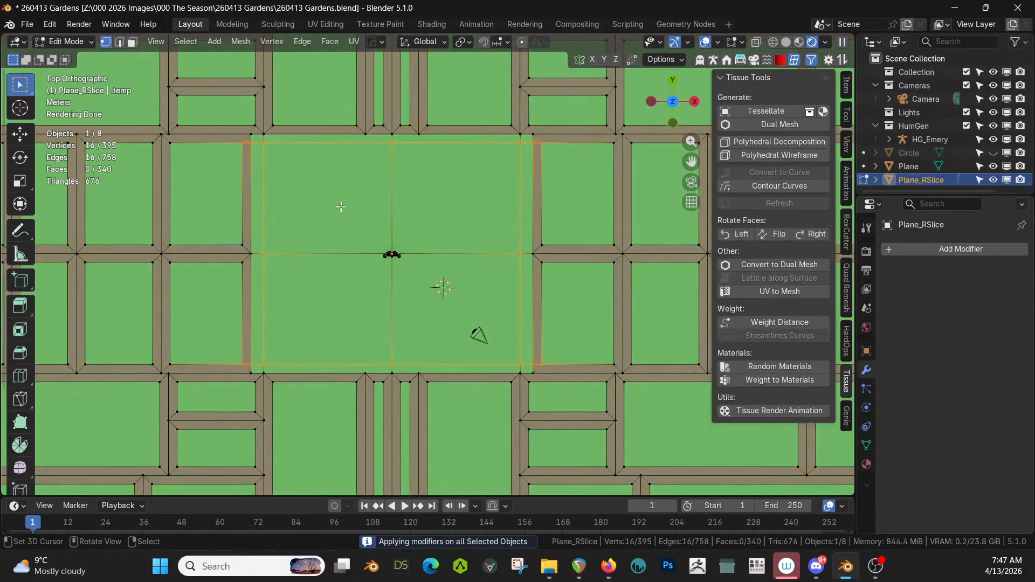
pyautogui.press('3')
pyautogui.click(258, 226)
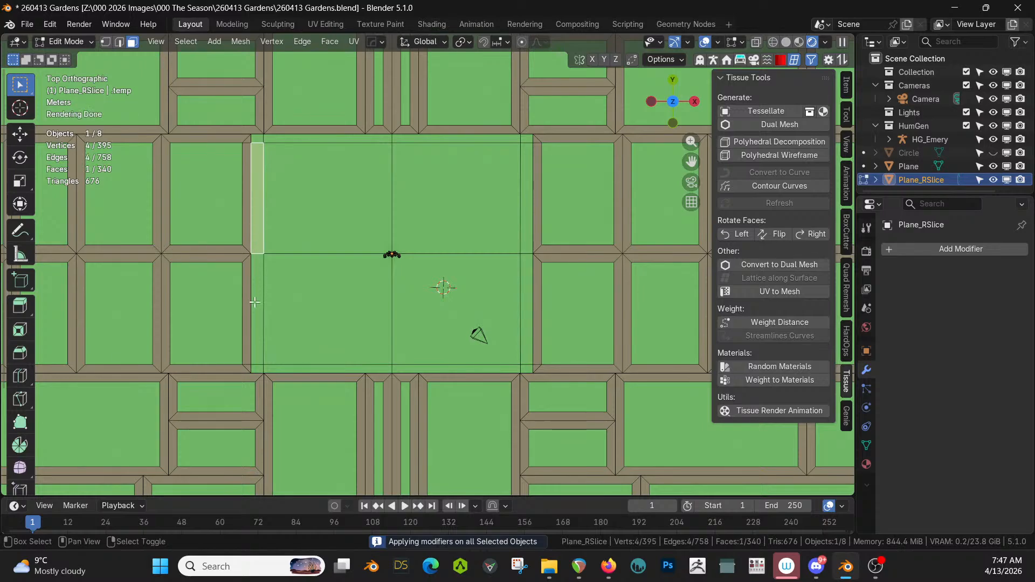
pyautogui.keyDown('shift'); pyautogui.click(261, 341); pyautogui.keyUp('shift')
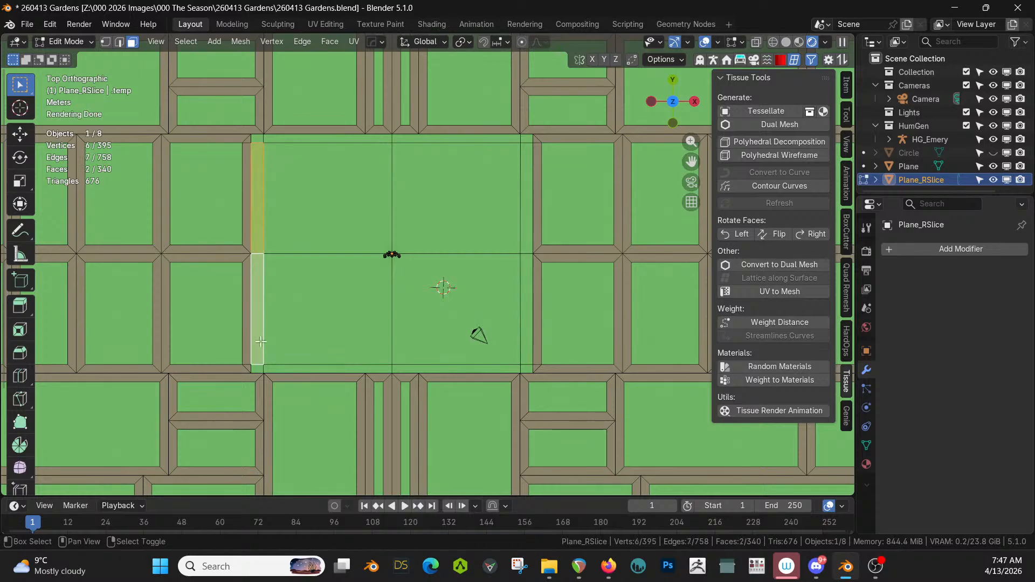
pyautogui.keyDown('shift'); pyautogui.click(257, 139); pyautogui.keyUp('shift')
pyautogui.keyDown('ctrl'); pyautogui.click(530, 138); pyautogui.keyUp('ctrl')
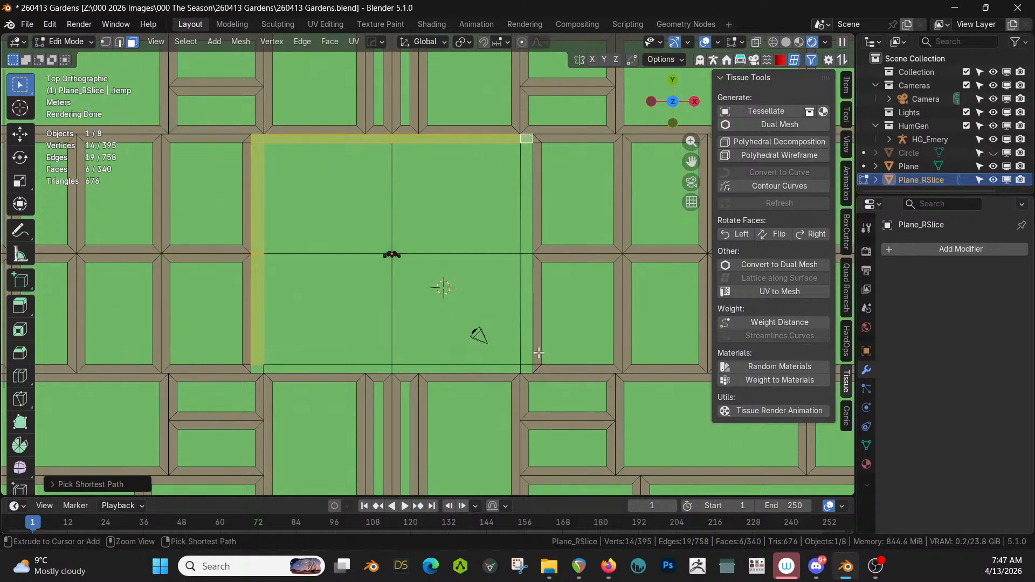
pyautogui.keyDown('ctrl'); pyautogui.click(528, 367); pyautogui.keyUp('ctrl')
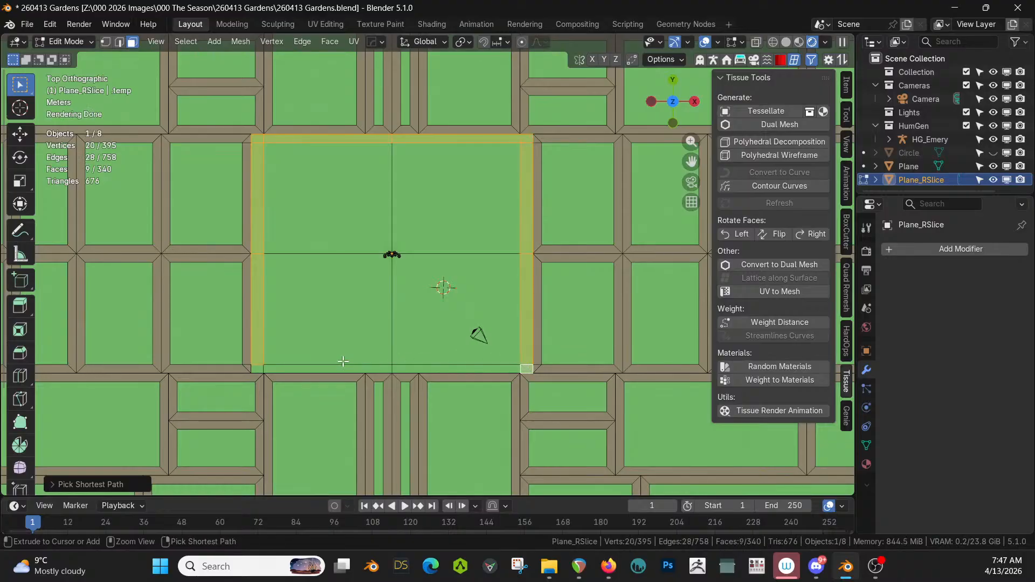
pyautogui.keyDown('ctrl'); pyautogui.click(259, 367); pyautogui.keyUp('ctrl')
pyautogui.click(865, 463)
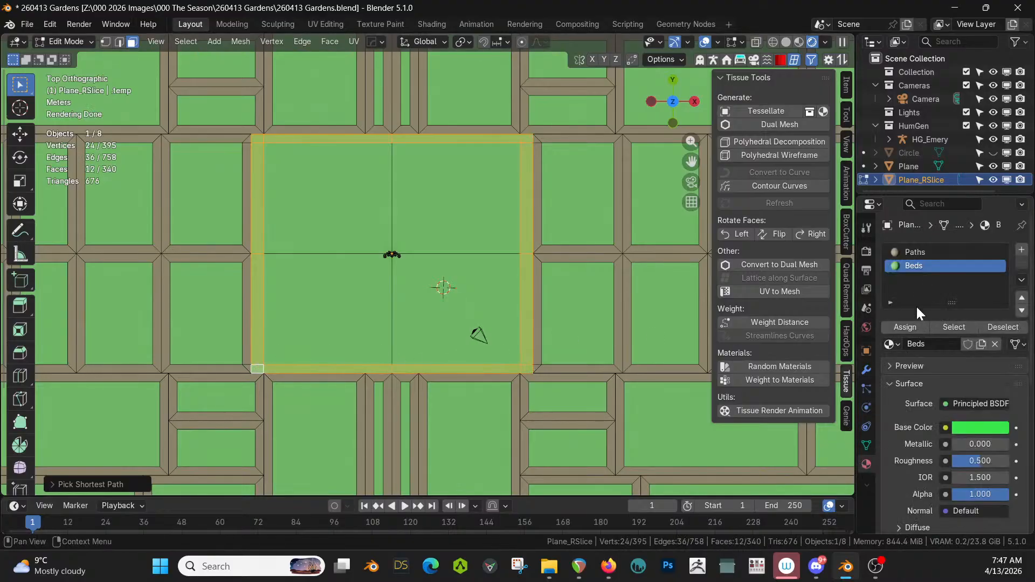
pyautogui.click(914, 252)
pyautogui.click(917, 324)
pyautogui.press('Tab')
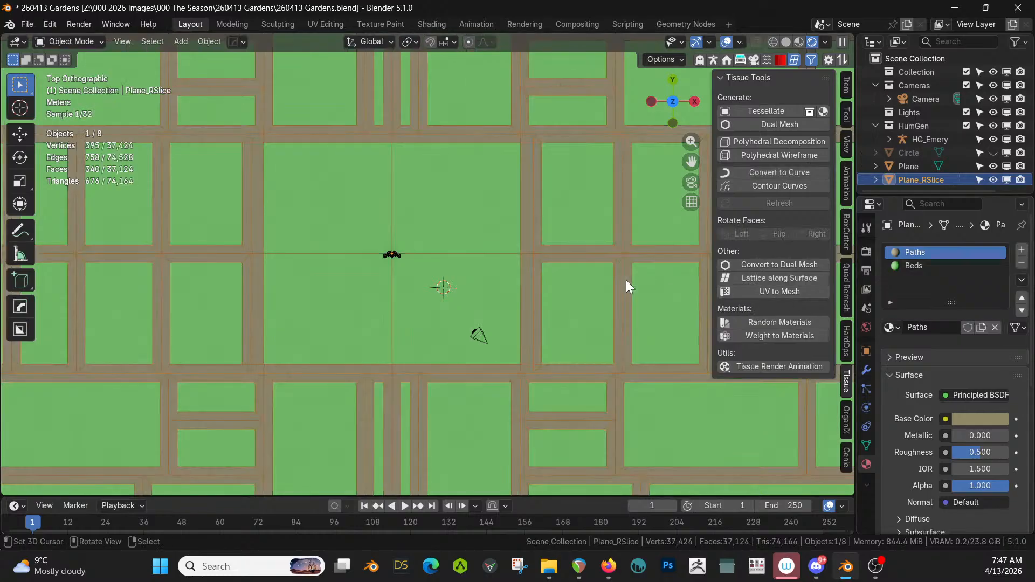
# - Examine the whole garden layout and its central bed from several perspective angles
pyautogui.scroll(-3, 626, 280)
pyautogui.moveTo(625, 280); pyautogui.dragTo(501, 273, button='middle')
pyautogui.scroll(-6, 522, 250)
pyautogui.scroll(4, 548, 272)
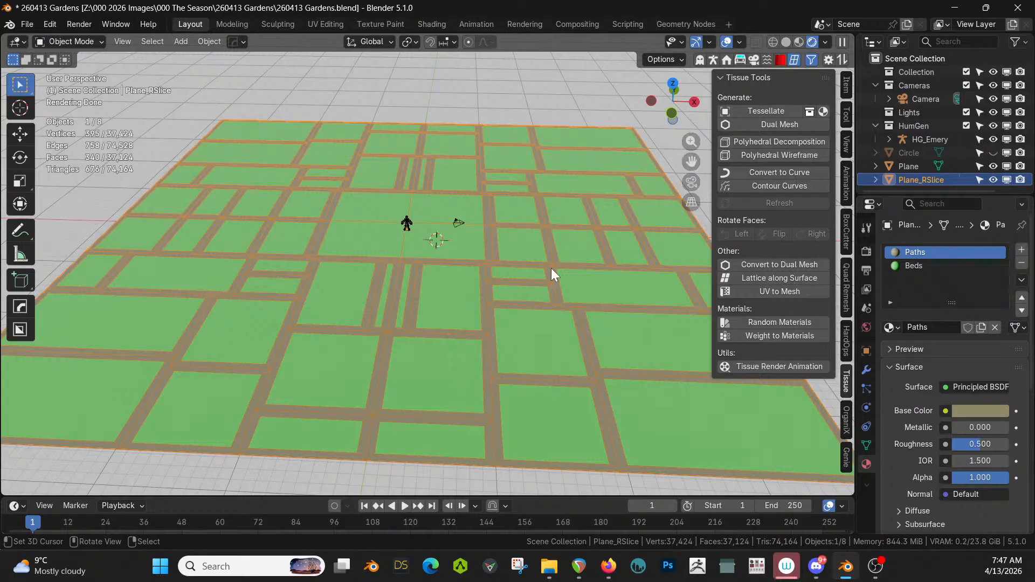
pyautogui.scroll(5, 547, 272)
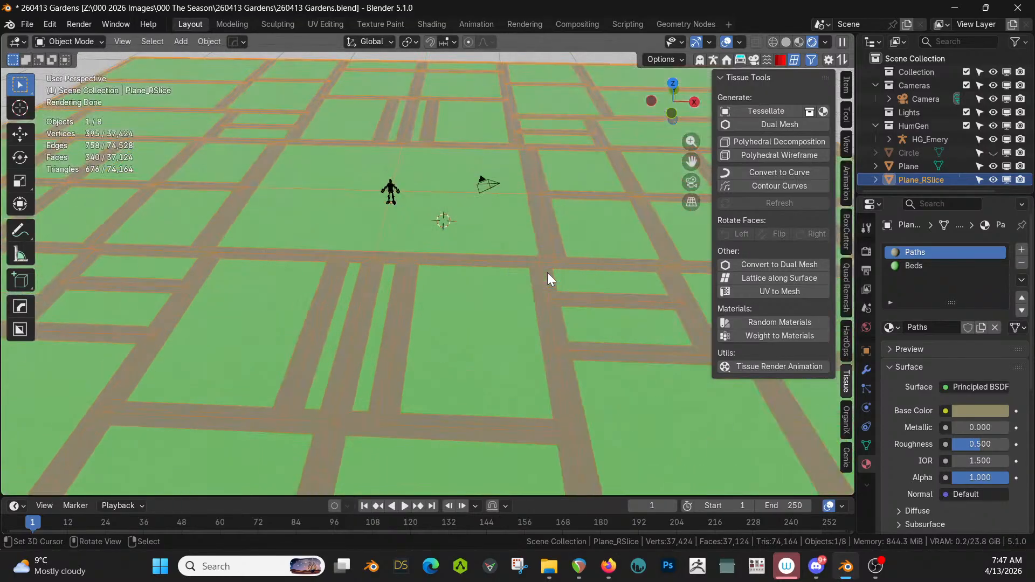
pyautogui.moveTo(548, 273); pyautogui.dragTo(451, 280, button='middle')
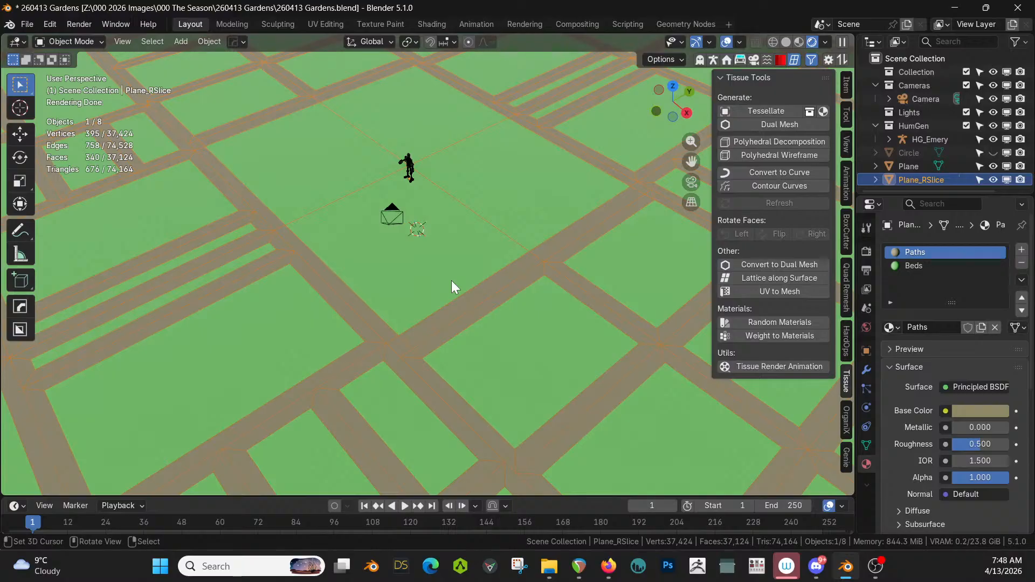
pyautogui.moveTo(451, 282); pyautogui.dragTo(419, 287, button='middle')
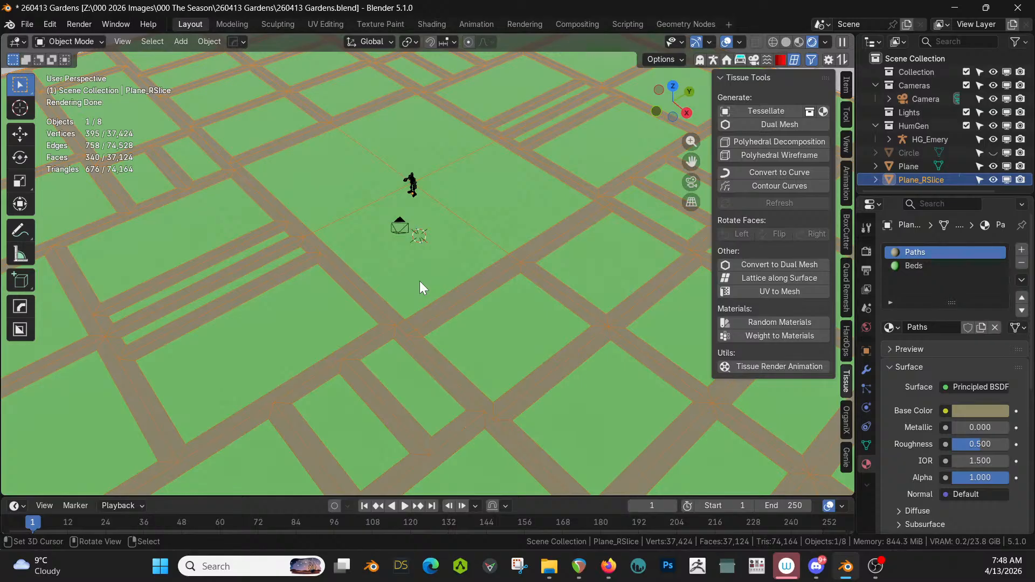
pyautogui.scroll(-4, 422, 291)
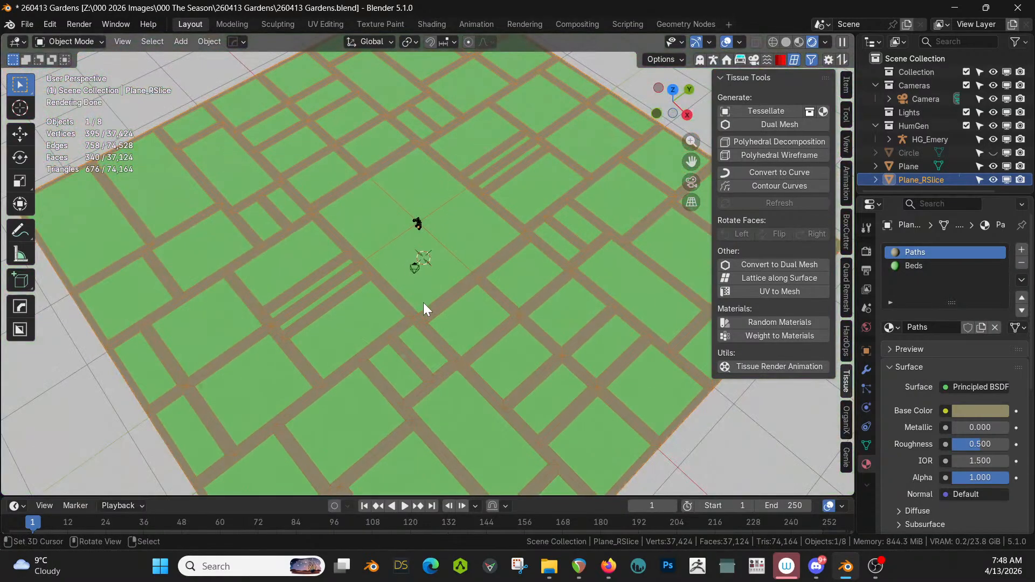
pyautogui.press('`')
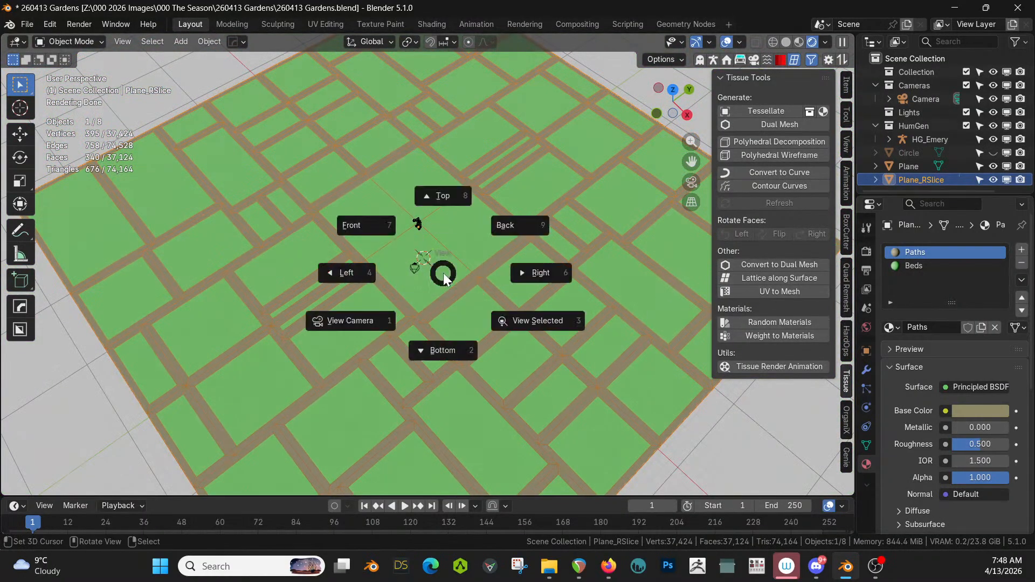
pyautogui.press('Escape')
# - Select all faces with the Beds material except the four thin strips in front of and behind the central bed
pyautogui.press('Tab')
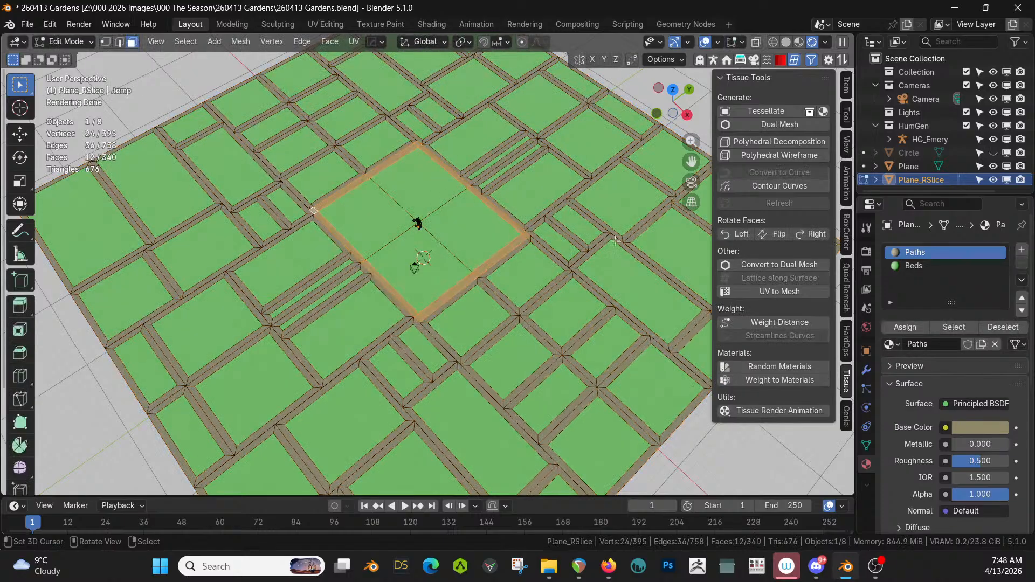
pyautogui.click(85, 411)
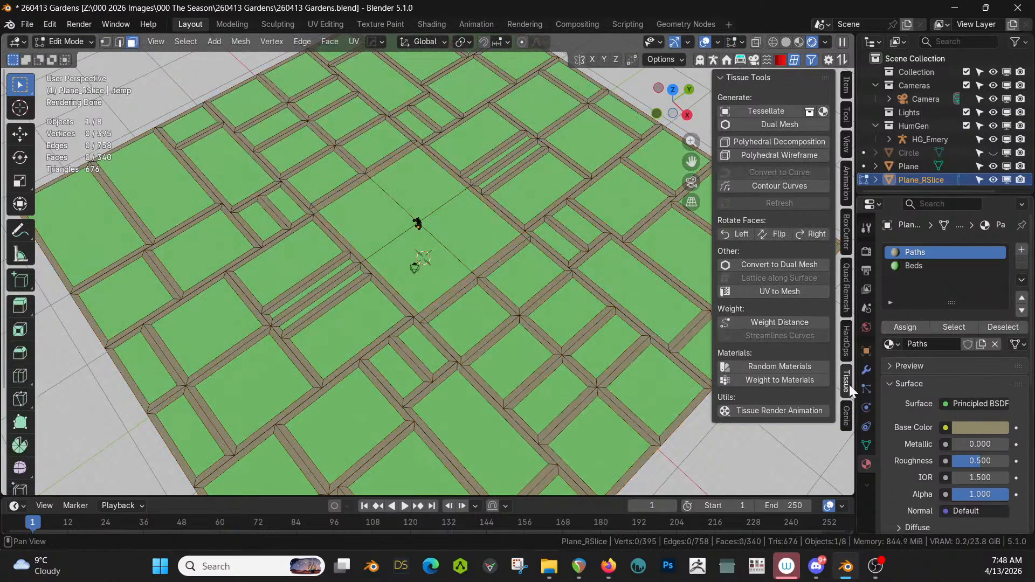
pyautogui.click(916, 267)
pyautogui.click(956, 327)
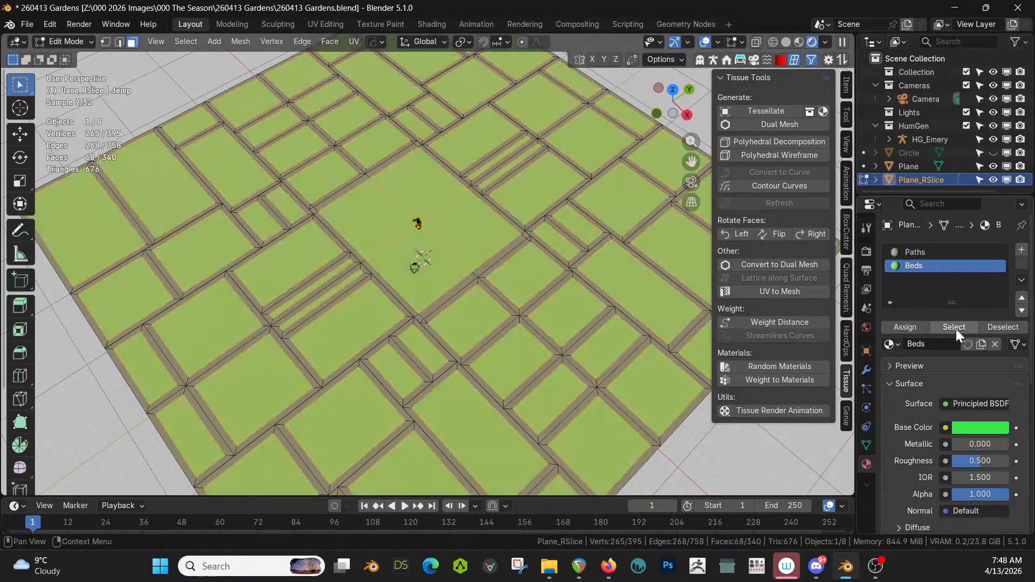
pyautogui.scroll(2, 585, 324)
pyautogui.keyDown('shift'); pyautogui.moveTo(585, 324); pyautogui.dragTo(532, 292, button='middle'); pyautogui.keyUp('shift')
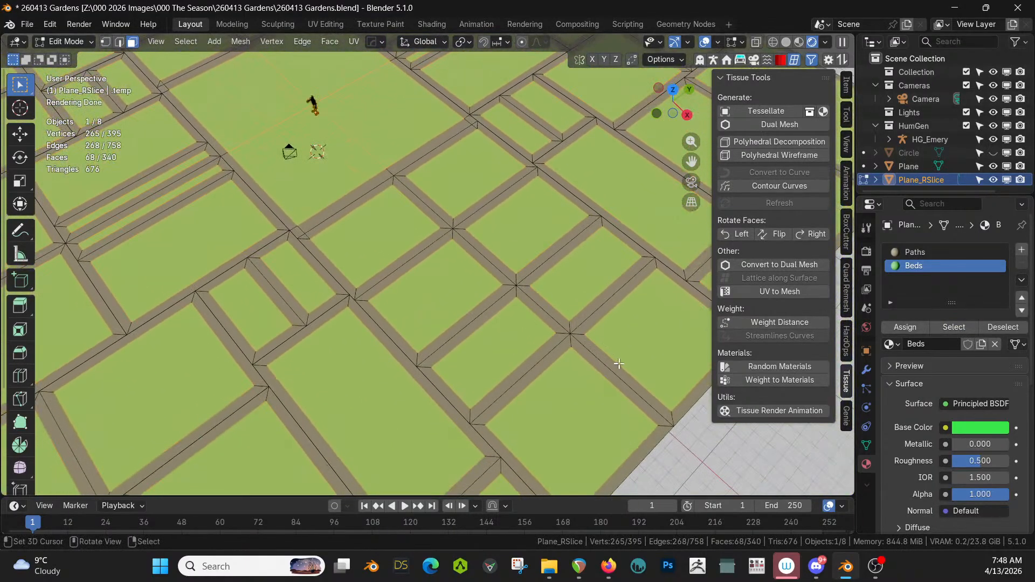
pyautogui.scroll(-2, 584, 340)
pyautogui.keyDown('shift'); pyautogui.moveTo(285, 229); pyautogui.dragTo(375, 256, button='middle'); pyautogui.keyUp('shift')
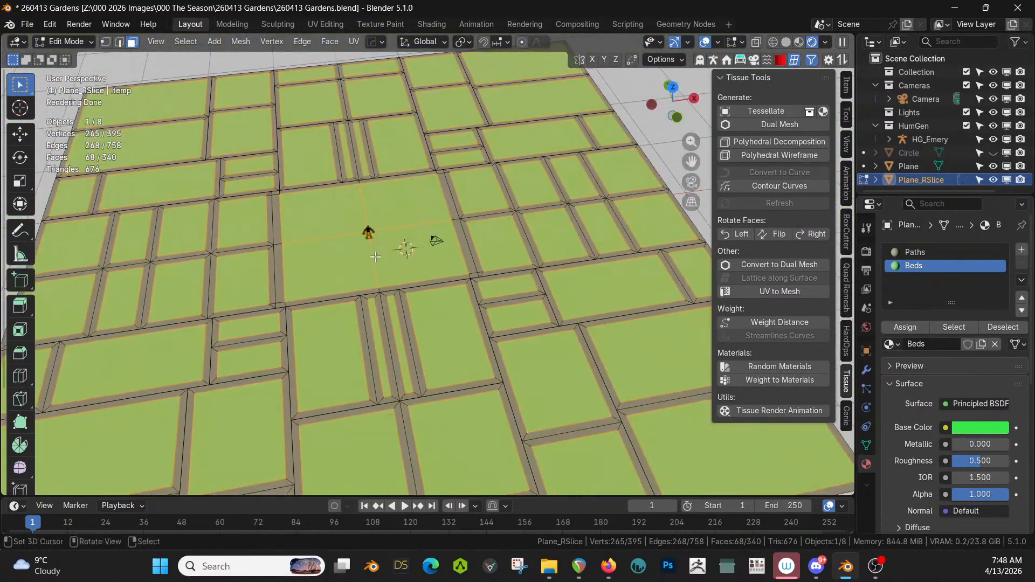
pyautogui.keyDown('shift'); pyautogui.click(374, 330); pyautogui.keyUp('shift')
pyautogui.keyDown('shift'); pyautogui.click(398, 323); pyautogui.keyUp('shift')
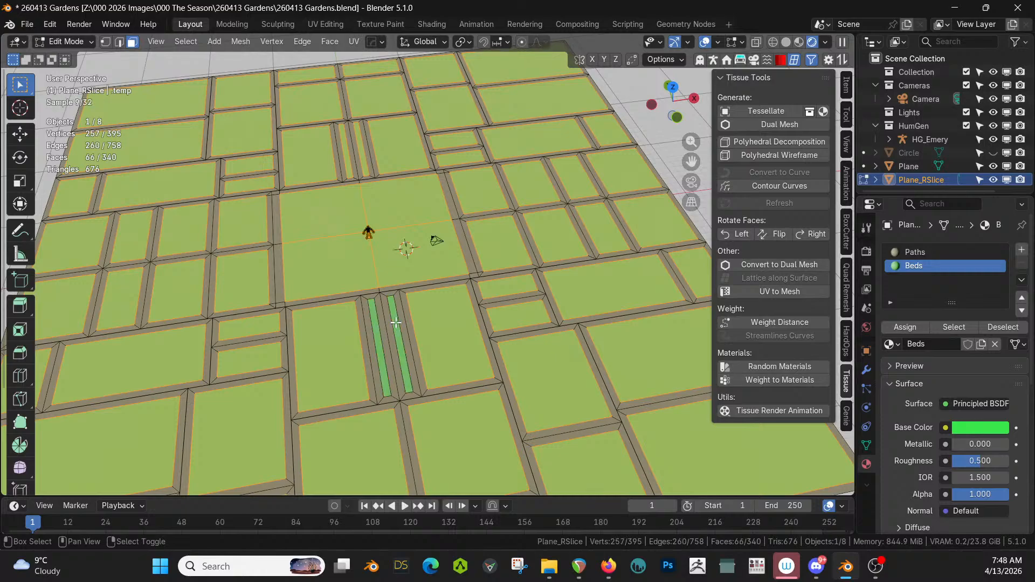
pyautogui.keyDown('shift'); pyautogui.click(355, 164); pyautogui.keyUp('shift')
pyautogui.keyDown('shift'); pyautogui.click(348, 160); pyautogui.keyUp('shift')
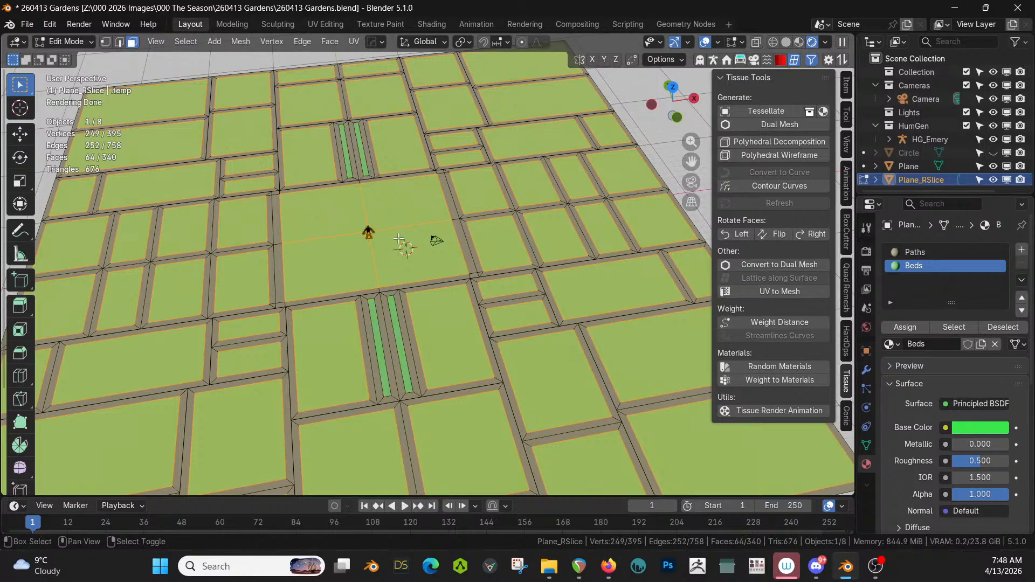
# - Inset the selected bed faces individually with a thickness of 0.5 m and Select Outer enabled
pyautogui.moveTo(398, 240)
pyautogui.mouseDown(button='middle')
pyautogui.moveTo(396, 277)
pyautogui.moveTo(411, 273)
pyautogui.moveTo(404, 259)
pyautogui.mouseUp(button='middle')
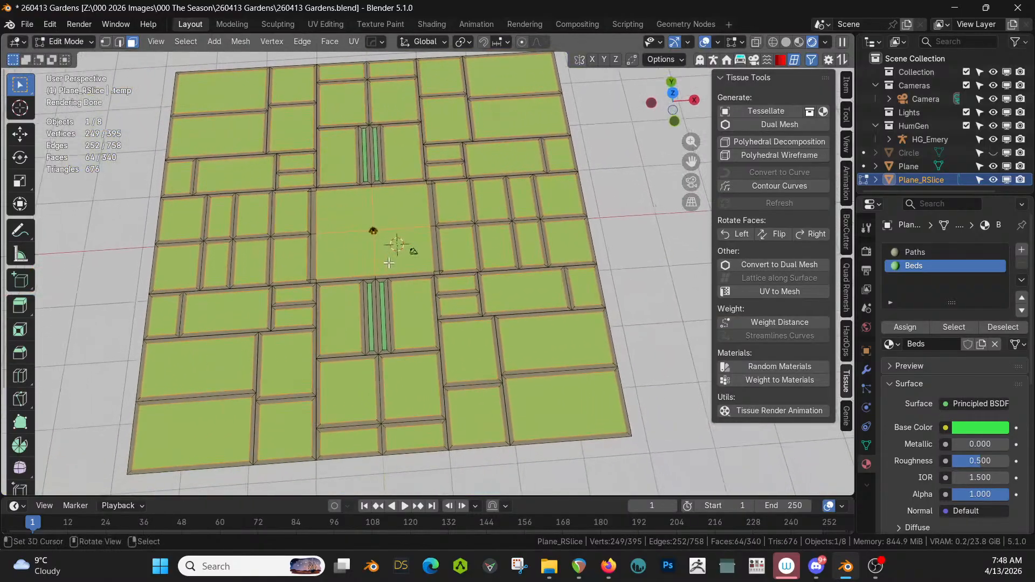
pyautogui.scroll(4, 406, 256)
pyautogui.scroll(2, 406, 293)
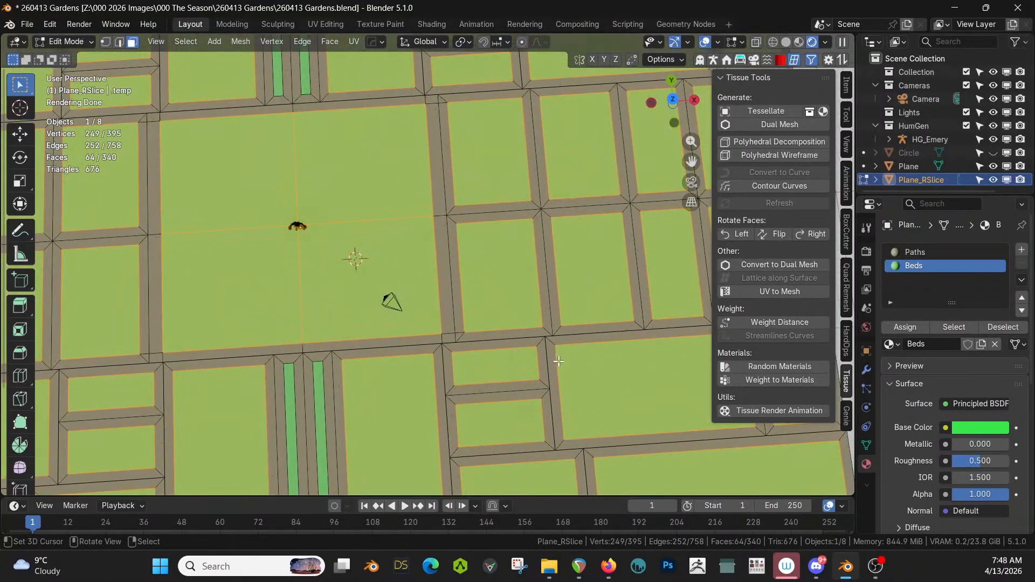
pyautogui.press('i')
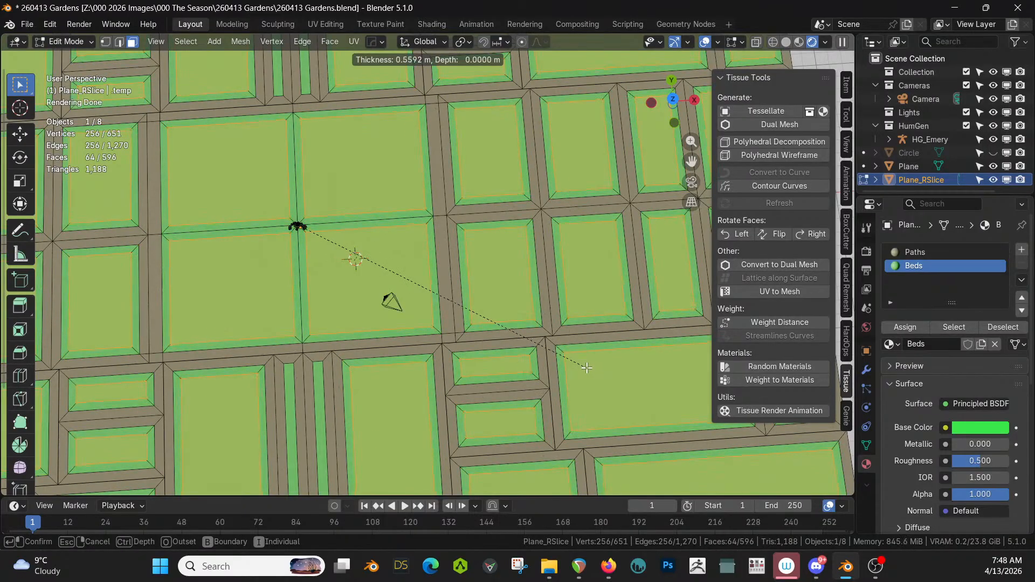
pyautogui.click(587, 368)
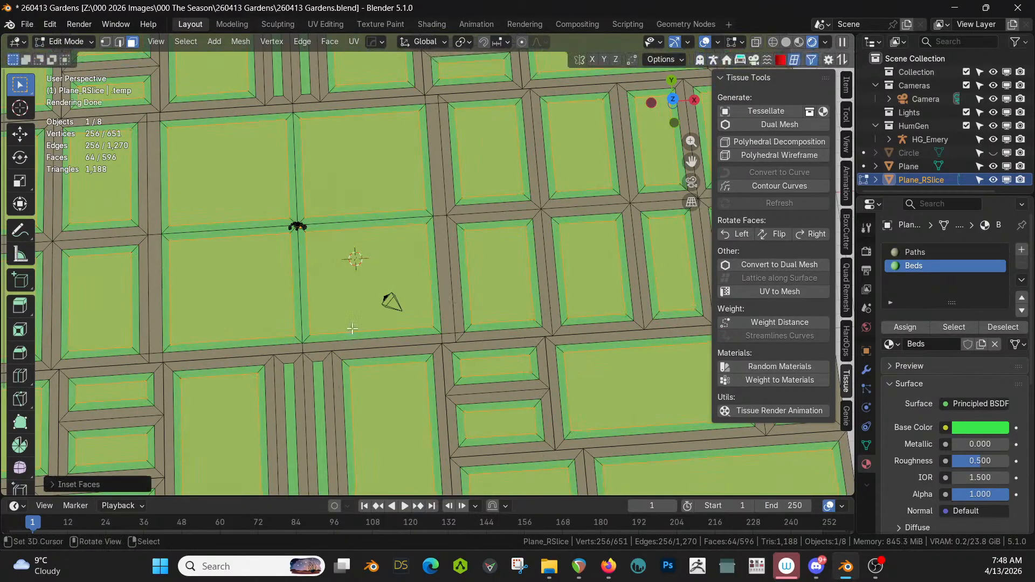
pyautogui.click(54, 484)
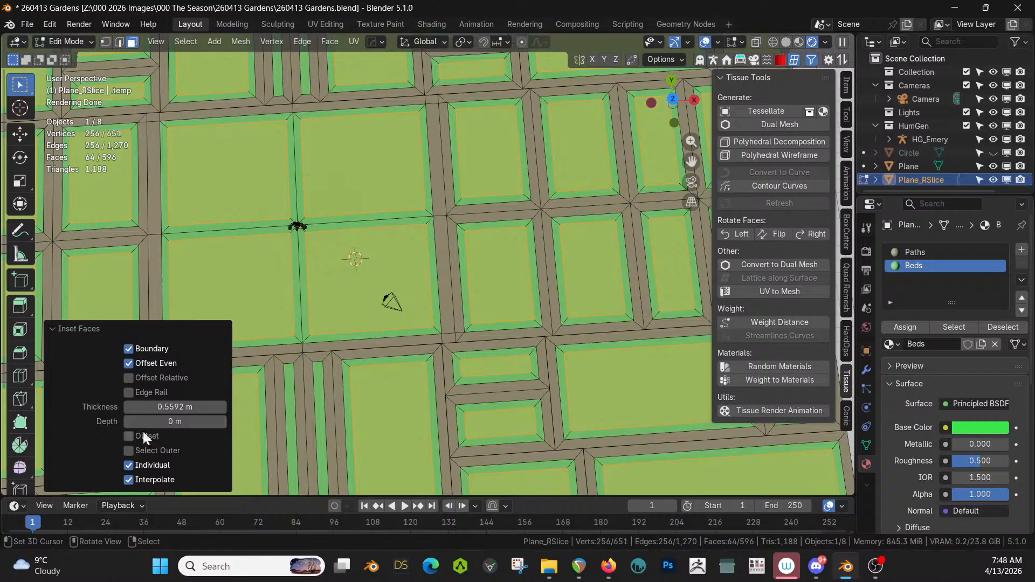
pyautogui.click(184, 407)
pyautogui.write('0.5')
pyautogui.press('Return')
pyautogui.click(128, 450)
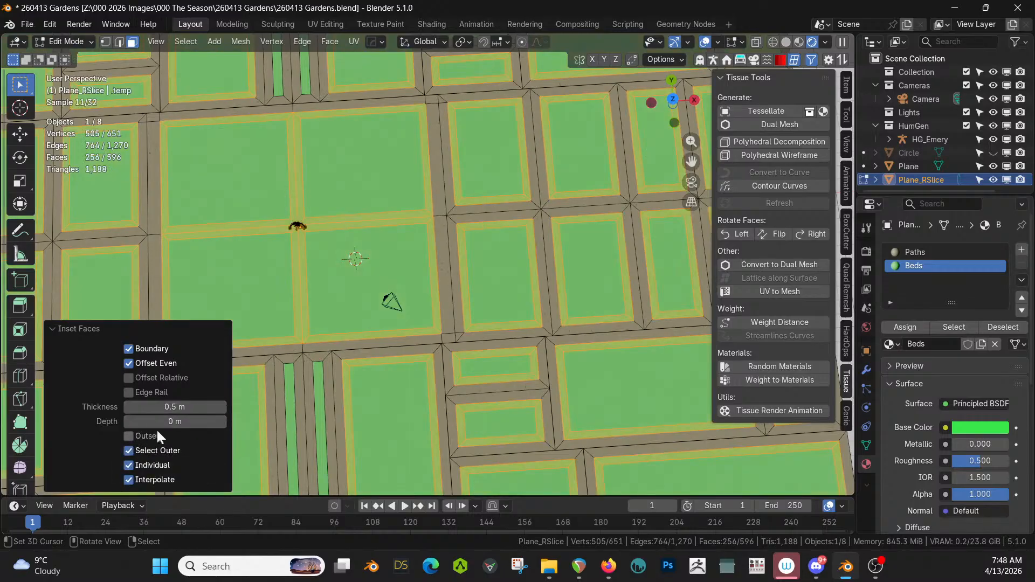
# - Duplicate the selected inset border faces in place and separate them into their own object
pyautogui.scroll(-2, 331, 371)
pyautogui.moveTo(330, 371); pyautogui.dragTo(199, 271, button='middle')
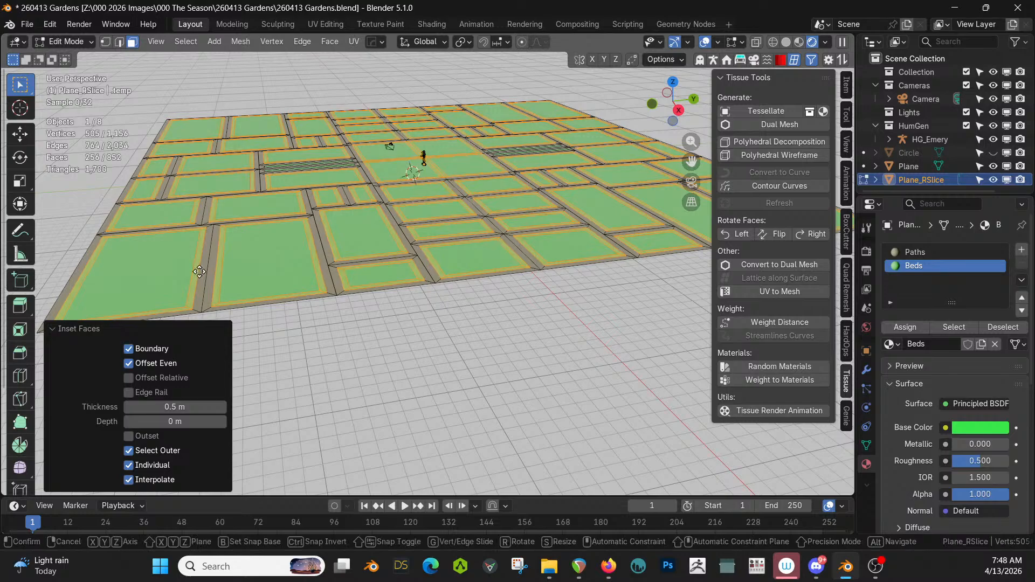
pyautogui.hotkey('shift', 'd')
pyautogui.rightClick(199, 271)
pyautogui.press('p')
pyautogui.click(198, 271)
pyautogui.press('Tab')
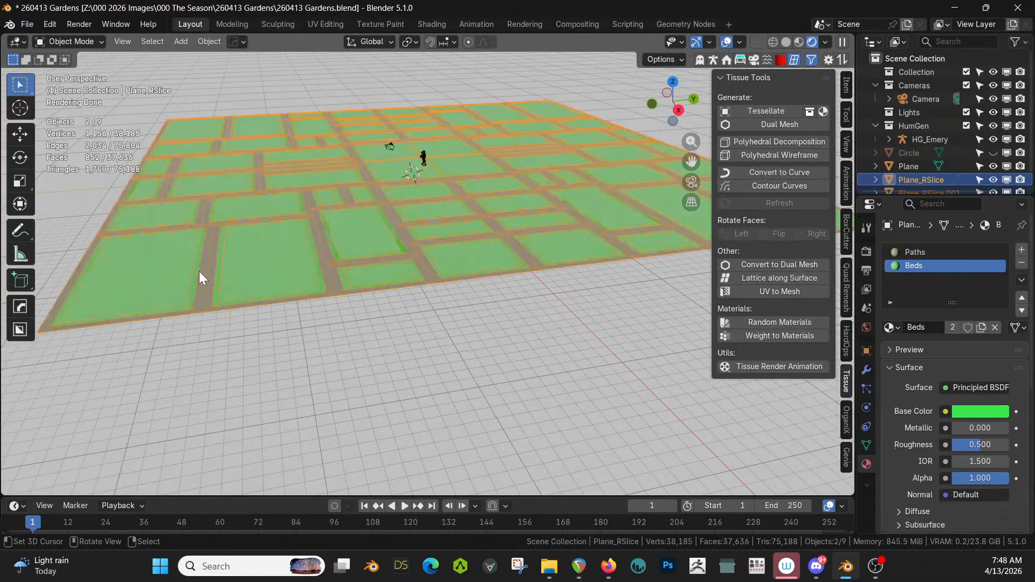
# - Isolate the separated borders object and extrude all of its faces upward by 1 m
pyautogui.click(310, 248)
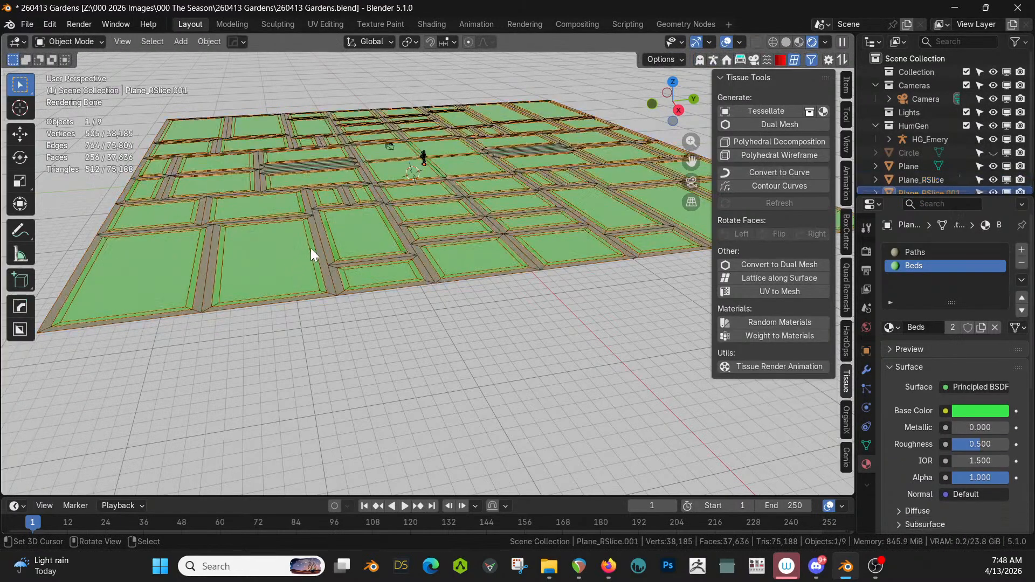
pyautogui.click(310, 247)
pyautogui.click(310, 247)
pyautogui.scroll(3, 309, 246)
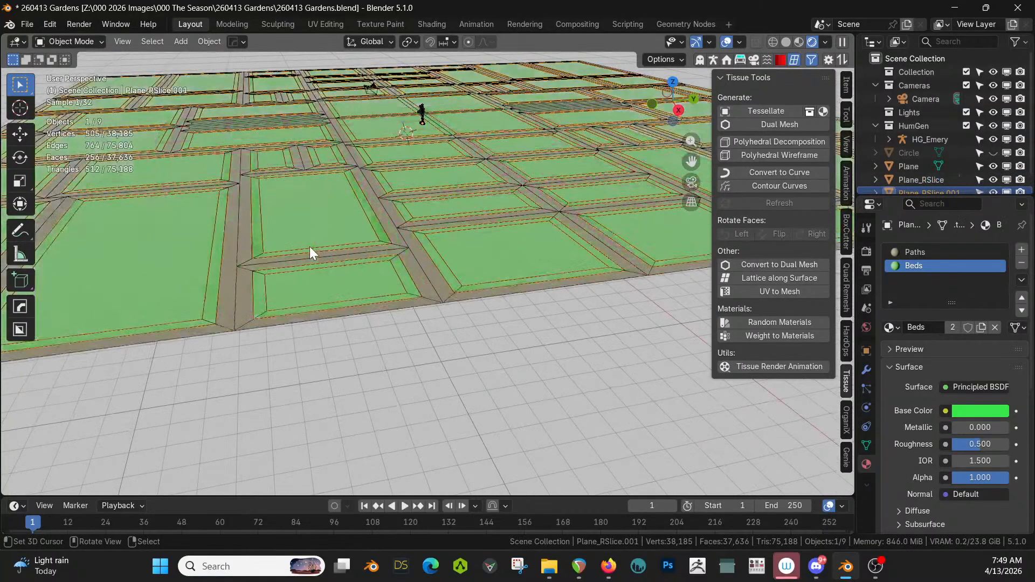
pyautogui.press('Tab')
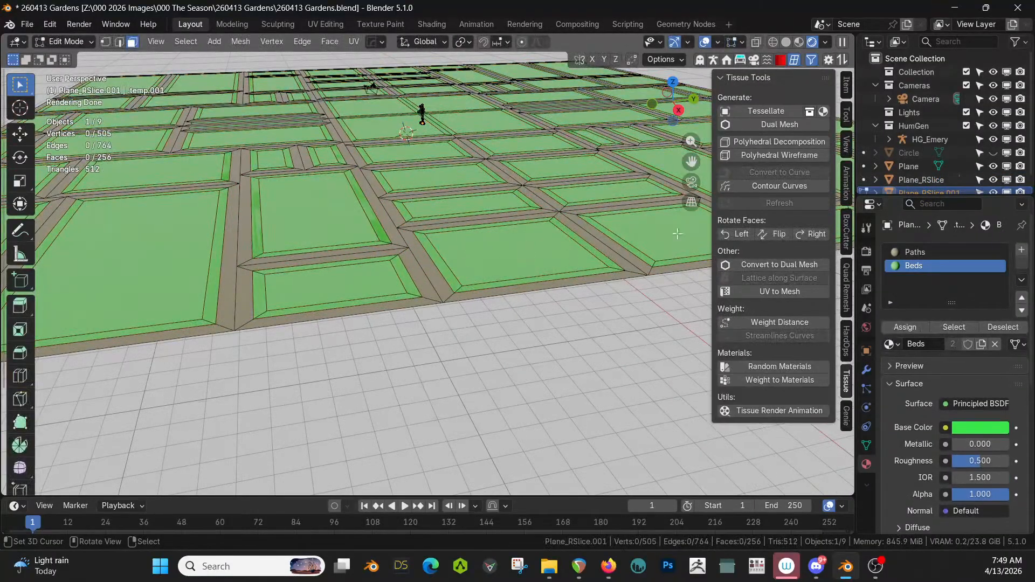
pyautogui.press('KP_Divide')
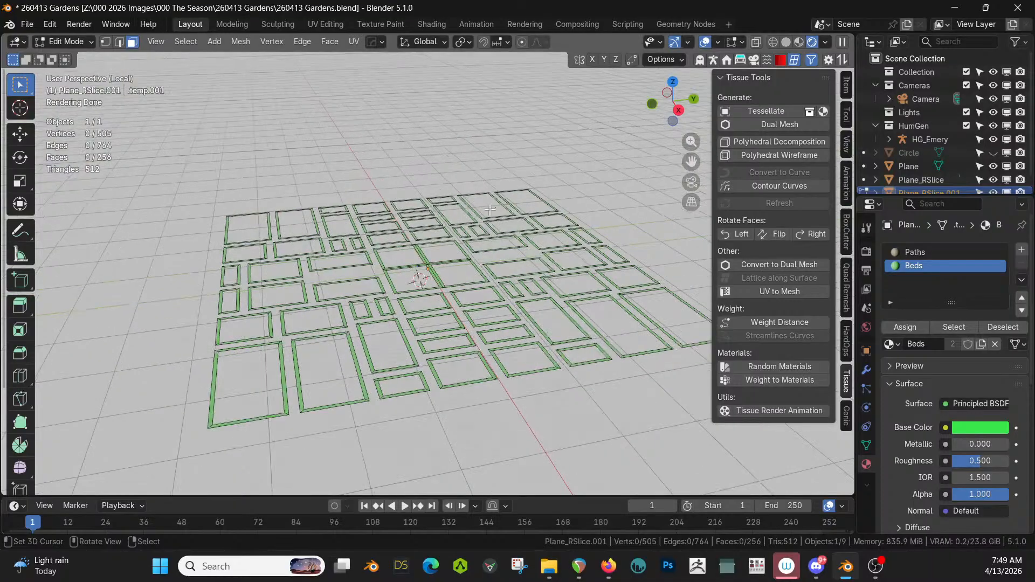
pyautogui.press('a')
pyautogui.moveTo(485, 248); pyautogui.dragTo(482, 273, button='middle')
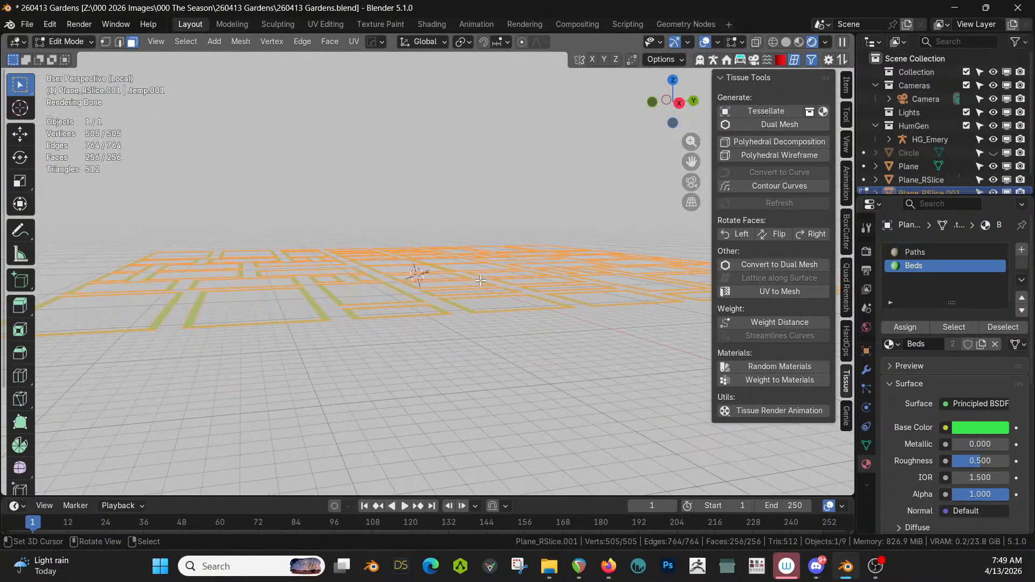
pyautogui.write('e')
pyautogui.write('1')
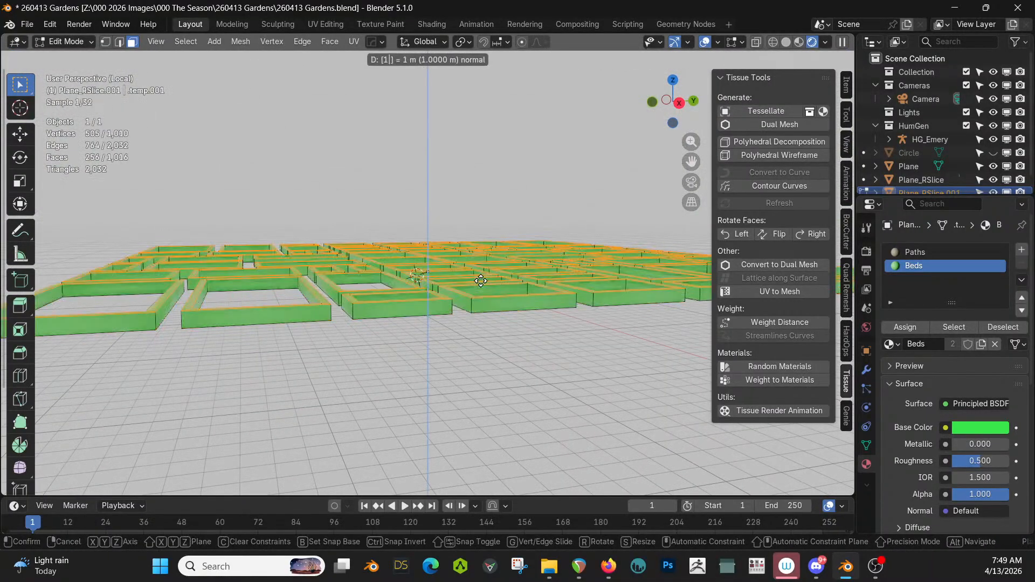
pyautogui.press('Return')
pyautogui.press('KP_Divide')
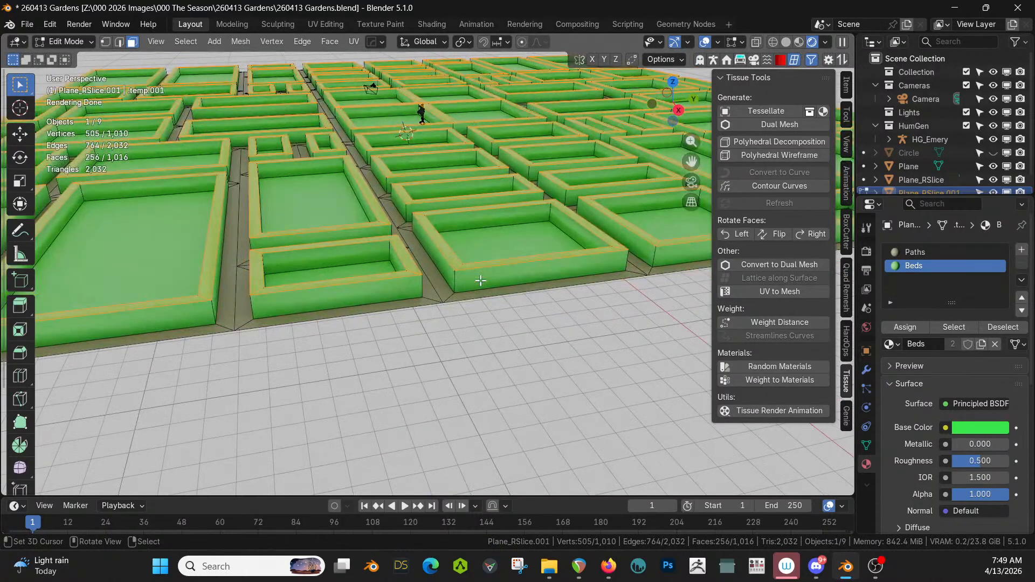
# - Change the viewport to solid shading and sharpen the whole borders object with HardOps at 30° sharpness
pyautogui.moveTo(482, 283); pyautogui.dragTo(471, 317, button='middle')
pyautogui.press('KP_Divide')
pyautogui.scroll(5, 405, 299)
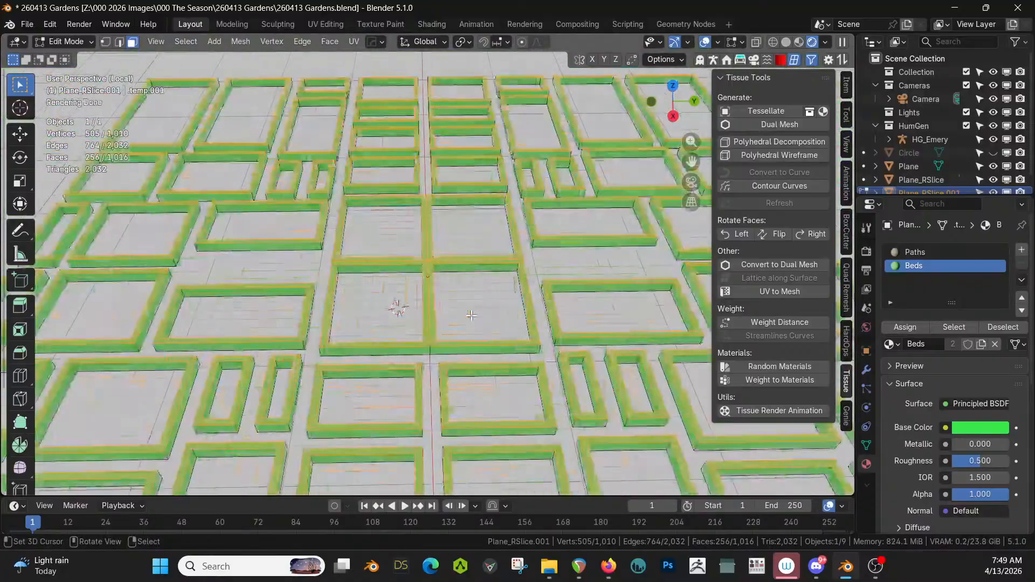
pyautogui.moveTo(397, 305); pyautogui.dragTo(437, 325, button='middle')
pyautogui.press('z')
pyautogui.press('s')
pyautogui.press('q')
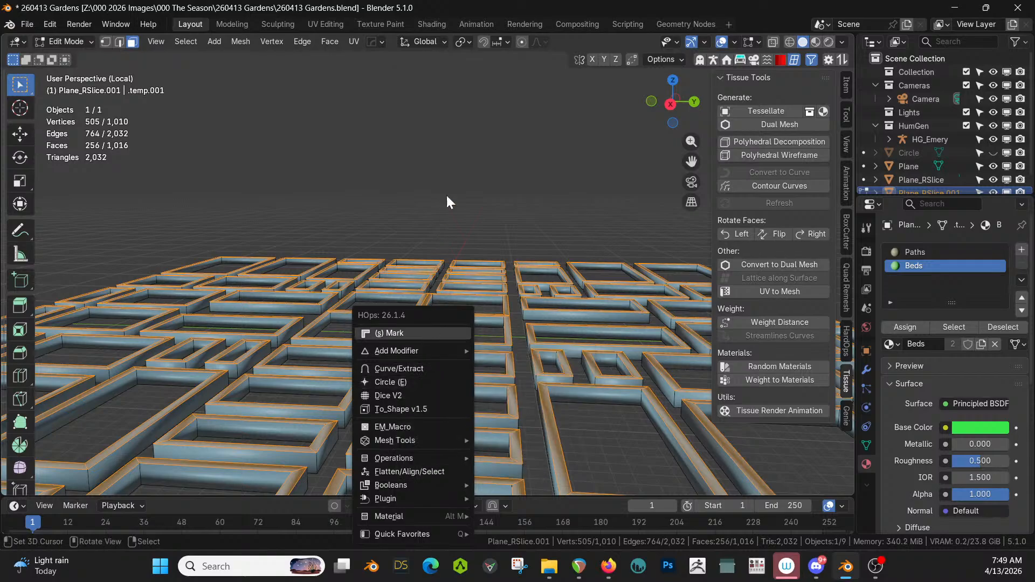
pyautogui.press('Tab')
pyautogui.press('q')
pyautogui.click(412, 258)
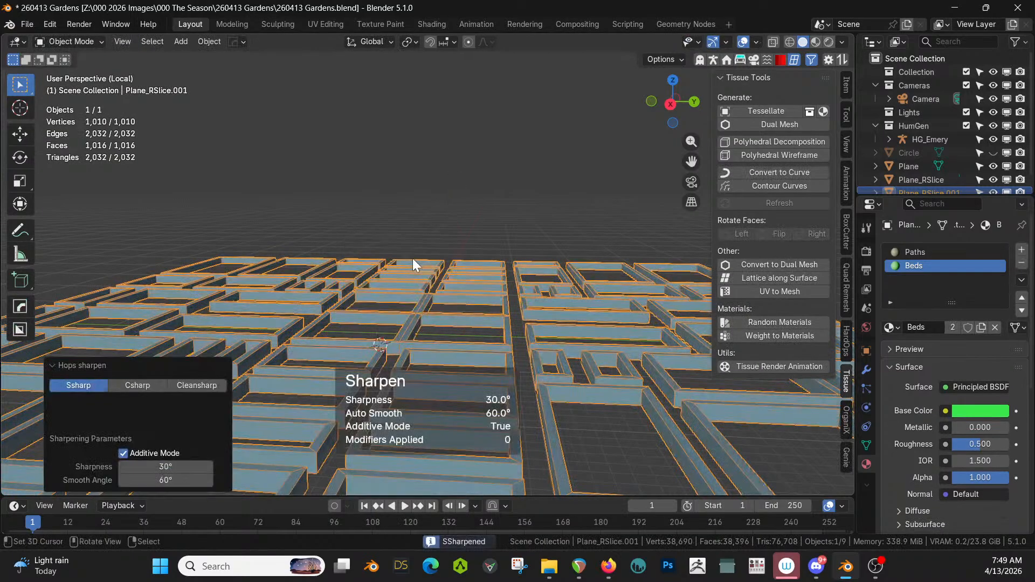
# - Separate the linked raised border around the four-part central bed into its own object
pyautogui.moveTo(412, 257)
pyautogui.mouseDown(button='middle')
pyautogui.moveTo(425, 267)
pyautogui.moveTo(399, 283)
pyautogui.moveTo(408, 313)
pyautogui.moveTo(393, 353)
pyautogui.moveTo(313, 328)
pyautogui.moveTo(447, 348)
pyautogui.moveTo(433, 360)
pyautogui.moveTo(474, 442)
pyautogui.mouseUp(button='middle')
pyautogui.press('KP_Divide')
pyautogui.scroll(2, 401, 389)
pyautogui.moveTo(401, 389); pyautogui.dragTo(435, 366, button='middle')
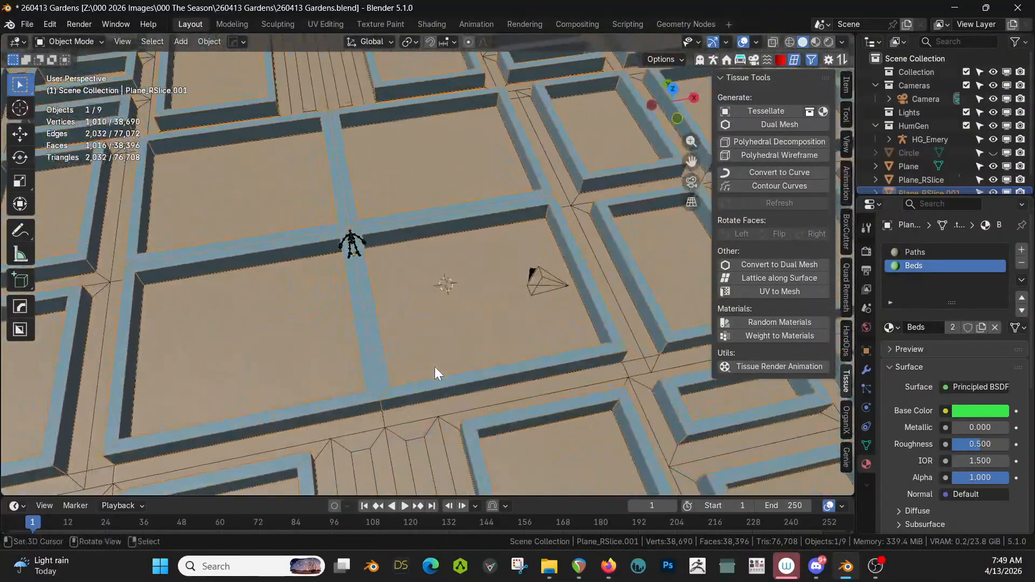
pyautogui.press('Tab')
pyautogui.click(370, 227)
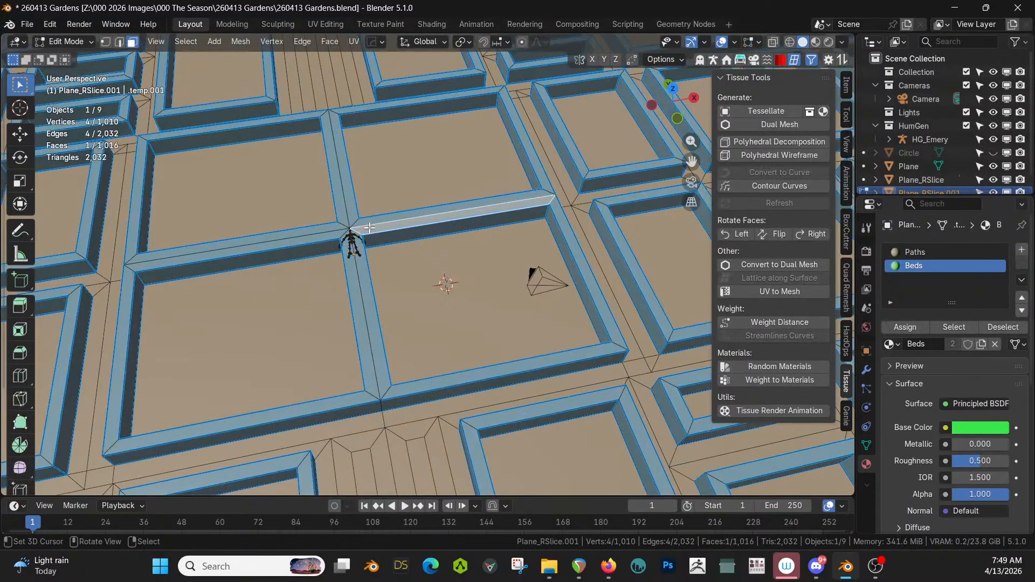
pyautogui.hotkey('ctrl', 'l')
pyautogui.press('p')
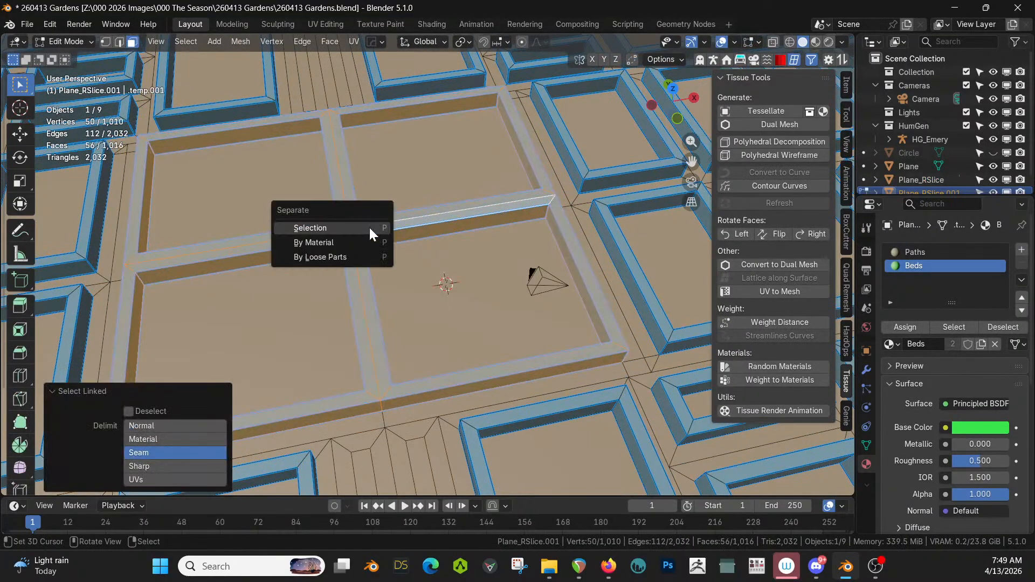
pyautogui.click(368, 226)
pyautogui.press('Tab')
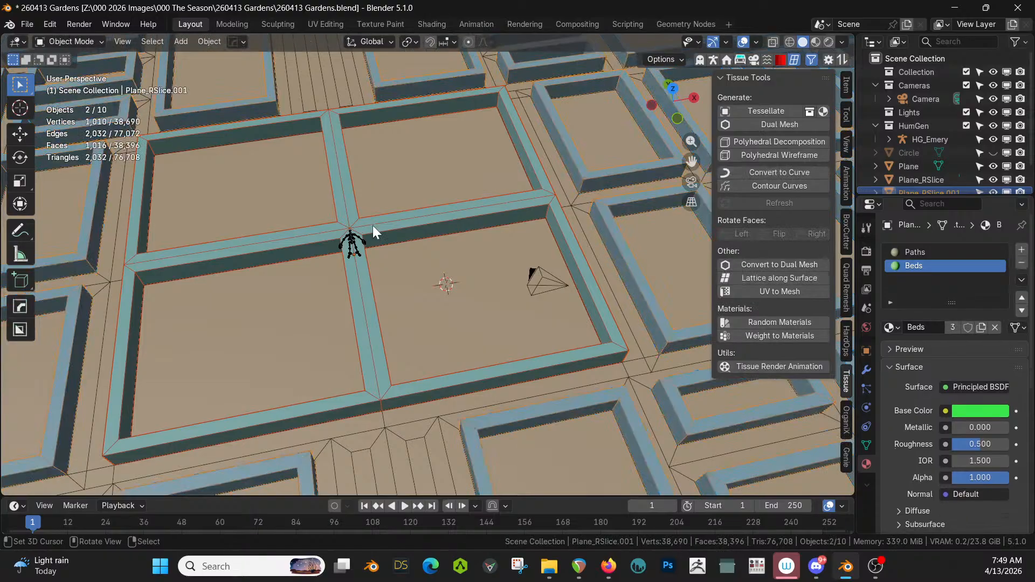
# - Delete the raised border object around the central bed and save the file
pyautogui.moveTo(373, 225); pyautogui.dragTo(423, 194, button='middle')
pyautogui.click(197, 205)
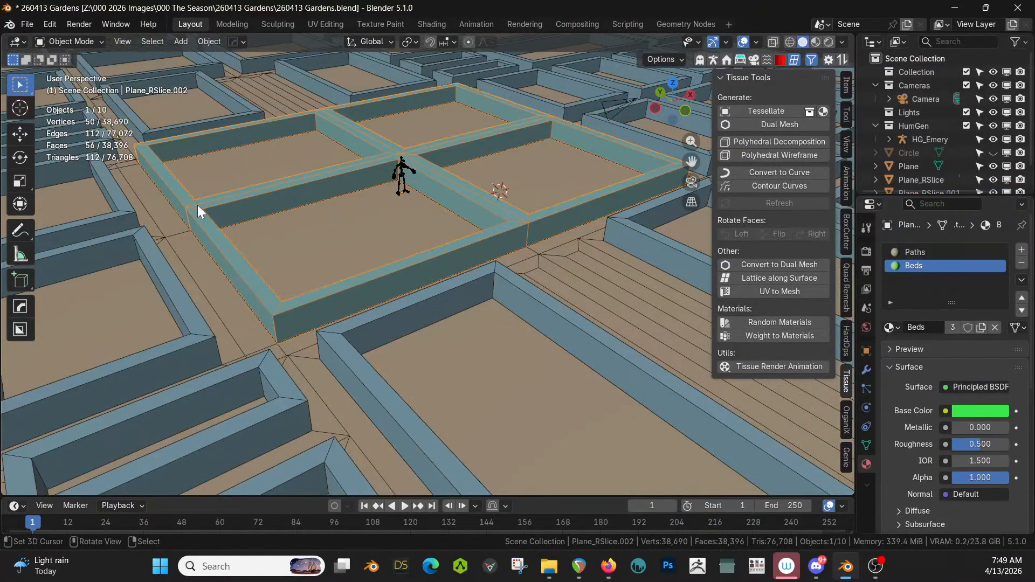
pyautogui.press('Delete')
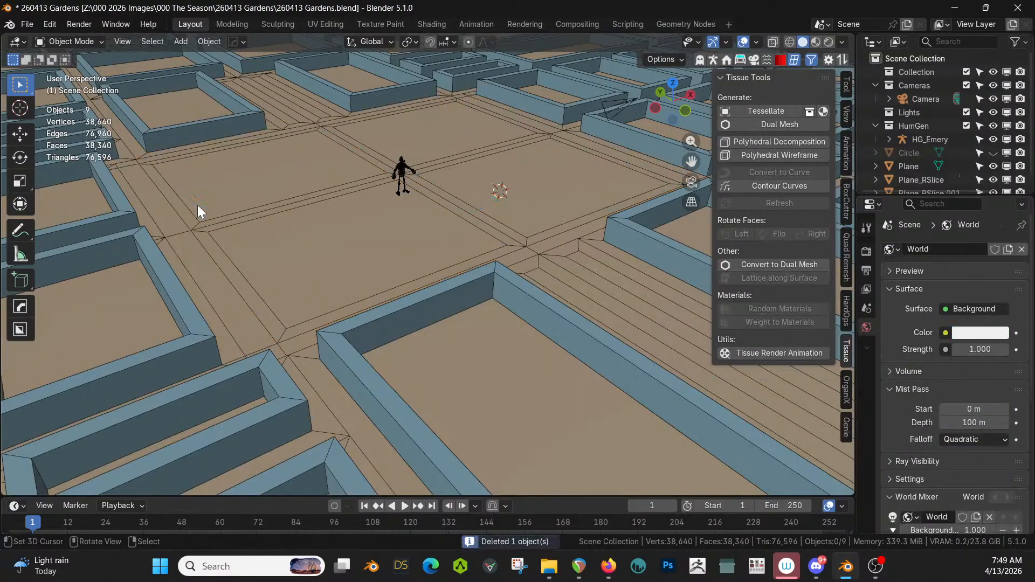
pyautogui.moveTo(213, 209); pyautogui.dragTo(17, 249, button='middle')
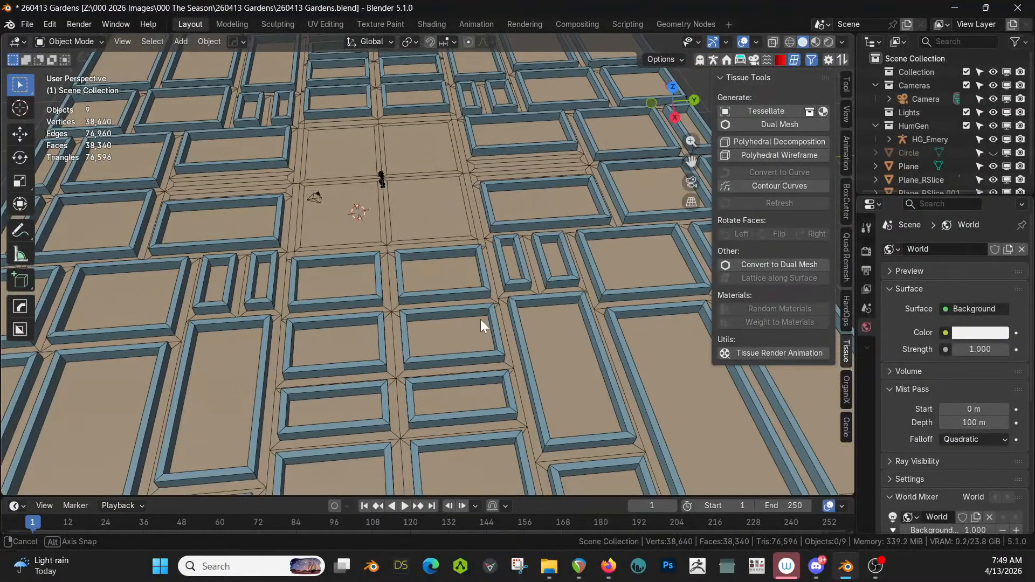
pyautogui.moveTo(480, 319); pyautogui.dragTo(503, 322, button='middle')
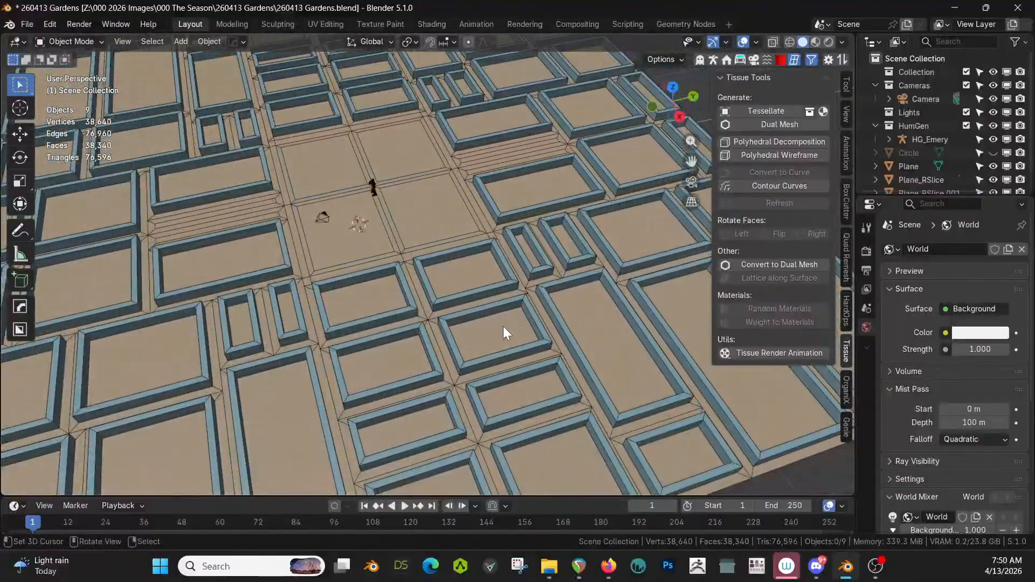
pyautogui.hotkey('ctrl', 's')
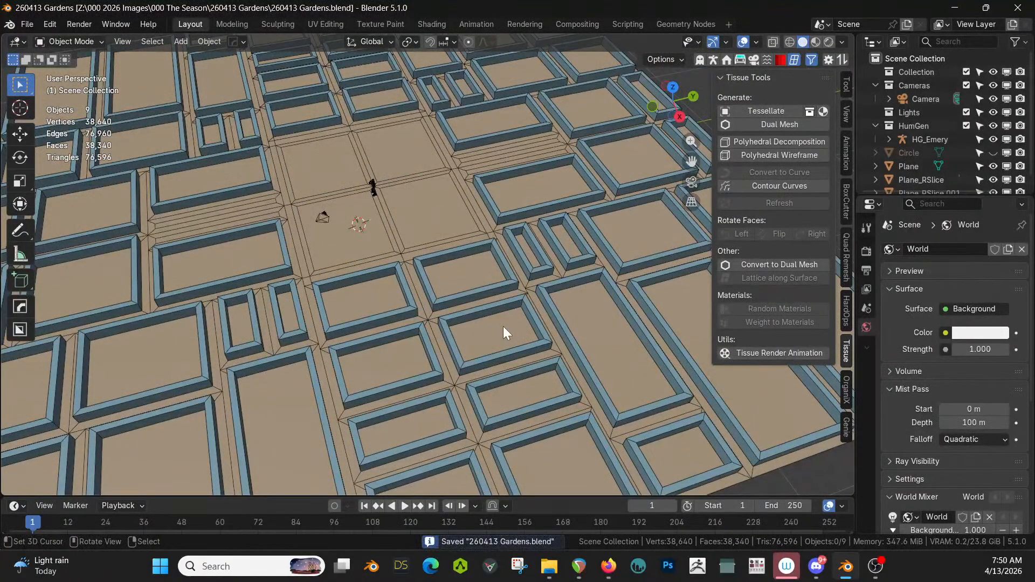
# - Split off a second area beside the viewport as an asset browser showing the Topiary Generator library
pyautogui.moveTo(503, 326); pyautogui.dragTo(128, 302, button='middle')
pyautogui.moveTo(241, 314); pyautogui.dragTo(286, 251, button='middle')
pyautogui.scroll(-6, 270, 295)
pyautogui.scroll(4, 272, 299)
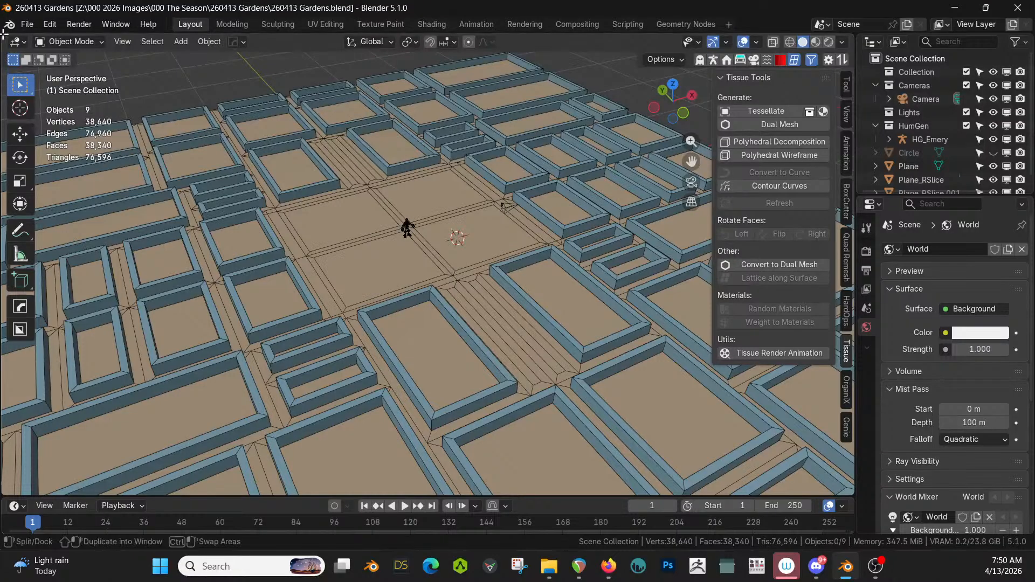
pyautogui.scroll(-2, 187, 171)
pyautogui.moveTo(188, 173); pyautogui.dragTo(49, 141, button='middle')
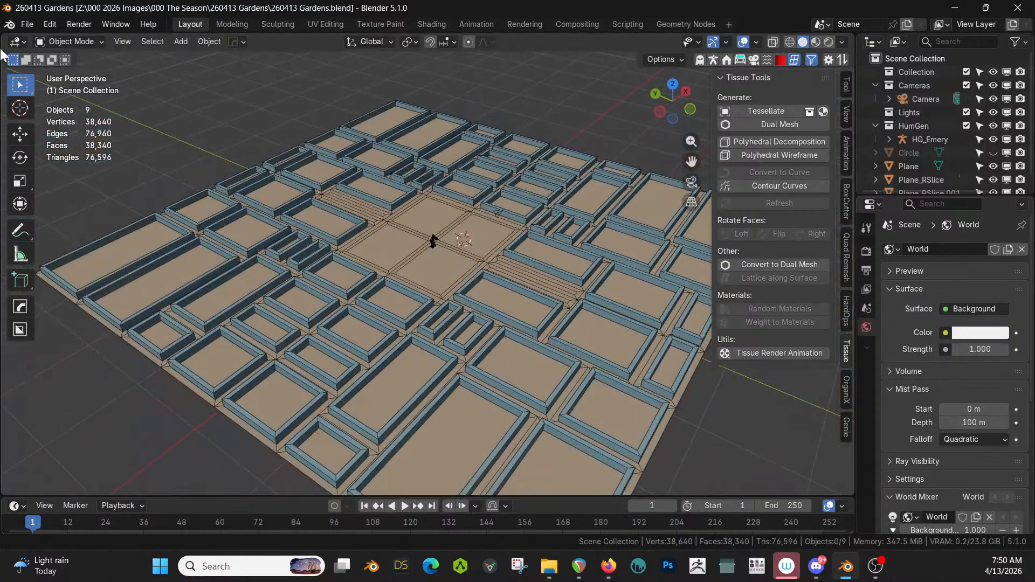
pyautogui.moveTo(5, 36); pyautogui.dragTo(283, 78)
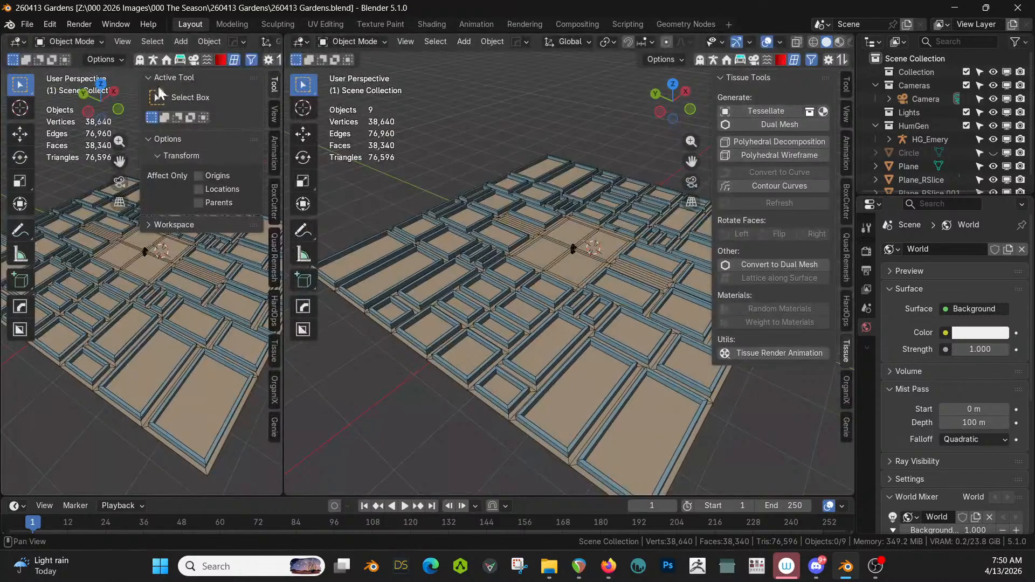
pyautogui.hotkey('shift', 'F1')
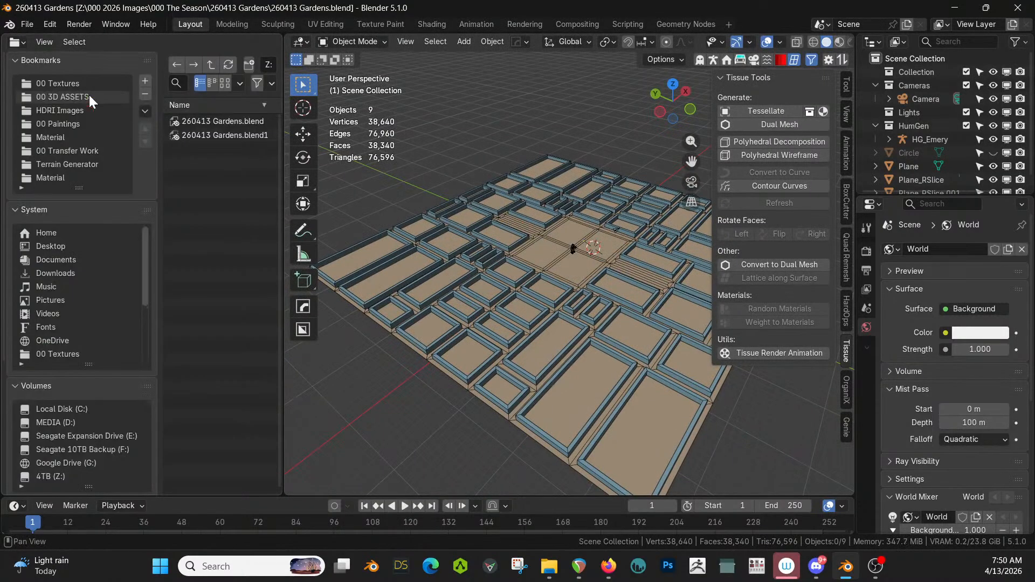
pyautogui.hotkey('shift', 'F1')
pyautogui.click(83, 61)
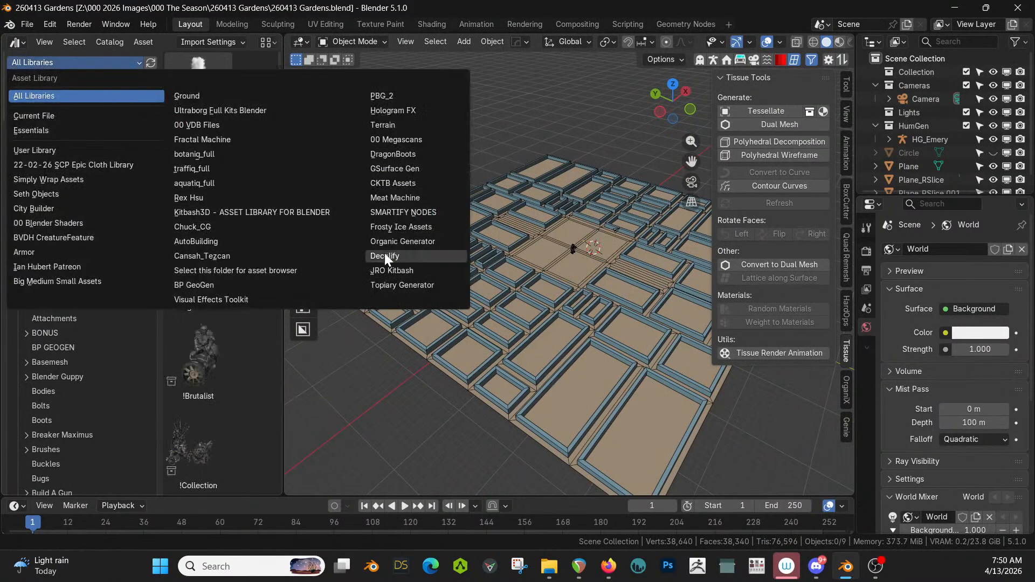
pyautogui.click(418, 284)
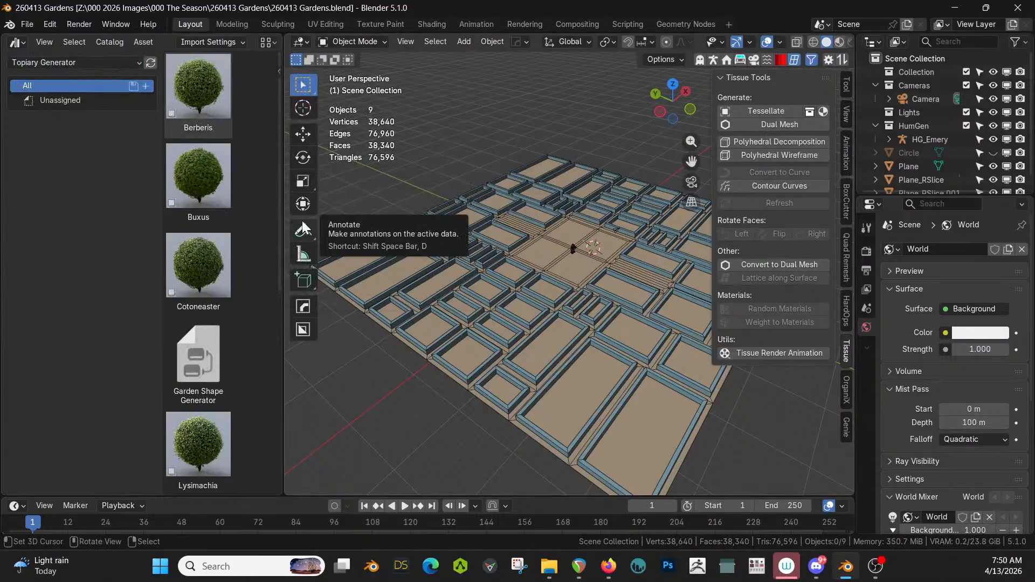
# - Add the Willow asset from the Topiary Generator library to the scene beside the garden's edge
pyautogui.scroll(-3, 245, 242)
pyautogui.scroll(-3, 245, 256)
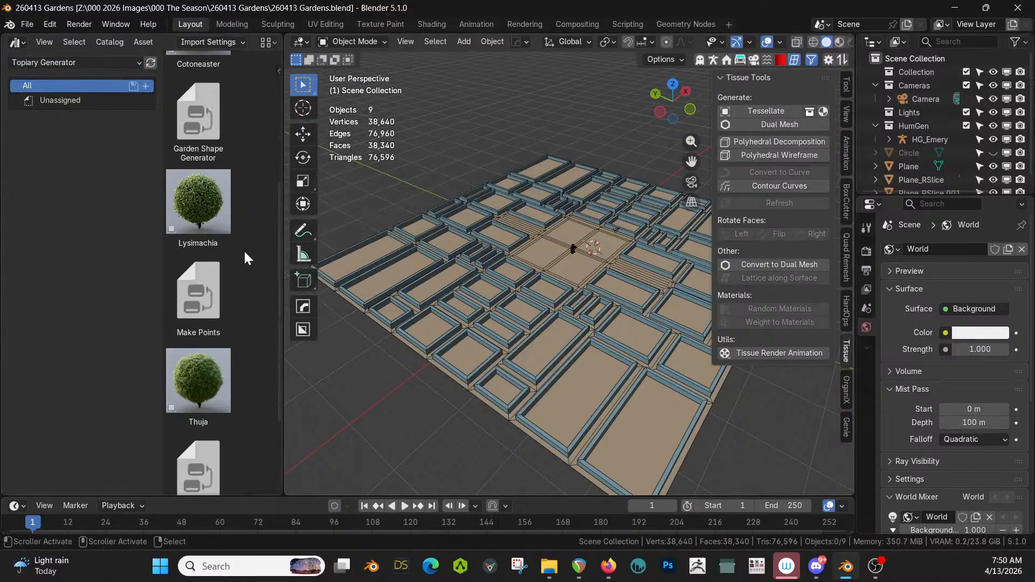
pyautogui.scroll(-2, 246, 258)
pyautogui.scroll(-1, 243, 250)
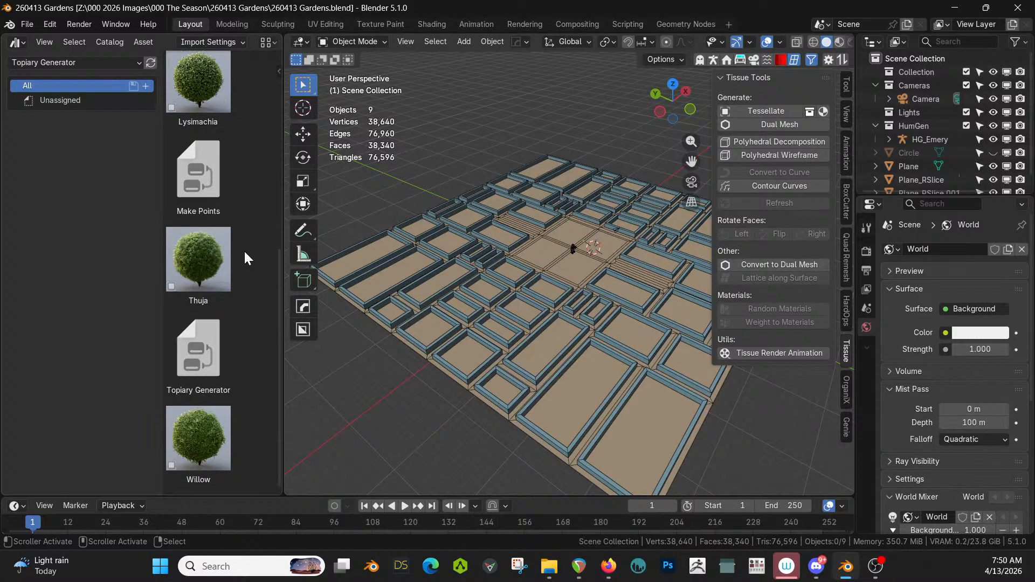
pyautogui.moveTo(205, 441); pyautogui.dragTo(354, 396)
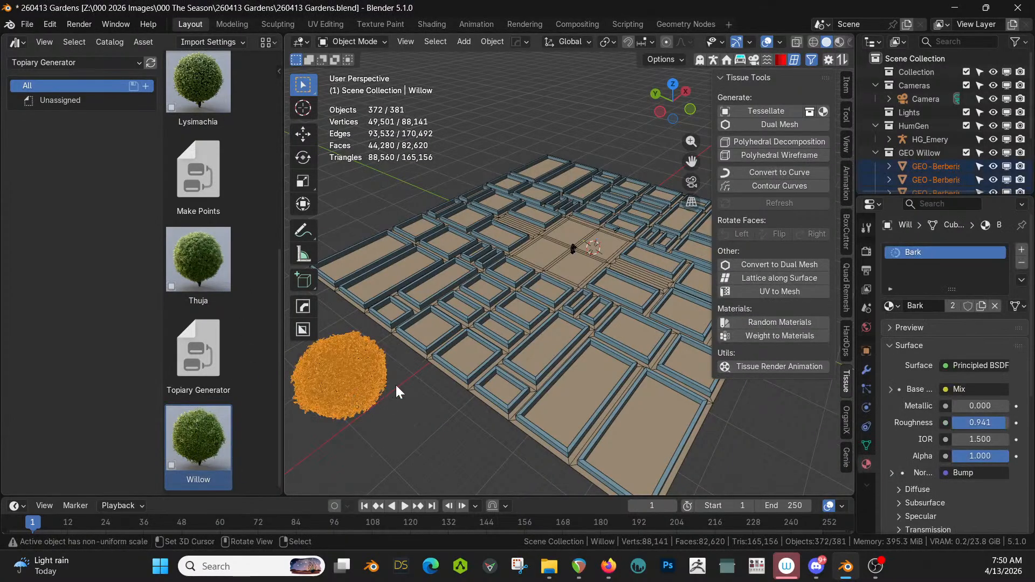
# - Select the Willow topiary and examine its modifier settings, including the Topiary Generator's leaf and branch options
pyautogui.moveTo(396, 383); pyautogui.dragTo(286, 332, button='middle')
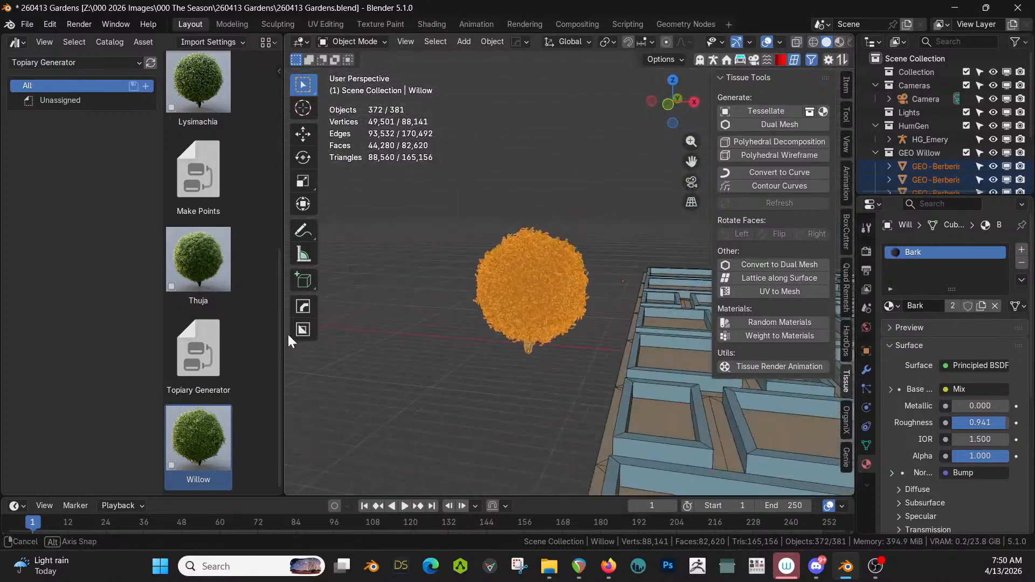
pyautogui.keyDown('shift'); pyautogui.moveTo(367, 347); pyautogui.dragTo(298, 347, button='middle'); pyautogui.keyUp('shift')
pyautogui.click(408, 290)
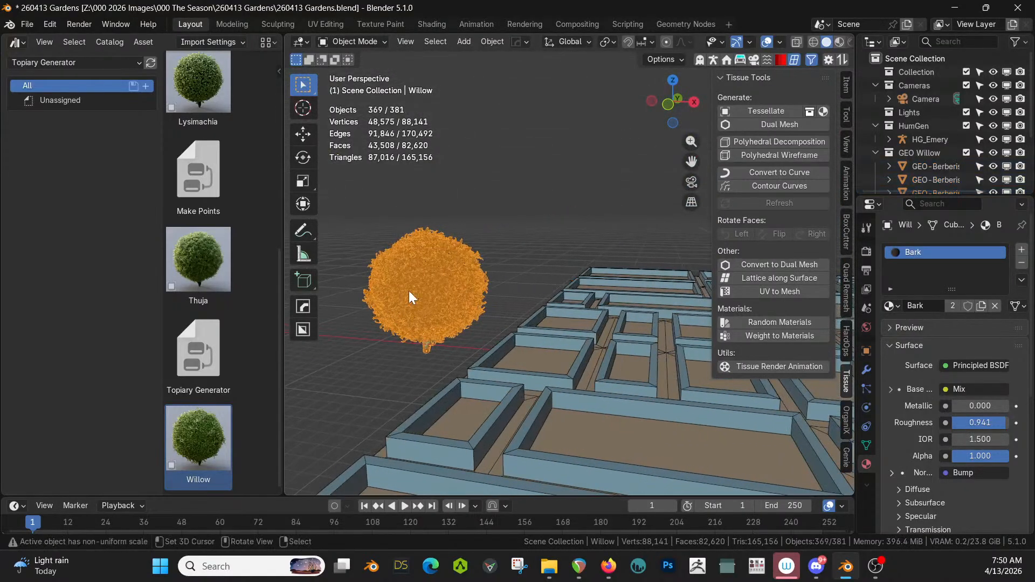
pyautogui.click(867, 369)
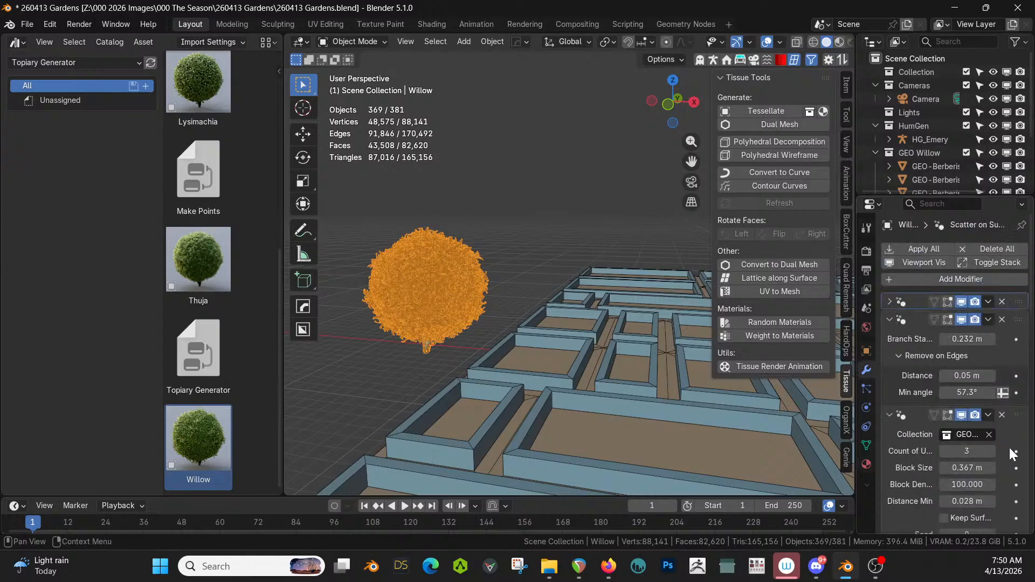
pyautogui.moveTo(856, 281); pyautogui.dragTo(700, 269)
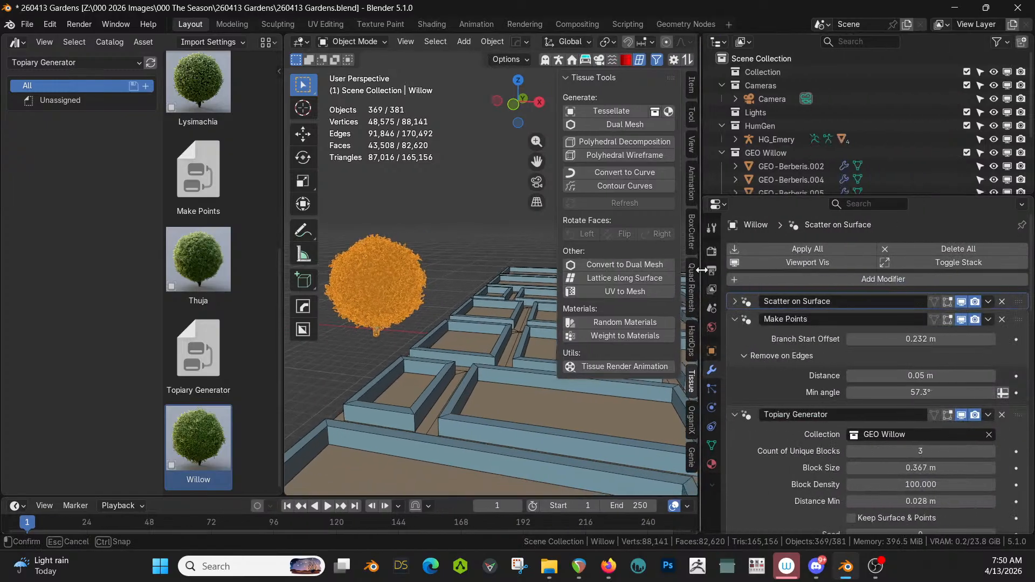
pyautogui.scroll(-10, 856, 370)
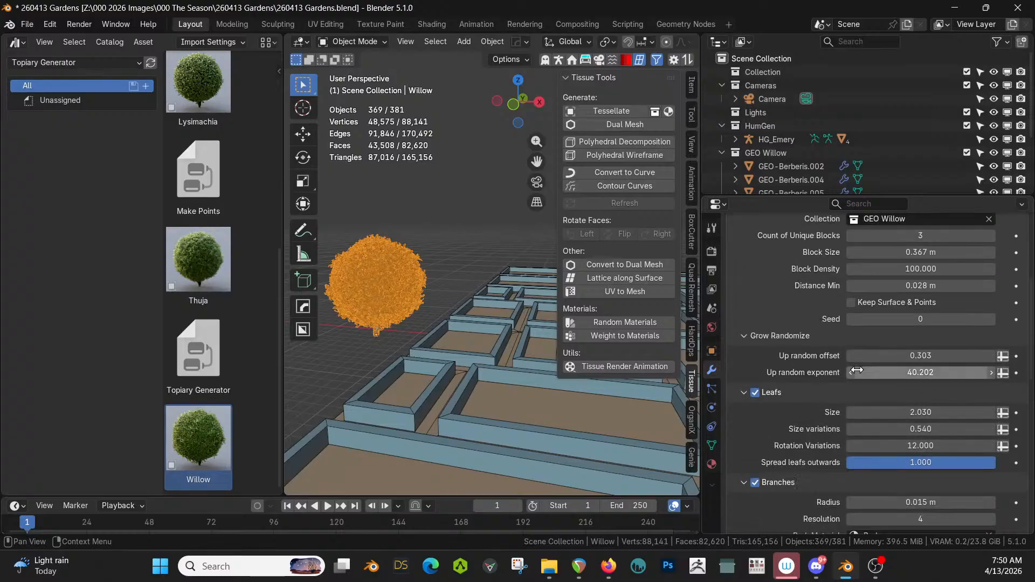
# - Turn off the Branches and Trunk options in the Willow topiary's Topiary Generator modifier
pyautogui.scroll(-6, 856, 369)
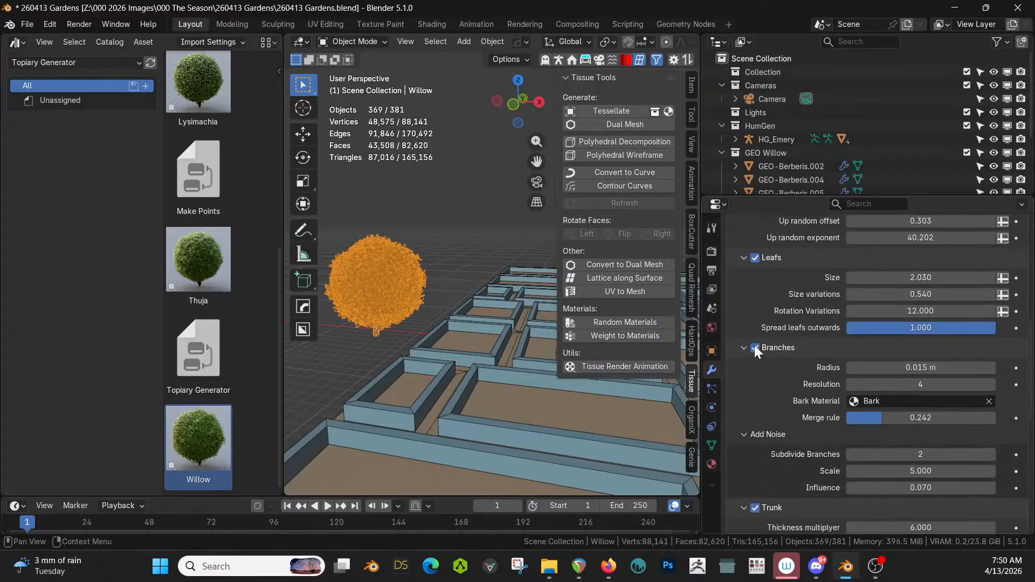
pyautogui.click(755, 348)
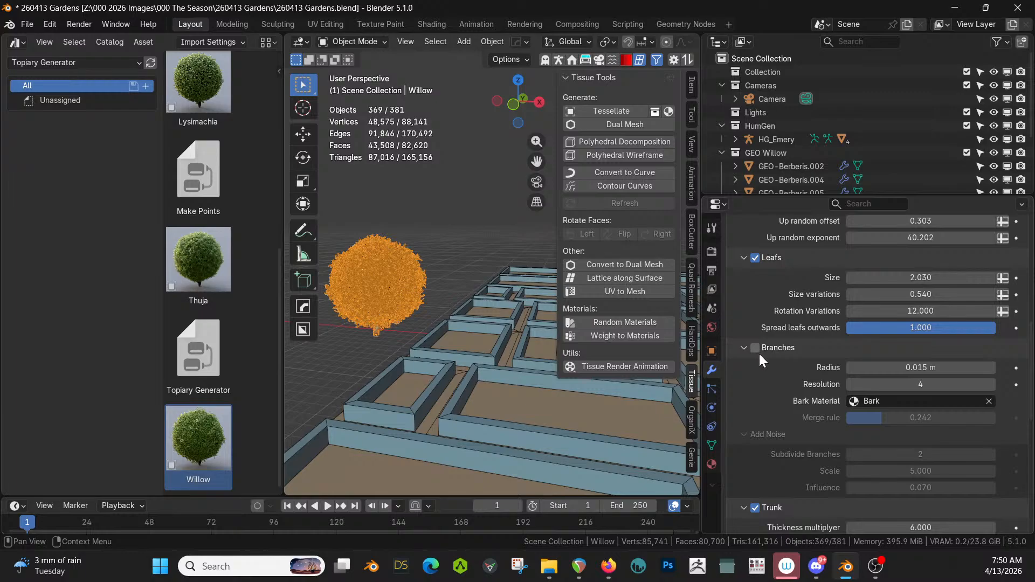
pyautogui.scroll(-2, 758, 372)
pyautogui.click(755, 453)
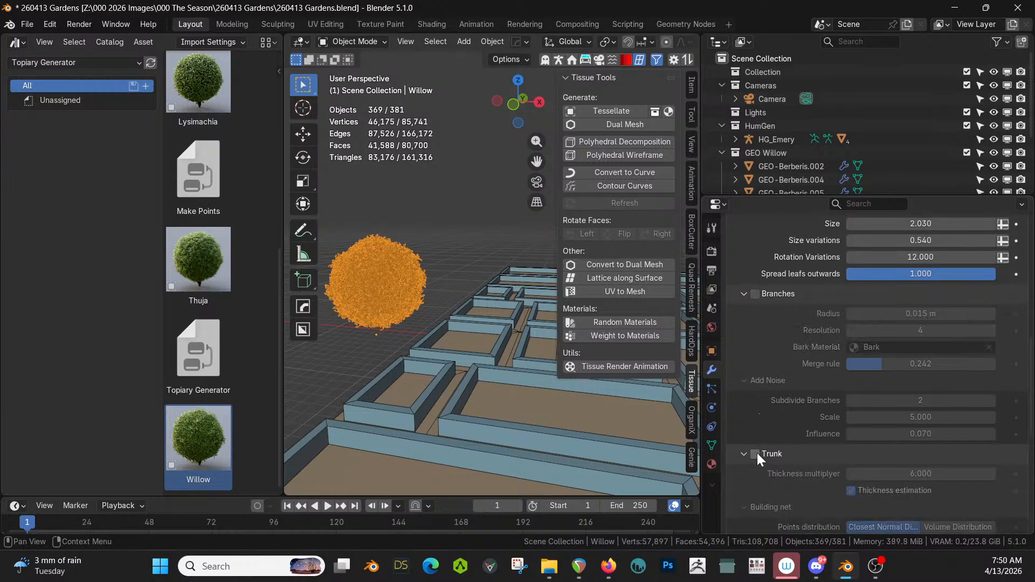
# - Copy the Willow topiary's modifiers onto the raised bed borders so they grow as hedges
pyautogui.moveTo(533, 302); pyautogui.dragTo(408, 276, button='middle')
pyautogui.click(416, 260)
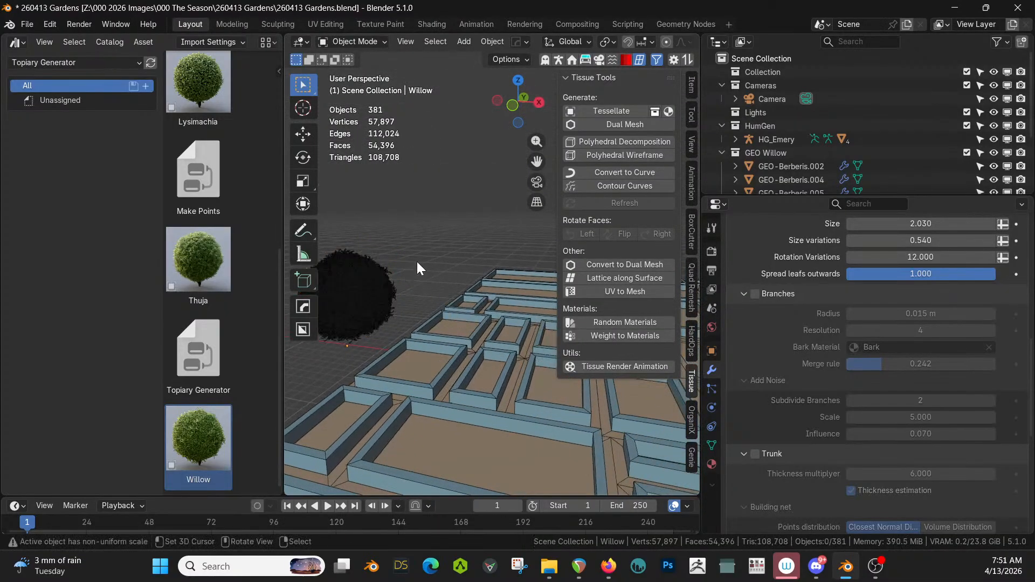
pyautogui.click(483, 325)
pyautogui.keyDown('shift'); pyautogui.click(380, 290); pyautogui.keyUp('shift')
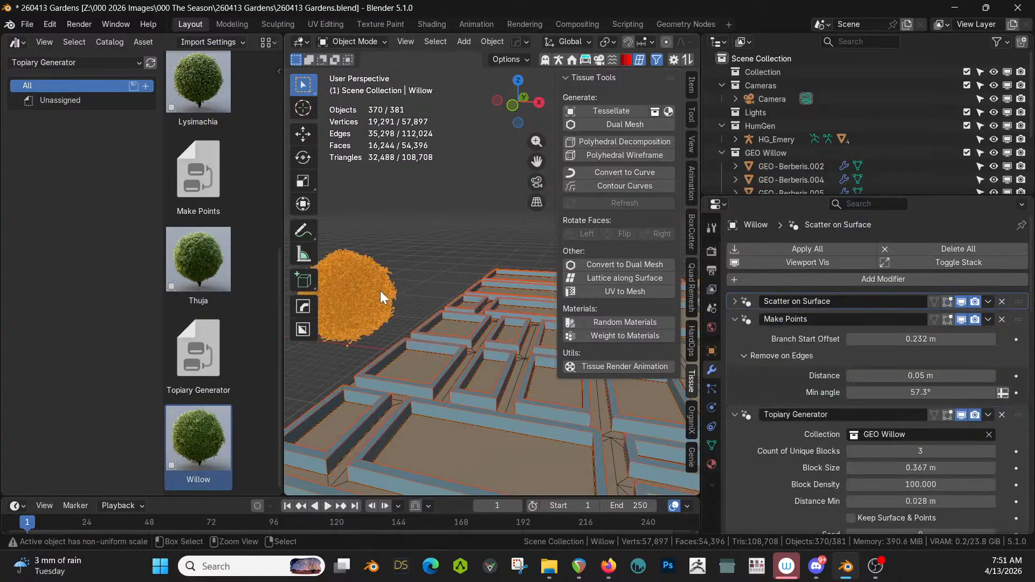
pyautogui.hotkey('ctrl', 'l')
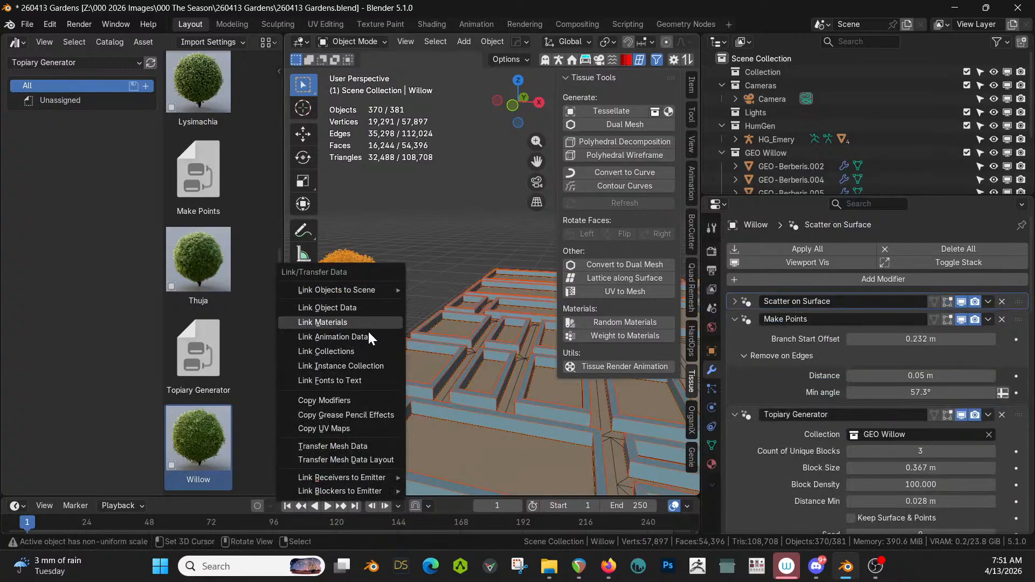
pyautogui.click(357, 398)
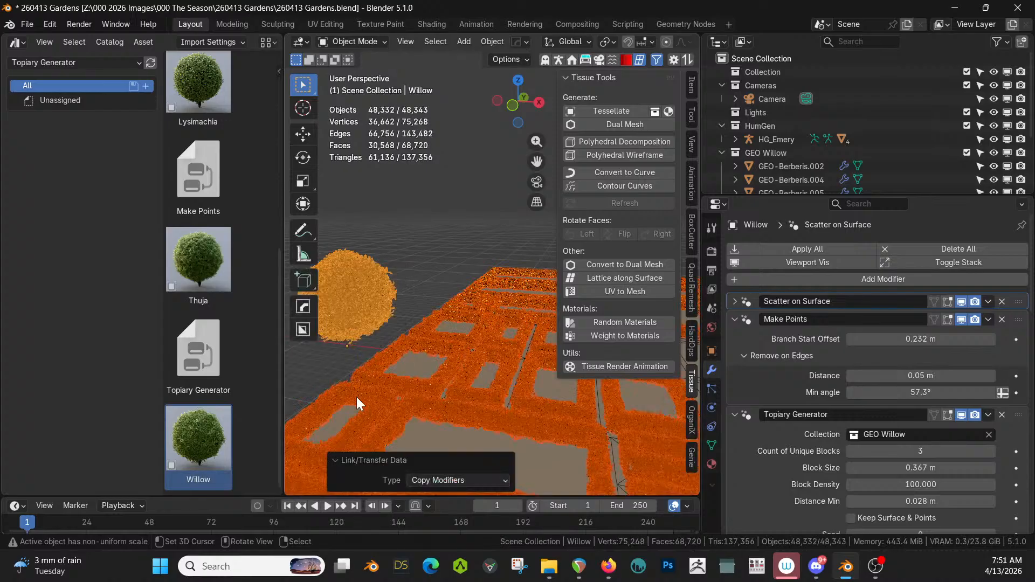
pyautogui.click(405, 223)
pyautogui.moveTo(405, 221); pyautogui.dragTo(332, 231, button='middle')
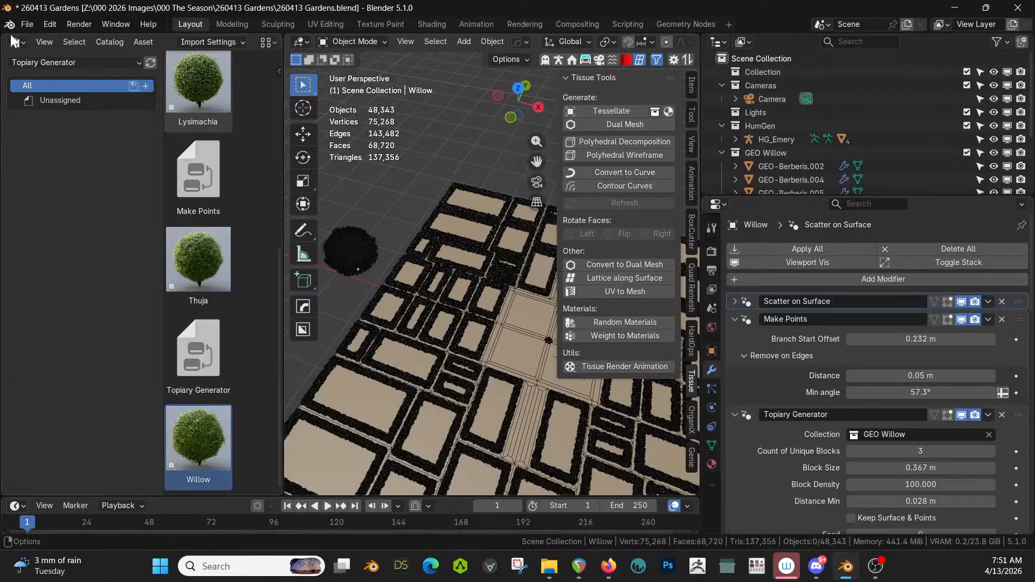
# - Close the asset browser area beside the viewport and delete the spherical Willow topiary beside the garden
pyautogui.moveTo(3, 38); pyautogui.dragTo(0, 37)
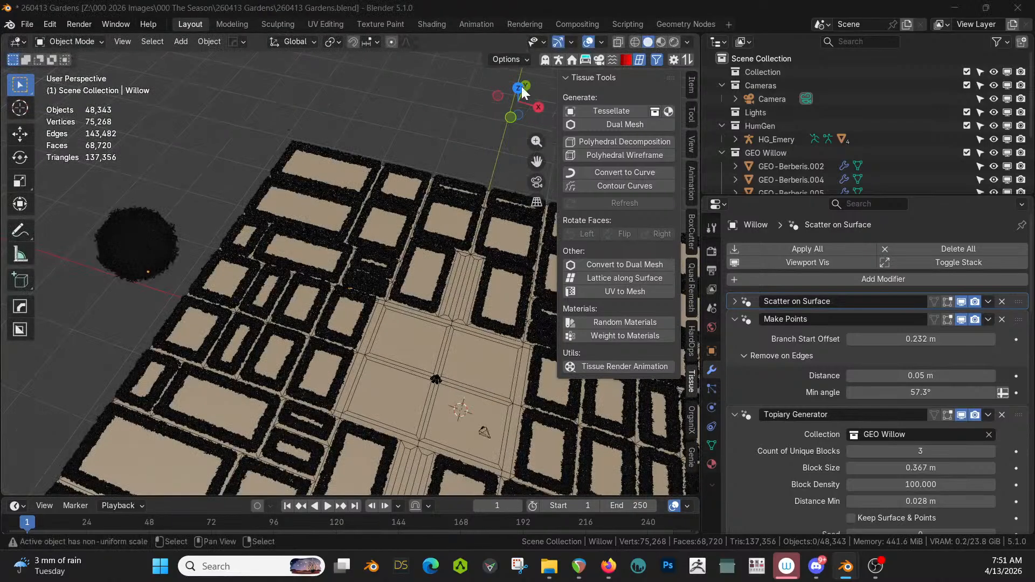
pyautogui.click(154, 228)
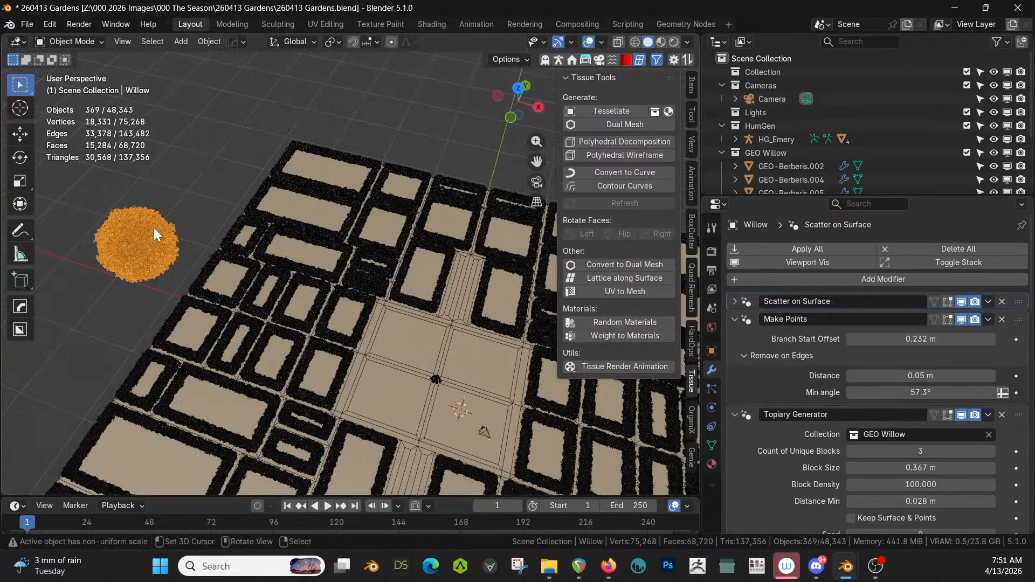
pyautogui.press('Delete')
pyautogui.moveTo(154, 227); pyautogui.dragTo(186, 179, button='middle')
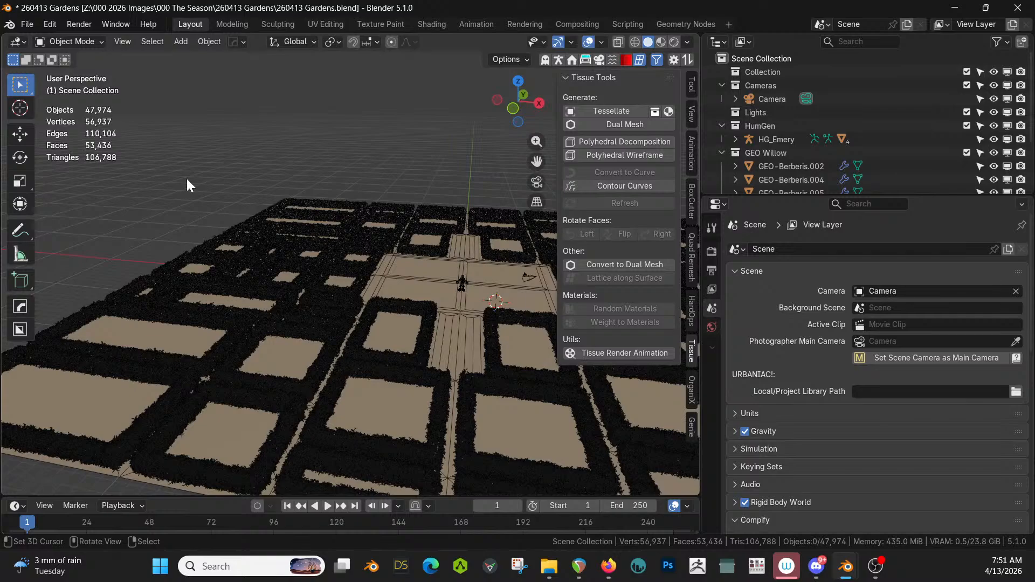
# - Switch the viewport to rendered shading and inspect the hedges around the garden beds up close
pyautogui.scroll(5, 377, 270)
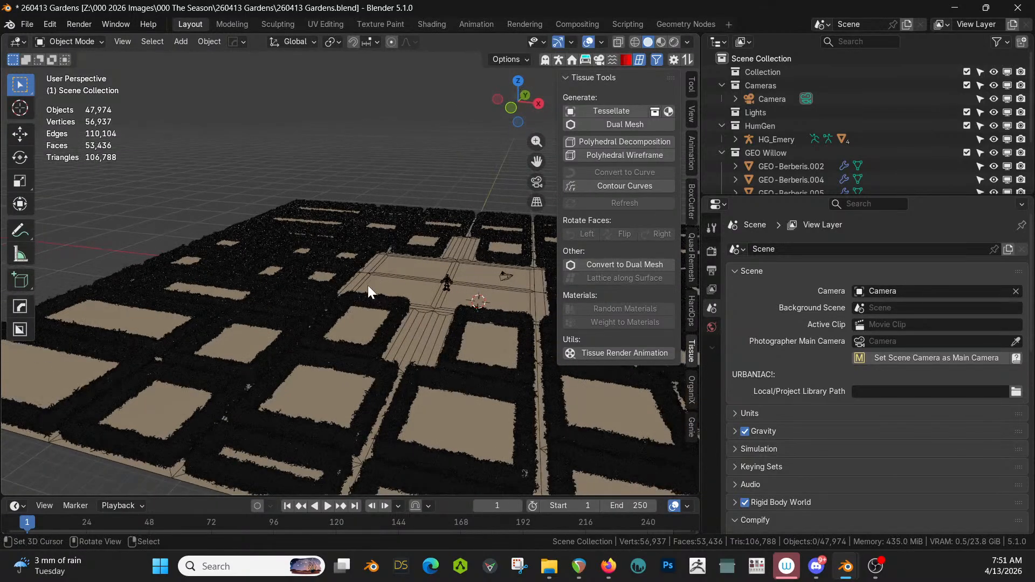
pyautogui.press('z')
pyautogui.press('r')
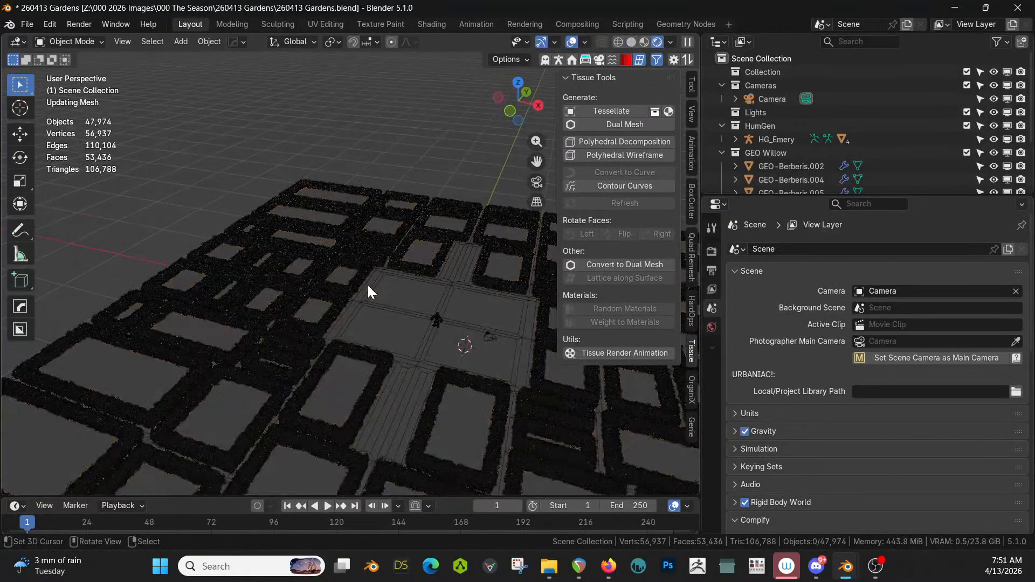
pyautogui.scroll(4, 368, 285)
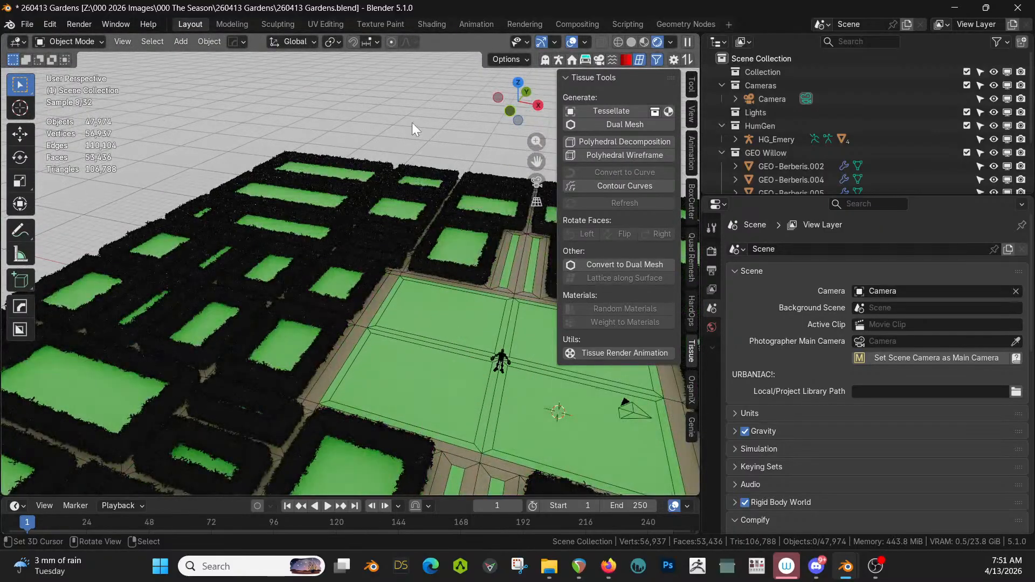
pyautogui.scroll(4, 376, 244)
pyautogui.scroll(4, 387, 244)
pyautogui.moveTo(387, 241); pyautogui.dragTo(412, 317, button='middle')
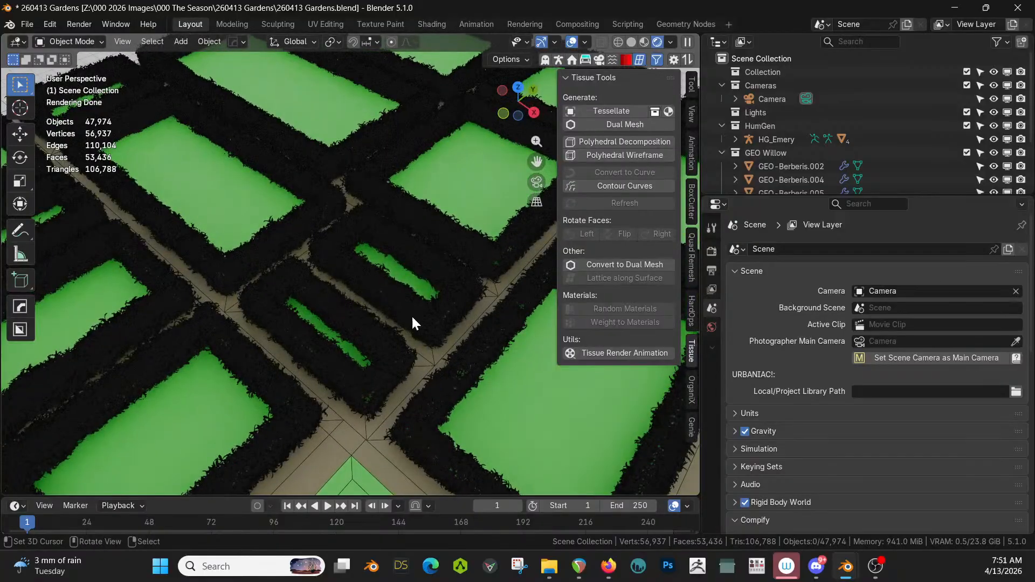
# - Select the hedge border object and turn off Animation in its Topiary Generator modifier
pyautogui.click(482, 328)
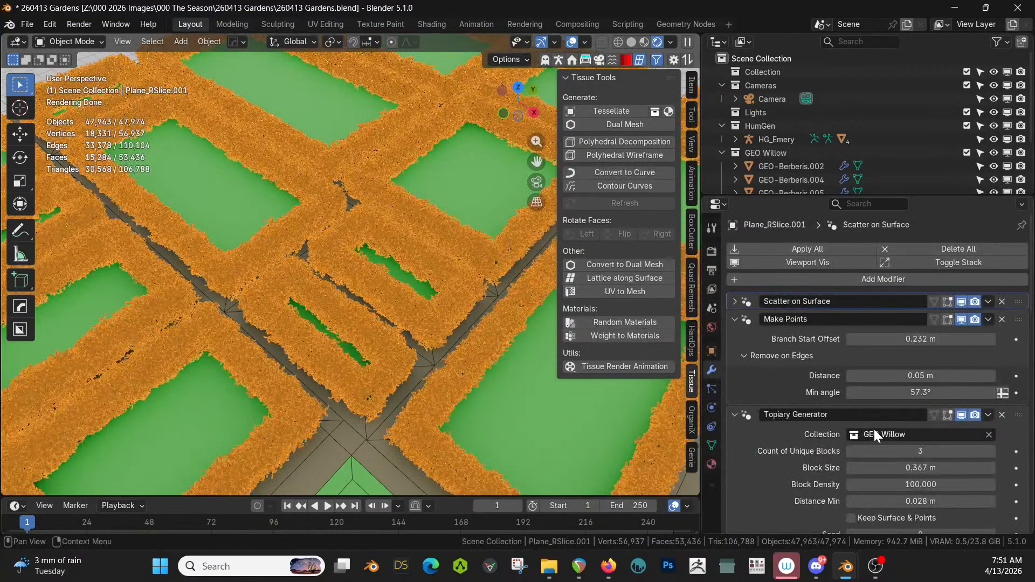
pyautogui.scroll(-3, 895, 447)
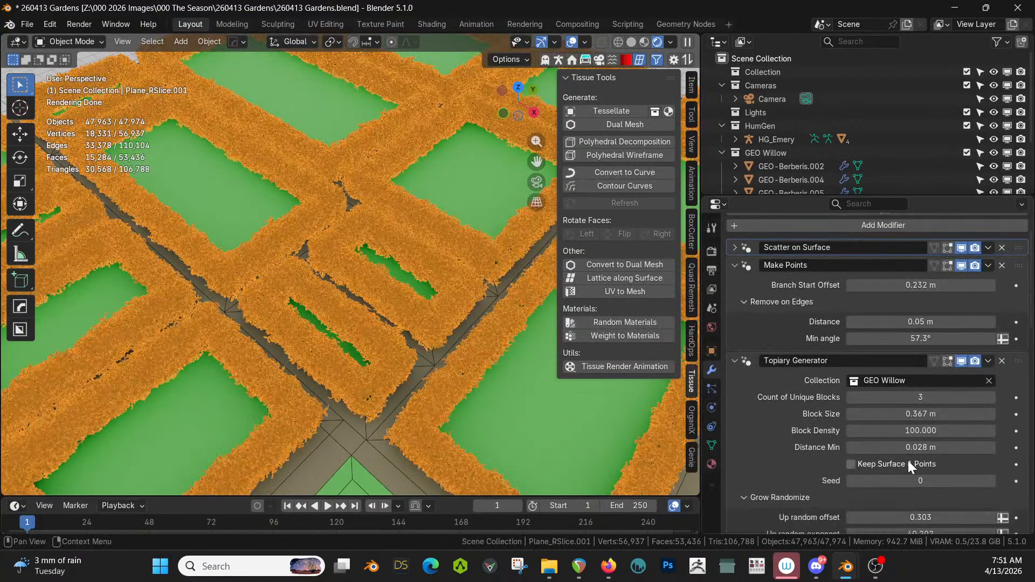
pyautogui.scroll(-4, 908, 461)
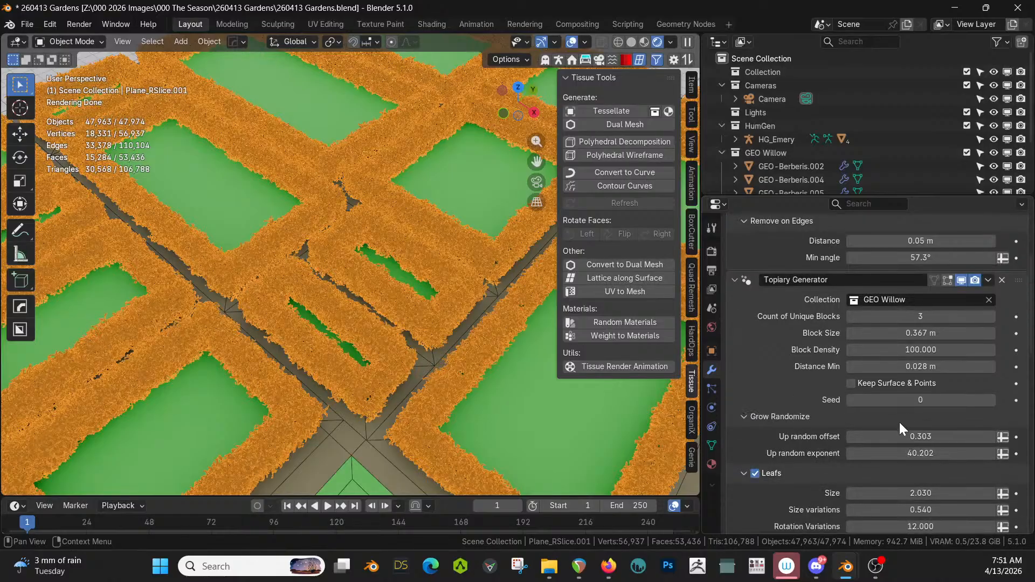
pyautogui.scroll(-3, 924, 409)
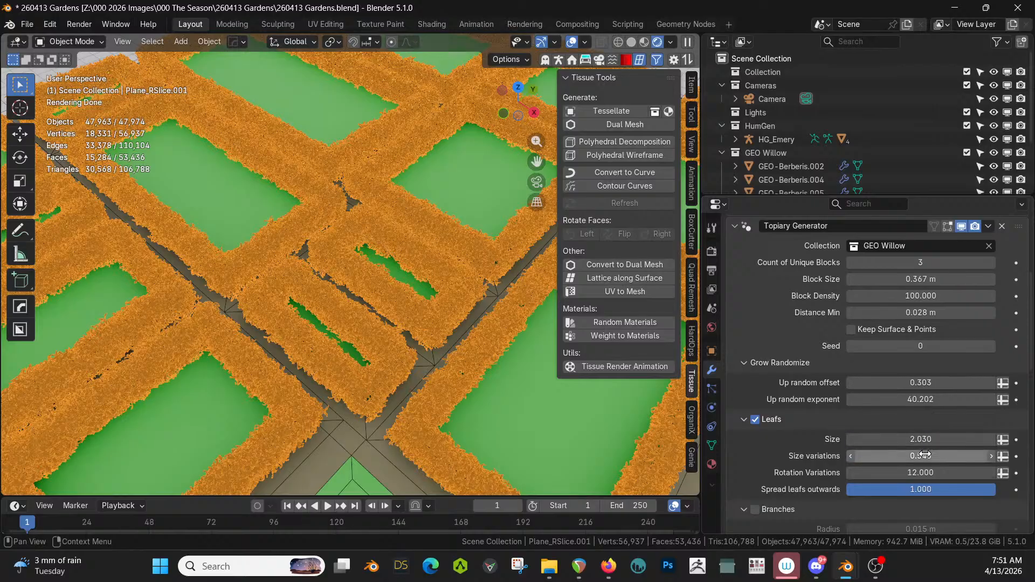
pyautogui.scroll(-20, 932, 451)
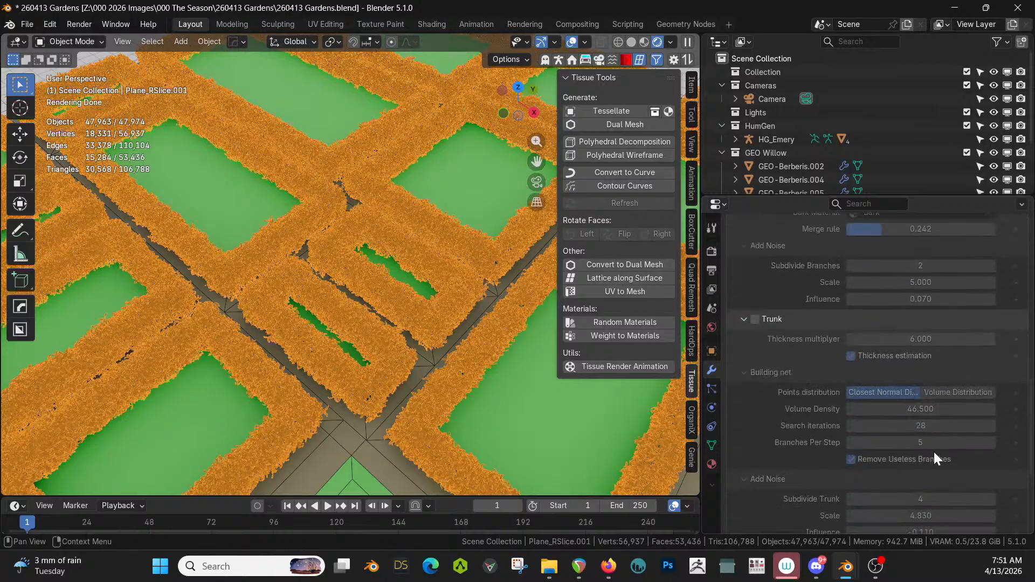
pyautogui.scroll(-3, 933, 459)
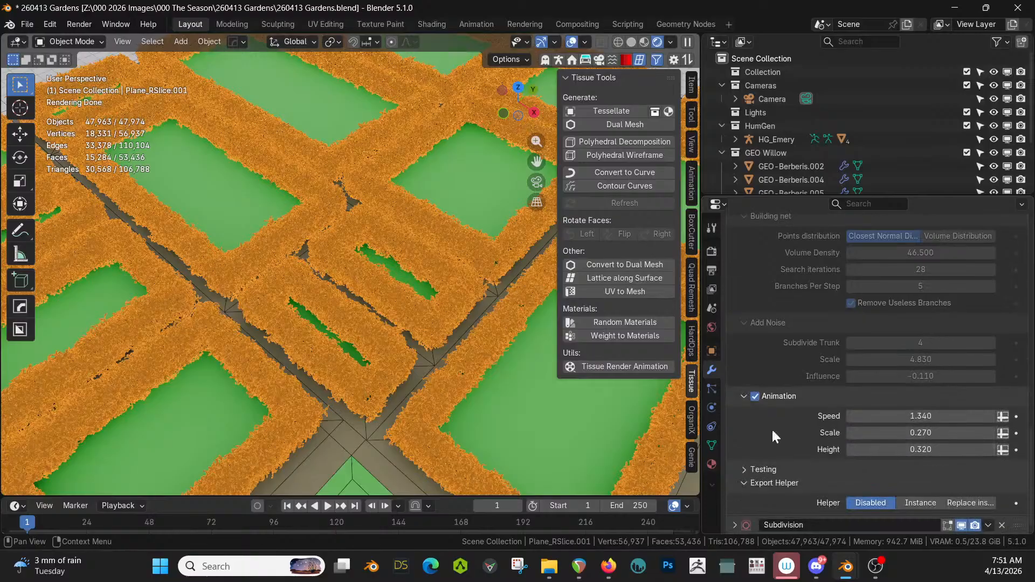
pyautogui.click(755, 397)
# - Set the hedges' Up random offset to 0.2 in the Topiary Generator's Grow Randomize settings
pyautogui.scroll(10, 838, 393)
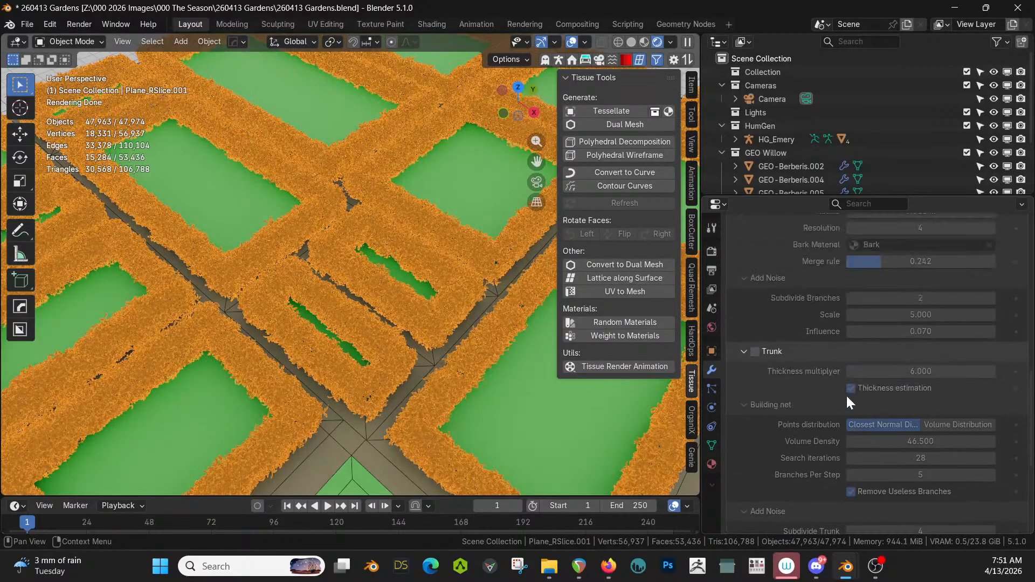
pyautogui.scroll(18, 845, 394)
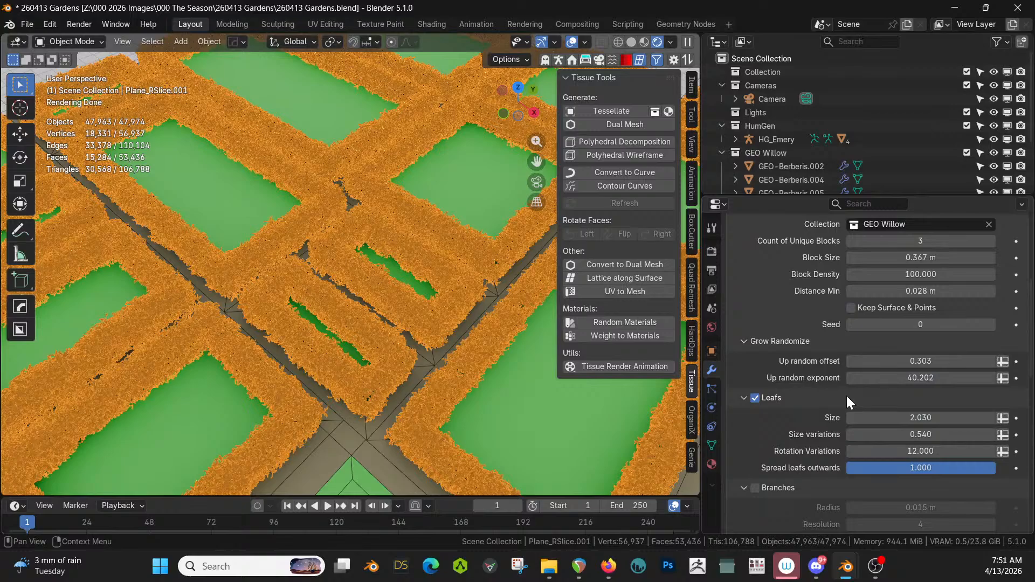
pyautogui.scroll(3, 846, 394)
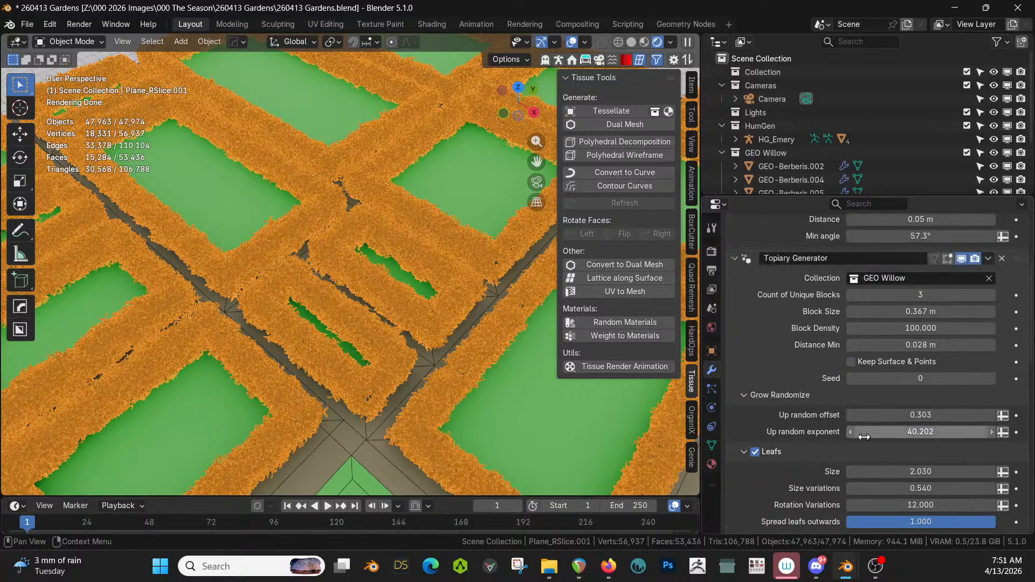
pyautogui.scroll(3, 912, 400)
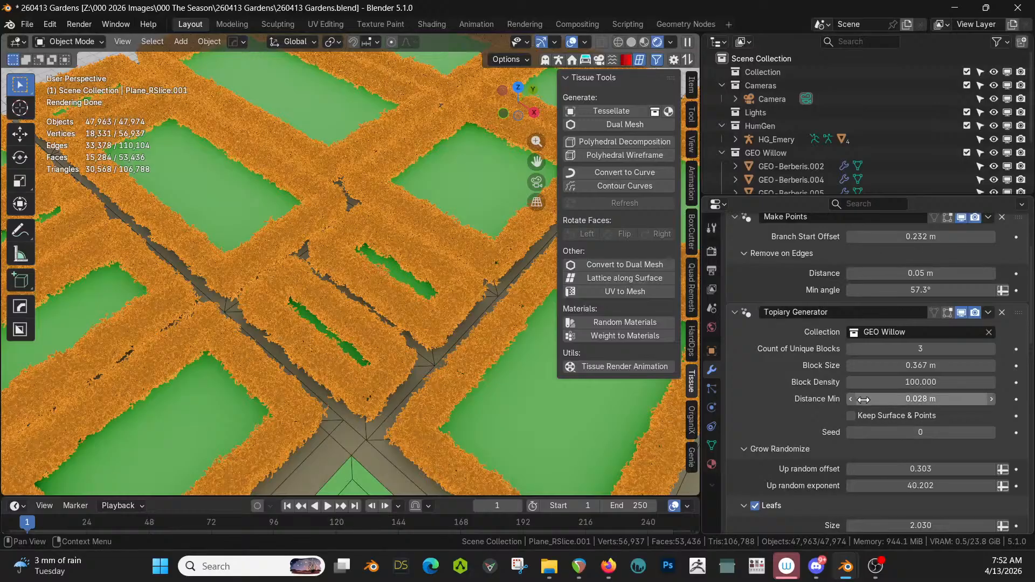
pyautogui.scroll(3, 863, 398)
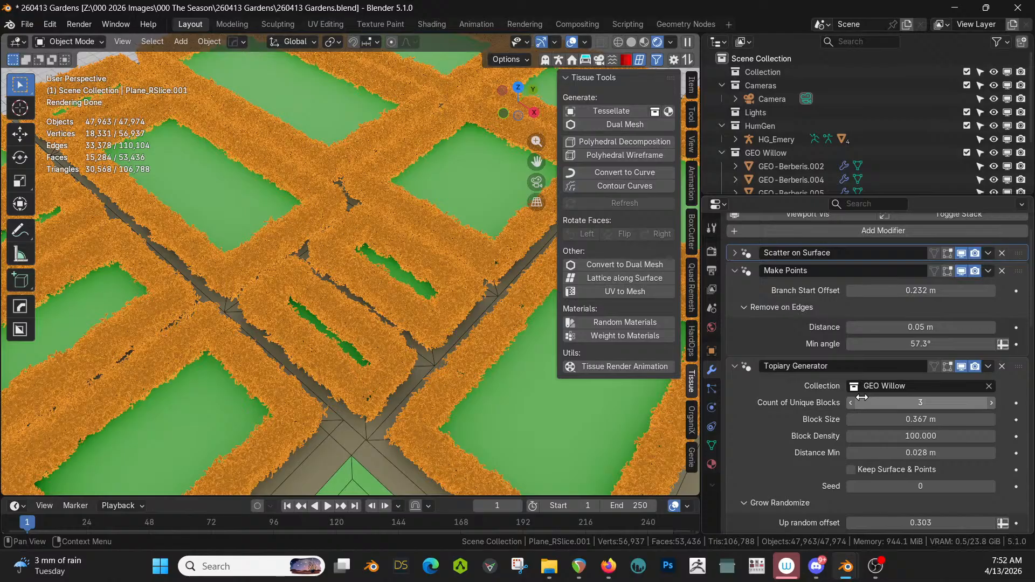
pyautogui.scroll(2, 862, 397)
pyautogui.scroll(-2, 861, 396)
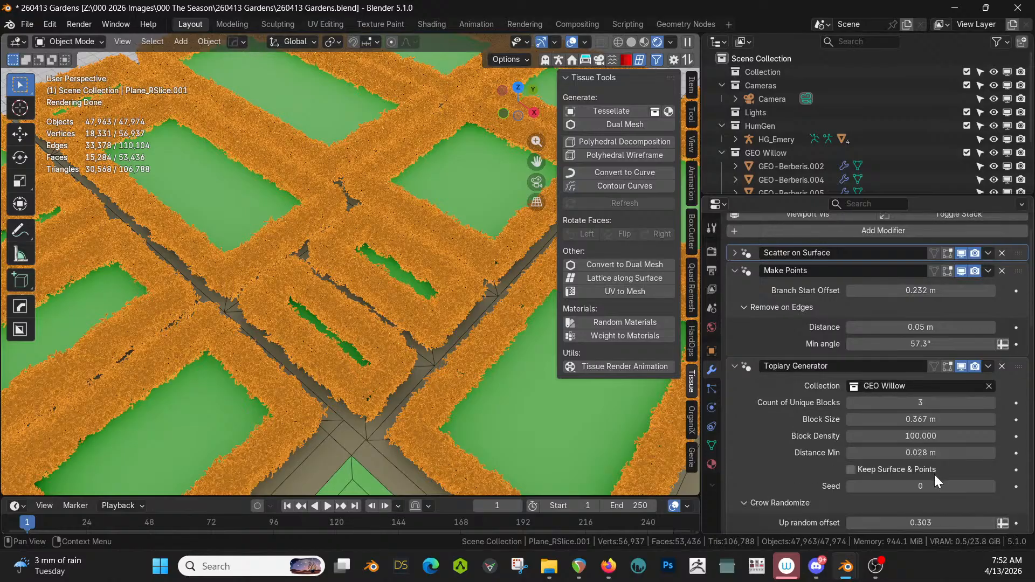
pyautogui.scroll(-4, 914, 464)
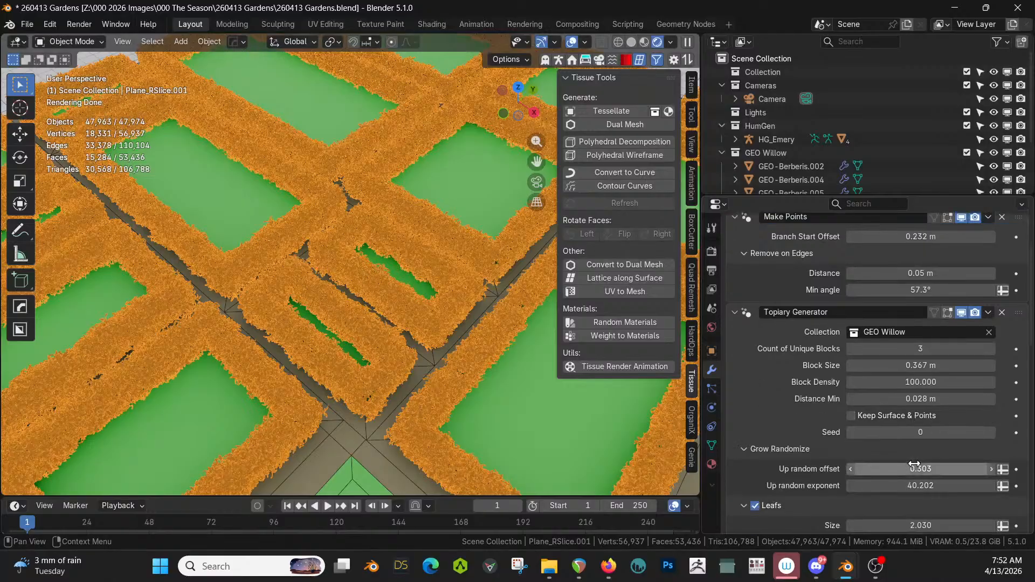
pyautogui.click(914, 469)
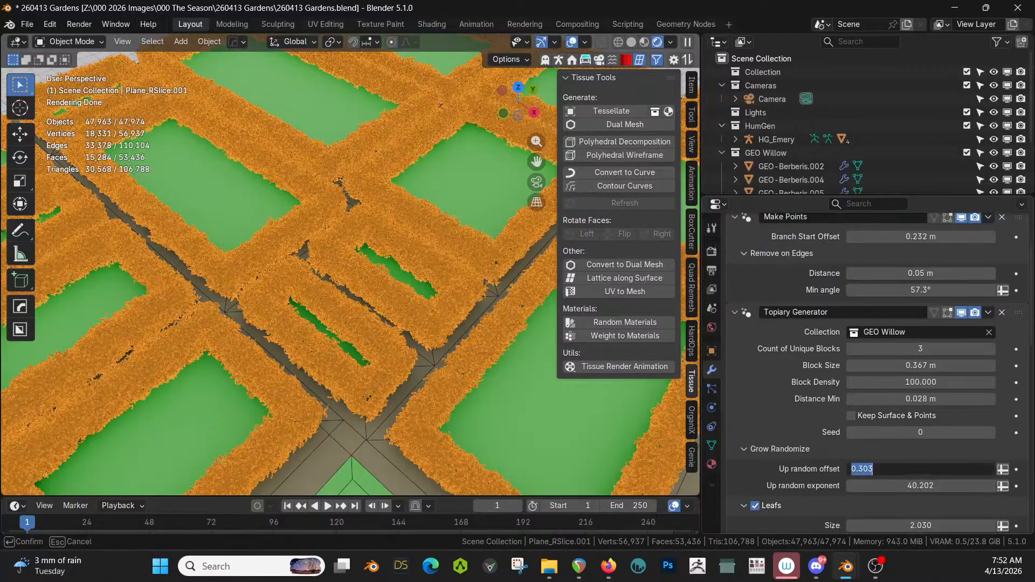
pyautogui.press('BackSpace')
pyautogui.write('.2')
pyautogui.press('Return')
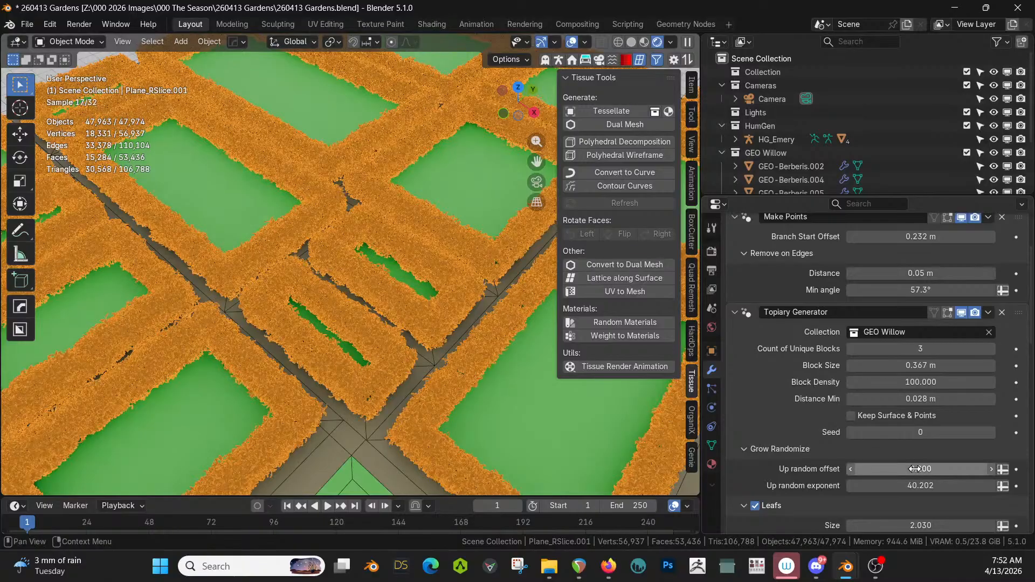
# - Try an Up random exponent of 30 for the hedges, set it to 40 instead, and check the foliage
pyautogui.click(916, 485)
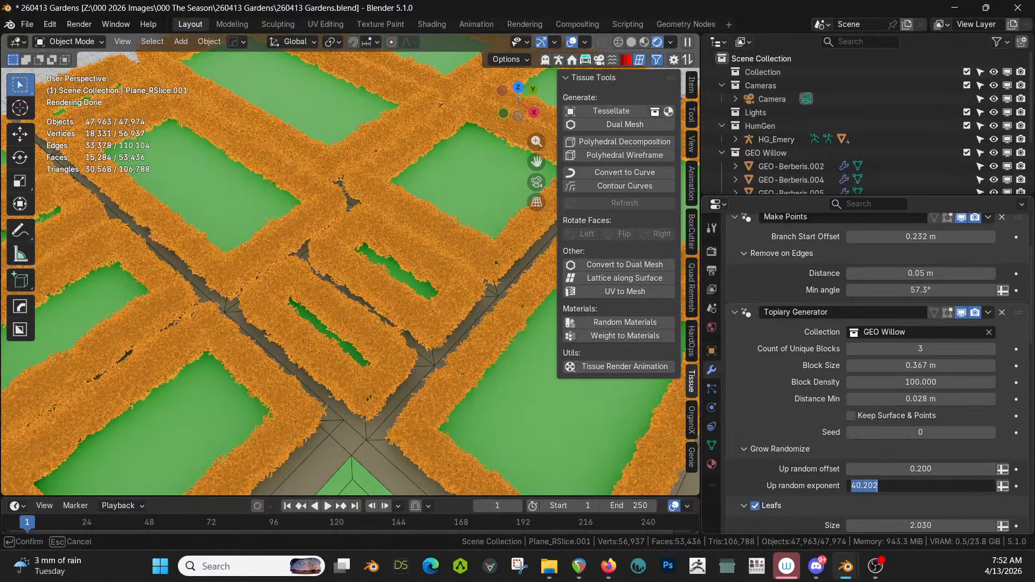
pyautogui.write('30')
pyautogui.press('Return')
pyautogui.click(916, 486)
pyautogui.write('40')
pyautogui.press('Return')
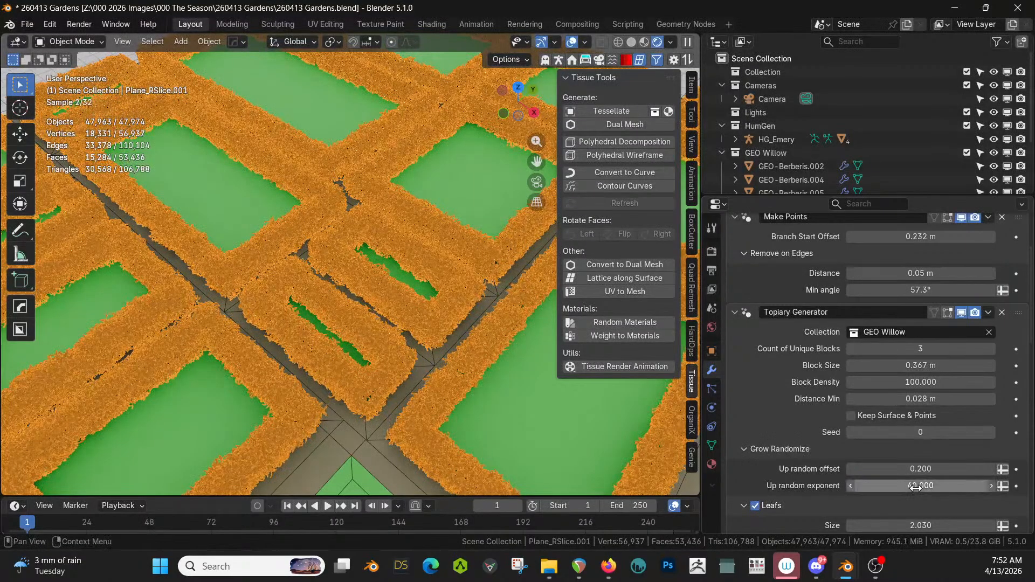
pyautogui.scroll(10, 492, 337)
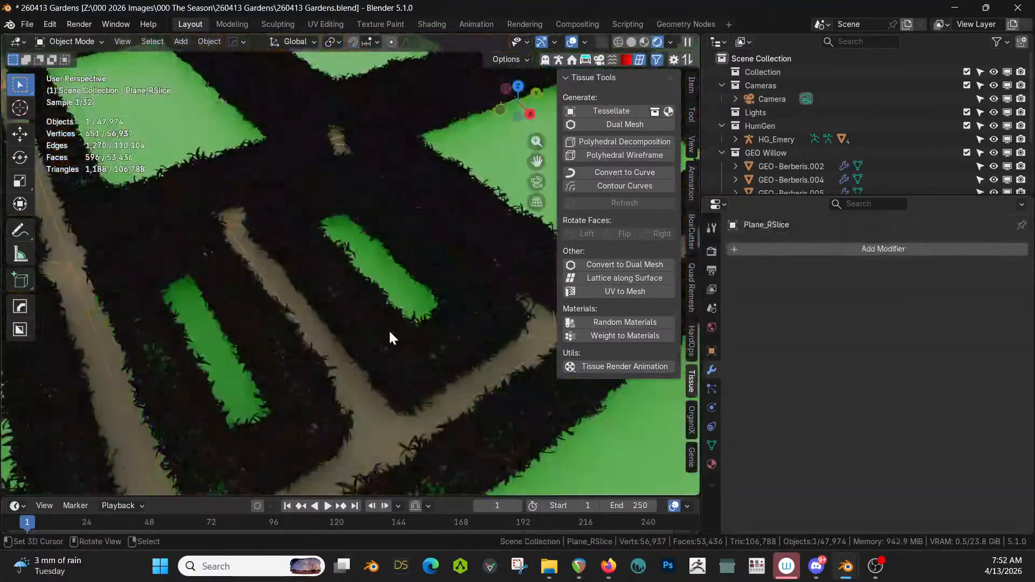
pyautogui.moveTo(386, 329)
pyautogui.mouseDown(button='middle')
pyautogui.moveTo(399, 303)
pyautogui.moveTo(386, 312)
pyautogui.mouseUp(button='middle')
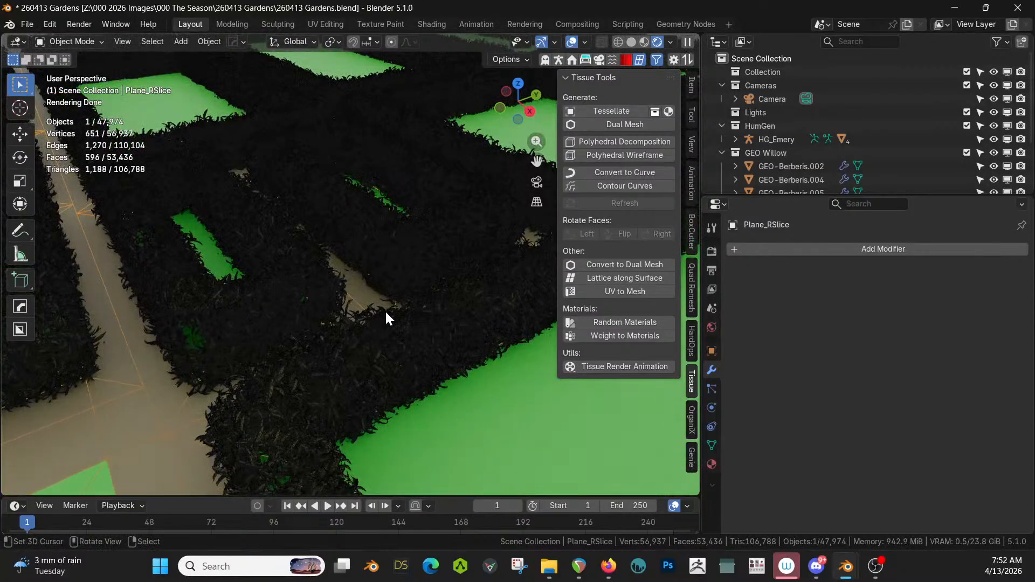
pyautogui.scroll(-10, 386, 318)
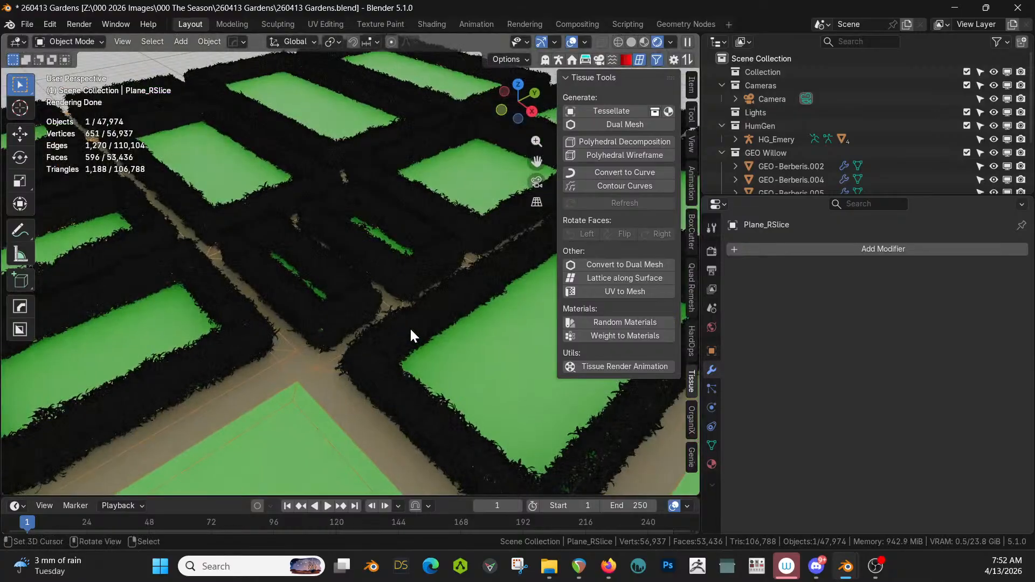
# - Select the hedge border object and set the Density of its Scatter on Surface modifier to 35
pyautogui.scroll(-2, 411, 335)
pyautogui.click(474, 304)
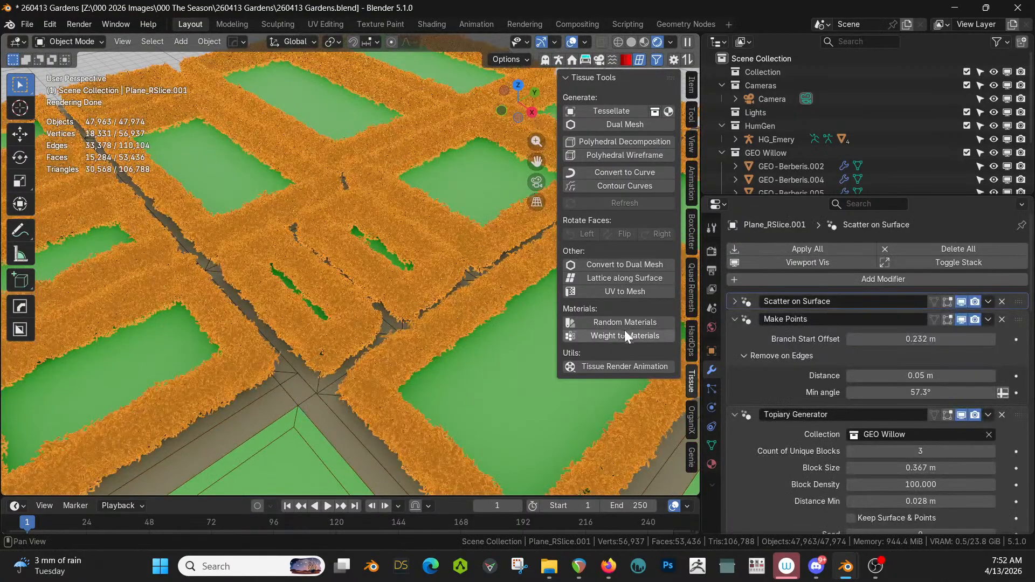
pyautogui.click(735, 300)
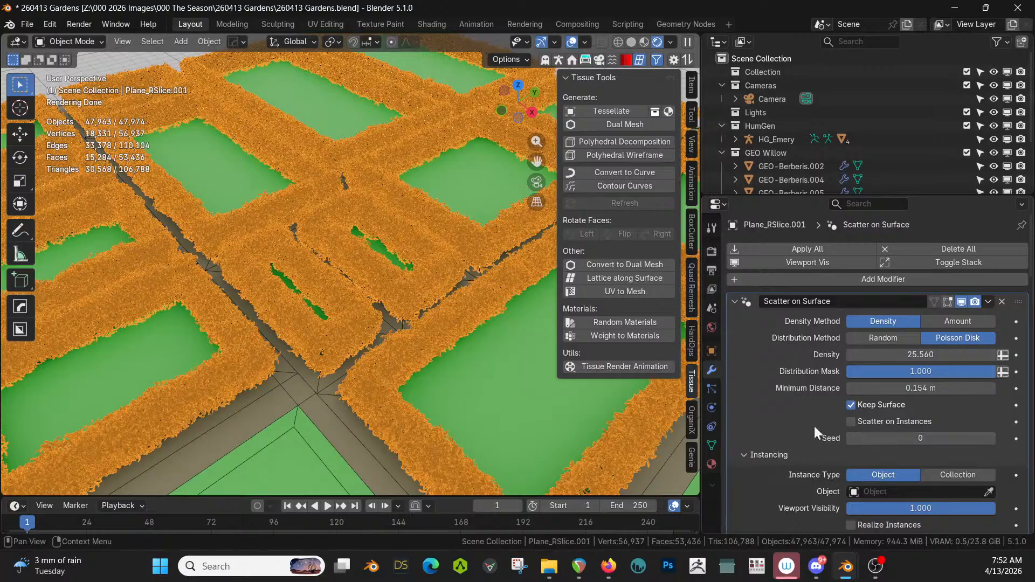
pyautogui.click(917, 354)
pyautogui.write('35')
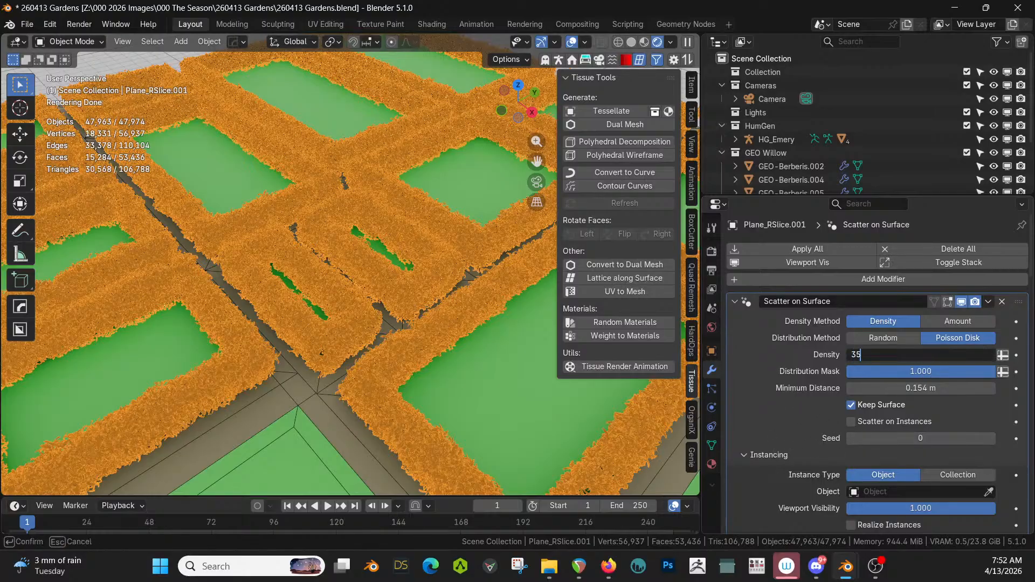
pyautogui.press('Return')
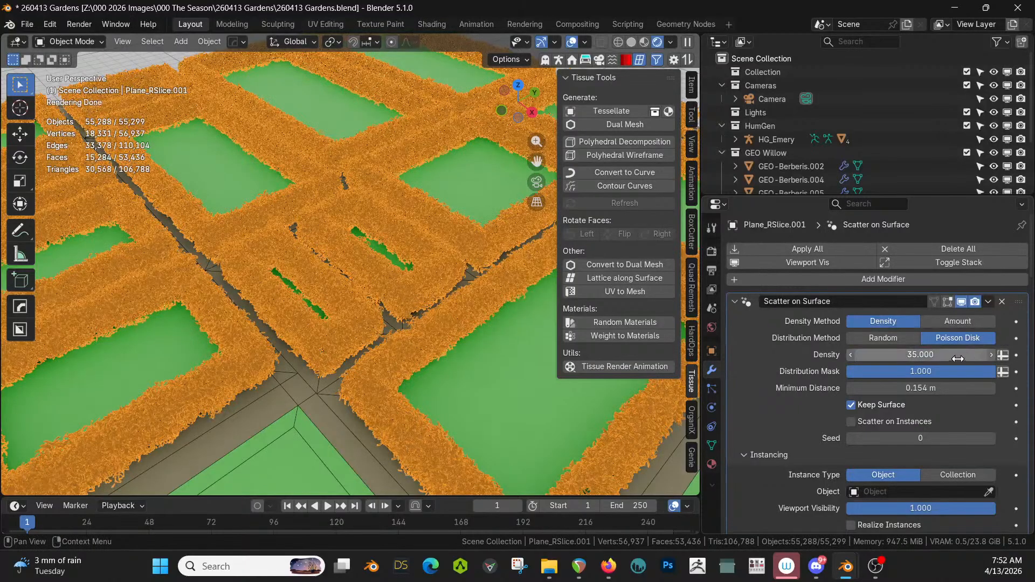
# - Review the hedges' remaining Scatter on Surface settings, followed by their Make Points and Topiary Generator settings
pyautogui.scroll(-2, 907, 401)
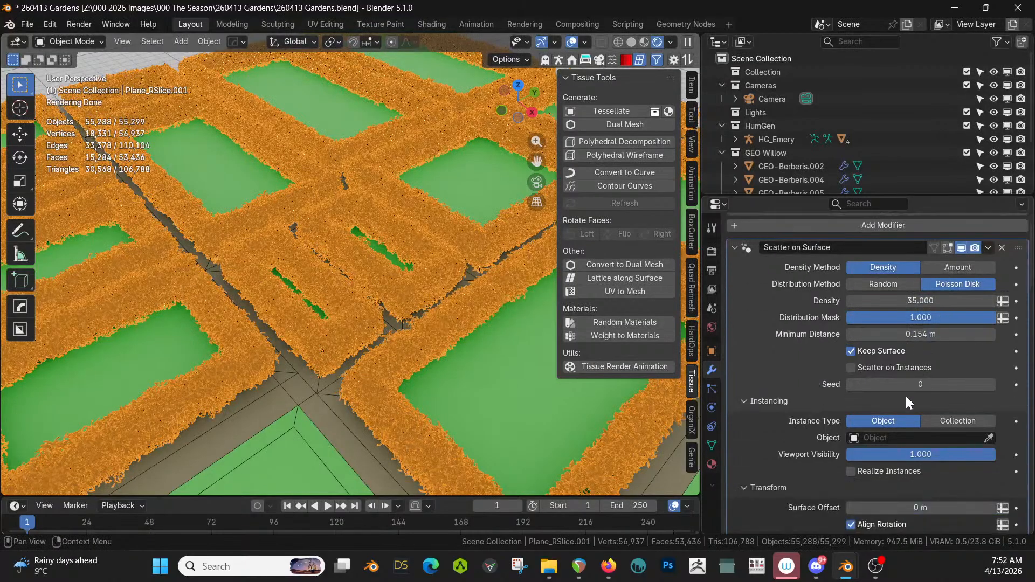
pyautogui.scroll(-14, 907, 401)
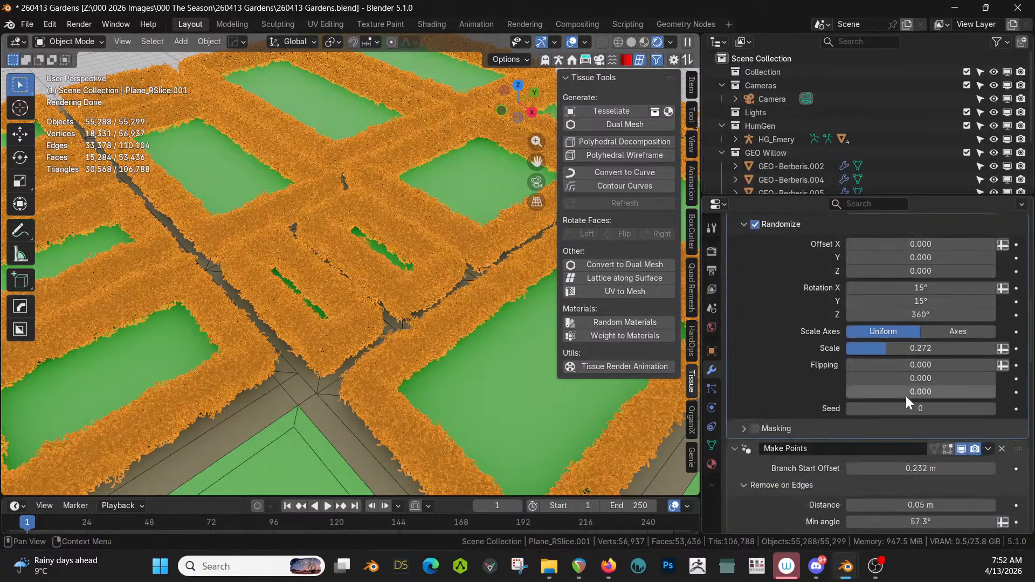
pyautogui.scroll(-3, 906, 396)
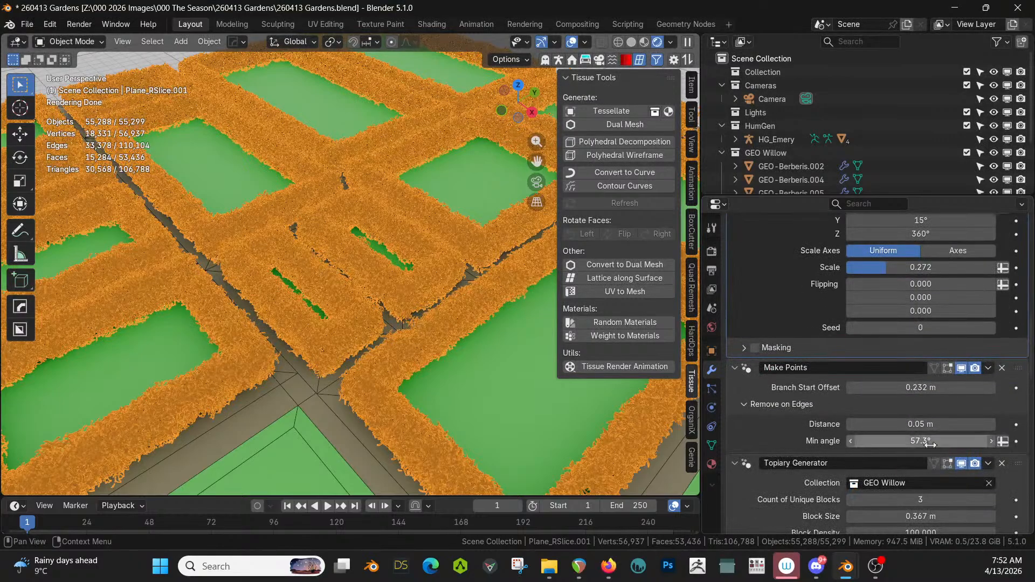
pyautogui.scroll(-2, 823, 431)
pyautogui.scroll(-3, 823, 428)
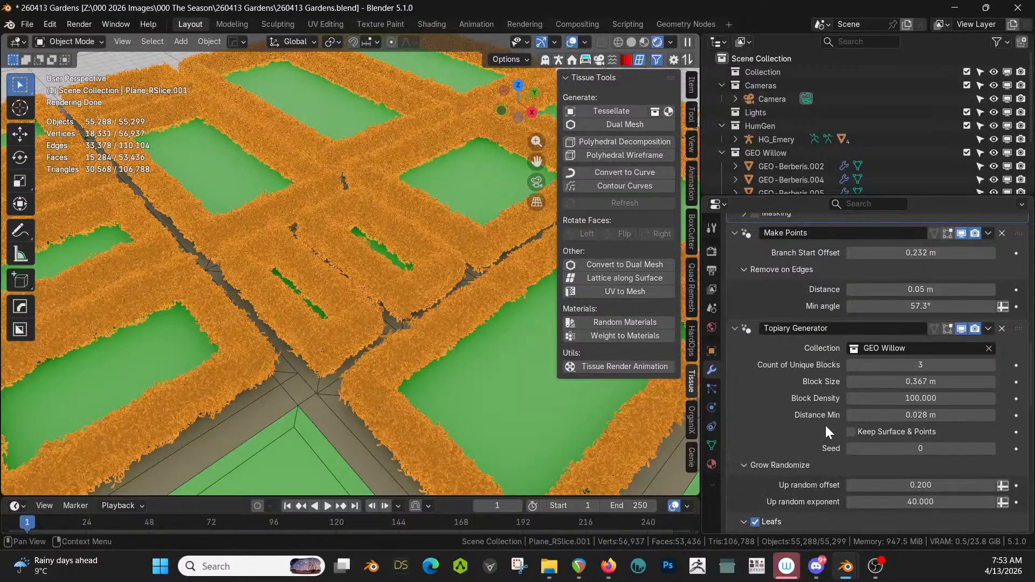
# - Try a block size of 0.3 m in the hedge's Topiary Generator modifier
pyautogui.click(916, 382)
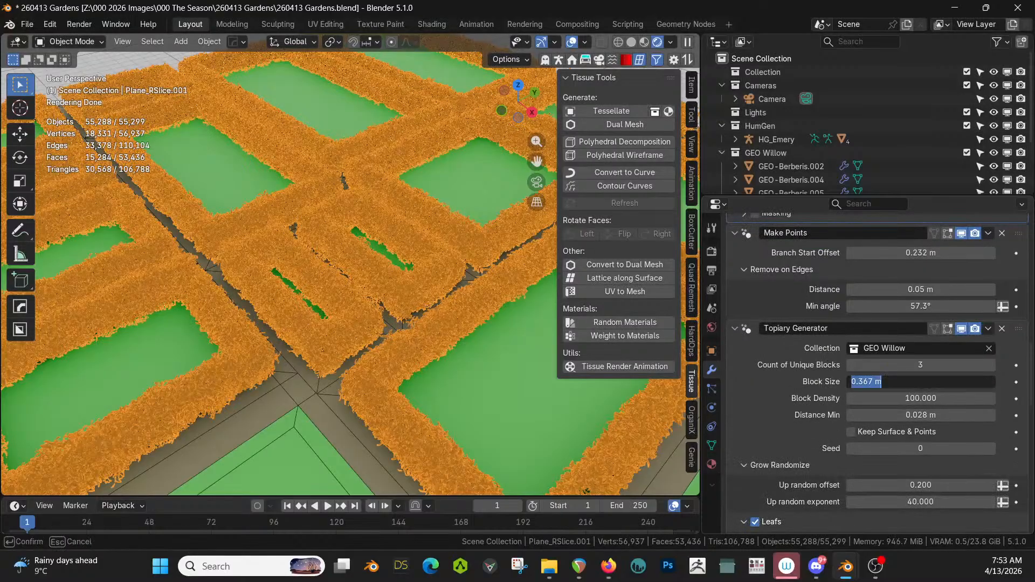
pyautogui.press('BackSpace')
pyautogui.write('.3')
pyautogui.press('Return')
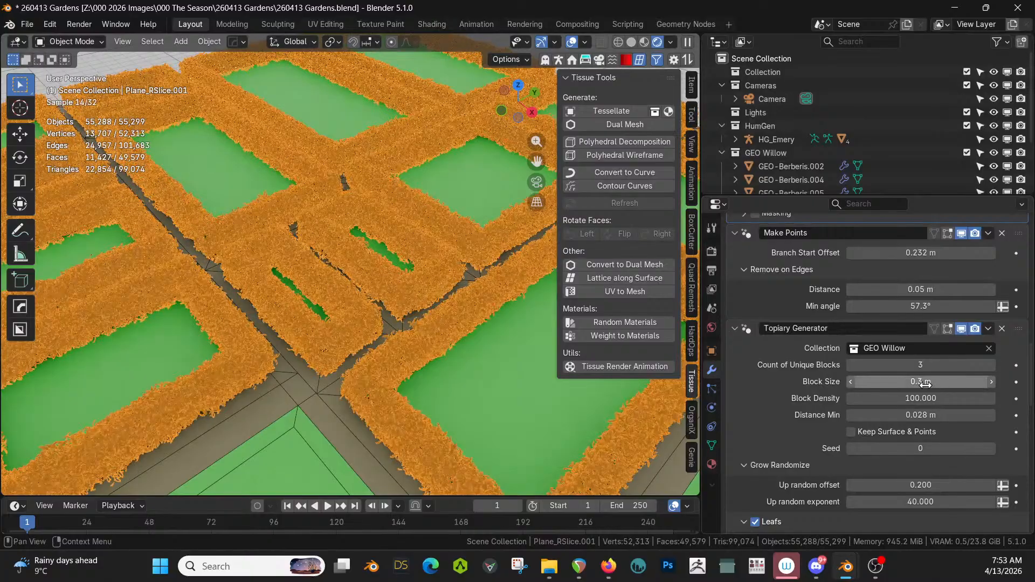
# - Set the block size in the hedge's Topiary Generator modifier to 0.25 m
pyautogui.click(925, 381)
pyautogui.press('BackSpace')
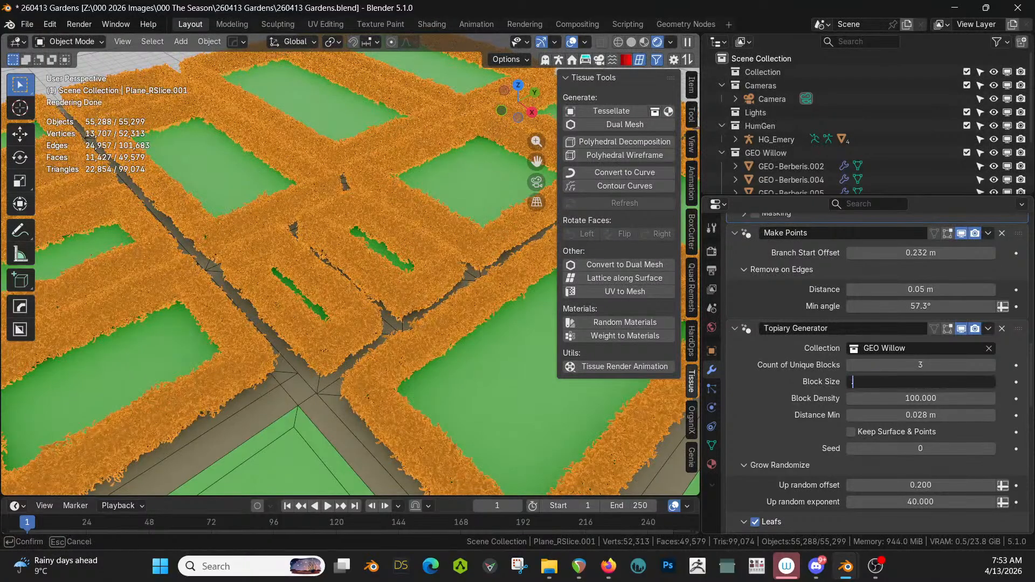
pyautogui.write('.25')
pyautogui.press('Return')
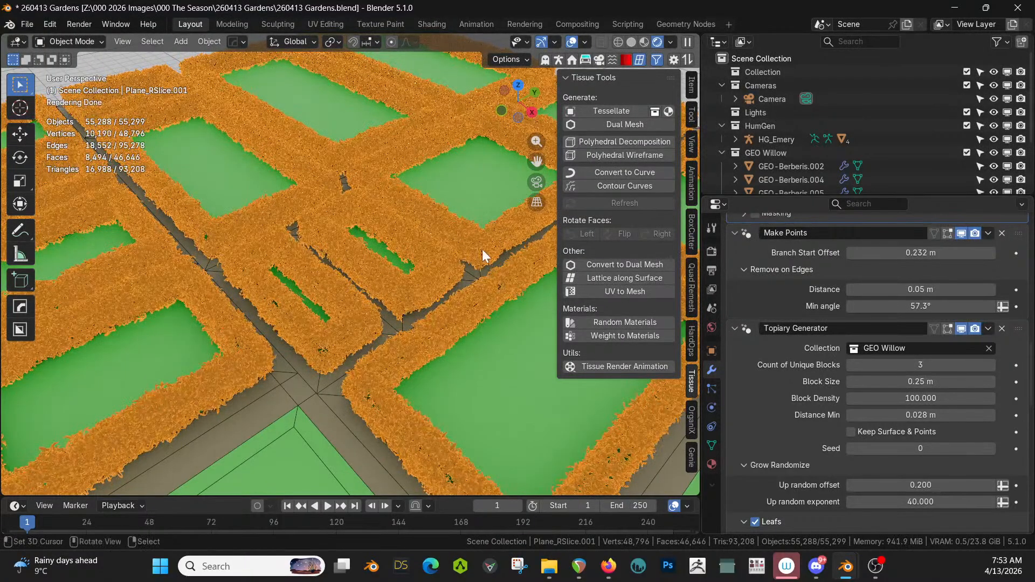
# - Reselect the hedge object and set its Scatter on Surface density to 50, then deselect it
pyautogui.moveTo(482, 249); pyautogui.dragTo(427, 283, button='middle')
pyautogui.click(340, 310)
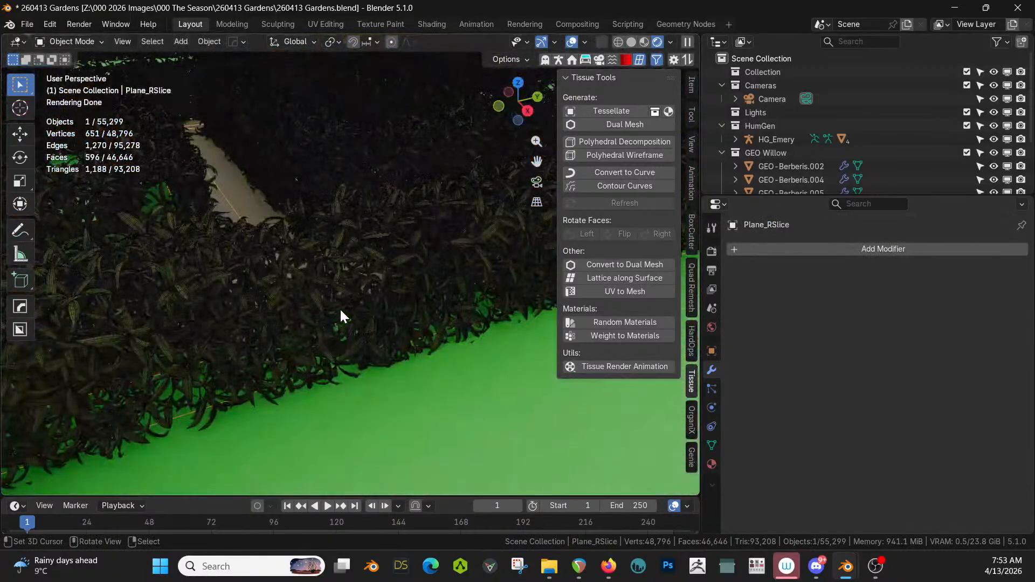
pyautogui.moveTo(339, 308); pyautogui.dragTo(356, 303, button='middle')
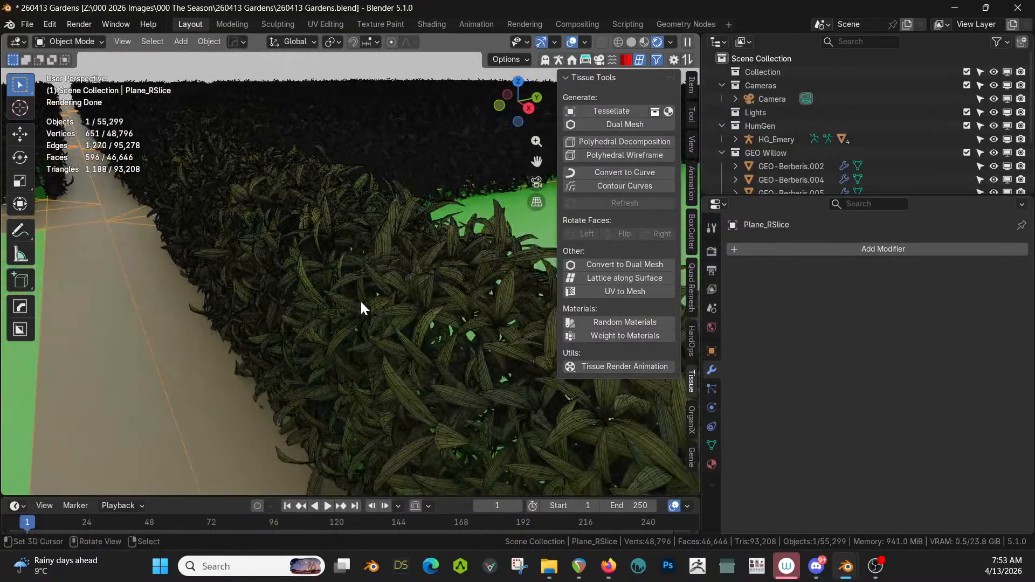
pyautogui.click(417, 310)
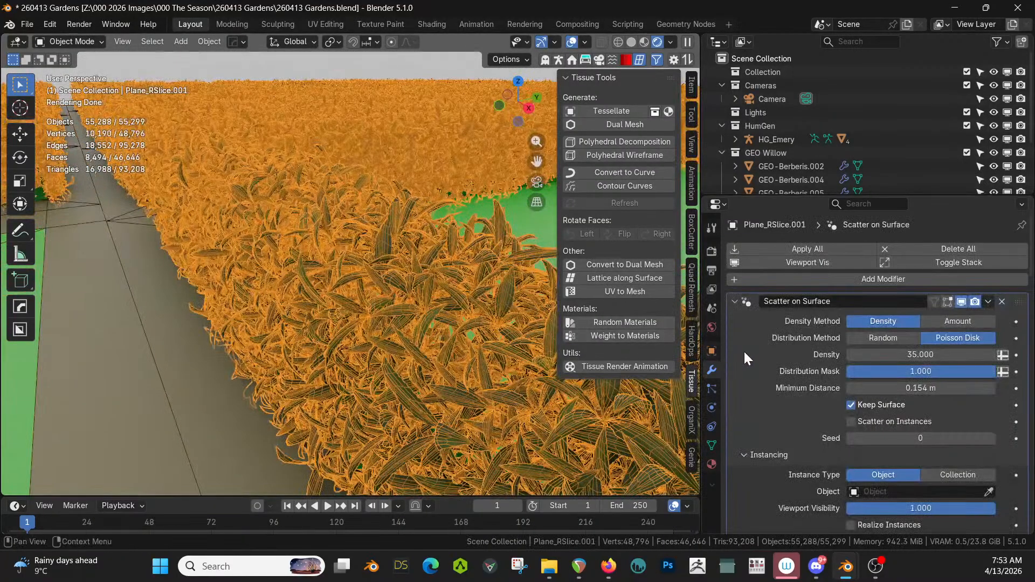
pyautogui.scroll(-12, 881, 419)
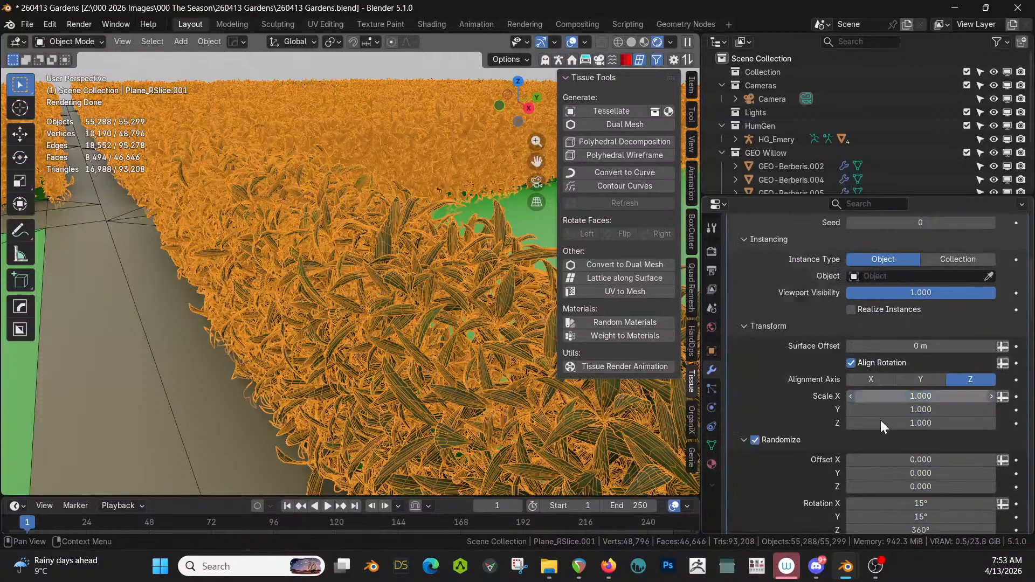
pyautogui.scroll(-10, 880, 419)
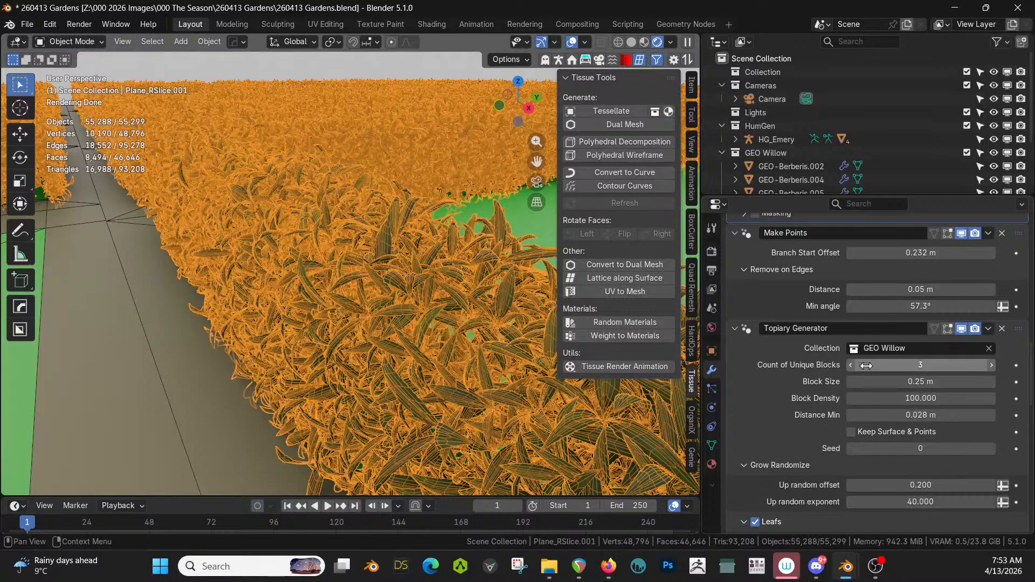
pyautogui.scroll(20, 865, 366)
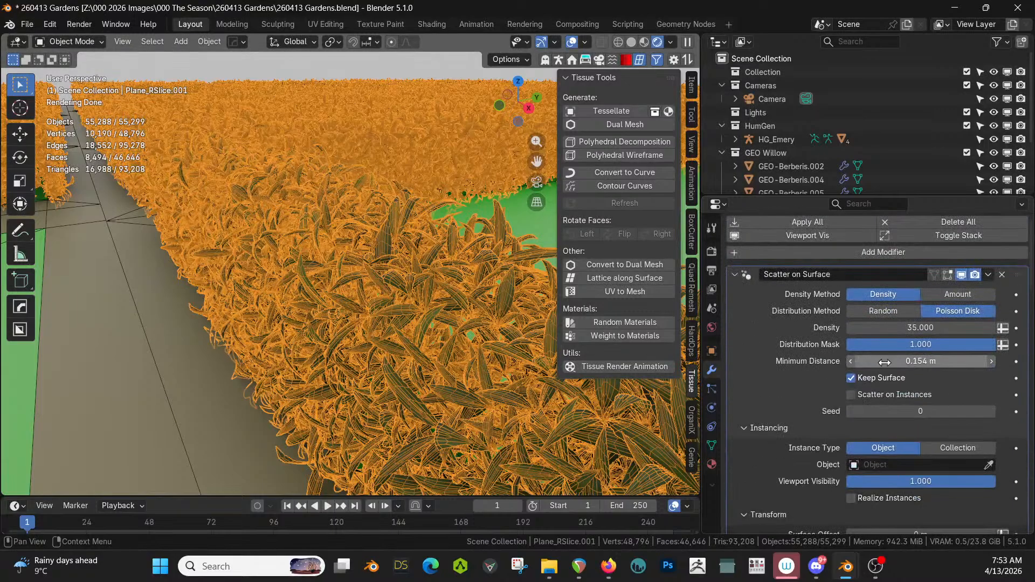
pyautogui.click(907, 331)
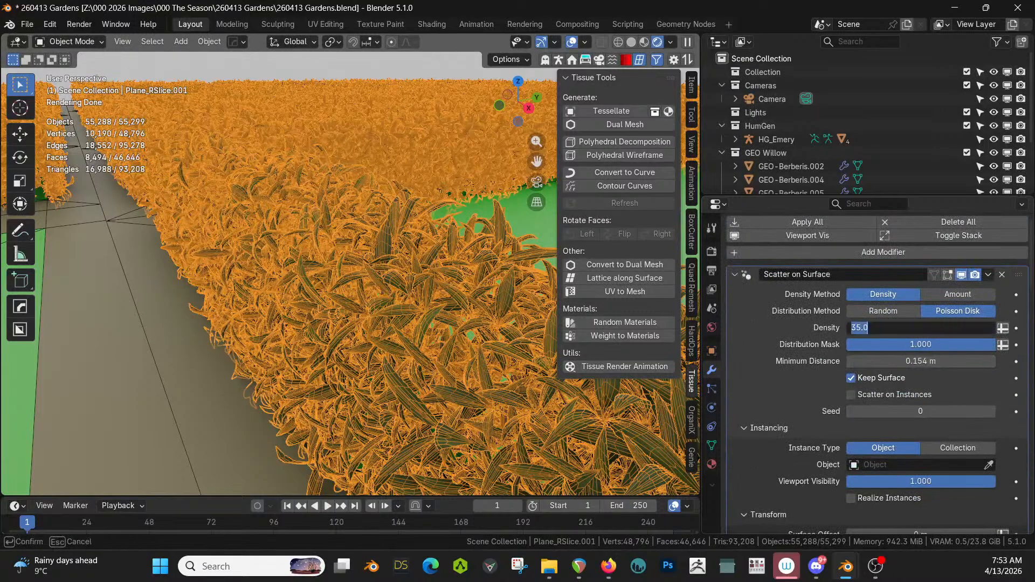
pyautogui.write('50')
pyautogui.press('Return')
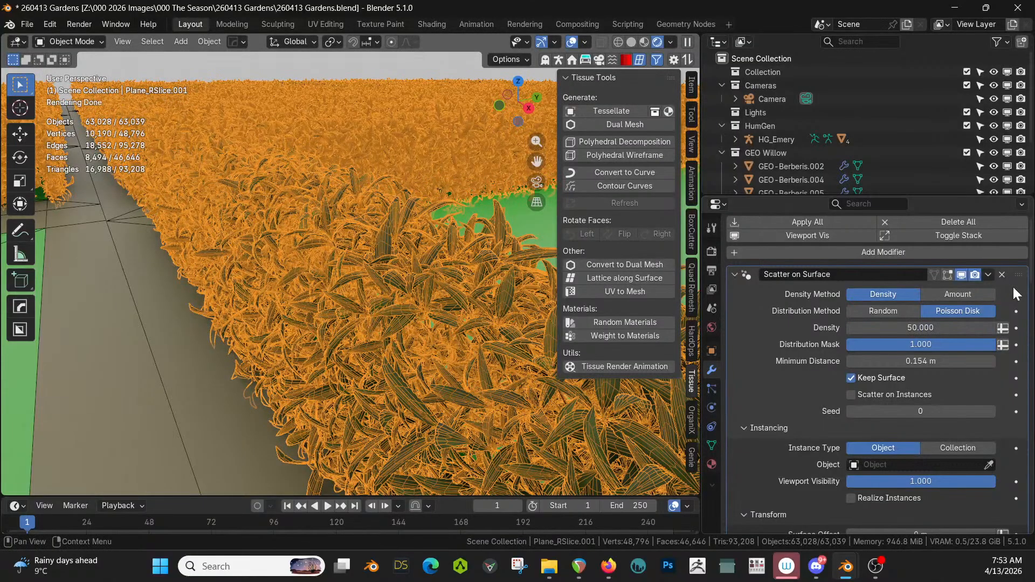
pyautogui.rightClick(444, 66)
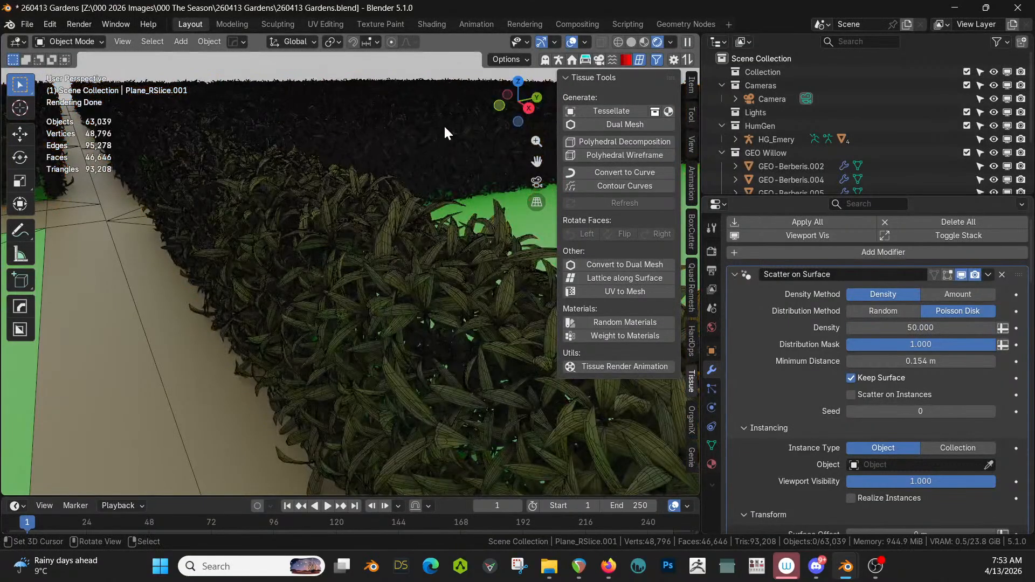
# - Check the denser hedges across the garden and save the file
pyautogui.moveTo(443, 162); pyautogui.dragTo(508, 221, button='middle')
pyautogui.scroll(-4, 436, 183)
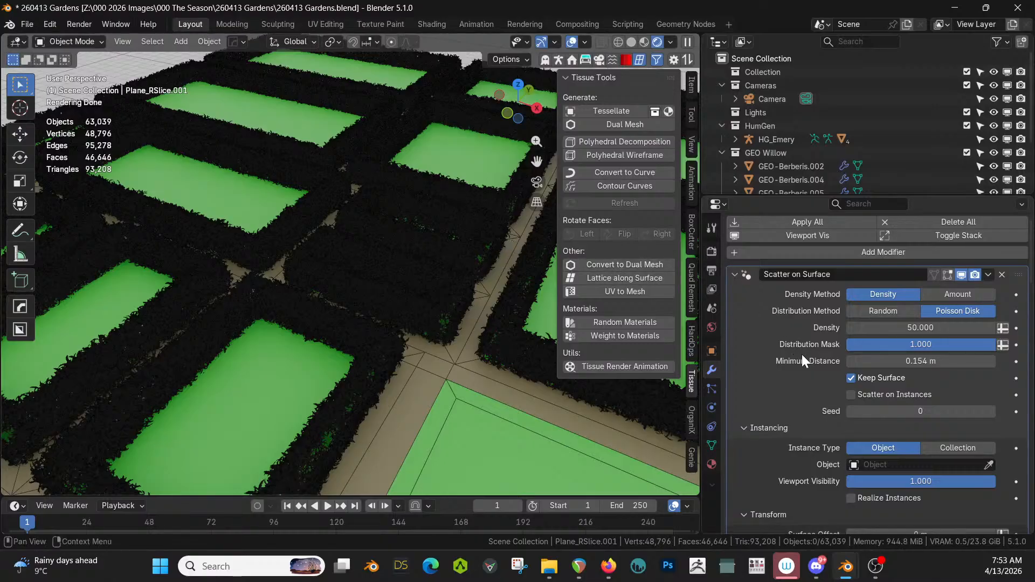
pyautogui.scroll(-15, 801, 367)
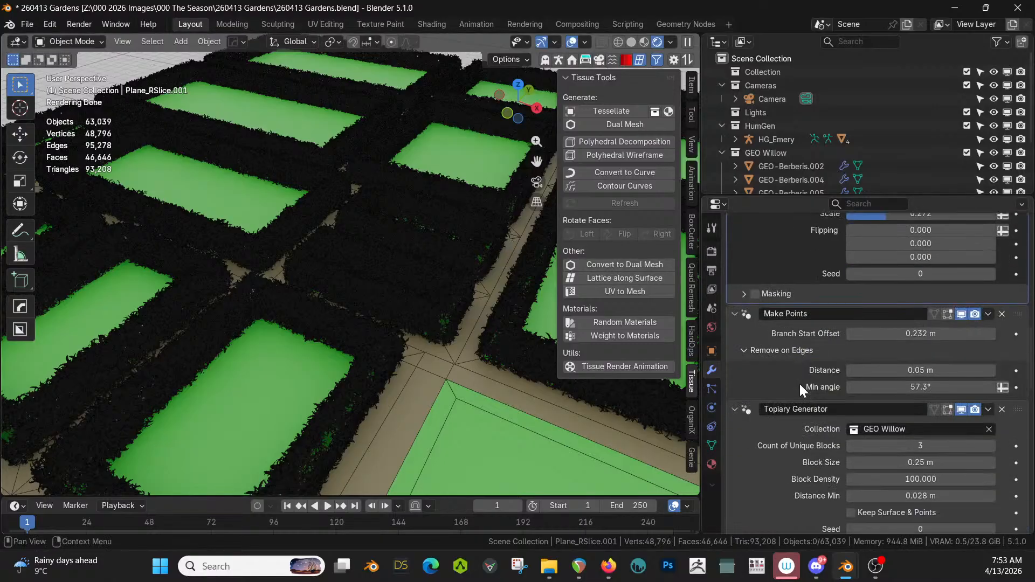
pyautogui.scroll(-14, 798, 384)
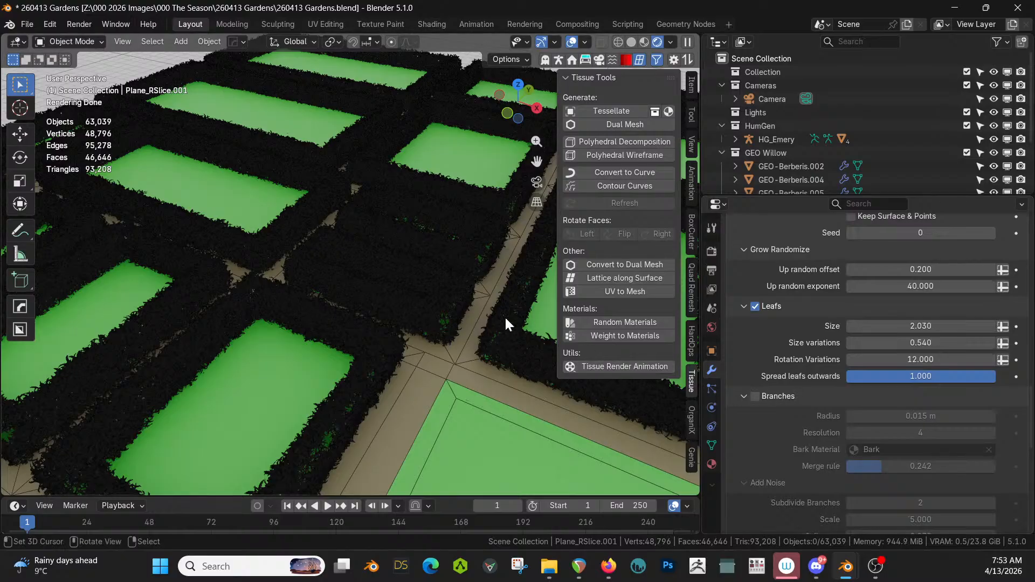
pyautogui.hotkey('ctrl', 's')
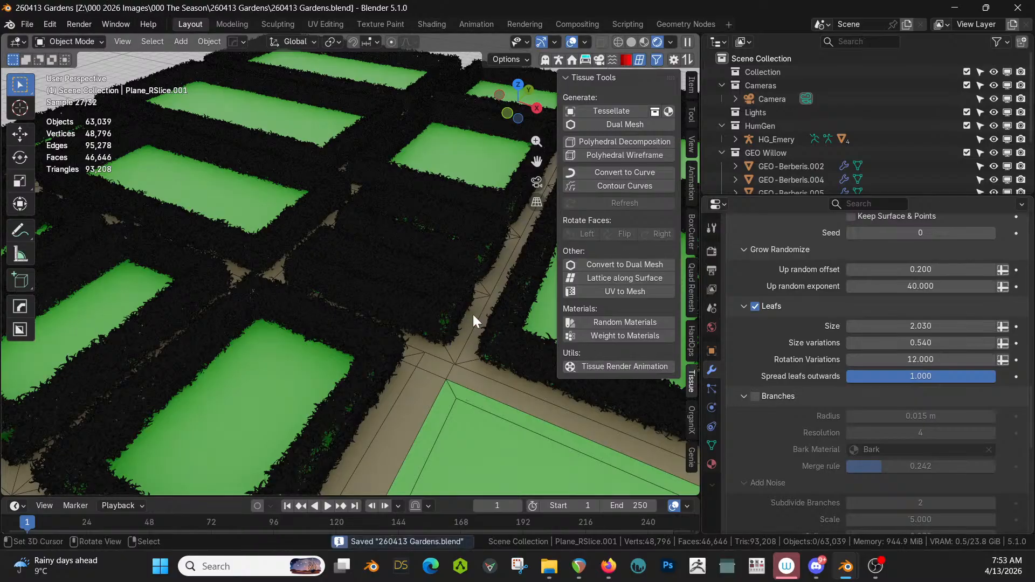
# - Switch the viewport to solid shading and enable branches in the hedge's Topiary Generator modifier
pyautogui.press('z')
pyautogui.click(475, 315)
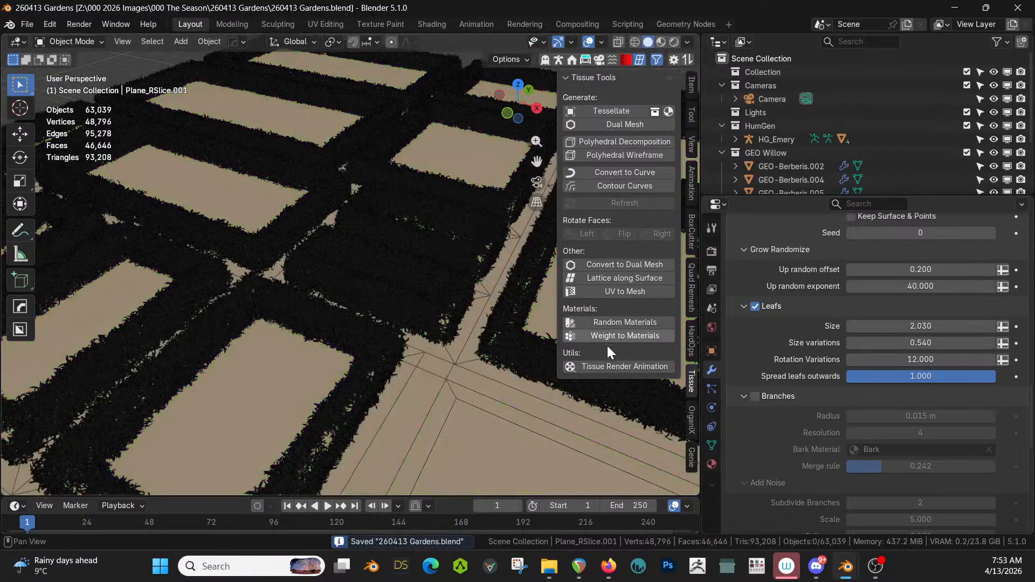
pyautogui.click(754, 397)
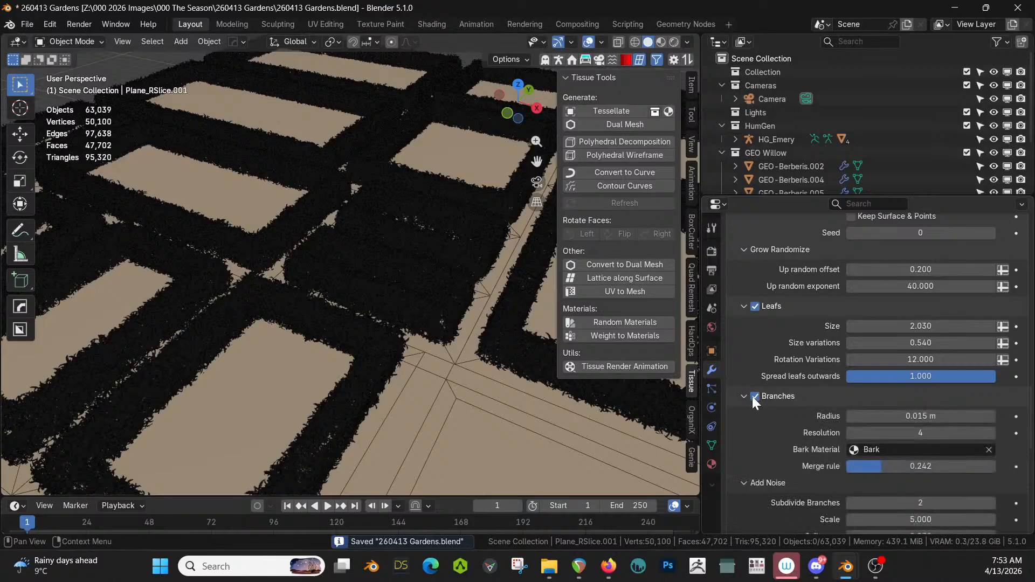
pyautogui.scroll(3, 463, 367)
pyautogui.moveTo(490, 367); pyautogui.dragTo(493, 343, button='middle')
pyautogui.moveTo(493, 342); pyautogui.dragTo(470, 341, button='middle')
pyautogui.scroll(4, 476, 342)
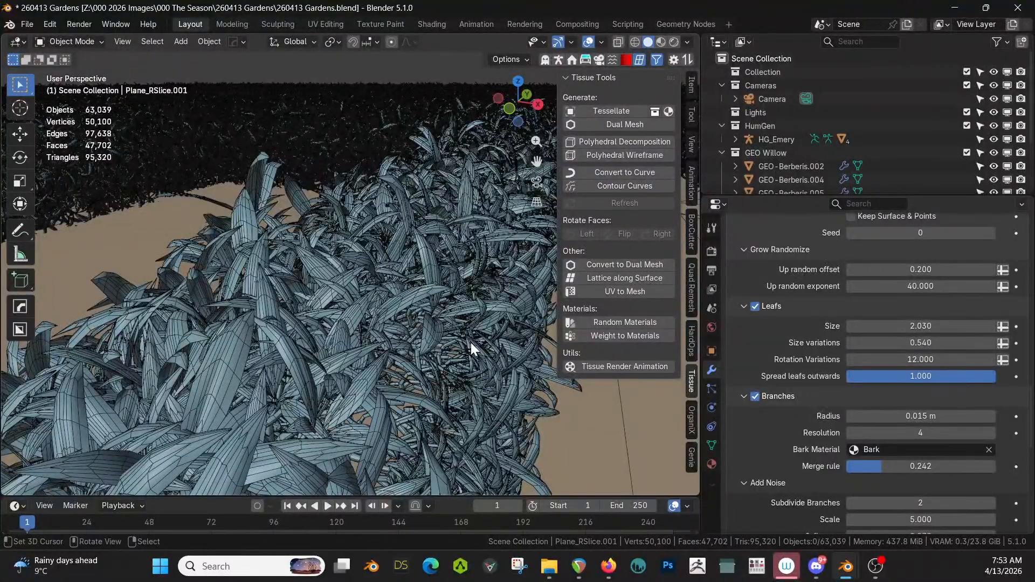
# - Return the viewport to rendered shading and turn off the wireframe overlay to inspect the hedges
pyautogui.press('z')
pyautogui.press('8')
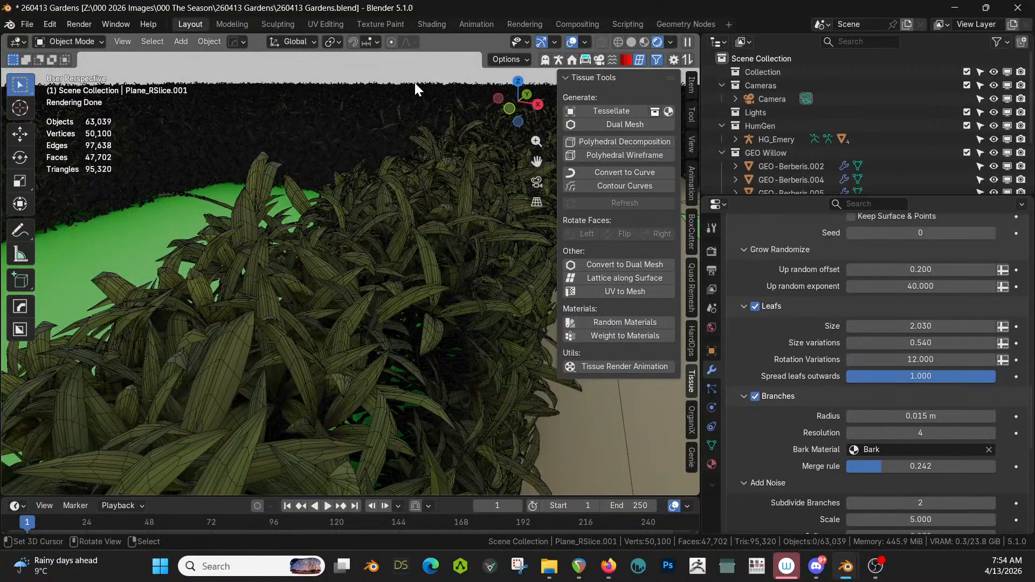
pyautogui.hotkey('alt', 'v')
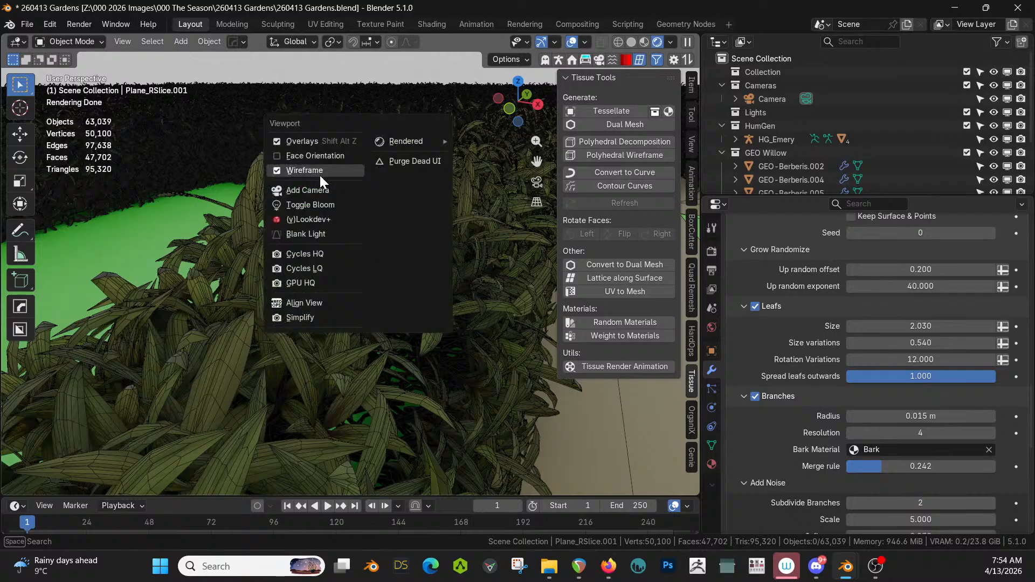
pyautogui.click(311, 168)
pyautogui.scroll(-4, 311, 169)
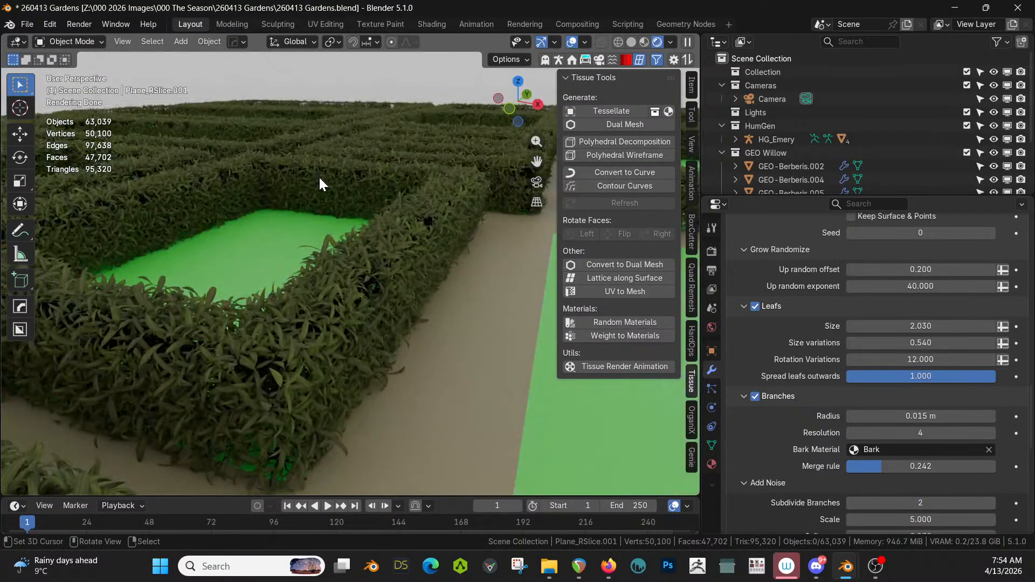
pyautogui.scroll(4, 319, 177)
pyautogui.moveTo(319, 177); pyautogui.dragTo(206, 175, button='middle')
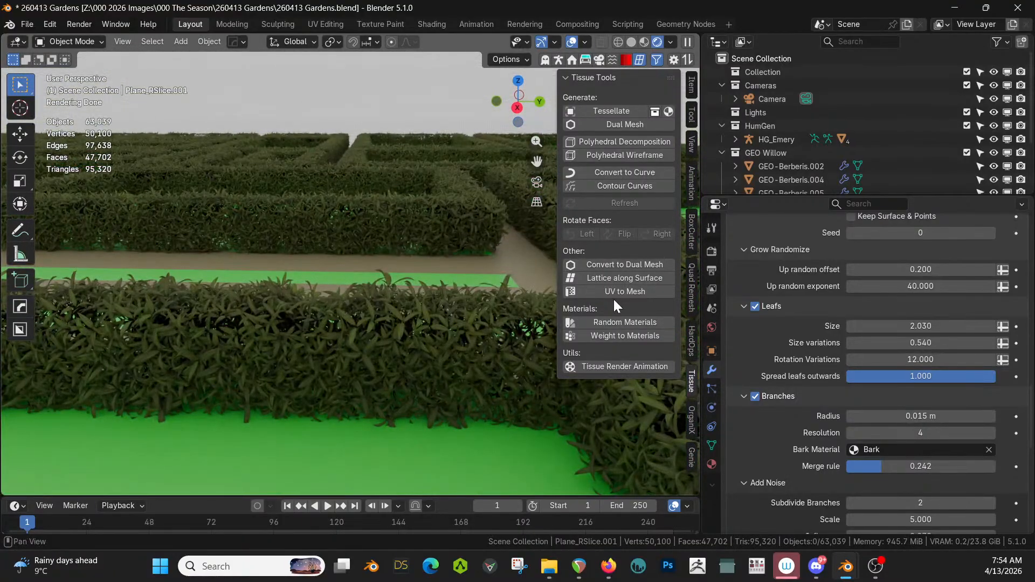
# - Try the Trunk option of the hedge's Topiary Generator modifier and switch it off again
pyautogui.scroll(-7, 798, 379)
pyautogui.scroll(-5, 800, 386)
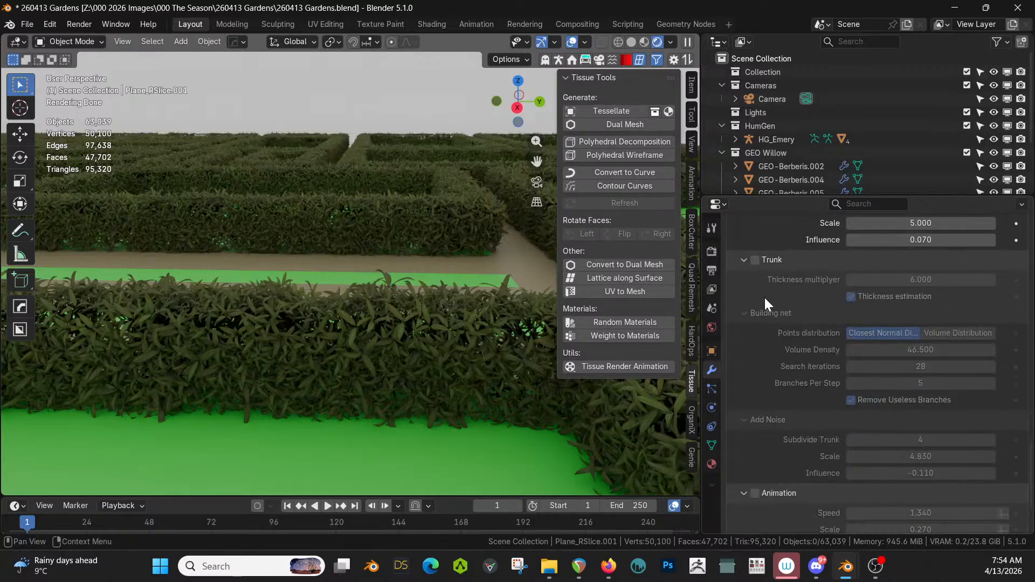
pyautogui.click(755, 261)
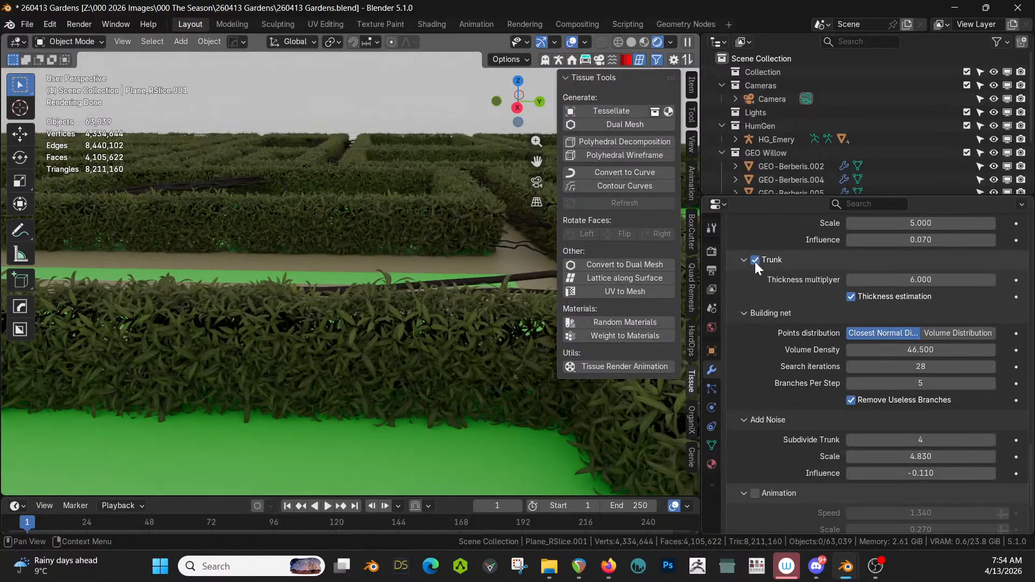
pyautogui.moveTo(539, 274); pyautogui.dragTo(458, 339, button='middle')
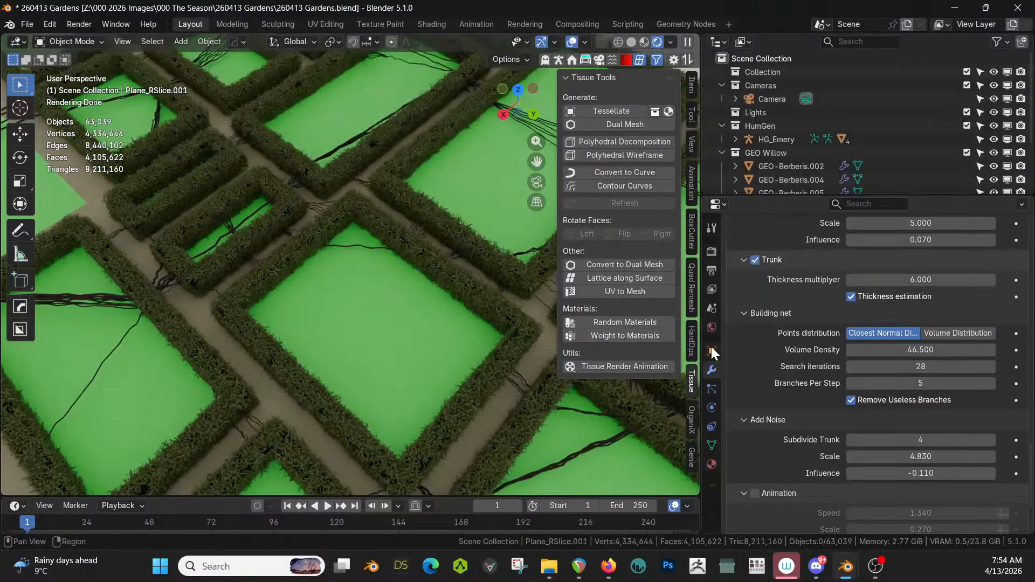
pyautogui.click(754, 260)
# - Isolate the garden's ground plane in local view and enter Edit Mode on it
pyautogui.moveTo(377, 278); pyautogui.dragTo(294, 213, button='middle')
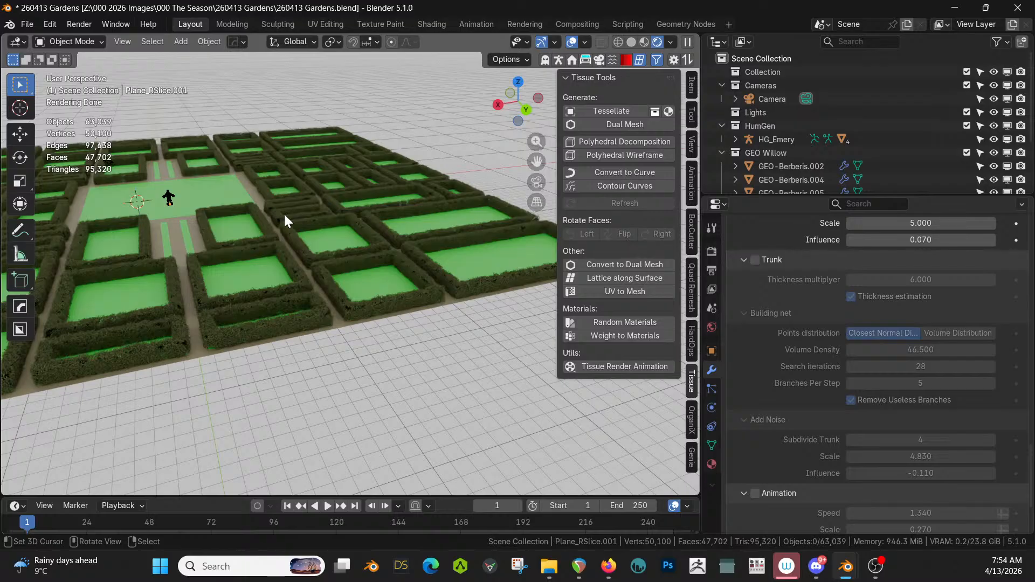
pyautogui.moveTo(305, 256); pyautogui.dragTo(357, 343, button='middle')
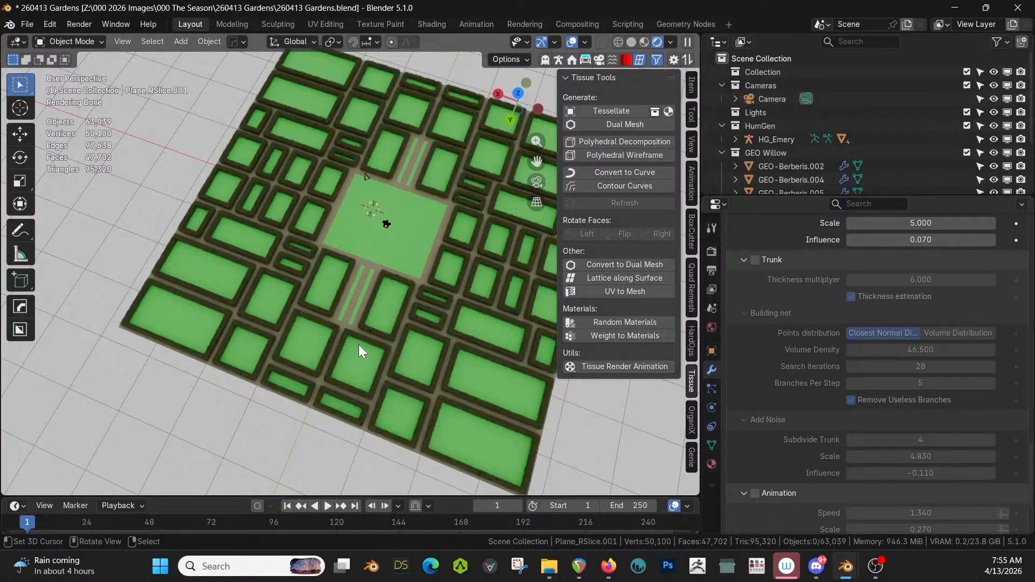
pyautogui.moveTo(296, 328); pyautogui.dragTo(350, 337, button='middle')
pyautogui.scroll(3, 350, 337)
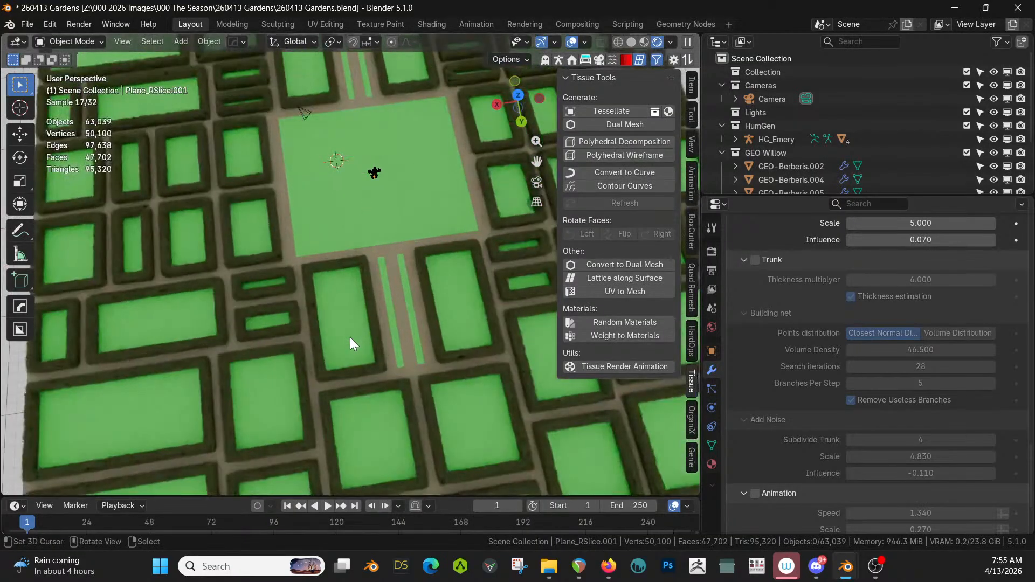
pyautogui.click(351, 191)
pyautogui.press('/')
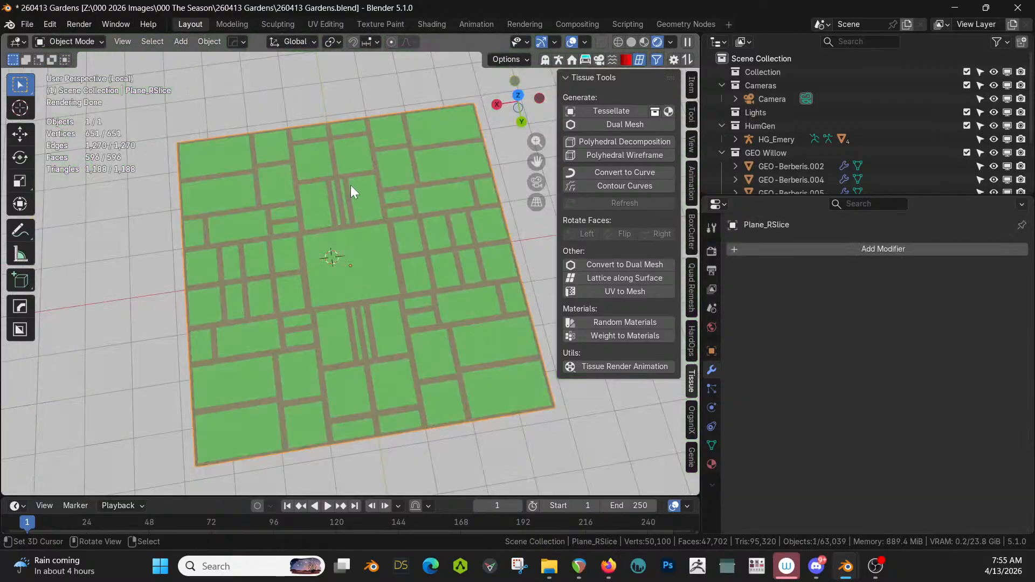
pyautogui.press('Tab')
# - Select the inner planting-bed faces in one quadrant of the ground plane, including the narrow strip beside the central path
pyautogui.scroll(4, 350, 185)
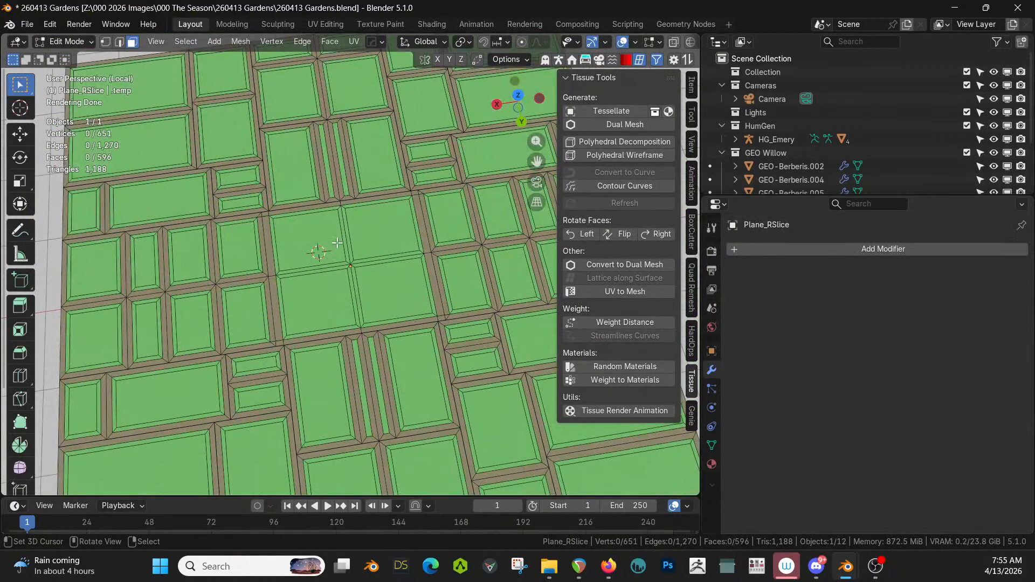
pyautogui.scroll(-2, 337, 243)
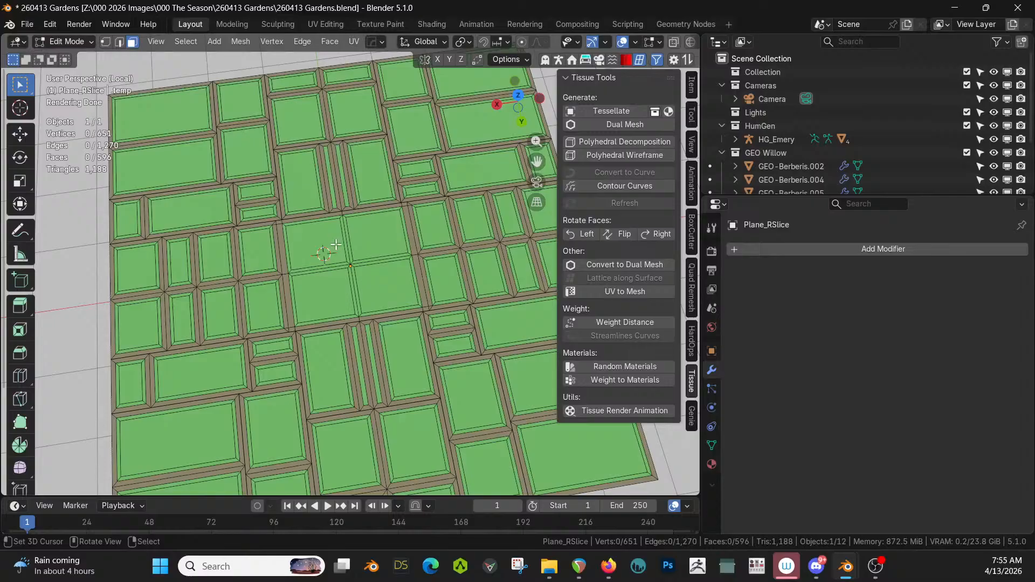
pyautogui.click(180, 128)
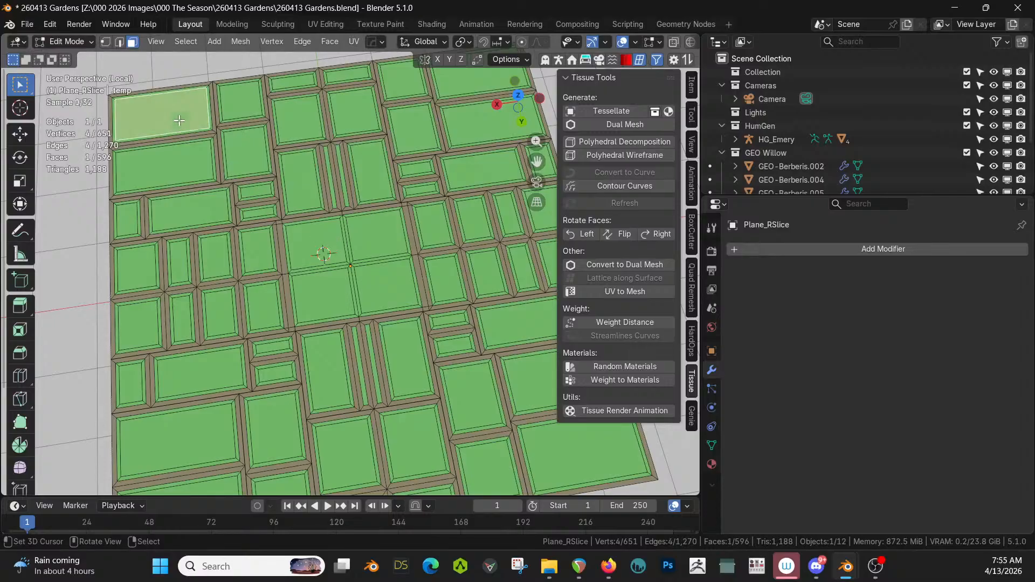
pyautogui.keyDown('shift'); pyautogui.click(171, 158); pyautogui.keyUp('shift')
pyautogui.keyDown('shift'); pyautogui.click(246, 149); pyautogui.keyUp('shift')
pyautogui.keyDown('shift'); pyautogui.click(240, 100); pyautogui.keyUp('shift')
pyautogui.keyDown('shift'); pyautogui.click(296, 117); pyautogui.keyUp('shift')
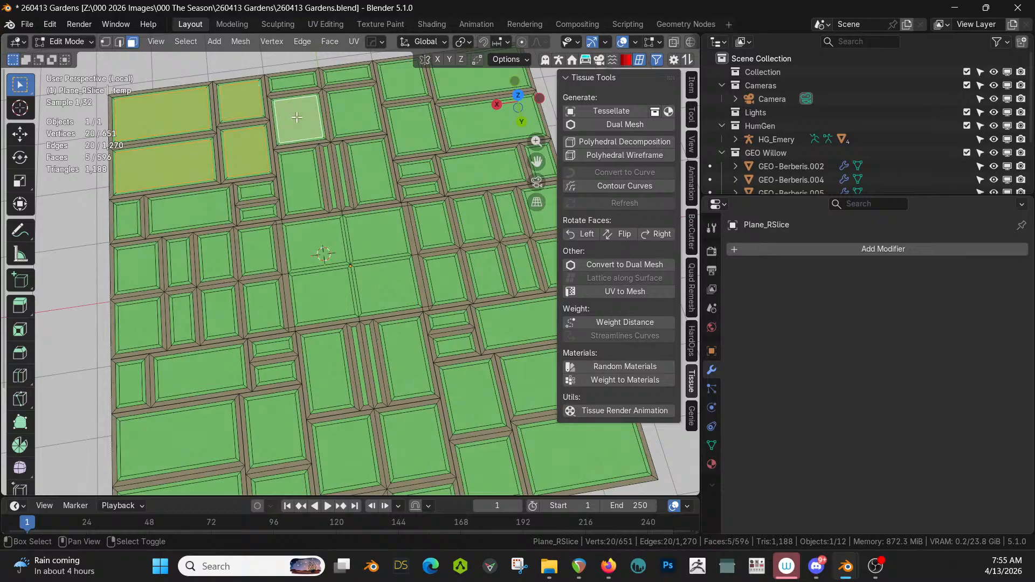
pyautogui.keyDown('shift'); pyautogui.click(296, 84); pyautogui.keyUp('shift')
pyautogui.keyDown('shift'); pyautogui.click(298, 165); pyautogui.keyUp('shift')
pyautogui.keyDown('shift'); pyautogui.click(255, 191); pyautogui.keyUp('shift')
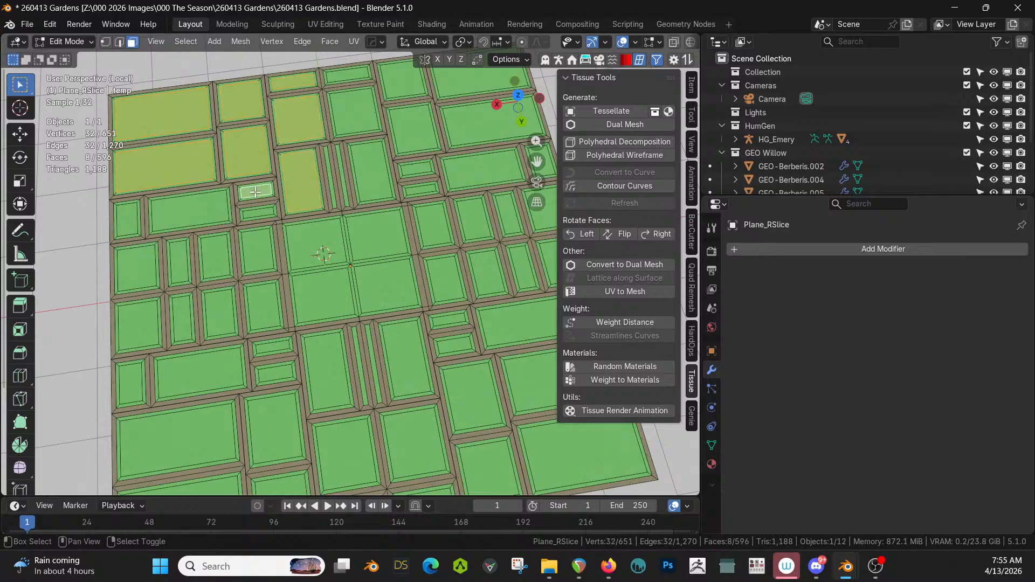
pyautogui.keyDown('shift'); pyautogui.click(258, 212); pyautogui.keyUp('shift')
pyautogui.keyDown('shift'); pyautogui.click(187, 210); pyautogui.keyUp('shift')
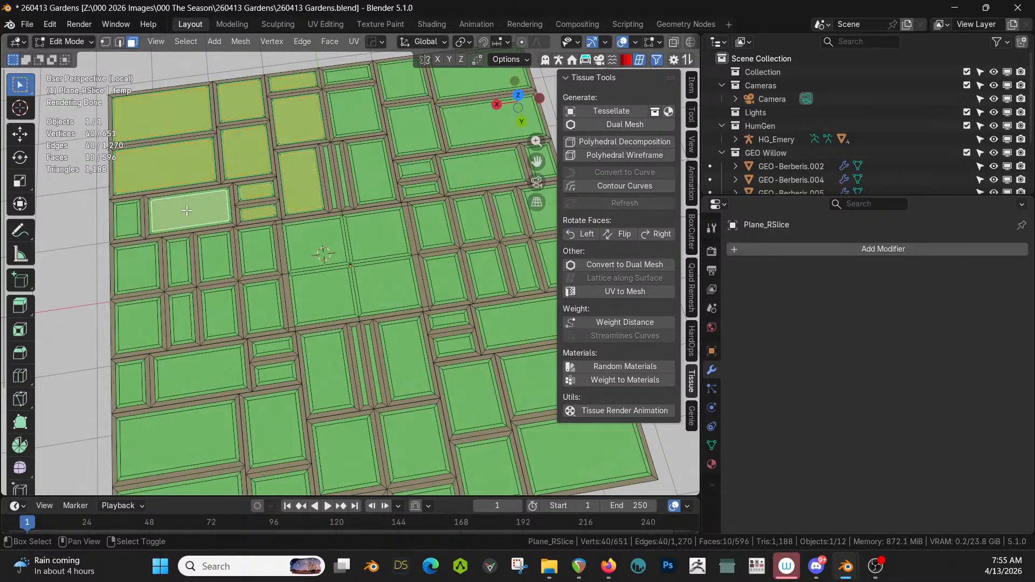
pyautogui.keyDown('shift'); pyautogui.click(134, 214); pyautogui.keyUp('shift')
pyautogui.keyDown('shift'); pyautogui.click(138, 267); pyautogui.keyUp('shift')
pyautogui.keyDown('shift'); pyautogui.click(181, 263); pyautogui.keyUp('shift')
pyautogui.keyDown('shift'); pyautogui.click(215, 250); pyautogui.keyUp('shift')
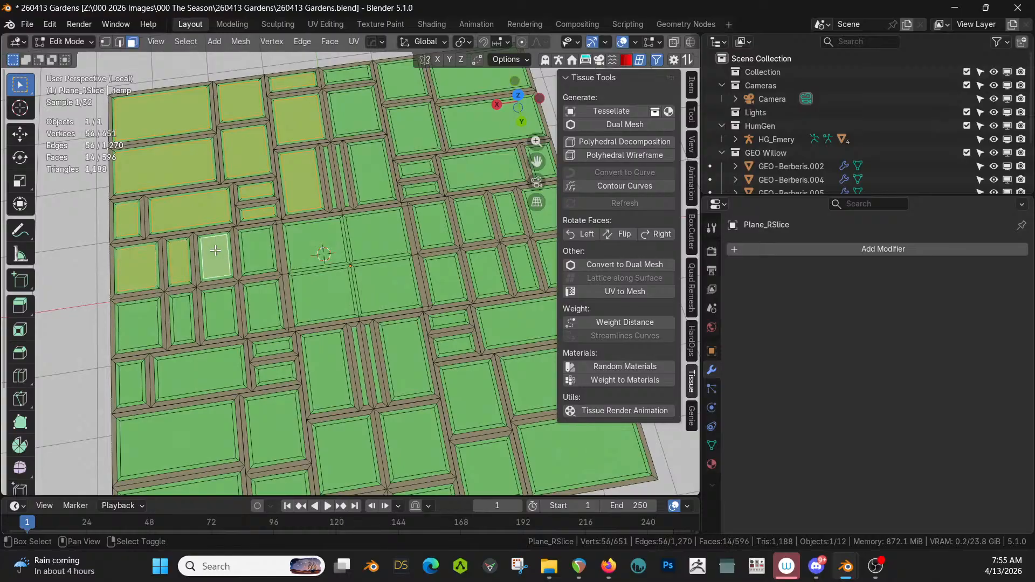
pyautogui.keyDown('shift'); pyautogui.click(255, 249); pyautogui.keyUp('shift')
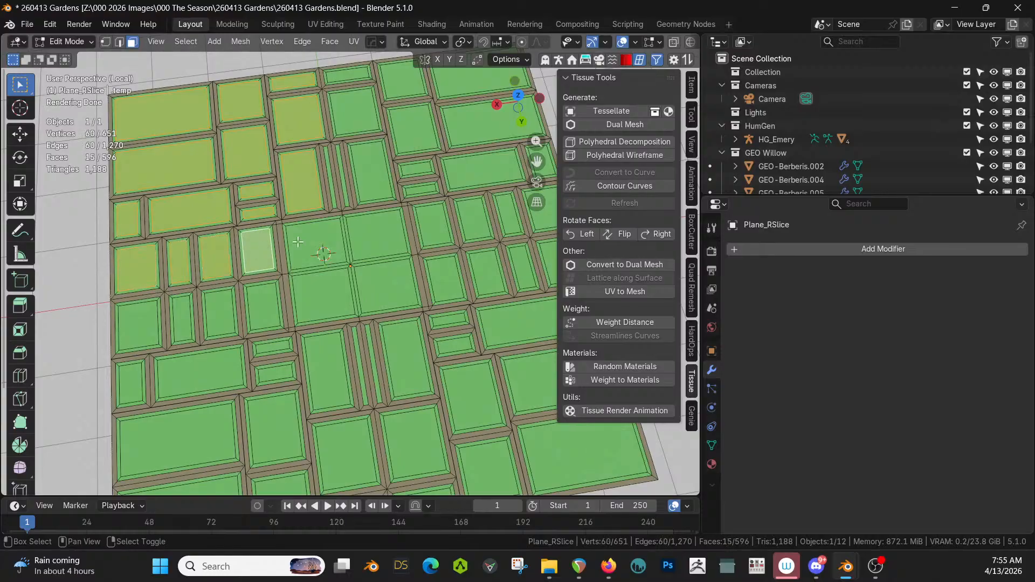
pyautogui.keyDown('shift'); pyautogui.click(330, 183); pyautogui.keyUp('shift')
pyautogui.moveTo(330, 182)
pyautogui.mouseDown(button='middle')
pyautogui.moveTo(370, 189)
pyautogui.moveTo(344, 175)
pyautogui.mouseUp(button='middle')
pyautogui.scroll(2, 372, 194)
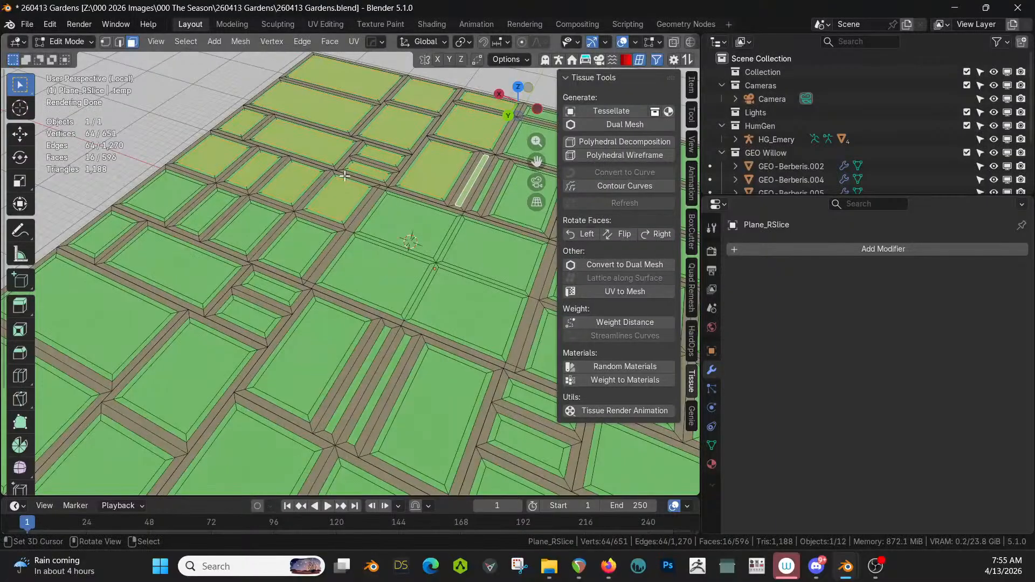
pyautogui.scroll(-5, 345, 175)
# - Mirror the ground plane across X and Y with a bisecting HardOps Mirror modifier and display the mirrored result on the cage in Edit Mode
pyautogui.press('Tab')
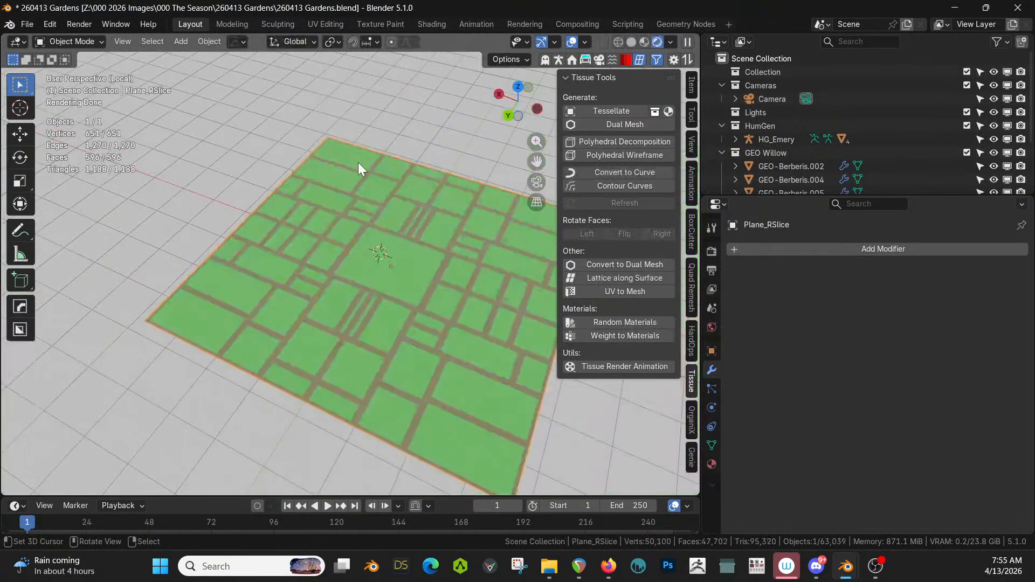
pyautogui.hotkey('alt', 'x')
pyautogui.click(310, 236)
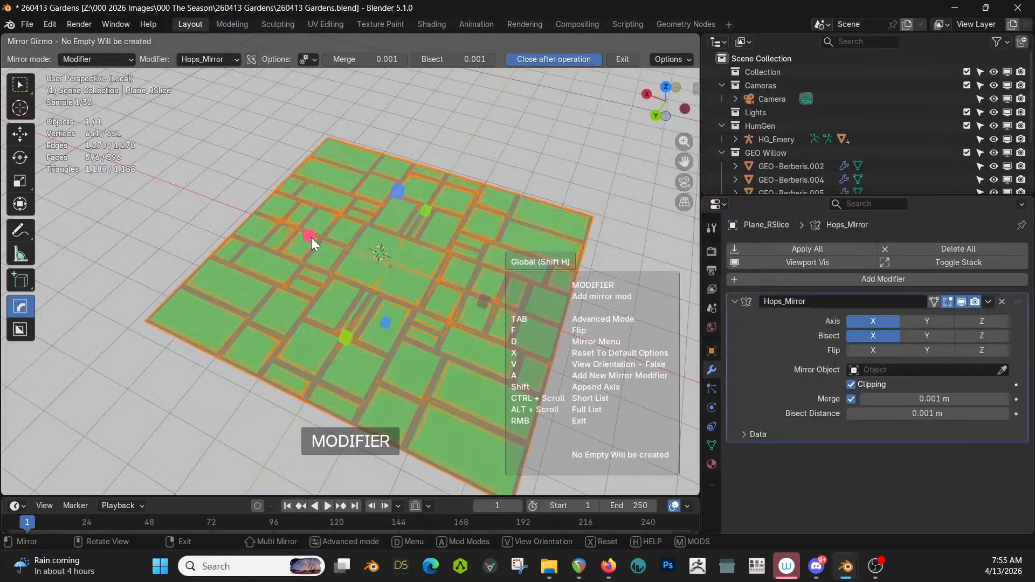
pyautogui.click(426, 211)
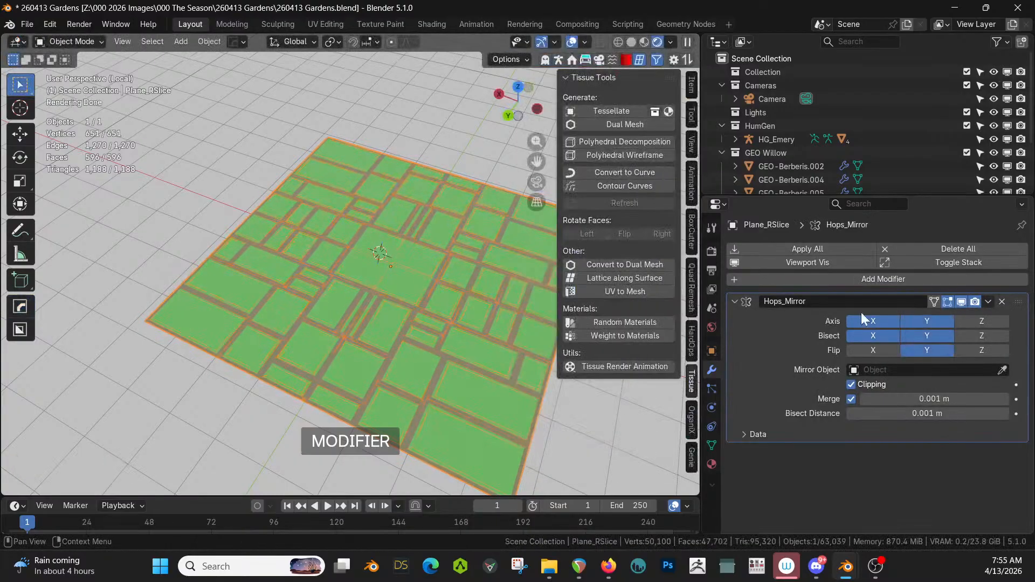
pyautogui.click(933, 302)
pyautogui.press('Tab')
# - Inset the selected bed faces individually by about 0.2 m, keeping only the inner faces selected with Select Outer off
pyautogui.moveTo(443, 244); pyautogui.dragTo(364, 280, button='middle')
pyautogui.scroll(3, 396, 246)
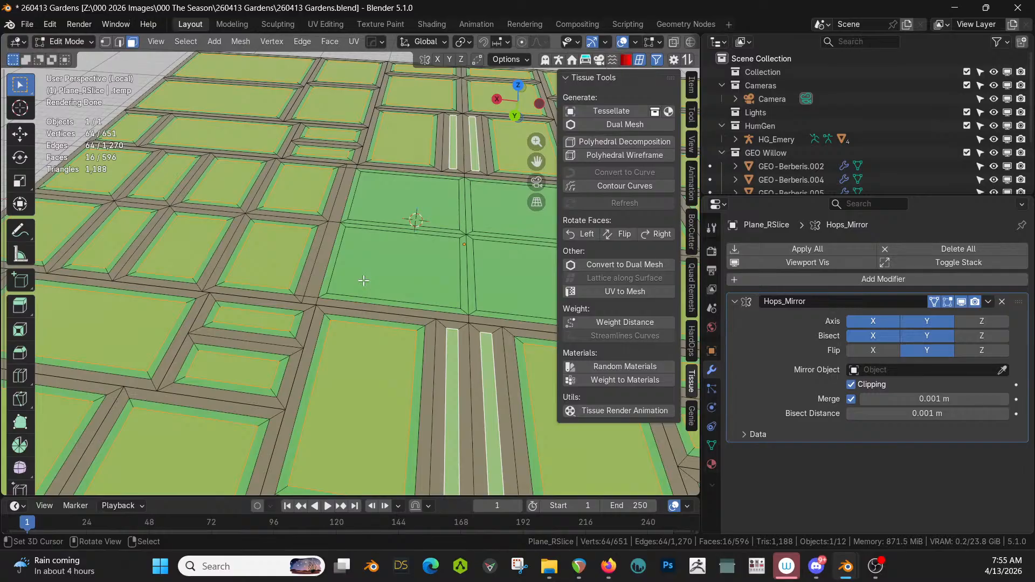
pyautogui.scroll(3, 373, 287)
pyautogui.keyDown('shift'); pyautogui.moveTo(439, 391); pyautogui.dragTo(354, 255, button='middle'); pyautogui.keyUp('shift')
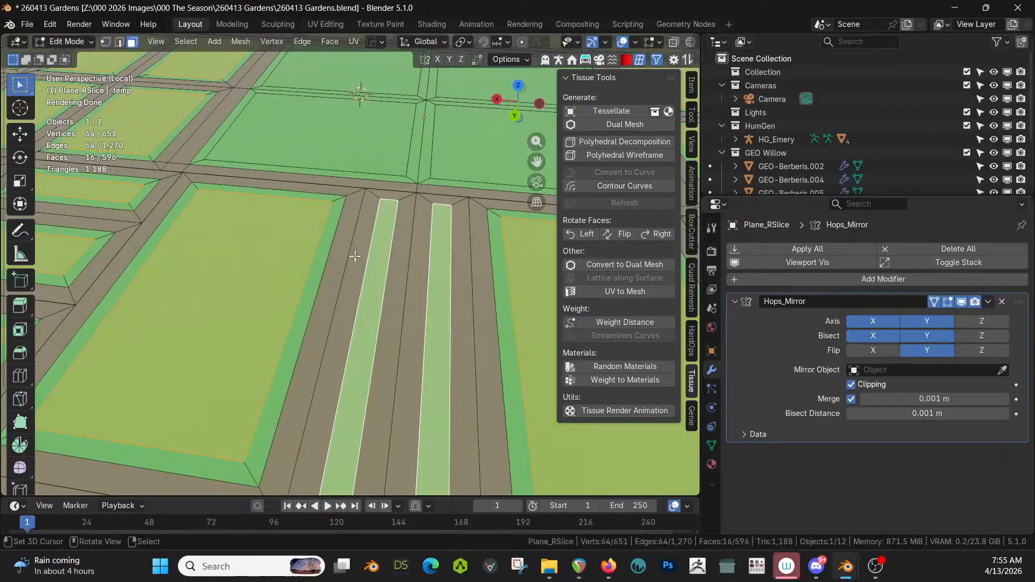
pyautogui.press('i')
pyautogui.click(506, 368)
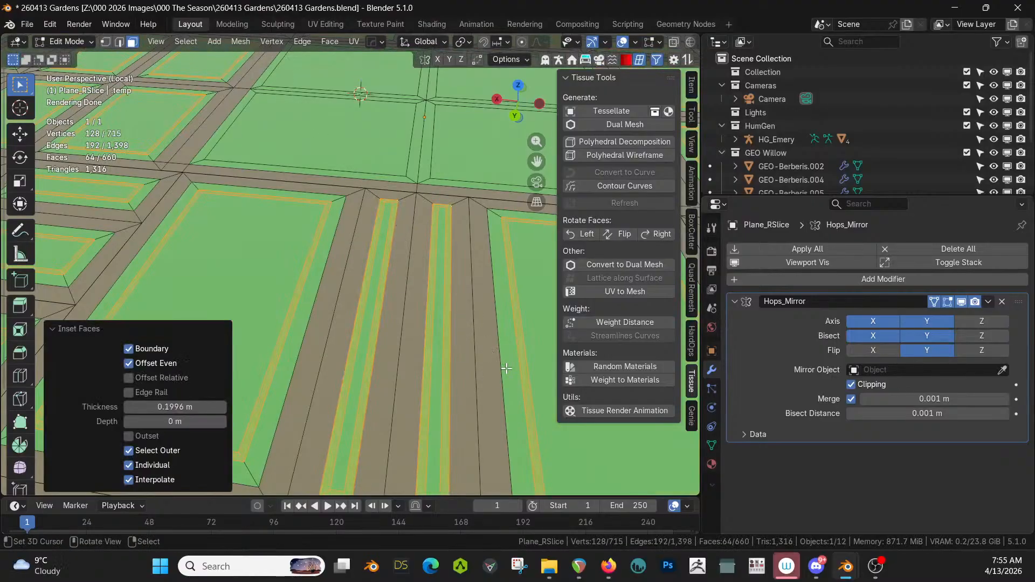
pyautogui.click(160, 448)
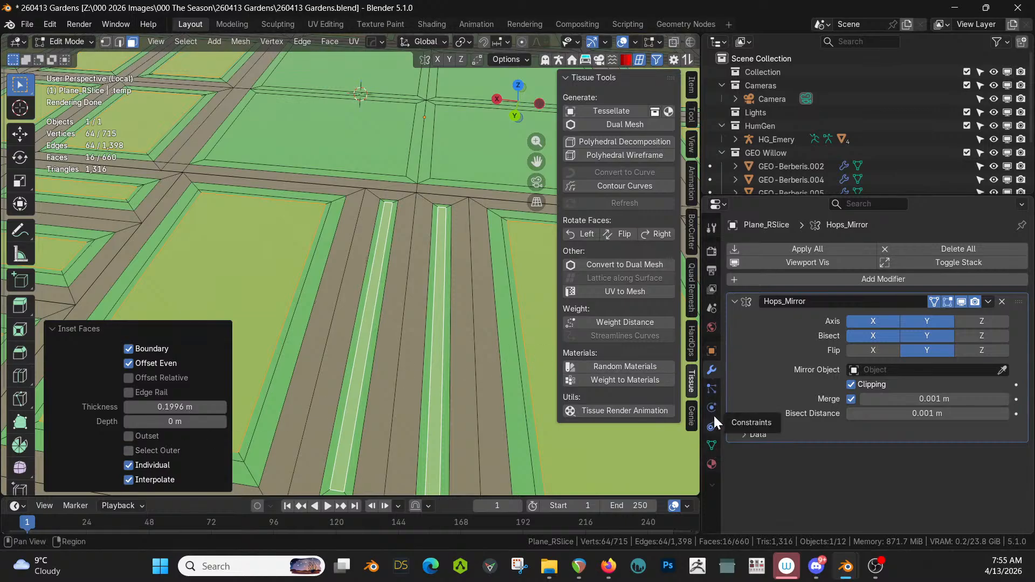
# - Create a vertex group named Plants and assign the selected inner bed faces to it at weight 1.000
pyautogui.click(712, 445)
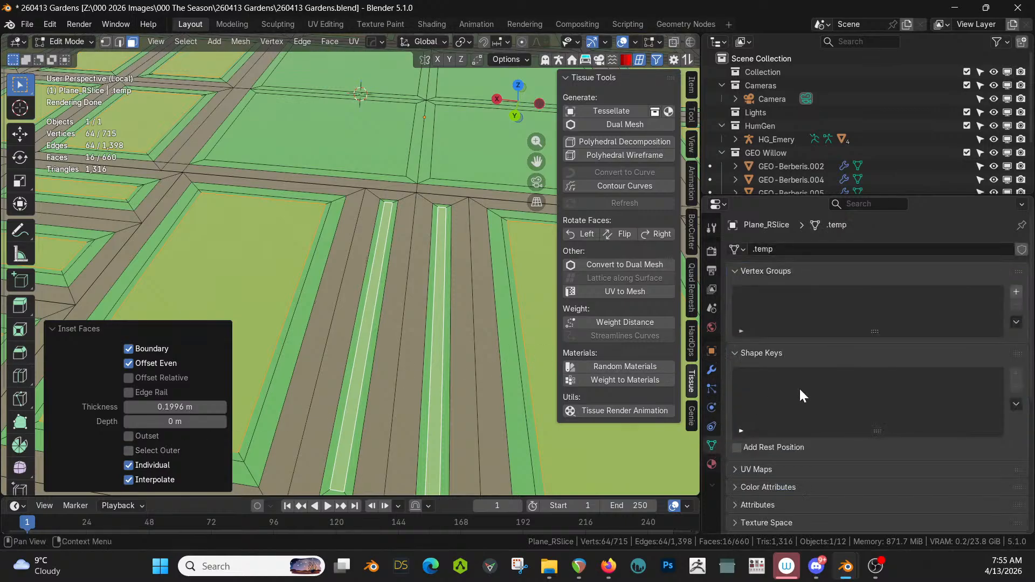
pyautogui.click(1016, 291)
pyautogui.doubleClick(775, 296)
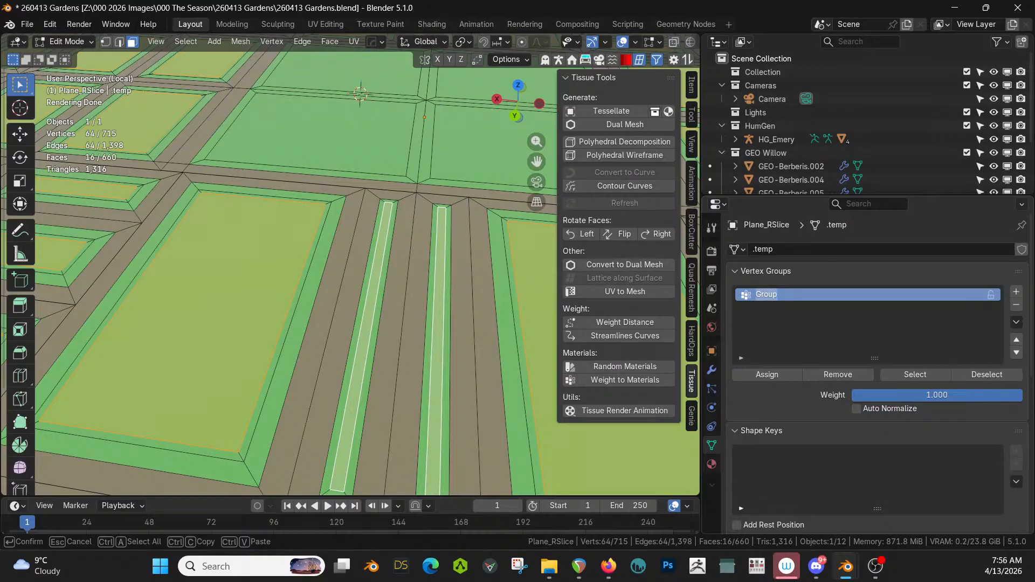
pyautogui.write('Plants')
pyautogui.press('Return')
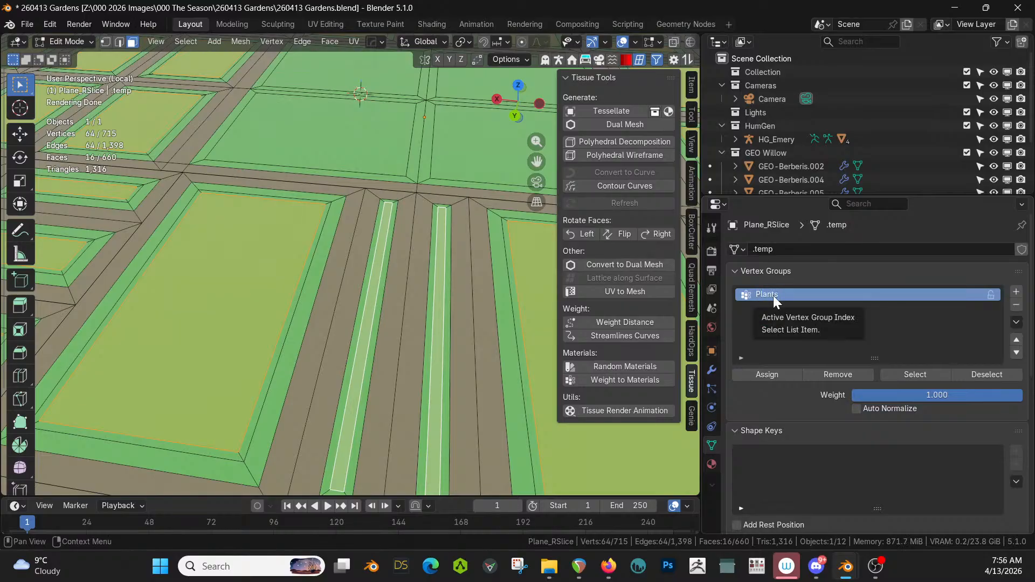
pyautogui.click(763, 373)
pyautogui.scroll(-6, 457, 296)
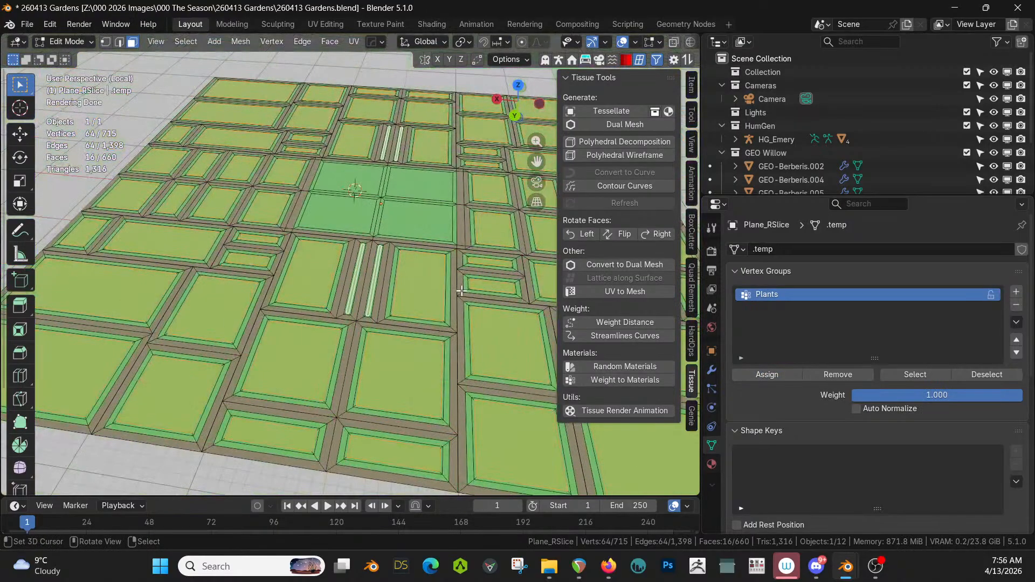
# - Return to Object Mode and exit local view to bring back the whole garden with its hedges
pyautogui.press('Tab')
pyautogui.moveTo(401, 291); pyautogui.dragTo(405, 312, button='middle')
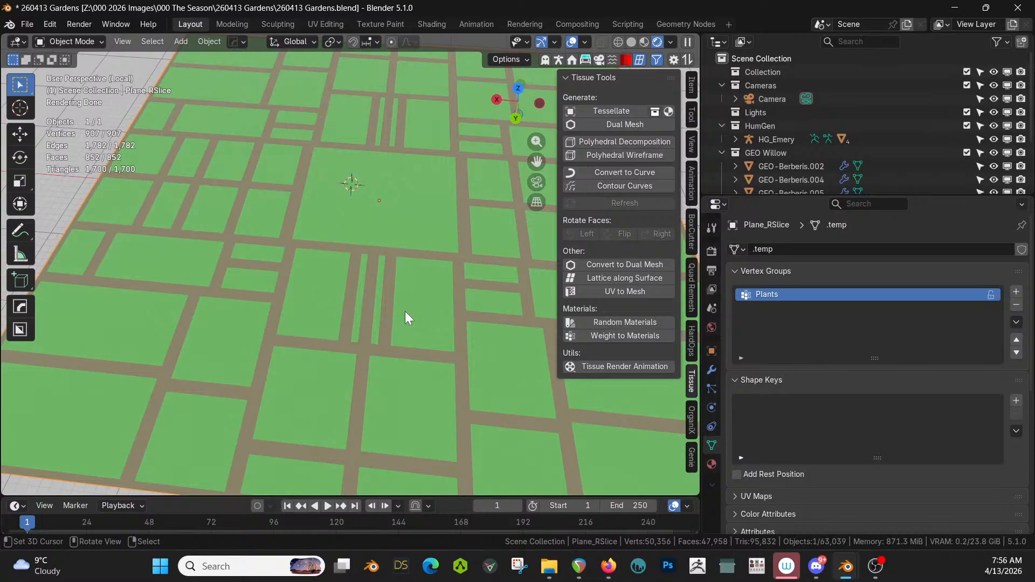
pyautogui.scroll(3, 357, 280)
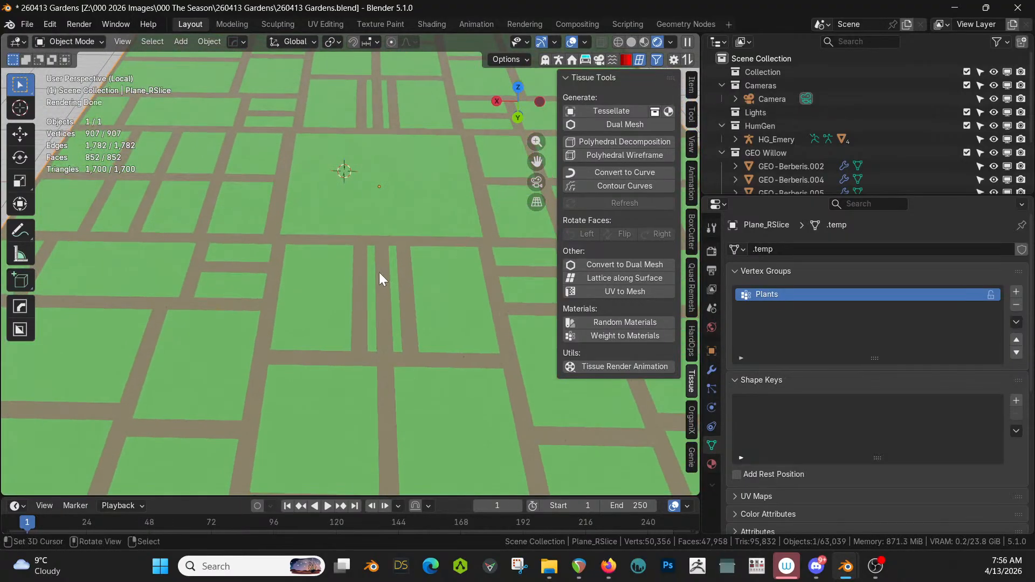
pyautogui.press('KP_Divide')
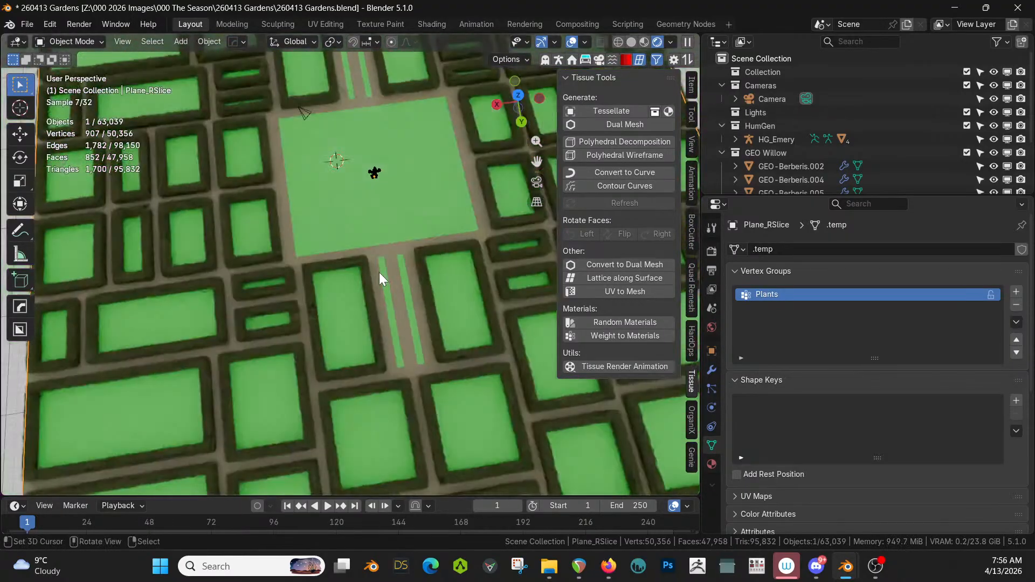
# - Enter Edit Mode on the ground plane and inspect how the selected planting faces fit inside the hedges
pyautogui.press('Tab')
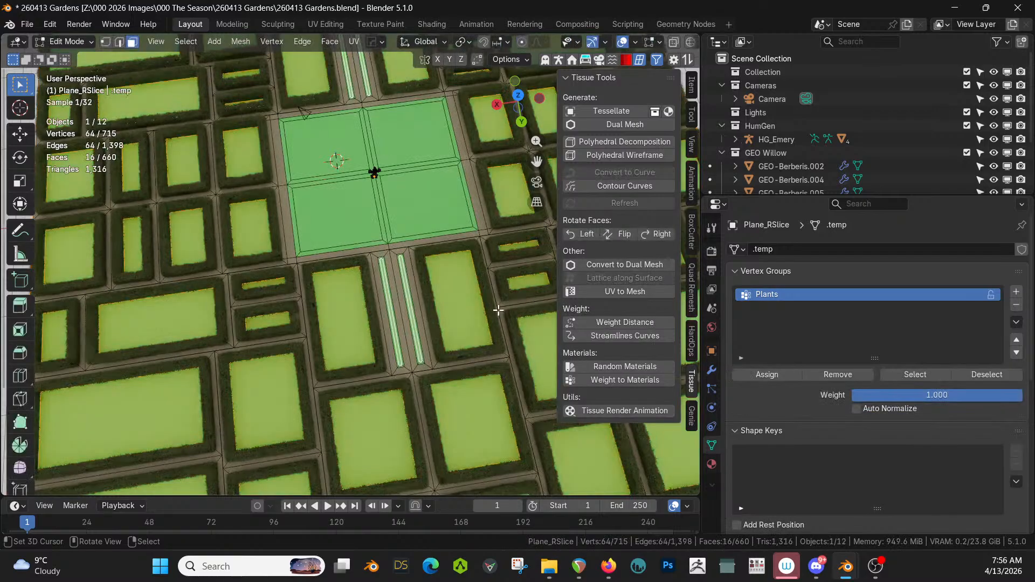
pyautogui.moveTo(494, 311); pyautogui.dragTo(502, 185, button='middle')
pyautogui.scroll(6, 401, 269)
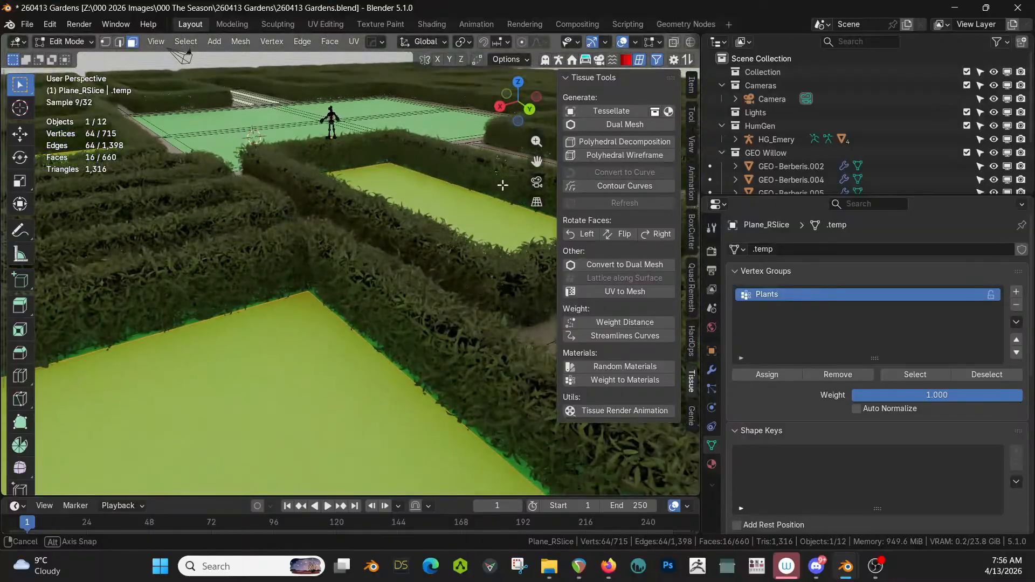
pyautogui.scroll(-4, 442, 197)
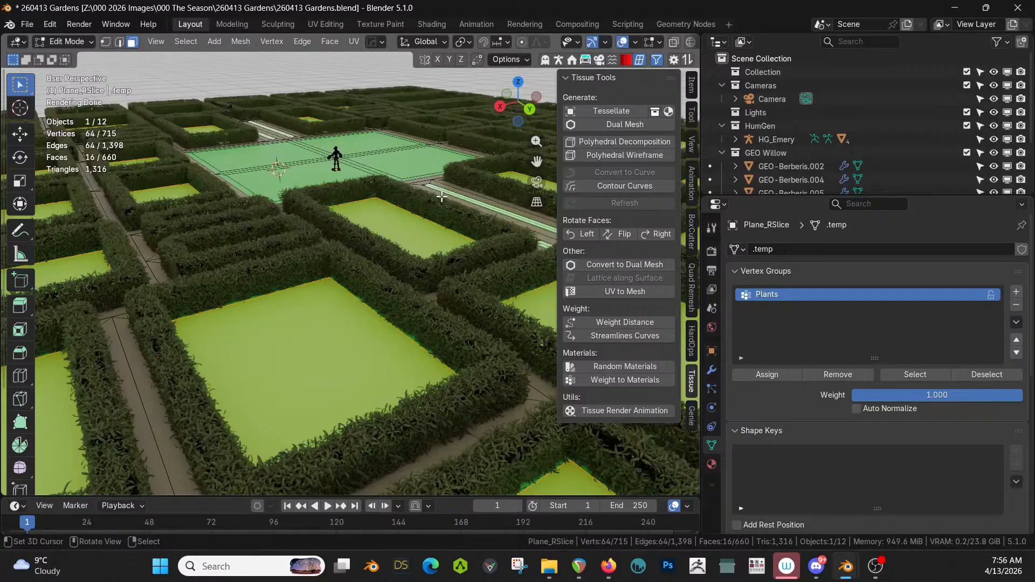
pyautogui.moveTo(451, 204); pyautogui.dragTo(353, 294, button='middle')
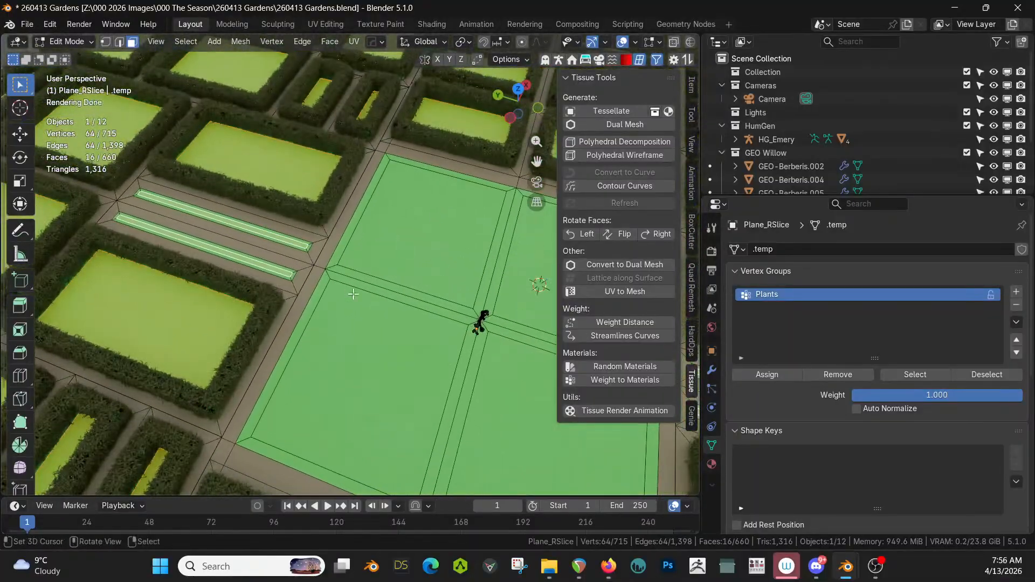
# - Select an inner face of the central square and apply the Hops_Mirror modifier to the ground plane
pyautogui.click(353, 294)
pyautogui.scroll(-2, 377, 302)
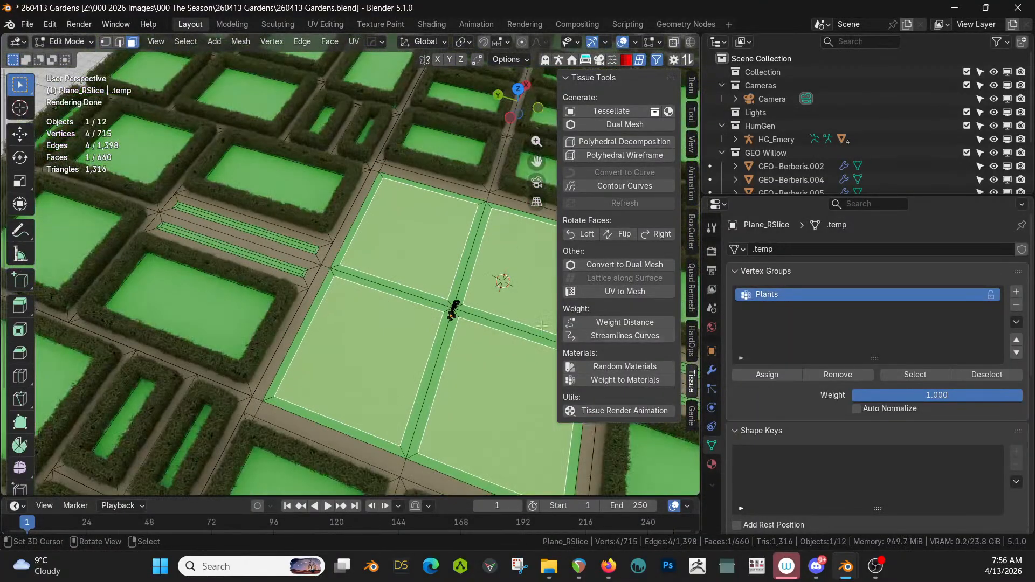
pyautogui.click(711, 370)
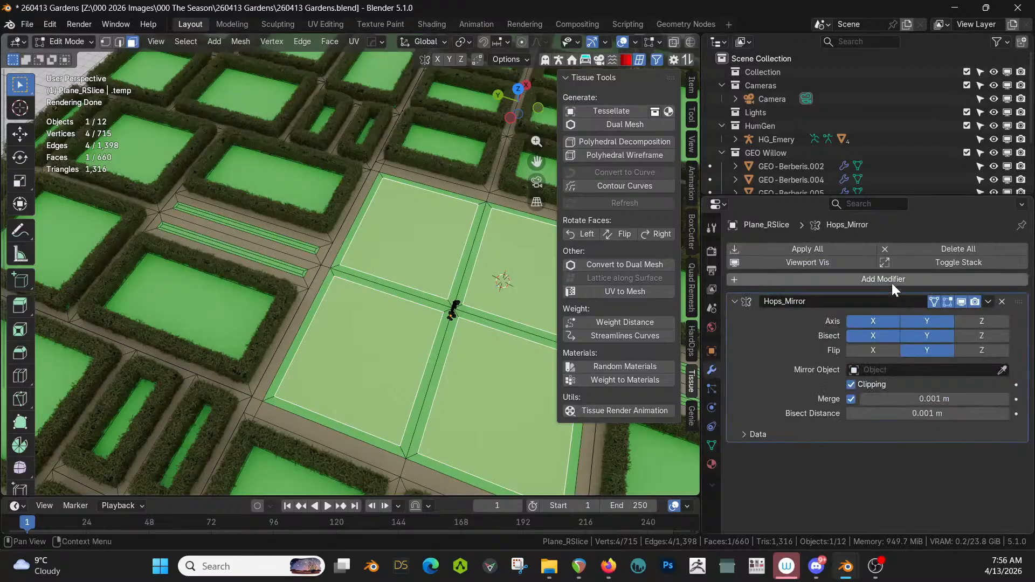
pyautogui.click(815, 251)
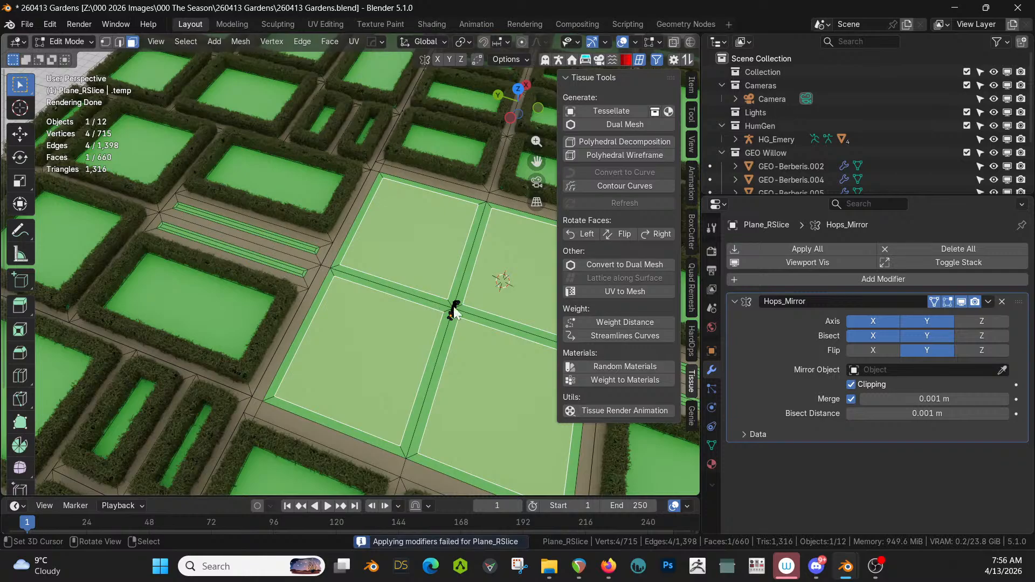
pyautogui.click(787, 248)
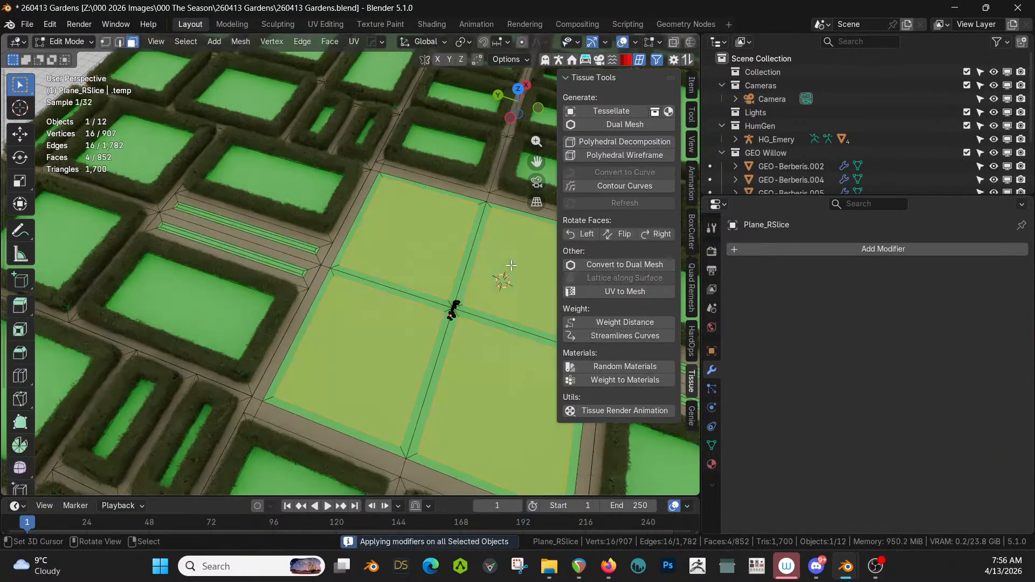
# - Select one narrow strip face beside the central square and add all faces of the Plants vertex group to the selection
pyautogui.click(286, 253)
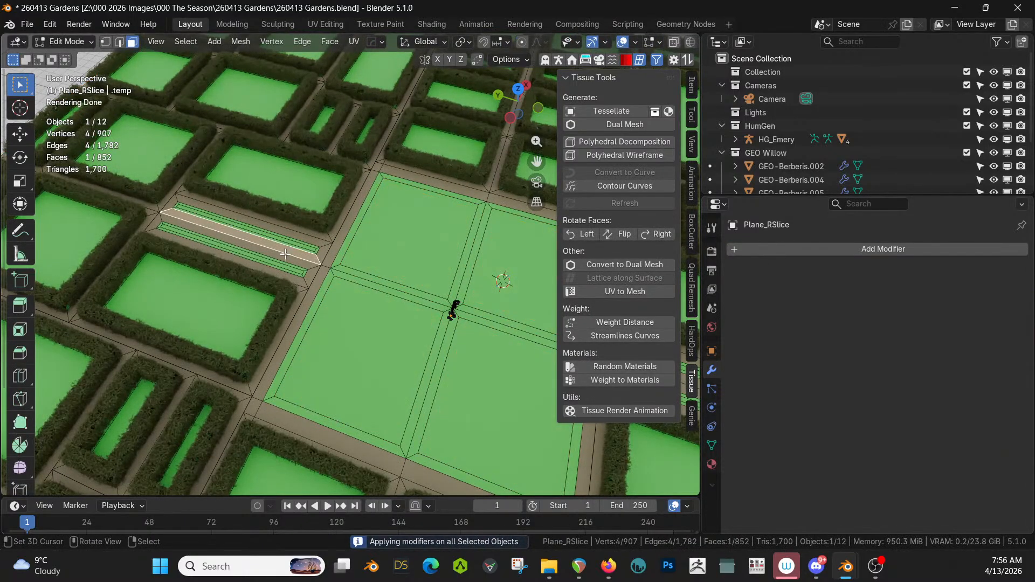
pyautogui.rightClick(286, 244)
pyautogui.rightClick(287, 241)
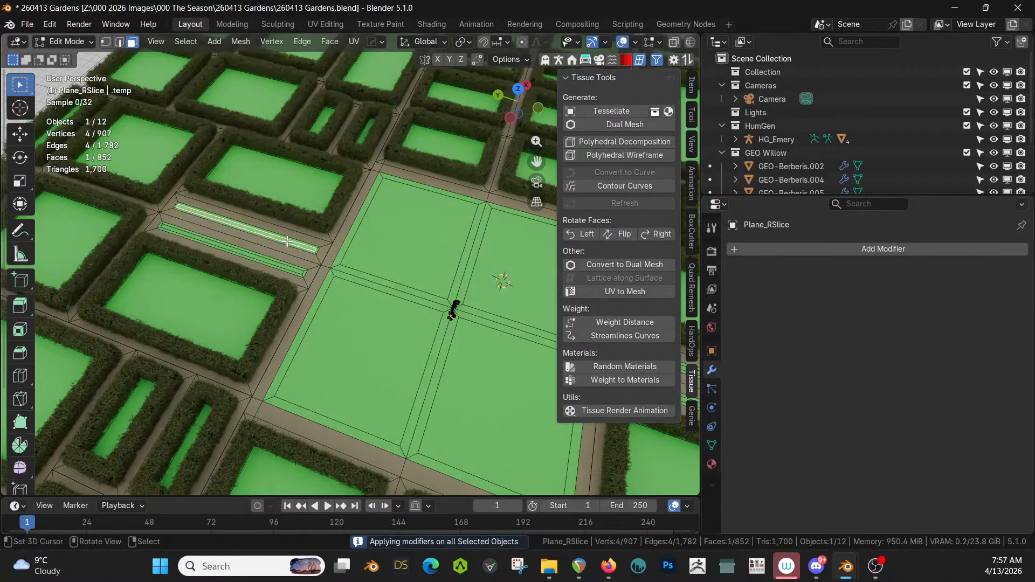
pyautogui.click(711, 445)
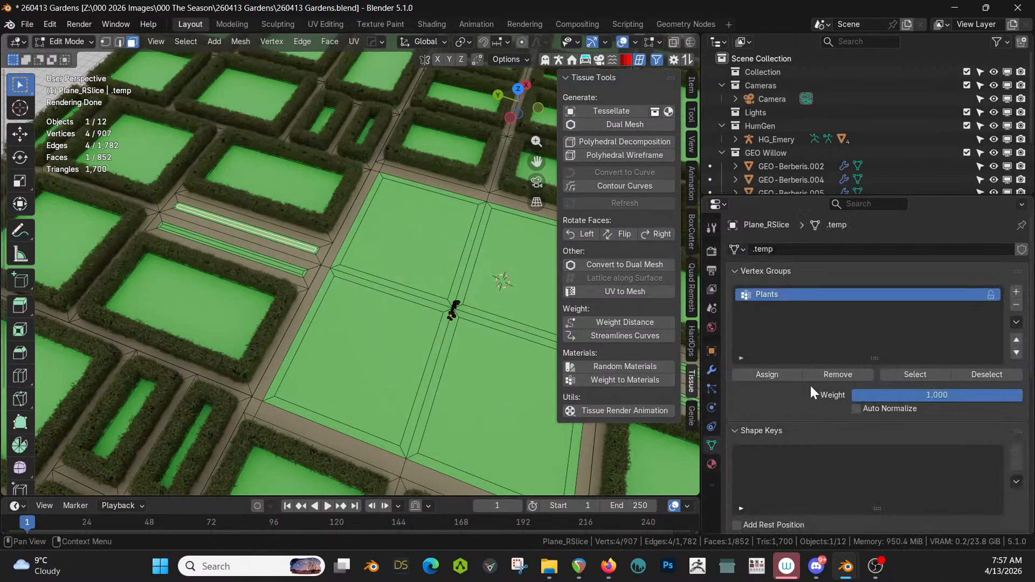
pyautogui.click(911, 373)
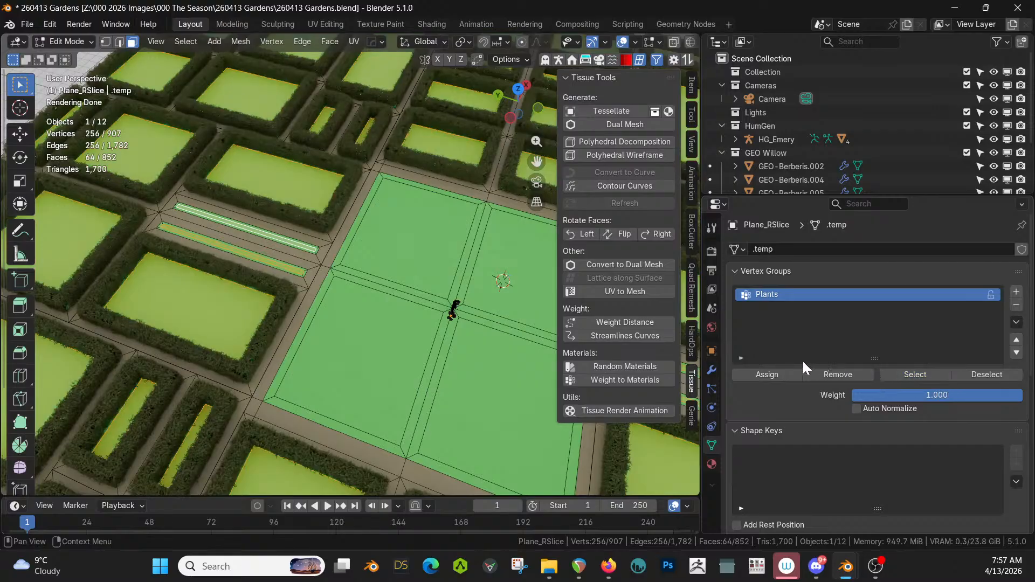
# - Deselect the Plants faces and try to select the central square by growing the selection twice from its centre vertex
pyautogui.click(975, 373)
pyautogui.click(395, 254)
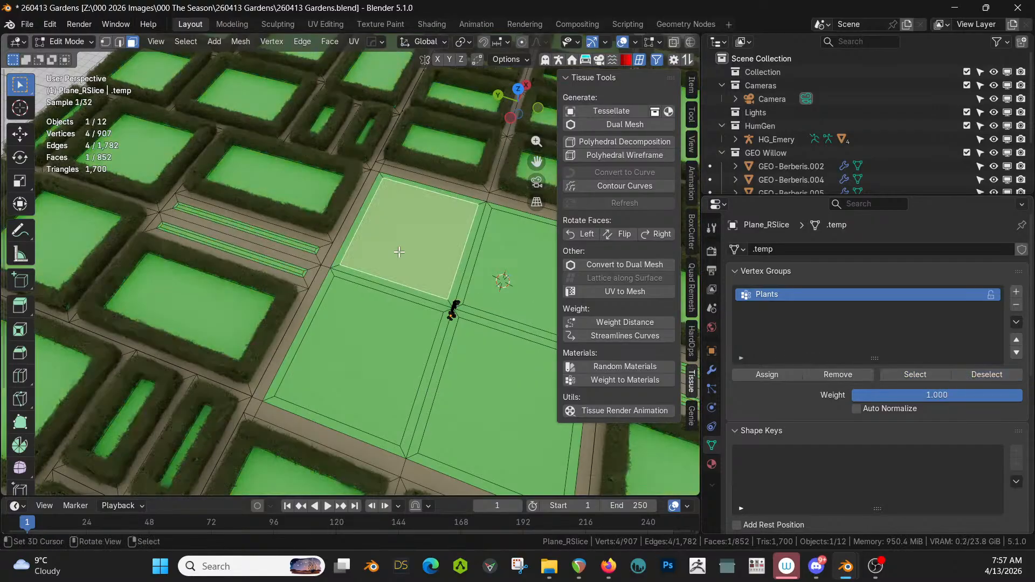
pyautogui.keyDown('shift'); pyautogui.moveTo(396, 254); pyautogui.dragTo(308, 247, button='middle'); pyautogui.keyUp('shift')
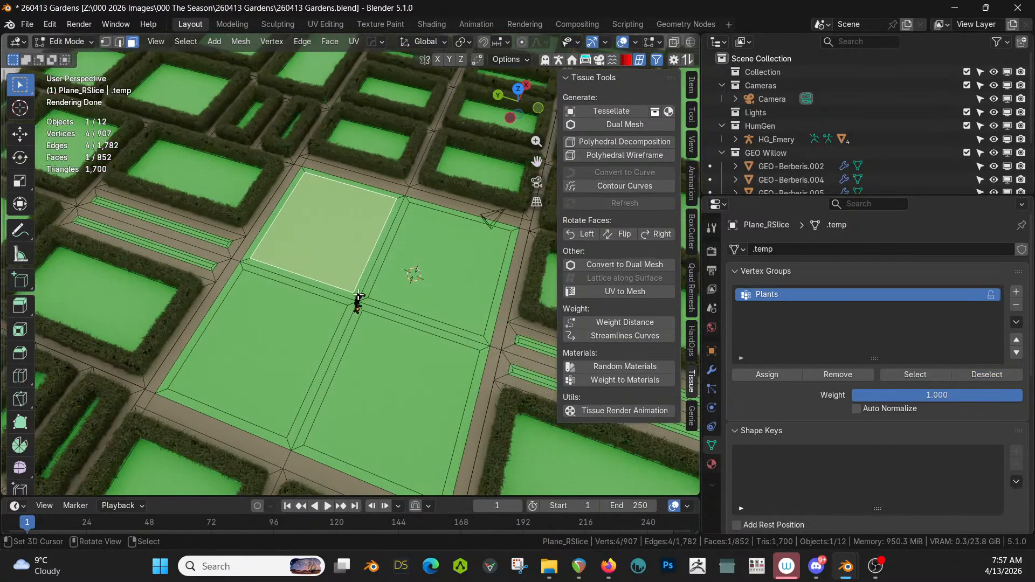
pyautogui.press('1')
pyautogui.rightClick(359, 299)
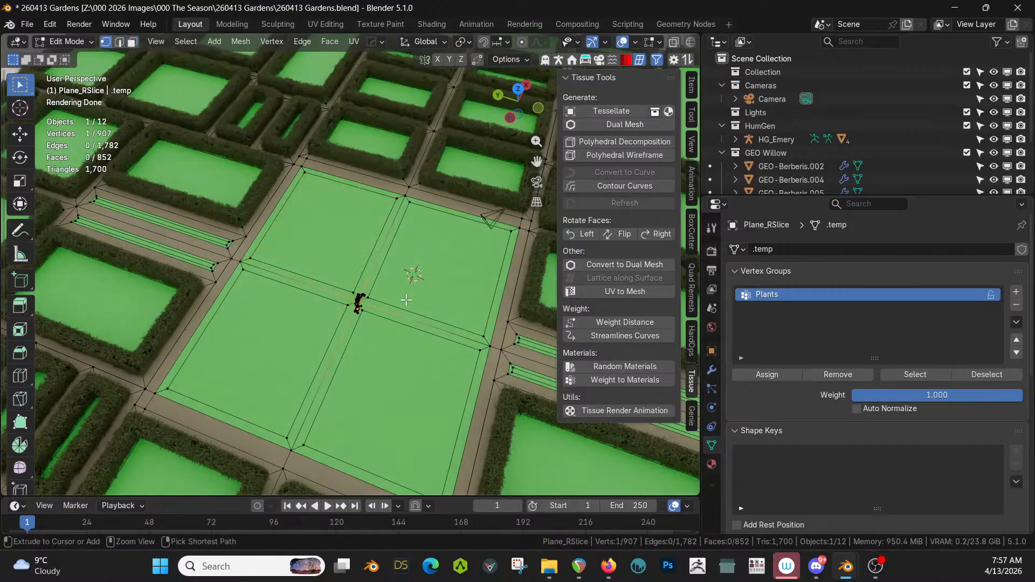
pyautogui.press('ctrl+KP_Add')
pyautogui.press('ctrl+KP_Add')
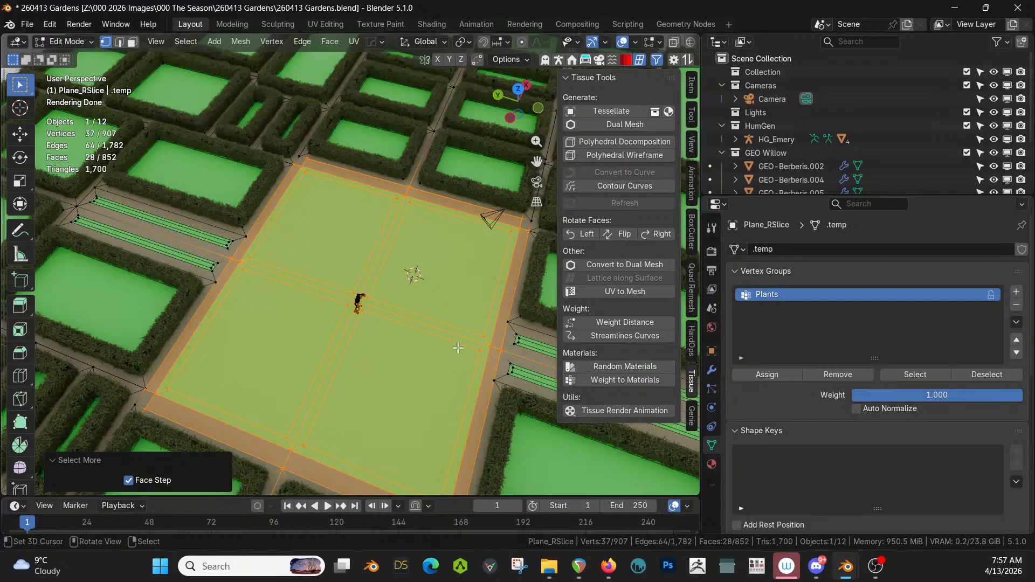
pyautogui.click(402, 376)
pyautogui.press('3')
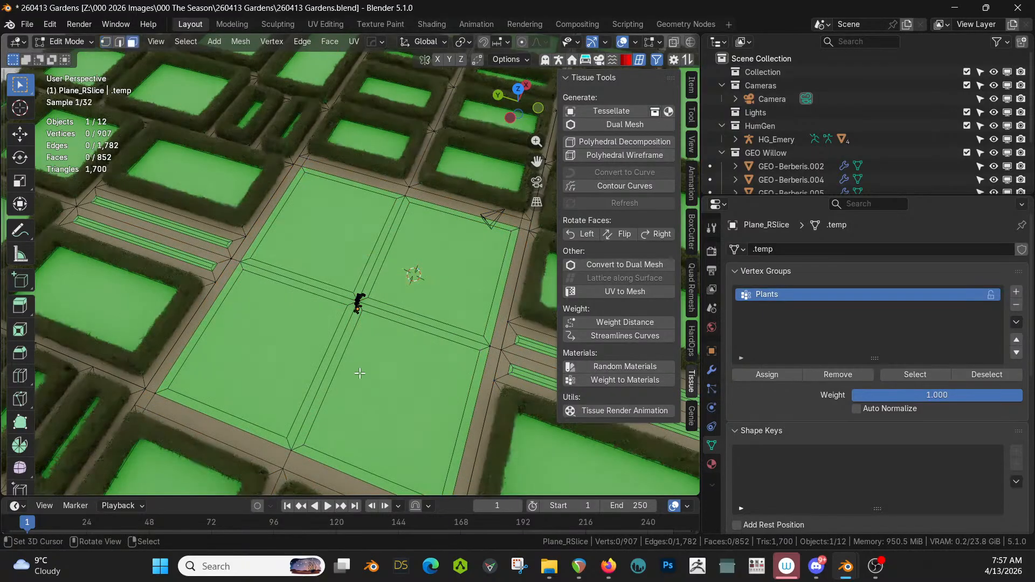
# - Select all faces of the central square with Circle Select and deselect the stray path face along its edge
pyautogui.click(402, 376)
pyautogui.scroll(-2, 345, 369)
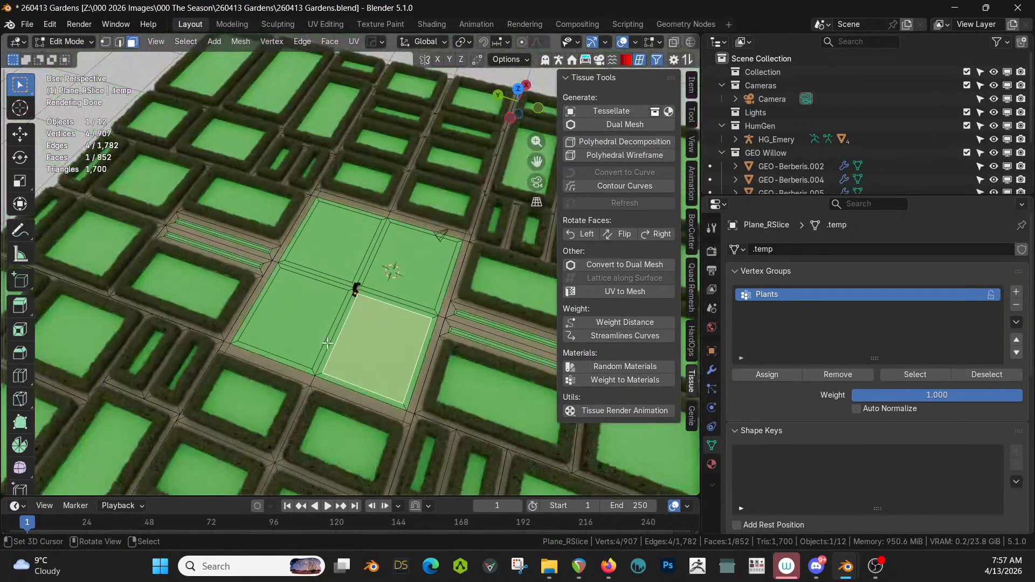
pyautogui.scroll(2, 329, 353)
pyautogui.press('c')
pyautogui.moveTo(318, 380)
pyautogui.mouseDown()
pyautogui.moveTo(312, 440)
pyautogui.moveTo(190, 374)
pyautogui.moveTo(274, 324)
pyautogui.moveTo(259, 291)
pyautogui.moveTo(260, 253)
pyautogui.moveTo(360, 276)
pyautogui.moveTo(402, 305)
pyautogui.moveTo(429, 355)
pyautogui.moveTo(468, 353)
pyautogui.moveTo(495, 259)
pyautogui.moveTo(403, 263)
pyautogui.moveTo(465, 230)
pyautogui.moveTo(335, 204)
pyautogui.mouseUp()
pyautogui.rightClick(333, 207)
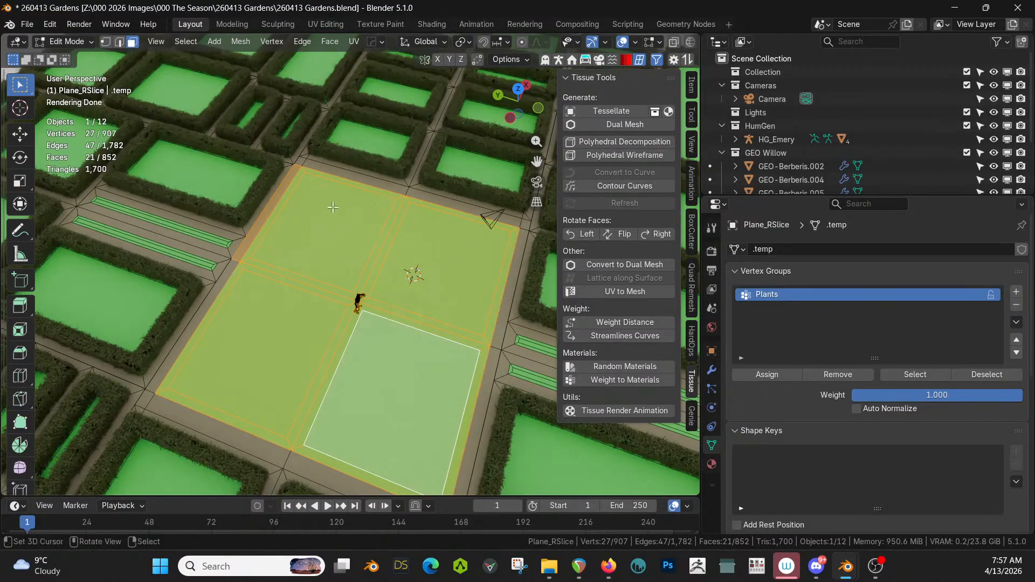
pyautogui.keyDown('shift'); pyautogui.rightClick(265, 214); pyautogui.keyUp('shift')
# - Inset the selected central square faces by about 0.1 m
pyautogui.scroll(4, 309, 250)
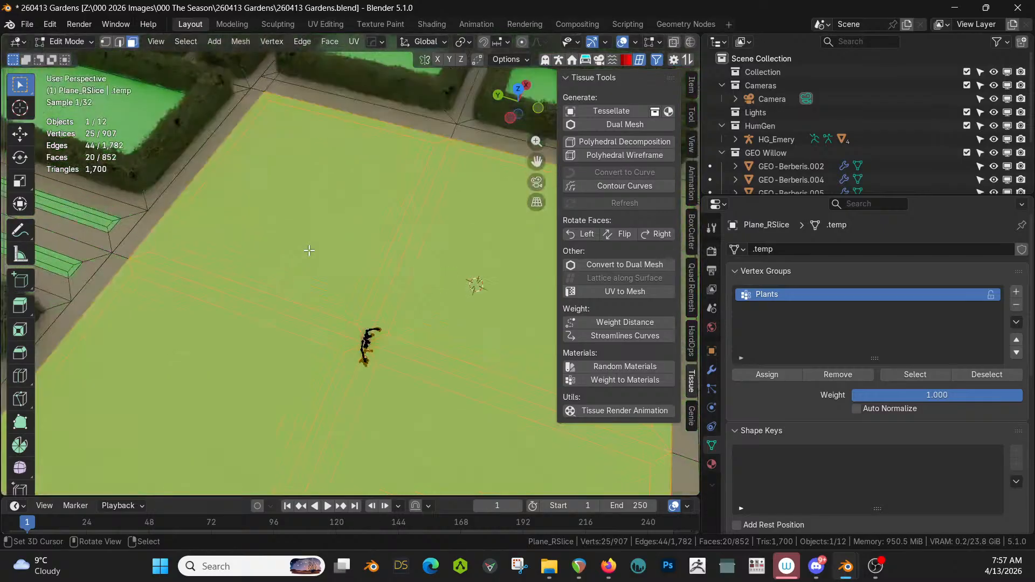
pyautogui.moveTo(309, 250); pyautogui.dragTo(374, 261, button='middle')
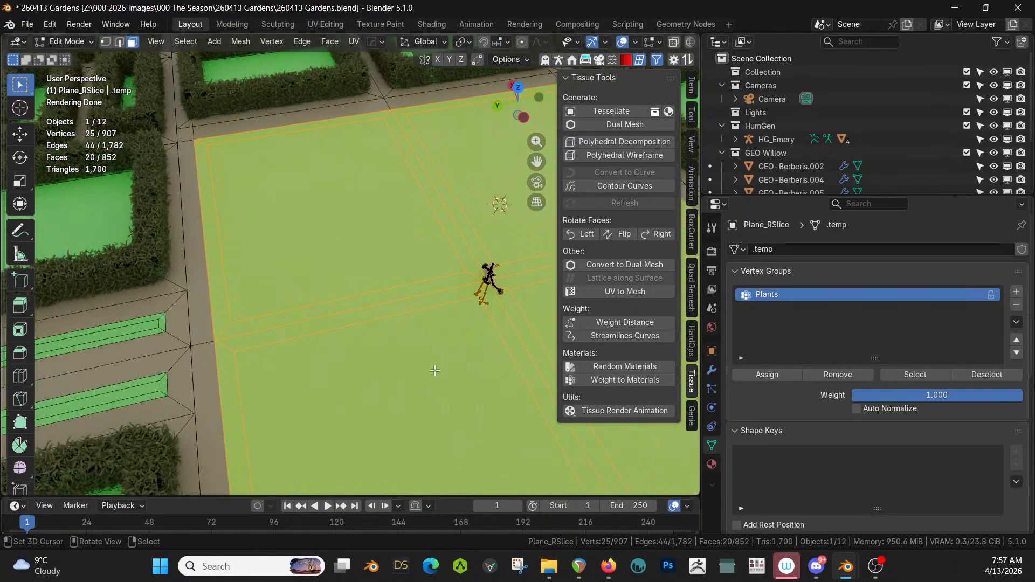
pyautogui.press('i')
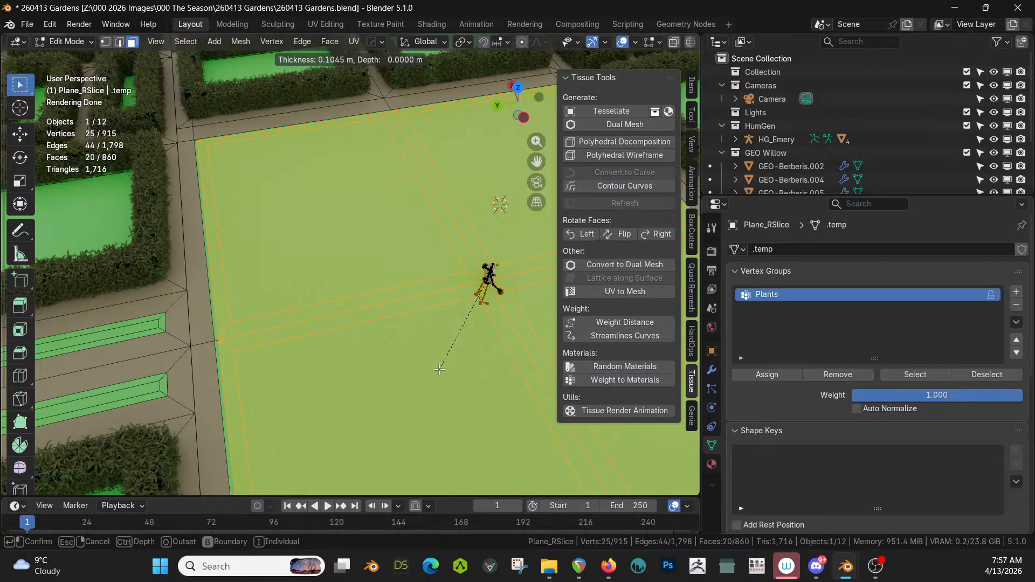
pyautogui.click(440, 369)
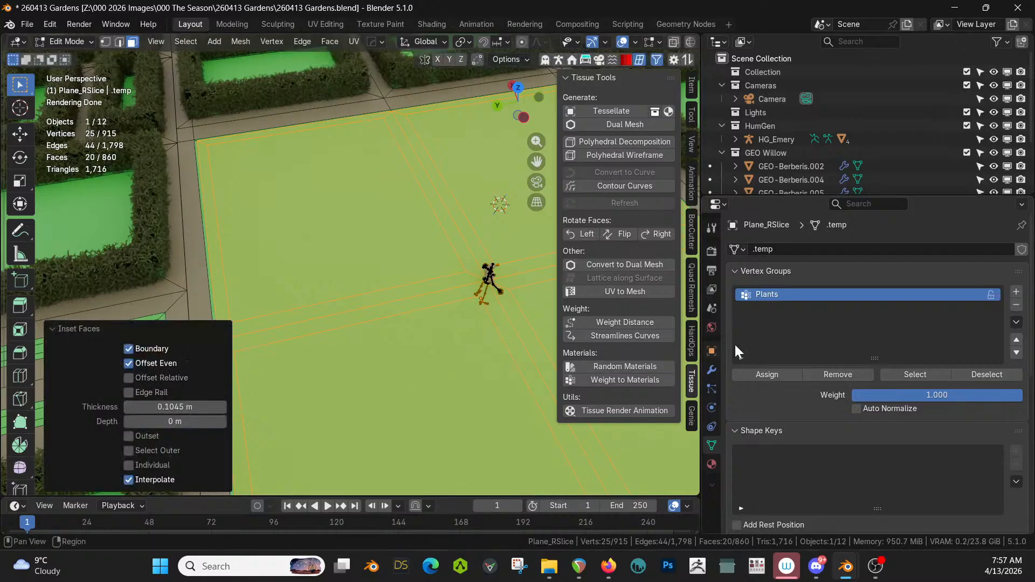
# - Create a vertex group named Grass and assign the inset central square faces to it
pyautogui.click(1016, 291)
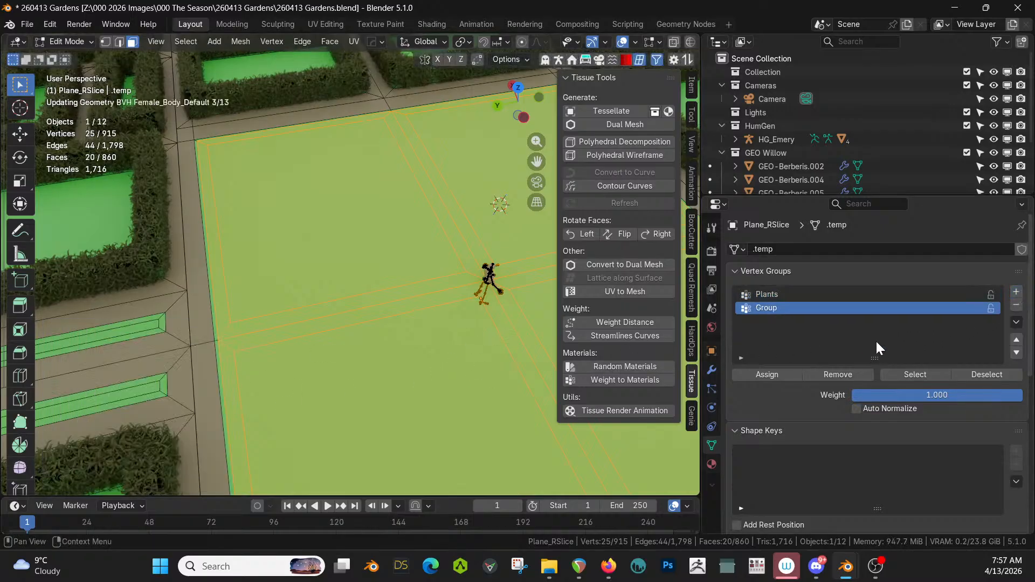
pyautogui.click(786, 373)
pyautogui.doubleClick(765, 308)
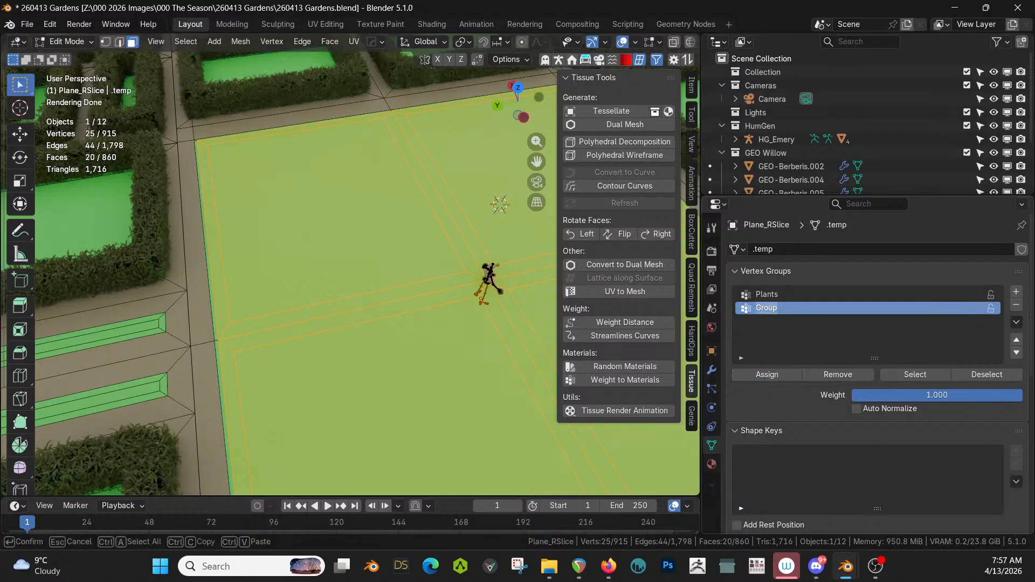
pyautogui.write('Grass')
pyautogui.press('Return')
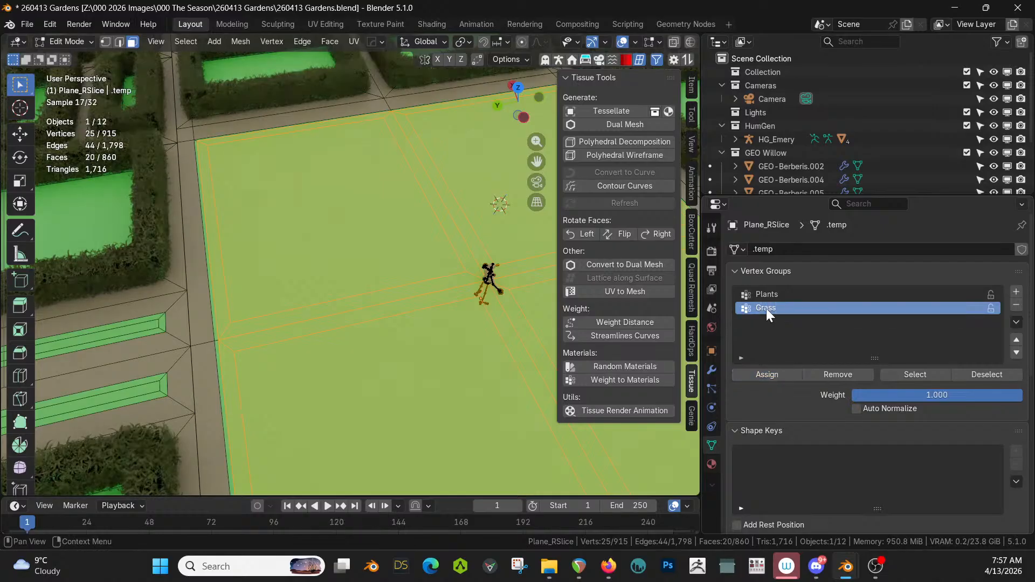
pyautogui.click(776, 372)
# - Return to Object Mode and pick the ground plane as the Geo-Scatter emitter
pyautogui.press('Tab')
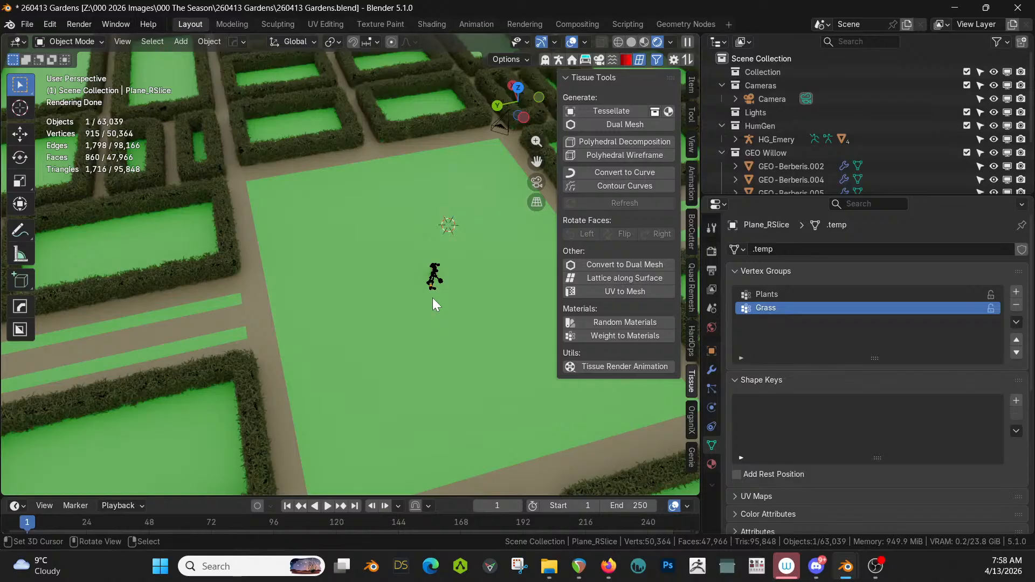
pyautogui.scroll(-4, 433, 304)
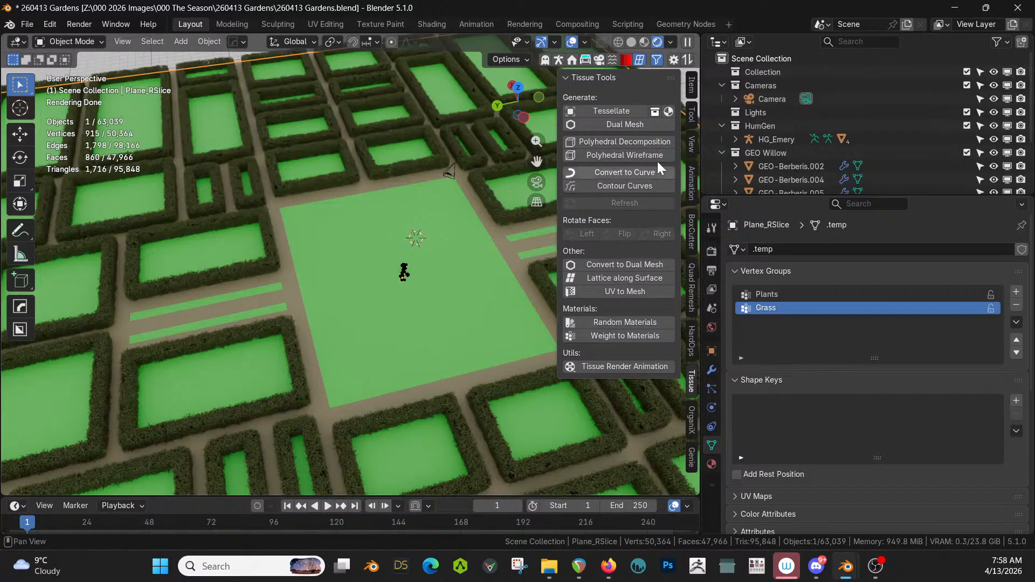
pyautogui.click(597, 61)
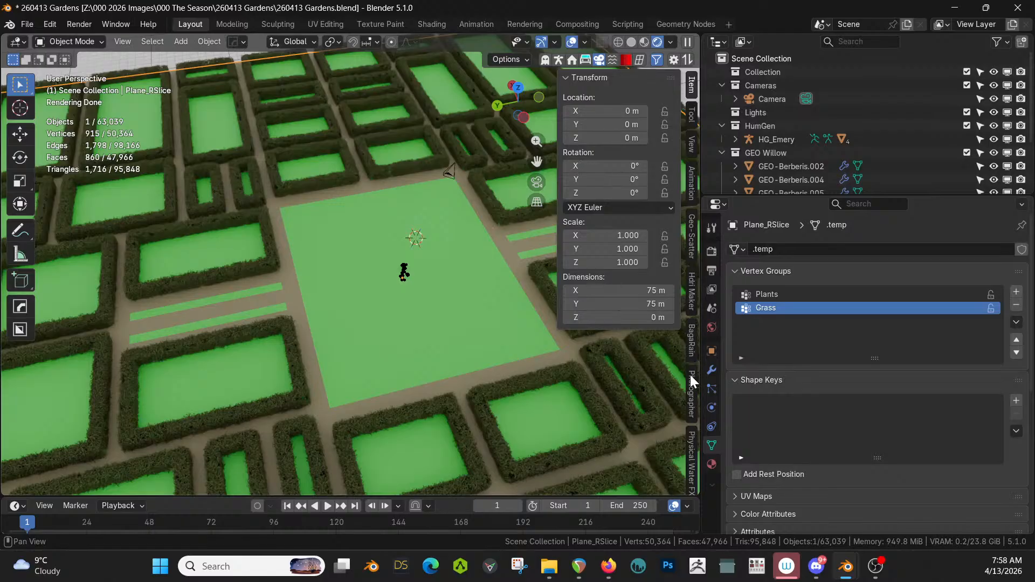
pyautogui.click(693, 237)
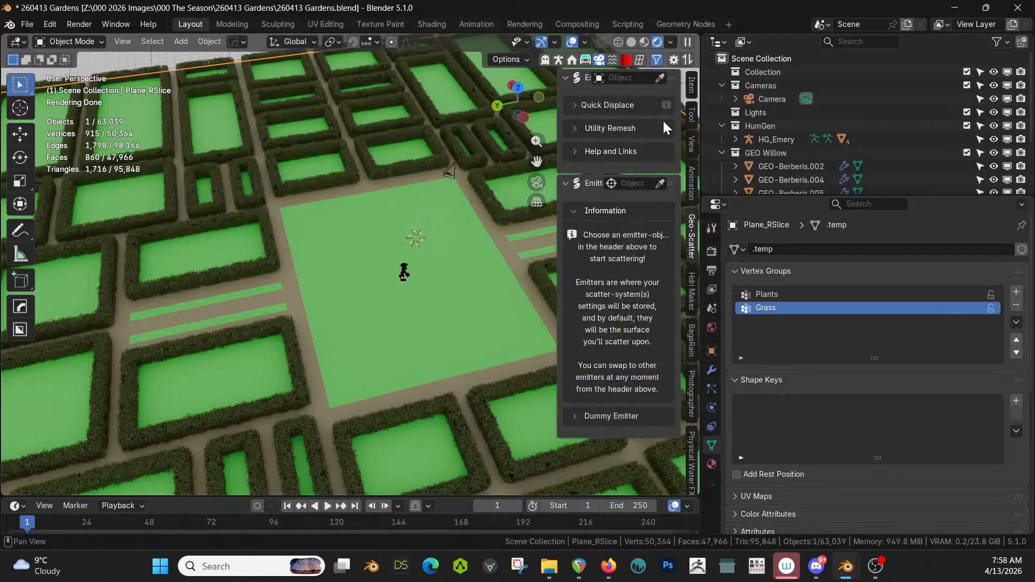
pyautogui.click(659, 77)
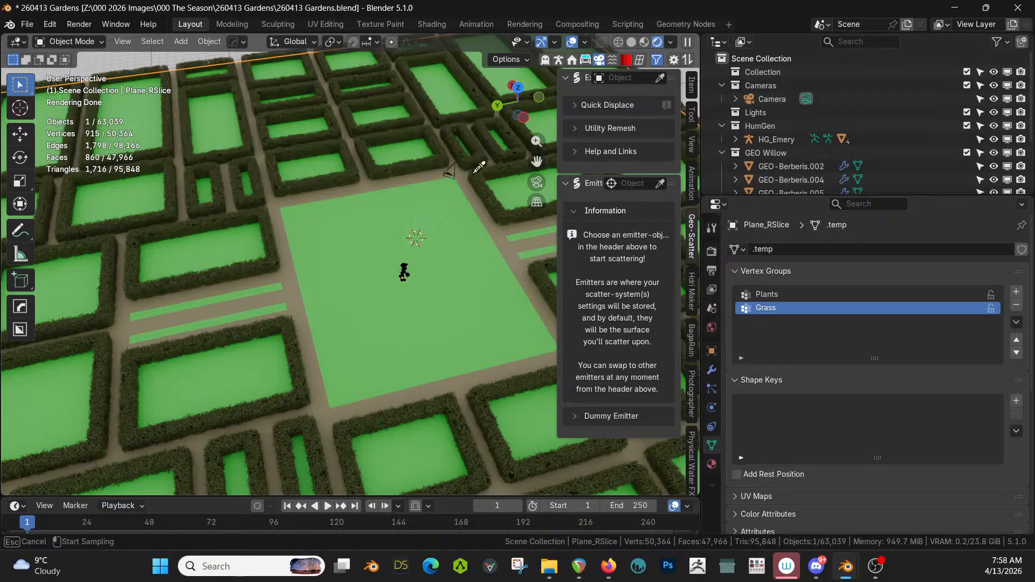
pyautogui.click(376, 218)
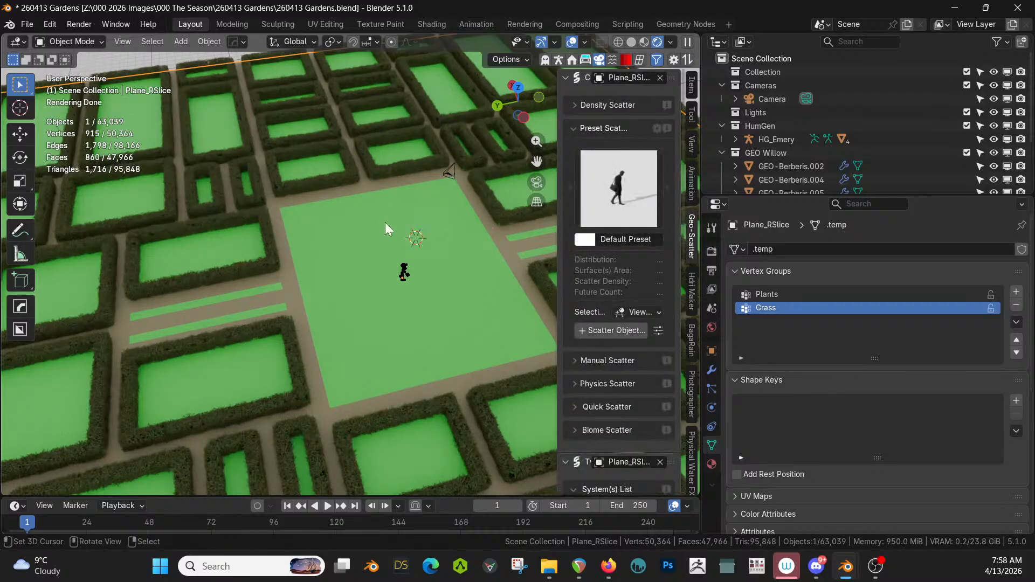
# - Switch to Solid shading, grow the central square's face selection by one ring, and separate it into its own object
pyautogui.press('z')
pyautogui.press('6')
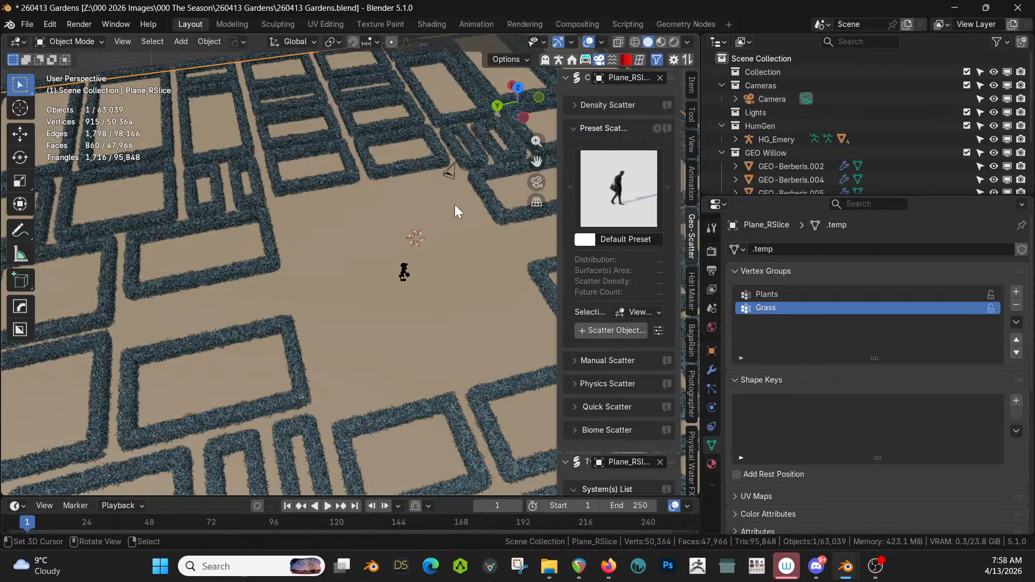
pyautogui.press('Tab')
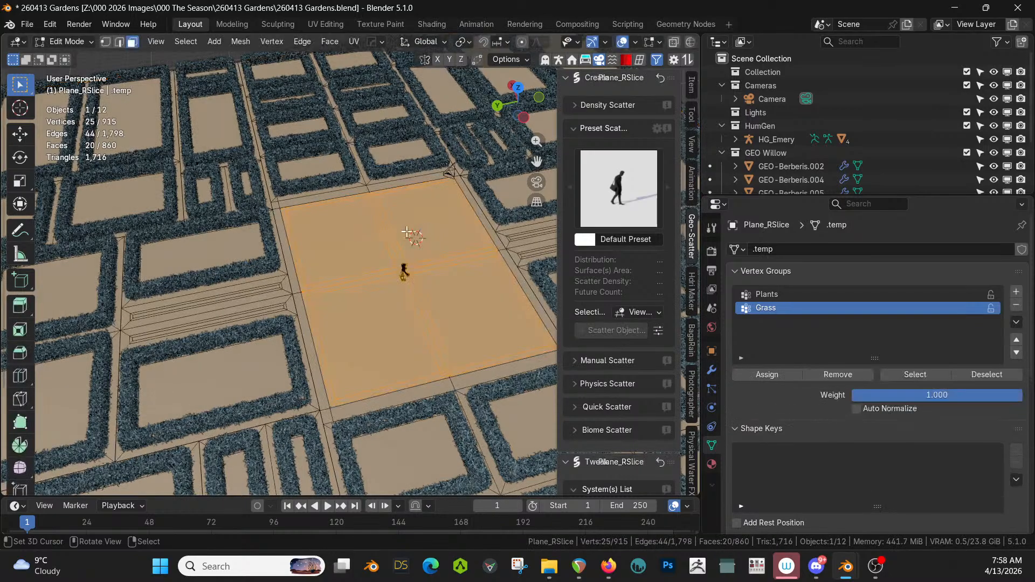
pyautogui.keyDown('ctrl'); pyautogui.moveTo(392, 232); pyautogui.dragTo(392, 202, button='middle'); pyautogui.keyUp('ctrl')
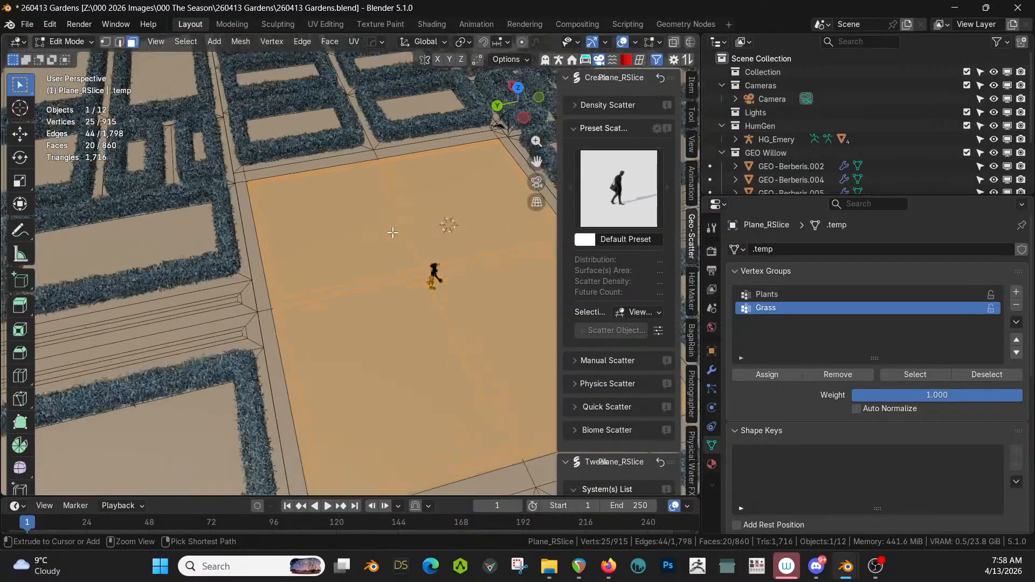
pyautogui.press('ctrl+KP_Add')
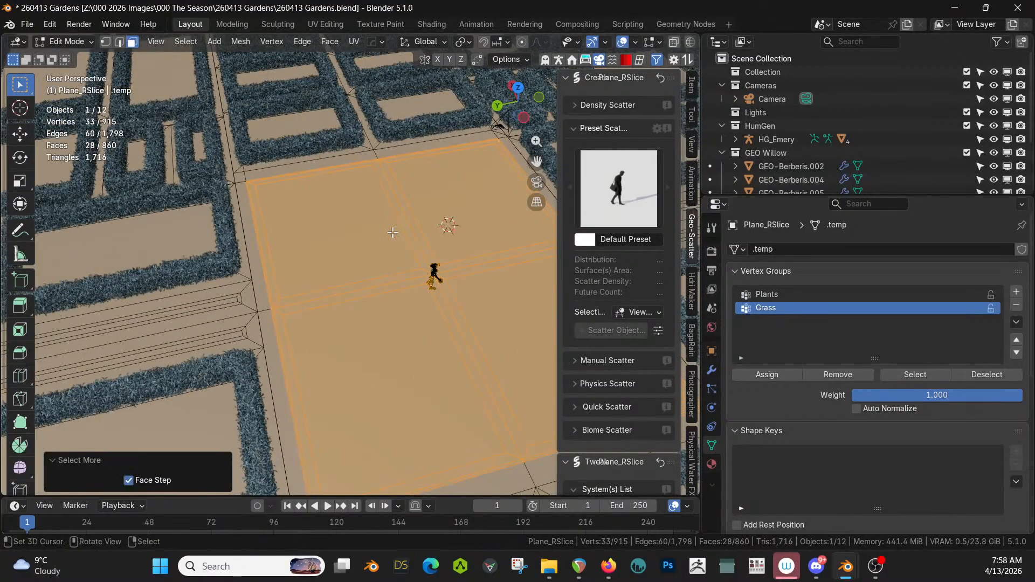
pyautogui.press('p')
pyautogui.click(366, 247)
pyautogui.press('Tab')
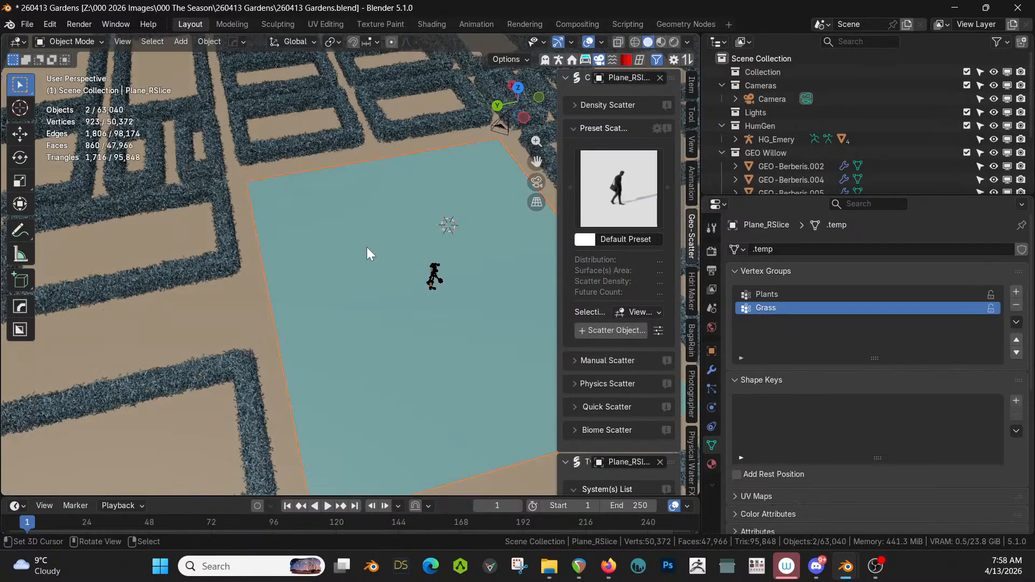
# - Select only the separated central square and make it the Geo-Scatter emitter in place of the ground plane
pyautogui.click(367, 247)
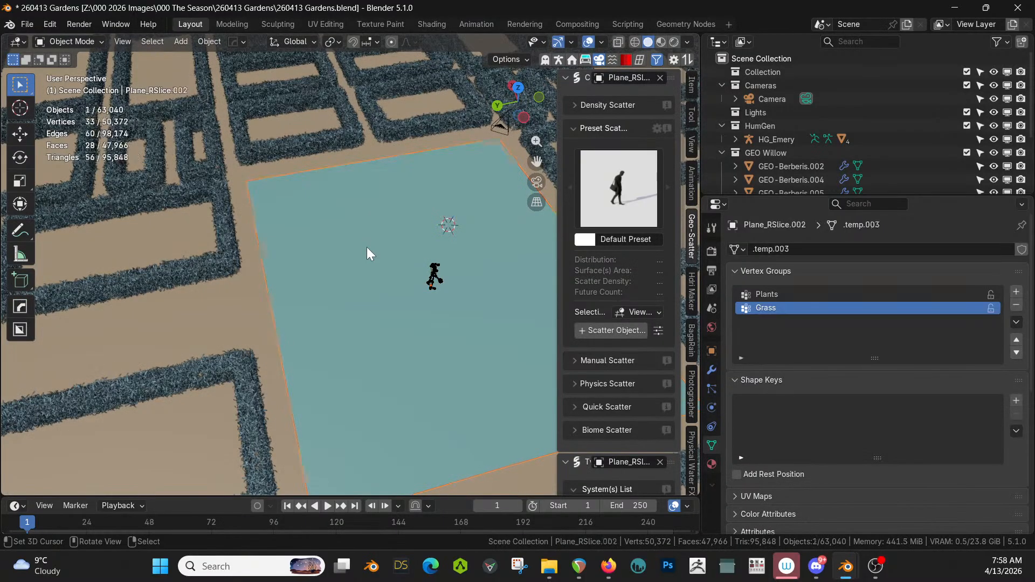
pyautogui.click(660, 77)
pyautogui.click(661, 78)
pyautogui.click(411, 204)
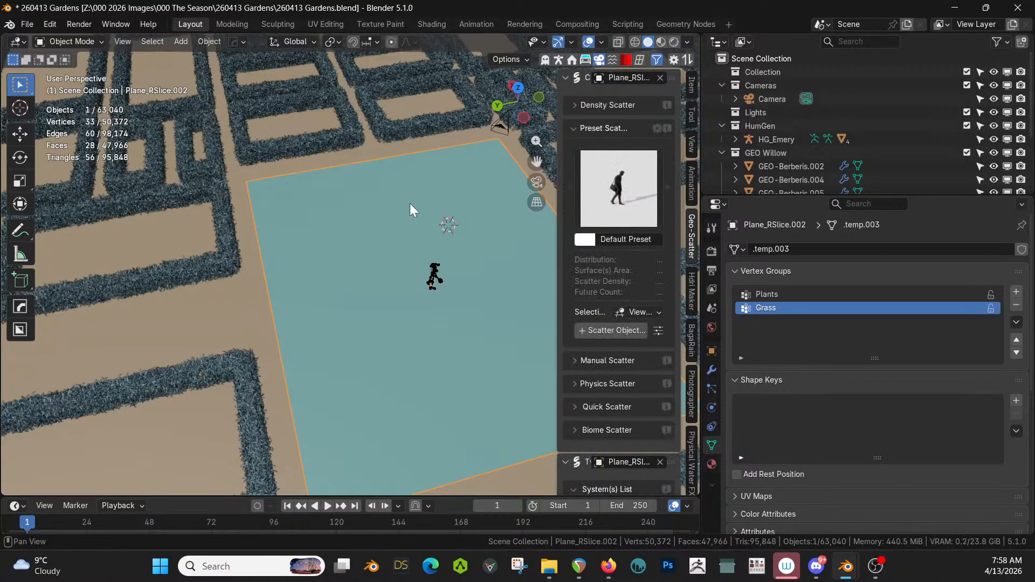
# - Rename the separated central square object as Center Grass
pyautogui.scroll(-3, 796, 134)
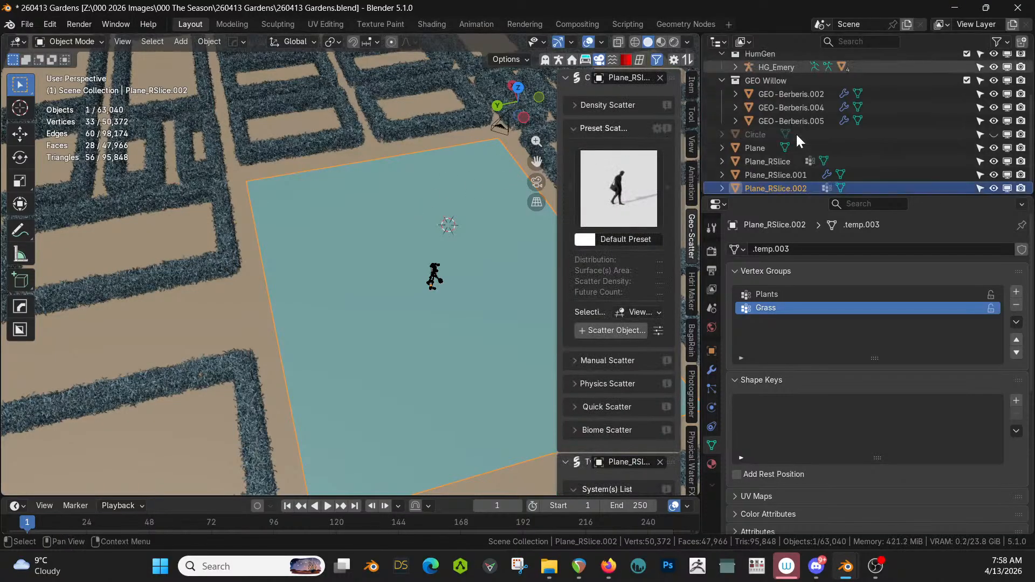
pyautogui.doubleClick(790, 188)
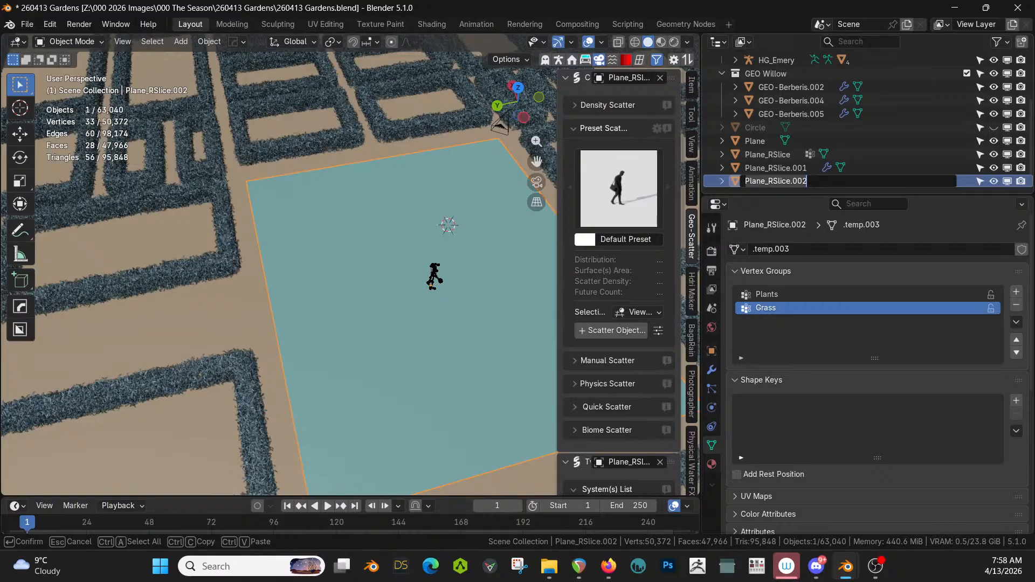
pyautogui.write('Center Grass')
pyautogui.press('Return')
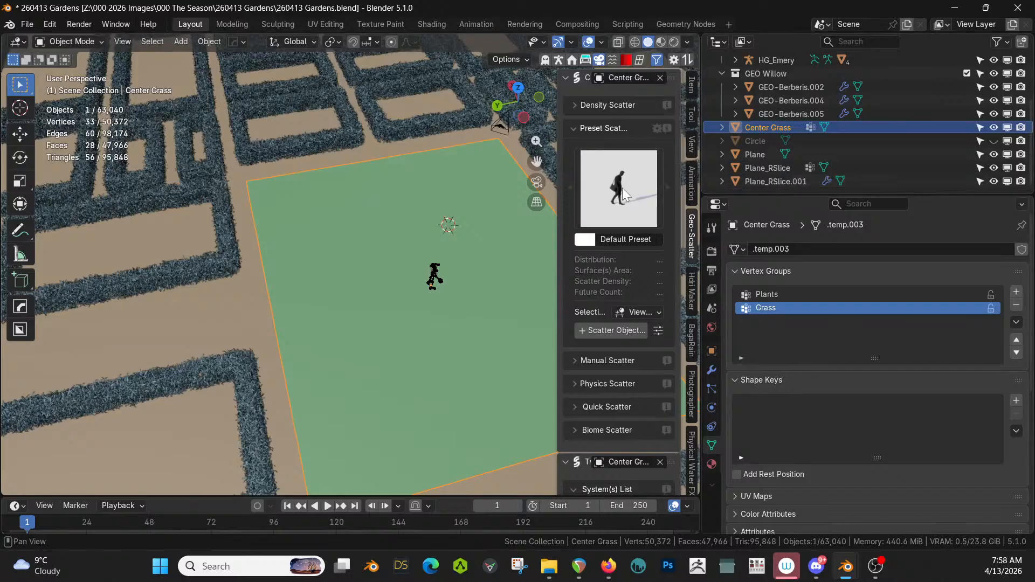
# - Open the Geo-Scatter biome library for the Center Grass emitter
pyautogui.click(574, 426)
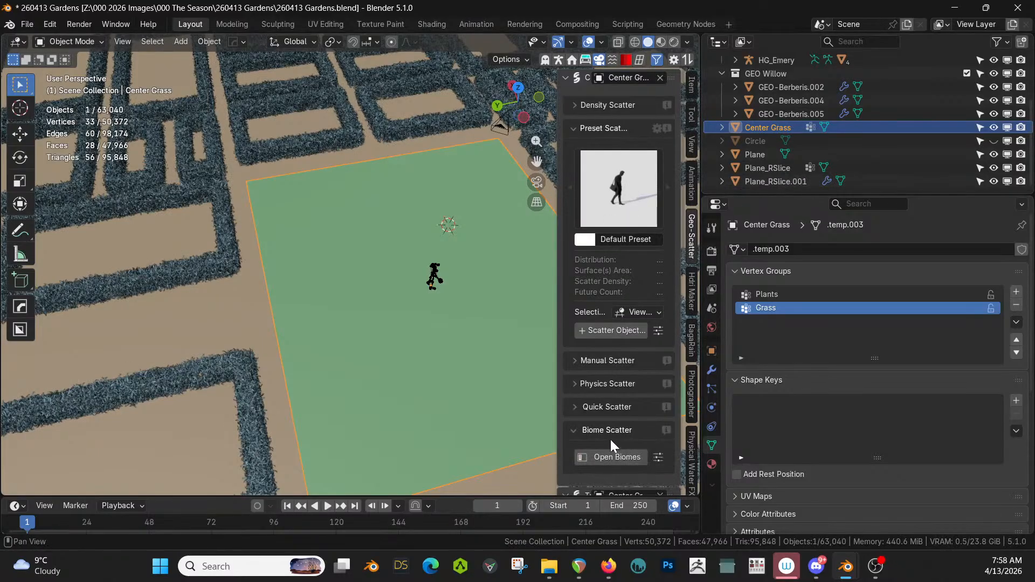
pyautogui.click(610, 455)
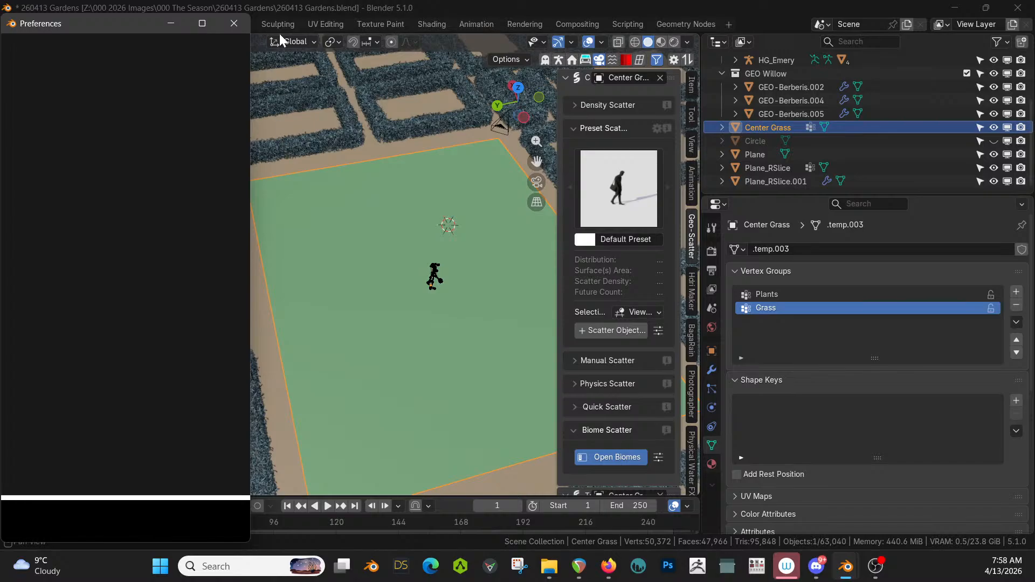
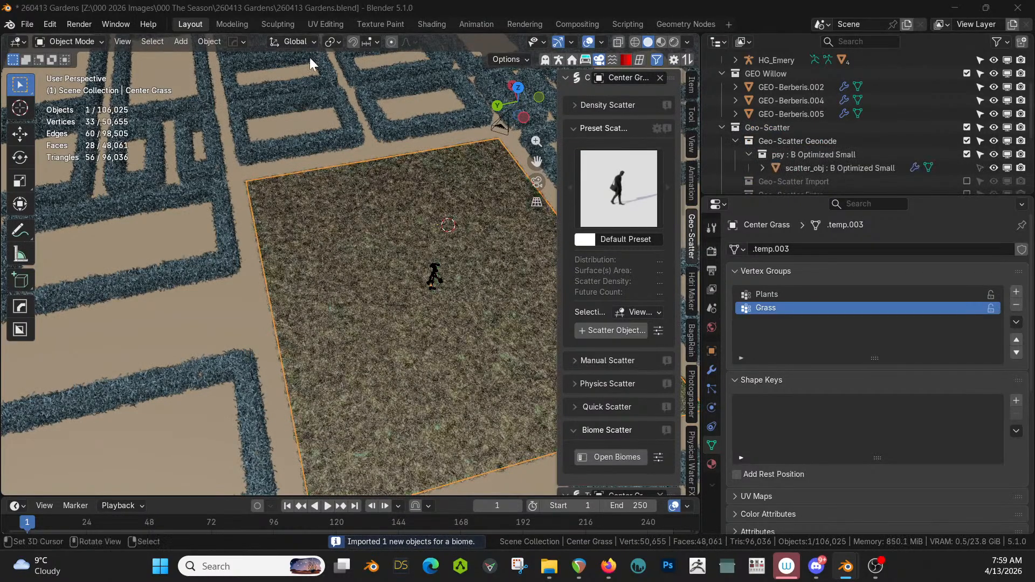
# - Examine the scattered grass on Center Grass from close up in Rendered shading
pyautogui.moveTo(374, 189); pyautogui.dragTo(377, 141, button='middle')
pyautogui.scroll(3, 377, 142)
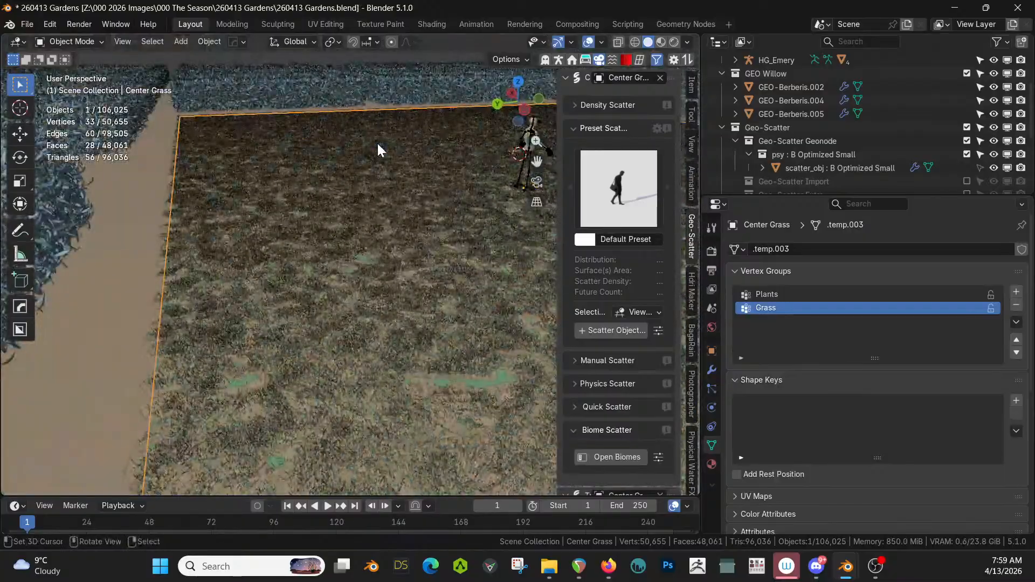
pyautogui.press('z')
pyautogui.press('8')
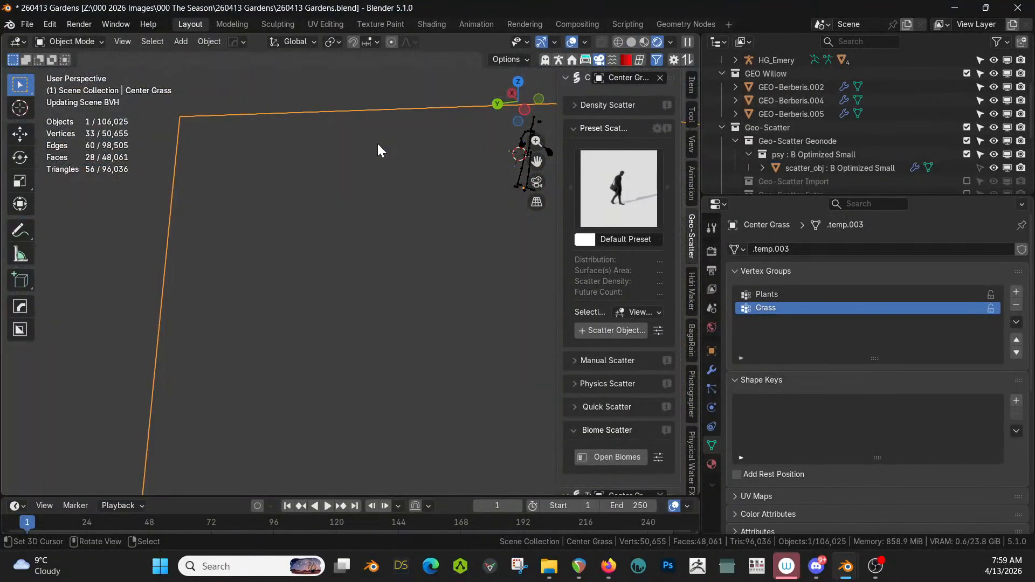
# - Undo the B Optimized Small grass scatter on Center Grass
pyautogui.moveTo(380, 154); pyautogui.dragTo(391, 218, button='middle')
pyautogui.scroll(-2, 390, 219)
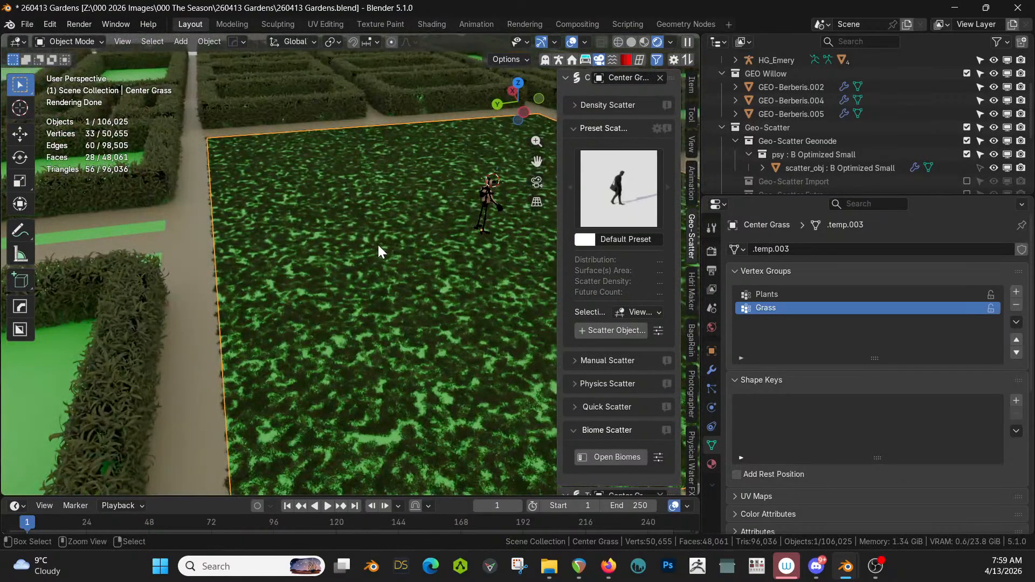
pyautogui.hotkey('ctrl', 'z')
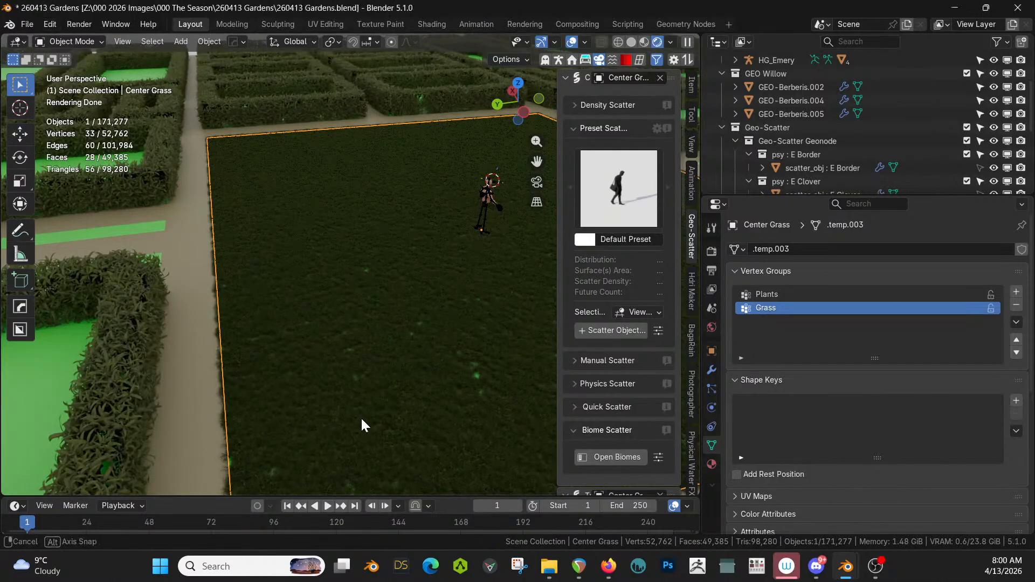
# - Examine the E Border and E Clover grass on the central square from ground level and from above
pyautogui.moveTo(361, 420)
pyautogui.mouseDown(button='middle')
pyautogui.moveTo(381, 397)
pyautogui.moveTo(285, 408)
pyautogui.moveTo(307, 422)
pyautogui.moveTo(348, 424)
pyautogui.moveTo(351, 412)
pyautogui.mouseUp(button='middle')
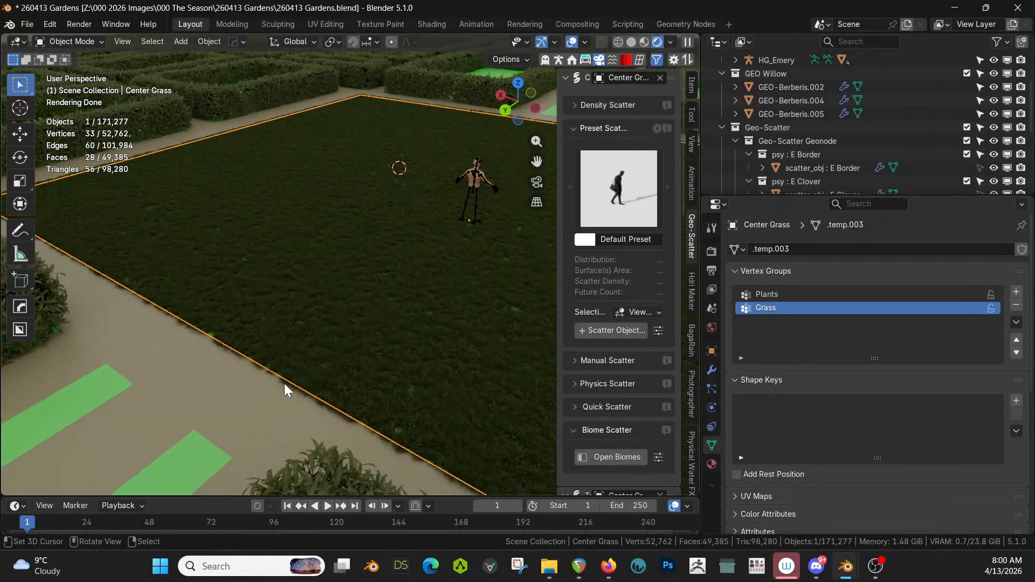
pyautogui.moveTo(283, 383); pyautogui.dragTo(306, 370, button='middle')
pyautogui.click(315, 363)
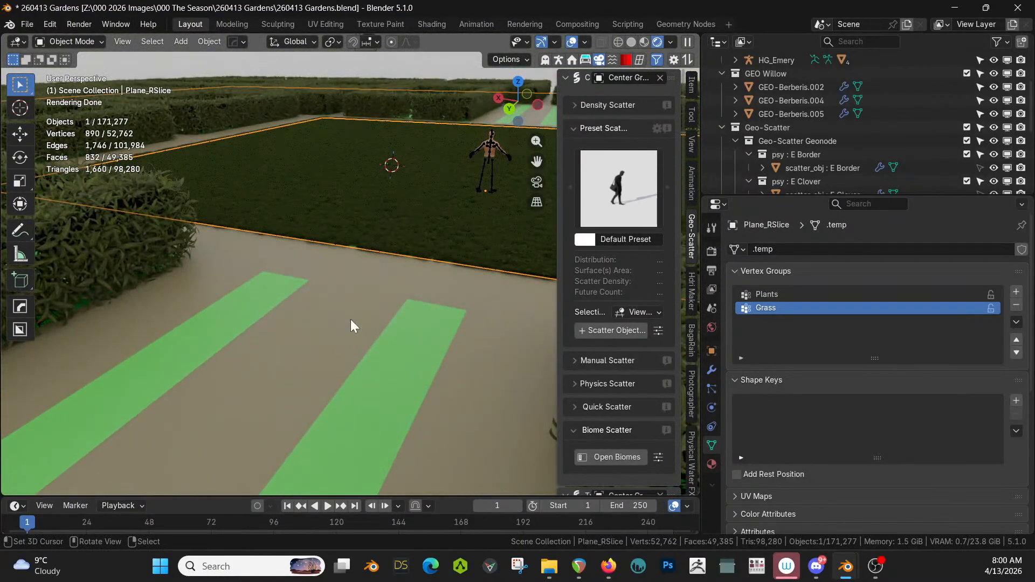
pyautogui.click(338, 65)
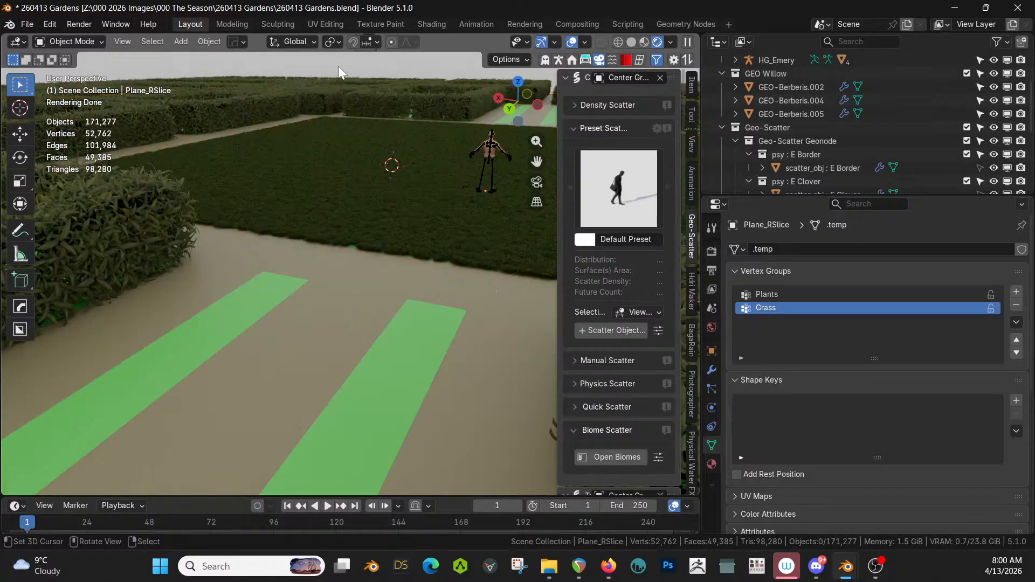
pyautogui.moveTo(321, 126); pyautogui.dragTo(353, 245, button='middle')
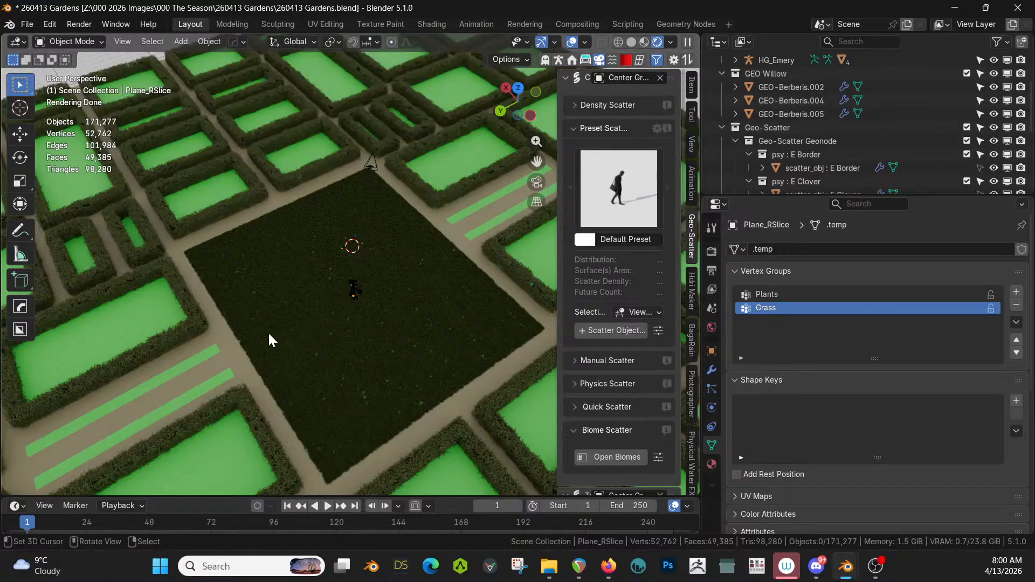
pyautogui.scroll(-2, 267, 340)
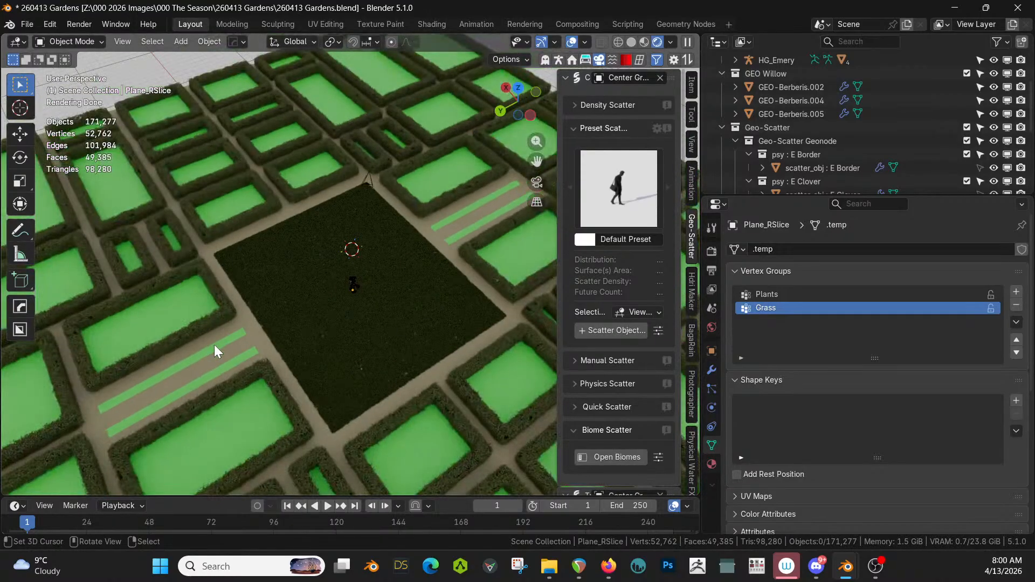
# - In Solid shading, separate the four narrow strips on opposite sides of the central square, including their border faces, from the ground plane
pyautogui.press('z')
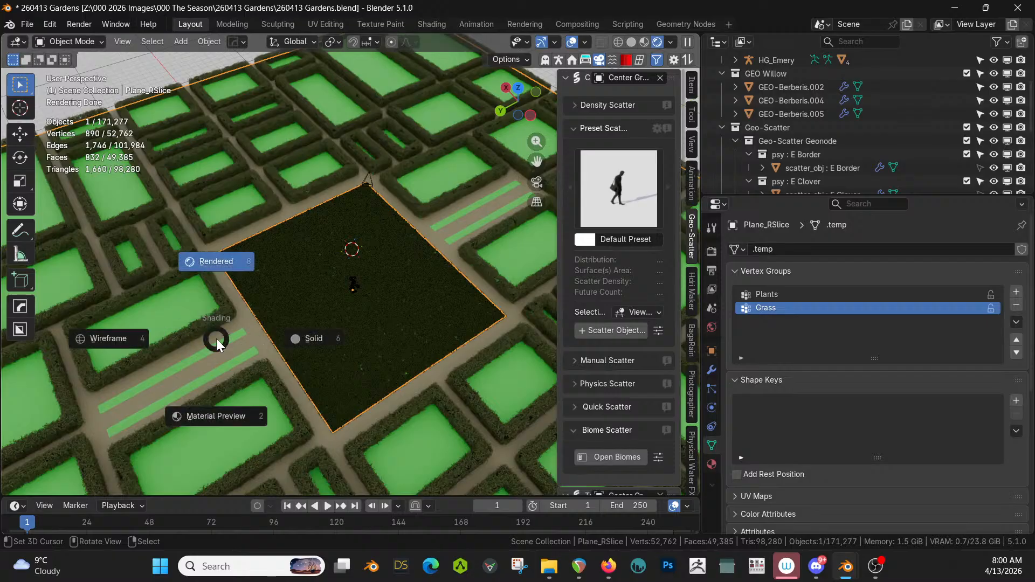
pyautogui.press('6')
pyautogui.press('Tab')
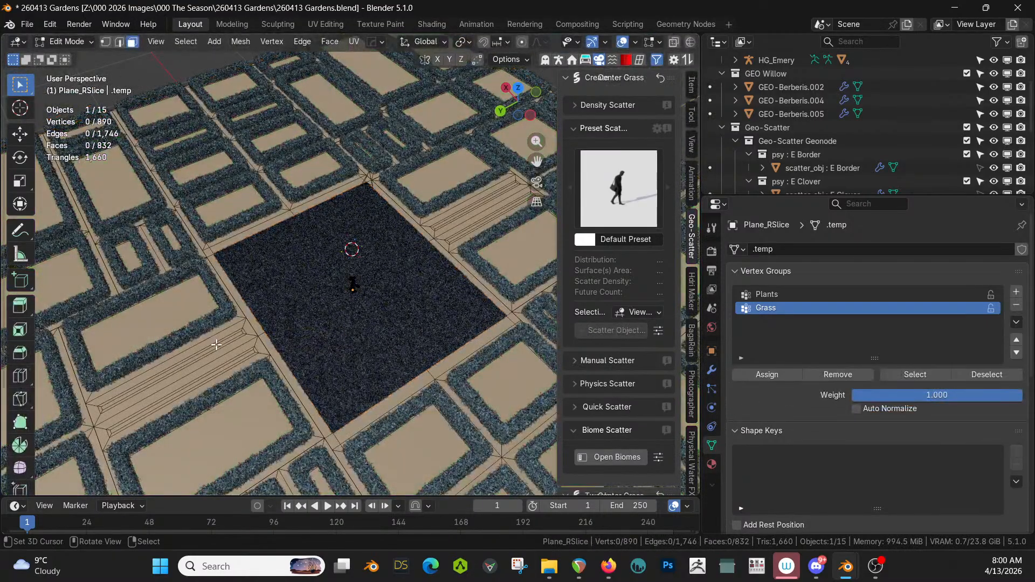
pyautogui.click(218, 345)
pyautogui.keyDown('shift'); pyautogui.click(247, 362); pyautogui.keyUp('shift')
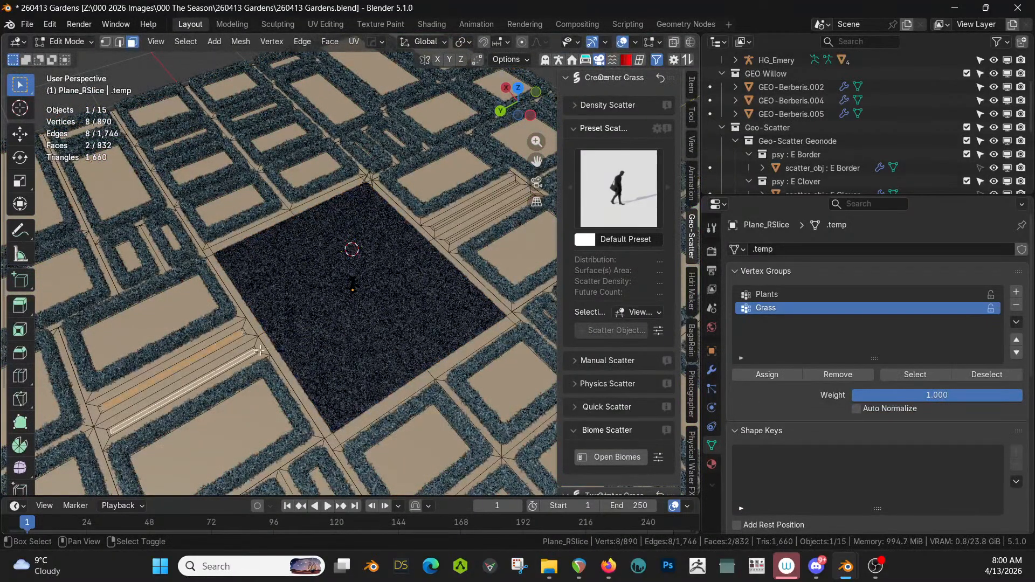
pyautogui.scroll(2, 465, 233)
pyautogui.keyDown('shift'); pyautogui.moveTo(466, 233); pyautogui.dragTo(297, 354, button='middle'); pyautogui.keyUp('shift')
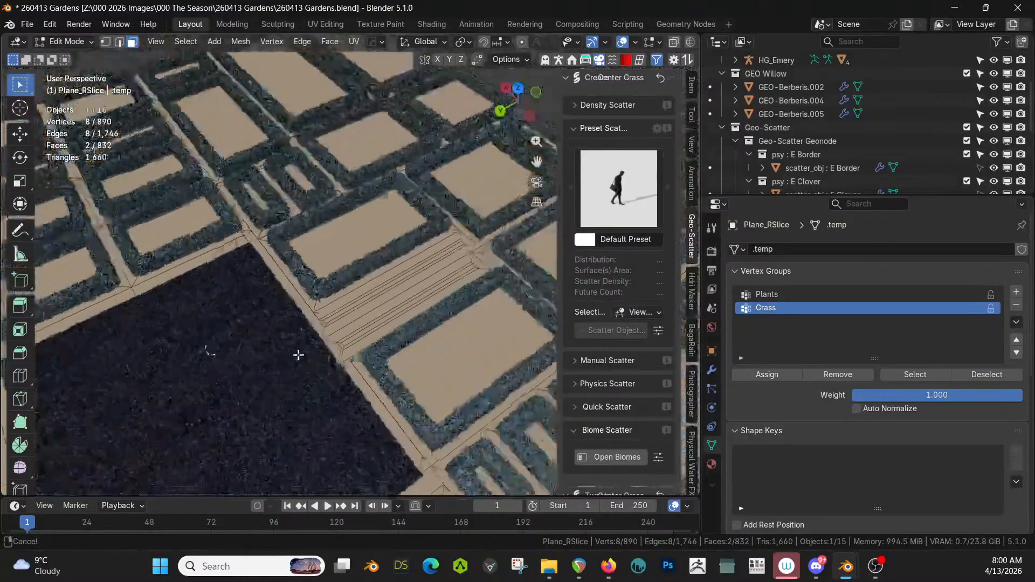
pyautogui.scroll(3, 340, 343)
pyautogui.keyDown('shift'); pyautogui.click(351, 397); pyautogui.keyUp('shift')
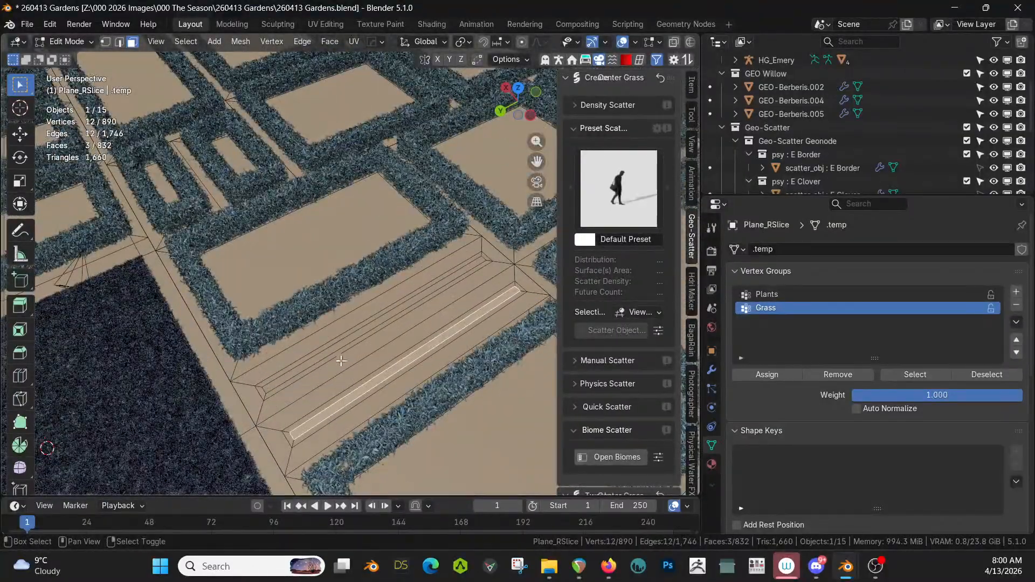
pyautogui.keyDown('shift'); pyautogui.click(326, 353); pyautogui.keyUp('shift')
pyautogui.press('ctrl+KP_Add')
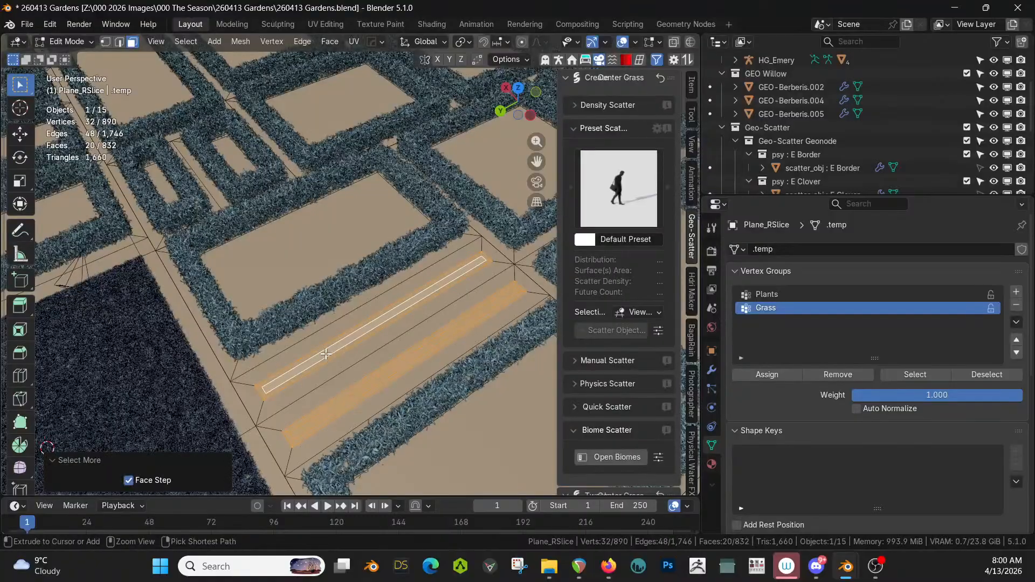
pyautogui.press('p')
pyautogui.click(325, 354)
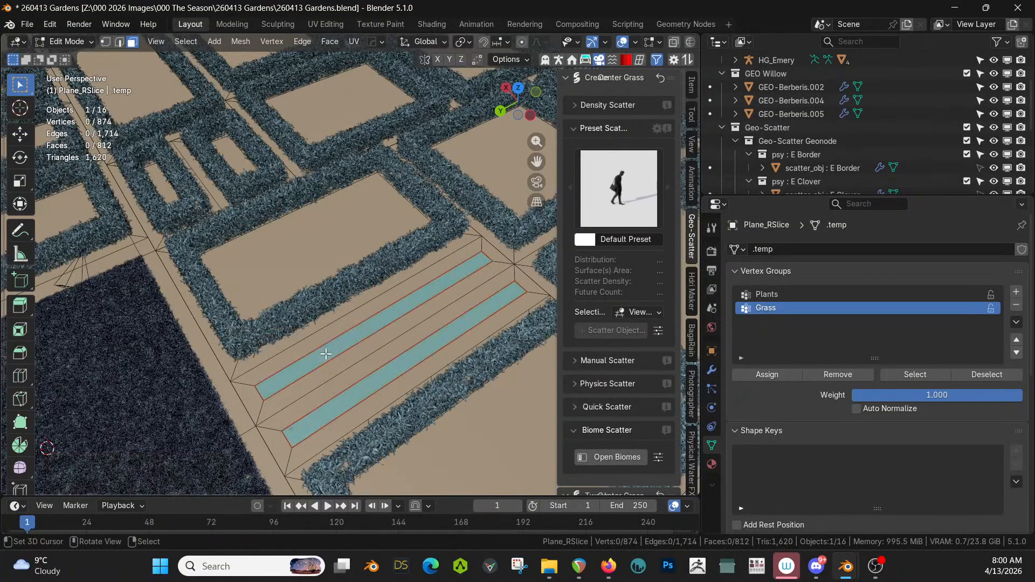
# - Join the separated narrow strips into the Center Grass object so they share its scattered grass
pyautogui.press('Tab')
pyautogui.click(326, 354)
pyautogui.keyDown('shift'); pyautogui.click(135, 389); pyautogui.keyUp('shift')
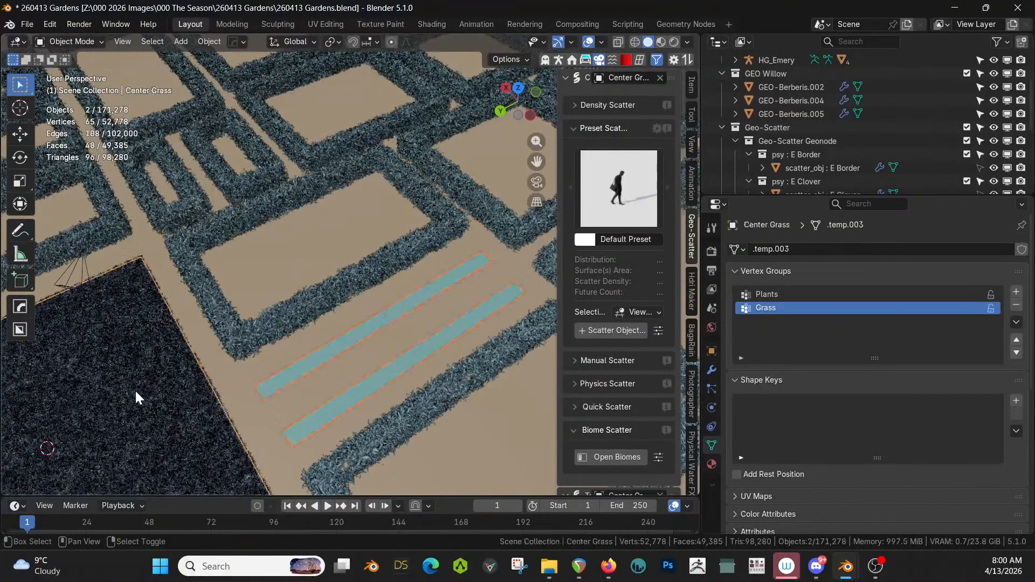
pyautogui.hotkey('ctrl', 'j')
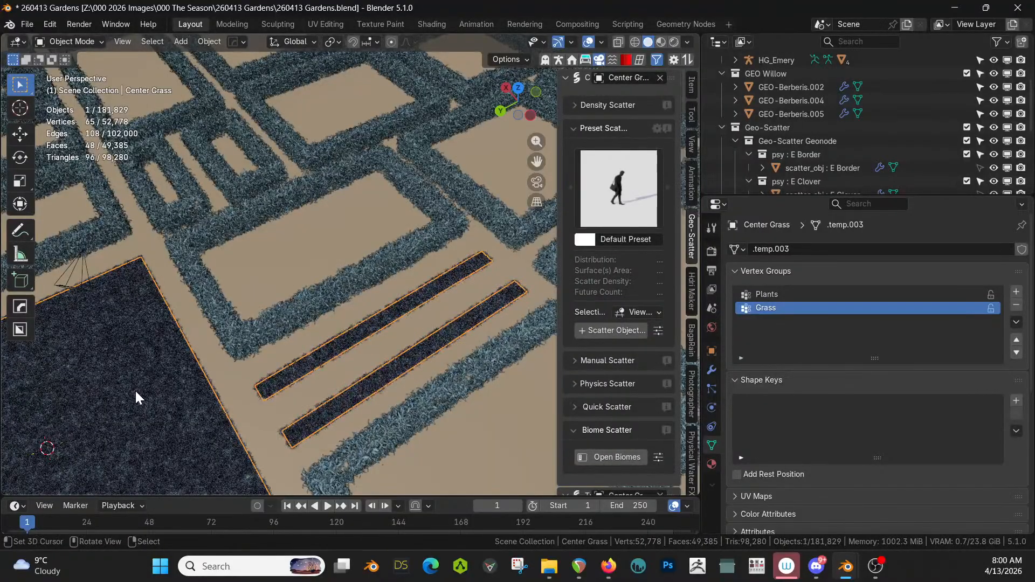
pyautogui.scroll(-5, 144, 385)
pyautogui.scroll(-3, 269, 377)
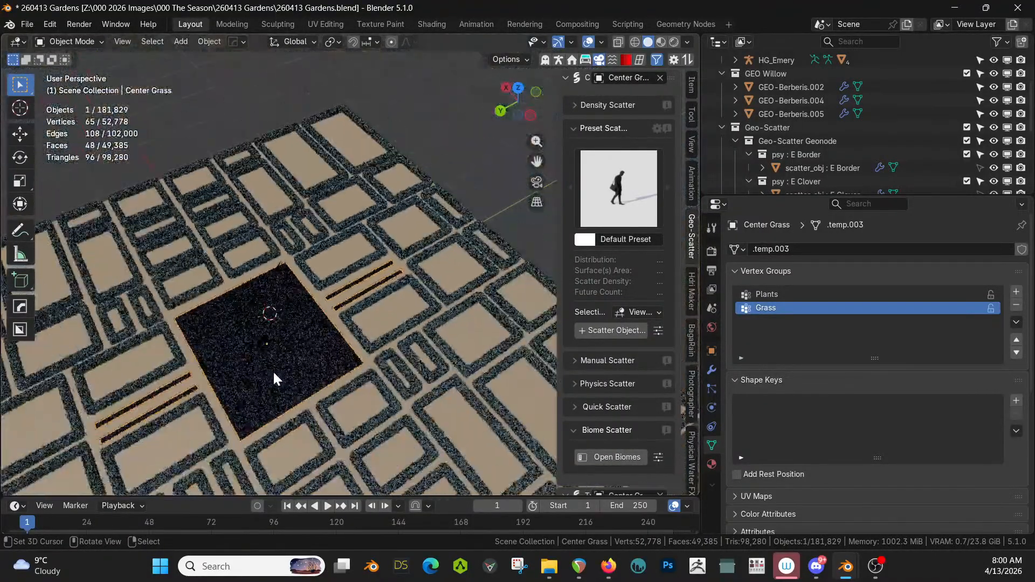
pyautogui.moveTo(272, 370); pyautogui.dragTo(189, 363, button='middle')
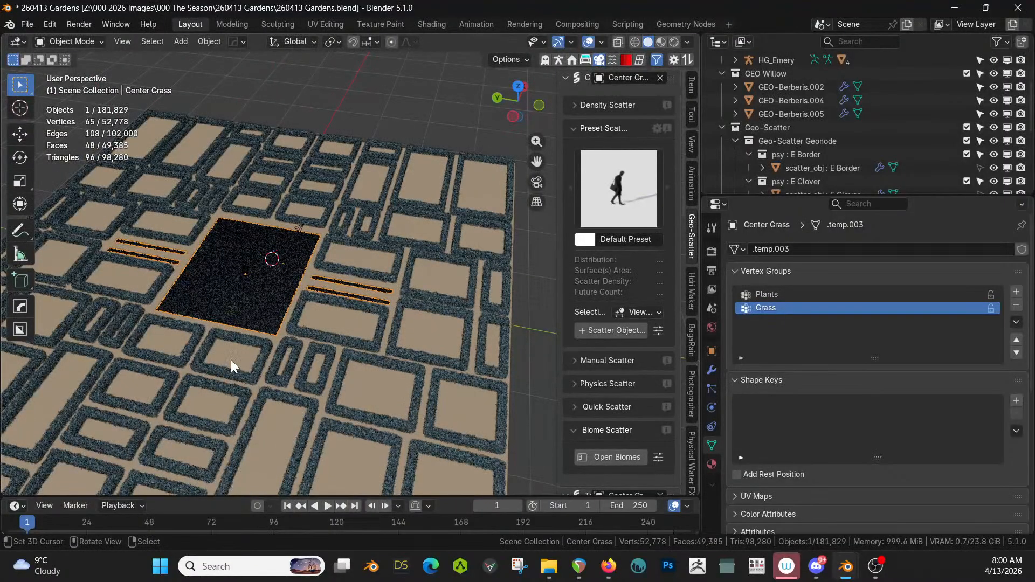
pyautogui.scroll(3, 254, 363)
pyautogui.moveTo(265, 362); pyautogui.dragTo(212, 372, button='middle')
pyautogui.scroll(2, 231, 293)
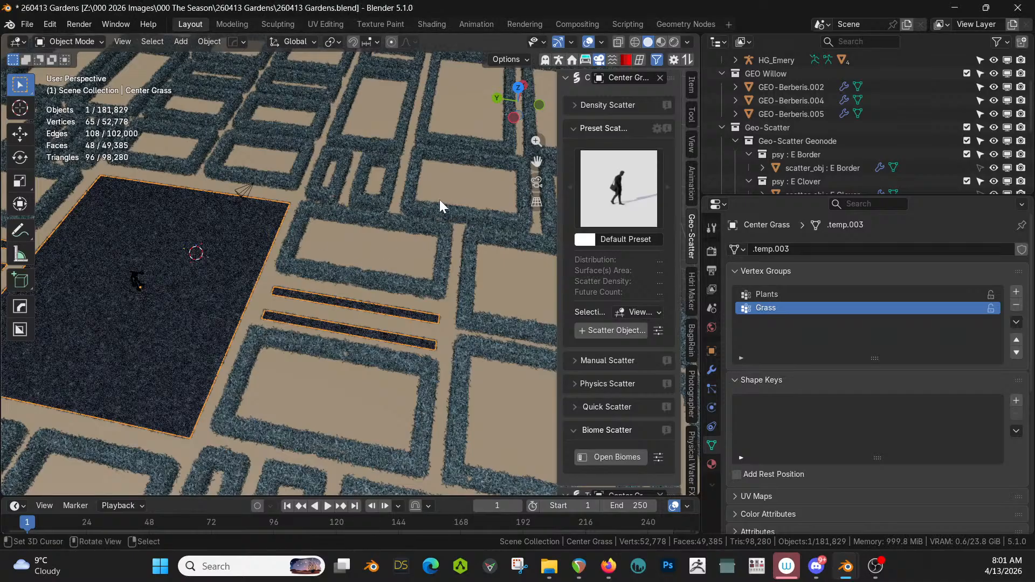
# - Select all ground plane faces that use the Paths material and separate them into their own object
pyautogui.scroll(-10, 464, 185)
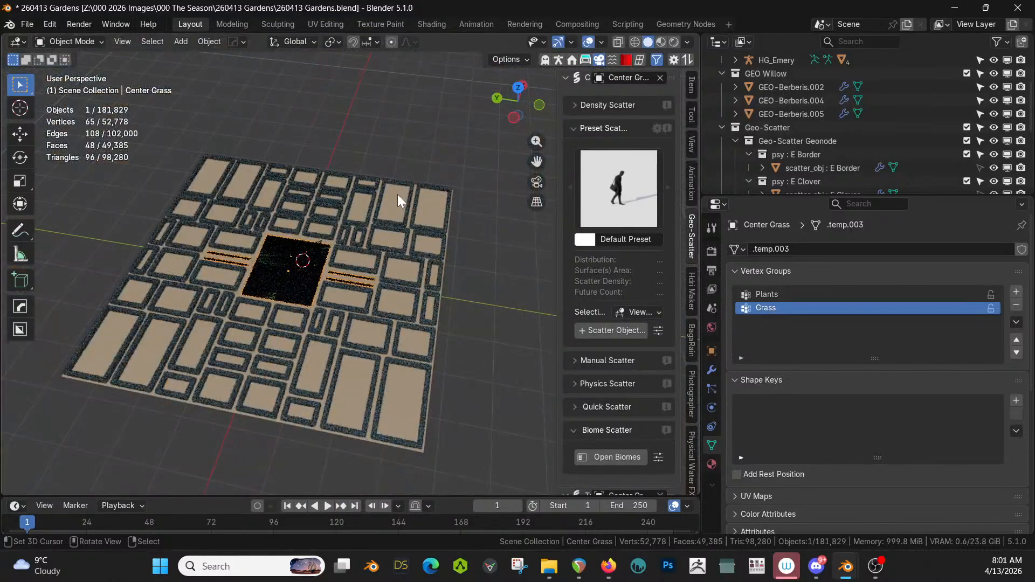
pyautogui.click(397, 195)
pyautogui.press('Tab')
pyautogui.scroll(2, 406, 221)
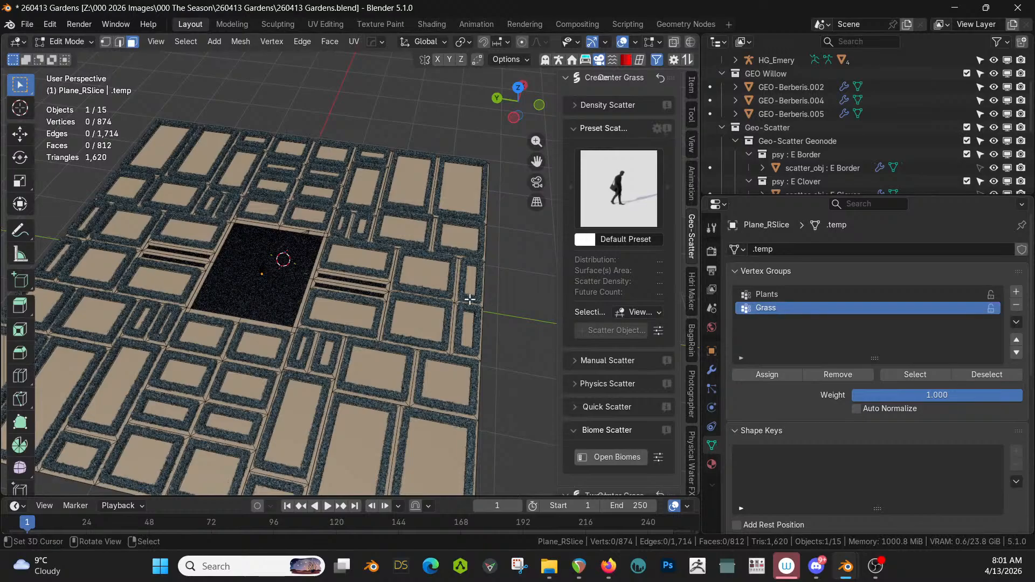
pyautogui.click(711, 464)
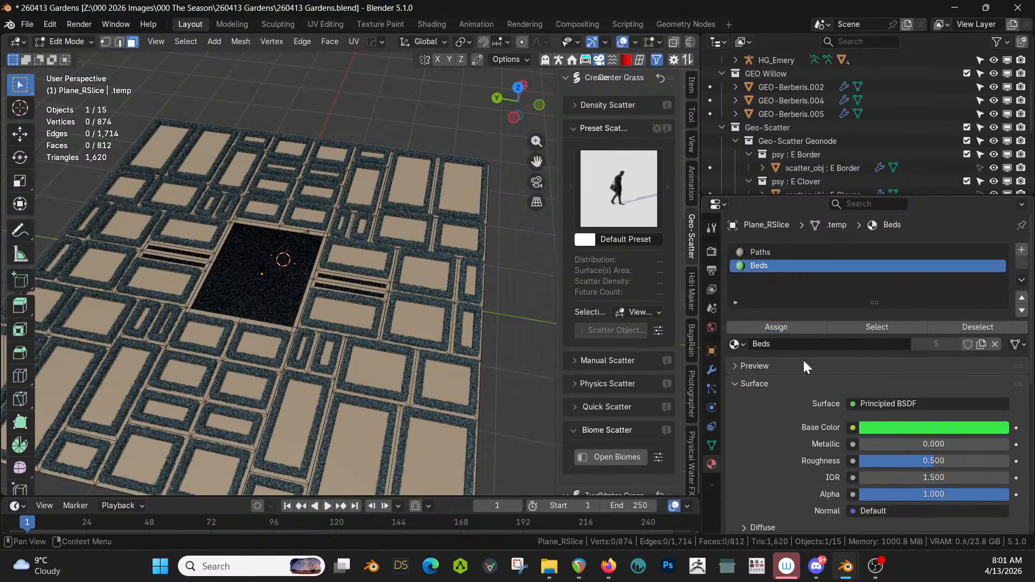
pyautogui.click(766, 254)
pyautogui.click(884, 326)
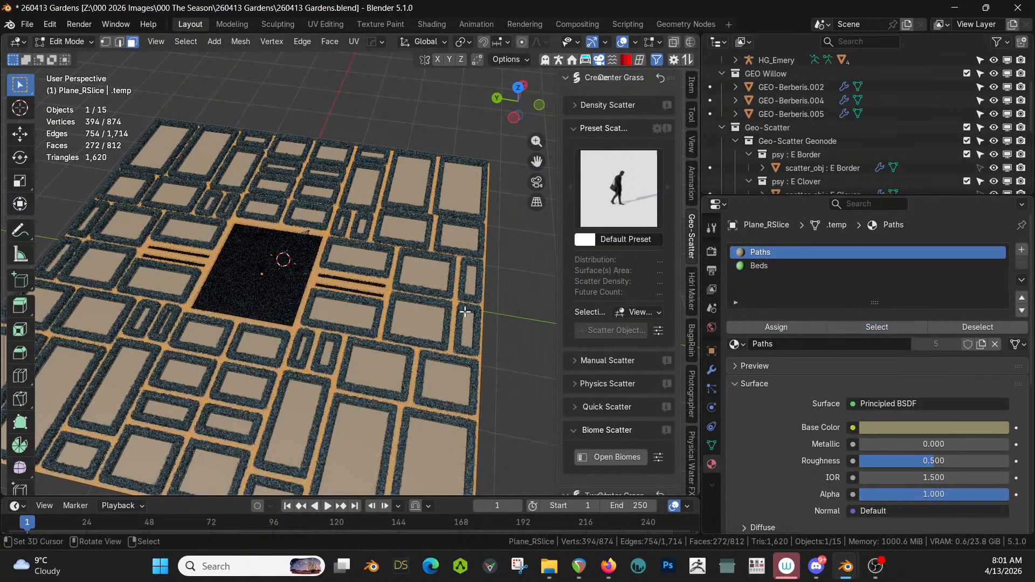
pyautogui.moveTo(464, 311); pyautogui.dragTo(409, 340, button='middle')
pyautogui.press('p')
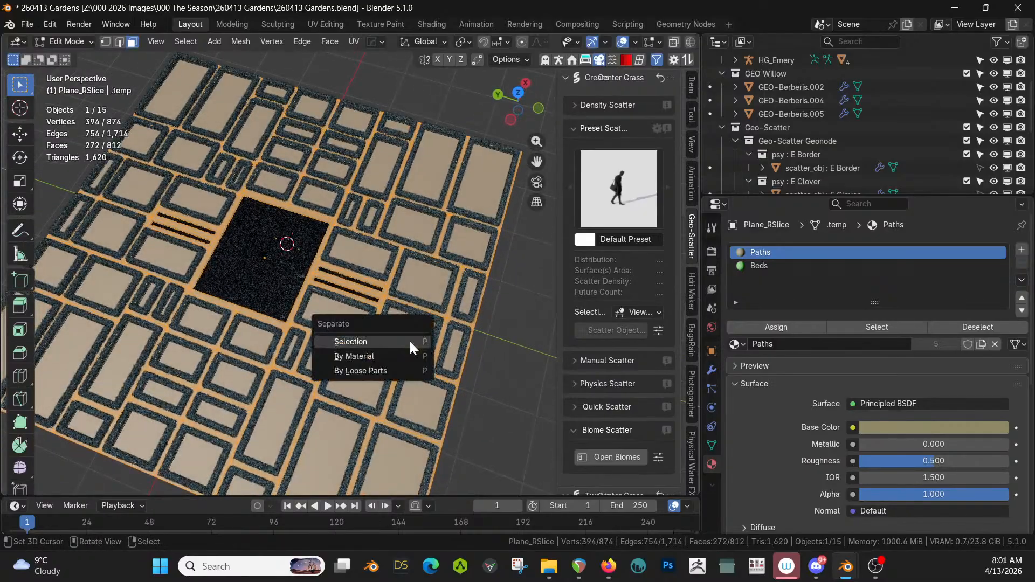
pyautogui.click(409, 340)
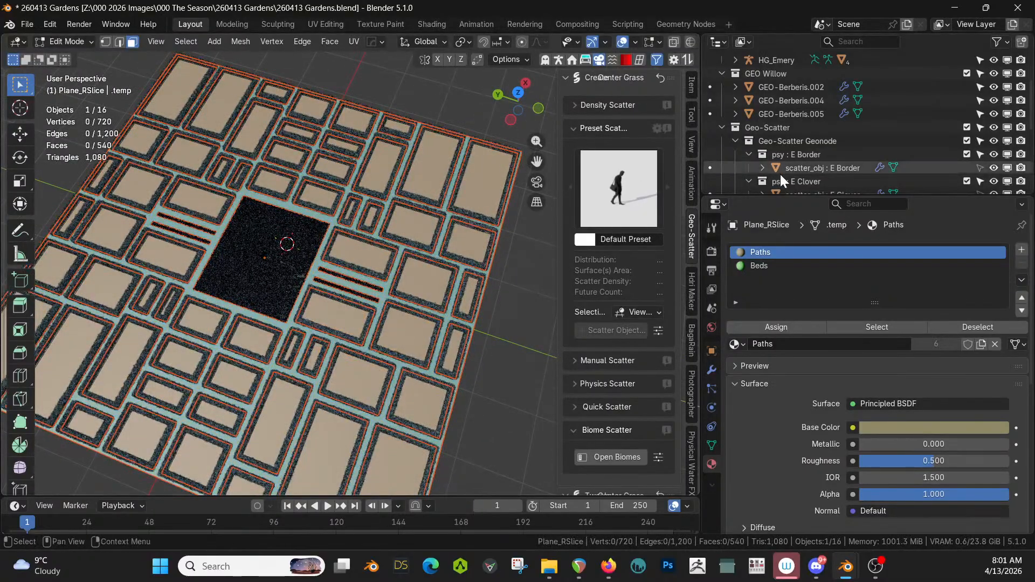
# - Rename the separated path object, Plane_RSlice.002, as Paths and save the file
pyautogui.scroll(-5, 780, 173)
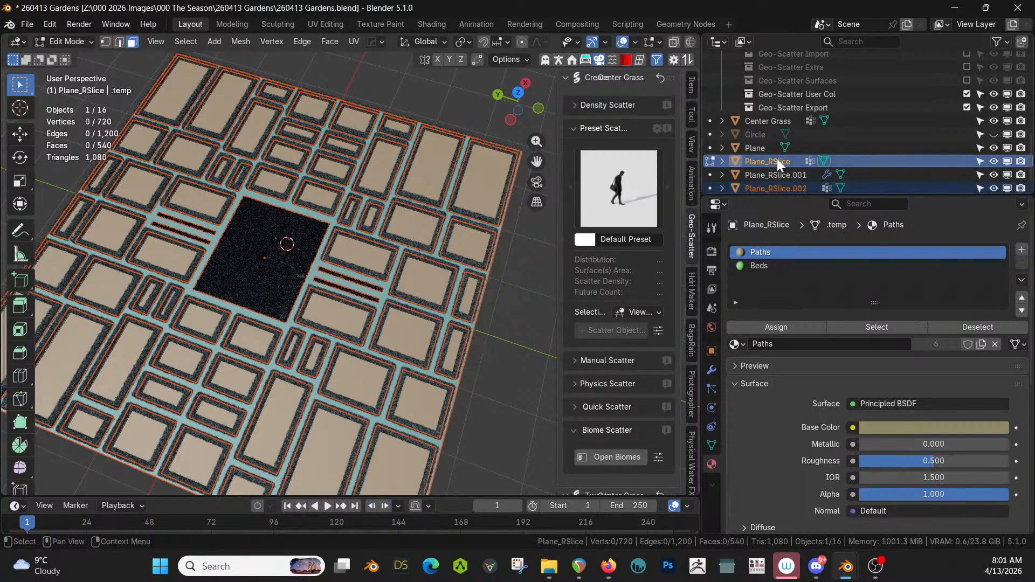
pyautogui.click(778, 157)
pyautogui.click(777, 188)
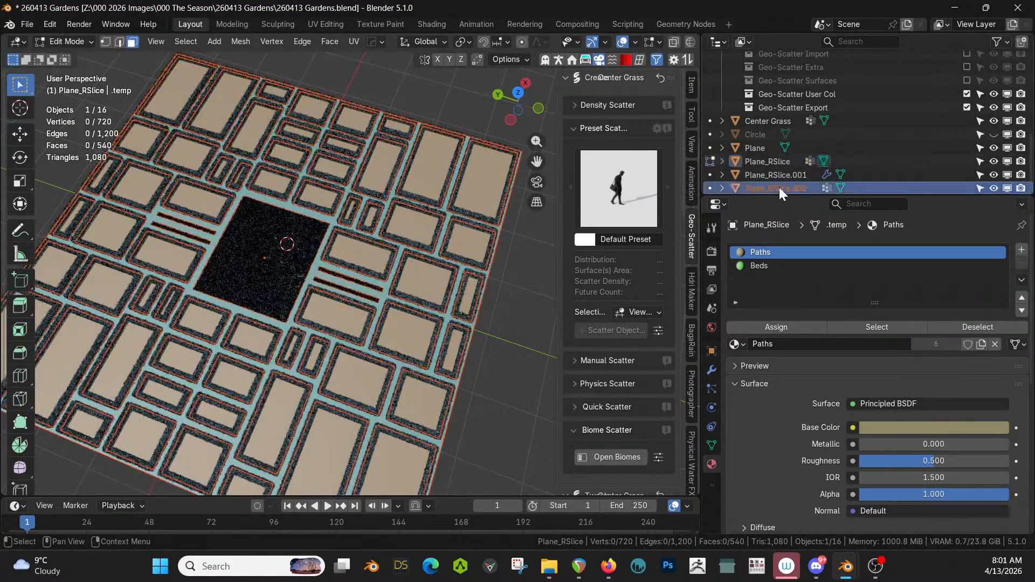
pyautogui.doubleClick(778, 186)
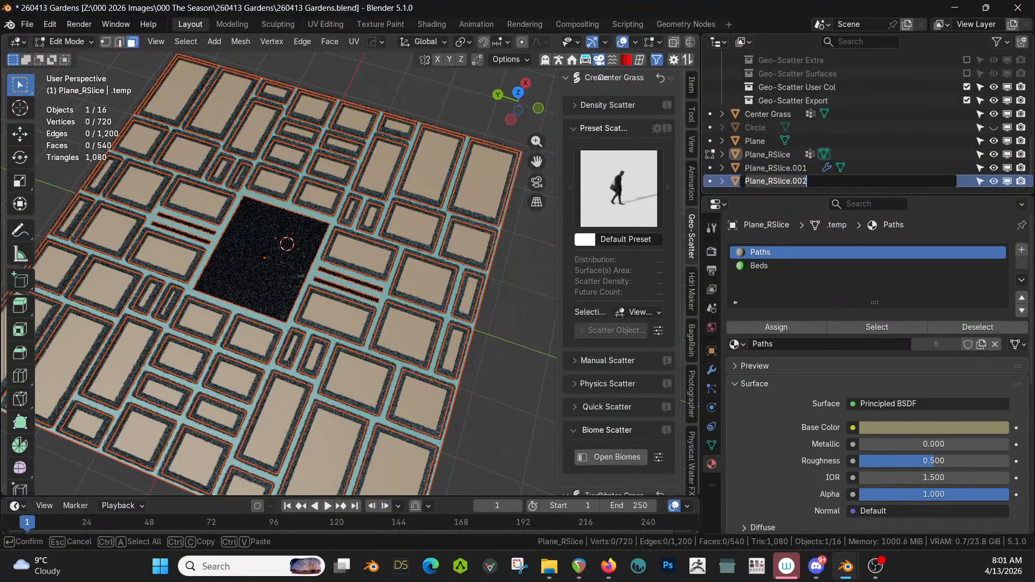
pyautogui.write('Paths')
pyautogui.press('Return')
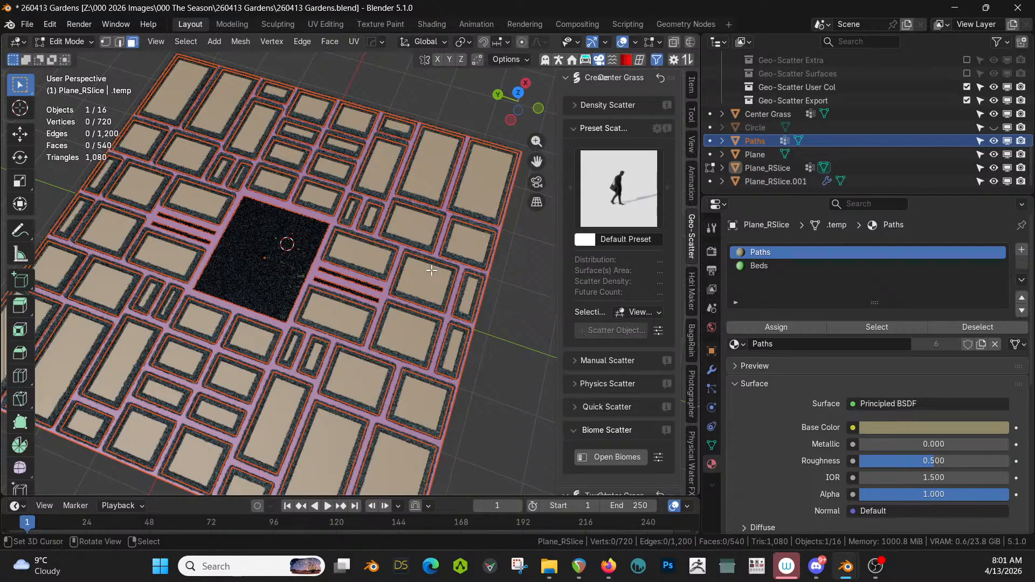
pyautogui.hotkey('ctrl', 's')
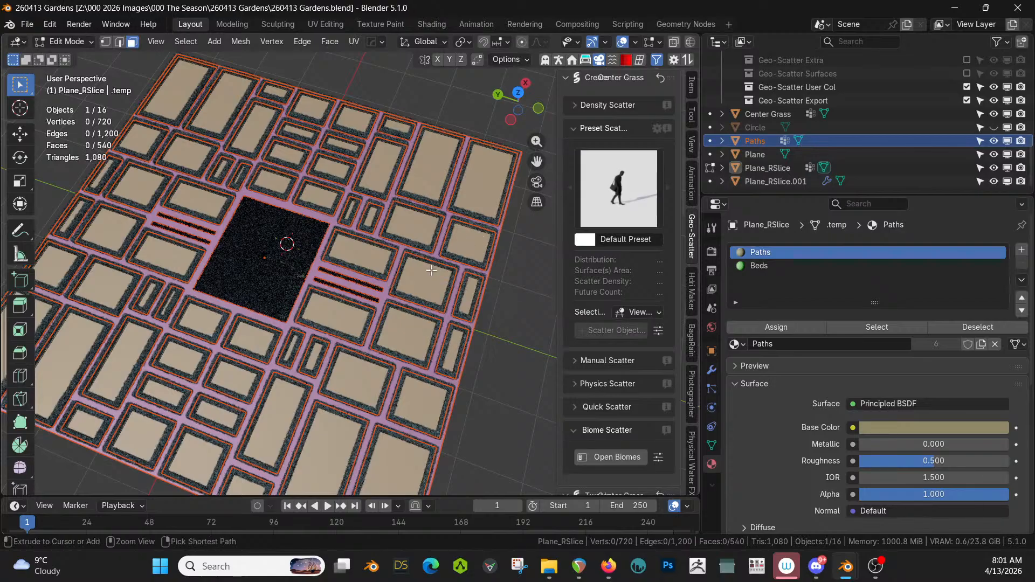
# - Isolate the remaining Plane_RSlice beds in Local View to check their mesh, and return to the full scene
pyautogui.scroll(3, 431, 269)
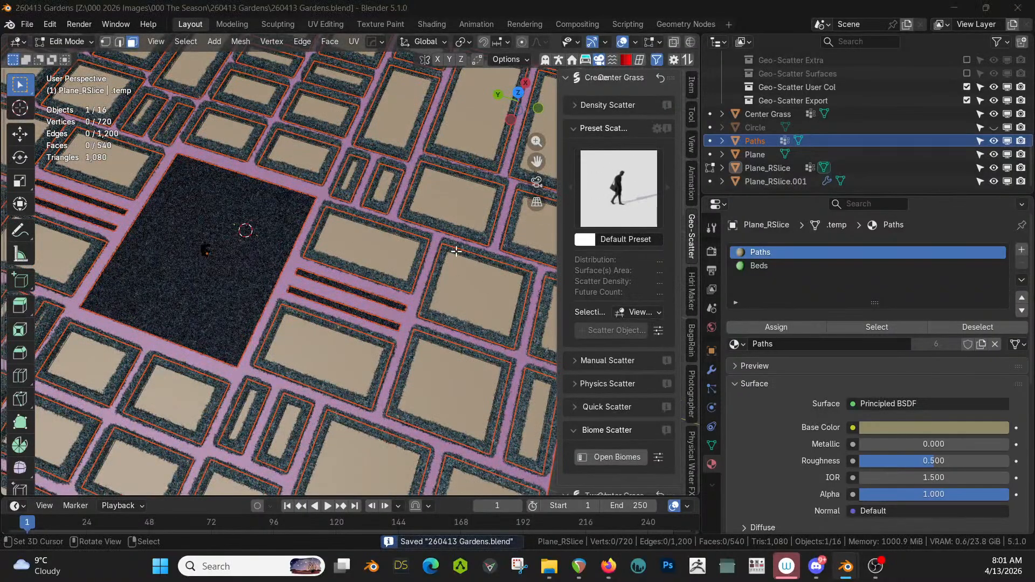
pyautogui.press('KP_Divide')
pyautogui.scroll(3, 456, 252)
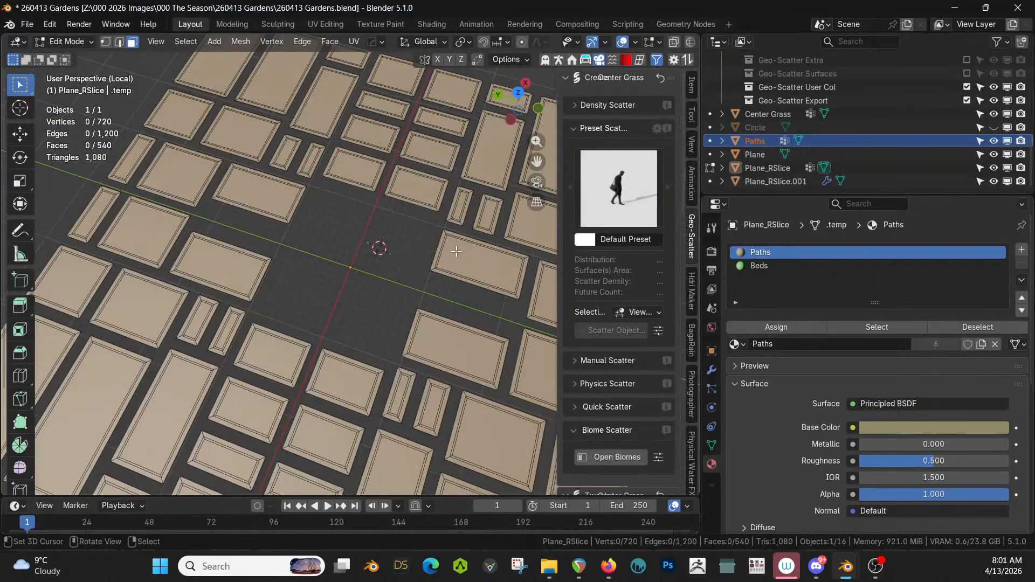
pyautogui.press('KP_Divide')
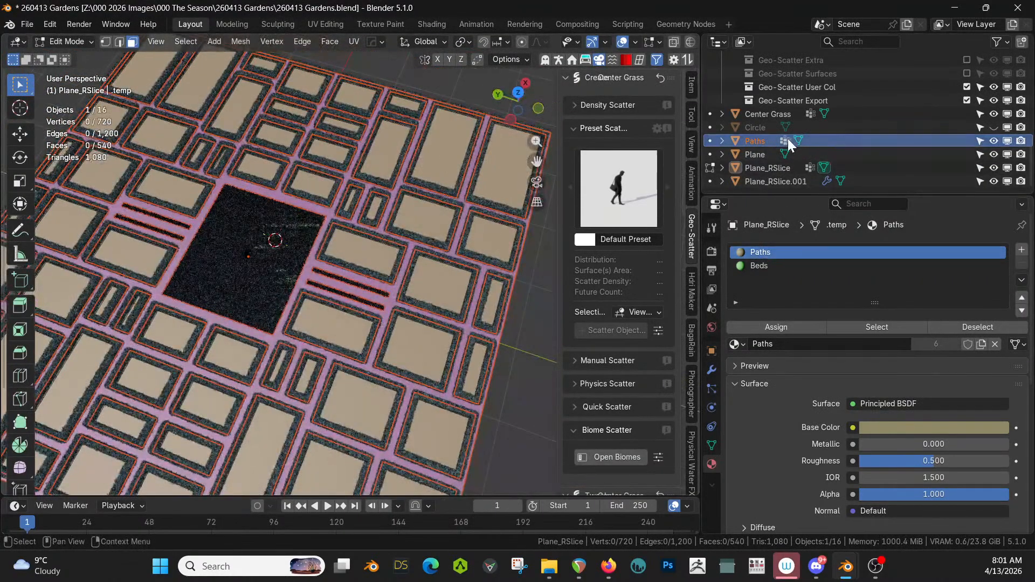
pyautogui.press('KP_Divide')
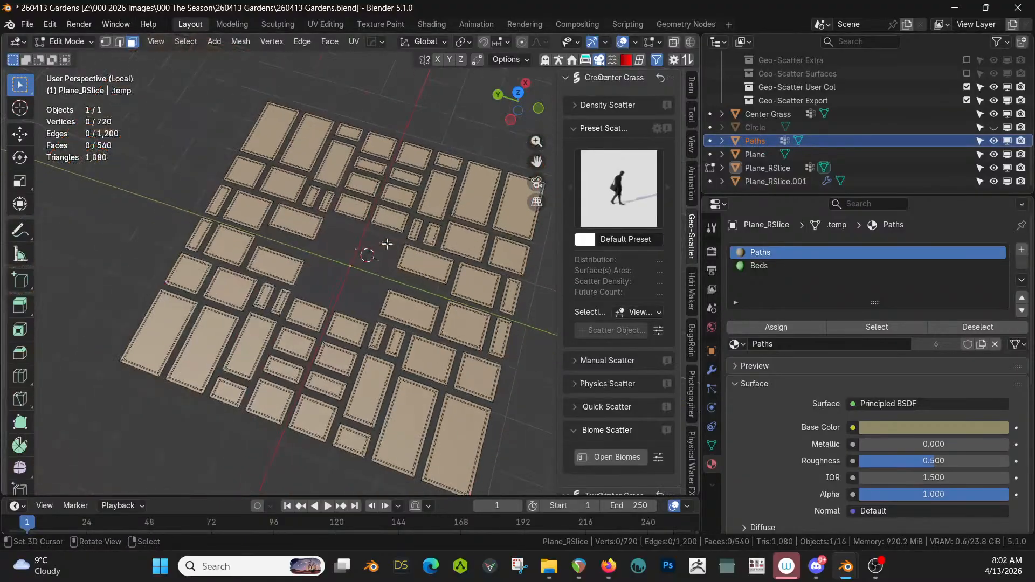
pyautogui.press('KP_Divide')
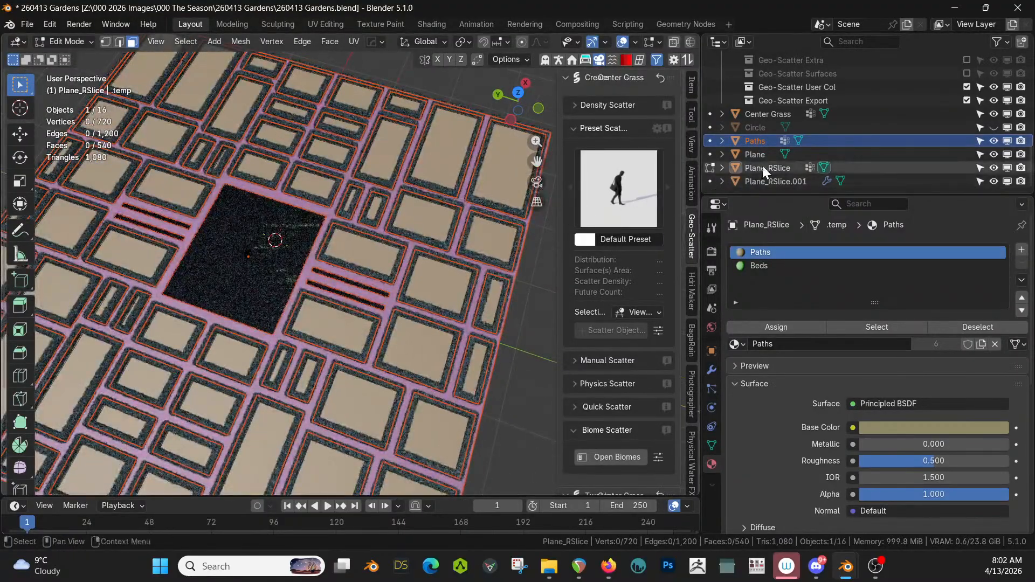
# - Rename the Paths object as Garden
pyautogui.doubleClick(756, 140)
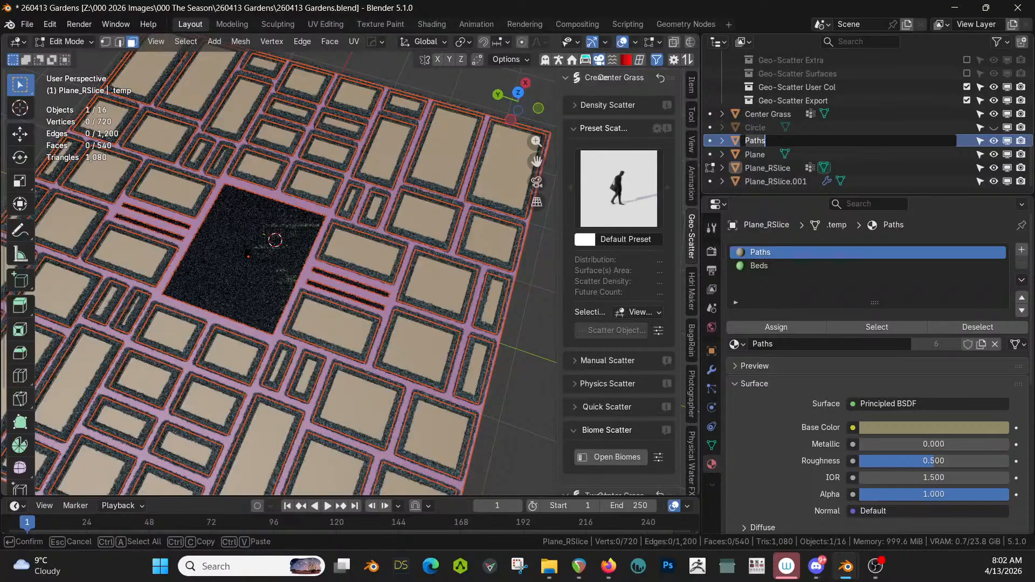
pyautogui.write('Garden')
pyautogui.press('Return')
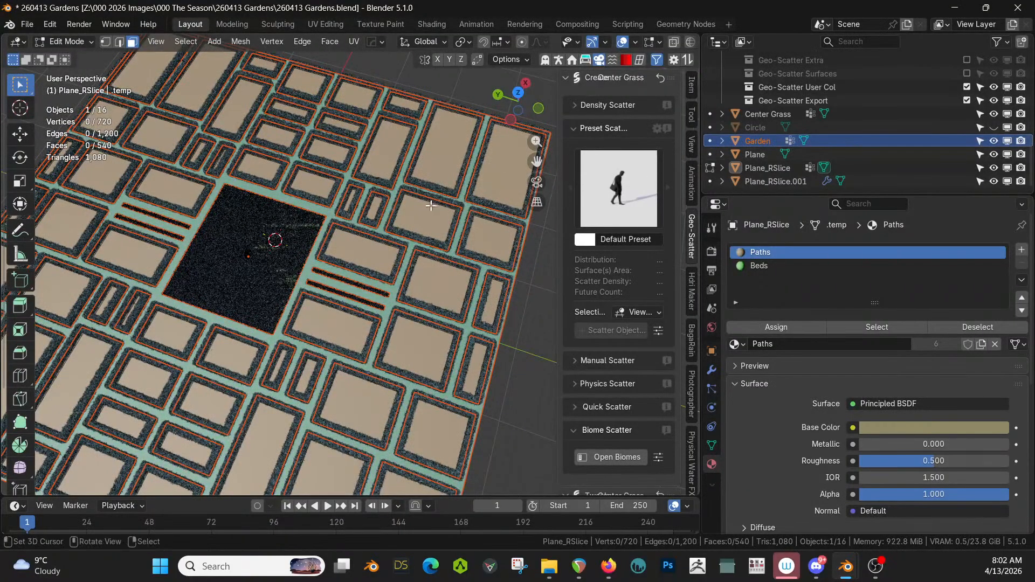
# - Return to Object Mode, isolate the path network object in Local View and rename it as Paths
pyautogui.press('Tab')
pyautogui.click(465, 205)
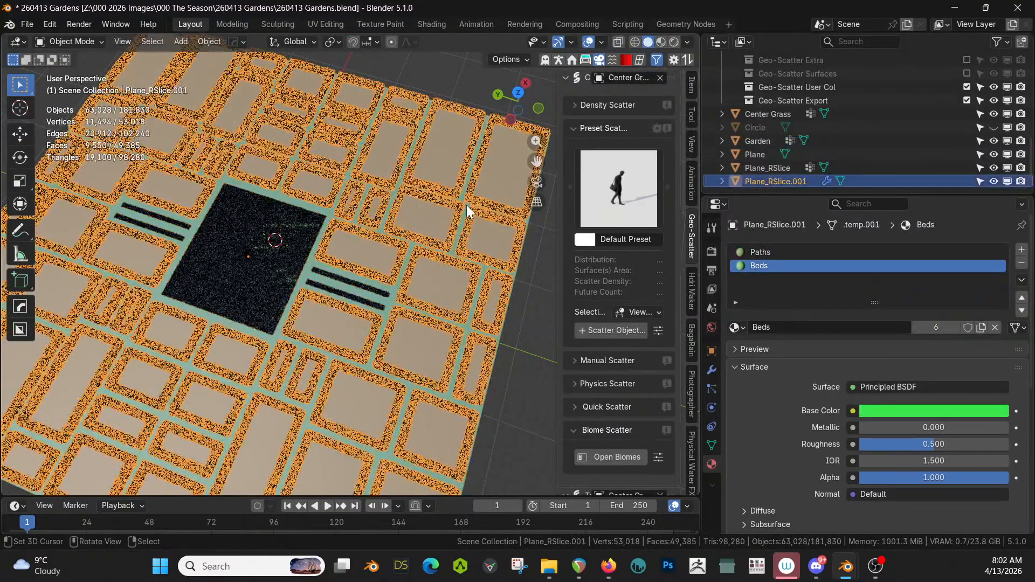
pyautogui.click(467, 205)
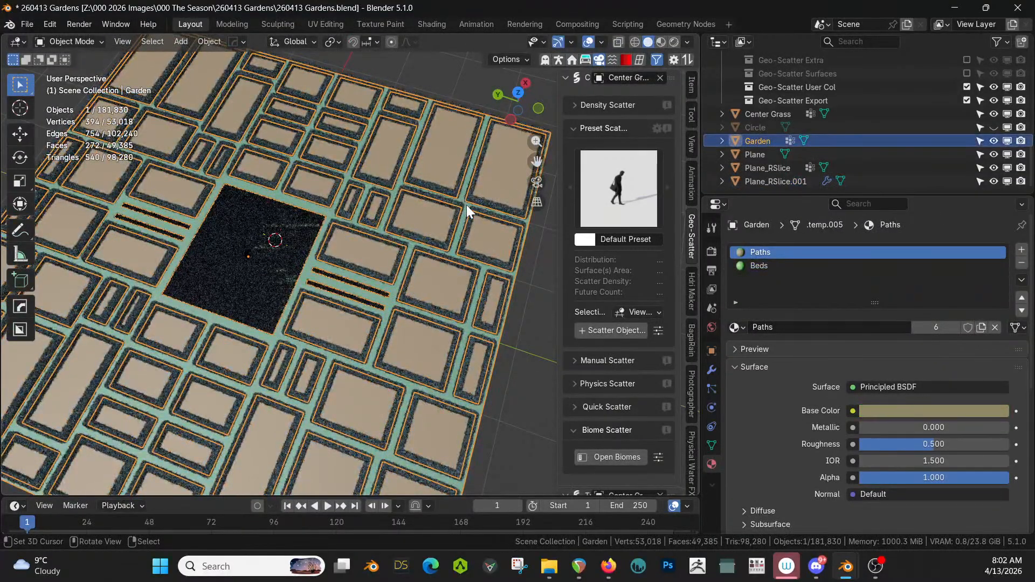
pyautogui.press('KP_Divide')
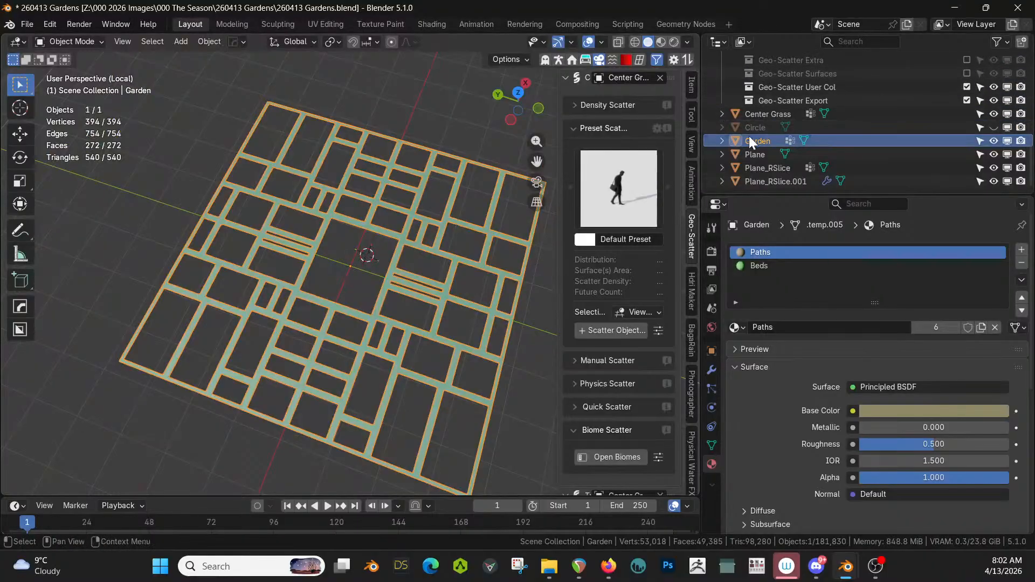
pyautogui.doubleClick(750, 141)
pyautogui.write('Paths')
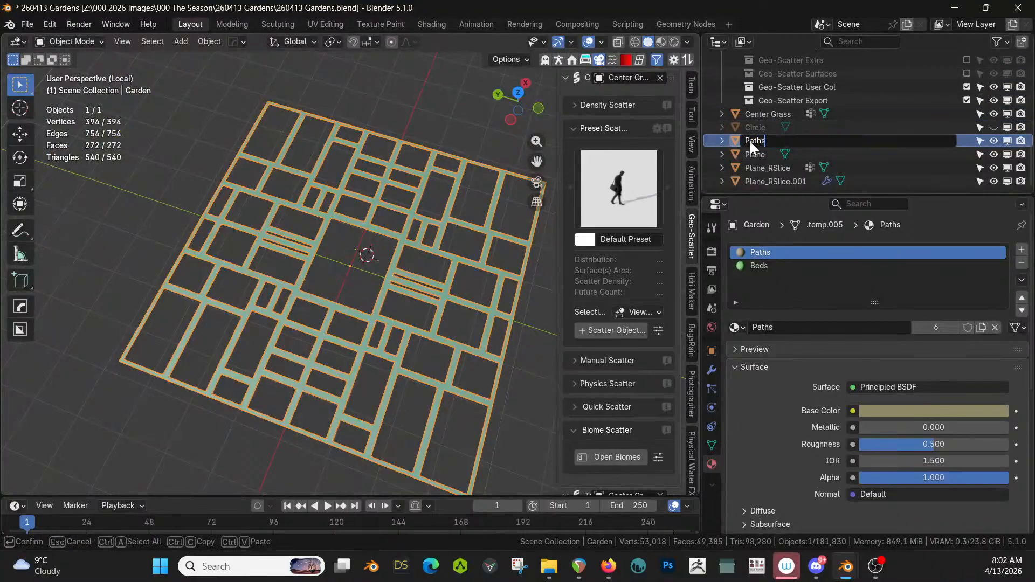
pyautogui.press('Return')
# - Replace Center Grass with the Paths object as the Geo-Scatter emitter
pyautogui.scroll(8, 493, 253)
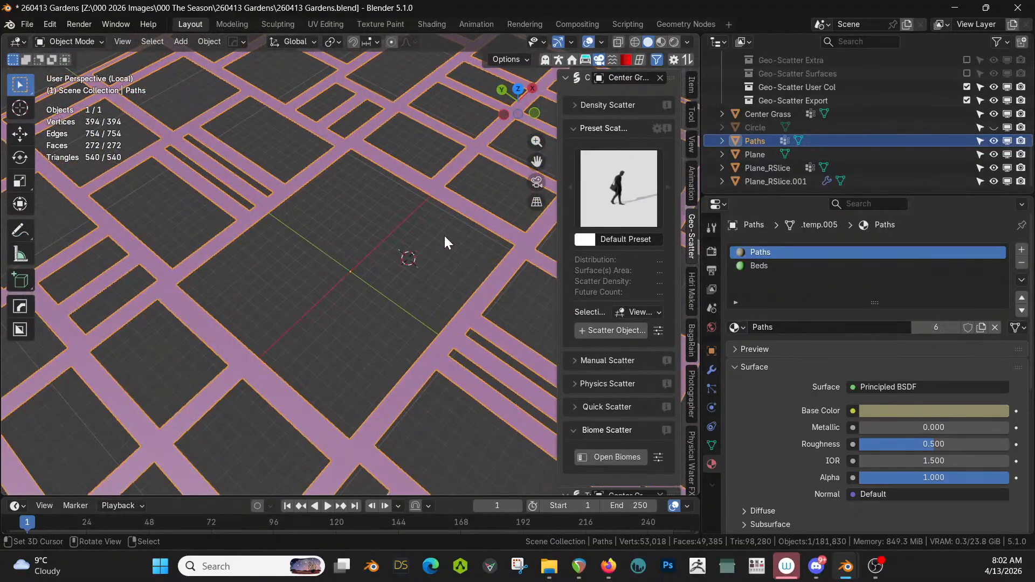
pyautogui.click(661, 77)
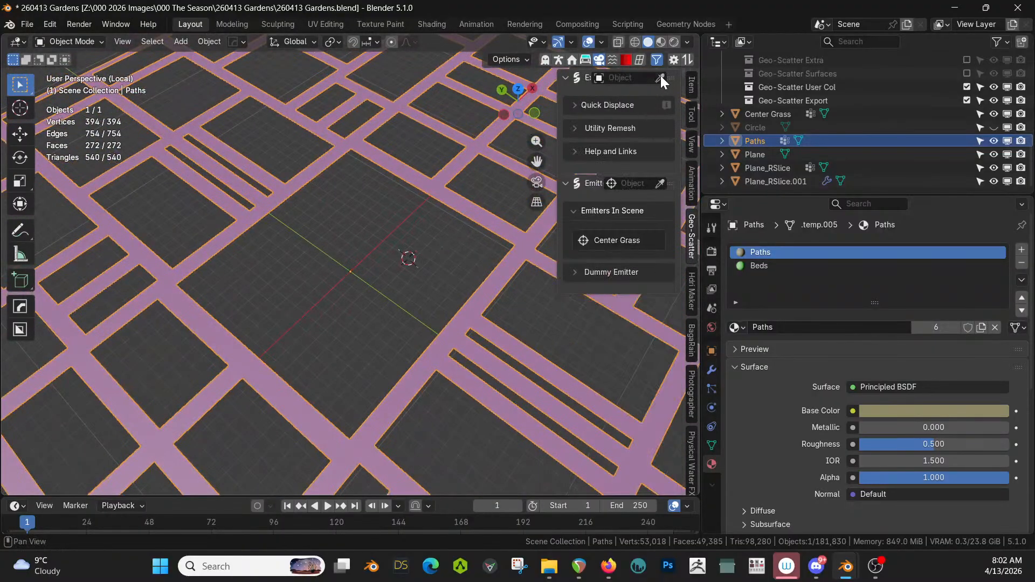
pyautogui.click(661, 79)
pyautogui.click(437, 194)
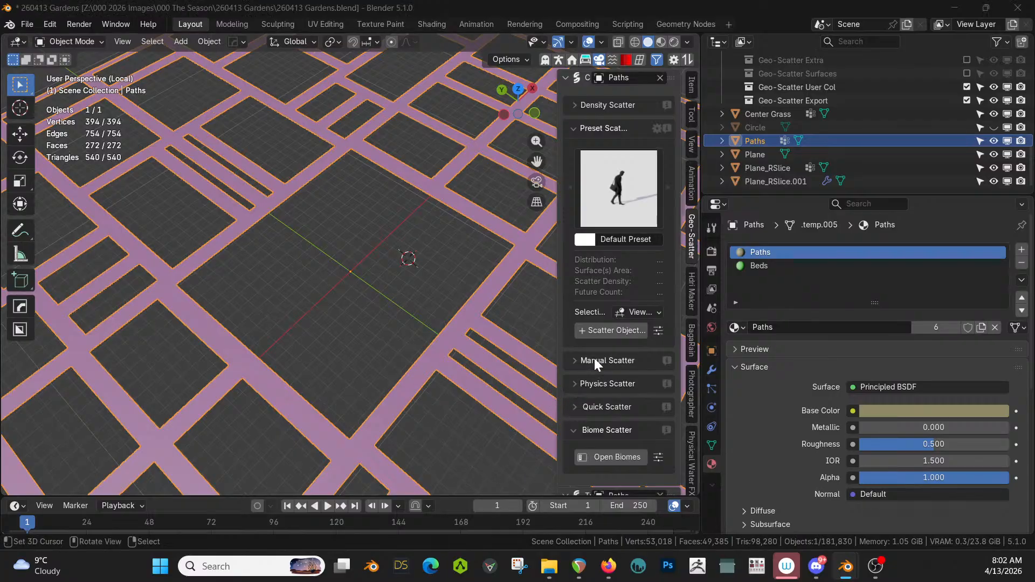
# - Delete the Large Rocks system from the Rockplain 1 biome on the Paths emitter and save the file
pyautogui.scroll(-9, 594, 358)
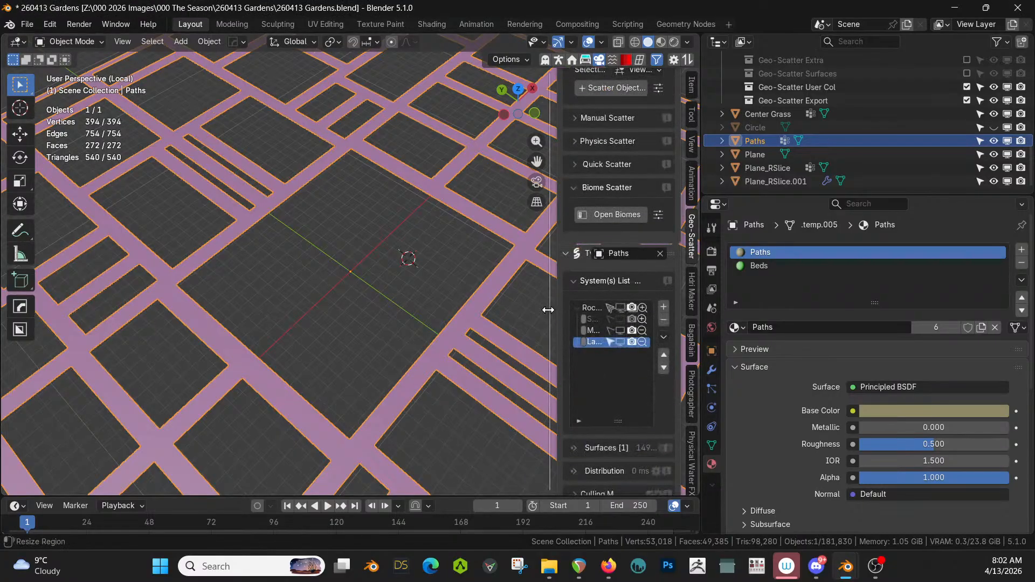
pyautogui.moveTo(548, 310); pyautogui.dragTo(438, 309)
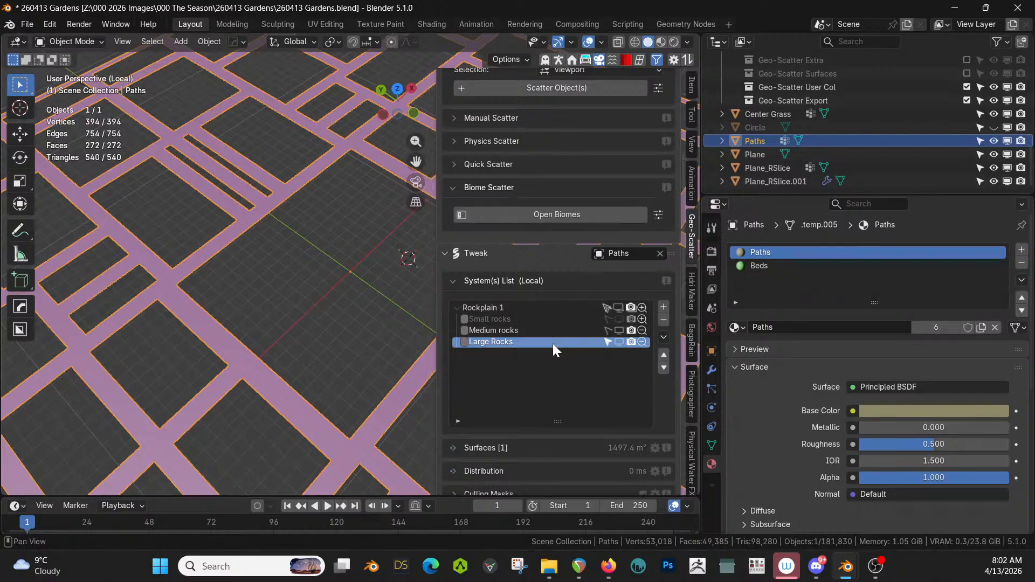
pyautogui.click(663, 320)
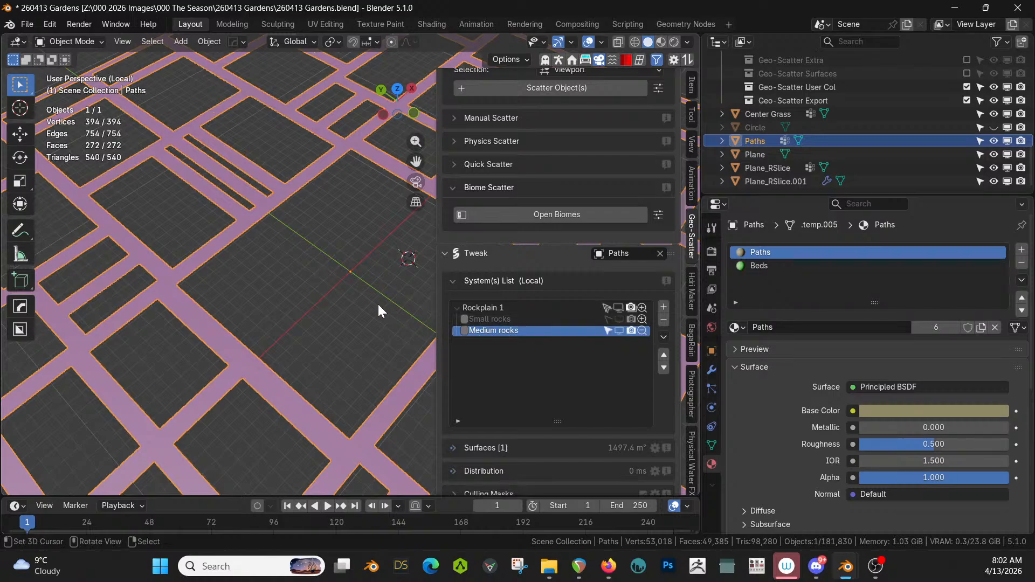
pyautogui.moveTo(377, 304); pyautogui.dragTo(441, 245, button='middle')
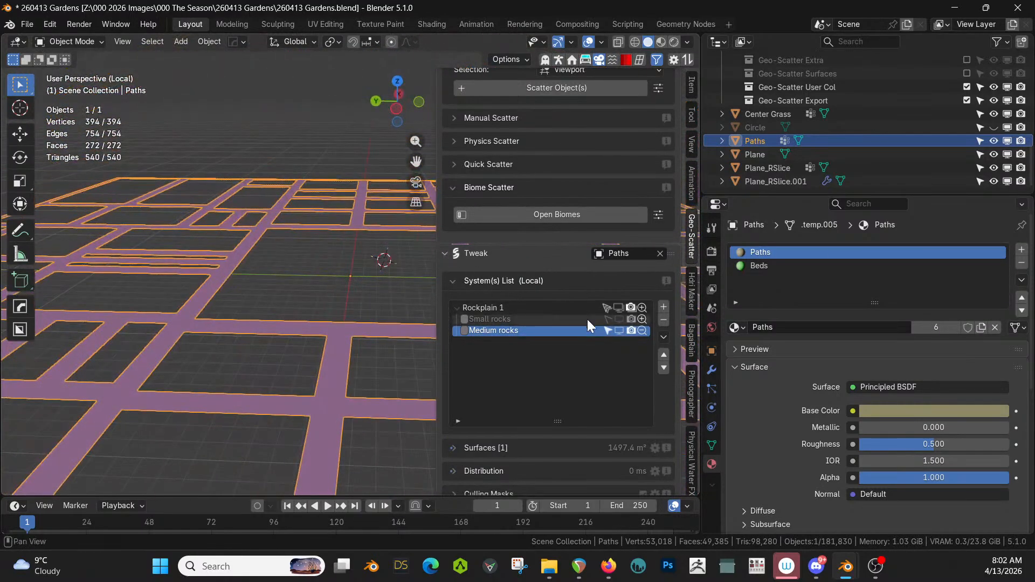
pyautogui.scroll(3, 495, 329)
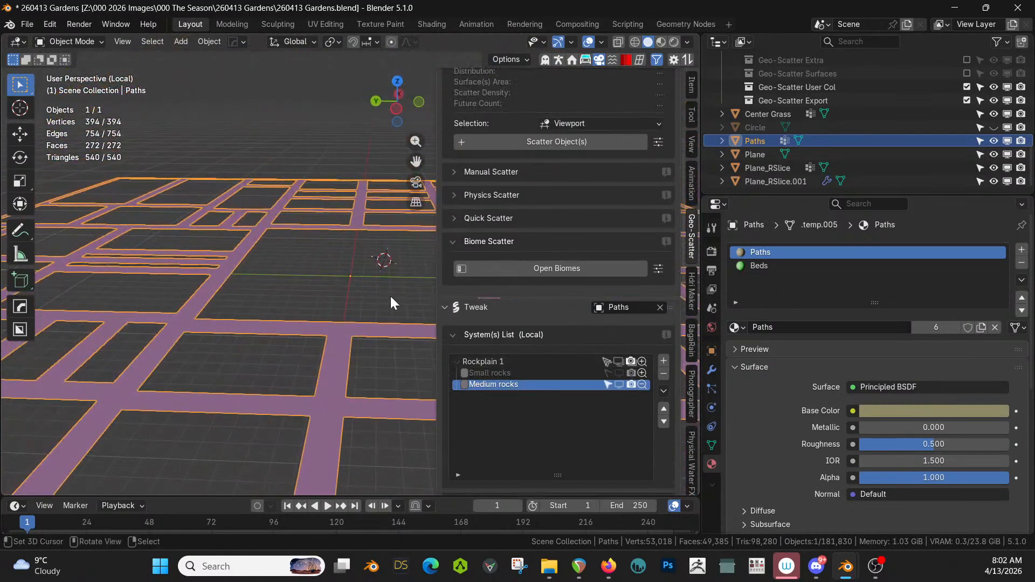
pyautogui.hotkey('ctrl', 's')
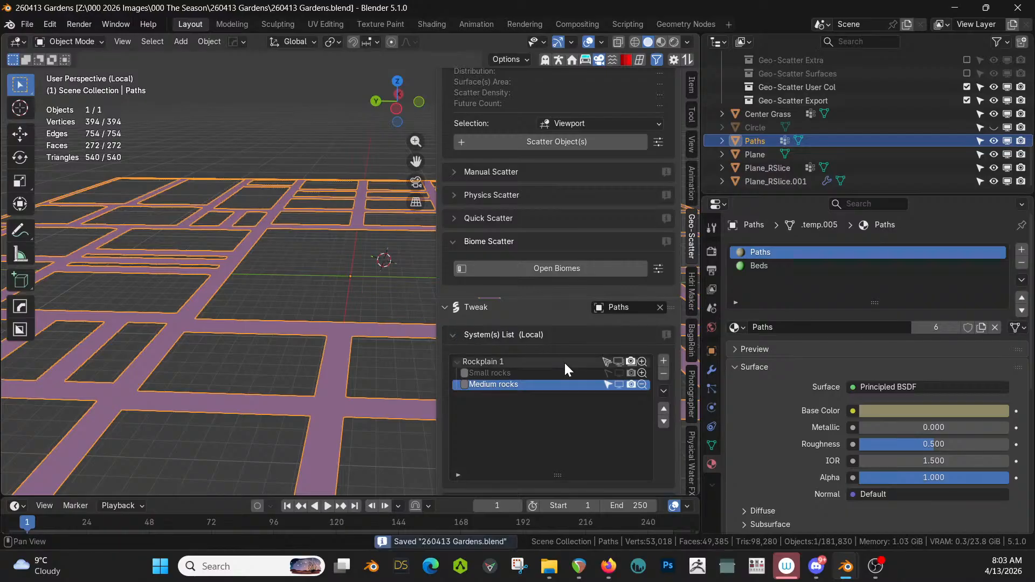
# - Turn on viewport display for the Medium rocks system, inspect the rocks along the paths up close, and save the file
pyautogui.click(619, 384)
pyautogui.scroll(2, 339, 320)
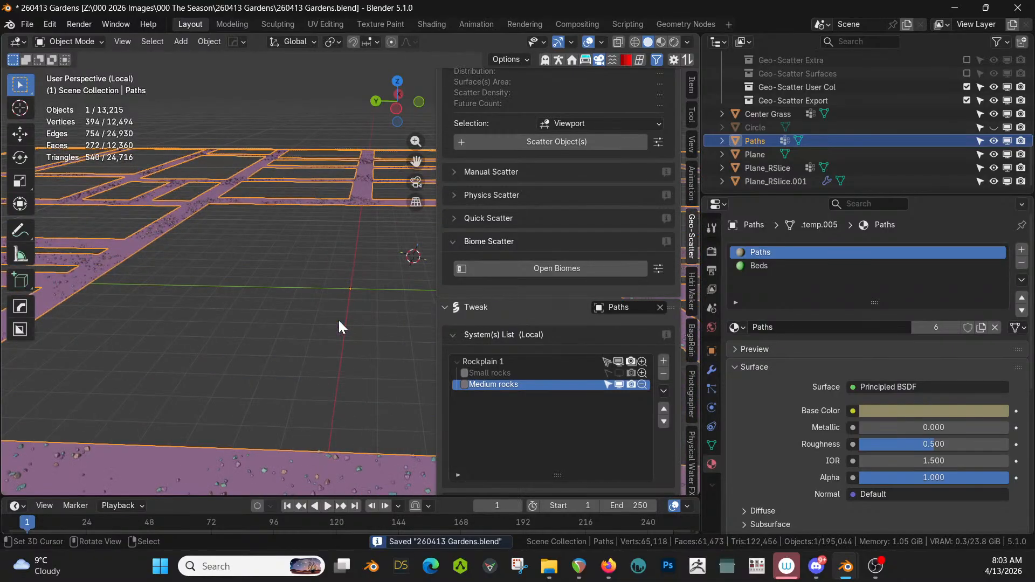
pyautogui.moveTo(339, 320); pyautogui.dragTo(400, 300, button='middle')
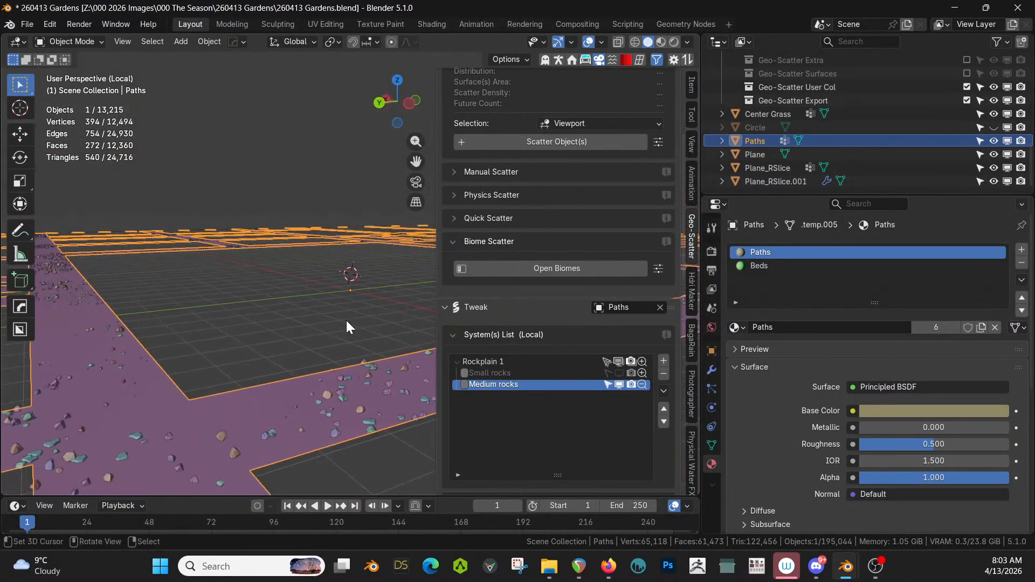
pyautogui.hotkey('ctrl', 's')
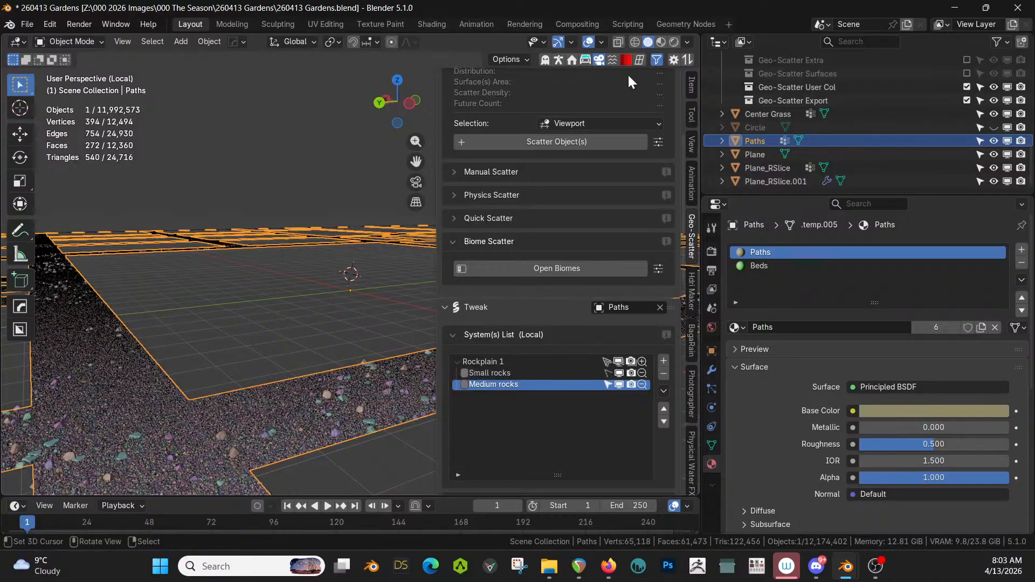
# - Preview the rock-covered paths in Rendered shading and return the viewport to Solid shading
pyautogui.click(673, 42)
pyautogui.hotkey('shift', 'z')
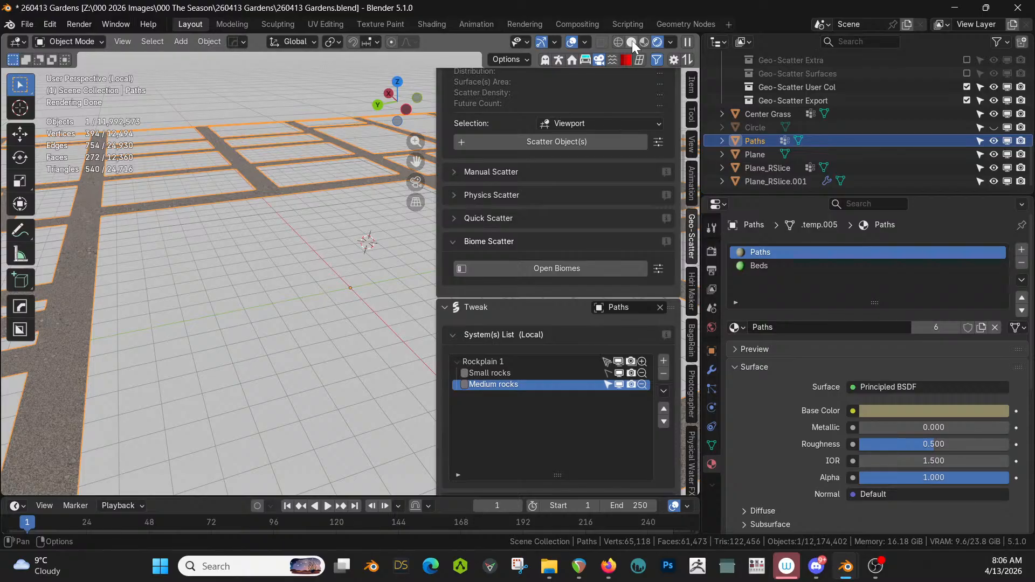
pyautogui.click(632, 41)
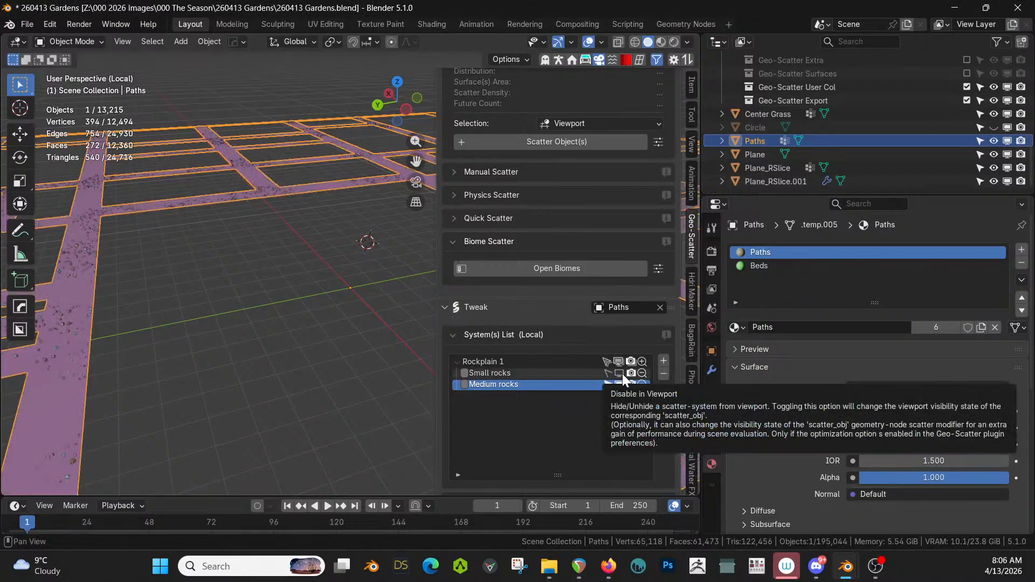
# - Hide the Medium rocks system in the viewport and save the file
pyautogui.click(618, 384)
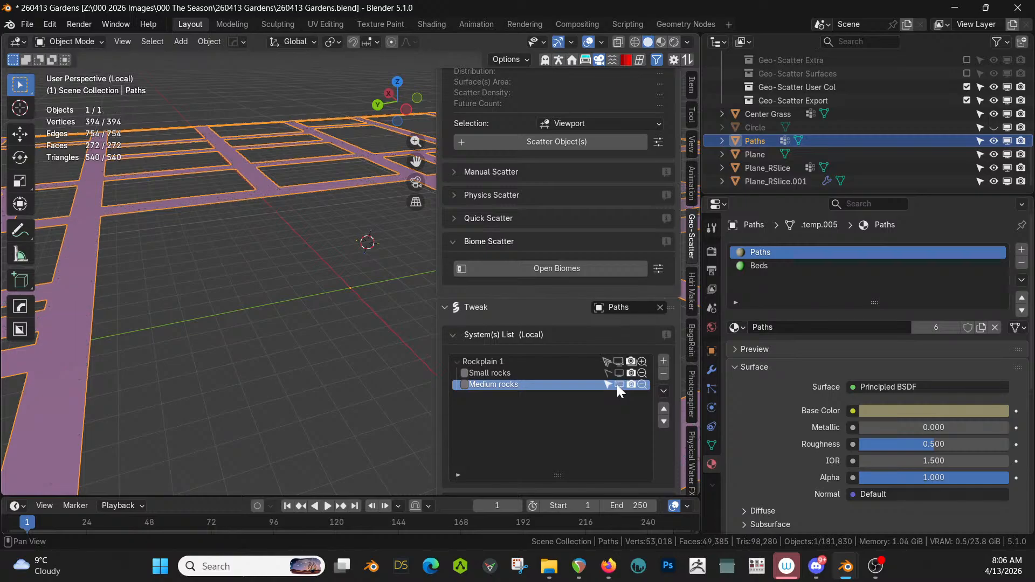
pyautogui.moveTo(237, 279); pyautogui.dragTo(220, 317, button='middle')
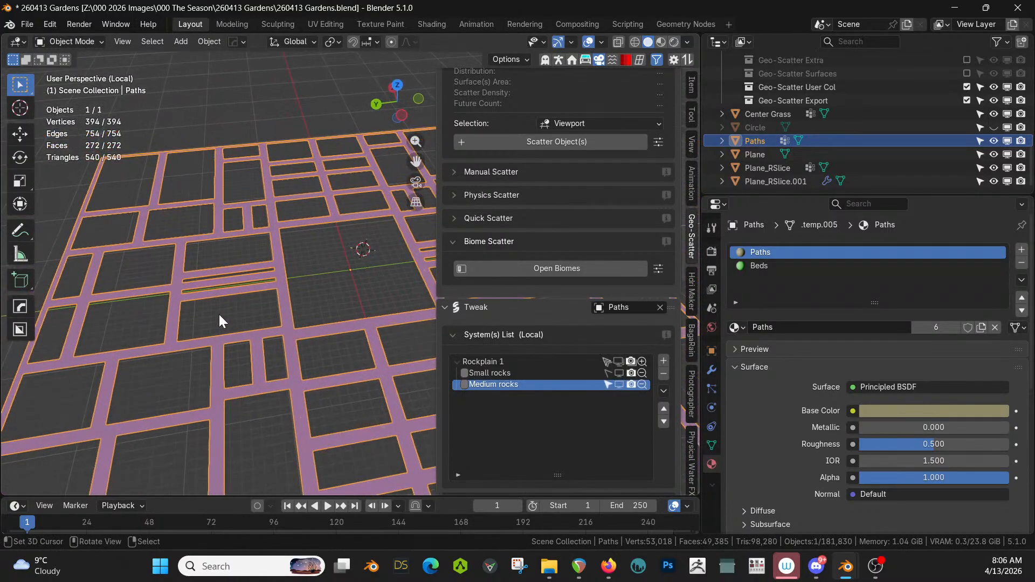
pyautogui.hotkey('ctrl', 's')
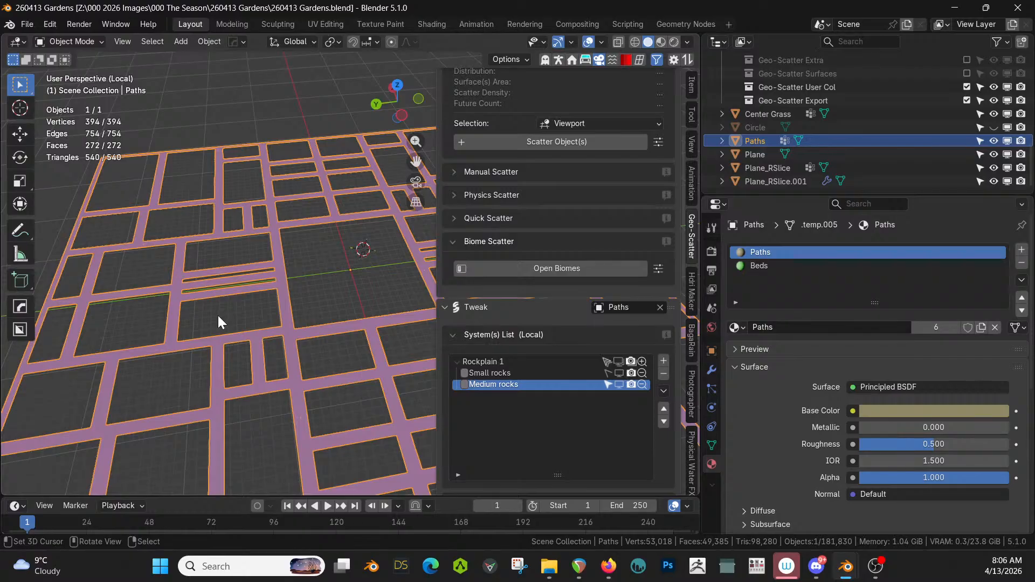
# - Widen the 3D viewport area and switch it to Rendered shading
pyautogui.moveTo(215, 353); pyautogui.dragTo(191, 317, button='middle')
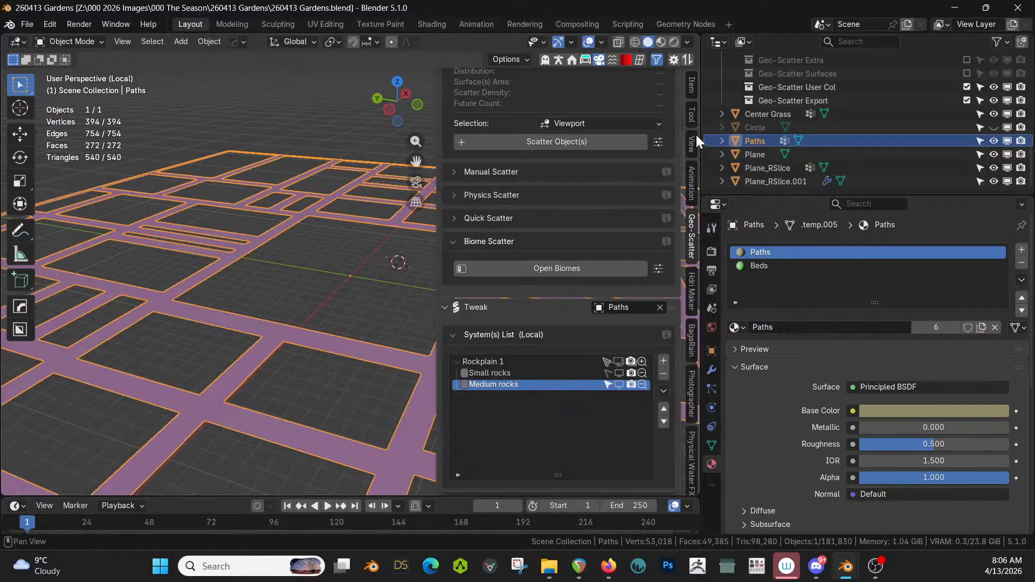
pyautogui.moveTo(696, 140); pyautogui.dragTo(869, 140)
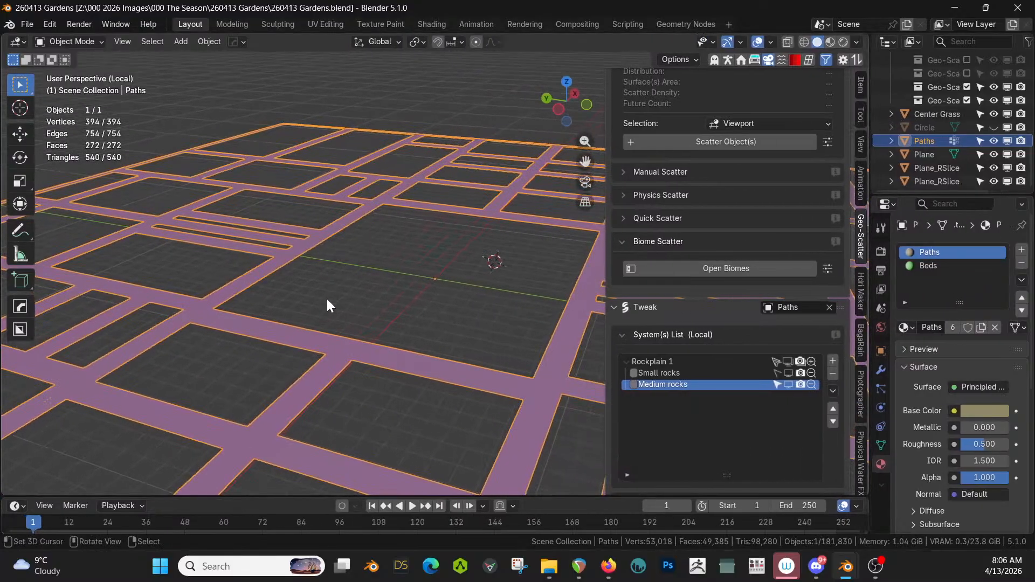
pyautogui.scroll(-2, 326, 305)
pyautogui.press('z')
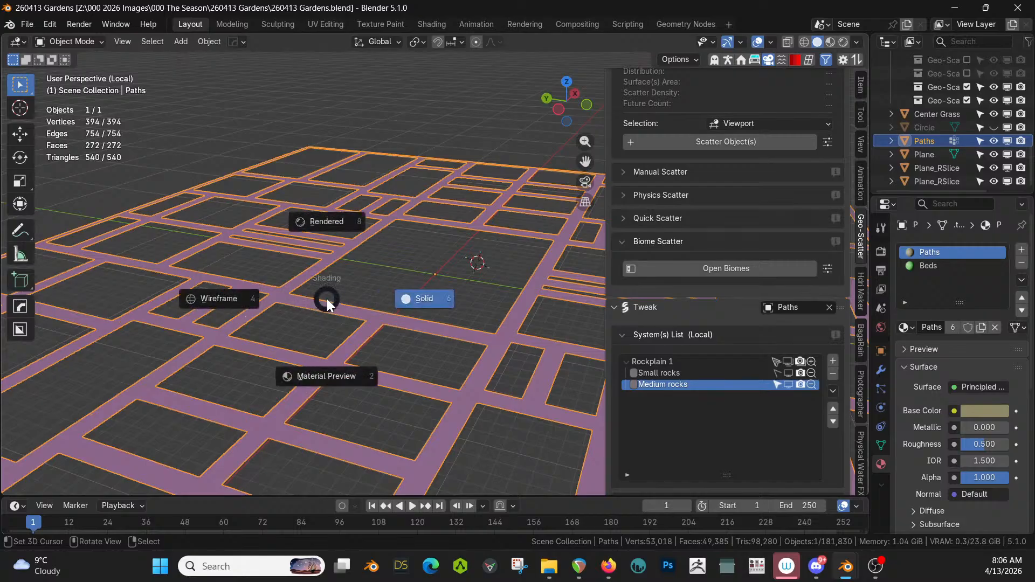
pyautogui.press('8')
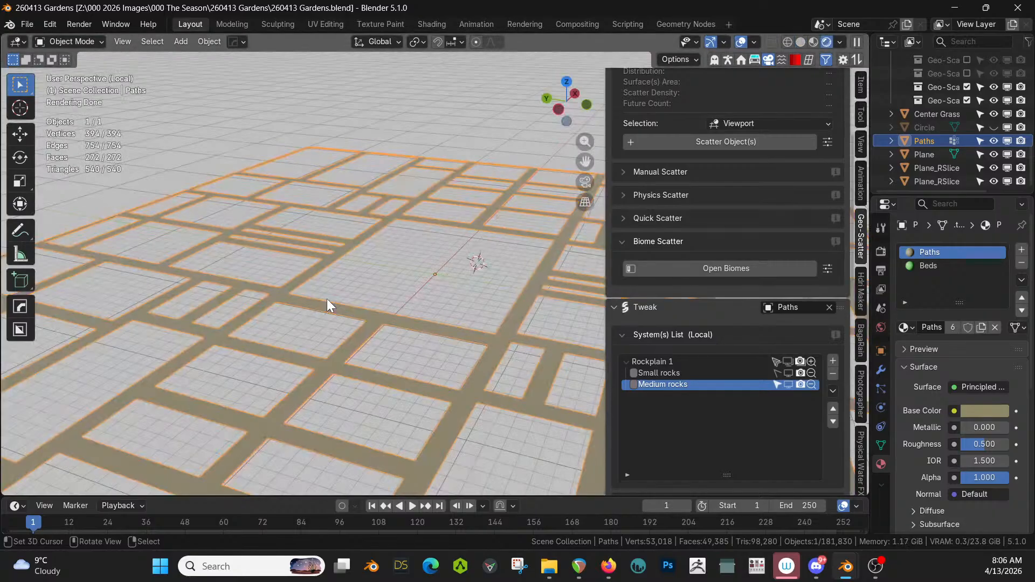
# - Exit Local View and look over the full rendered garden with its paths, hedges and center lawn
pyautogui.moveTo(276, 344); pyautogui.dragTo(361, 292, button='middle')
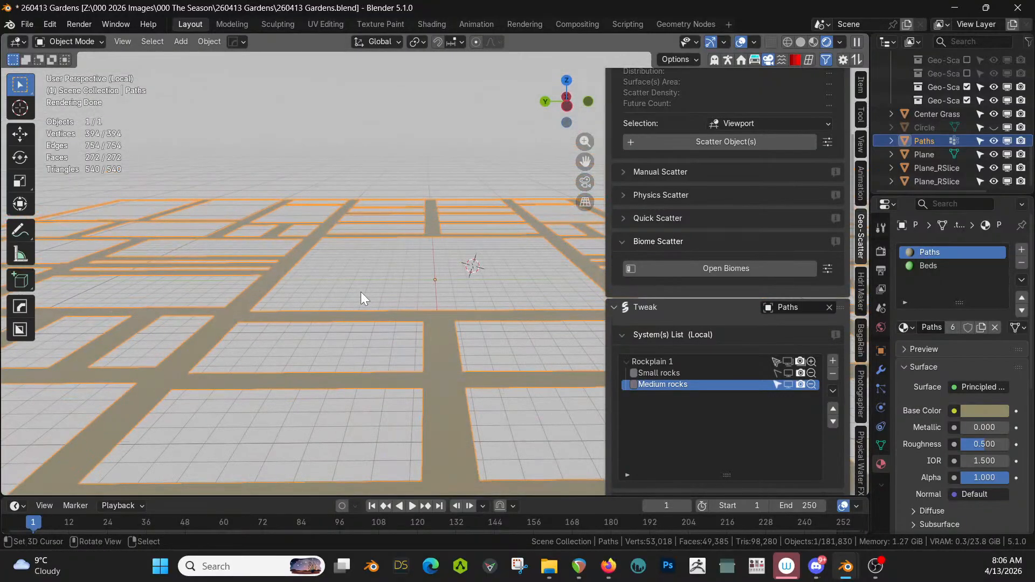
pyautogui.press('KP_Divide')
pyautogui.scroll(6, 361, 292)
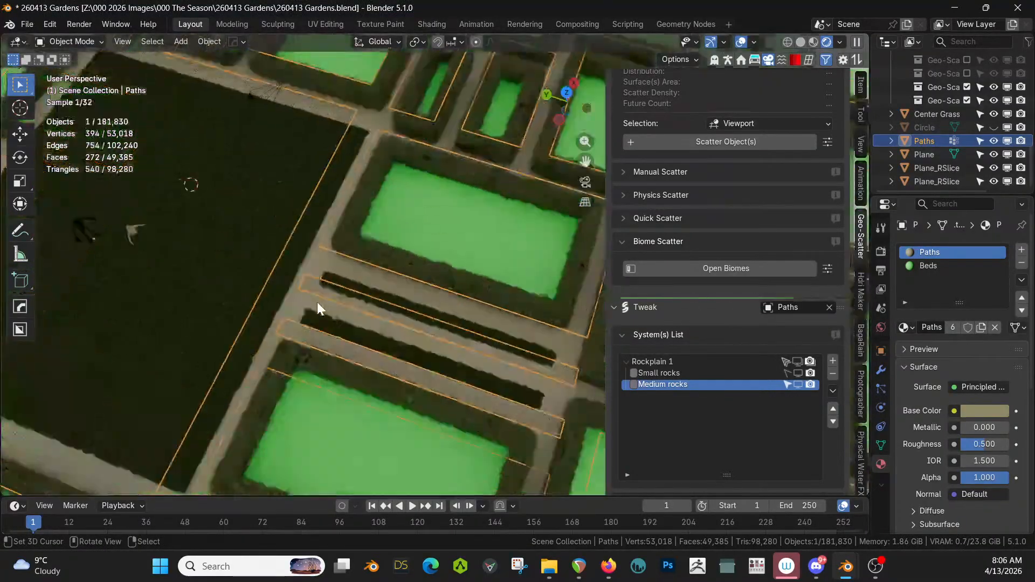
pyautogui.moveTo(317, 302); pyautogui.dragTo(428, 183, button='middle')
pyautogui.scroll(-5, 426, 184)
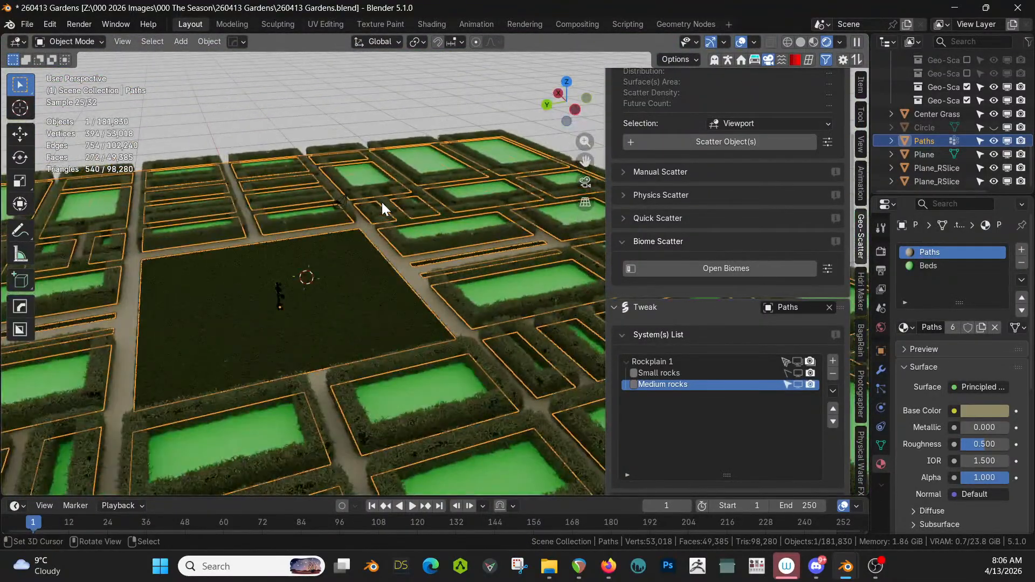
# - Switch the Geo-Scatter emitter to Center Grass and hide its Grass E 04 biome in the viewport
pyautogui.click(341, 244)
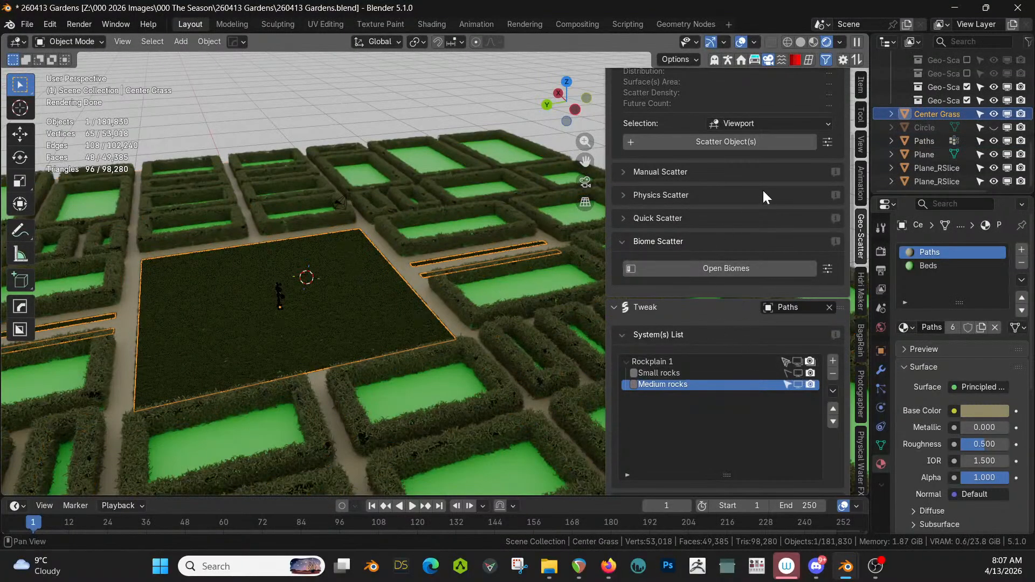
pyautogui.scroll(7, 762, 189)
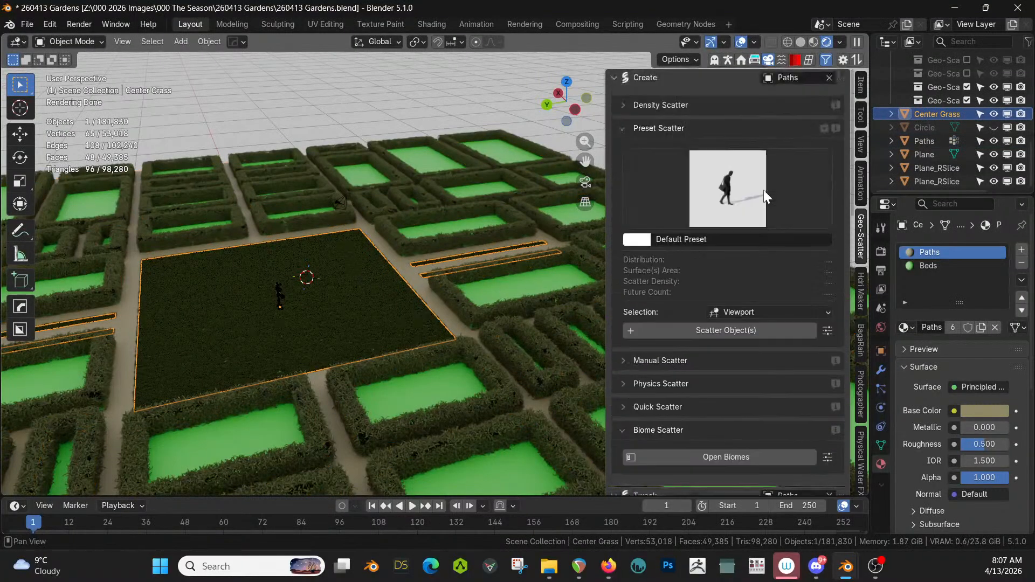
pyautogui.click(828, 78)
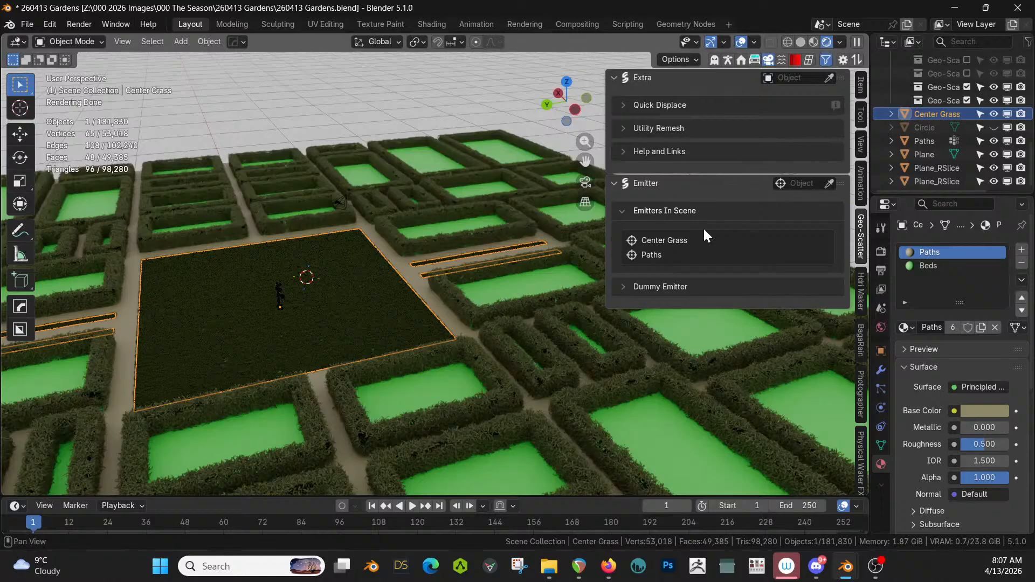
pyautogui.click(674, 240)
pyautogui.scroll(-3, 771, 405)
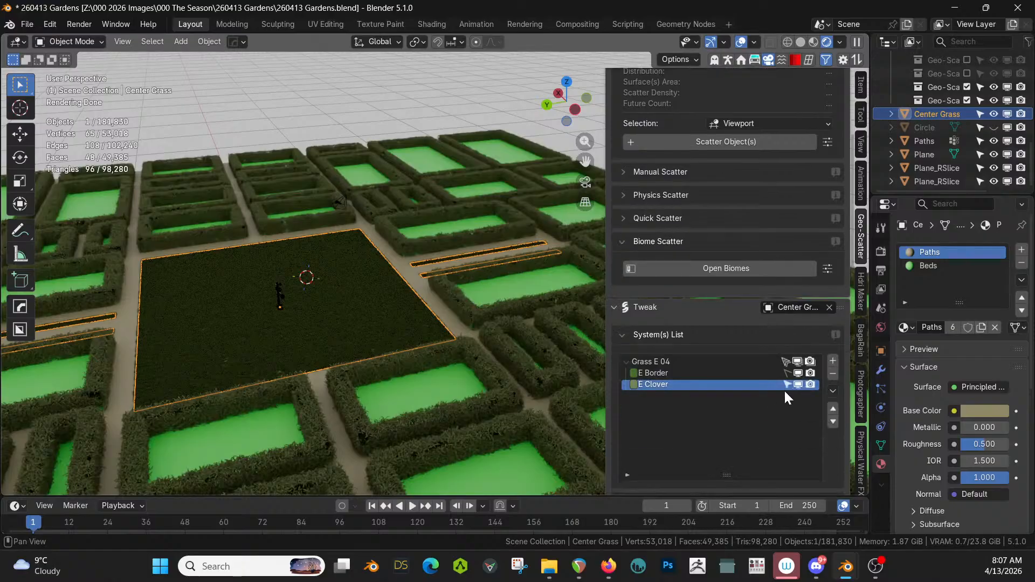
pyautogui.click(797, 361)
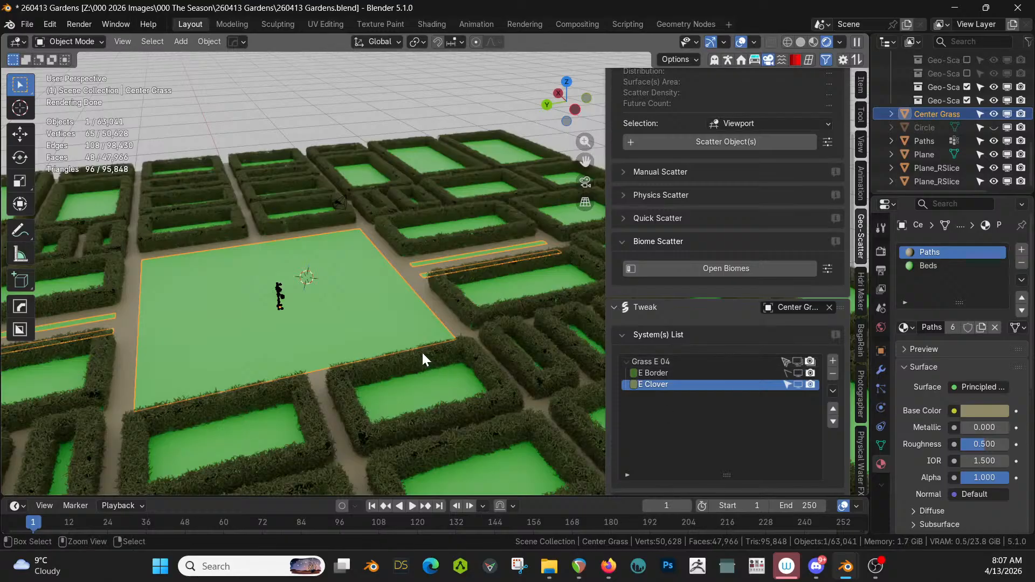
# - Save the file and look over the rendered garden's center lawn, paths and hedged beds from several angles
pyautogui.hotkey('ctrl', 's')
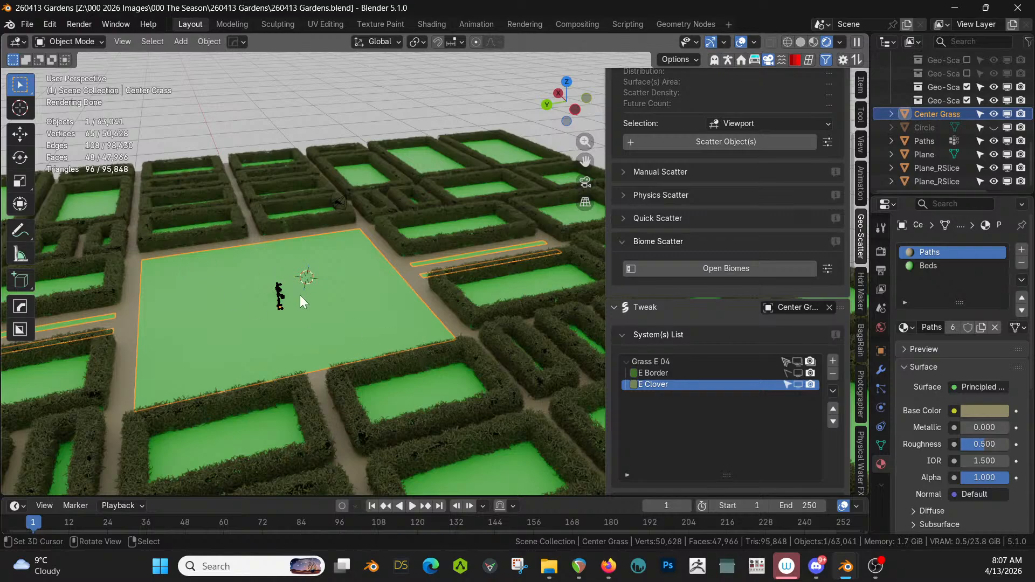
pyautogui.moveTo(300, 296); pyautogui.dragTo(81, 295, button='middle')
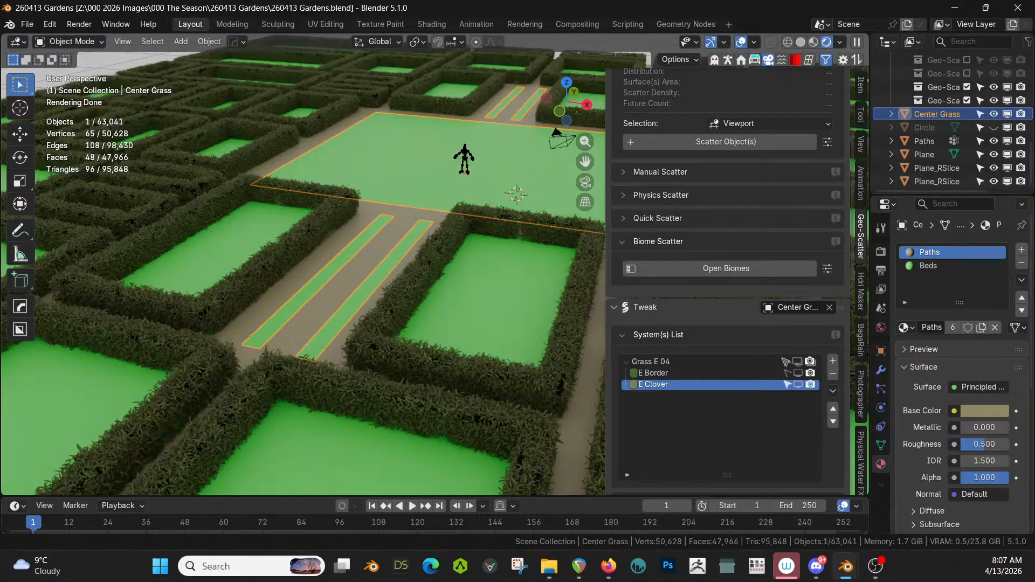
pyautogui.scroll(-6, 377, 313)
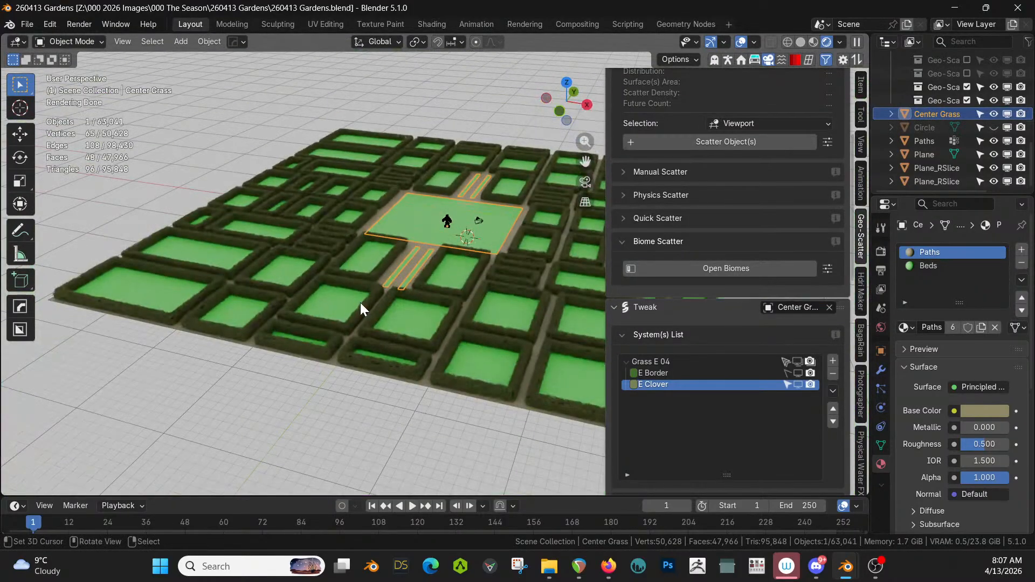
pyautogui.scroll(1, 360, 303)
pyautogui.moveTo(390, 289); pyautogui.dragTo(364, 350, button='middle')
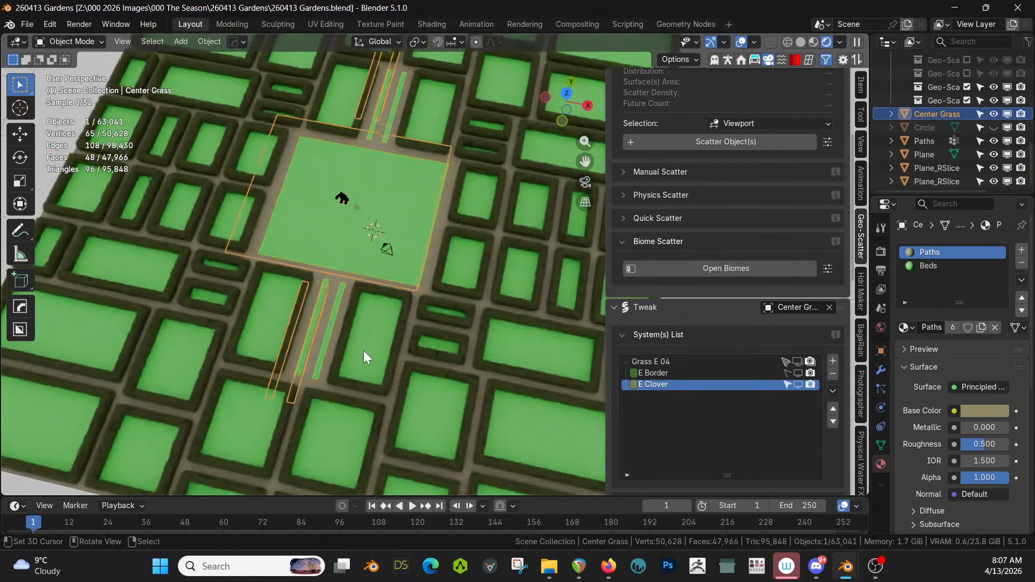
pyautogui.scroll(2, 364, 350)
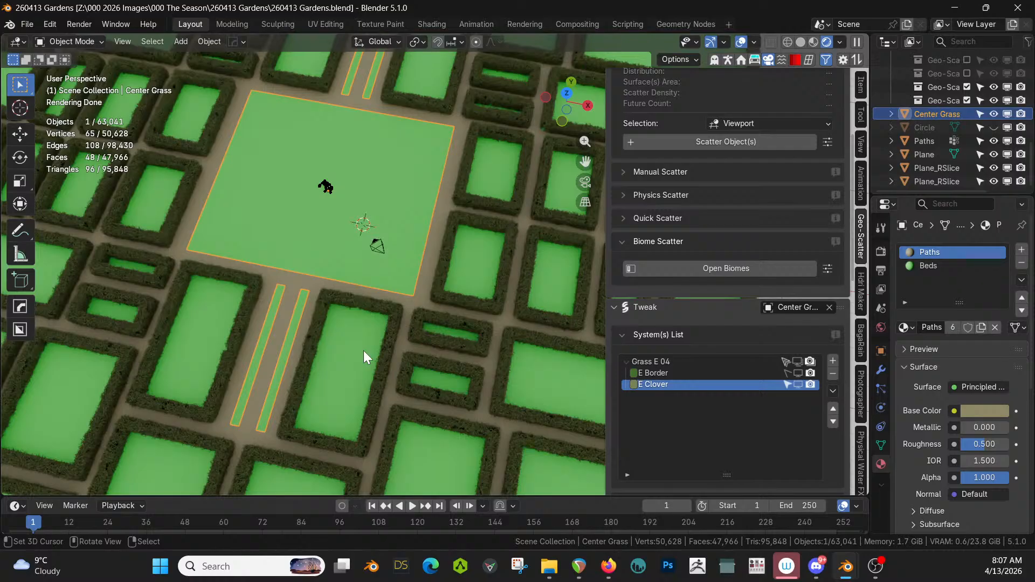
pyautogui.scroll(-2, 429, 233)
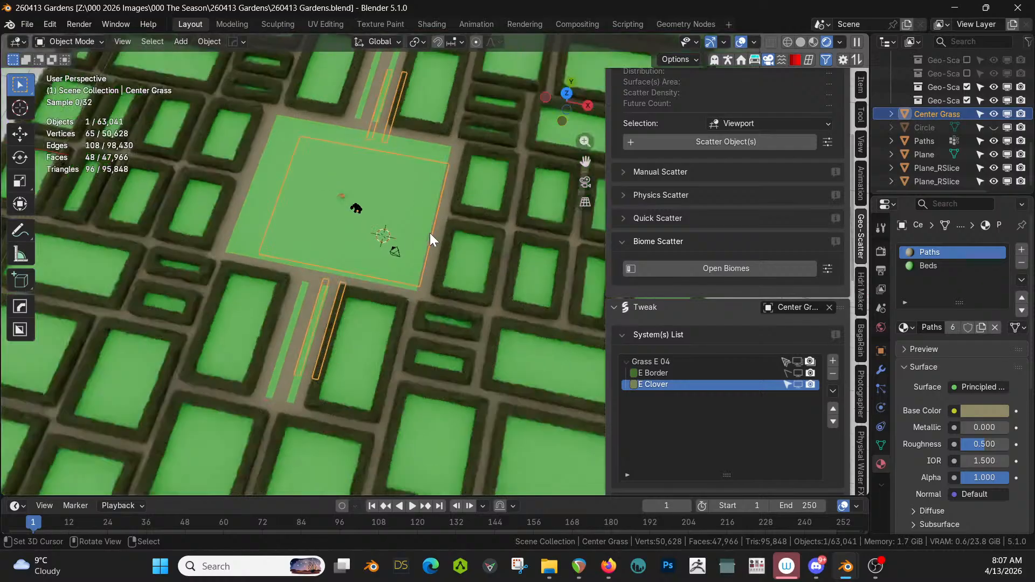
# - Switch to the top orthographic view of the center lawn in Solid shading
pyautogui.press('KP_7')
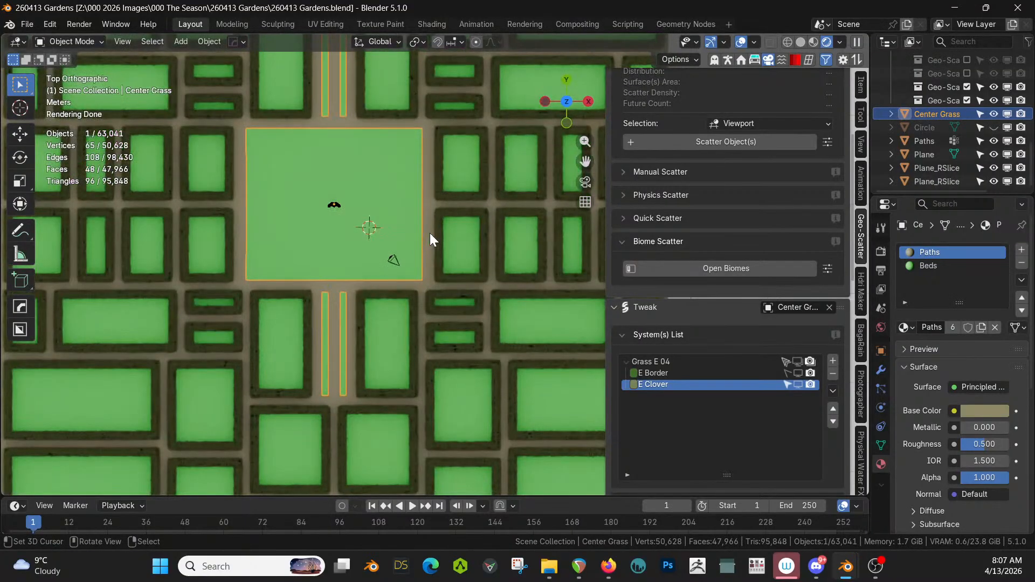
pyautogui.press('z')
pyautogui.press('6')
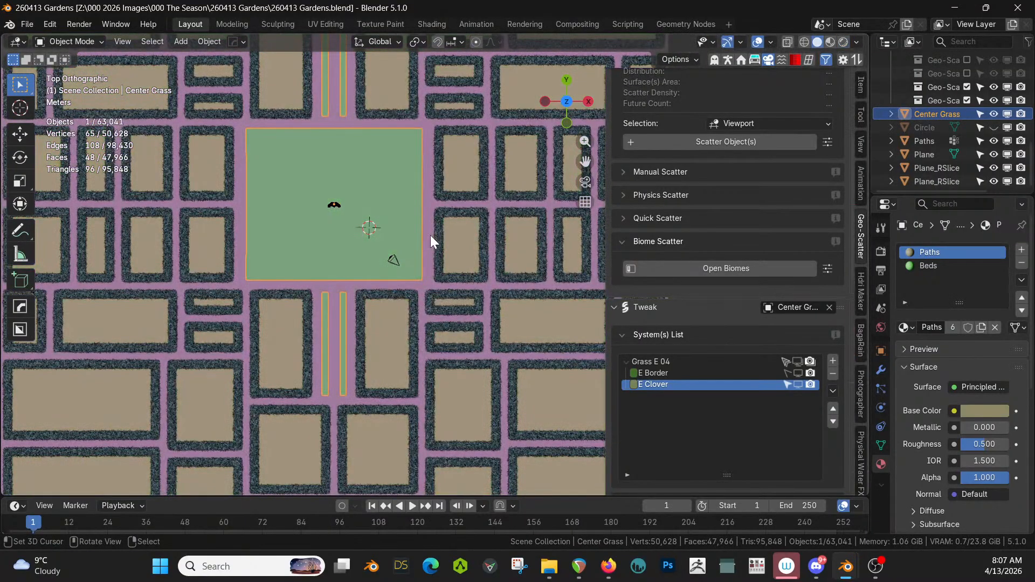
pyautogui.moveTo(430, 234)
pyautogui.keyDown('shift'); pyautogui.mouseDown(button='middle')
pyautogui.moveTo(421, 274)
pyautogui.moveTo(387, 327)
pyautogui.moveTo(399, 271)
pyautogui.moveTo(392, 365)
pyautogui.moveTo(367, 385)
pyautogui.moveTo(379, 126)
pyautogui.moveTo(352, 476)
pyautogui.moveTo(342, 398)
pyautogui.moveTo(357, 381)
pyautogui.moveTo(425, 363)
pyautogui.moveTo(409, 360)
pyautogui.mouseUp(button='middle'); pyautogui.keyUp('shift')
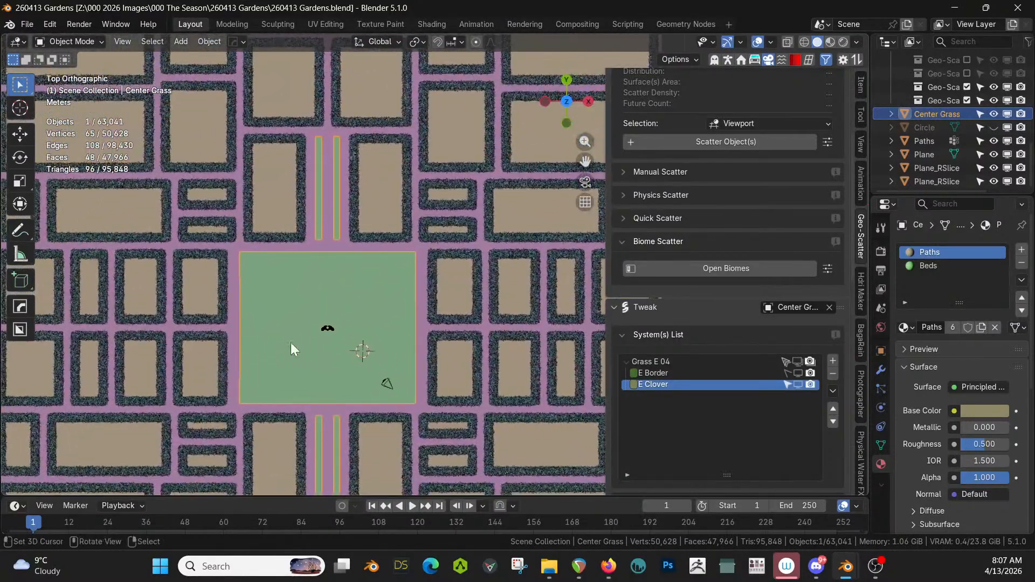
# - Poke the bed face immediately east of the center lawn's upper half, in the beds object, to add a center vertex
pyautogui.click(445, 279)
pyautogui.press('Tab')
pyautogui.click(457, 287)
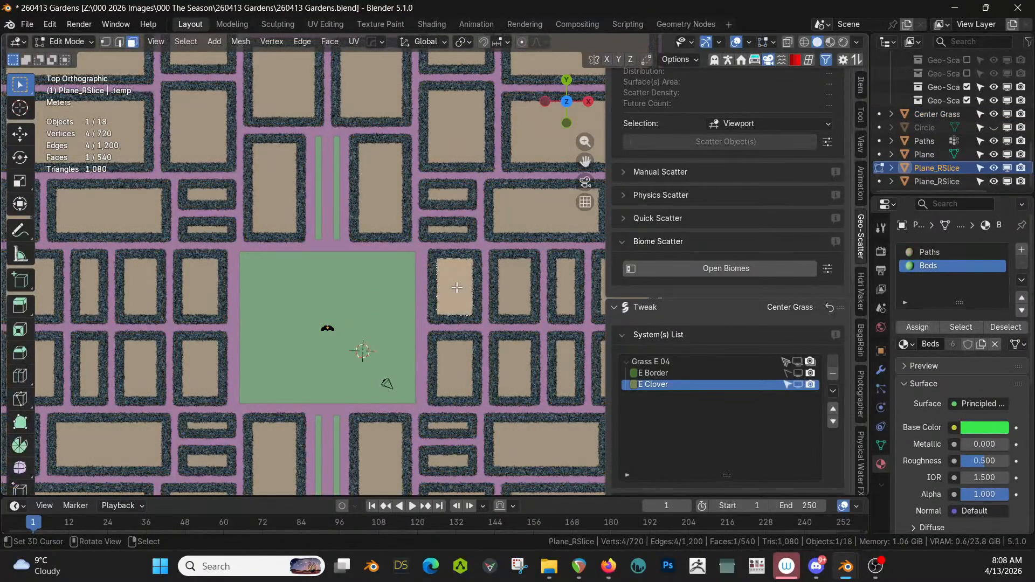
pyautogui.click(323, 42)
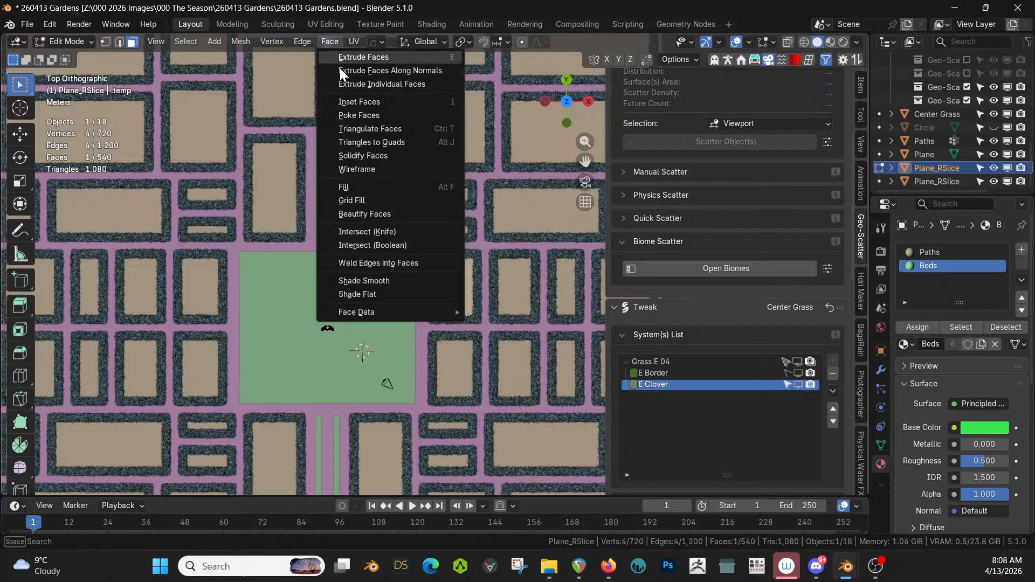
pyautogui.click(362, 114)
# - Duplicate the poked bed's center vertex in place, separate the copy into its own object and select that object
pyautogui.press('1')
pyautogui.click(453, 281)
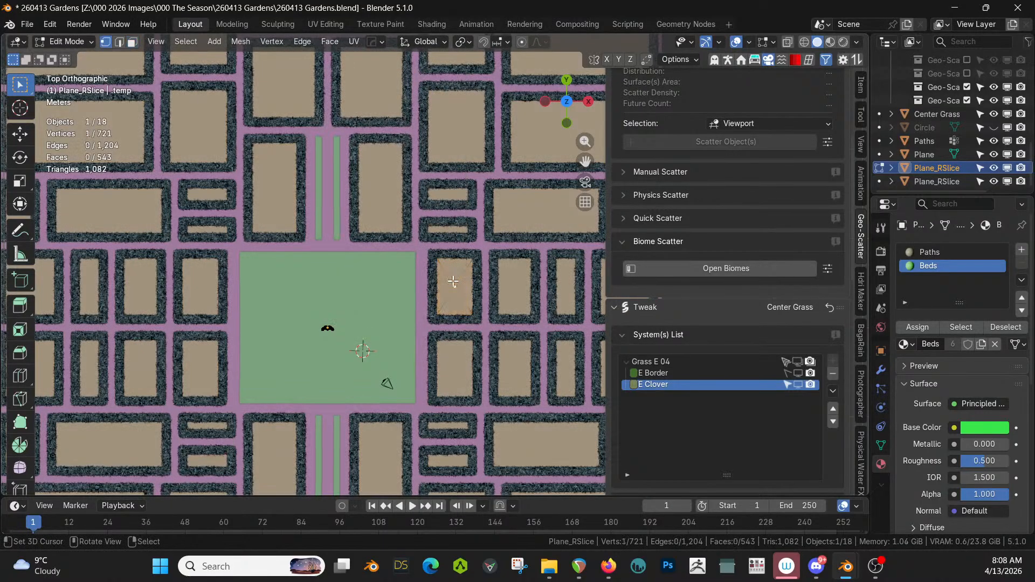
pyautogui.press('KP_Decimal')
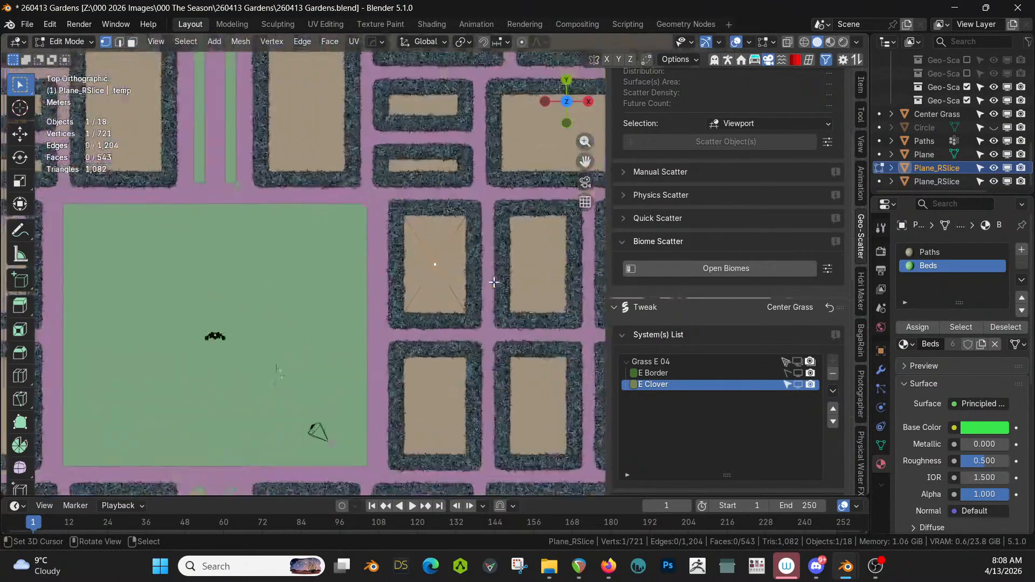
pyautogui.moveTo(493, 282); pyautogui.dragTo(427, 269, button='middle')
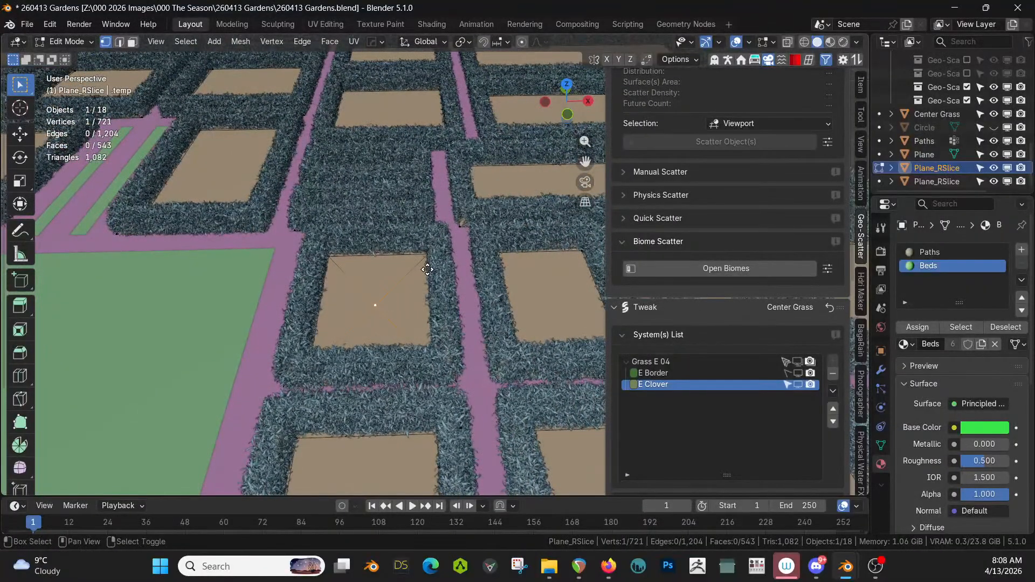
pyautogui.hotkey('shift', 'd')
pyautogui.rightClick(428, 270)
pyautogui.press('p')
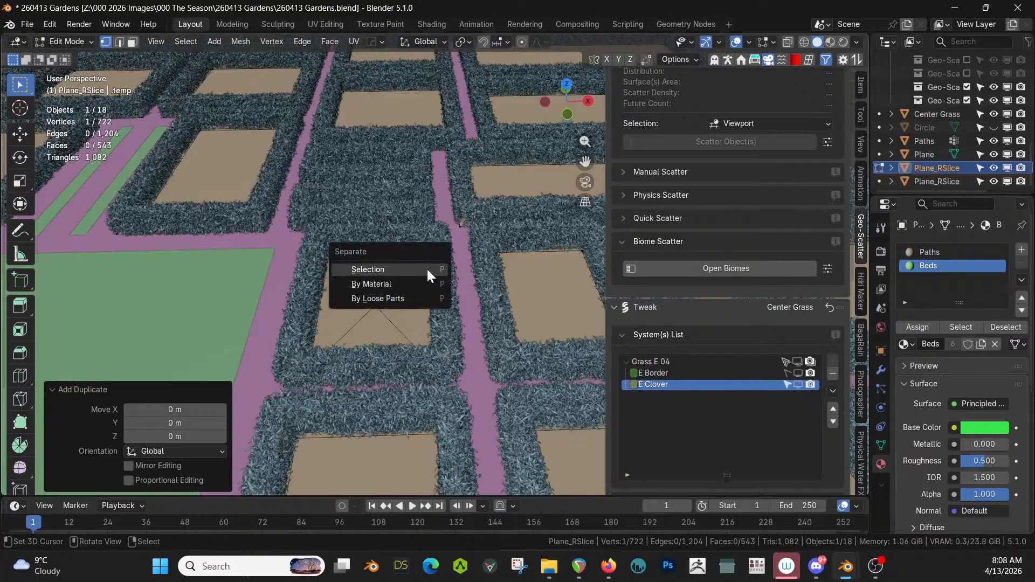
pyautogui.click(426, 273)
pyautogui.press('Tab')
pyautogui.click(373, 305)
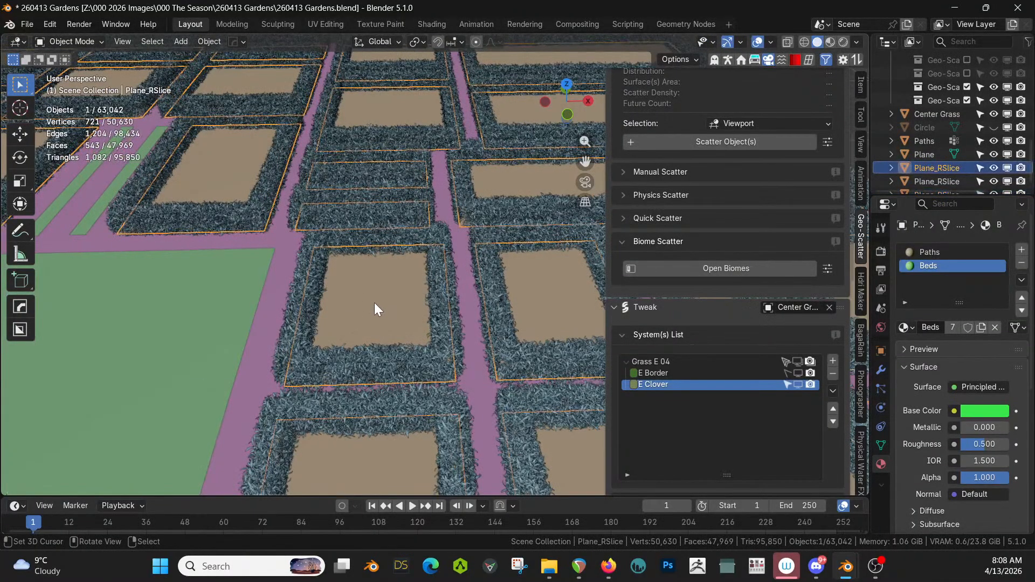
pyautogui.click(376, 305)
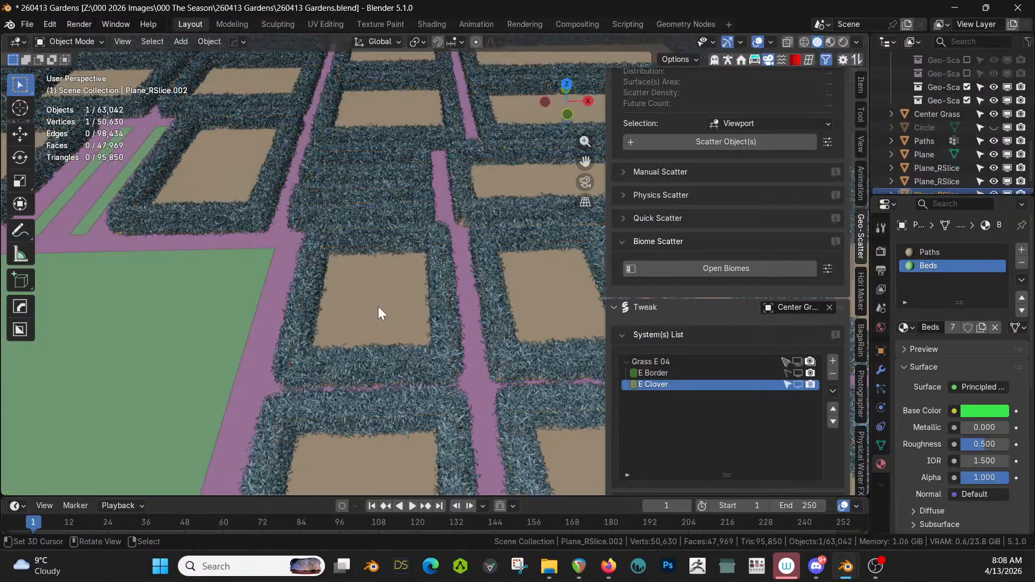
# - Set the separated vertex object's origin to its geometry
pyautogui.hotkey('shift', 's')
pyautogui.press('Escape')
pyautogui.moveTo(377, 306); pyautogui.dragTo(314, 251, button='middle')
pyautogui.click(209, 42)
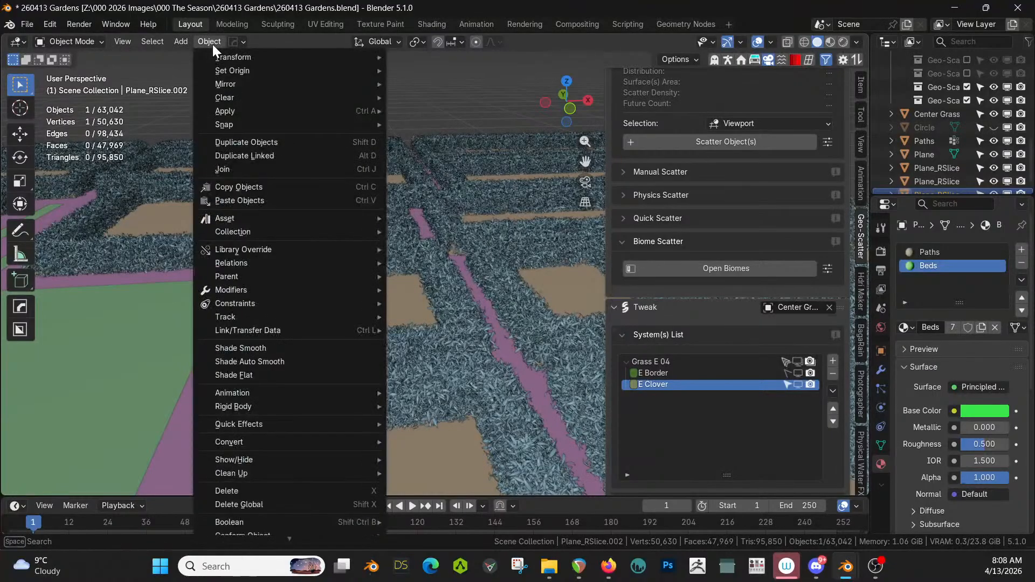
pyautogui.moveTo(245, 73)
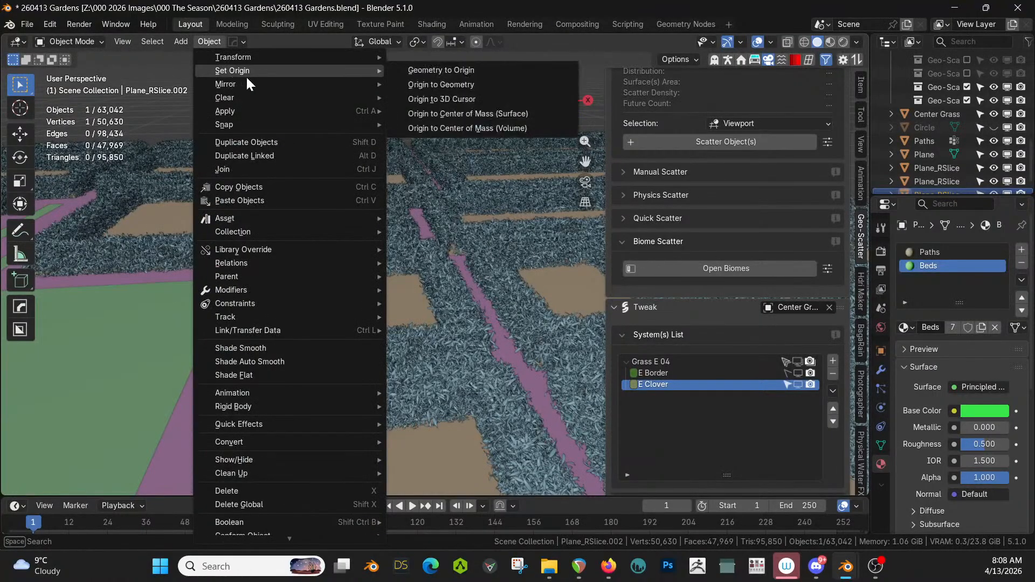
pyautogui.click(467, 84)
pyautogui.moveTo(447, 124); pyautogui.dragTo(377, 291, button='middle')
pyautogui.rightClick(416, 279)
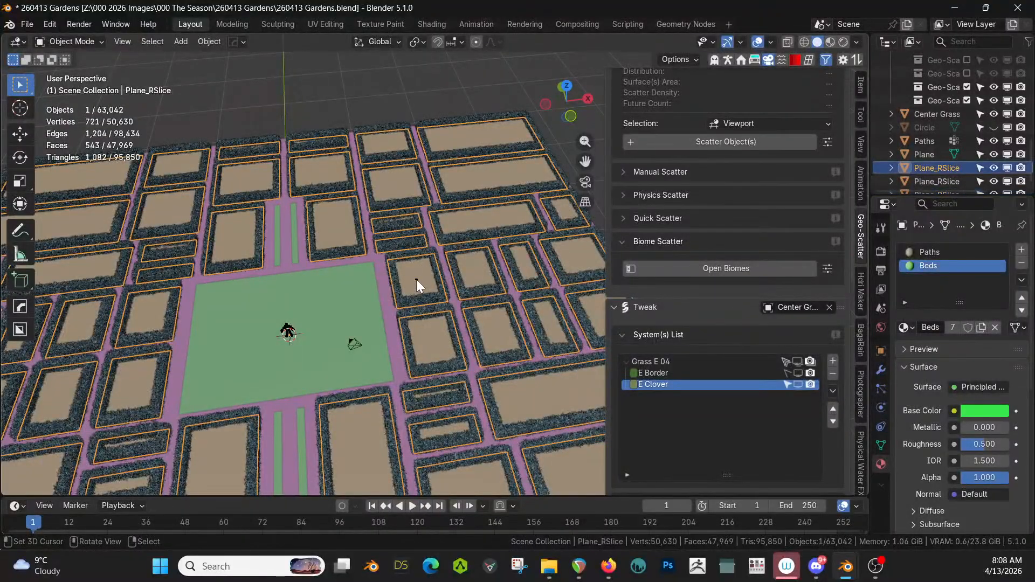
pyautogui.rightClick(416, 279)
pyautogui.press('Tab')
pyautogui.scroll(5, 416, 279)
pyautogui.scroll(3, 490, 254)
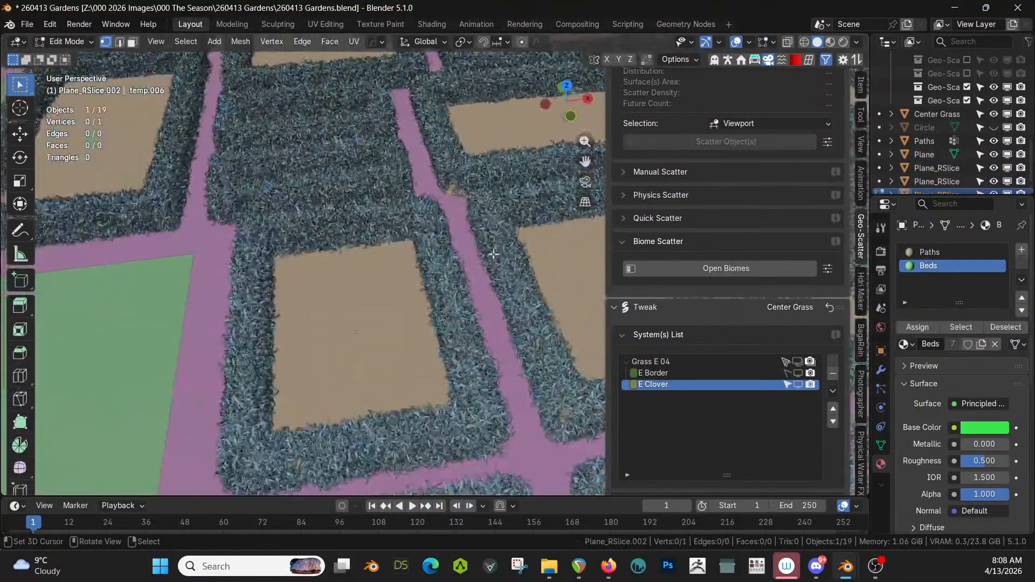
pyautogui.scroll(-2, 884, 149)
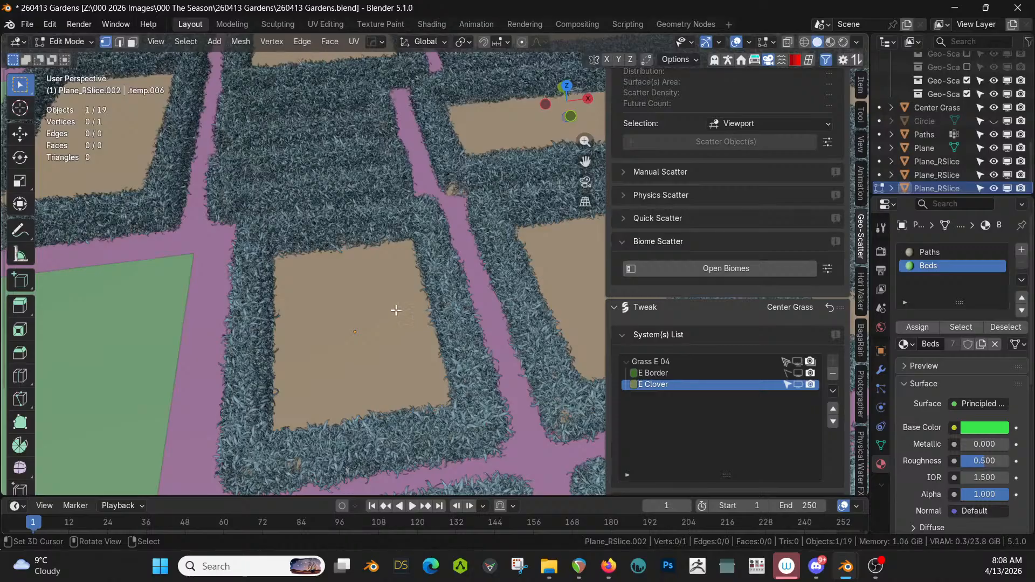
pyautogui.press('x')
pyautogui.click(354, 313)
pyautogui.press('Tab')
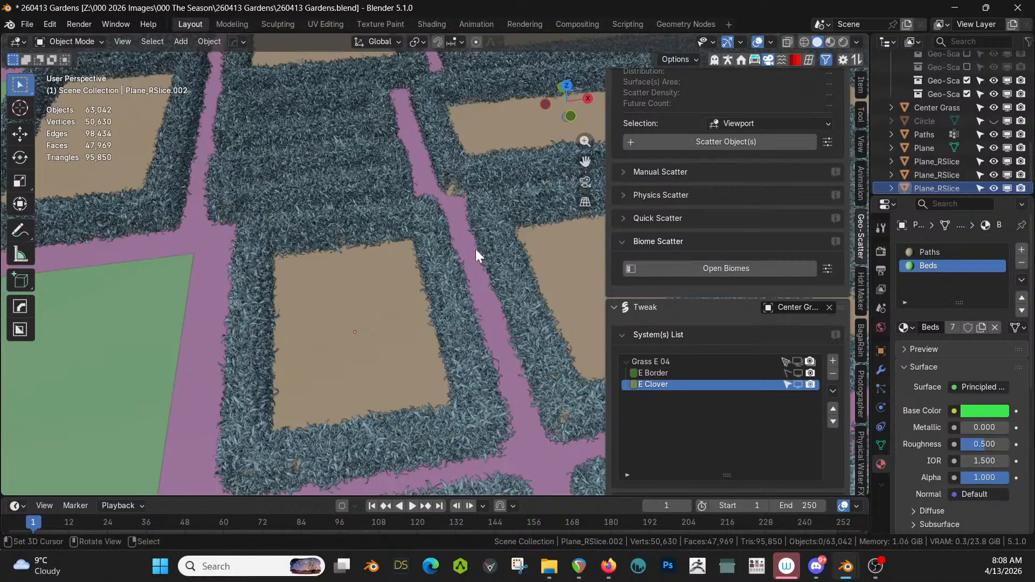
pyautogui.press('Tab')
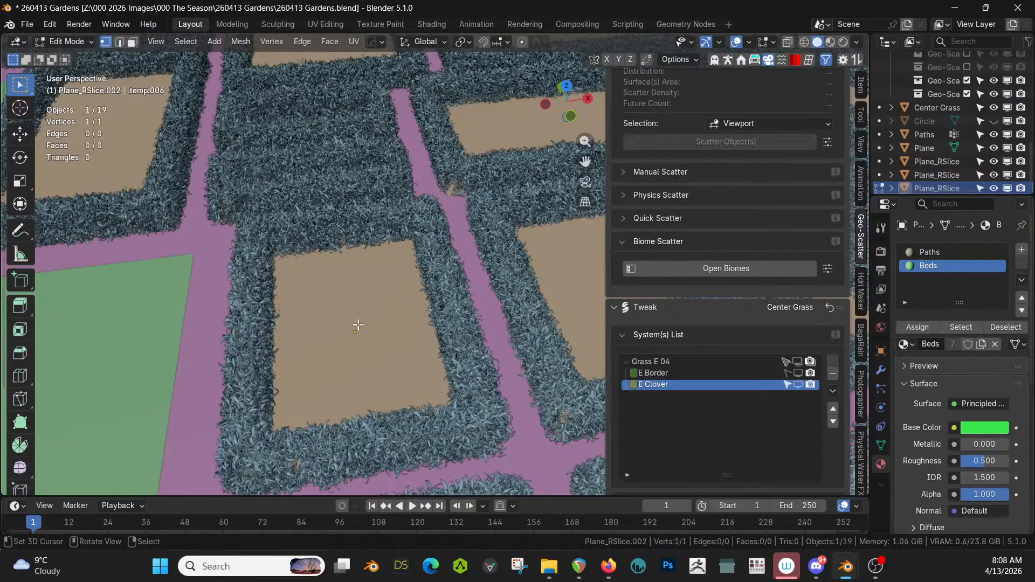
pyautogui.click(89, 43)
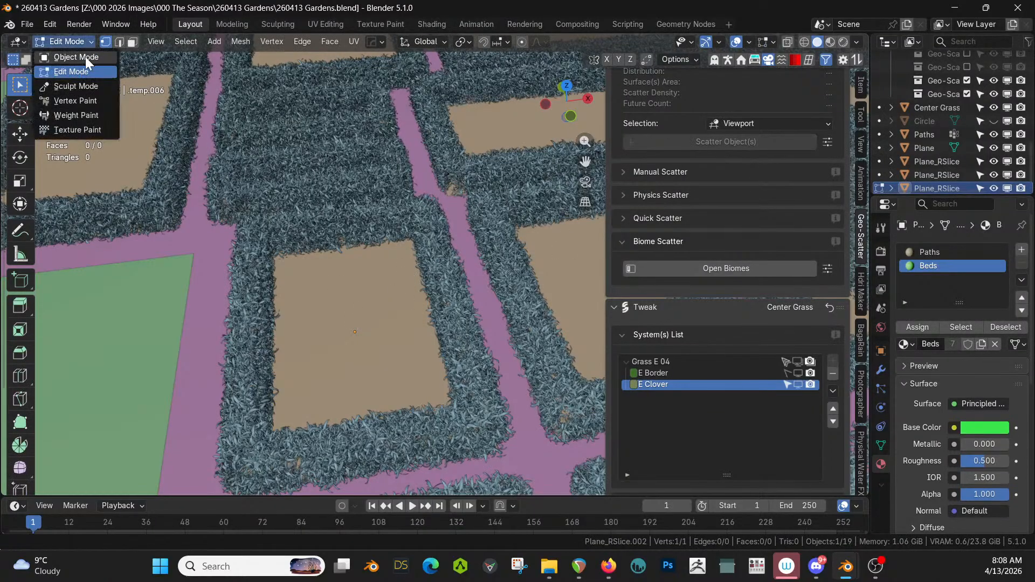
pyautogui.click(85, 57)
pyautogui.press('Tab')
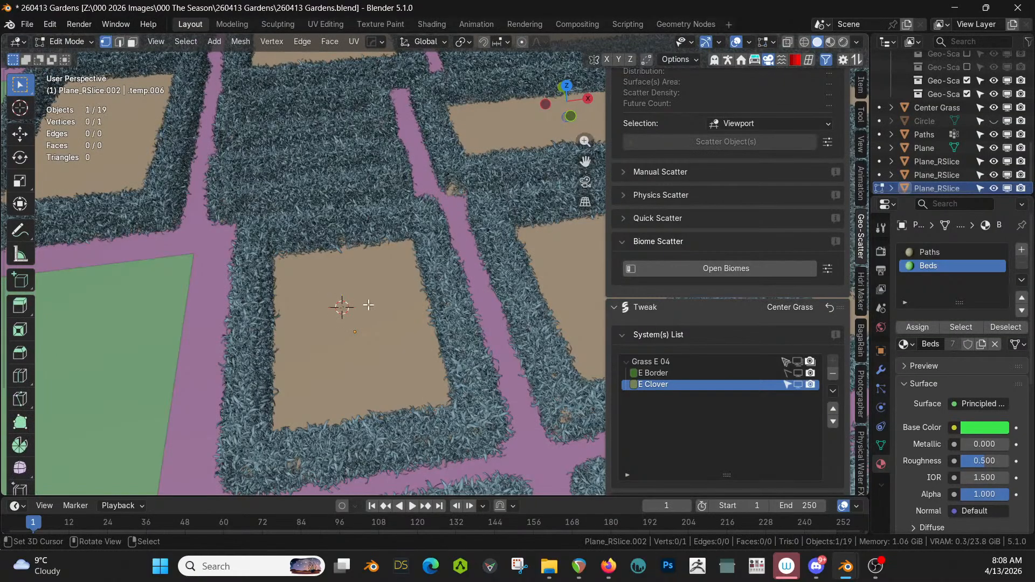
pyautogui.press('3')
pyautogui.scroll(-5, 419, 340)
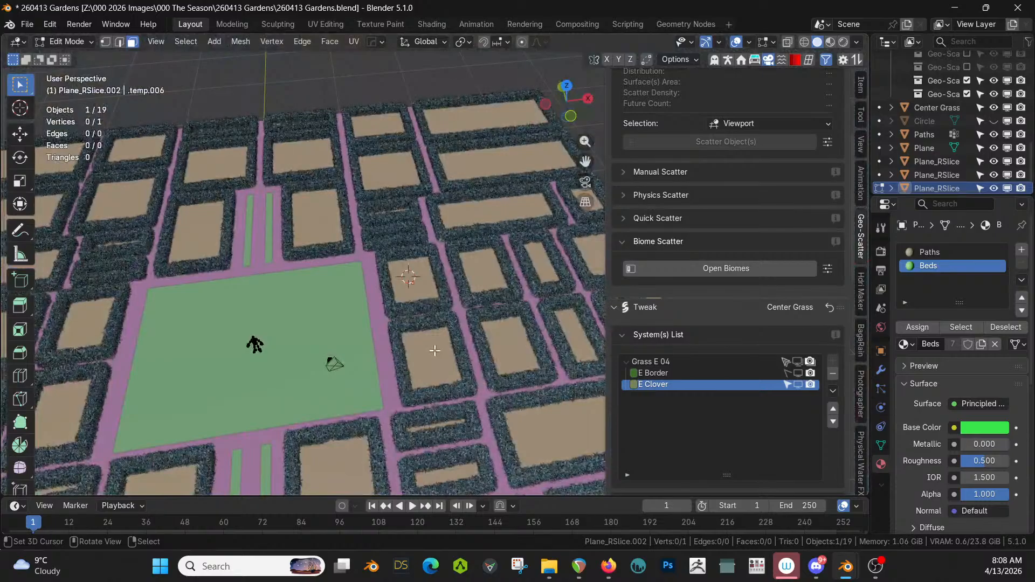
pyautogui.press('Tab')
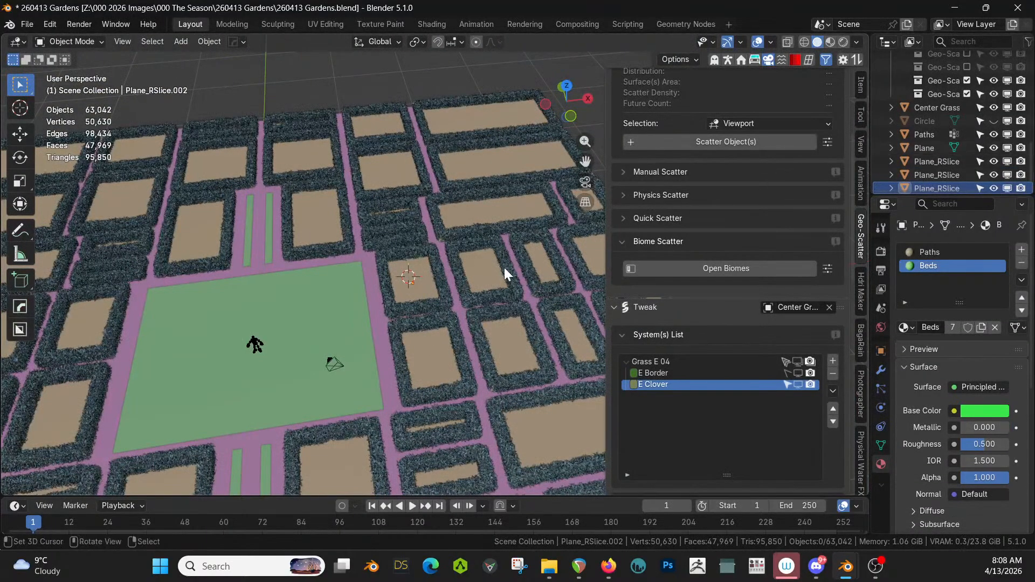
# - Move the hedge object into a new collection named Hedges and exclude that collection from the view layer
pyautogui.click(419, 225)
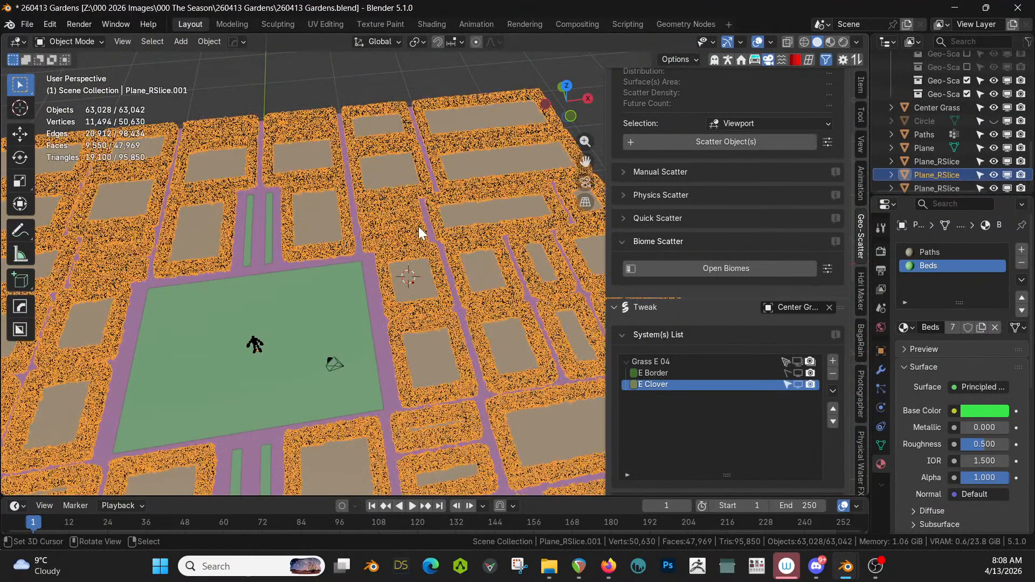
pyautogui.press('m')
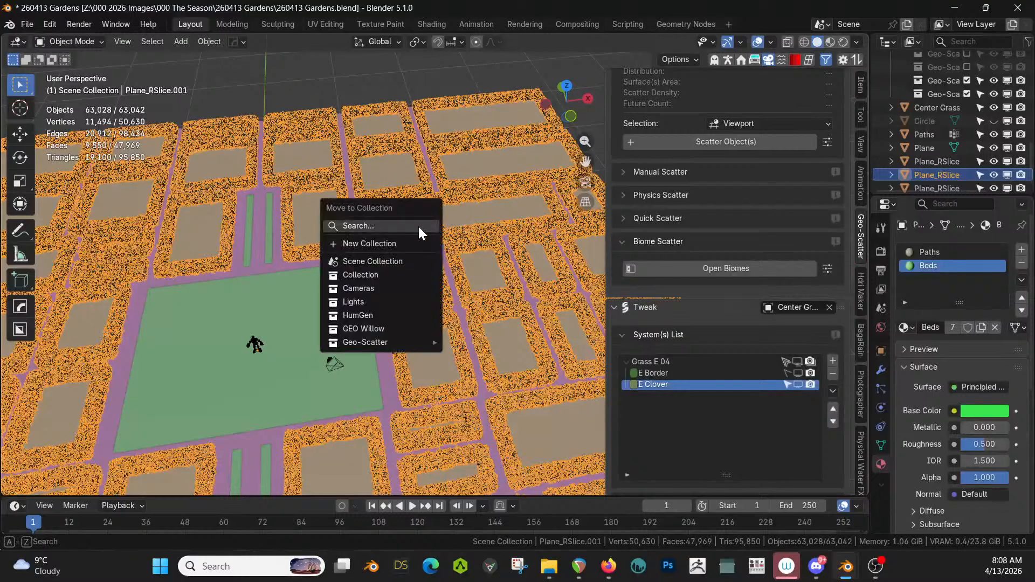
pyautogui.click(377, 244)
pyautogui.write('Hedges')
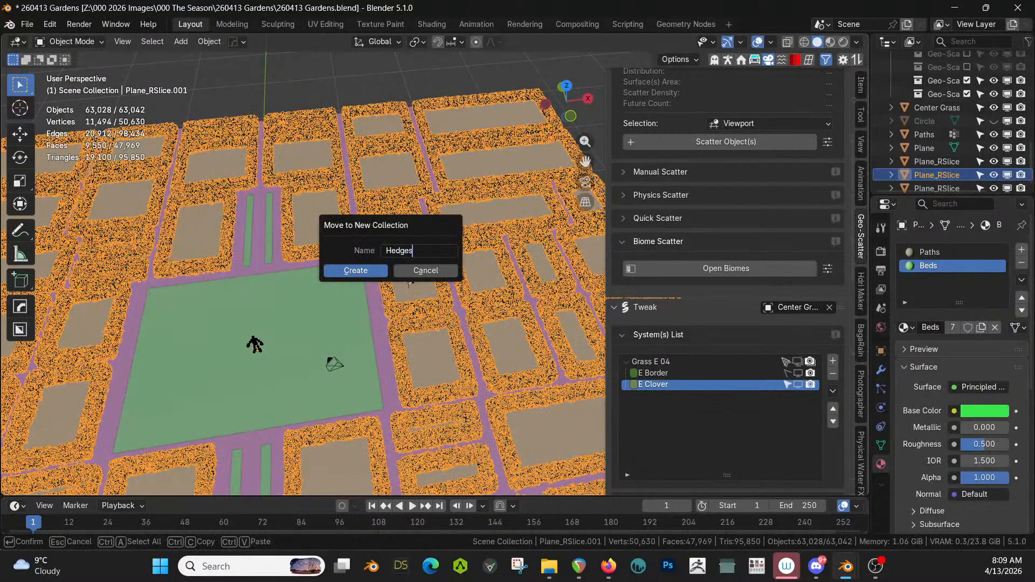
pyautogui.press('Return')
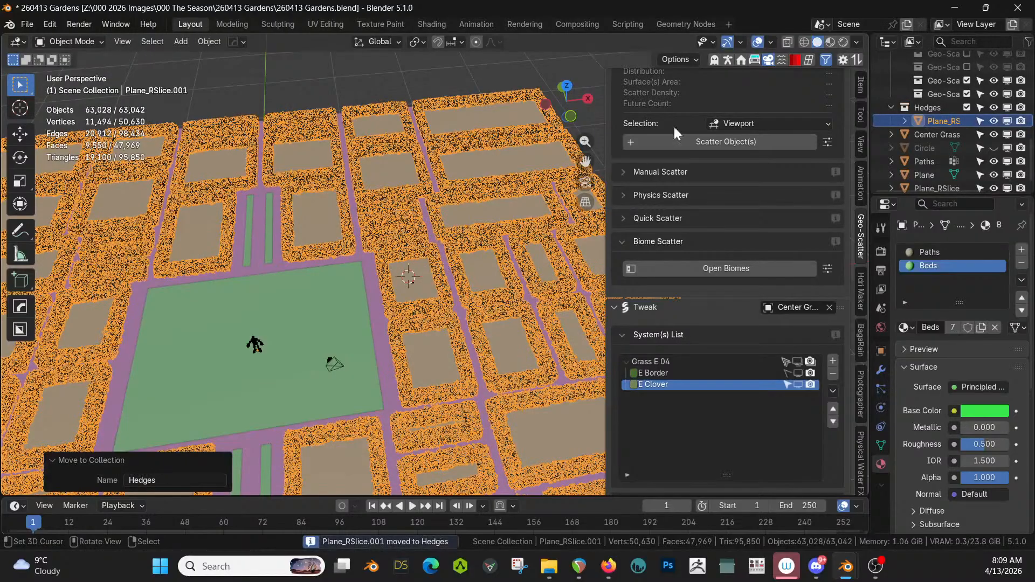
pyautogui.click(967, 107)
# - Select the single-vertex object at the center of the poked bed beside the center lawn
pyautogui.scroll(3, 526, 267)
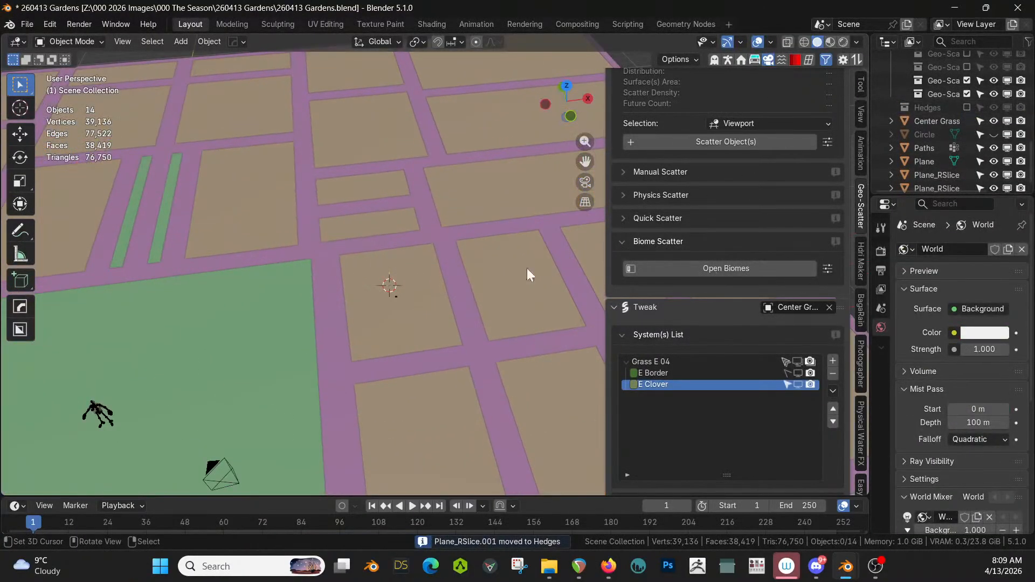
pyautogui.click(410, 318)
pyautogui.scroll(2, 404, 319)
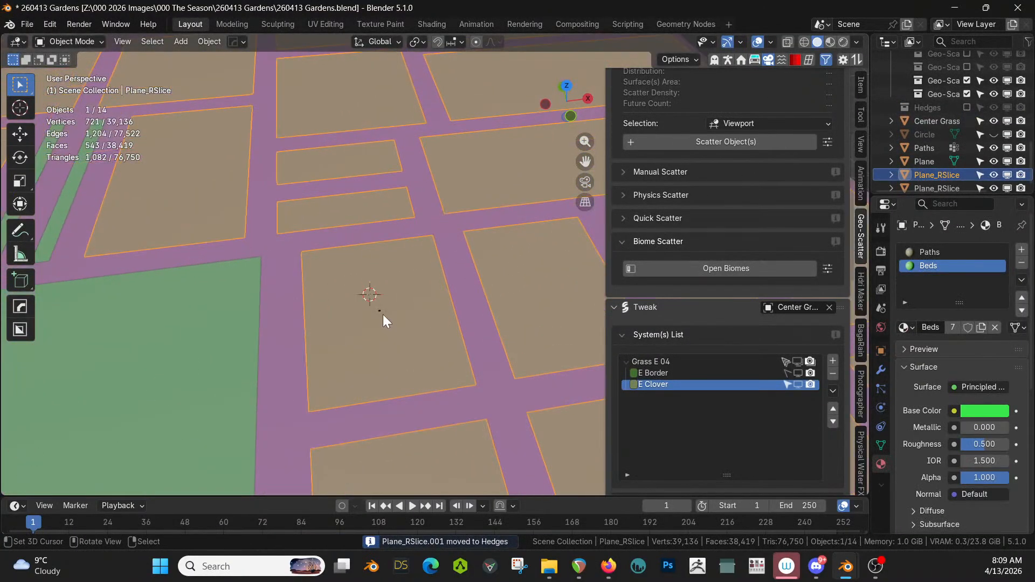
pyautogui.click(380, 312)
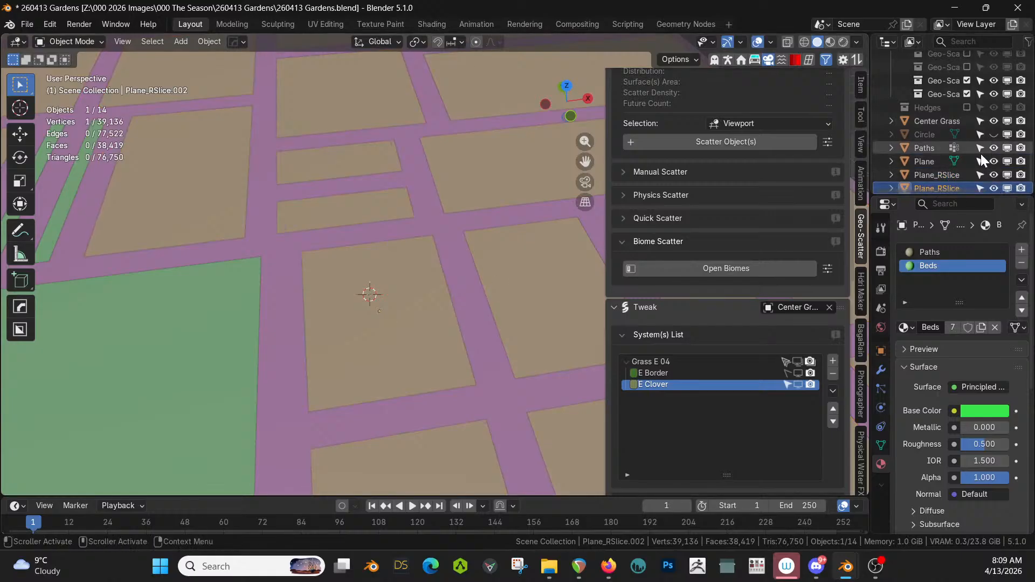
# - Delete the single-vertex object and snap the 3D cursor to the center vertex of the poked bed
pyautogui.press('Delete')
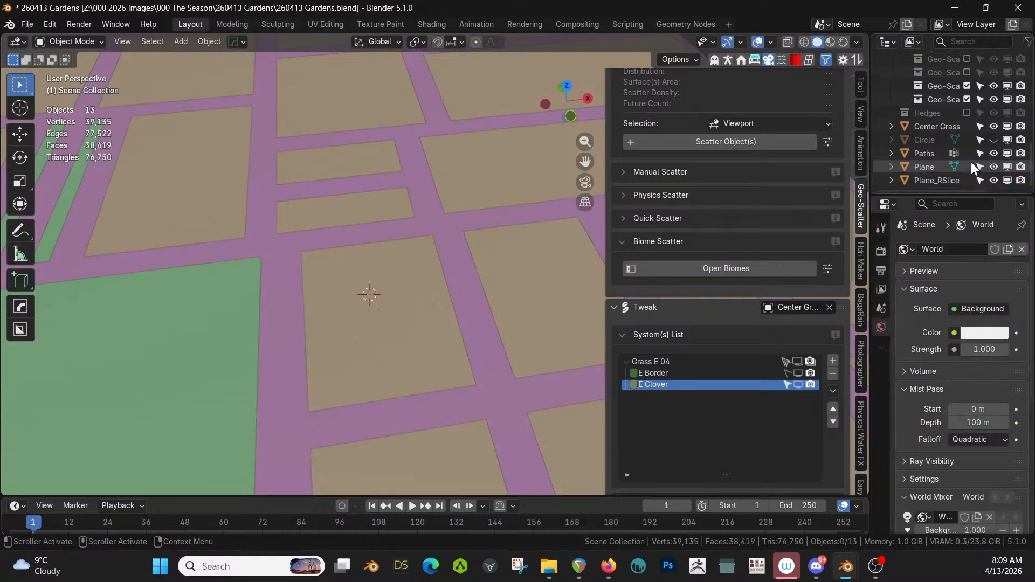
pyautogui.click(390, 316)
pyautogui.press('Tab')
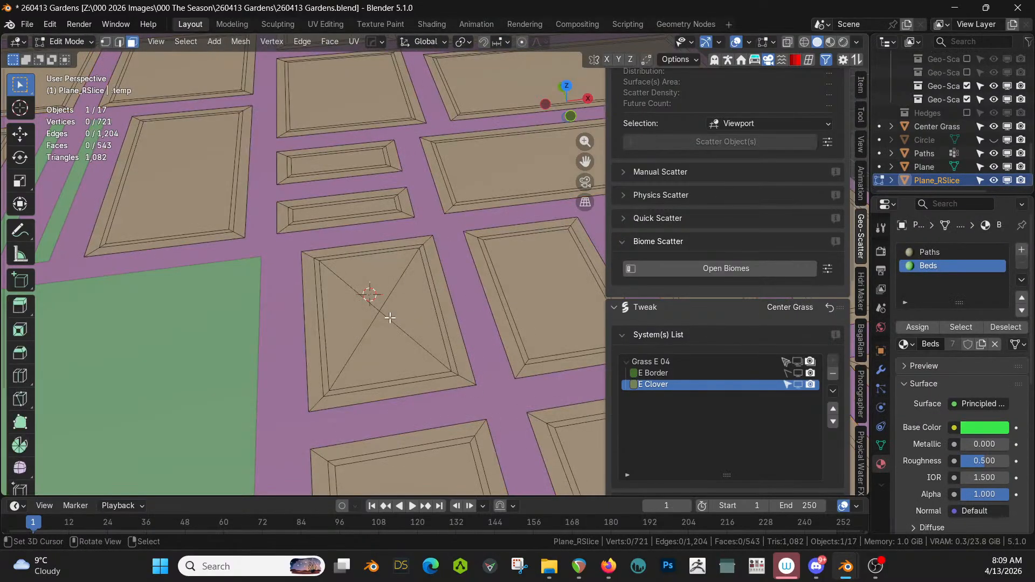
pyautogui.press('1')
pyautogui.click(386, 311)
pyautogui.hotkey('shift', 's')
pyautogui.press('2')
pyautogui.press('Tab')
# - Add a UV sphere at the 3D cursor and raise it about 1.78 m along Z above the bed
pyautogui.scroll(-3, 387, 311)
pyautogui.moveTo(387, 312); pyautogui.dragTo(419, 260, button='middle')
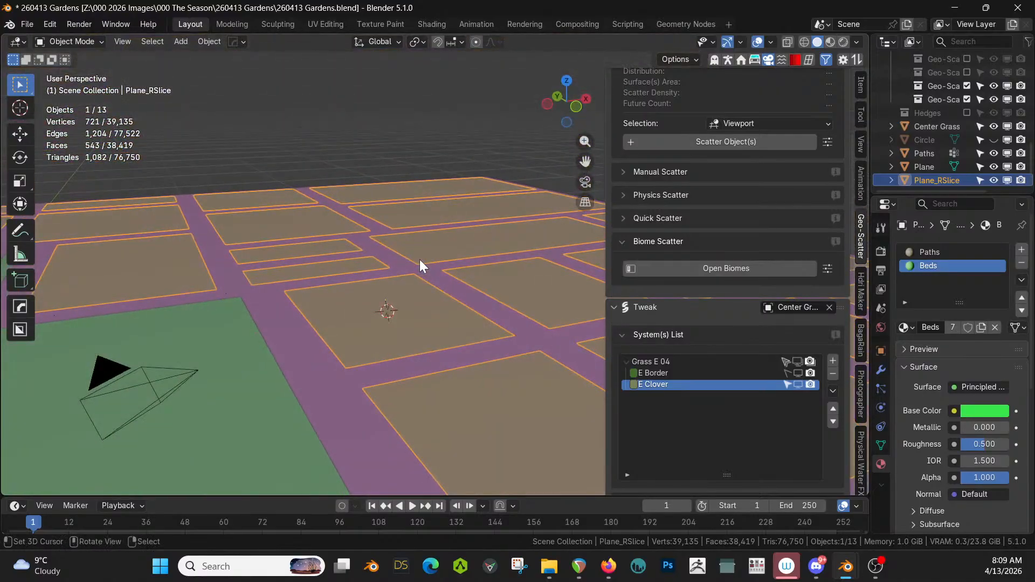
pyautogui.hotkey('shift', 'a')
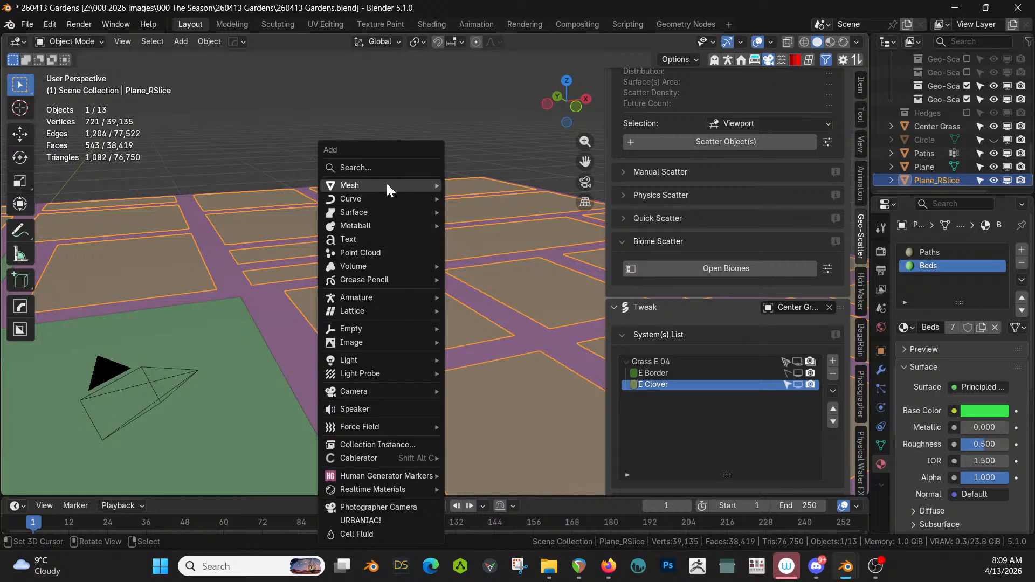
pyautogui.moveTo(386, 185)
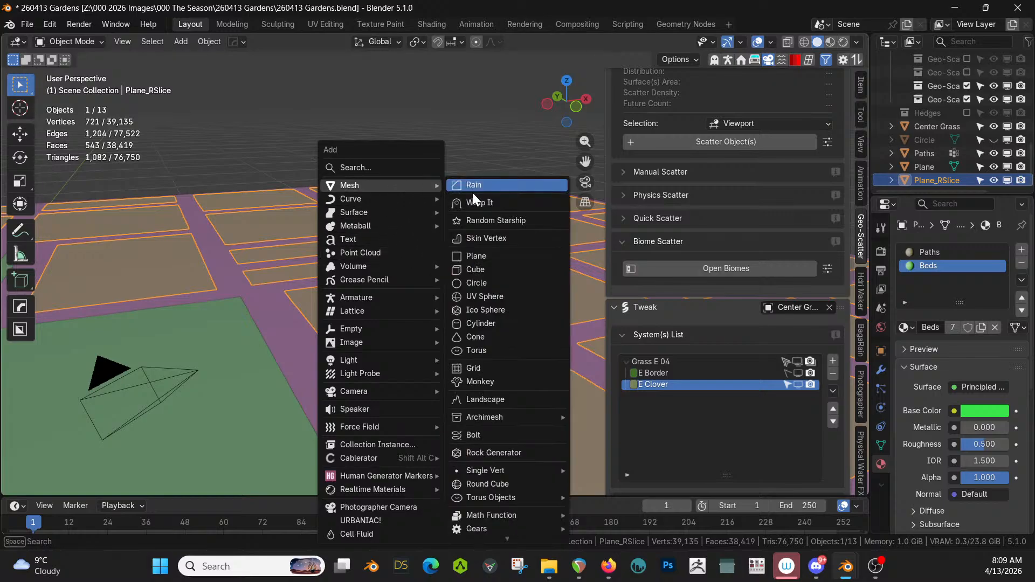
pyautogui.click(503, 295)
pyautogui.press('g')
pyautogui.press('z')
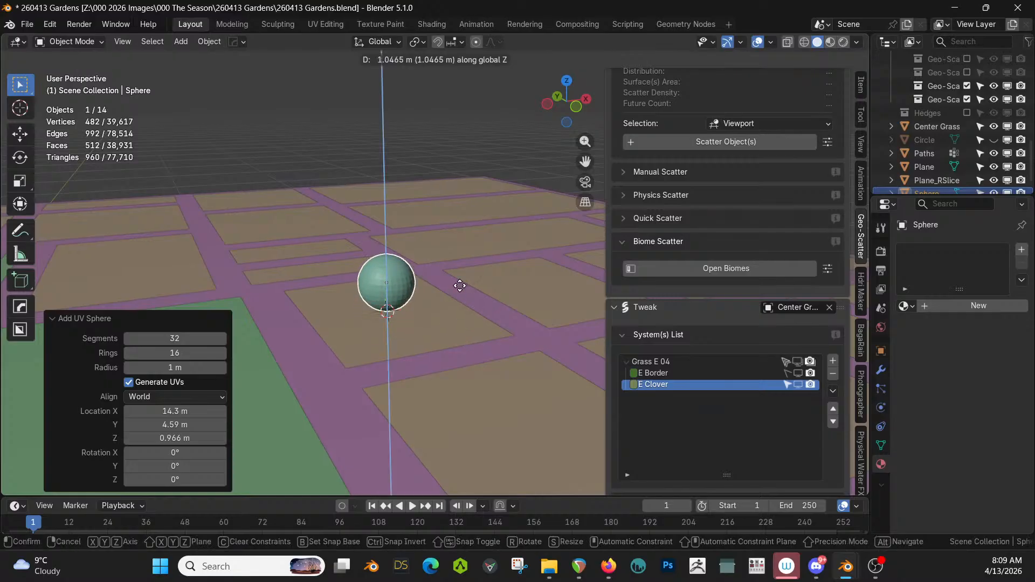
pyautogui.click(464, 268)
pyautogui.scroll(-3, 463, 268)
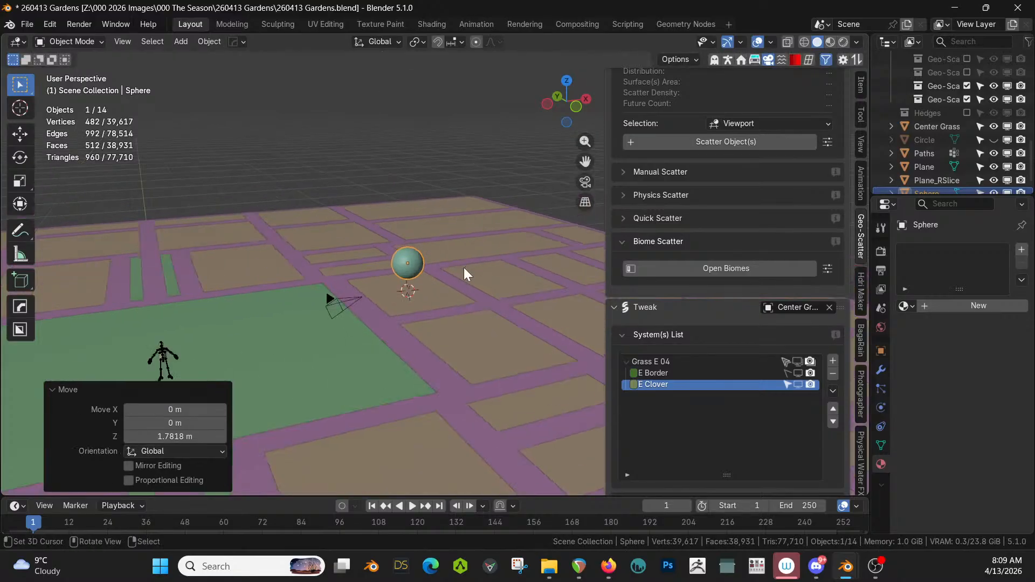
pyautogui.moveTo(463, 267); pyautogui.dragTo(424, 295, button='middle')
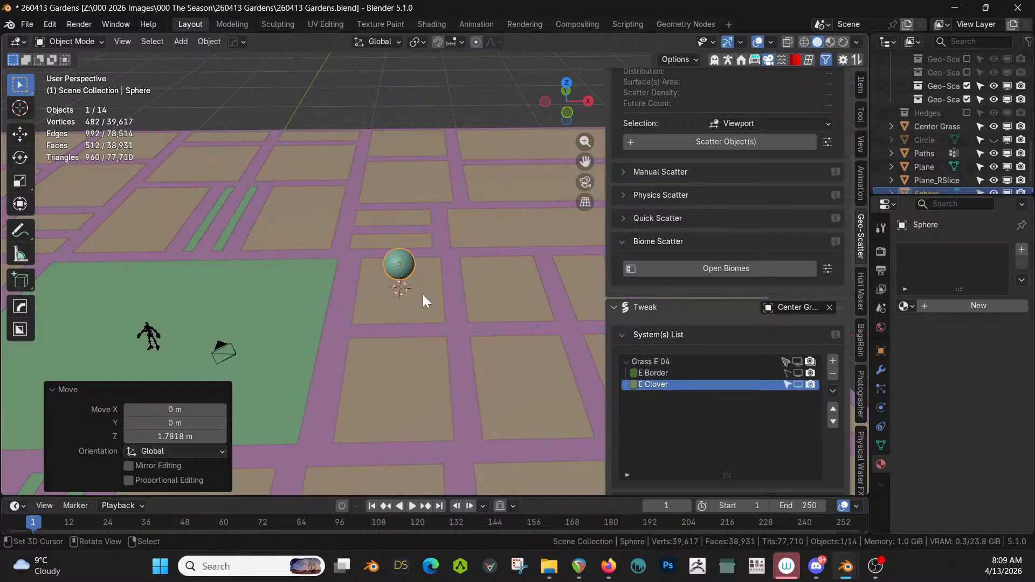
pyautogui.scroll(-3, 423, 295)
pyautogui.press('Tab')
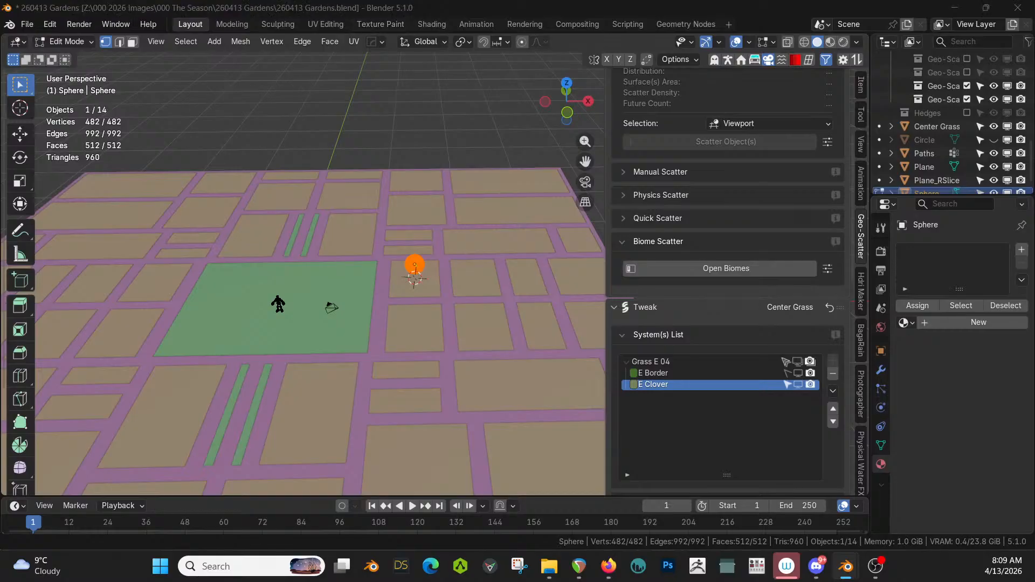
pyautogui.scroll(-3, 161, 274)
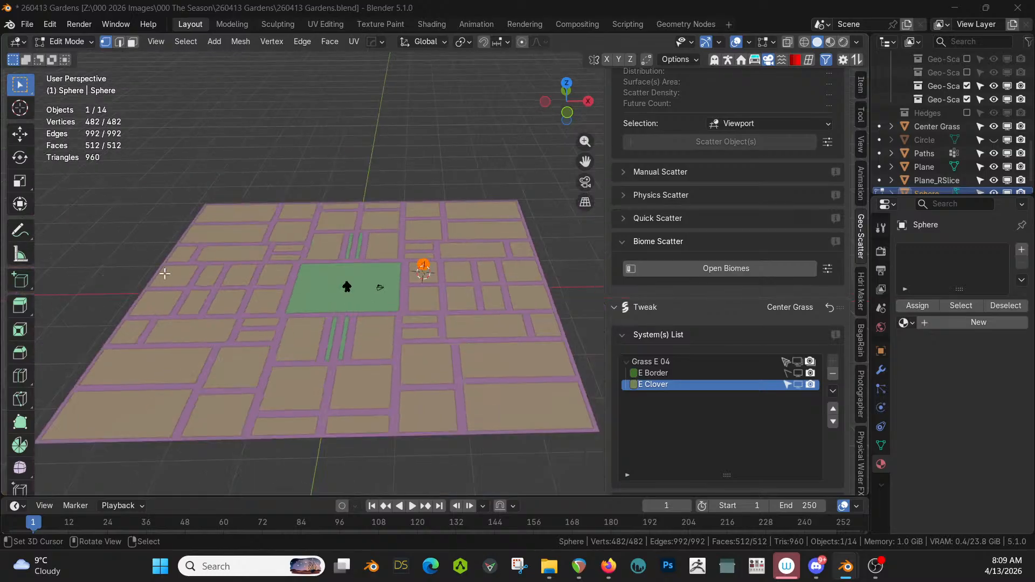
pyautogui.moveTo(0, 372)
pyautogui.mouseDown()
pyautogui.moveTo(469, 3)
pyautogui.moveTo(468, 26)
pyautogui.mouseUp()
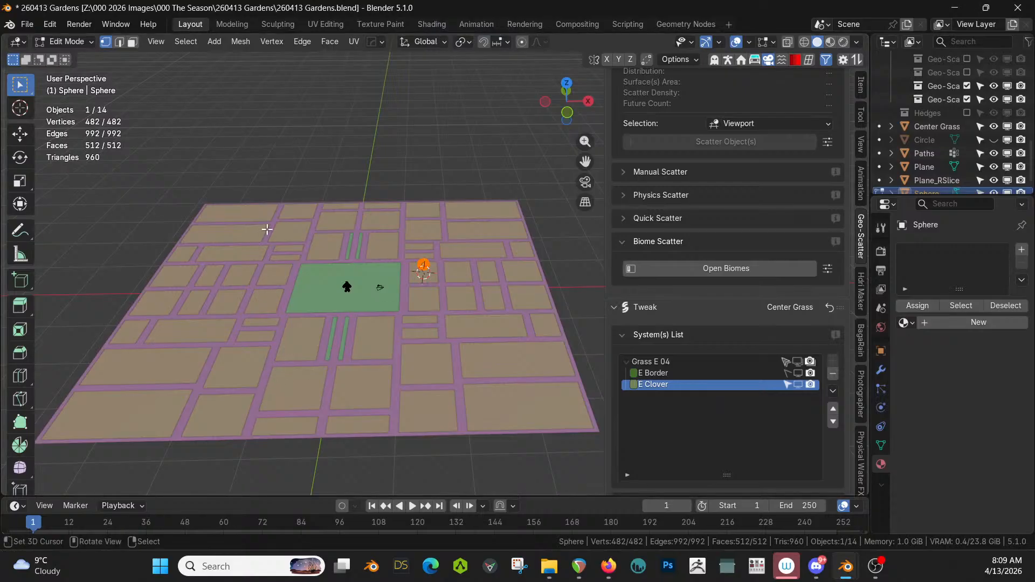
pyautogui.press('Tab')
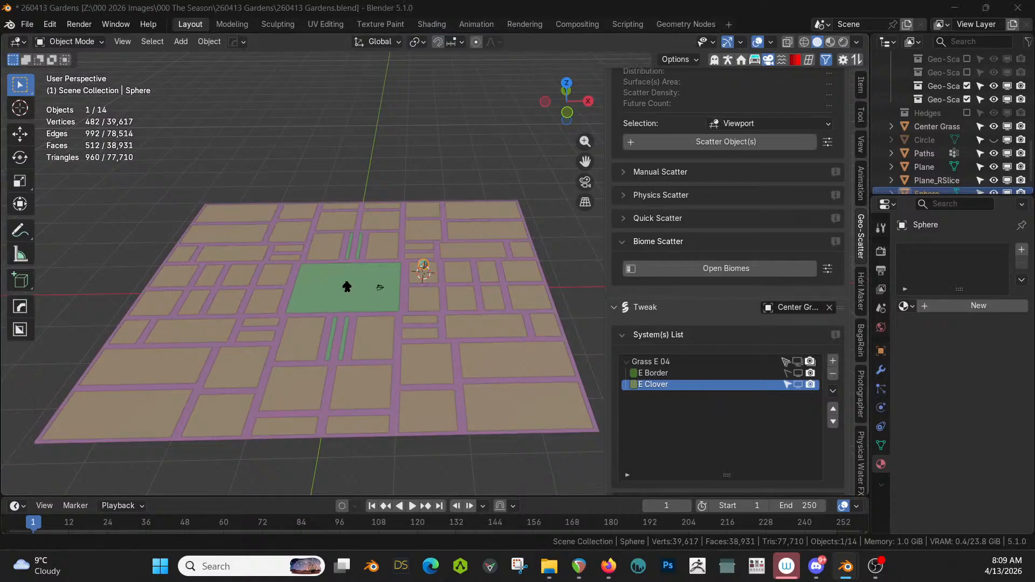
# - Bring the Willow tree asset into the scene on open ground beside the garden
pyautogui.moveTo(0, 205); pyautogui.dragTo(111, 278)
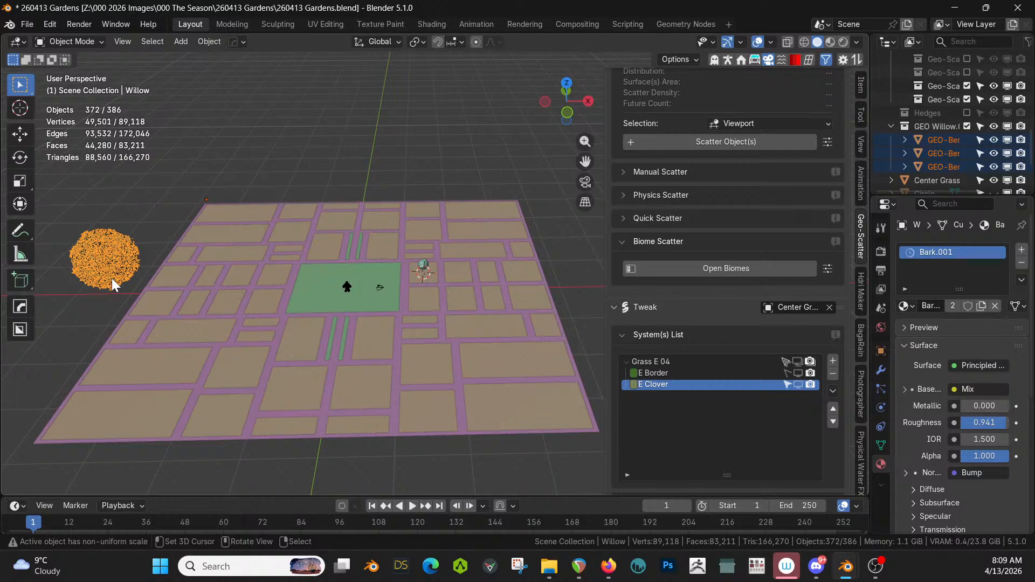
pyautogui.moveTo(111, 278); pyautogui.dragTo(132, 242, button='middle')
pyautogui.scroll(3, 134, 258)
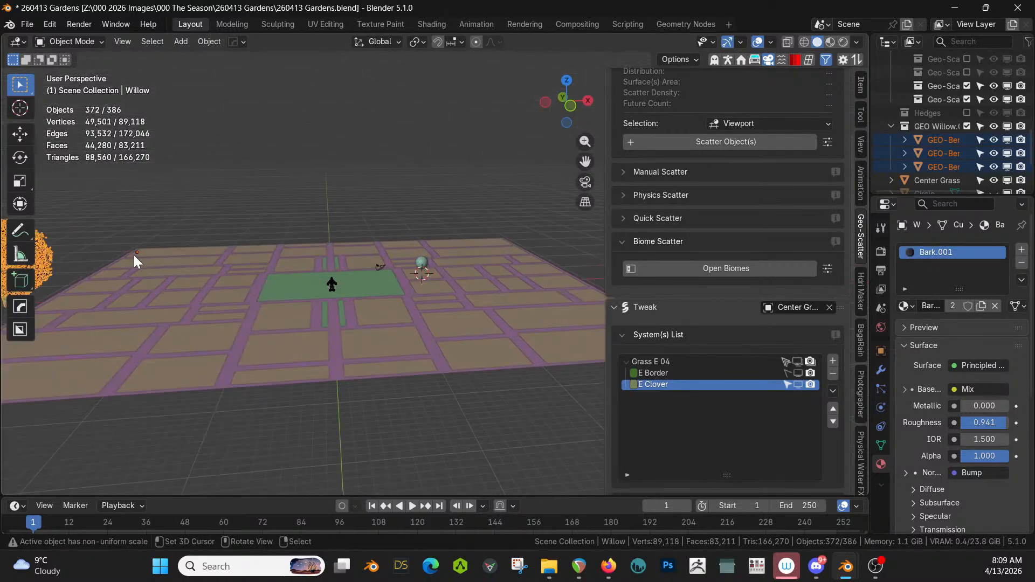
# - Copy the willow's modifiers onto the UV sphere and delete the original willow
pyautogui.click(471, 289)
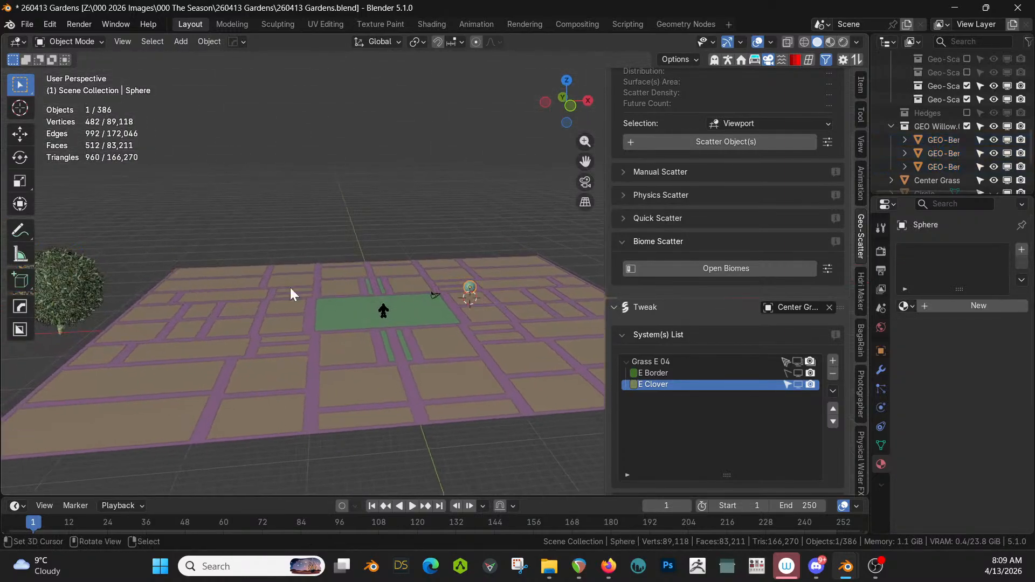
pyautogui.keyDown('shift'); pyautogui.click(60, 283); pyautogui.keyUp('shift')
pyautogui.hotkey('ctrl', 'l')
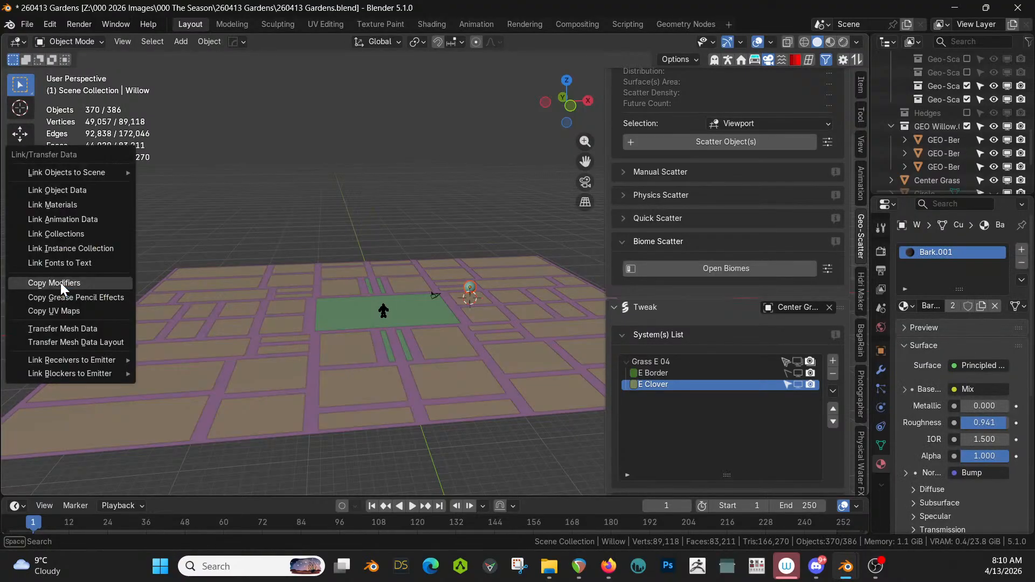
pyautogui.click(60, 282)
pyautogui.click(61, 286)
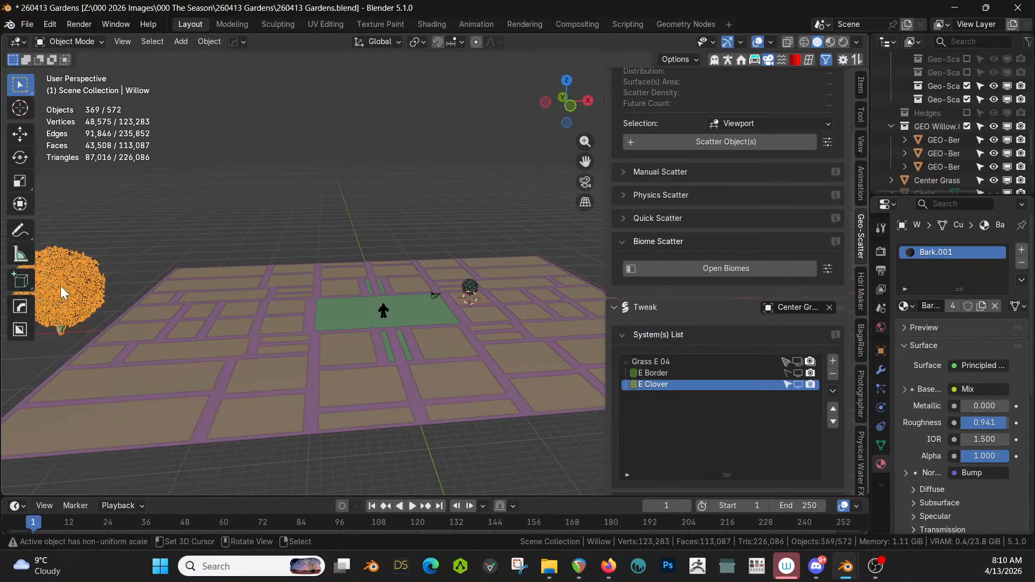
pyautogui.press('Delete')
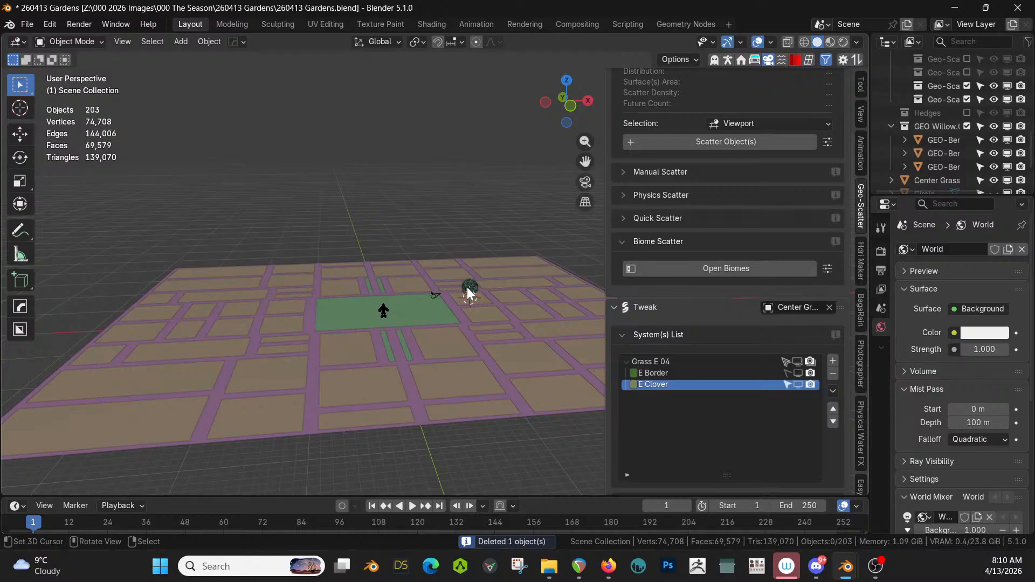
# - Duplicate the sphere's lowest vertex and move the copy down about 0.78 m to ground level as the trunk base
pyautogui.click(470, 290)
pyautogui.scroll(14, 471, 291)
pyautogui.moveTo(470, 292); pyautogui.dragTo(388, 177, button='middle')
pyautogui.press('KP_Decimal')
pyautogui.press('Tab')
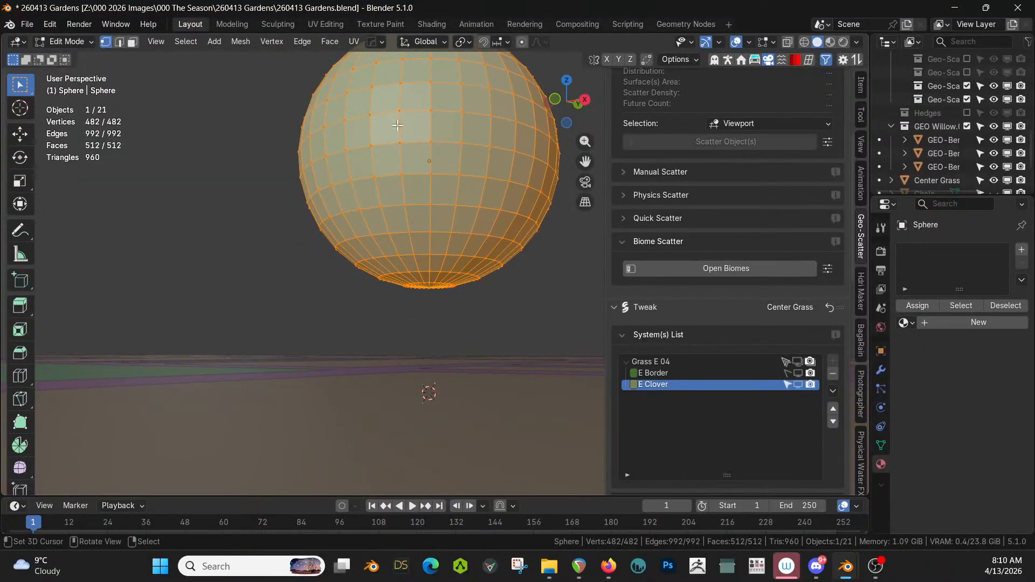
pyautogui.moveTo(398, 125)
pyautogui.mouseDown(button='middle')
pyautogui.moveTo(409, 106)
pyautogui.moveTo(412, 129)
pyautogui.mouseUp(button='middle')
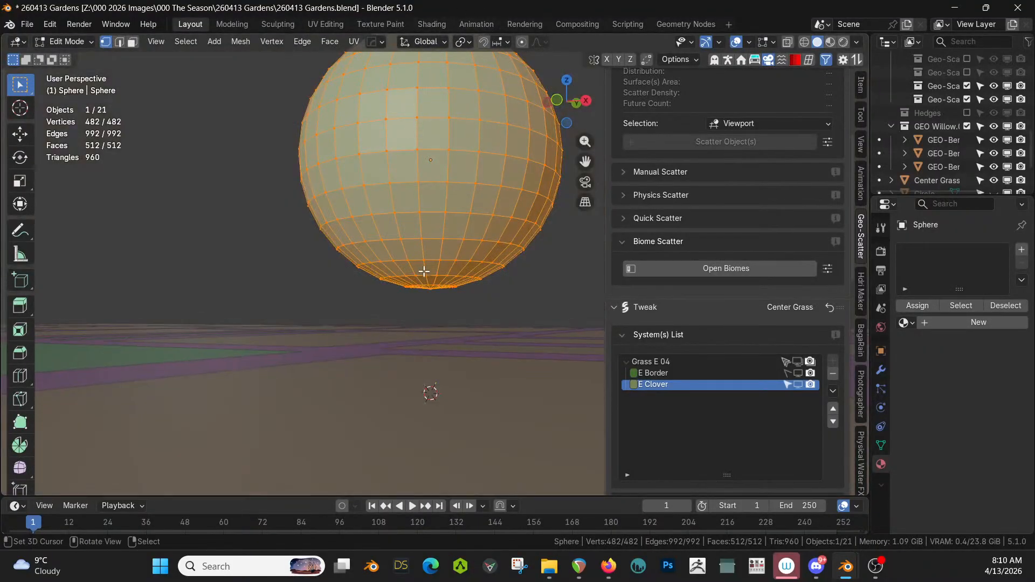
pyautogui.click(430, 289)
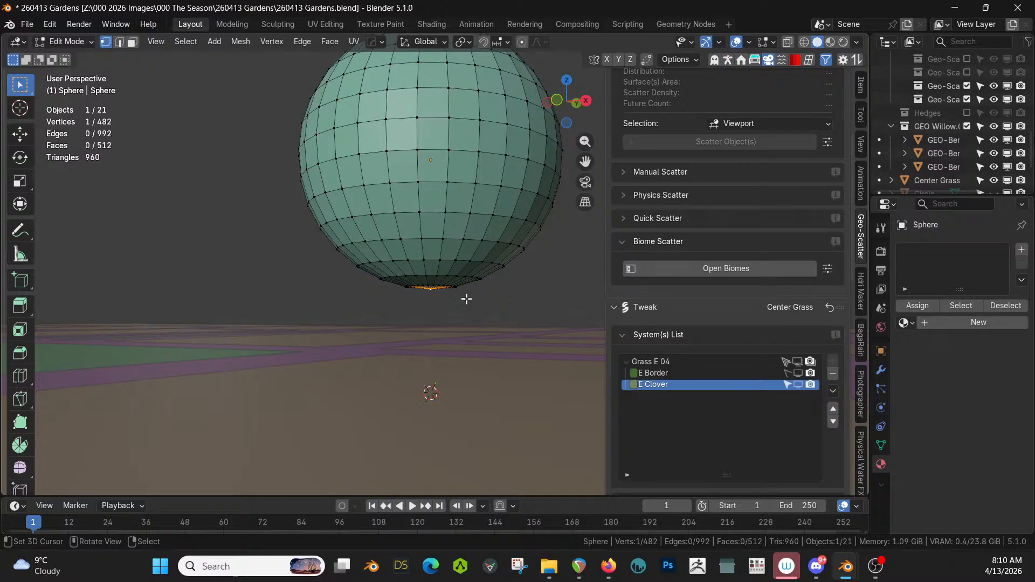
pyautogui.hotkey('shift', 'd')
pyautogui.rightClick(466, 298)
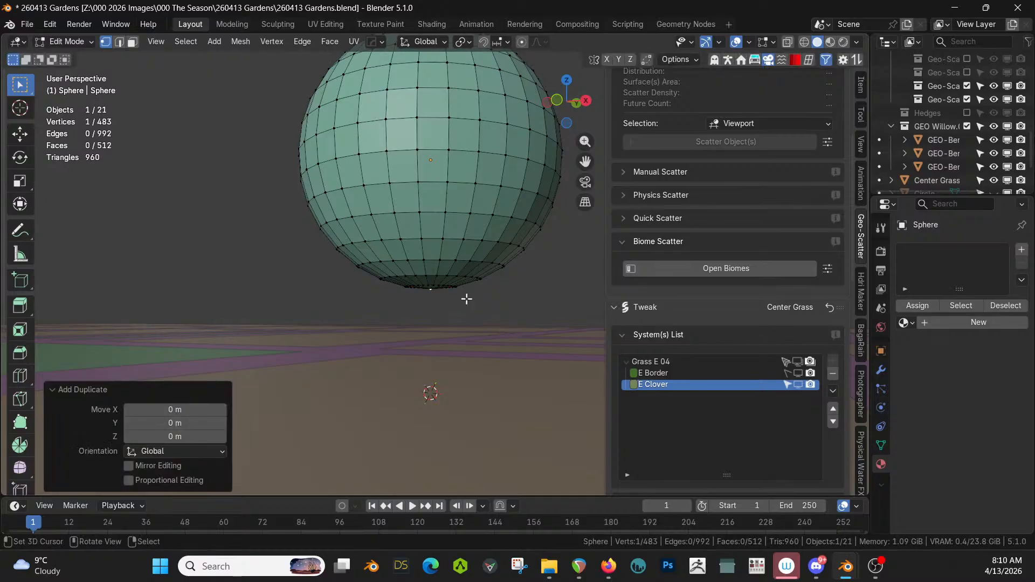
pyautogui.press('g')
pyautogui.press('z')
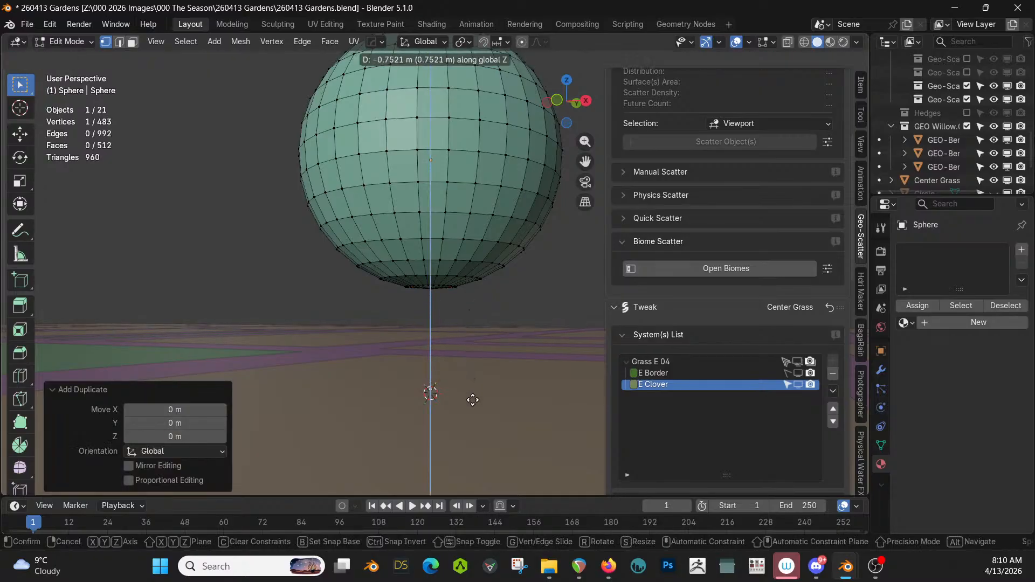
pyautogui.click(472, 403)
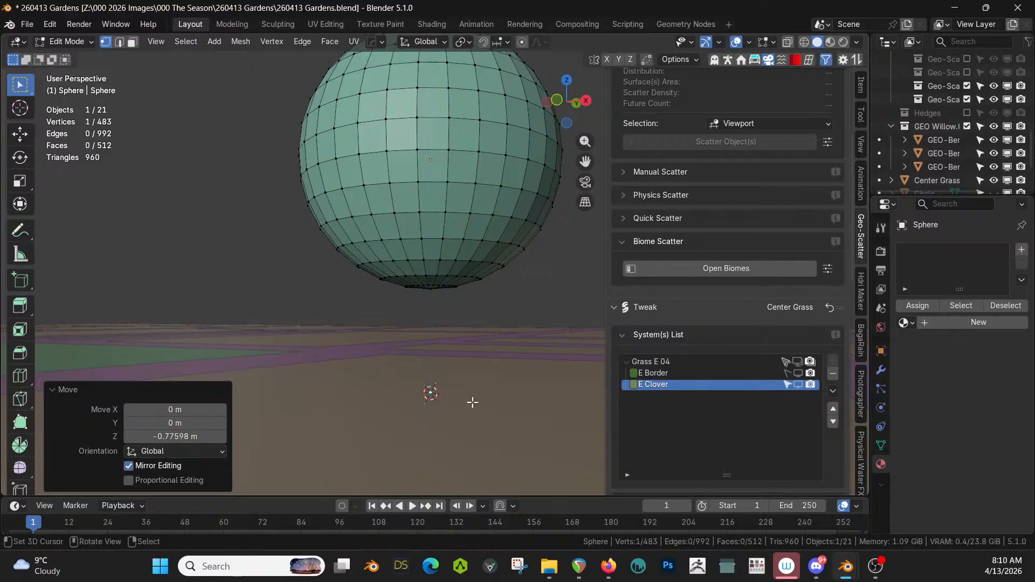
pyautogui.press('Tab')
# - Enlarge the sphere part of the tree mesh and raise it about 0.64 m along Z, leaving out the trunk-base vertex
pyautogui.moveTo(472, 402); pyautogui.dragTo(93, 490, button='middle')
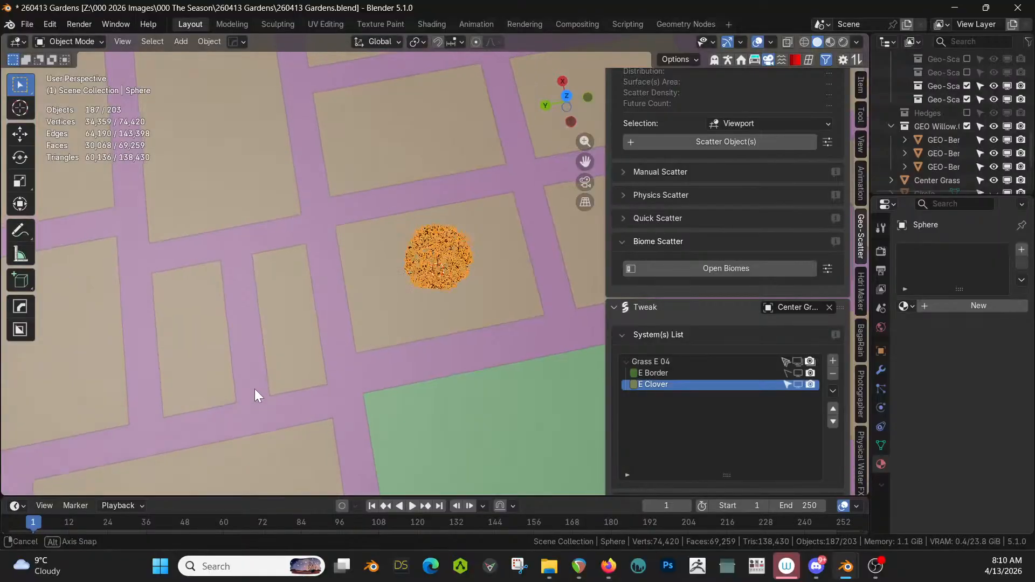
pyautogui.moveTo(255, 389); pyautogui.dragTo(267, 271, button='middle')
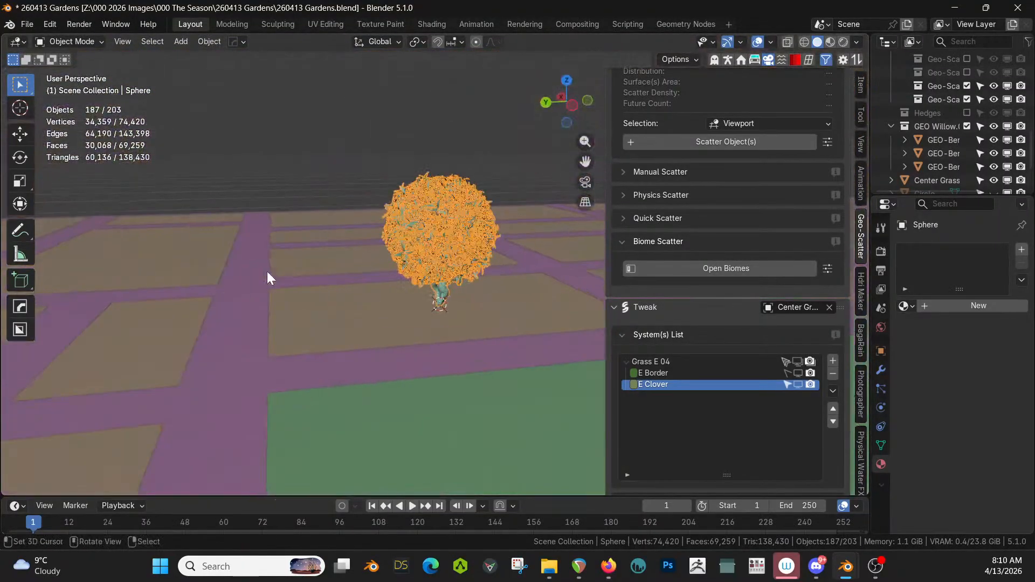
pyautogui.click(401, 222)
pyautogui.click(428, 222)
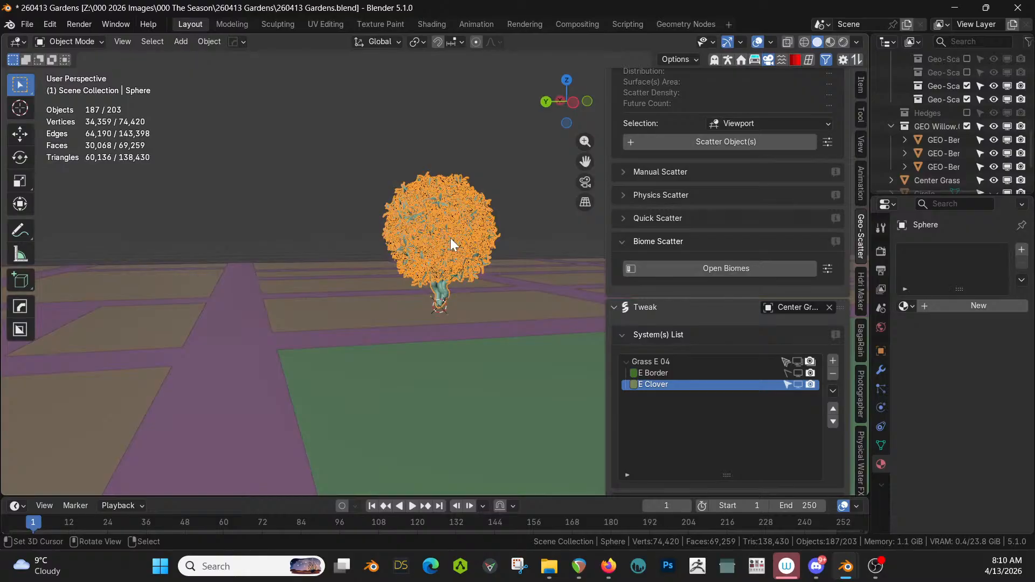
pyautogui.press('Tab')
pyautogui.press('3')
pyautogui.click(447, 232)
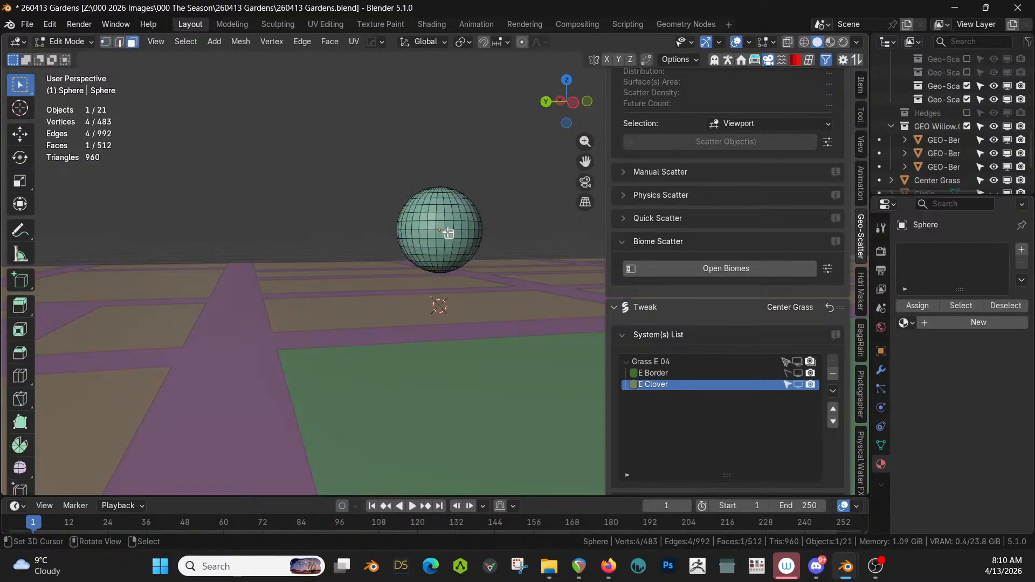
pyautogui.hotkey('ctrl', 'l')
pyautogui.press('s')
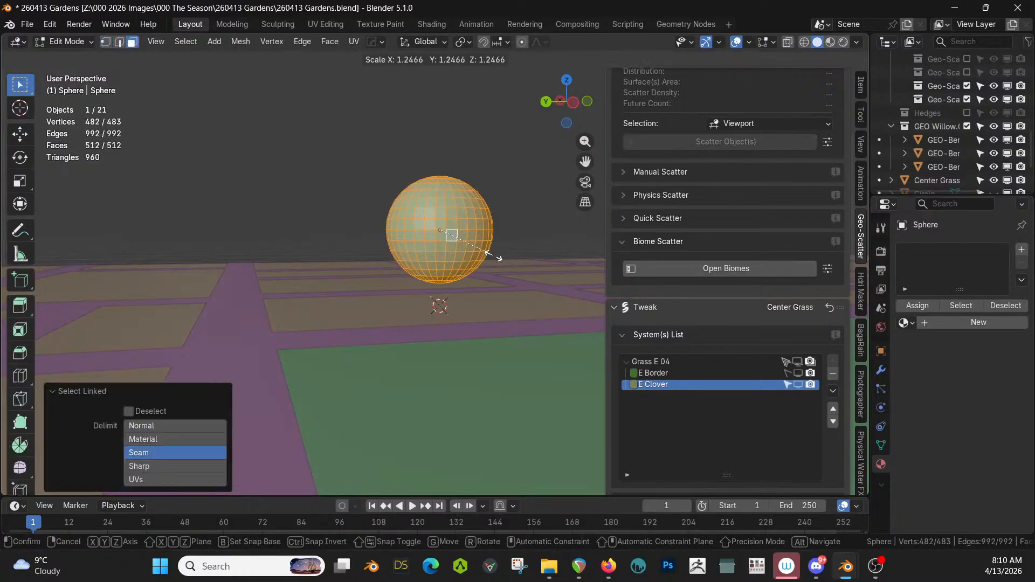
pyautogui.click(495, 256)
pyautogui.press('g')
pyautogui.press('z')
pyautogui.click(492, 226)
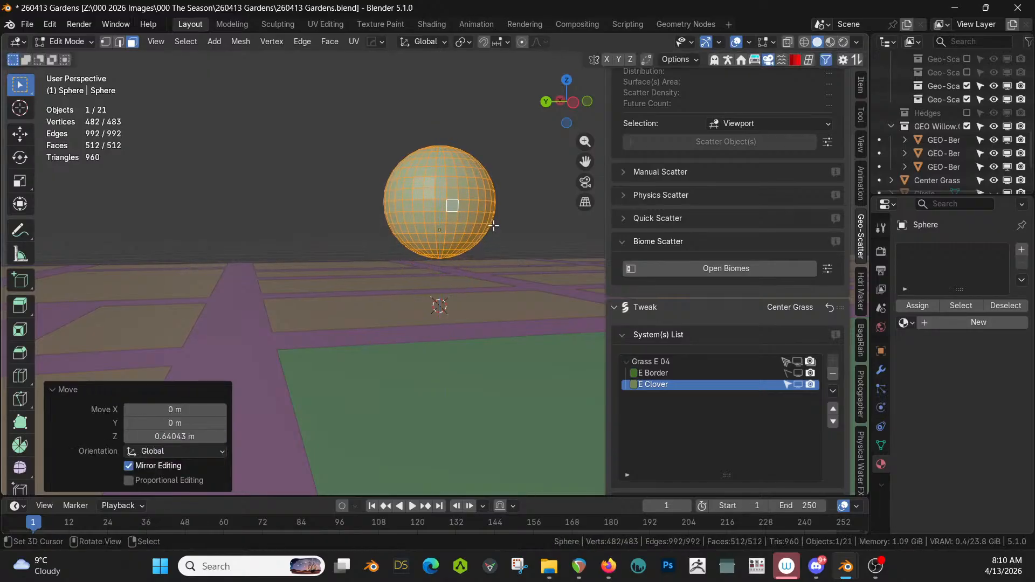
pyautogui.press('Tab')
# - Mirror the spherical tree across the Center Grass object along both X and Y using mirror modifiers
pyautogui.moveTo(493, 225); pyautogui.dragTo(398, 231, button='middle')
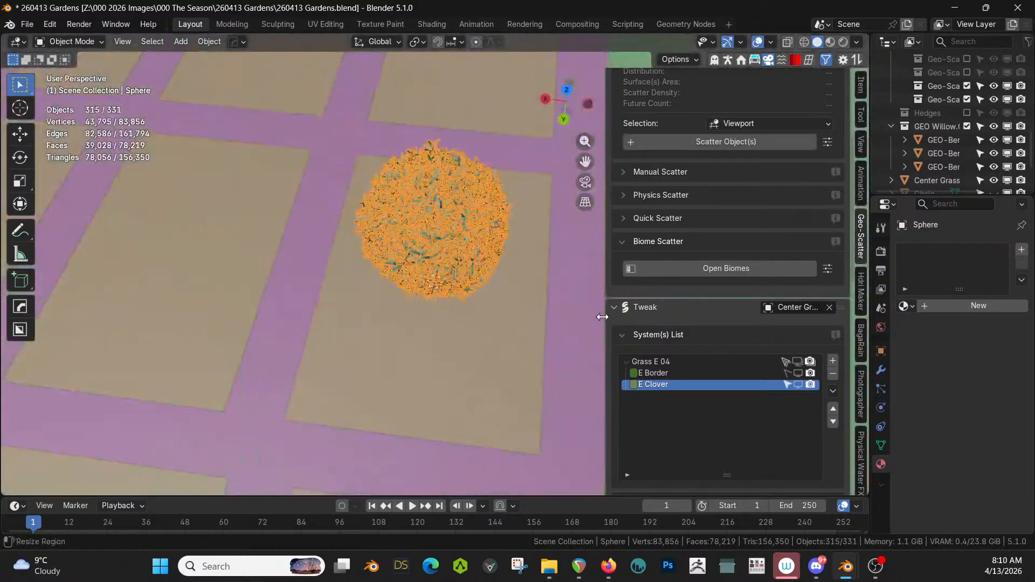
pyautogui.scroll(-8, 609, 313)
pyautogui.scroll(-6, 411, 345)
pyautogui.moveTo(411, 345); pyautogui.dragTo(328, 296, button='middle')
pyautogui.scroll(3, 387, 363)
pyautogui.scroll(3, 277, 348)
pyautogui.scroll(-5, 327, 303)
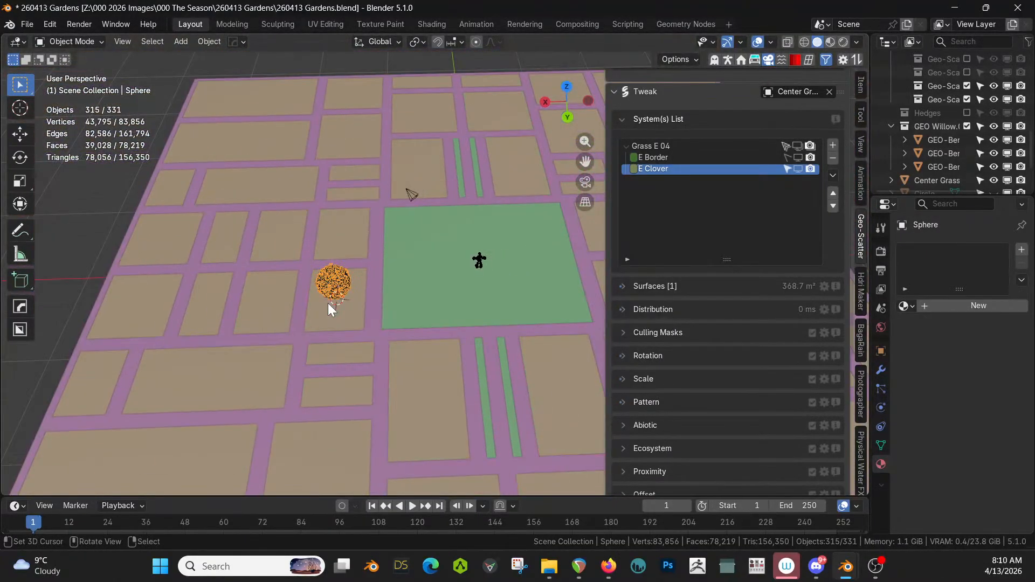
pyautogui.click(444, 273)
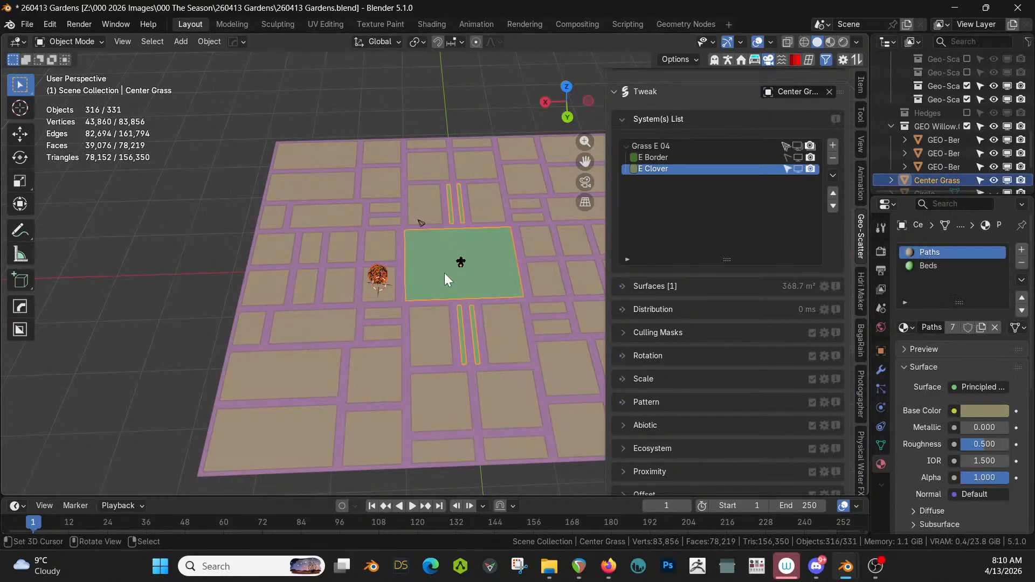
pyautogui.hotkey('alt', 'x')
pyautogui.click(364, 270)
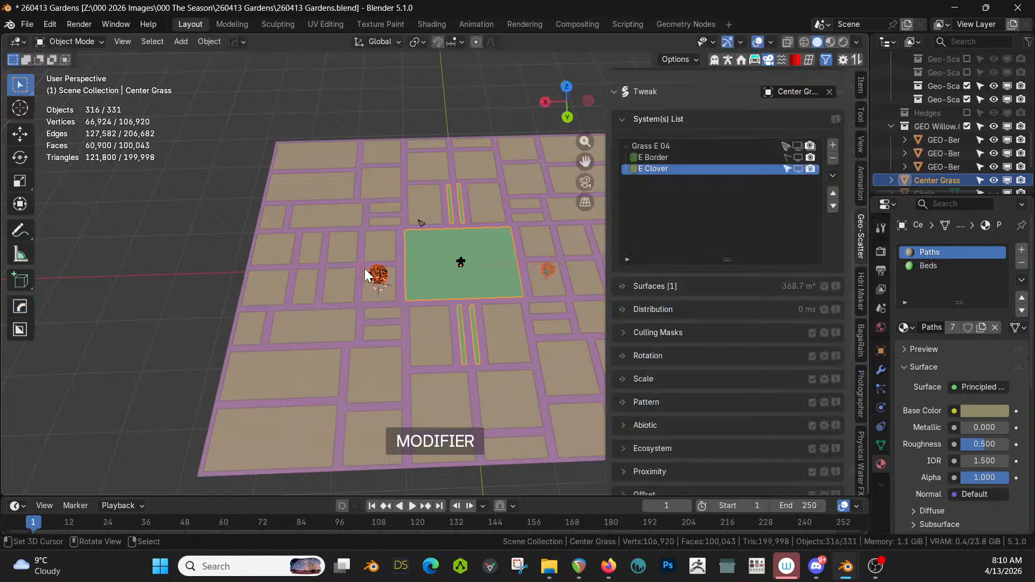
pyautogui.click(467, 341)
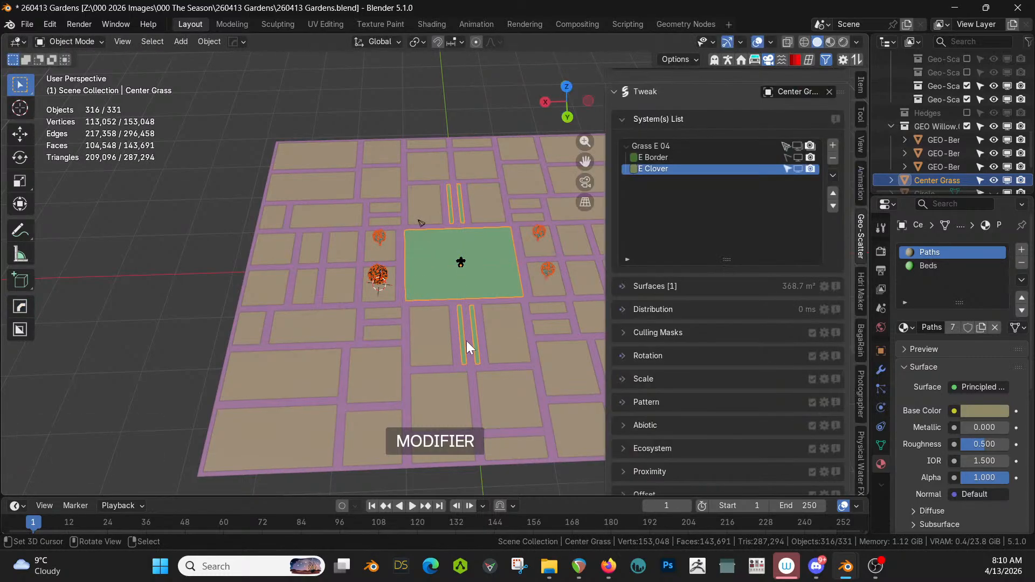
# - Apply rotation and scale to the mirrored spherical tree object
pyautogui.moveTo(467, 341); pyautogui.dragTo(549, 298, button='middle')
pyautogui.scroll(4, 550, 299)
pyautogui.click(517, 566)
pyautogui.moveTo(474, 426); pyautogui.dragTo(494, 390, button='middle')
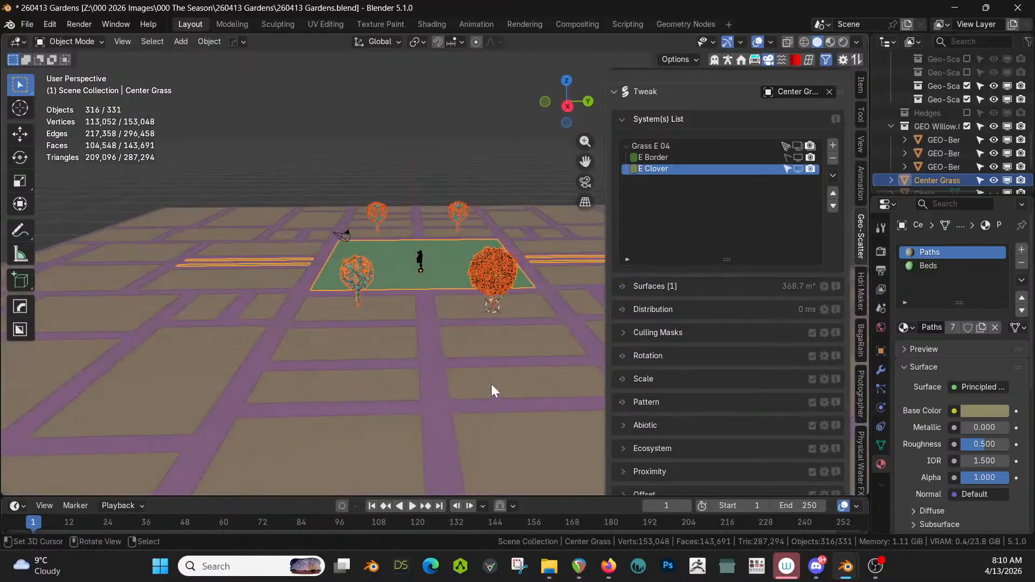
pyautogui.rightClick(490, 268)
pyautogui.rightClick(493, 277)
pyautogui.rightClick(493, 277)
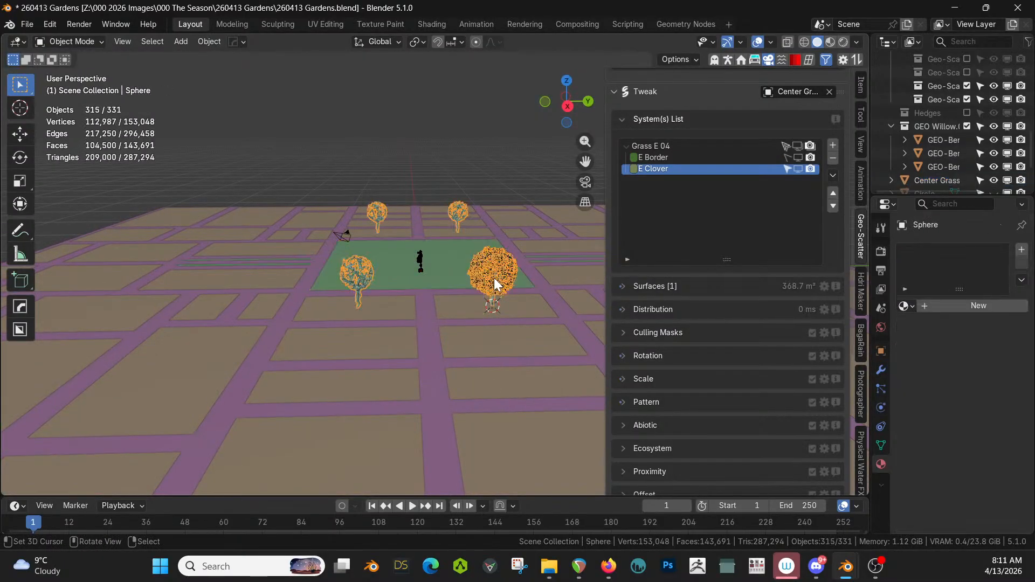
pyautogui.hotkey('ctrl', 'a')
pyautogui.click(494, 277)
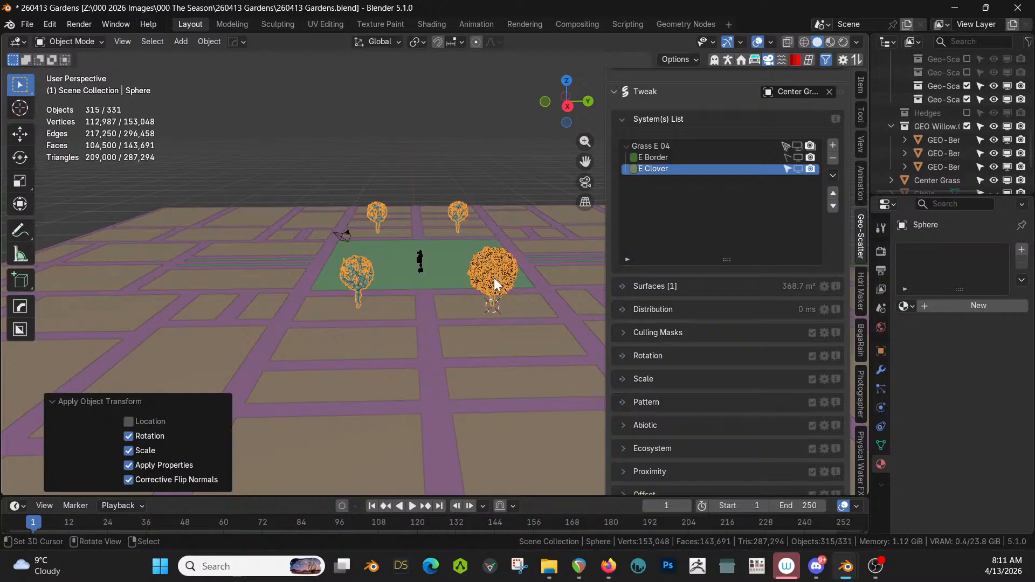
# - Examine the spherical tree's mesh and its mirrored copies in edit mode from the front and right side views
pyautogui.moveTo(493, 277); pyautogui.dragTo(397, 230, button='middle')
pyautogui.press('Tab')
pyautogui.press('KP_1')
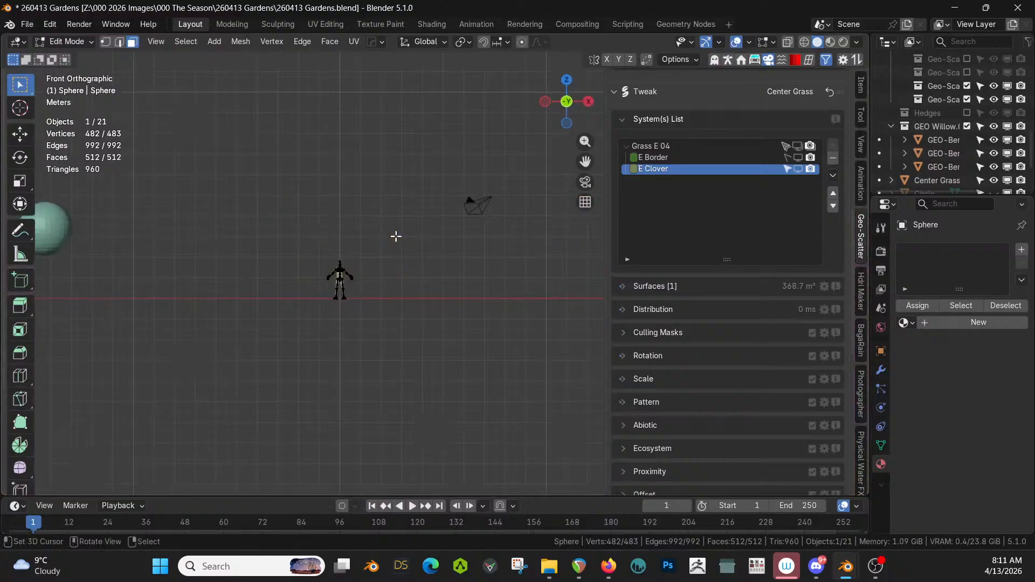
pyautogui.scroll(-4, 412, 243)
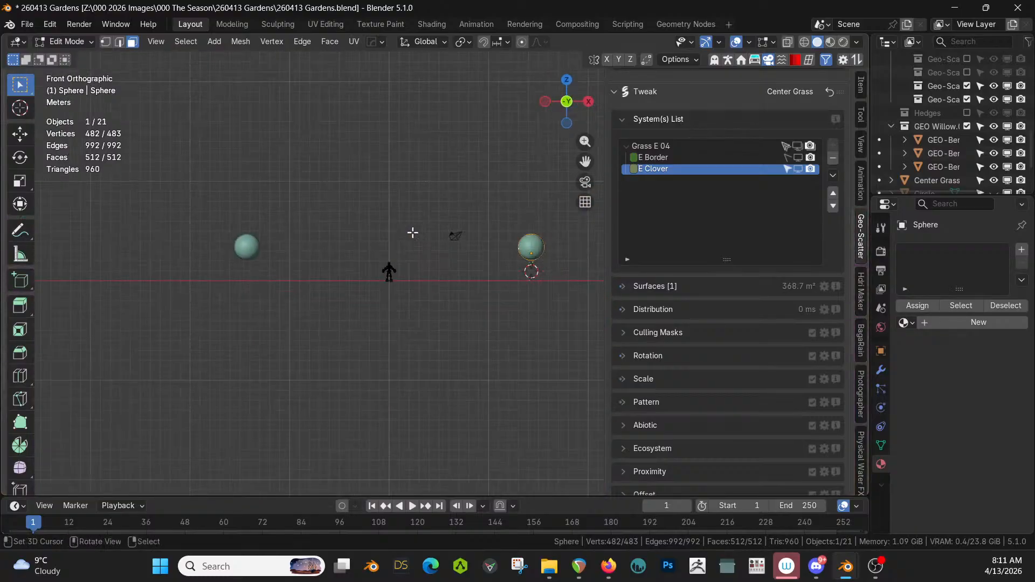
pyautogui.press('KP_3')
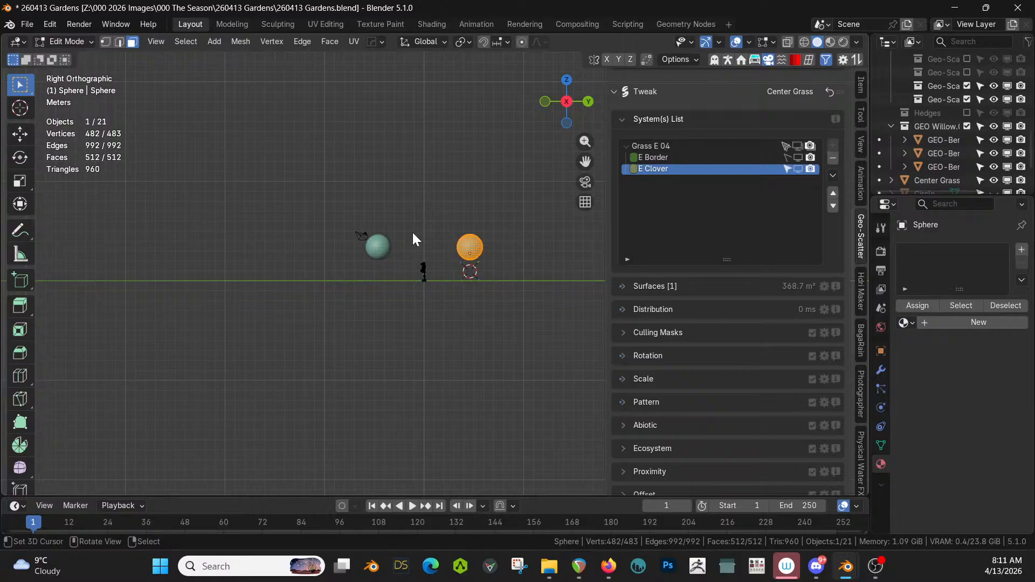
pyautogui.press('Tab')
pyautogui.press('Tab')
pyautogui.press('Tab')
pyautogui.moveTo(516, 315); pyautogui.dragTo(504, 372, button='middle')
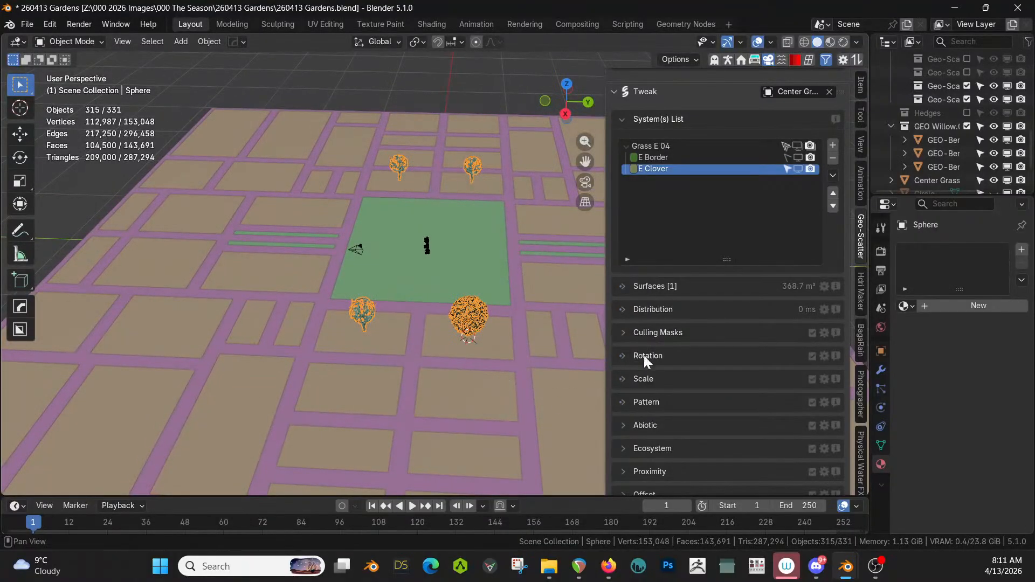
# - Move the spherical tree's Hops_Mirror modifier to the top of its modifier stack and save the file
pyautogui.click(471, 314)
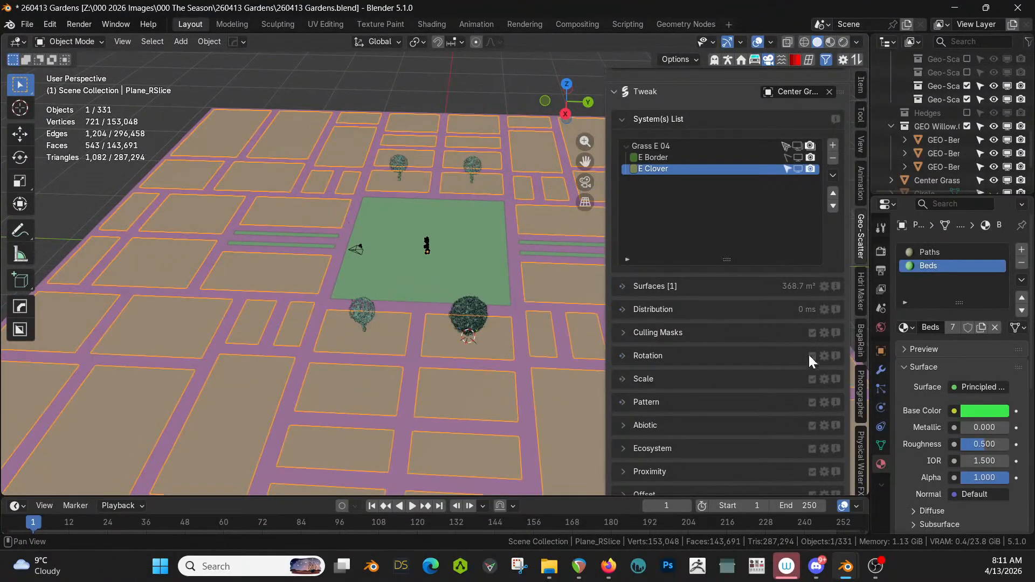
pyautogui.click(881, 370)
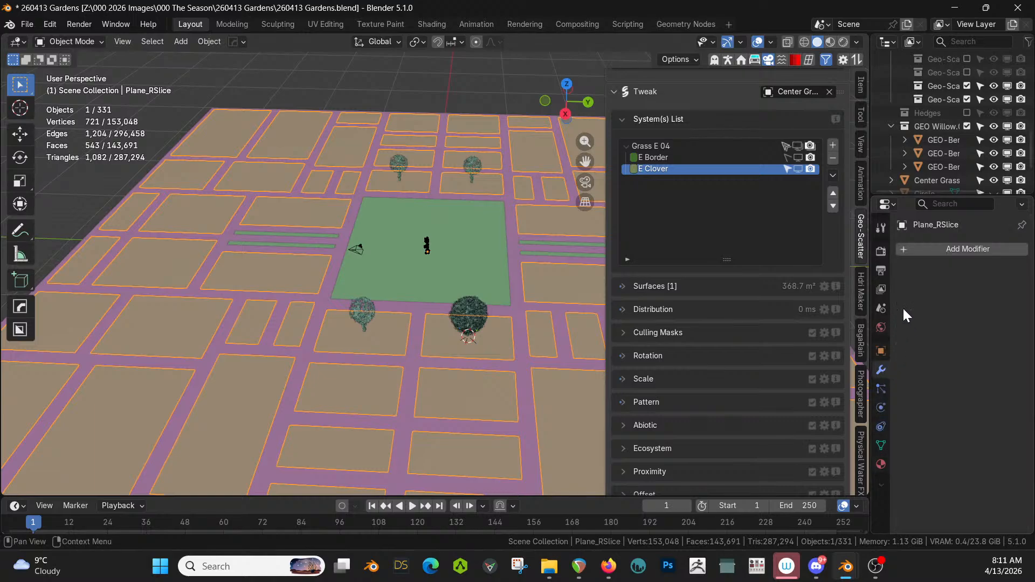
pyautogui.click(463, 314)
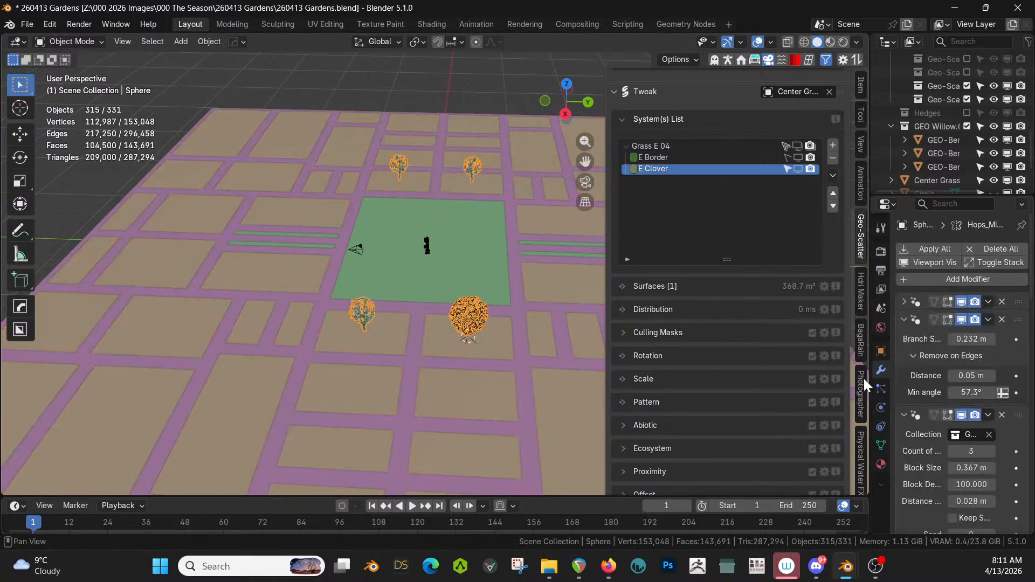
pyautogui.moveTo(868, 375); pyautogui.dragTo(643, 351)
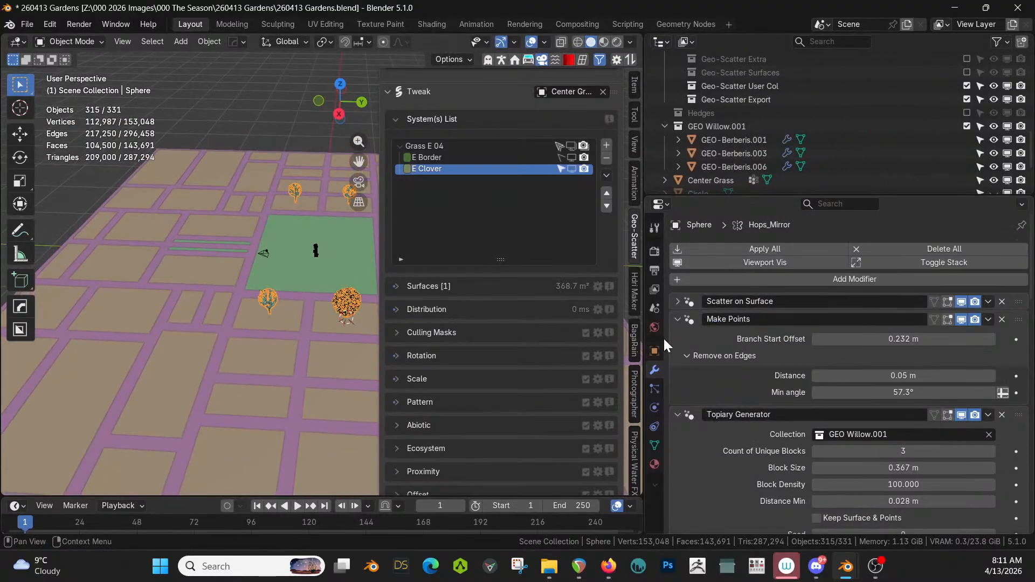
pyautogui.click(676, 319)
pyautogui.click(677, 336)
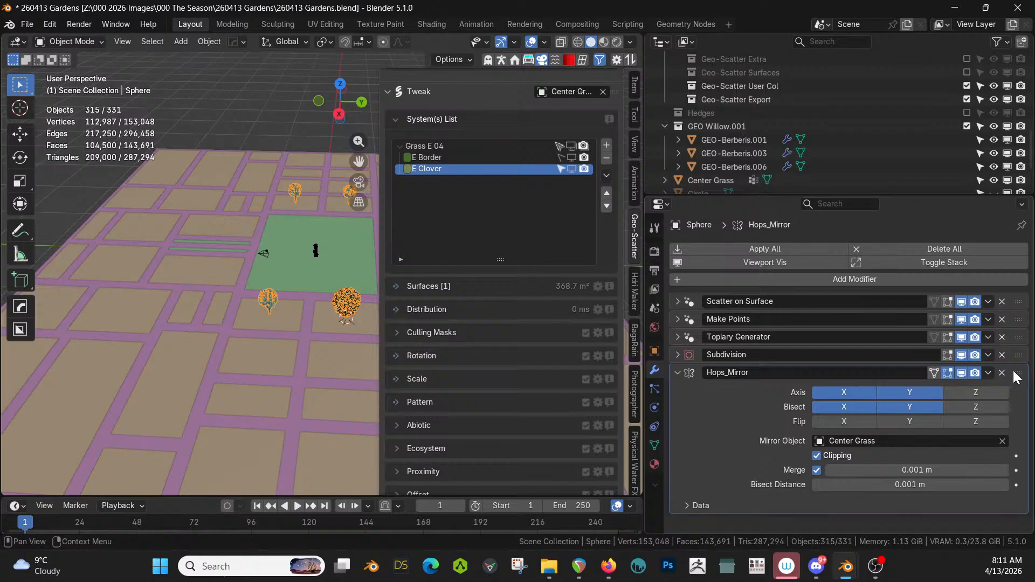
pyautogui.moveTo(1013, 370); pyautogui.dragTo(1011, 282)
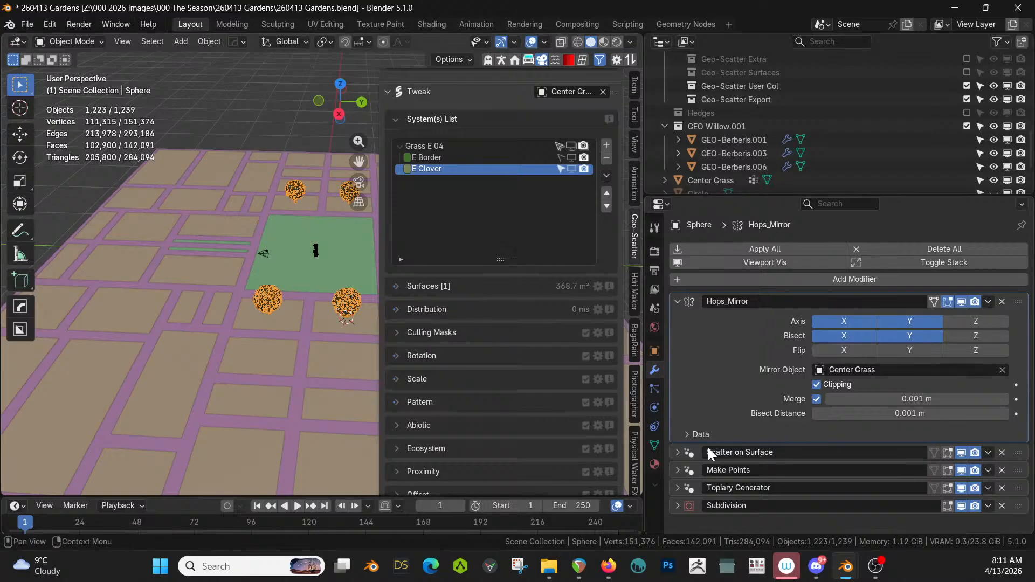
pyautogui.moveTo(245, 386); pyautogui.dragTo(163, 451, button='middle')
pyautogui.hotkey('ctrl', 's')
pyautogui.scroll(-3, 137, 390)
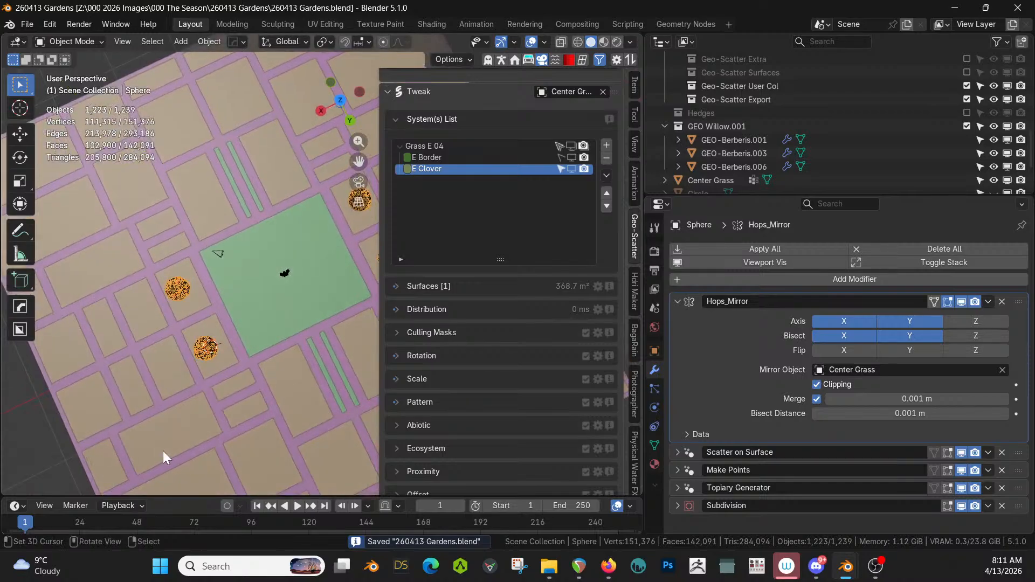
# - Duplicate the mirrored spherical tree in top view and move the copy about 6.74 m along X into the adjacent outer beds
pyautogui.press('KP_7')
pyautogui.keyDown('shift'); pyautogui.moveTo(186, 416); pyautogui.dragTo(40, 452, button='middle'); pyautogui.keyUp('shift')
pyautogui.scroll(2, 78, 446)
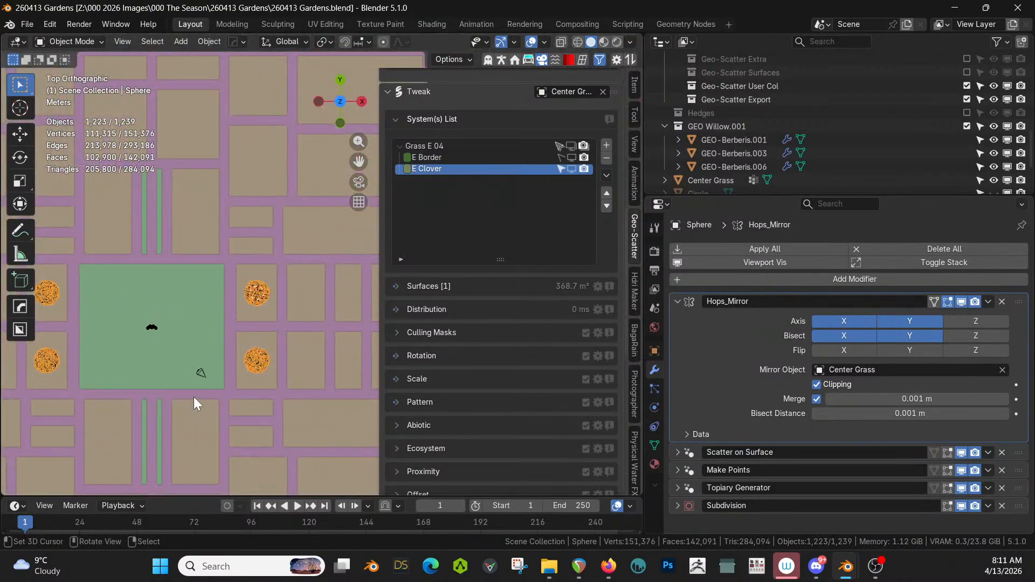
pyautogui.press('Tab')
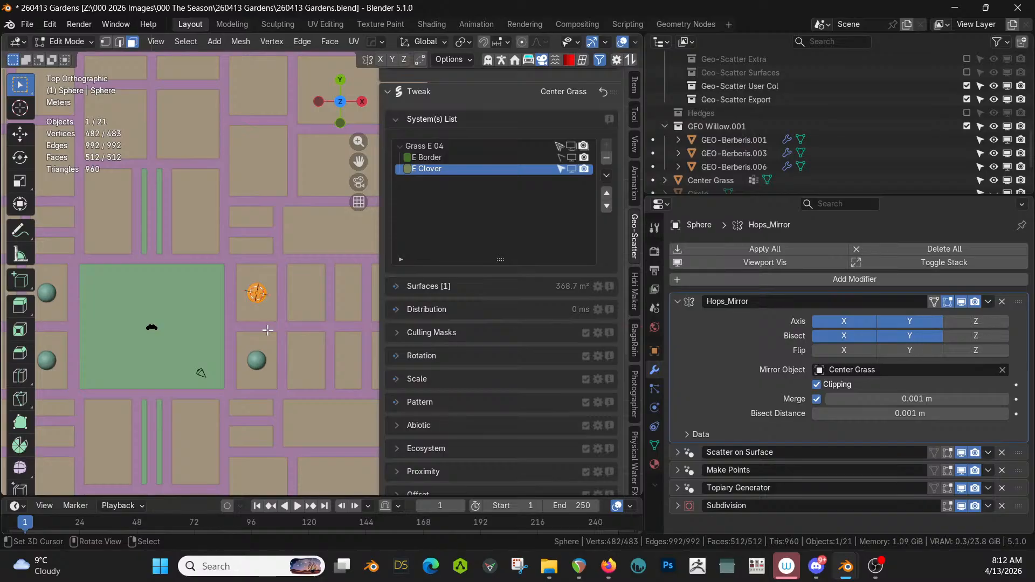
pyautogui.press('Tab')
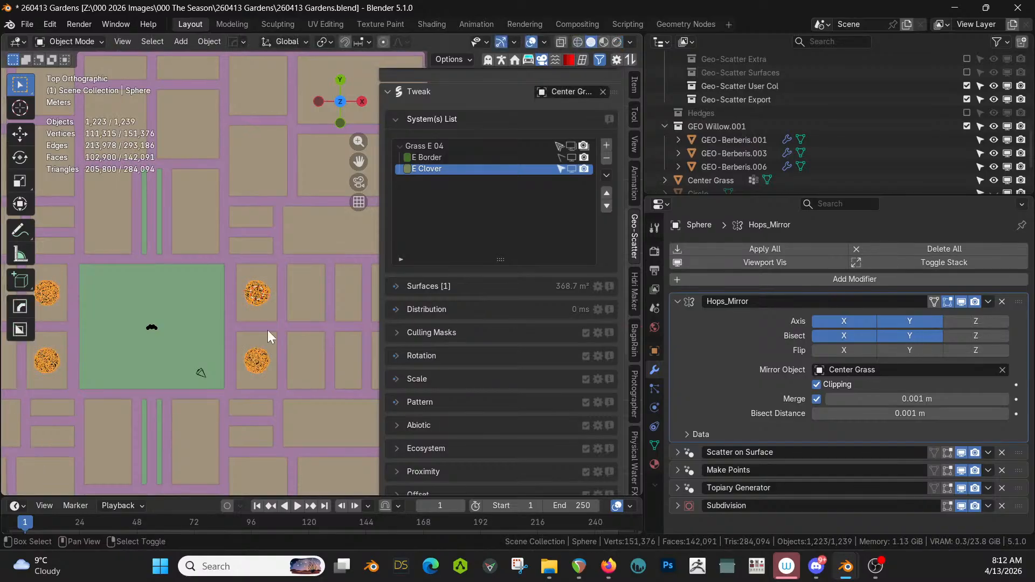
pyautogui.hotkey('shift', 'd')
pyautogui.rightClick(267, 330)
pyautogui.press('Tab')
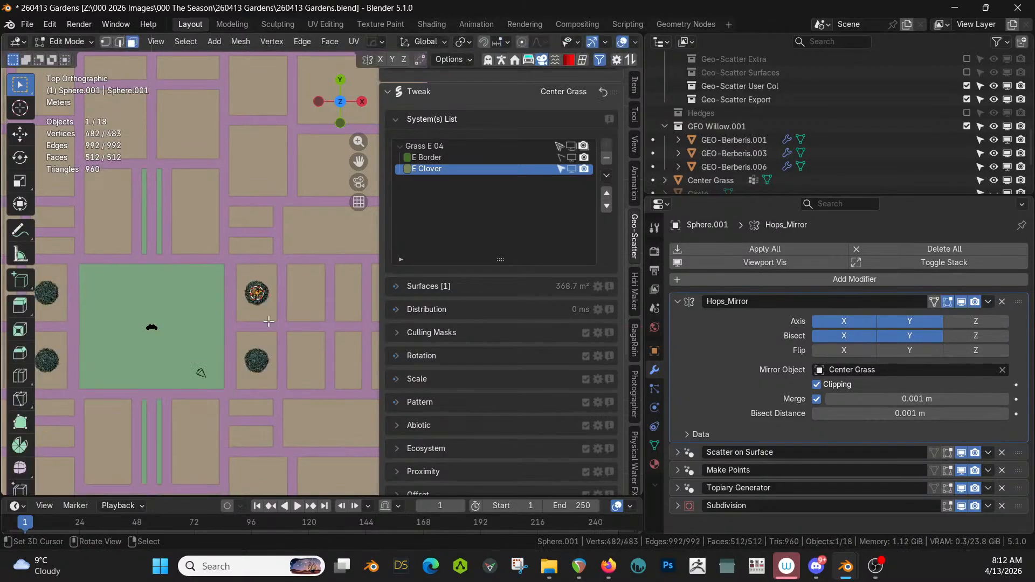
pyautogui.press('Tab')
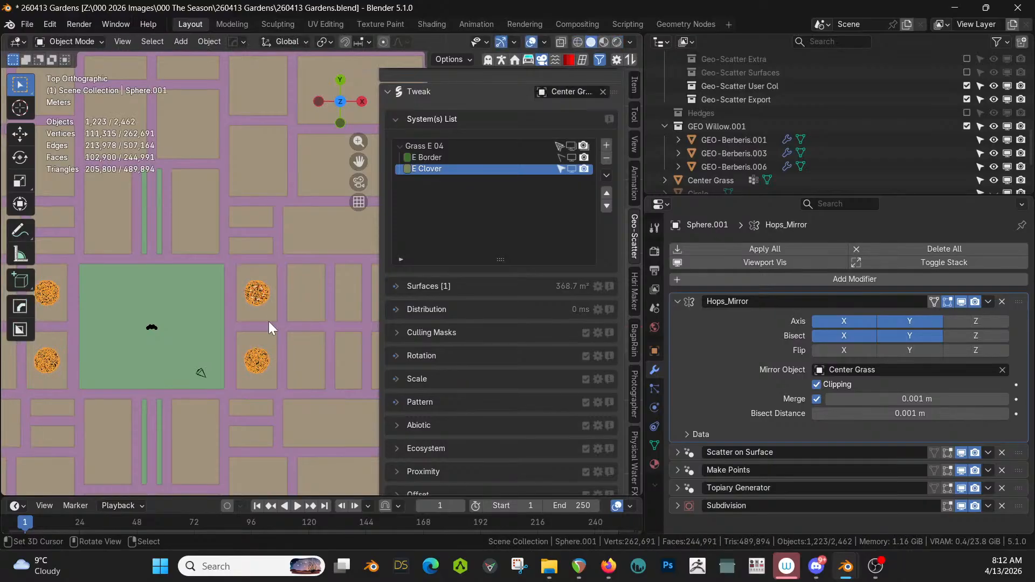
pyautogui.press('g')
pyautogui.press('x')
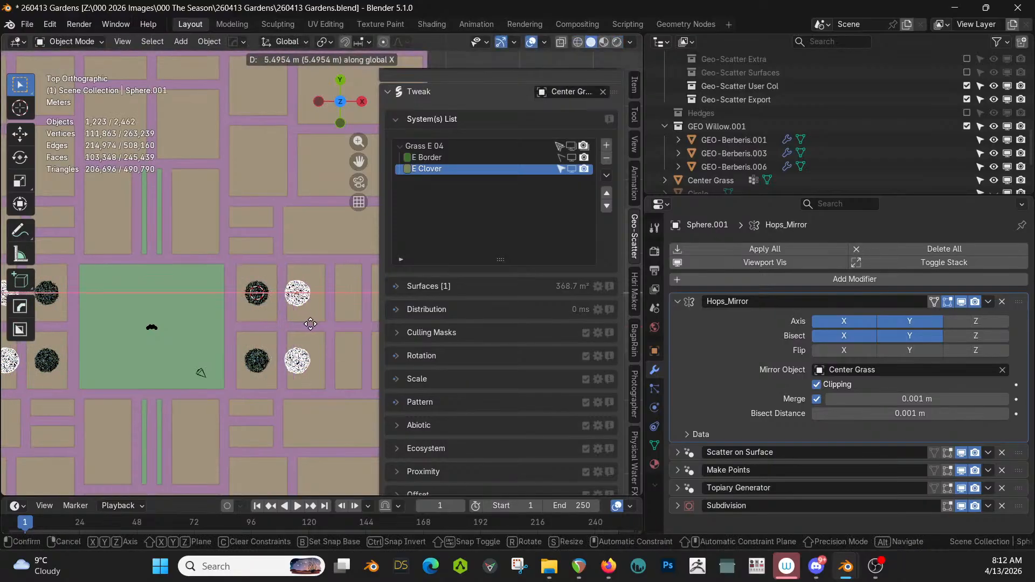
pyautogui.click(318, 325)
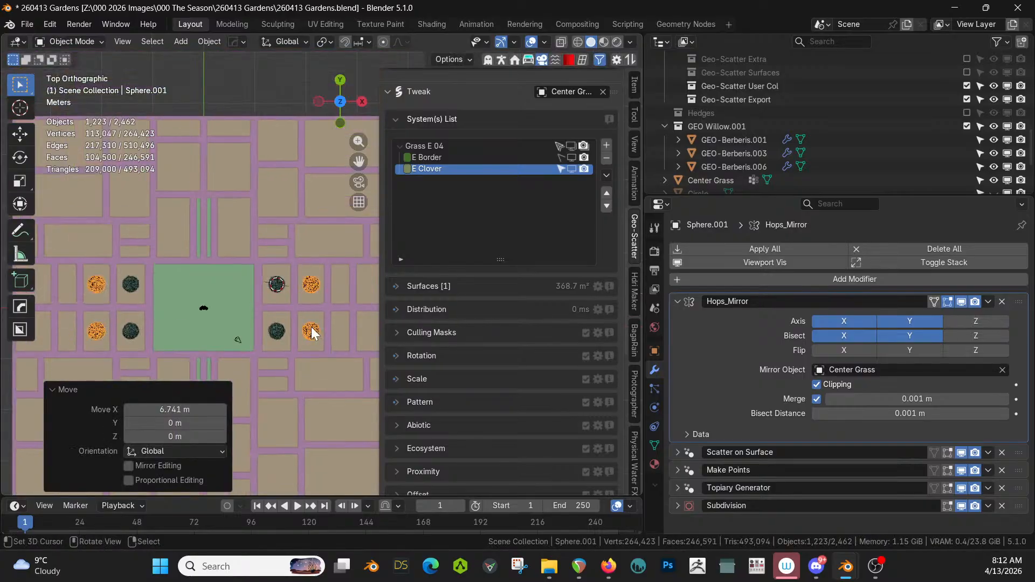
# - Duplicate the second set of spherical trees and move the copy about 12.45 m along X into the outermost beds
pyautogui.moveTo(318, 325); pyautogui.dragTo(258, 332, button='middle')
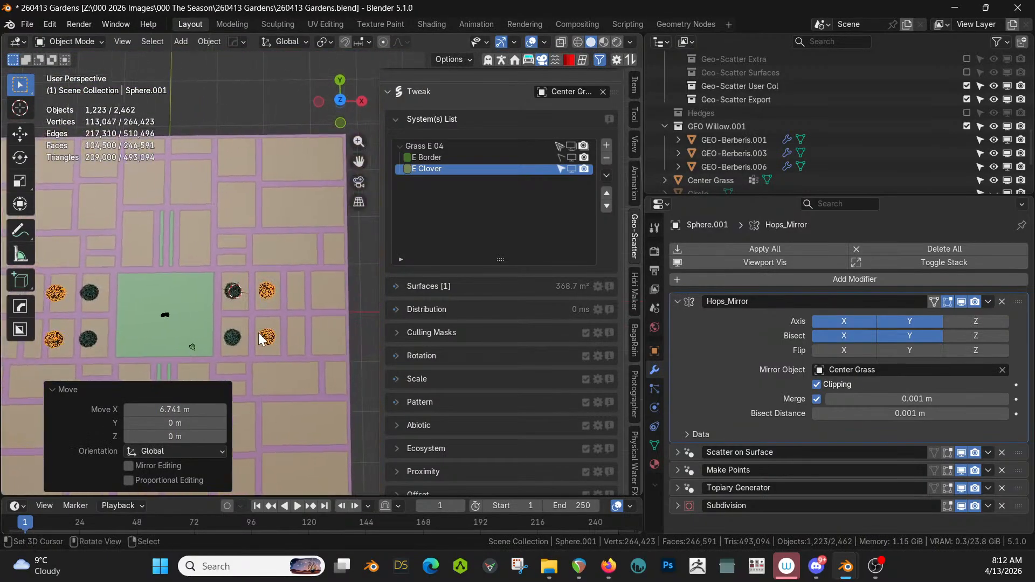
pyautogui.press('KP_7')
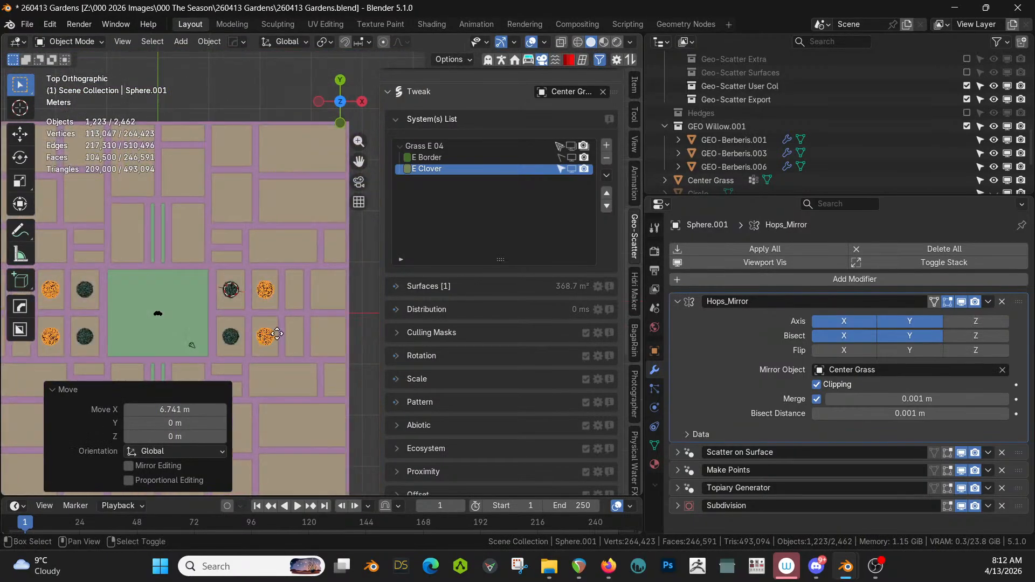
pyautogui.hotkey('shift', 'd')
pyautogui.press('x')
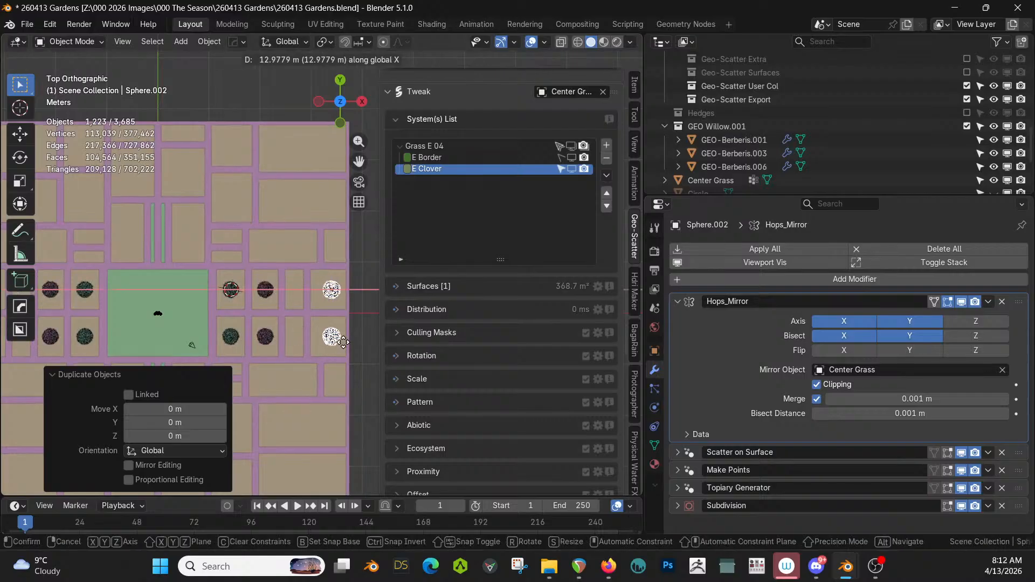
pyautogui.click(345, 344)
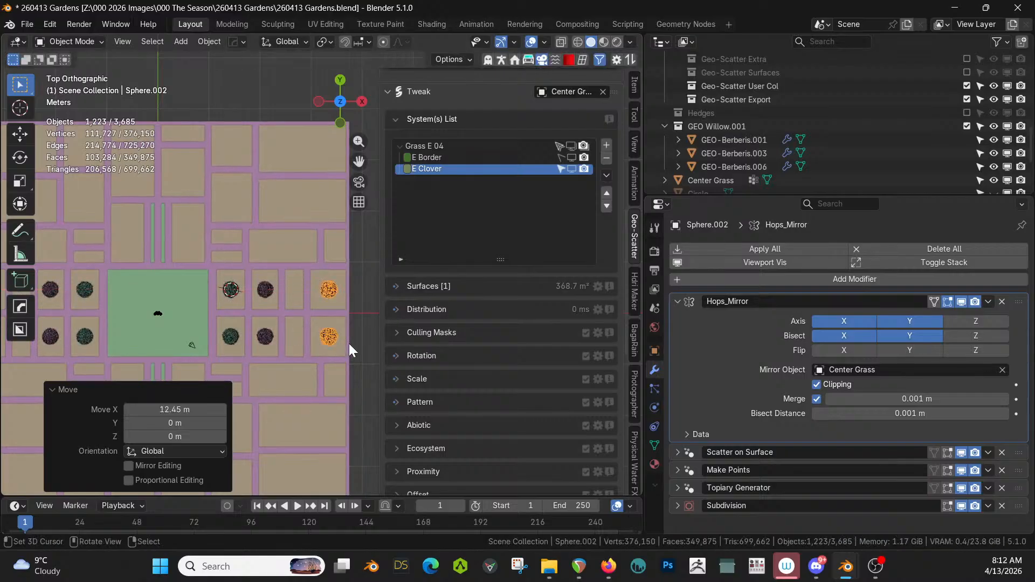
# - Scale the outermost tree's entire mesh up by about 1.566 in edit mode
pyautogui.press('Tab')
pyautogui.press('a')
pyautogui.press('s')
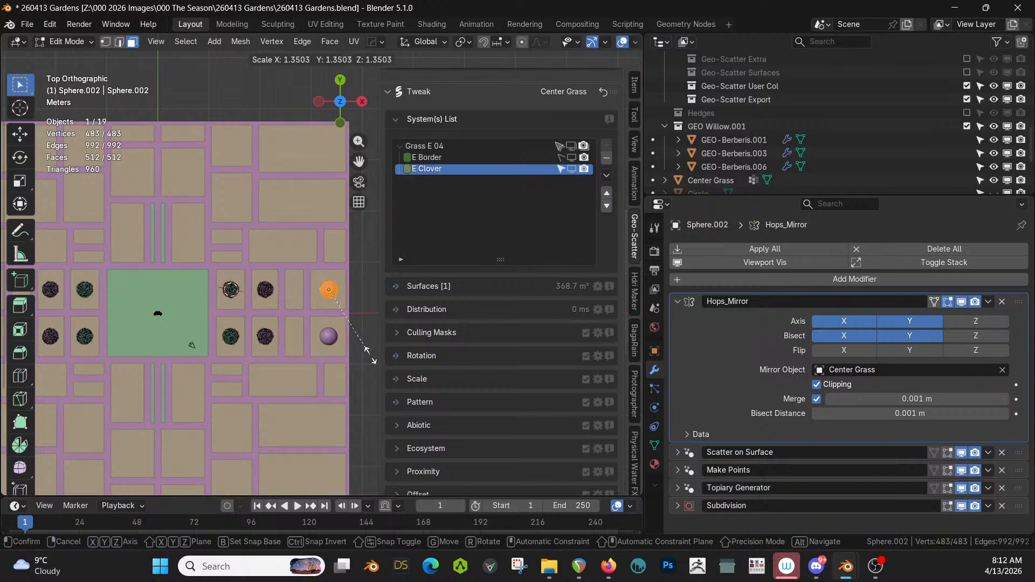
pyautogui.click(379, 354)
# - Raise the enlarged outermost tree's mesh about 1.5 m along Z in edit mode, return to object mode and save the file
pyautogui.press('KP_Decimal')
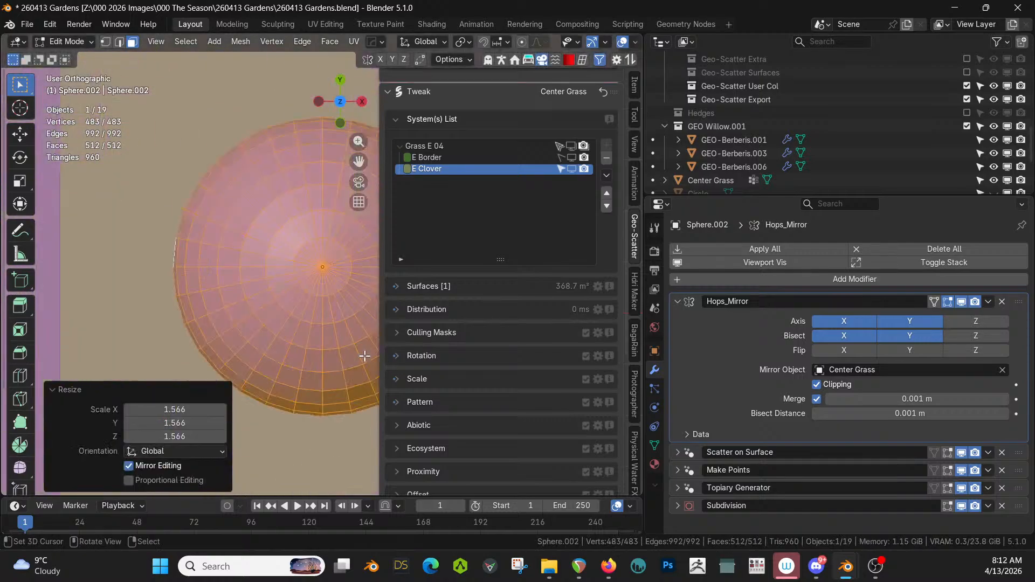
pyautogui.moveTo(363, 356); pyautogui.dragTo(351, 255, button='middle')
pyautogui.scroll(-3, 345, 251)
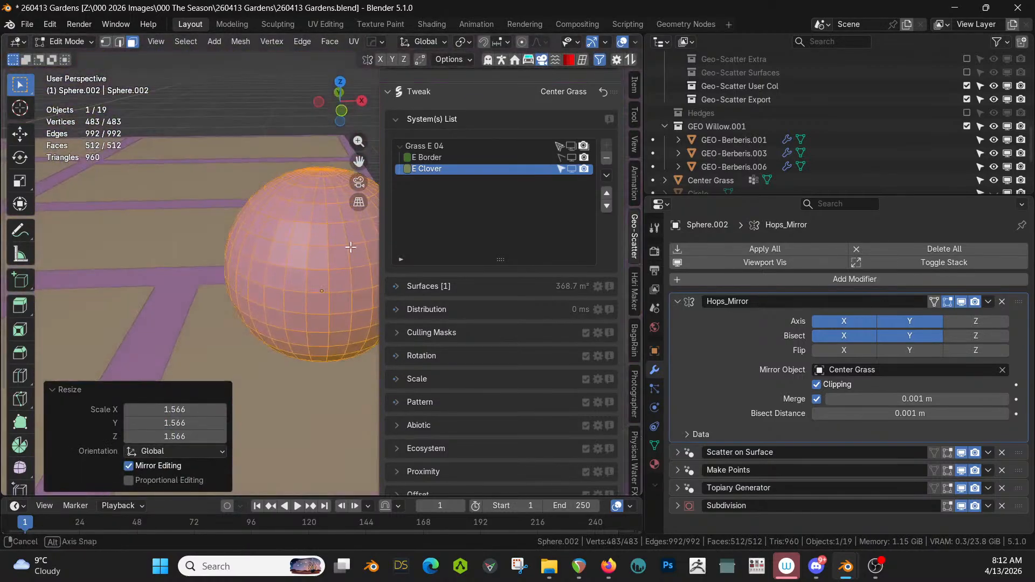
pyautogui.press('g')
pyautogui.press('z')
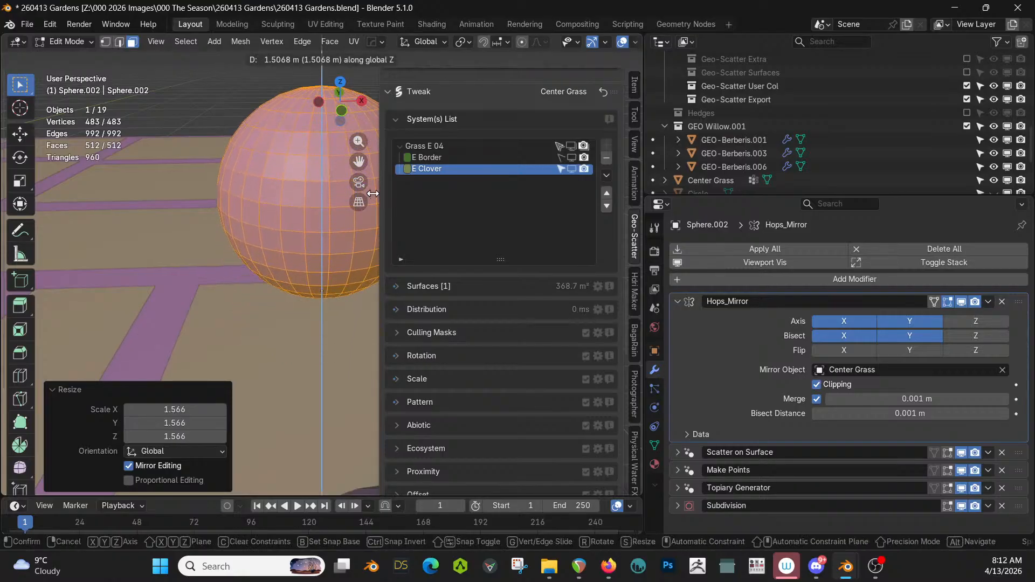
pyautogui.click(371, 192)
pyautogui.press('Tab')
pyautogui.scroll(-4, 316, 222)
pyautogui.moveTo(312, 234); pyautogui.dragTo(204, 267, button='middle')
pyautogui.scroll(-7, 234, 286)
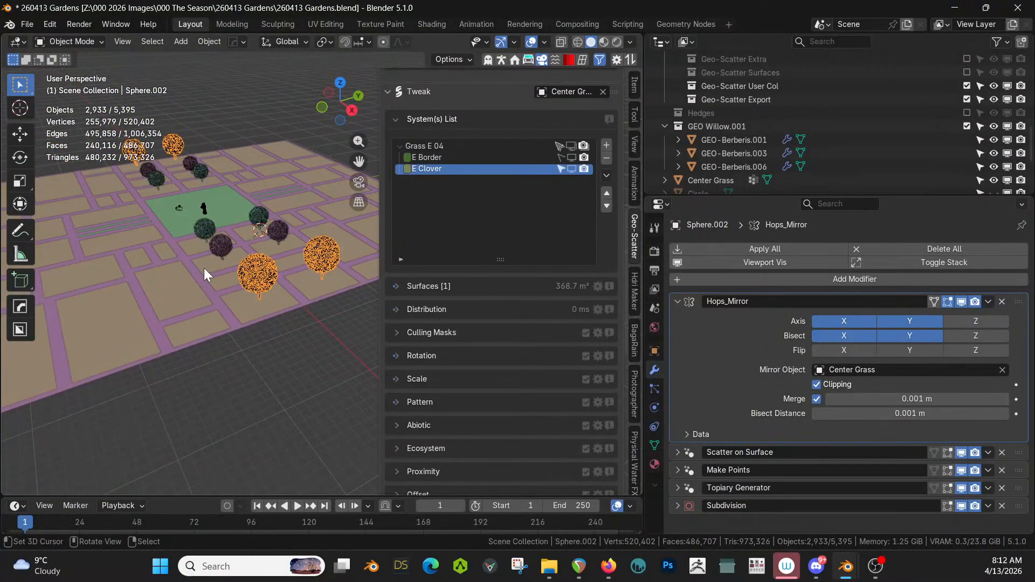
pyautogui.hotkey('ctrl', 's')
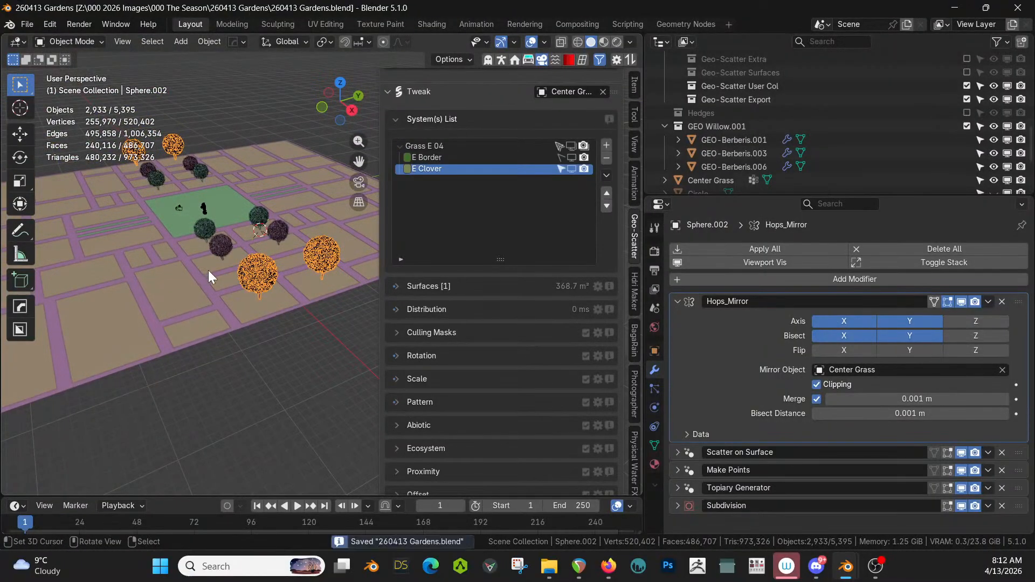
# - Switch the viewport to rendered shading and examine the tree layout at close range, from above and in top view
pyautogui.scroll(2, 208, 270)
pyautogui.moveTo(208, 270); pyautogui.dragTo(314, 236, button='middle')
pyautogui.press('z')
pyautogui.press('8')
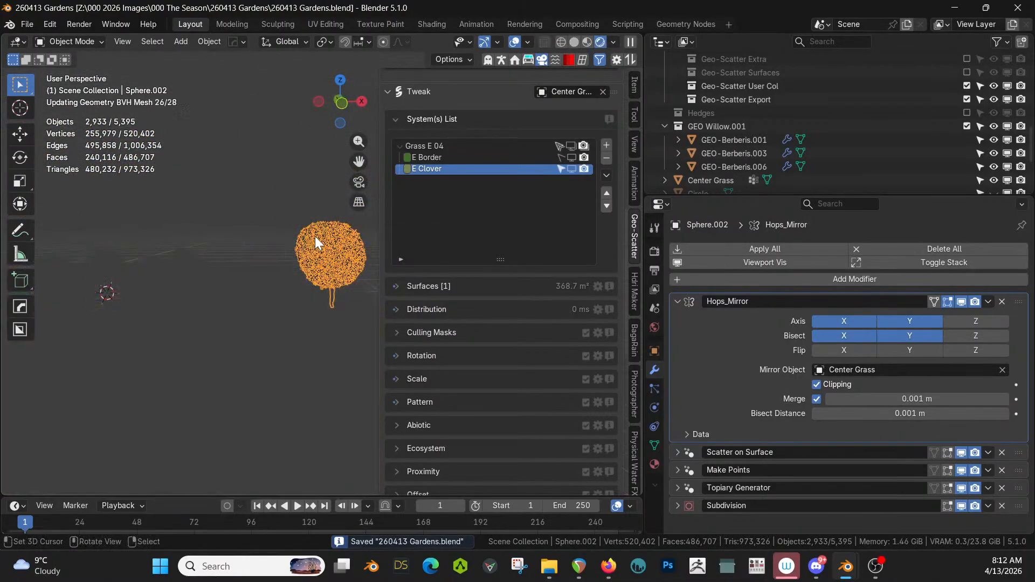
pyautogui.moveTo(315, 282)
pyautogui.mouseDown(button='middle')
pyautogui.moveTo(304, 264)
pyautogui.moveTo(238, 303)
pyautogui.moveTo(209, 300)
pyautogui.mouseUp(button='middle')
pyautogui.scroll(-2, 269, 283)
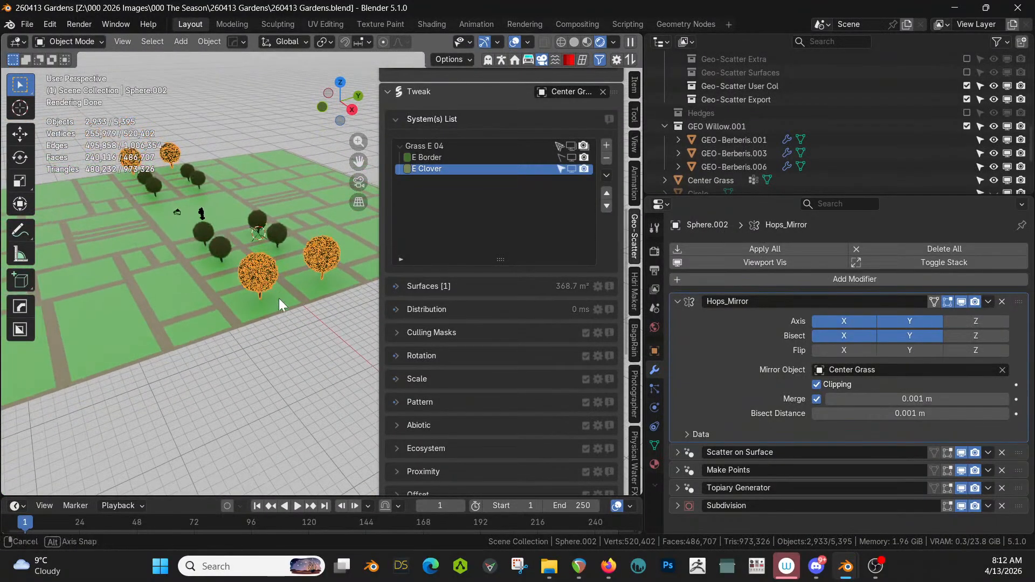
pyautogui.moveTo(280, 299); pyautogui.dragTo(213, 389, button='middle')
pyautogui.scroll(-3, 255, 328)
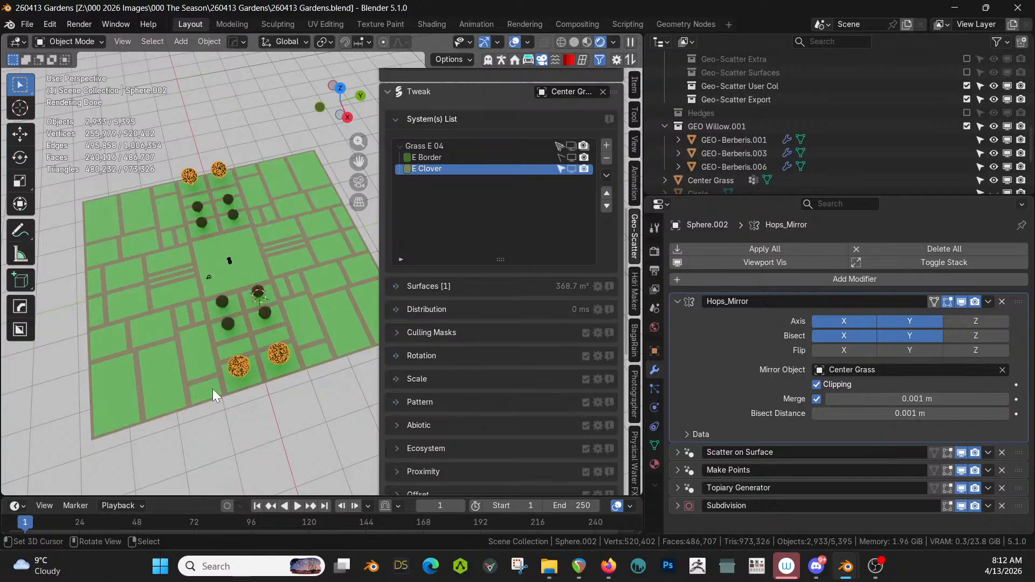
pyautogui.press('KP_7')
pyautogui.keyDown('shift'); pyautogui.moveTo(167, 405); pyautogui.dragTo(82, 391, button='middle'); pyautogui.keyUp('shift')
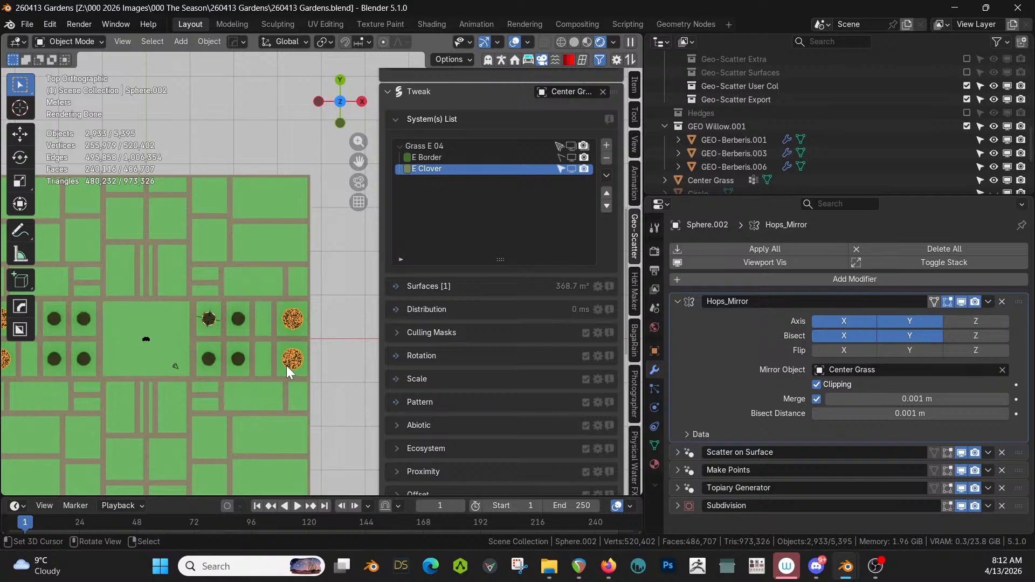
# - Duplicate the outermost spherical trees and move the copy about -18.85 m along X and 17.99 m along Y into the square beds
pyautogui.hotkey('shift', 'd')
pyautogui.rightClick(316, 348)
pyautogui.press('g')
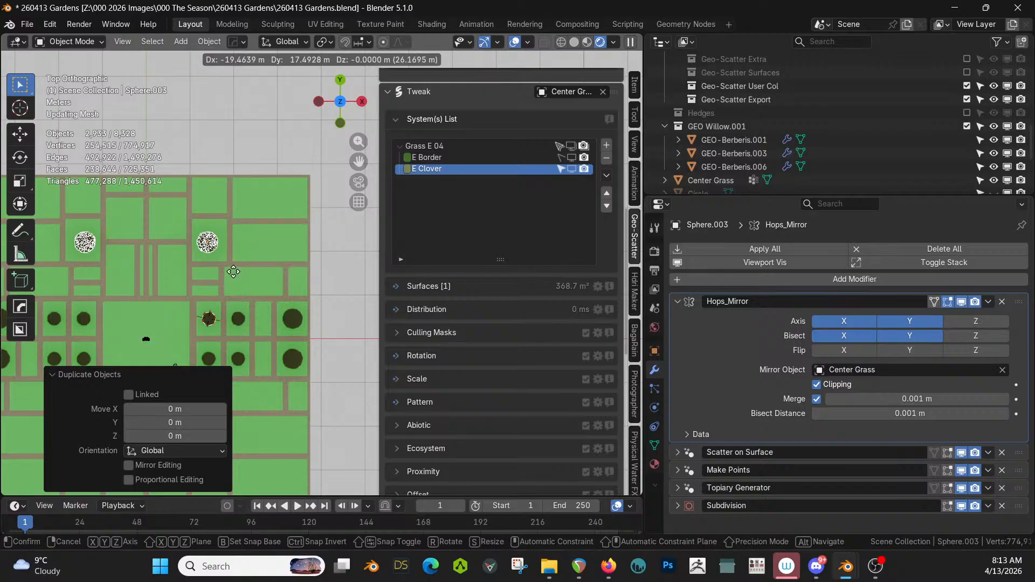
pyautogui.click(235, 270)
pyautogui.scroll(-2, 235, 270)
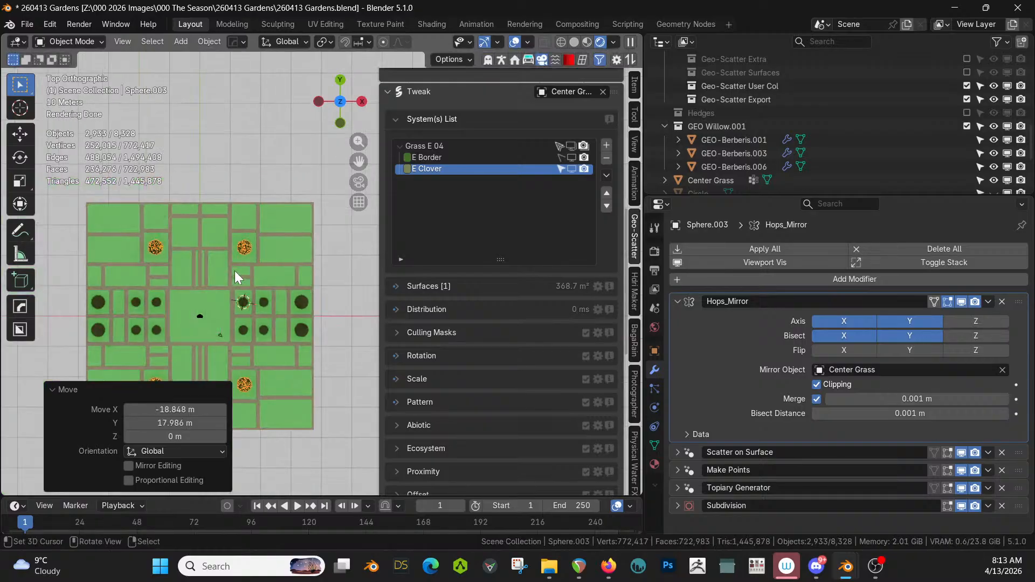
# - Duplicate the new trees, move the copy about -0.31 m along X and 10.47 m along Y into the end beds, and save the file
pyautogui.scroll(2, 283, 314)
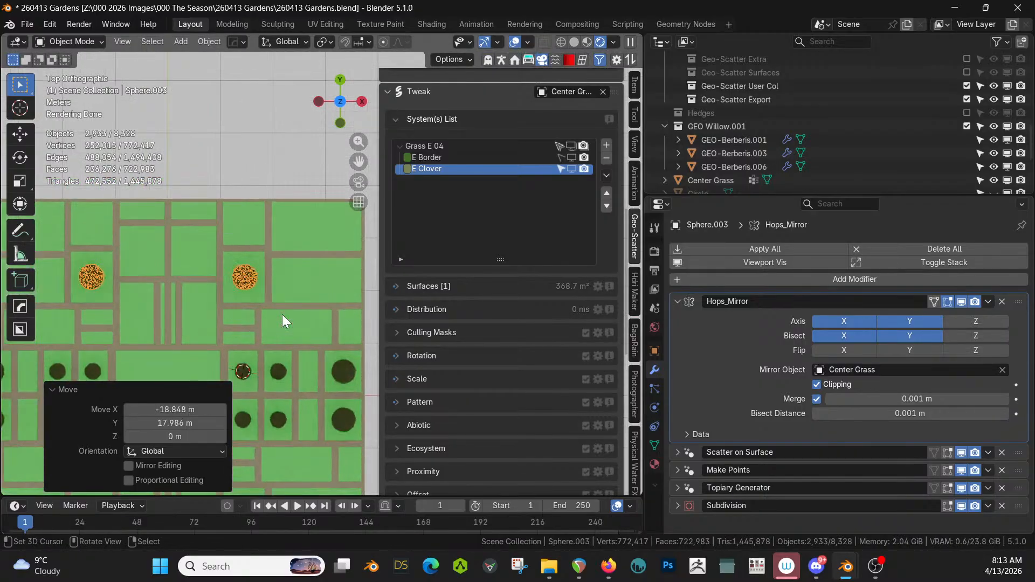
pyautogui.hotkey('shift', 'd')
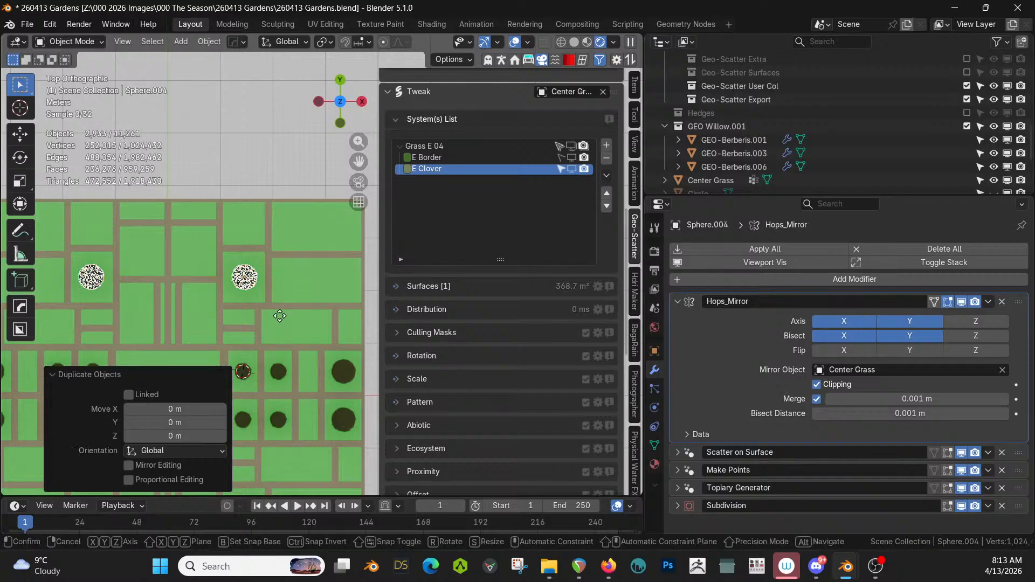
pyautogui.click(277, 261)
pyautogui.moveTo(280, 273); pyautogui.dragTo(284, 218, button='middle')
pyautogui.moveTo(269, 261); pyautogui.dragTo(275, 195, button='middle')
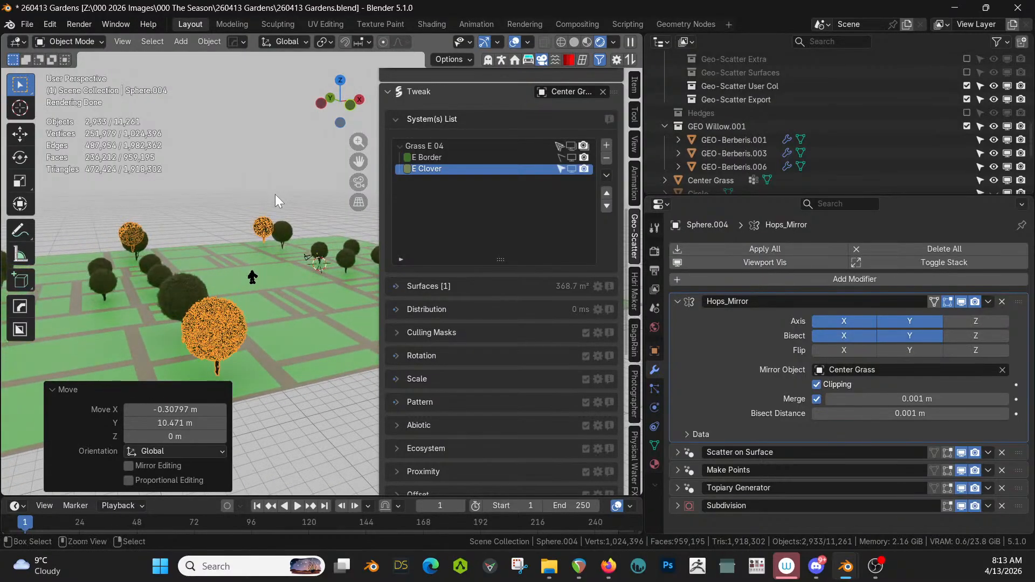
pyautogui.hotkey('ctrl', 's')
pyautogui.click(267, 143)
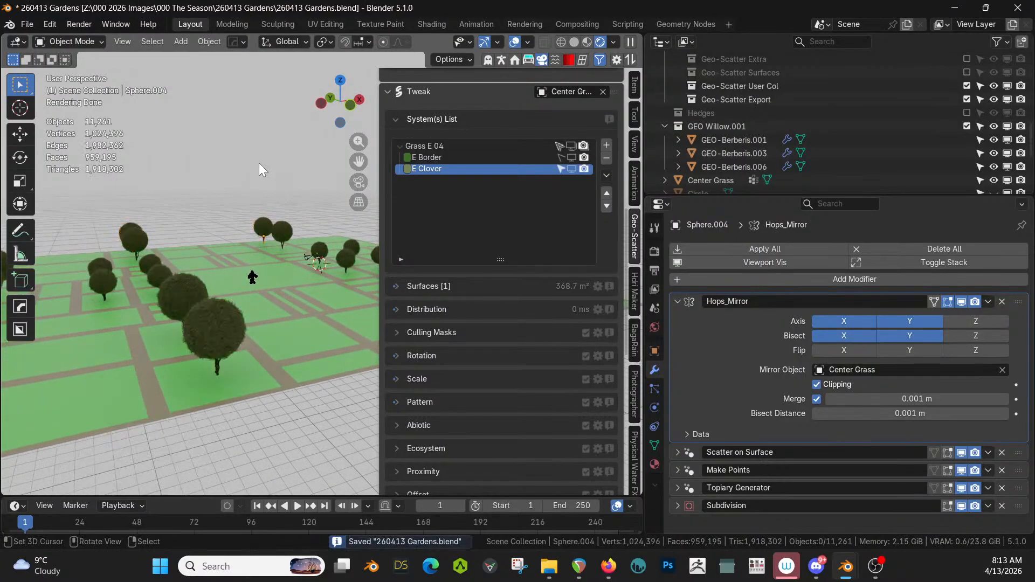
# - Duplicate the end-bed trees in top view and move the copy inward along X and Y into the beds beside the garden's central axis
pyautogui.moveTo(240, 220); pyautogui.dragTo(98, 311, button='middle')
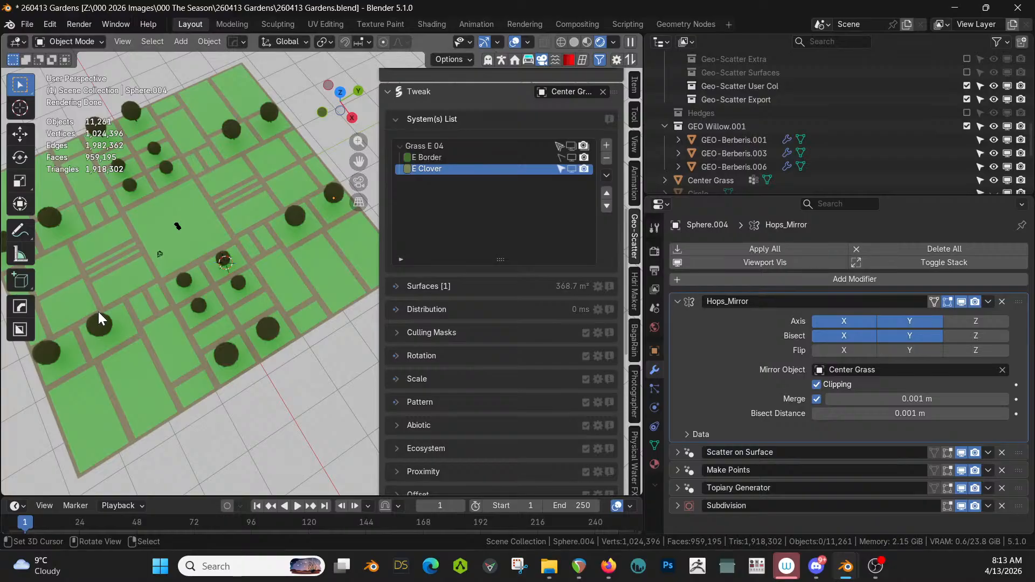
pyautogui.press('KP_7')
pyautogui.keyDown('shift'); pyautogui.moveTo(140, 373); pyautogui.dragTo(144, 315, button='middle'); pyautogui.keyUp('shift')
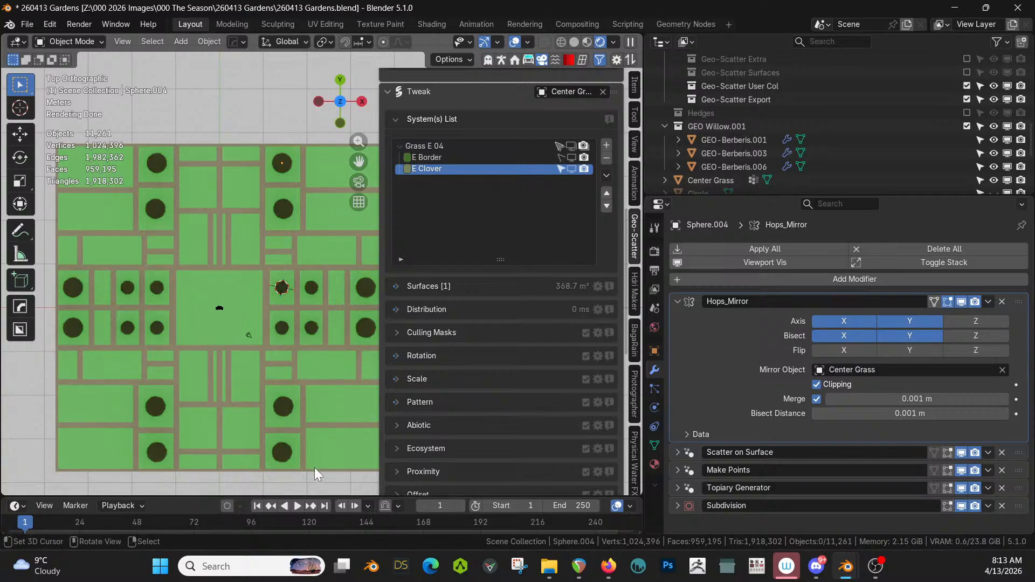
pyautogui.click(287, 162)
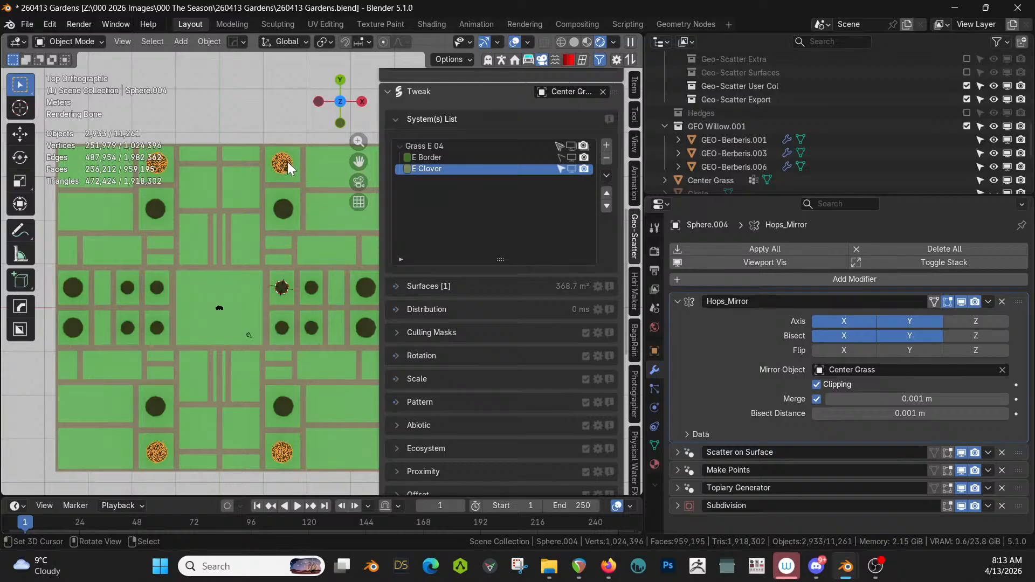
pyautogui.hotkey('shift', 'd')
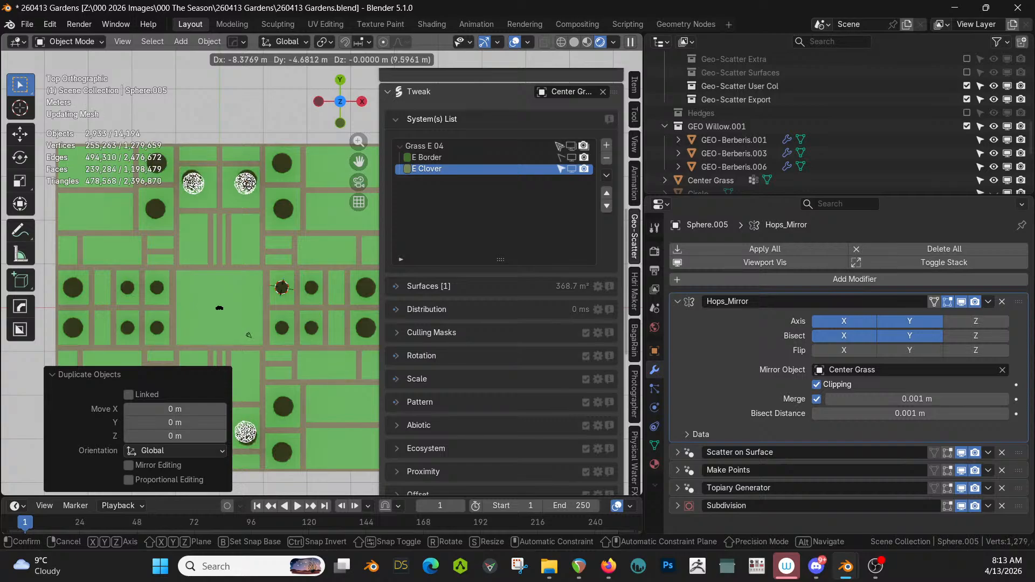
pyautogui.click(247, 183)
pyautogui.click(282, 201)
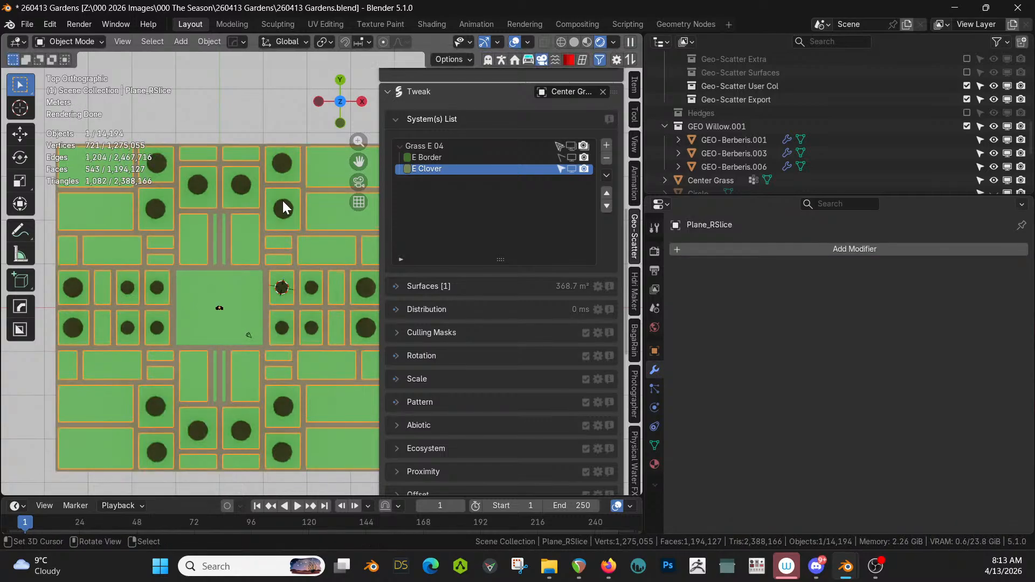
# - Scale the entire mesh of the trees beside the central axis up by about 1.519 in edit mode
pyautogui.click(241, 186)
pyautogui.press('s')
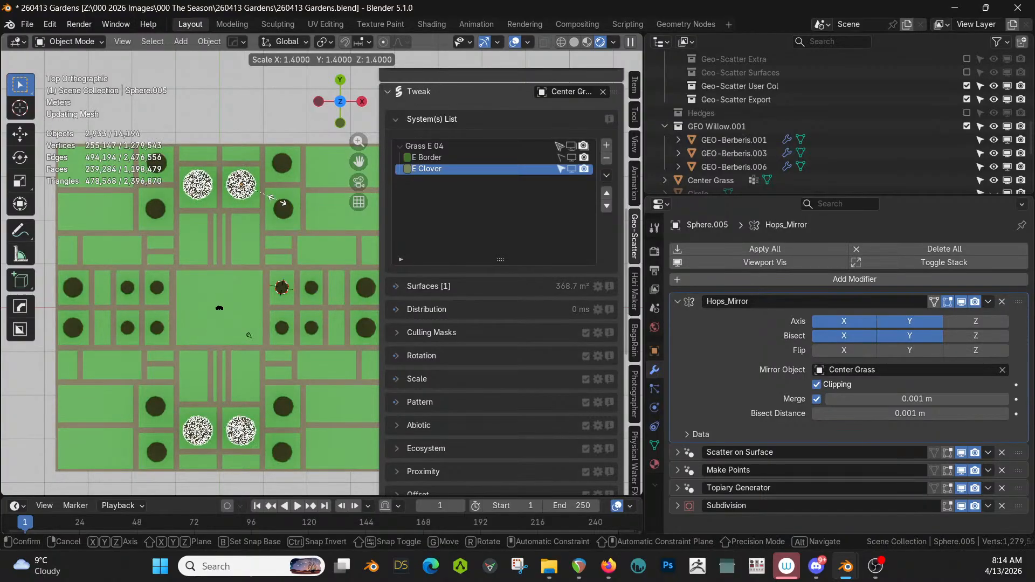
pyautogui.rightClick(281, 206)
pyautogui.press('Tab')
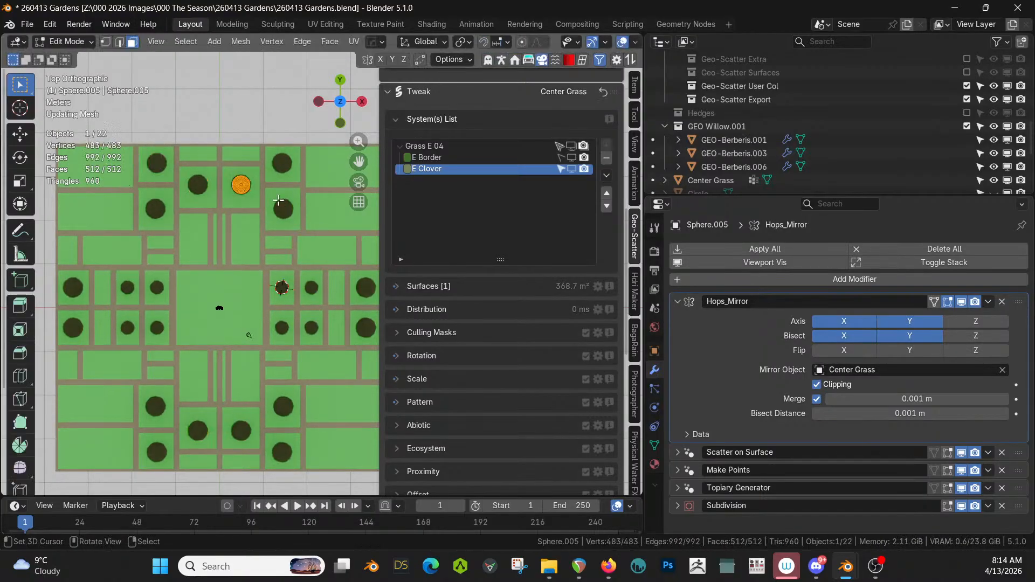
pyautogui.press('s')
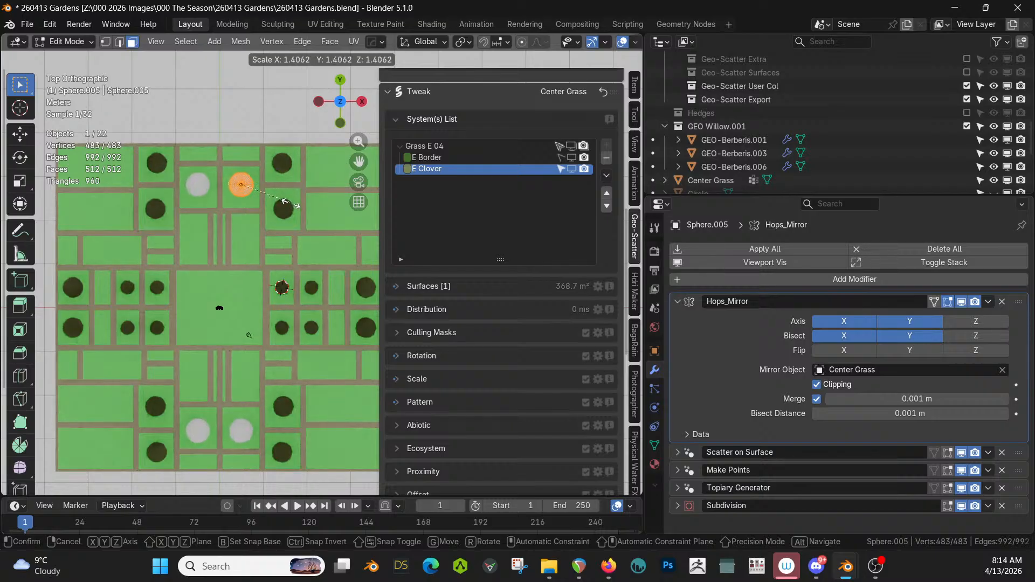
pyautogui.click(288, 206)
# - Raise the enlarged tree mesh about 2 m along Z in edit mode and return to object mode
pyautogui.press('KP_Decimal')
pyautogui.moveTo(287, 207); pyautogui.dragTo(321, 130, button='middle')
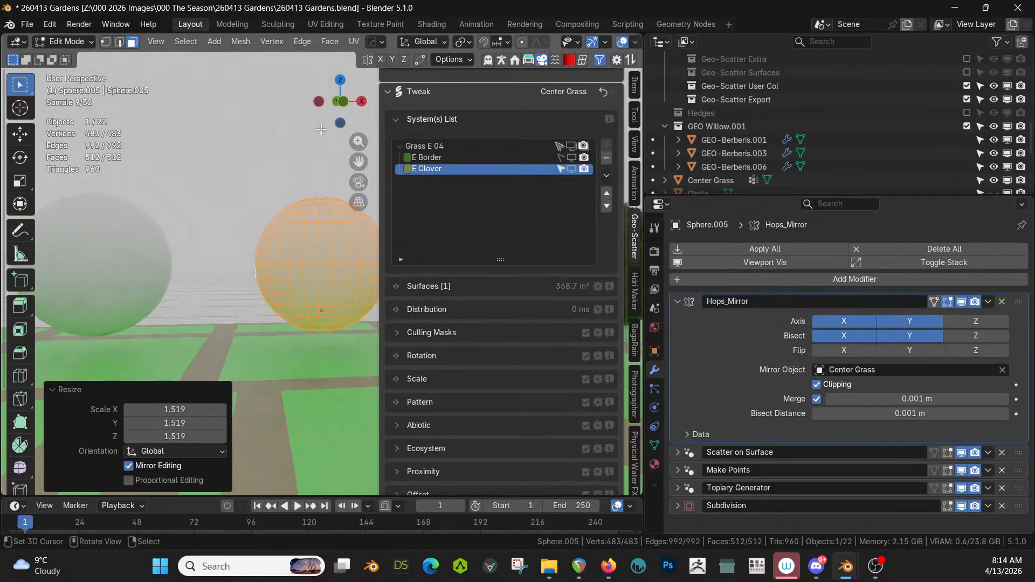
pyautogui.press('g')
pyautogui.press('z')
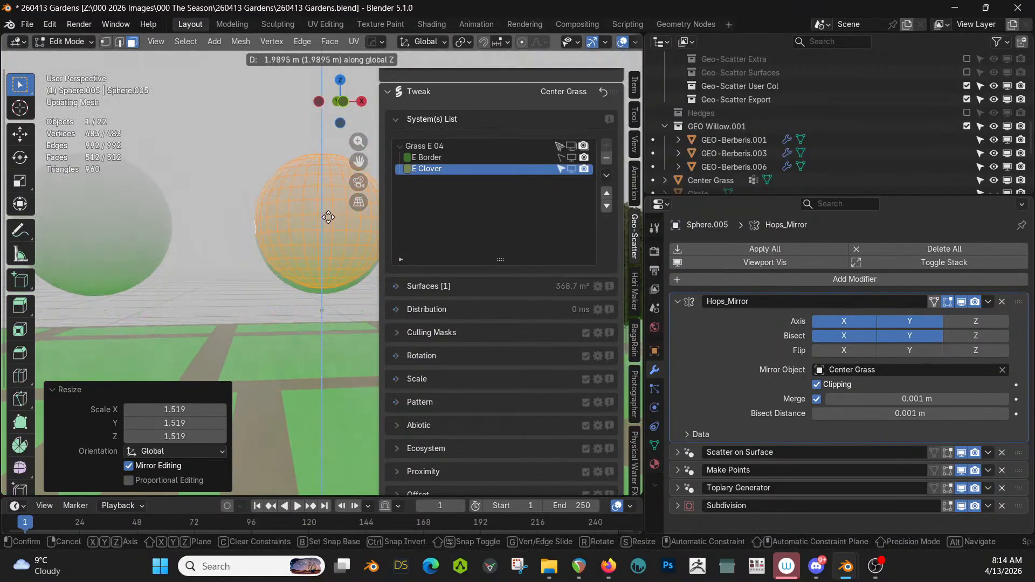
pyautogui.click(328, 216)
pyautogui.press('Tab')
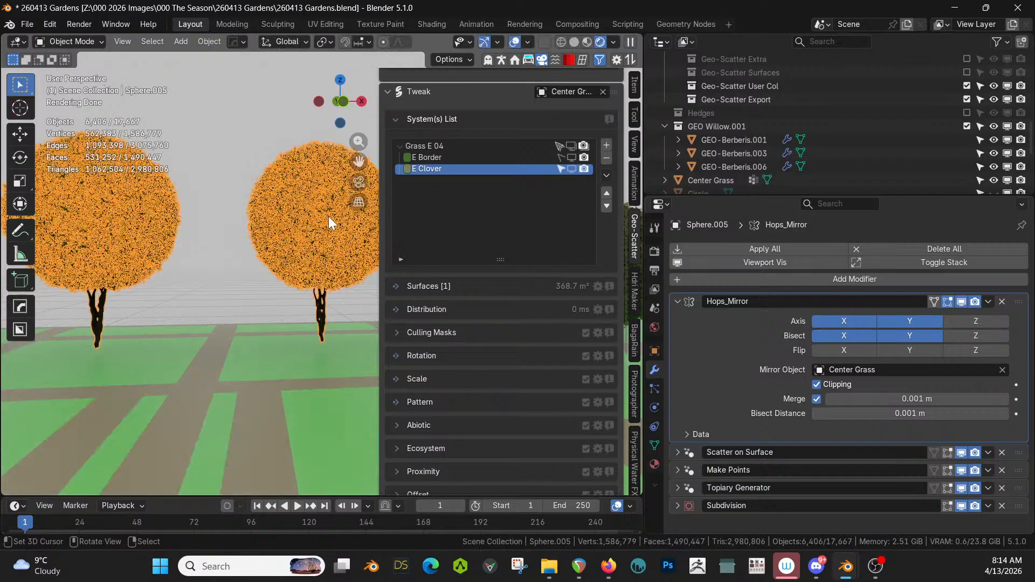
# - Move the enlarged trees about 0.08 m along X and -0.95 m along Y within their beds
pyautogui.moveTo(328, 222); pyautogui.dragTo(173, 279, button='middle')
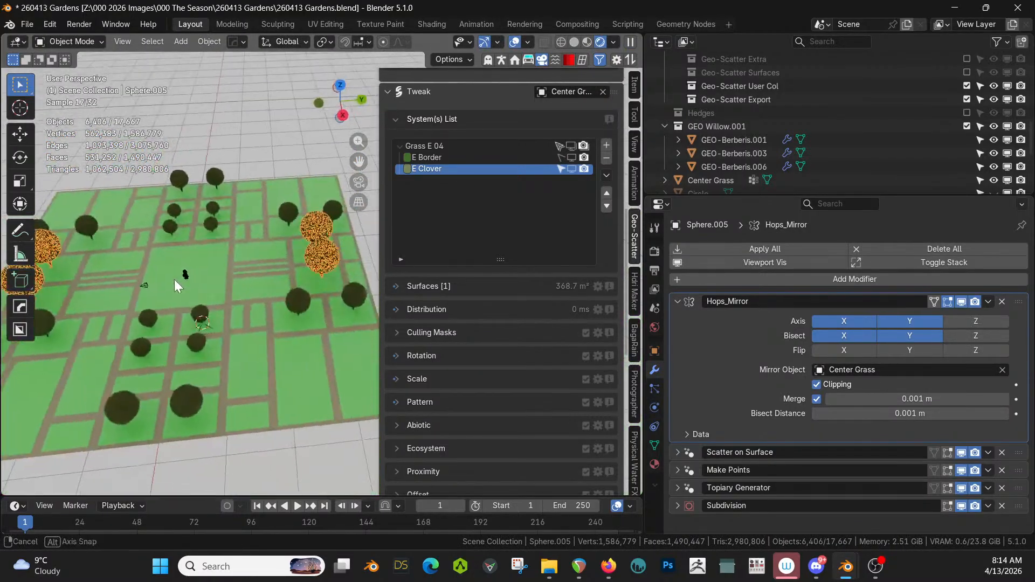
pyautogui.scroll(6, 273, 281)
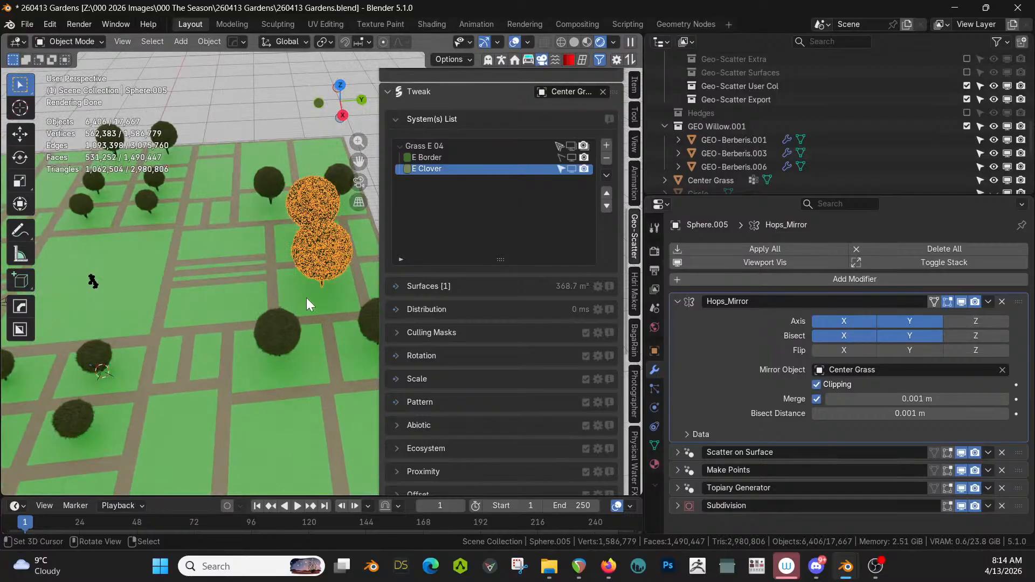
pyautogui.press('g')
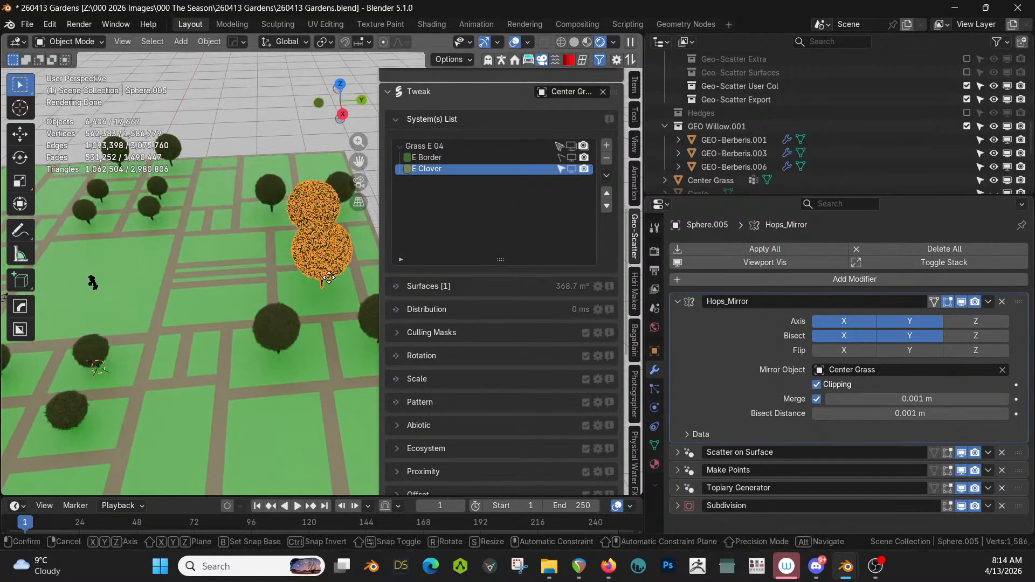
pyautogui.press('x')
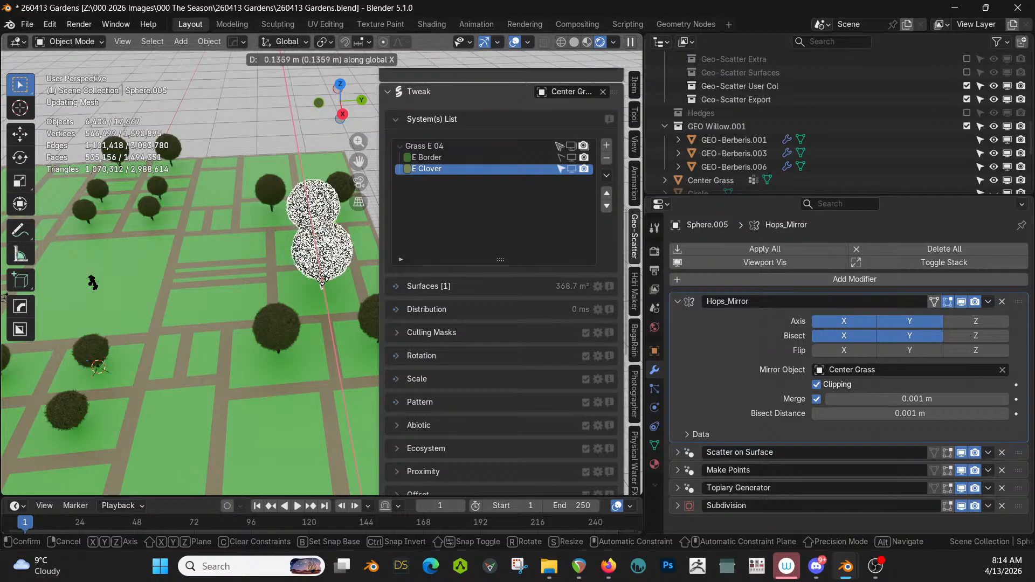
pyautogui.click(321, 279)
pyautogui.moveTo(325, 310); pyautogui.dragTo(338, 292, button='middle')
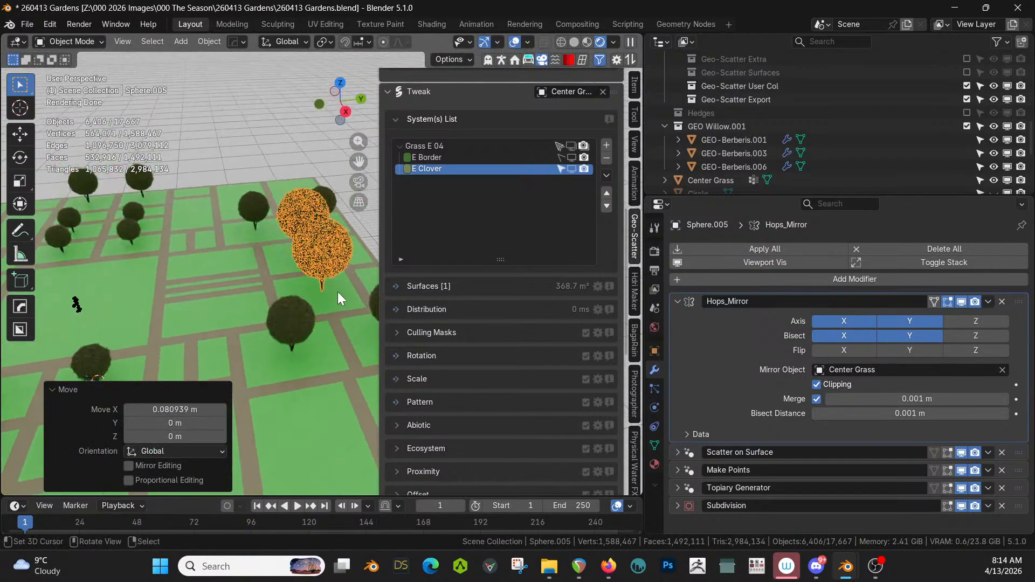
pyautogui.press('g')
pyautogui.press('y')
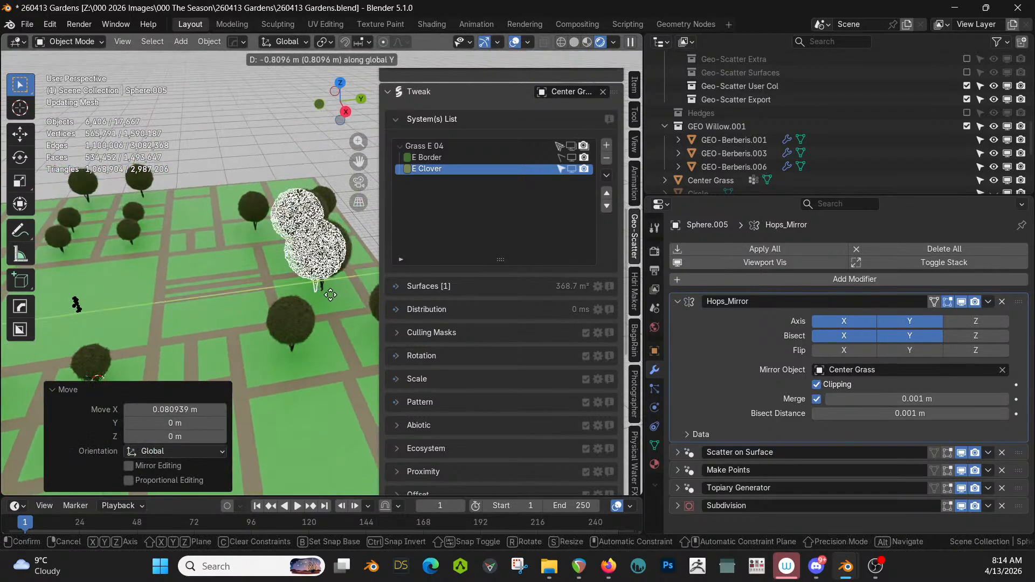
pyautogui.click(330, 294)
# - Centre the enlarged trees in their beds in top view, moving them about -0.38 m along X and 0.38 m along Y, and save the file
pyautogui.press('KP_7')
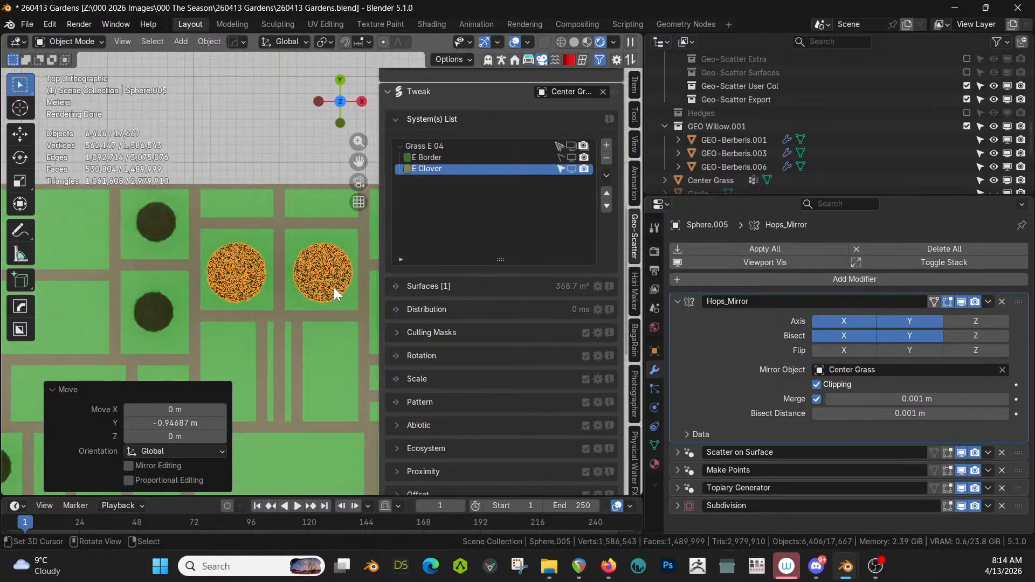
pyautogui.press('g')
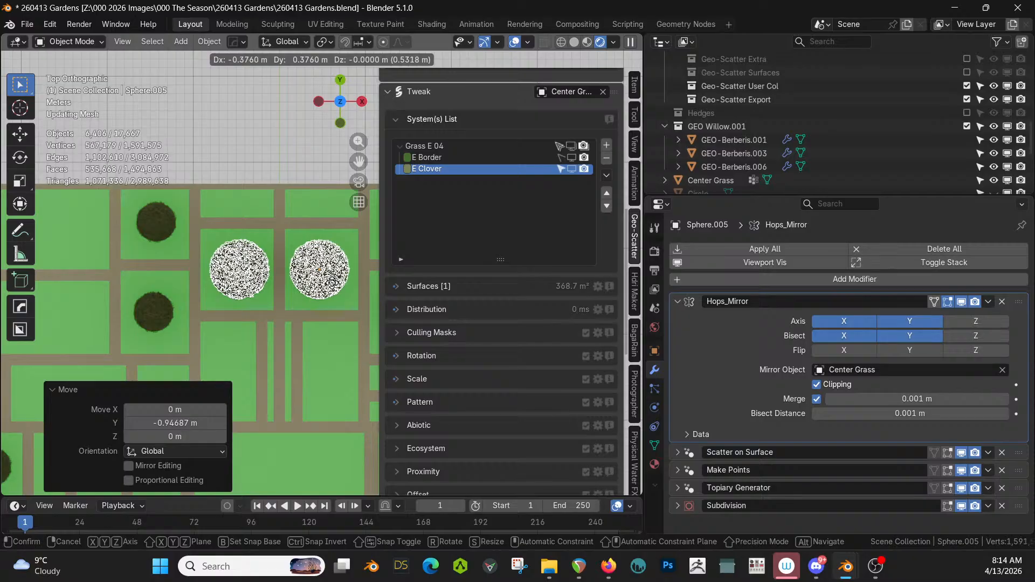
pyautogui.click(334, 289)
pyautogui.press('Tab')
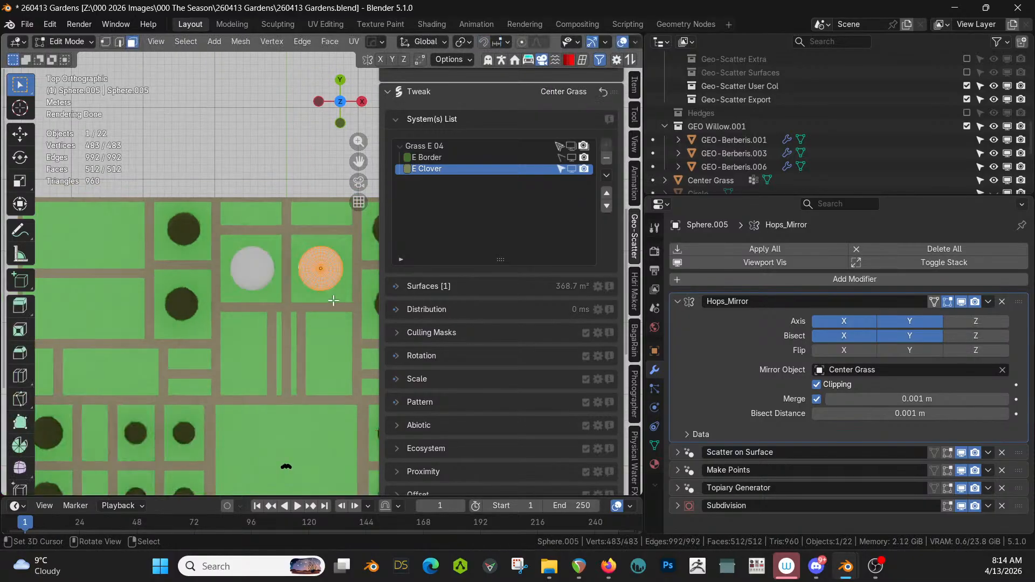
pyautogui.moveTo(334, 289); pyautogui.dragTo(305, 296, button='middle')
pyautogui.press('Tab')
pyautogui.scroll(-8, 279, 315)
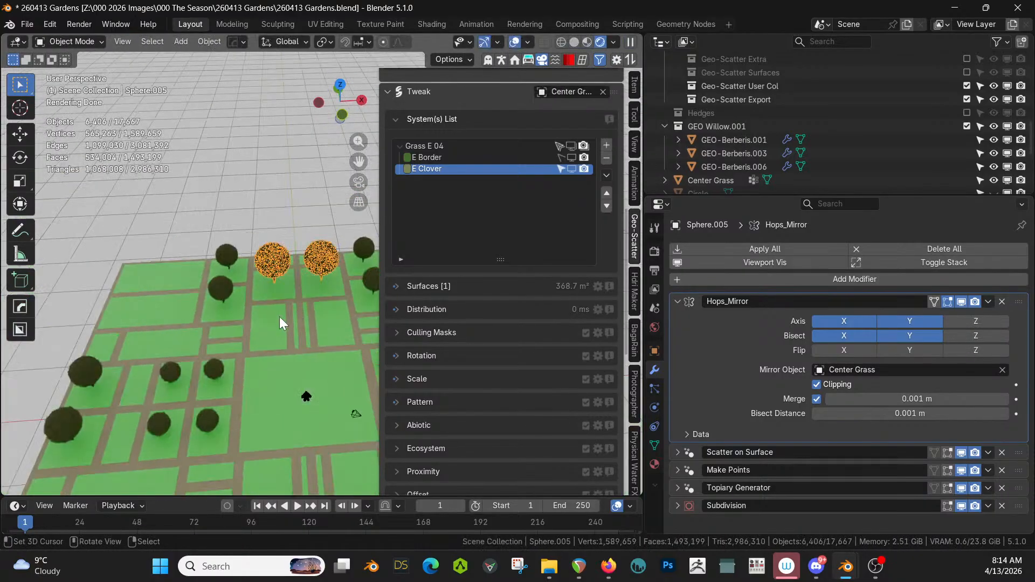
pyautogui.click(258, 185)
pyautogui.scroll(5, 281, 256)
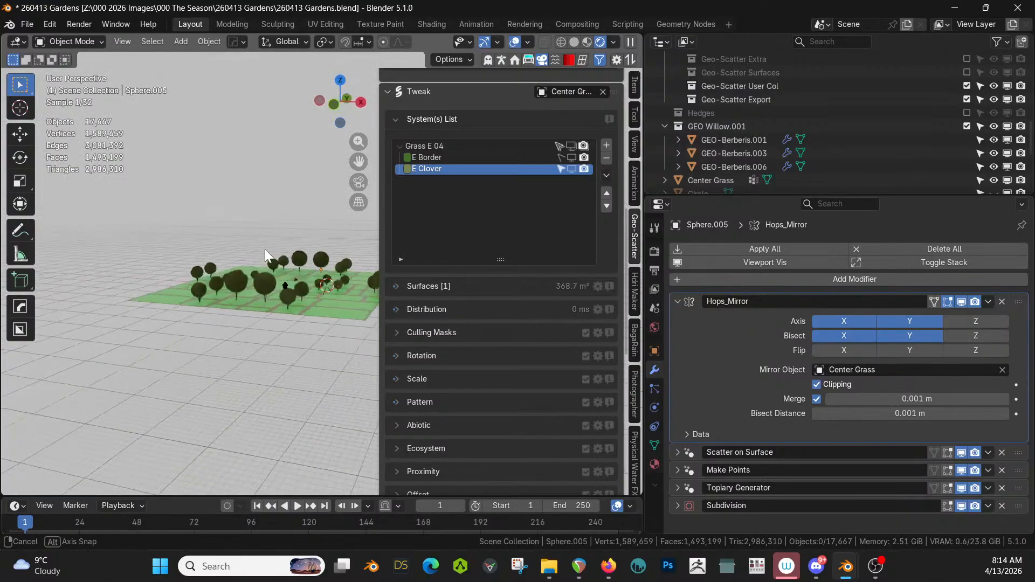
pyautogui.hotkey('ctrl', 's')
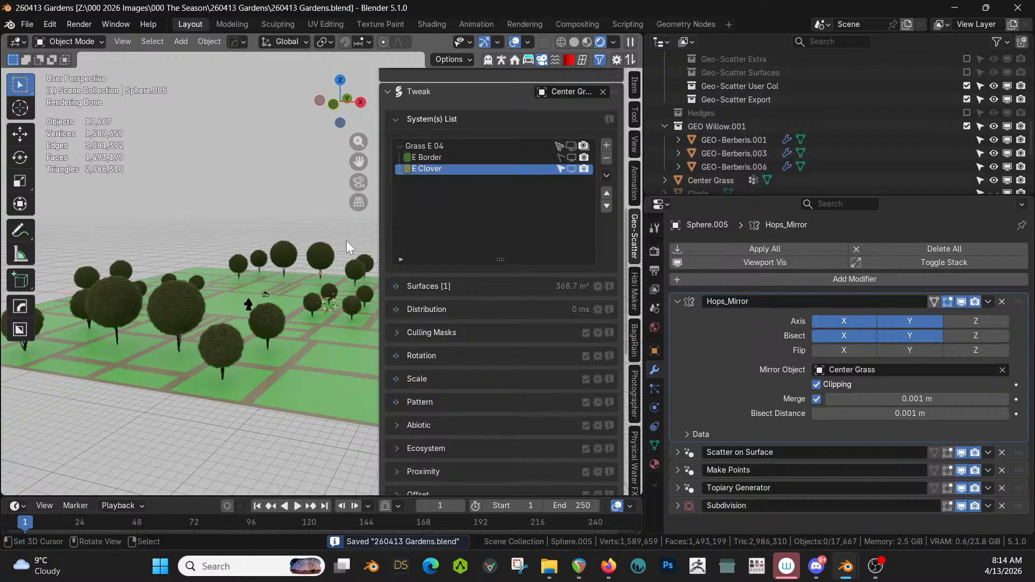
# - Move all six tree objects, Sphere through Sphere.005, into a new collection named Sphere Trees
pyautogui.click(322, 252)
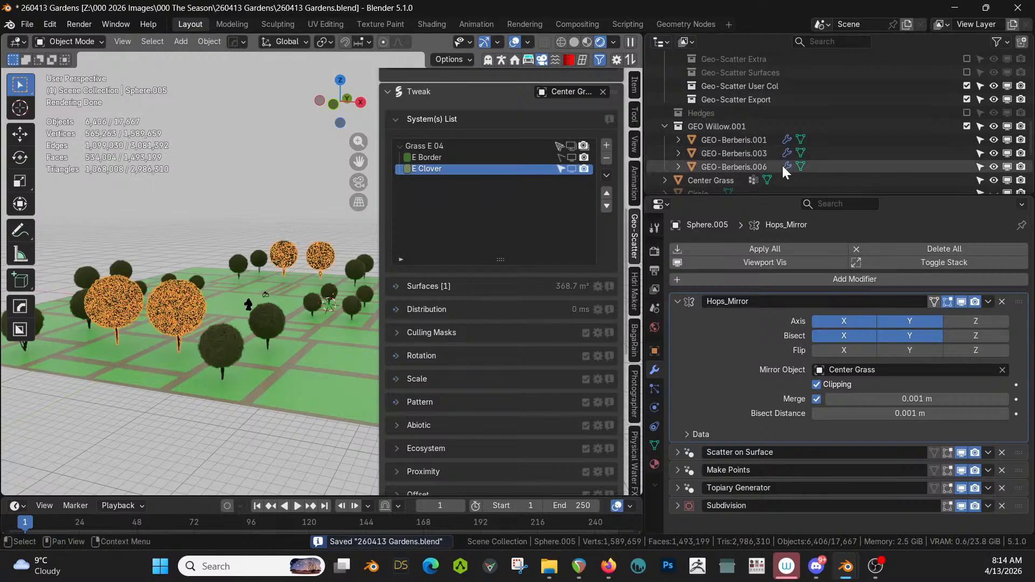
pyautogui.scroll(-5, 781, 166)
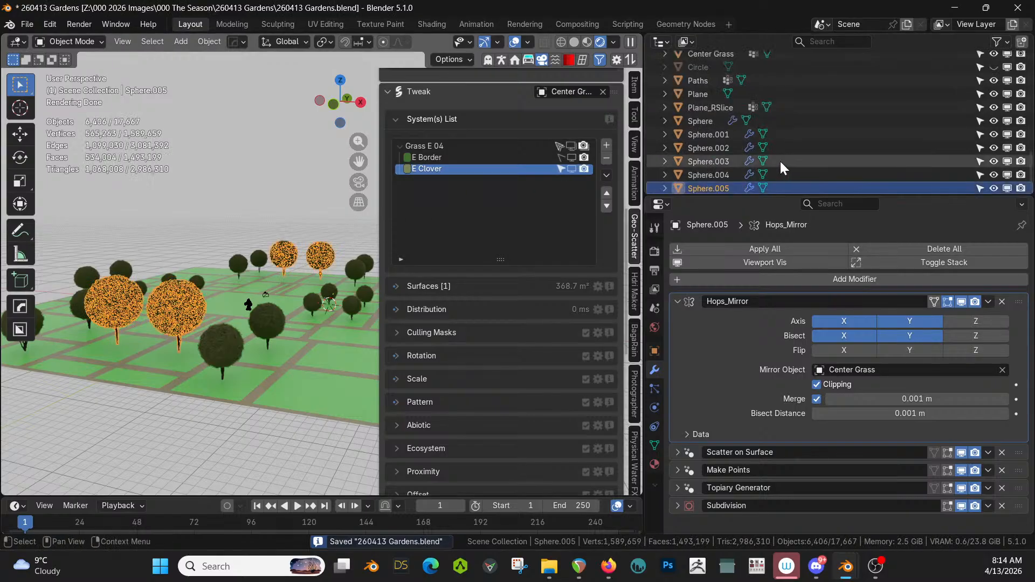
pyautogui.keyDown('shift'); pyautogui.click(713, 123); pyautogui.keyUp('shift')
pyautogui.press('m')
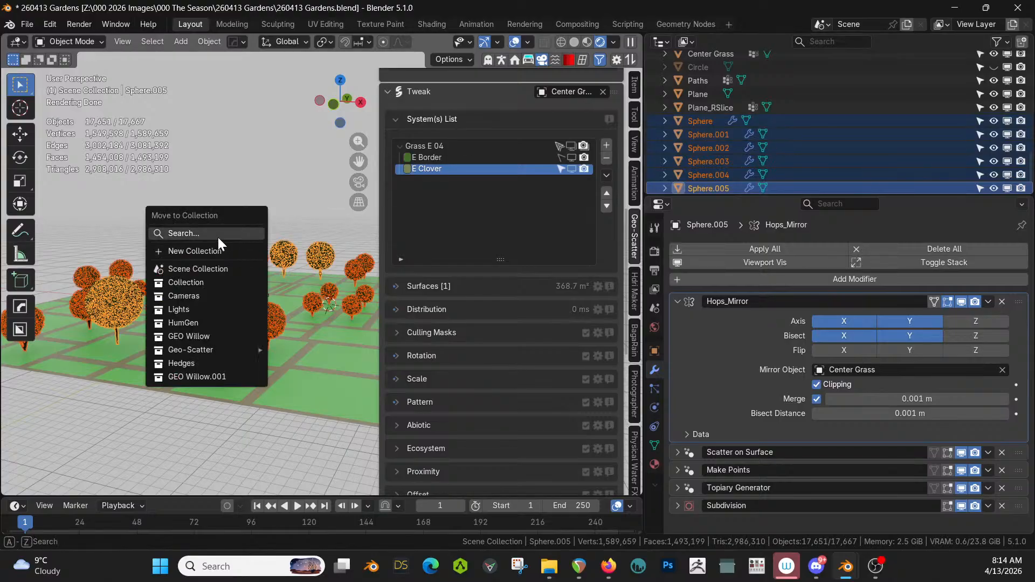
pyautogui.click(208, 251)
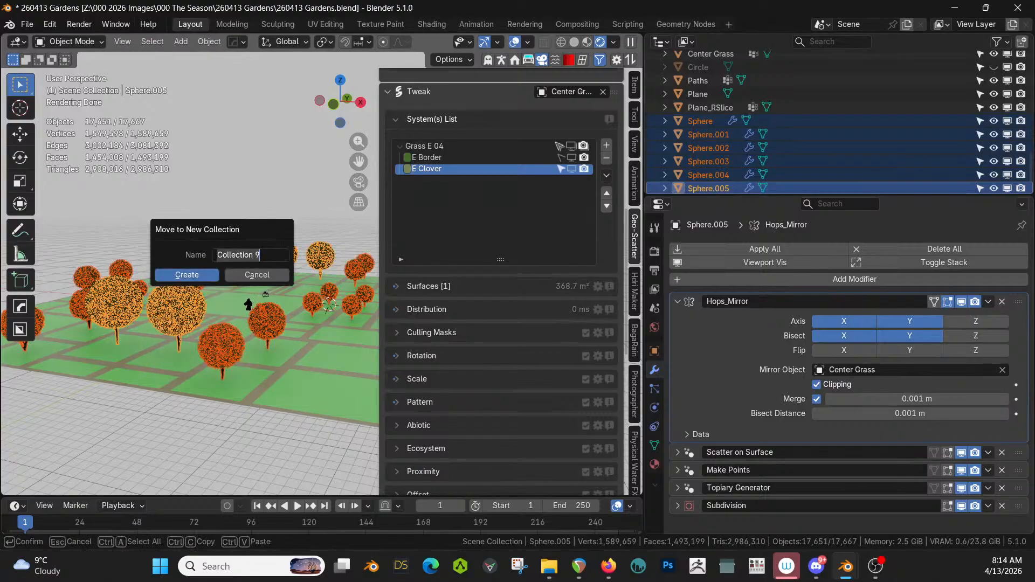
pyautogui.write('Sphere Trees')
pyautogui.press('Return')
pyautogui.press('Return')
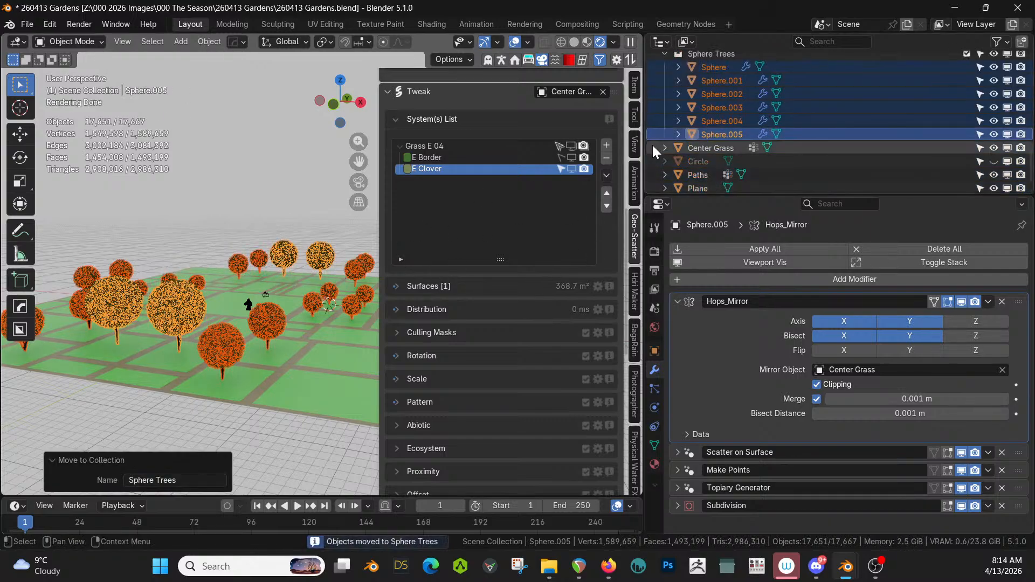
# - Turn on the Hedges collection and examine how the hedges and spherical trees sit around the central grass
pyautogui.click(710, 146)
pyautogui.moveTo(350, 252); pyautogui.dragTo(296, 308, button='middle')
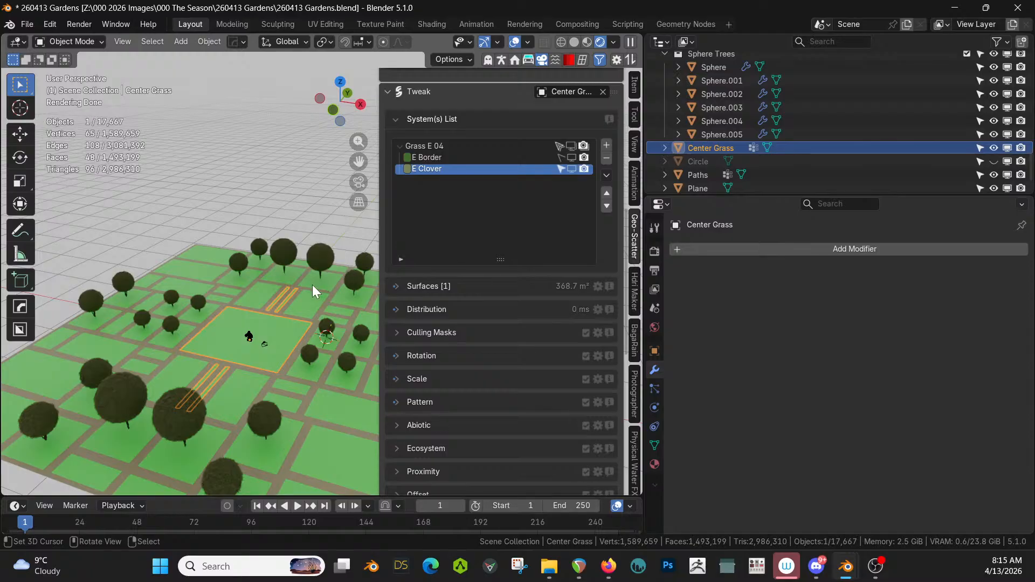
pyautogui.scroll(4, 813, 154)
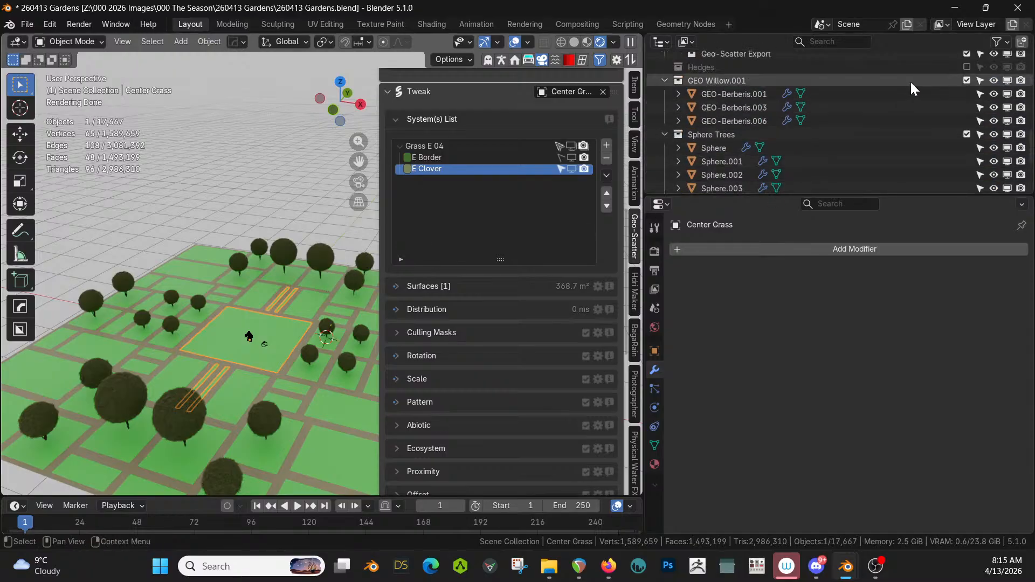
pyautogui.click(966, 66)
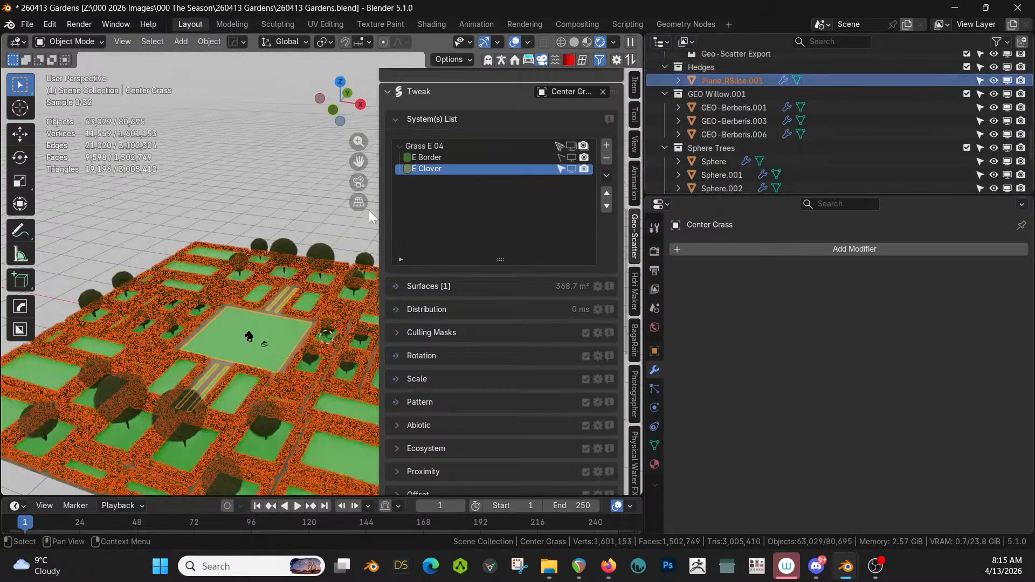
pyautogui.moveTo(269, 196); pyautogui.dragTo(124, 286, button='middle')
pyautogui.scroll(5, 260, 188)
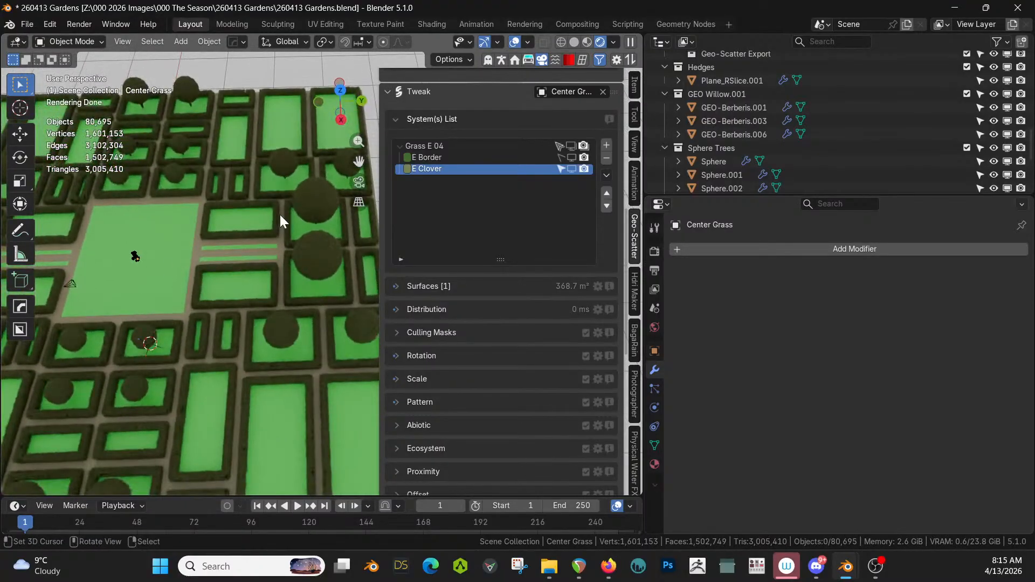
pyautogui.moveTo(279, 212); pyautogui.dragTo(260, 244, button='middle')
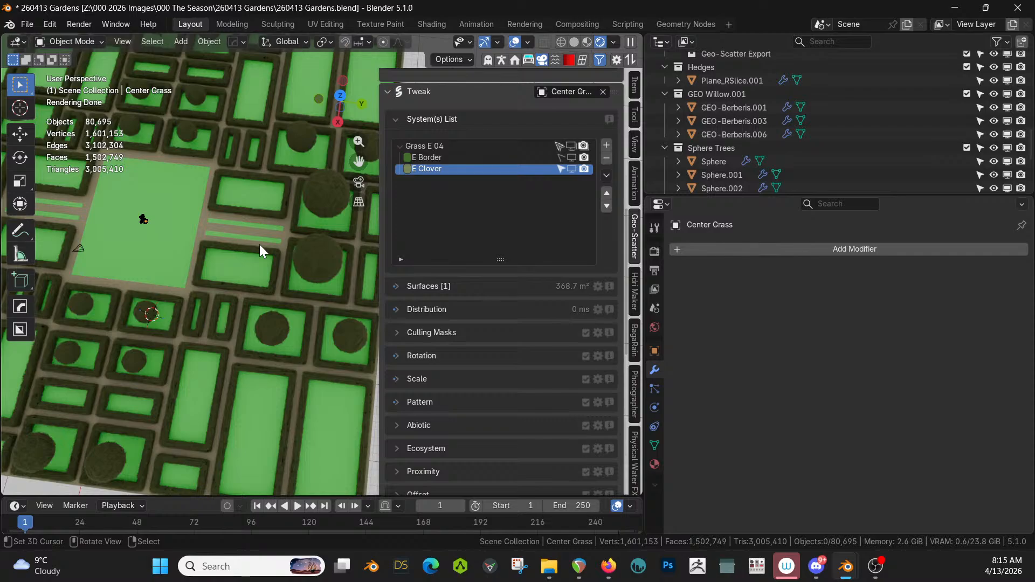
pyautogui.moveTo(264, 287); pyautogui.dragTo(270, 335, button='middle')
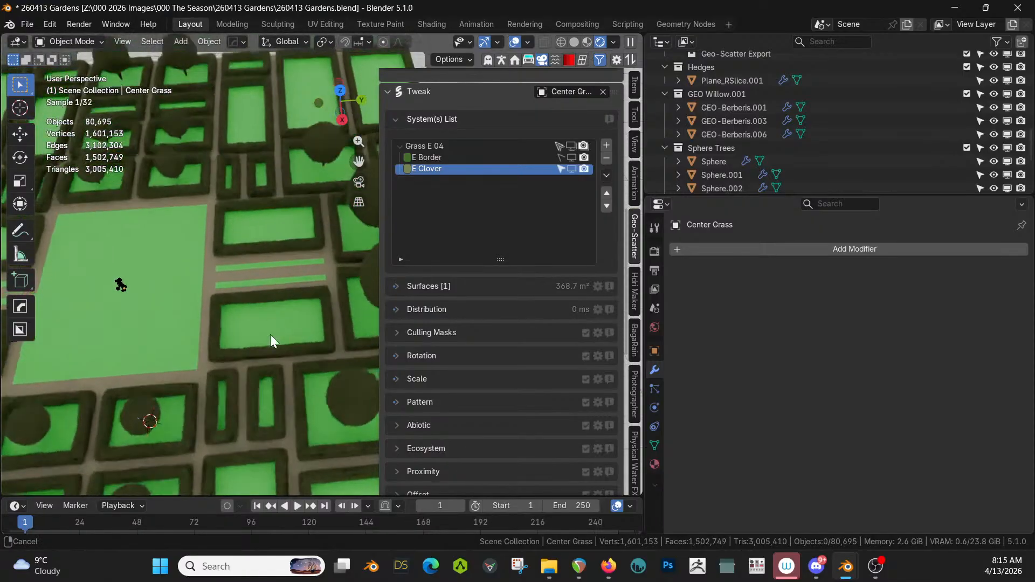
# - Switch the viewport to solid shading and exclude the Hedges collection from the view layer
pyautogui.press('z')
pyautogui.click(270, 240)
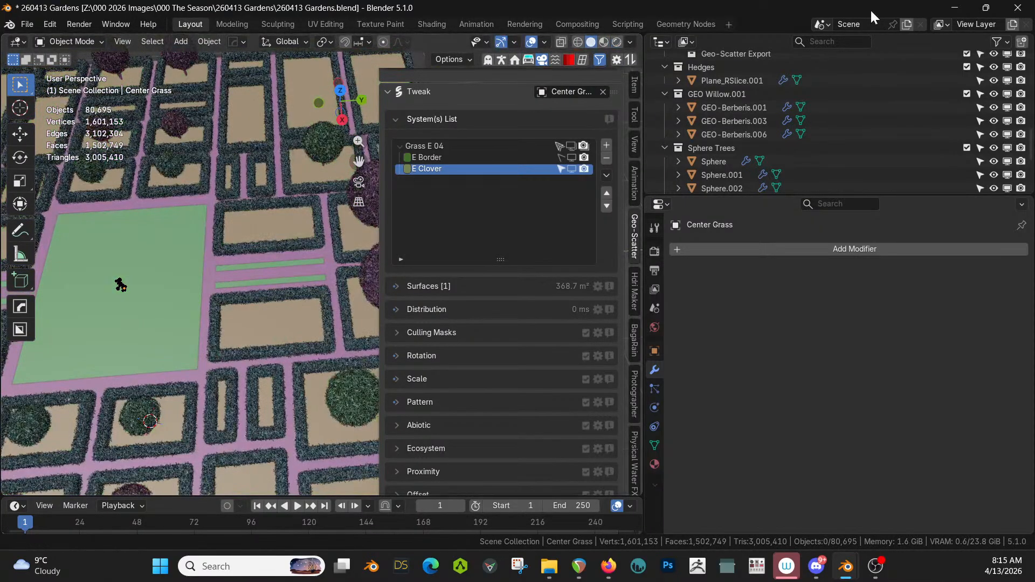
pyautogui.click(966, 67)
# - Duplicate the inner face of the bed beside the central grass and grass strips in place, and separate it into its own object
pyautogui.scroll(-2, 309, 231)
pyautogui.keyDown('shift'); pyautogui.moveTo(286, 250); pyautogui.dragTo(310, 271, button='middle'); pyautogui.keyUp('shift')
pyautogui.click(306, 262)
pyautogui.press('Tab')
pyautogui.click(305, 261)
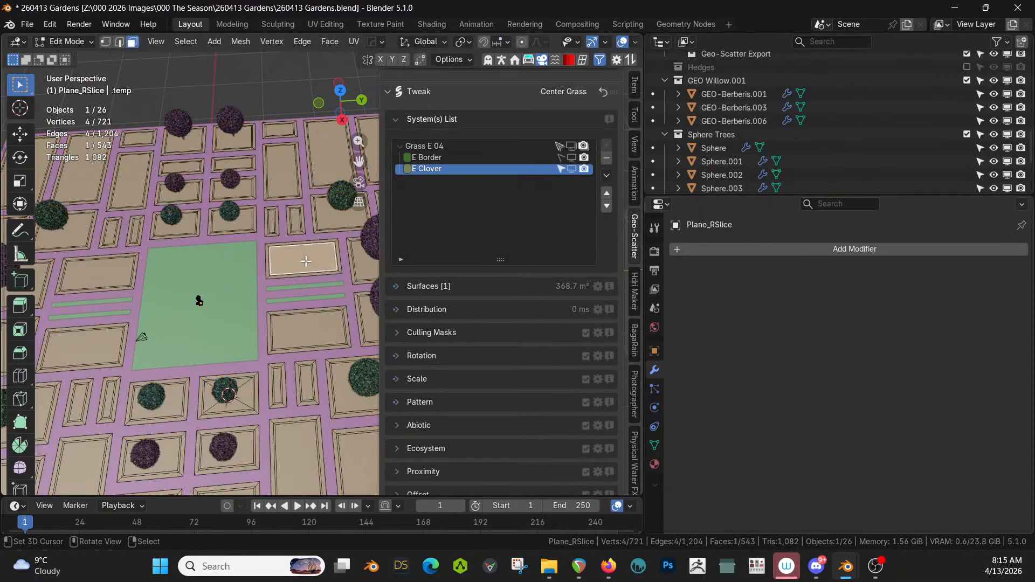
pyautogui.press('KP_Decimal')
pyautogui.scroll(-4, 305, 261)
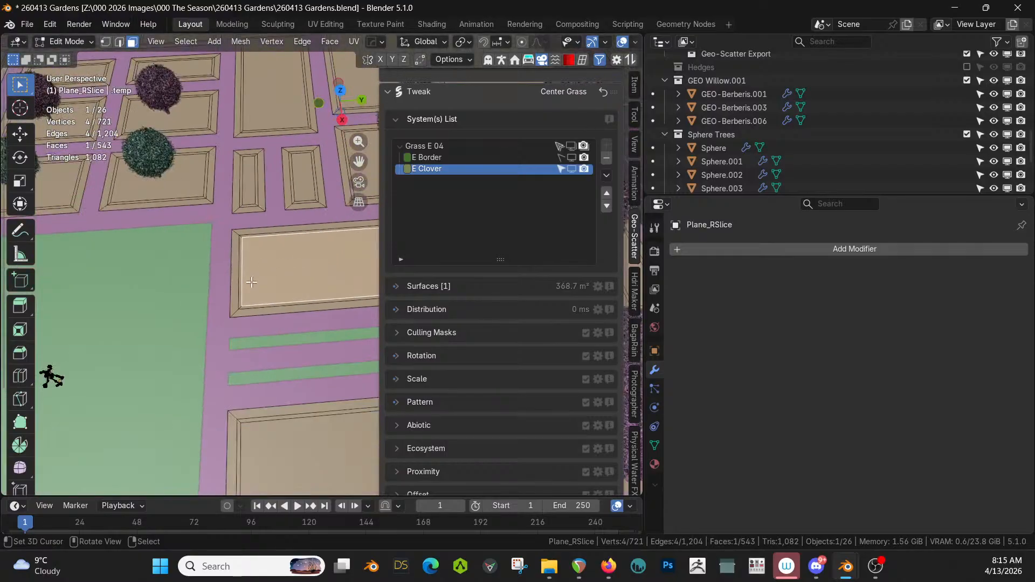
pyautogui.keyDown('shift'); pyautogui.moveTo(252, 282); pyautogui.dragTo(165, 294, button='middle'); pyautogui.keyUp('shift')
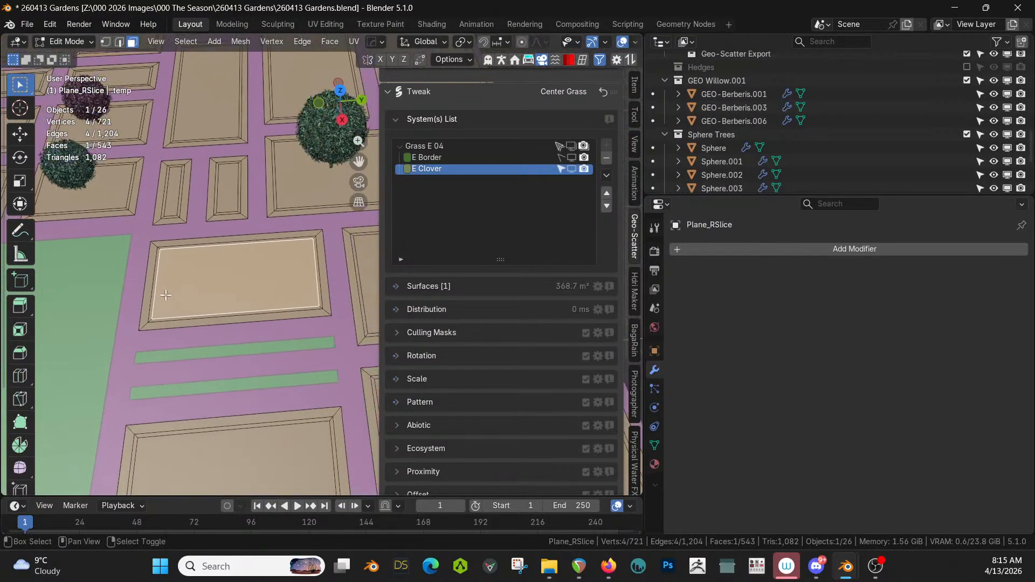
pyautogui.hotkey('shift', 'd')
pyautogui.rightClick(165, 295)
pyautogui.press('p')
pyautogui.click(106, 295)
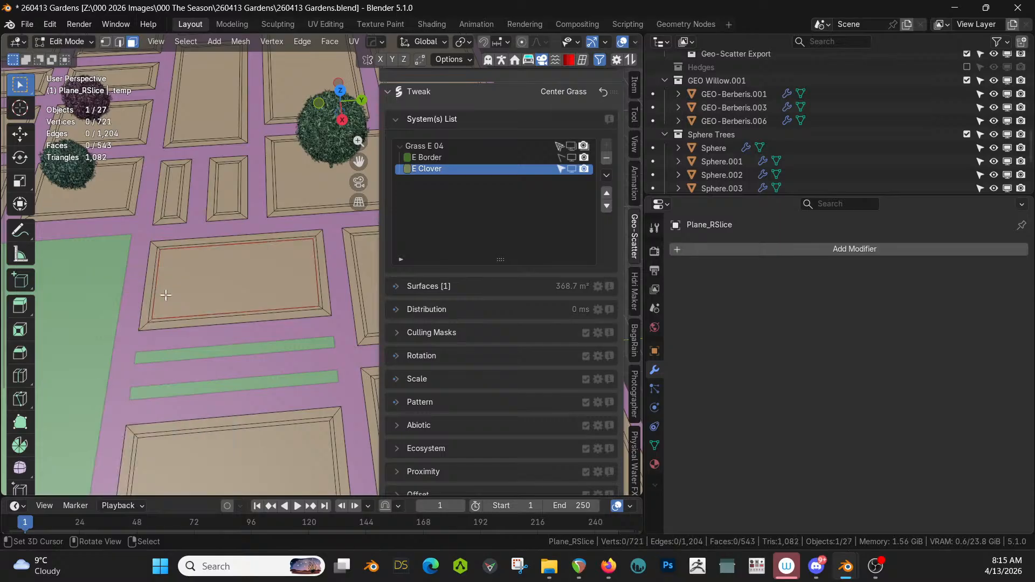
# - Extrude the face of the separated bed object 3 m upward in edit mode
pyautogui.press('Tab')
pyautogui.click(206, 291)
pyautogui.press('Tab')
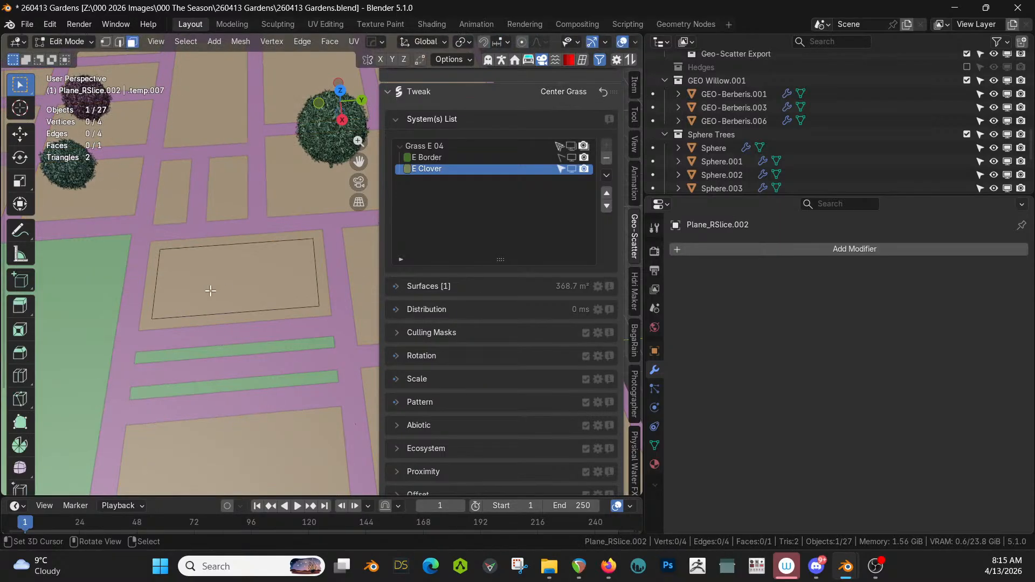
pyautogui.press('3')
pyautogui.moveTo(225, 290); pyautogui.dragTo(236, 219, button='middle')
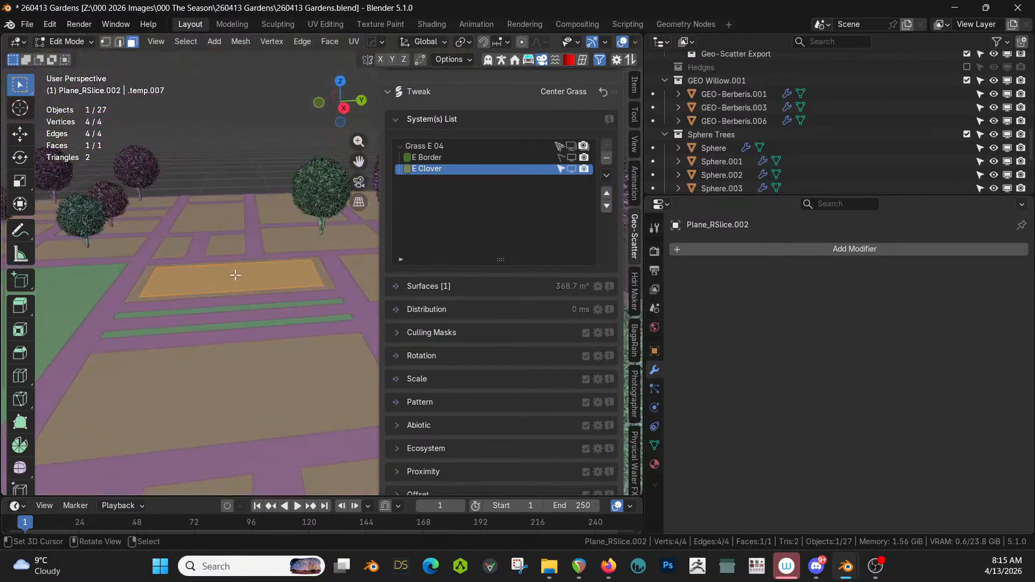
pyautogui.press('e')
pyautogui.press('3')
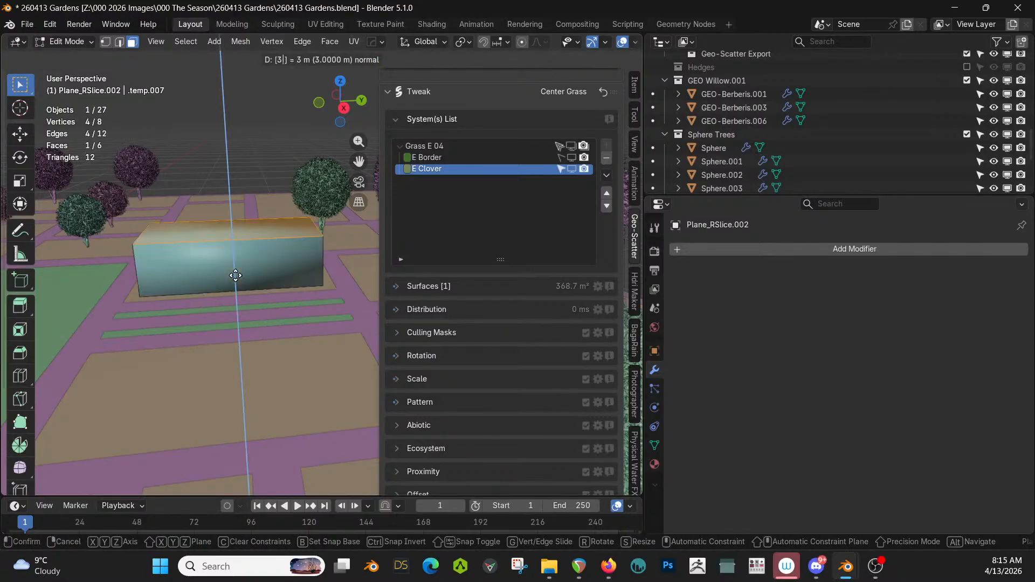
pyautogui.press('Return')
# - Poke the top face of the extruded block to create a centre vertex
pyautogui.moveTo(234, 273); pyautogui.dragTo(264, 326, button='middle')
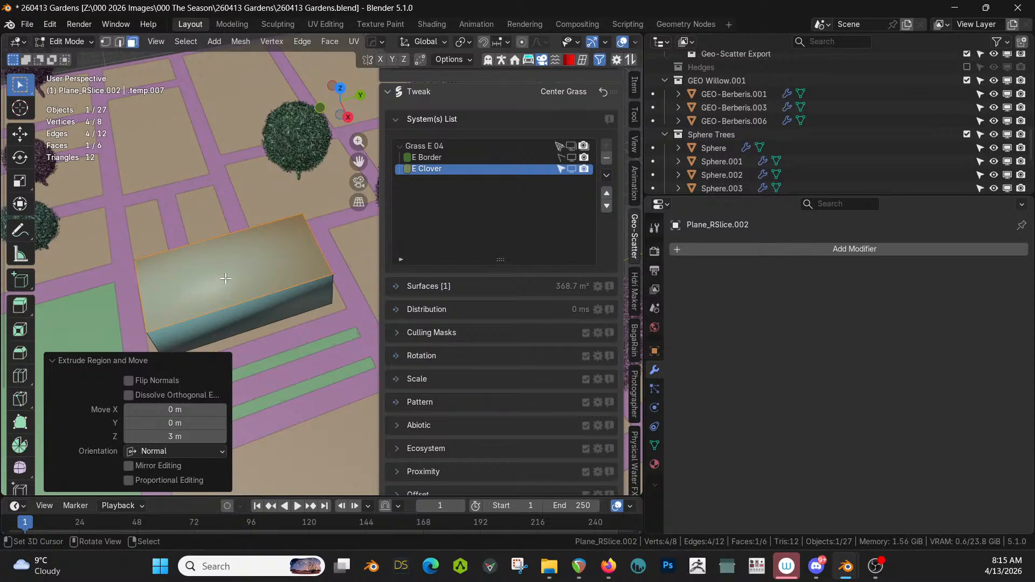
pyautogui.moveTo(225, 277); pyautogui.dragTo(260, 274, button='middle')
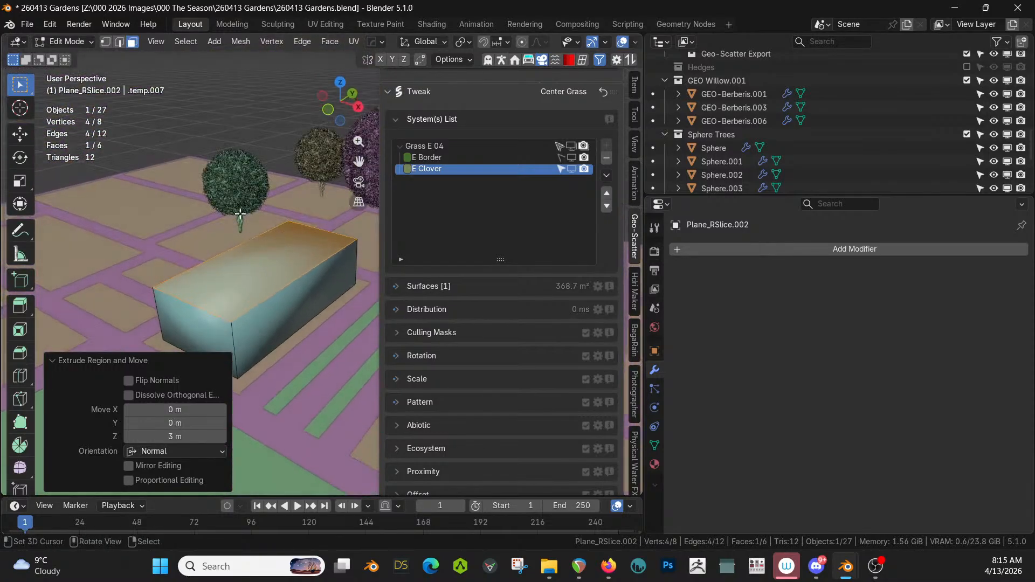
pyautogui.click(325, 41)
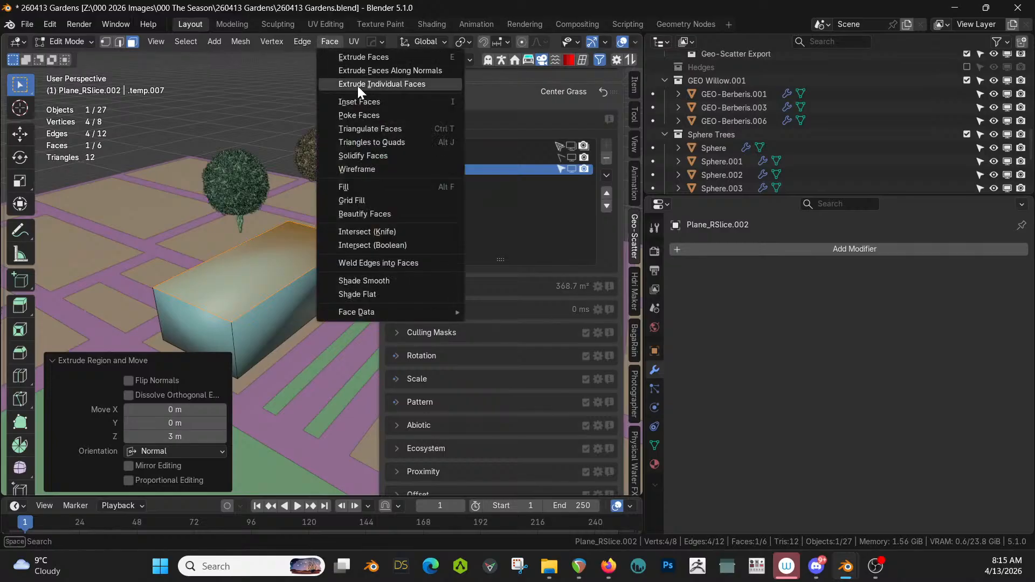
pyautogui.click(369, 114)
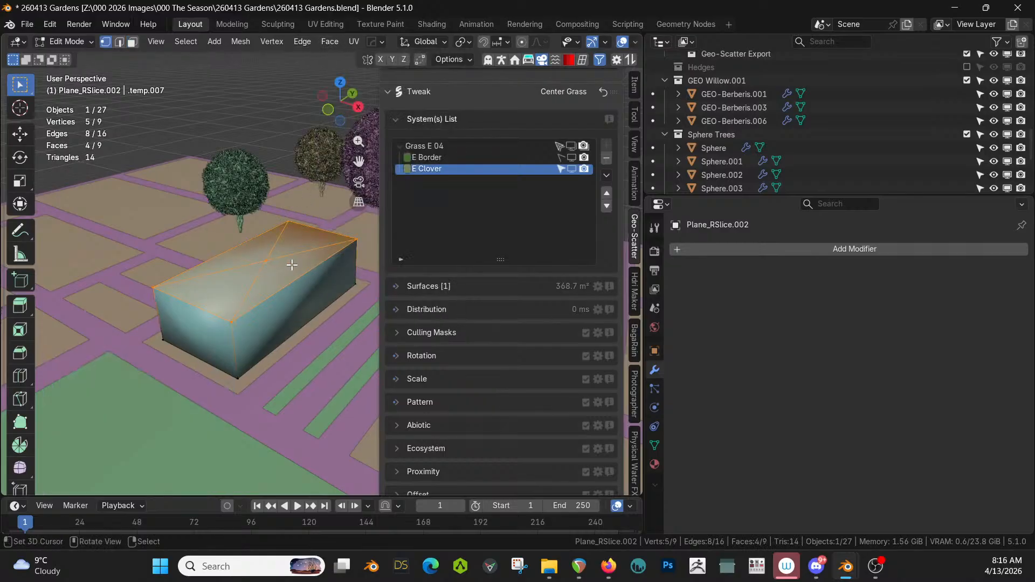
pyautogui.press('g')
pyautogui.press('z')
pyautogui.press('Escape')
# - Raise the block's top centre vertex along Z to form a peaked roof shape, and return to object mode
pyautogui.click(264, 258)
pyautogui.press('g')
pyautogui.press('z')
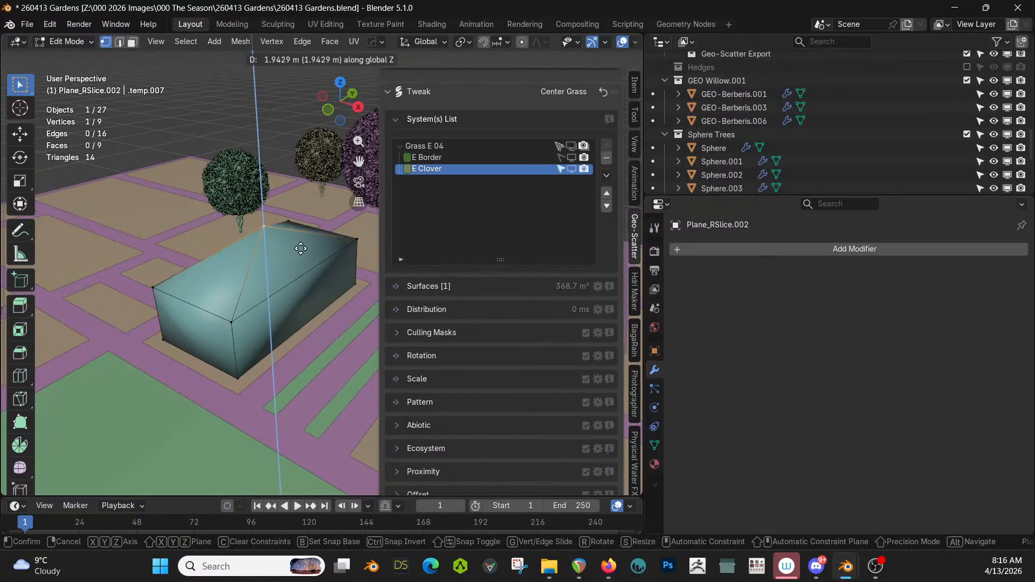
pyautogui.click(302, 237)
pyautogui.moveTo(296, 250); pyautogui.dragTo(245, 295, button='middle')
pyautogui.scroll(-4, 214, 277)
pyautogui.press('Tab')
# - Try copying the modifiers of the Sphere.003 tree to the peaked block, and undo the copy
pyautogui.scroll(2, 214, 277)
pyautogui.keyDown('shift'); pyautogui.click(313, 219); pyautogui.keyUp('shift')
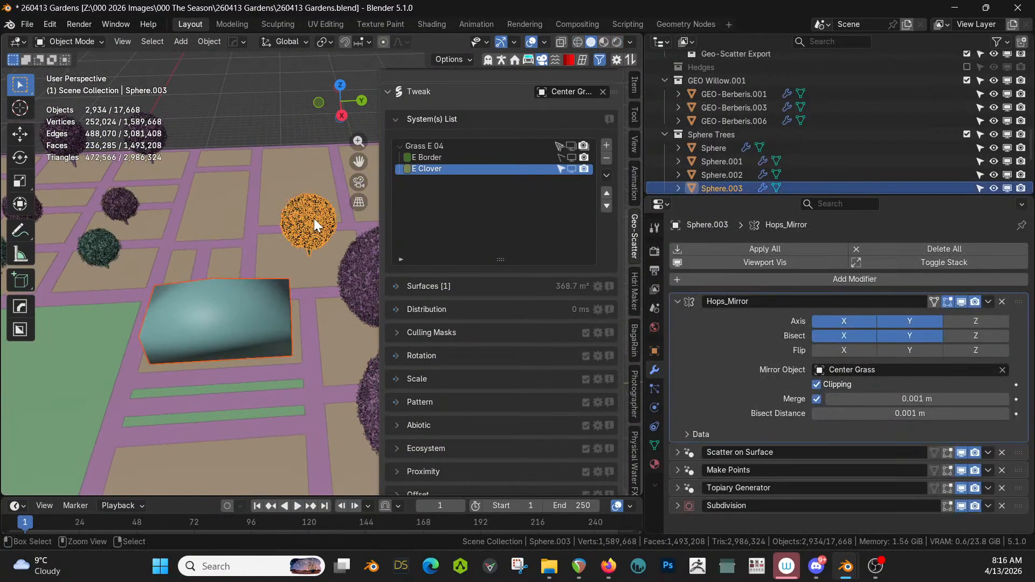
pyautogui.hotkey('ctrl', 'l')
pyautogui.click(313, 218)
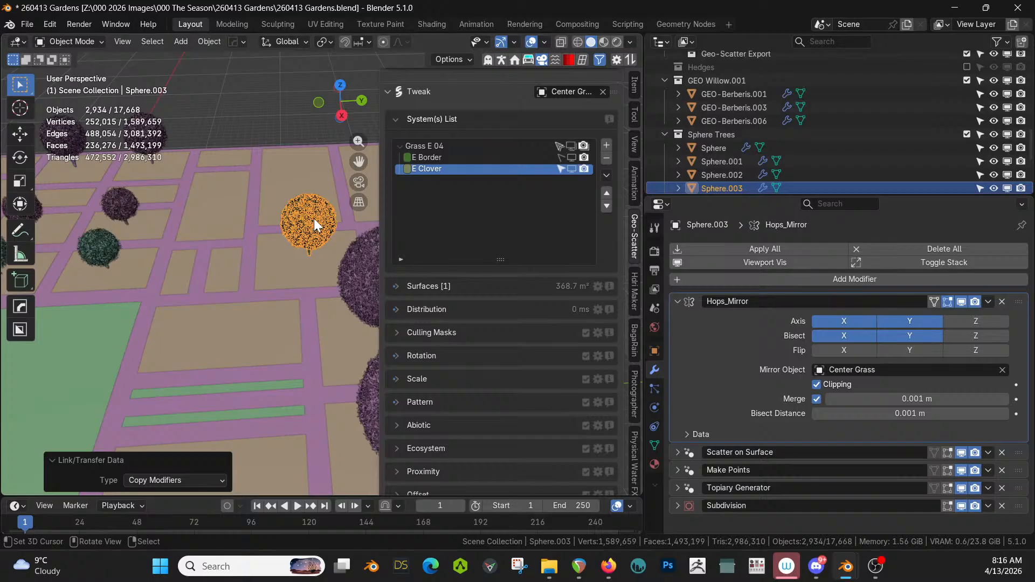
pyautogui.scroll(-3, 313, 218)
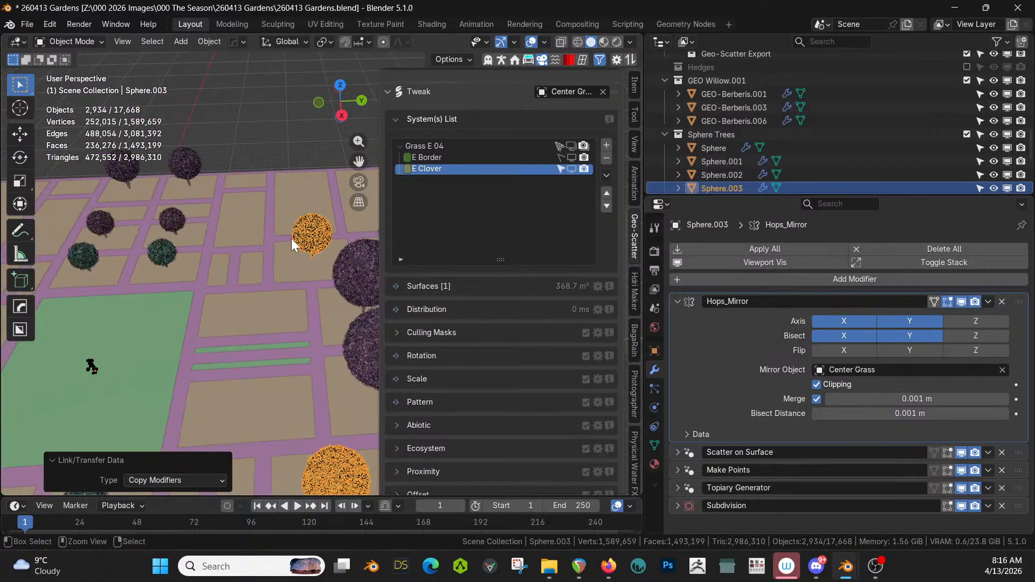
pyautogui.hotkey('ctrl', 'z')
# - Apply all transforms to the peaked block Plane_RSlice.002
pyautogui.click(247, 293)
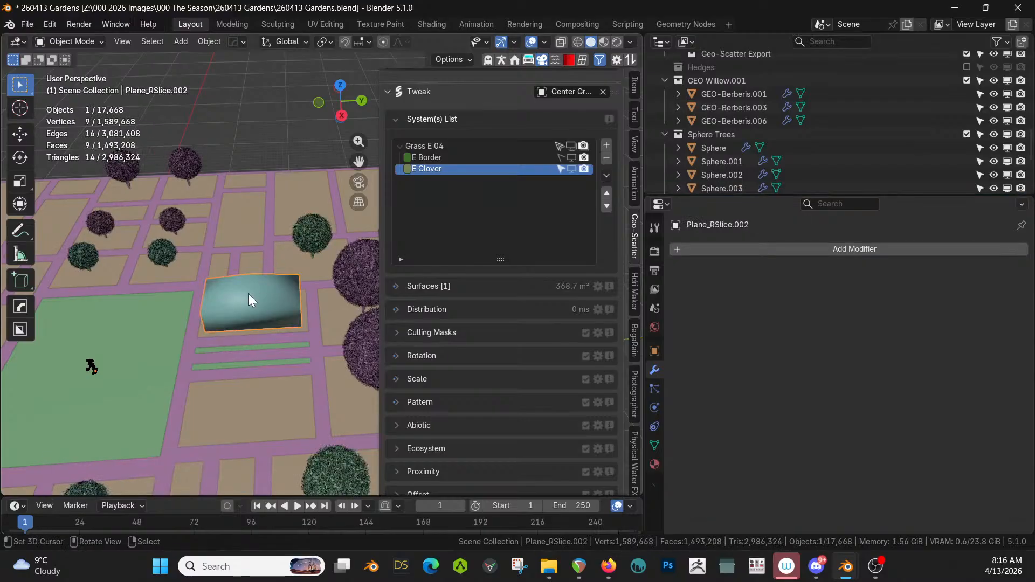
pyautogui.press('Tab')
pyautogui.press('a')
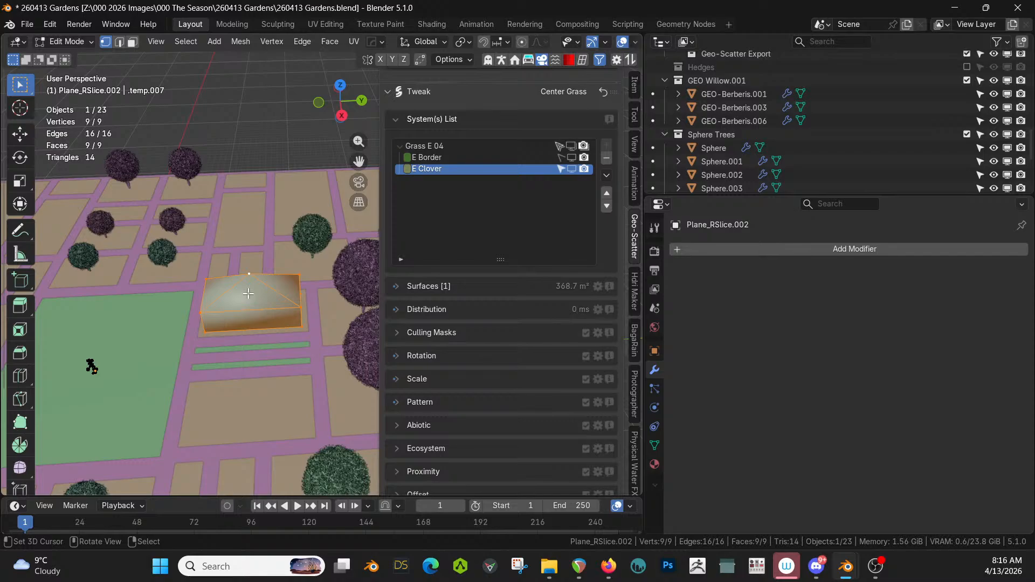
pyautogui.click(247, 293)
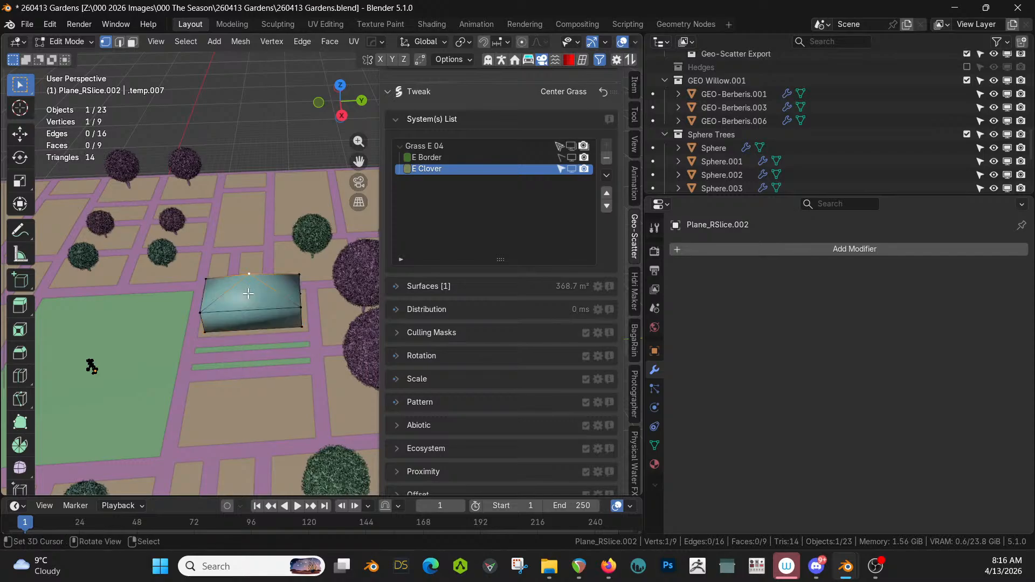
pyautogui.press('Tab')
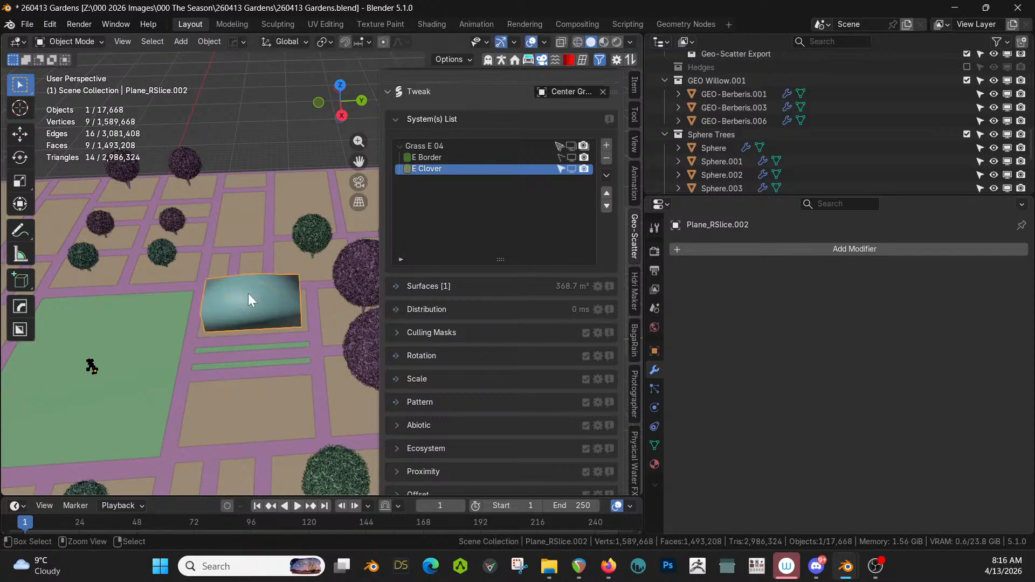
pyautogui.hotkey('ctrl', 'a')
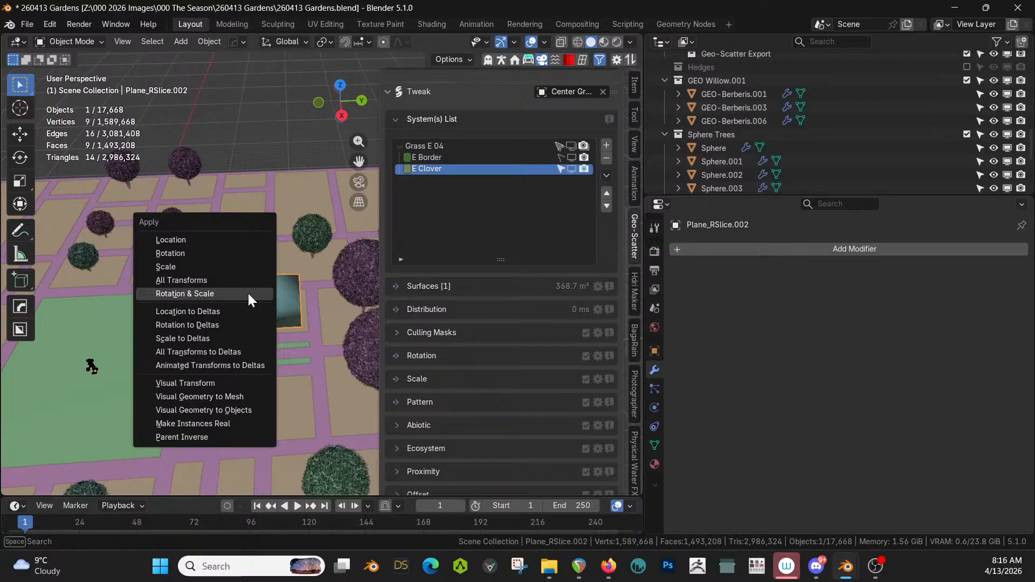
pyautogui.click(202, 281)
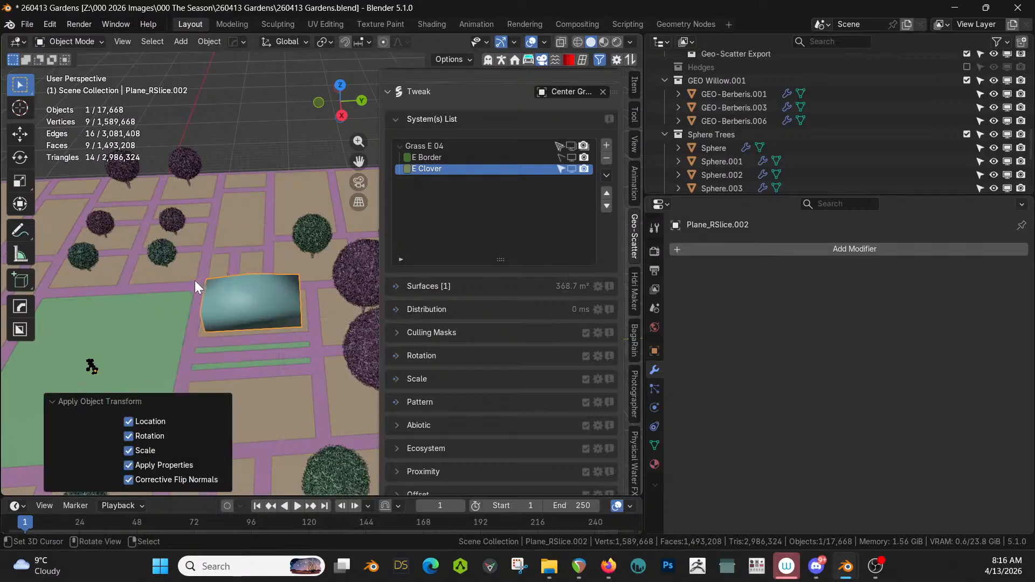
# - Set the peaked block's origin to its geometry, with the Rotate tool active to show the pivot
pyautogui.click(20, 158)
pyautogui.rightClick(271, 296)
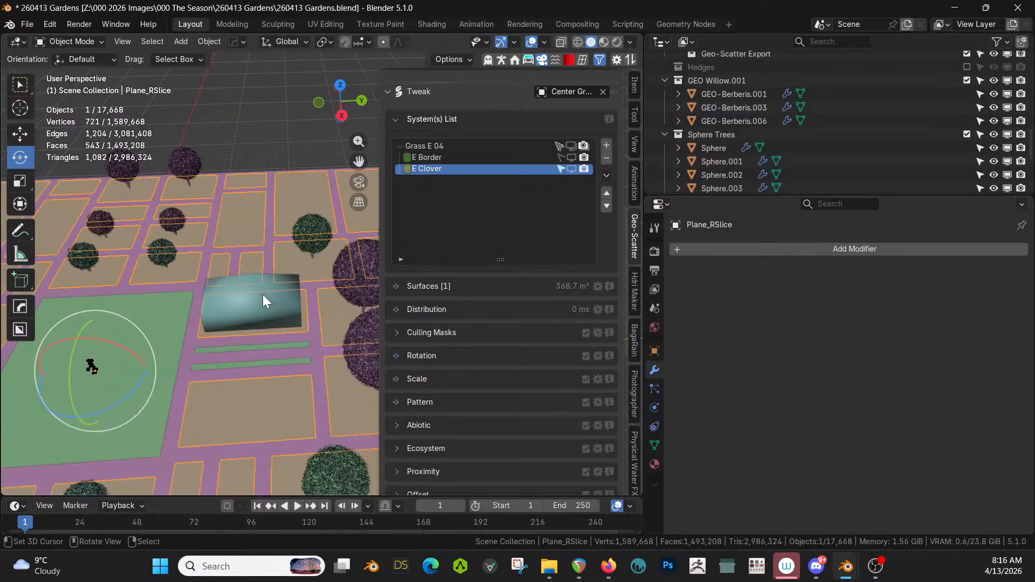
pyautogui.rightClick(260, 295)
pyautogui.click(208, 41)
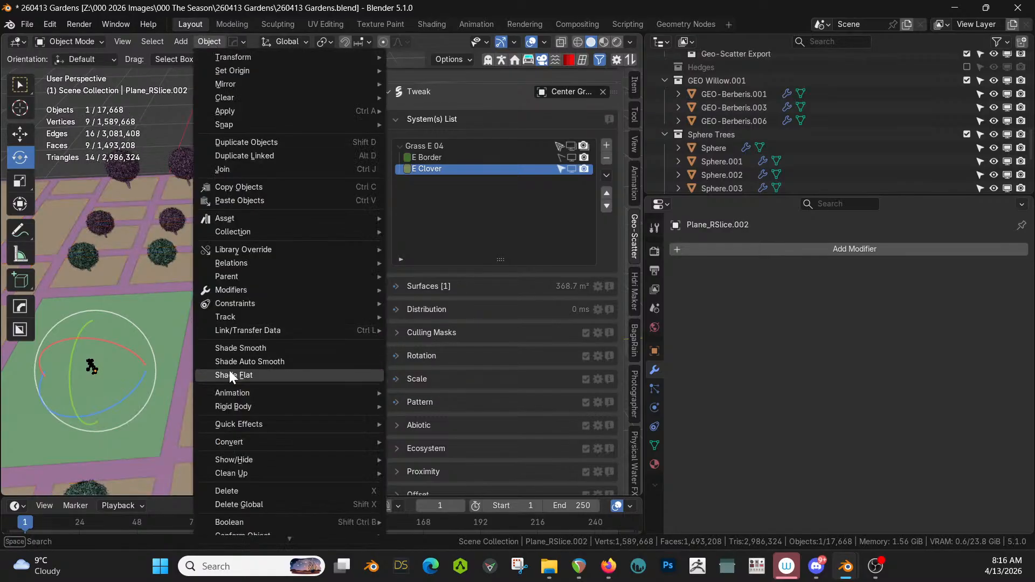
pyautogui.moveTo(290, 70)
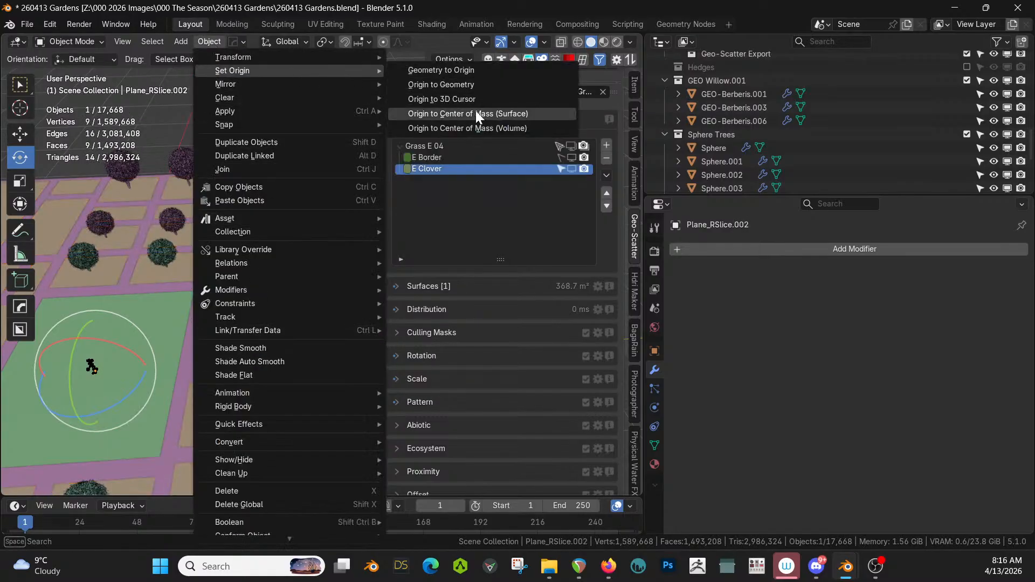
pyautogui.click(472, 83)
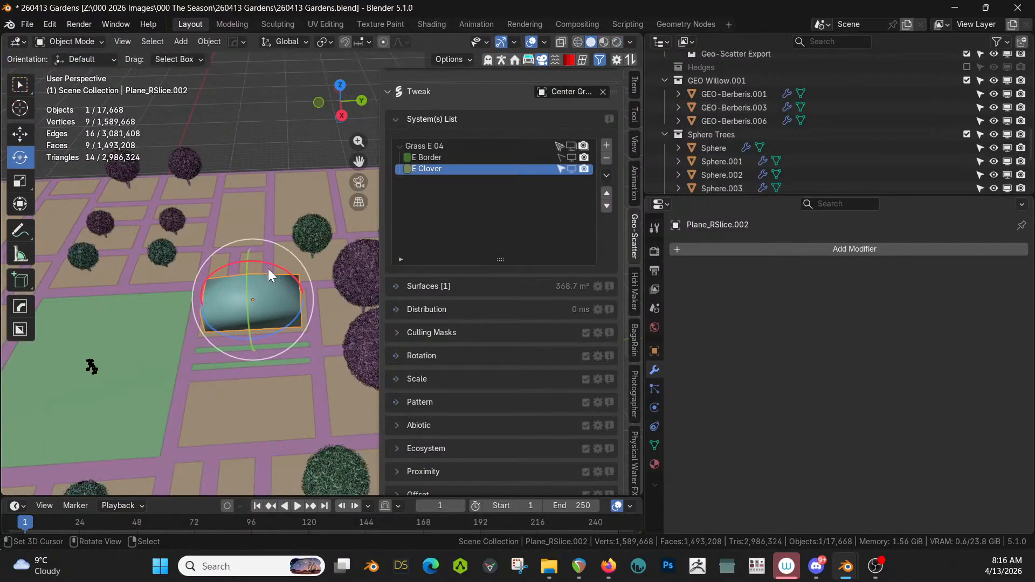
# - Copy the Sphere.003 tree's modifiers to the peaked block and remove the Hops_Mirror modifier from Sphere.003
pyautogui.rightClick(317, 235)
pyautogui.hotkey('ctrl', 'l')
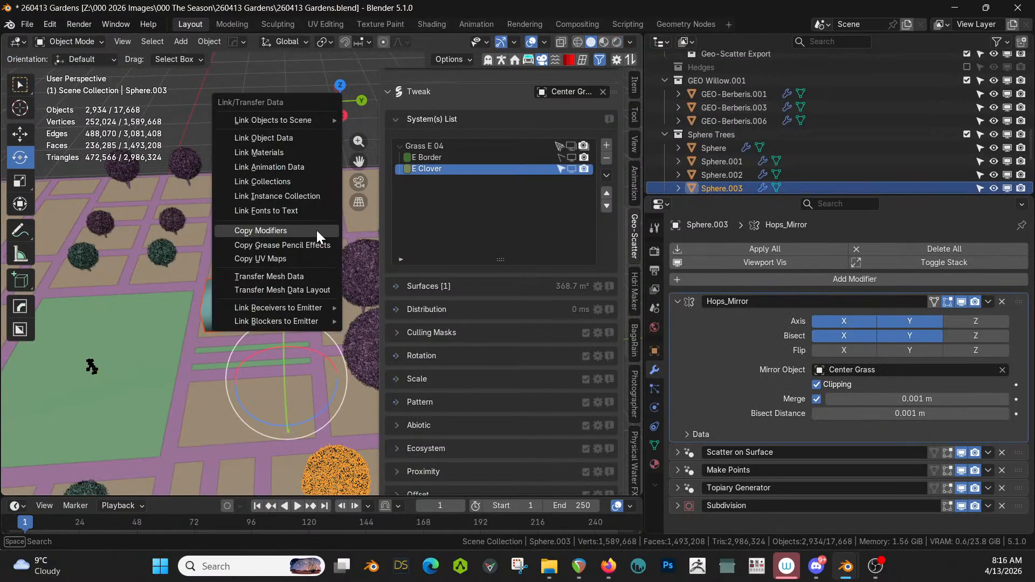
pyautogui.click(316, 231)
pyautogui.scroll(-3, 290, 270)
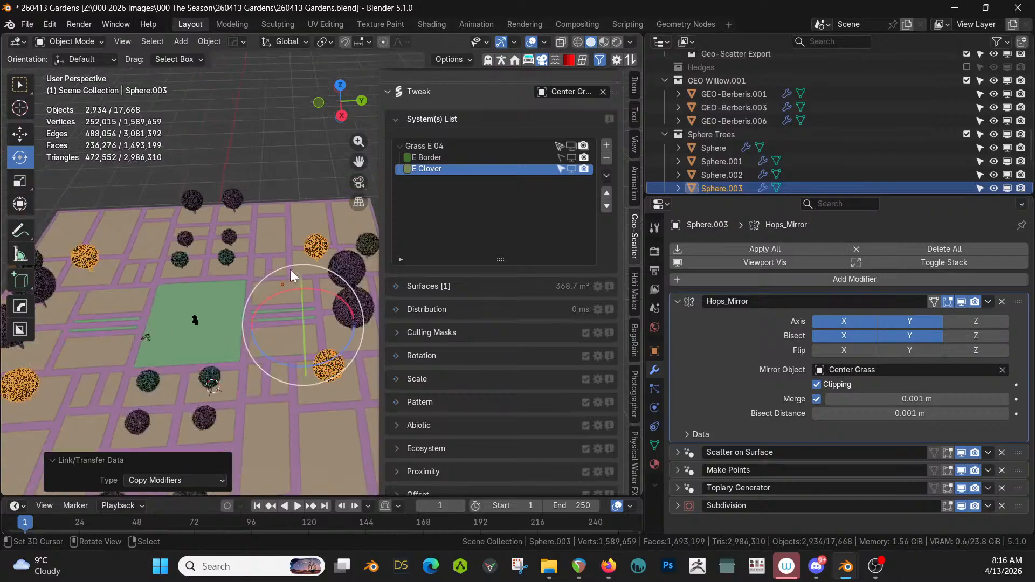
pyautogui.click(1001, 301)
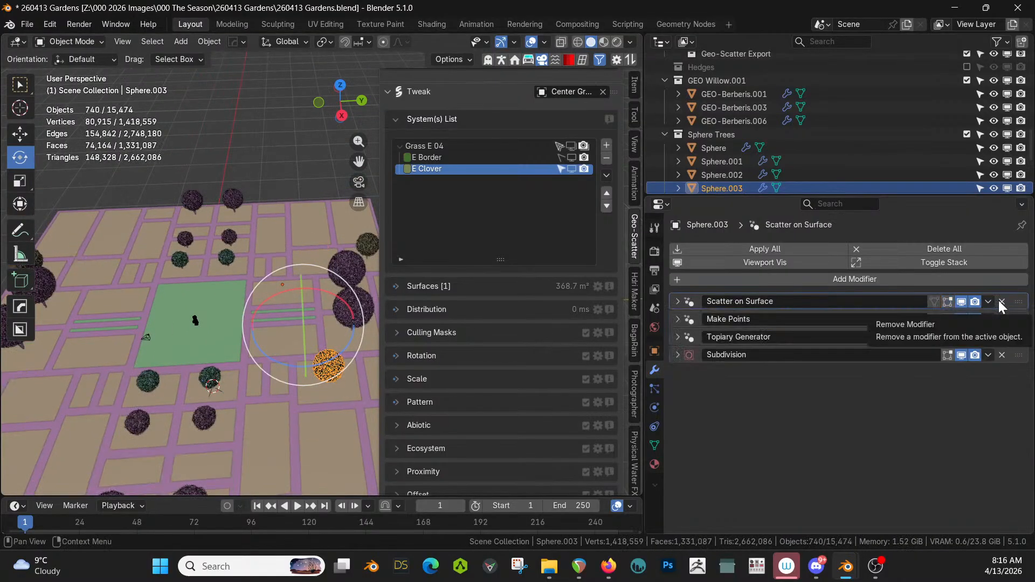
# - Undo the Hops_Mirror removal on Sphere.003 and the modifier copy, and select the peaked block Plane_RSlice.002
pyautogui.hotkey('ctrl', 'z')
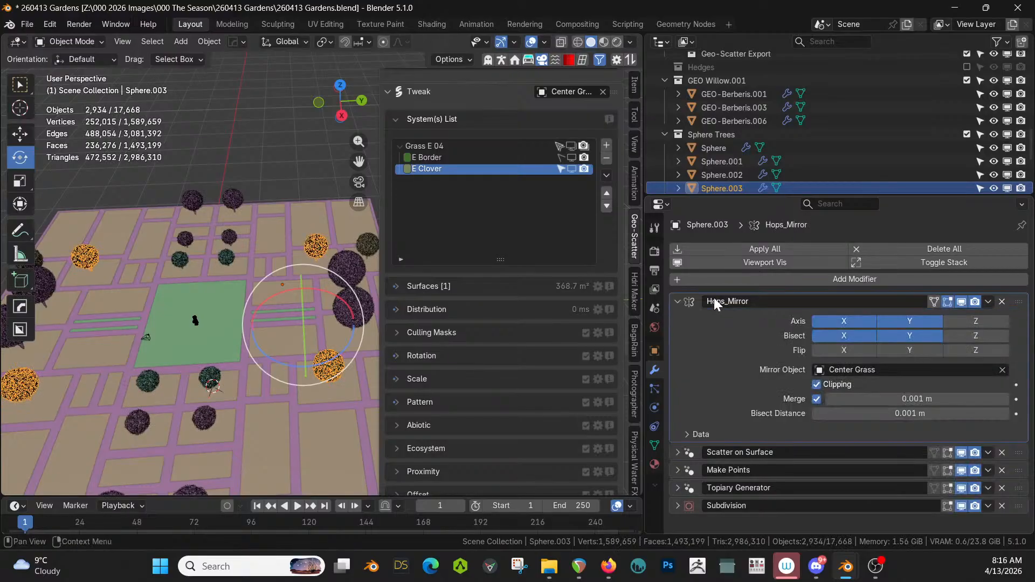
pyautogui.click(285, 280)
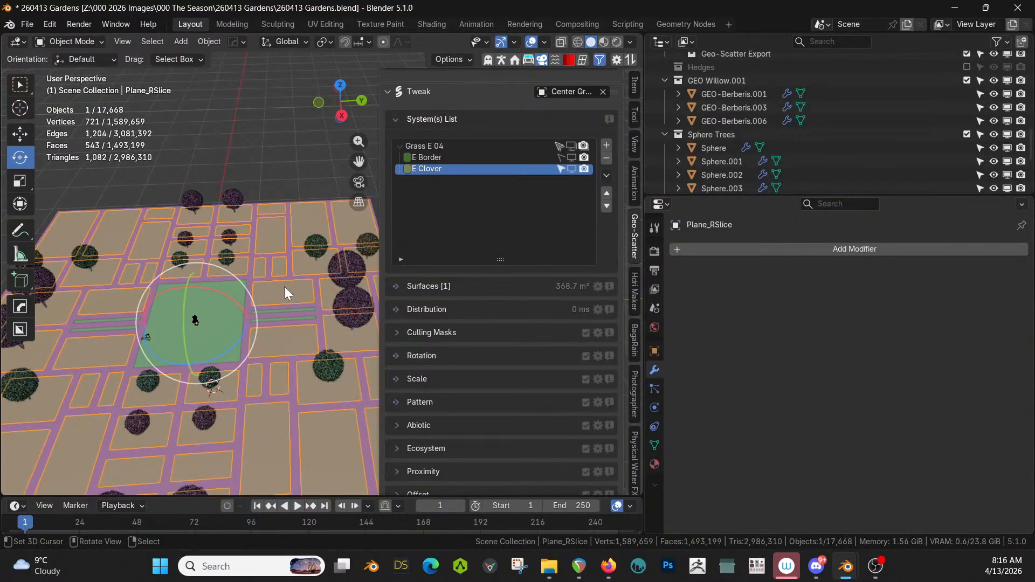
pyautogui.click(299, 253)
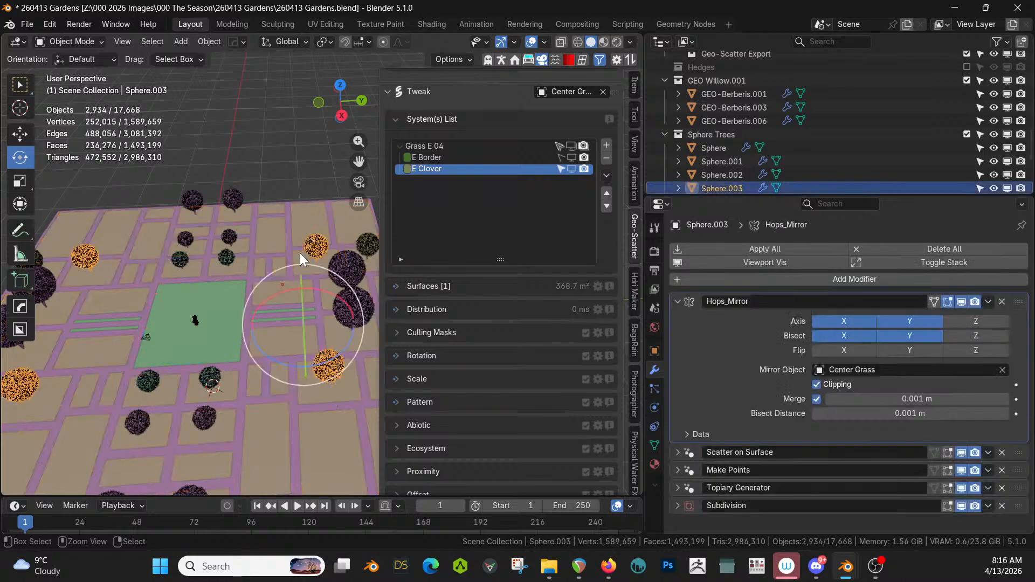
pyautogui.click(282, 285)
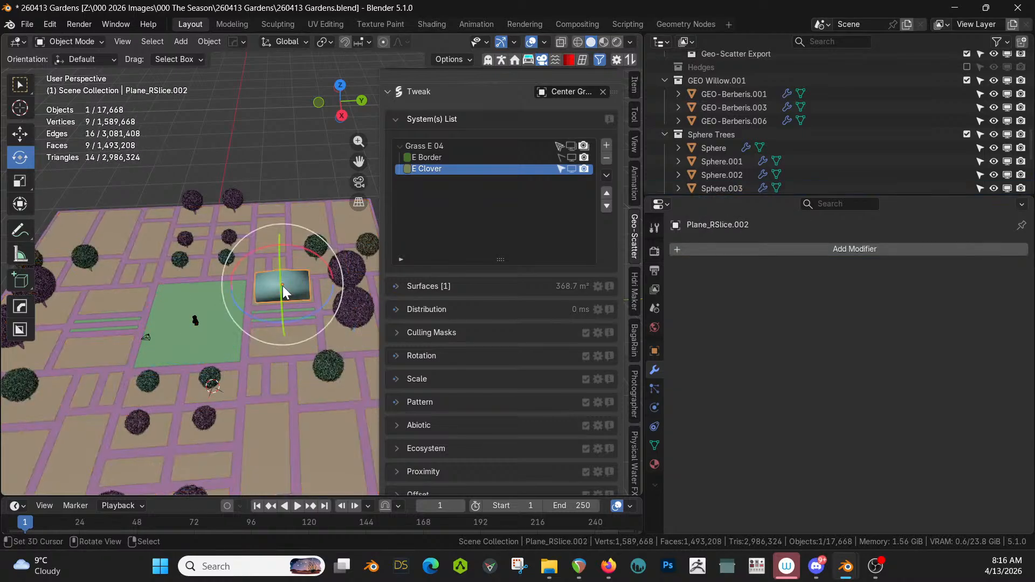
pyautogui.moveTo(289, 287); pyautogui.dragTo(328, 260, button='middle')
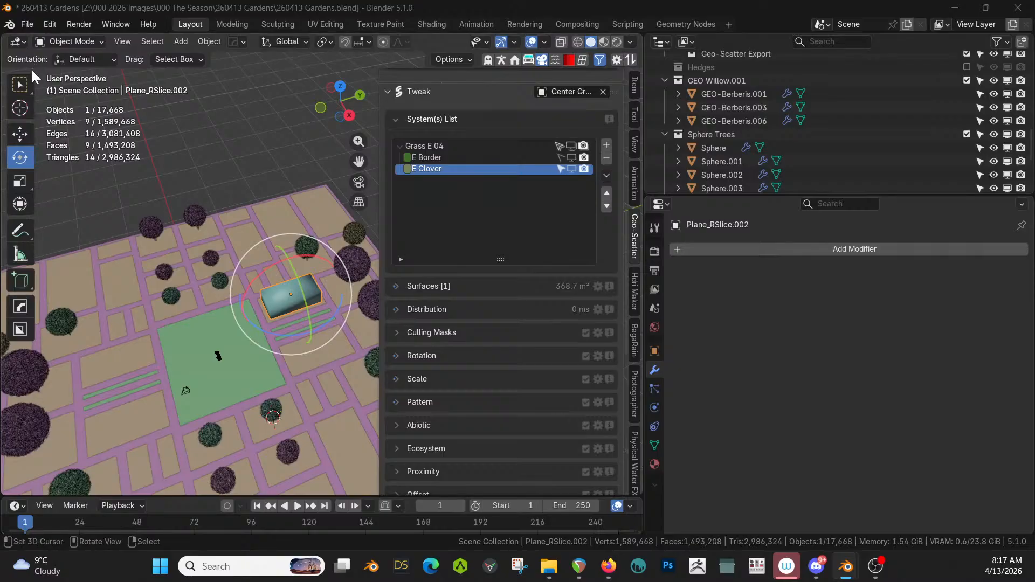
pyautogui.moveTo(208, 270); pyautogui.dragTo(240, 250, button='middle')
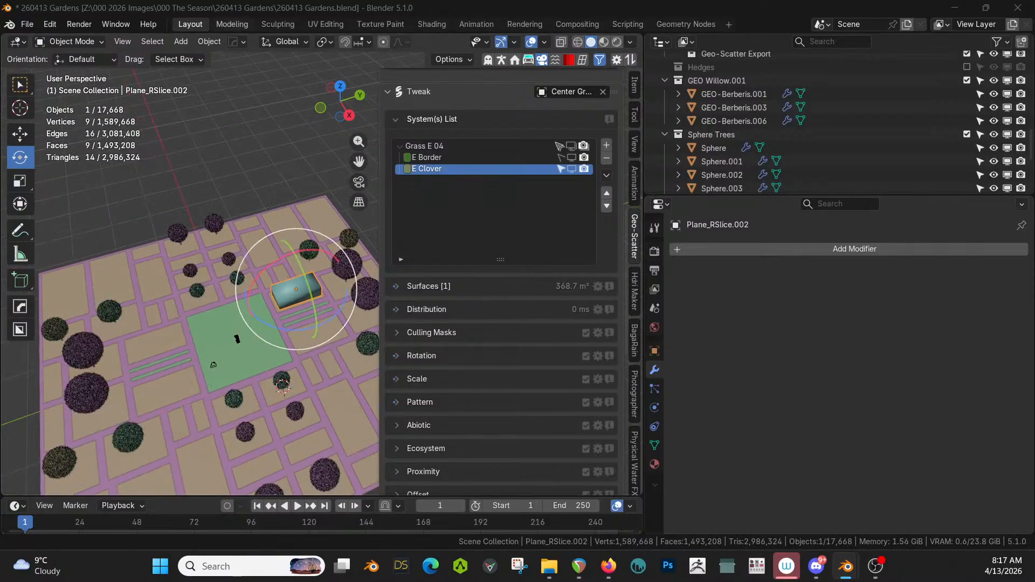
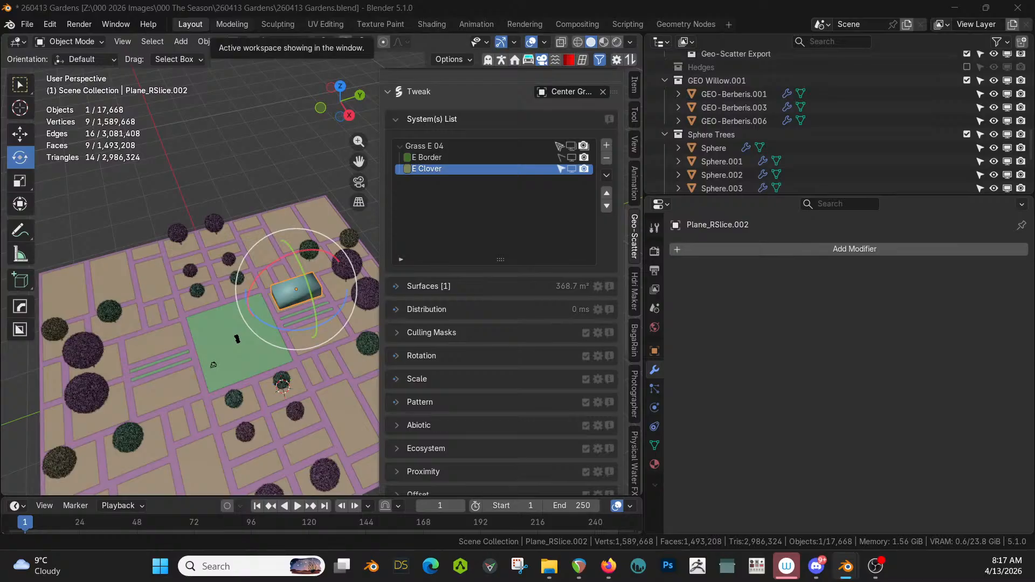
# - Place the Cotoneaster topiary asset outside the garden and copy its modifiers to the peaked block Plane_RSlice.002
pyautogui.moveTo(0, 100); pyautogui.dragTo(205, 167)
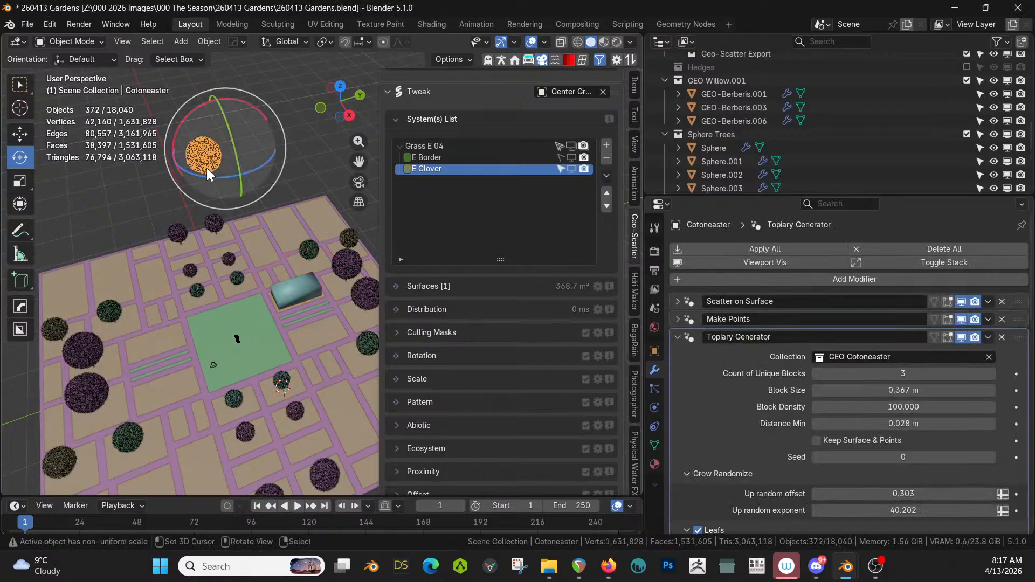
pyautogui.click(295, 283)
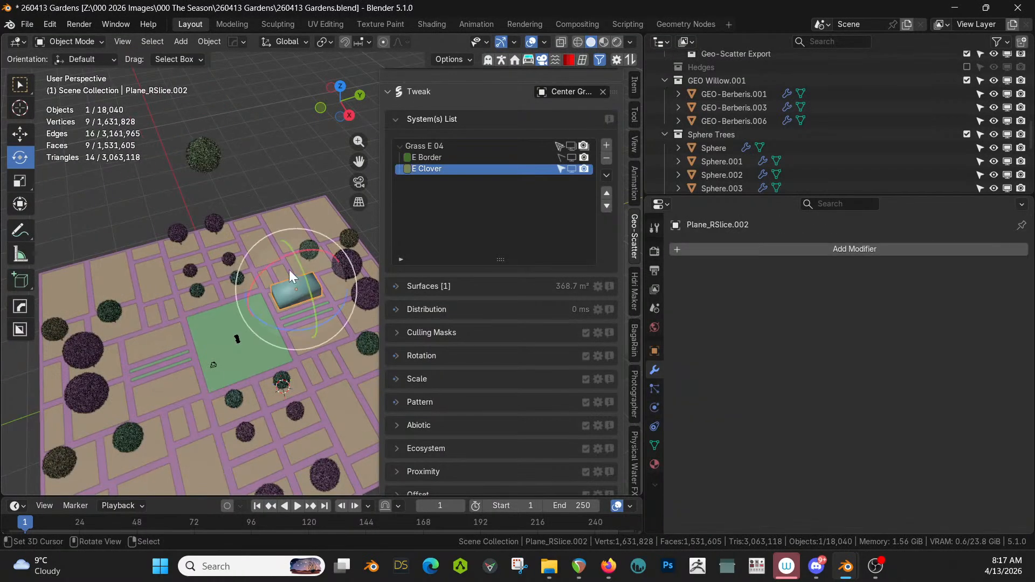
pyautogui.keyDown('shift'); pyautogui.click(212, 160); pyautogui.keyUp('shift')
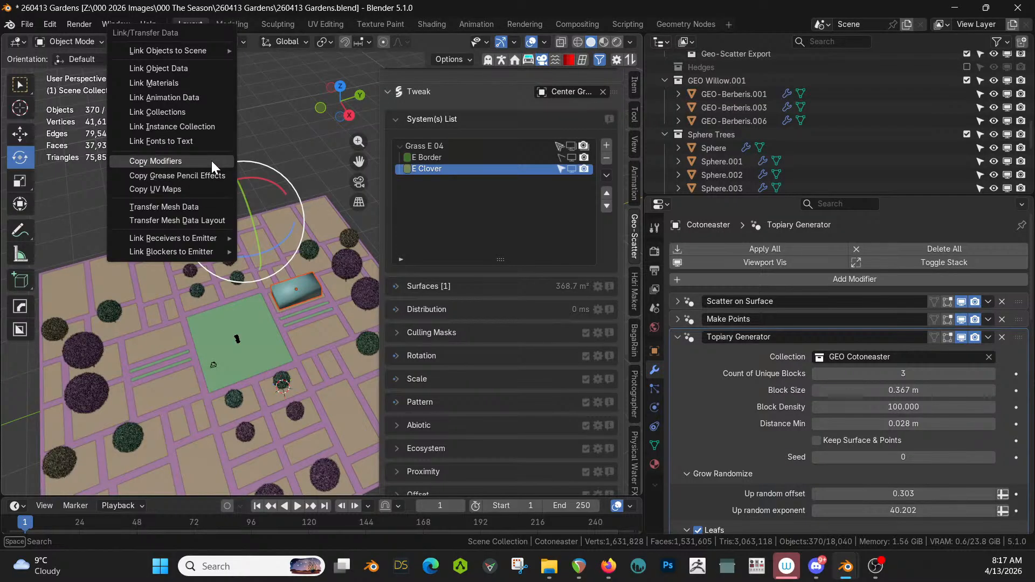
pyautogui.click(212, 160)
pyautogui.click(306, 284)
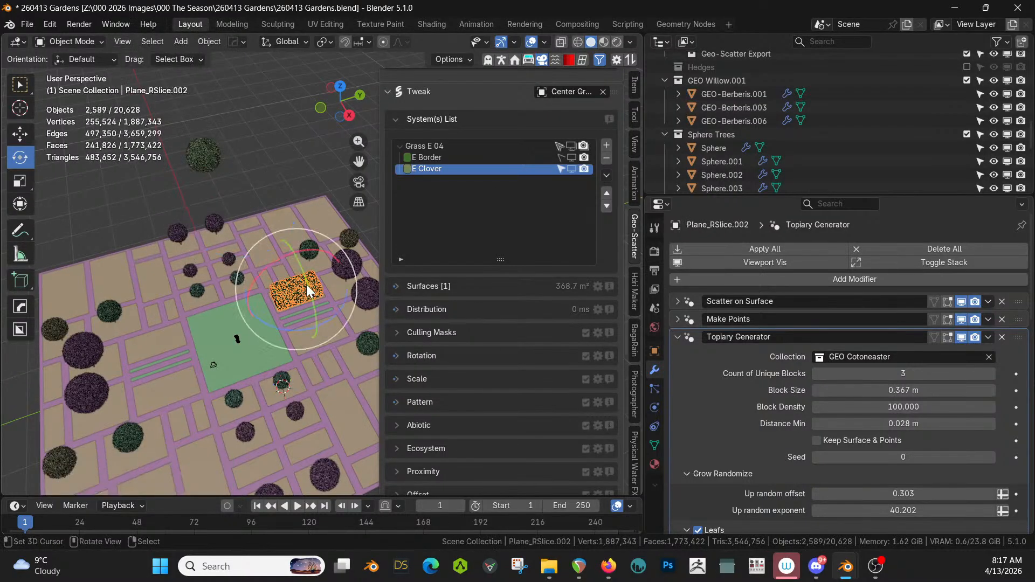
# - Delete the Cotoneaster topiary sphere outside the garden
pyautogui.press('KP_Decimal')
pyautogui.moveTo(245, 314); pyautogui.dragTo(149, 315, button='middle')
pyautogui.scroll(-3, 225, 276)
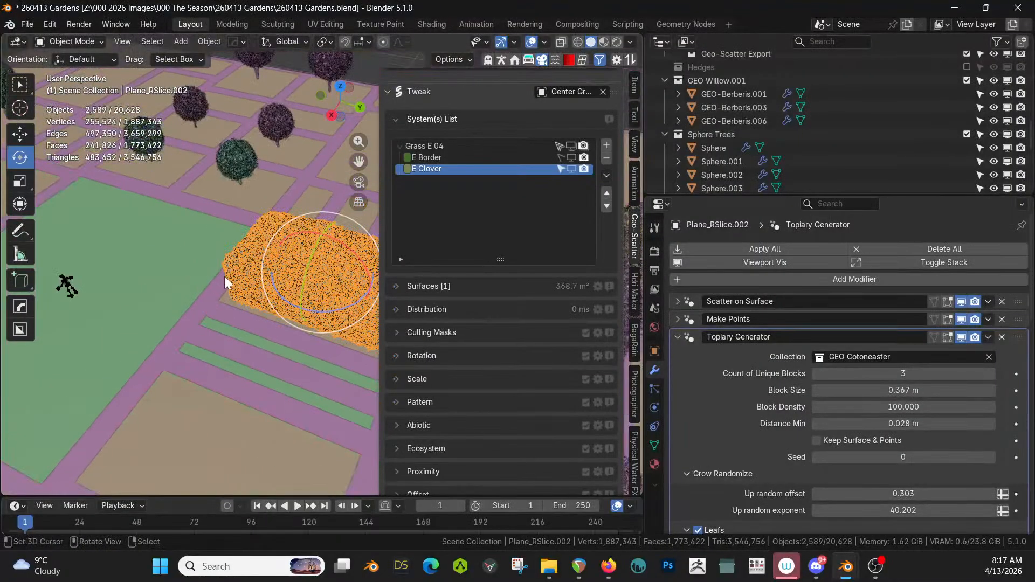
pyautogui.keyDown('shift'); pyautogui.moveTo(277, 232); pyautogui.dragTo(86, 455, button='middle'); pyautogui.keyUp('shift')
pyautogui.click(368, 72)
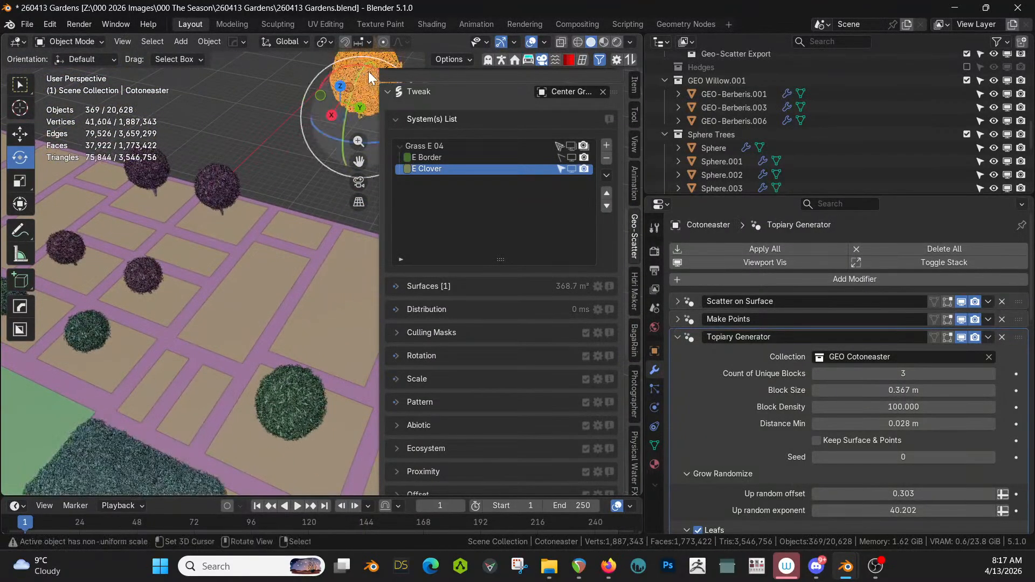
pyautogui.press('Delete')
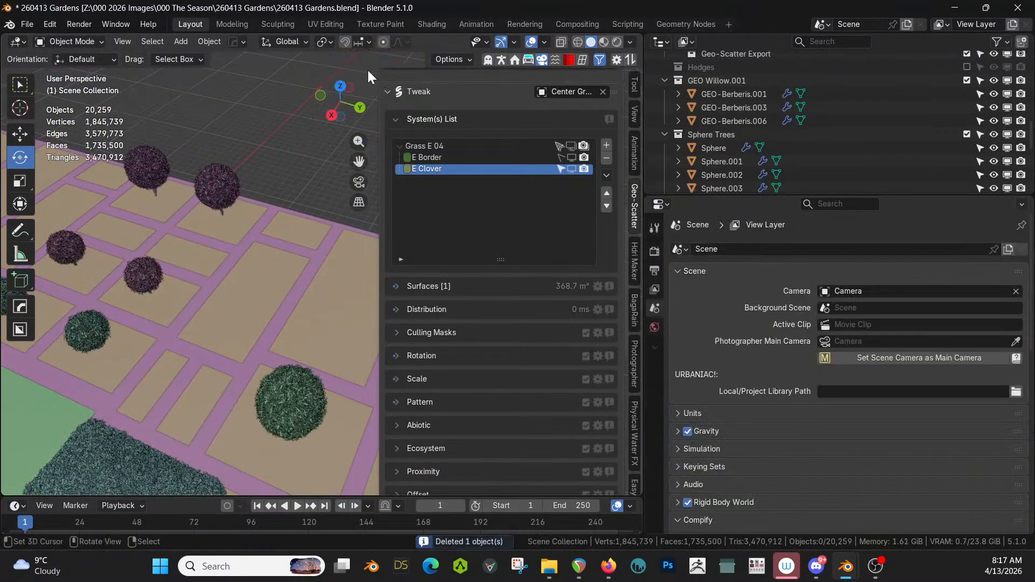
# - Turn off the viewport display of the peaked block's Scatter on Surface, Make Points and Topiary Generator modifiers
pyautogui.scroll(2, 251, 277)
pyautogui.click(231, 393)
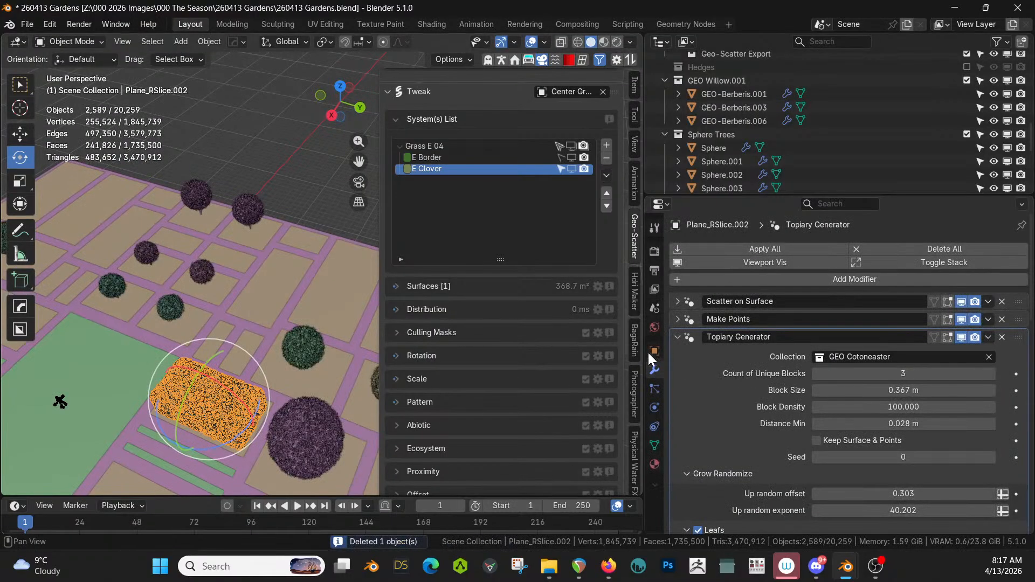
pyautogui.moveTo(962, 338); pyautogui.dragTo(962, 310)
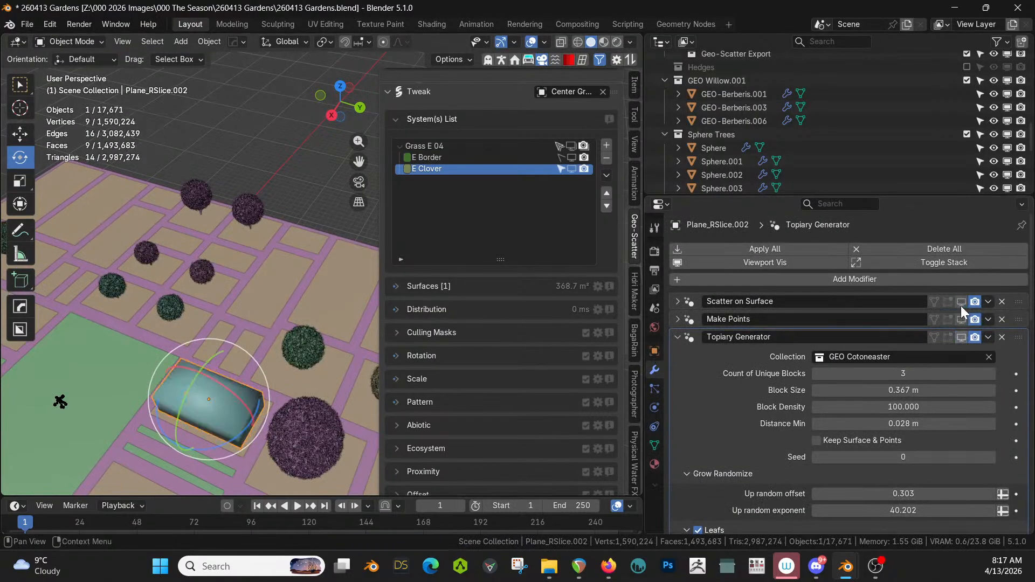
# - Add a HardOps Wireframe modifier about 0.41 m thick to the peaked block
pyautogui.keyDown('shift'); pyautogui.moveTo(264, 395); pyautogui.dragTo(292, 324, button='middle'); pyautogui.keyUp('shift')
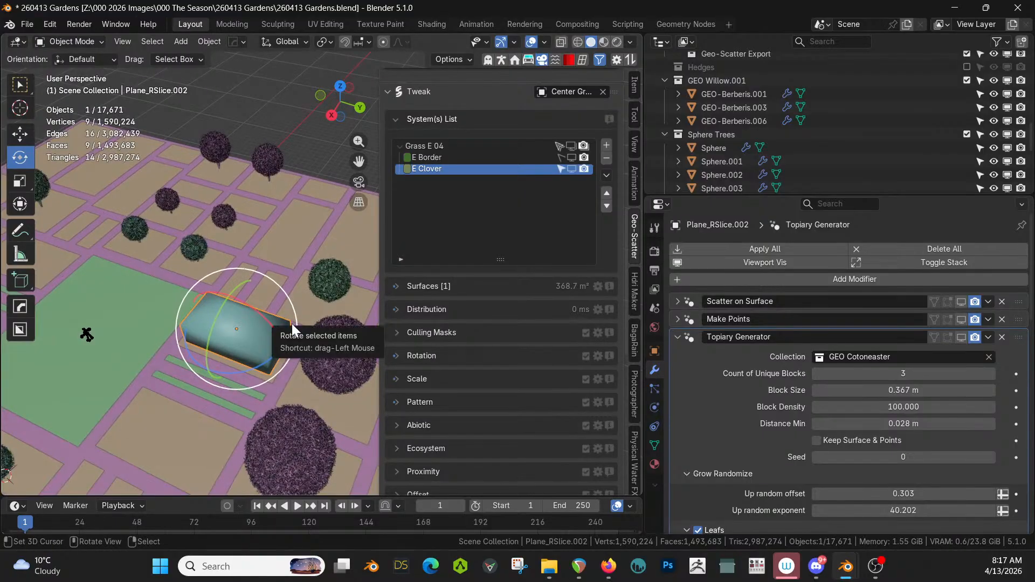
pyautogui.scroll(5, 270, 350)
pyautogui.keyDown('shift'); pyautogui.moveTo(230, 356); pyautogui.dragTo(293, 215, button='middle'); pyautogui.keyUp('shift')
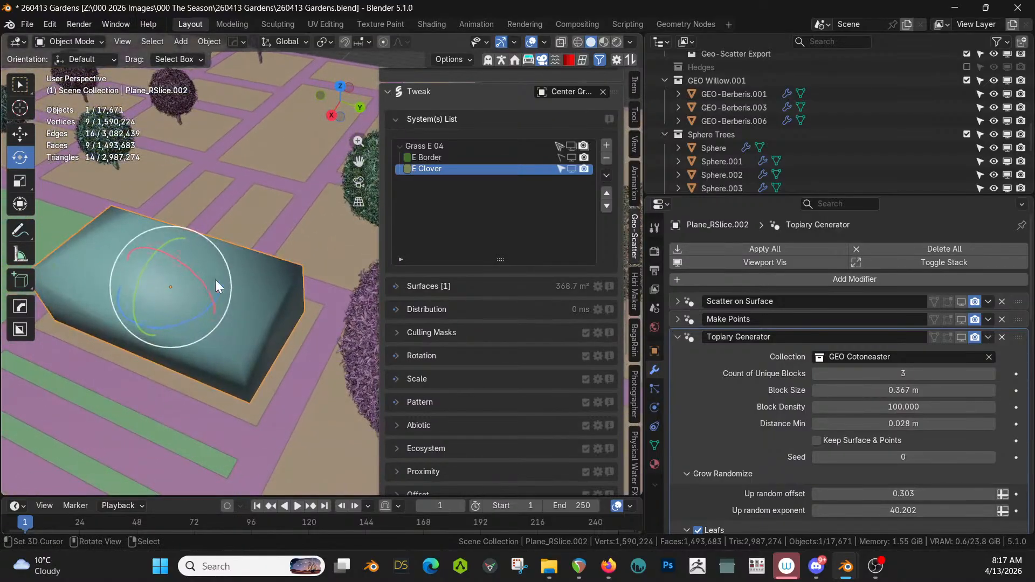
pyautogui.press('q')
pyautogui.moveTo(208, 369)
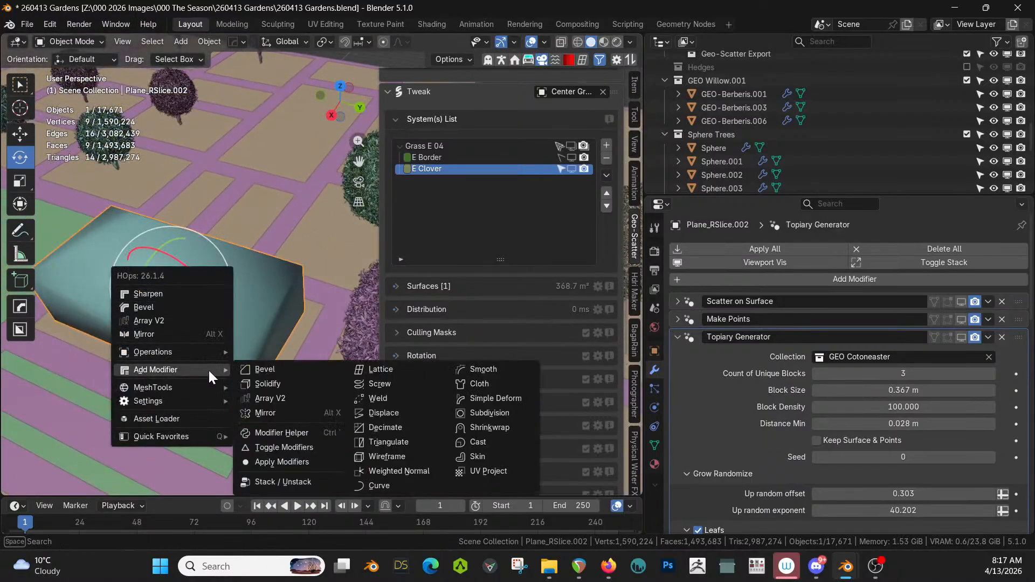
pyautogui.click(386, 456)
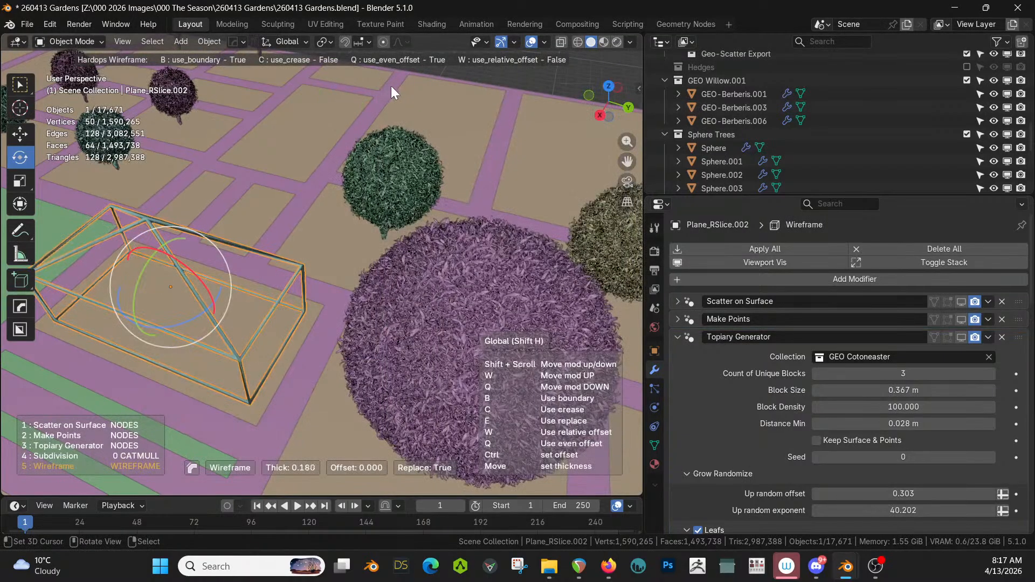
pyautogui.click(347, 436)
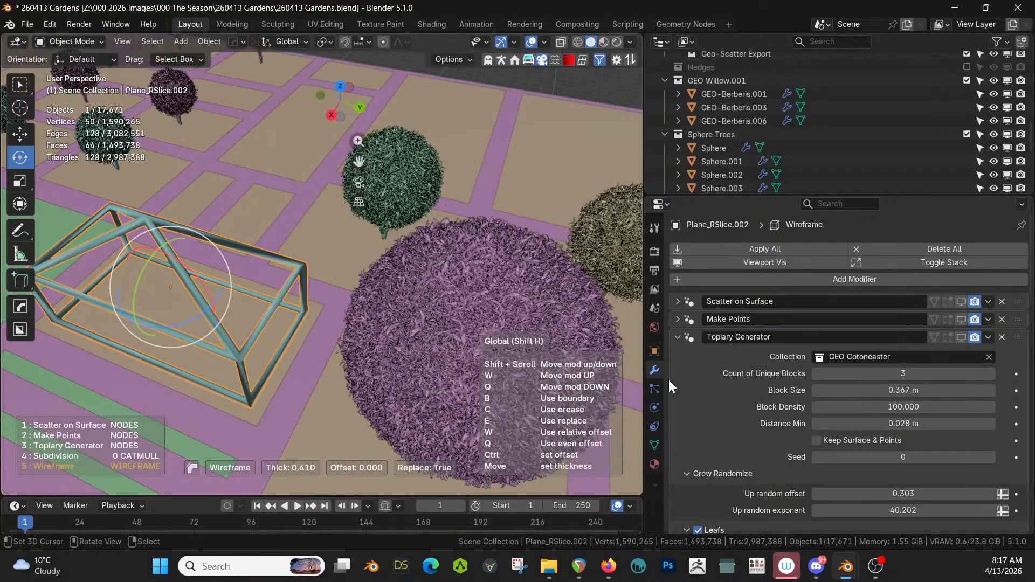
# - Move the Wireframe modifier first in the block's stack and re-enable the viewport display of Scatter on Surface, Make Points and Topiary Generator
pyautogui.click(677, 336)
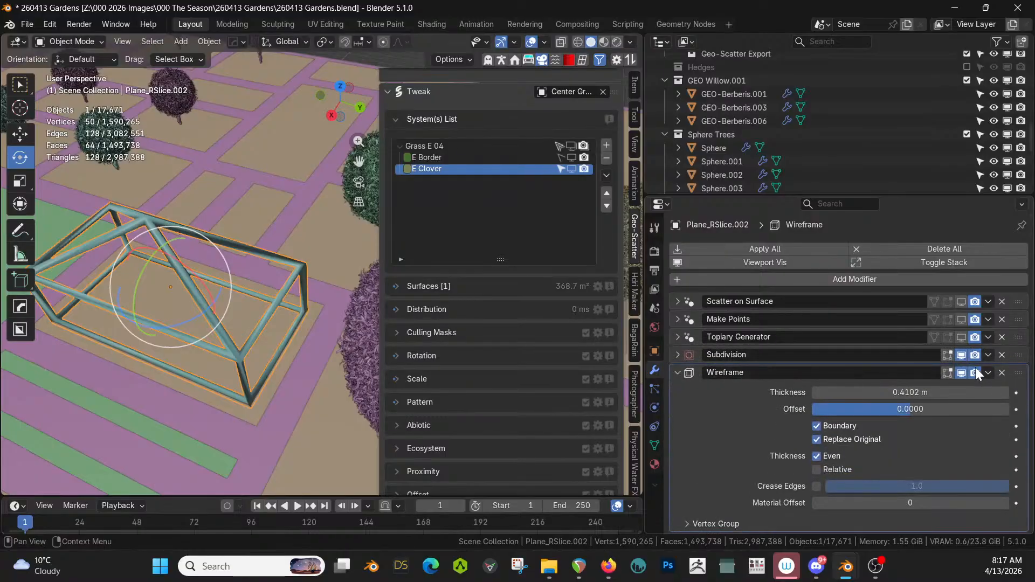
pyautogui.moveTo(1023, 377); pyautogui.dragTo(1018, 300)
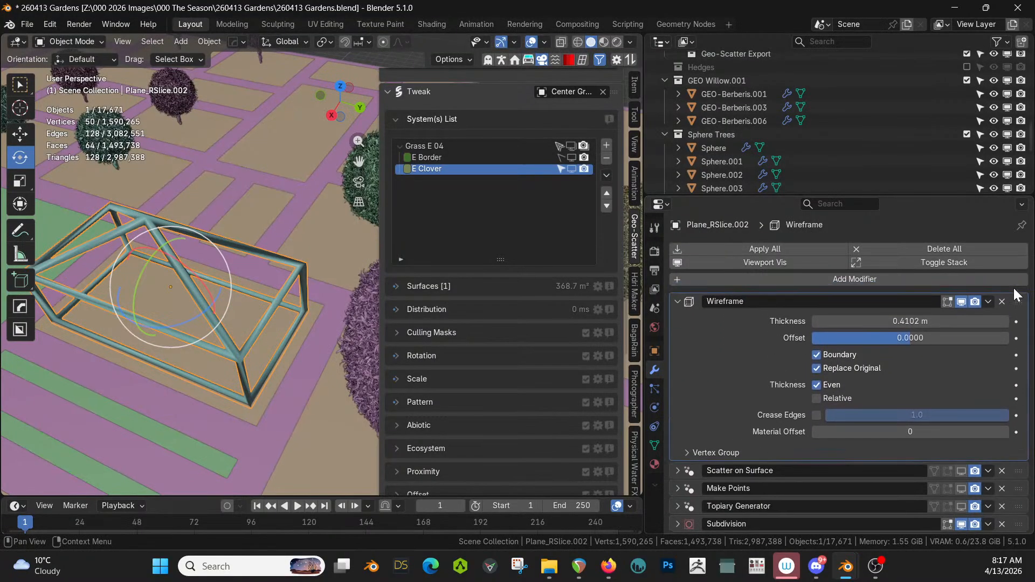
pyautogui.click(964, 504)
pyautogui.moveTo(963, 487); pyautogui.dragTo(962, 471)
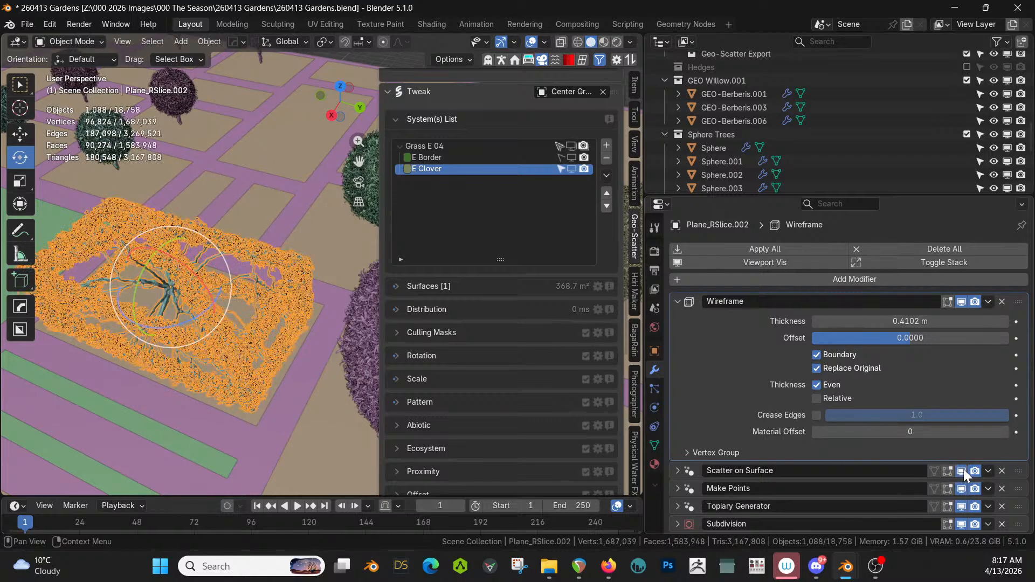
# - Disable Trunk in the peaked block's Topiary Generator modifier, keeping Branches enabled
pyautogui.moveTo(239, 309); pyautogui.dragTo(289, 191, button='middle')
pyautogui.click(270, 157)
pyautogui.moveTo(270, 156); pyautogui.dragTo(257, 220, button='middle')
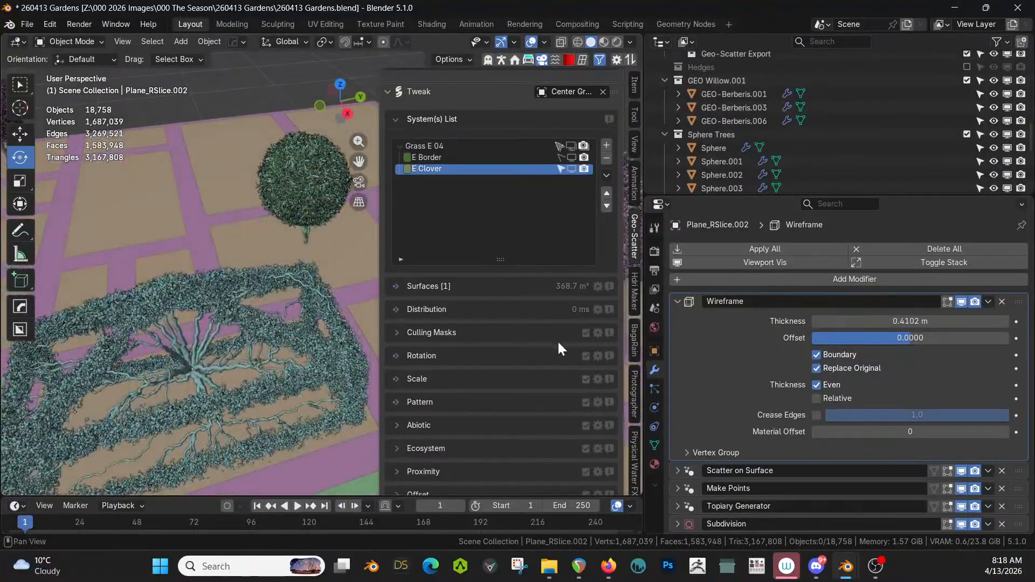
pyautogui.click(679, 505)
pyautogui.scroll(-15, 729, 477)
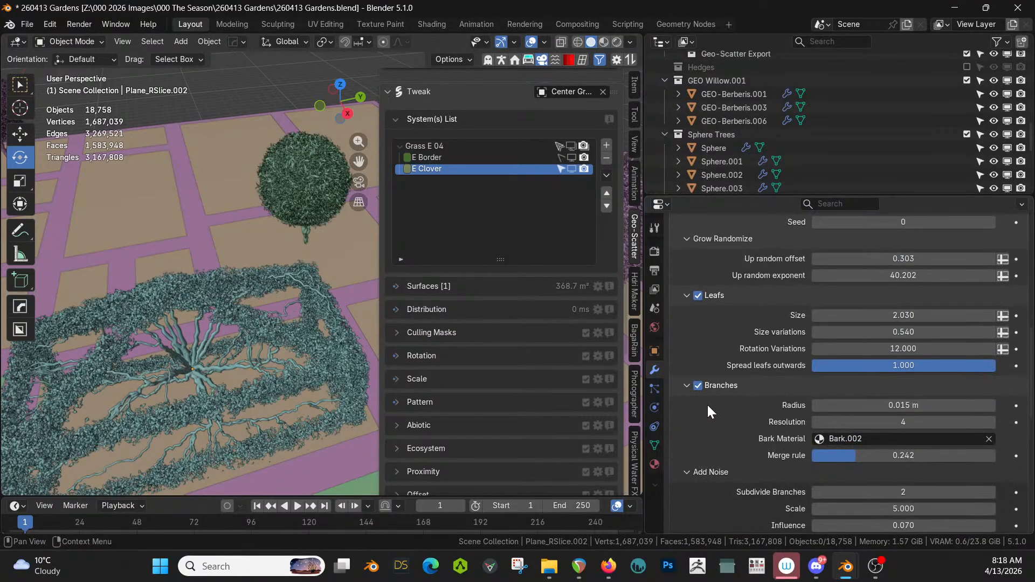
pyautogui.click(697, 385)
pyautogui.click(697, 385)
pyautogui.scroll(-5, 721, 393)
pyautogui.click(697, 437)
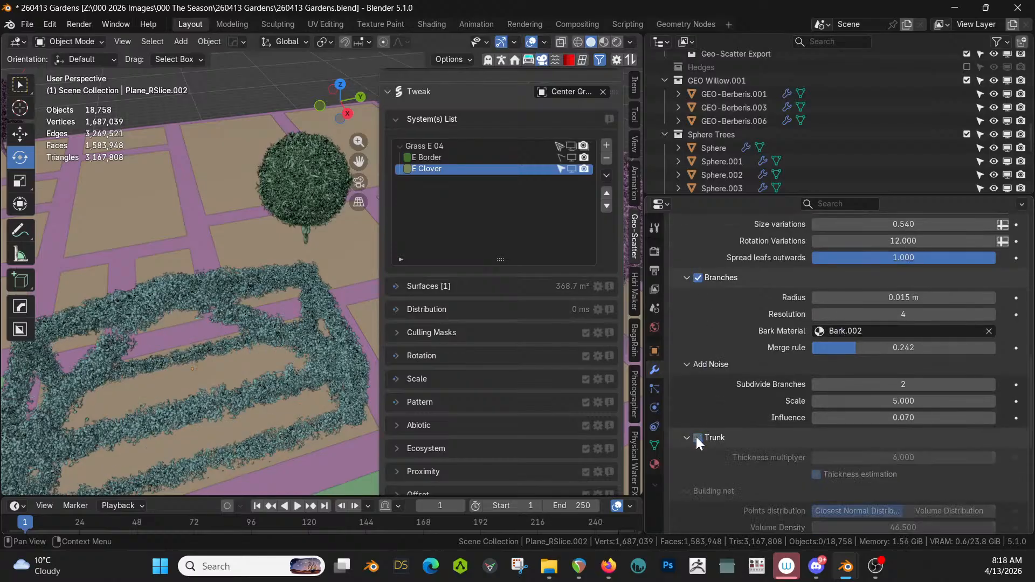
# - Enable the Hedges collection and examine how the wireframe topiary sits among the surrounding hedges
pyautogui.moveTo(319, 322); pyautogui.dragTo(202, 318, button='middle')
pyautogui.scroll(2, 804, 115)
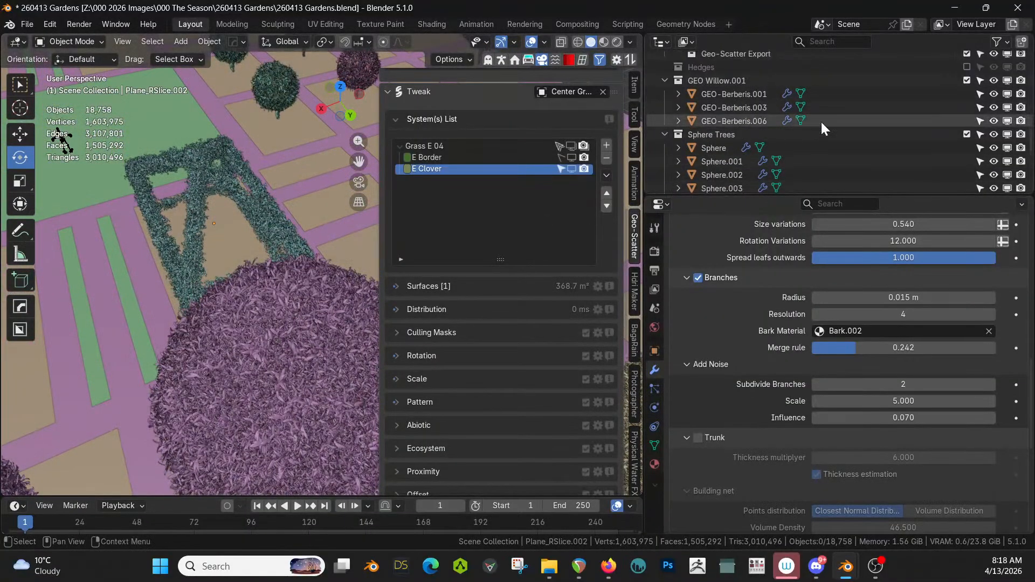
pyautogui.click(966, 94)
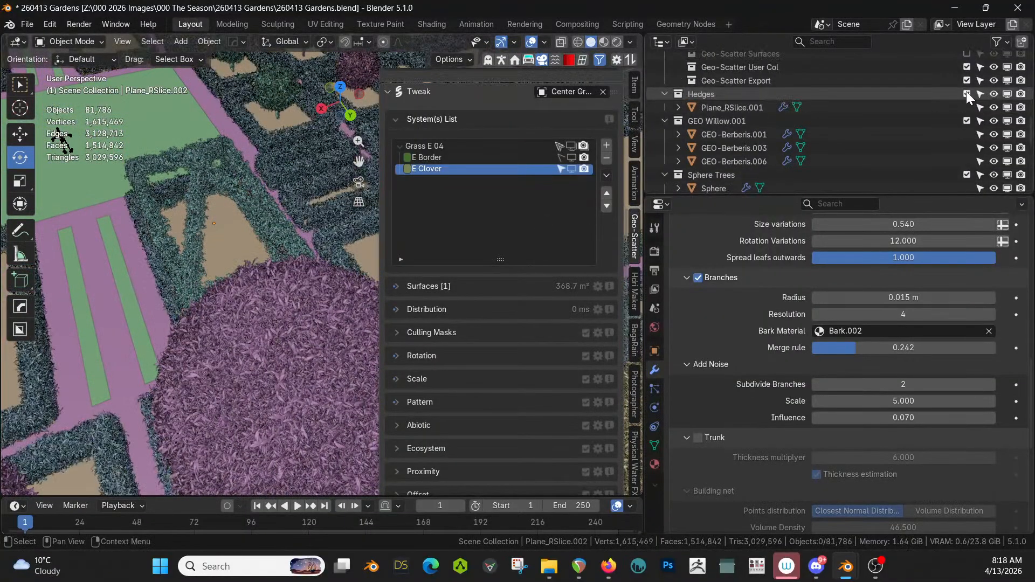
pyautogui.moveTo(297, 186); pyautogui.dragTo(490, 105, button='middle')
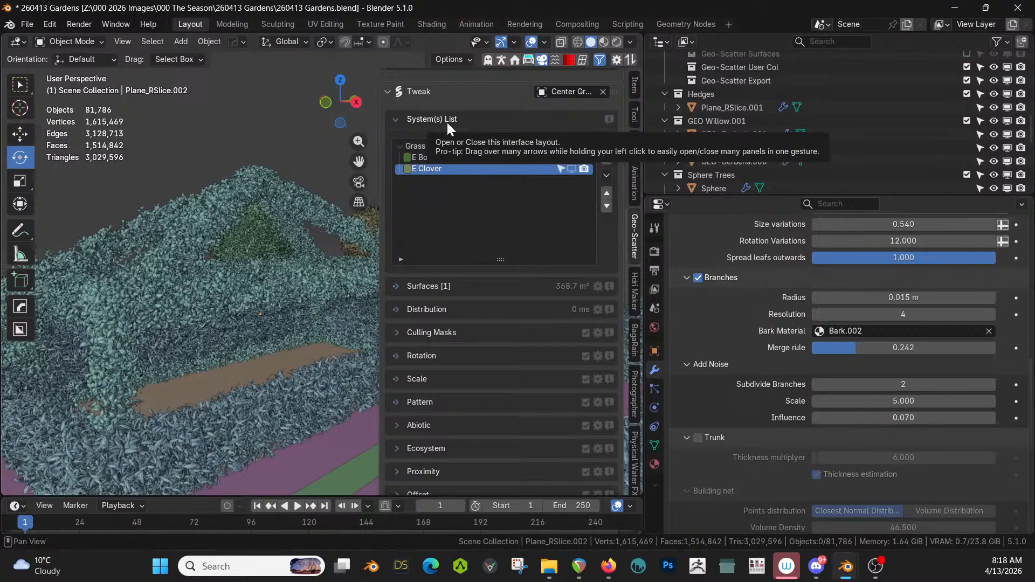
pyautogui.moveTo(225, 286)
pyautogui.mouseDown(button='middle')
pyautogui.moveTo(199, 287)
pyautogui.moveTo(198, 318)
pyautogui.moveTo(150, 380)
pyautogui.mouseUp(button='middle')
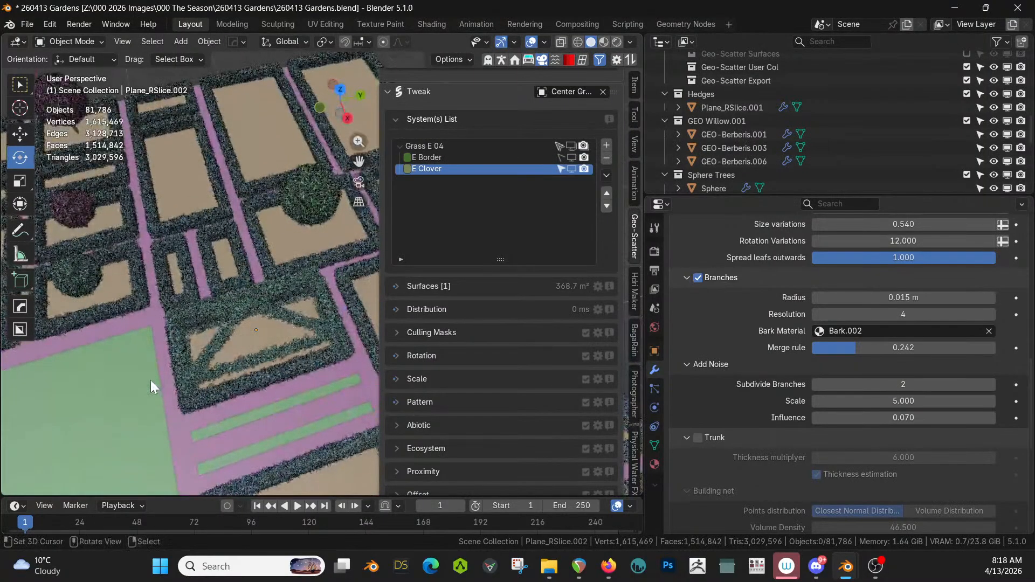
pyautogui.press('z')
pyautogui.click(150, 380)
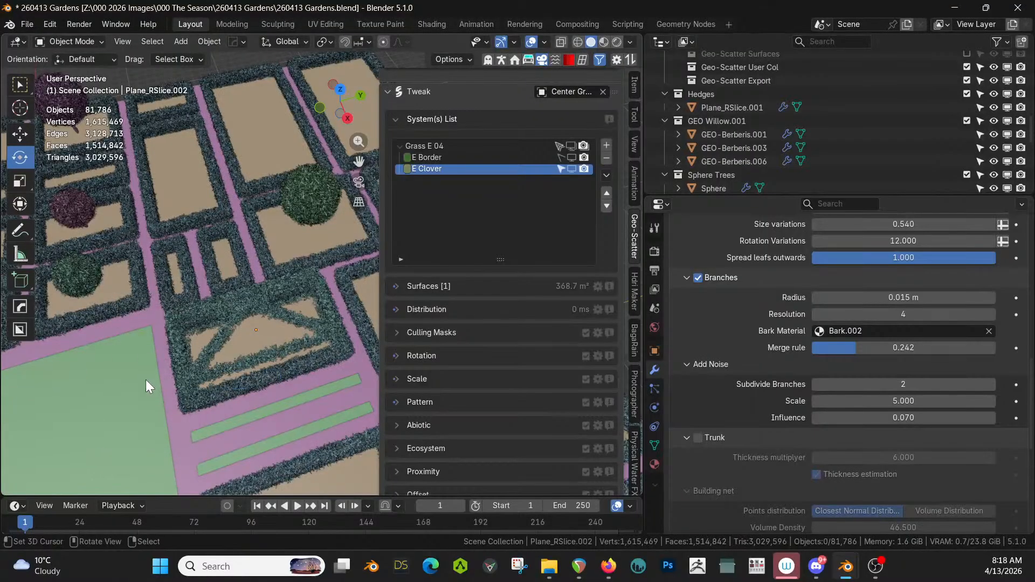
# - Mirror the wireframe topiary block along the Y axis across the Center Grass object
pyautogui.scroll(-6, 154, 361)
pyautogui.scroll(8, 163, 340)
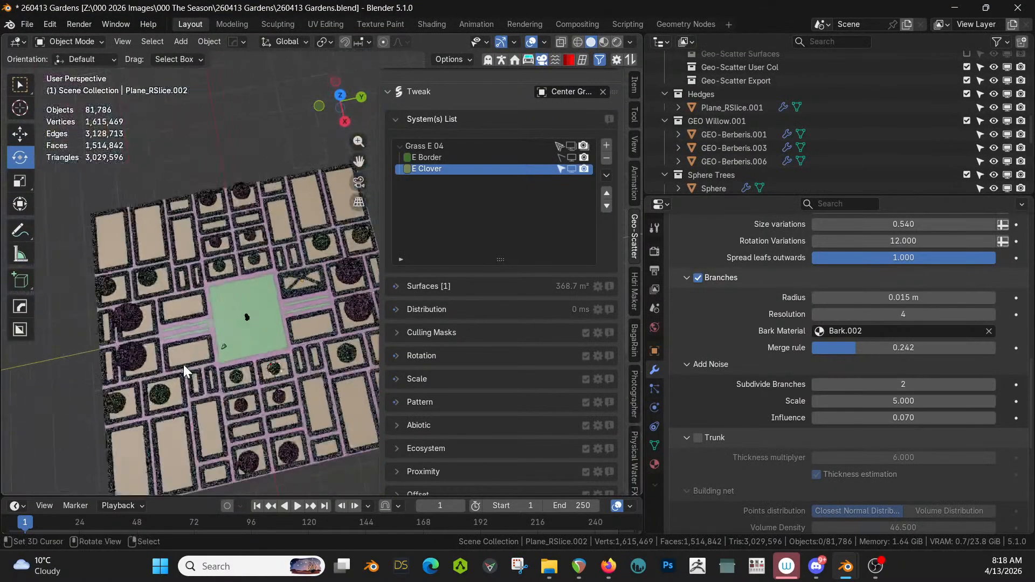
pyautogui.keyDown('shift'); pyautogui.moveTo(222, 339); pyautogui.dragTo(233, 286, button='middle'); pyautogui.keyUp('shift')
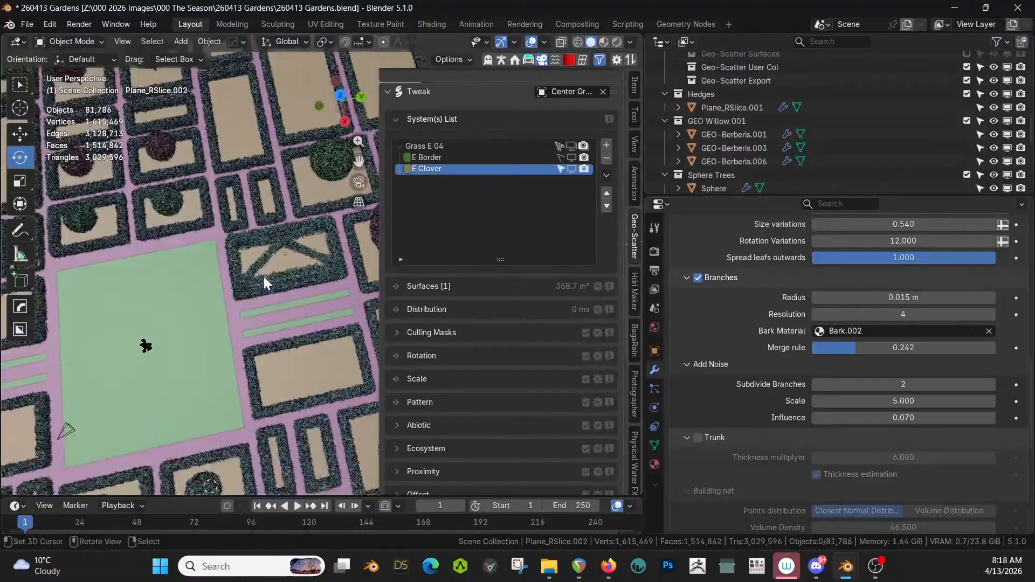
pyautogui.click(283, 244)
pyautogui.keyDown('shift'); pyautogui.rightClick(182, 304); pyautogui.keyUp('shift')
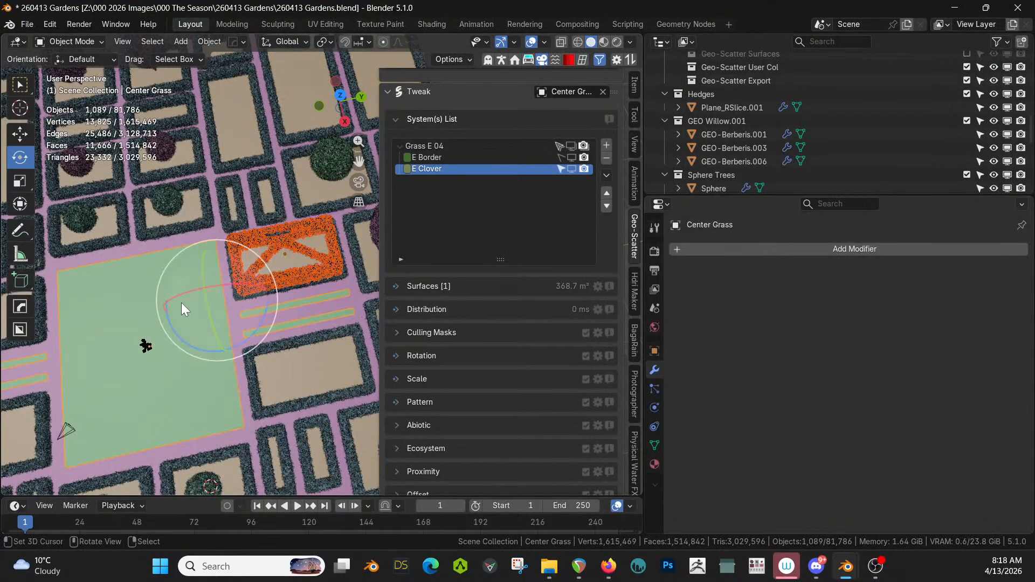
pyautogui.scroll(-2, 182, 304)
pyautogui.hotkey('alt', 'x')
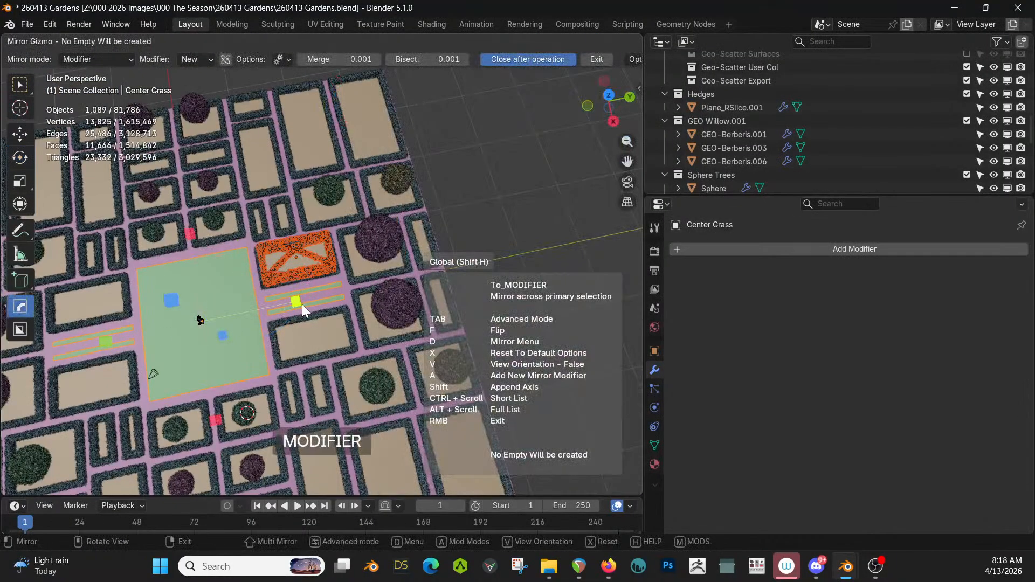
pyautogui.rightClick(296, 300)
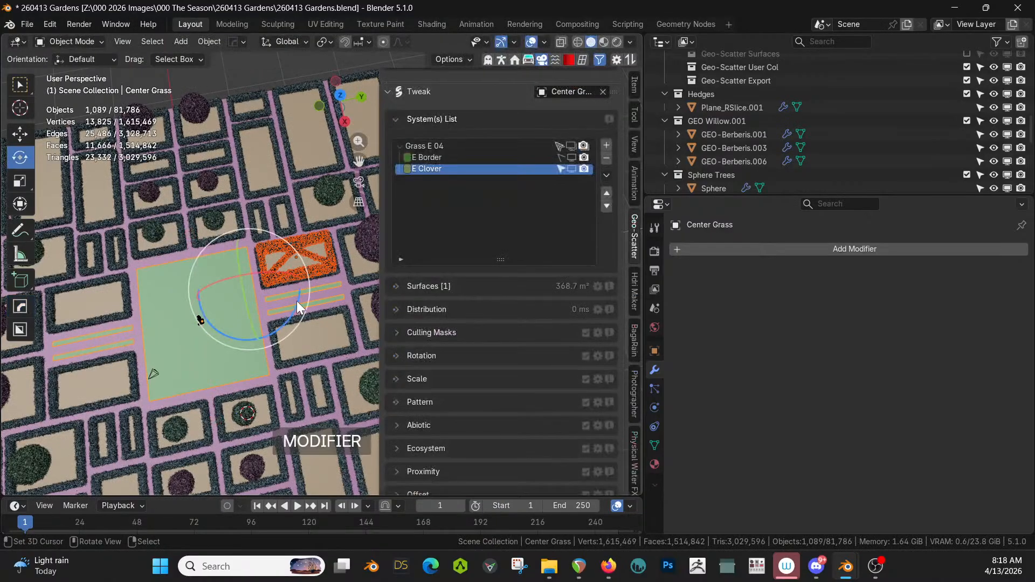
# - Mirror the wireframe topiary block along a second axis across the Center Grass object
pyautogui.scroll(-3, 245, 300)
pyautogui.moveTo(244, 300); pyautogui.dragTo(289, 281, button='middle')
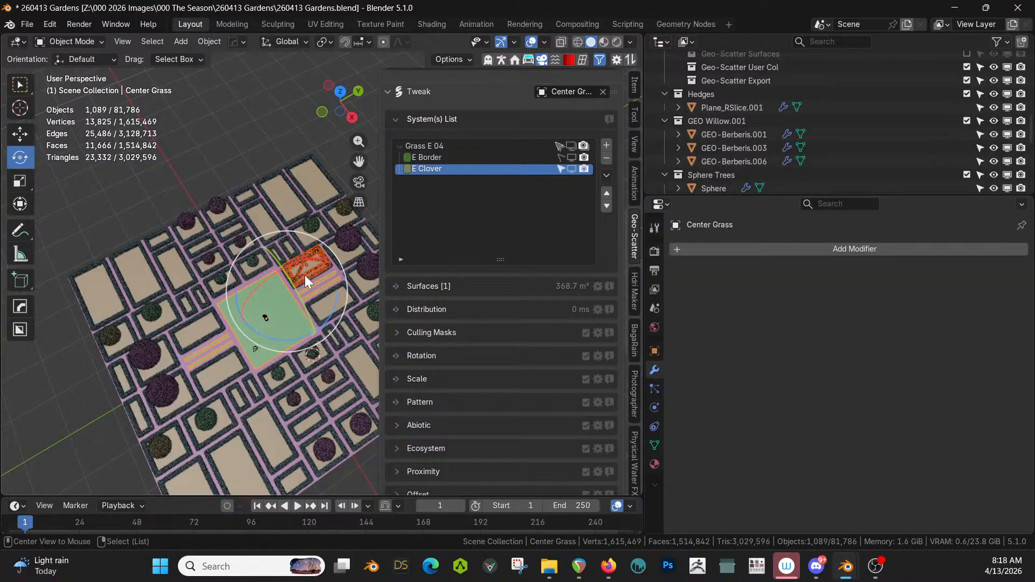
pyautogui.hotkey('alt', 'x')
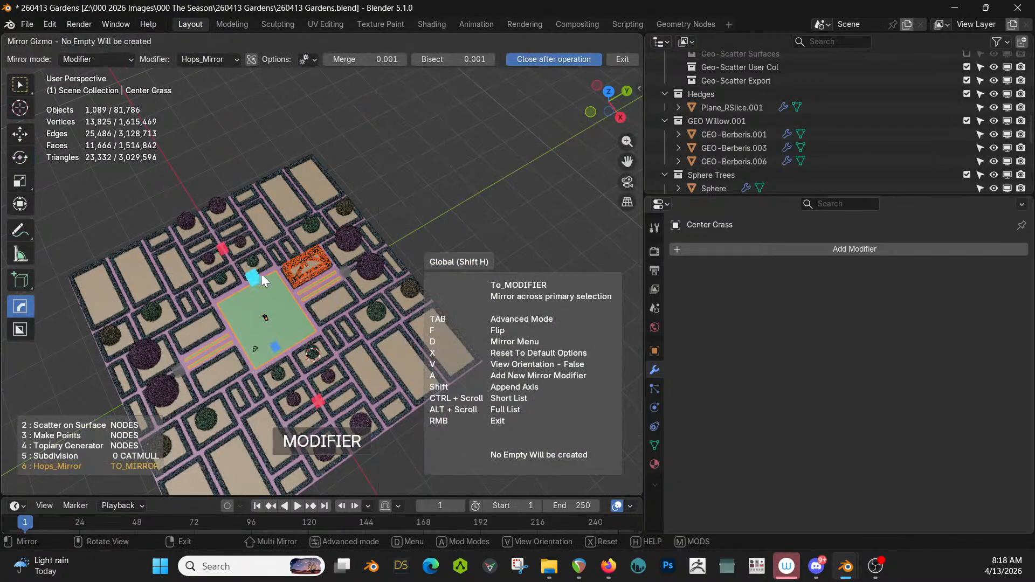
# - Mirror the roofed hedge frame on X across the center grass, and move its Hops_Mirror modifier directly below Wireframe
pyautogui.click(222, 247)
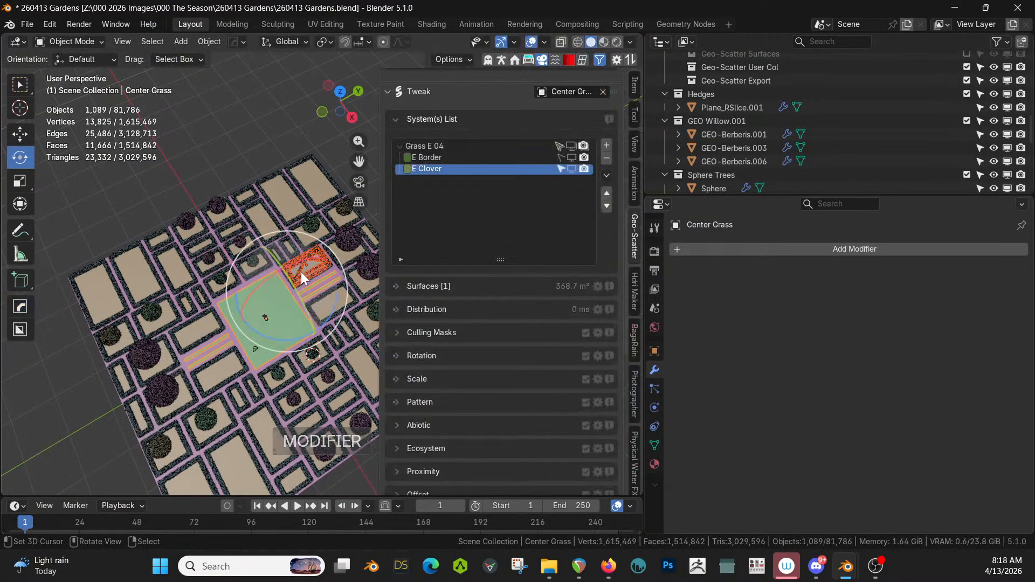
pyautogui.click(305, 262)
pyautogui.scroll(-2, 755, 412)
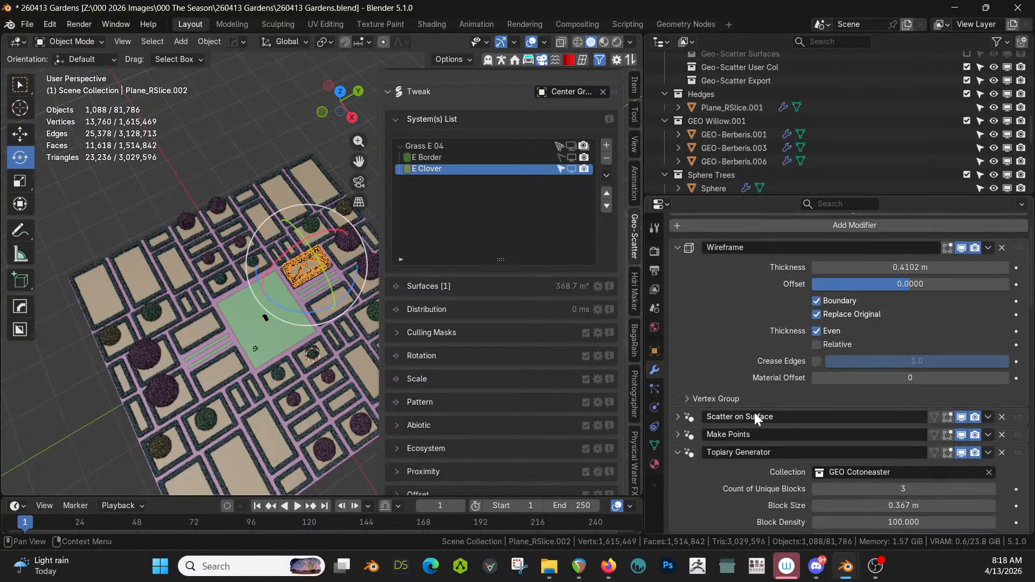
pyautogui.scroll(-12, 754, 412)
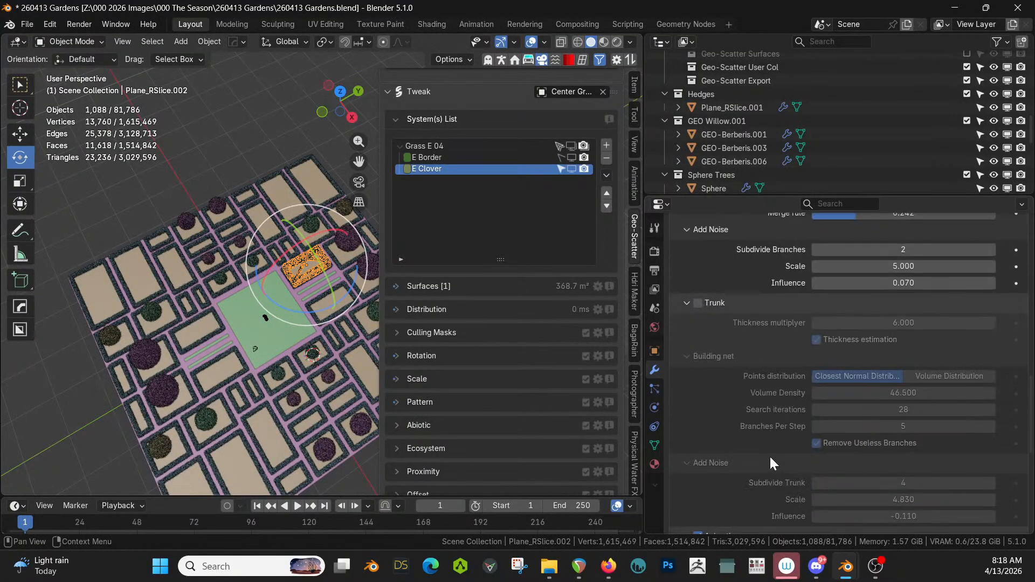
pyautogui.scroll(12, 766, 447)
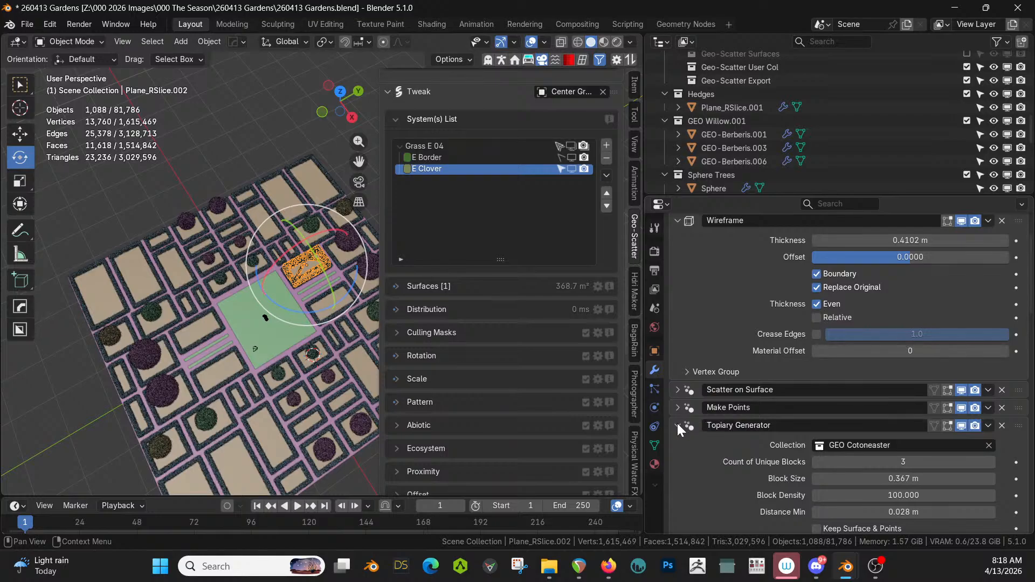
pyautogui.click(678, 426)
pyautogui.click(698, 462)
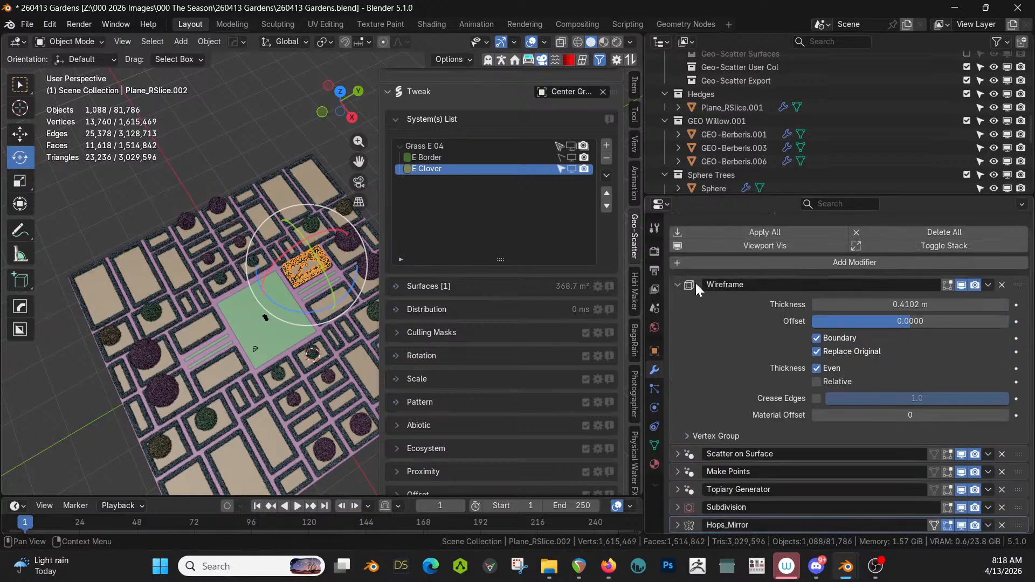
pyautogui.click(694, 284)
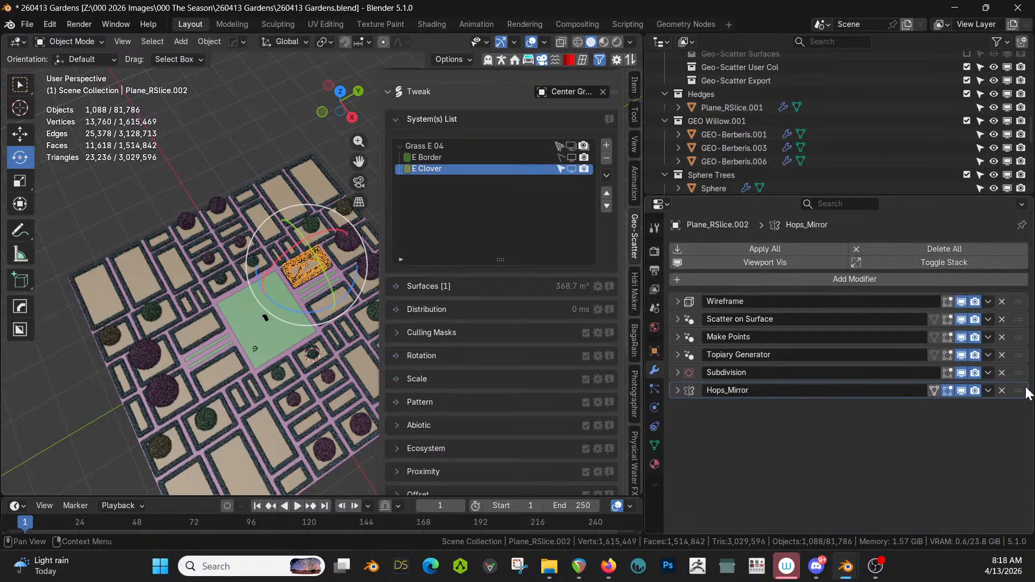
pyautogui.moveTo(1025, 389); pyautogui.dragTo(1005, 299)
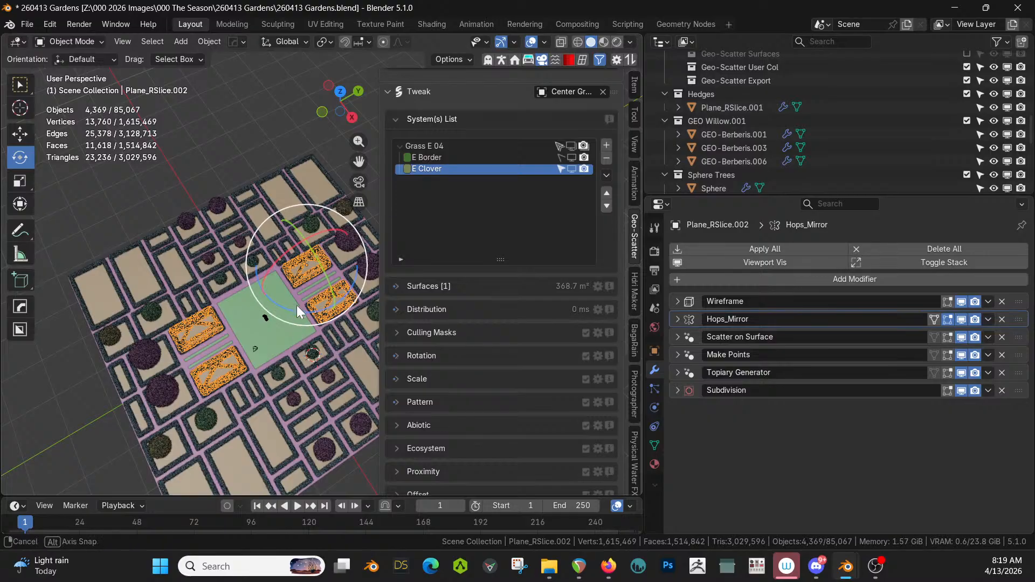
# - Save the garden file with the mirrored hedge frames
pyautogui.moveTo(297, 305); pyautogui.dragTo(310, 247, button='middle')
pyautogui.scroll(3, 309, 247)
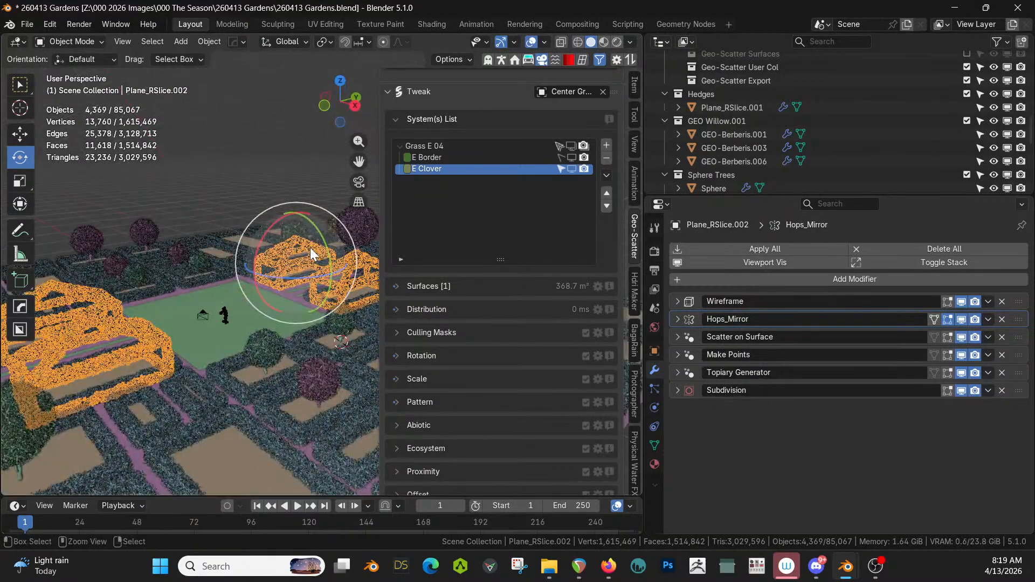
pyautogui.hotkey('ctrl', 's')
pyautogui.scroll(3, 280, 285)
pyautogui.moveTo(281, 286); pyautogui.dragTo(254, 314, button='middle')
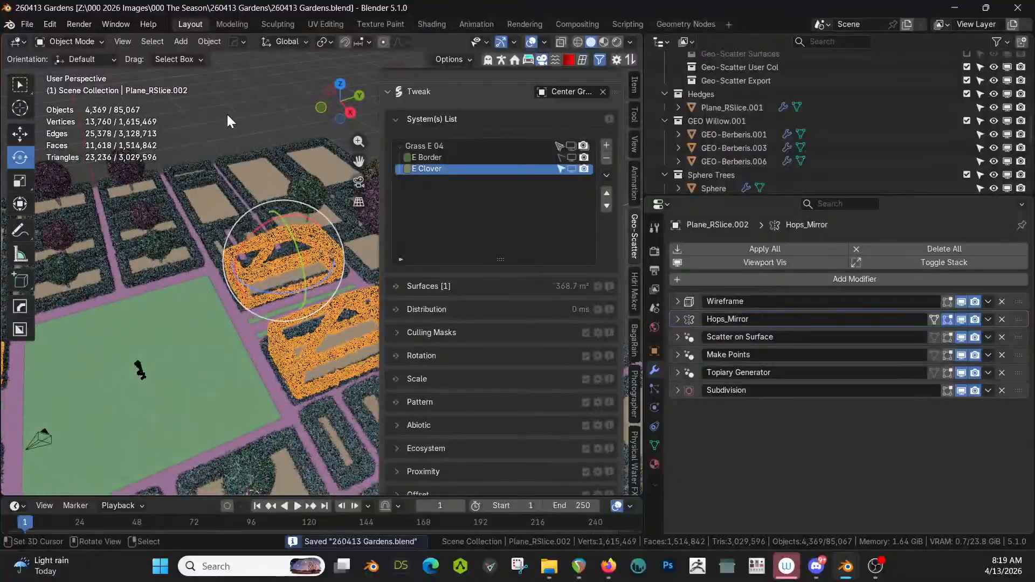
# - Disable viewport display of the hedge frame's Scatter on Surface, Make Points, Topiary Generator and Subdivision modifiers
pyautogui.click(227, 112)
pyautogui.scroll(5, 223, 221)
pyautogui.moveTo(216, 212); pyautogui.dragTo(251, 270, button='middle')
pyautogui.click(232, 249)
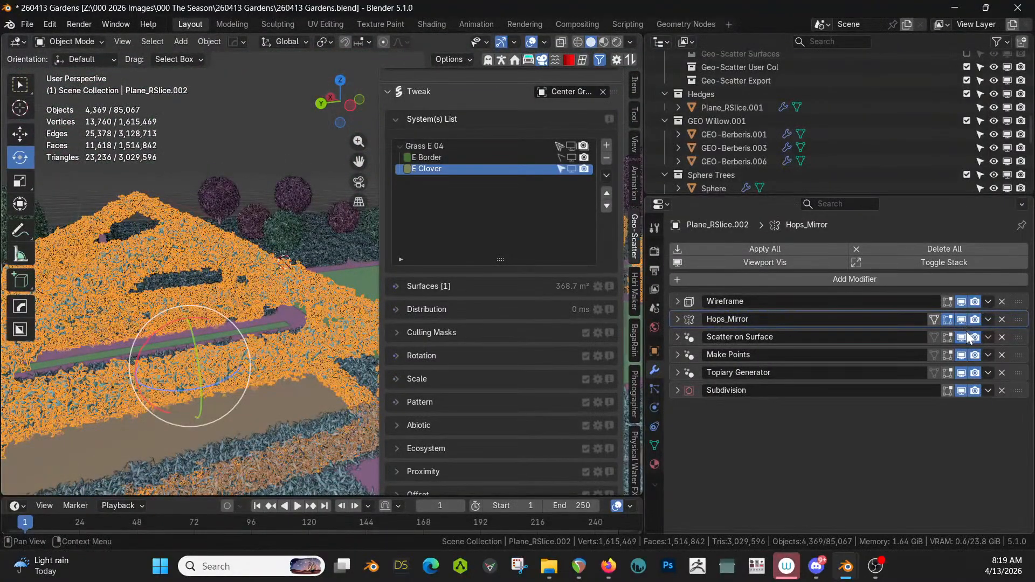
pyautogui.moveTo(962, 338); pyautogui.dragTo(961, 393)
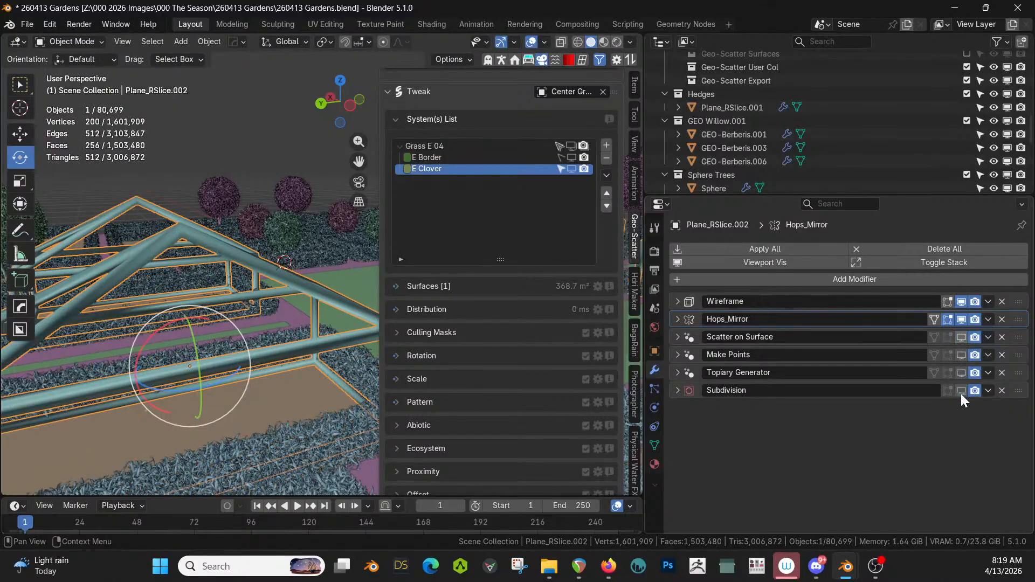
# - Set the hedge frame's Subdivision modifier to level 1
pyautogui.scroll(-3, 485, 355)
pyautogui.scroll(-4, 226, 349)
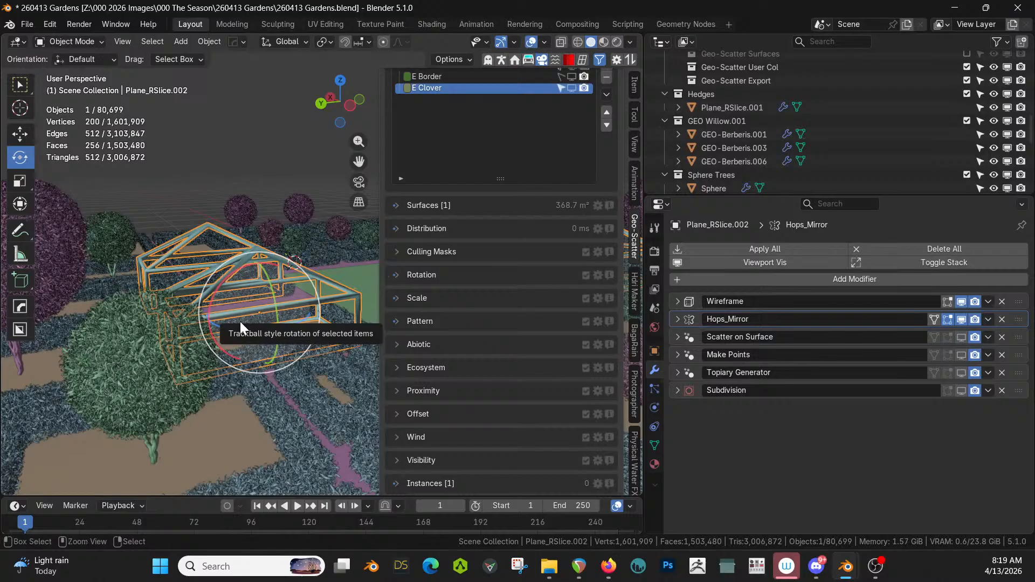
pyautogui.hotkey('ctrl', '1')
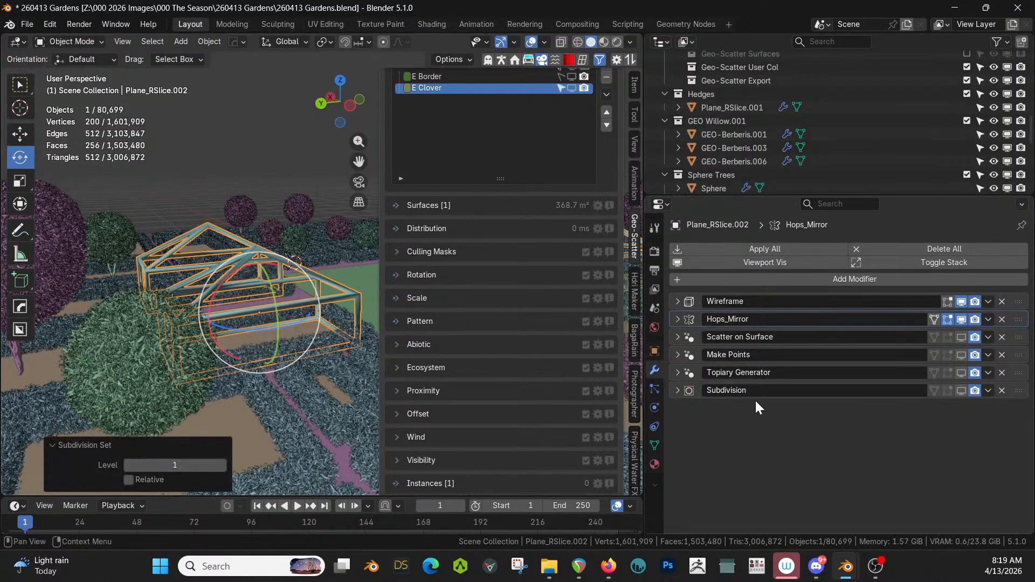
pyautogui.click(1019, 393)
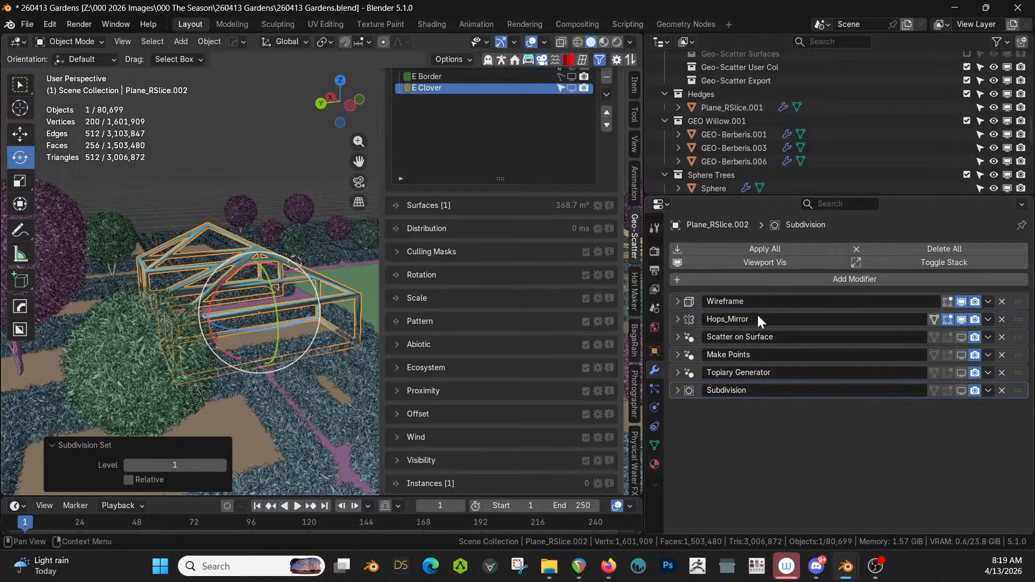
# - Duplicate the Subdivision modifier, move the copy above Wireframe at the start of the stack, and enable its viewport display
pyautogui.press('q')
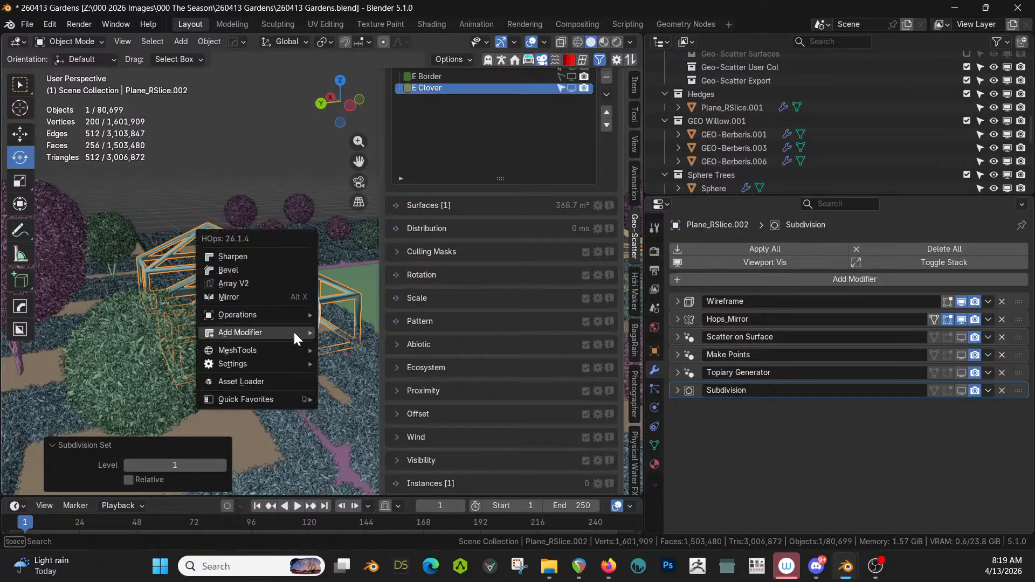
pyautogui.moveTo(293, 332)
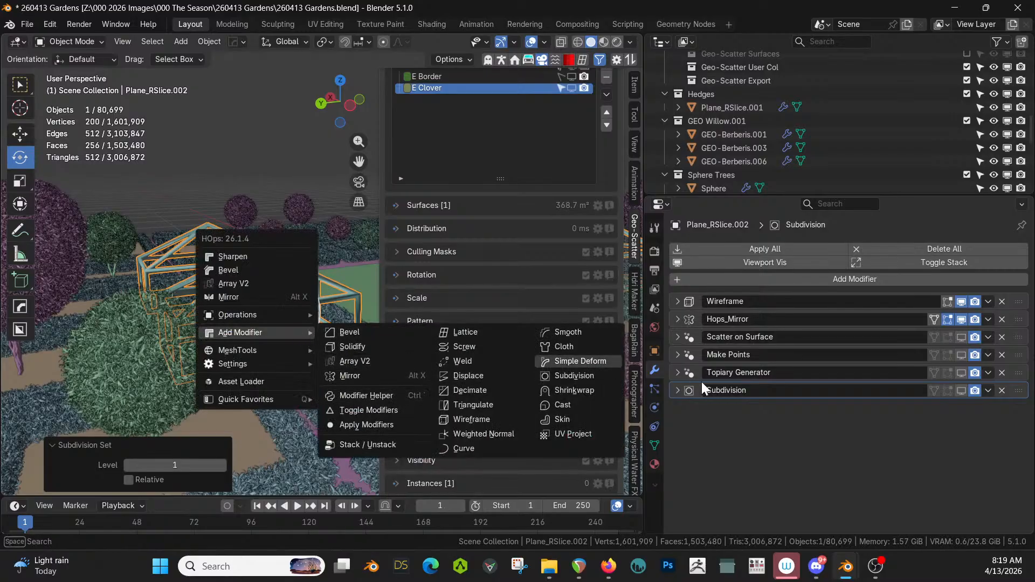
pyautogui.click(988, 391)
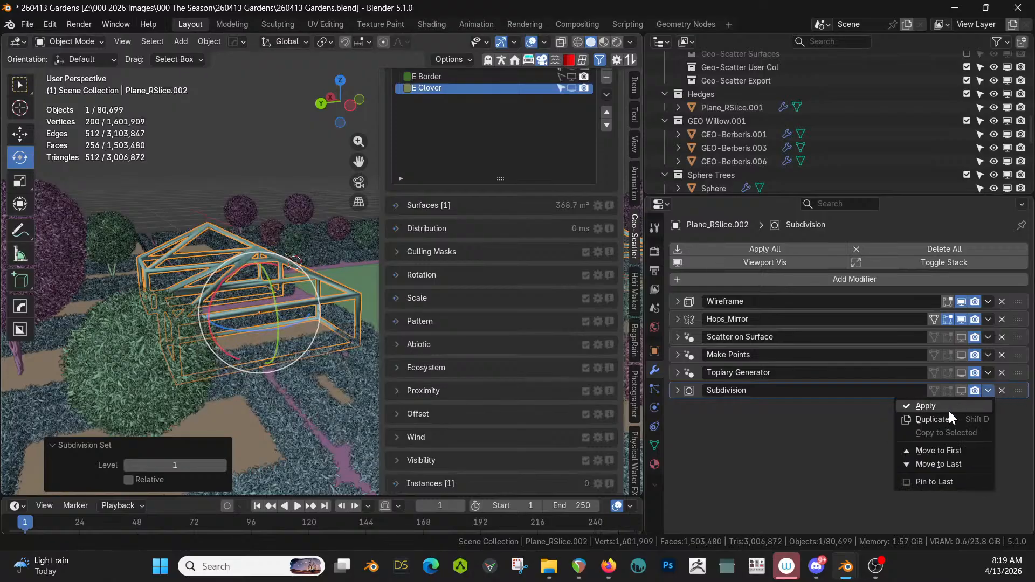
pyautogui.click(933, 421)
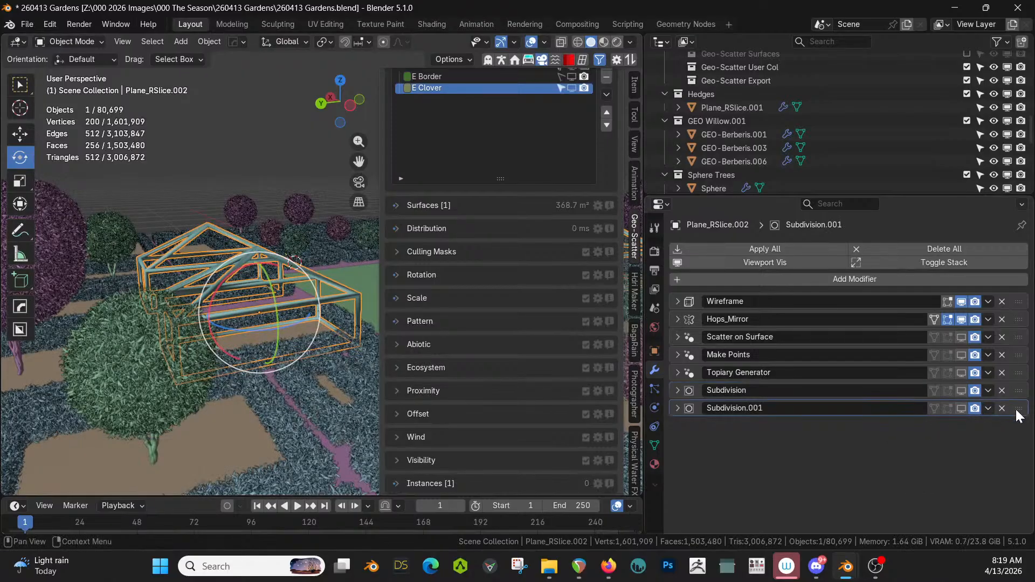
pyautogui.moveTo(1019, 409); pyautogui.dragTo(1016, 306)
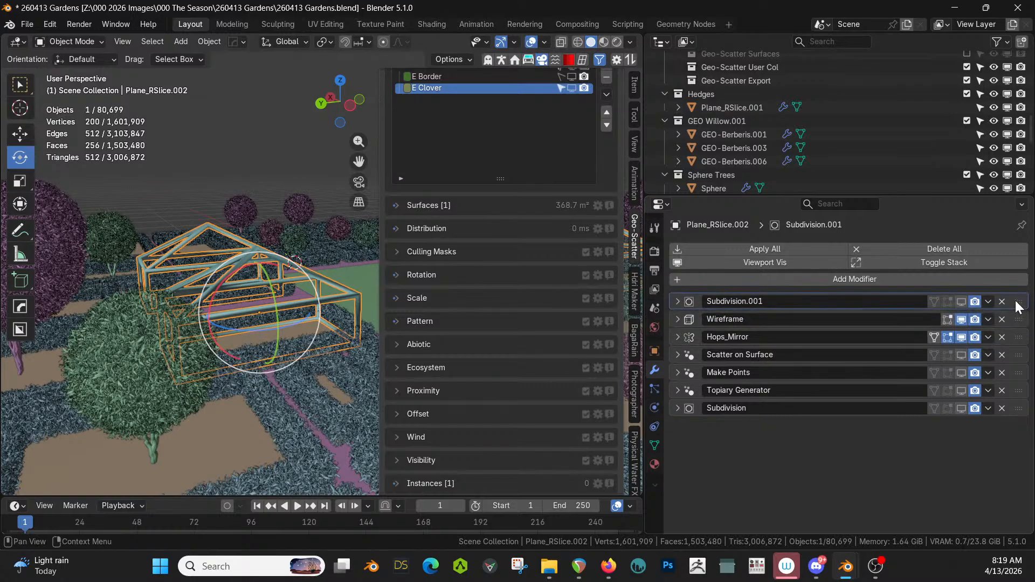
pyautogui.click(962, 301)
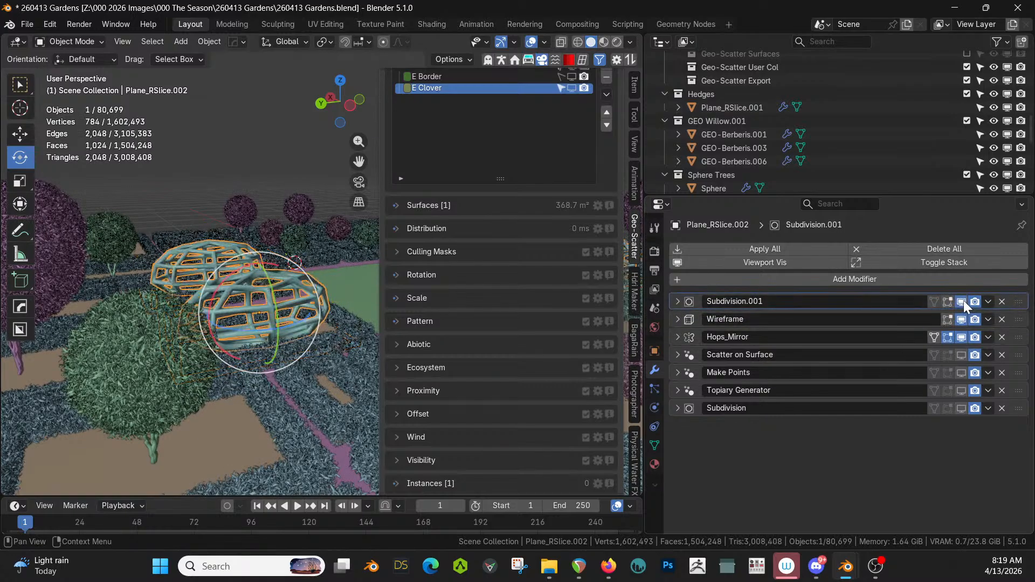
# - Isolate the hedge frame in local view and enter Edit Mode on its base mesh
pyautogui.scroll(2, 442, 252)
pyautogui.scroll(4, 260, 293)
pyautogui.moveTo(257, 292)
pyautogui.mouseDown(button='middle')
pyautogui.moveTo(257, 305)
pyautogui.moveTo(260, 287)
pyautogui.mouseUp(button='middle')
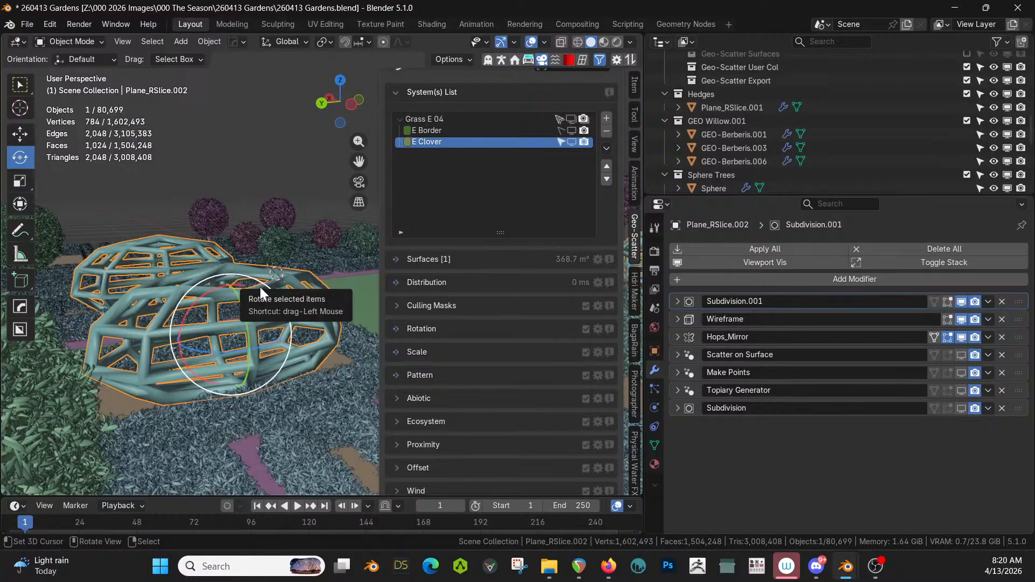
pyautogui.press('KP_Divide')
pyautogui.press('Tab')
pyautogui.scroll(-5, 234, 346)
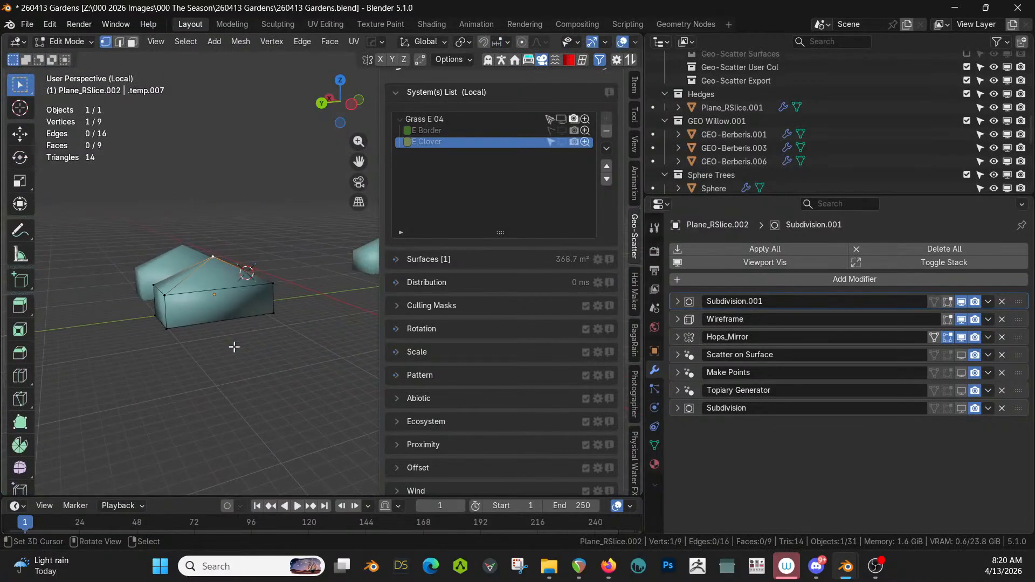
# - Crease the edges of the base mesh's bottom face with a factor of 1.000 and check the shape in Object Mode
pyautogui.scroll(6, 233, 346)
pyautogui.moveTo(233, 346); pyautogui.dragTo(231, 316, button='middle')
pyautogui.scroll(-4, 265, 330)
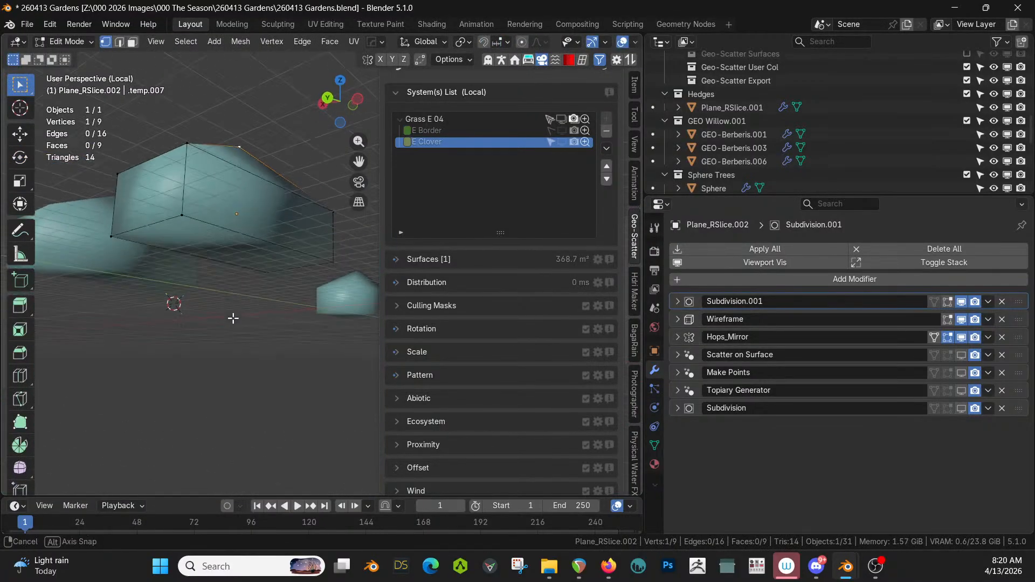
pyautogui.click(227, 242)
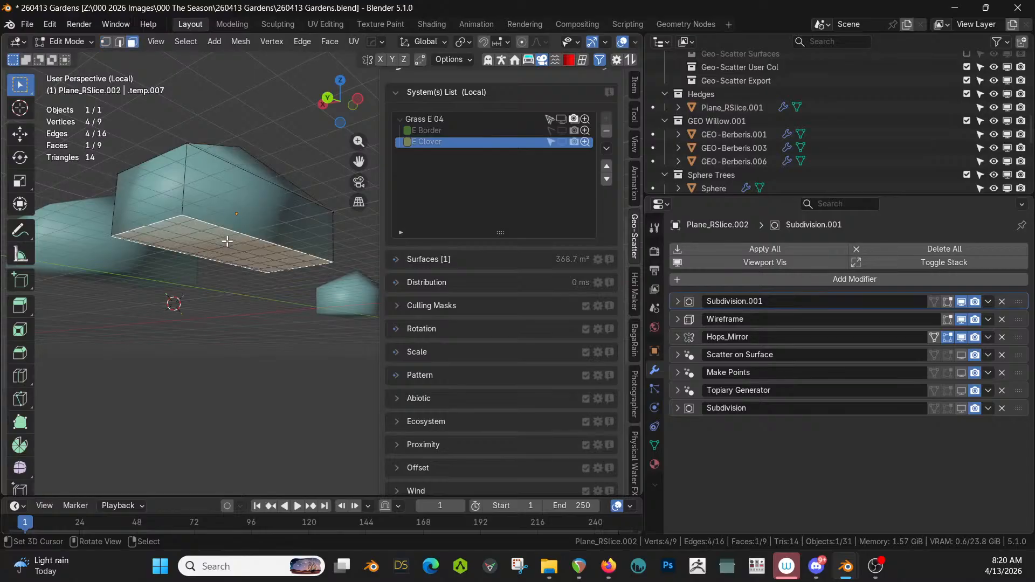
pyautogui.hotkey('shift', 'e')
pyautogui.click(332, 298)
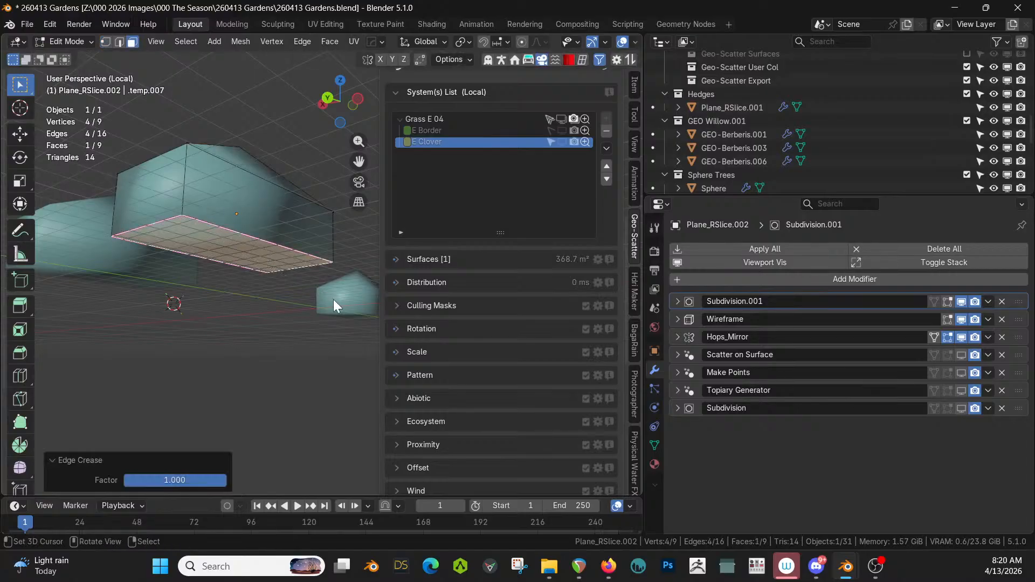
pyautogui.press('Tab')
pyautogui.moveTo(295, 303); pyautogui.dragTo(298, 344, button='middle')
# - Crease the four vertical corner edges of the base mesh and return to Object Mode
pyautogui.press('Tab')
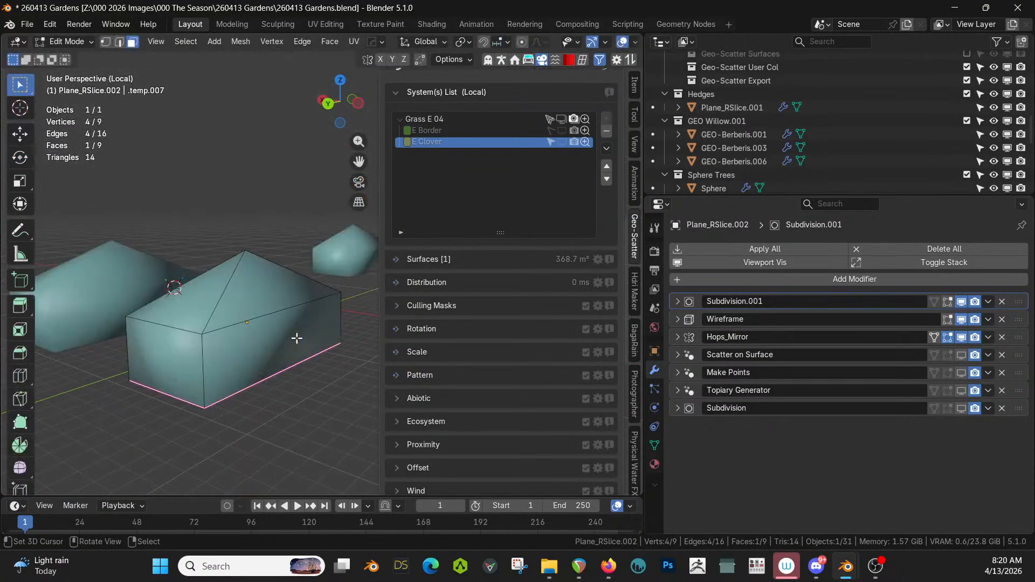
pyautogui.click(213, 355)
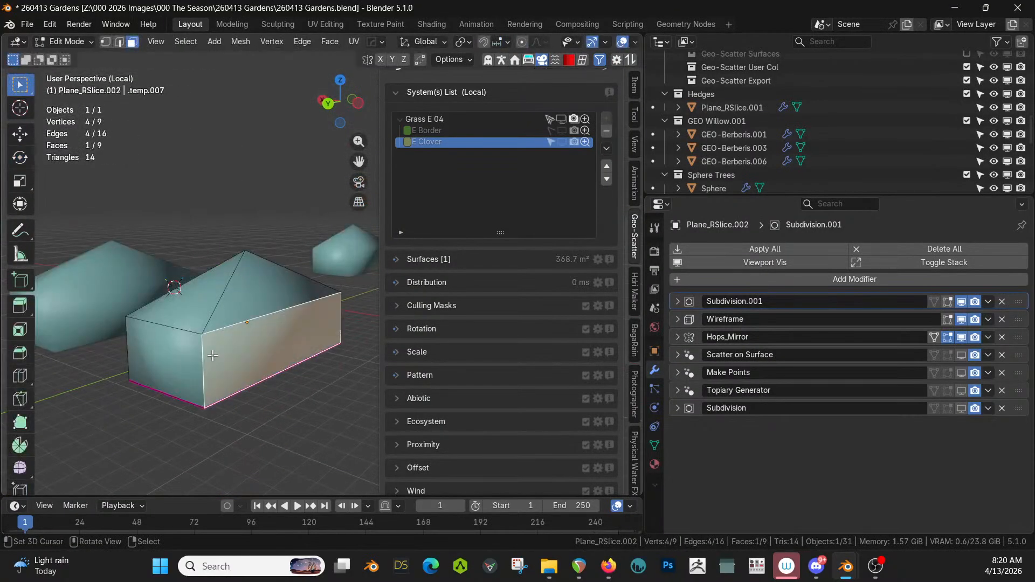
pyautogui.press('2')
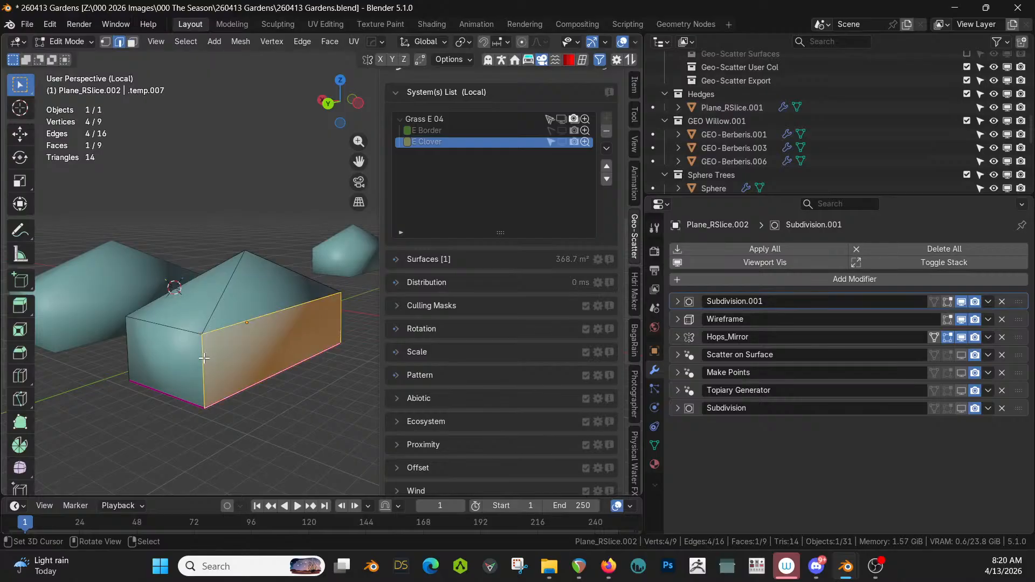
pyautogui.click(204, 357)
pyautogui.moveTo(198, 340)
pyautogui.mouseDown(button='middle')
pyautogui.moveTo(156, 365)
pyautogui.moveTo(180, 340)
pyautogui.mouseUp(button='middle')
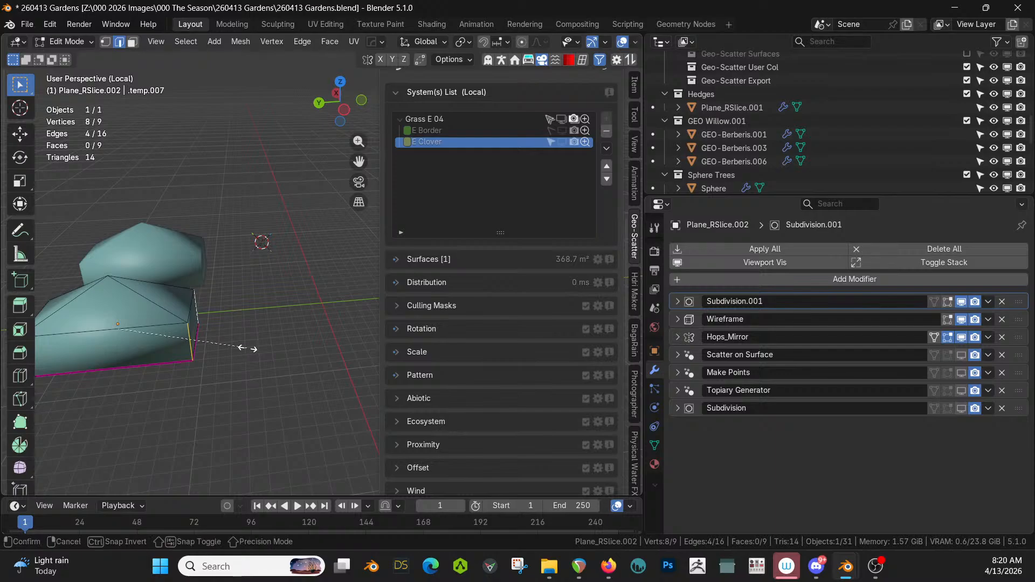
pyautogui.hotkey('shift', 'e')
pyautogui.click(427, 395)
pyautogui.press('Tab')
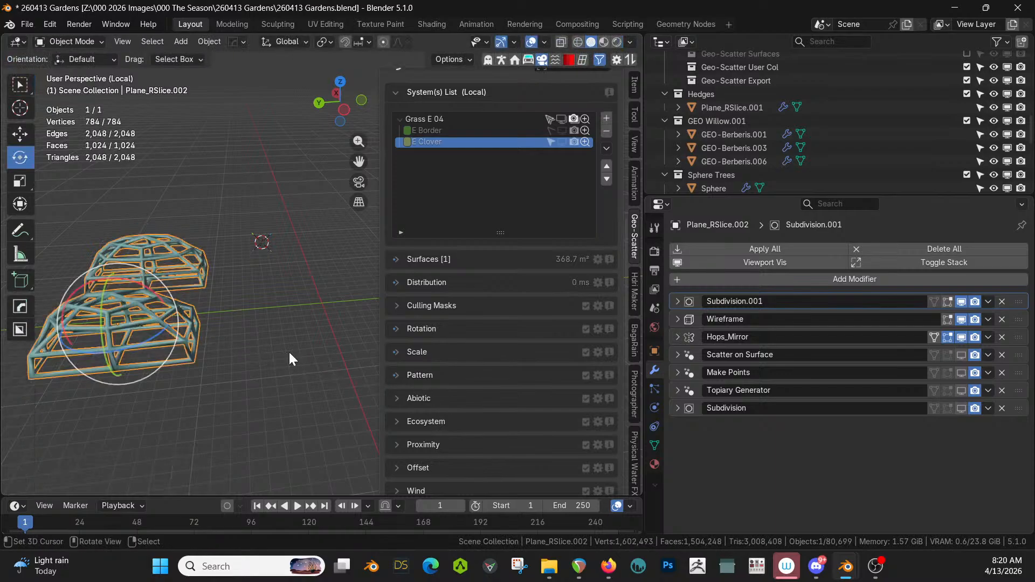
# - Re-enable viewport display of the Scatter on Surface, Make Points, Topiary Generator and original Subdivision modifiers
pyautogui.moveTo(289, 351); pyautogui.dragTo(350, 340, button='middle')
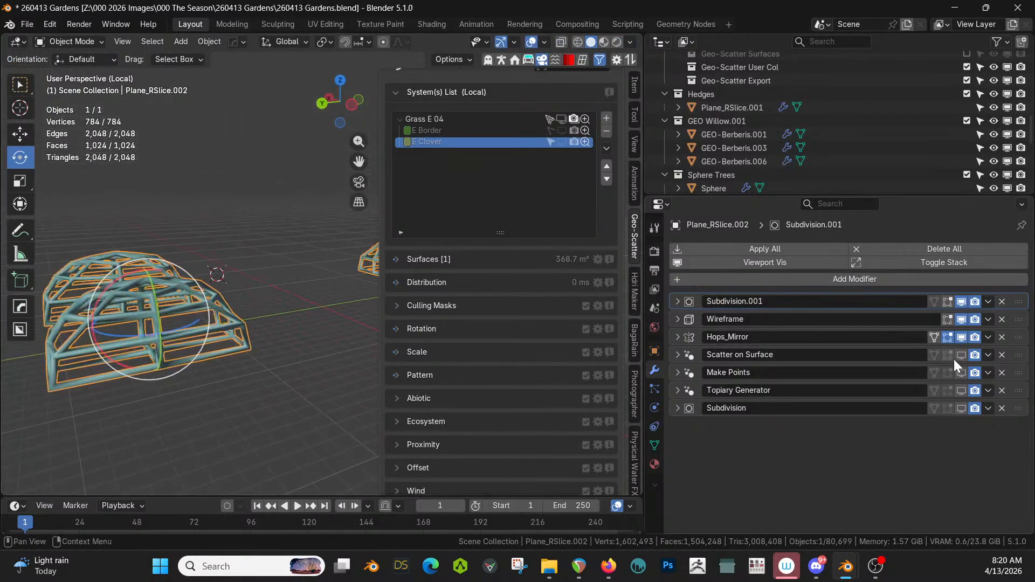
pyautogui.moveTo(957, 356); pyautogui.dragTo(962, 403)
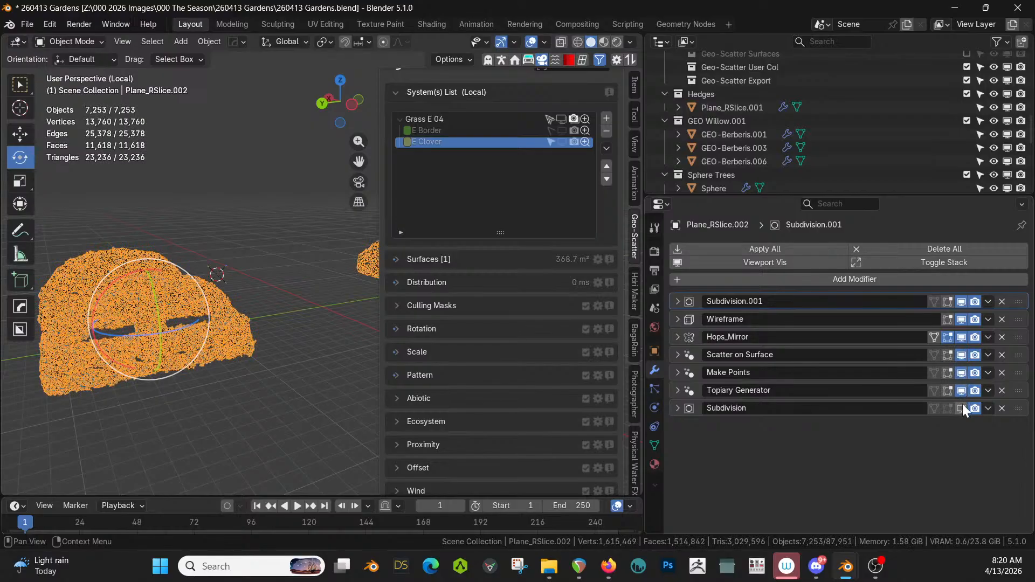
pyautogui.scroll(-1, 266, 317)
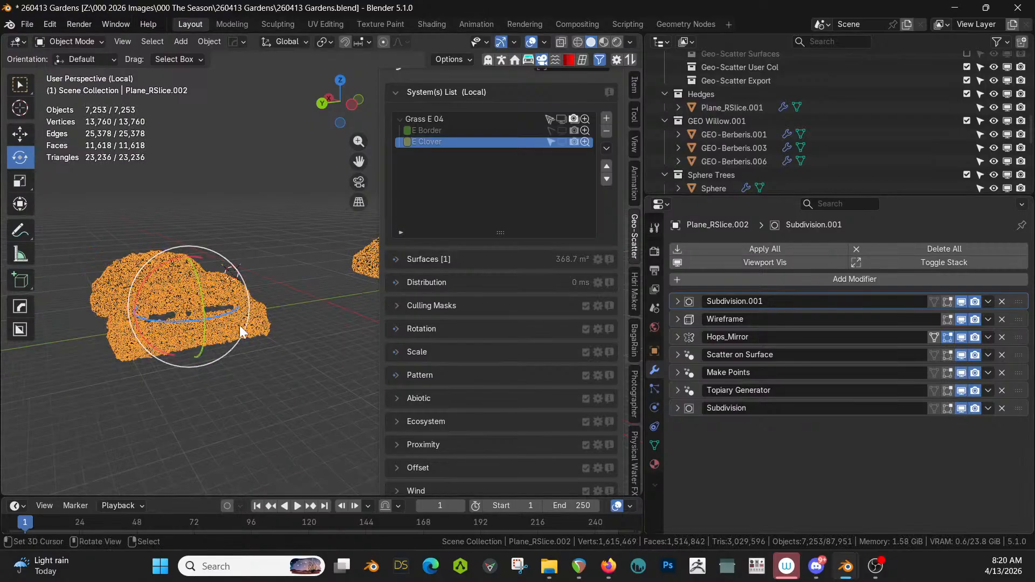
# - Deselect the hedge frame and turn off viewport display of the Subdivision.001 modifier above Wireframe
pyautogui.click(241, 373)
pyautogui.moveTo(241, 373); pyautogui.dragTo(285, 380, button='middle')
pyautogui.moveTo(312, 370); pyautogui.dragTo(245, 395, button='middle')
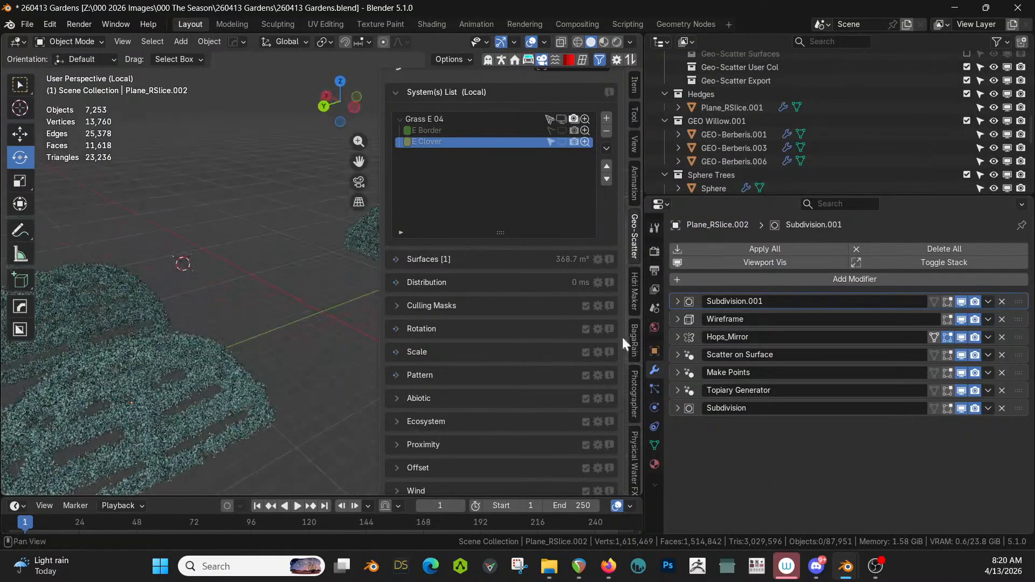
pyautogui.click(961, 301)
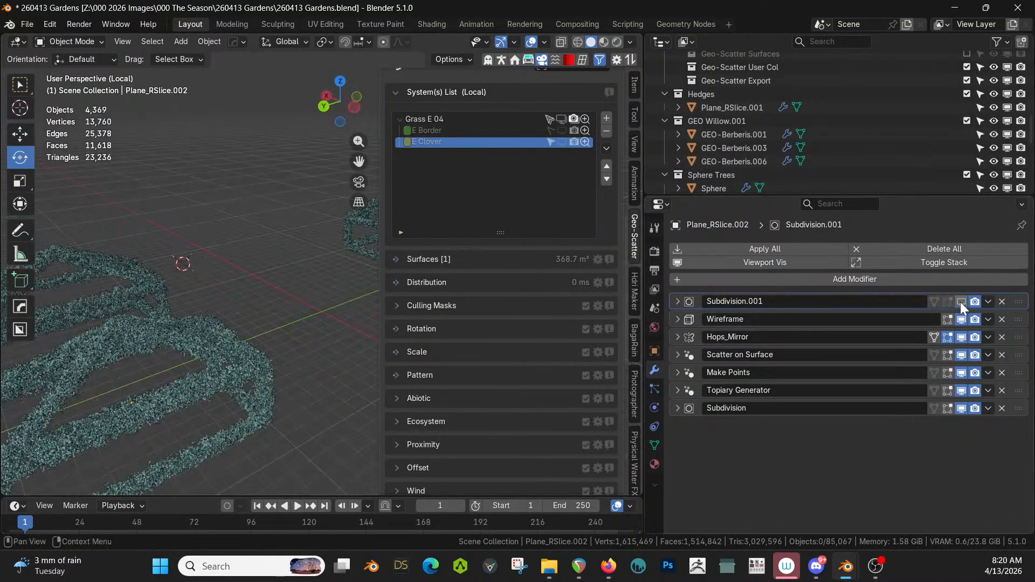
# - Re-enable viewport display of the Subdivision.001 modifier and leave local view to bring back the whole garden
pyautogui.click(960, 302)
pyautogui.press('KP_Divide')
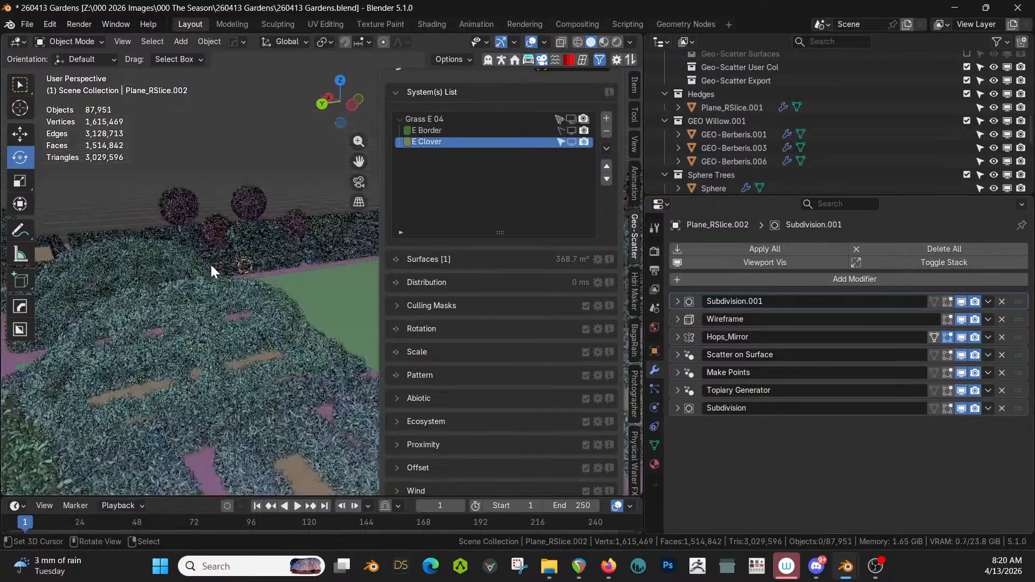
pyautogui.moveTo(211, 264); pyautogui.dragTo(82, 246, button='middle')
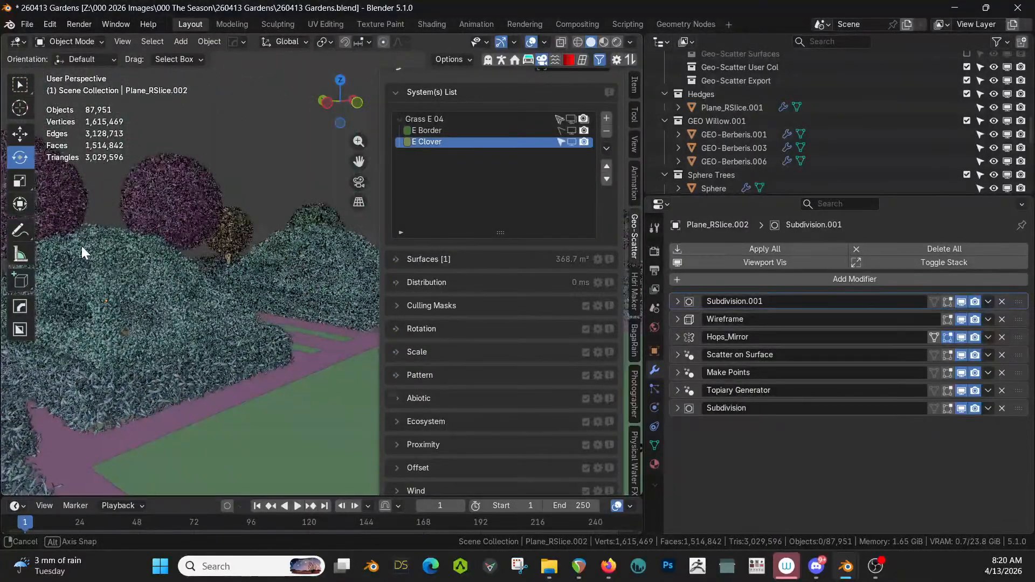
# - Compare the hedge with Subdivision.001 off and on, then try its Simple type and return to Catmull-Clark
pyautogui.click(964, 300)
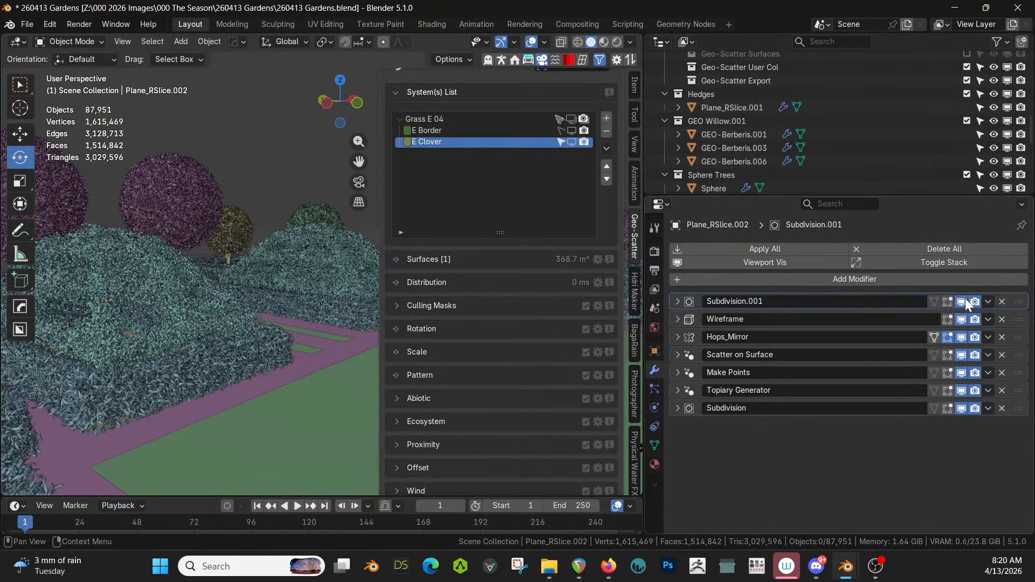
pyautogui.click(963, 300)
pyautogui.click(679, 300)
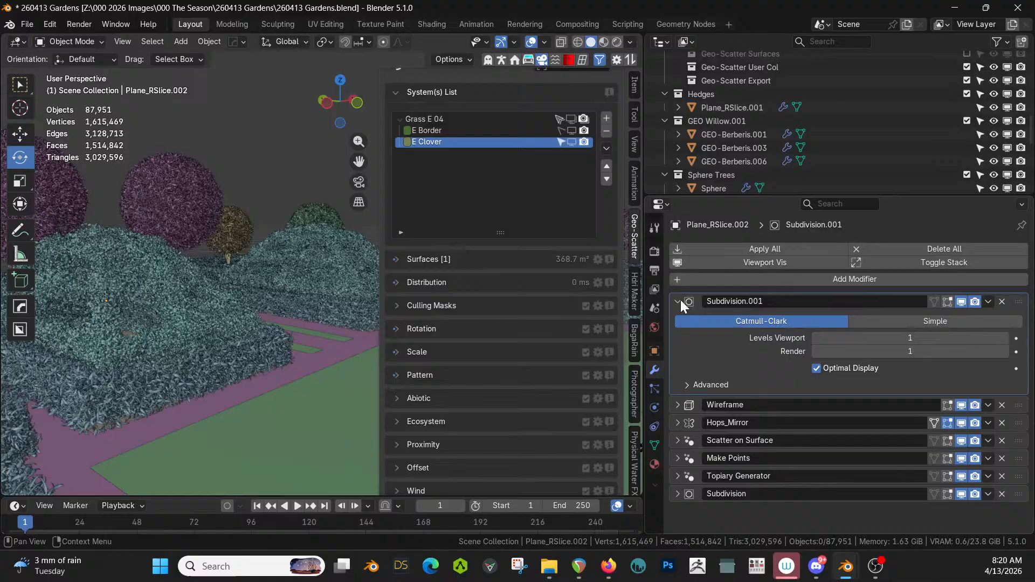
pyautogui.click(918, 322)
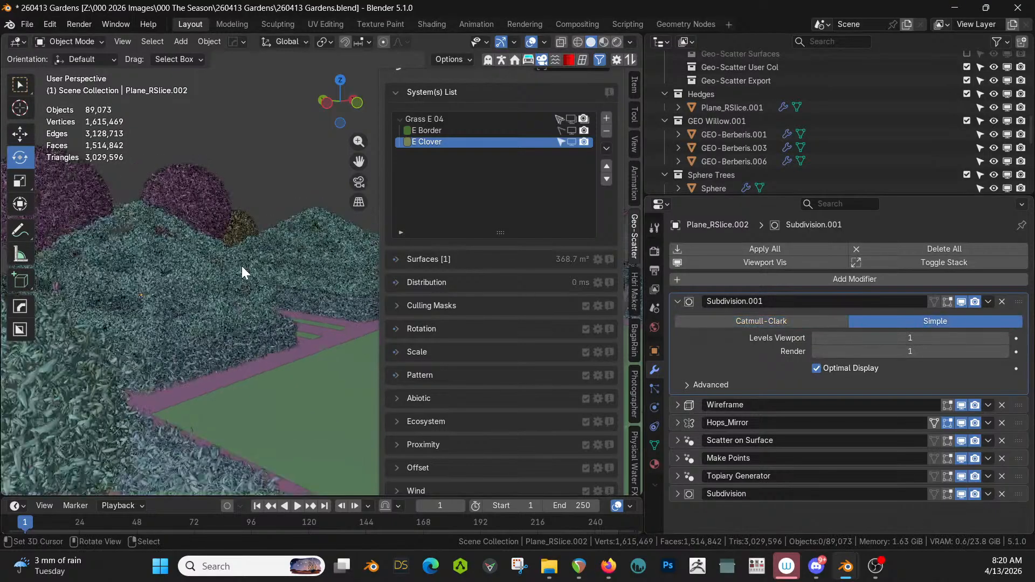
pyautogui.click(812, 321)
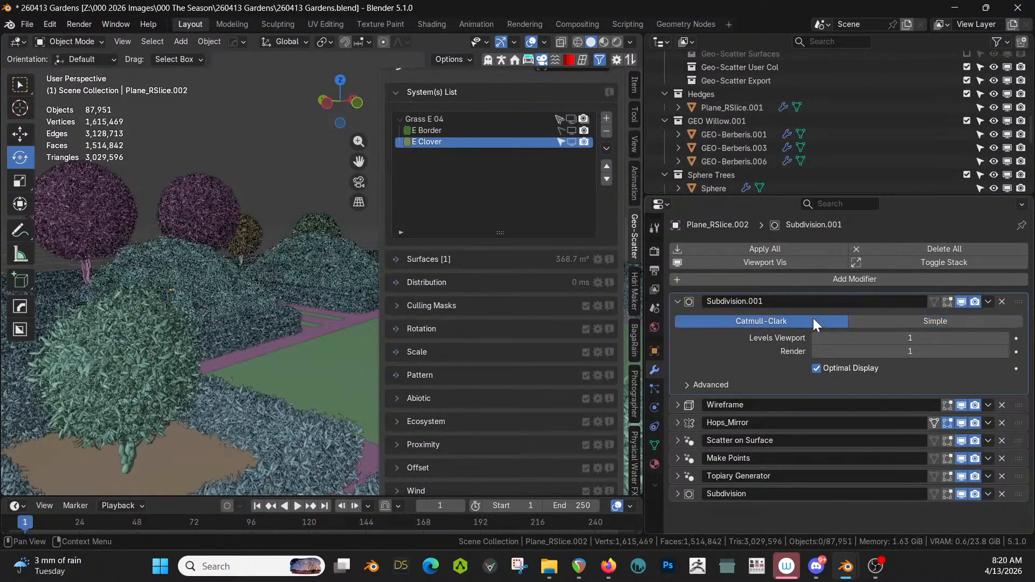
# - Preview the topiary hedges in Rendered shading and examine their frame shape from several sides
pyautogui.press('z')
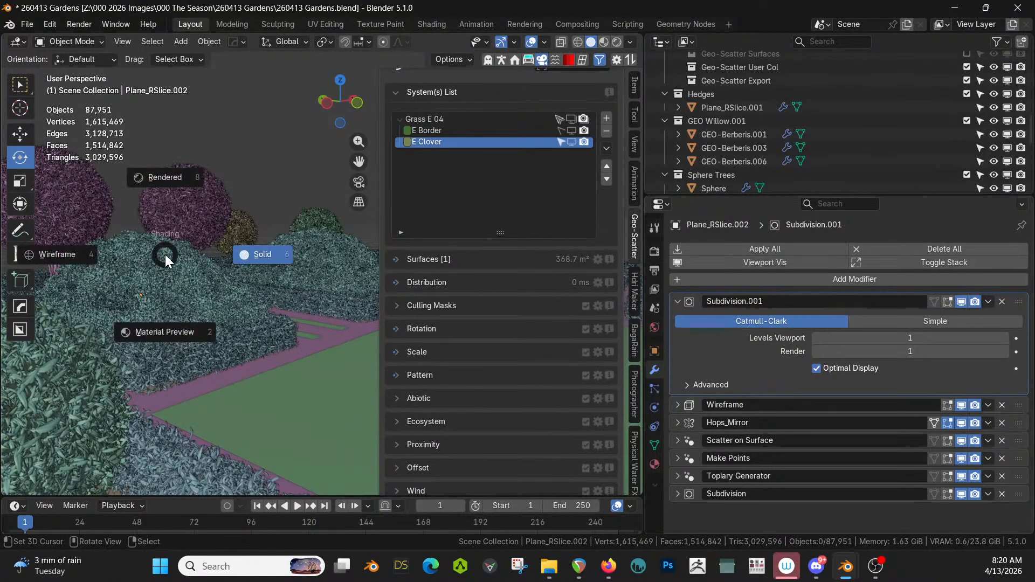
pyautogui.press('8')
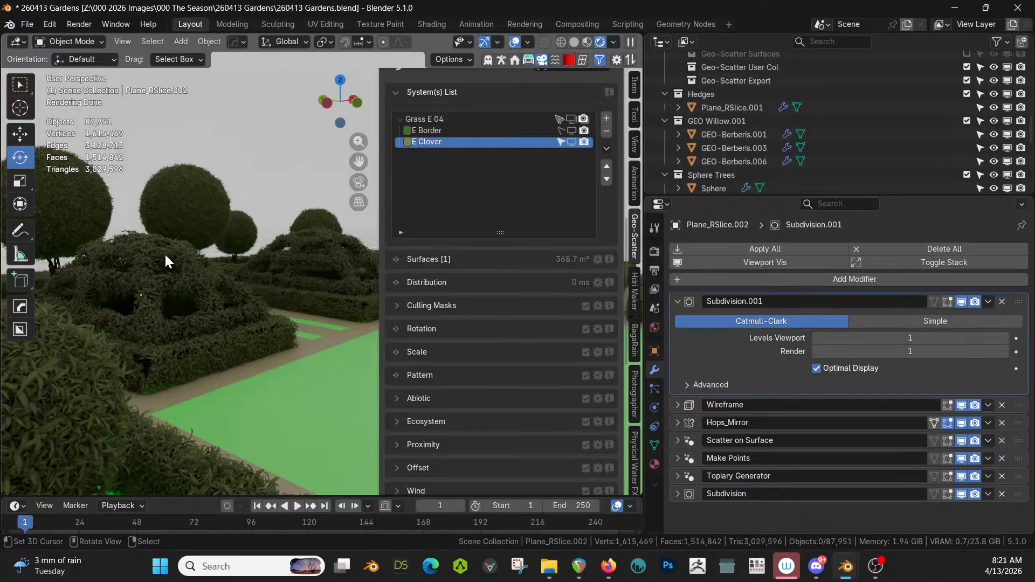
pyautogui.moveTo(169, 258); pyautogui.dragTo(118, 309, button='middle')
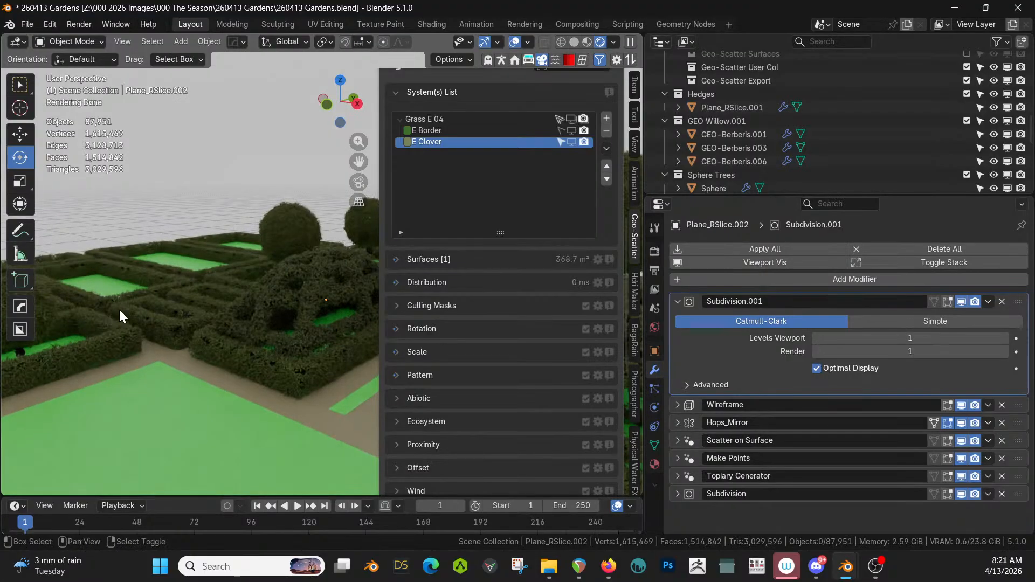
pyautogui.moveTo(379, 293); pyautogui.dragTo(319, 277, button='middle')
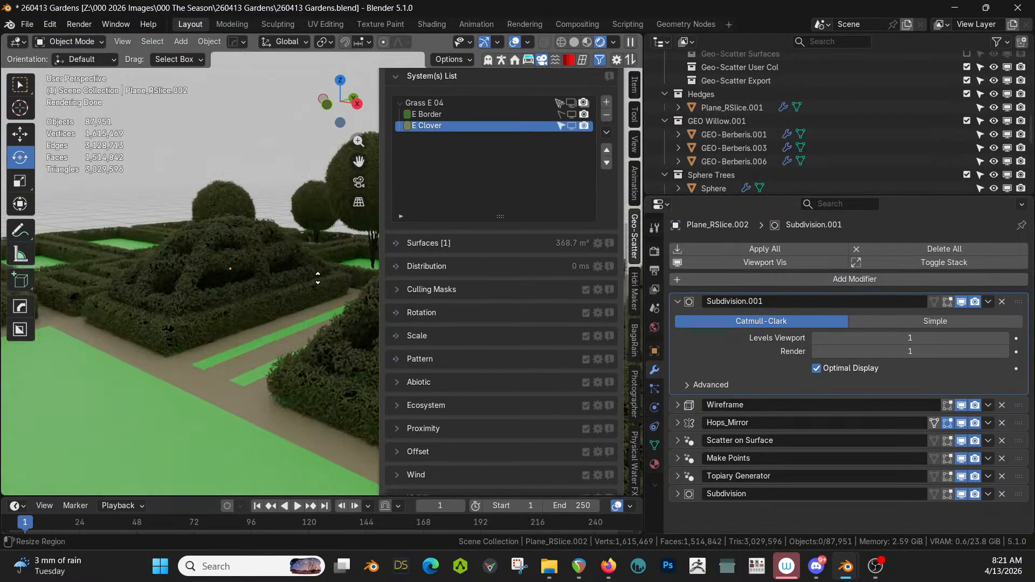
pyautogui.moveTo(321, 317); pyautogui.dragTo(295, 331, button='middle')
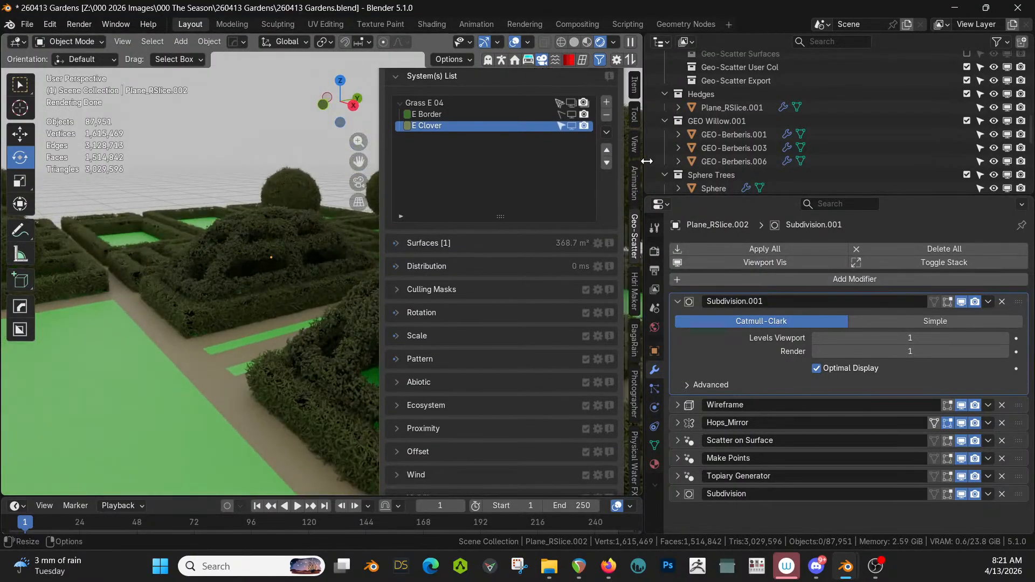
# - Widen the 3D viewport and save the garden file
pyautogui.moveTo(646, 160); pyautogui.dragTo(797, 160)
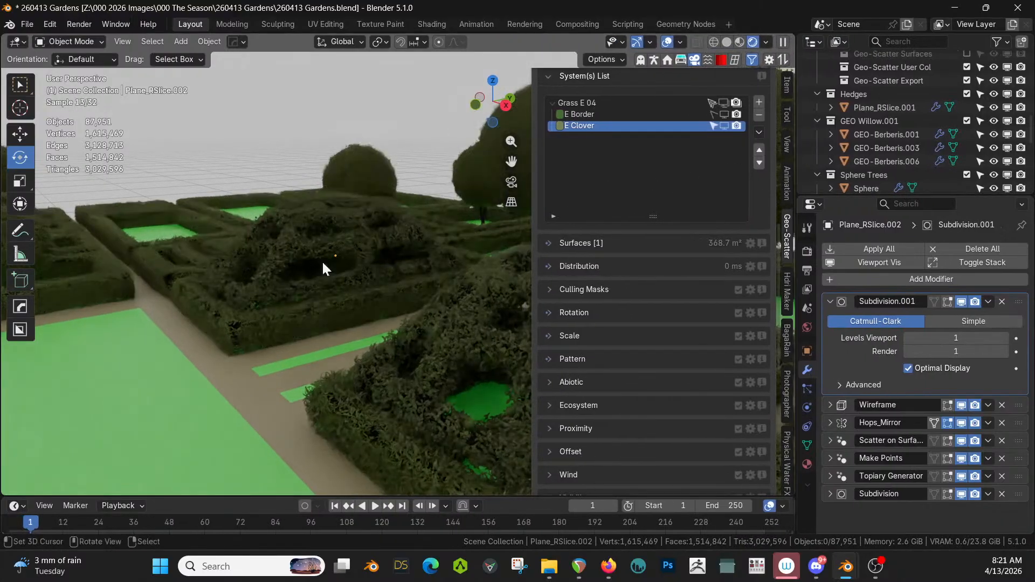
pyautogui.scroll(-5, 318, 264)
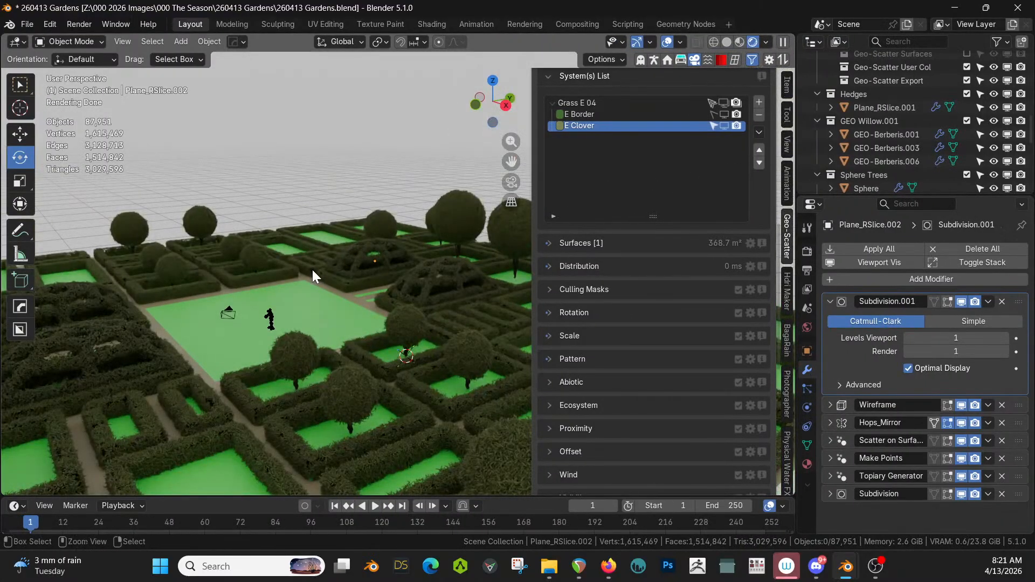
pyautogui.hotkey('ctrl', 's')
# - Select the garden bed mesh Plane_RSlice and switch the viewport to Solid shading
pyautogui.moveTo(312, 269); pyautogui.dragTo(244, 320, button='middle')
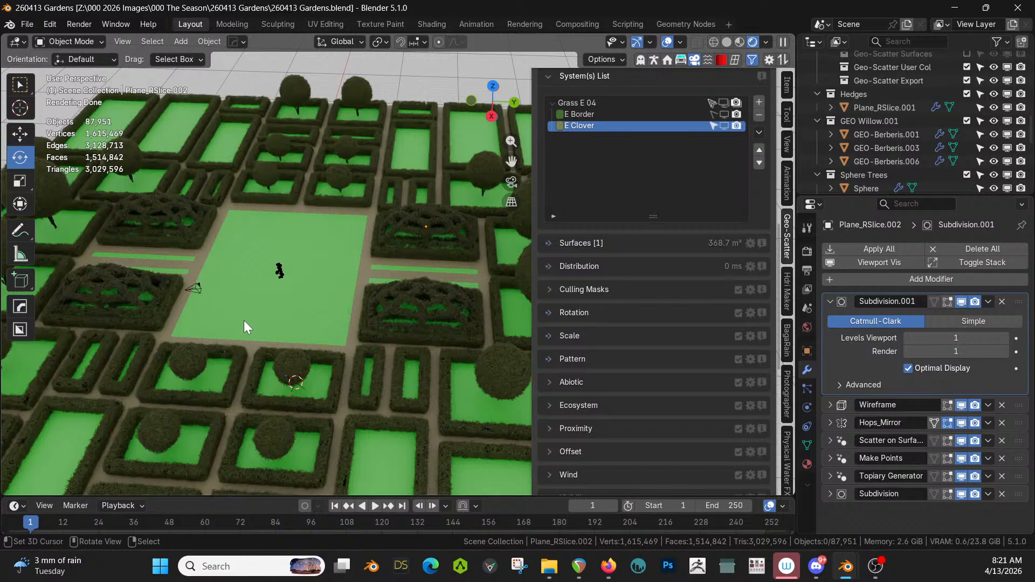
pyautogui.moveTo(193, 322); pyautogui.dragTo(166, 328, button='middle')
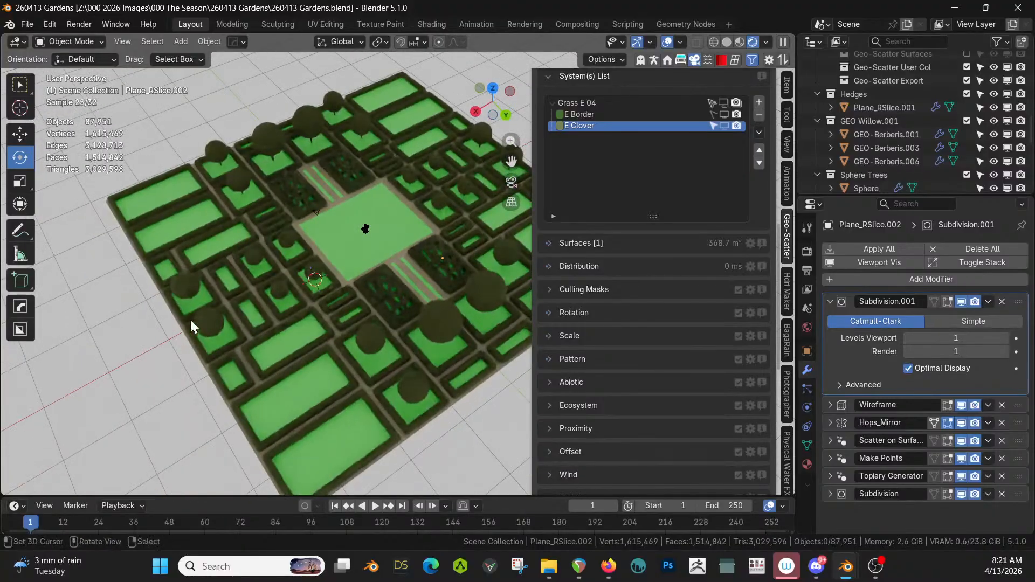
pyautogui.moveTo(241, 321); pyautogui.dragTo(284, 305, button='middle')
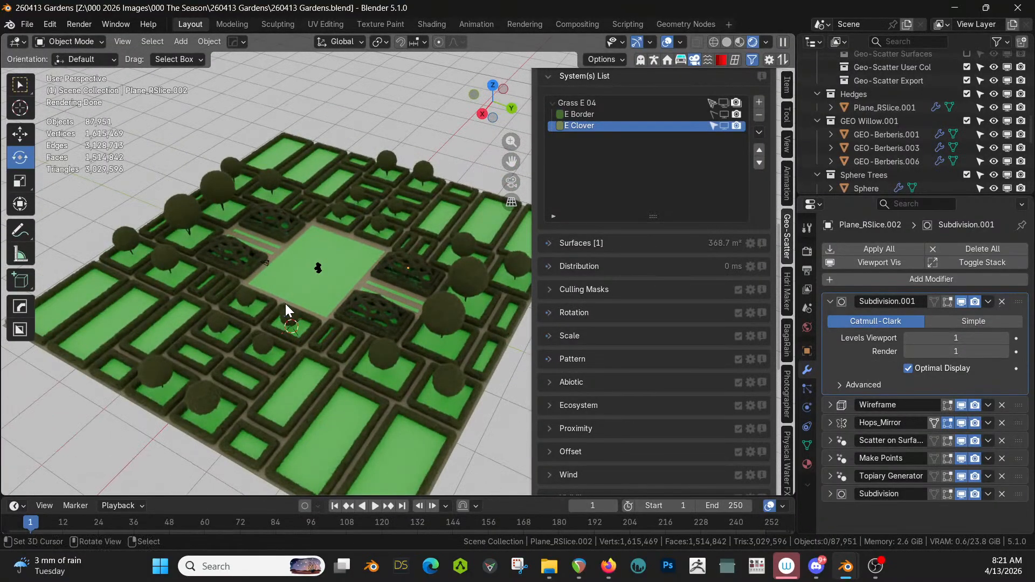
pyautogui.moveTo(286, 303); pyautogui.dragTo(245, 254, button='middle')
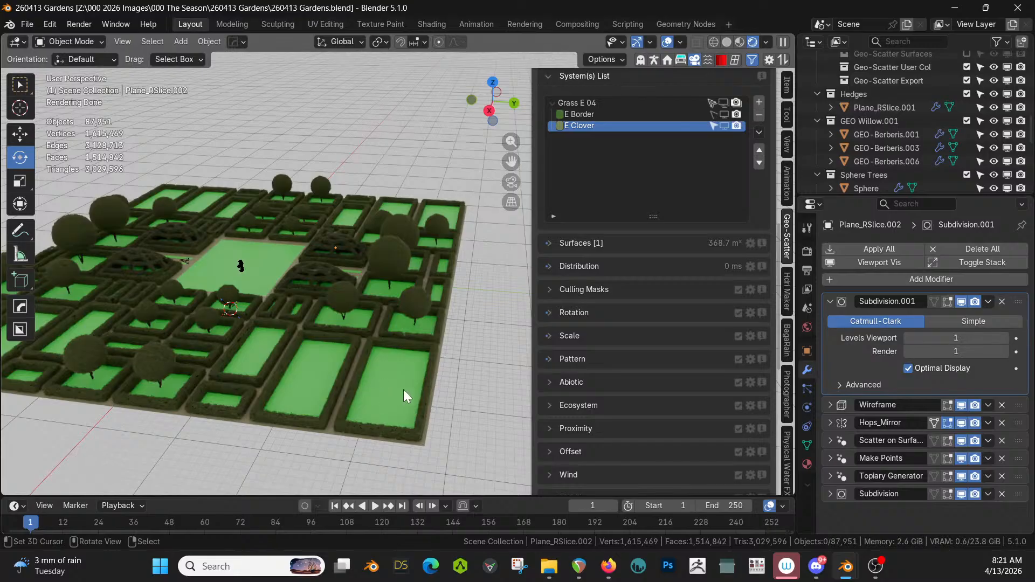
pyautogui.click(403, 390)
pyautogui.press('z')
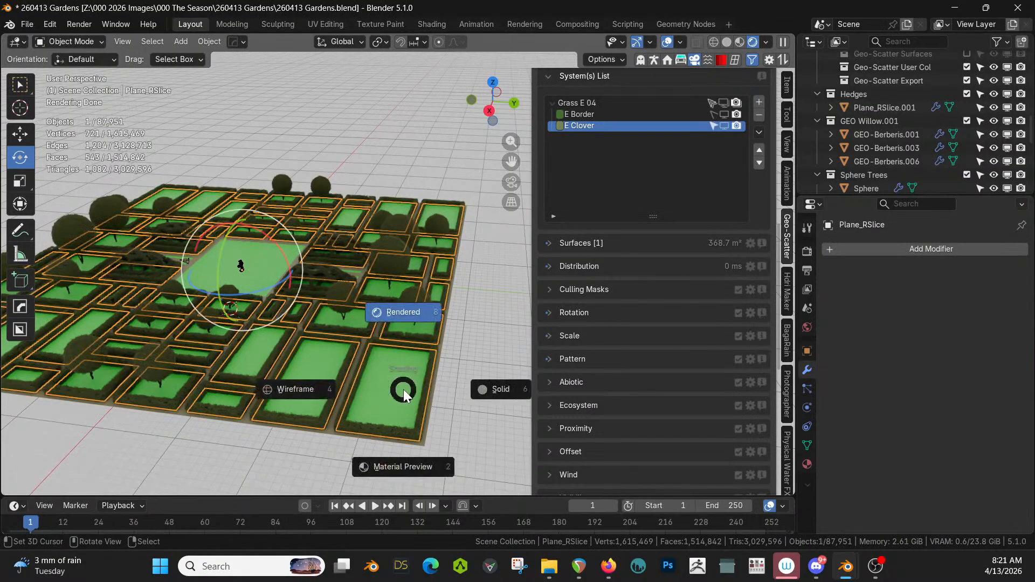
pyautogui.press('6')
# - Select the inner face of the large corner bed in Edit Mode and isolate the bed mesh in local view
pyautogui.press('Tab')
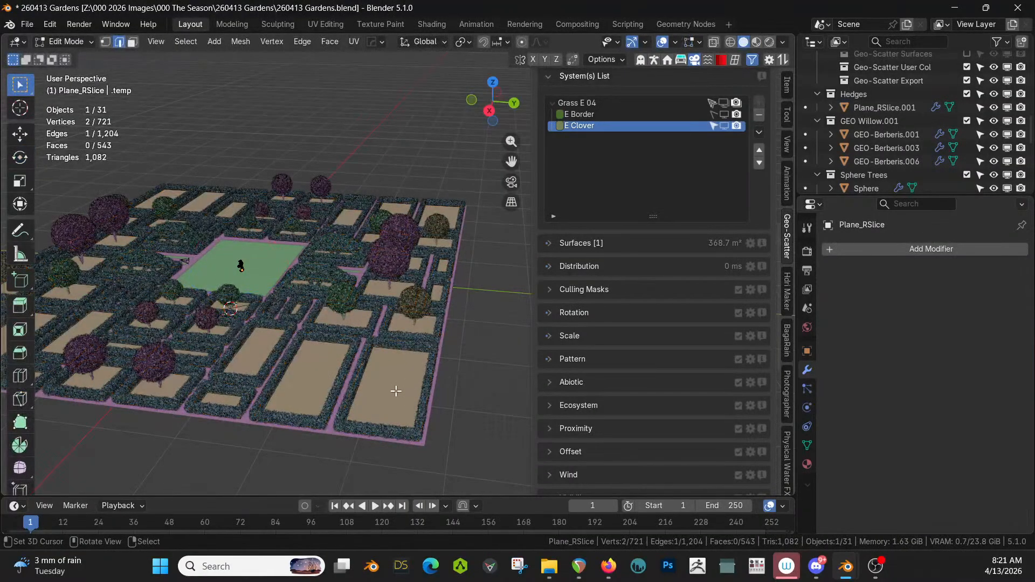
pyautogui.press('3')
pyautogui.click(396, 390)
pyautogui.press('/')
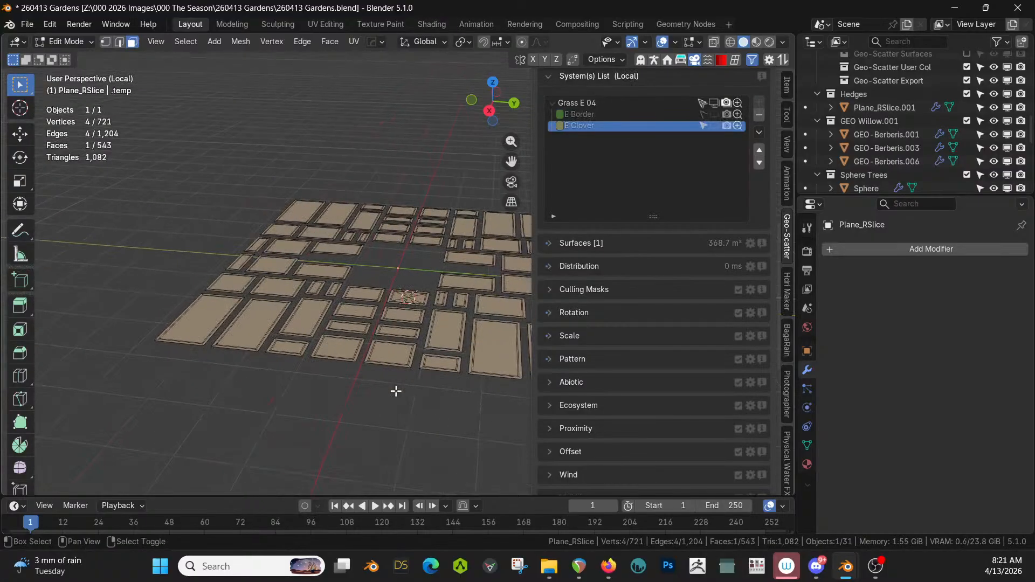
pyautogui.keyDown('shift'); pyautogui.moveTo(396, 390); pyautogui.dragTo(264, 377, button='middle'); pyautogui.keyUp('shift')
pyautogui.press('KP_Decimal')
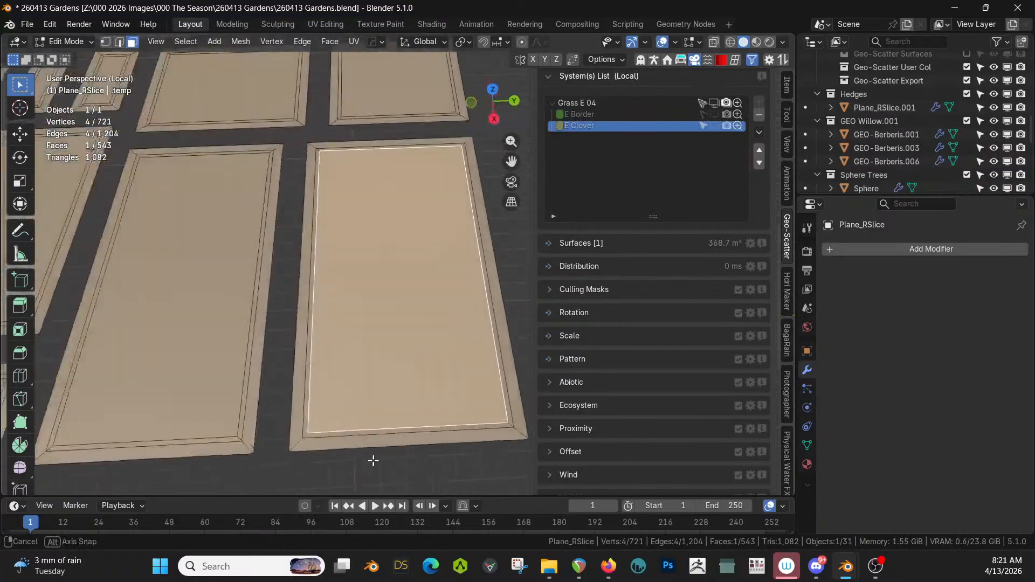
# - Subdivide the corner bed's inner face and add one centred loop cut across the half nearest the garden's outer edge
pyautogui.rightClick(415, 374)
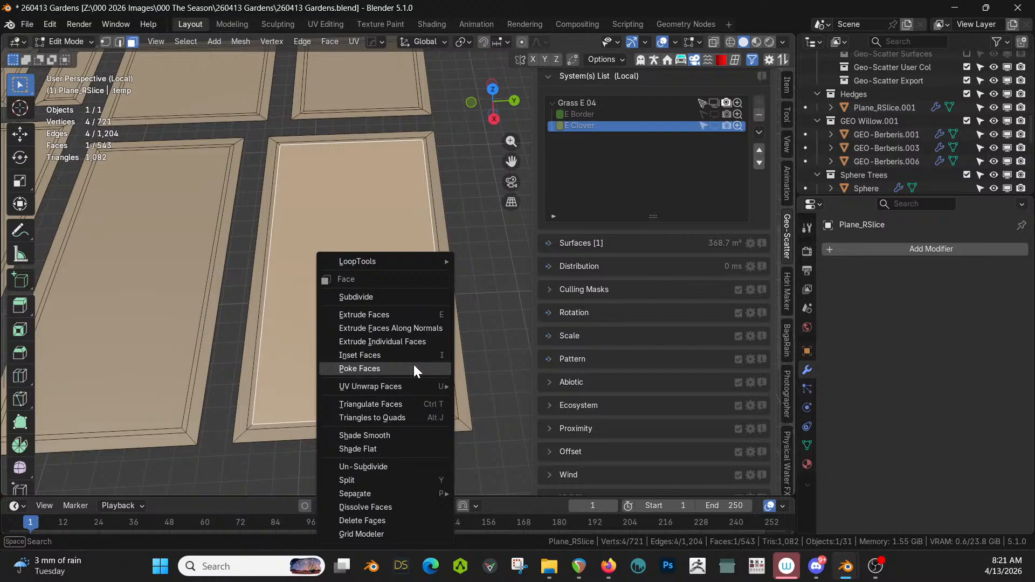
pyautogui.click(380, 297)
pyautogui.click(354, 339)
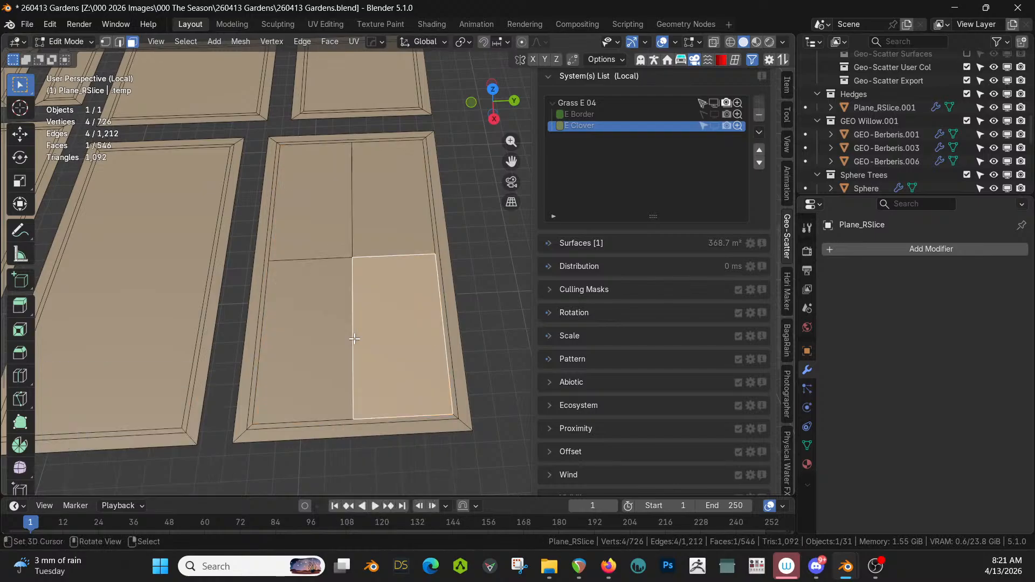
pyautogui.hotkey('ctrl', 'r')
pyautogui.click(354, 339)
pyautogui.rightClick(354, 339)
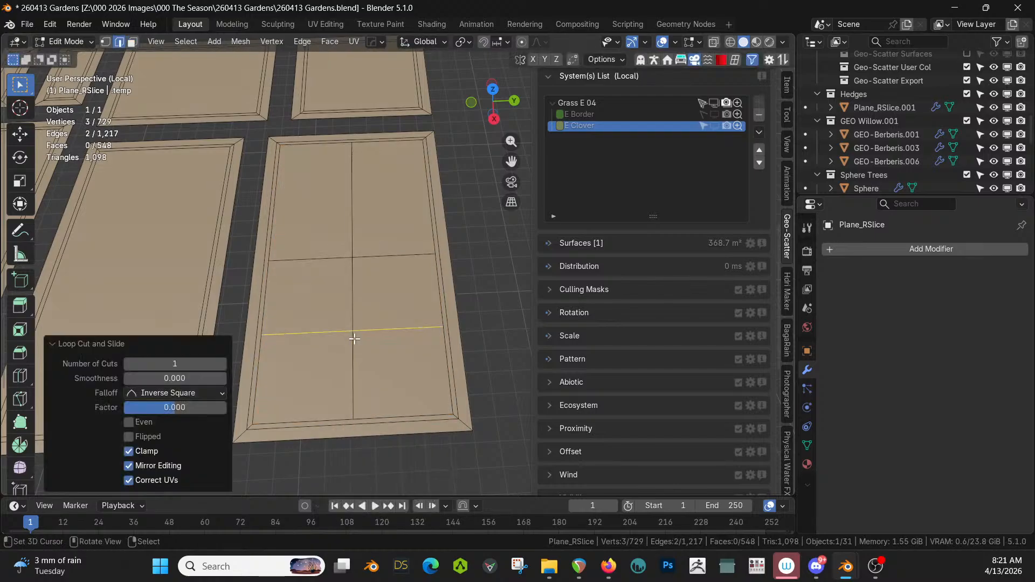
pyautogui.click(384, 354)
# - Inset the subdivided face at the bed's outer corner by about 0.75 m
pyautogui.moveTo(385, 355); pyautogui.dragTo(387, 326, button='middle')
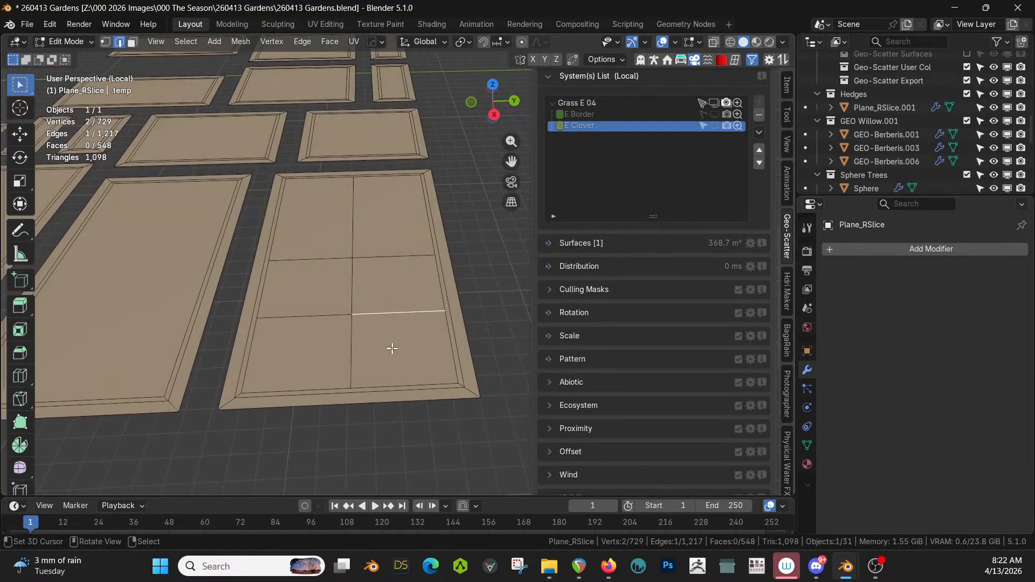
pyautogui.press('3')
pyautogui.click(392, 349)
pyautogui.press('i')
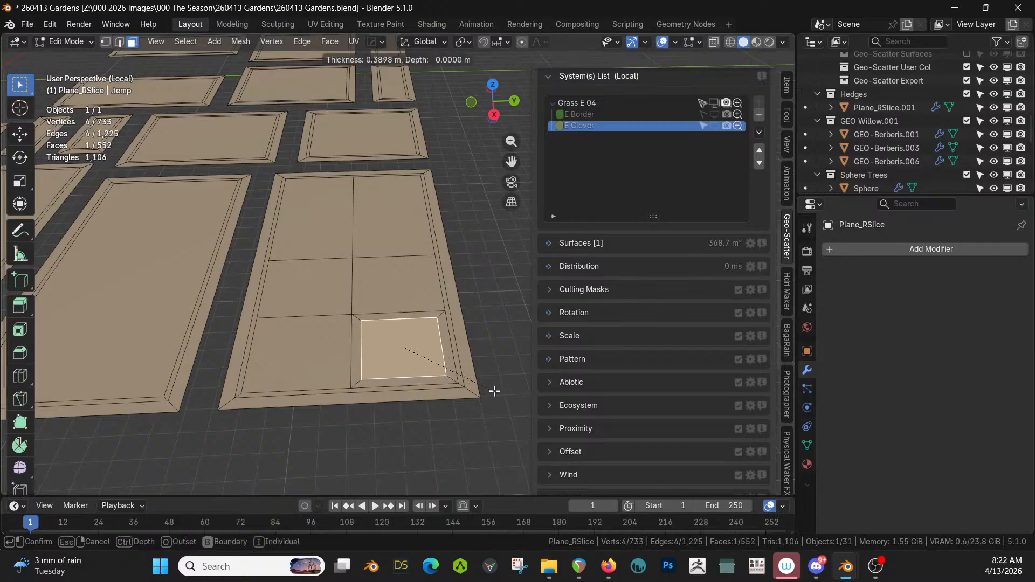
pyautogui.click(485, 386)
# - Duplicate the inset face in place, separate it into its own object and select that object in Object Mode
pyautogui.moveTo(487, 388); pyautogui.dragTo(461, 351, button='middle')
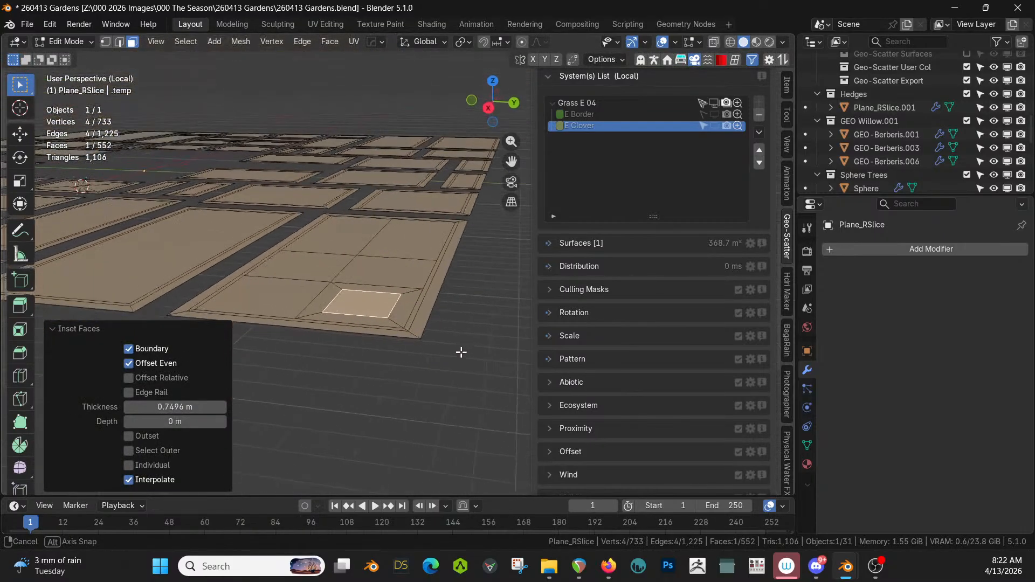
pyautogui.scroll(-3, 461, 352)
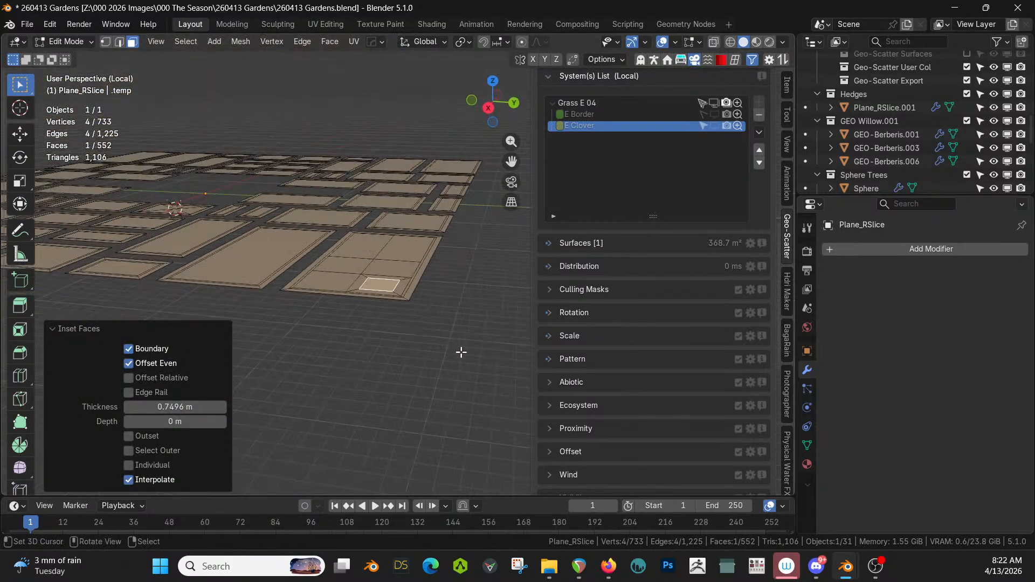
pyautogui.hotkey('shift', 'd')
pyautogui.press('Escape')
pyautogui.press('p')
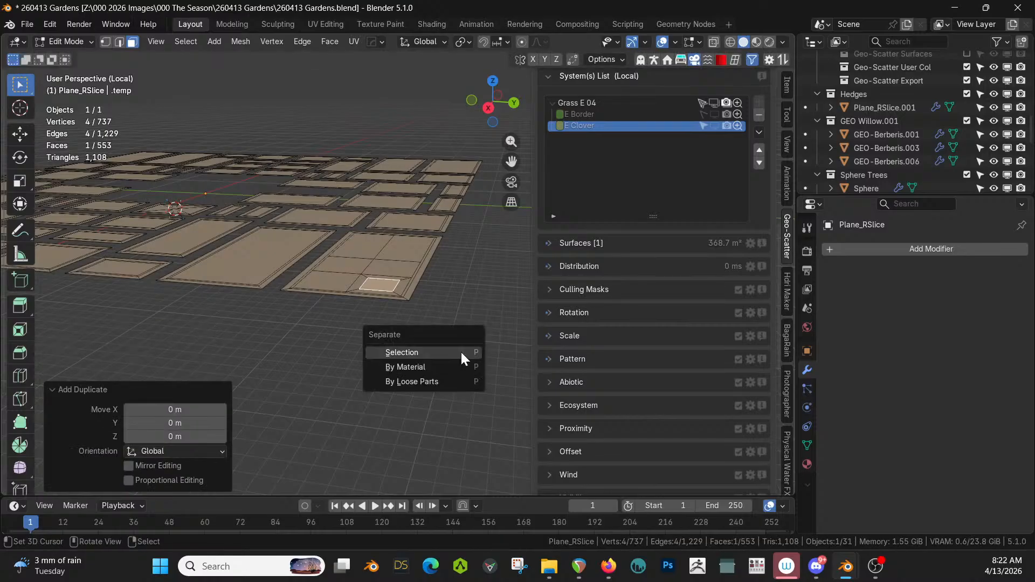
pyautogui.click(461, 351)
pyautogui.press('Tab')
pyautogui.click(384, 285)
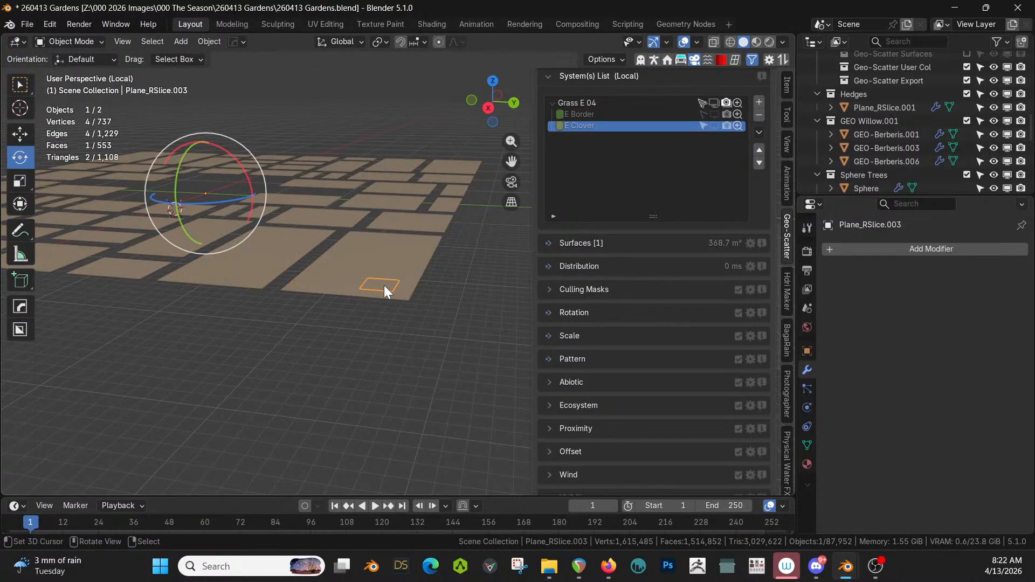
# - Extrude the separated face 6 m upward into a block and leave local view to check it in the garden
pyautogui.press('Tab')
pyautogui.write('ae')
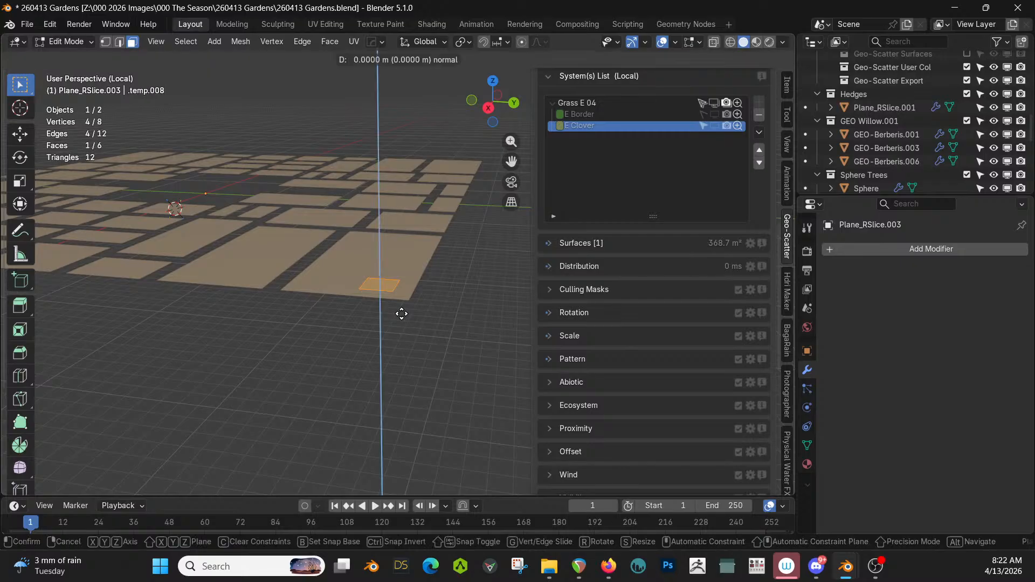
pyautogui.write('6')
pyautogui.press('Return')
pyautogui.press('KP_Divide')
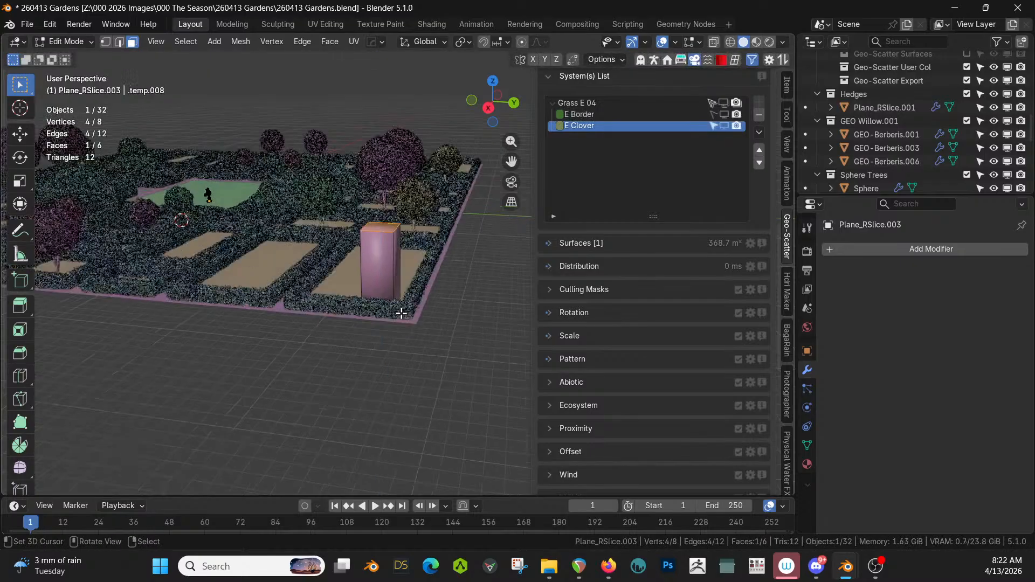
pyautogui.moveTo(308, 370)
pyautogui.mouseDown(button='middle')
pyautogui.moveTo(307, 330)
pyautogui.moveTo(301, 361)
pyautogui.mouseUp(button='middle')
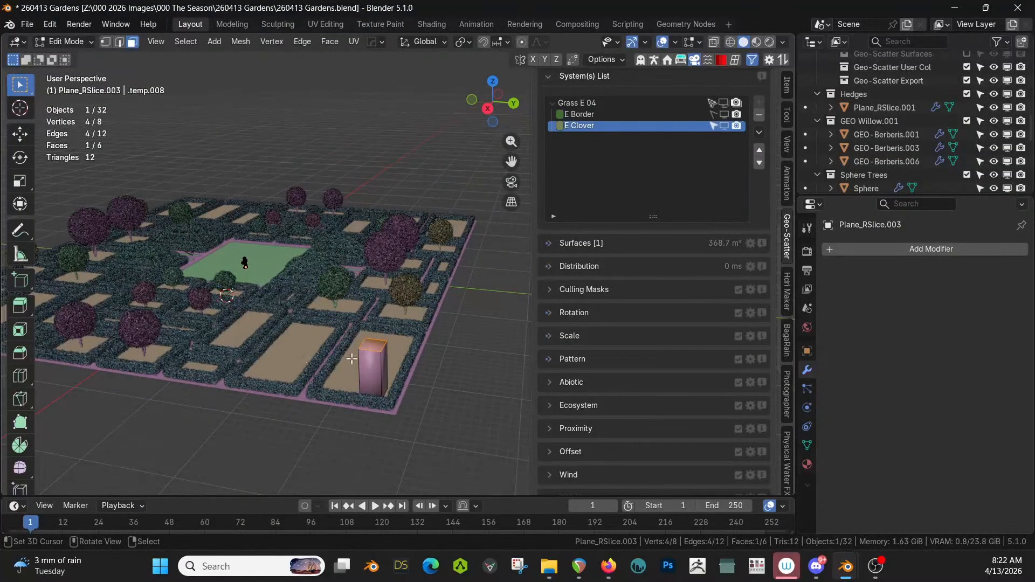
pyautogui.scroll(2, 351, 358)
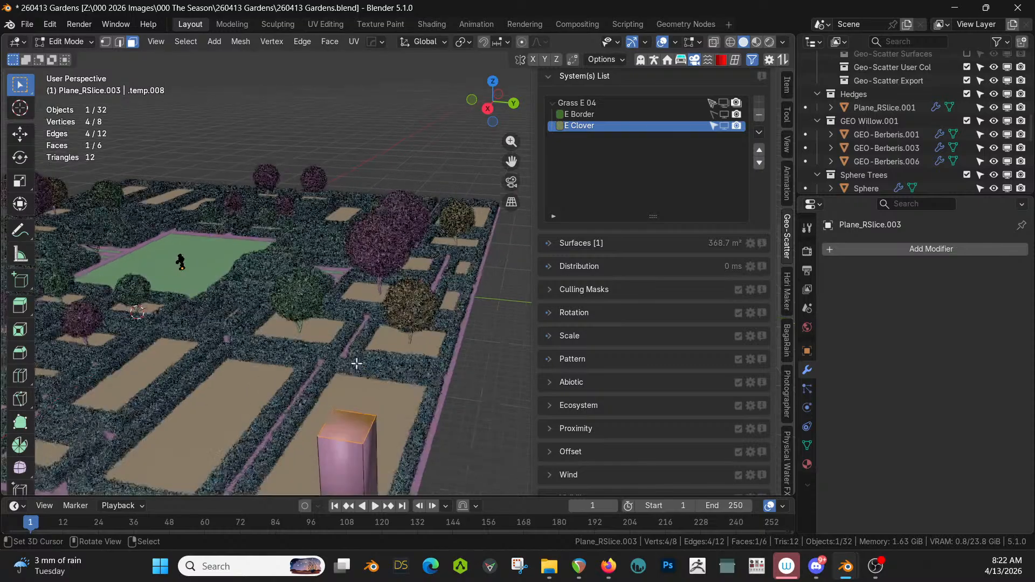
pyautogui.scroll(3, 360, 350)
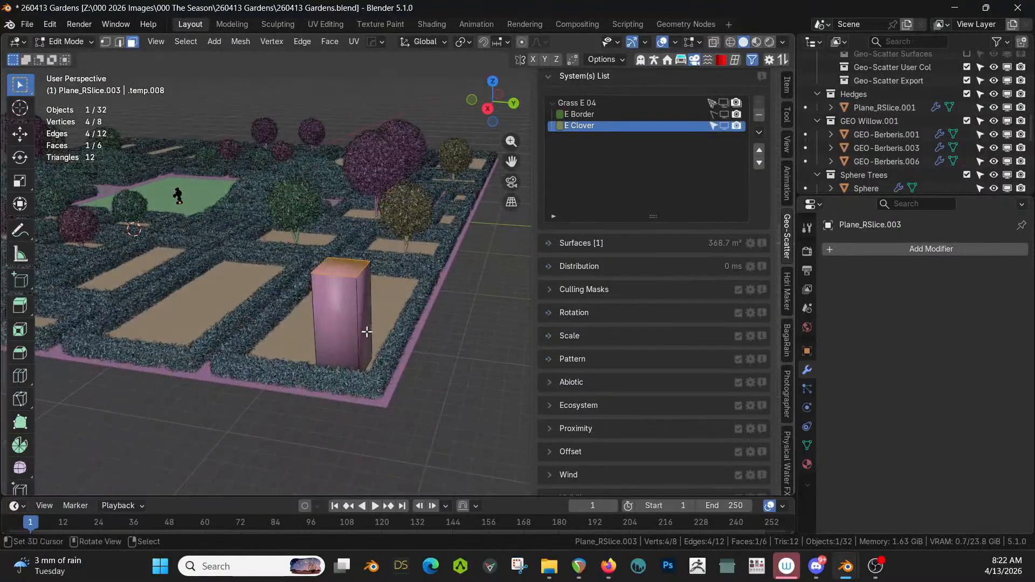
# - Scale the corner block's top face to about 0.43 and extrude it upward into a narrower upper section
pyautogui.press('s')
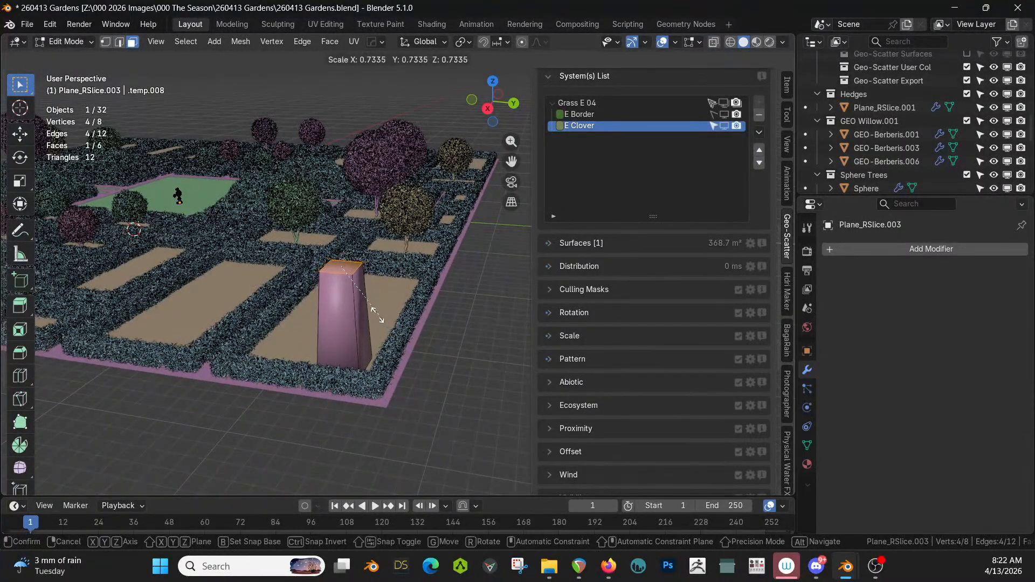
pyautogui.click(359, 299)
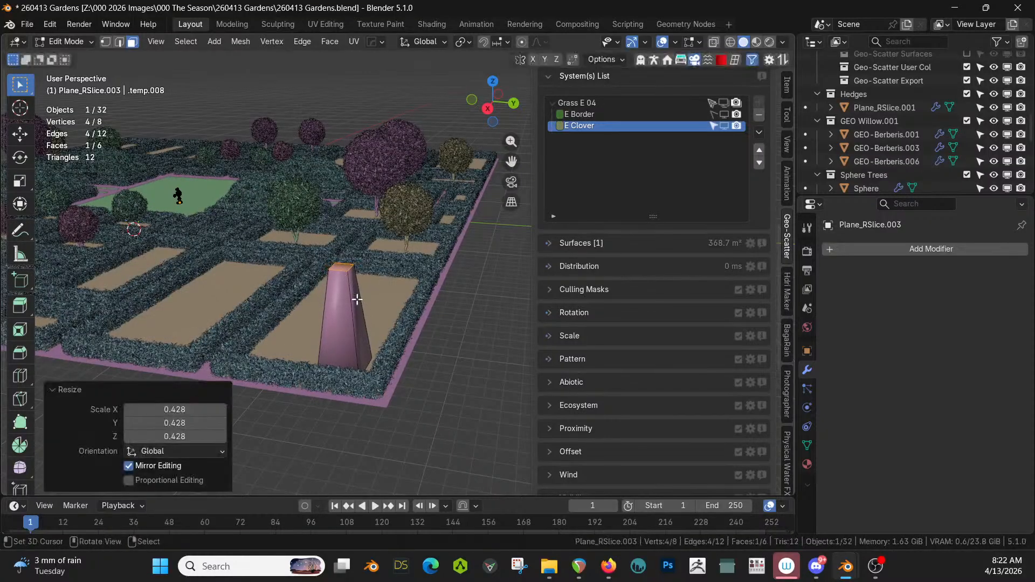
pyautogui.moveTo(359, 300); pyautogui.dragTo(410, 309, button='middle')
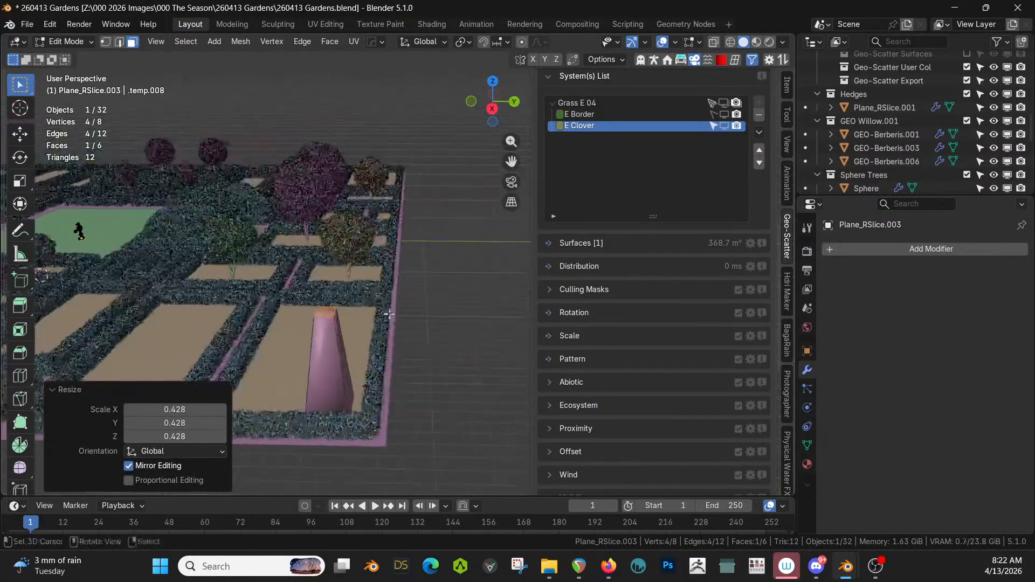
pyautogui.press('e')
pyautogui.click(409, 231)
pyautogui.moveTo(409, 231); pyautogui.dragTo(393, 327, button='middle')
pyautogui.press('Tab')
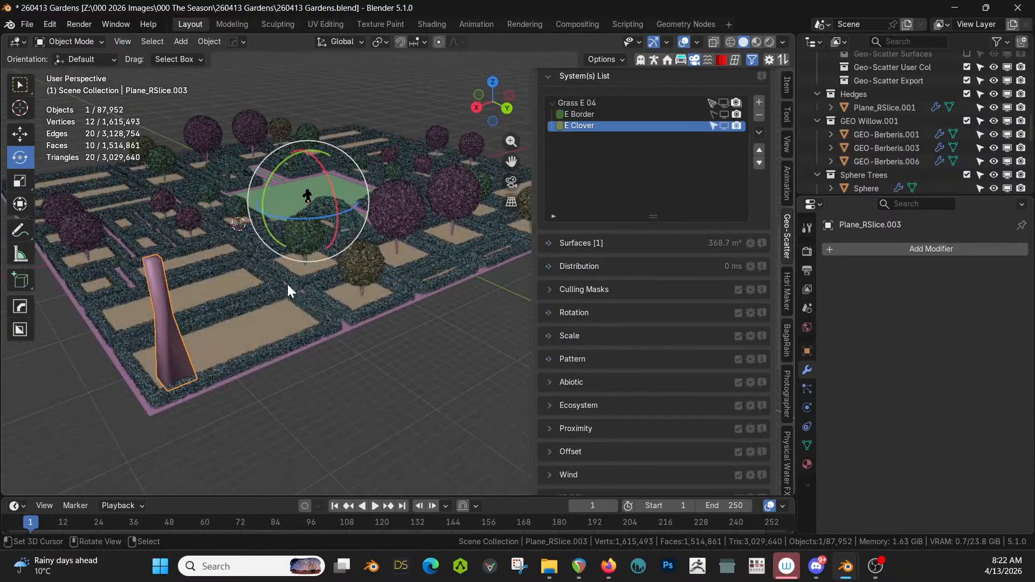
# - Copy the modifiers from the mirrored sphere trees to the tapered corner tower
pyautogui.keyDown('shift'); pyautogui.click(392, 213); pyautogui.keyUp('shift')
pyautogui.hotkey('ctrl', 'l')
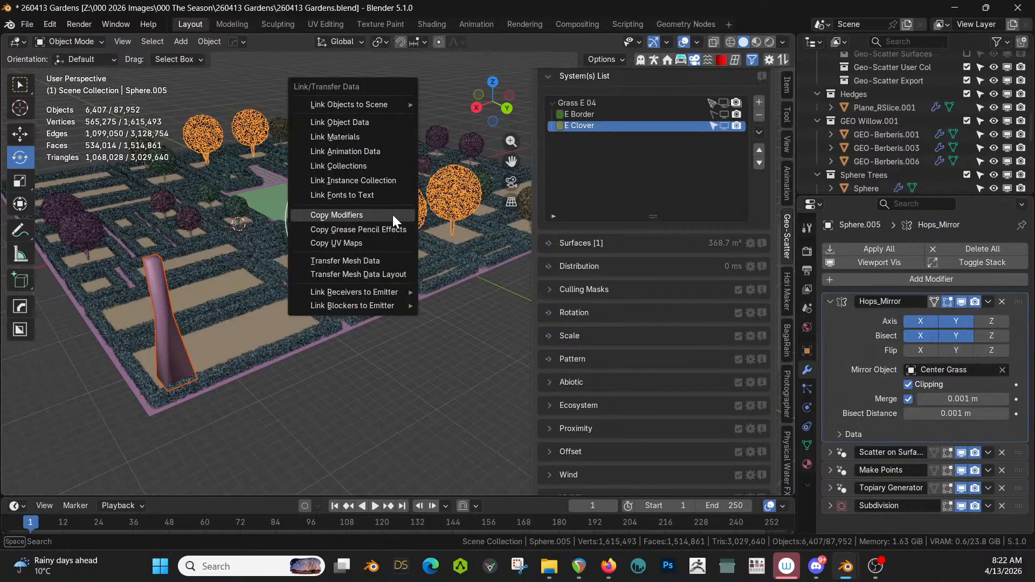
pyautogui.click(393, 214)
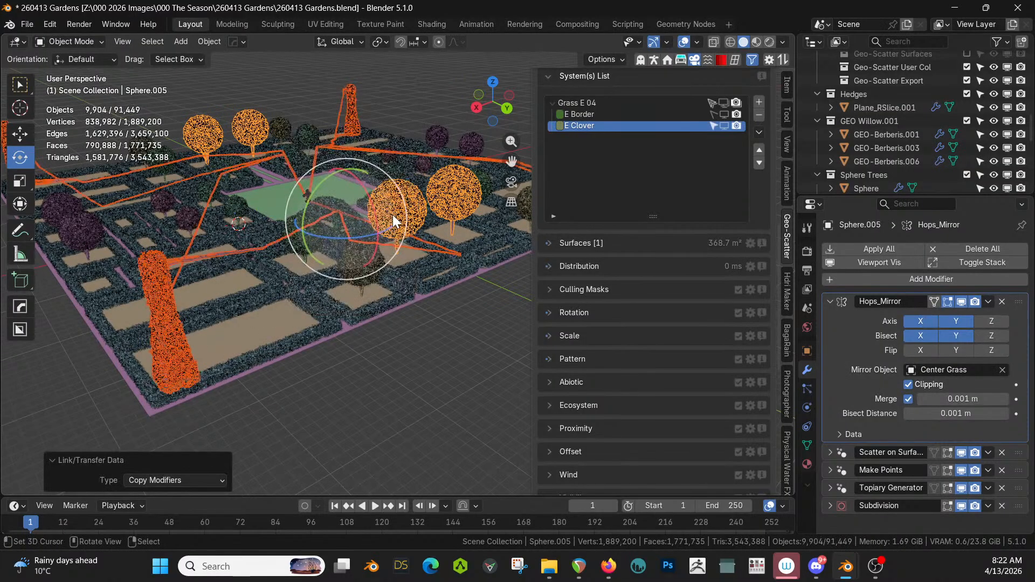
# - Turn off the Trunk option in the corner tower's Topiary Generator modifier and save the file
pyautogui.moveTo(314, 303); pyautogui.dragTo(387, 292, button='middle')
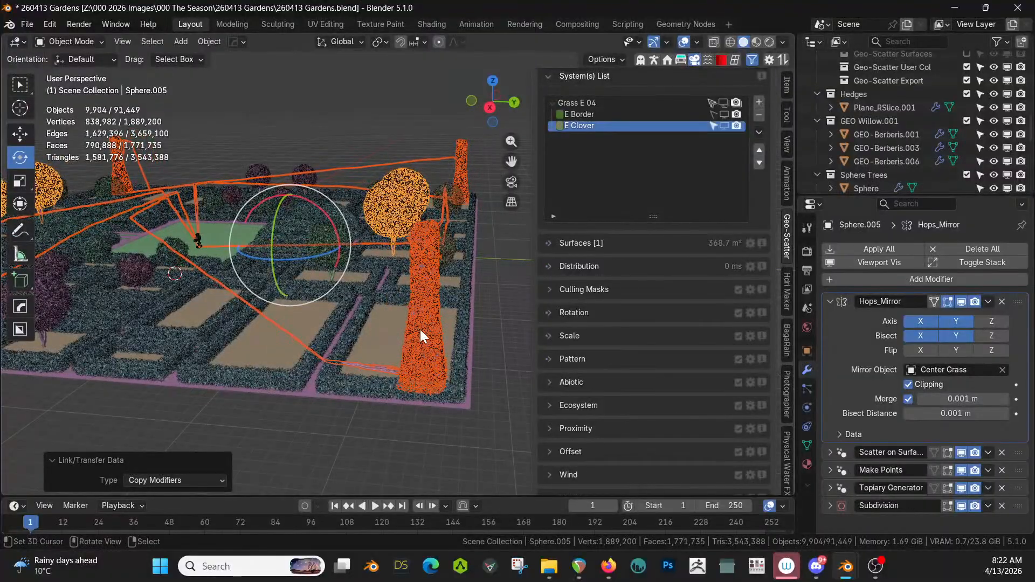
pyautogui.click(419, 329)
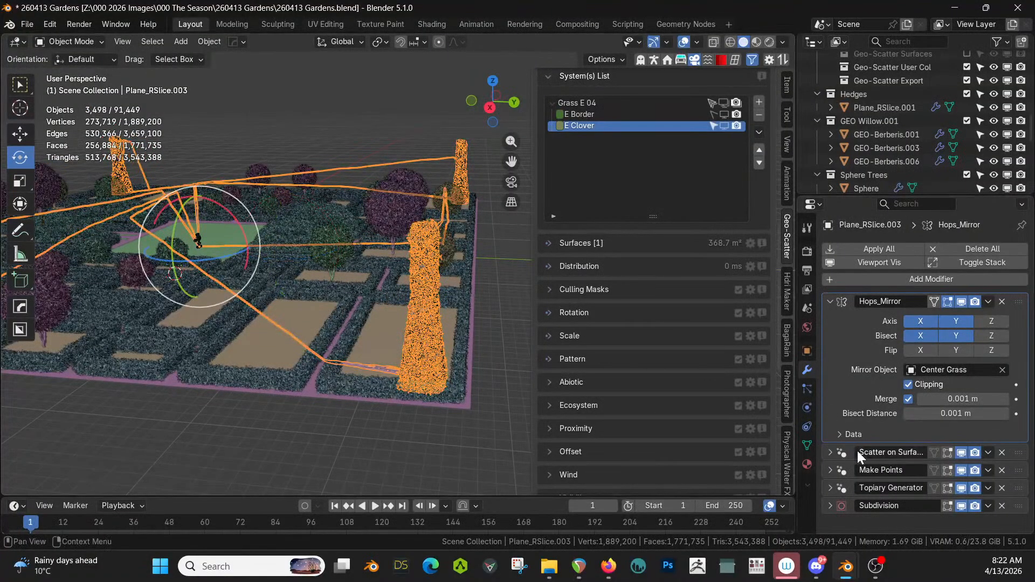
pyautogui.click(834, 487)
pyautogui.scroll(-15, 871, 479)
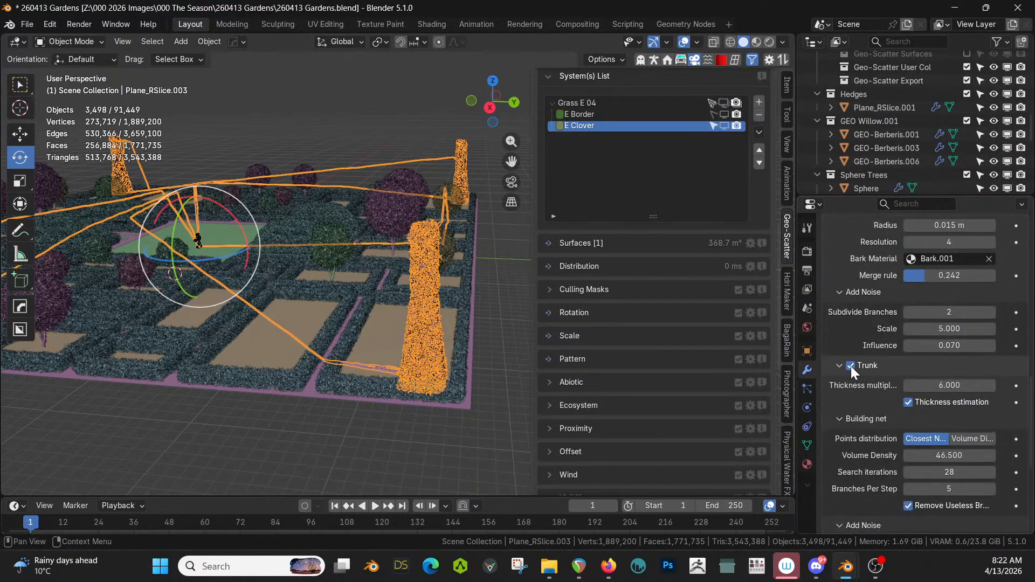
pyautogui.click(850, 366)
pyautogui.moveTo(251, 276); pyautogui.dragTo(143, 152, button='middle')
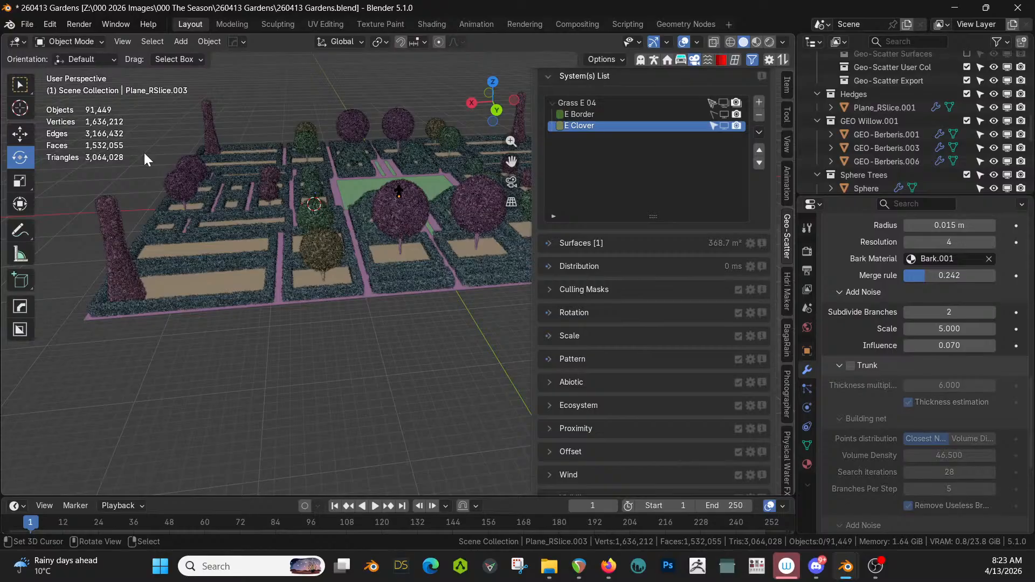
pyautogui.hotkey('ctrl', 's')
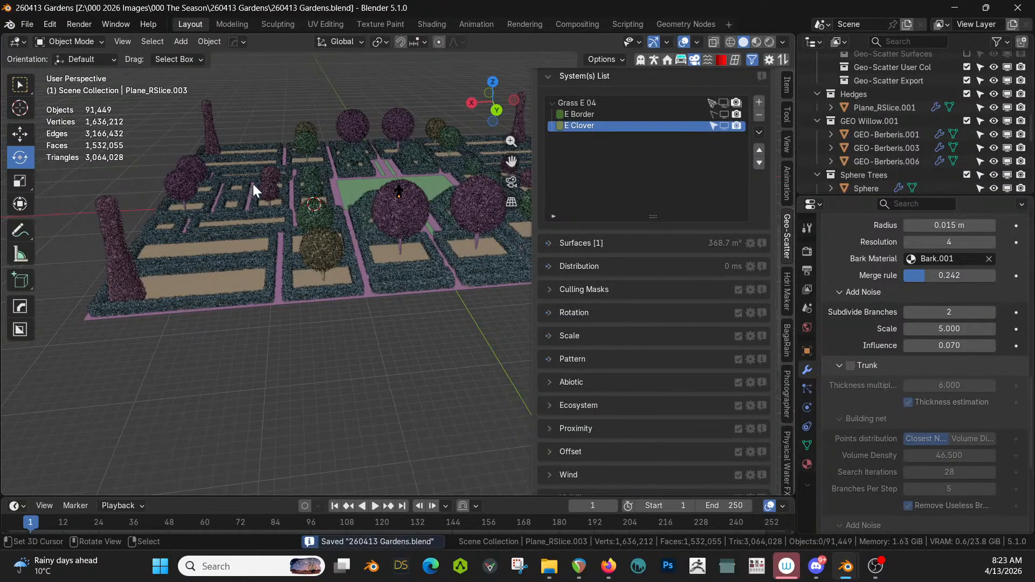
# - Select the inner face of the small bed at the garden's outer edge, beside the sphere-tree beds, in Edit Mode
pyautogui.moveTo(253, 183); pyautogui.dragTo(351, 298, button='middle')
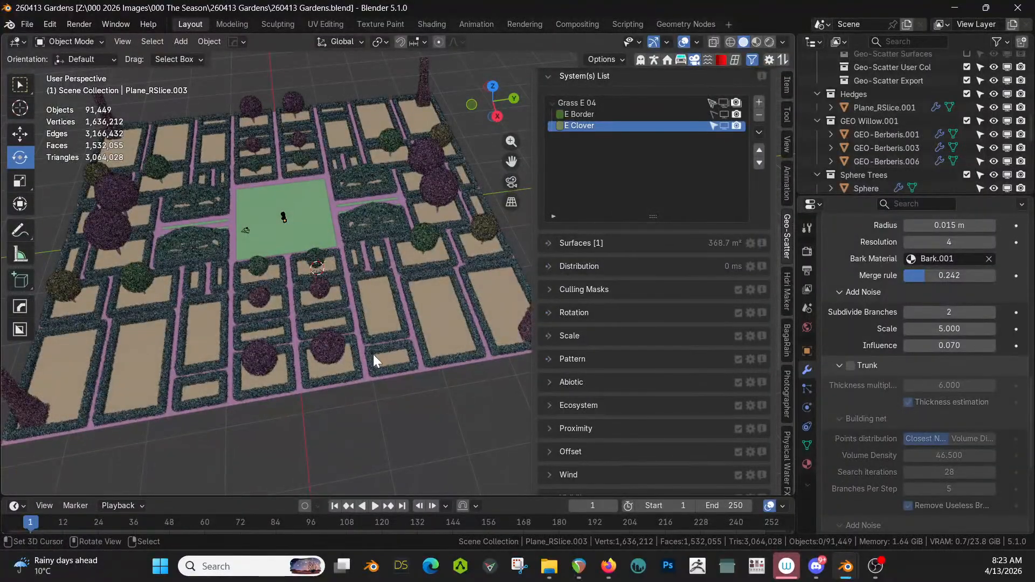
pyautogui.click(382, 358)
pyautogui.click(385, 359)
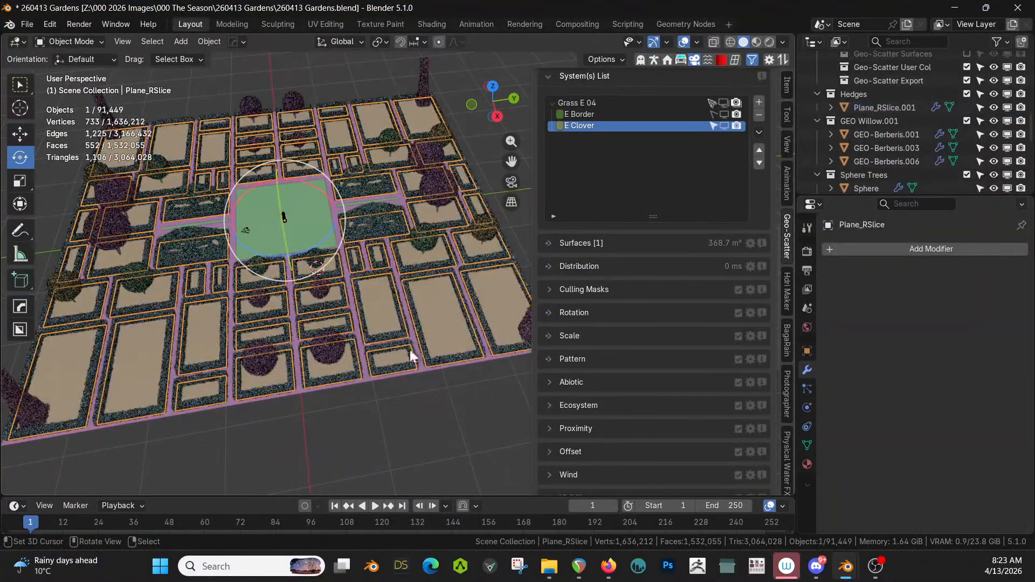
pyautogui.press('Tab')
pyautogui.click(402, 363)
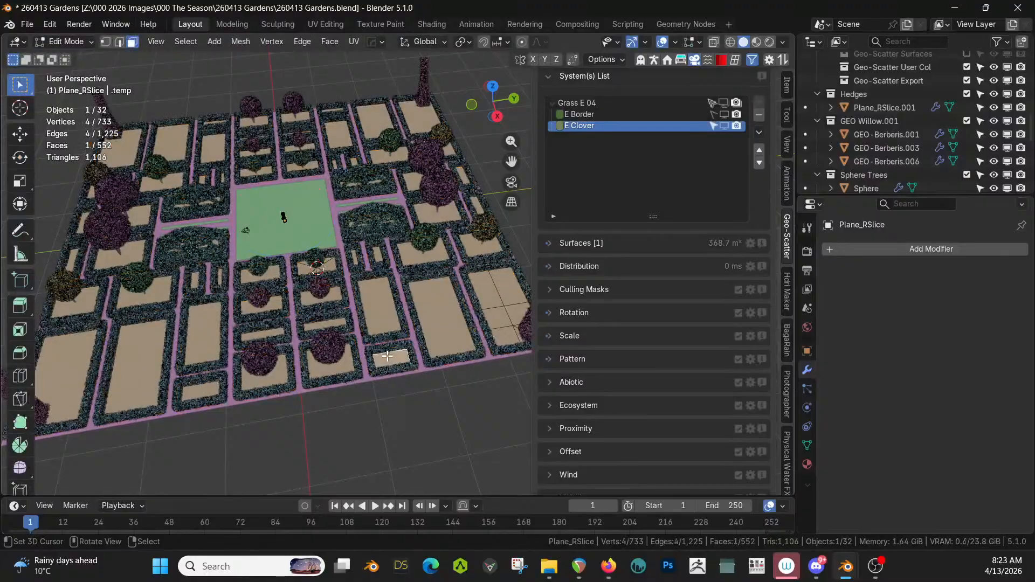
pyautogui.press('i')
pyautogui.click(421, 376)
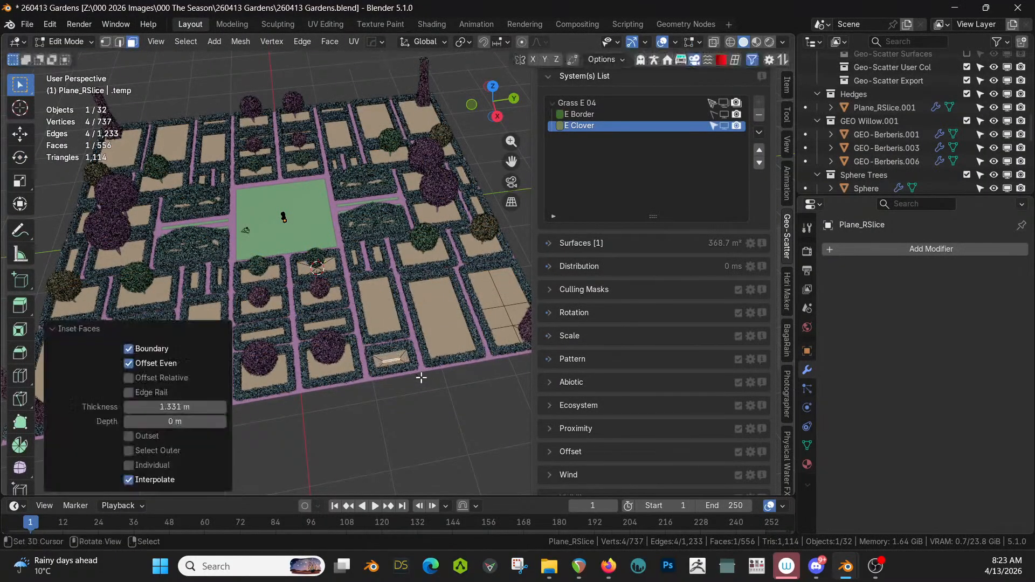
pyautogui.hotkey('ctrl', 'z')
# - Inset the small bed's inner face by about 0.59 m
pyautogui.scroll(10, 419, 375)
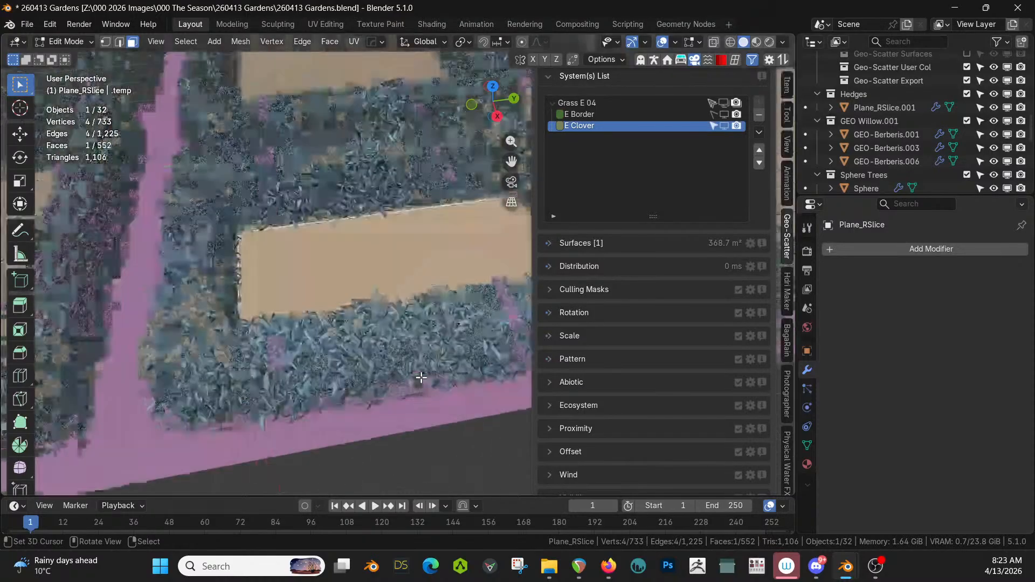
pyautogui.scroll(-6, 411, 371)
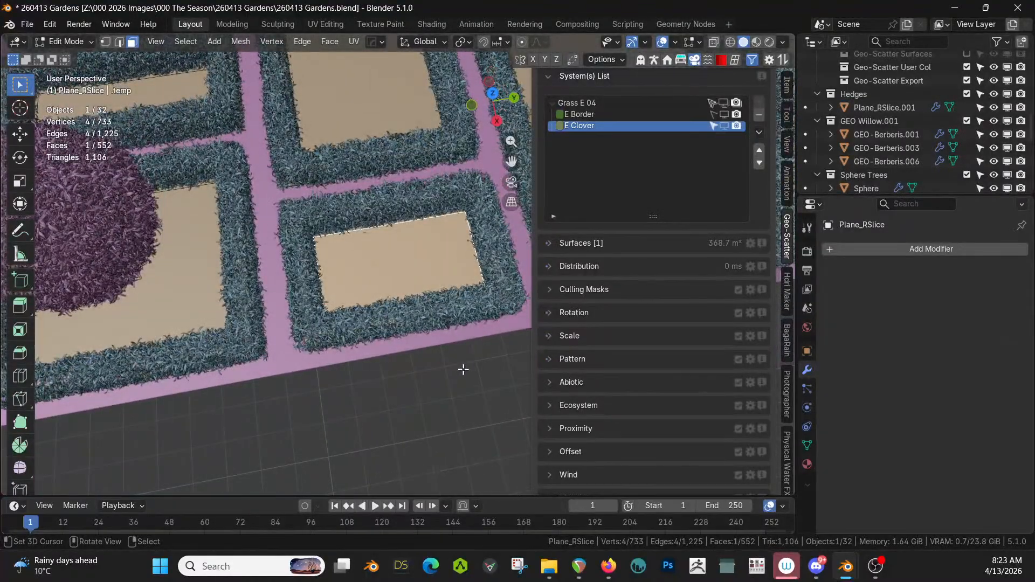
pyautogui.press('i')
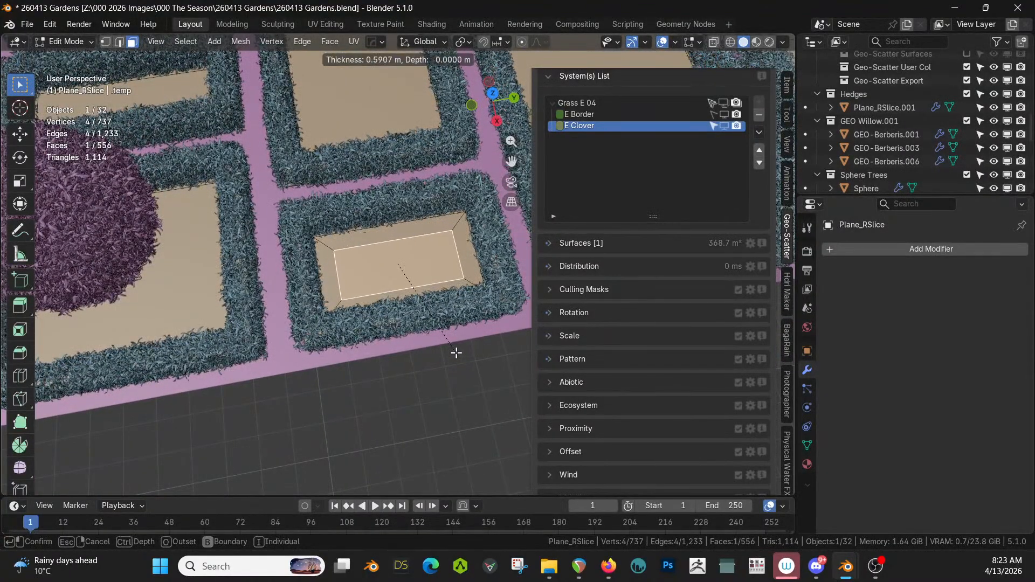
pyautogui.click(456, 353)
pyautogui.press('s')
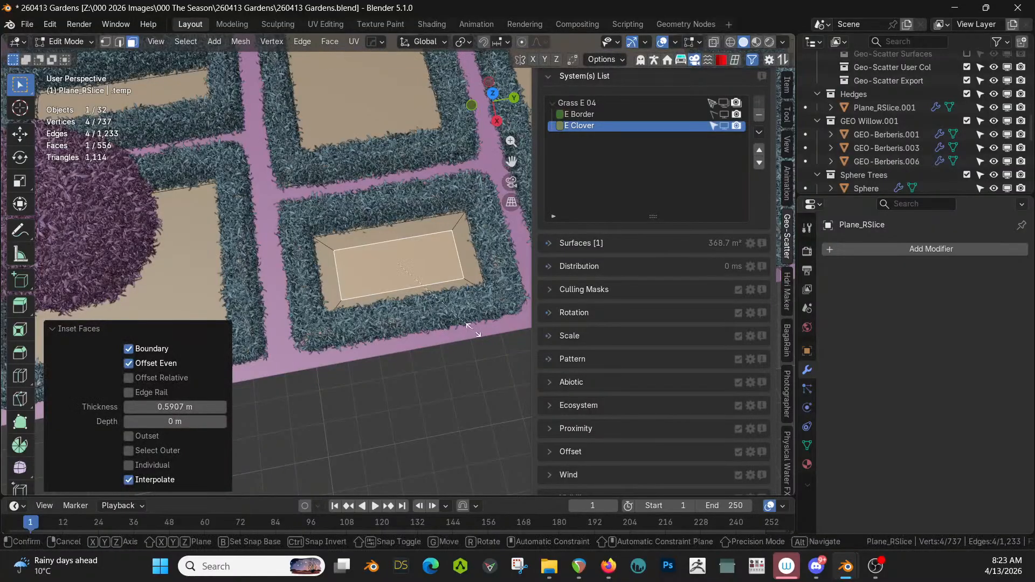
pyautogui.press('x')
pyautogui.rightClick(456, 328)
# - Scale the inset face along Y to about 0.42 to make a compact column base
pyautogui.press('s')
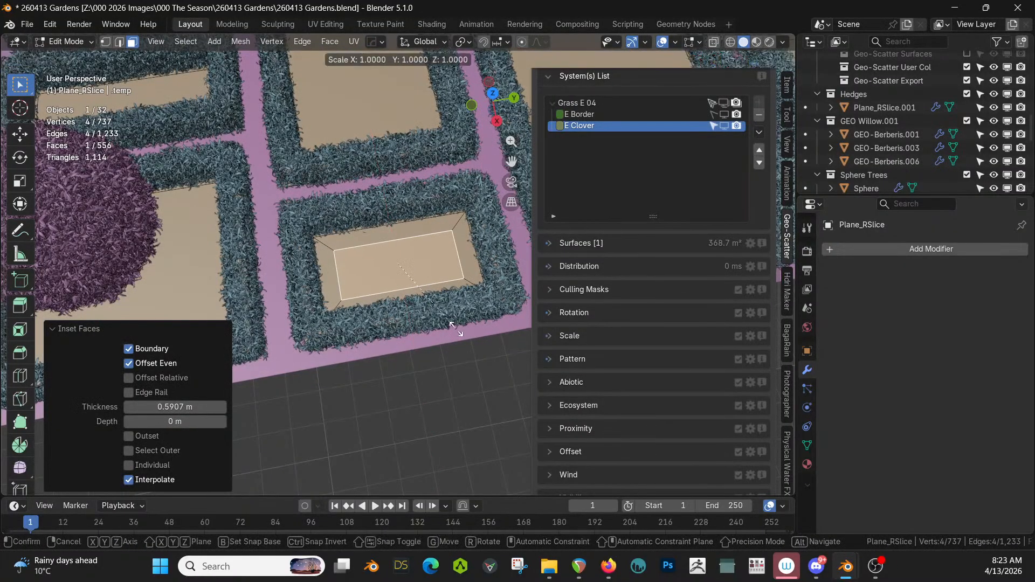
pyautogui.press('y')
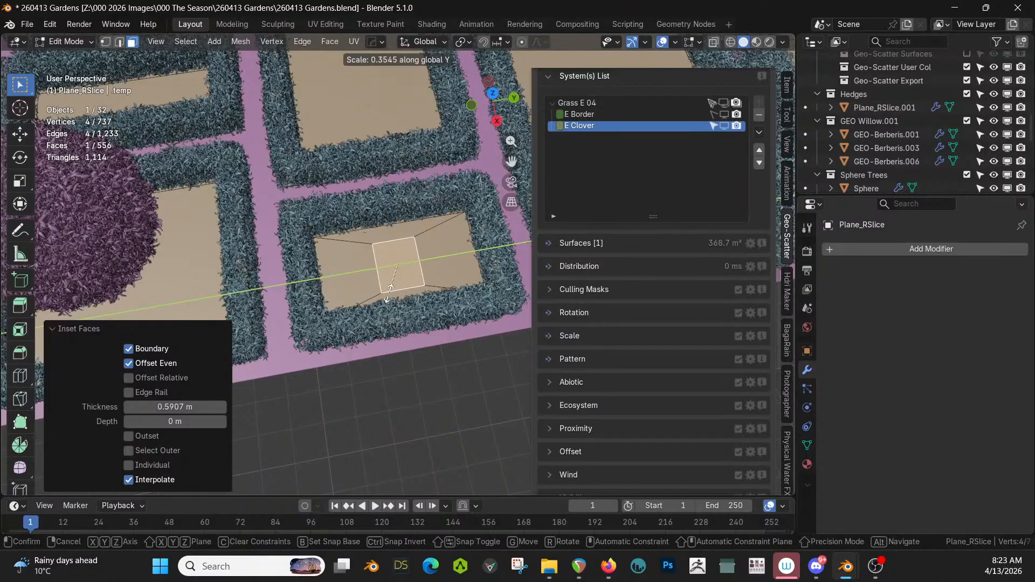
pyautogui.click(393, 300)
# - Extrude the base face upward about 11.57 m into a column, plus a further top segment of about 1.35 m
pyautogui.scroll(-3, 393, 301)
pyautogui.moveTo(393, 300); pyautogui.dragTo(382, 233, button='middle')
pyautogui.scroll(-4, 380, 244)
pyautogui.press('e')
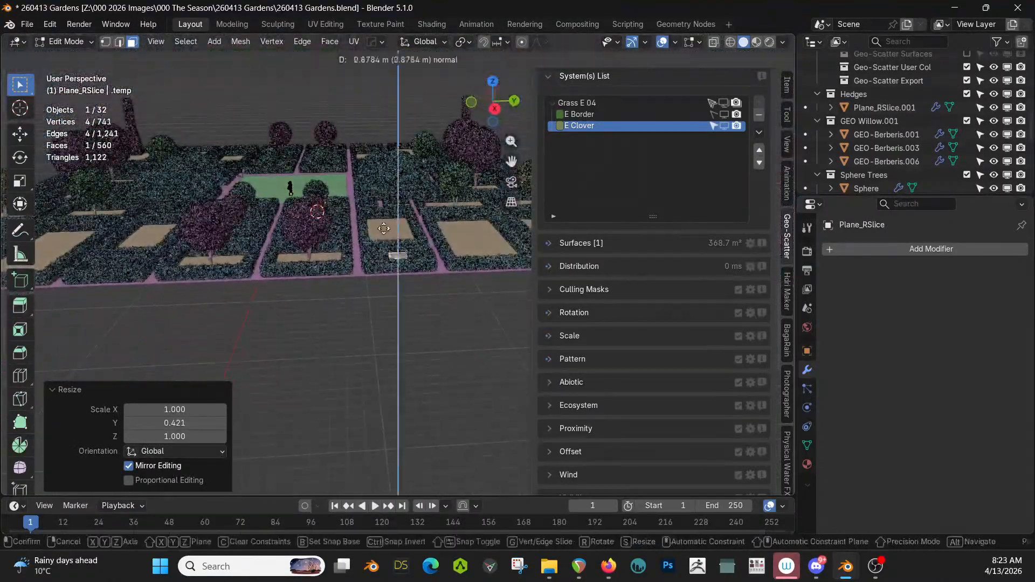
pyautogui.click(393, 141)
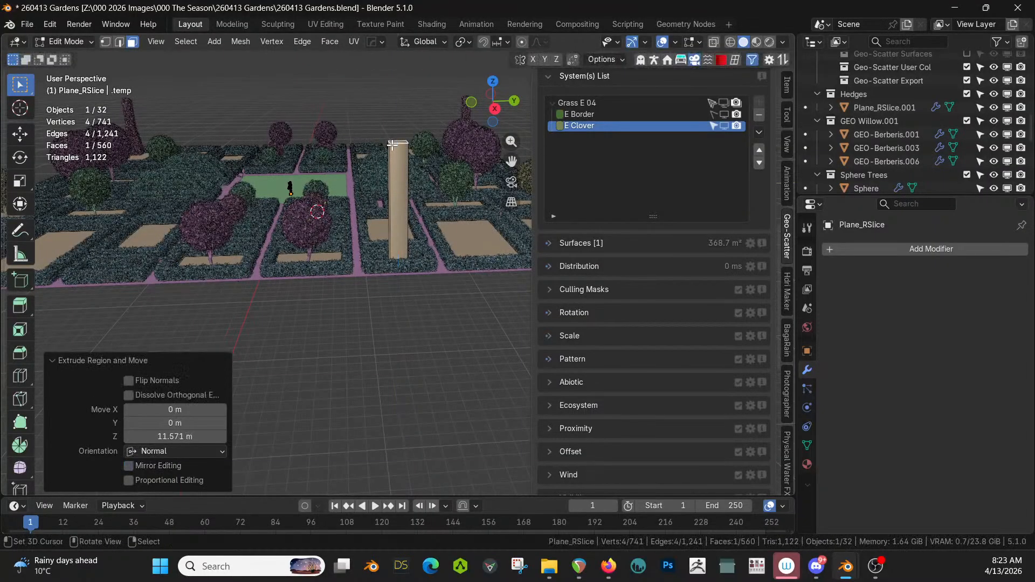
pyautogui.press('e')
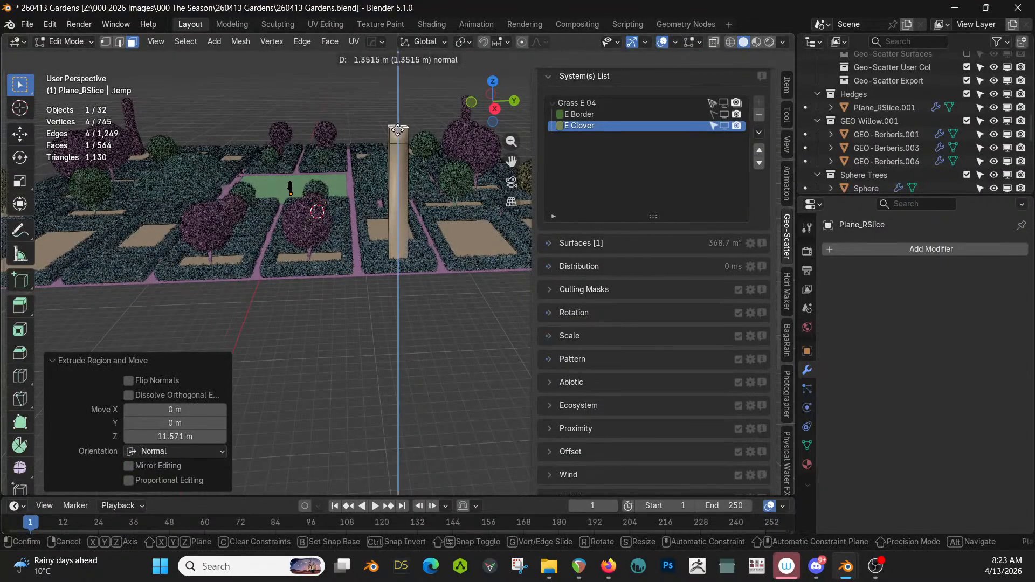
pyautogui.click(398, 131)
# - Grow the selection to the whole column, separate it into its own object and return to Object Mode
pyautogui.scroll(3, 383, 144)
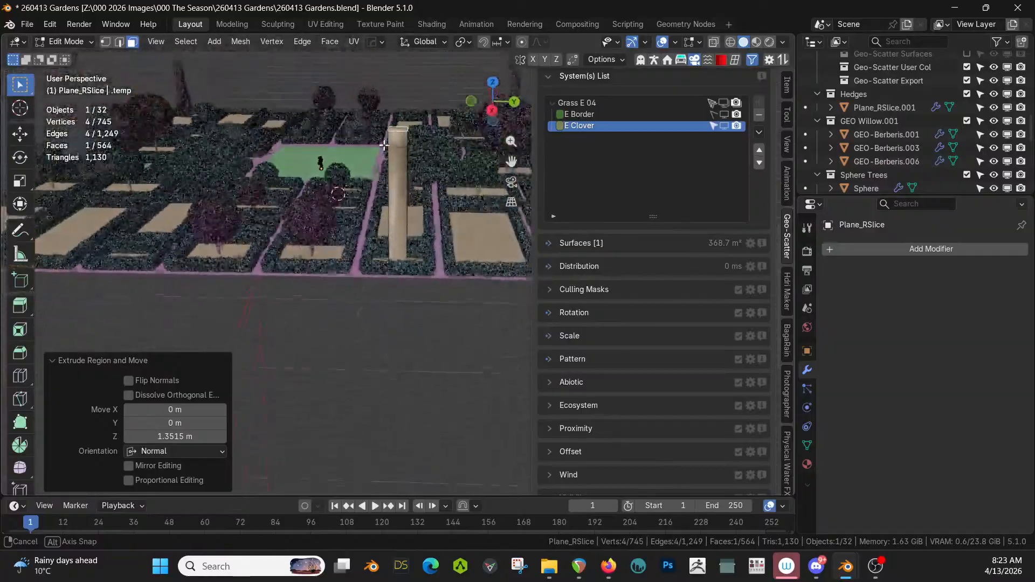
pyautogui.moveTo(383, 144); pyautogui.dragTo(420, 173, button='middle')
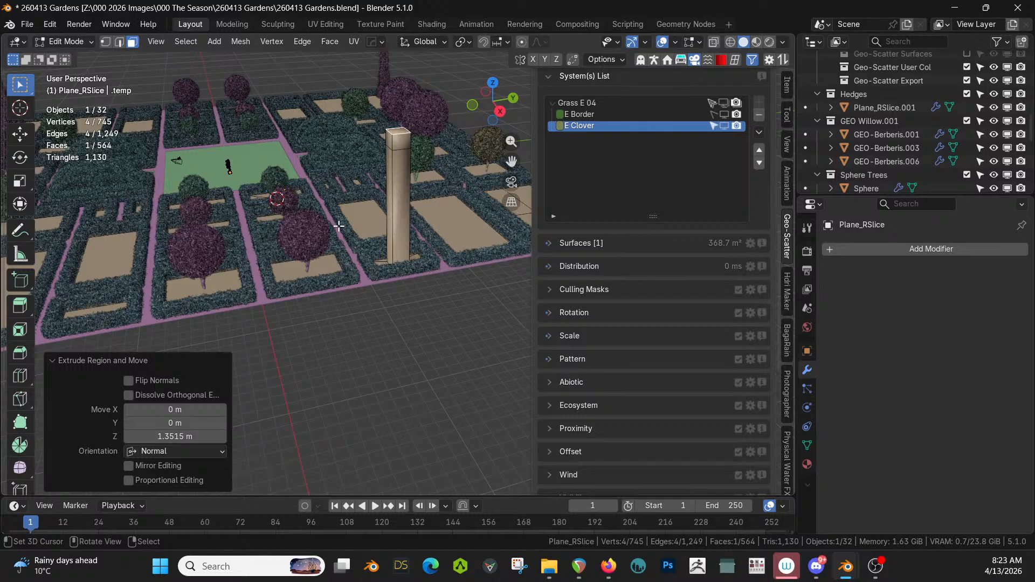
pyautogui.press('ctrl+KP_Add')
pyautogui.press('ctrl+KP_Add')
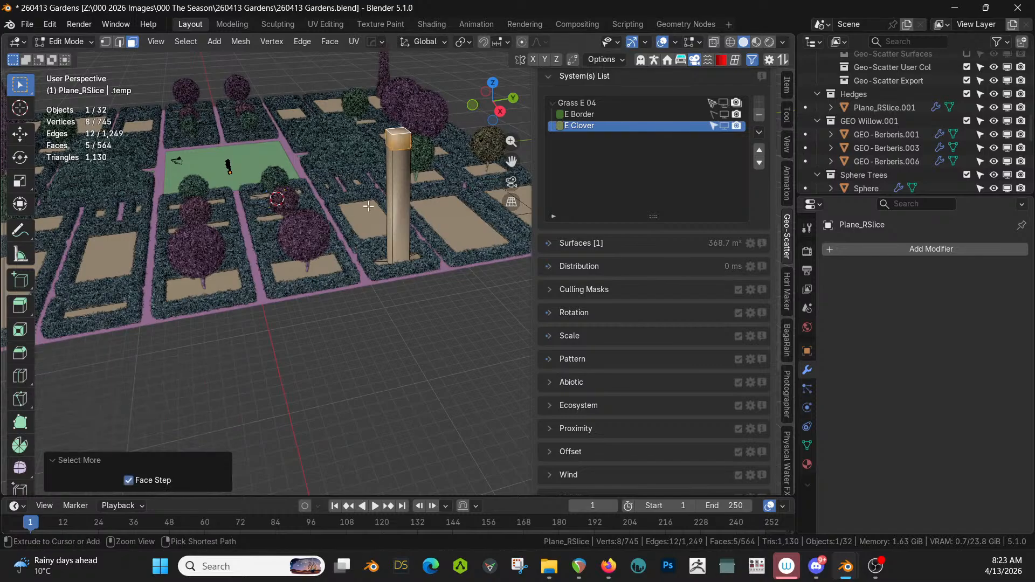
pyautogui.press('p')
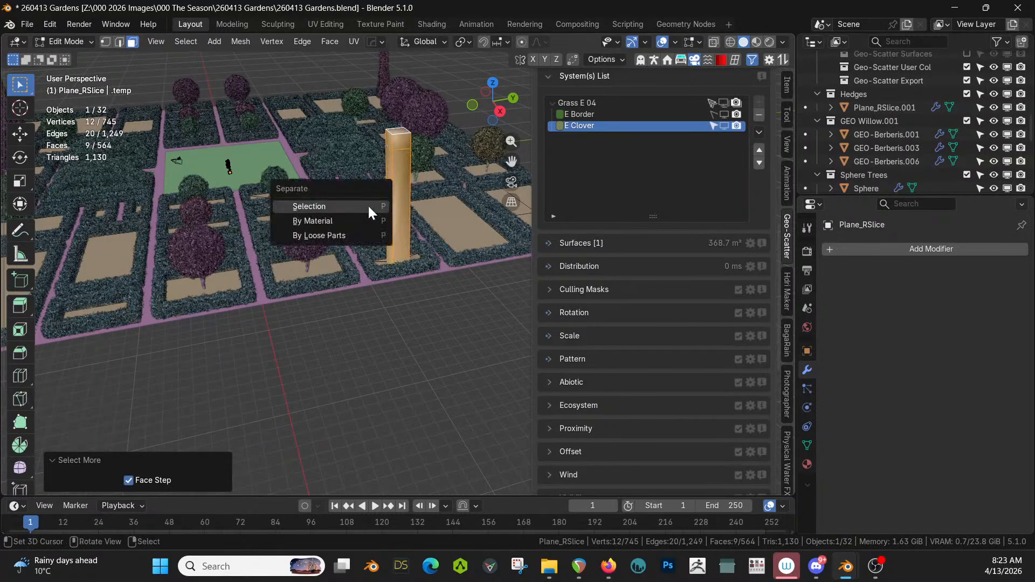
pyautogui.click(369, 207)
pyautogui.press('Tab')
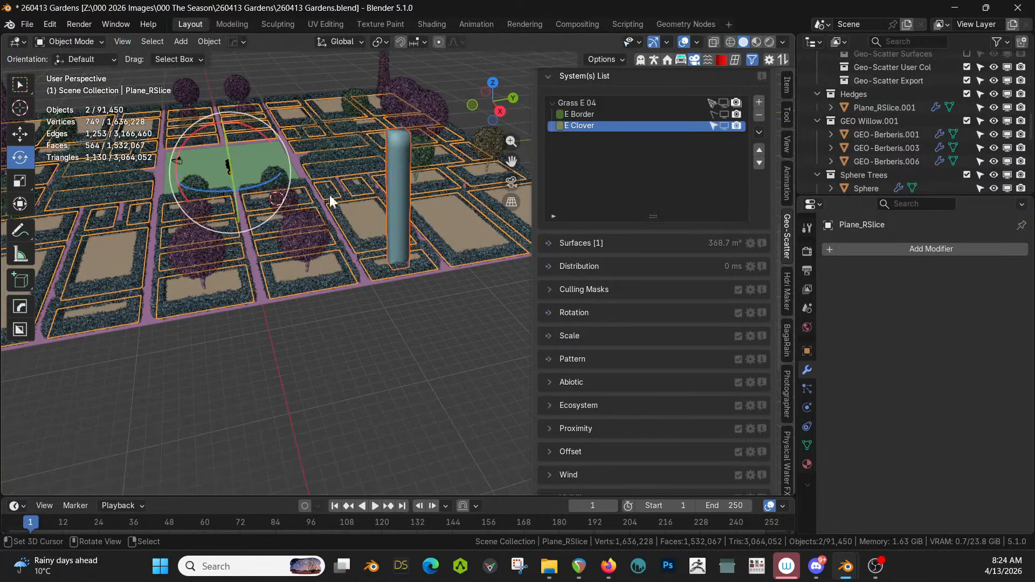
# - Mirror the separated column along the Y axis across the Center Grass object with a mirror modifier
pyautogui.keyDown('shift'); pyautogui.click(457, 231); pyautogui.keyUp('shift')
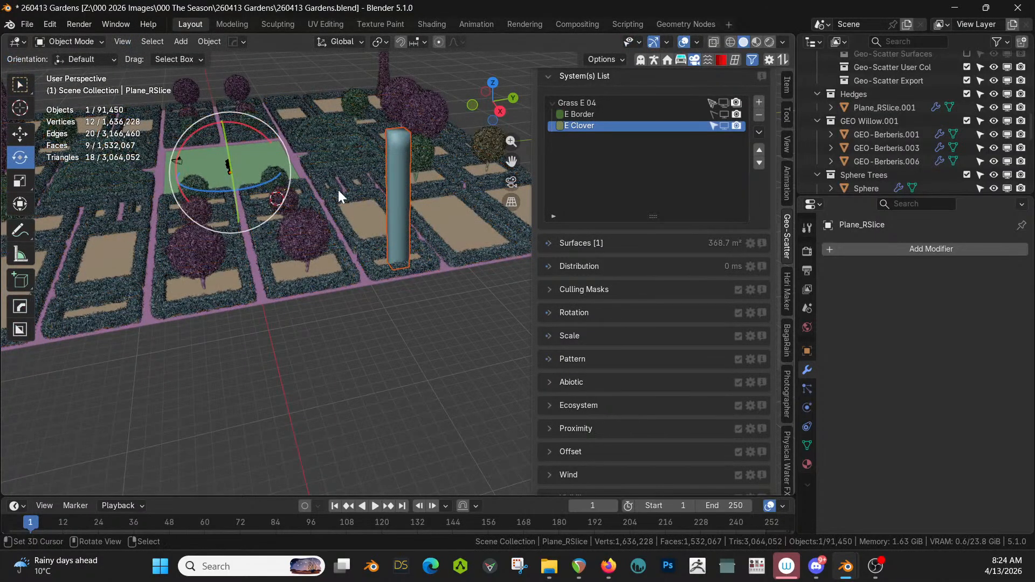
pyautogui.keyDown('shift'); pyautogui.click(239, 157); pyautogui.keyUp('shift')
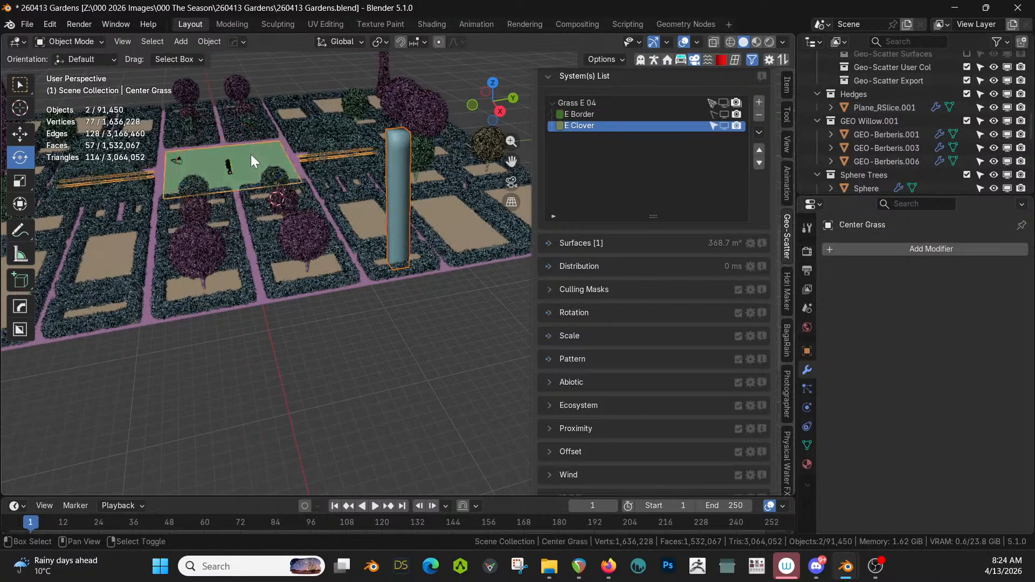
pyautogui.hotkey('alt', 'x')
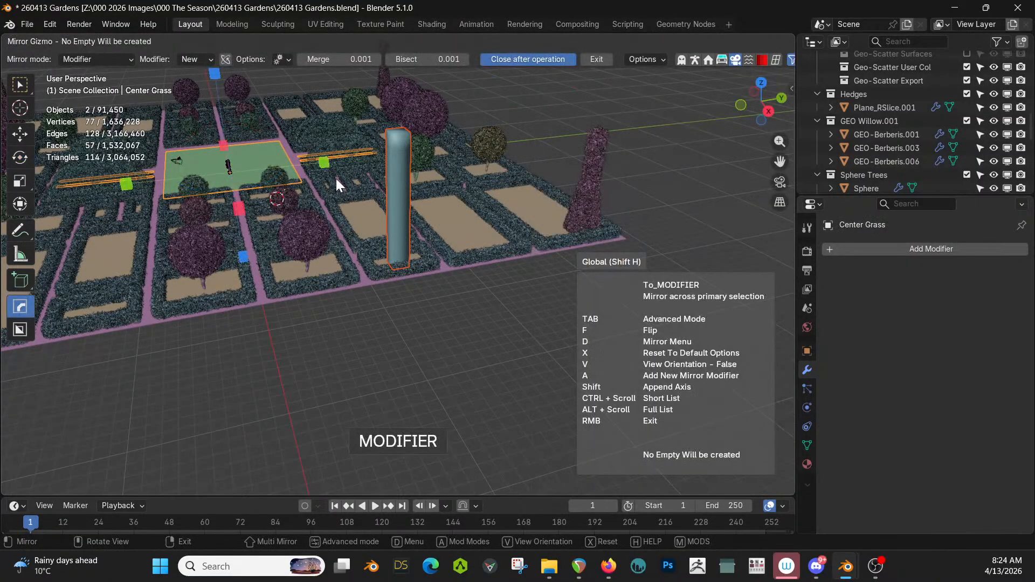
pyautogui.click(325, 163)
pyautogui.click(325, 163)
pyautogui.moveTo(326, 163); pyautogui.dragTo(305, 192, button='middle')
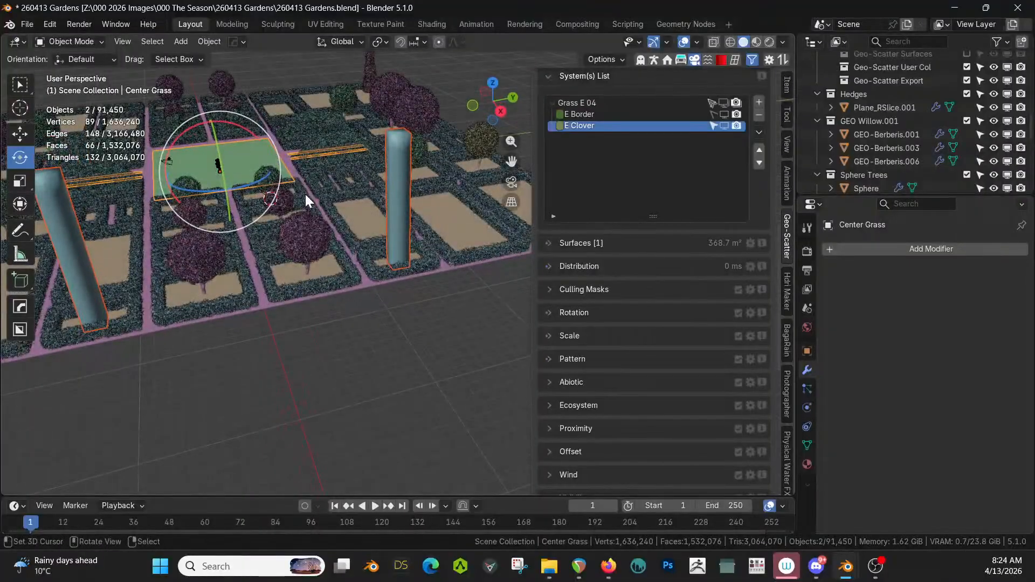
# - Extrude the column's upper inward-facing face about 13.37 m toward the mirror plane to form the arch's crossbeam, and return to Object Mode
pyautogui.click(393, 146)
pyautogui.press('Tab')
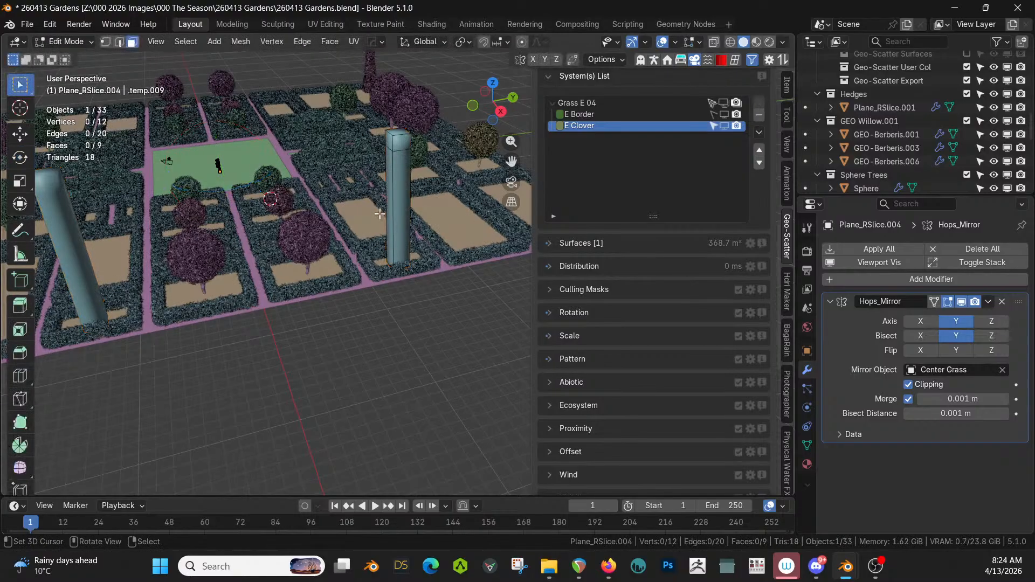
pyautogui.press('g')
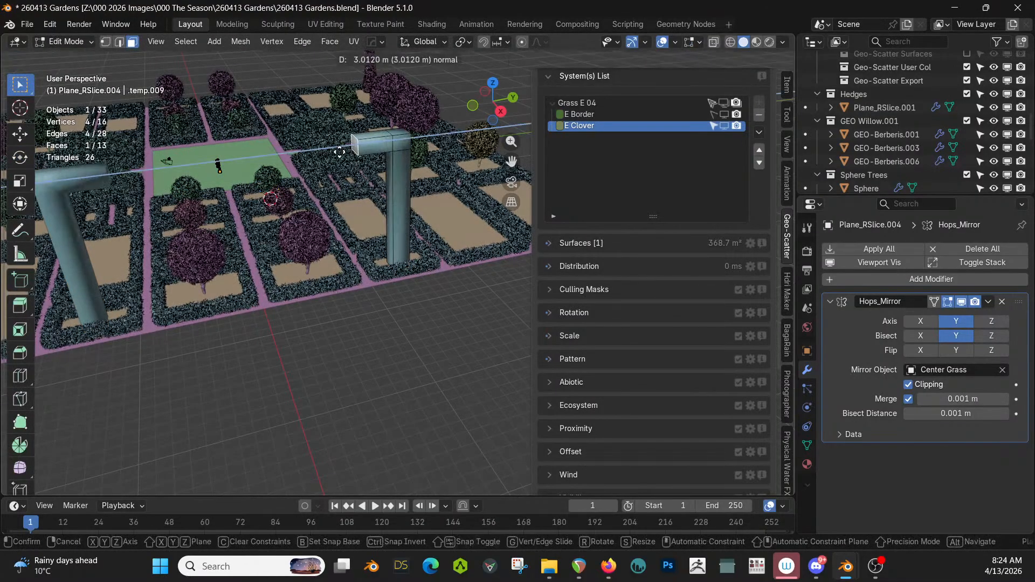
pyautogui.click(228, 168)
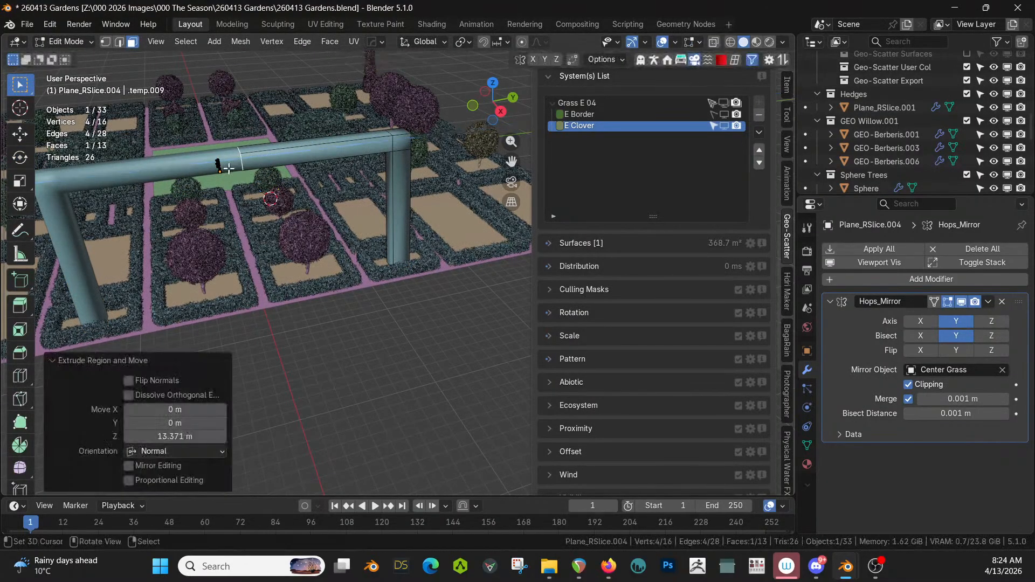
pyautogui.moveTo(283, 214); pyautogui.dragTo(380, 200, button='middle')
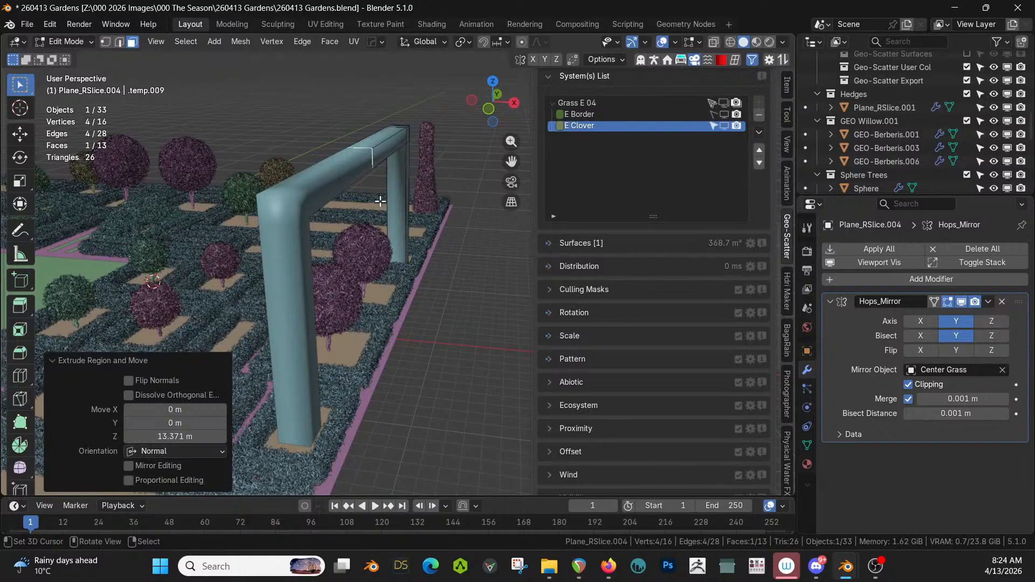
pyautogui.moveTo(288, 316); pyautogui.dragTo(325, 292, button='middle')
pyautogui.press('Tab')
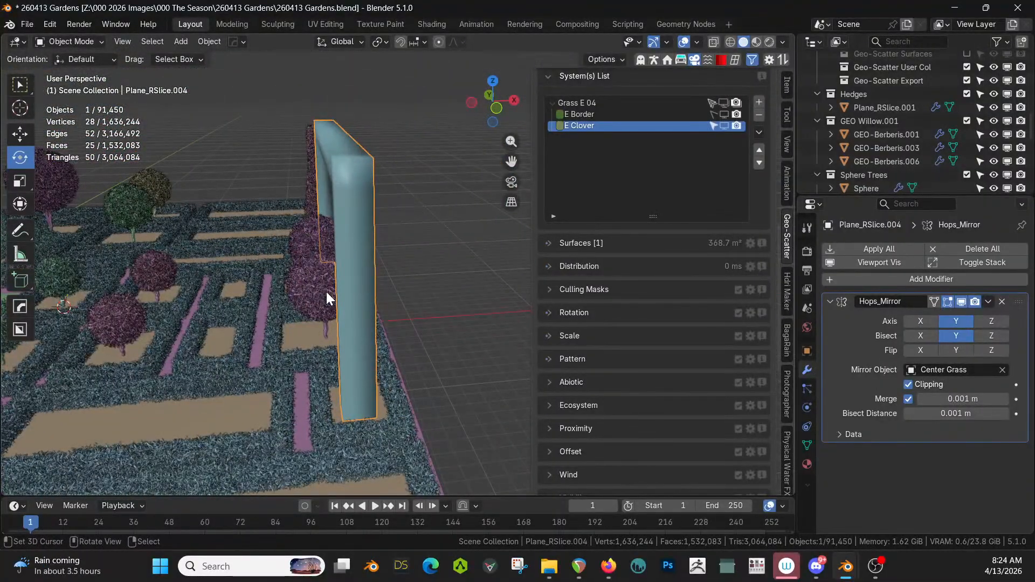
# - Sharpen the arch with HardOps at 30° sharpness and a 60° smooth angle
pyautogui.moveTo(350, 267); pyautogui.dragTo(392, 362, button='middle')
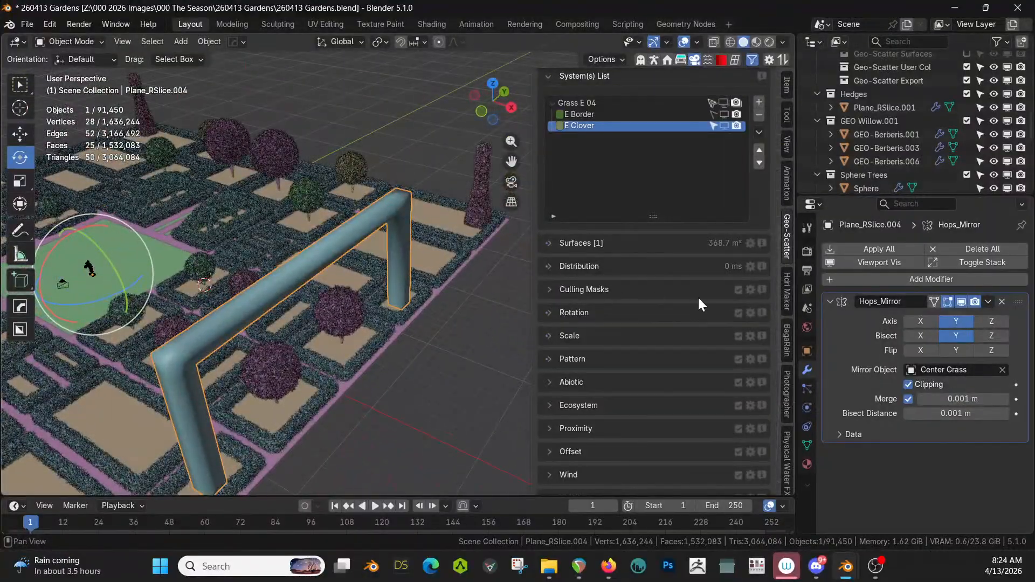
pyautogui.press('q')
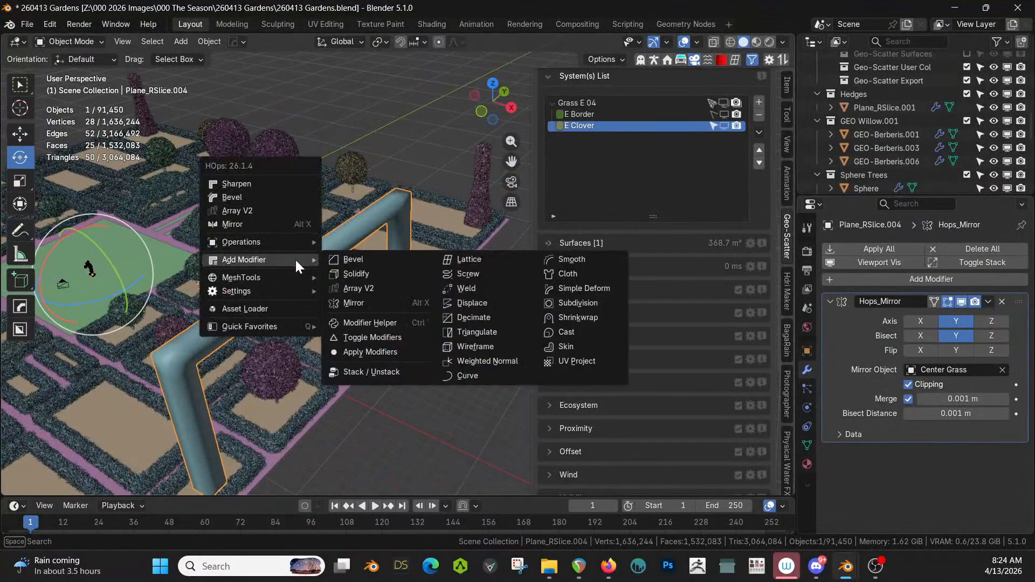
pyautogui.click(263, 184)
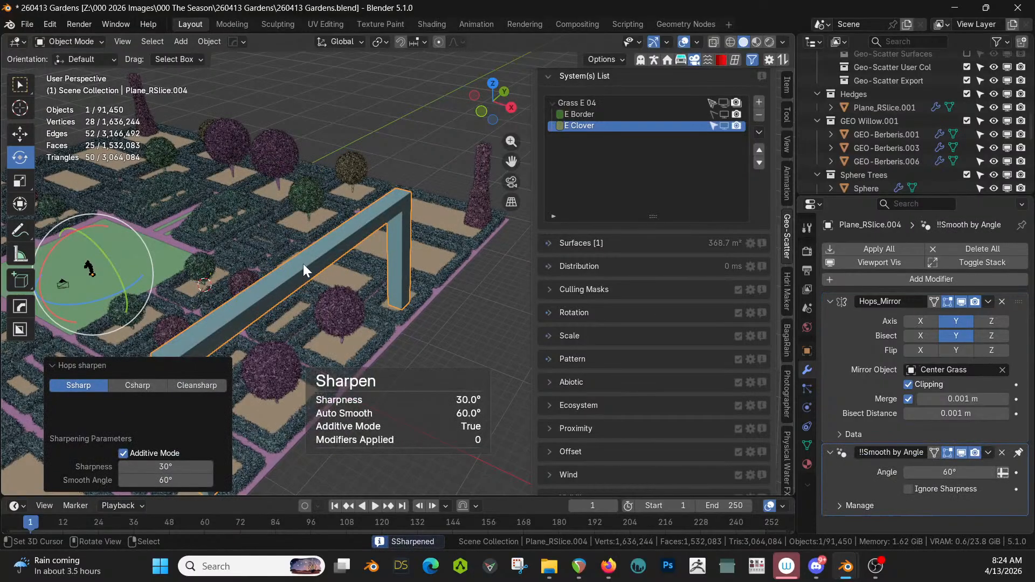
# - Add seven evenly spaced loop cuts along the arch's crossbeam without sliding them
pyautogui.moveTo(302, 263); pyautogui.dragTo(289, 233, button='middle')
pyautogui.press('Tab')
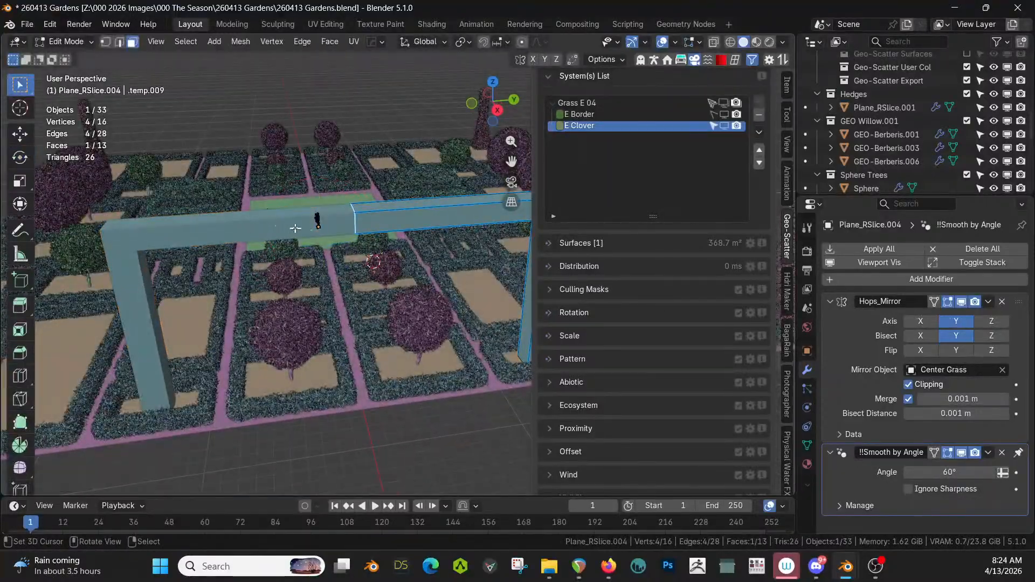
pyautogui.moveTo(413, 215); pyautogui.dragTo(372, 219, button='middle')
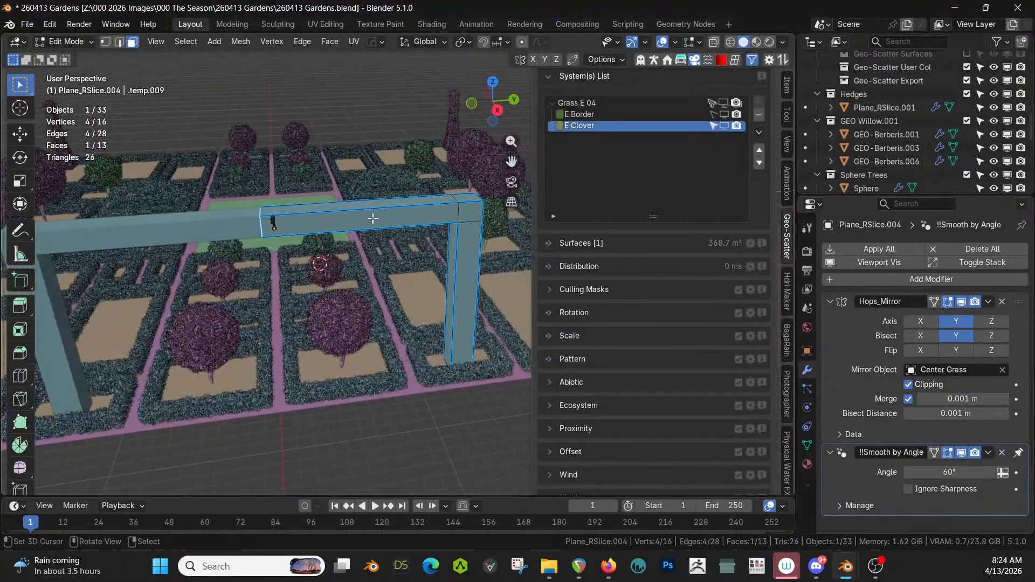
pyautogui.hotkey('ctrl', 'r')
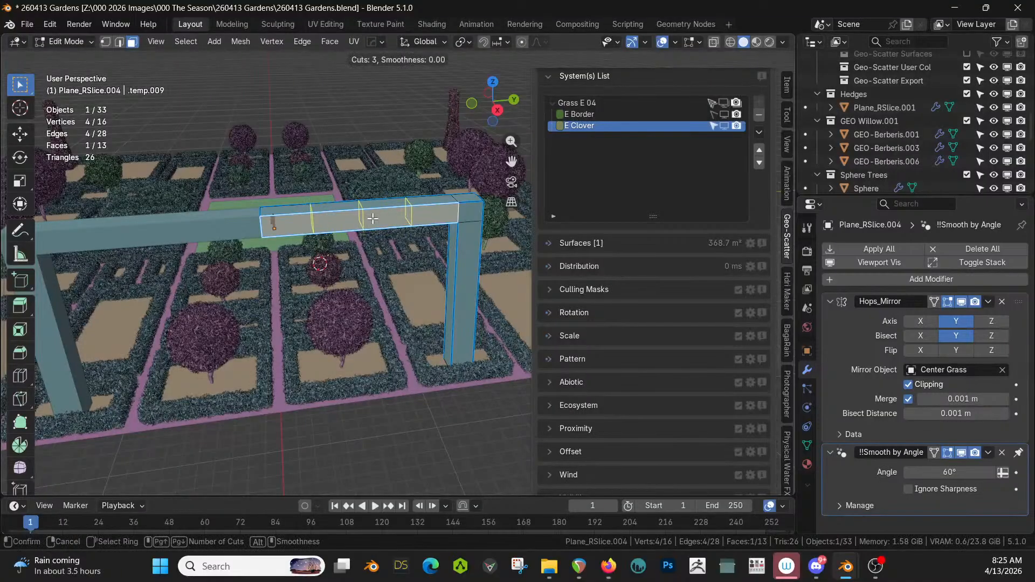
pyautogui.scroll(1, 372, 217)
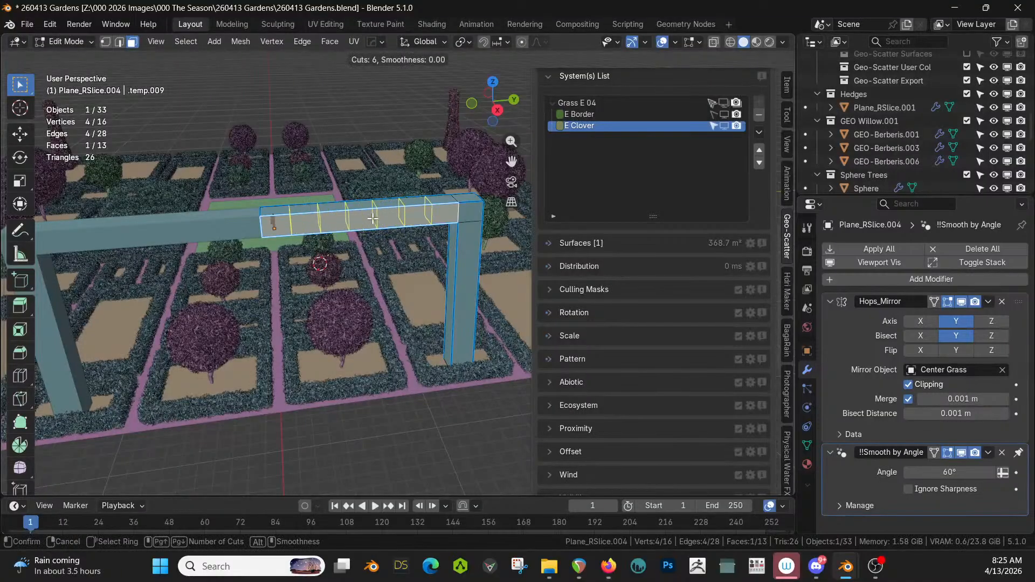
pyautogui.scroll(1, 372, 218)
pyautogui.click(432, 238)
pyautogui.rightClick(432, 238)
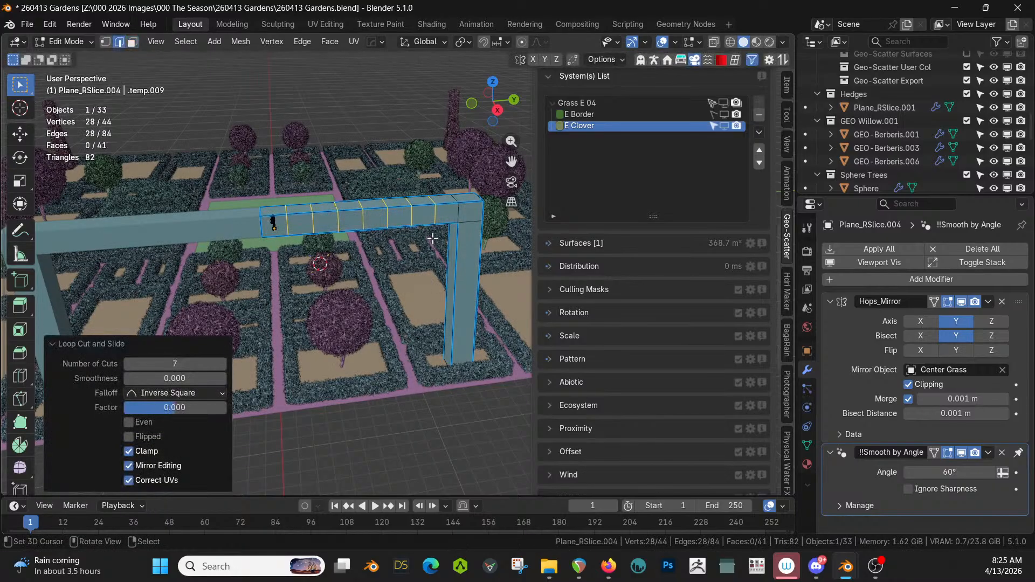
# - Add six evenly spaced loop cuts up the arch's column, select the whole mesh and return to Object Mode
pyautogui.hotkey('ctrl', 'r')
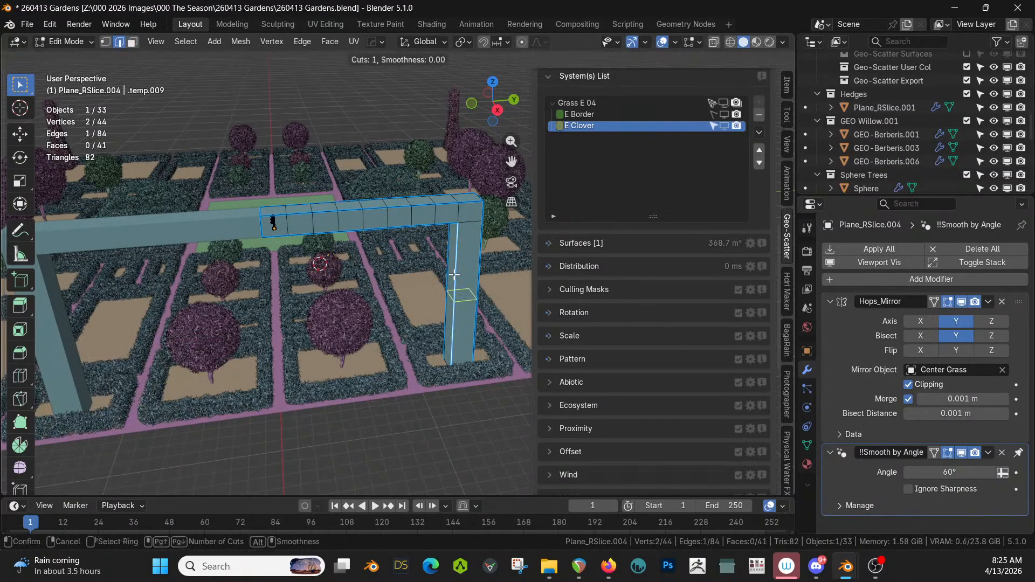
pyautogui.scroll(1, 454, 274)
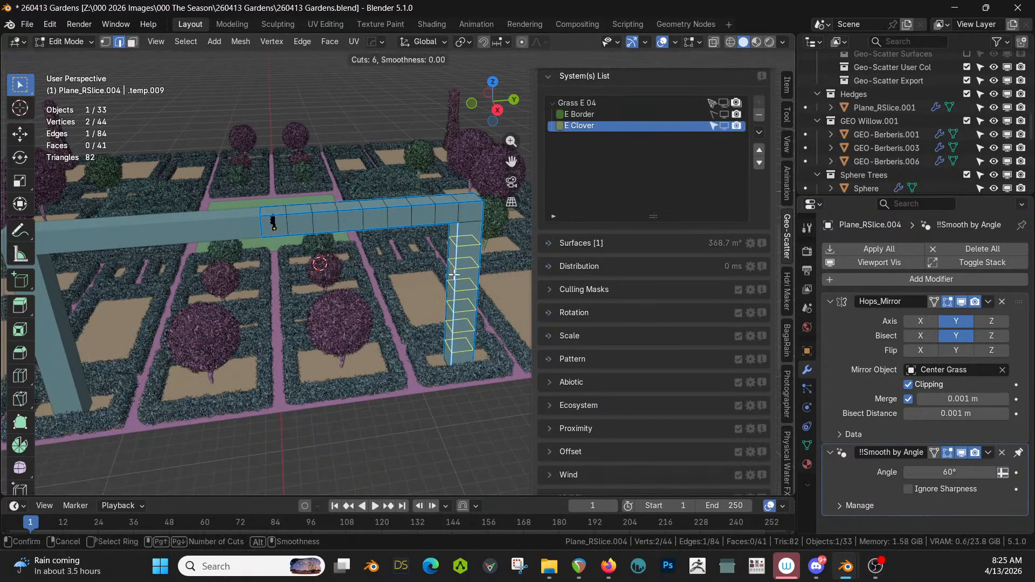
pyautogui.click(453, 270)
pyautogui.rightClick(431, 258)
pyautogui.moveTo(431, 258); pyautogui.dragTo(451, 265, button='middle')
pyautogui.press('a')
pyautogui.press('Tab')
# - Turn off Dynamic Scale in the Random Flow settings
pyautogui.hotkey('shift', 'q')
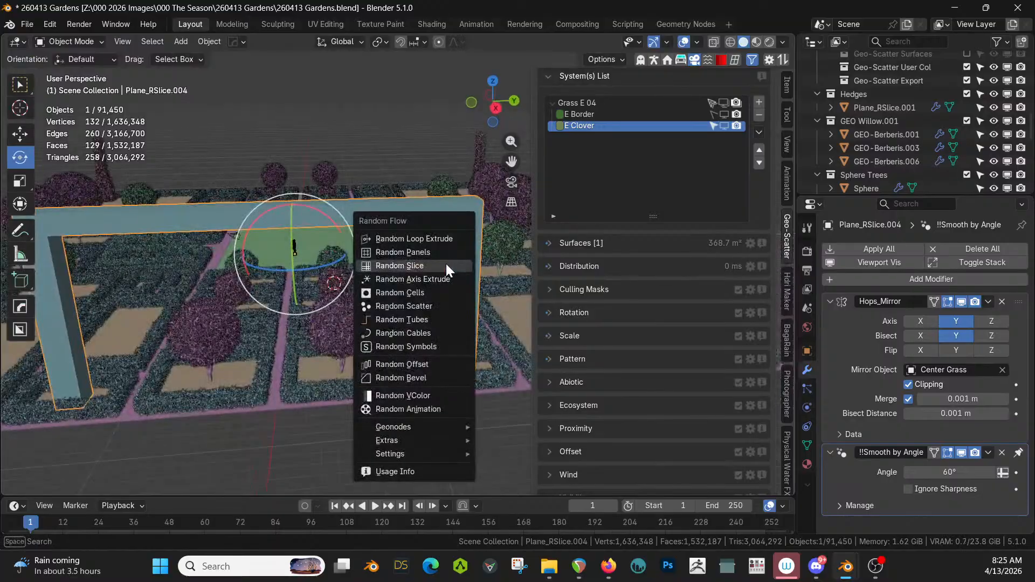
pyautogui.moveTo(416, 453)
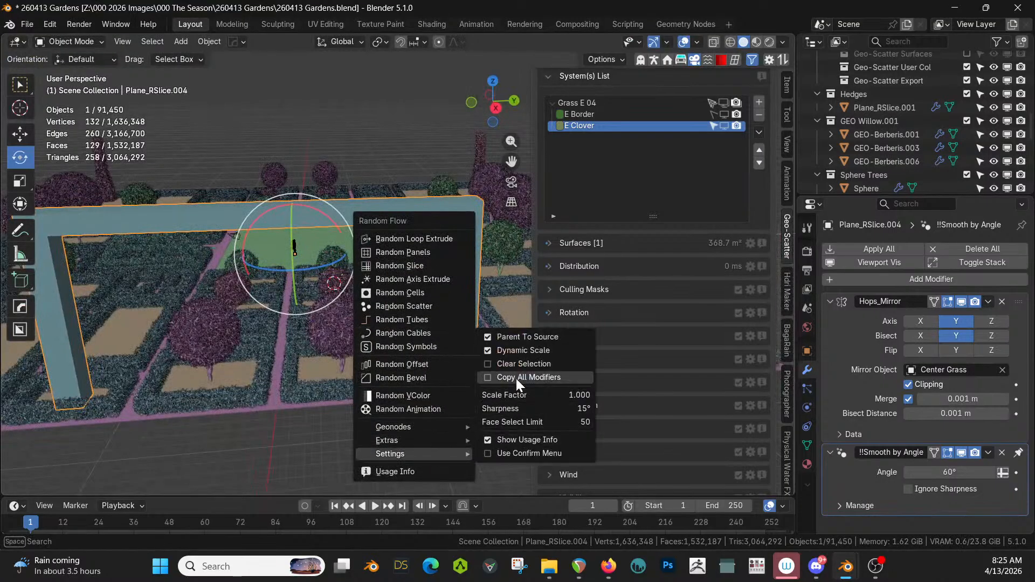
pyautogui.moveTo(459, 313); pyautogui.dragTo(429, 286, button='middle')
# - Apply Random Flow's Plate Insets to the arch with a subdivision of 3
pyautogui.hotkey('shift', 'q')
pyautogui.moveTo(429, 284)
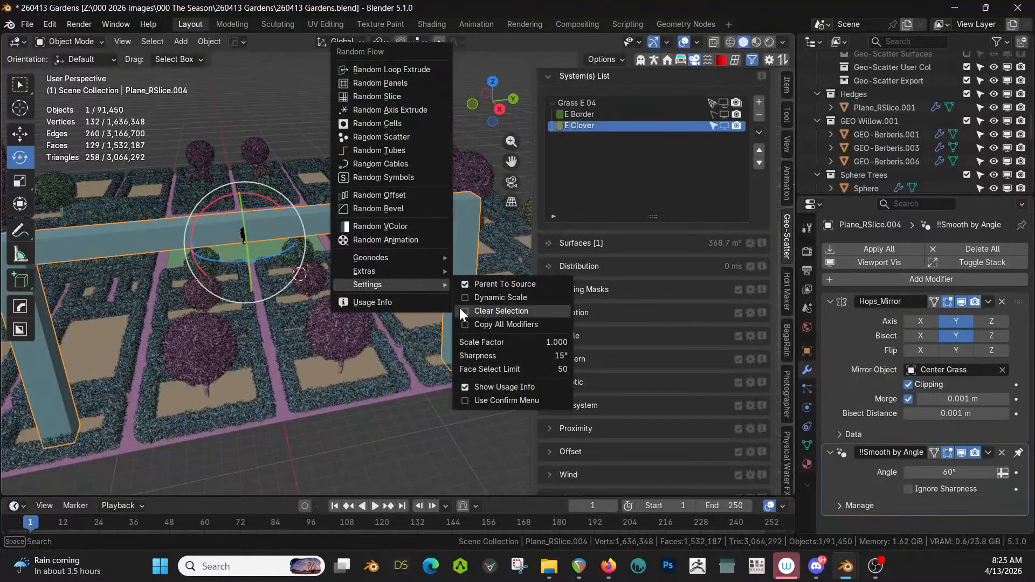
pyautogui.moveTo(401, 271)
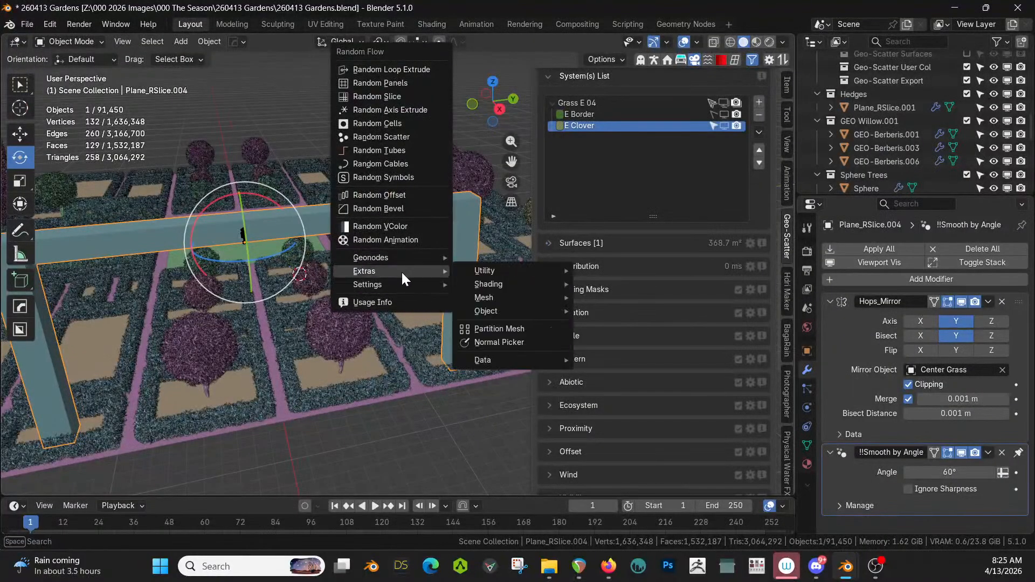
pyautogui.moveTo(496, 272)
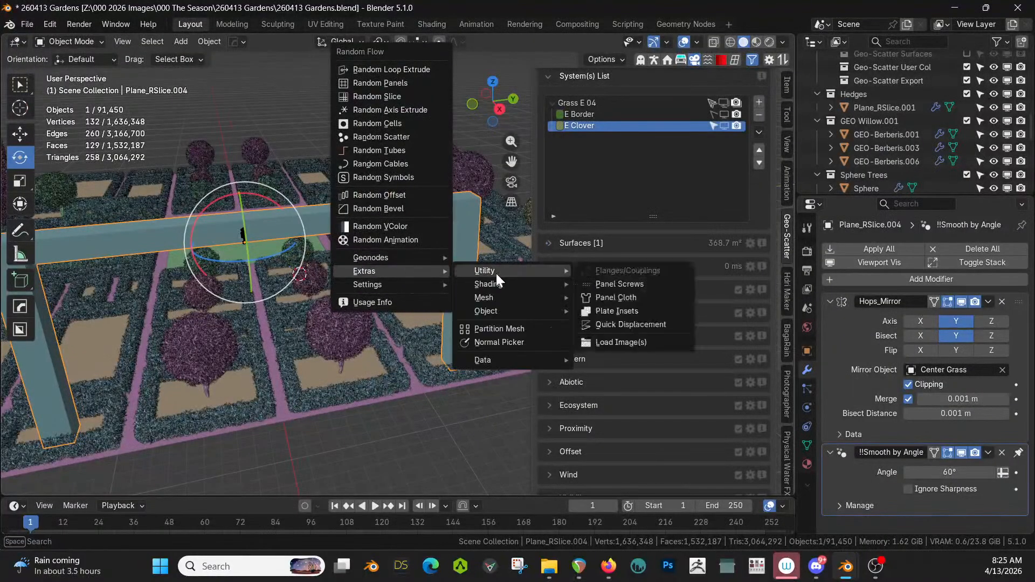
pyautogui.click(643, 313)
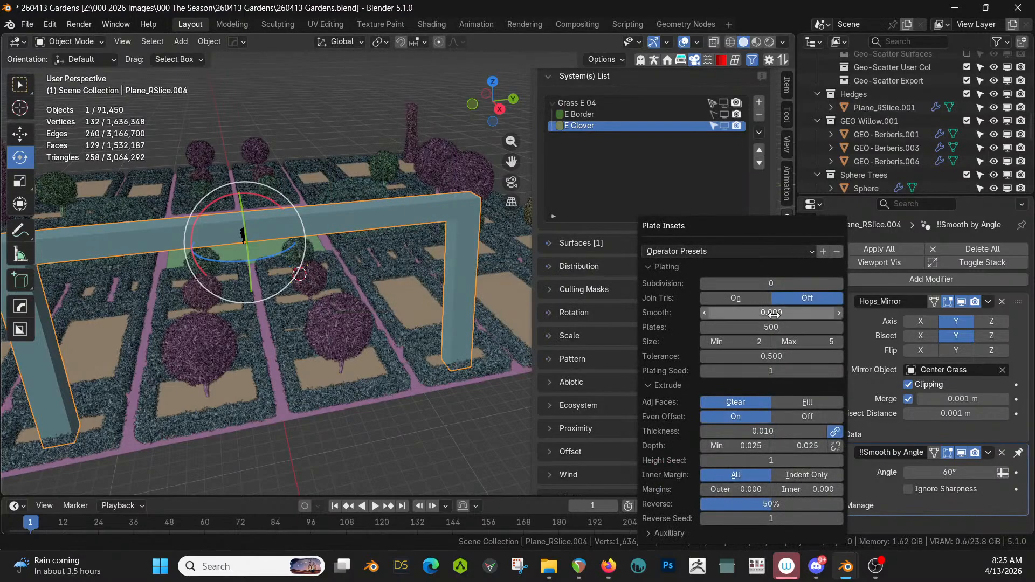
pyautogui.click(839, 283)
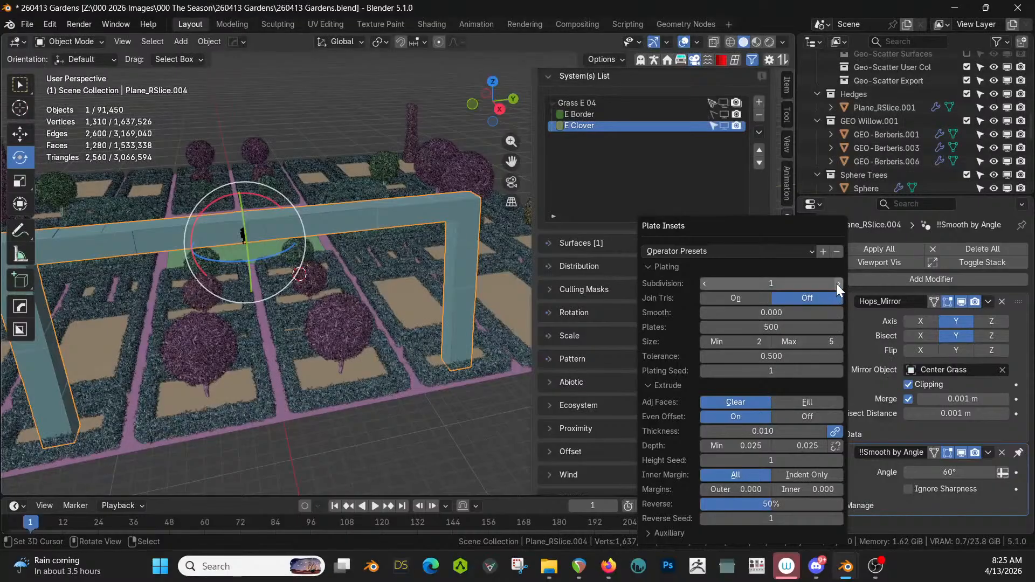
pyautogui.click(836, 282)
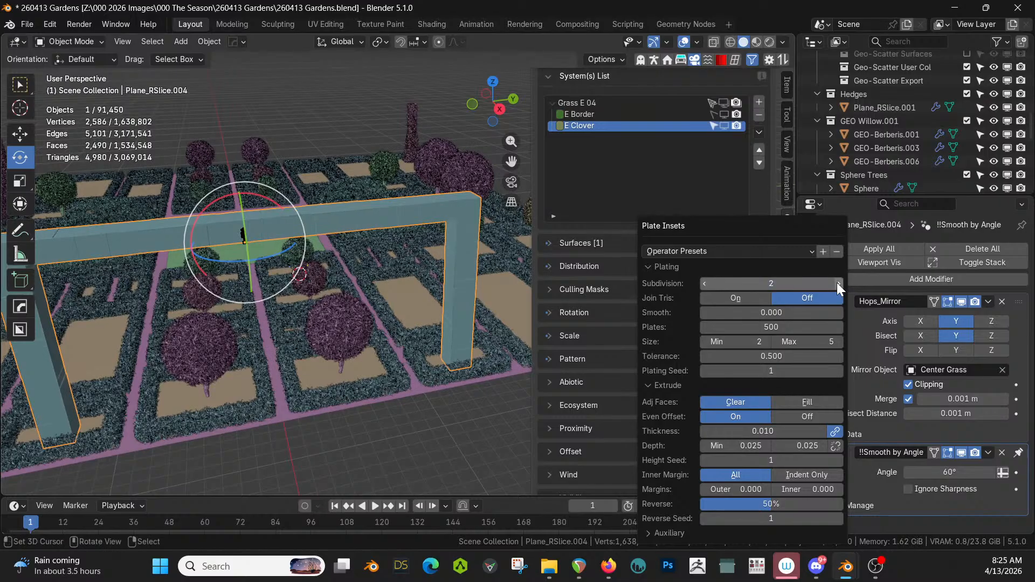
pyautogui.click(838, 283)
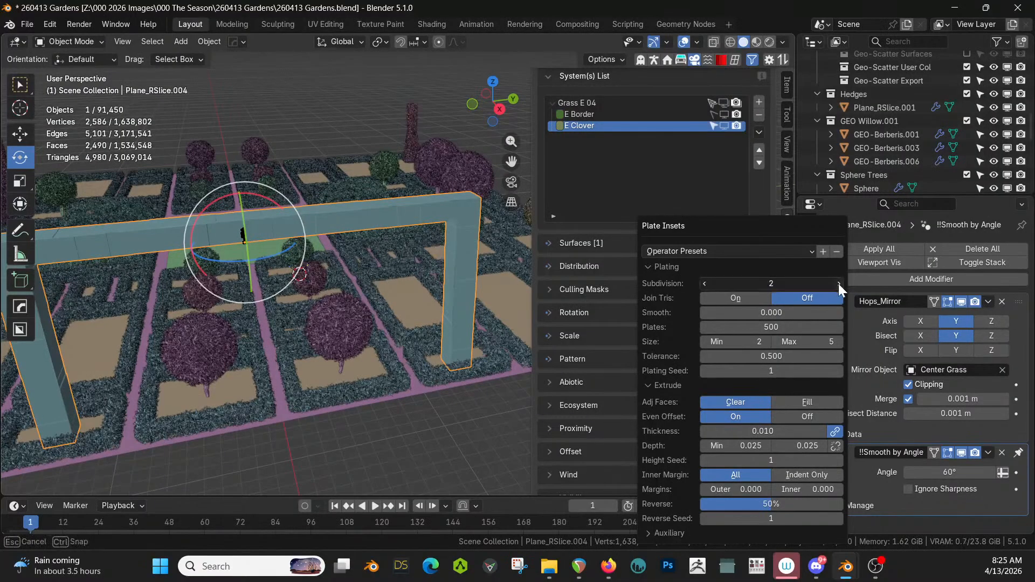
# - Set the Plate Insets maximum depth to 0.2 and the inner margin to 0.025
pyautogui.click(807, 444)
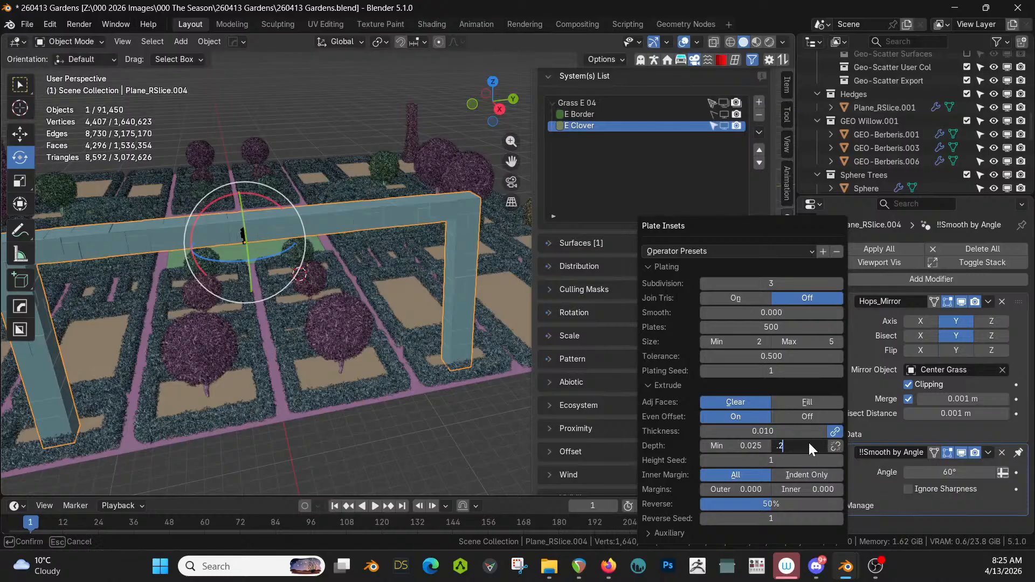
pyautogui.press('Return')
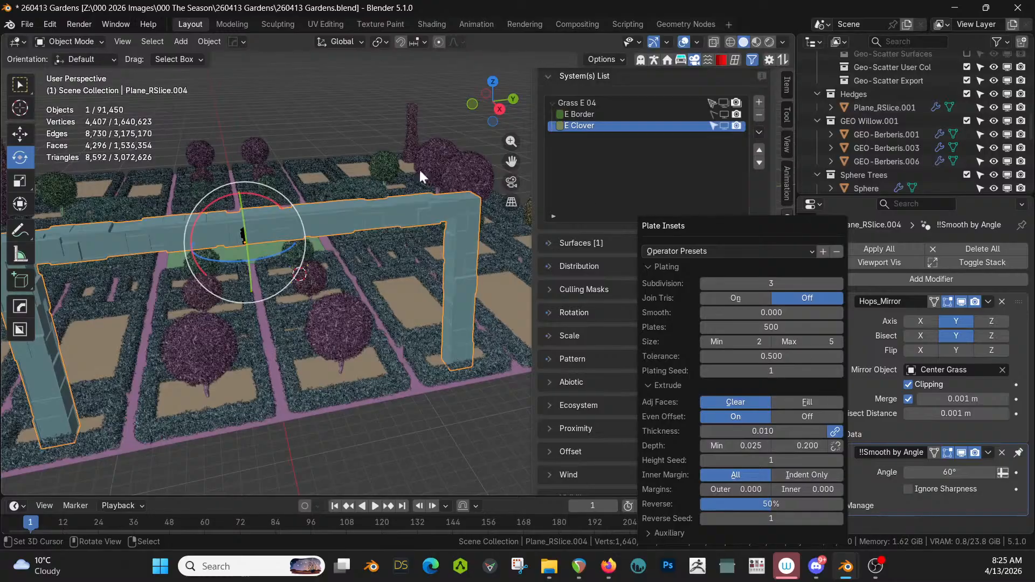
pyautogui.moveTo(404, 256); pyautogui.dragTo(344, 352, button='middle')
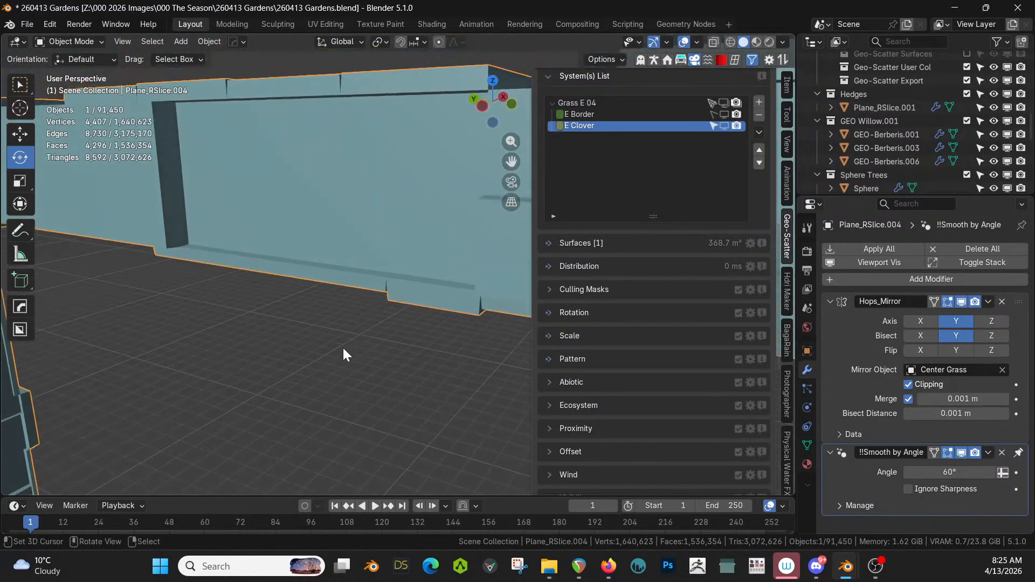
pyautogui.press('F9')
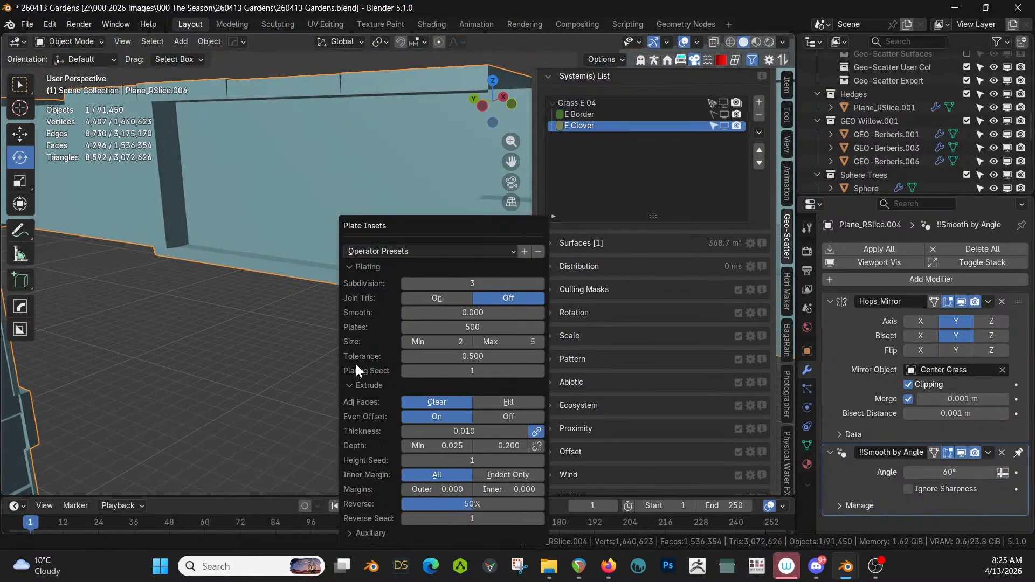
pyautogui.click(508, 489)
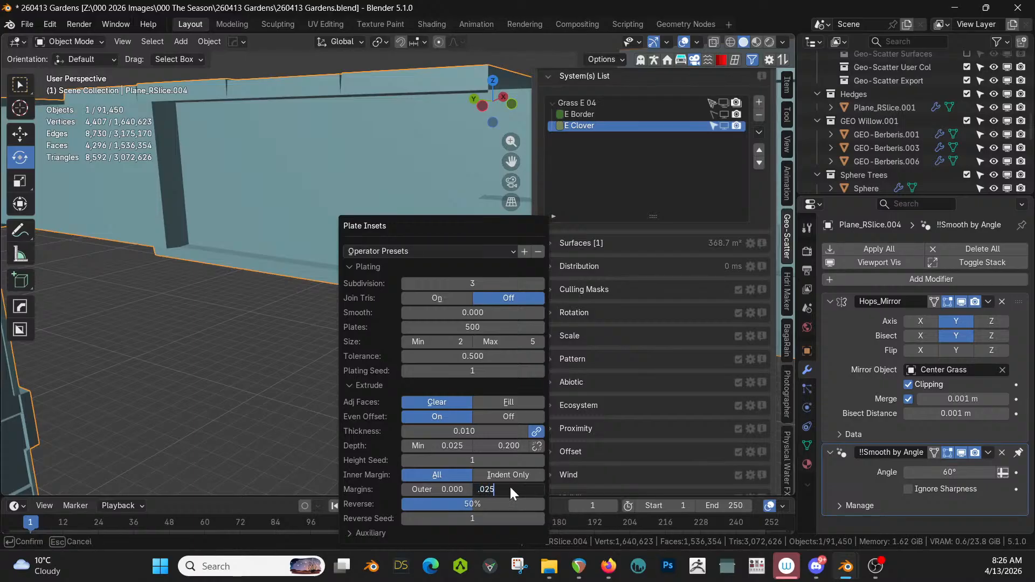
pyautogui.press('Return')
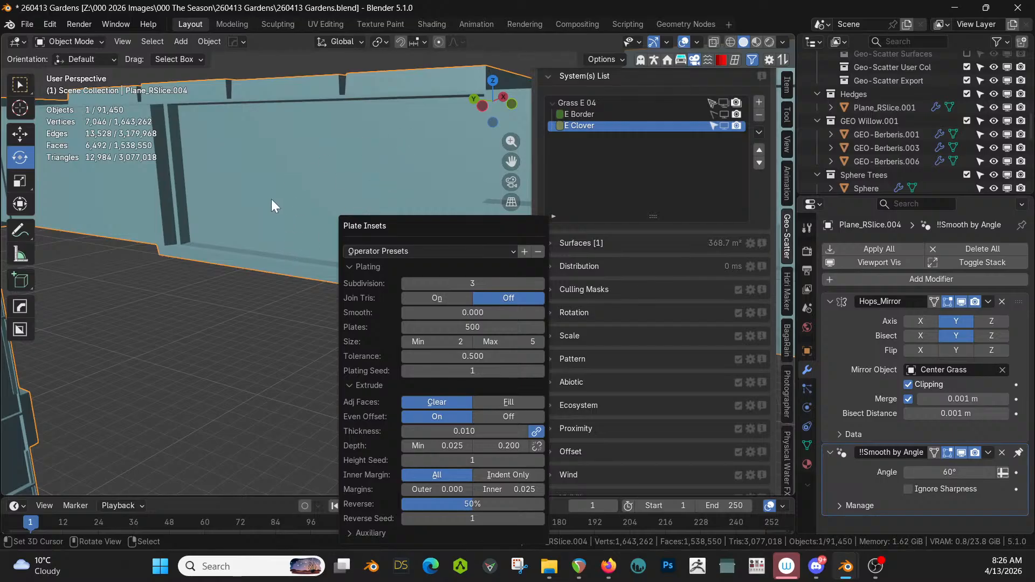
pyautogui.click(253, 200)
# - Save the garden scene file with the panelled arch in place
pyautogui.moveTo(254, 200); pyautogui.dragTo(75, 225, button='middle')
pyautogui.scroll(-10, 282, 206)
pyautogui.scroll(-6, 139, 221)
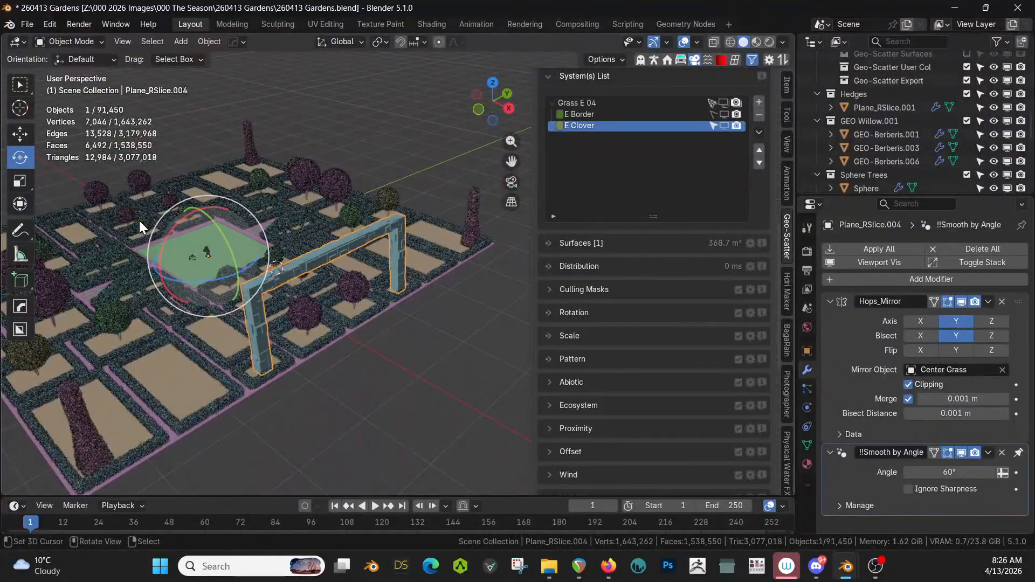
pyautogui.scroll(-2, 139, 221)
pyautogui.hotkey('ctrl', 's')
pyautogui.moveTo(276, 221); pyautogui.dragTo(247, 290, button='middle')
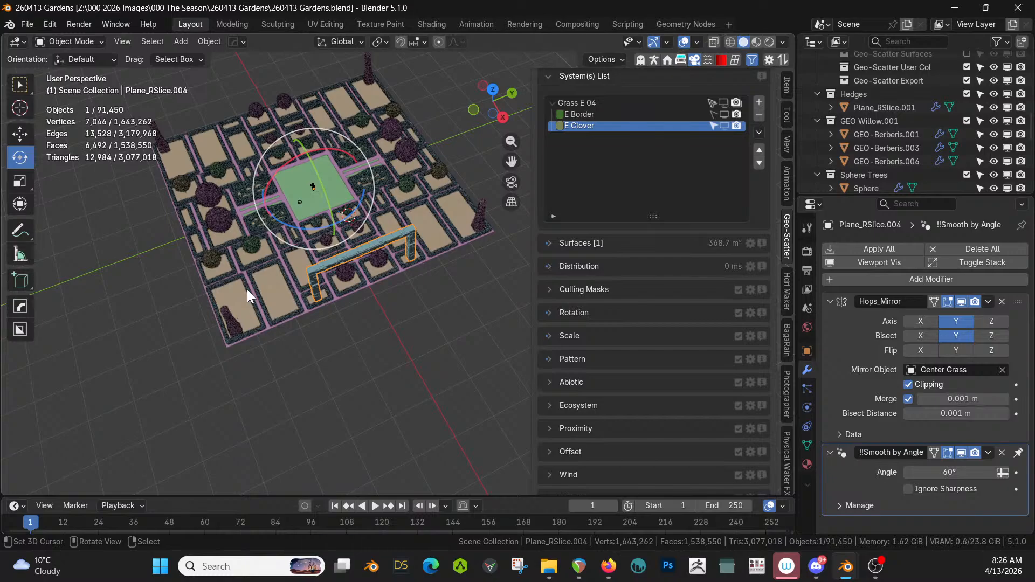
pyautogui.scroll(3, 244, 318)
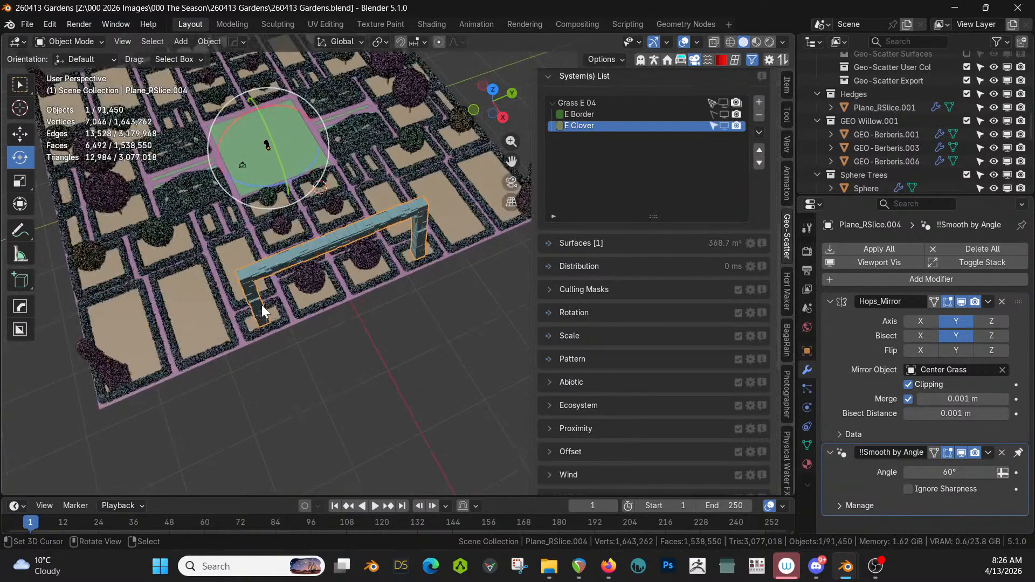
pyautogui.moveTo(260, 305); pyautogui.dragTo(271, 269, button='middle')
pyautogui.scroll(4, 271, 269)
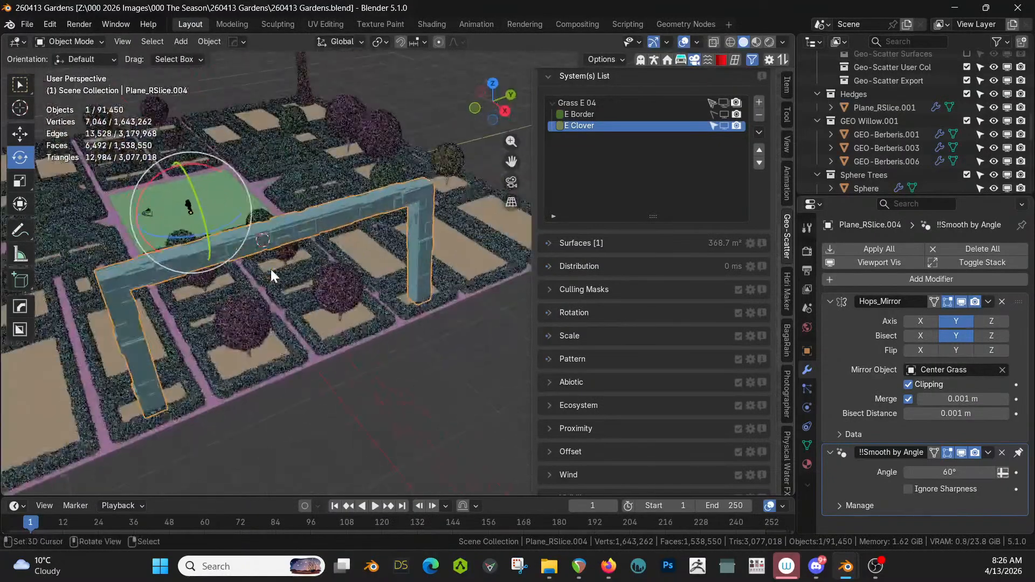
pyautogui.moveTo(258, 306); pyautogui.dragTo(432, 240, button='middle')
pyautogui.moveTo(347, 286); pyautogui.dragTo(438, 219, button='middle')
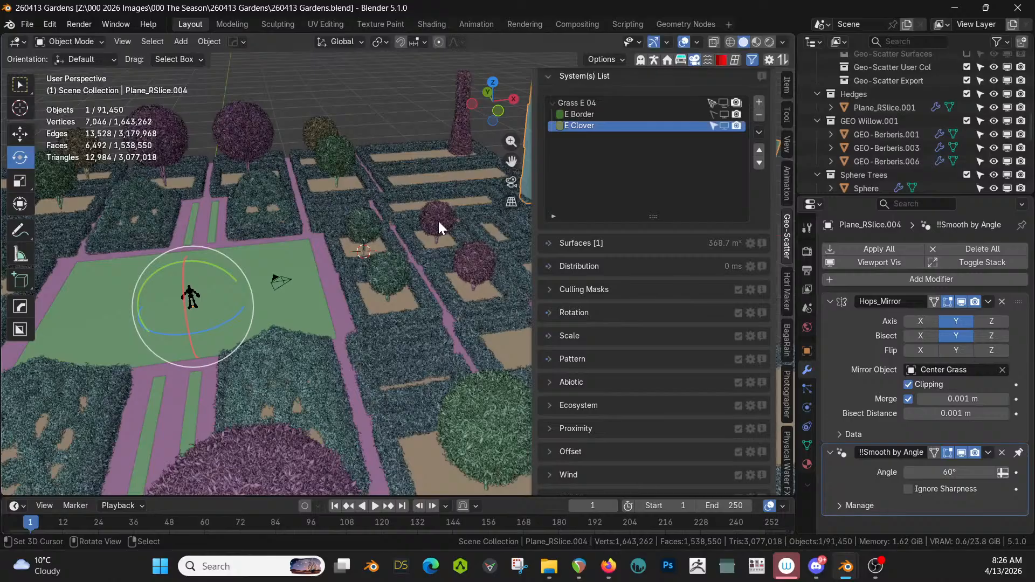
# - Exclude the Hedges collection from the view layer so the garden bed surfaces can be reached
pyautogui.moveTo(411, 245); pyautogui.dragTo(335, 305, button='middle')
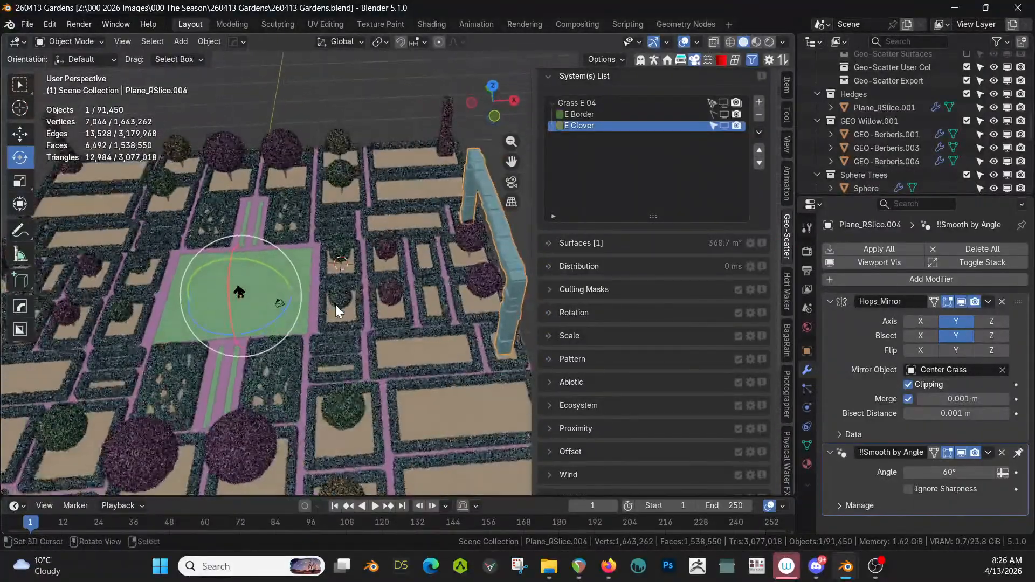
pyautogui.press('Tab')
pyautogui.press('Tab')
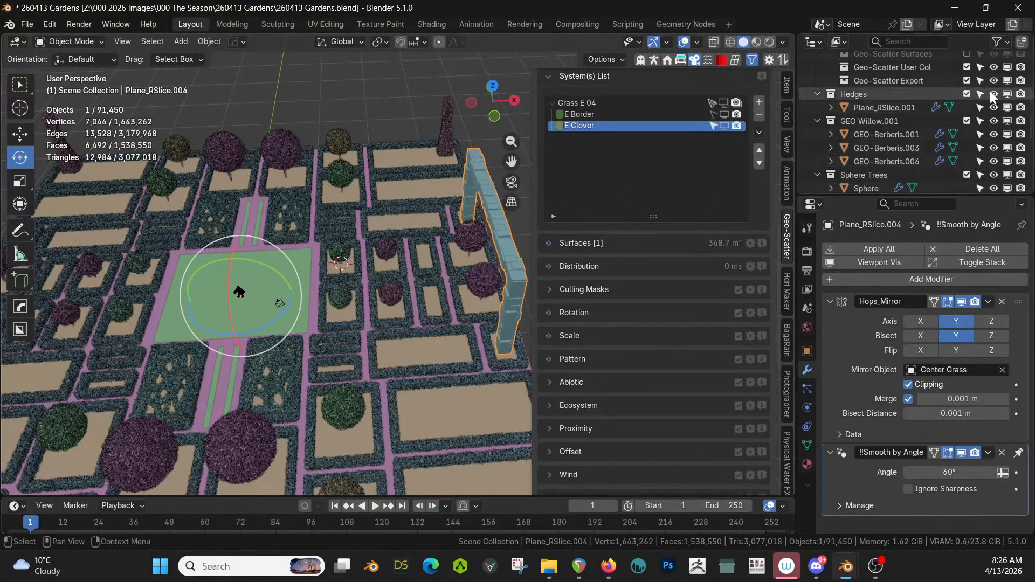
pyautogui.click(967, 92)
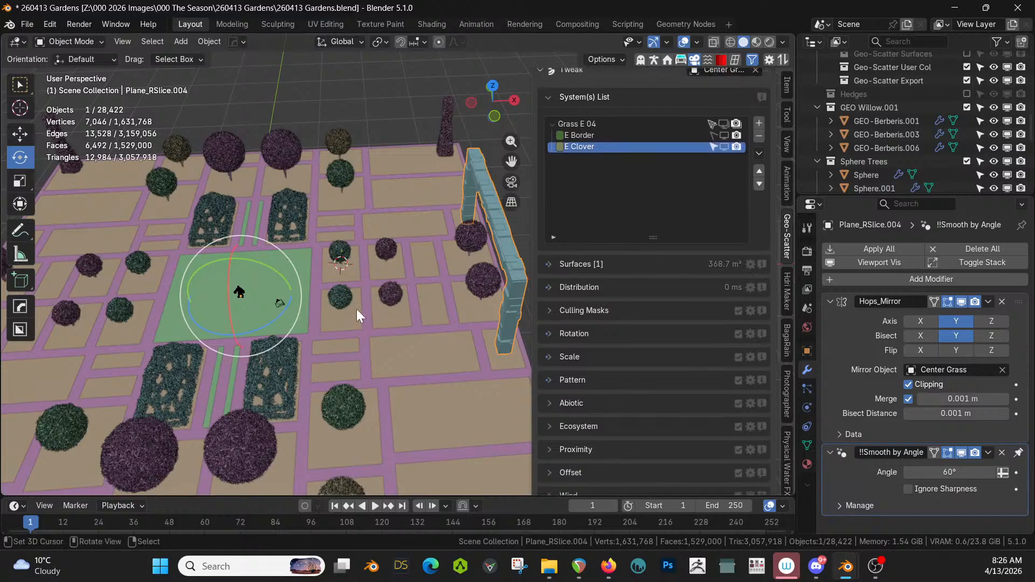
# - Select the inner faces of three small tree beds beside the central lawn on the garden bed plane
pyautogui.click(350, 312)
pyautogui.press('Tab')
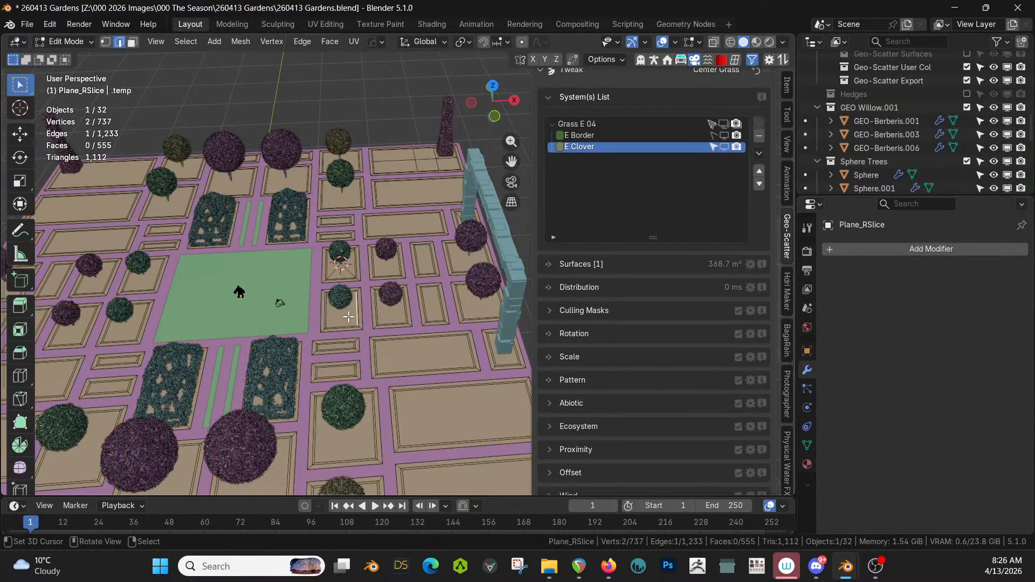
pyautogui.press('3')
pyautogui.click(341, 311)
pyautogui.keyDown('shift'); pyautogui.click(390, 309); pyautogui.keyUp('shift')
pyautogui.keyDown('shift'); pyautogui.click(386, 262); pyautogui.keyUp('shift')
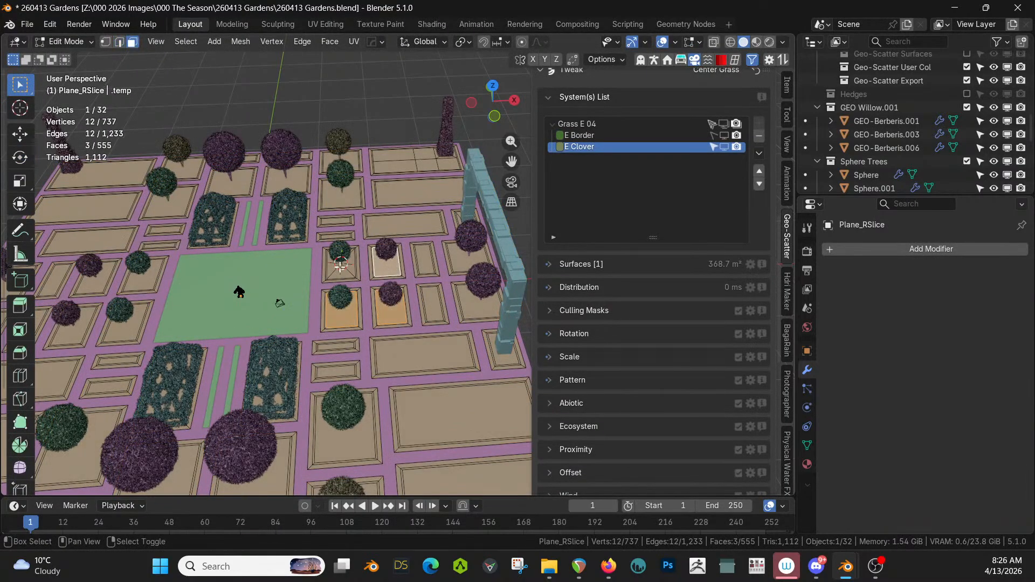
pyautogui.moveTo(360, 284); pyautogui.dragTo(457, 240, button='middle')
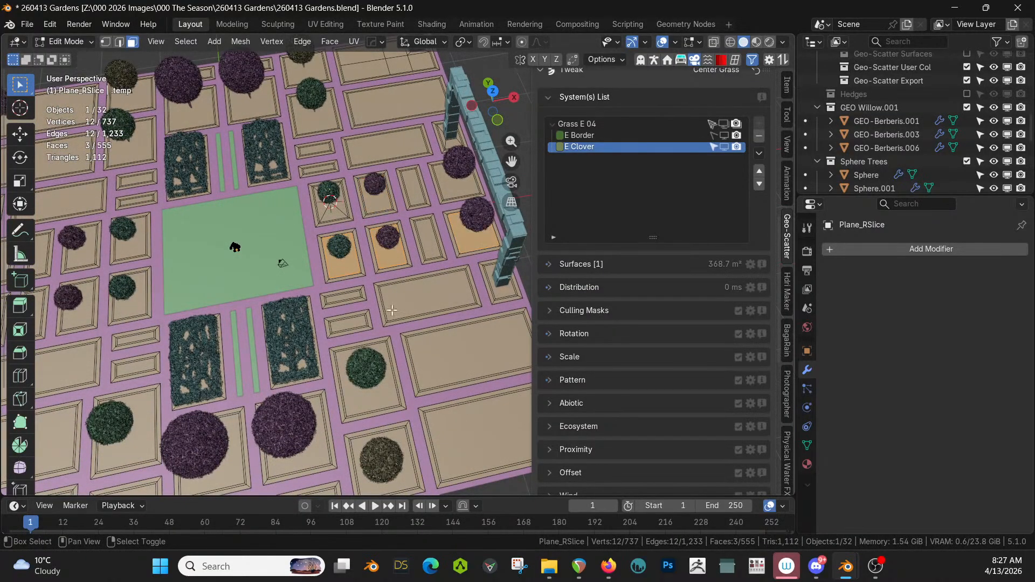
pyautogui.keyDown('shift'); pyautogui.click(382, 394); pyautogui.keyUp('shift')
pyautogui.keyDown('shift'); pyautogui.click(397, 439); pyautogui.keyUp('shift')
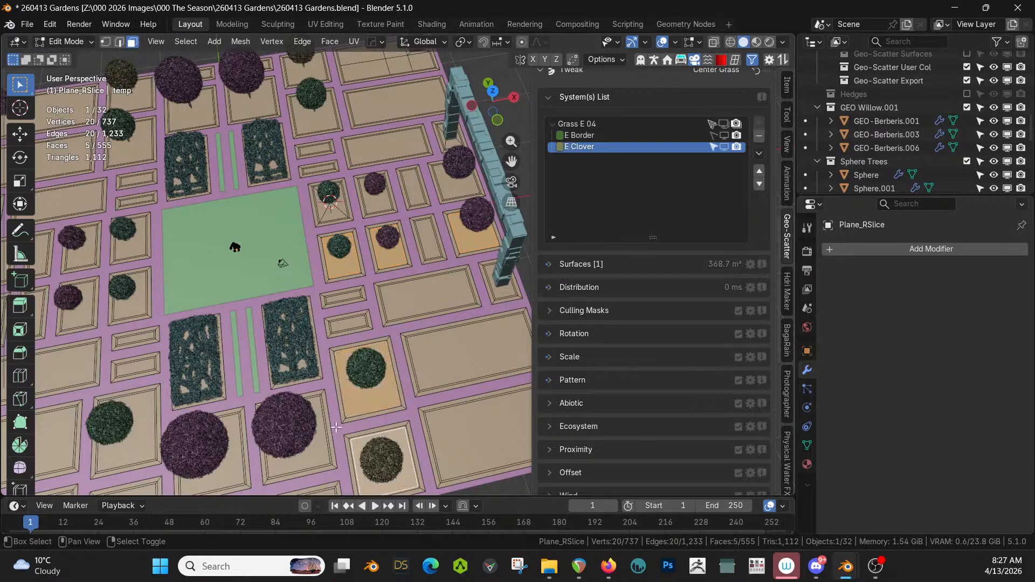
pyautogui.scroll(-2, 337, 427)
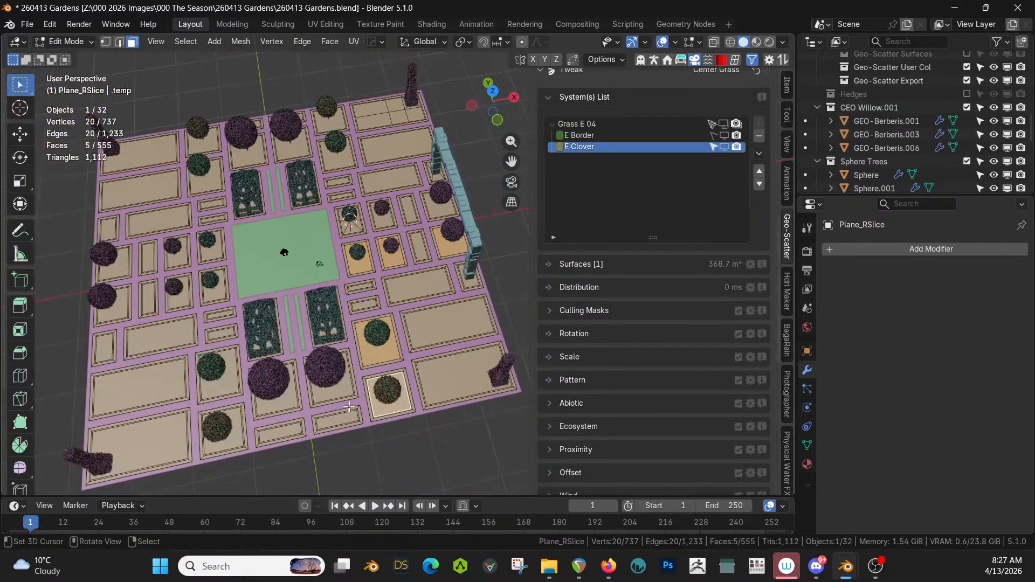
pyautogui.moveTo(349, 407); pyautogui.dragTo(385, 398, button='middle')
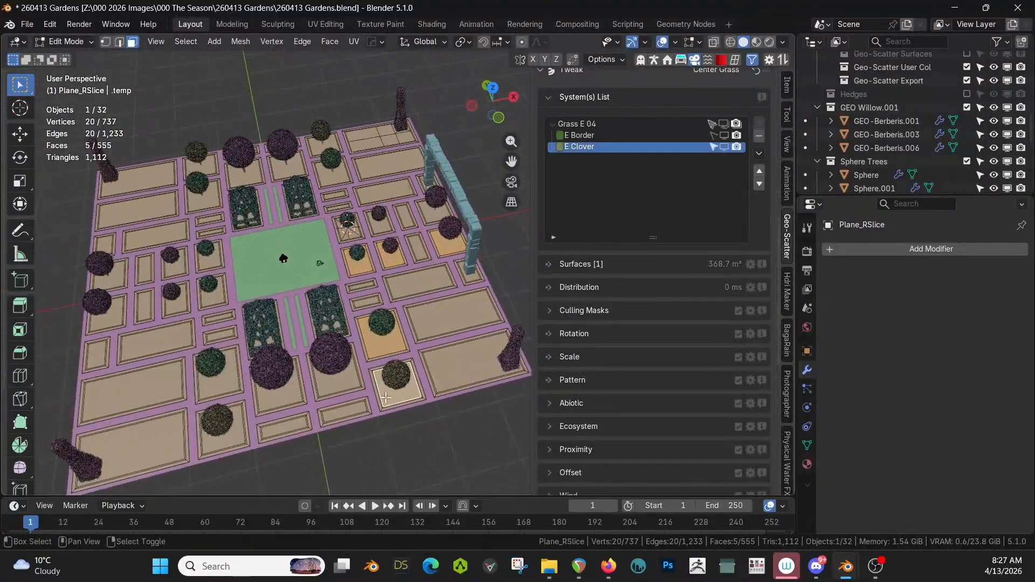
pyautogui.keyDown('shift'); pyautogui.rightClick(453, 241); pyautogui.keyUp('shift')
pyautogui.moveTo(413, 259); pyautogui.dragTo(388, 210, button='middle')
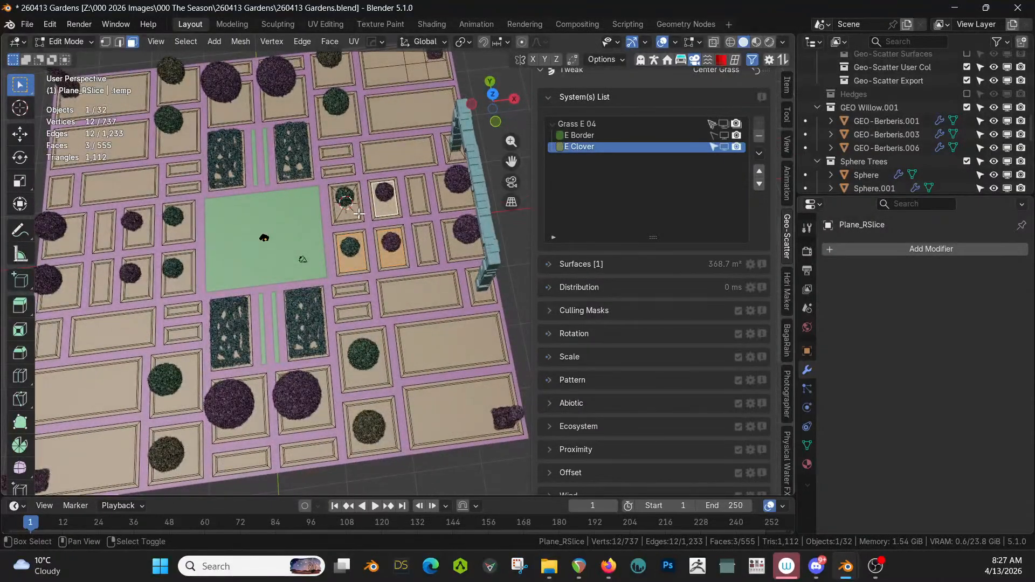
pyautogui.keyDown('ctrl'); pyautogui.rightClick(388, 210); pyautogui.keyUp('ctrl')
# - Mirror the garden bed plane across X and Y with a modifier and show the mirrored result on the edit cage
pyautogui.press('Tab')
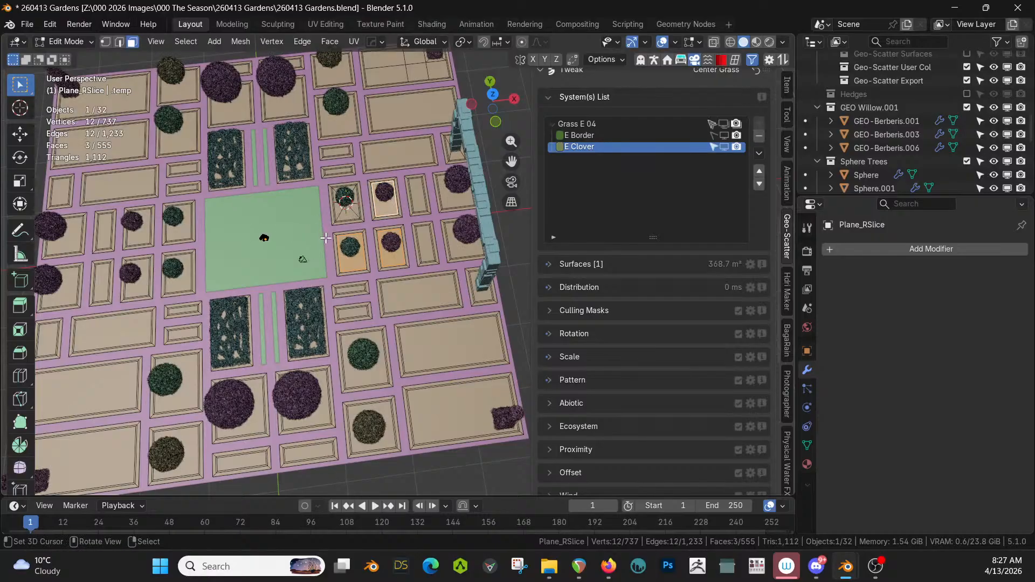
pyautogui.scroll(4, 329, 243)
pyautogui.scroll(-3, 333, 247)
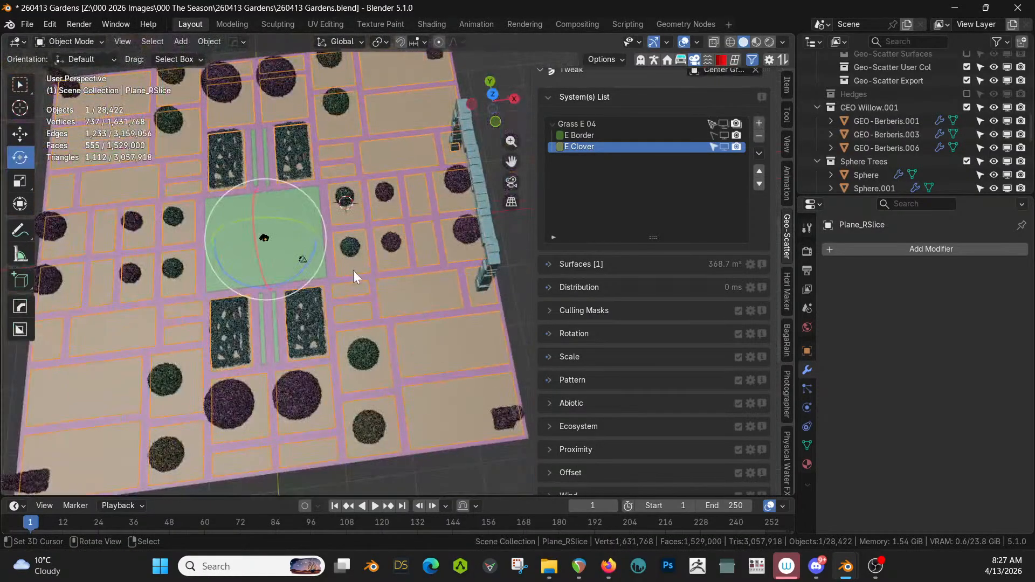
pyautogui.hotkey('alt', 'x')
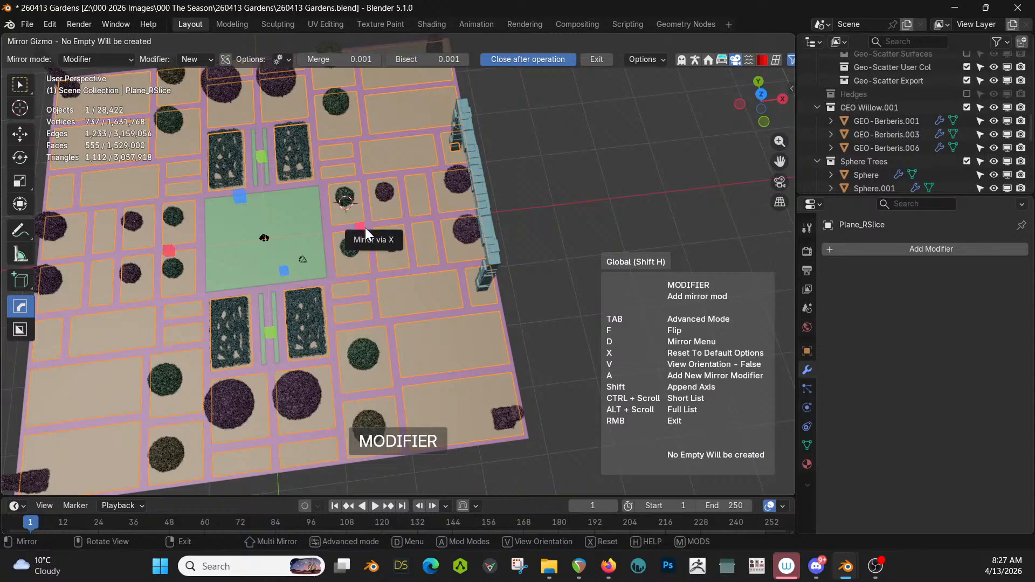
pyautogui.click(363, 229)
pyautogui.click(269, 332)
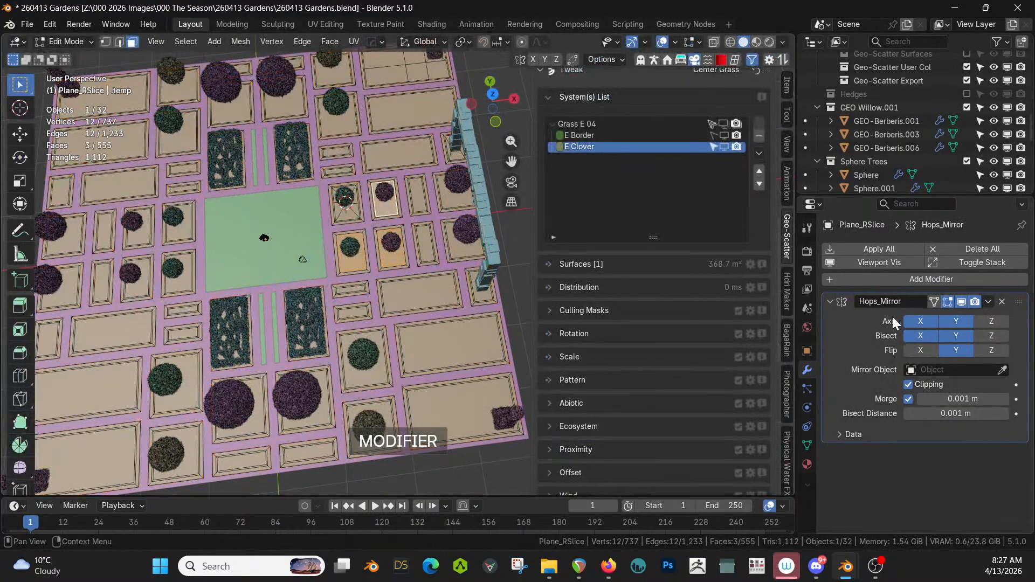
pyautogui.click(935, 301)
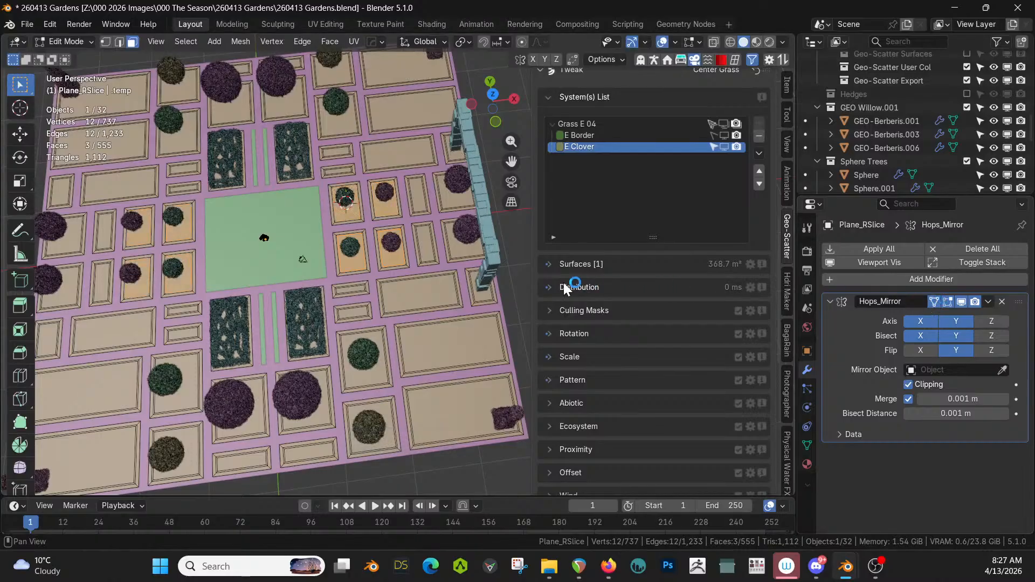
# - Separate the selected tree bed faces into their own object
pyautogui.scroll(6, 461, 316)
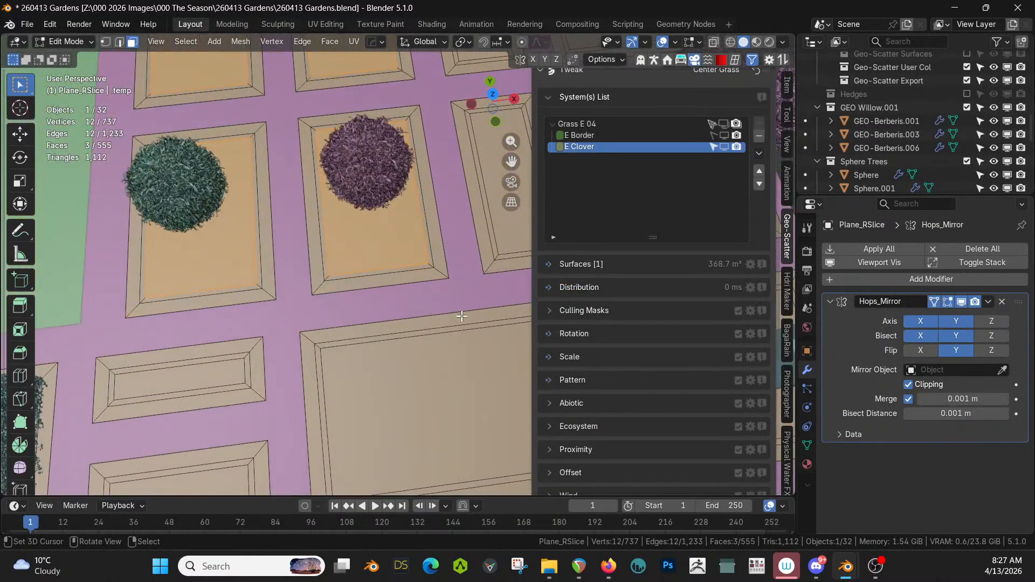
pyautogui.moveTo(461, 316); pyautogui.dragTo(429, 259, button='middle')
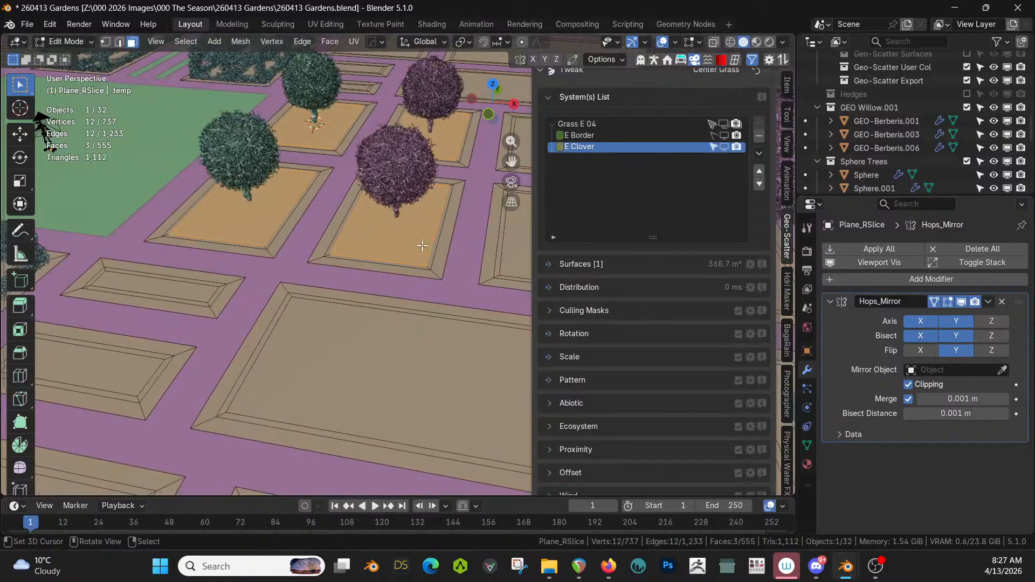
pyautogui.press('p')
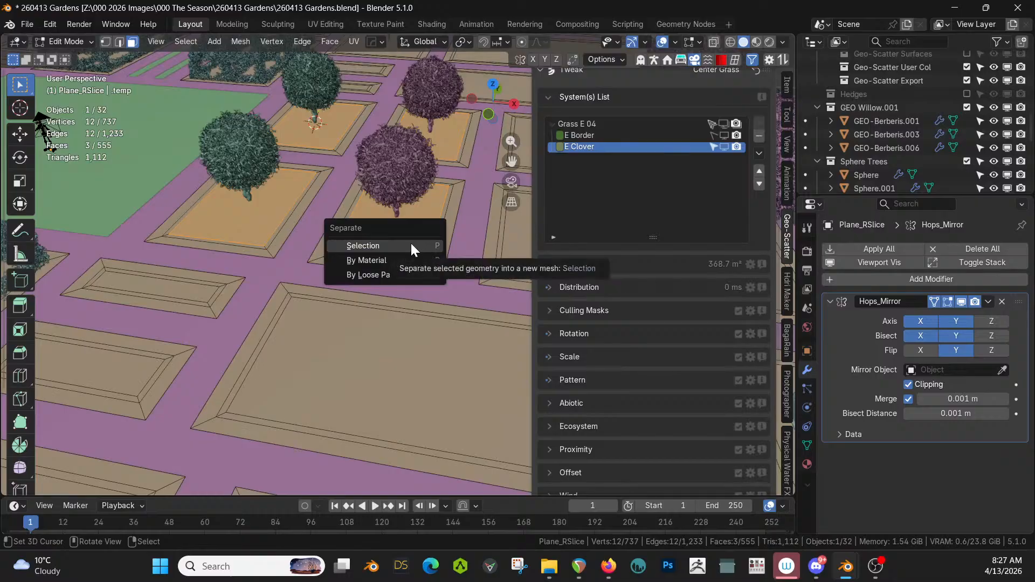
pyautogui.click(410, 245)
pyautogui.press('Tab')
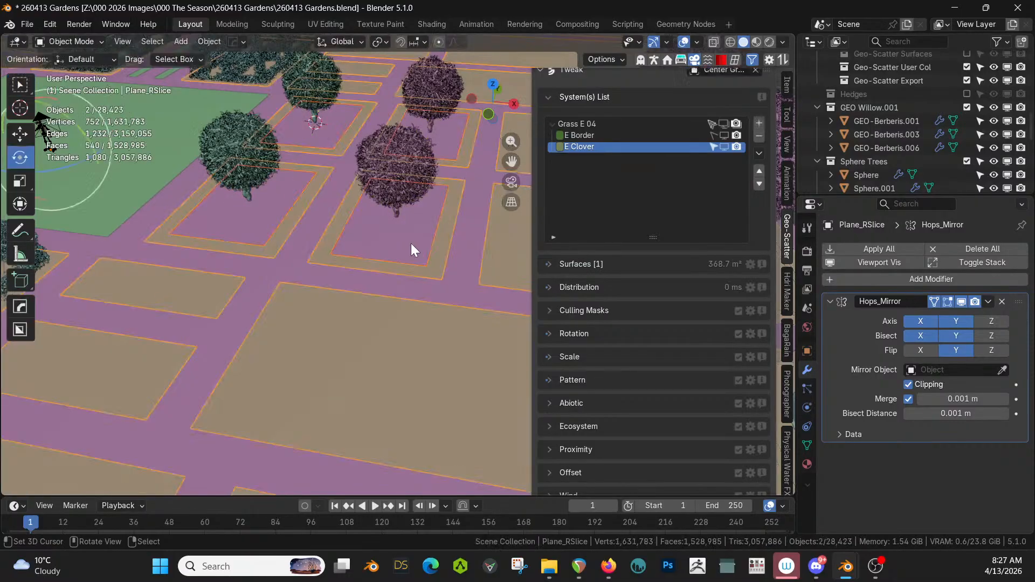
# - Select the separated tree bed object and make it the Geo-Scatter emitter in place of Center Grass
pyautogui.scroll(-2, 411, 243)
pyautogui.click(412, 244)
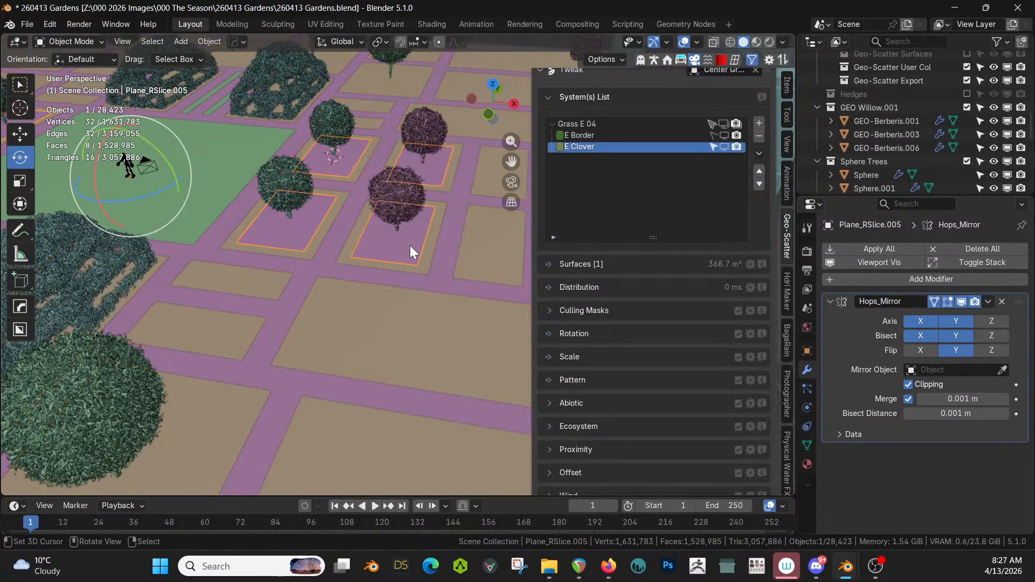
pyautogui.scroll(-2, 410, 244)
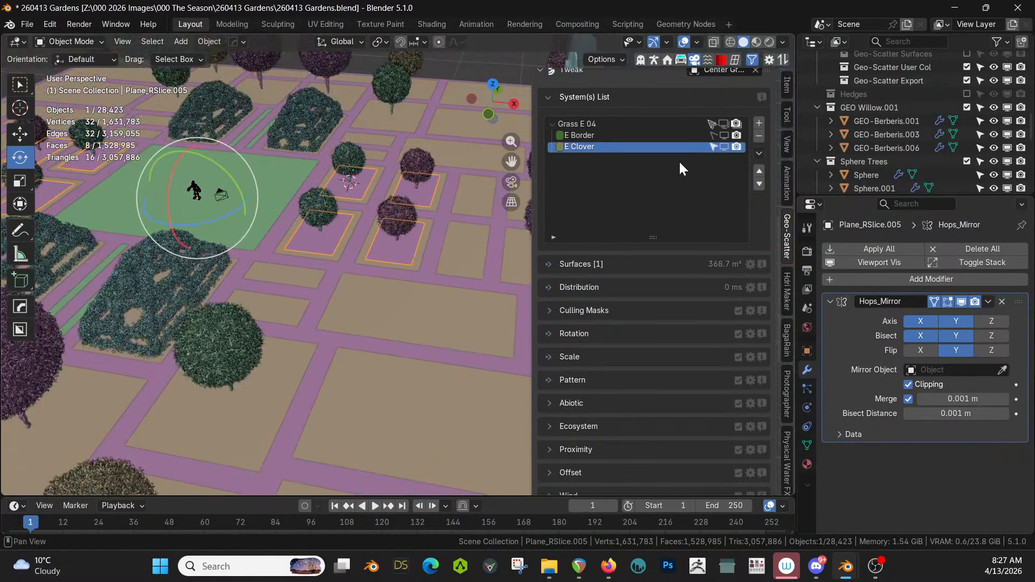
pyautogui.scroll(15, 723, 203)
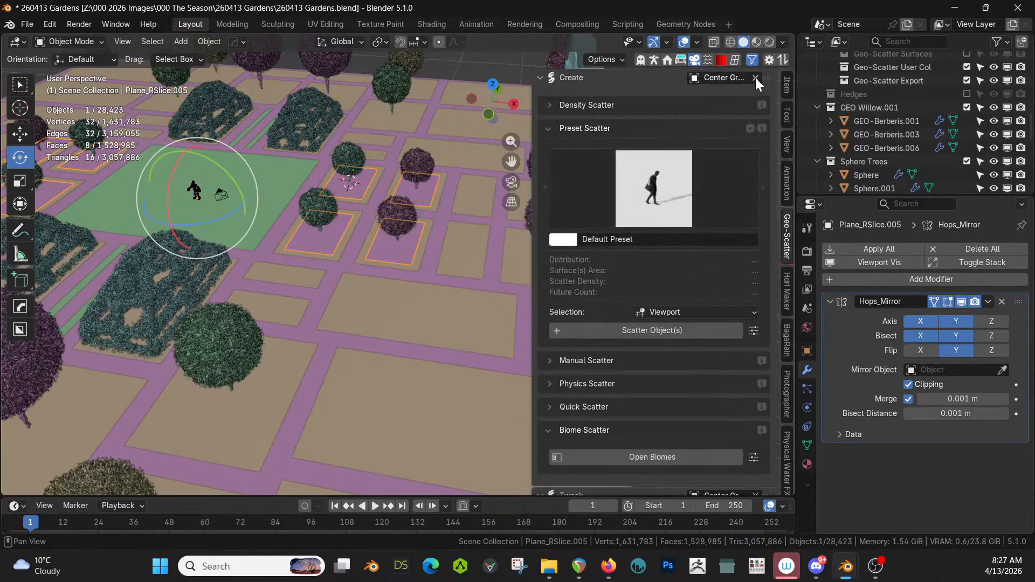
pyautogui.click(755, 78)
pyautogui.click(755, 78)
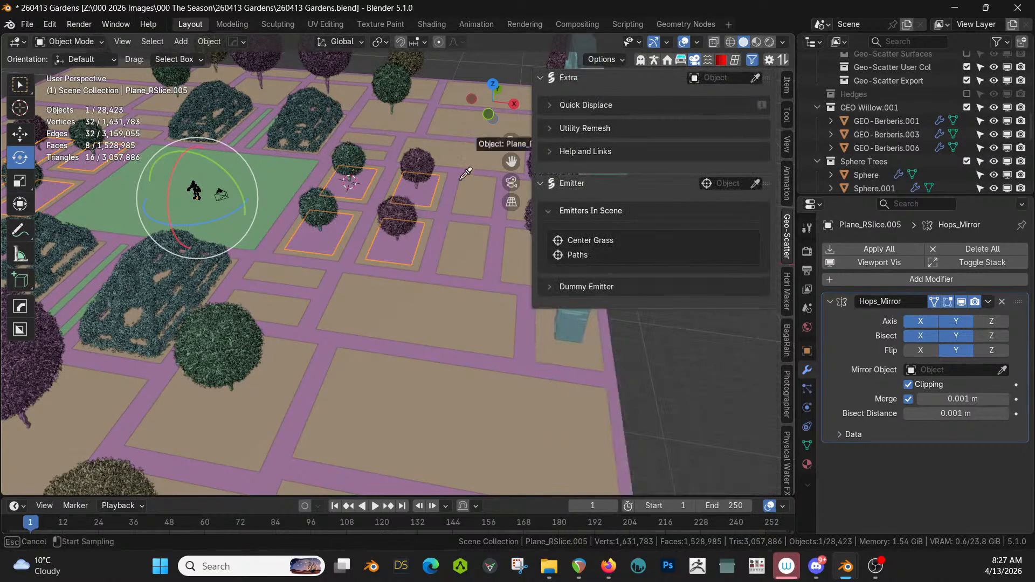
pyautogui.click(401, 248)
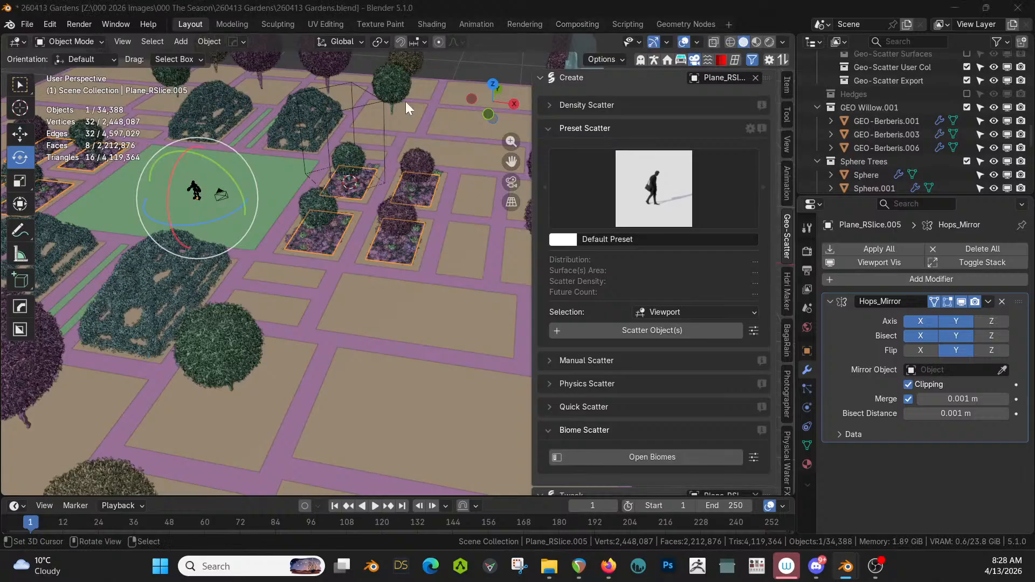
# - Remove the Trees system from Flowers Biome 02 and make the Shrubs system active
pyautogui.scroll(-7, 647, 454)
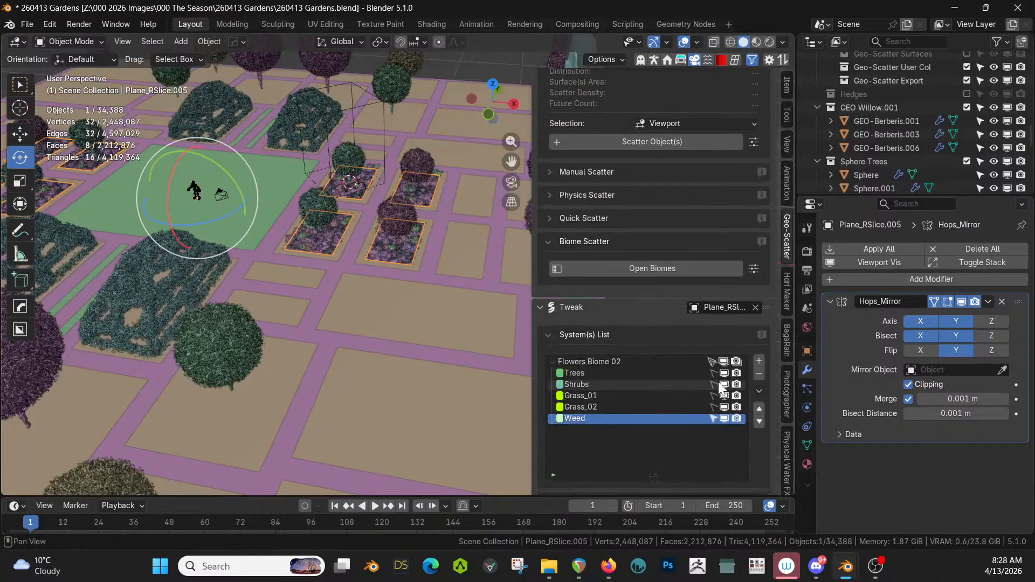
pyautogui.click(615, 372)
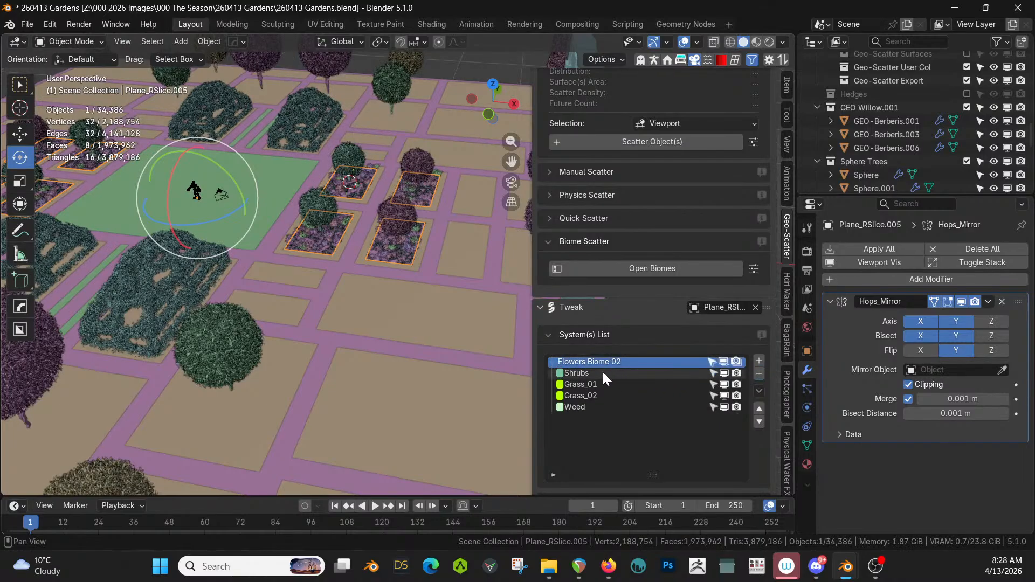
pyautogui.click(603, 371)
# - Hide the Grass_01, Grass_02 and Weed scatter systems in the viewport, leaving only Shrubs shown
pyautogui.scroll(4, 415, 302)
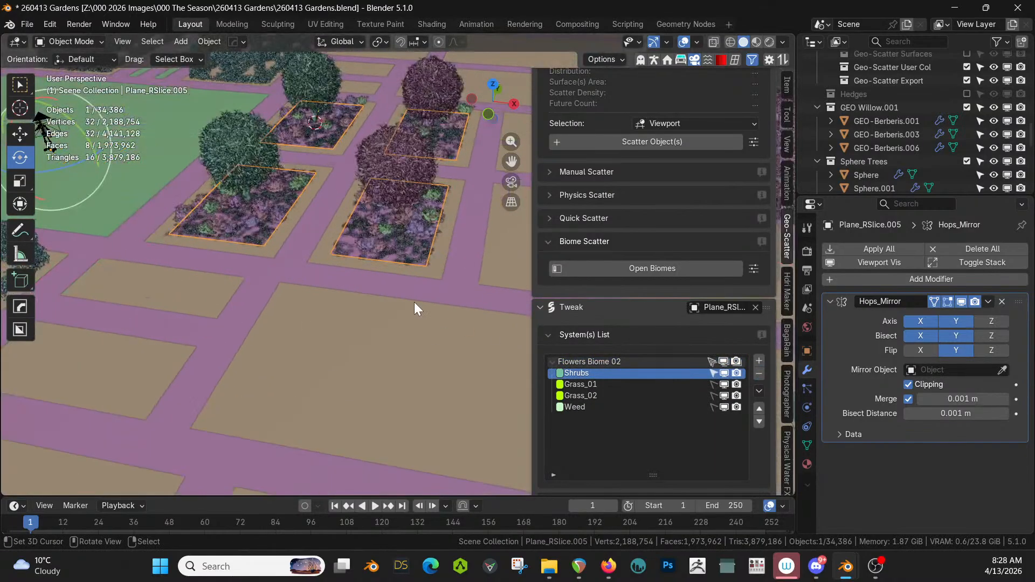
pyautogui.click(725, 388)
pyautogui.click(725, 396)
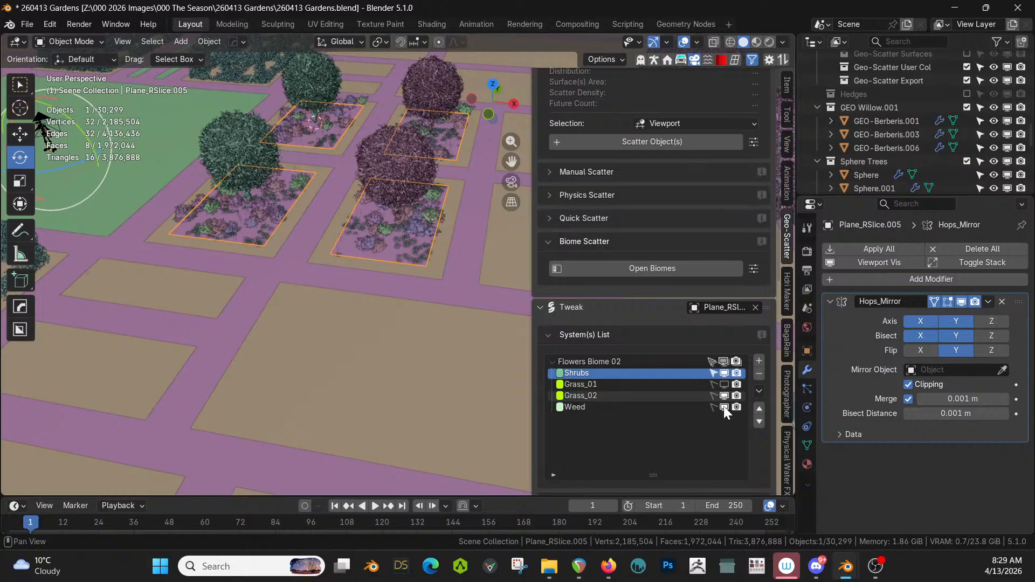
pyautogui.click(724, 407)
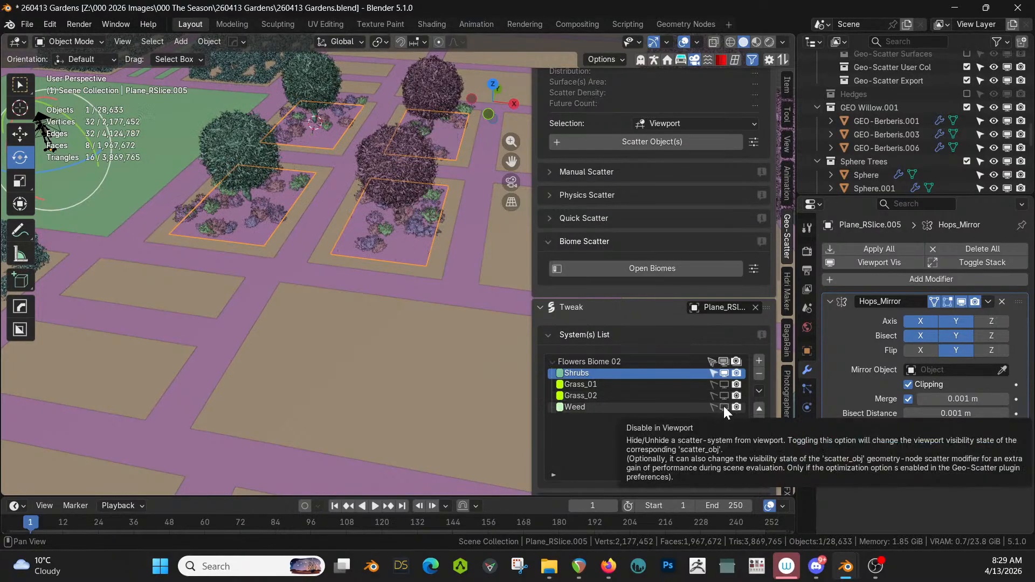
# - Switch the viewport to Rendered shading and examine the scattered shrubs up close
pyautogui.scroll(3, 327, 249)
pyautogui.moveTo(348, 252); pyautogui.dragTo(475, 207, button='middle')
pyautogui.press('z')
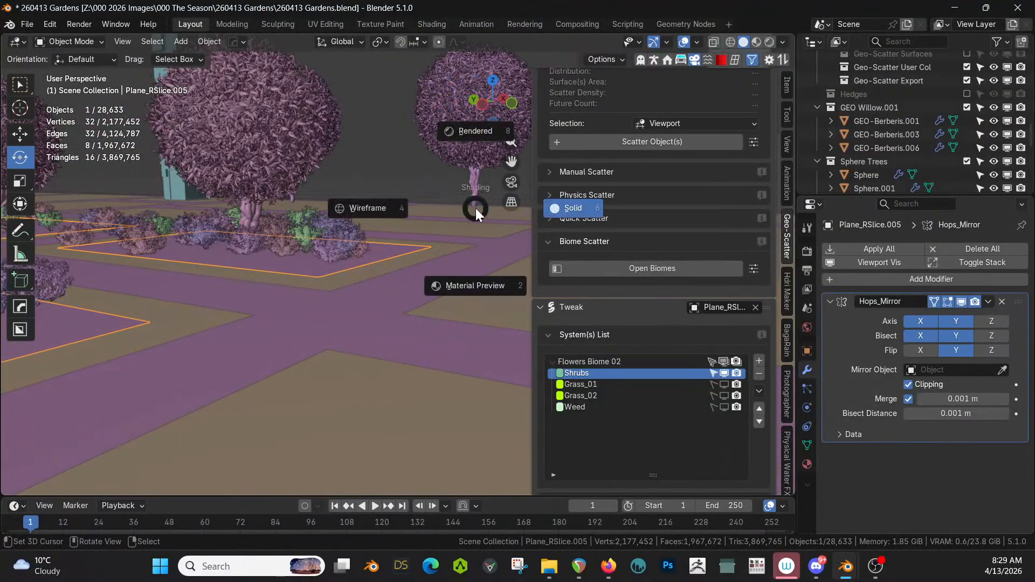
pyautogui.press('8')
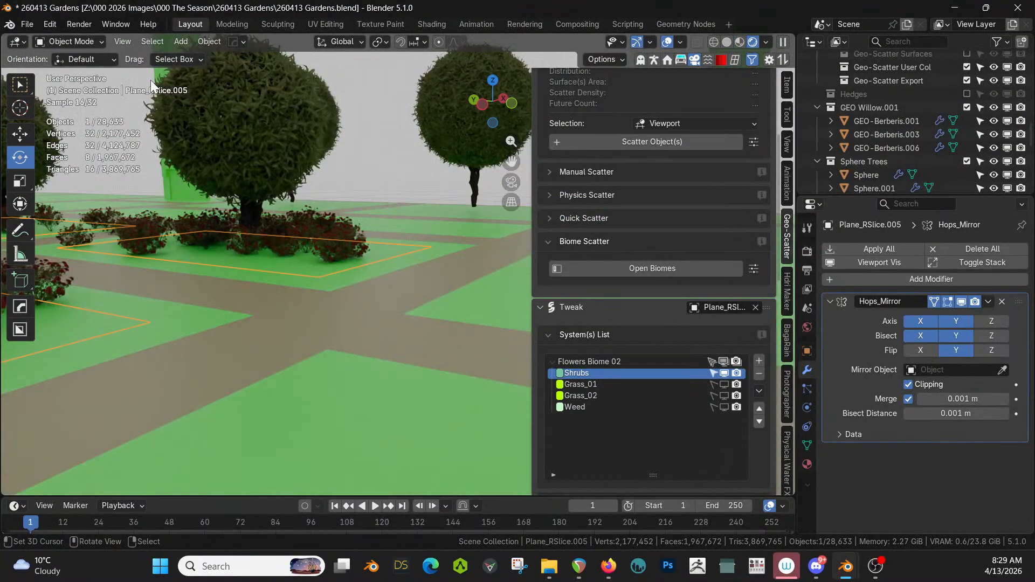
pyautogui.scroll(5, 257, 247)
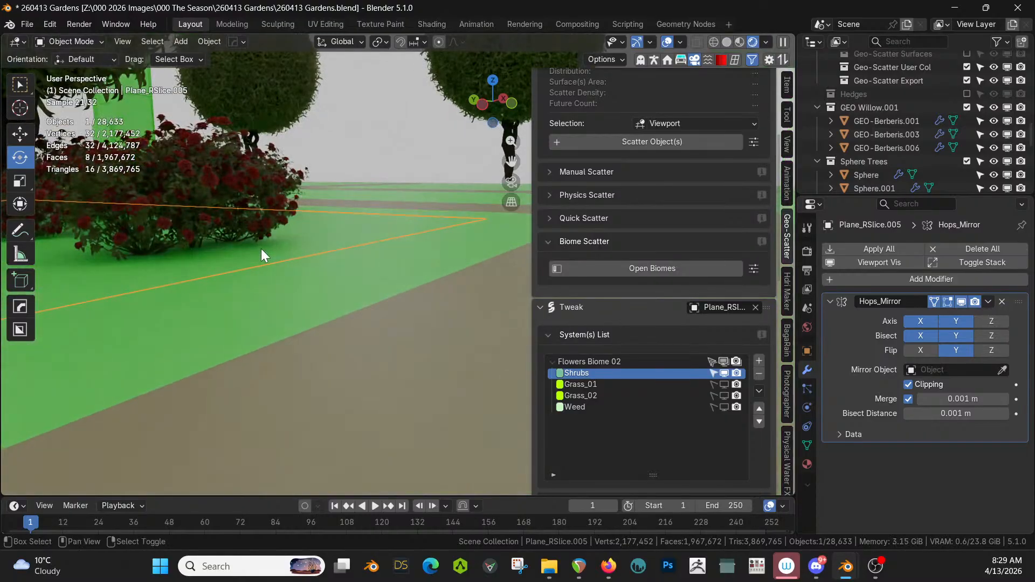
pyautogui.keyDown('shift'); pyautogui.moveTo(260, 248); pyautogui.dragTo(328, 388, button='middle'); pyautogui.keyUp('shift')
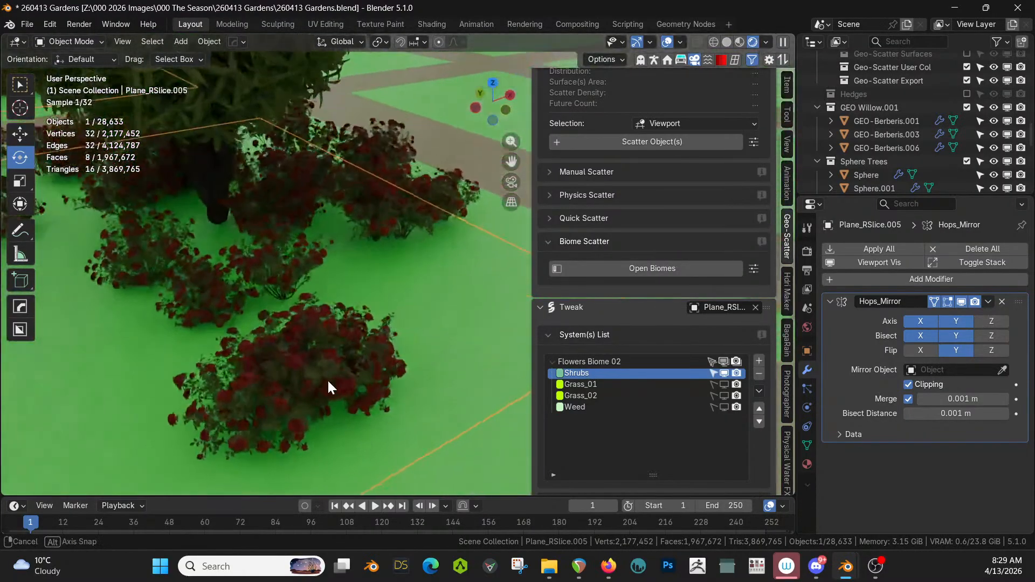
# - Preview the Grass_01 system among the shrubs by showing it in the viewport and hiding it again
pyautogui.click(723, 384)
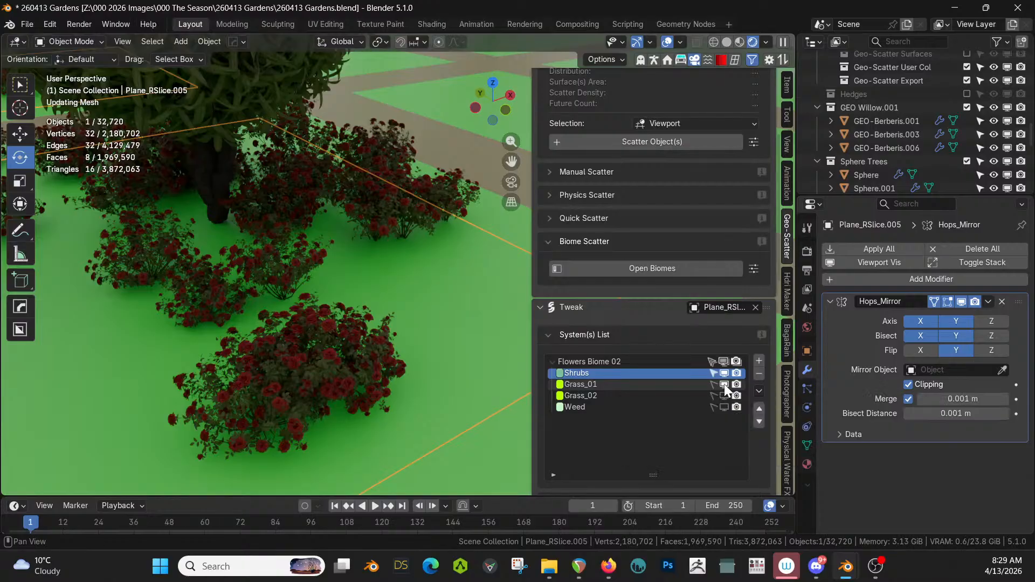
pyautogui.click(723, 383)
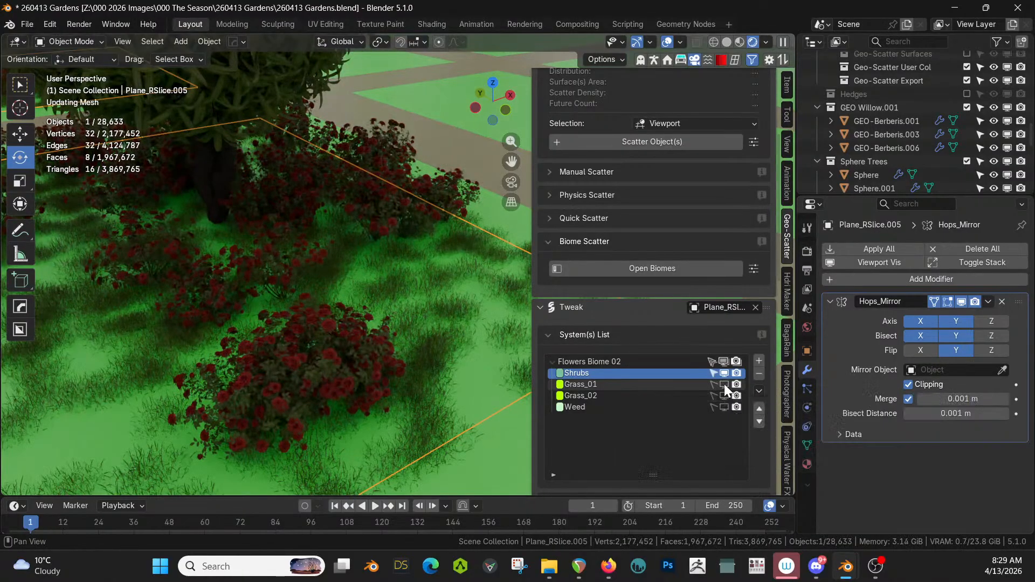
# - Remove the Weed, Grass_02 and Grass_01 scatter systems from Flowers Biome 02, keeping only Shrubs
pyautogui.click(629, 384)
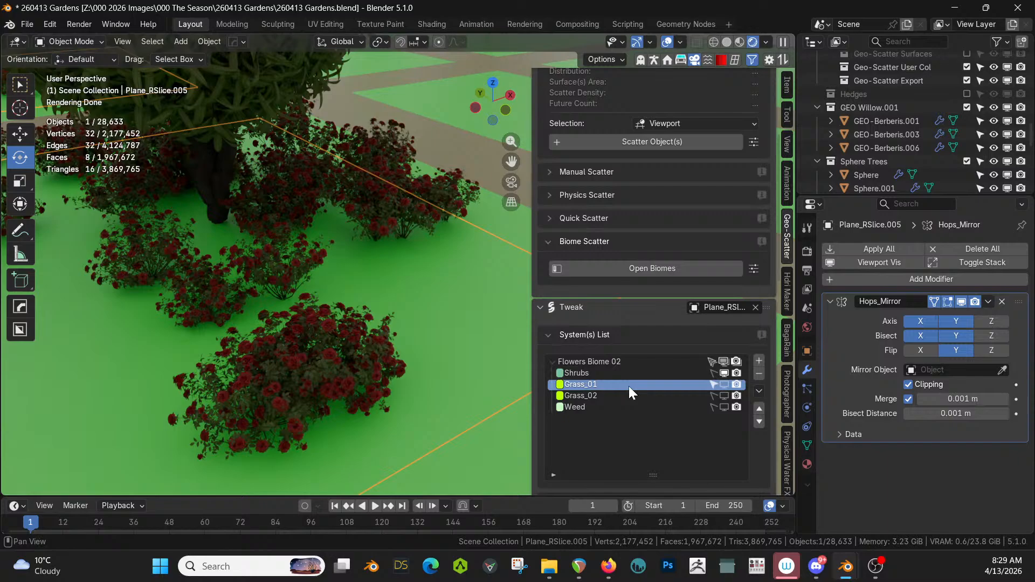
pyautogui.click(578, 406)
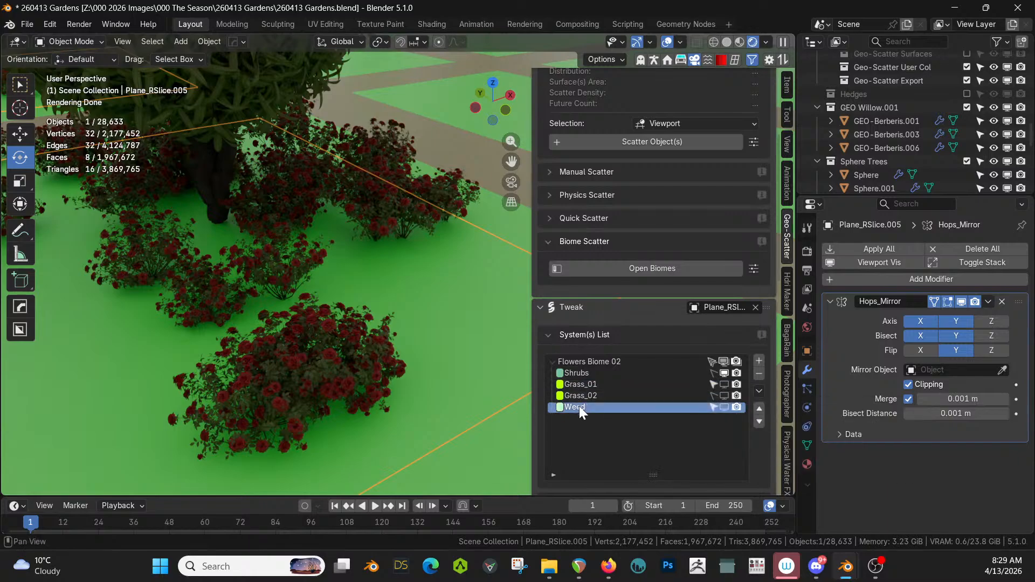
pyautogui.click(756, 374)
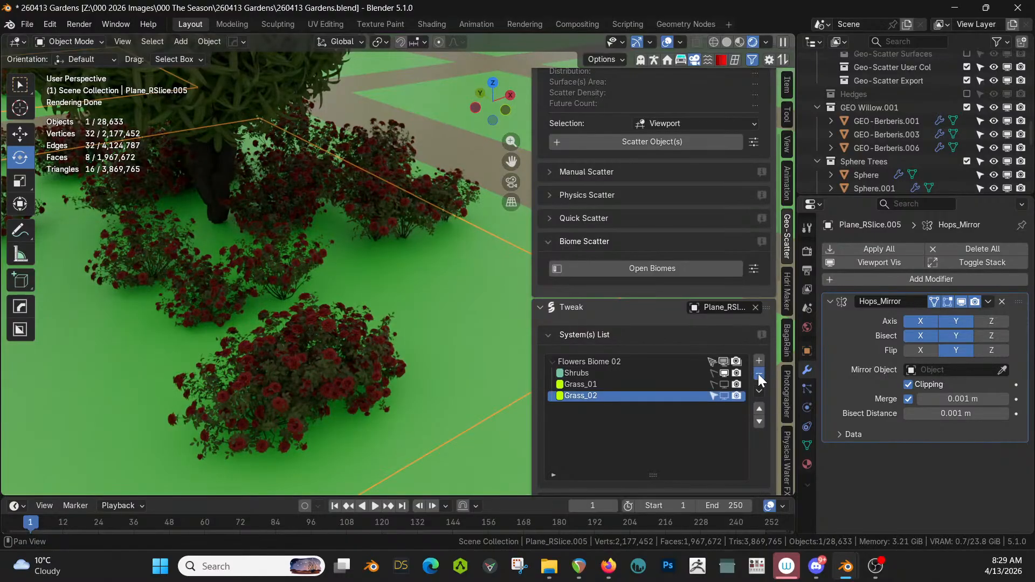
pyautogui.click(758, 373)
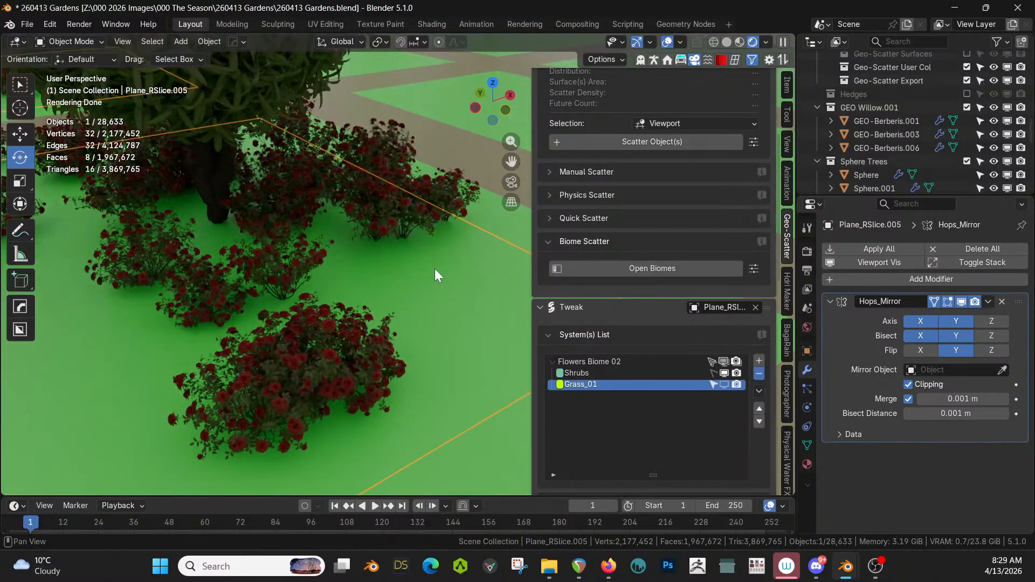
# - Try Shrubs distribution densities of 5 and 20 instances/m², and double the density to 40
pyautogui.scroll(-3, 305, 227)
pyautogui.scroll(-8, 652, 415)
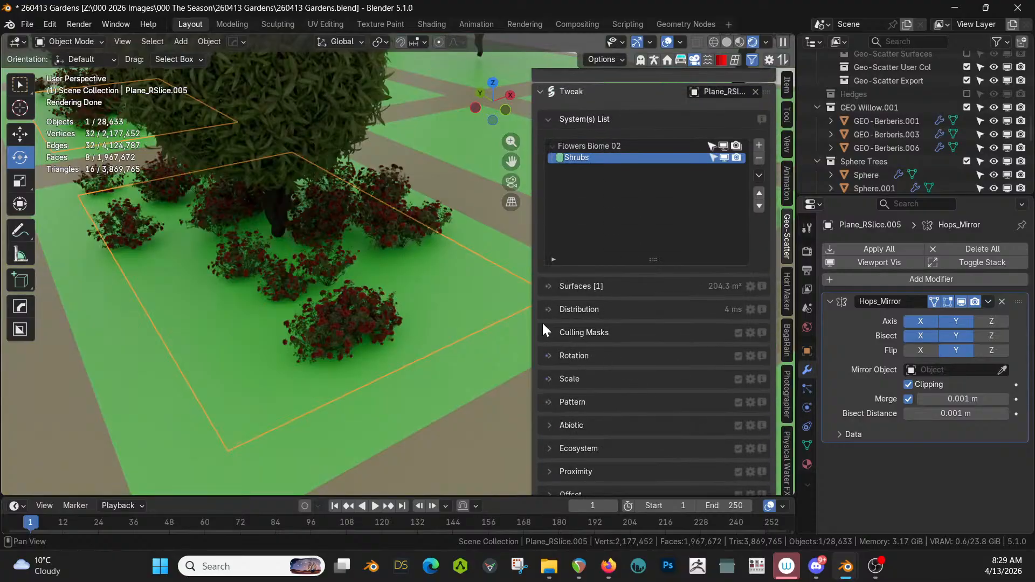
pyautogui.click(549, 308)
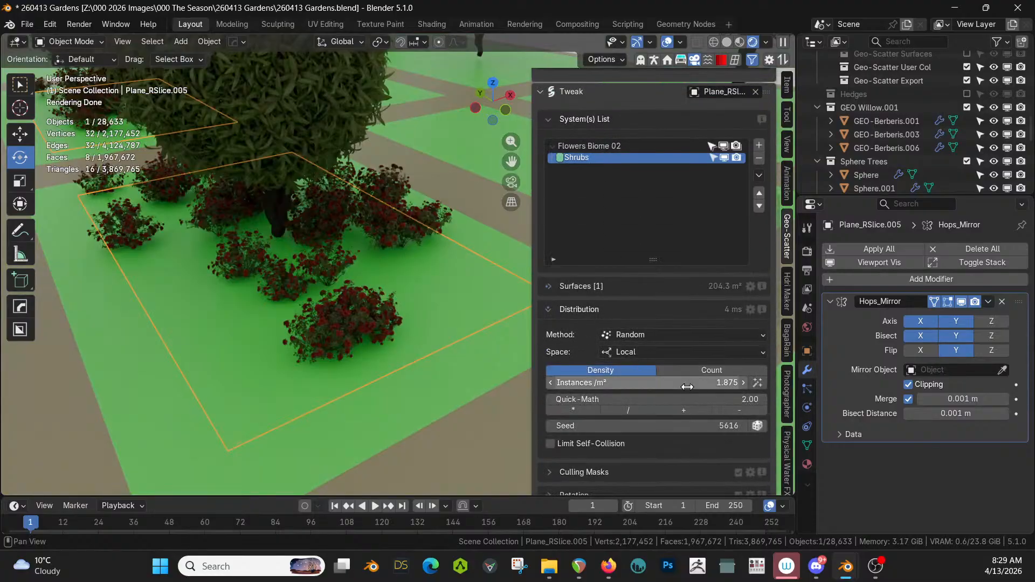
pyautogui.click(704, 383)
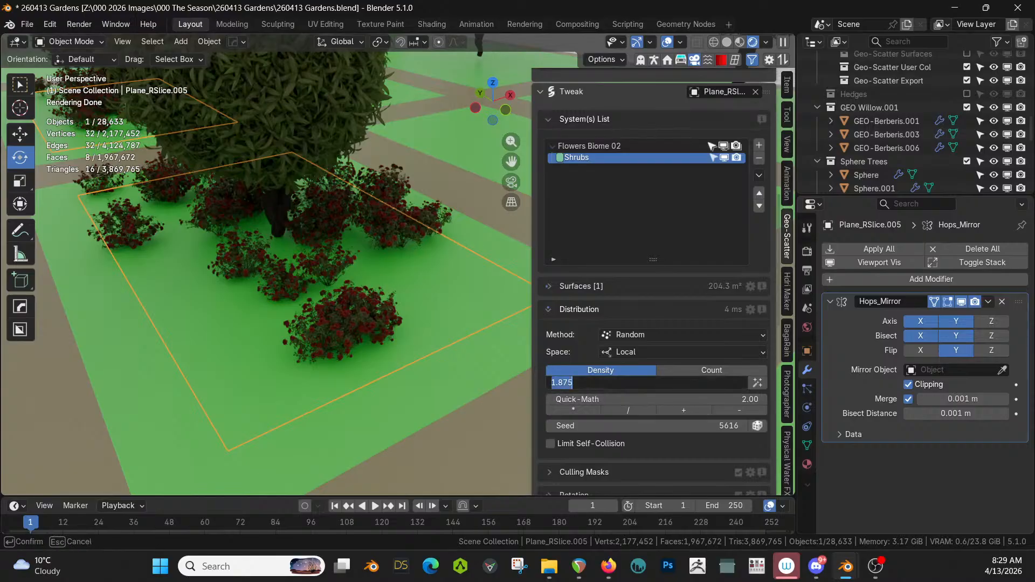
pyautogui.write('5')
pyautogui.press('Return')
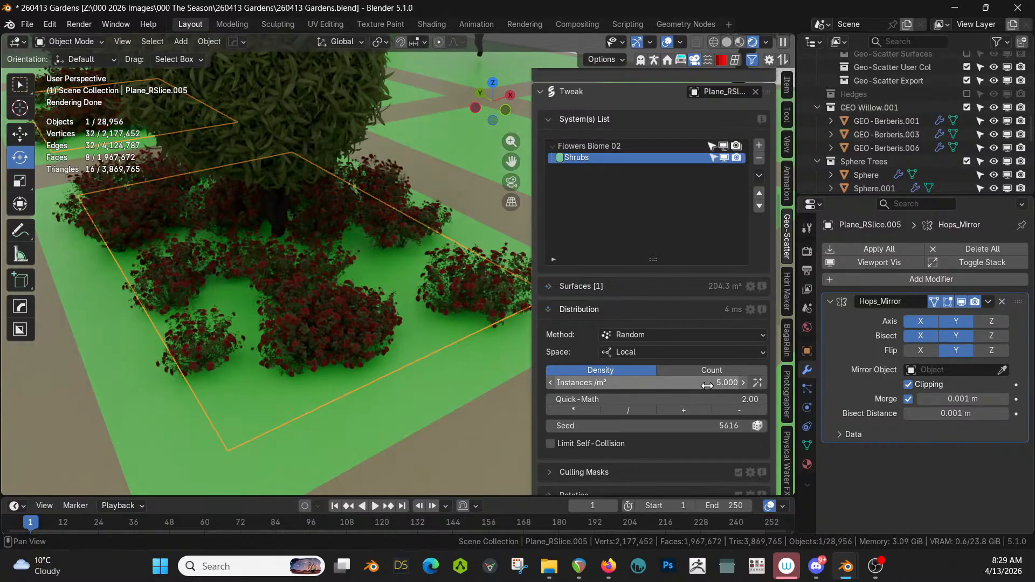
pyautogui.click(706, 384)
pyautogui.write('20')
pyautogui.press('Return')
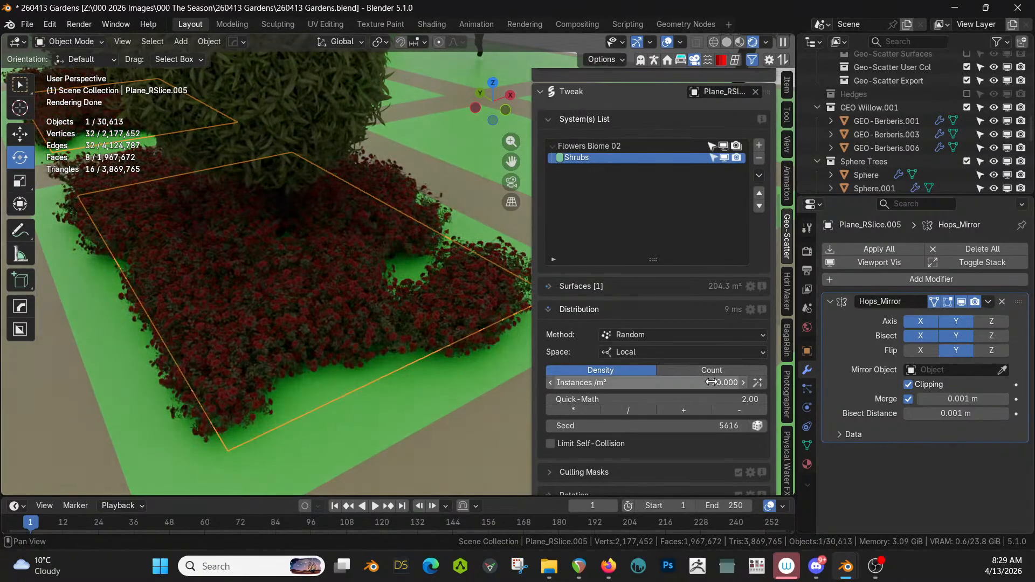
pyautogui.click(572, 410)
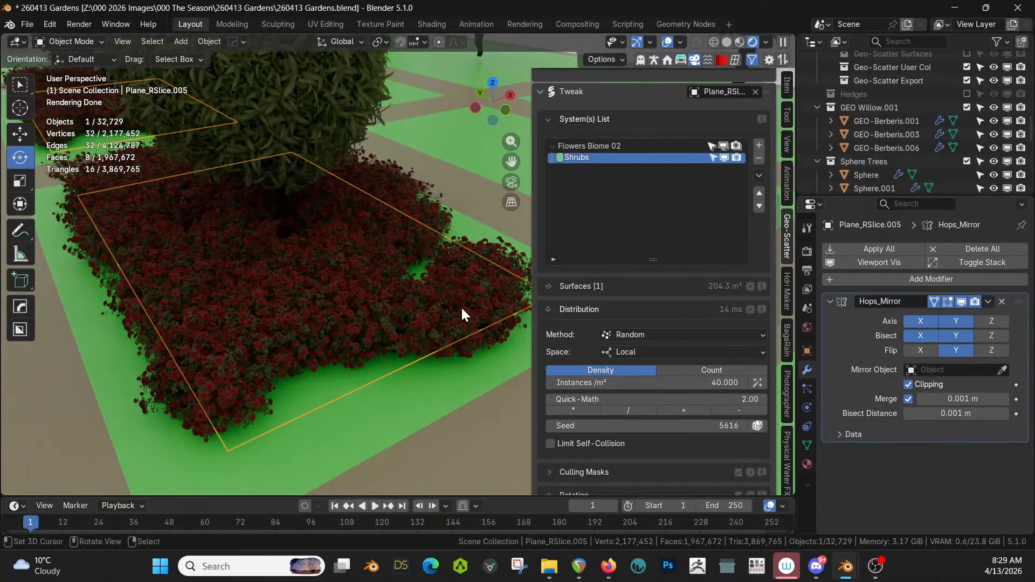
# - Turn off Pattern 1 for the Shrubs system so the shrubs fill the beds evenly
pyautogui.moveTo(462, 310); pyautogui.dragTo(415, 351, button='middle')
pyautogui.scroll(-4, 416, 351)
pyautogui.scroll(-8, 631, 350)
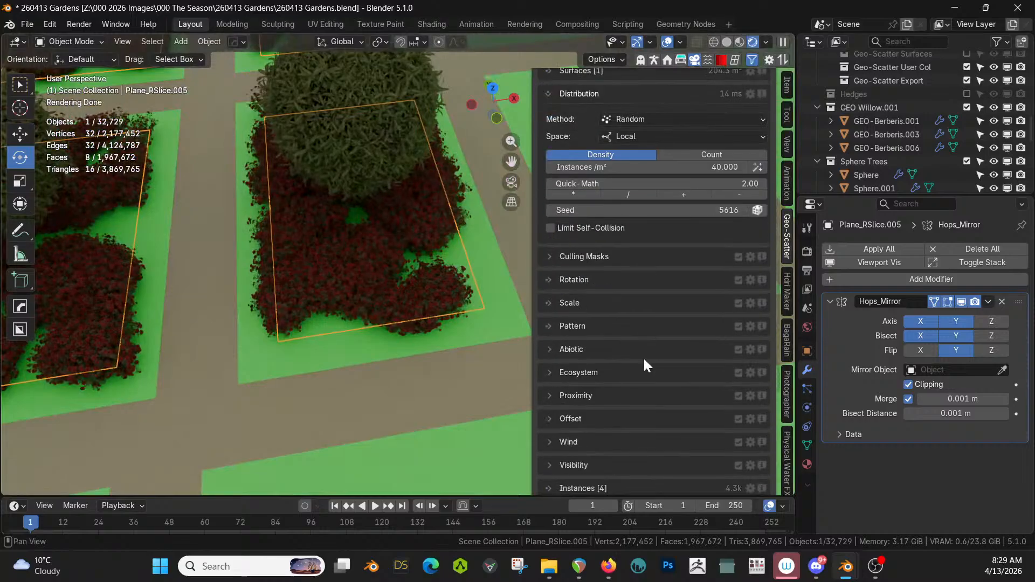
pyautogui.click(550, 325)
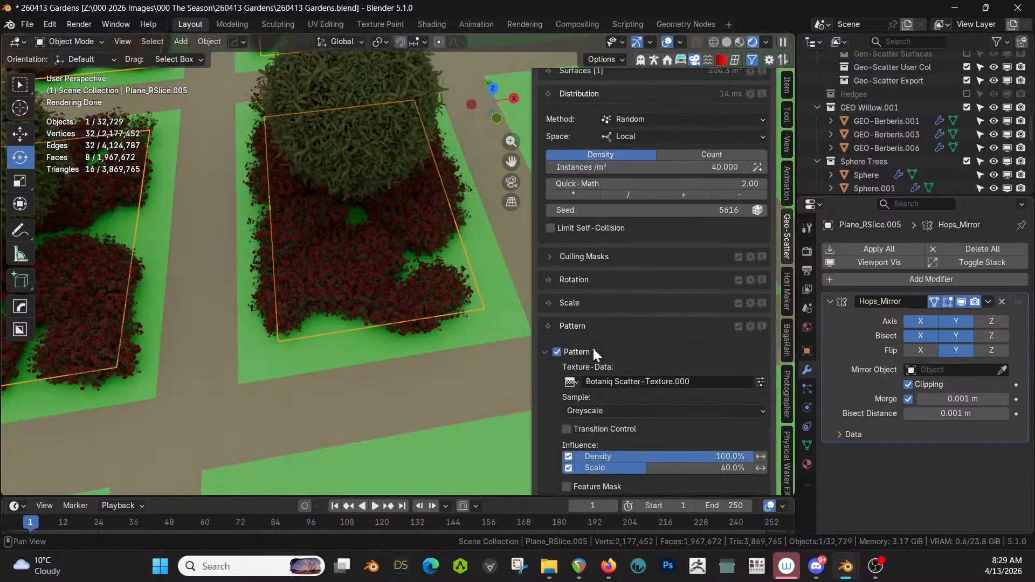
pyautogui.click(555, 352)
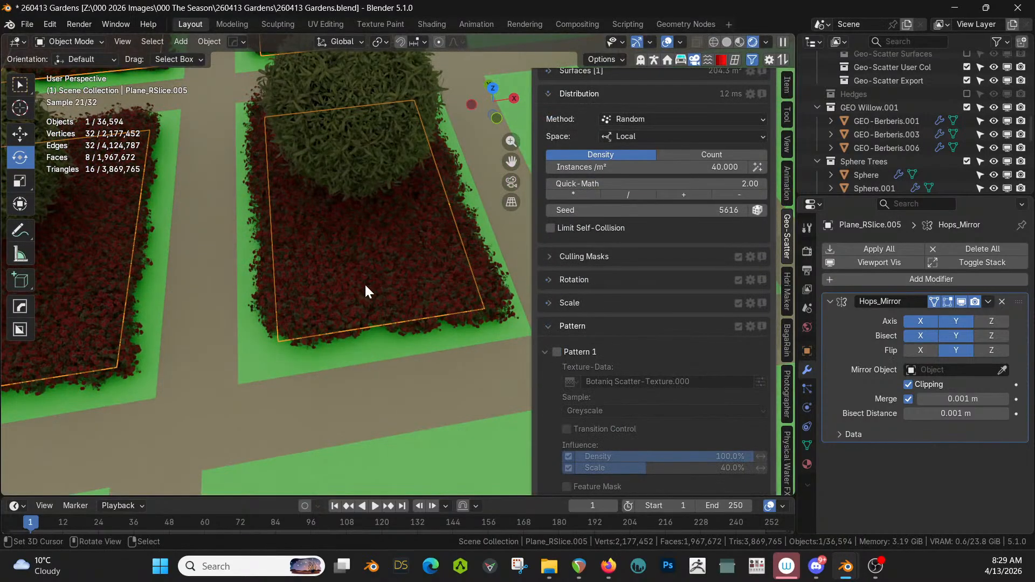
# - Set the Shrubs distribution density to 20 instances/m²
pyautogui.moveTo(366, 285); pyautogui.dragTo(471, 274, button='middle')
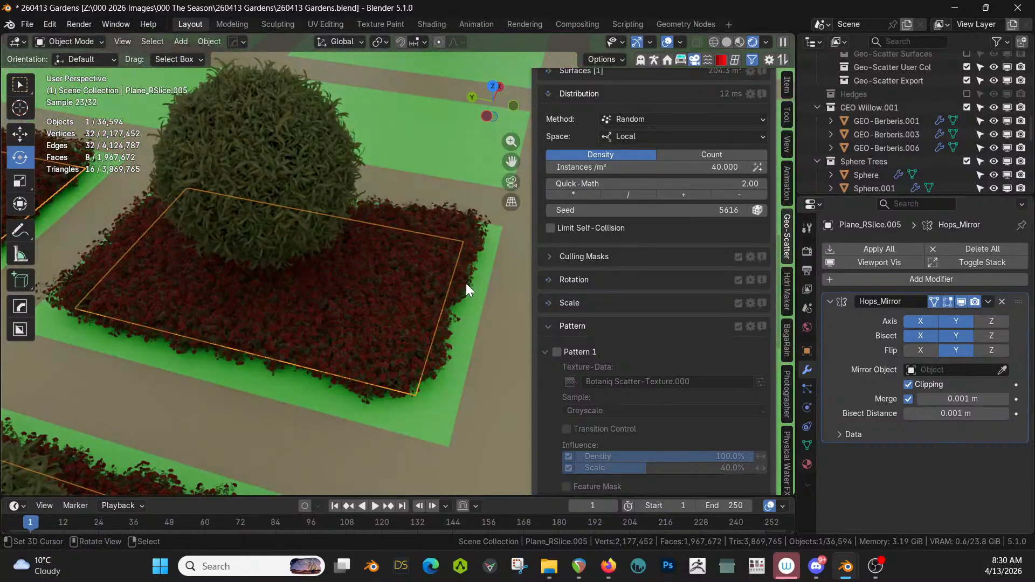
pyautogui.scroll(3, 618, 306)
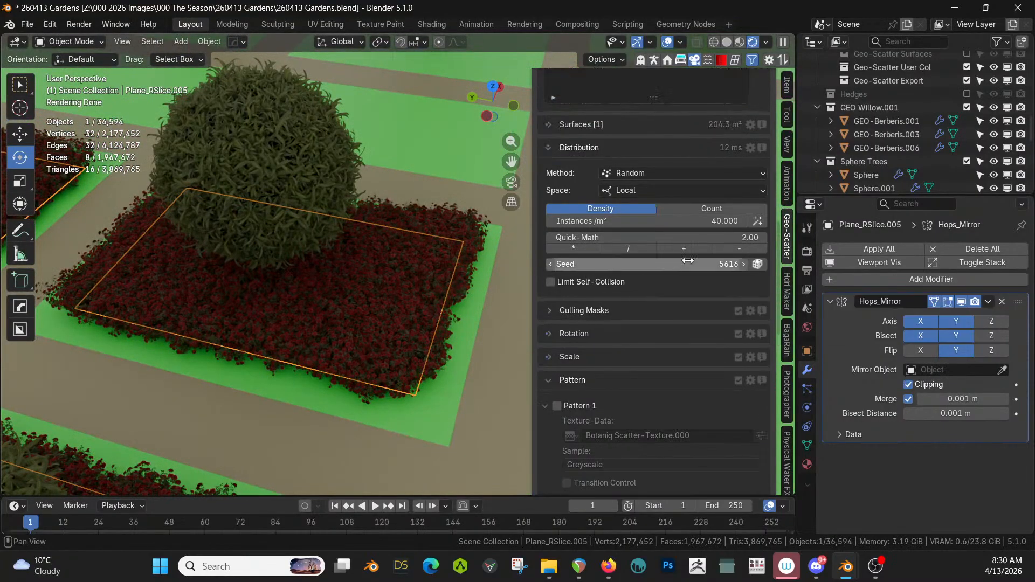
pyautogui.click(712, 221)
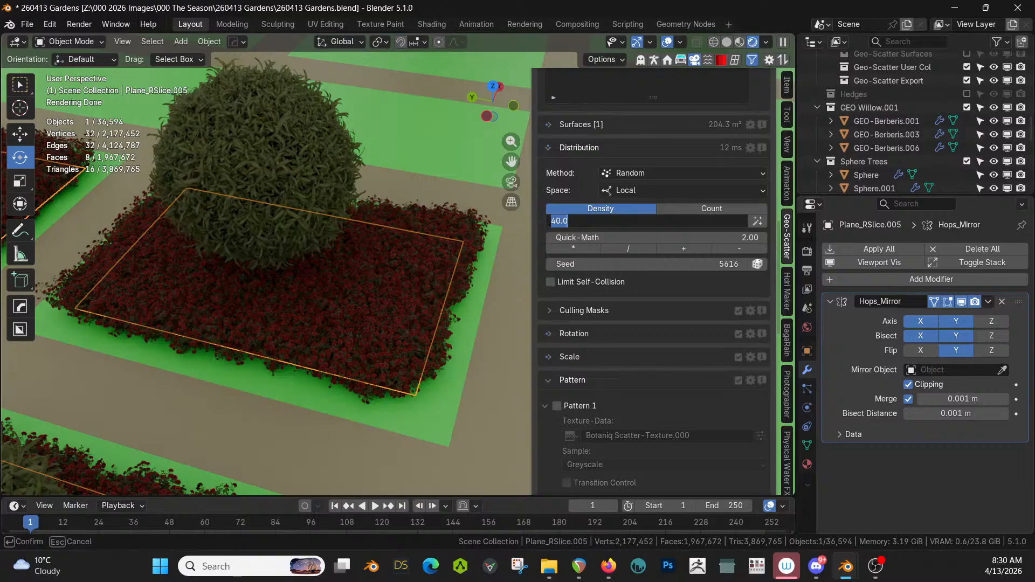
pyautogui.write('20')
pyautogui.press('Return')
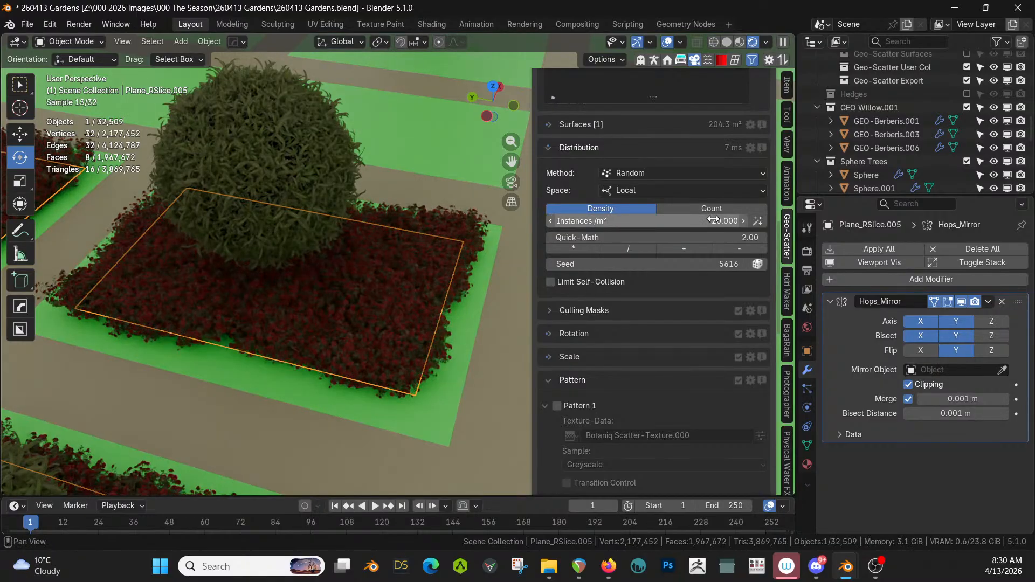
# - Enable the Hedges collection and examine how high the flowers stand against the surrounding hedges
pyautogui.moveTo(406, 302); pyautogui.dragTo(270, 251, button='middle')
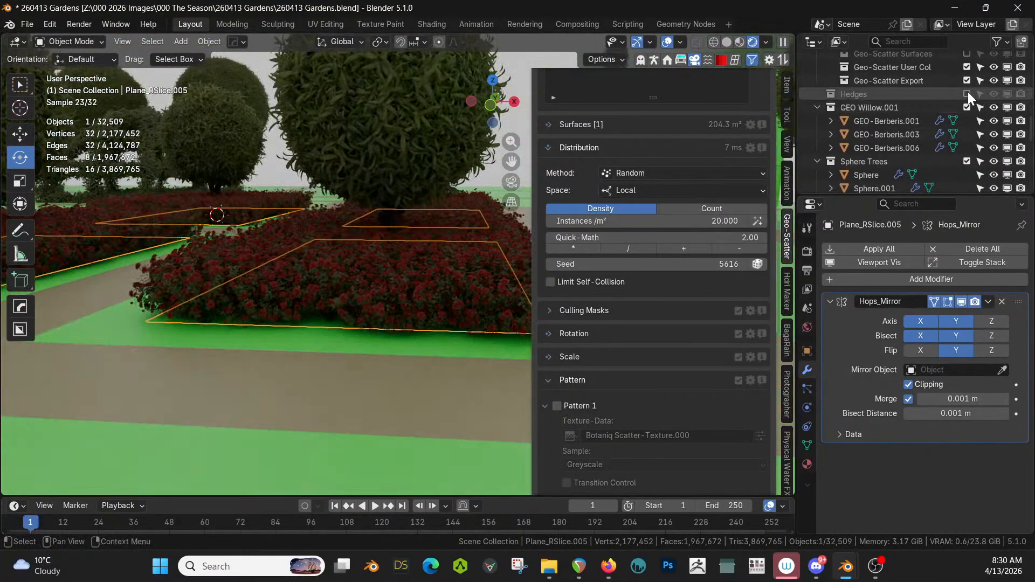
pyautogui.click(967, 93)
pyautogui.moveTo(438, 128); pyautogui.dragTo(607, 157, button='middle')
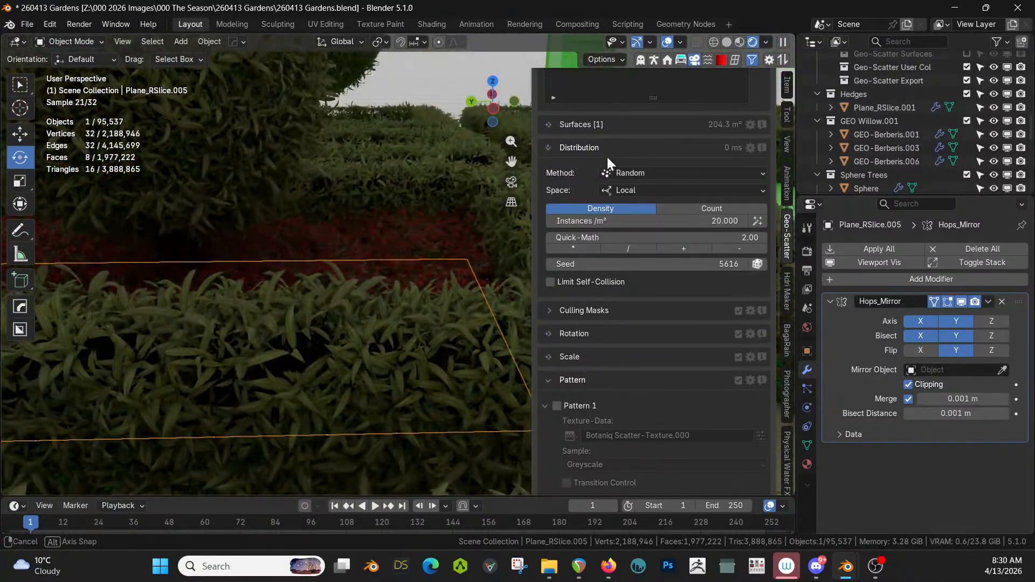
pyautogui.scroll(-3, 414, 197)
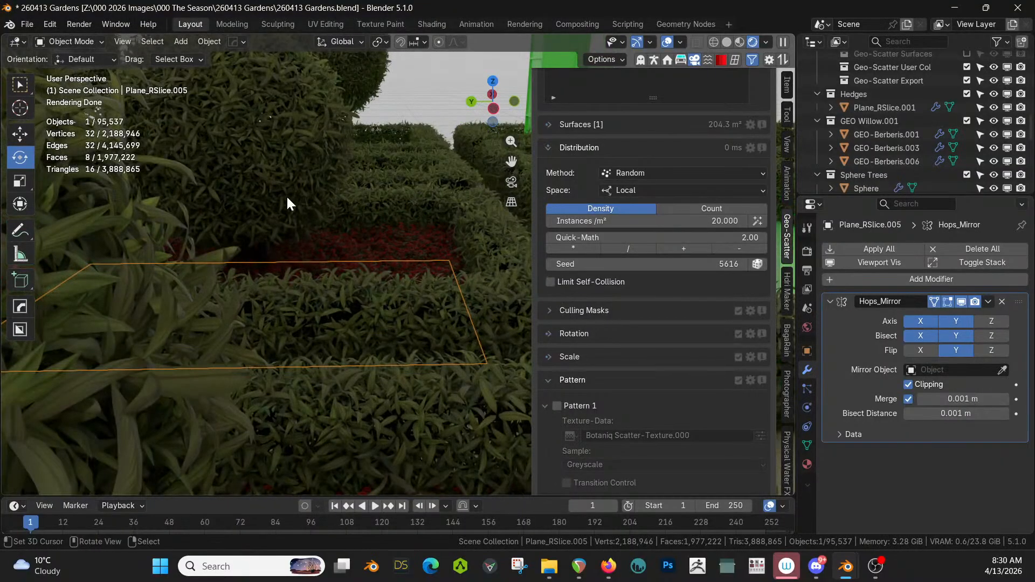
# - Isolate the flower-bed planes in Solid shading, extrude all their faces 0.5 m, and return to the full scene
pyautogui.press('z')
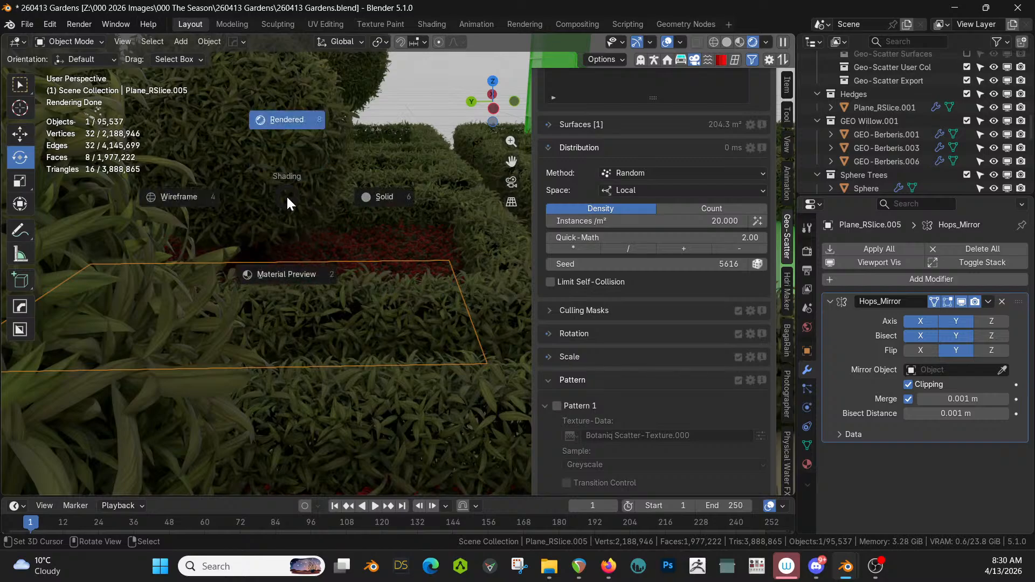
pyautogui.click(287, 197)
pyautogui.press('KP_Divide')
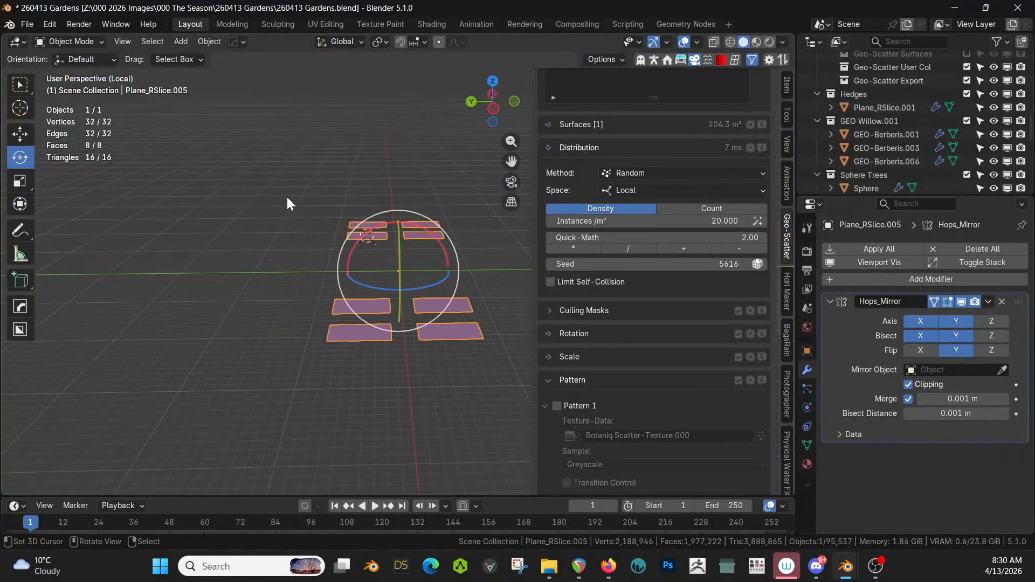
pyautogui.press('Tab')
pyautogui.press('a')
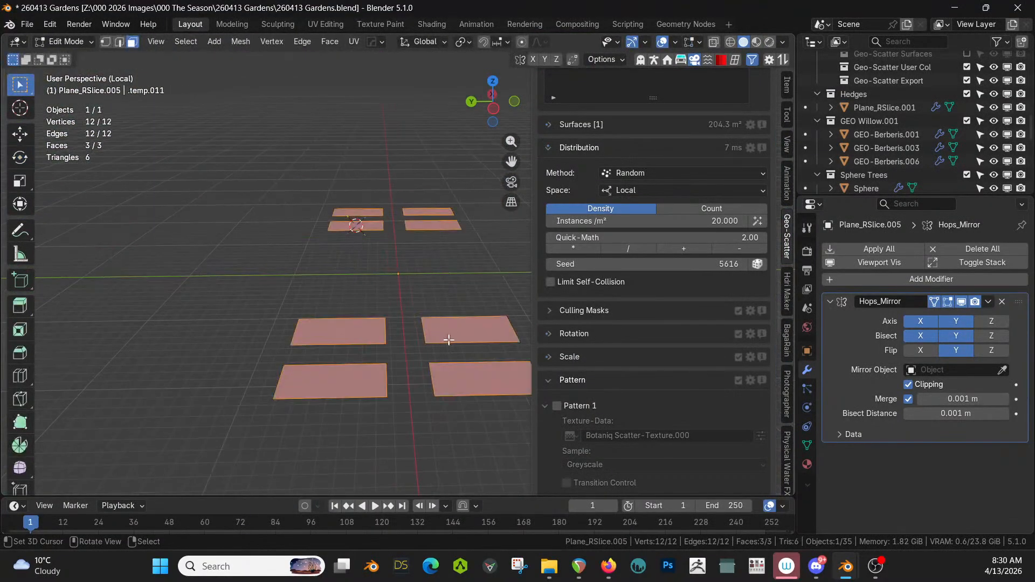
pyautogui.write('e.5')
pyautogui.press('Return')
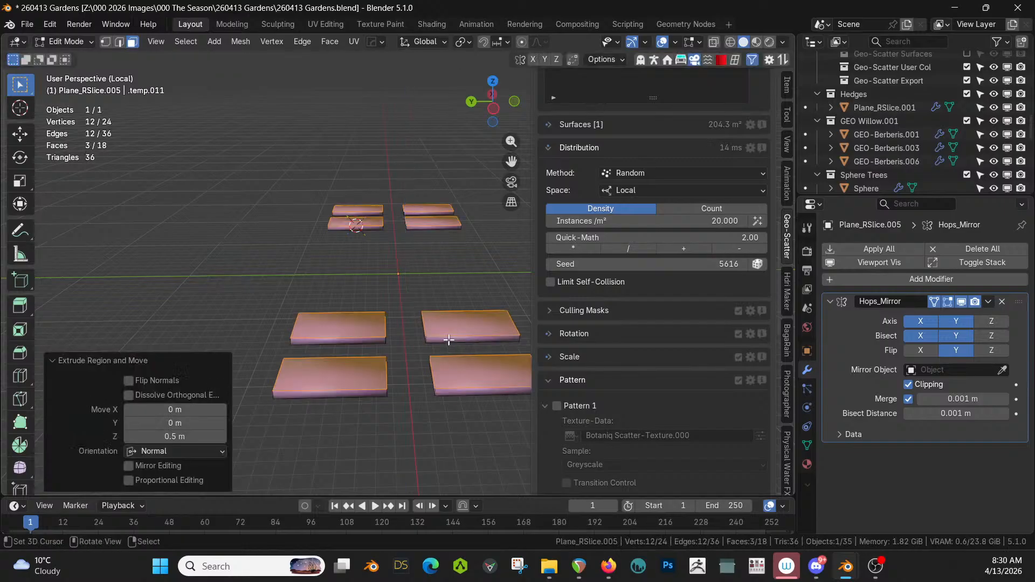
pyautogui.press('Tab')
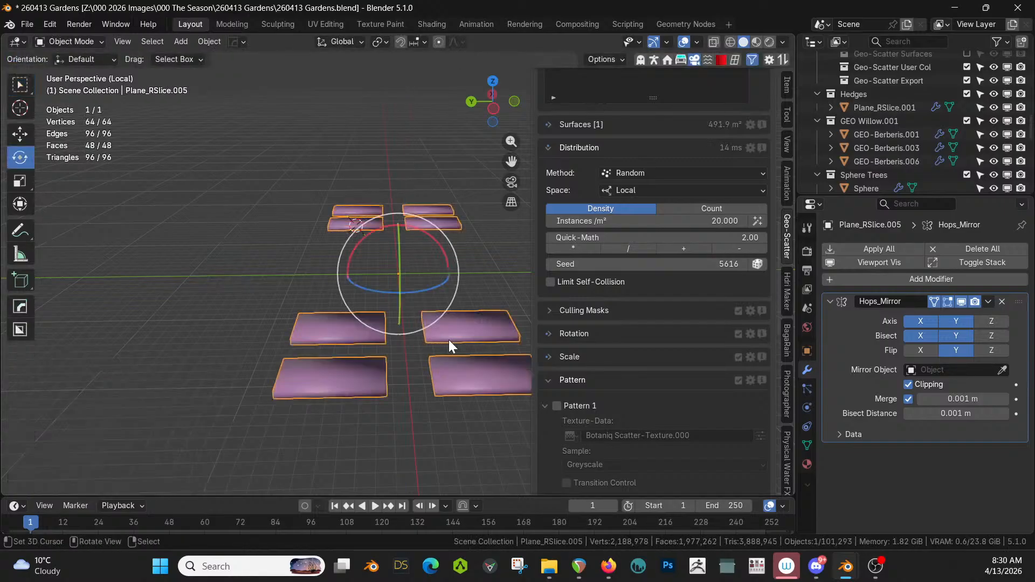
pyautogui.press('KP_Divide')
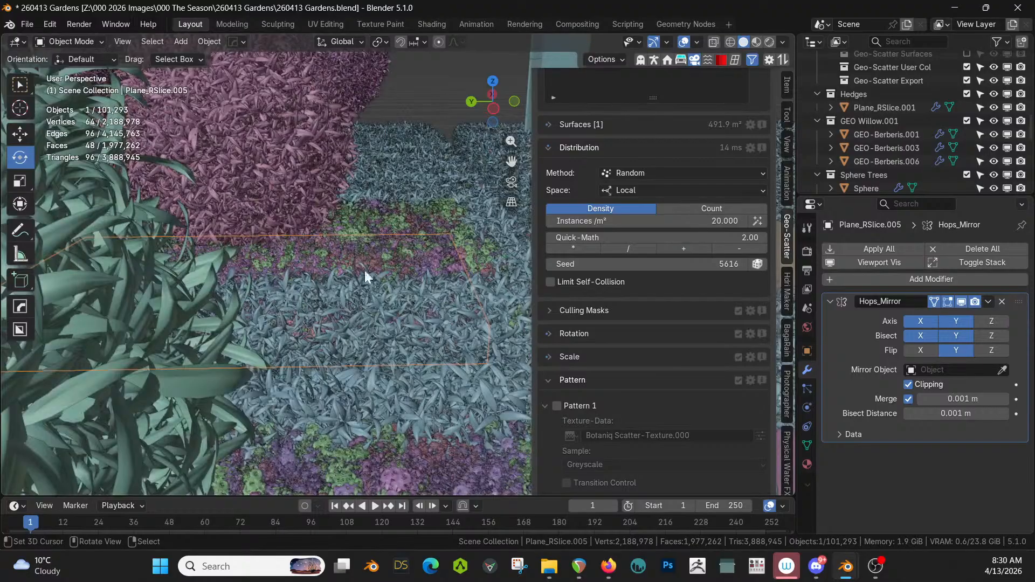
# - Switch the viewport to Rendered shading and examine the raised flower beds between the hedges
pyautogui.moveTo(364, 267)
pyautogui.mouseDown(button='middle')
pyautogui.moveTo(423, 312)
pyautogui.moveTo(339, 306)
pyautogui.moveTo(347, 306)
pyautogui.moveTo(316, 331)
pyautogui.moveTo(247, 315)
pyautogui.moveTo(172, 319)
pyautogui.mouseUp(button='middle')
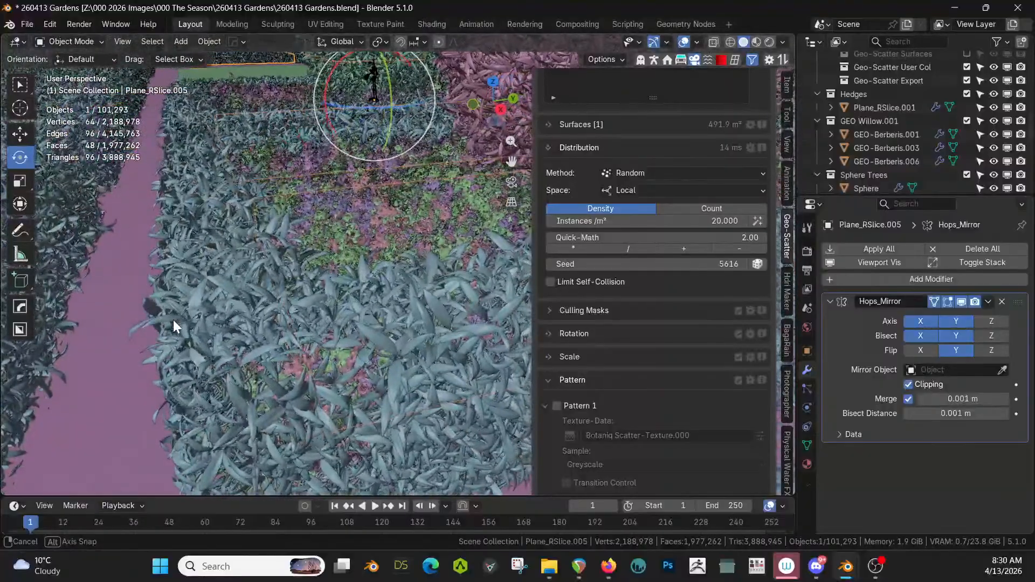
pyautogui.press('z')
pyautogui.press('8')
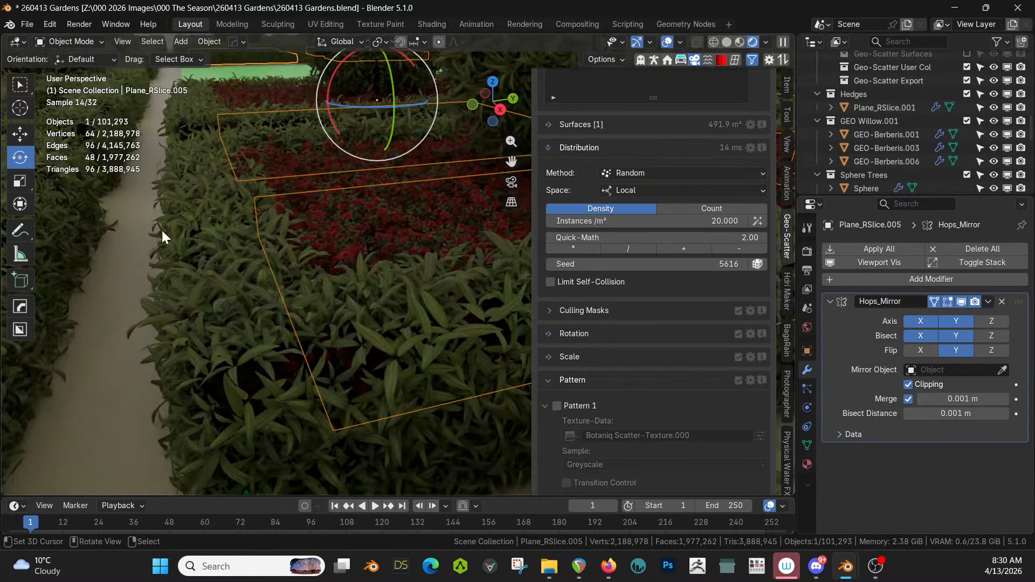
pyautogui.scroll(-5, 323, 196)
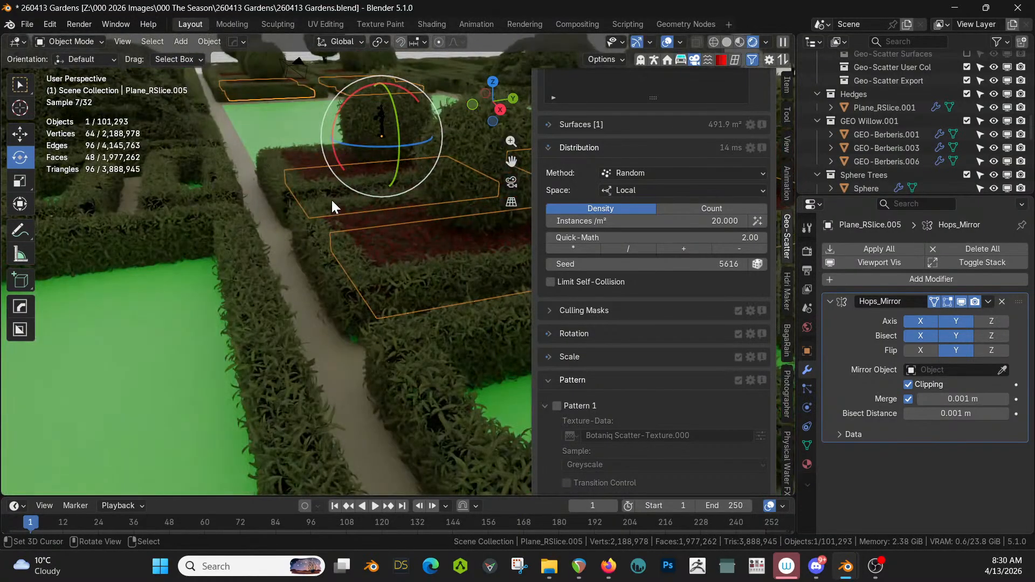
pyautogui.moveTo(350, 204); pyautogui.dragTo(361, 208, button='middle')
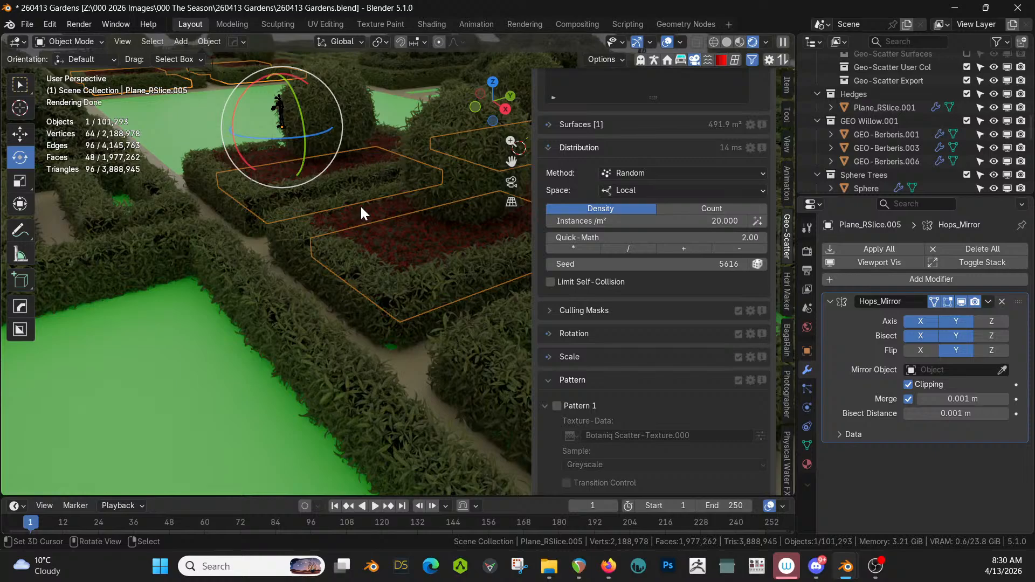
# - Return the viewport to Solid shading and disable the Hedges collection
pyautogui.press('z')
pyautogui.press('6')
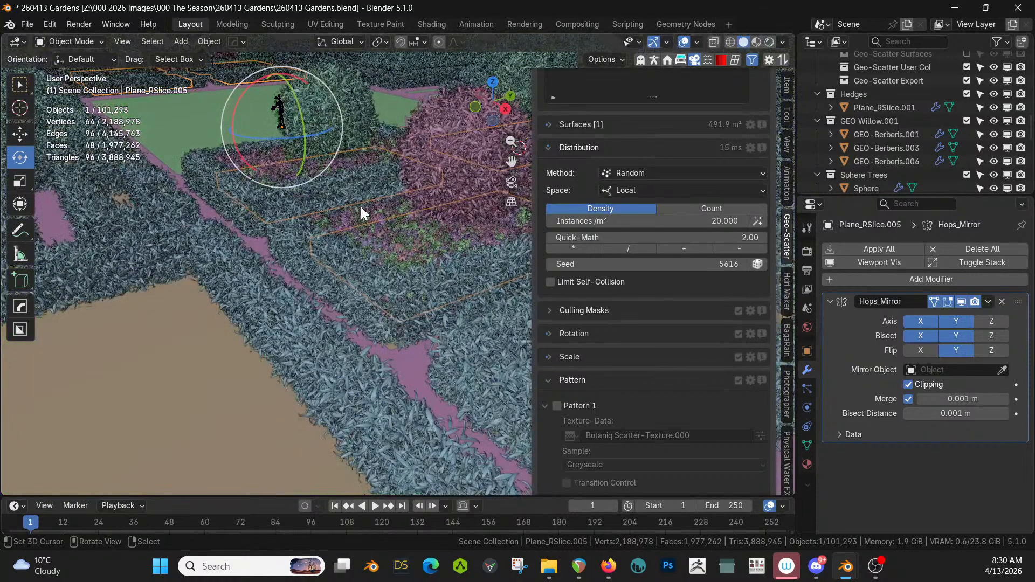
pyautogui.scroll(-3, 413, 224)
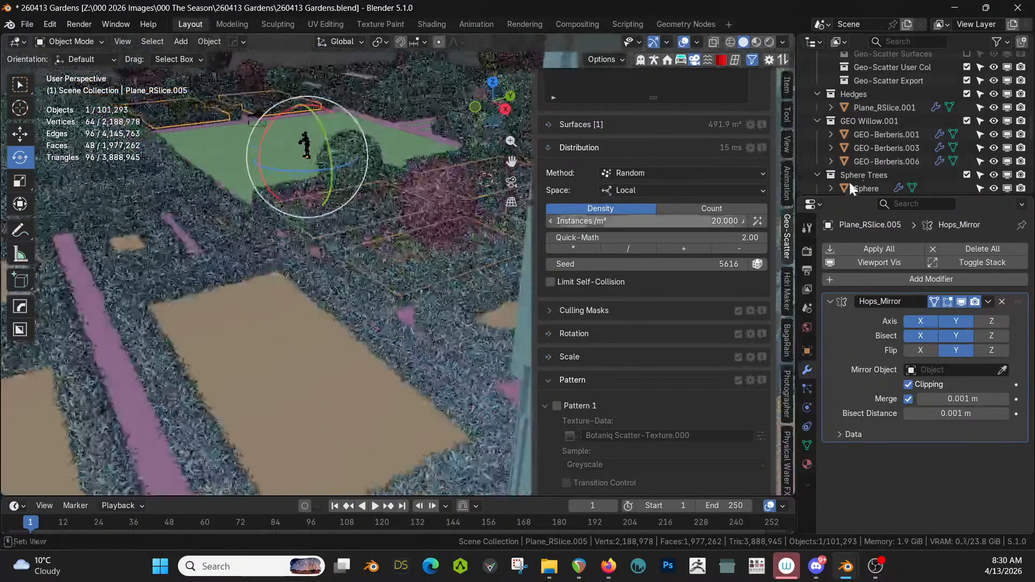
pyautogui.click(966, 94)
# - Apply the mirror modifier on the raised flower-bed object around the central lawn
pyautogui.keyDown('shift'); pyautogui.moveTo(389, 209); pyautogui.dragTo(386, 262, button='middle'); pyautogui.keyUp('shift')
pyautogui.scroll(-3, 388, 240)
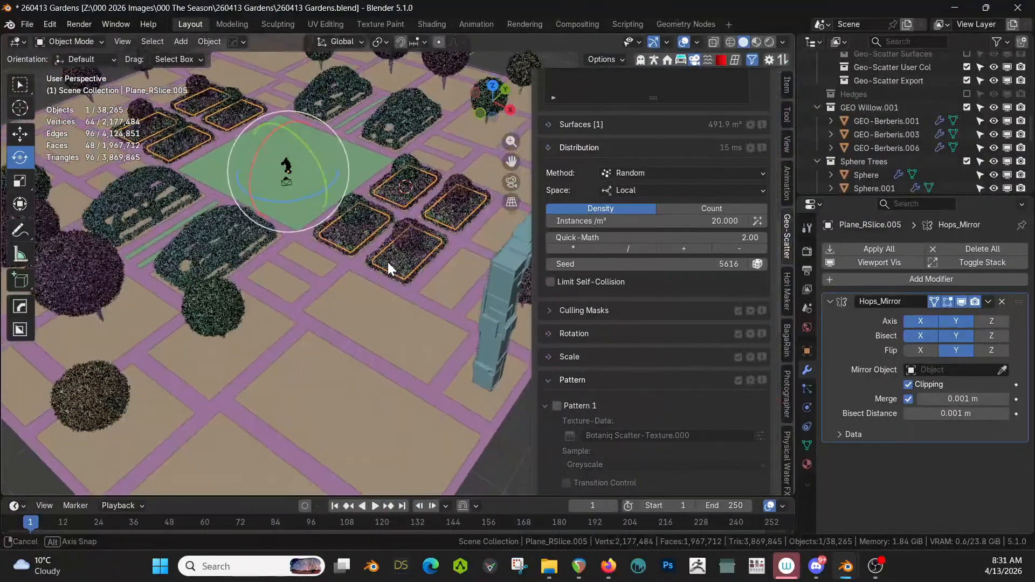
pyautogui.click(307, 266)
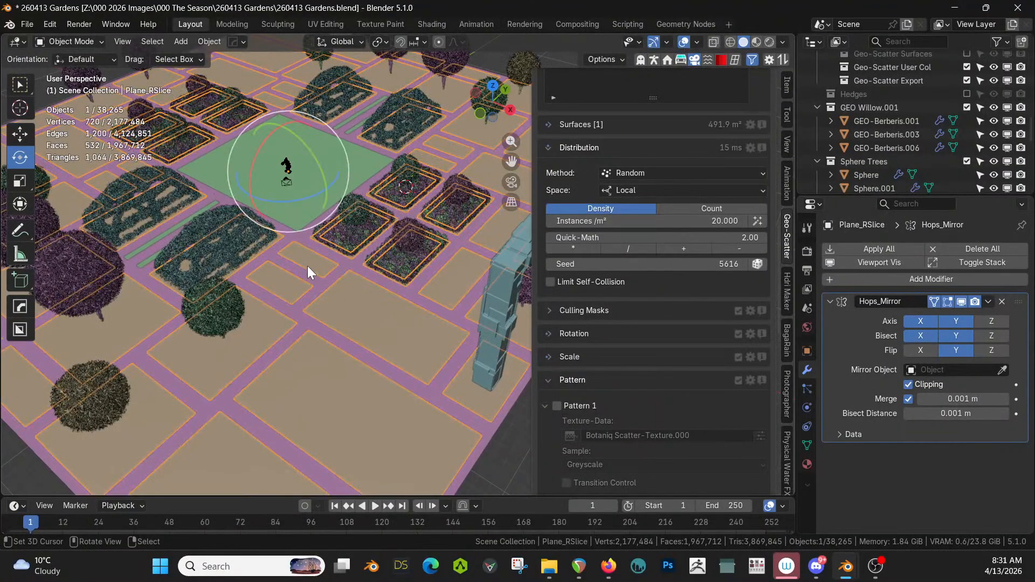
pyautogui.click(348, 237)
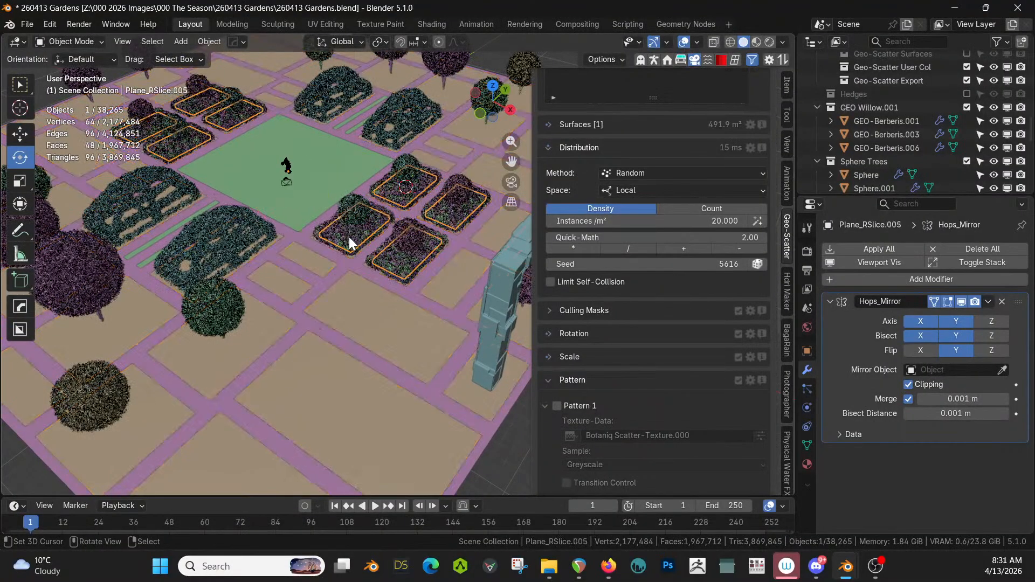
pyautogui.click(1002, 302)
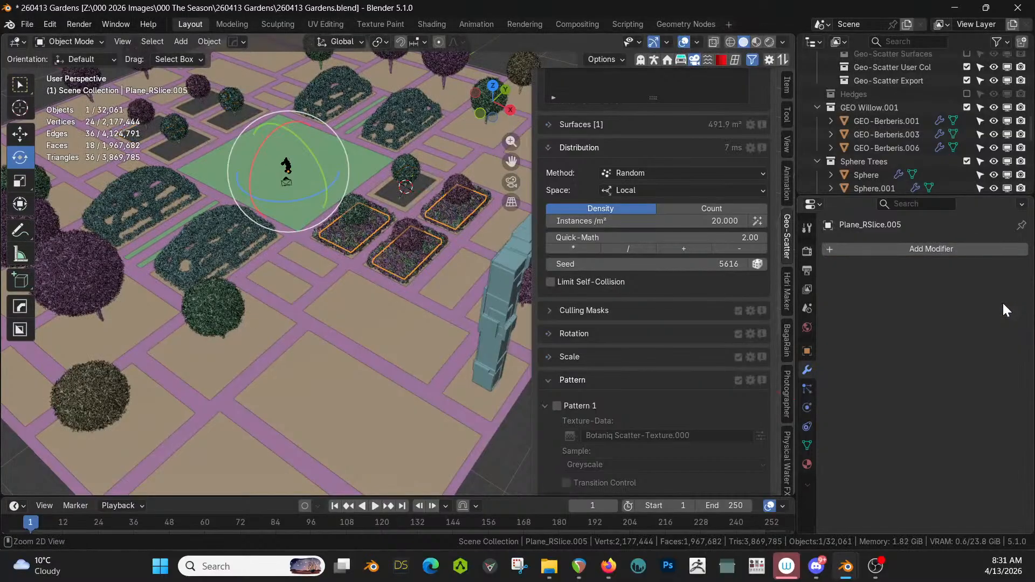
pyautogui.hotkey('ctrl', 'z')
pyautogui.click(887, 250)
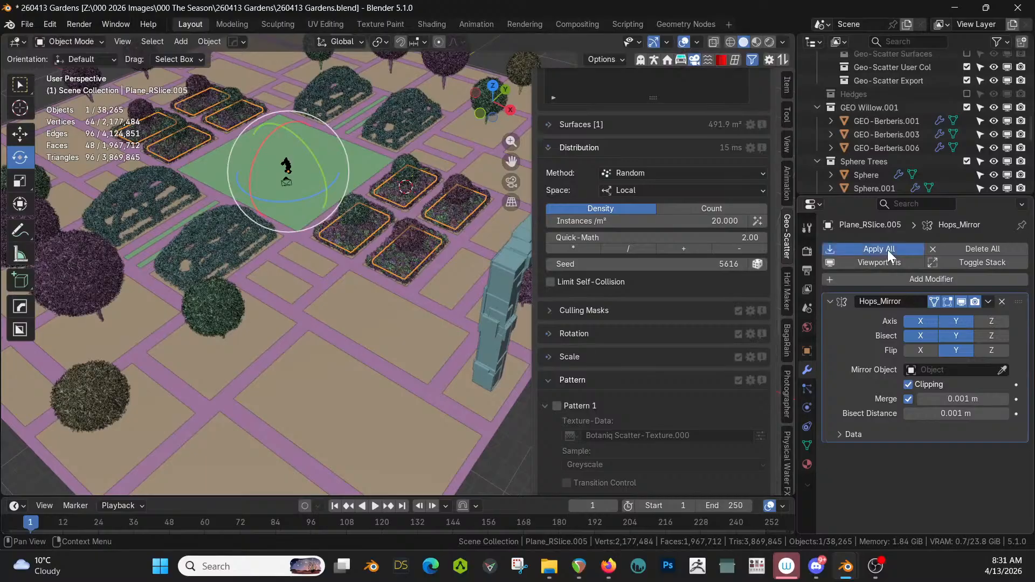
# - Duplicate the inner faces of the two small beds beside the flower beds in place and separate the copies into their own object
pyautogui.scroll(2, 298, 312)
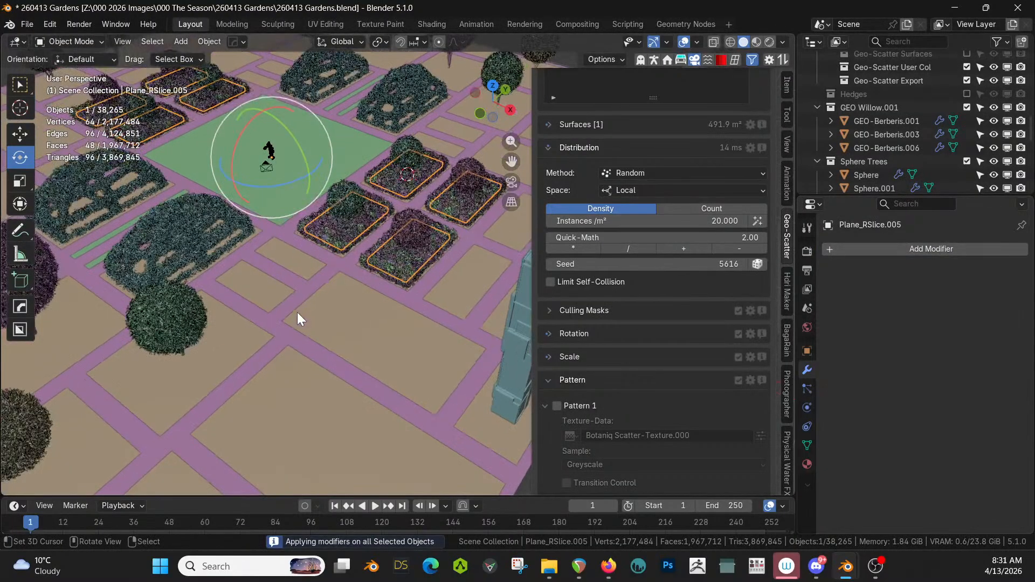
pyautogui.scroll(-2, 235, 295)
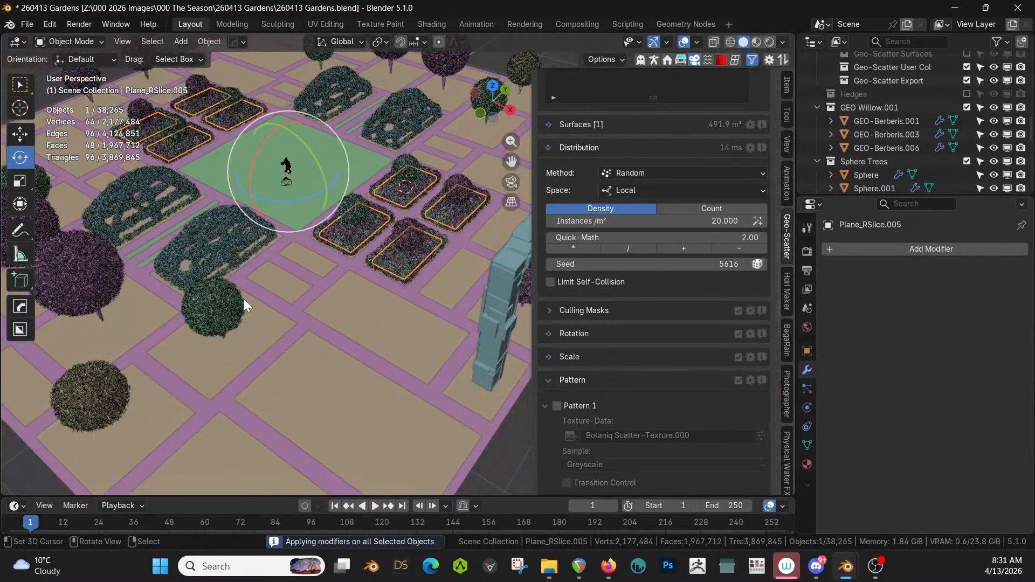
pyautogui.moveTo(254, 312); pyautogui.dragTo(279, 295, button='middle')
pyautogui.click(279, 295)
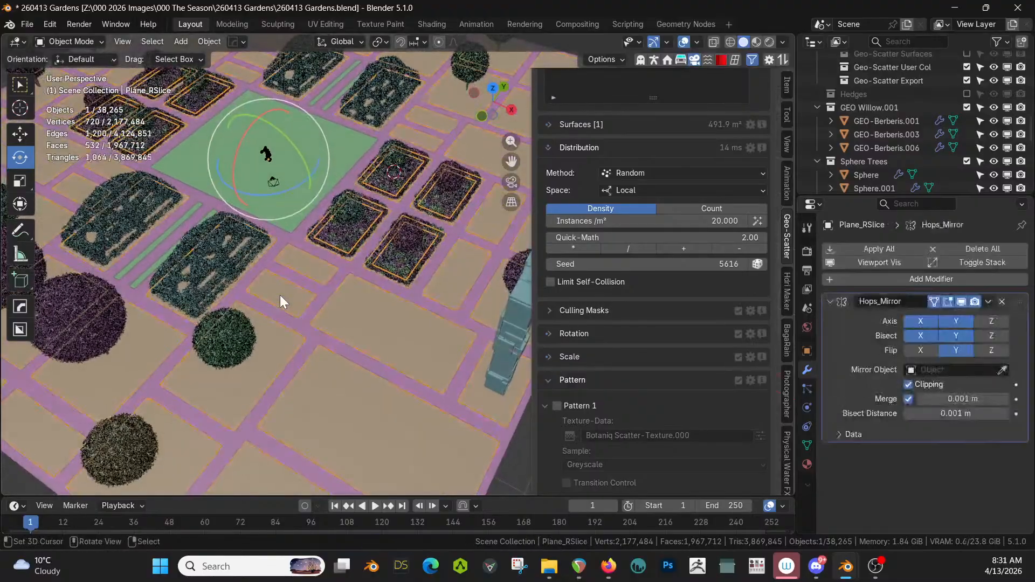
pyautogui.press('Tab')
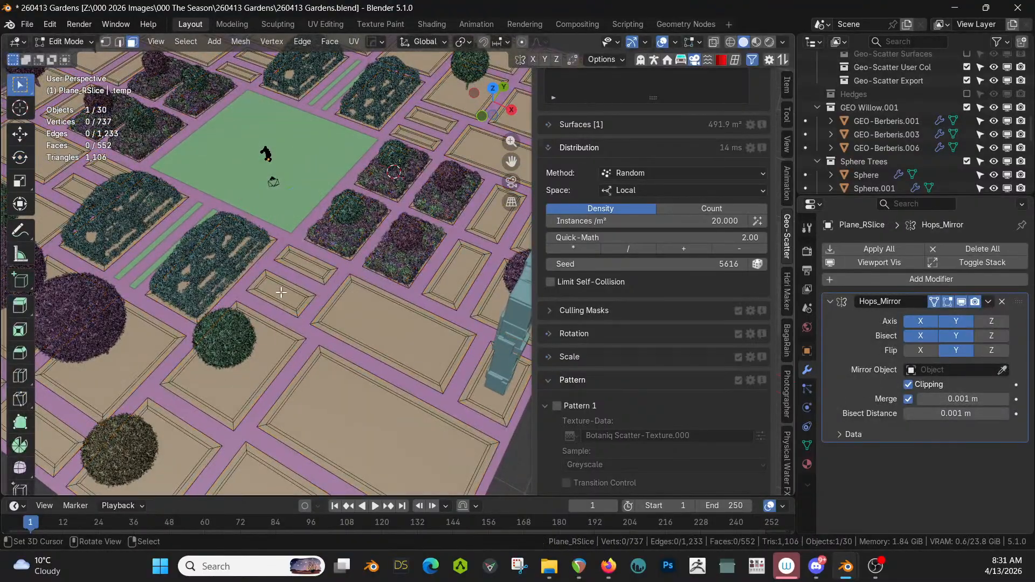
pyautogui.click(281, 292)
pyautogui.keyDown('shift'); pyautogui.click(299, 261); pyautogui.keyUp('shift')
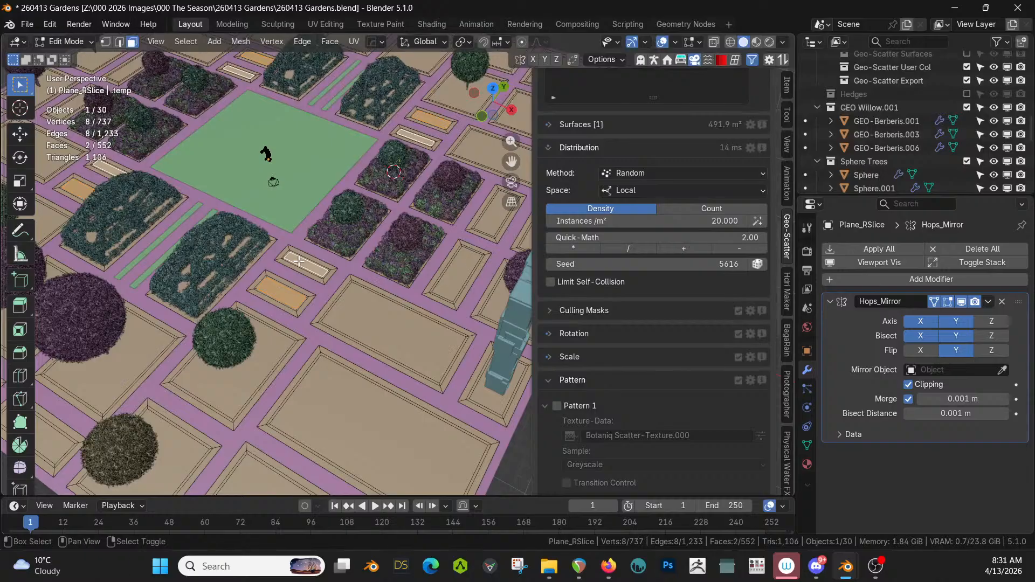
pyautogui.hotkey('shift', 'd')
pyautogui.press('Escape')
pyautogui.press('p')
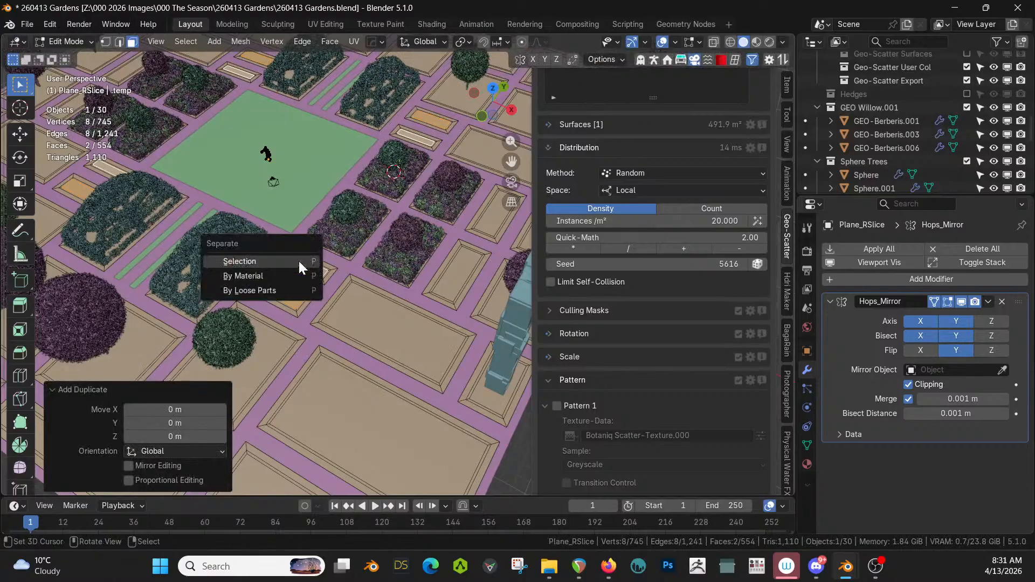
pyautogui.click(298, 260)
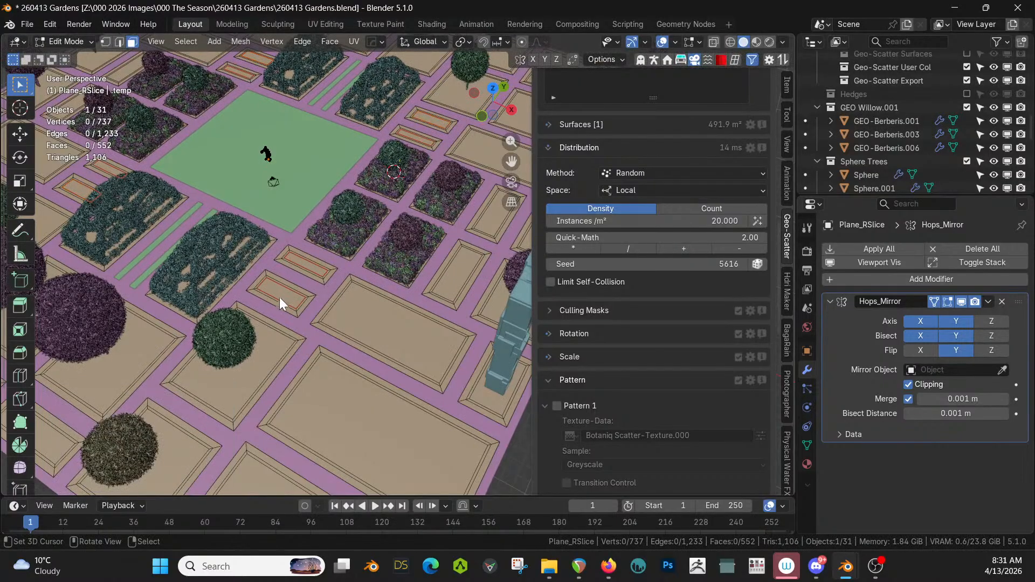
# - Extrude both faces of the separated small-bed object 0.5 m
pyautogui.press('Tab')
pyautogui.click(279, 294)
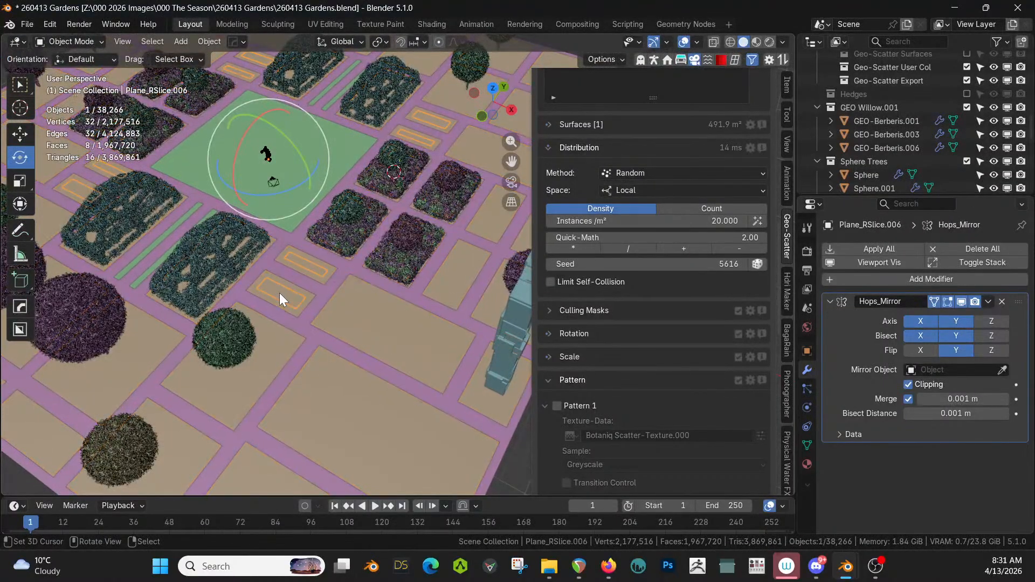
pyautogui.moveTo(289, 277); pyautogui.dragTo(293, 270, button='middle')
pyautogui.press('Tab')
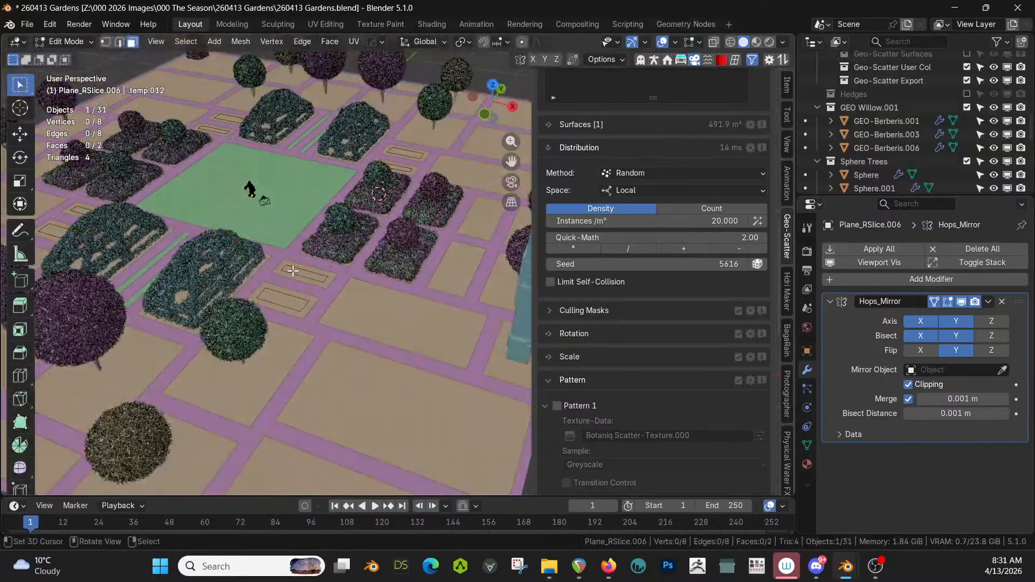
pyautogui.press('a')
pyautogui.write('e')
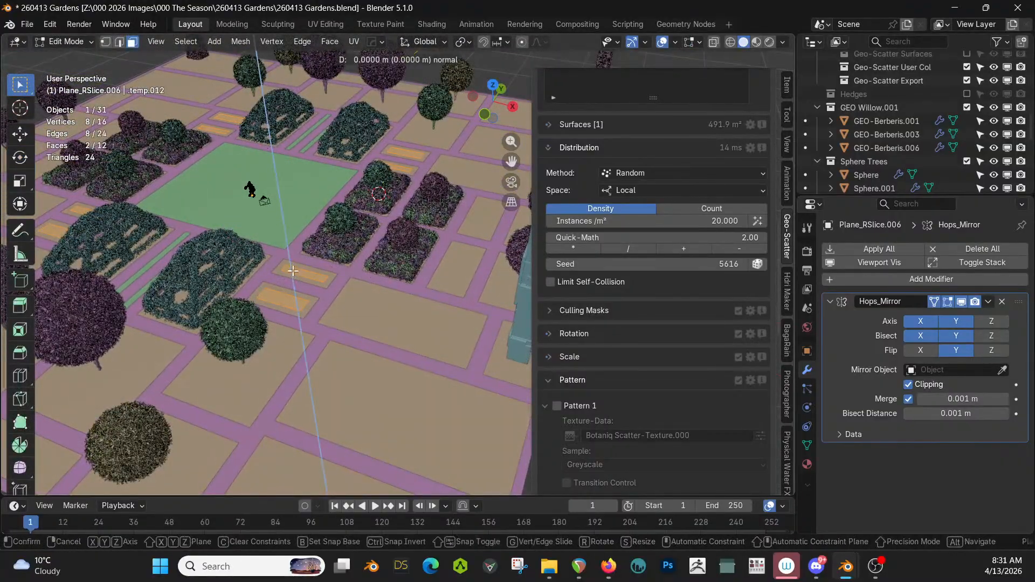
pyautogui.write('.5')
pyautogui.press('Return')
pyautogui.press('Tab')
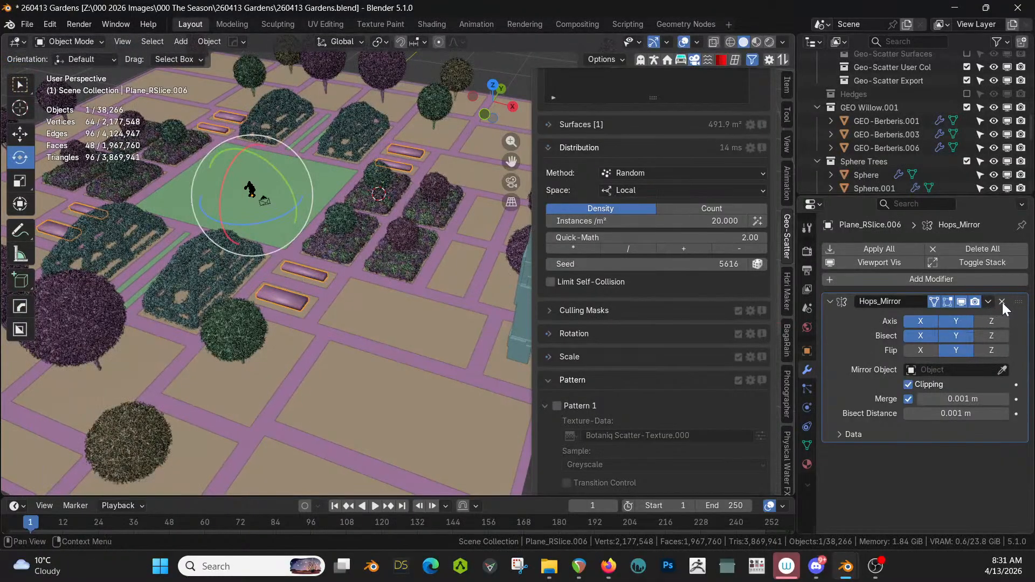
# - Apply the small beds' mirror modifier and join them into the existing flower-bed object that carries the scatter
pyautogui.click(887, 247)
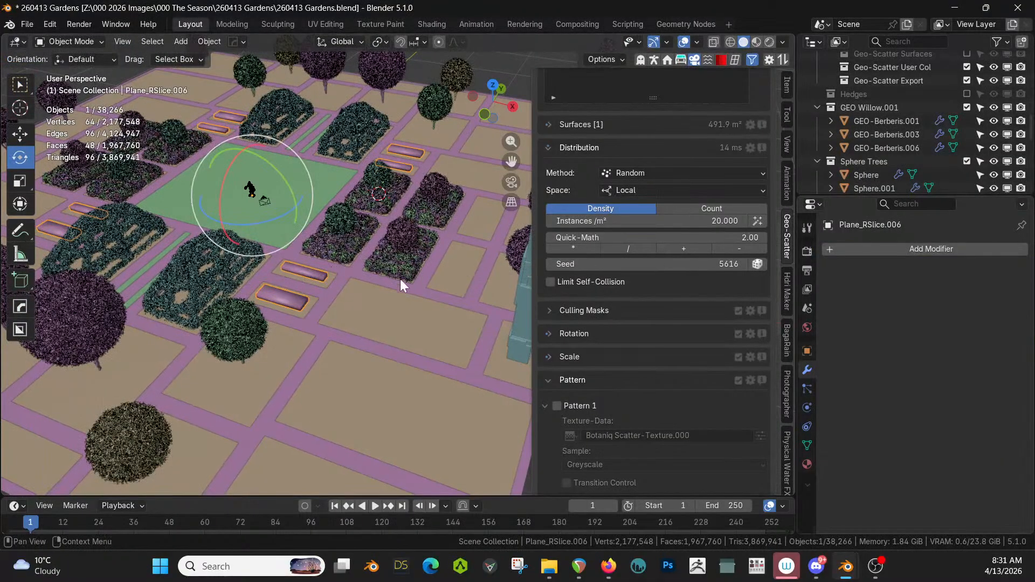
pyautogui.scroll(4, 339, 275)
pyautogui.keyDown('shift'); pyautogui.click(292, 229); pyautogui.keyUp('shift')
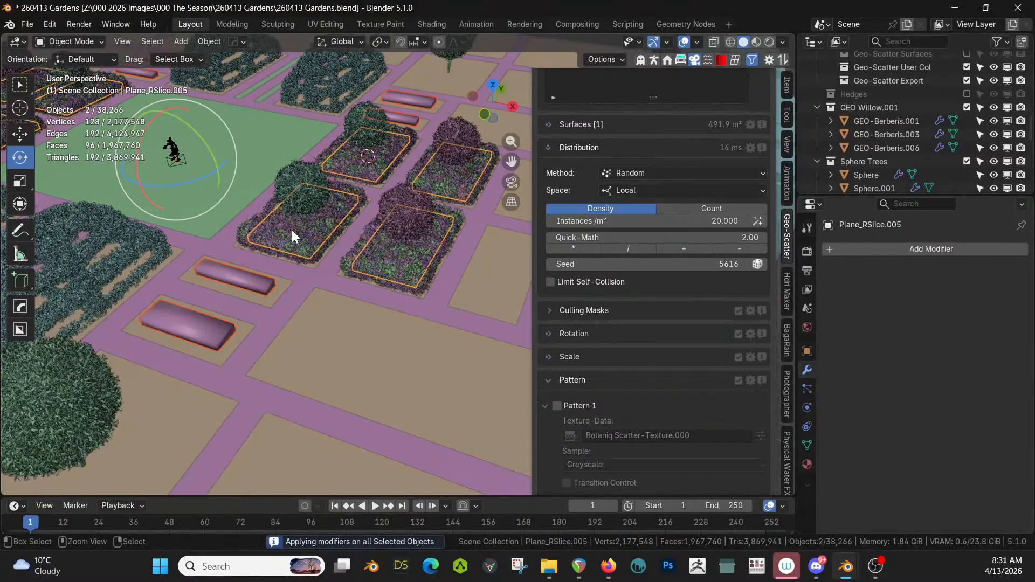
pyautogui.hotkey('ctrl', 'j')
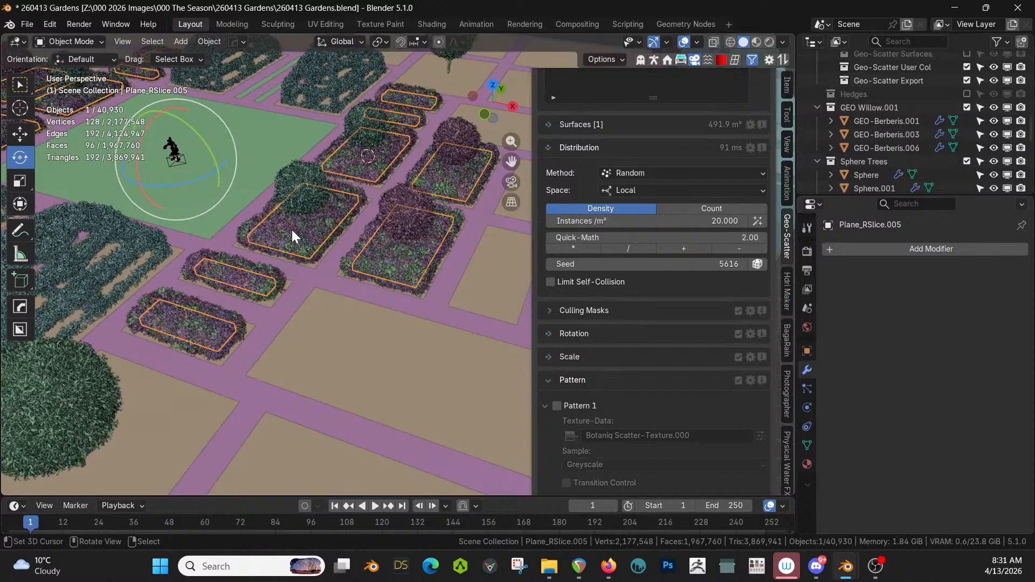
# - Duplicate the inner face of the narrow bed on the outer side of the flower beds in place and separate it as an object
pyautogui.scroll(-3, 262, 241)
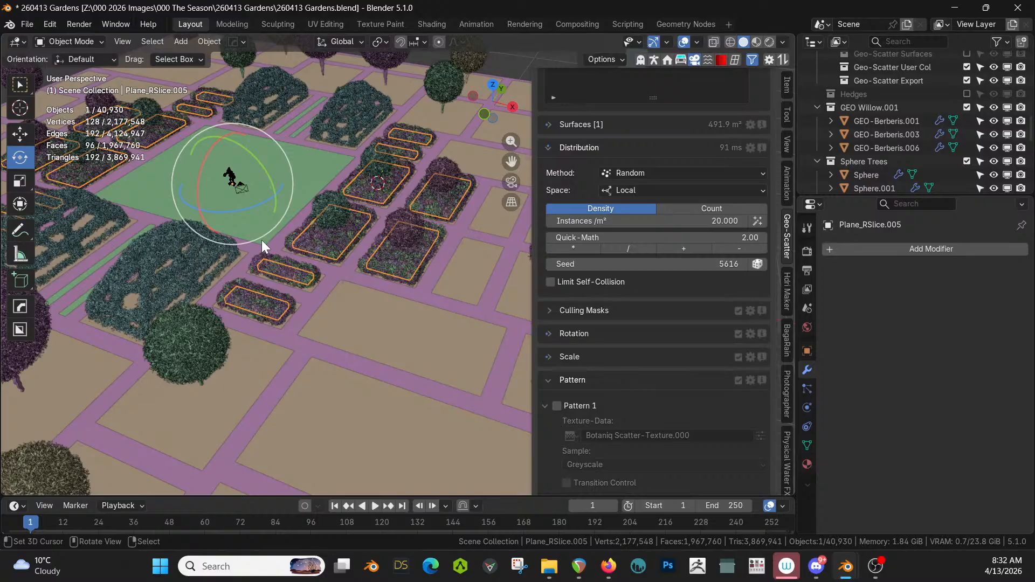
pyautogui.moveTo(328, 283); pyautogui.dragTo(227, 76, button='middle')
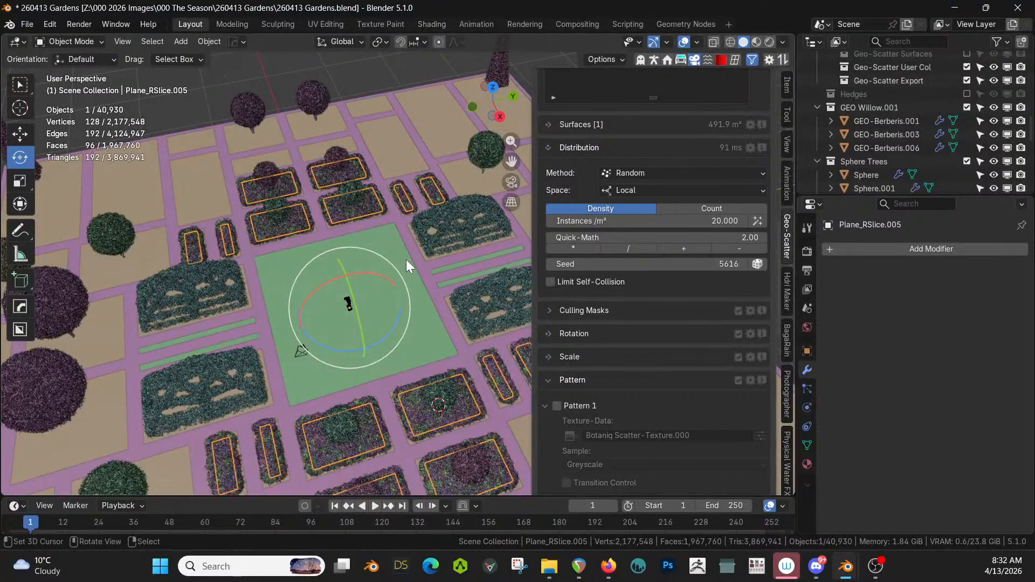
pyautogui.moveTo(397, 270); pyautogui.dragTo(167, 248, button='middle')
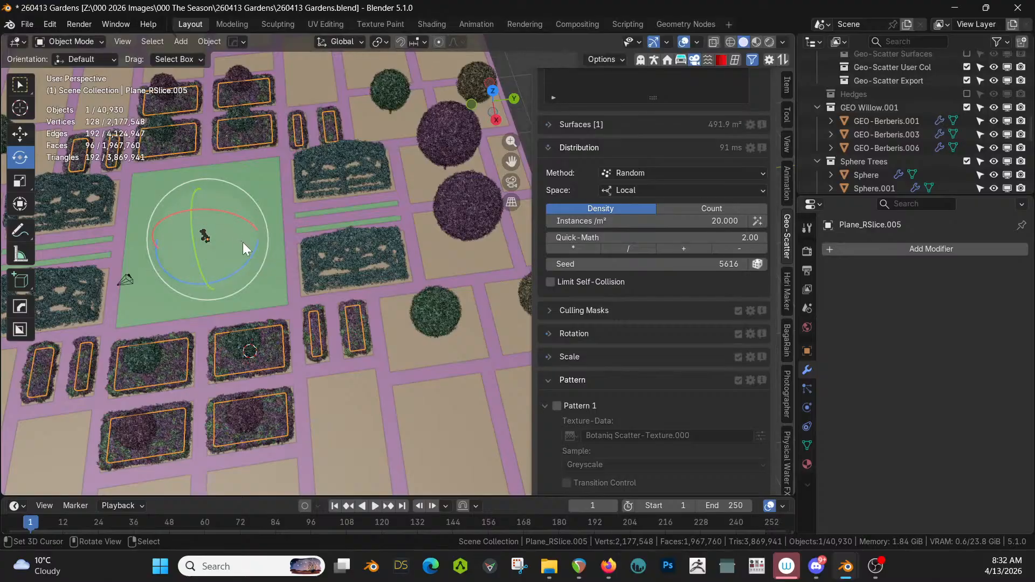
pyautogui.scroll(-2, 243, 242)
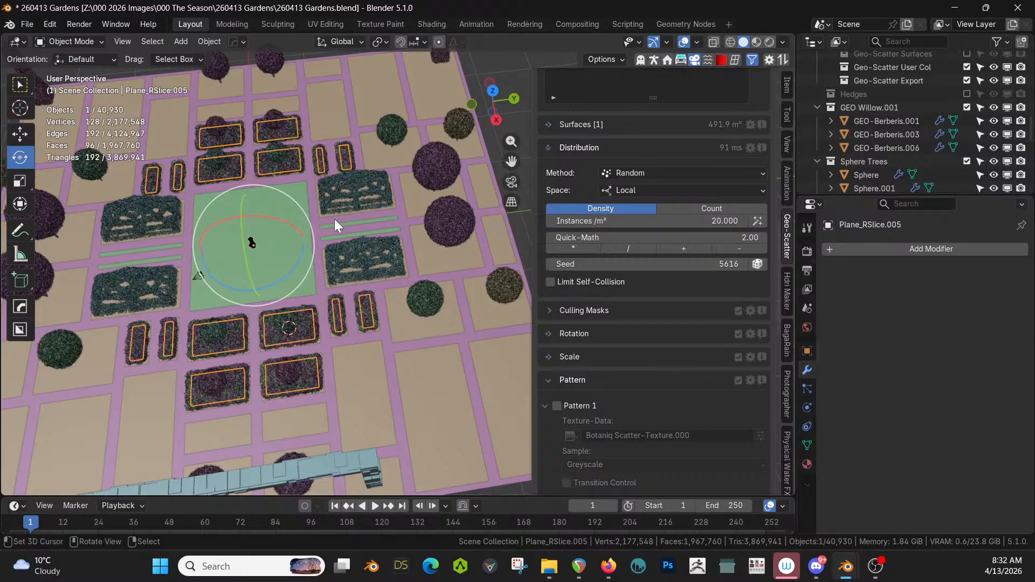
pyautogui.moveTo(348, 201); pyautogui.dragTo(447, 372, button='middle')
pyautogui.click(446, 372)
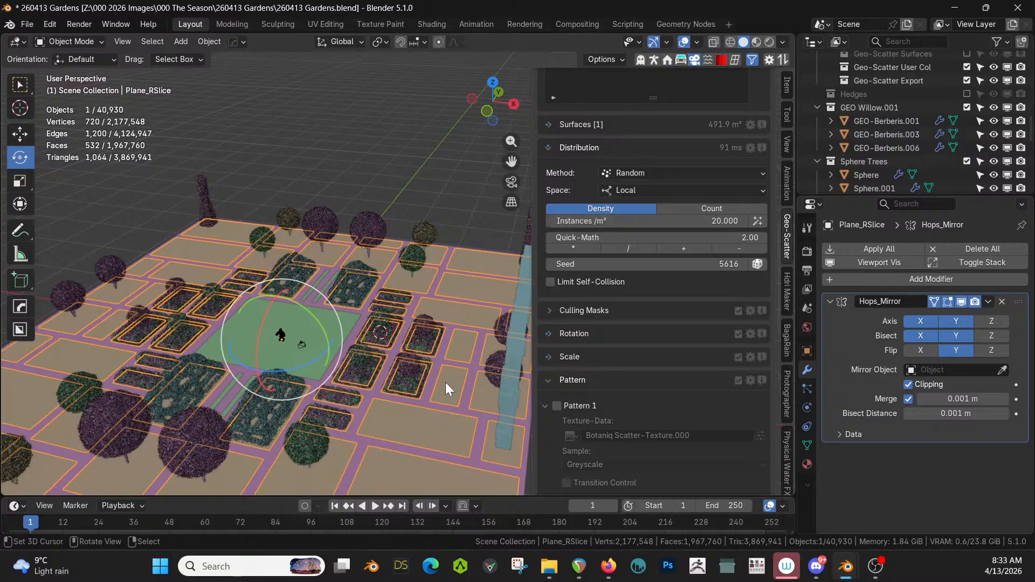
pyautogui.press('Tab')
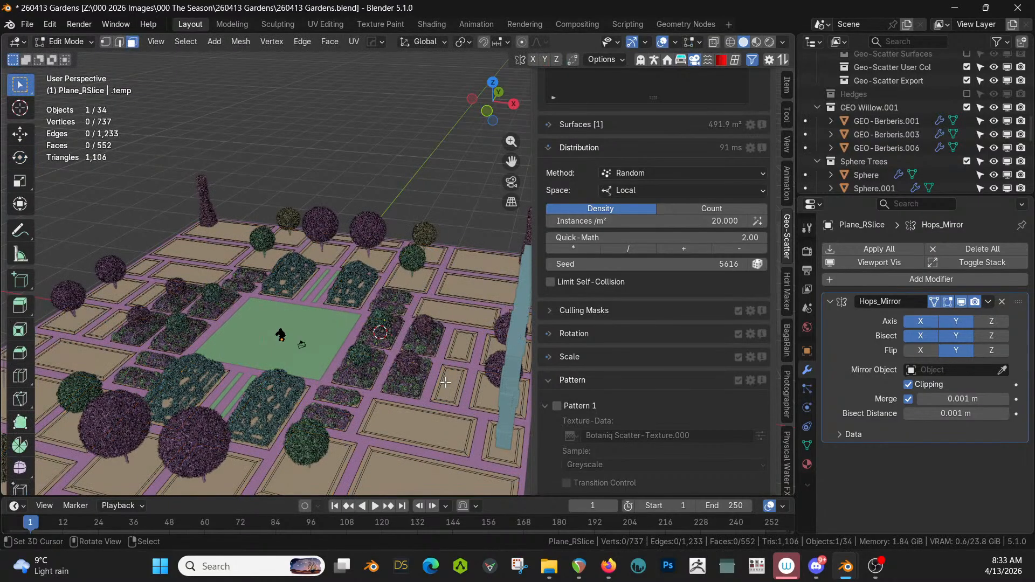
pyautogui.click(446, 383)
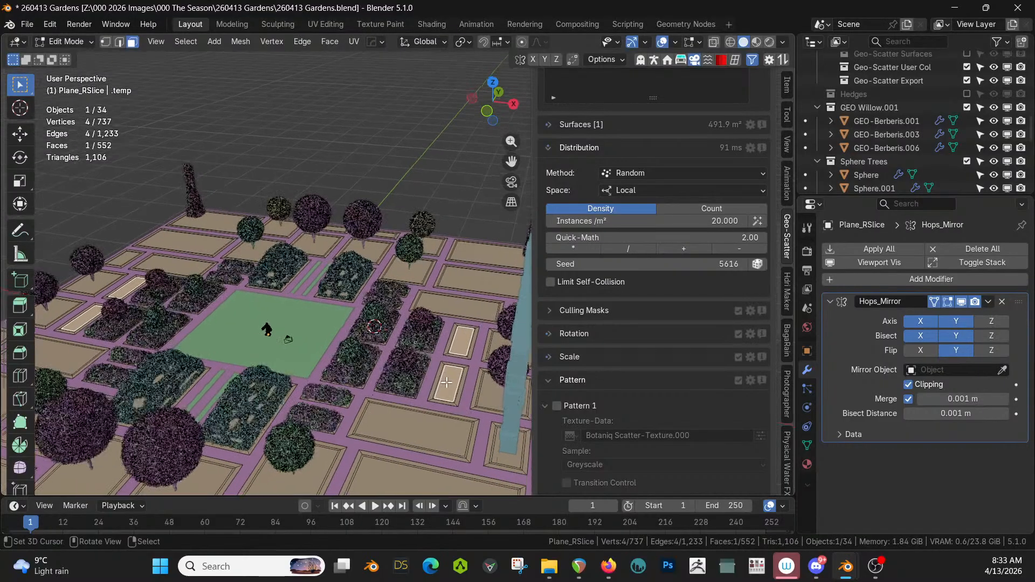
pyautogui.press('KP_Decimal')
pyautogui.moveTo(447, 380); pyautogui.dragTo(458, 366, button='middle')
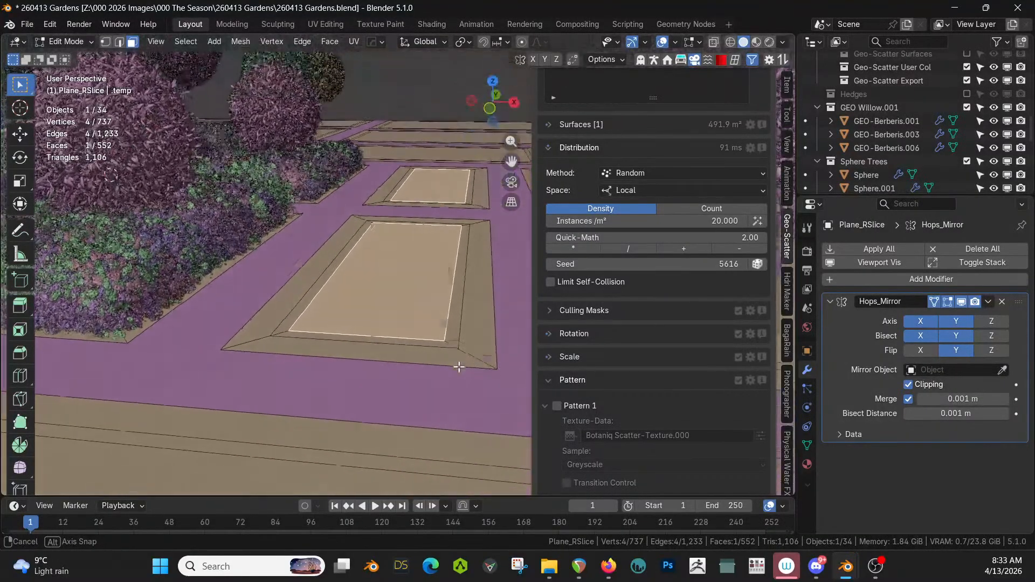
pyautogui.hotkey('shift', 'd')
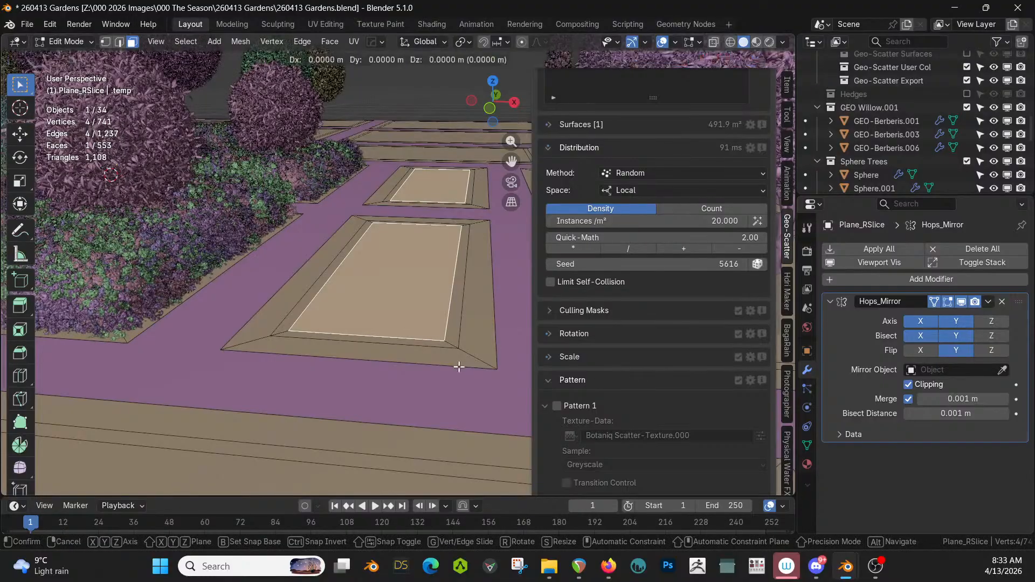
pyautogui.rightClick(459, 367)
pyautogui.press('p')
pyautogui.click(458, 366)
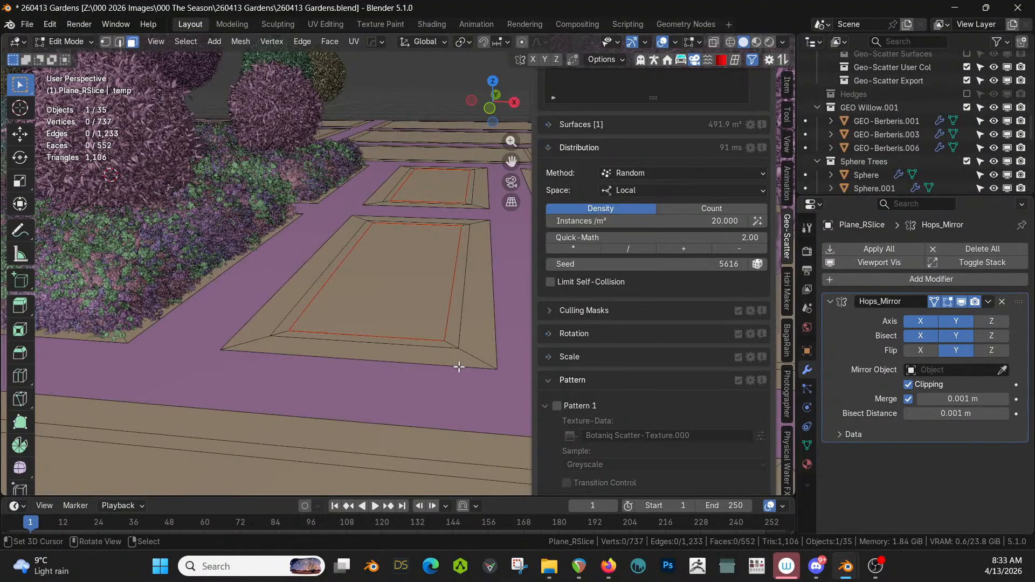
# - Extrude the separated narrow bed face 0.5 m and apply its mirror modifier
pyautogui.press('Tab')
pyautogui.click(398, 317)
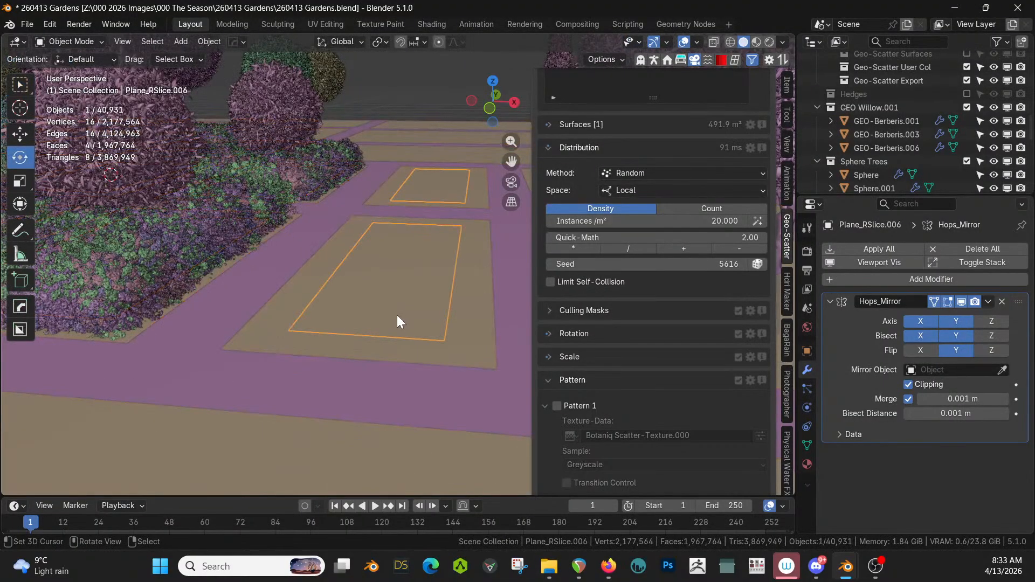
pyautogui.press('Tab')
pyautogui.write('ae')
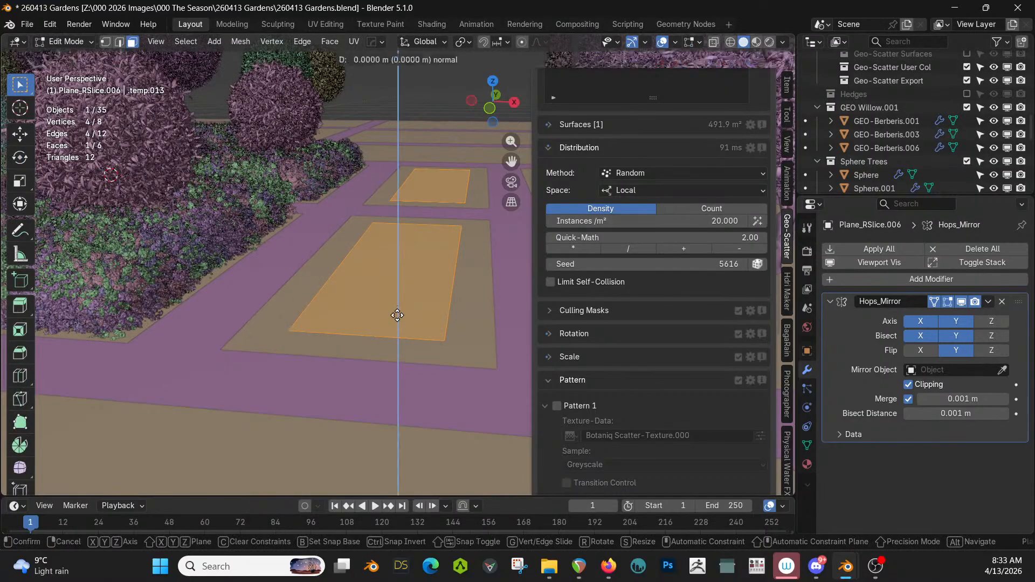
pyautogui.write('0.5')
pyautogui.press('Return')
pyautogui.press('Tab')
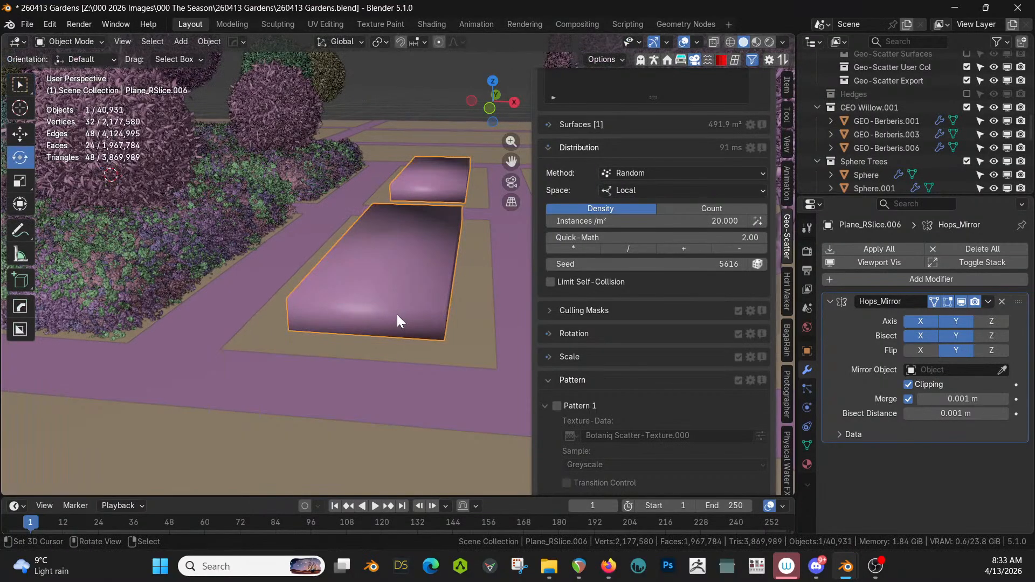
pyautogui.click(847, 251)
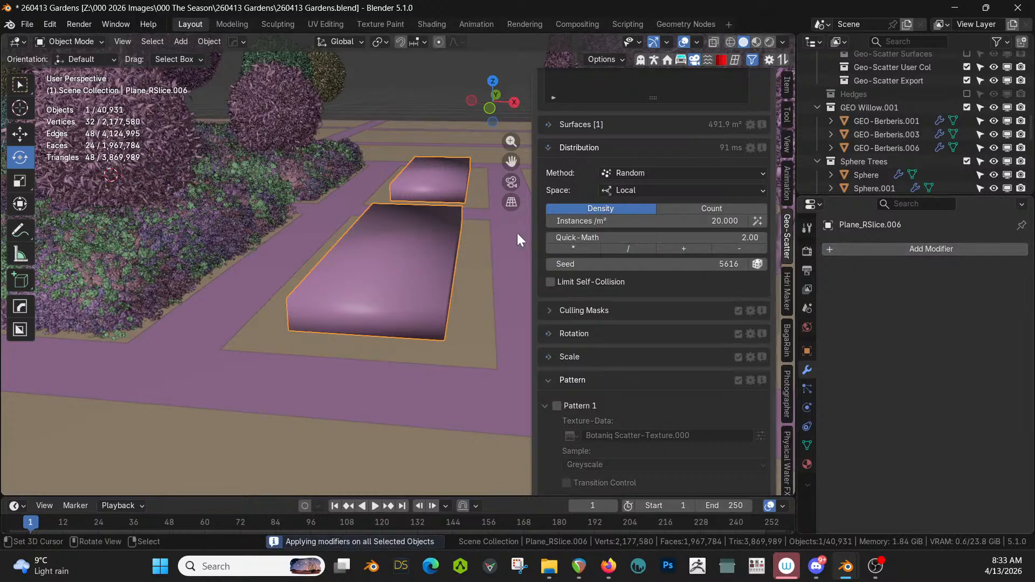
# - Clear the current Geo-Scatter emitter and set the extruded narrow outer beds as the new emitter
pyautogui.moveTo(516, 232); pyautogui.dragTo(388, 293, button='middle')
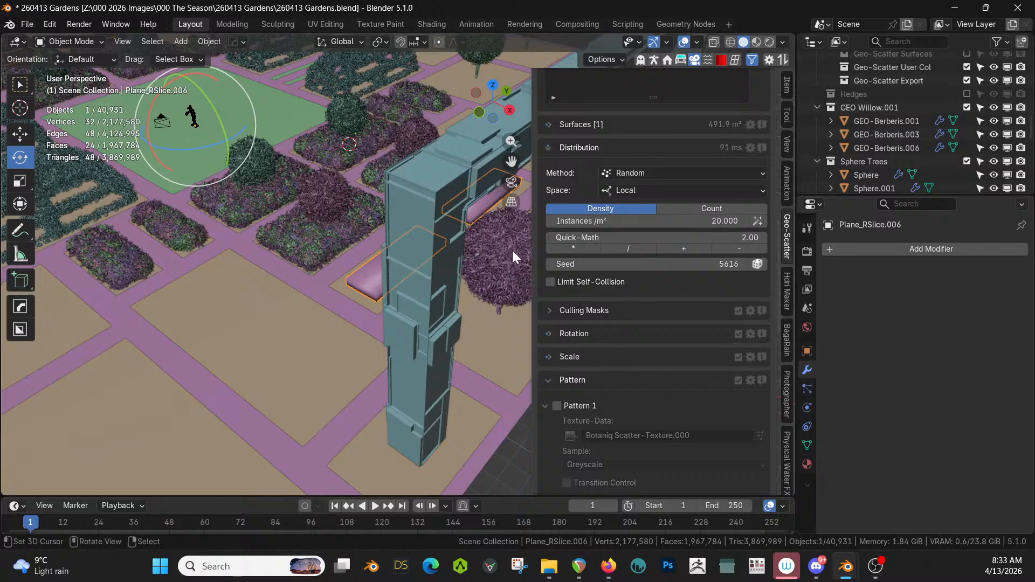
pyautogui.scroll(3, 656, 255)
pyautogui.scroll(14, 656, 255)
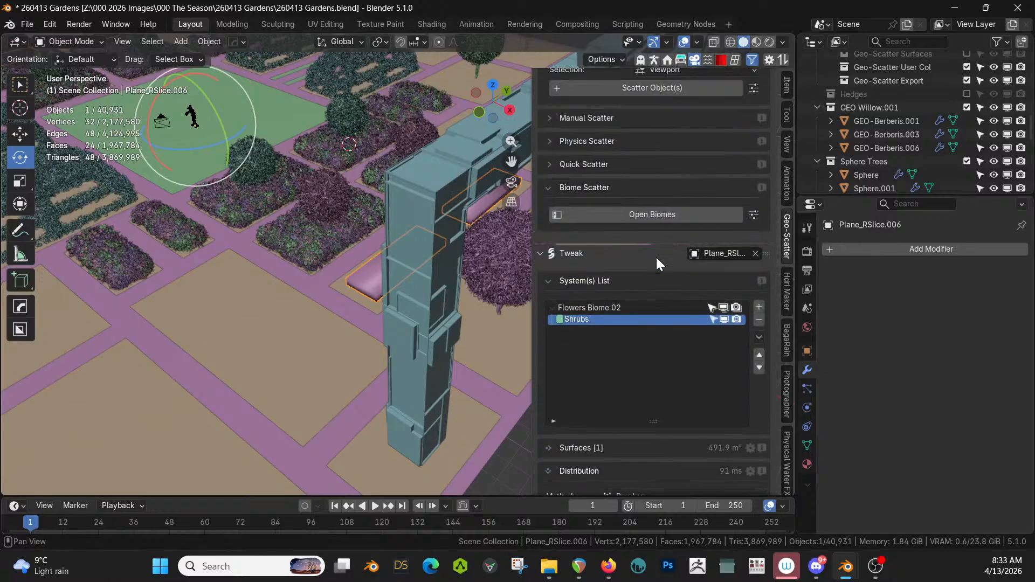
pyautogui.scroll(4, 661, 267)
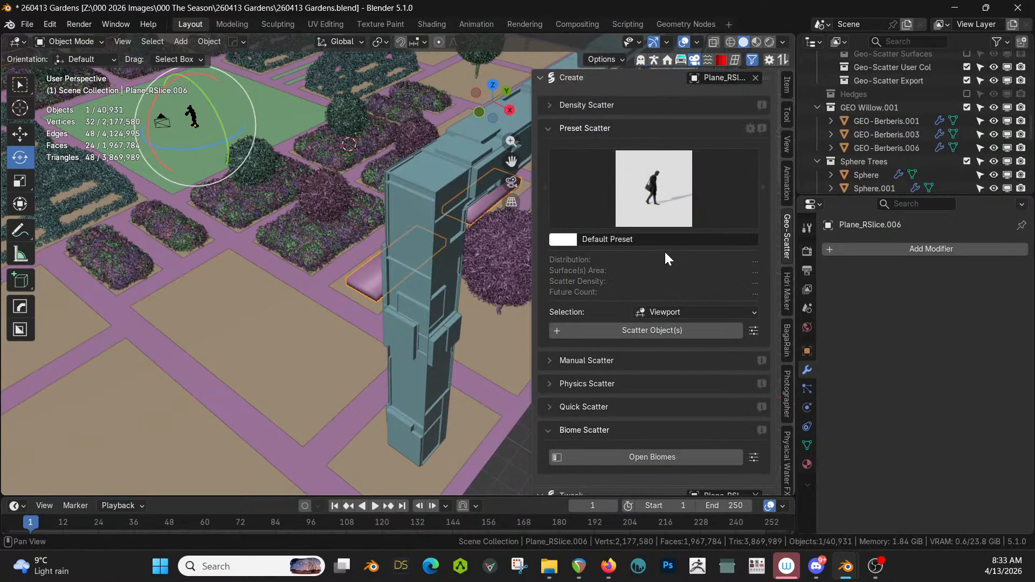
pyautogui.click(367, 281)
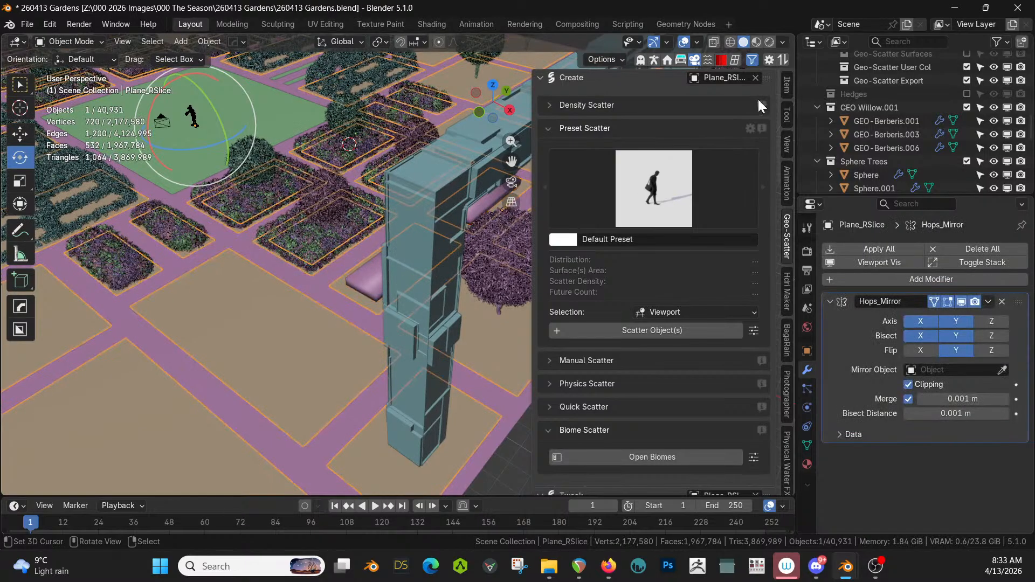
pyautogui.click(755, 77)
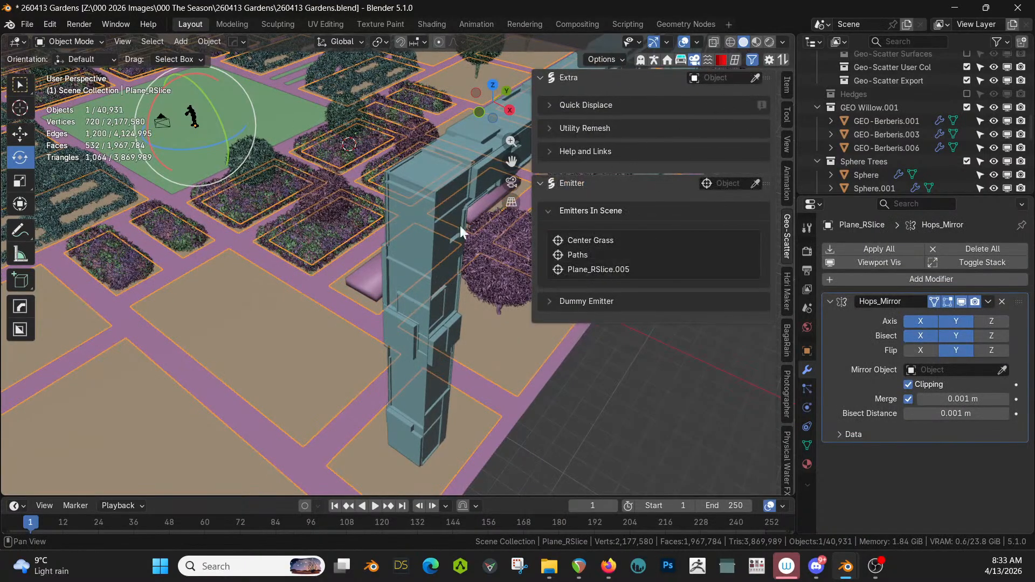
pyautogui.scroll(2, 364, 305)
pyautogui.moveTo(364, 305); pyautogui.dragTo(375, 305, button='middle')
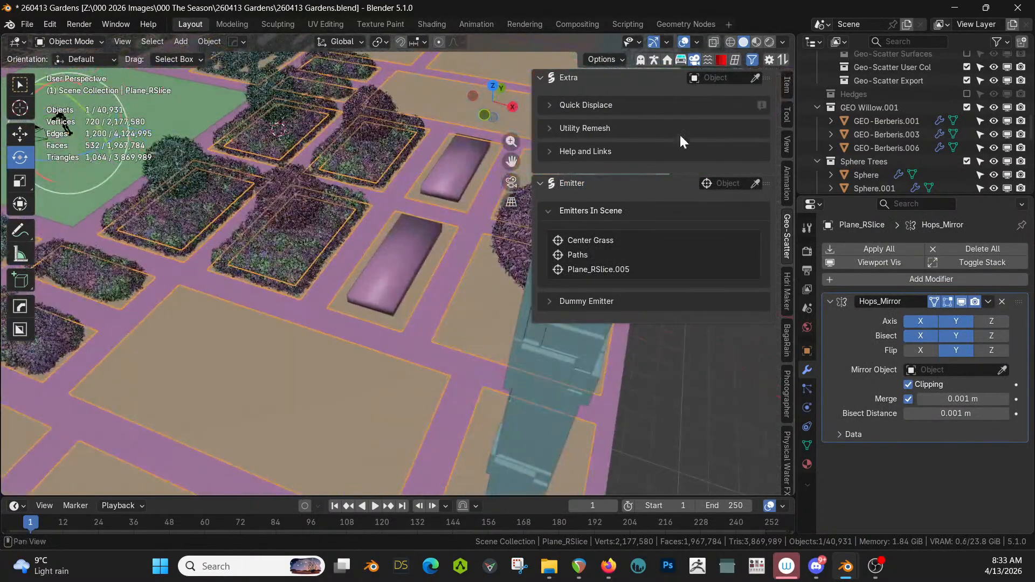
pyautogui.click(753, 77)
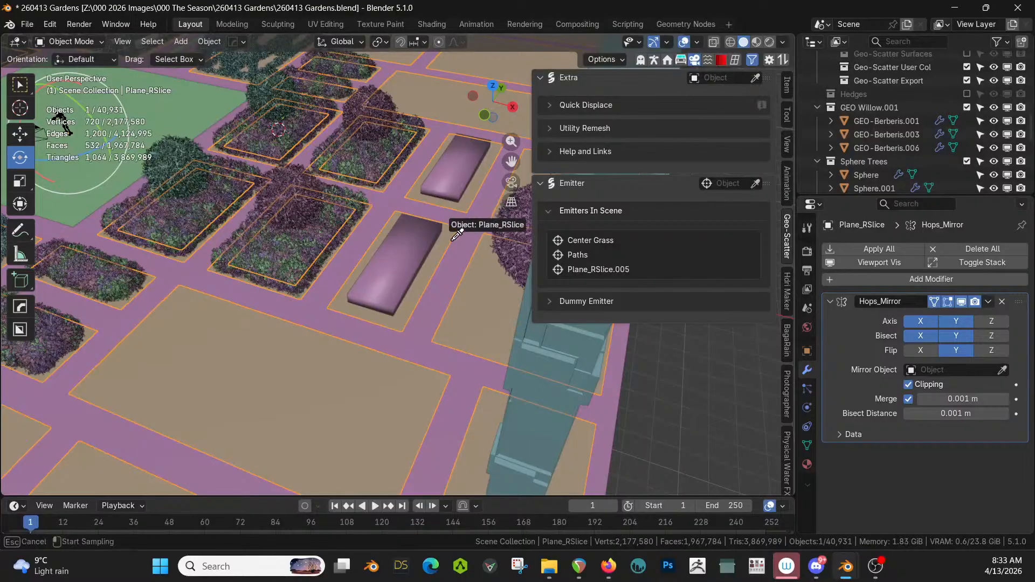
pyautogui.click(399, 251)
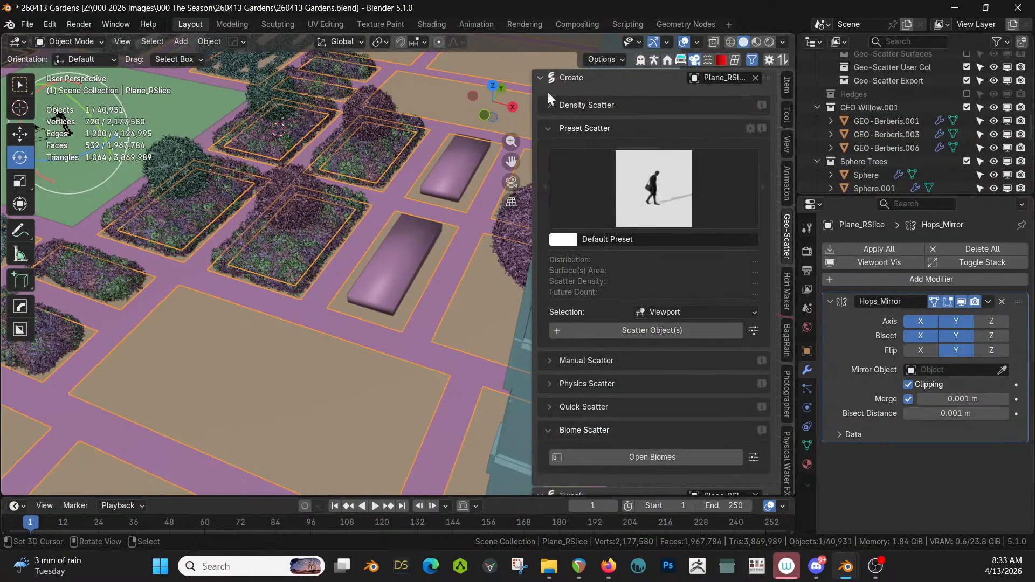
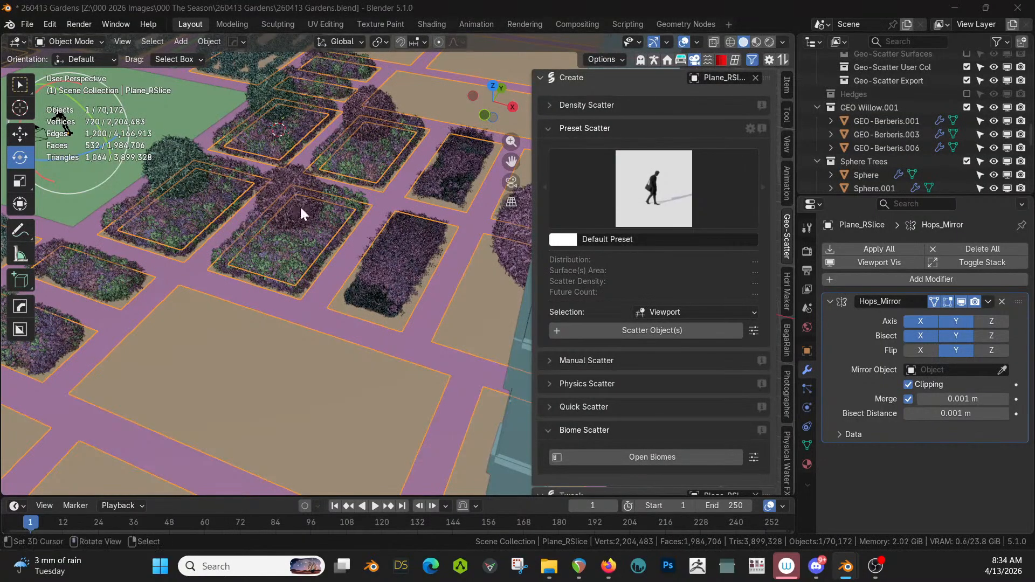
# - Remove the Grass_01 and Grass_02 scatter systems from Flowers Biome 09
pyautogui.scroll(-8, 665, 384)
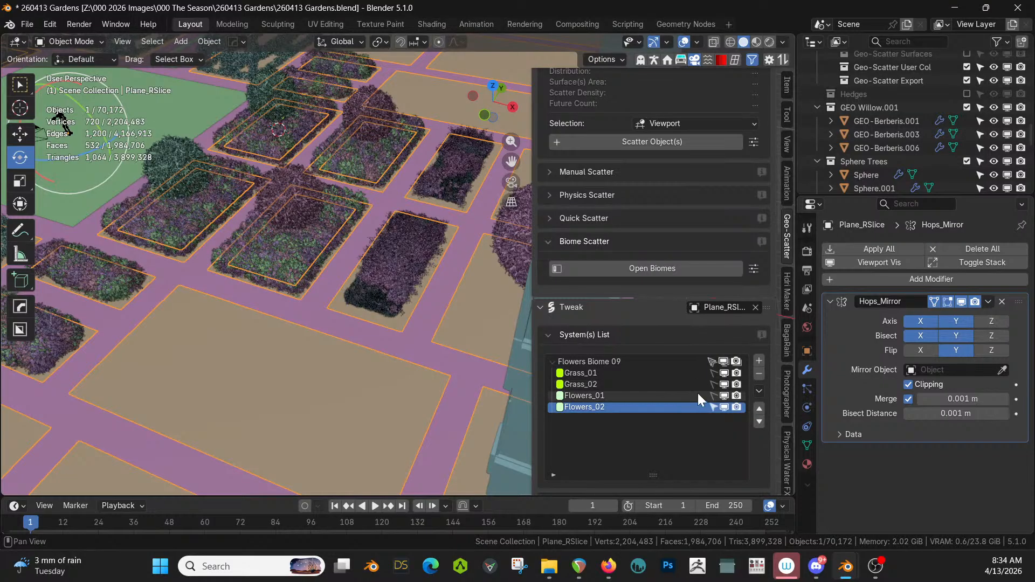
pyautogui.click(656, 369)
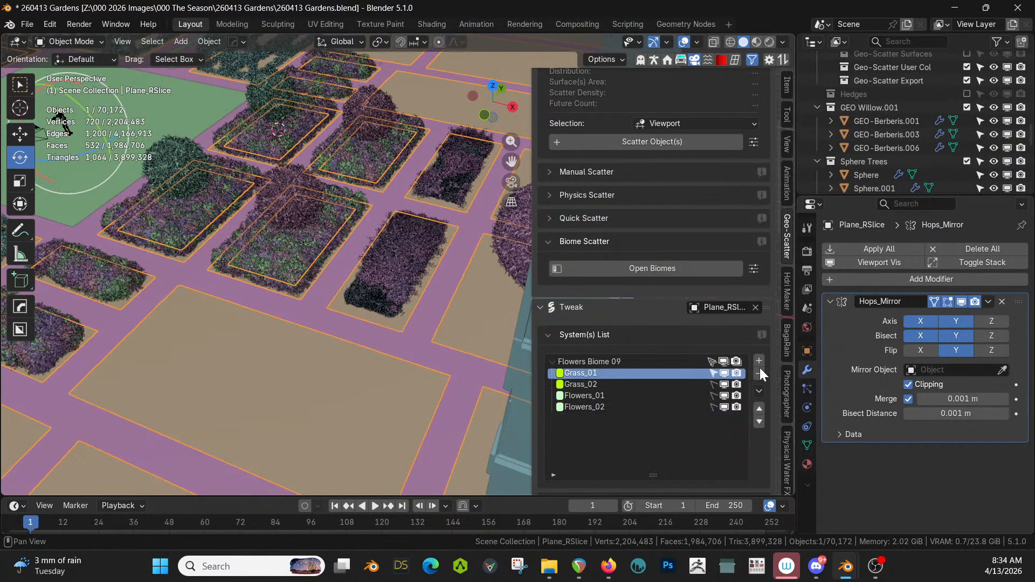
pyautogui.click(759, 373)
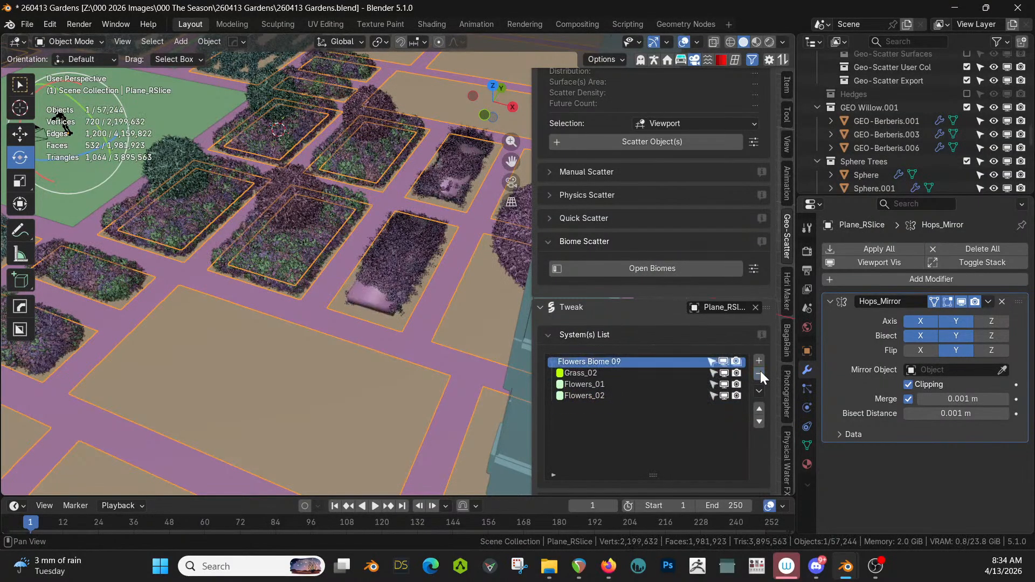
pyautogui.click(614, 371)
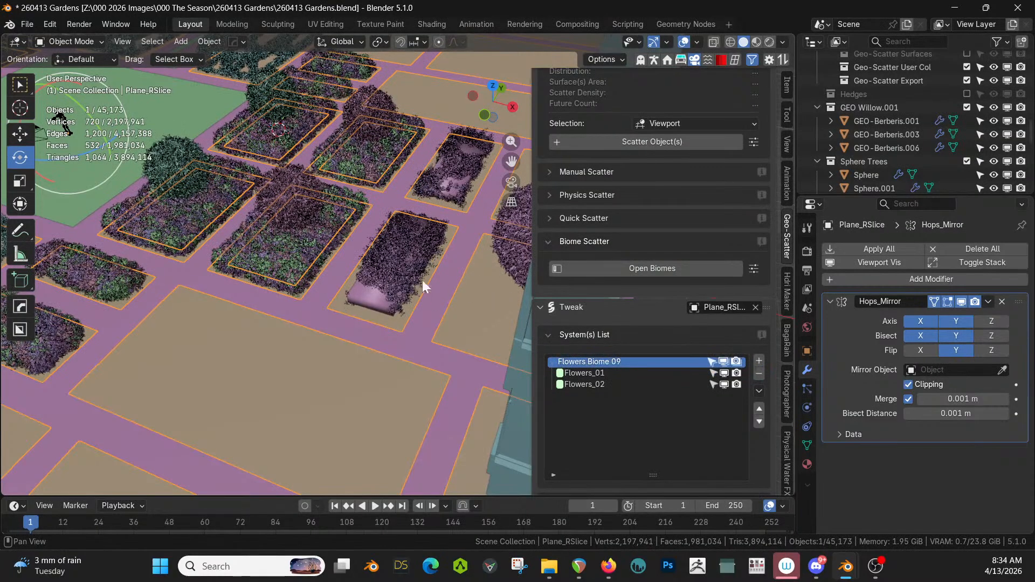
# - Compare the Flowers_01 and Flowers_02 systems in rendered view by hiding and showing each one in the viewport
pyautogui.scroll(2, 418, 280)
pyautogui.scroll(2, 428, 285)
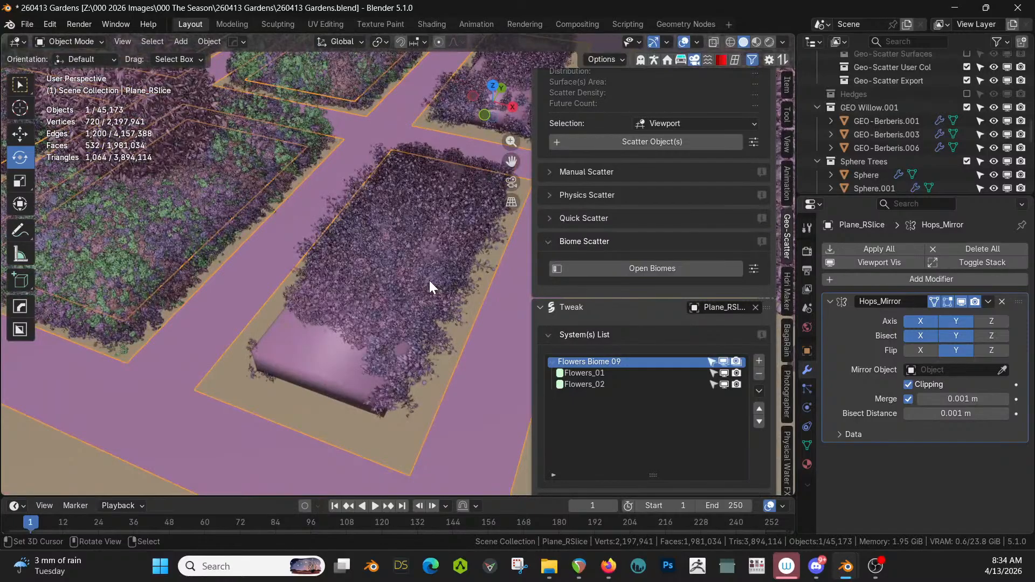
pyautogui.press('z')
pyautogui.press('r')
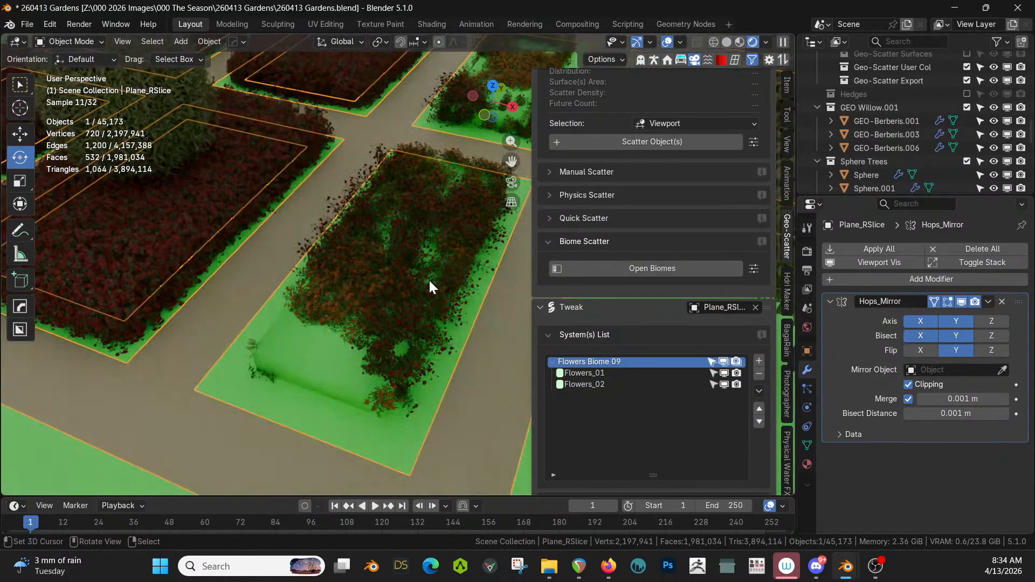
pyautogui.scroll(2, 429, 282)
pyautogui.scroll(2, 430, 282)
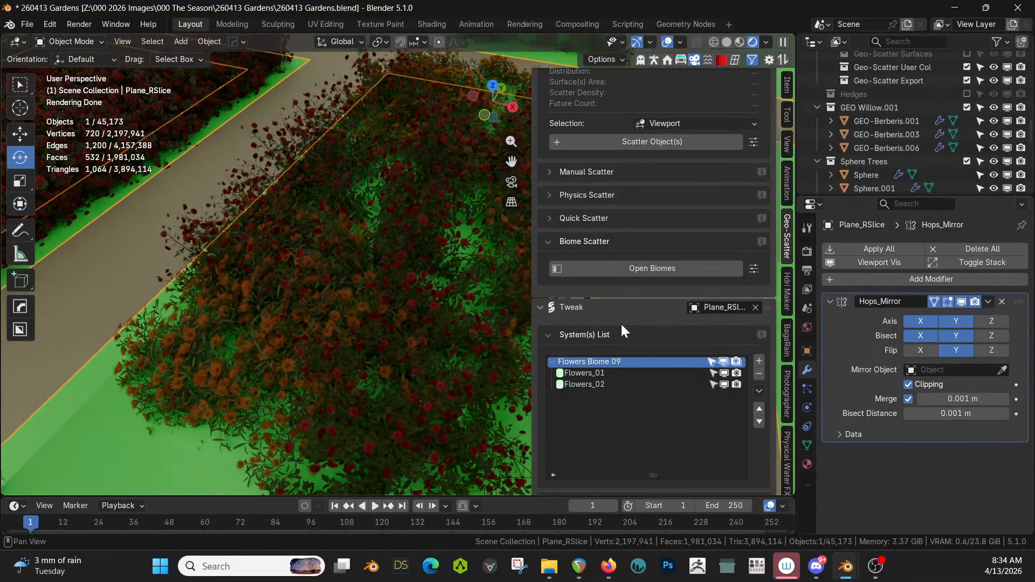
pyautogui.click(582, 373)
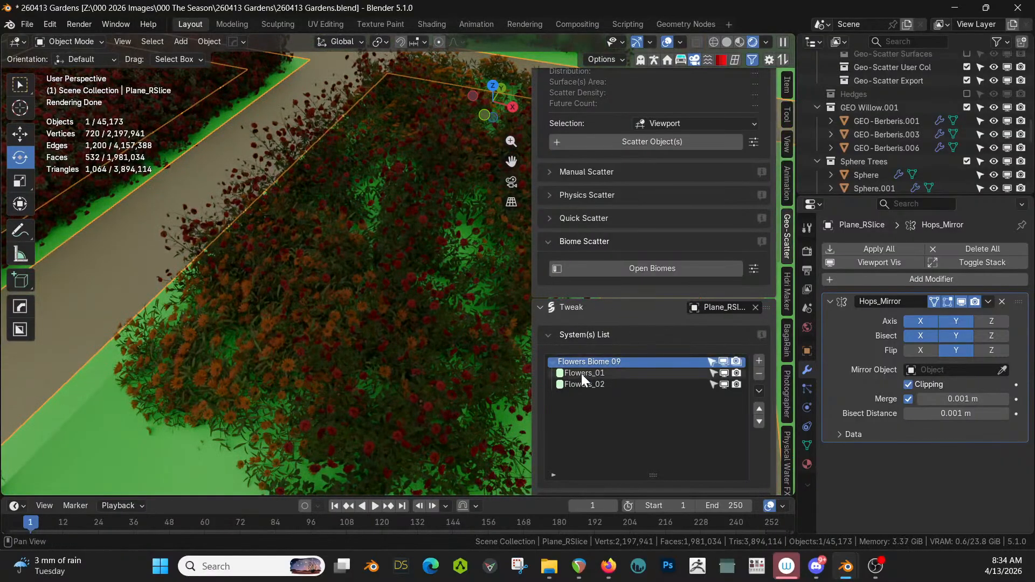
pyautogui.click(726, 374)
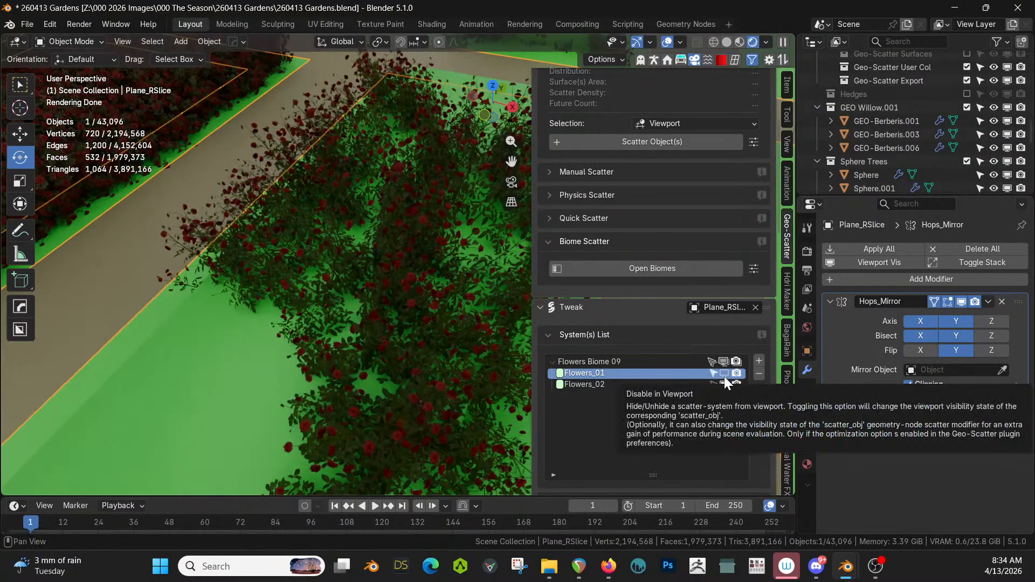
pyautogui.click(723, 375)
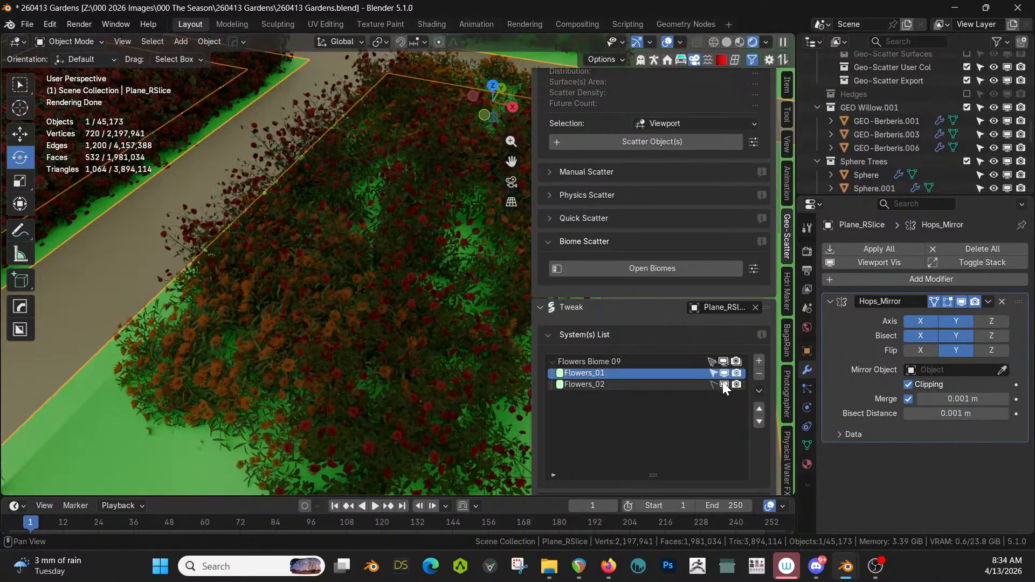
pyautogui.click(723, 383)
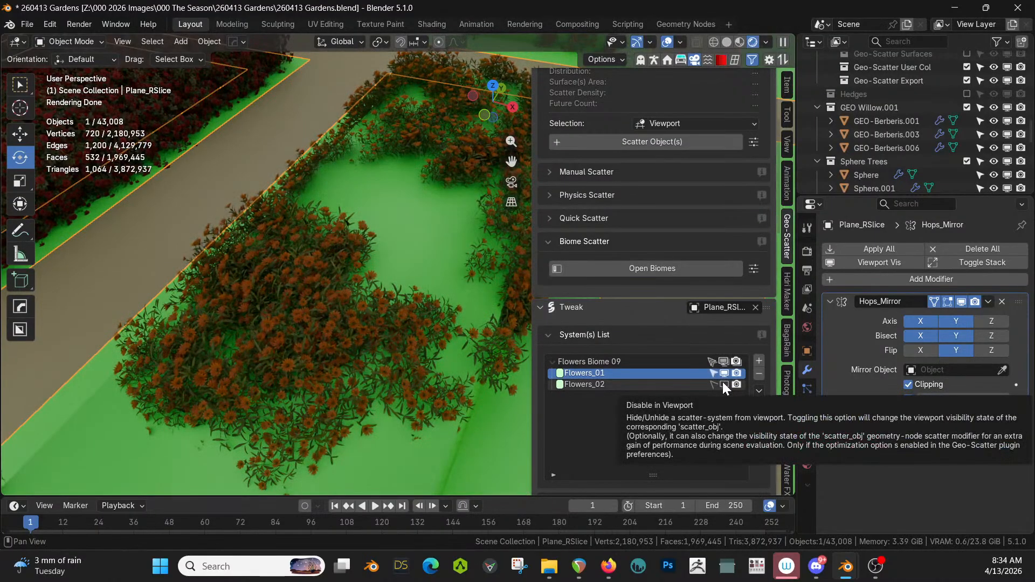
pyautogui.click(722, 382)
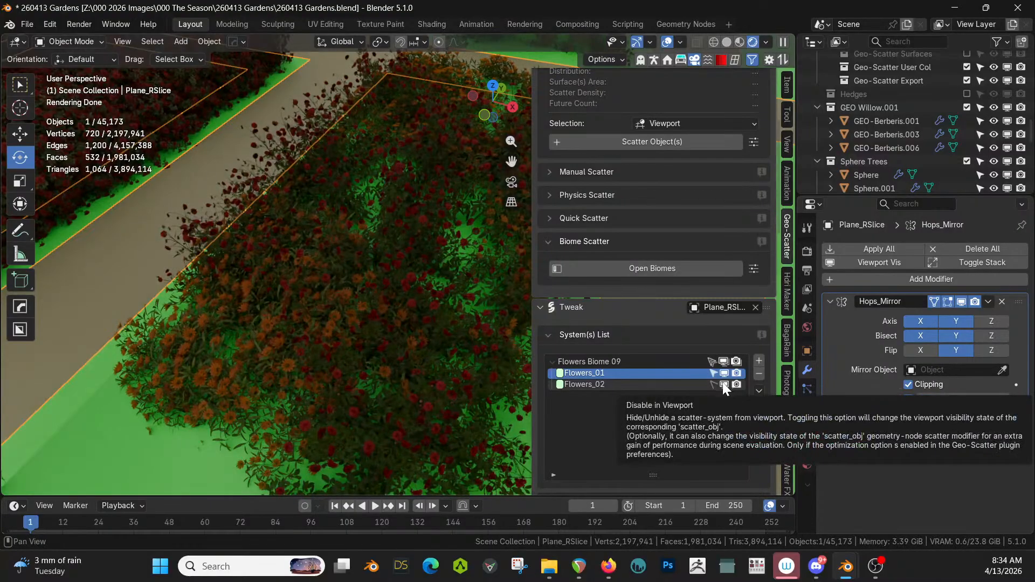
# - Remove the Flowers_02 scatter system and disable Pattern 1 on Flowers_01
pyautogui.click(628, 386)
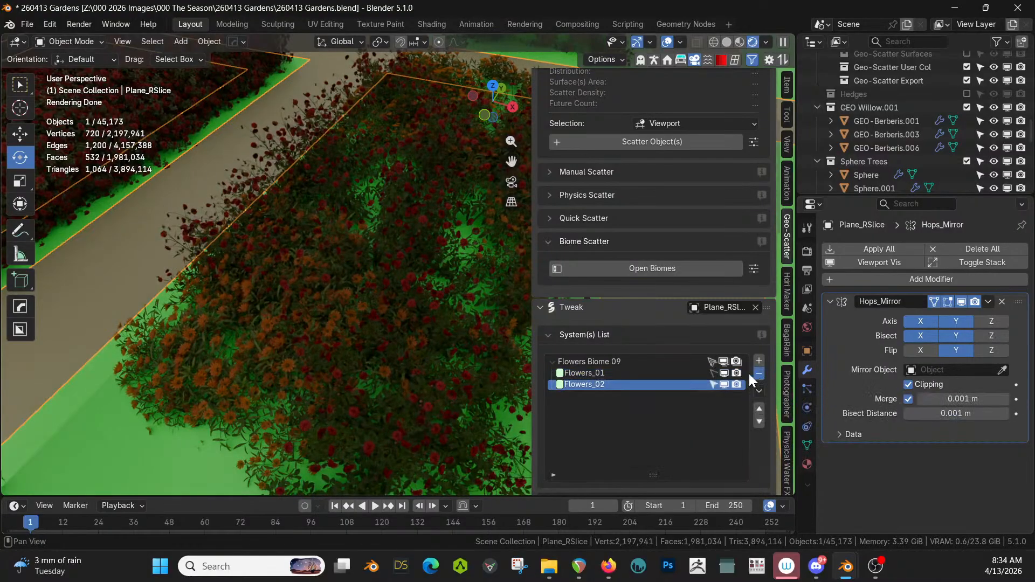
pyautogui.click(757, 374)
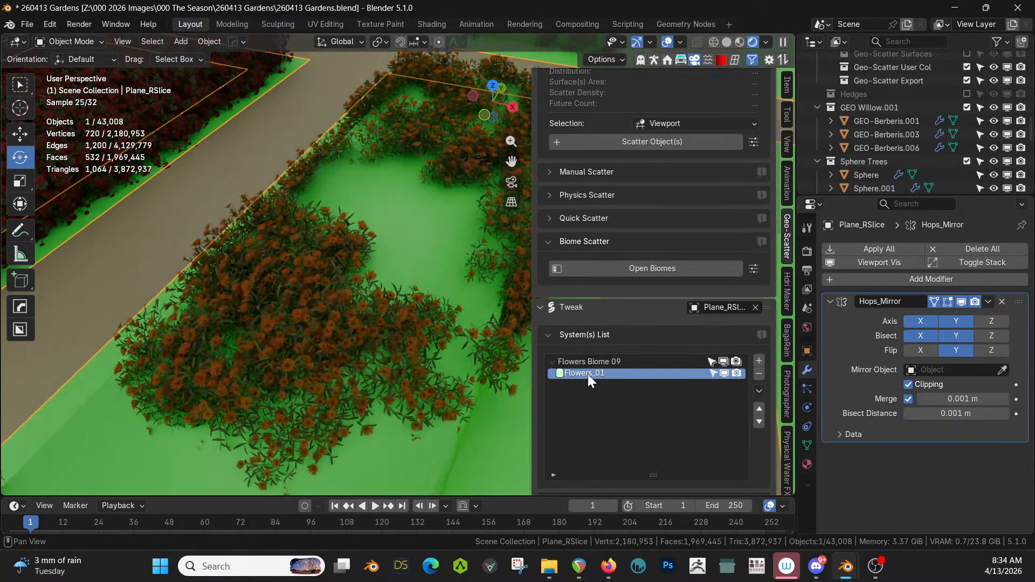
pyautogui.scroll(-15, 633, 386)
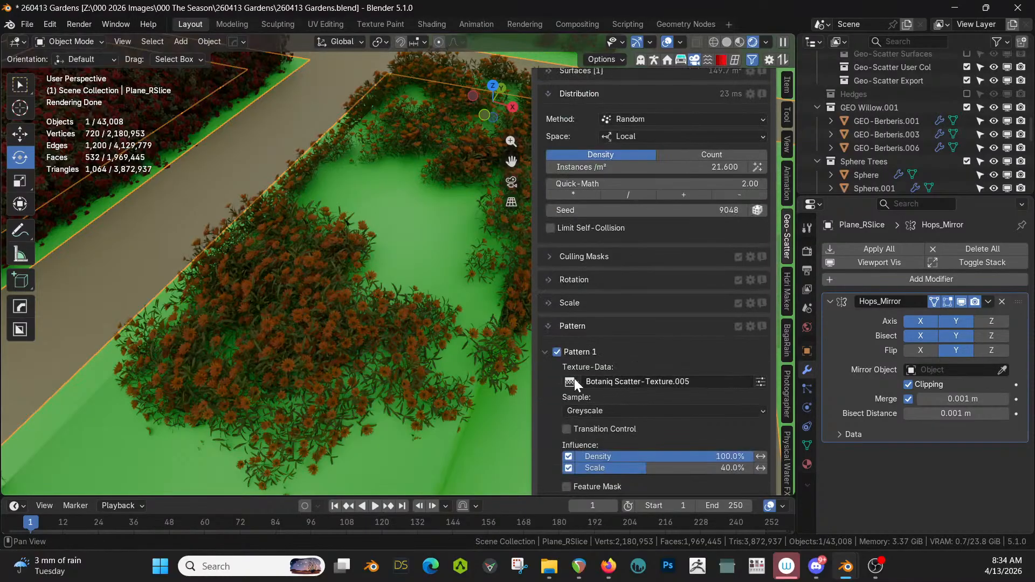
pyautogui.click(557, 352)
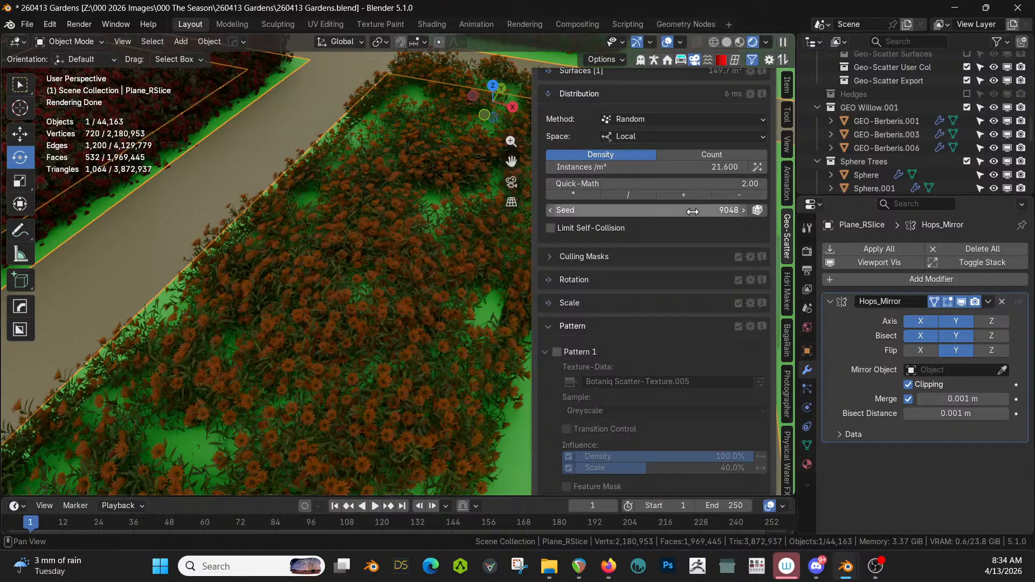
# - Try a Flowers_01 density of 30 instances per m² and inspect the coverage of the narrow bed
pyautogui.doubleClick(636, 167)
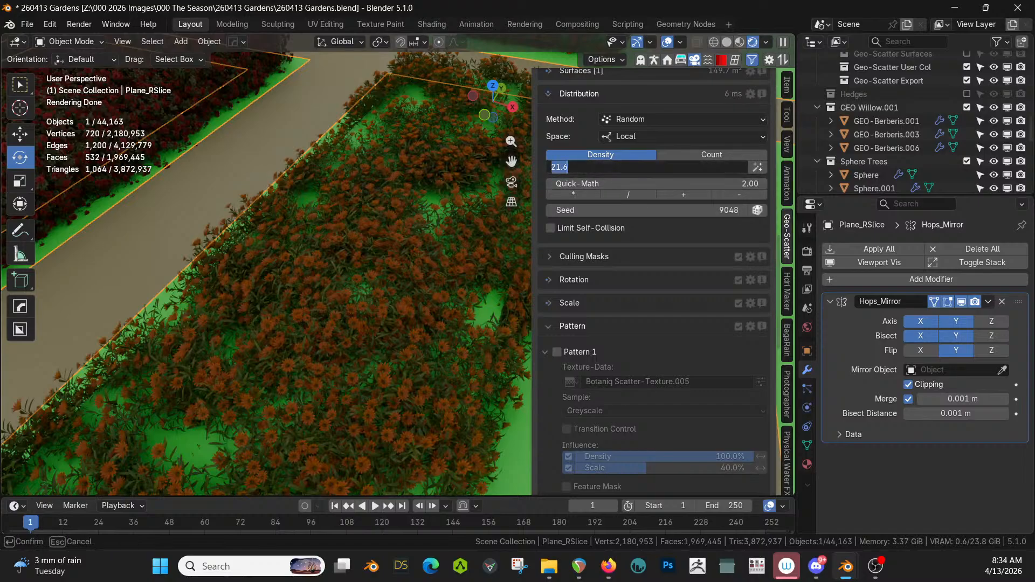
pyautogui.write('30')
pyautogui.press('Return')
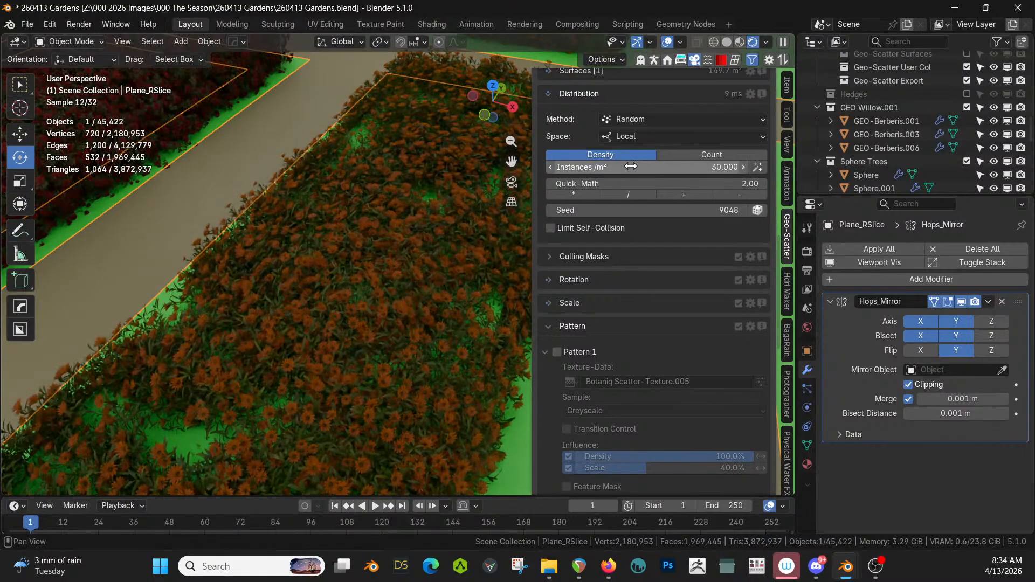
pyautogui.scroll(-4, 339, 232)
pyautogui.moveTo(340, 232); pyautogui.dragTo(272, 224, button='middle')
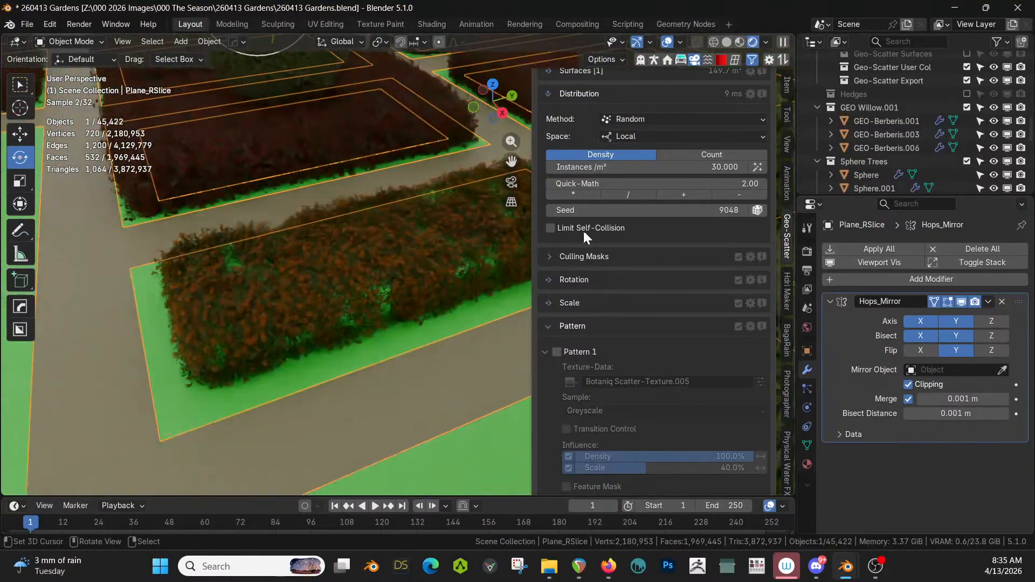
# - Set the Flowers_01 distribution density to 50 instances per m²
pyautogui.click(659, 167)
pyautogui.write('5')
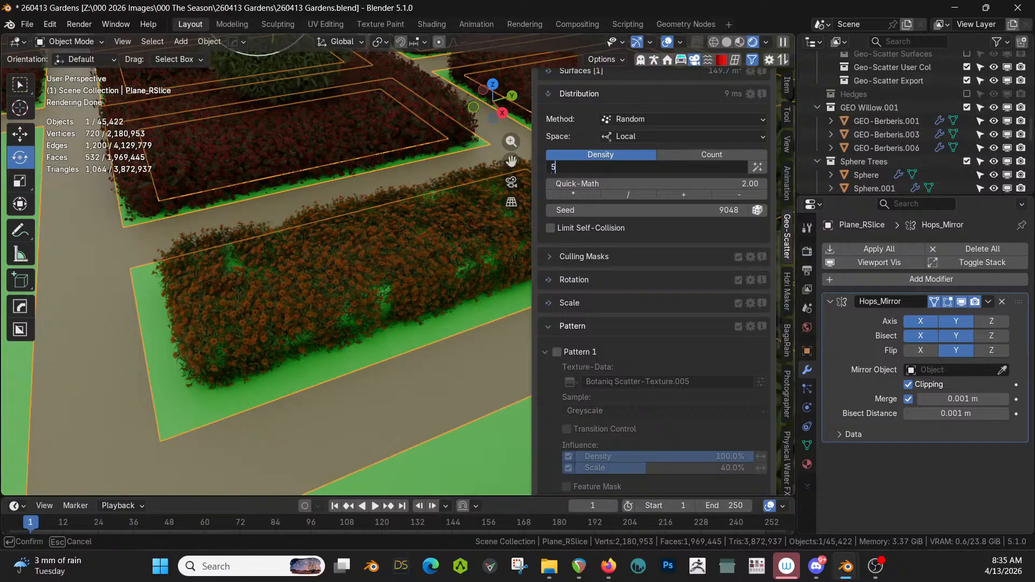
pyautogui.write('0')
pyautogui.press('Return')
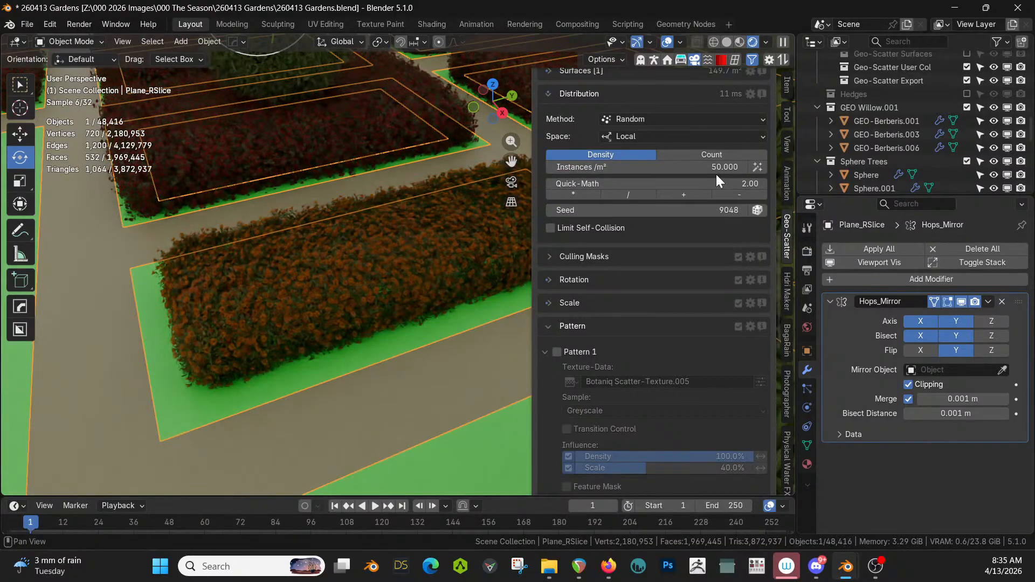
pyautogui.moveTo(402, 177); pyautogui.dragTo(459, 153, button='middle')
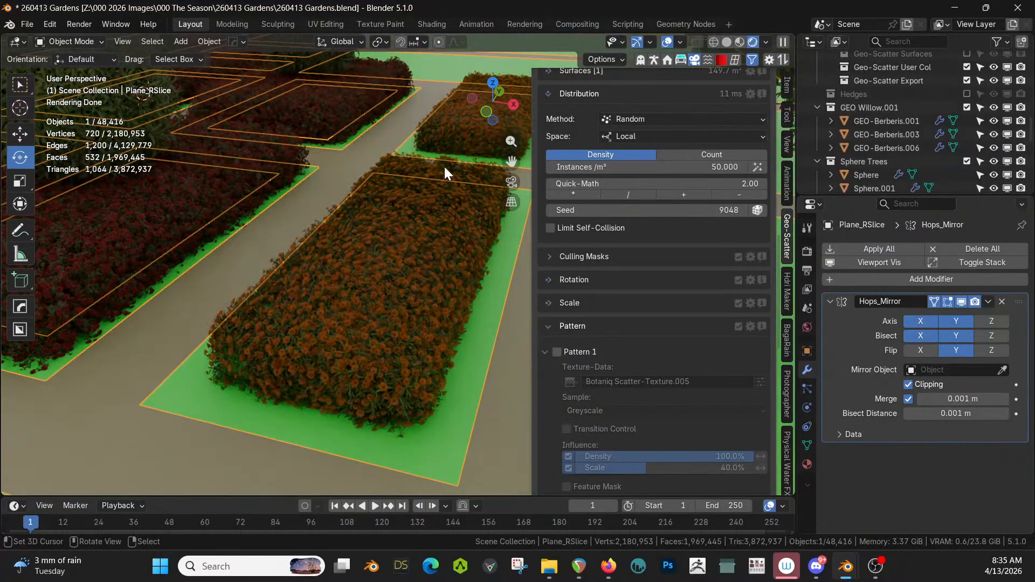
# - Re-enable the Hedges collection around the flower beds and save the file
pyautogui.scroll(-3, 402, 223)
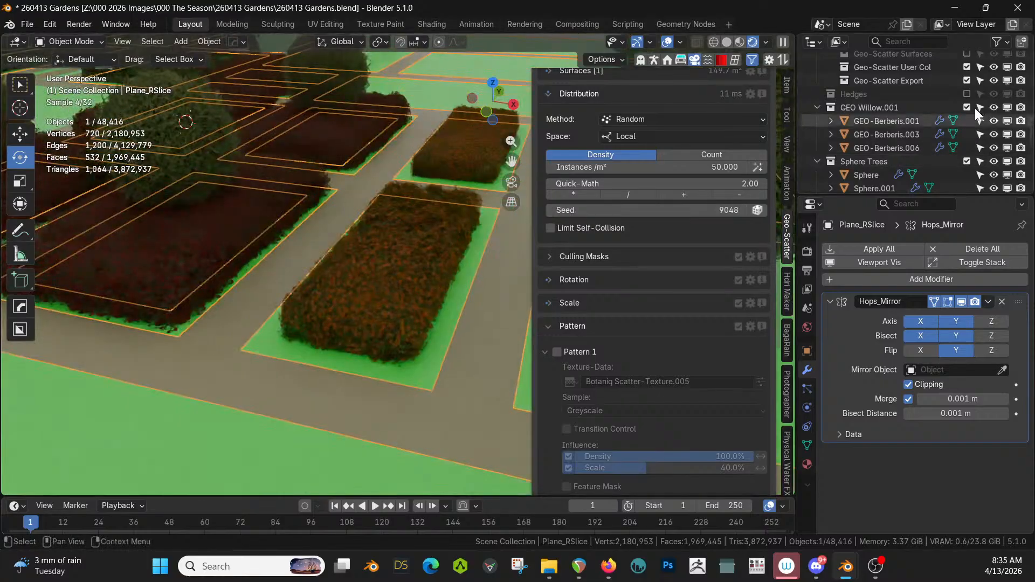
pyautogui.click(966, 94)
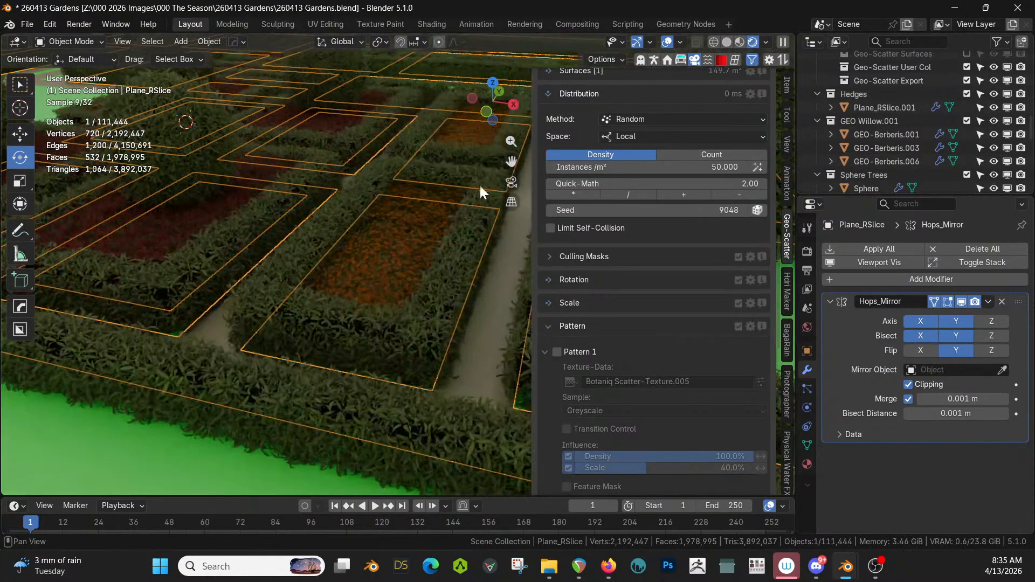
pyautogui.moveTo(410, 198); pyautogui.dragTo(354, 192, button='middle')
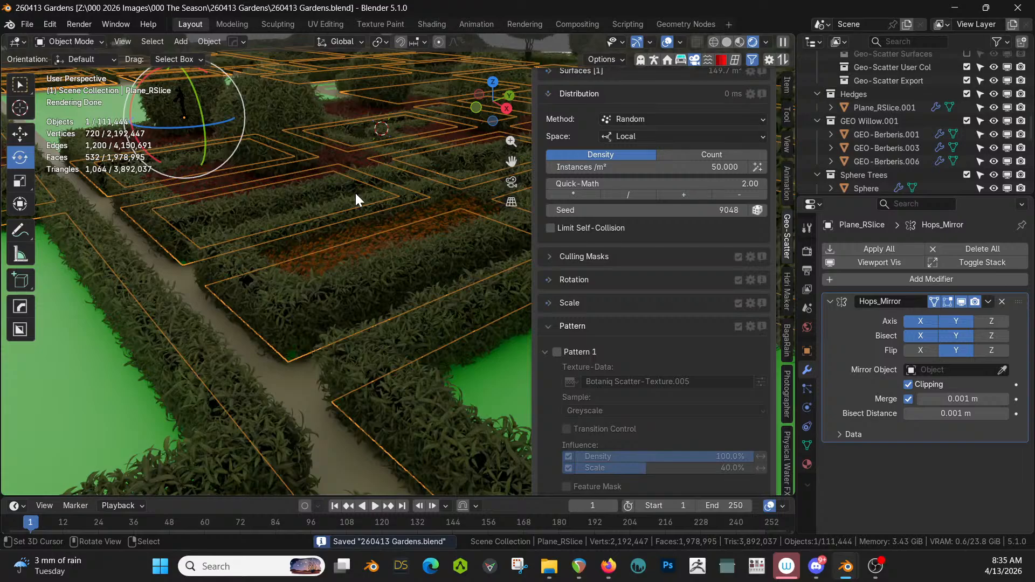
pyautogui.scroll(-1, 276, 215)
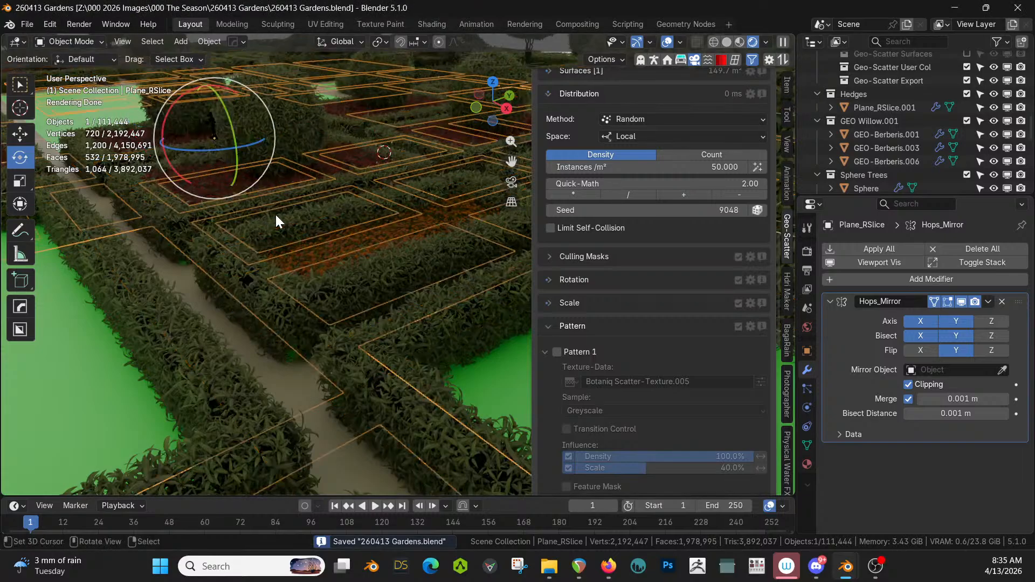
# - Replace the green Beds material on the Plane_RSlice garden beds with the Dirt & AO Grass material
pyautogui.moveTo(276, 216); pyautogui.dragTo(252, 172, button='middle')
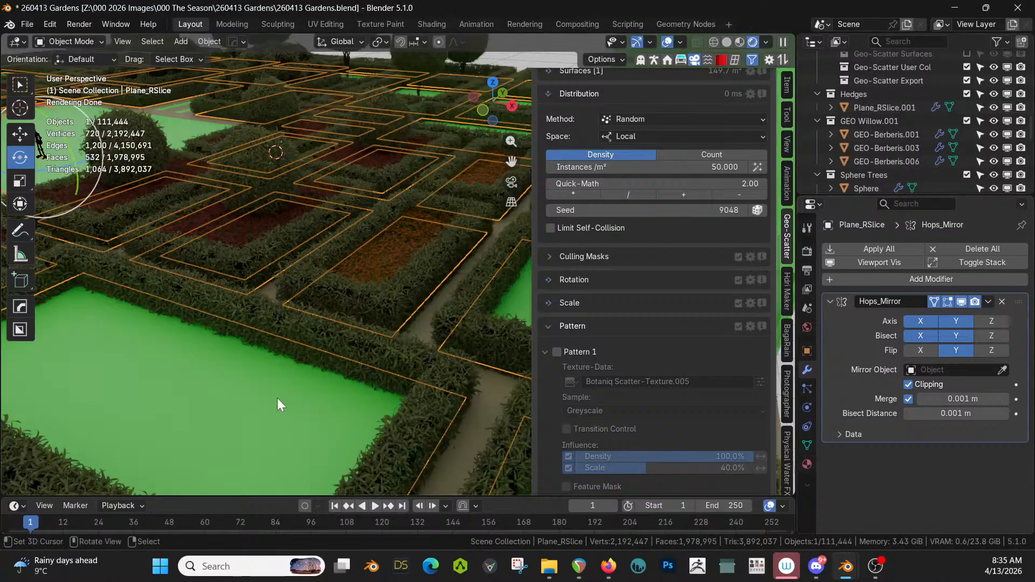
pyautogui.click(807, 464)
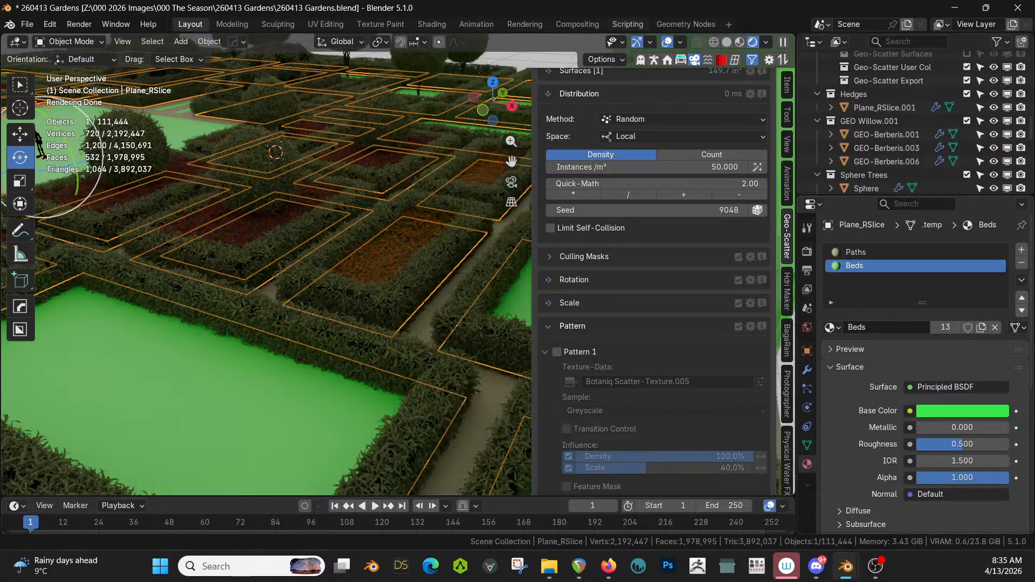
pyautogui.moveTo(701, 113); pyautogui.dragTo(857, 269)
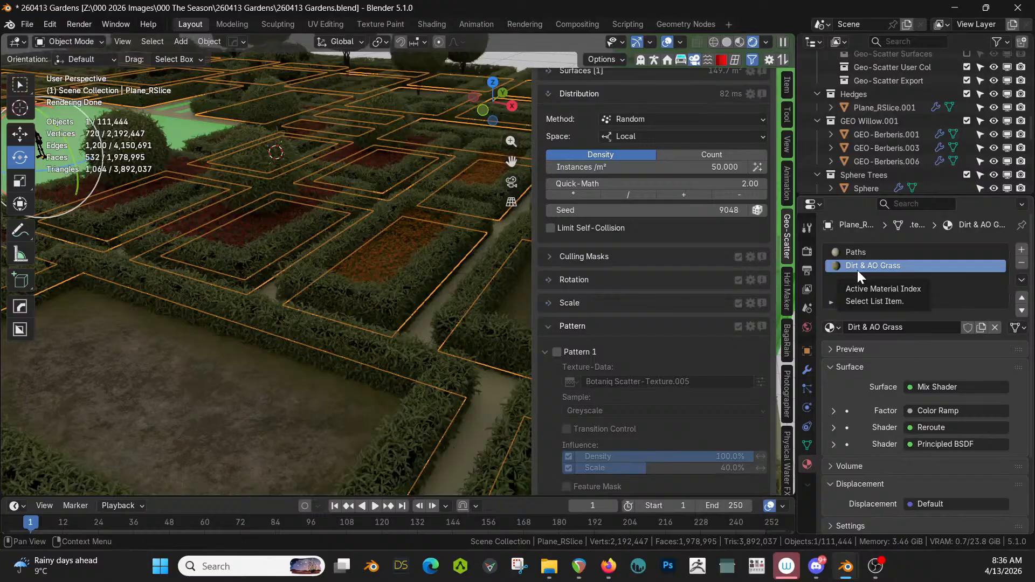
pyautogui.scroll(-3, 416, 309)
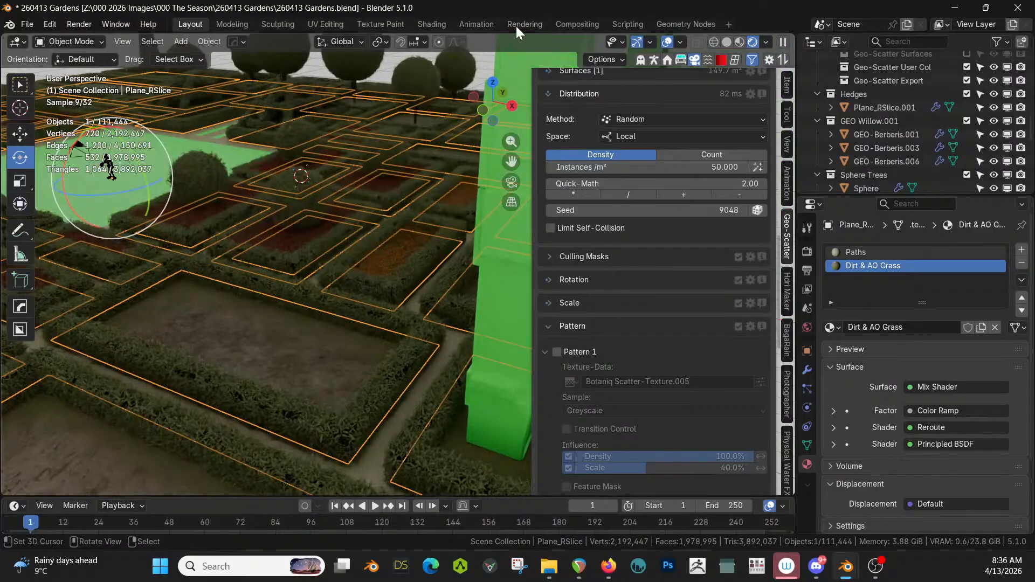
# - In the Shading workspace, add reroute points on both shader links feeding the Mix Shader of Dirt & AO Grass
pyautogui.click(433, 24)
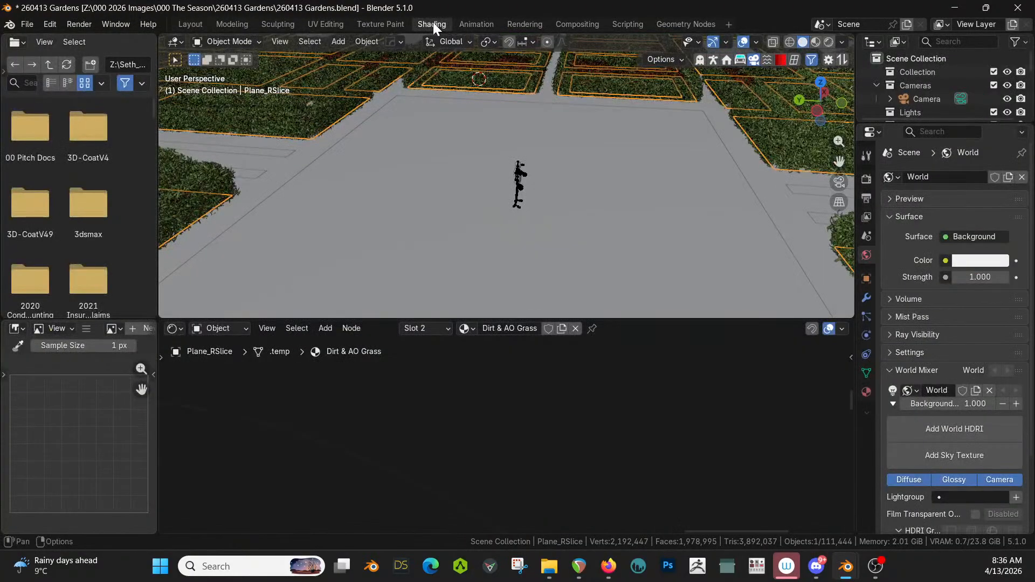
pyautogui.press('KP_Decimal')
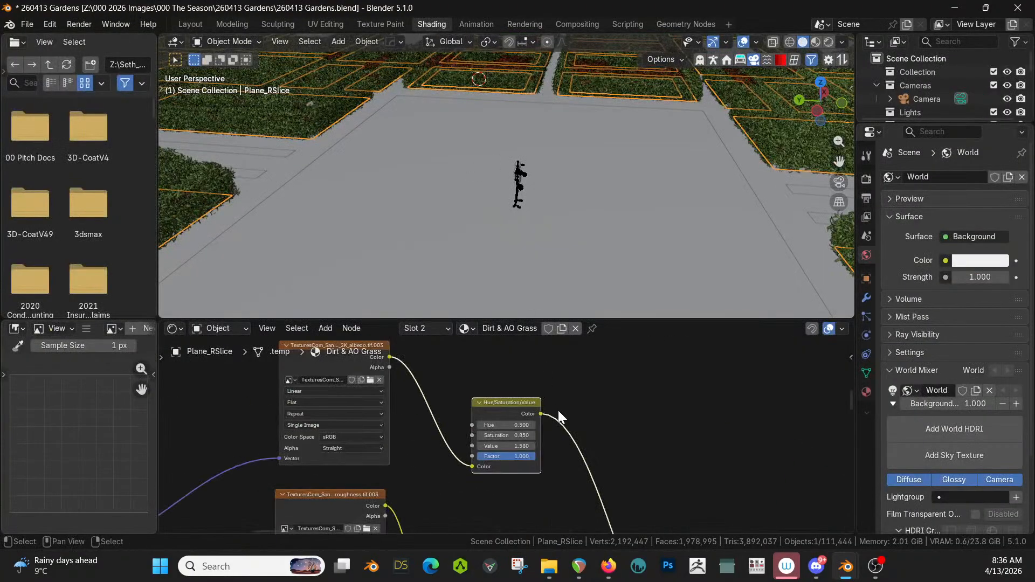
pyautogui.scroll(-5, 558, 411)
pyautogui.keyDown('shift'); pyautogui.moveTo(588, 356); pyautogui.dragTo(688, 451, button='middle'); pyautogui.keyUp('shift')
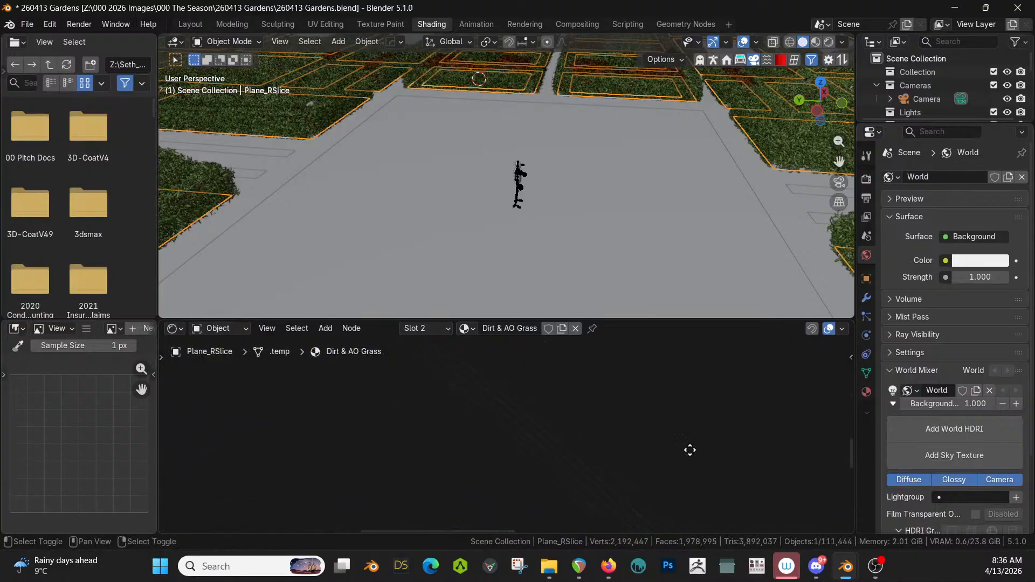
pyautogui.keyDown('shift'); pyautogui.moveTo(617, 418); pyautogui.dragTo(298, 388, button='middle'); pyautogui.keyUp('shift')
pyautogui.scroll(8, 468, 410)
pyautogui.moveTo(468, 420); pyautogui.dragTo(550, 493, button='middle')
pyautogui.scroll(8, 523, 479)
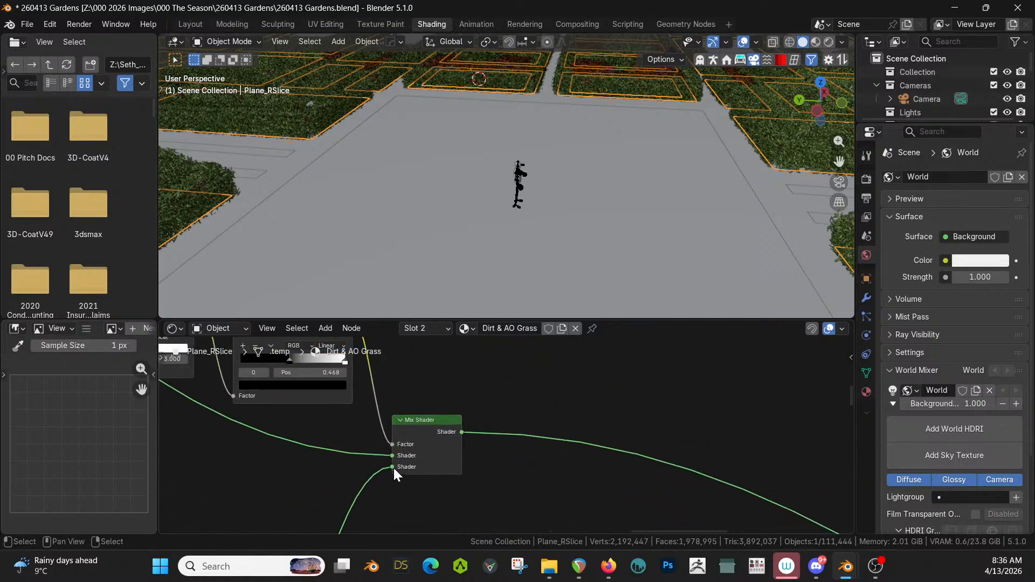
pyautogui.moveTo(431, 459); pyautogui.dragTo(577, 441, button='middle')
pyautogui.scroll(-3, 507, 447)
pyautogui.moveTo(467, 442); pyautogui.dragTo(528, 450, button='middle')
pyautogui.scroll(-1, 529, 441)
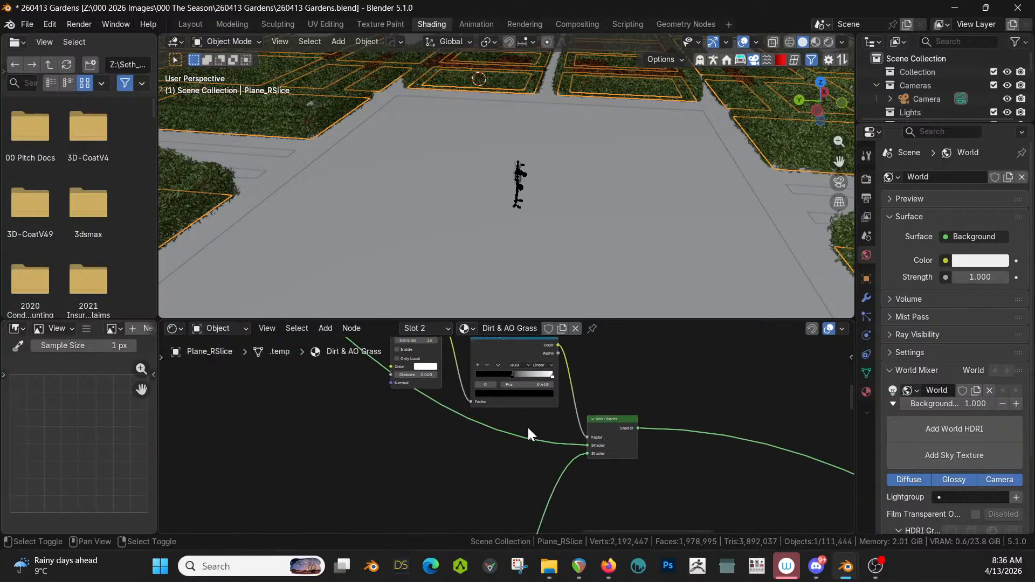
pyautogui.moveTo(527, 424)
pyautogui.keyDown('shift'); pyautogui.mouseDown(button='right')
pyautogui.moveTo(563, 508)
pyautogui.moveTo(577, 498)
pyautogui.mouseUp(button='right'); pyautogui.keyUp('shift')
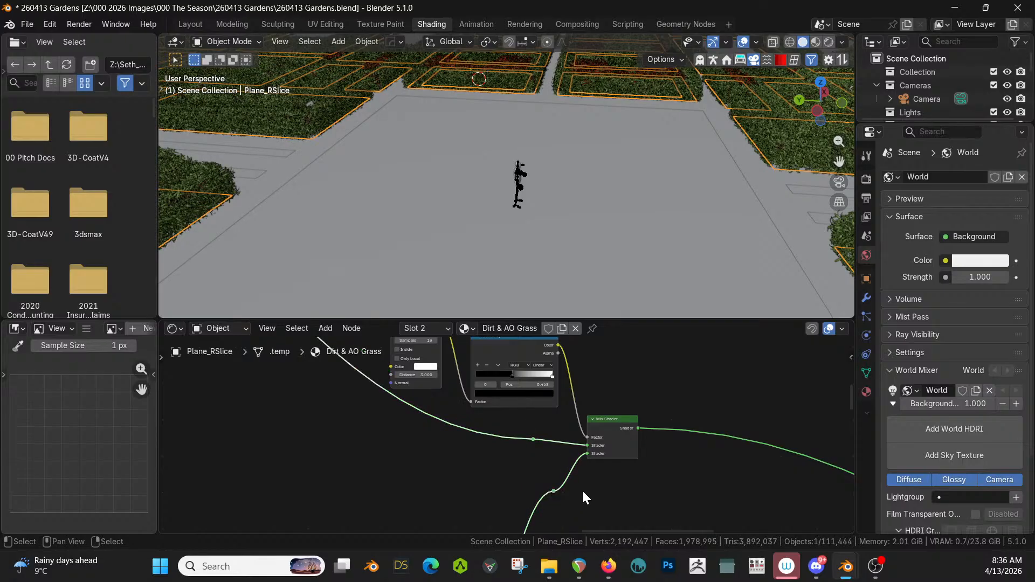
# - Swap the two shader inputs of the Mix Shader by reconnecting the rerouted links to the opposite sockets
pyautogui.moveTo(532, 439); pyautogui.dragTo(588, 444)
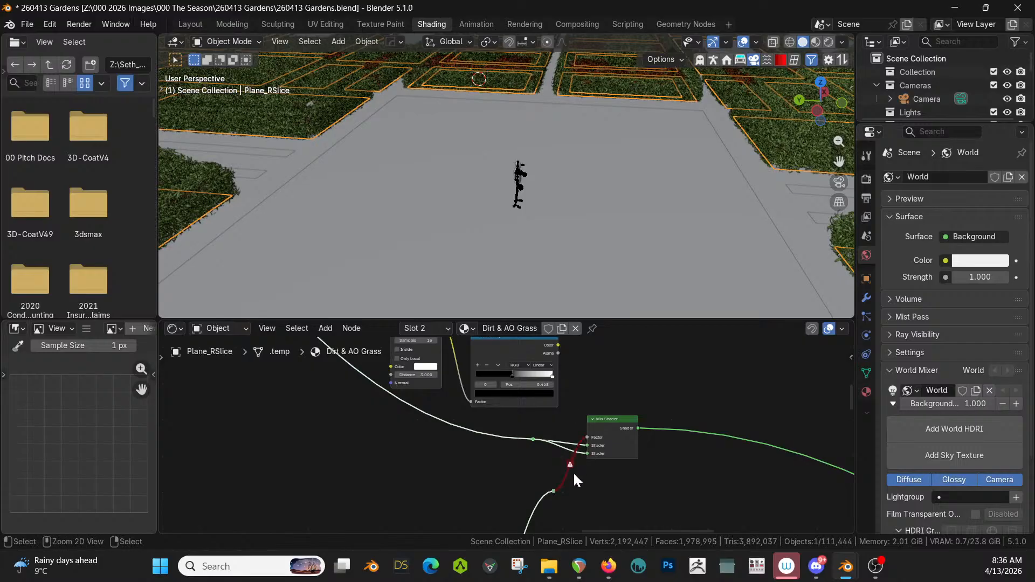
pyautogui.hotkey('ctrl', 'z')
pyautogui.moveTo(555, 486); pyautogui.dragTo(591, 446)
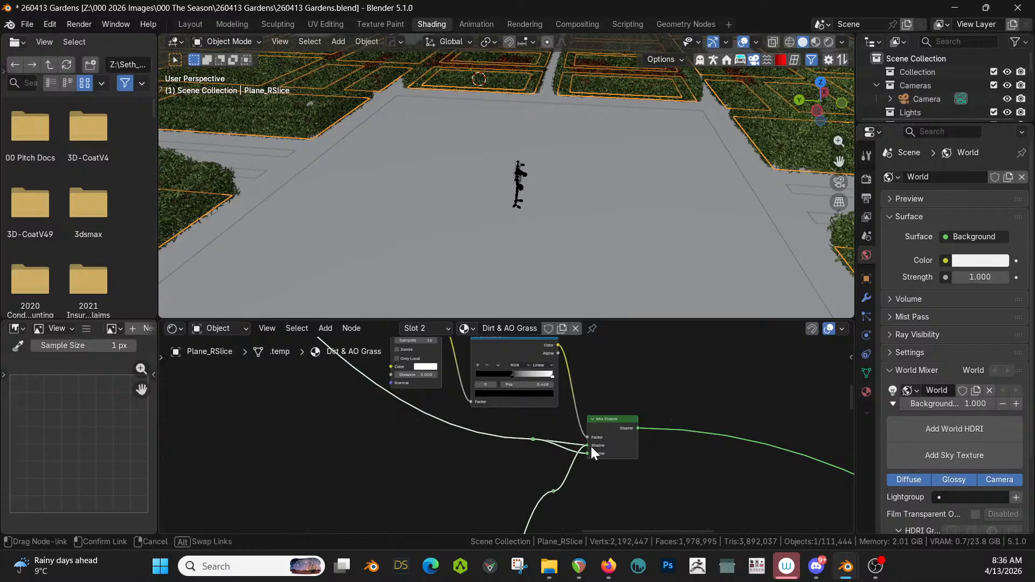
# - Display the garden in rendered shading and examine the ground material in the beds from overview and close range
pyautogui.moveTo(619, 196); pyautogui.dragTo(570, 210, button='middle')
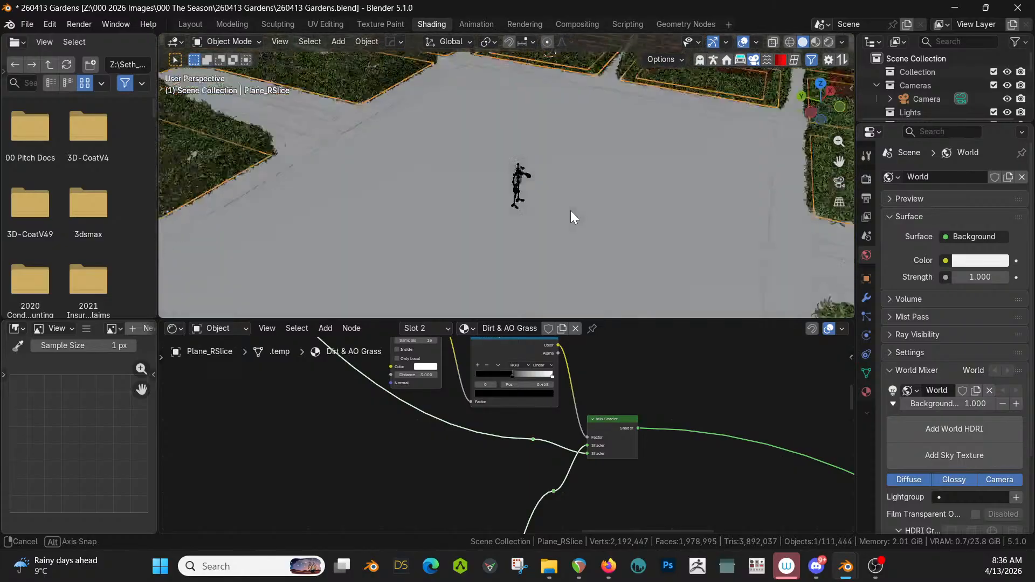
pyautogui.scroll(-4, 570, 210)
pyautogui.scroll(-3, 570, 210)
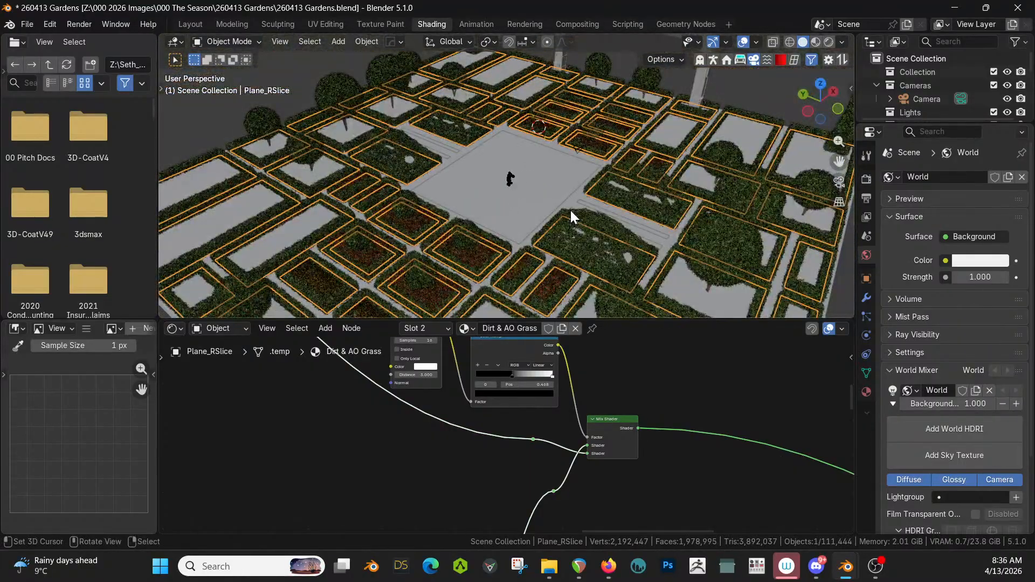
pyautogui.press('z')
pyautogui.press('8')
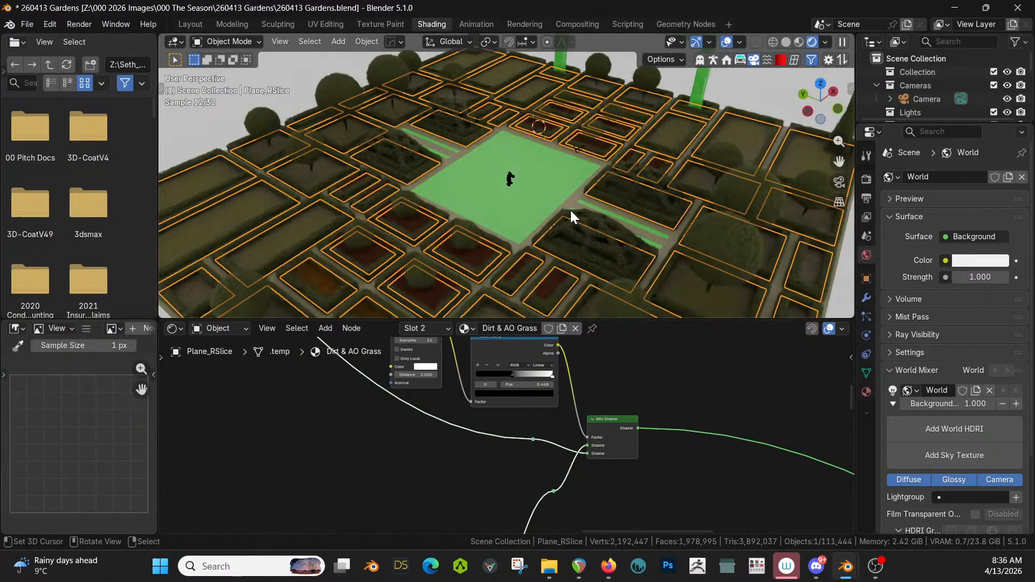
pyautogui.scroll(1, 392, 246)
pyautogui.moveTo(393, 245); pyautogui.dragTo(515, 200, button='middle')
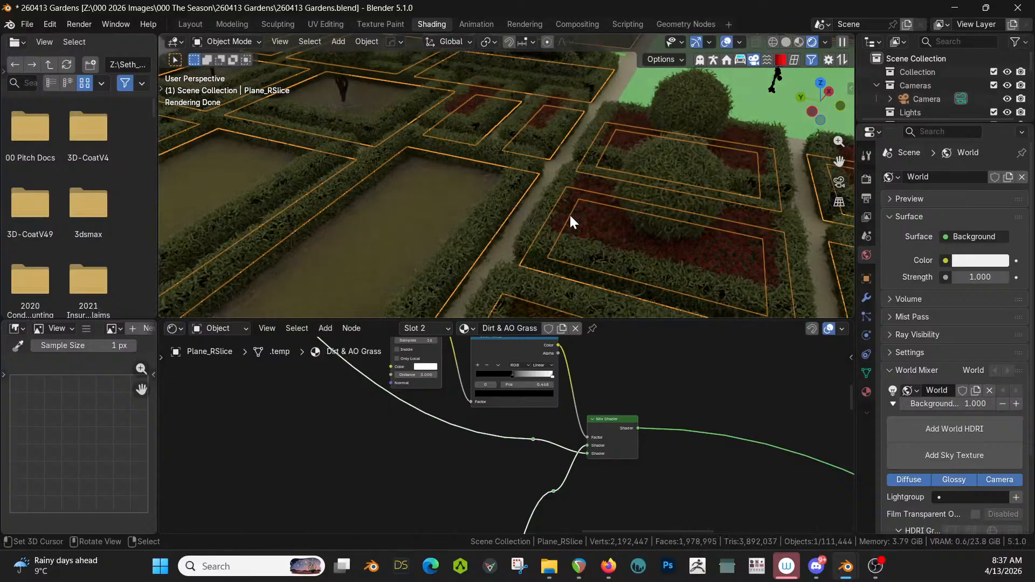
pyautogui.keyDown('shift'); pyautogui.moveTo(570, 217); pyautogui.dragTo(389, 35, button='middle'); pyautogui.keyUp('shift')
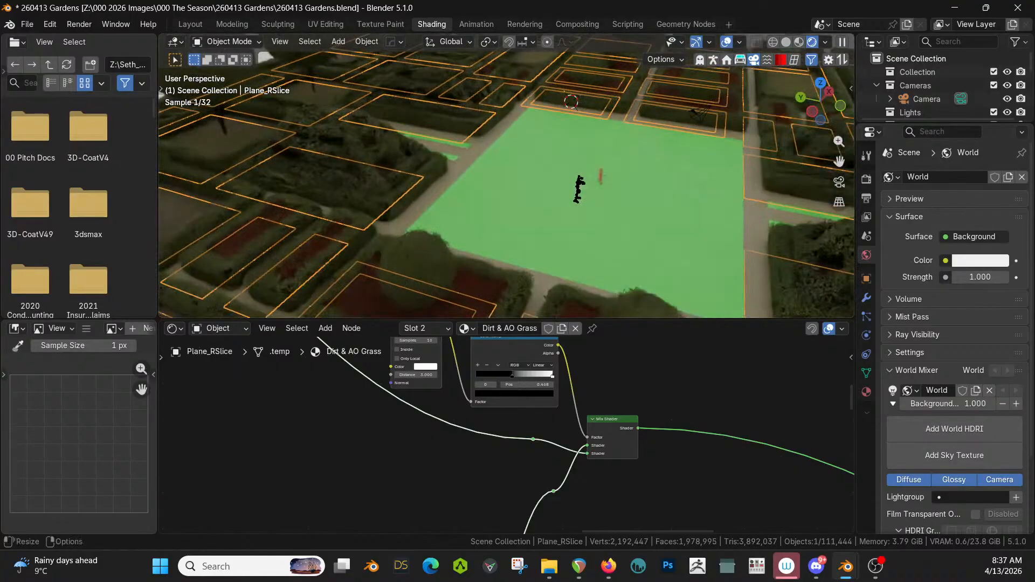
# - Replace the Beds material in the second slot of the Center Grass object with Dirt & AO Grass
pyautogui.click(535, 168)
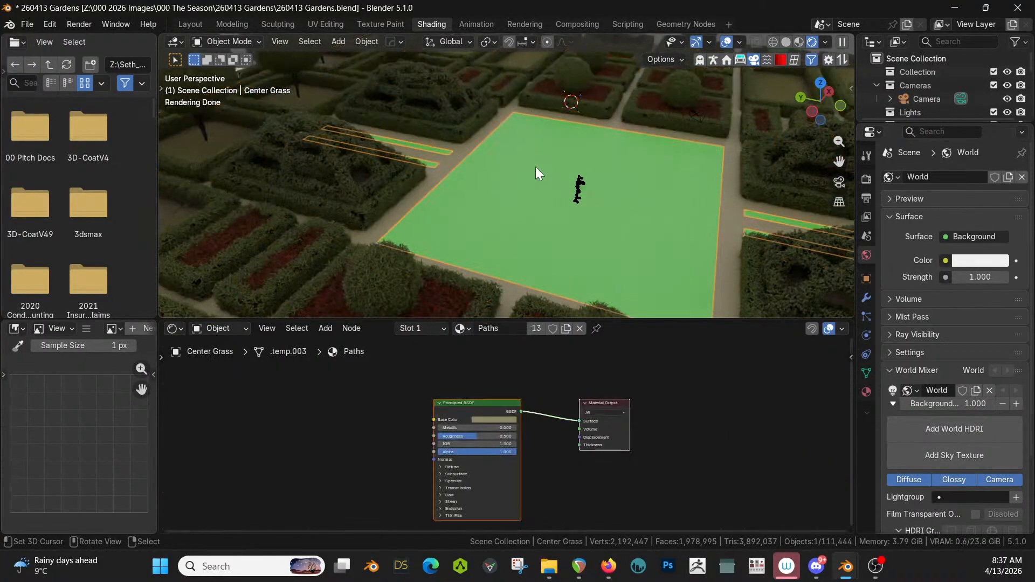
pyautogui.click(865, 394)
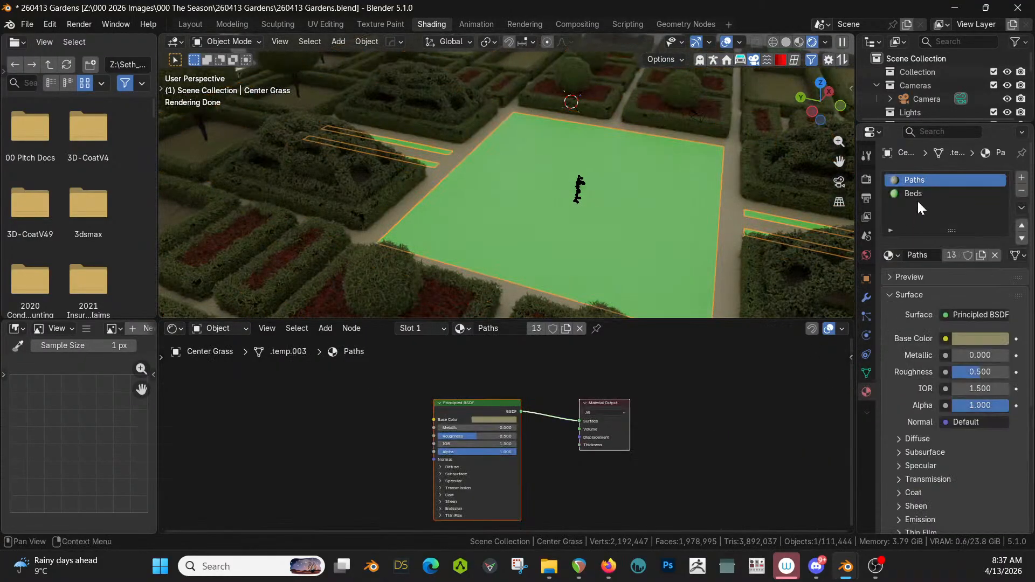
pyautogui.click(918, 192)
pyautogui.click(899, 257)
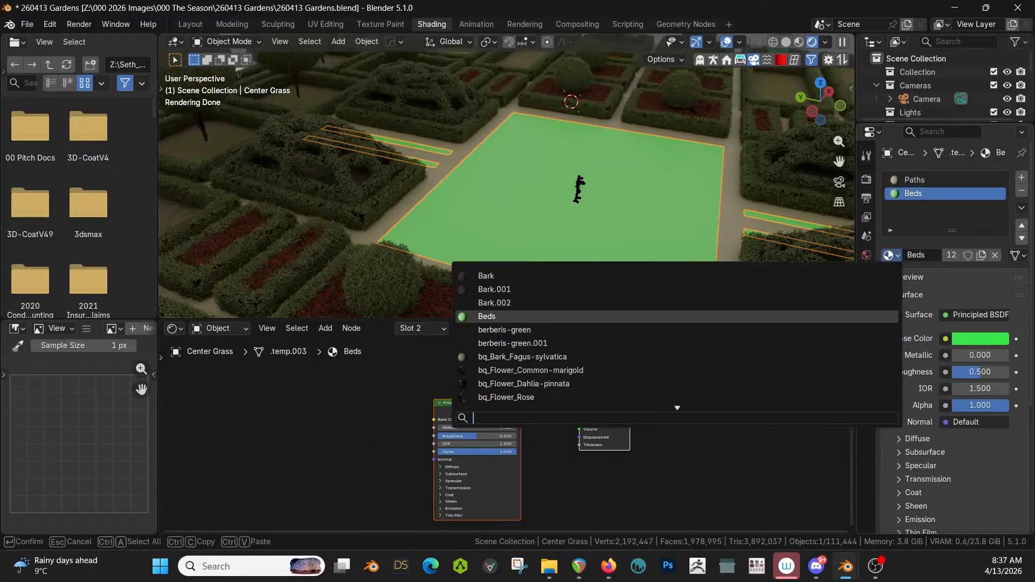
pyautogui.write('dirt')
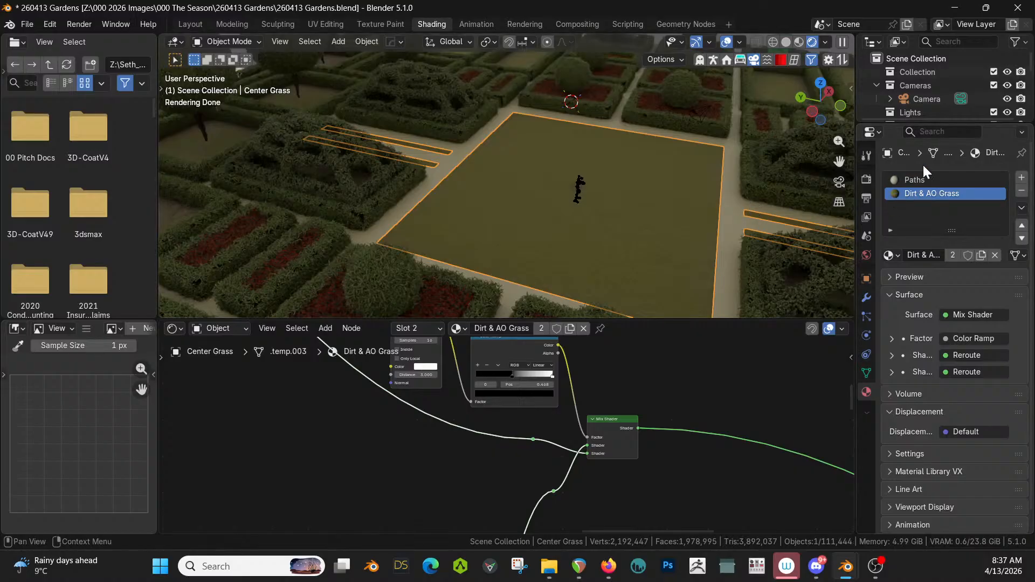
# - Replace the Paths material in the first slot of Center Grass with Dirt & AO Grass
pyautogui.click(914, 180)
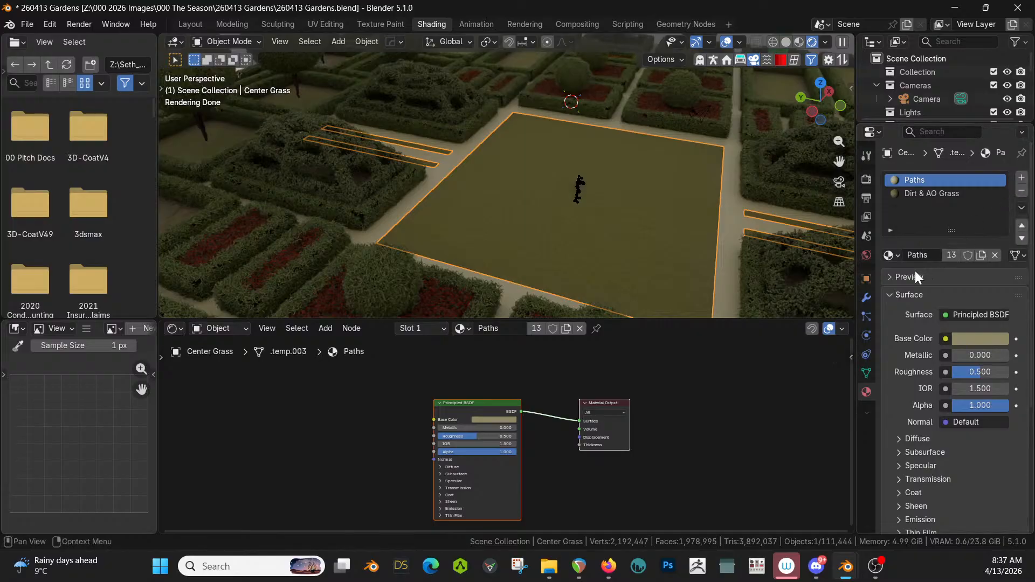
pyautogui.click(891, 255)
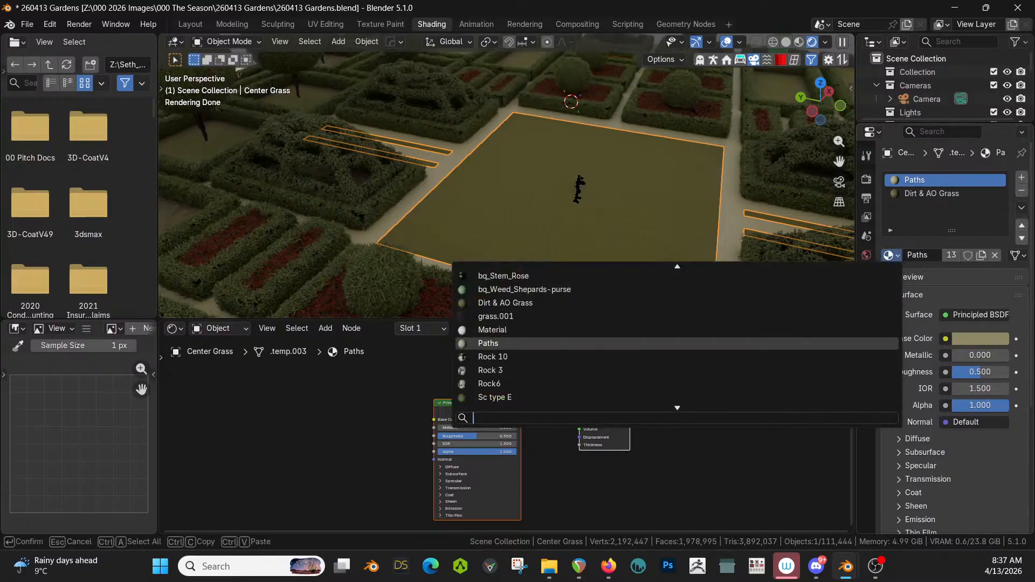
pyautogui.write('dir')
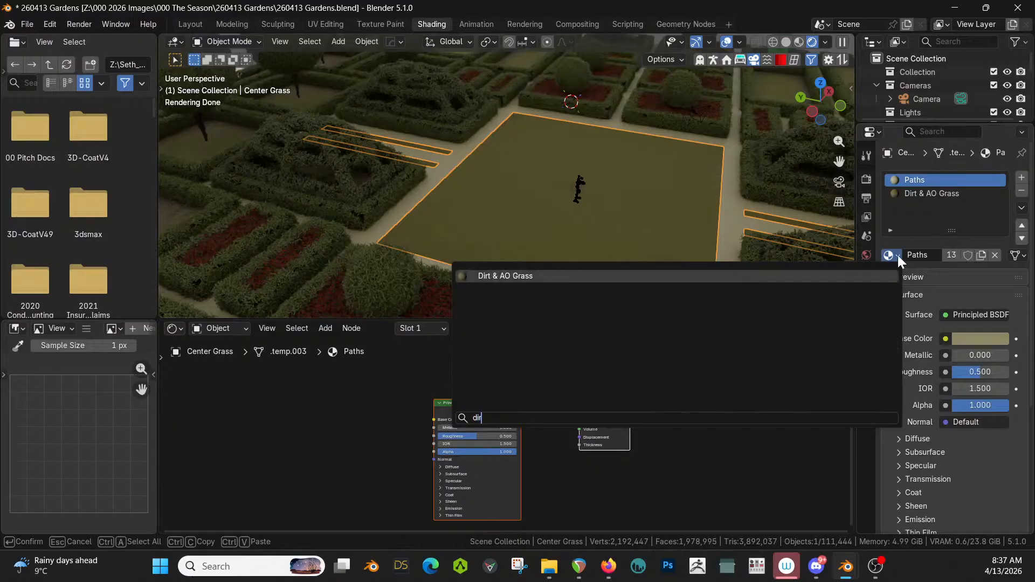
pyautogui.press('Return')
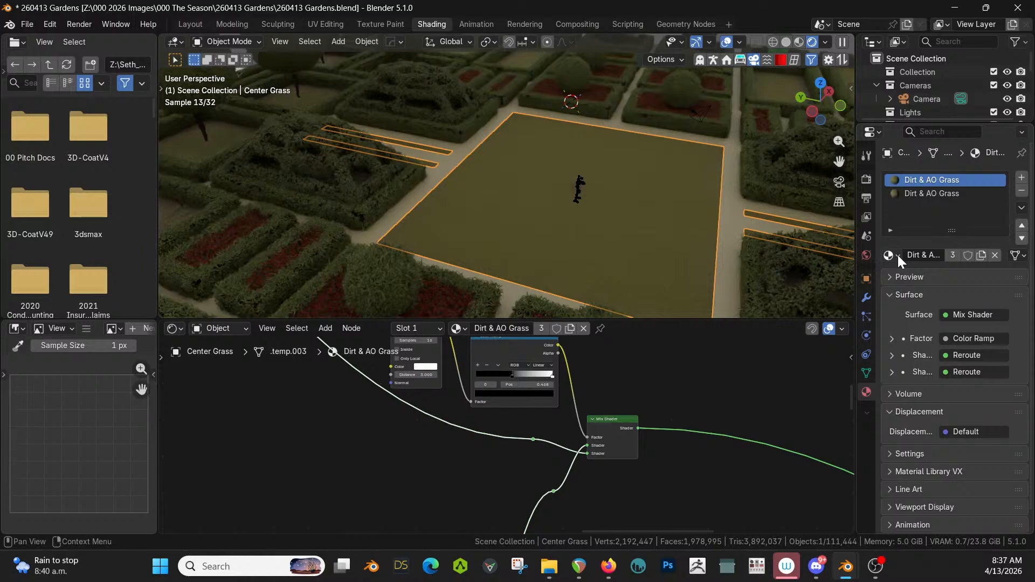
# - Select the Paths object and replace the Paths material in its first slot with Dirt & AO Grass
pyautogui.click(450, 164)
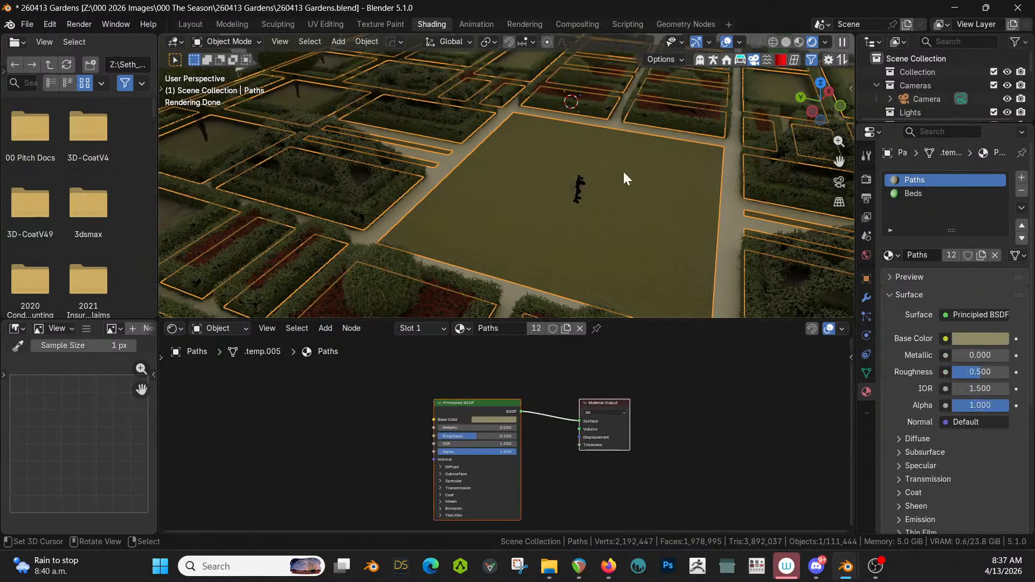
pyautogui.click(895, 255)
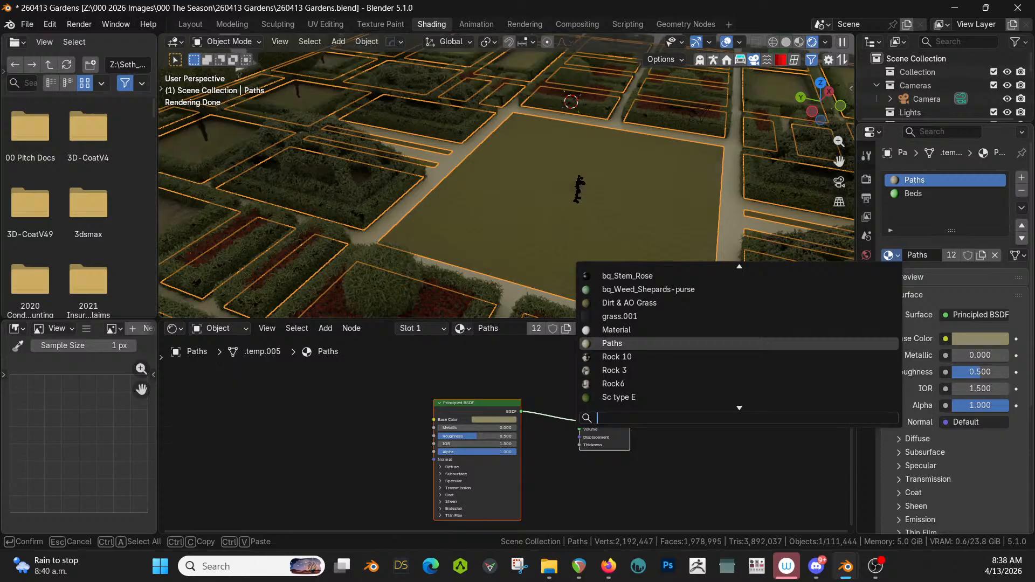
pyautogui.write('dir')
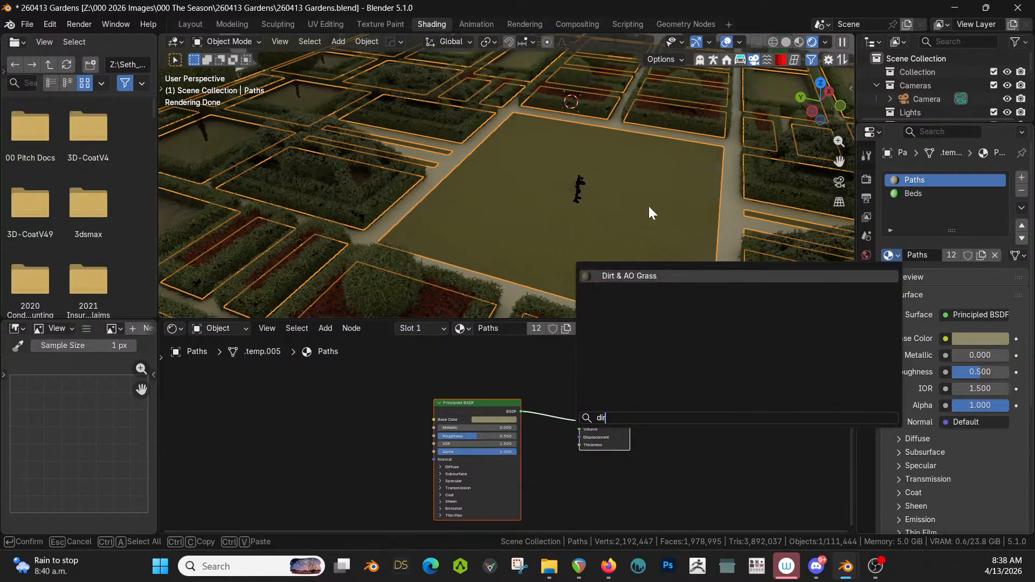
pyautogui.press('Return')
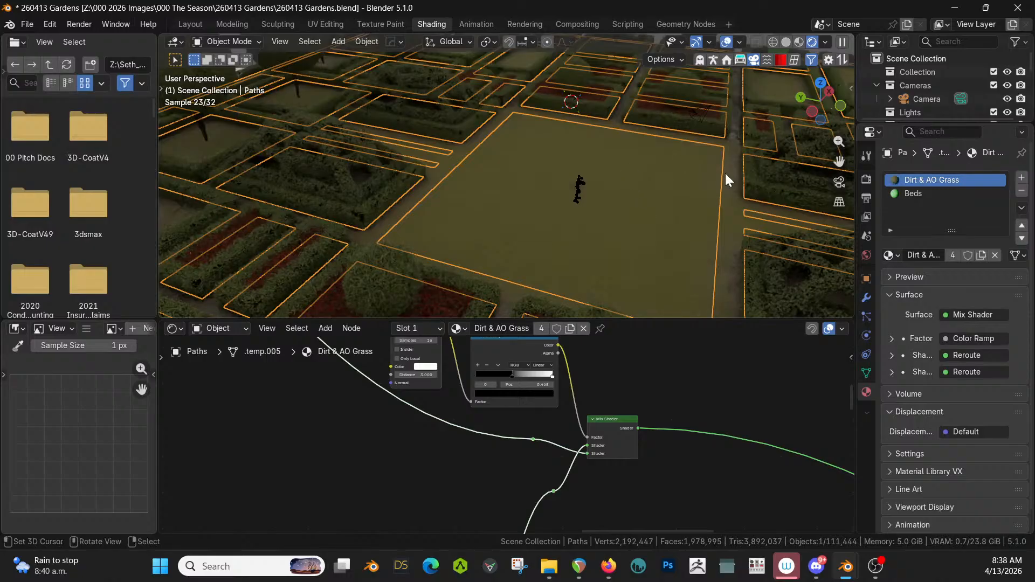
# - Replace the Beds material in the second slot of the Paths object with Dirt & AO Grass
pyautogui.scroll(3, 692, 181)
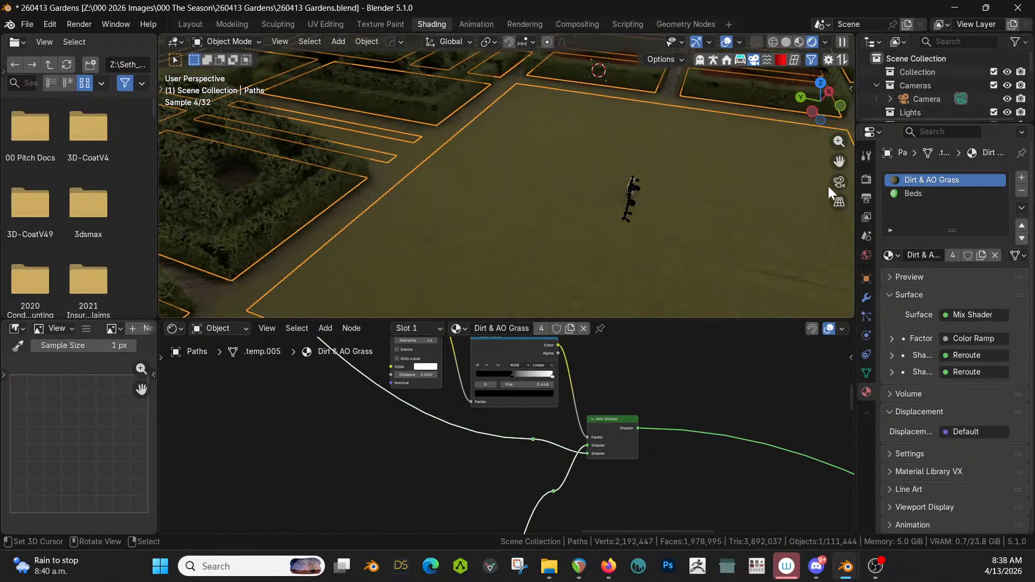
pyautogui.click(914, 194)
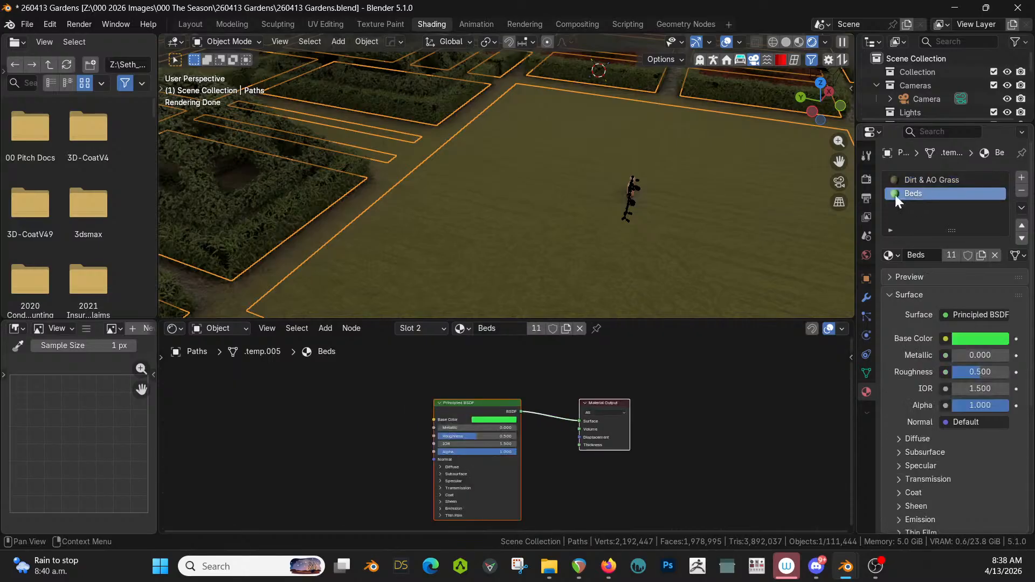
pyautogui.moveTo(447, 193); pyautogui.dragTo(451, 202, button='middle')
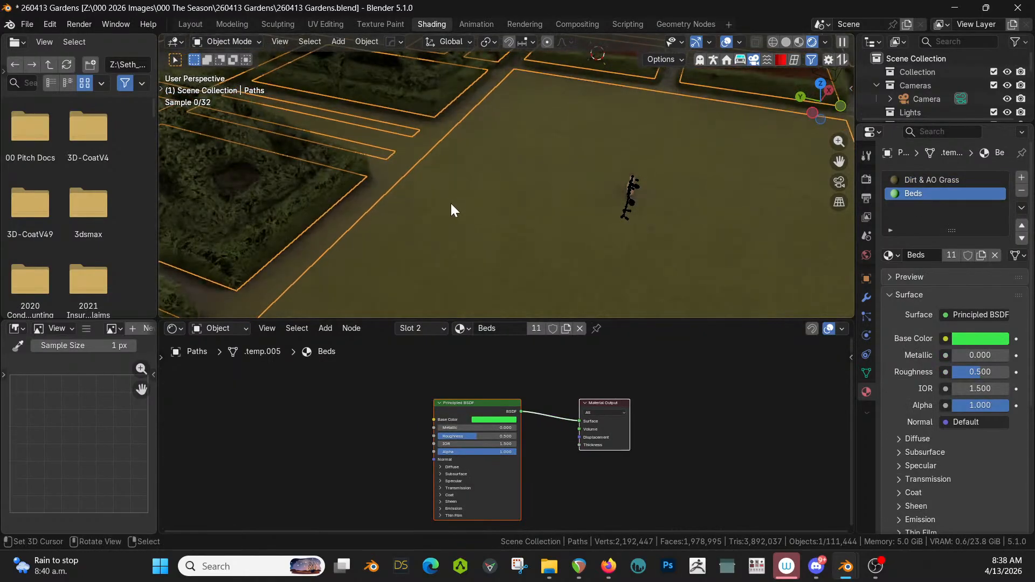
pyautogui.click(894, 256)
pyautogui.write('dir')
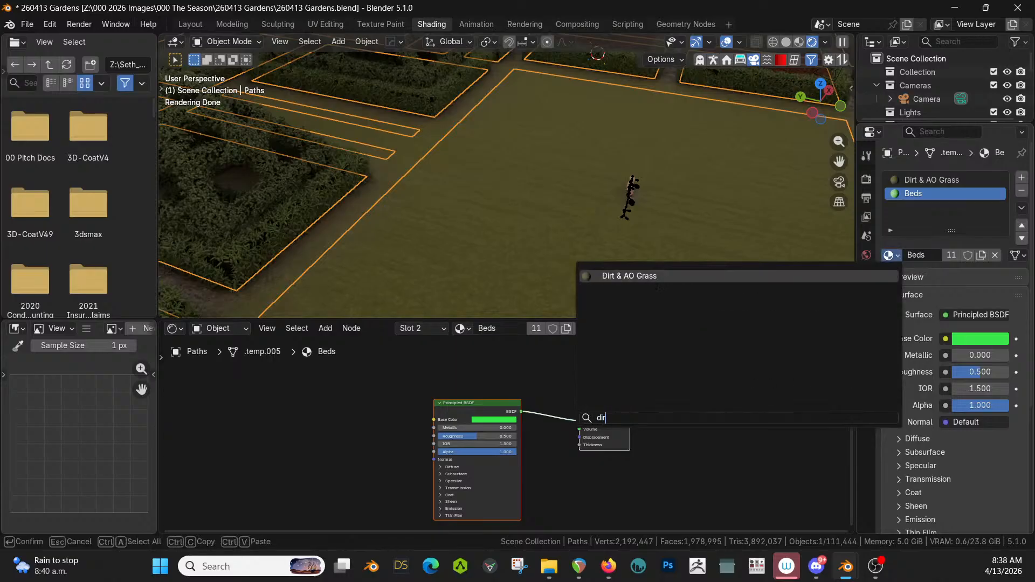
pyautogui.press('Return')
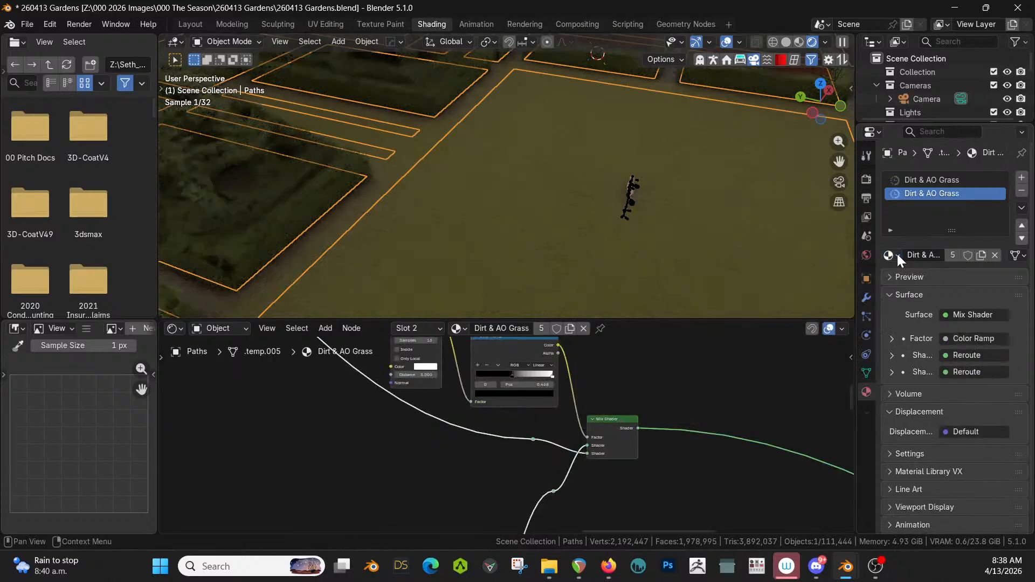
pyautogui.scroll(-6, 537, 188)
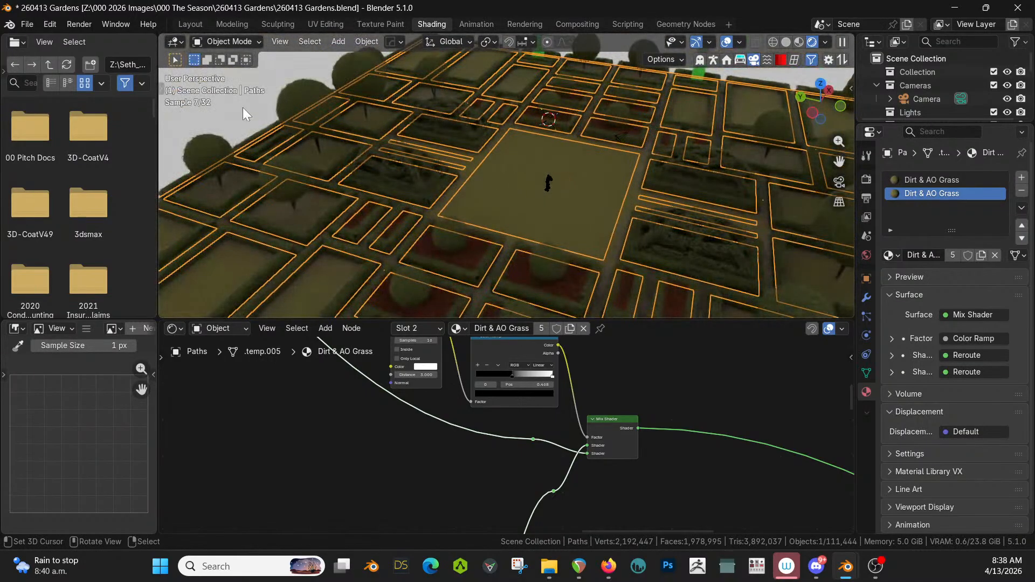
# - Deselect everything, save the file and inspect the textured ground between the hedges
pyautogui.hotkey('alt', 'a')
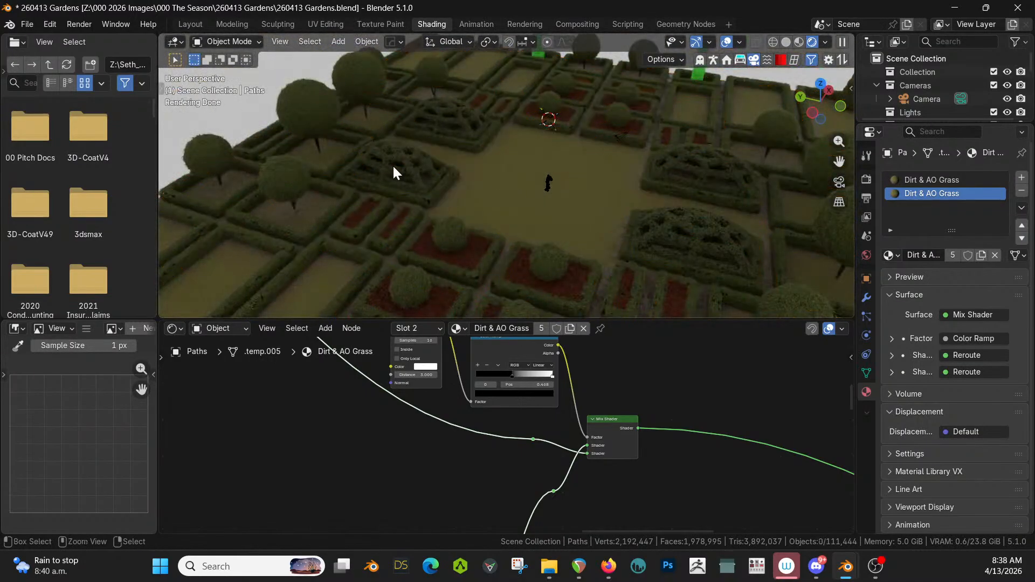
pyautogui.hotkey('ctrl', 's')
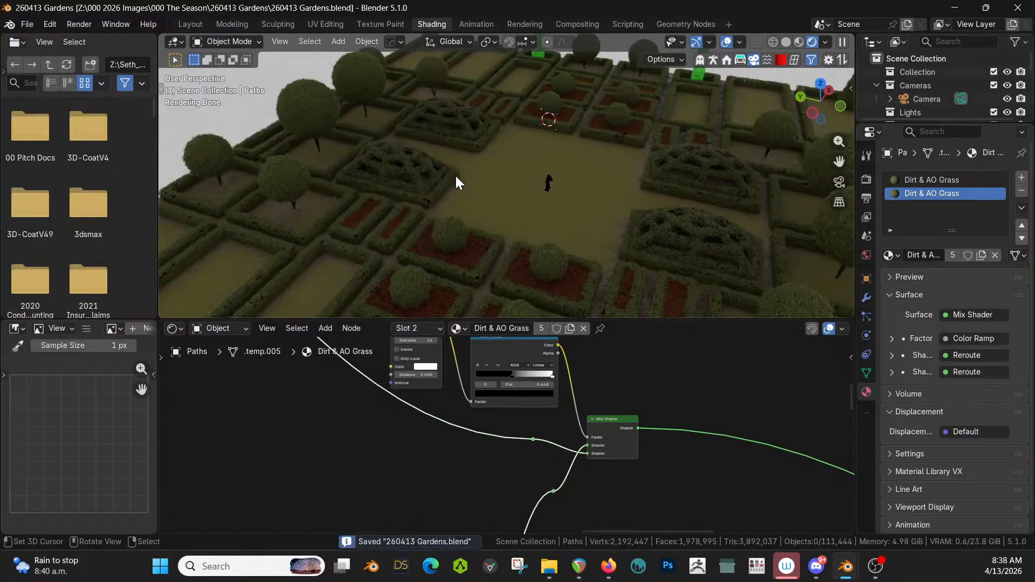
pyautogui.scroll(5, 590, 230)
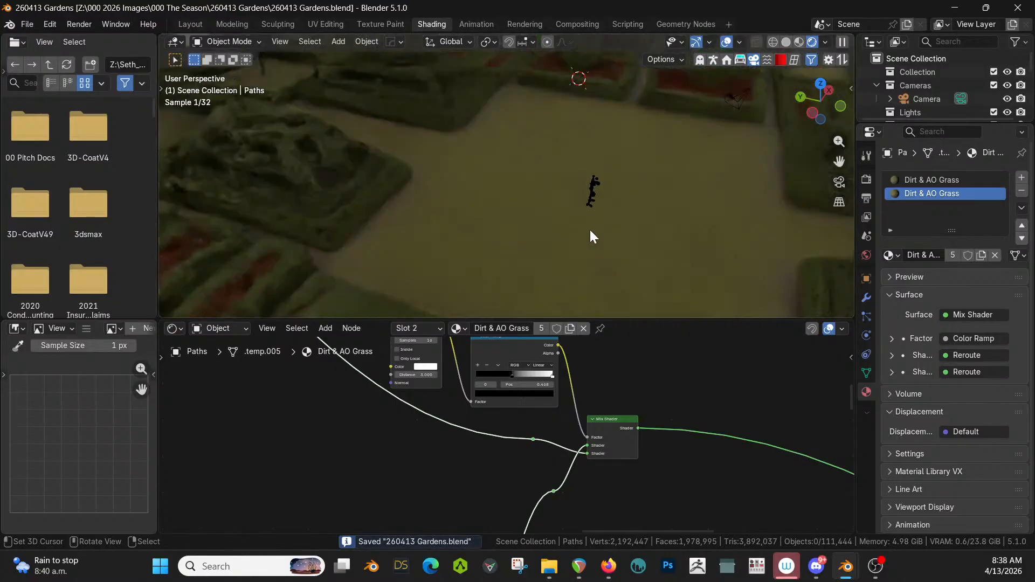
pyautogui.moveTo(589, 230); pyautogui.dragTo(448, 188, button='middle')
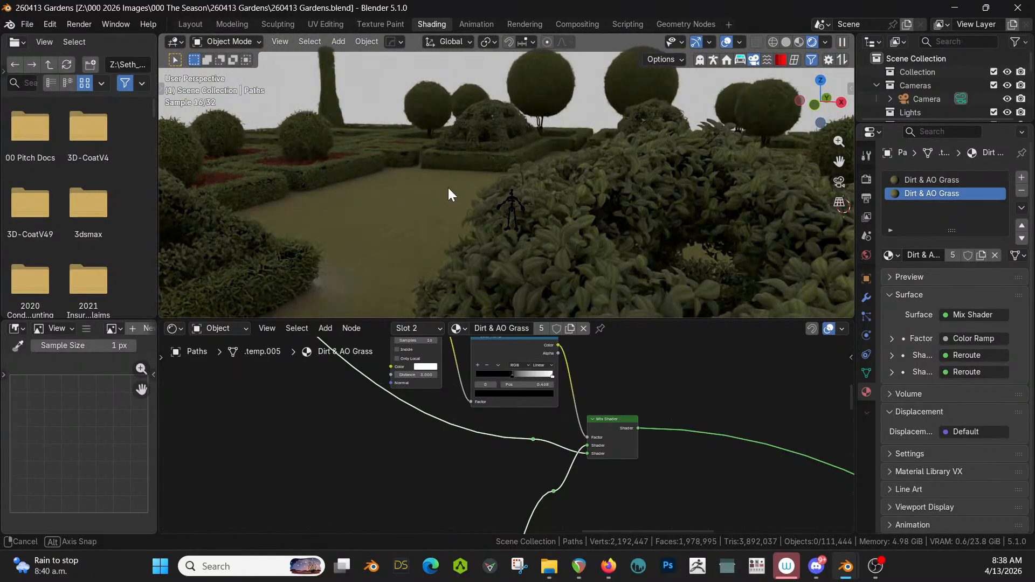
pyautogui.scroll(-3, 451, 190)
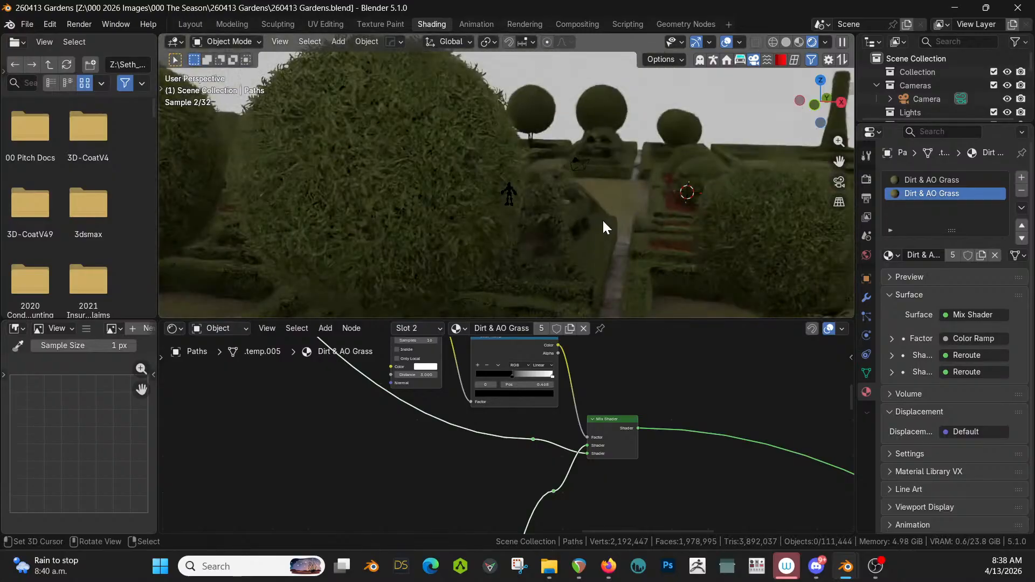
# - Select the red-planted flower bed object beside the path and switch the viewport to solid shading
pyautogui.click(671, 204)
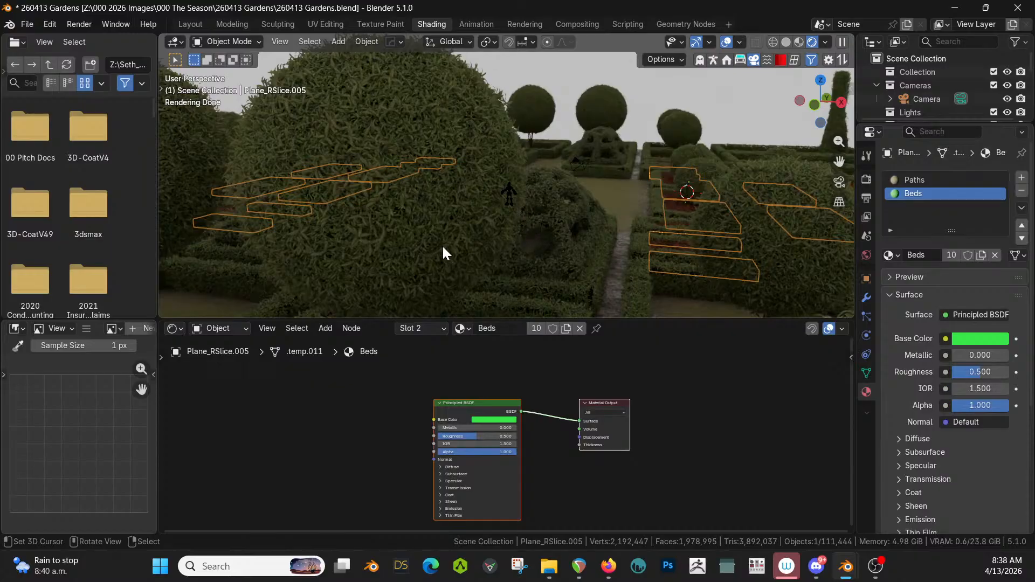
pyautogui.press('z')
pyautogui.click(593, 231)
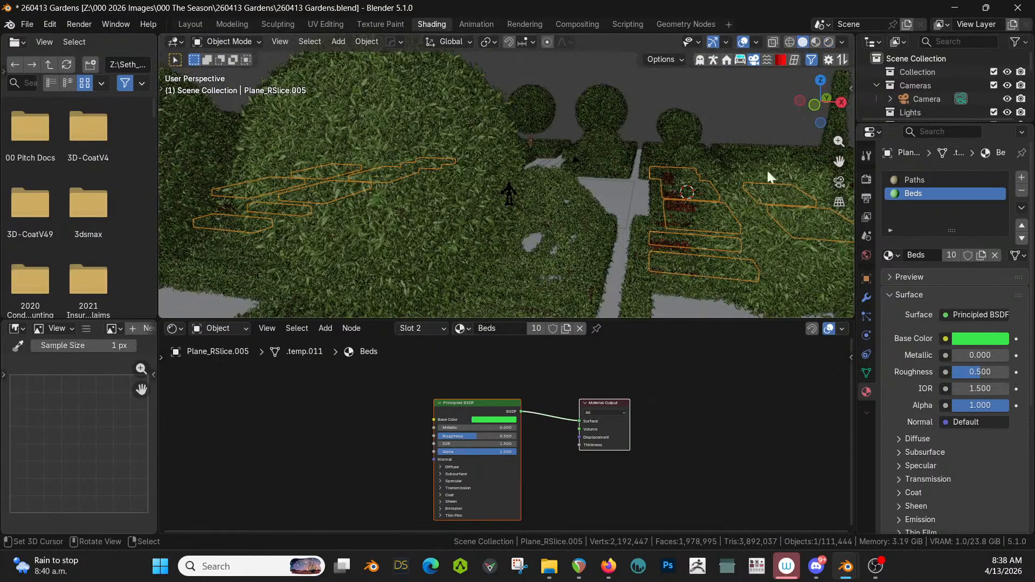
pyautogui.scroll(-5, 678, 181)
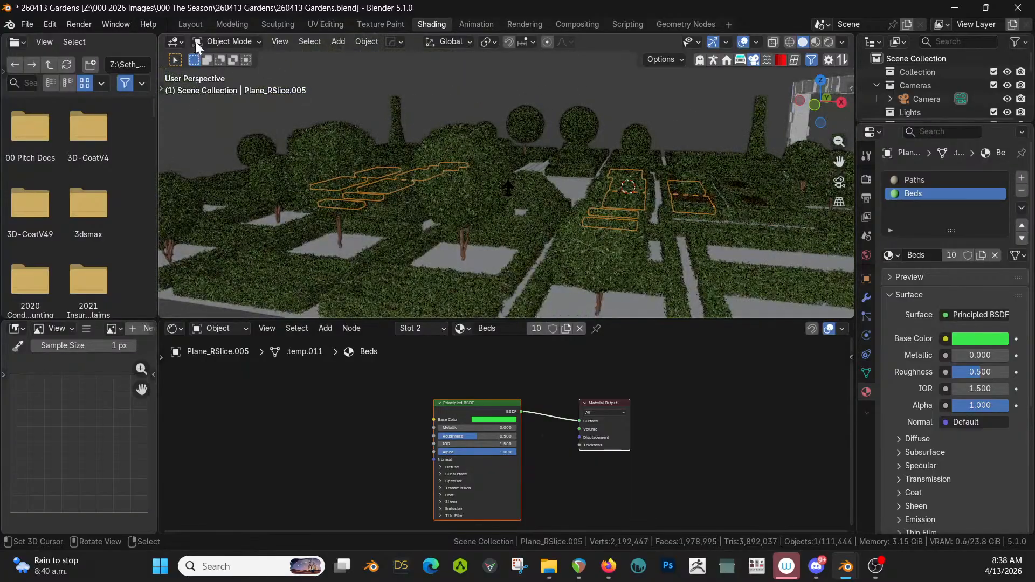
# - Switch to the Layout workspace and exclude the Hedges and Geo-Scatter collections from the view layer
pyautogui.click(189, 25)
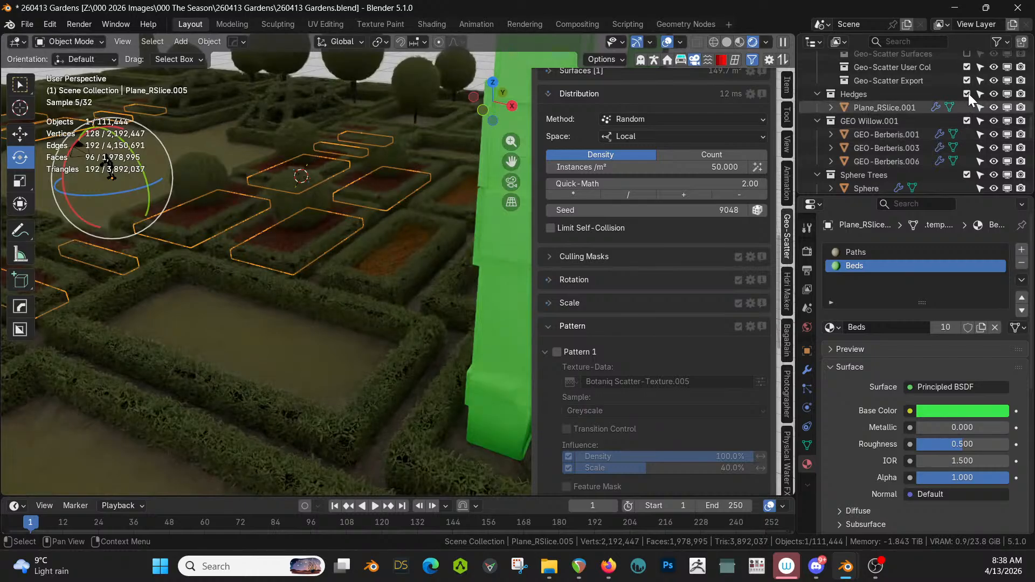
pyautogui.click(966, 94)
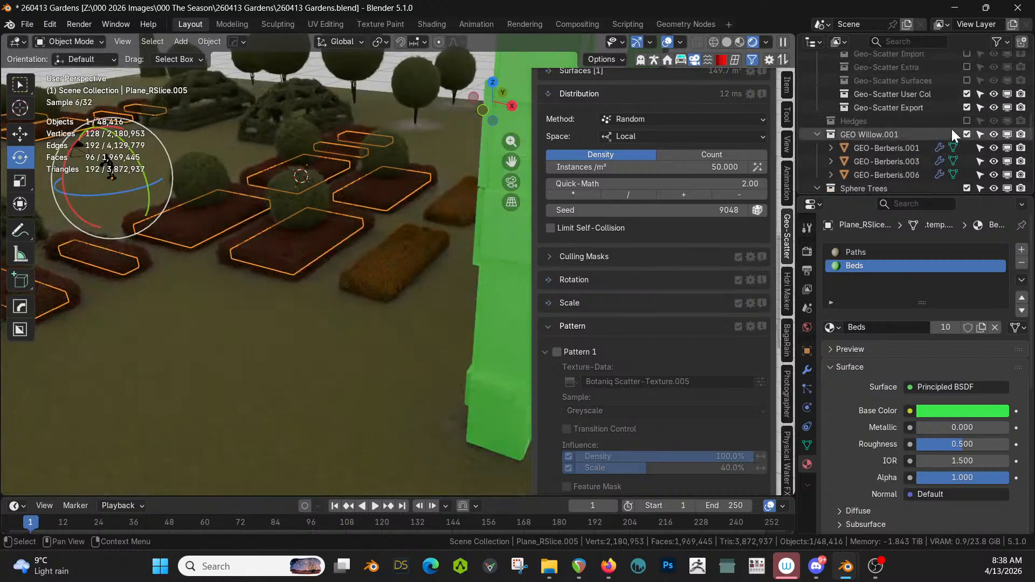
pyautogui.scroll(8, 945, 105)
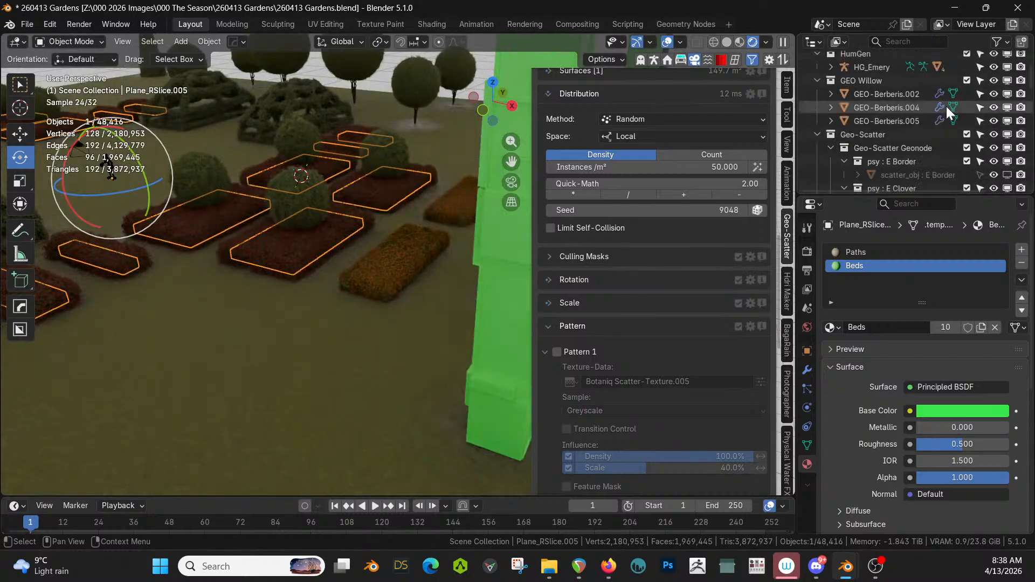
pyautogui.click(965, 134)
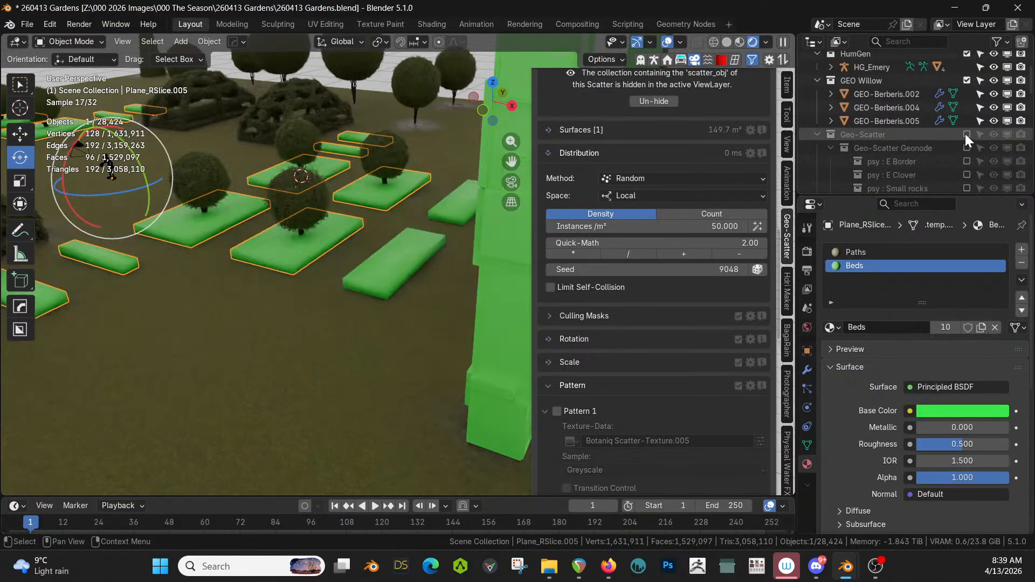
# - Select the pair of narrow outer flower beds, remove their Beds material slot and replace the Paths material with Dirt & AO Grass
pyautogui.scroll(3, 334, 221)
pyautogui.moveTo(334, 224); pyautogui.dragTo(366, 234, button='middle')
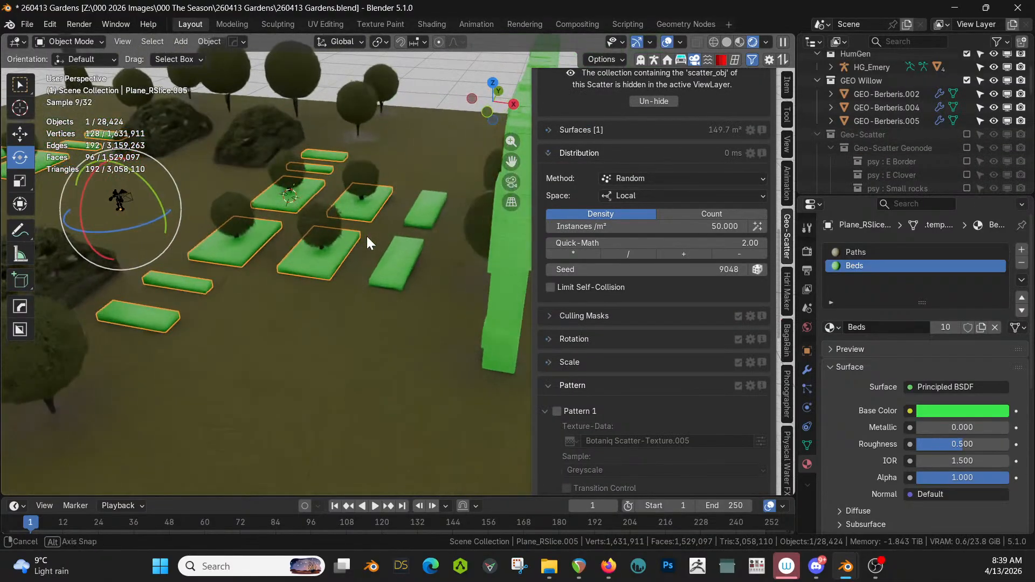
pyautogui.click(390, 266)
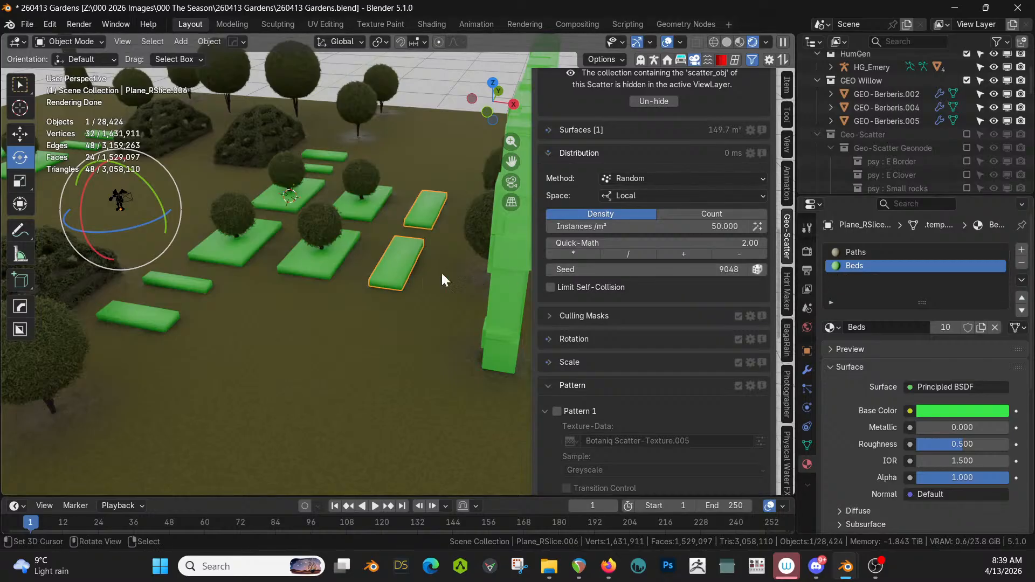
pyautogui.click(1020, 262)
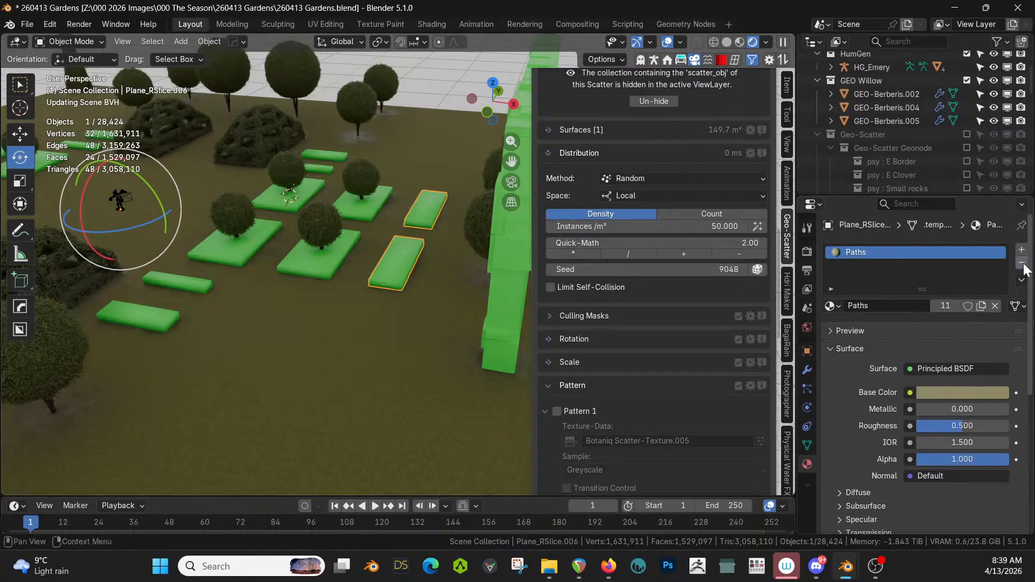
pyautogui.click(831, 305)
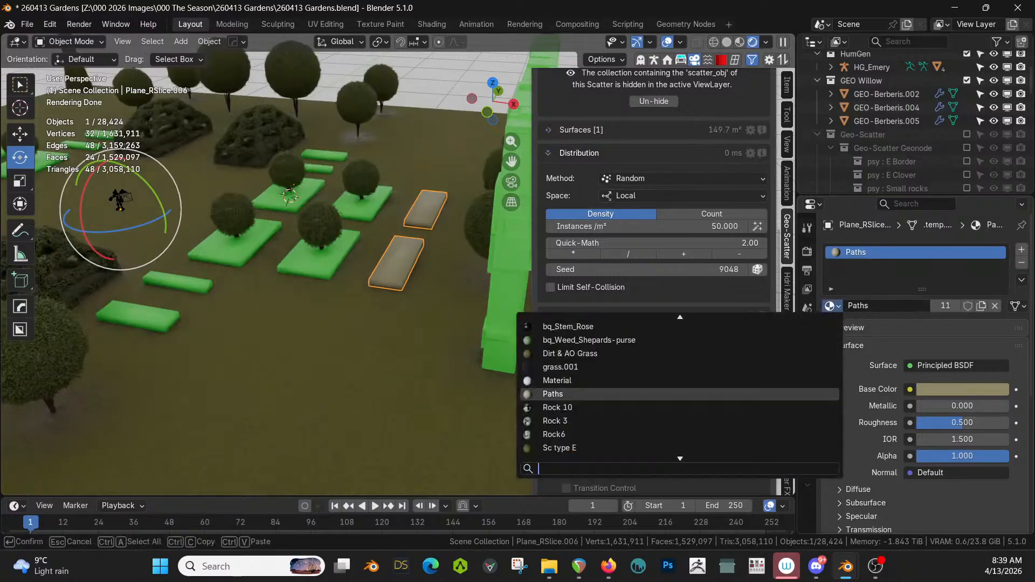
pyautogui.write('dir')
pyautogui.press('Return')
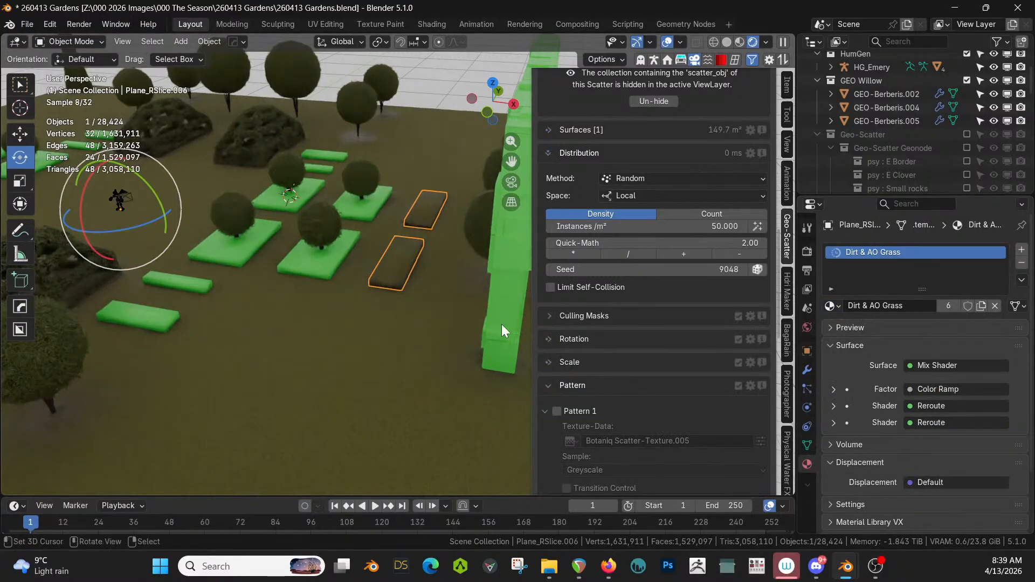
# - Select the flower beds with the sphere trees, remove their Beds material slot and replace the Paths material with Dirt & AO Grass
pyautogui.click(335, 259)
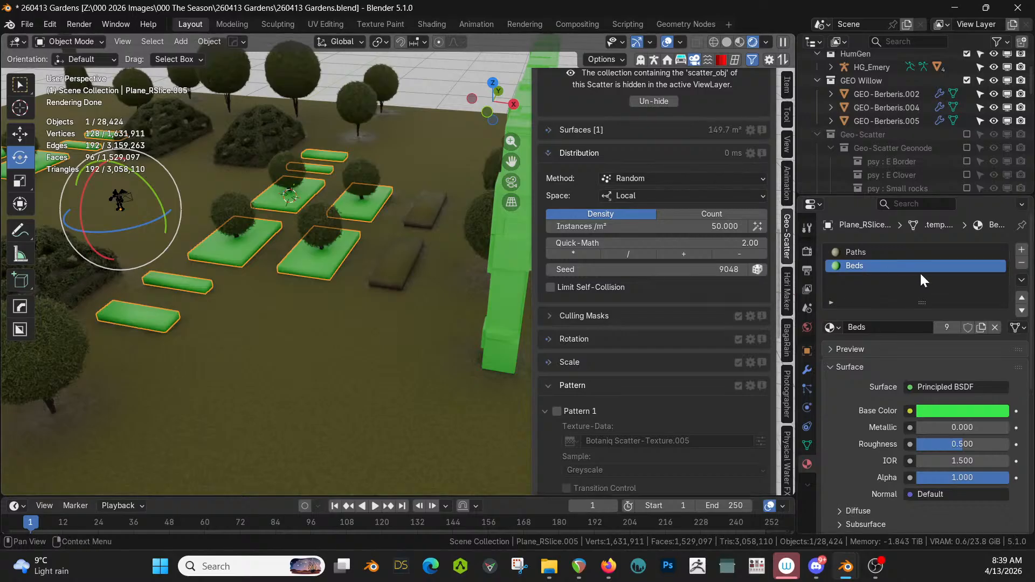
pyautogui.click(1020, 263)
pyautogui.click(831, 306)
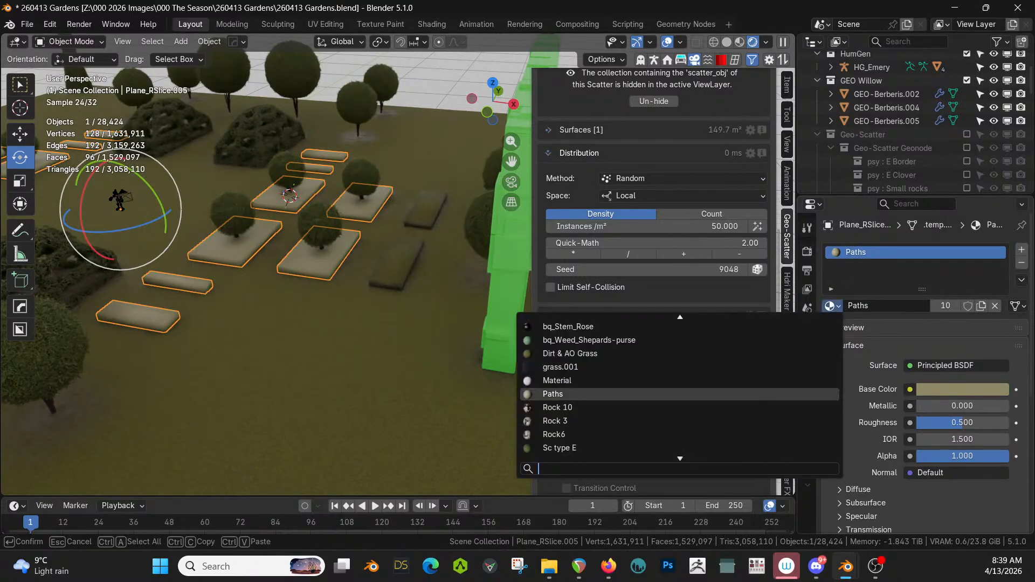
pyautogui.write('dirt')
pyautogui.press('Return')
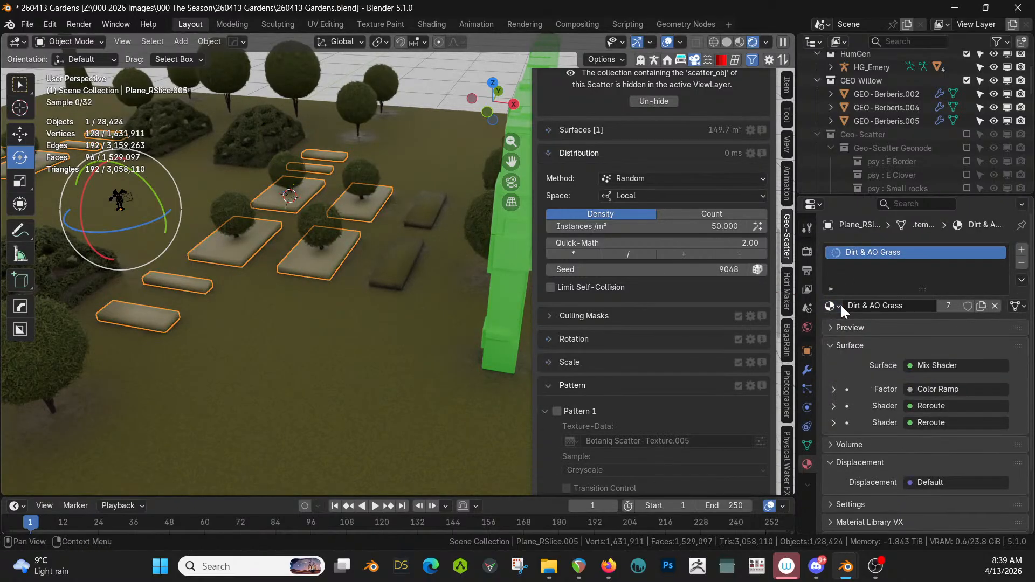
# - Select both flower bed objects and move them to a new collection named Flower Beds
pyautogui.scroll(-3, 328, 325)
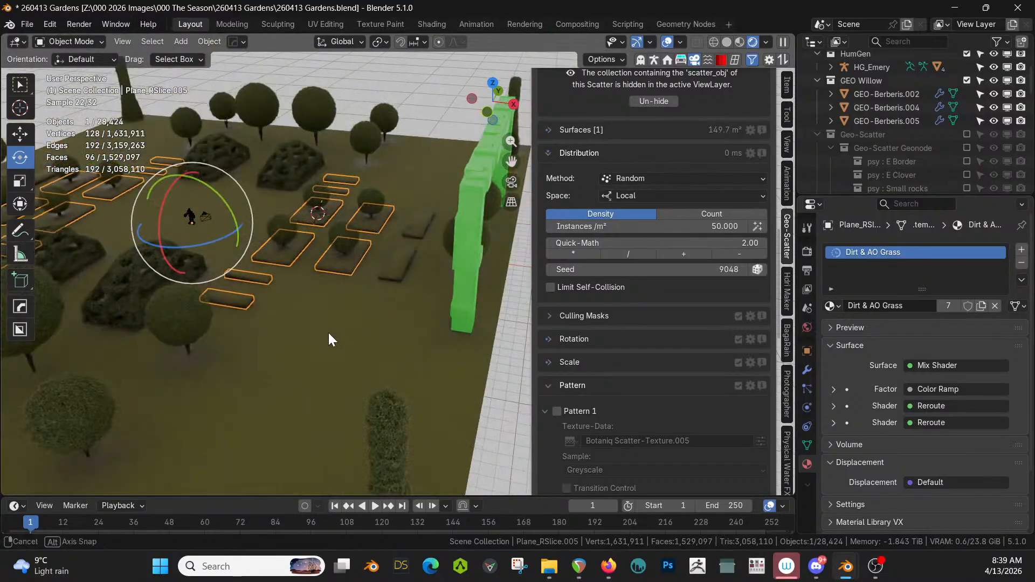
pyautogui.moveTo(328, 332); pyautogui.dragTo(483, 351, button='middle')
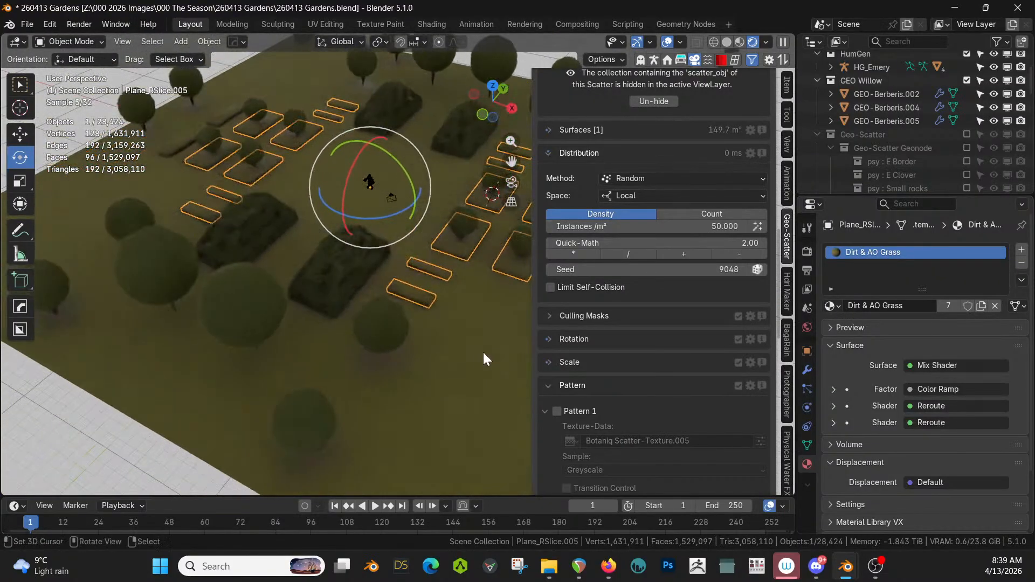
pyautogui.moveTo(419, 352); pyautogui.dragTo(459, 339, button='middle')
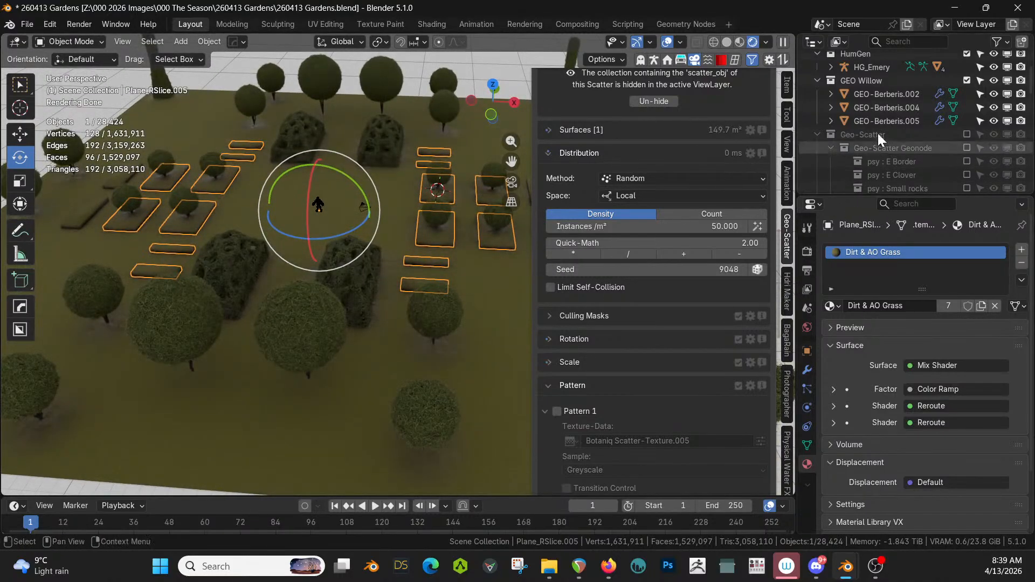
pyautogui.scroll(-5, 877, 135)
pyautogui.keyDown('shift'); pyautogui.moveTo(482, 243); pyautogui.dragTo(400, 270, button='middle'); pyautogui.keyUp('shift')
pyautogui.keyDown('shift'); pyautogui.click(455, 270); pyautogui.keyUp('shift')
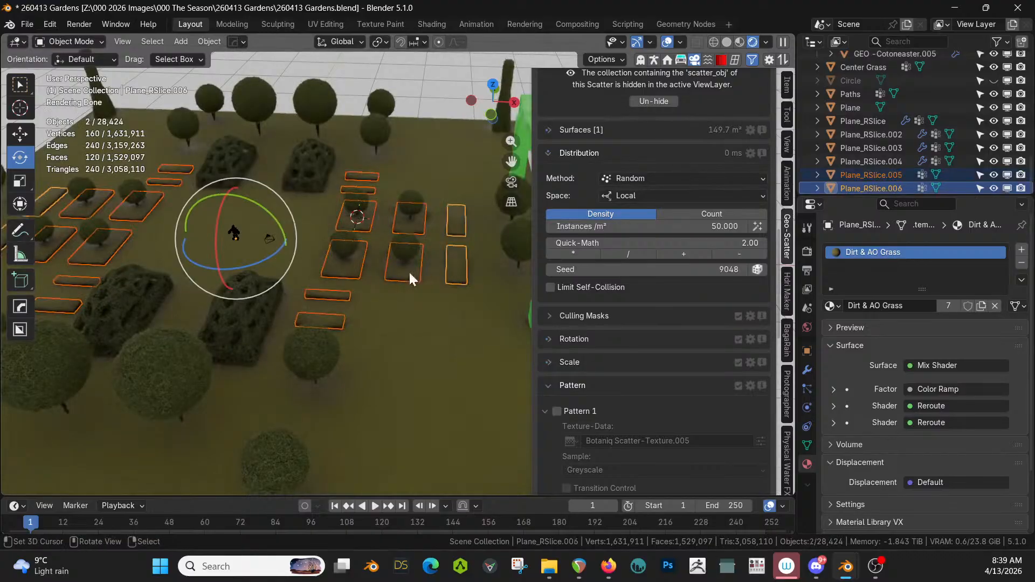
pyautogui.press('m')
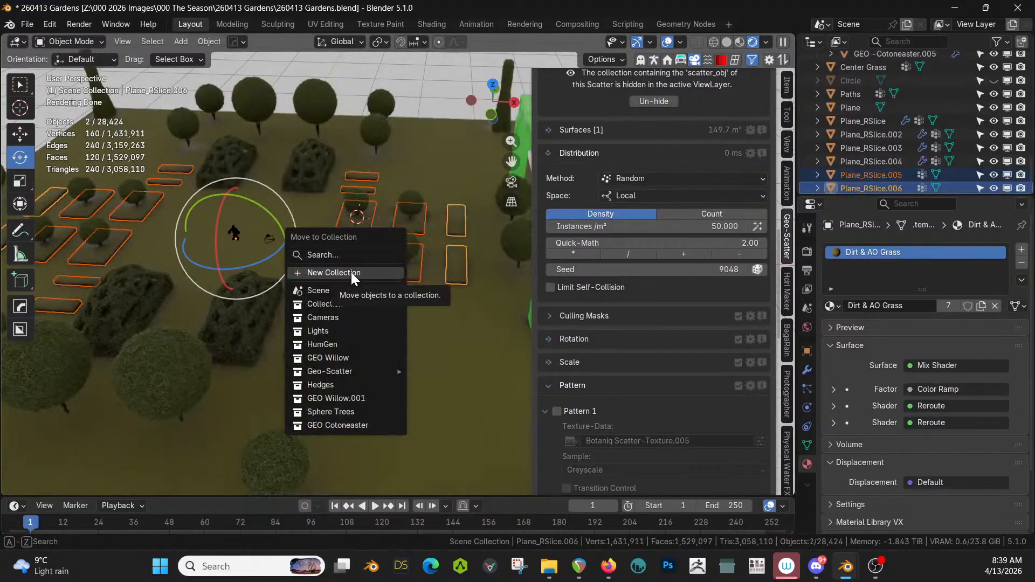
pyautogui.click(351, 273)
pyautogui.write('Flower Beds')
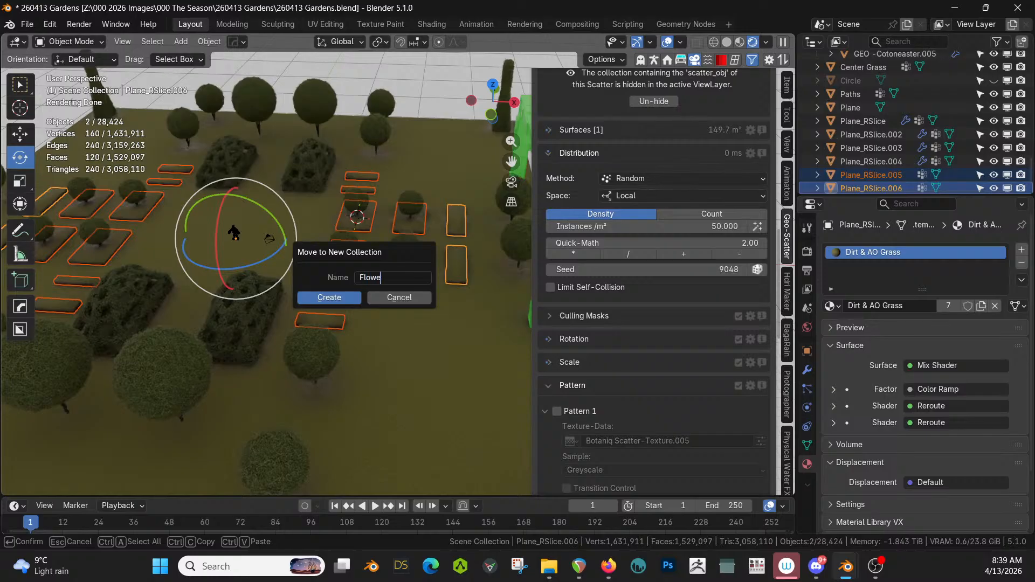
pyautogui.press('Return')
pyautogui.press('Return')
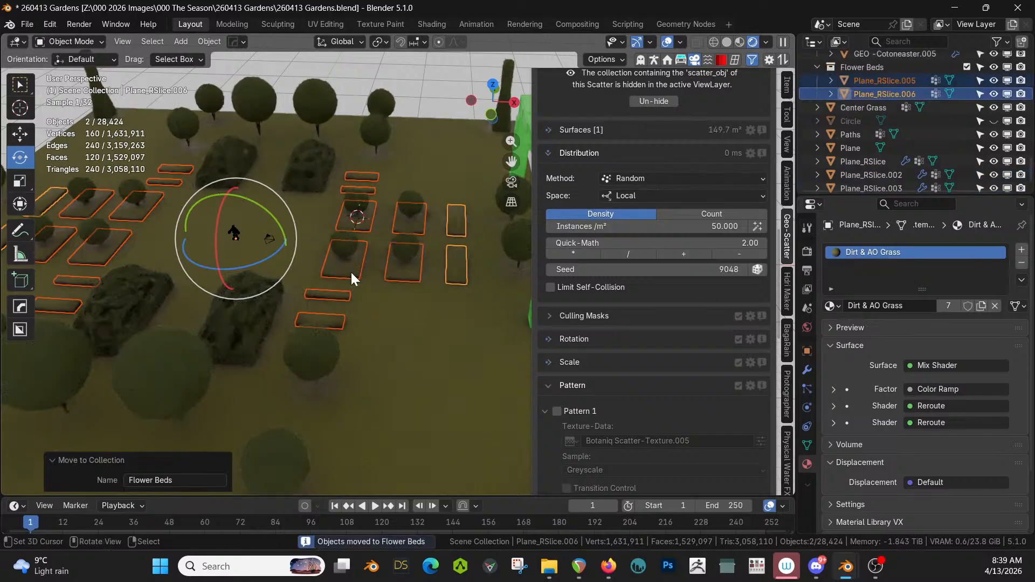
# - Delete the hidden Circle object and the empty Plane object, checking the Plane in isolation first
pyautogui.click(857, 122)
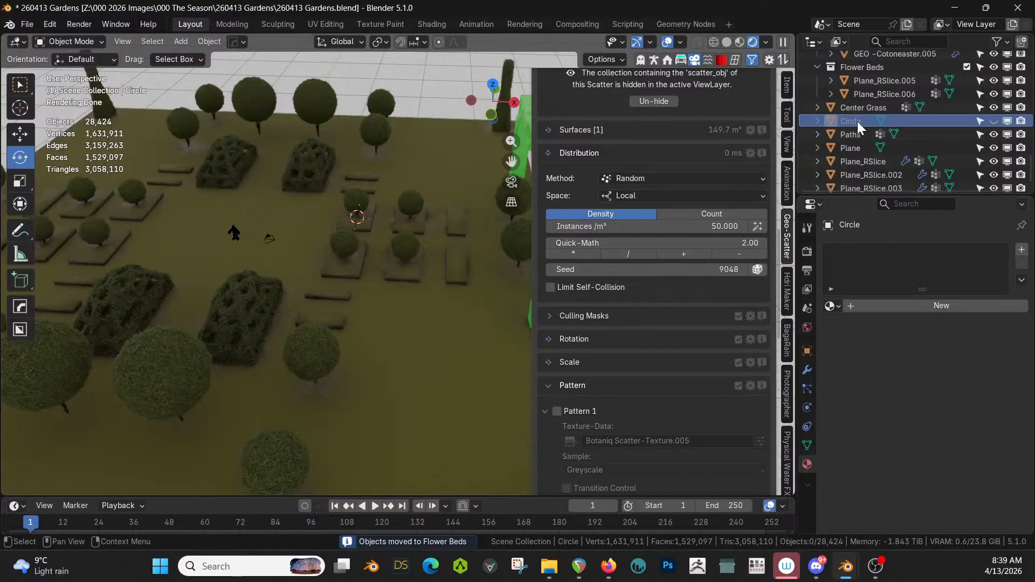
pyautogui.press('Delete')
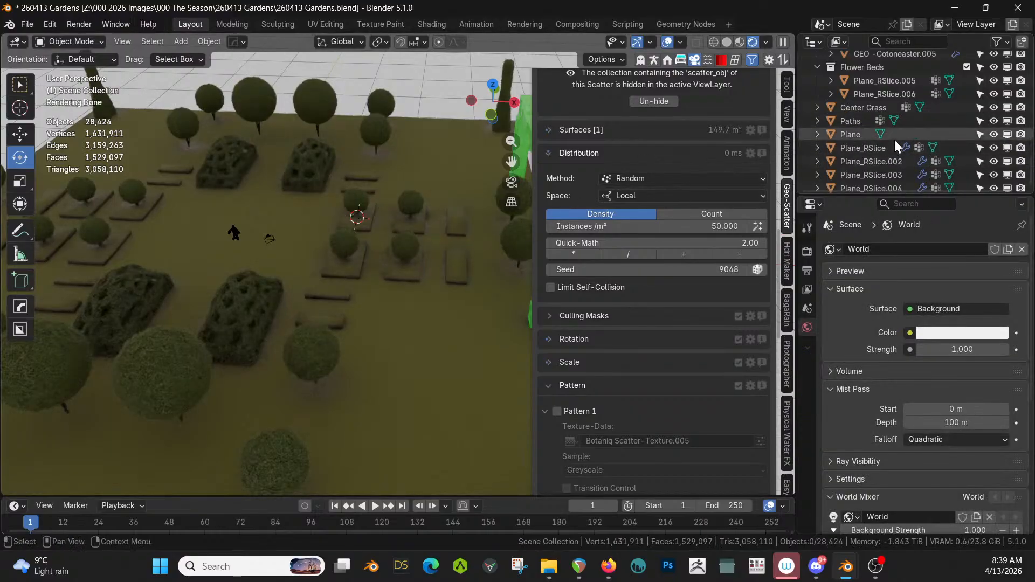
pyautogui.click(858, 121)
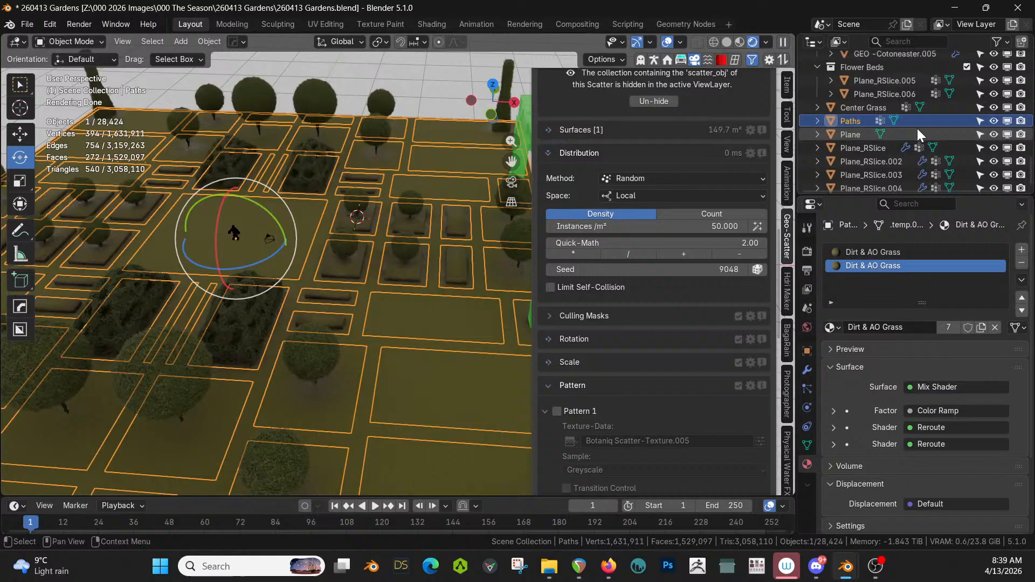
pyautogui.click(854, 133)
pyautogui.press('KP_Divide')
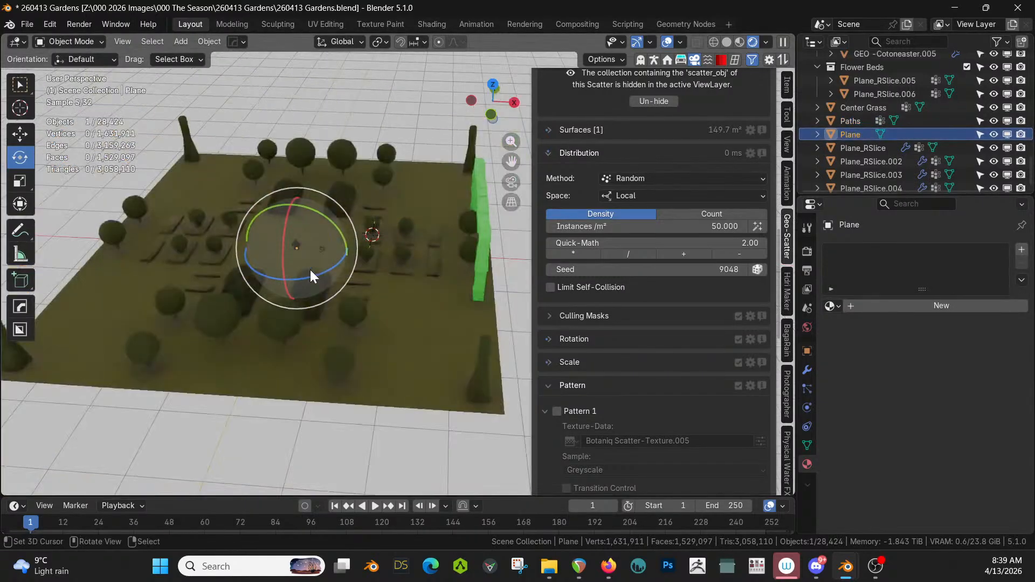
pyautogui.press('KP_Divide')
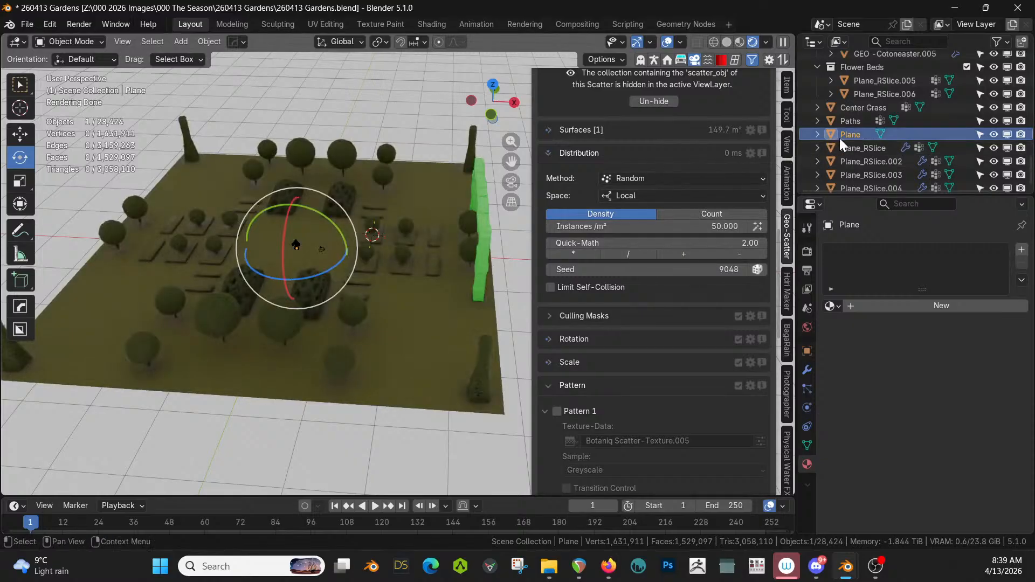
pyautogui.press('Delete')
# - Rename the Plane_RSlice object as Beds
pyautogui.click(863, 139)
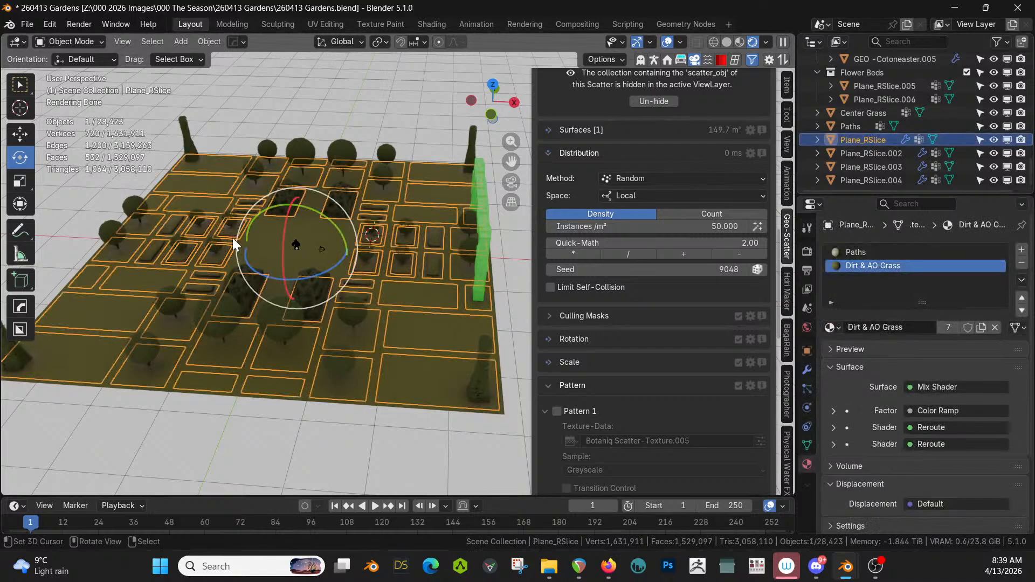
pyautogui.doubleClick(871, 141)
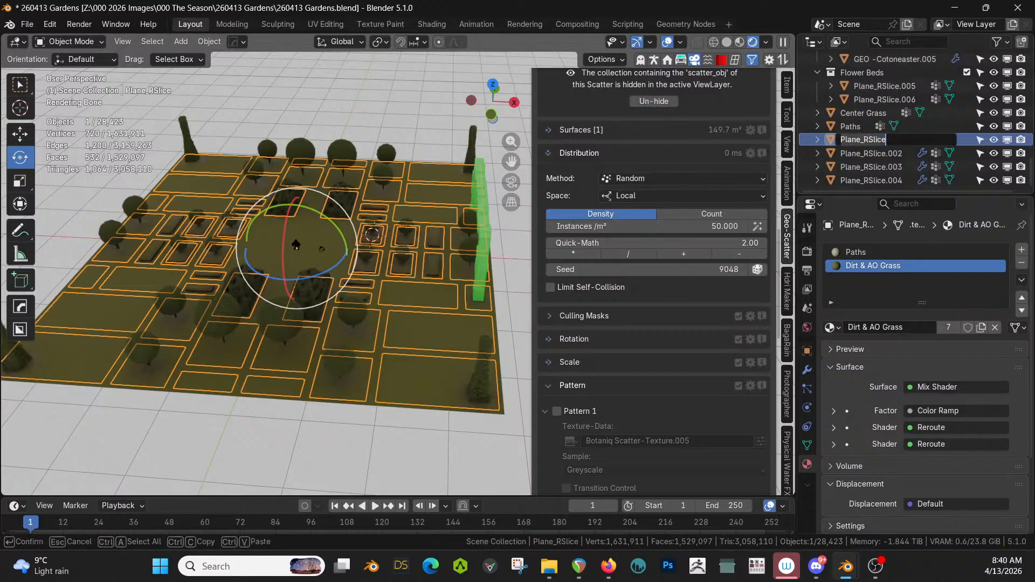
pyautogui.hotkey('ctrl', 'BackSpace')
pyautogui.write('Beds')
pyautogui.press('Return')
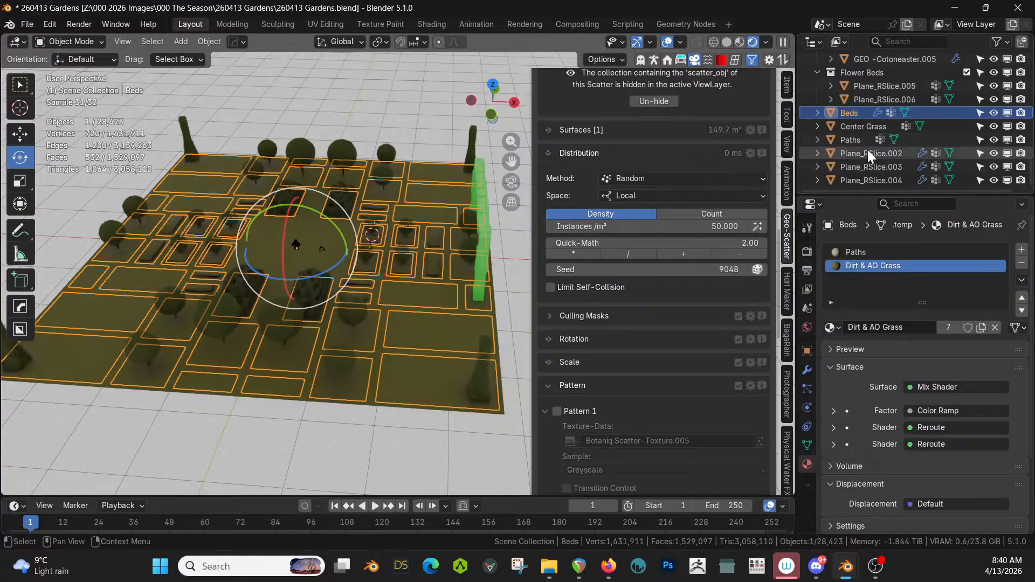
# - Move the Plane_RSlice.002 object to a new collection named Topiary Structures
pyautogui.click(867, 152)
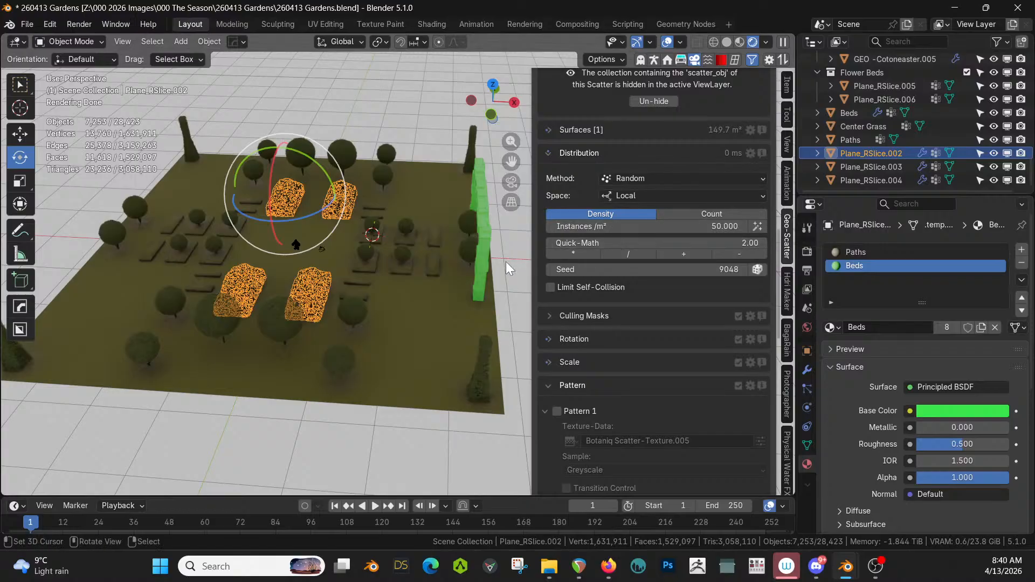
pyautogui.scroll(2, 345, 295)
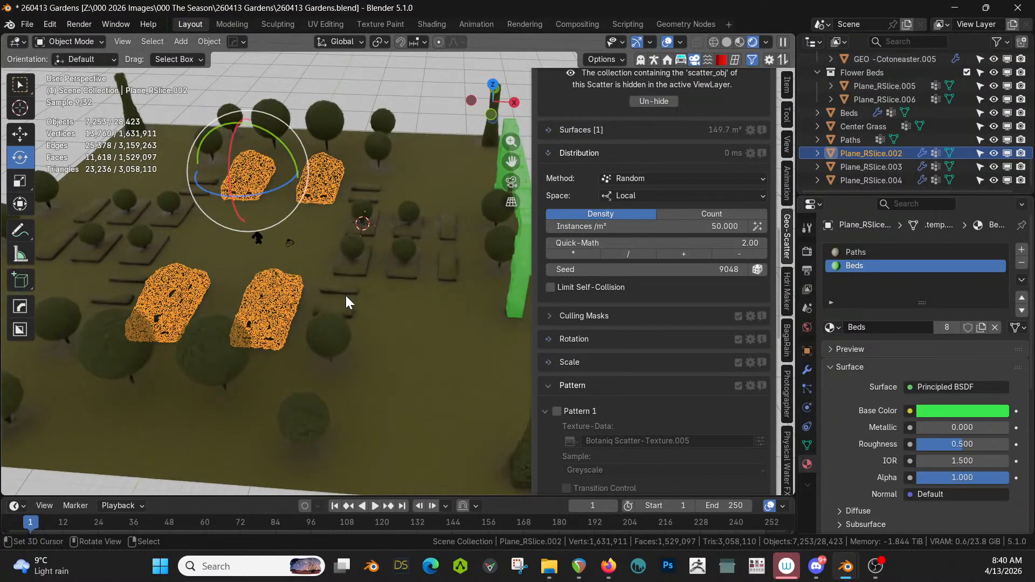
pyautogui.press('m')
pyautogui.click(332, 295)
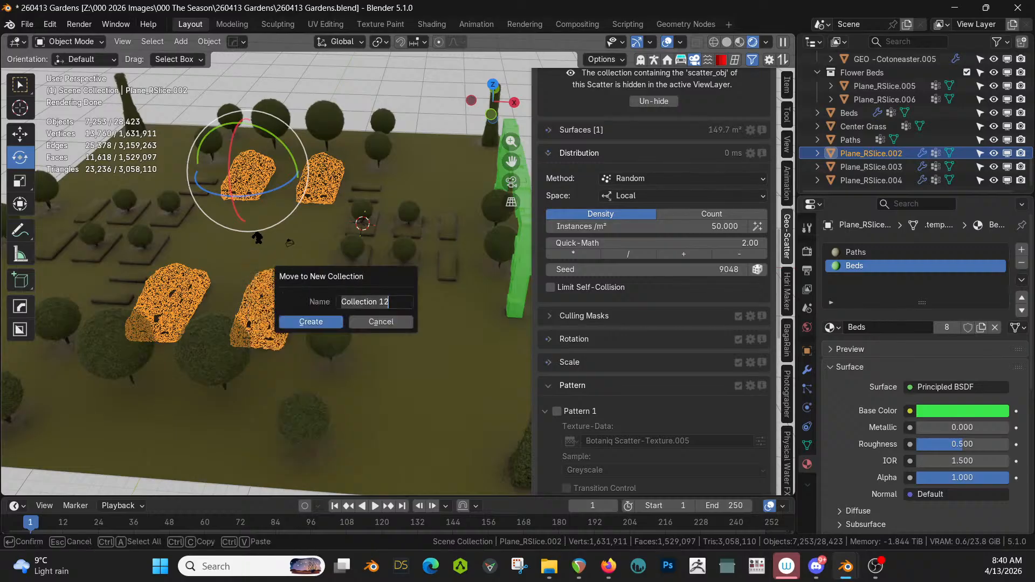
pyautogui.write('Topiary Structures')
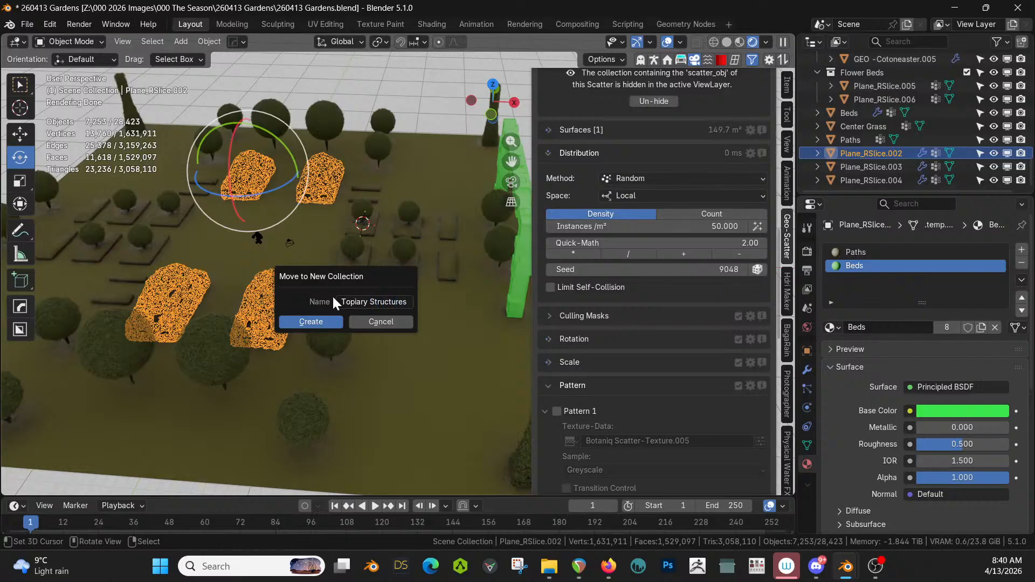
pyautogui.press('Return')
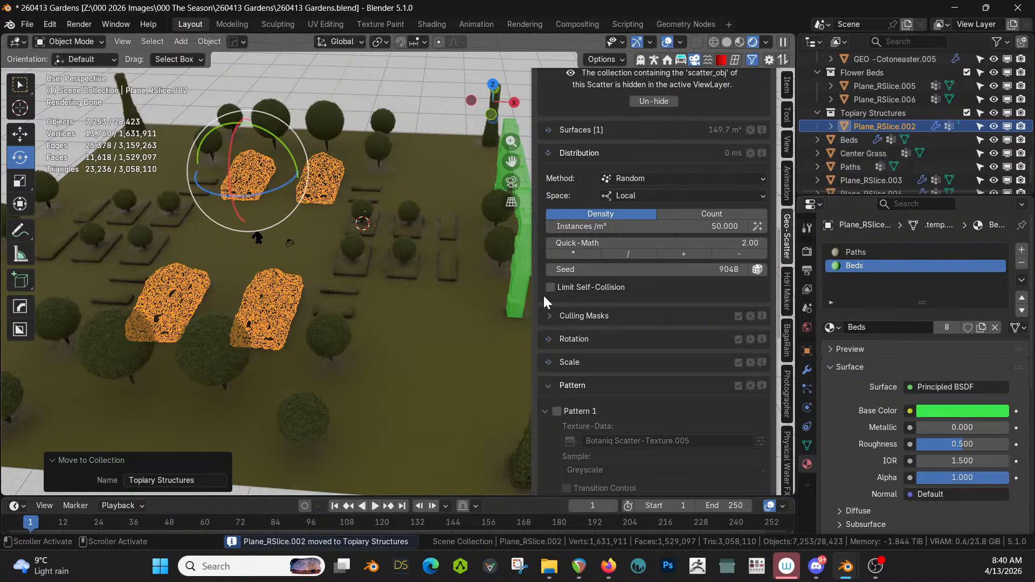
# - Move the Plane_RSlice.003 corner columns to the Topiary Structures collection and rename the object as Corner Pylons
pyautogui.click(855, 180)
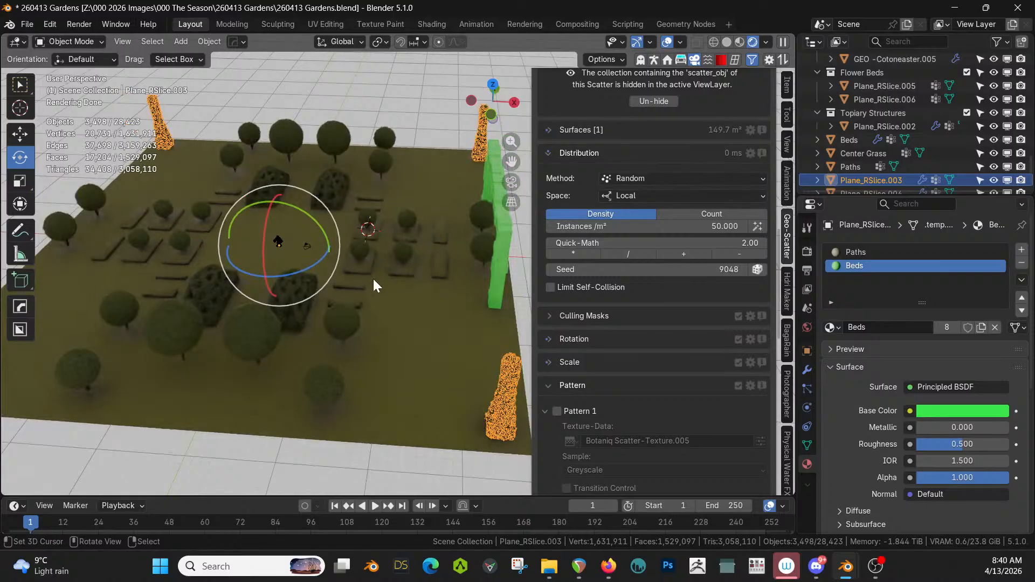
pyautogui.press('m')
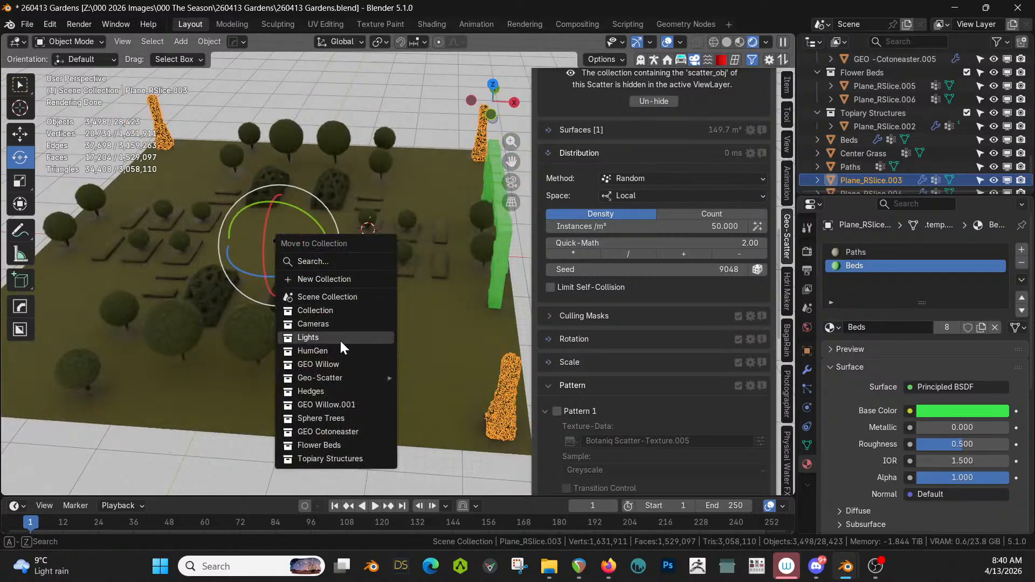
pyautogui.click(353, 457)
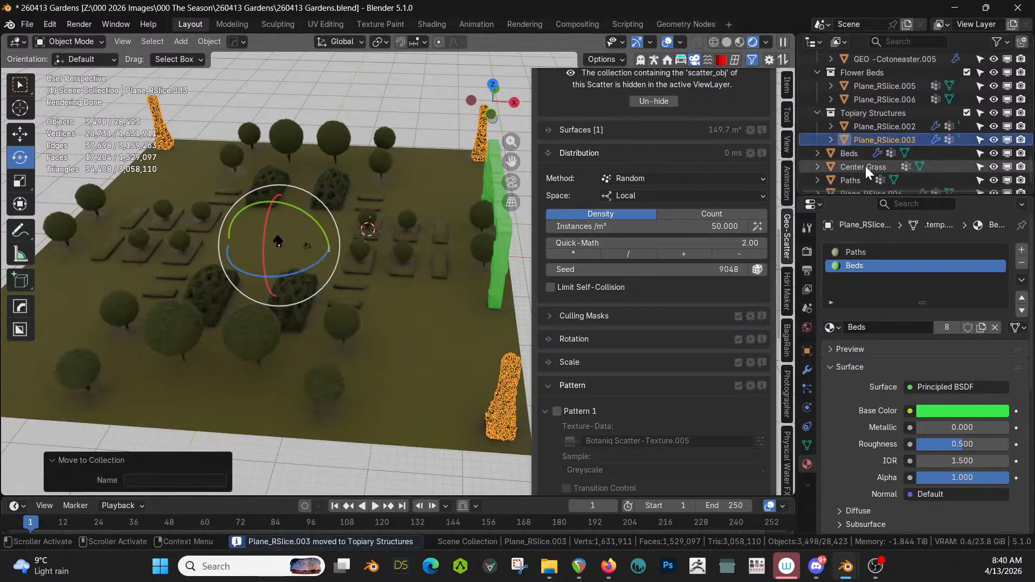
pyautogui.doubleClick(874, 139)
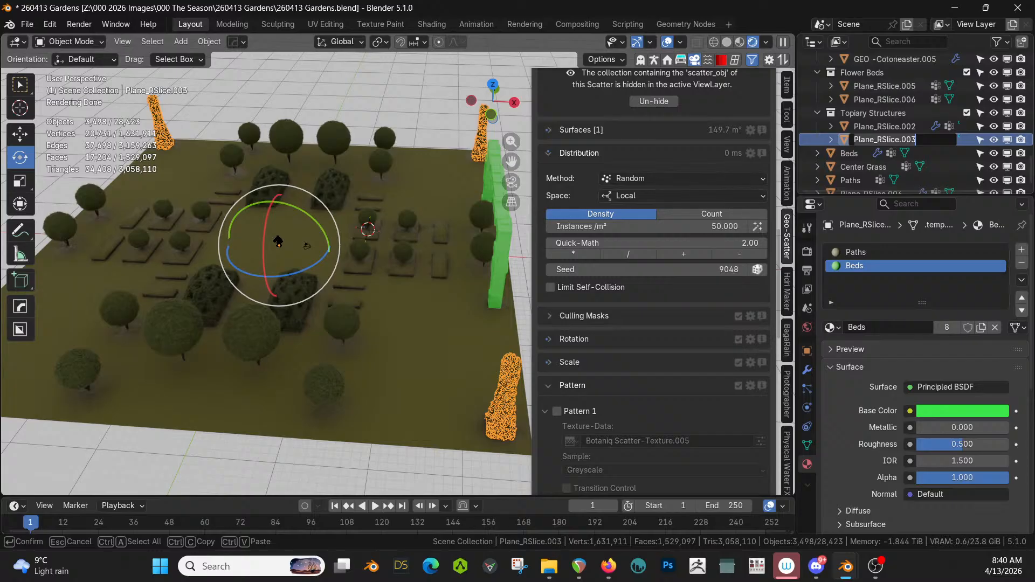
pyautogui.write('Corner Pylons')
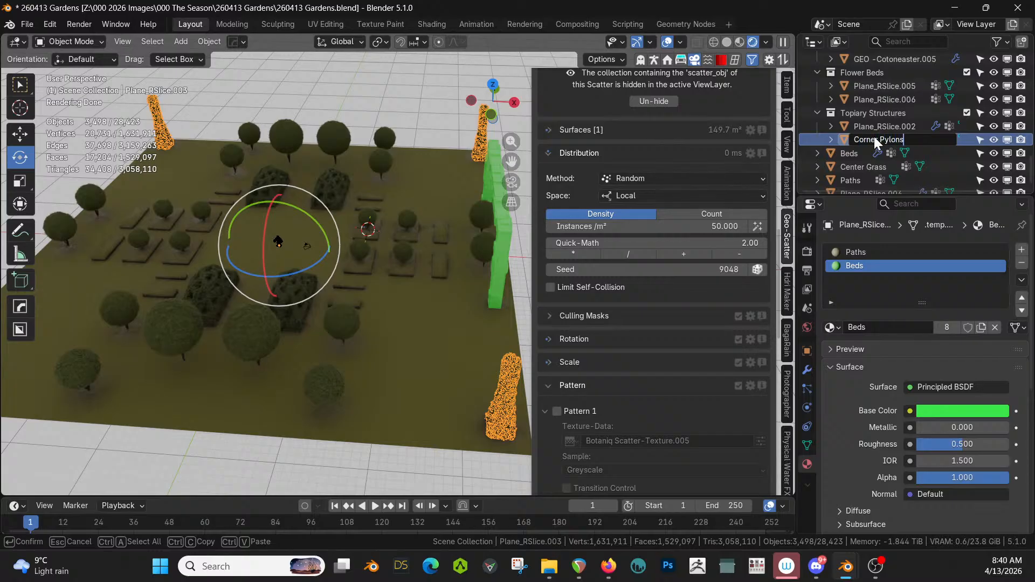
pyautogui.press('Return')
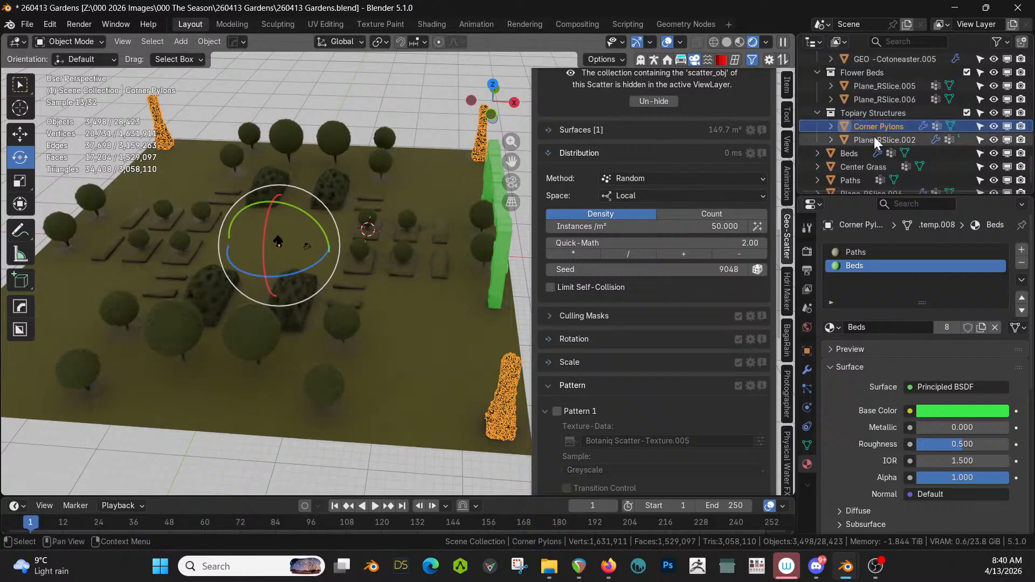
# - Rename the Plane_RSlice.002 object in the Topiary Structures collection as Topiary Buildings
pyautogui.click(880, 139)
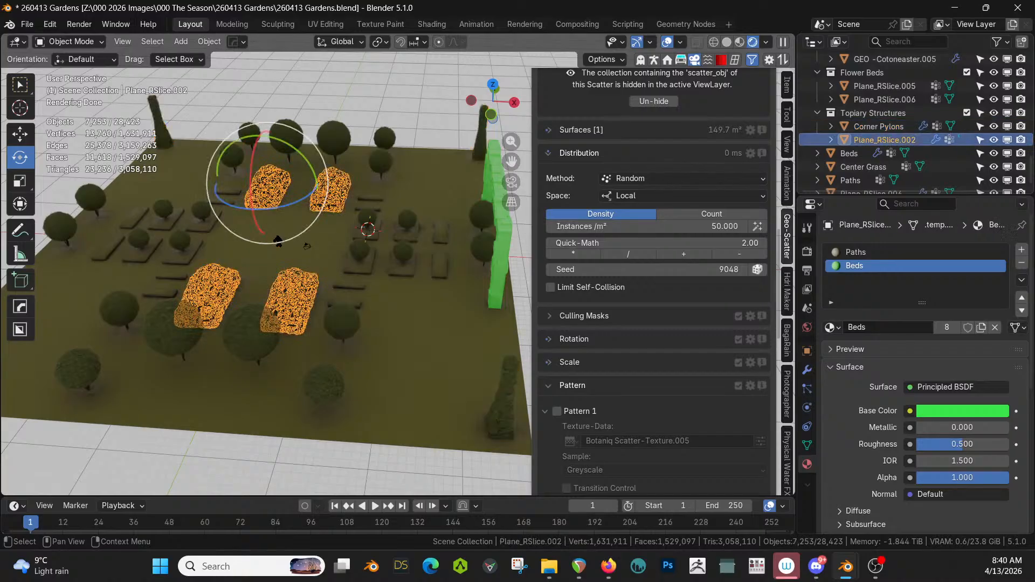
pyautogui.doubleClick(880, 139)
pyautogui.write('Topiary')
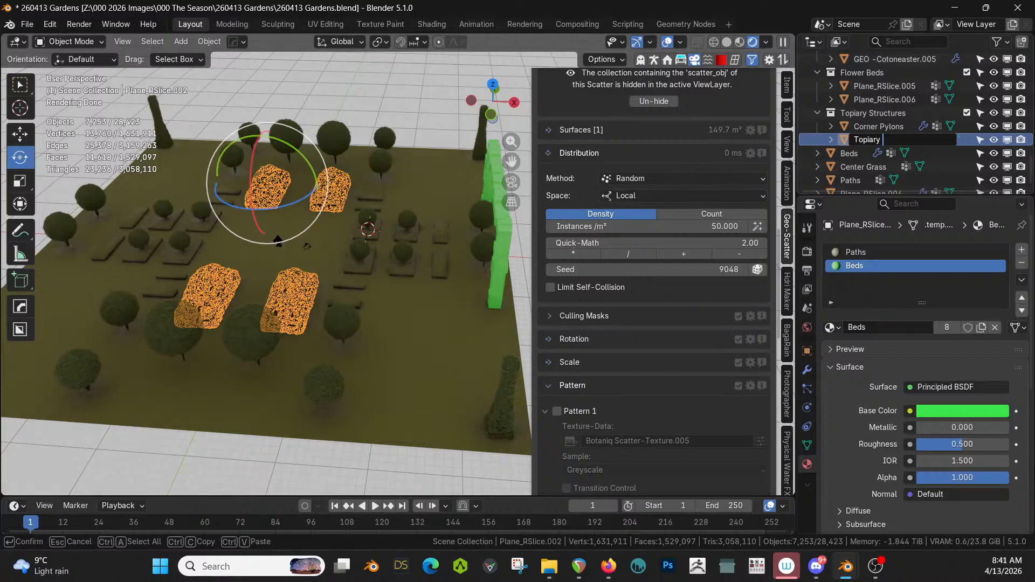
pyautogui.write('Buildings')
pyautogui.press('Return')
# - Move the green arch object, Plane_RSlice.004, to a new collection named Structures
pyautogui.scroll(-1, 891, 142)
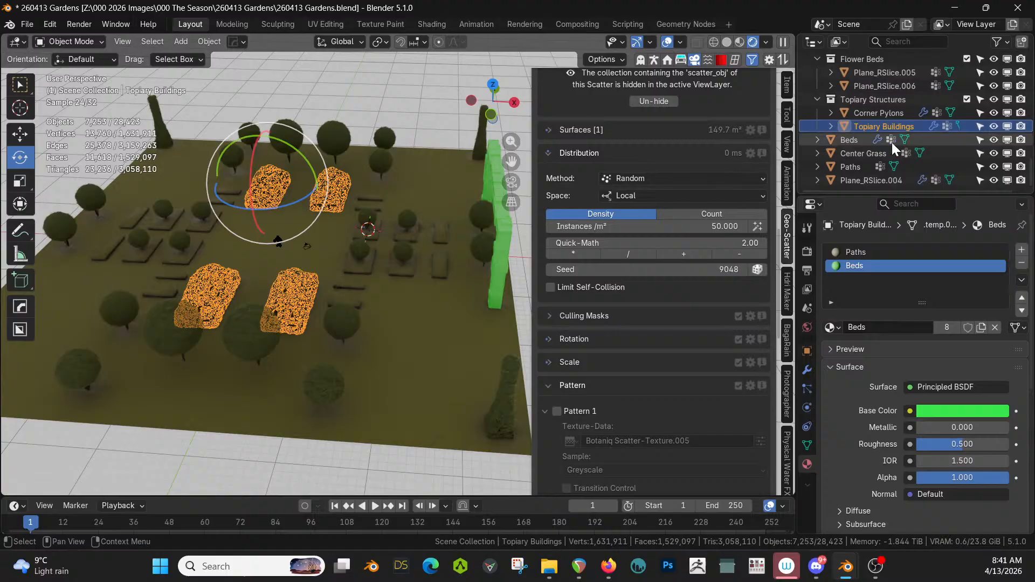
pyautogui.click(888, 177)
pyautogui.press('m')
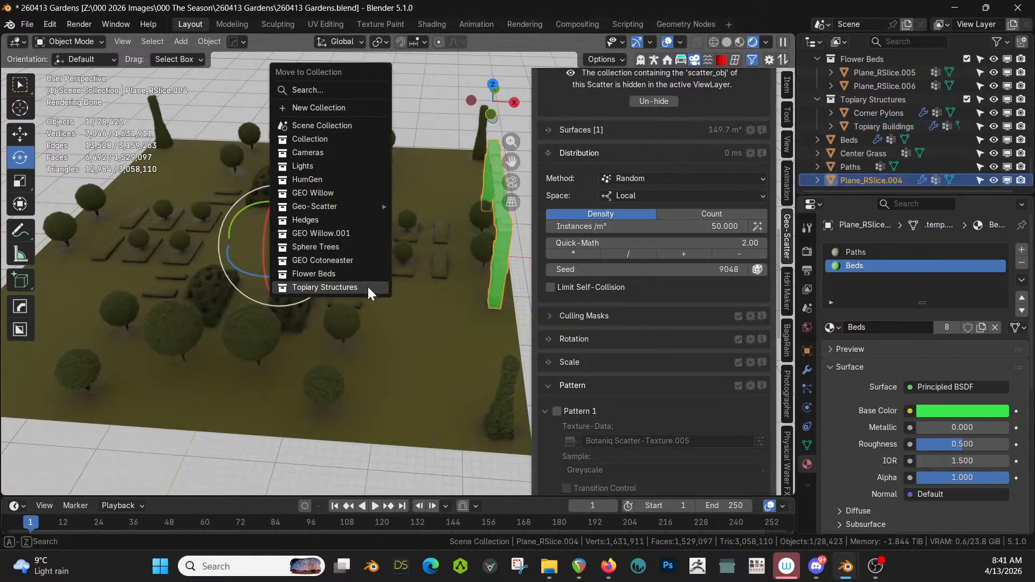
pyautogui.click(334, 108)
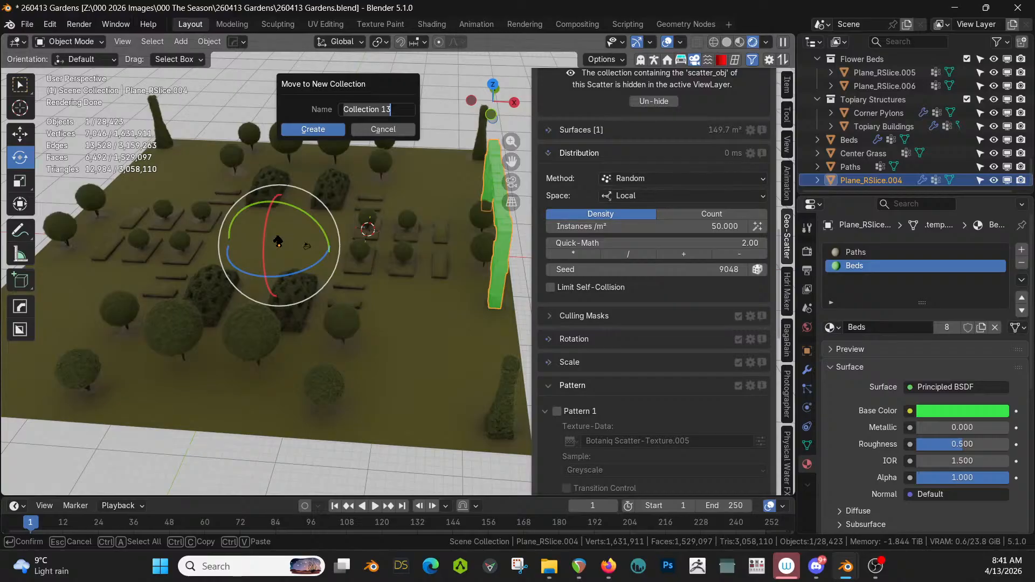
pyautogui.write('Structures')
pyautogui.press('Return')
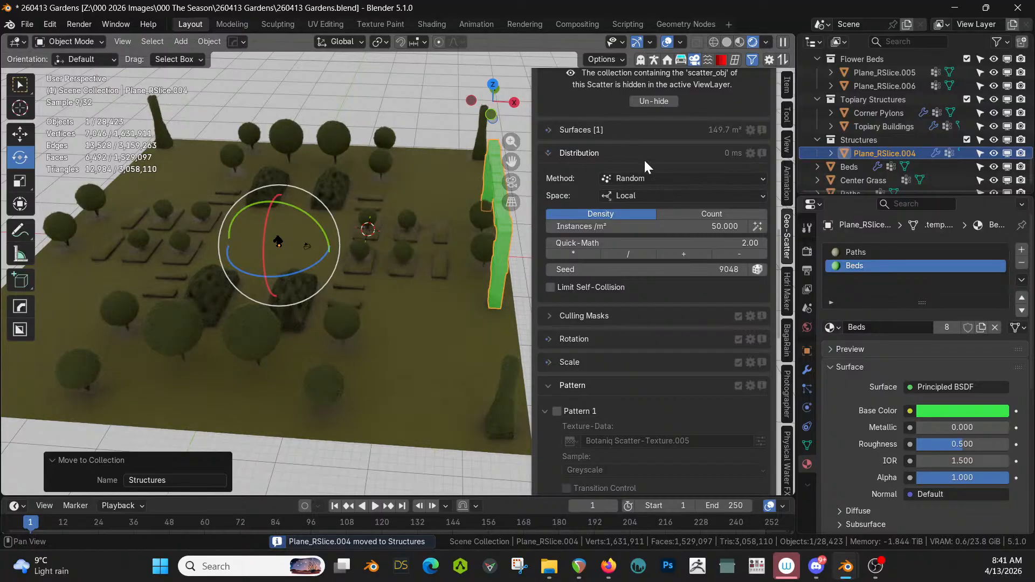
# - Rename the Plane_RSlice.004 object as Entry Arch and try to add a material slot to it
pyautogui.doubleClick(874, 152)
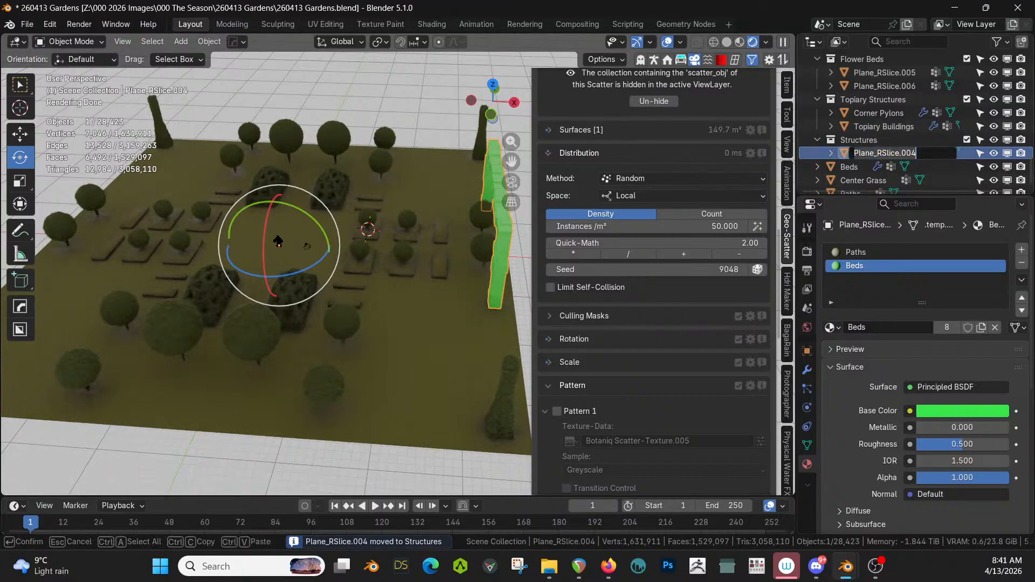
pyautogui.hotkey('ctrl', 'a')
pyautogui.write('Entry Arch')
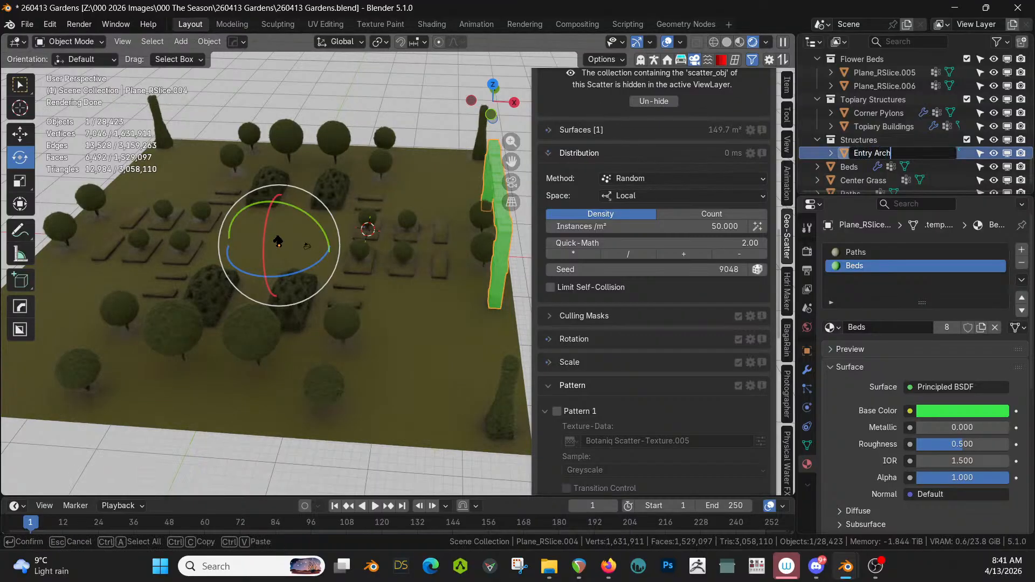
pyautogui.press('Return')
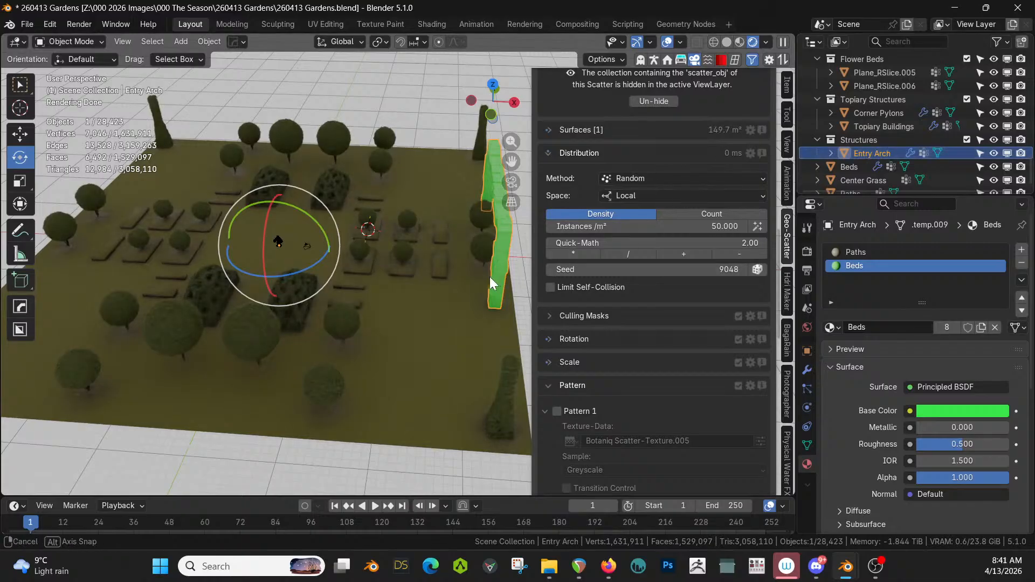
pyautogui.moveTo(489, 277); pyautogui.dragTo(507, 262, button='middle')
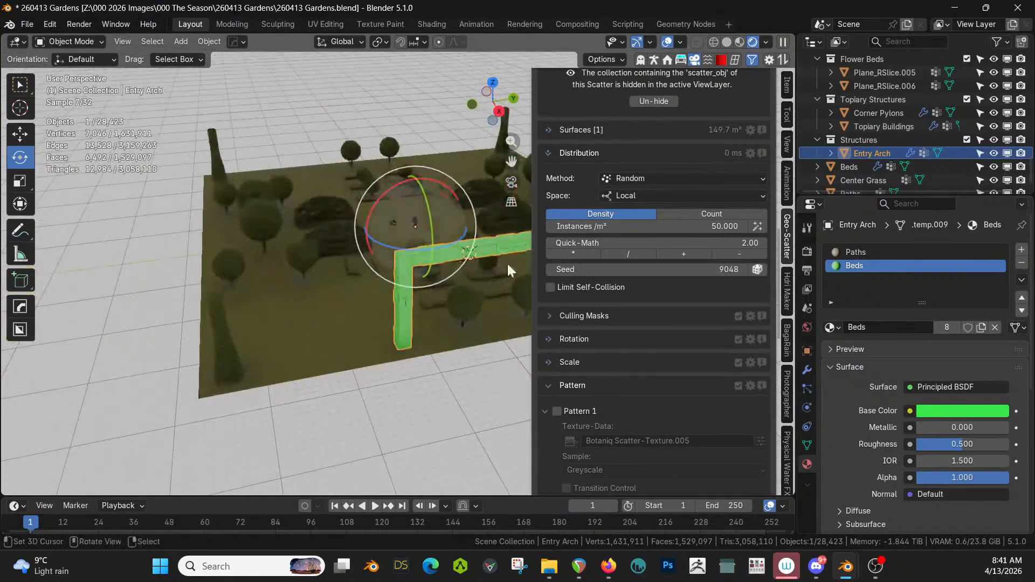
pyautogui.click(1022, 265)
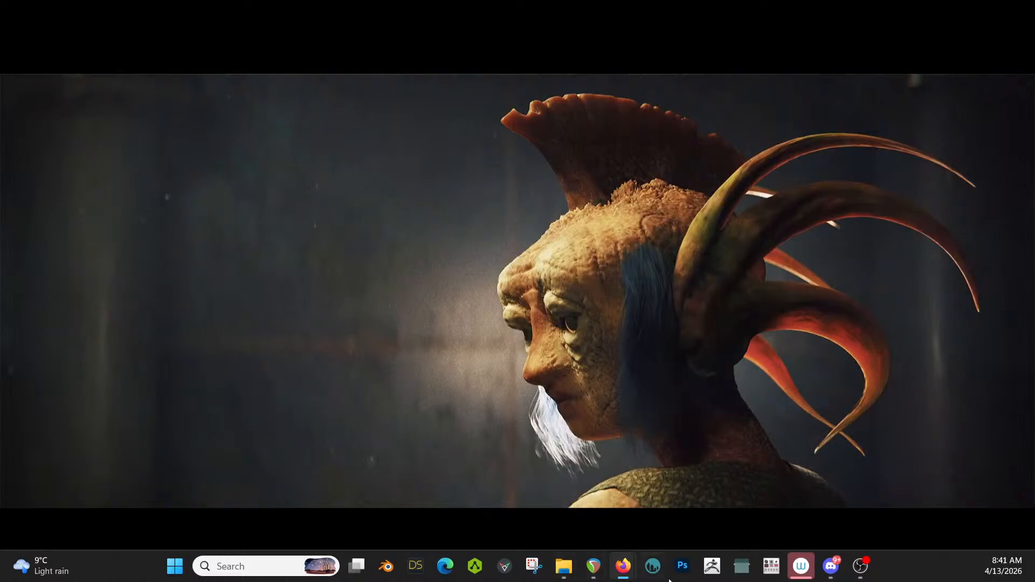
# - Relaunch Blender and recover the garden scene from its auto-saved file
pyautogui.click(391, 573)
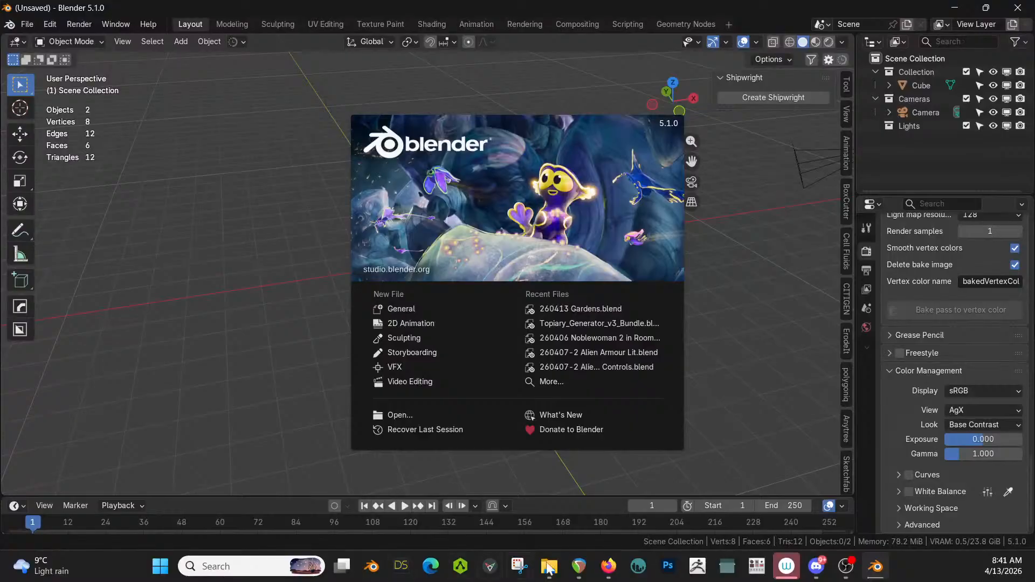
pyautogui.click(25, 21)
pyautogui.click(27, 24)
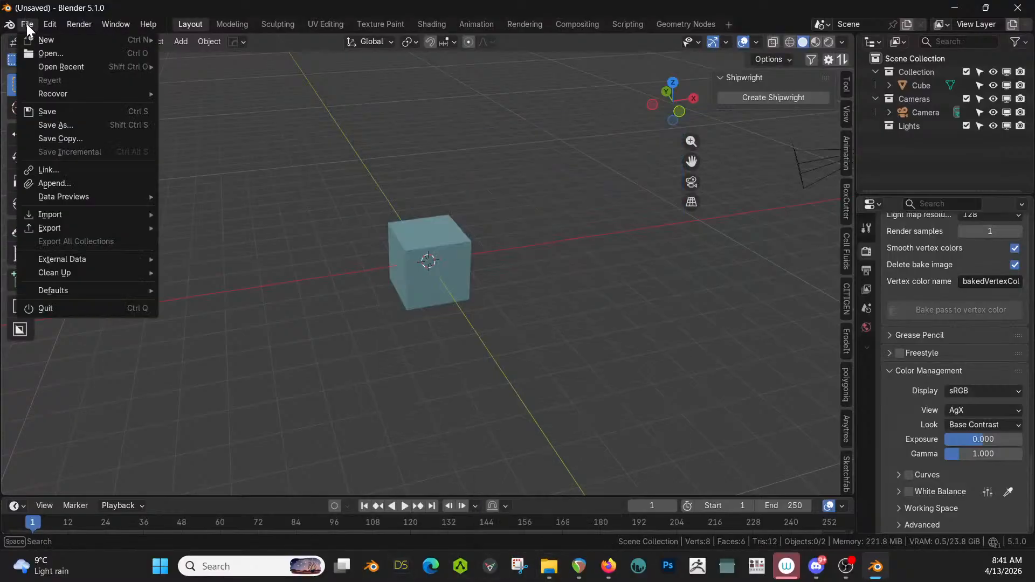
pyautogui.moveTo(65, 68)
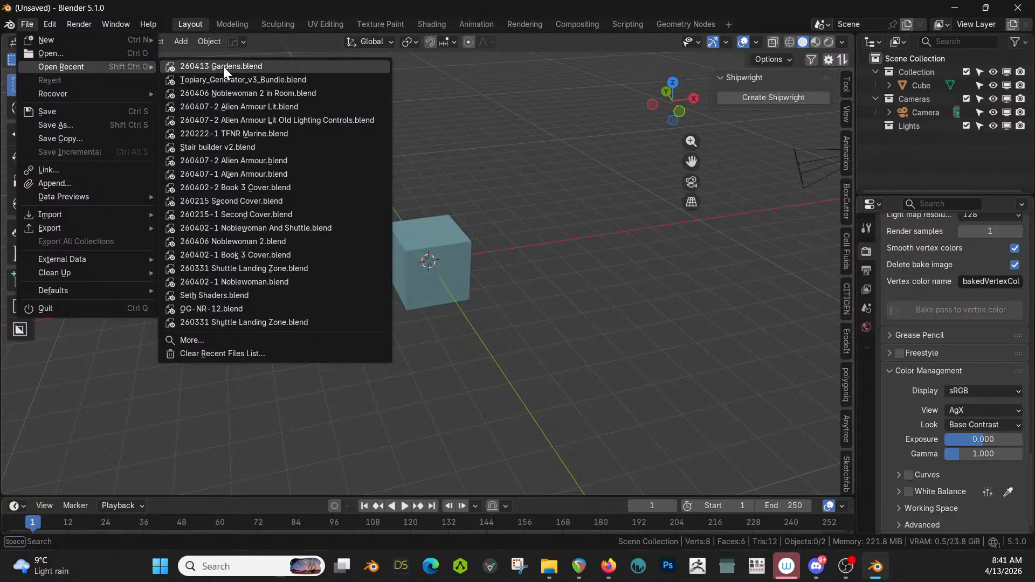
pyautogui.moveTo(76, 99)
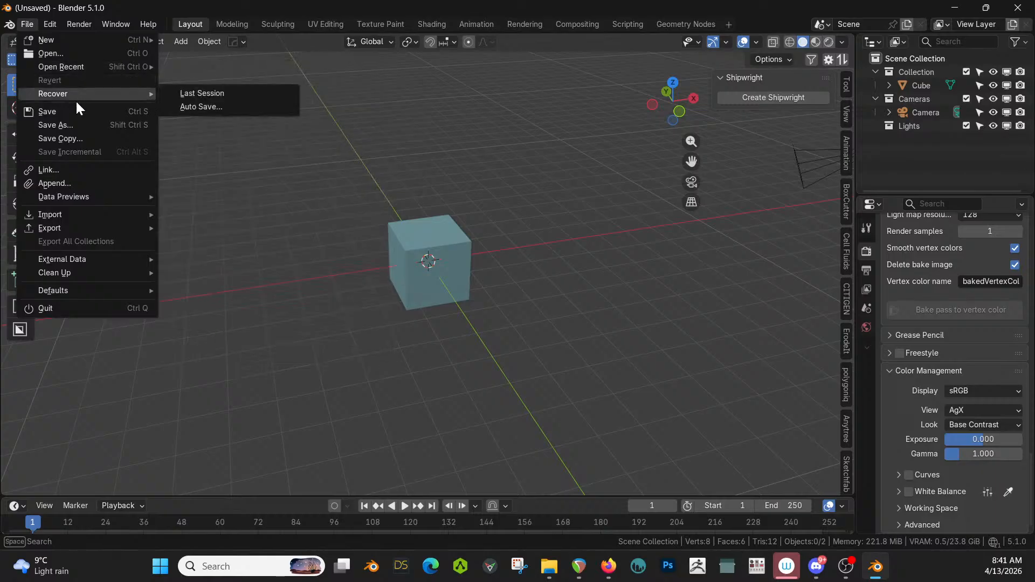
pyautogui.click(201, 107)
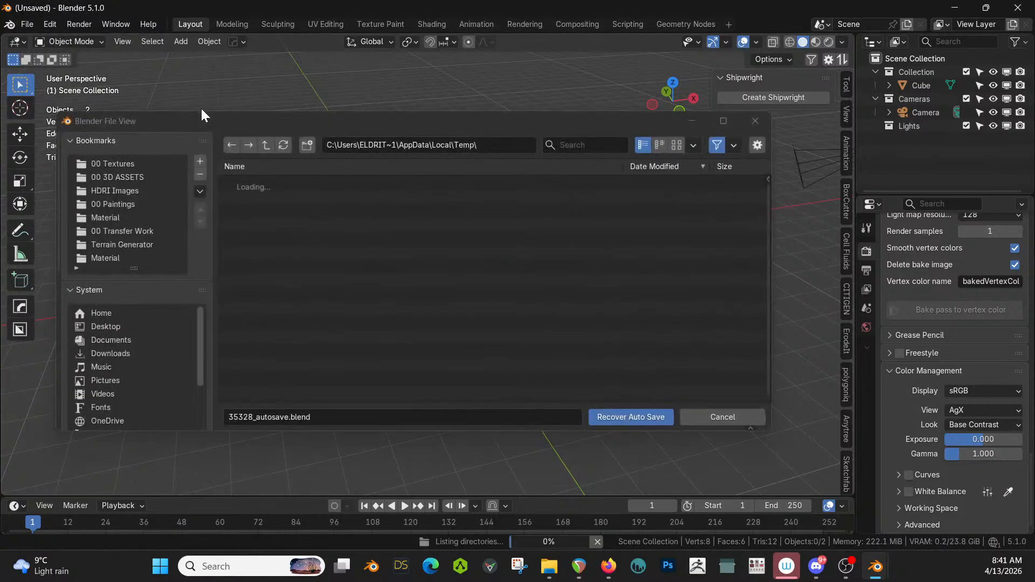
pyautogui.doubleClick(289, 184)
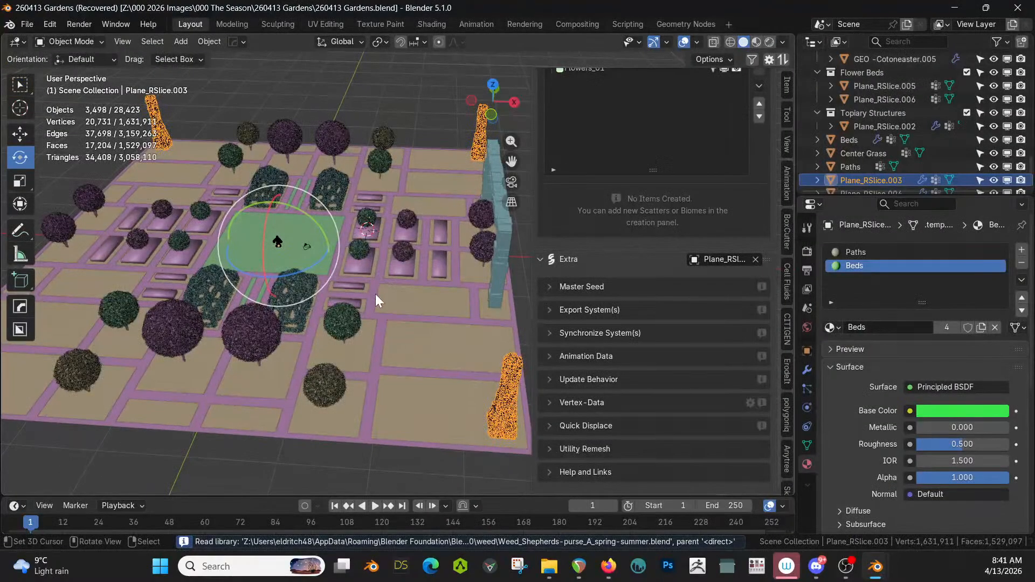
# - Rename the recovered Plane_RSlice.003 object as Corner Pylons and move it to the Topiary Structures collection
pyautogui.moveTo(376, 294); pyautogui.dragTo(338, 274, button='middle')
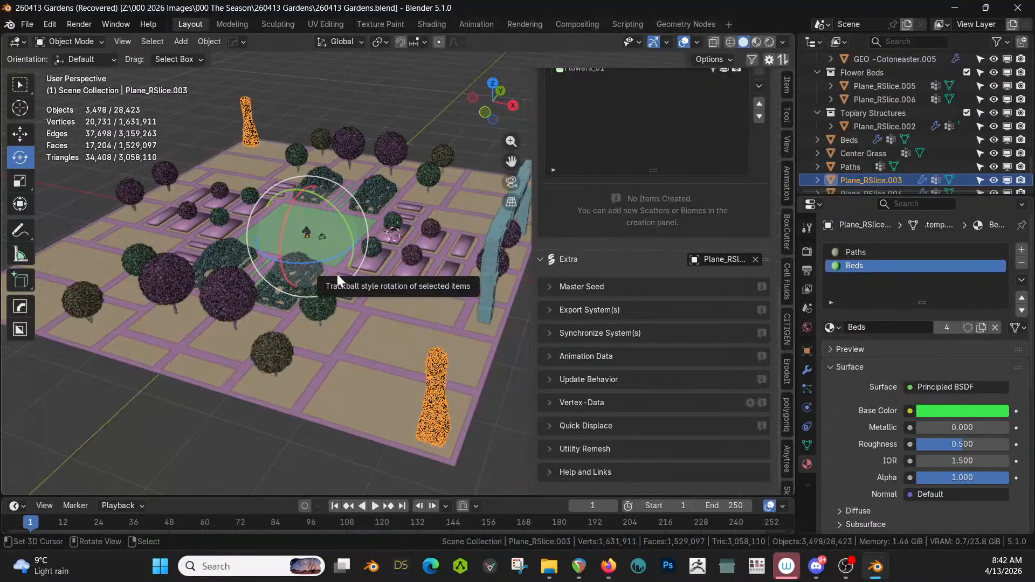
pyautogui.doubleClick(898, 182)
pyautogui.write('Corner Pylons')
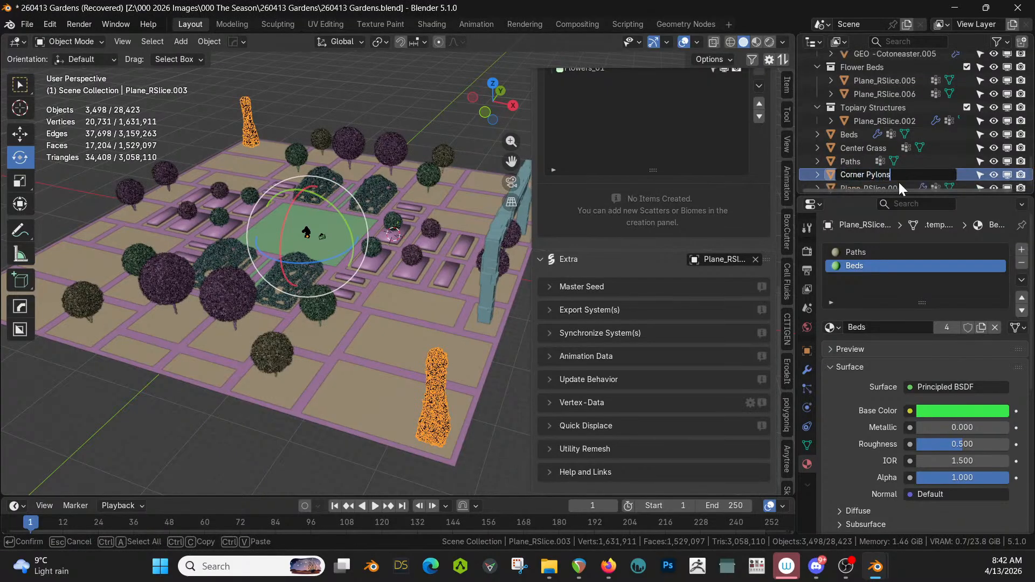
pyautogui.press('Return')
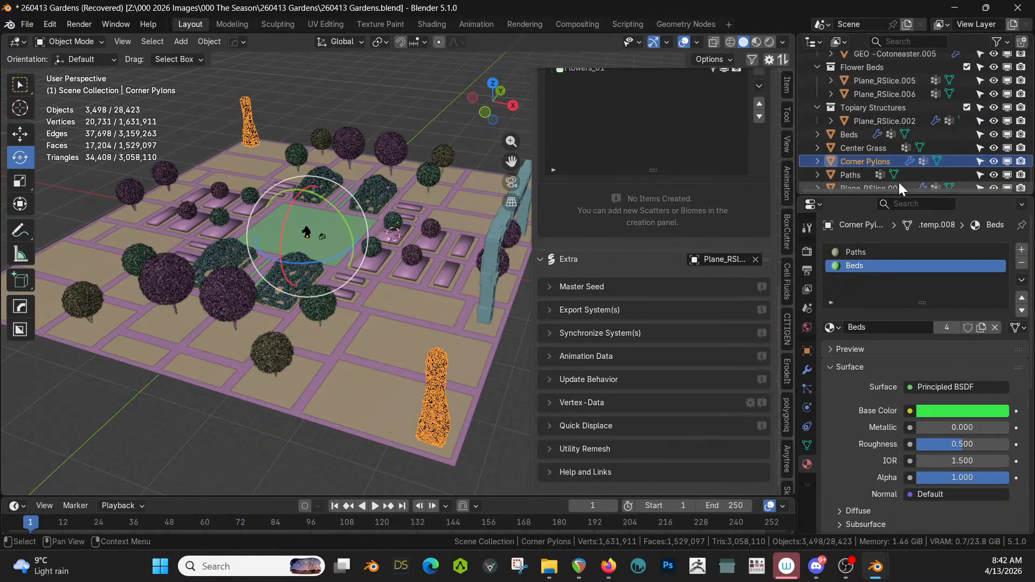
pyautogui.moveTo(256, 225); pyautogui.dragTo(257, 231, button='middle')
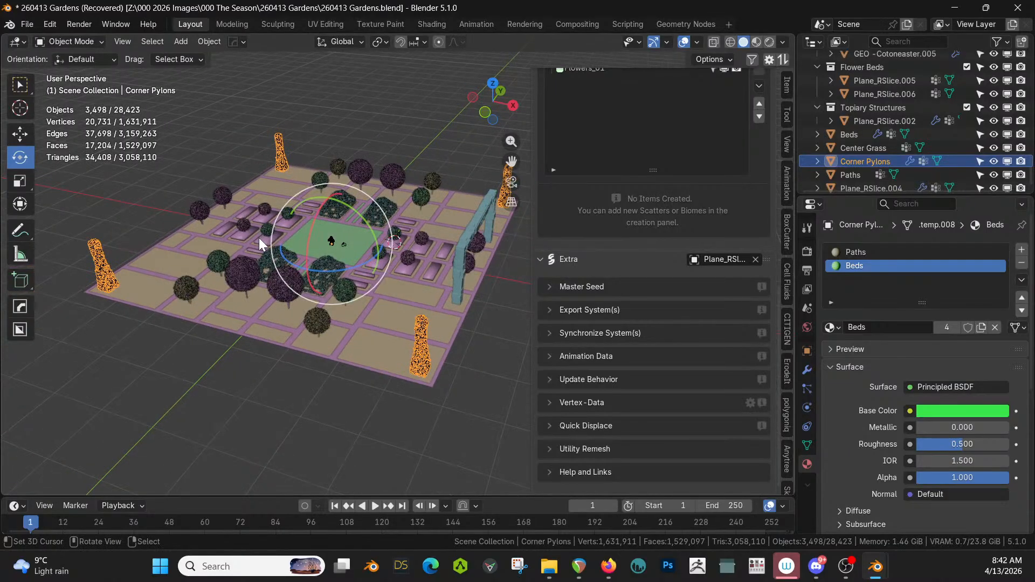
pyautogui.press('m')
pyautogui.click(228, 433)
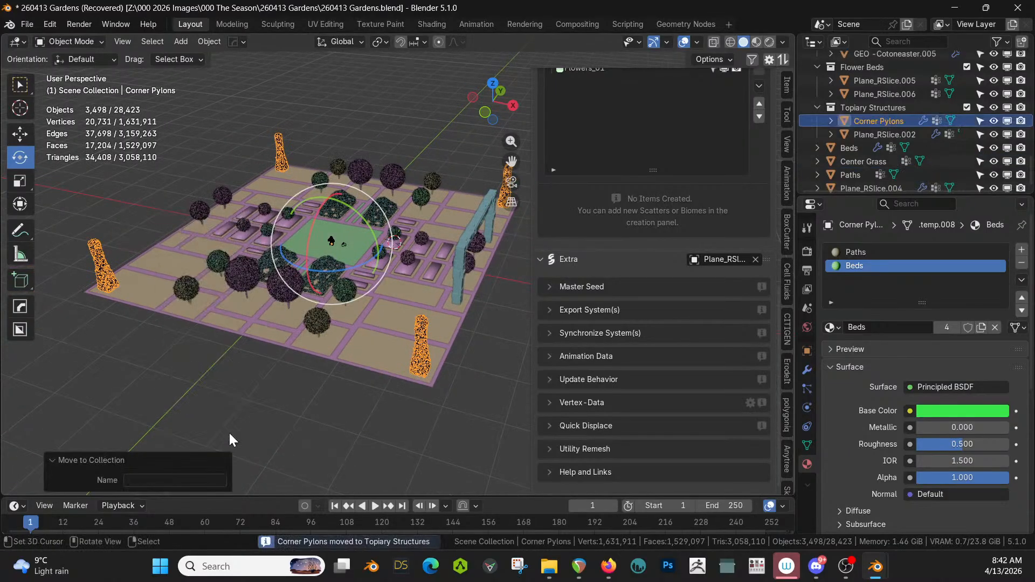
# - Rename the Plane_RSlice.002 object in the Topiary Structures collection as Wireframe Topiary
pyautogui.click(881, 135)
pyautogui.doubleClick(881, 135)
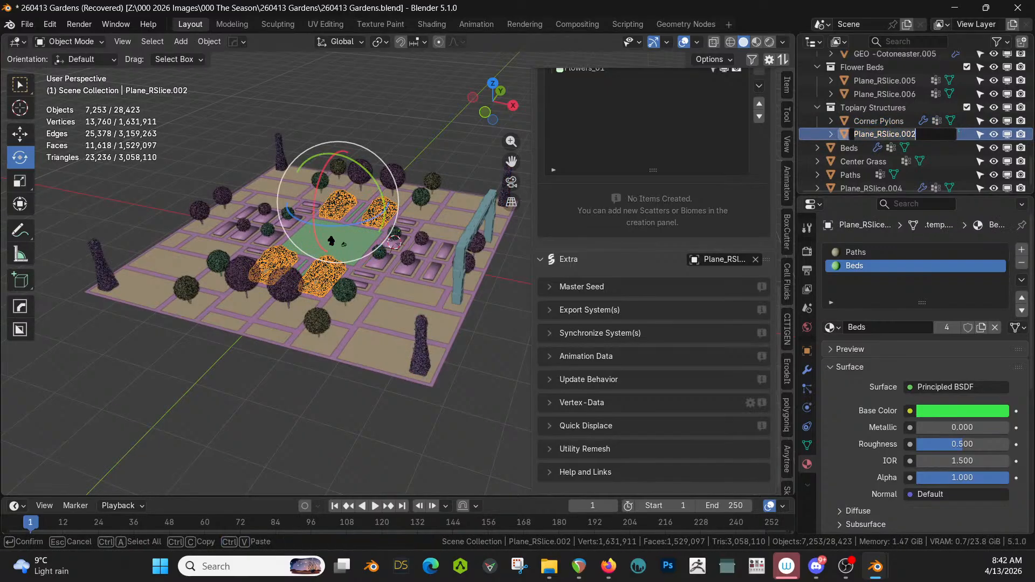
pyautogui.write('Wireframe T')
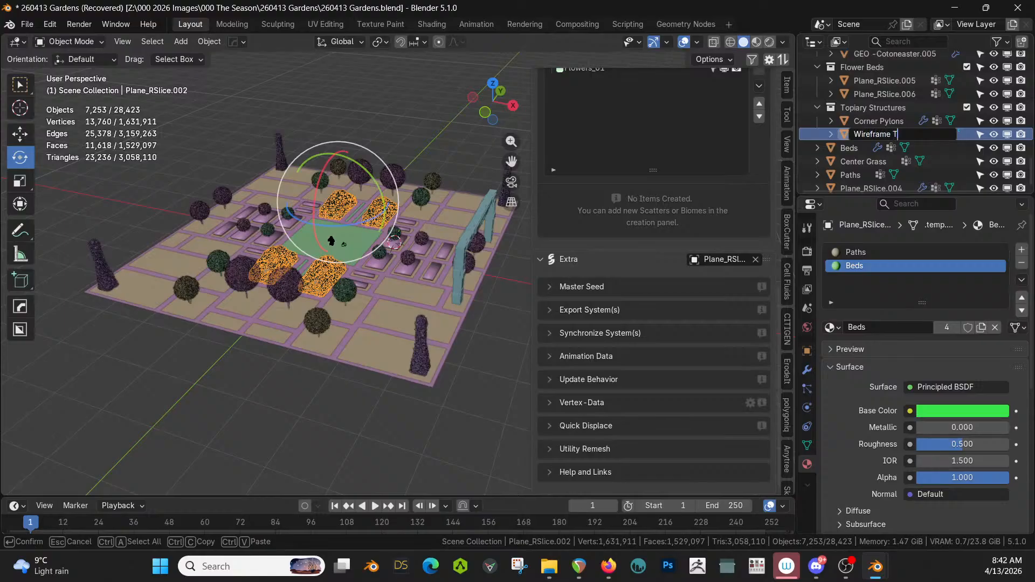
pyautogui.write('opiary')
pyautogui.press('Return')
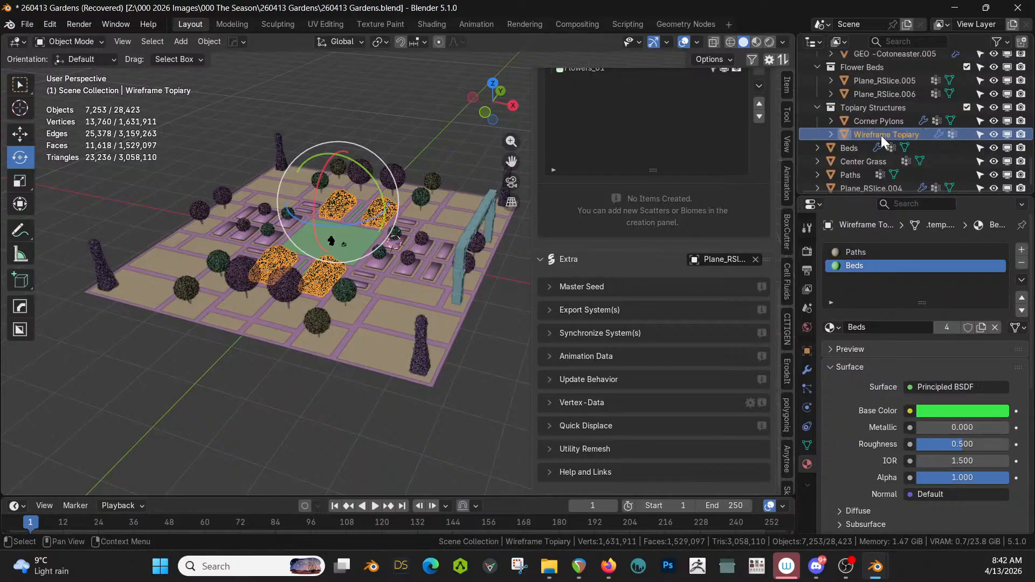
# - Rename the Plane_RSlice.004 object as Entry Arch and save the recovered garden file
pyautogui.scroll(-1, 878, 137)
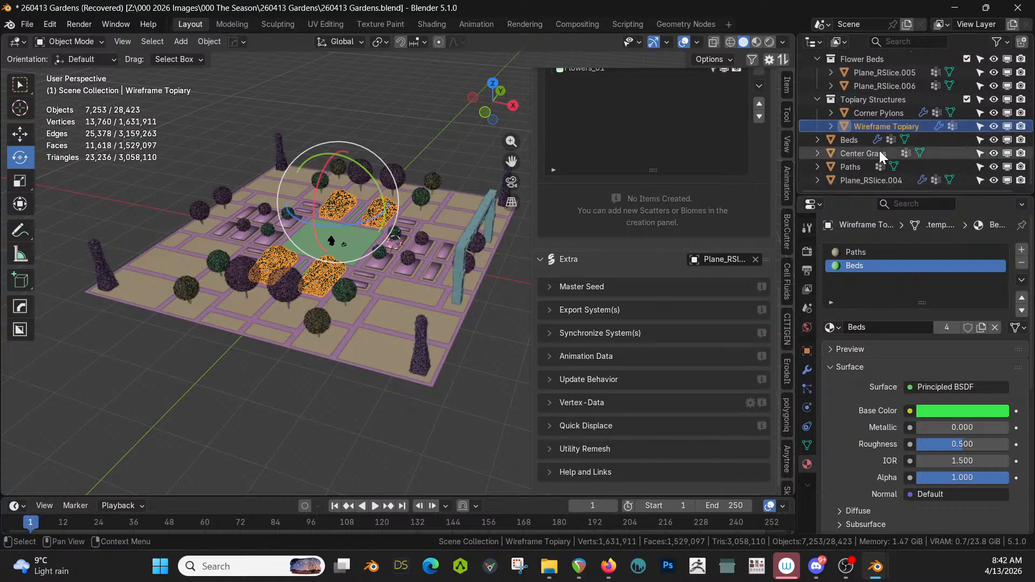
pyautogui.click(859, 175)
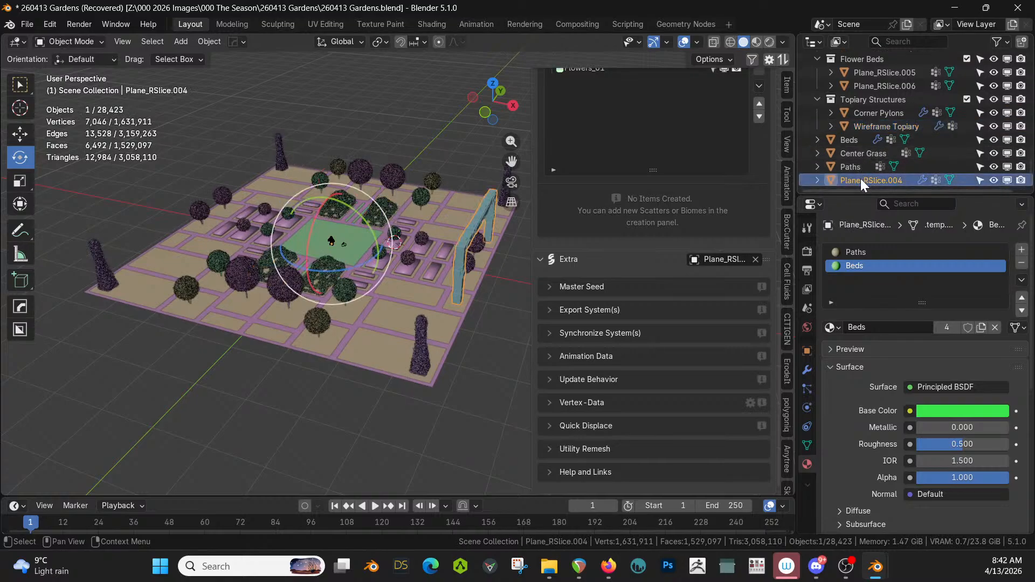
pyautogui.doubleClick(860, 179)
pyautogui.write('Entry Arch')
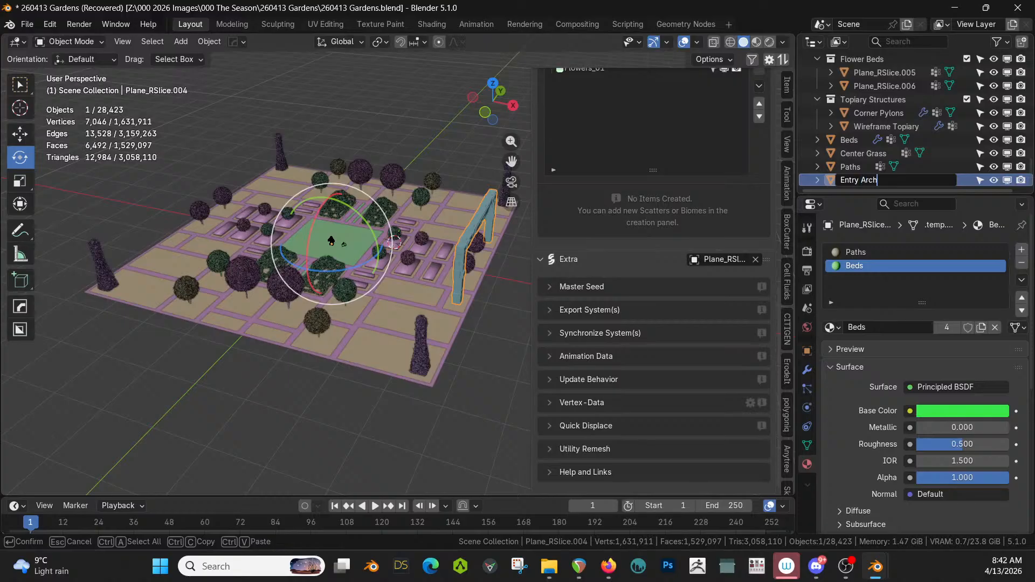
pyautogui.press('Return')
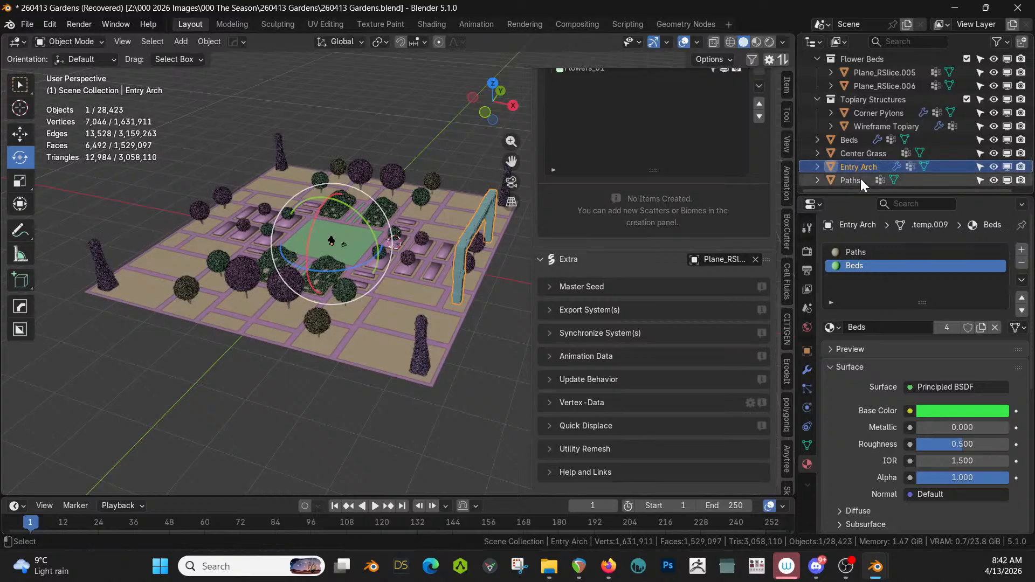
pyautogui.hotkey('ctrl', 's')
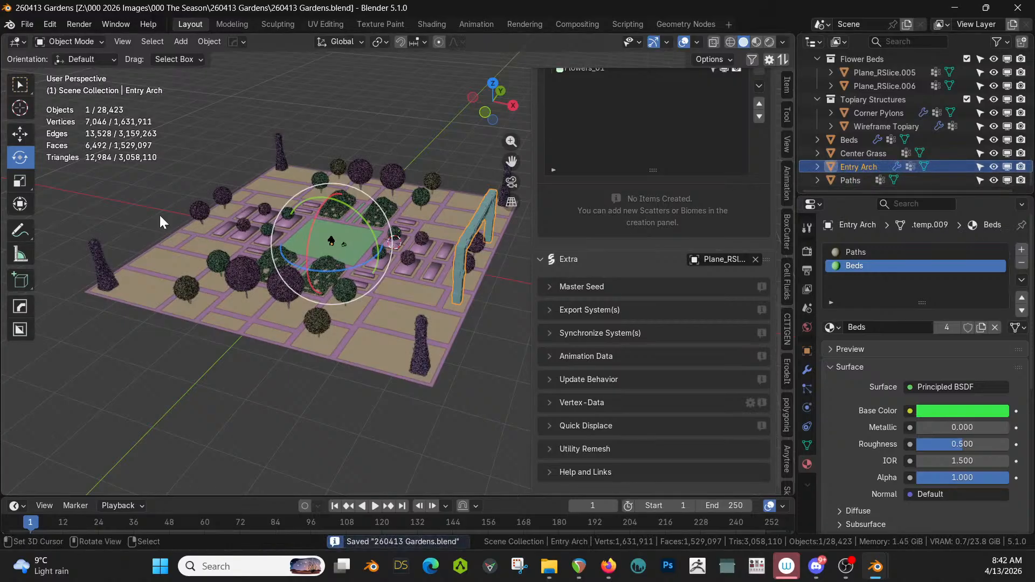
# - Start moving the Entry Arch object to a new collection
pyautogui.press('m')
pyautogui.click(135, 67)
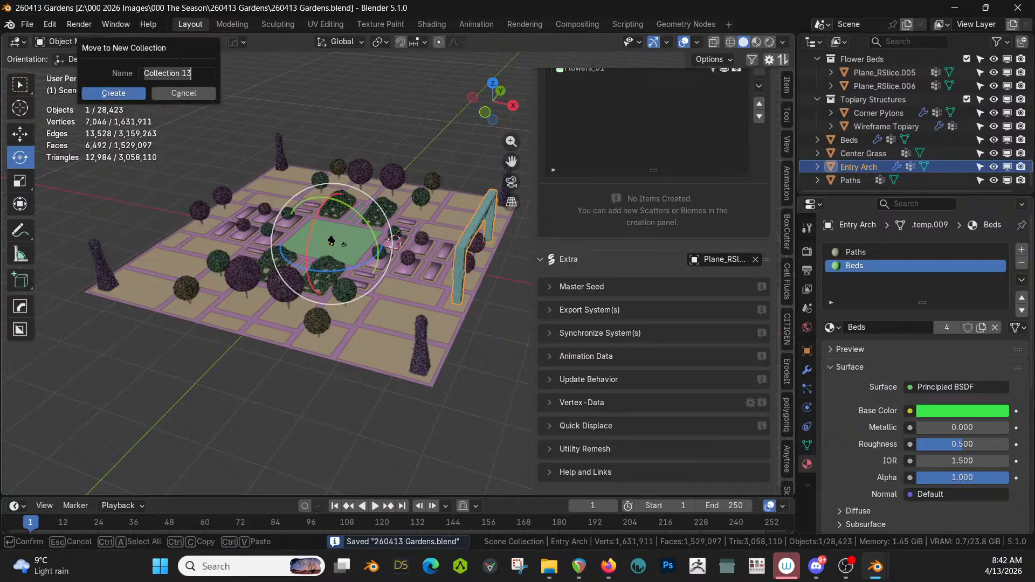
# - Name the new collection Structures, move the Entry Arch into it, and save the file
pyautogui.write('Structures')
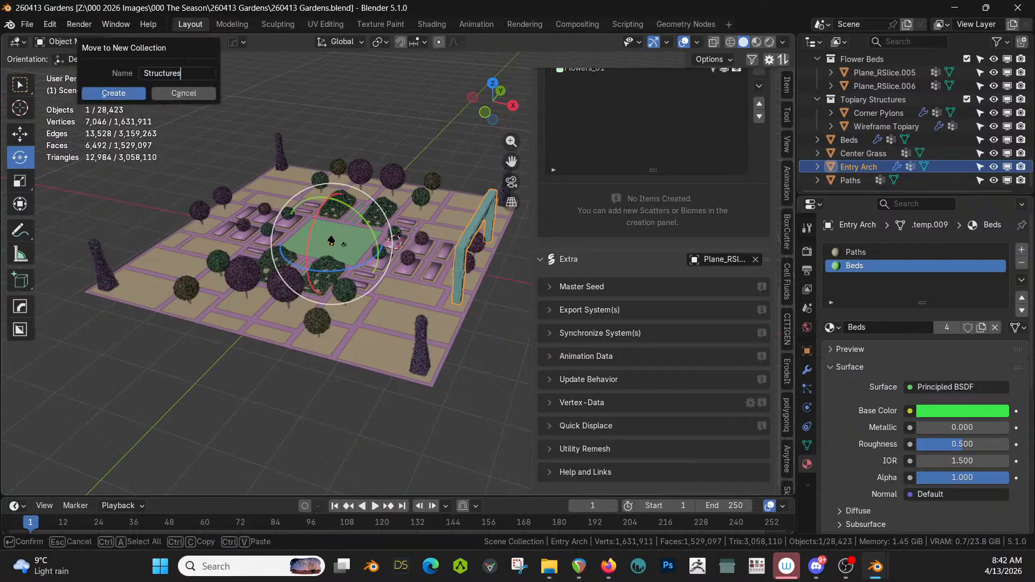
pyautogui.press('Return')
pyautogui.press('Return')
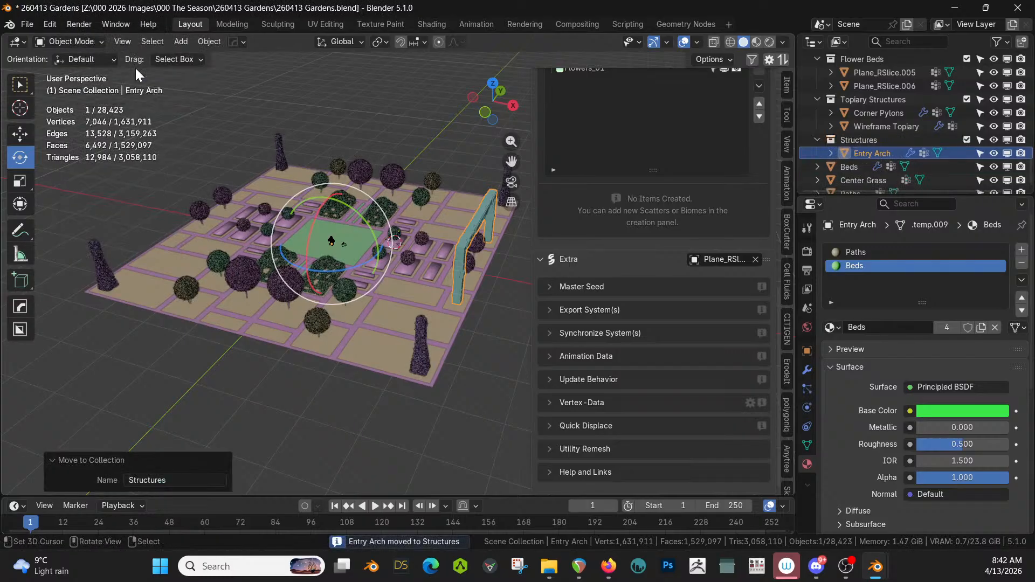
pyautogui.hotkey('ctrl', 's')
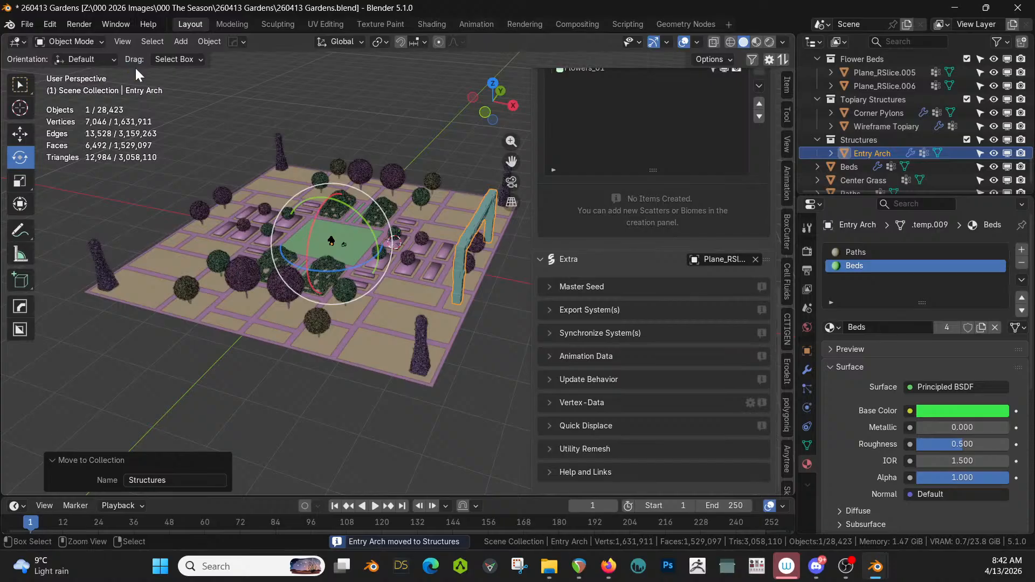
# - Apply the HOps Sharpen operation to the raised flower beds around the central lawn and save the file
pyautogui.scroll(1, 350, 276)
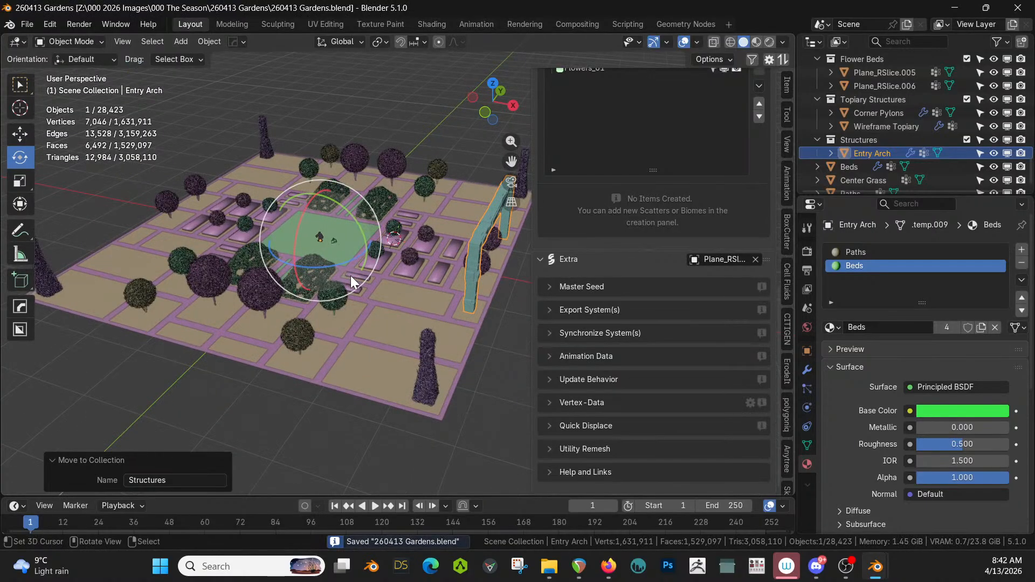
pyautogui.moveTo(351, 276); pyautogui.dragTo(314, 279, button='middle')
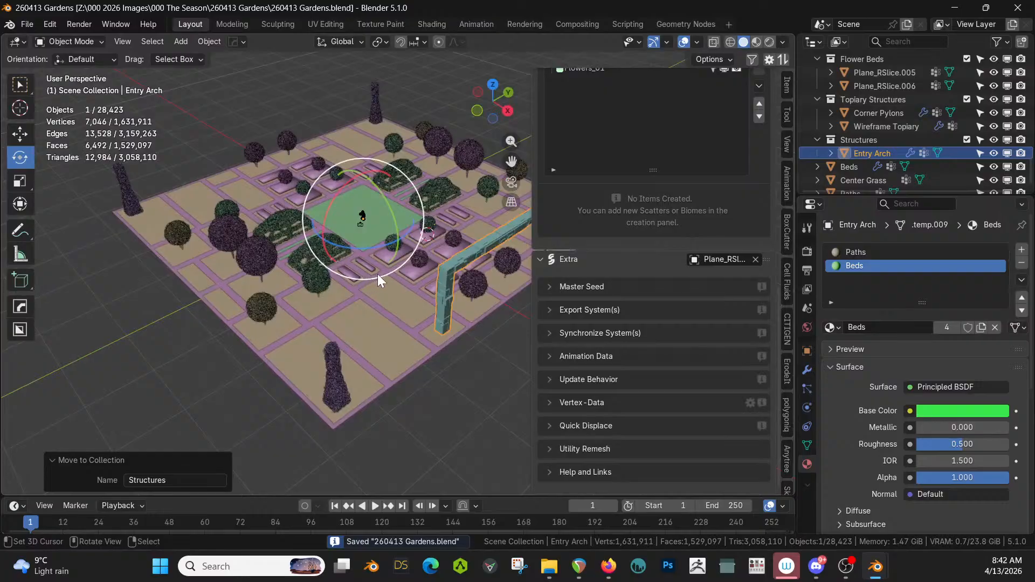
pyautogui.click(391, 258)
pyautogui.press('q')
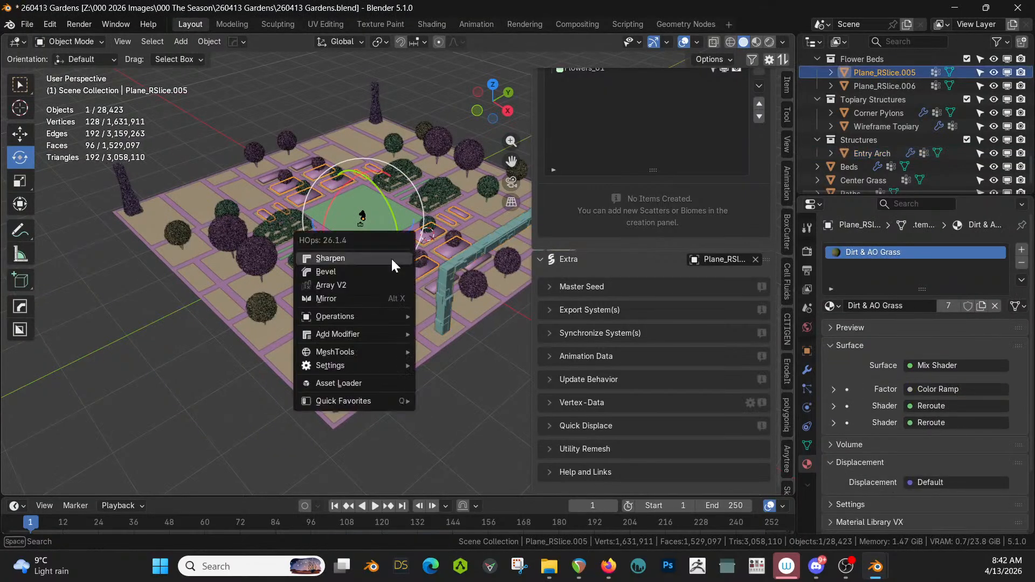
pyautogui.click(390, 257)
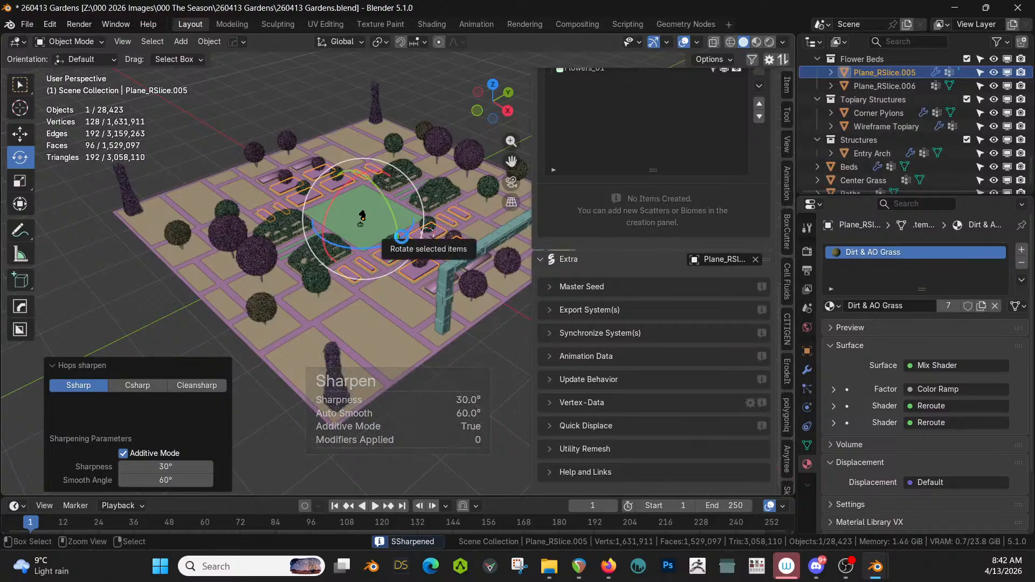
pyautogui.hotkey('ctrl', 's')
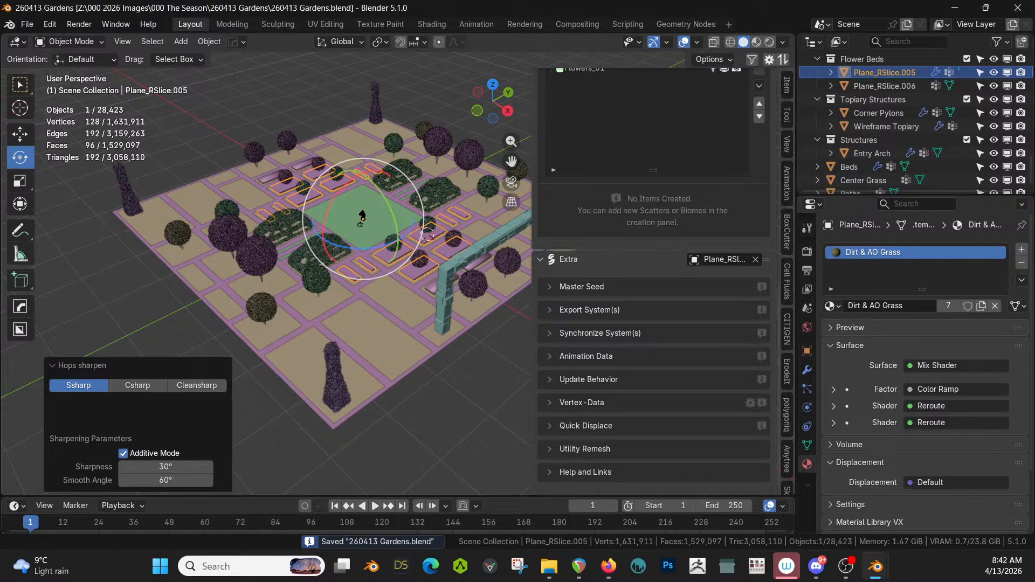
# - Replace the Entry Arch's Beds material with Plates&Paint and save the file
pyautogui.click(491, 242)
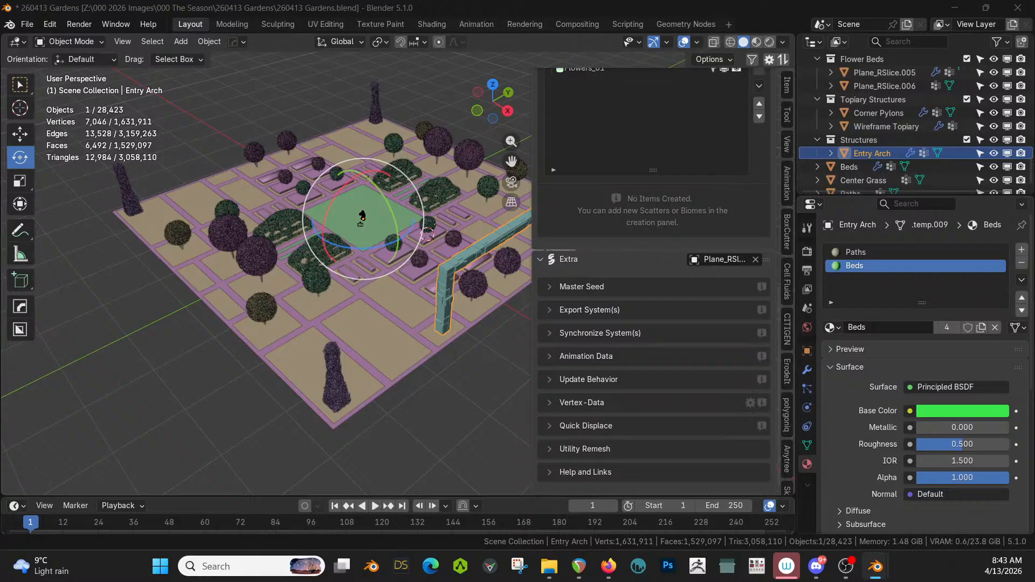
pyautogui.moveTo(534, 108)
pyautogui.mouseDown()
pyautogui.moveTo(514, 121)
pyautogui.moveTo(454, 268)
pyautogui.moveTo(471, 258)
pyautogui.mouseUp()
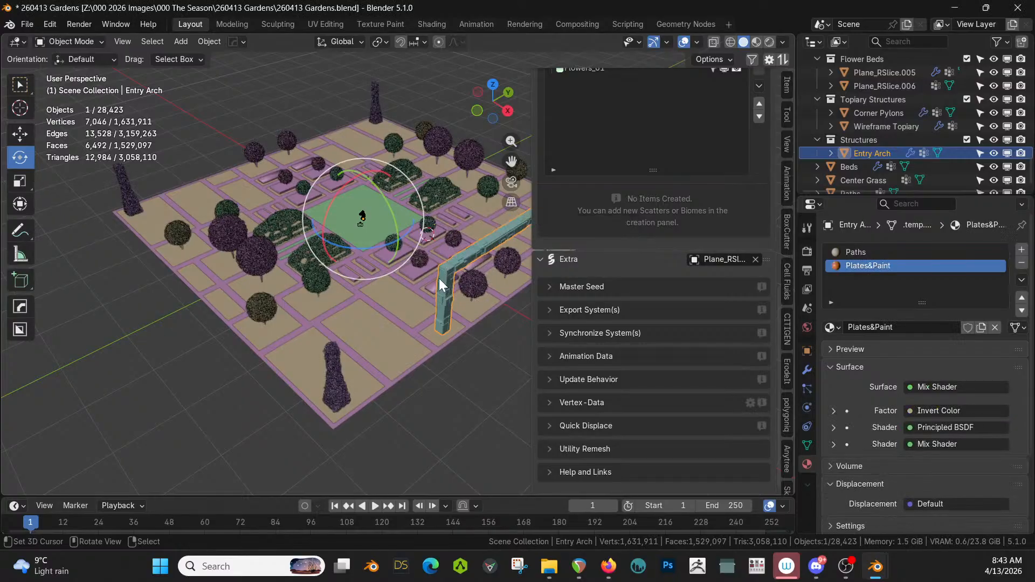
pyautogui.moveTo(439, 278); pyautogui.dragTo(306, 308, button='middle')
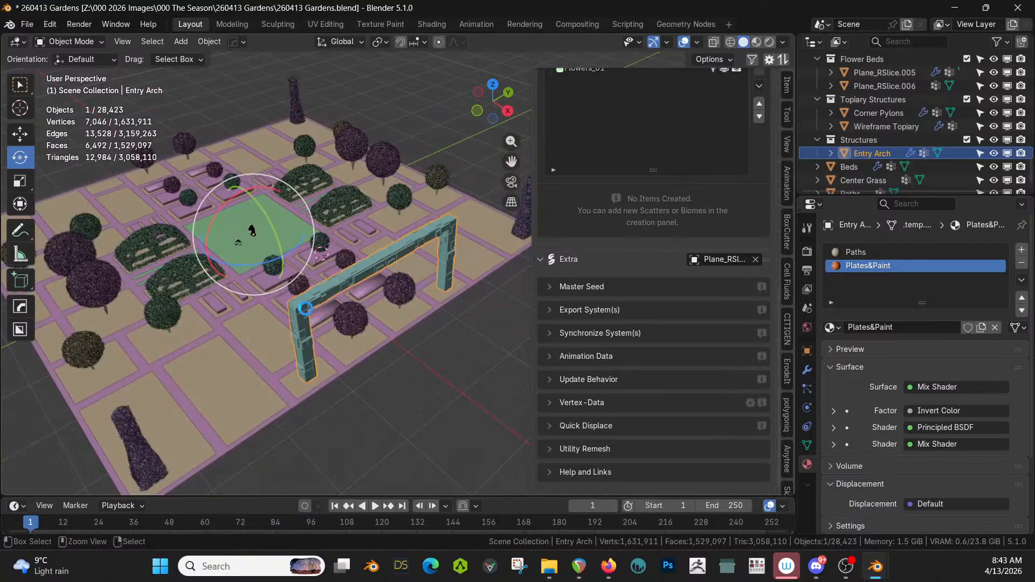
pyautogui.hotkey('ctrl', 's')
# - In rendered shading, replace the Entry Arch's Plates&Paint material with ScfiFi Panel and remove its Paths material slot
pyautogui.press('z')
pyautogui.press('r')
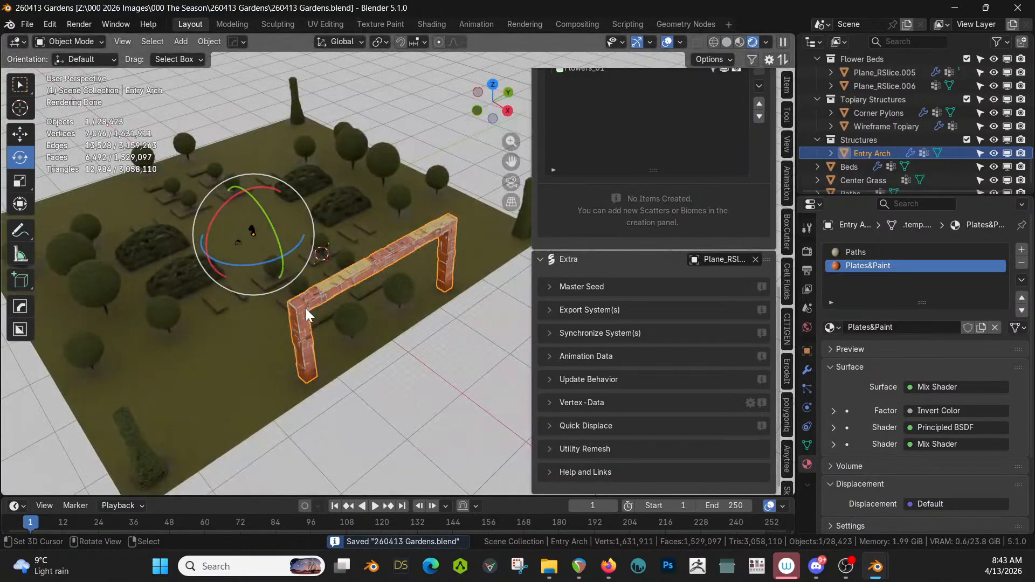
pyautogui.scroll(2, 305, 309)
pyautogui.moveTo(328, 305); pyautogui.dragTo(332, 257, button='middle')
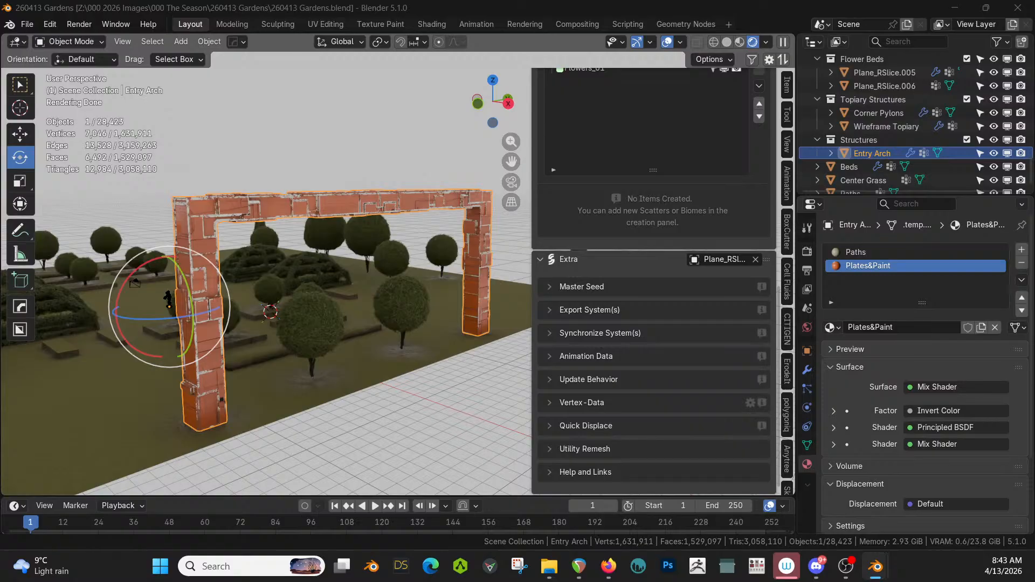
pyautogui.moveTo(977, 11)
pyautogui.mouseDown()
pyautogui.moveTo(1034, 410)
pyautogui.moveTo(940, 261)
pyautogui.moveTo(943, 269)
pyautogui.mouseUp()
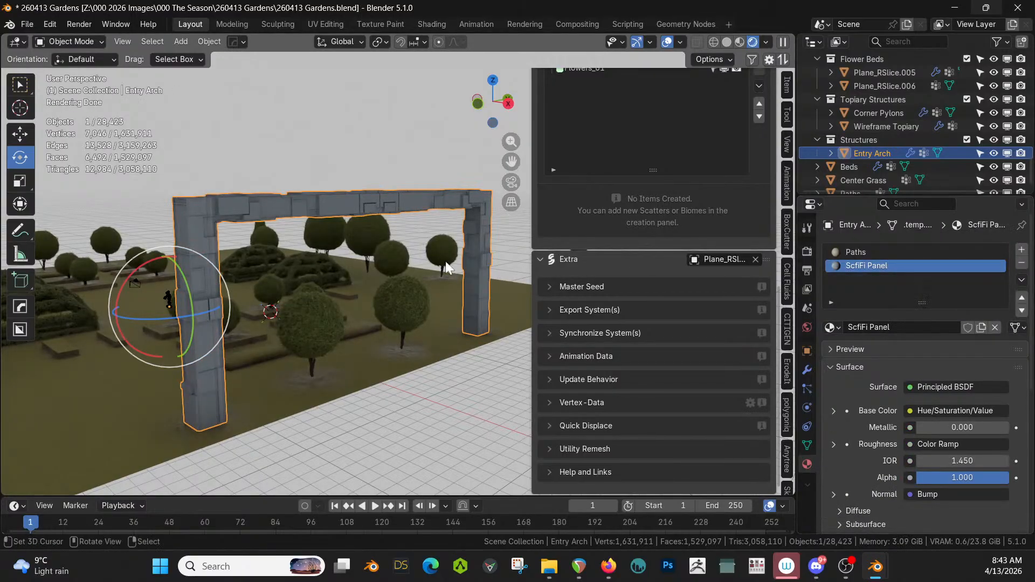
pyautogui.click(864, 254)
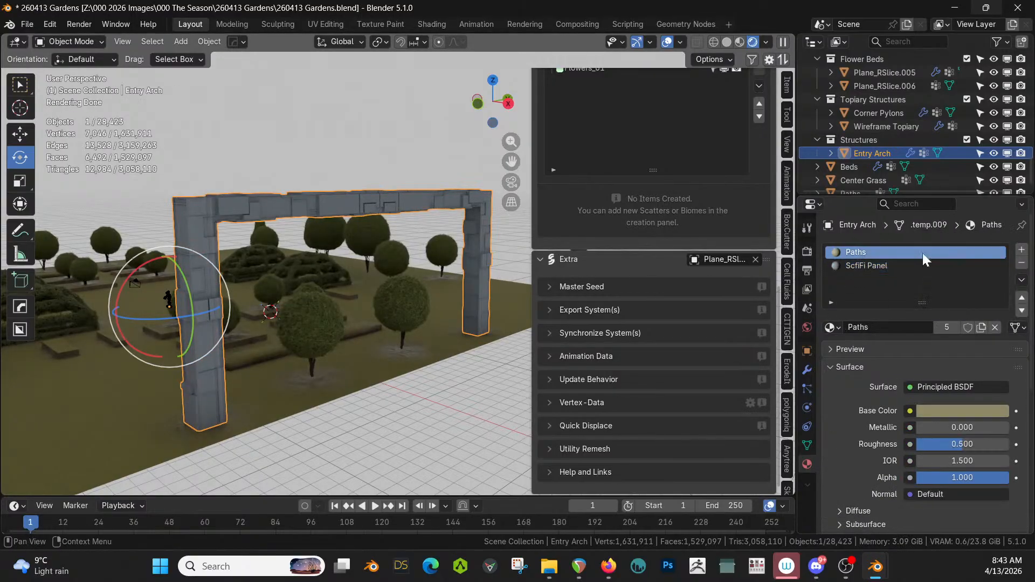
pyautogui.click(1021, 264)
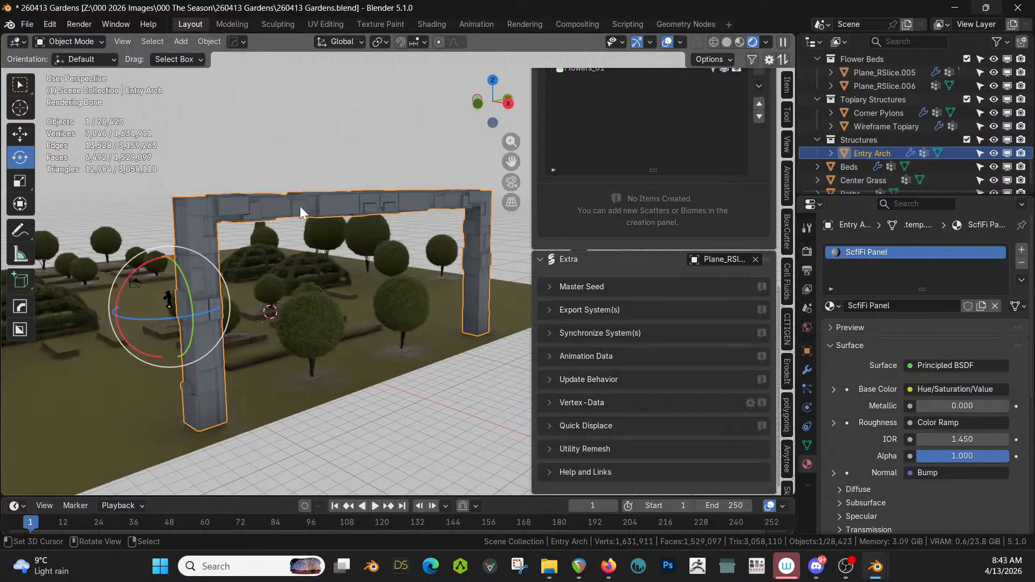
# - Unwrap all of the Entry Arch's faces with Smart UV Project using a 66° angle limit and zero island margin
pyautogui.press('Tab')
pyautogui.press('a')
pyautogui.press('u')
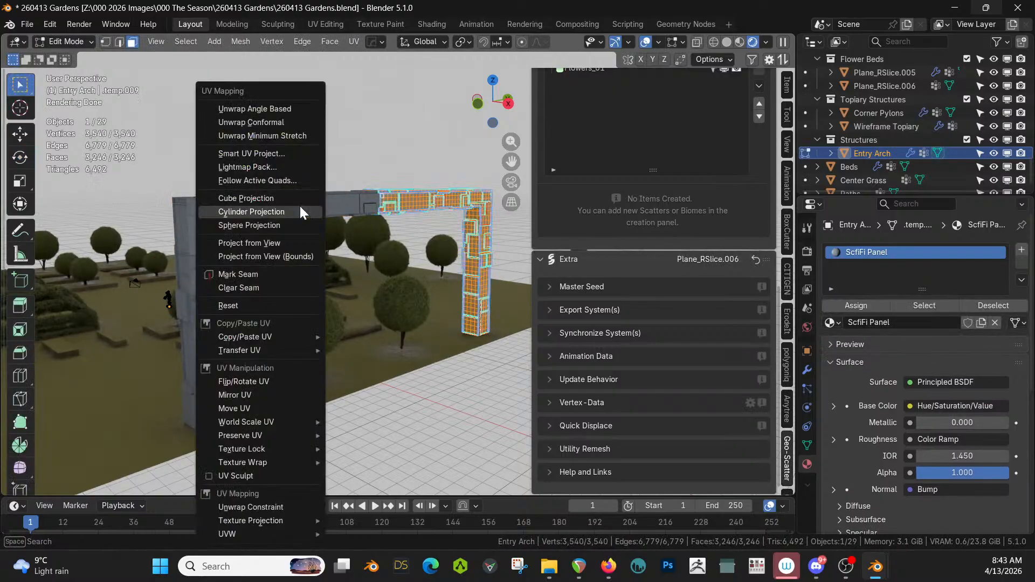
pyautogui.click(283, 148)
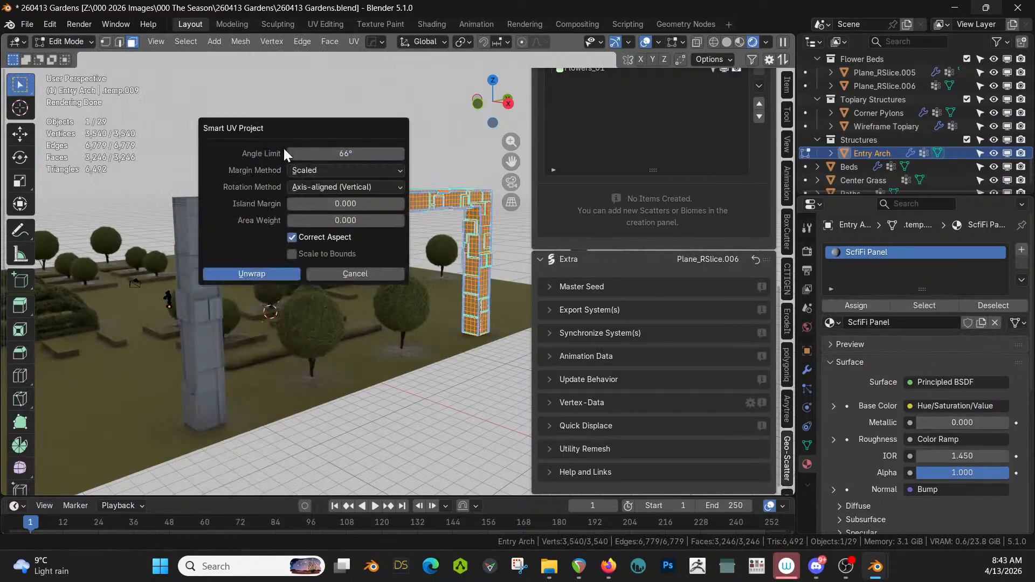
pyautogui.click(262, 274)
pyautogui.press('Tab')
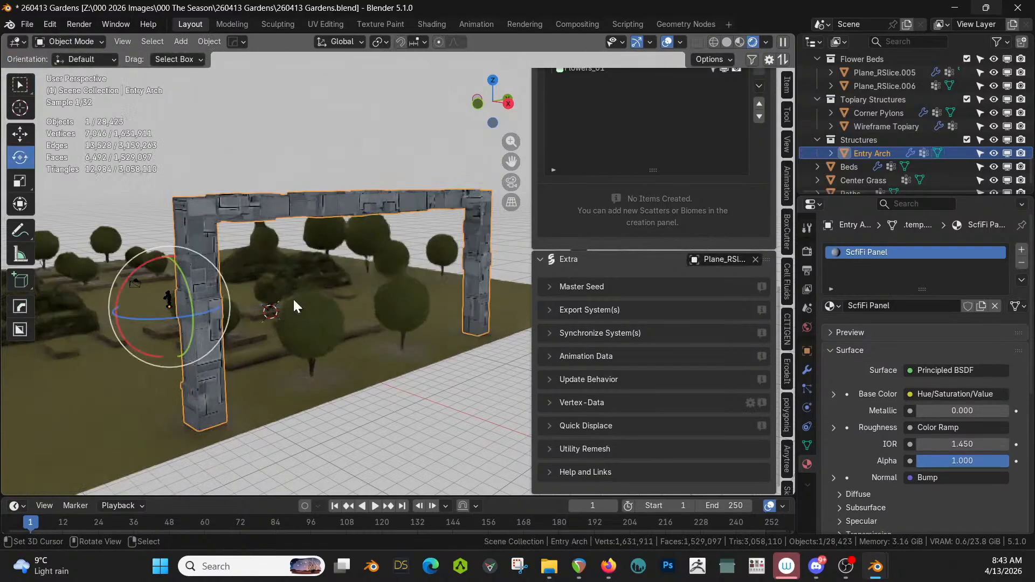
# - Deselect the arch, re-enable the Hedges collection in the scene, and save the file
pyautogui.click(432, 402)
pyautogui.moveTo(433, 402); pyautogui.dragTo(330, 400, button='middle')
pyautogui.moveTo(328, 418); pyautogui.dragTo(34, 349, button='middle')
pyautogui.moveTo(206, 297); pyautogui.dragTo(309, 342, button='middle')
pyautogui.keyDown('shift'); pyautogui.moveTo(380, 342); pyautogui.dragTo(199, 349, button='middle'); pyautogui.keyUp('shift')
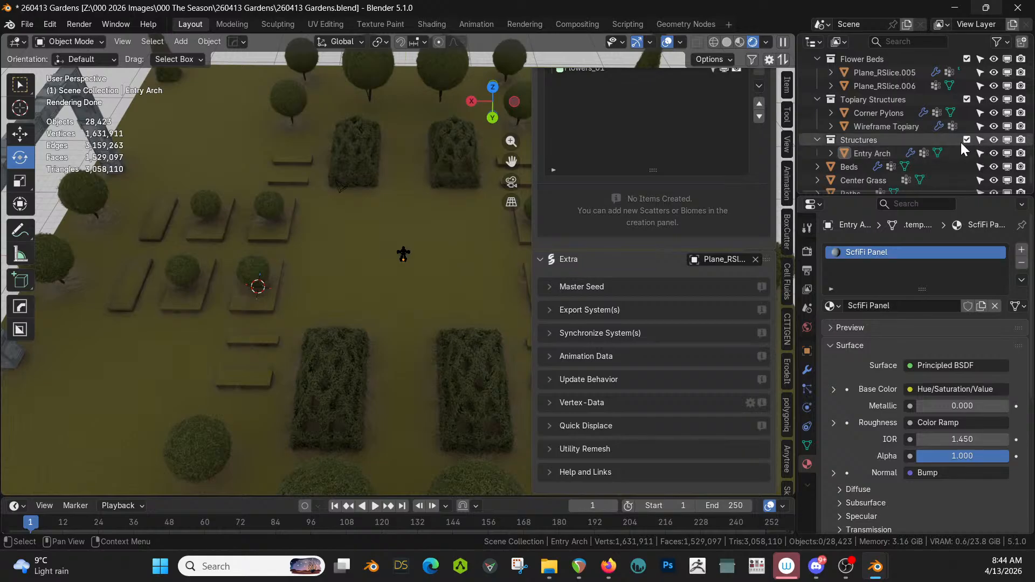
pyautogui.scroll(-1, 962, 145)
pyautogui.scroll(-5, 960, 141)
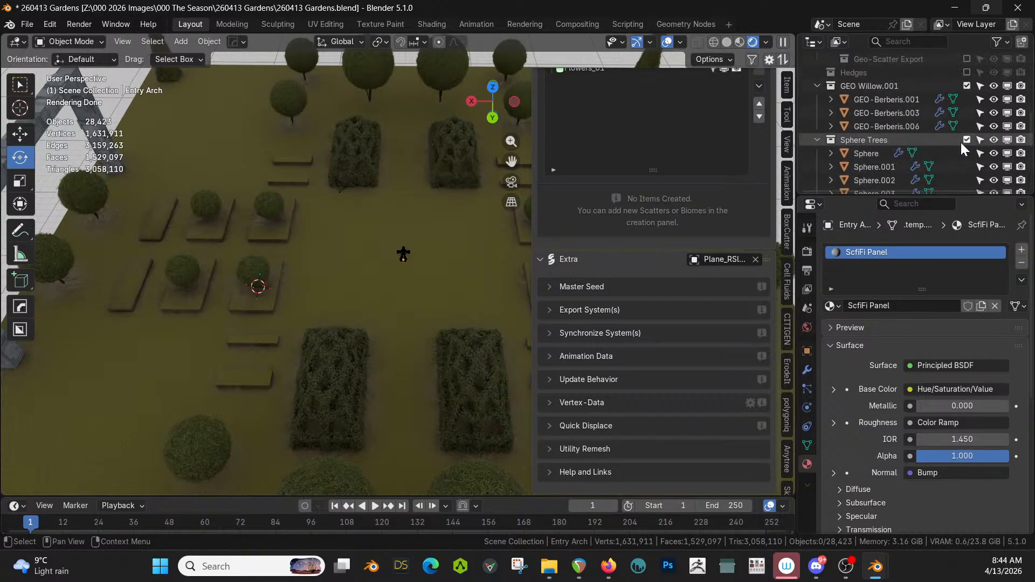
pyautogui.click(966, 71)
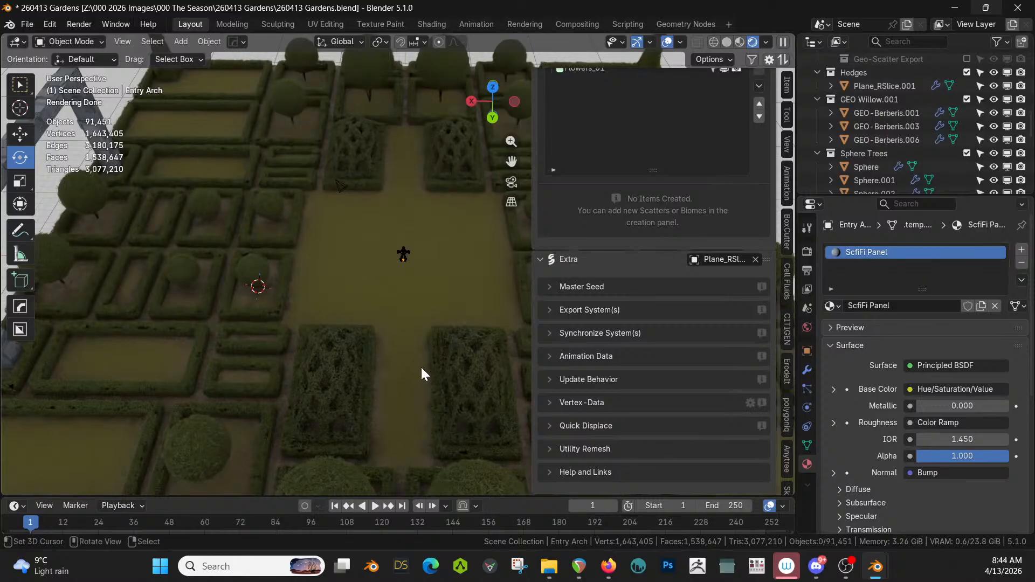
pyautogui.moveTo(422, 371); pyautogui.dragTo(347, 336, button='middle')
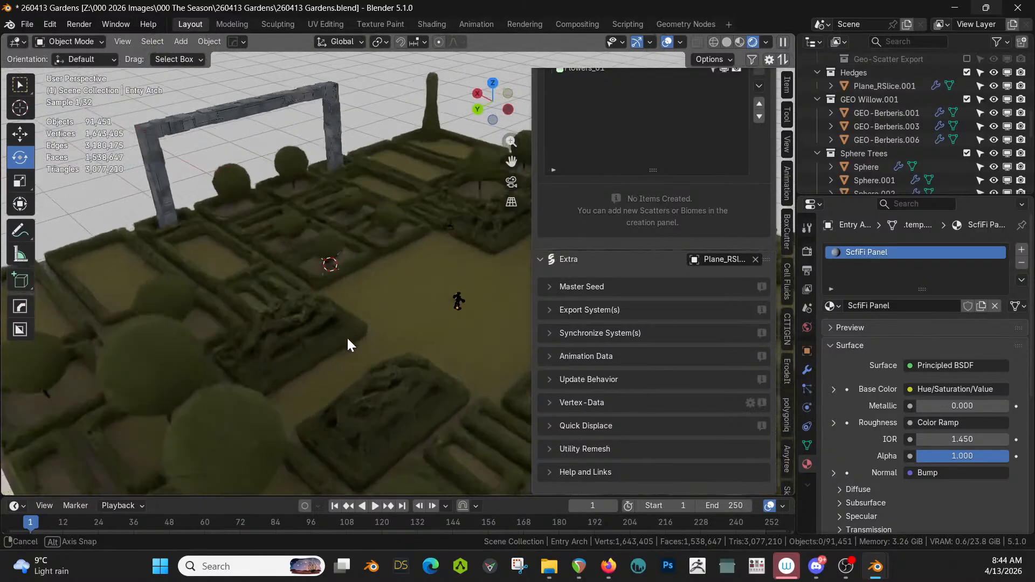
pyautogui.hotkey('ctrl', 's')
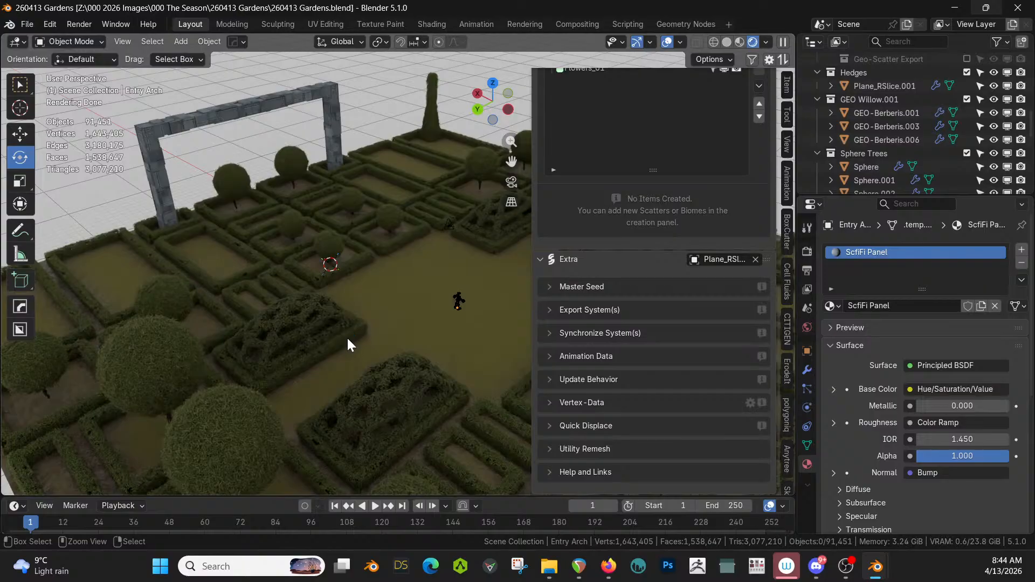
pyautogui.moveTo(348, 344); pyautogui.dragTo(211, 358, button='middle')
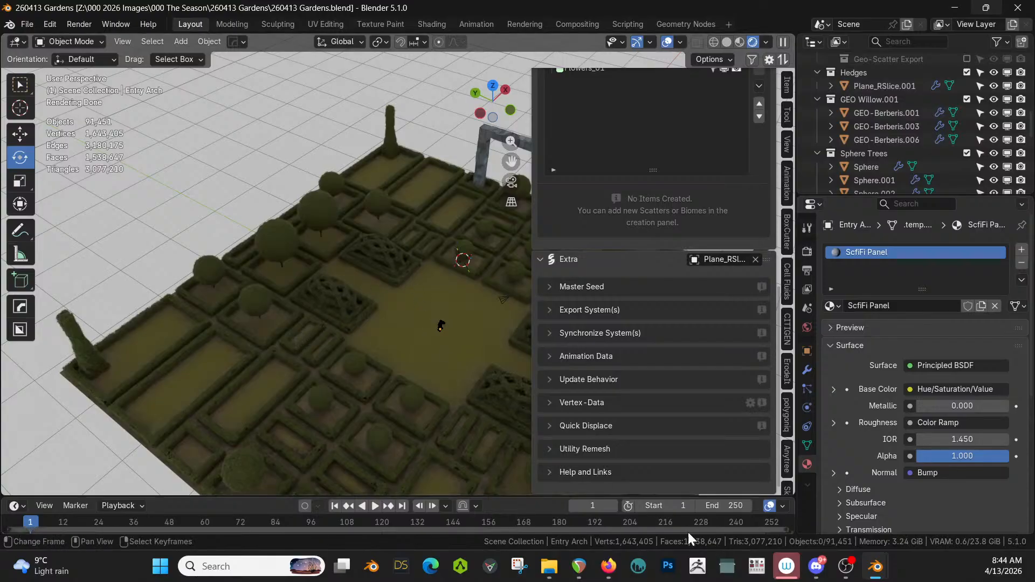
# - Launch a second Blender 5.1 instance, dismiss its splash screen, and bring up the file browser for opening a file
pyautogui.rightClick(875, 567)
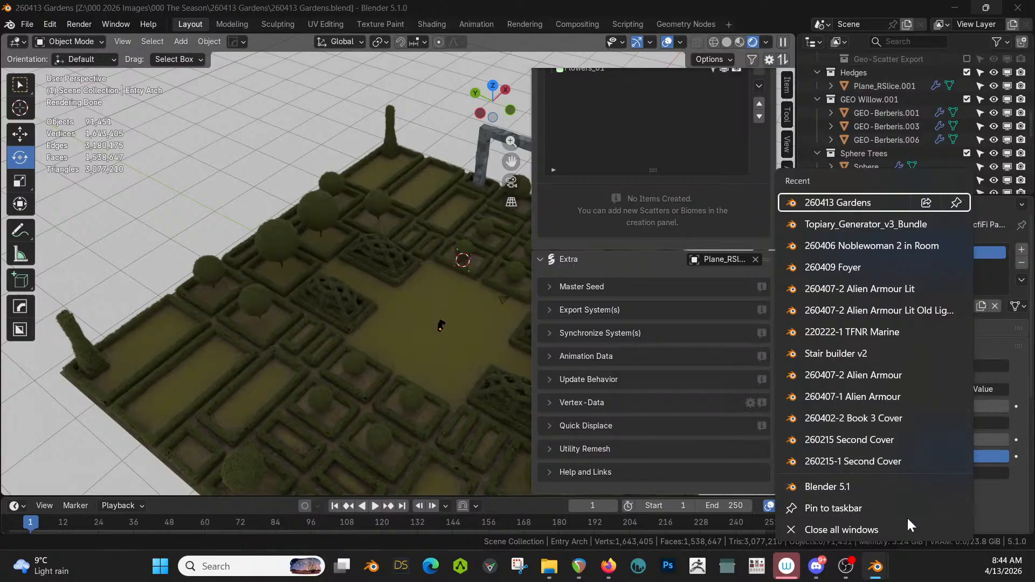
pyautogui.click(854, 488)
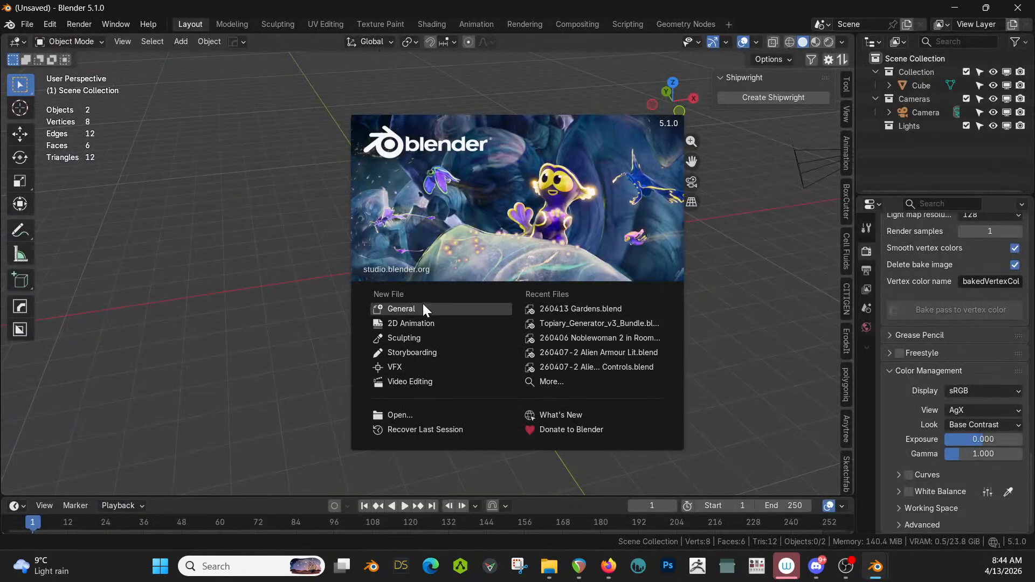
pyautogui.click(29, 31)
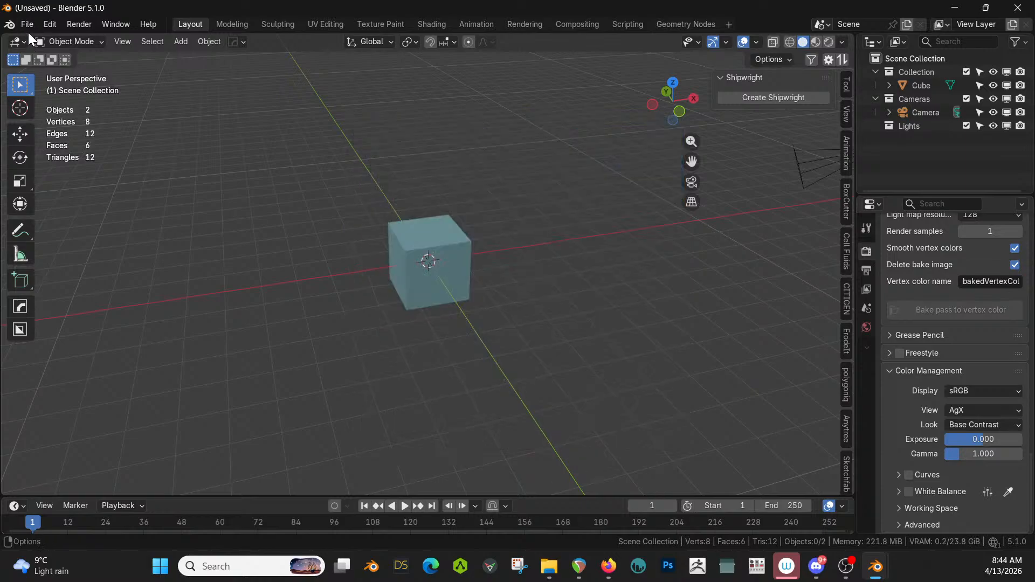
pyautogui.click(30, 29)
pyautogui.click(48, 53)
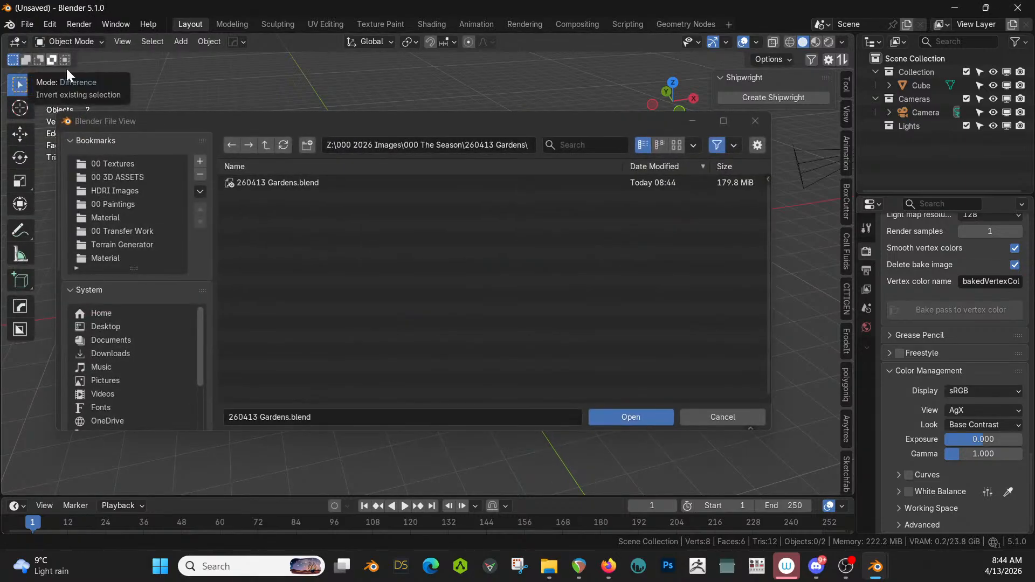
# - Go up to the 000 The Season folder and check the contents of its 260331 Shuttle Landing Zone folder
pyautogui.click(270, 143)
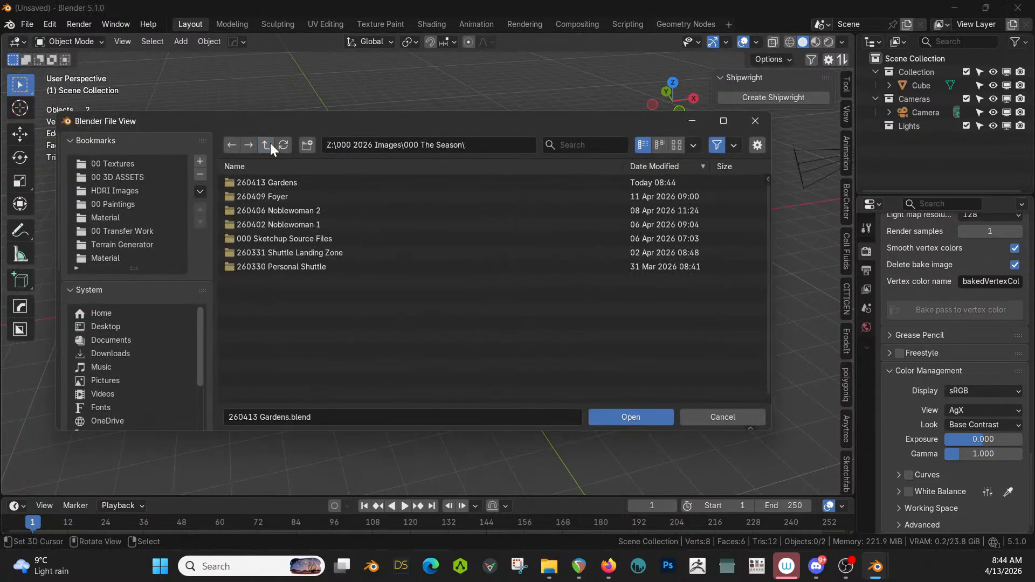
pyautogui.click(316, 224)
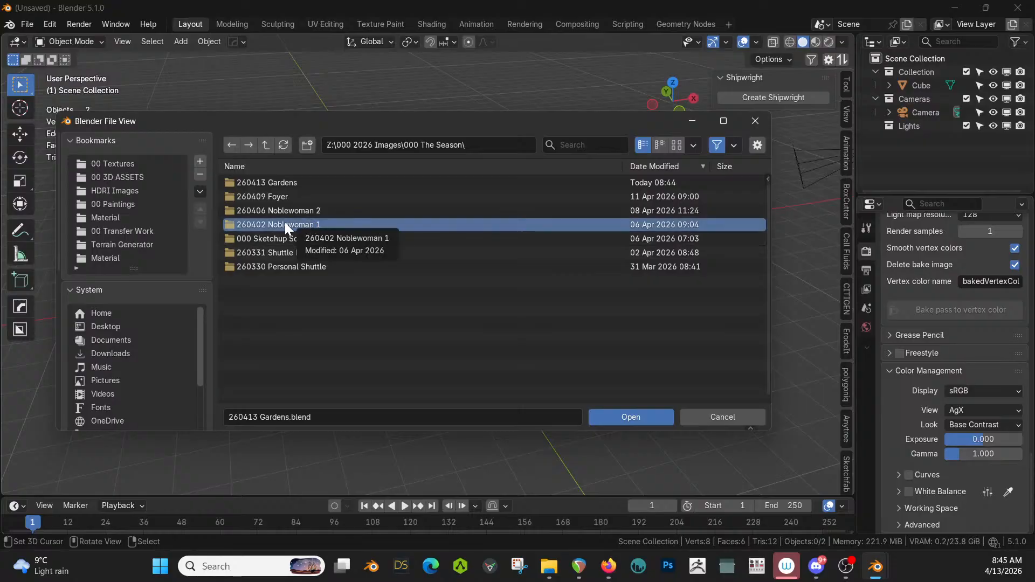
pyautogui.click(315, 251)
pyautogui.doubleClick(315, 251)
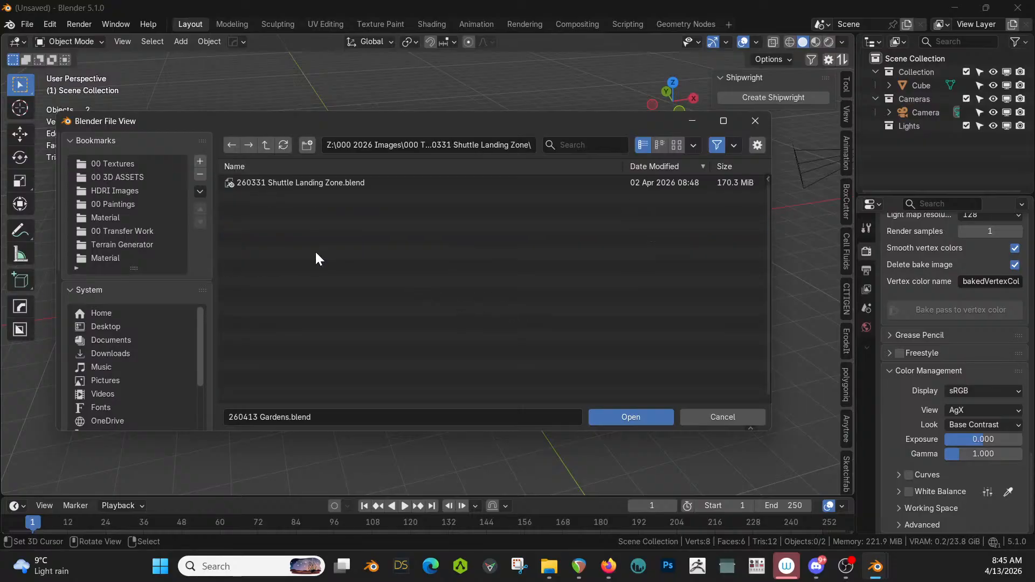
pyautogui.moveTo(317, 183)
pyautogui.click(269, 143)
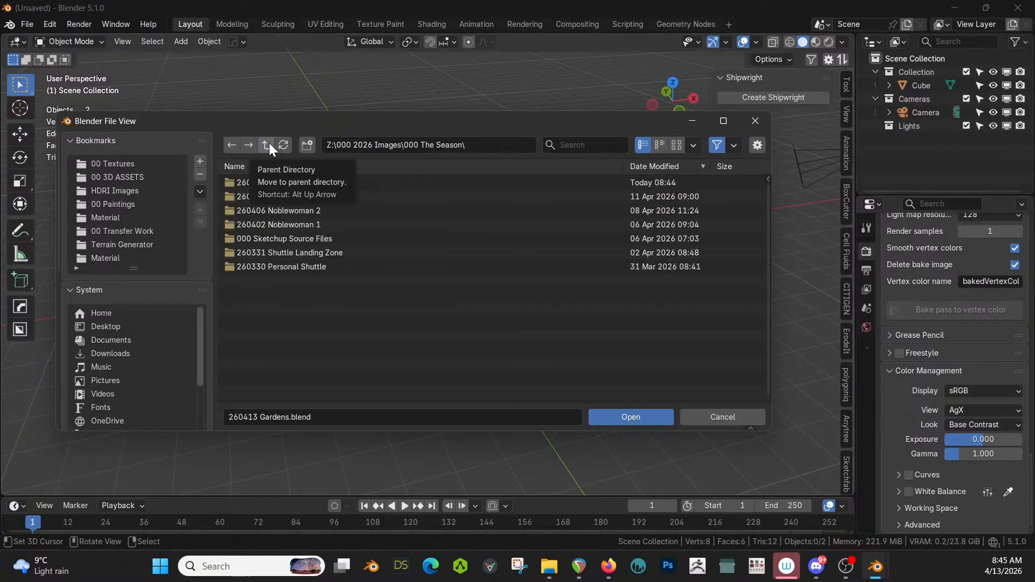
# - Open 260402-1 Noblewoman And Shuttle.blend from the 260402 Noblewoman 1 folder
pyautogui.click(306, 223)
pyautogui.doubleClick(306, 223)
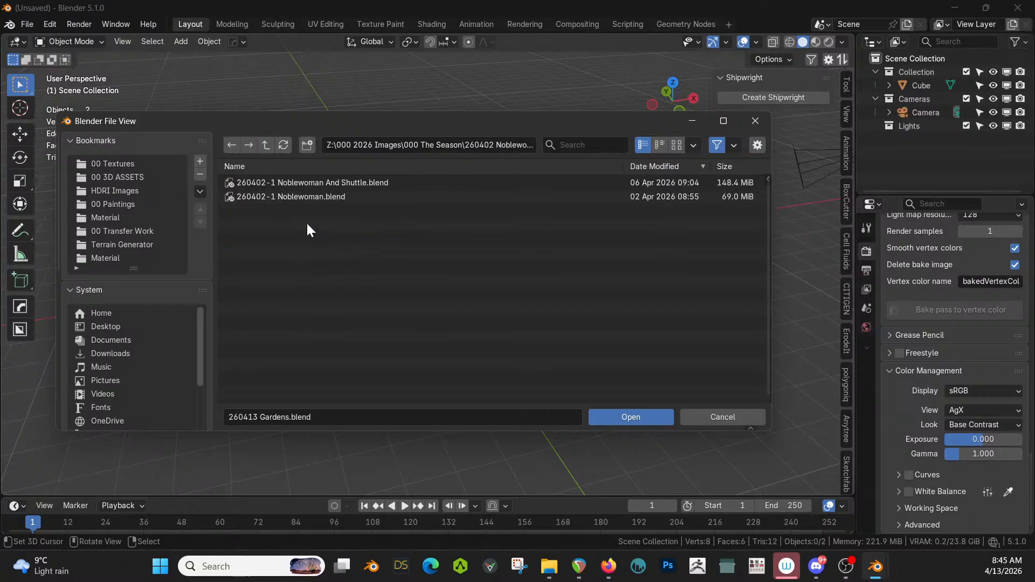
pyautogui.doubleClick(341, 184)
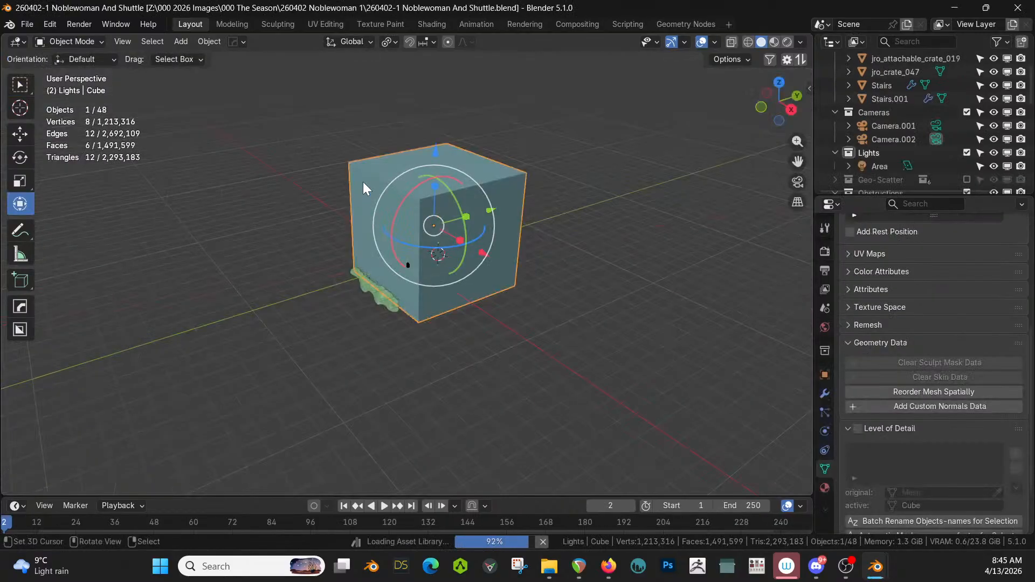
# - Copy the large shield cube from the Noblewoman And Shuttle scene and paste it into the 260413 Gardens scene
pyautogui.hotkey('ctrl', 'c')
pyautogui.click(363, 182)
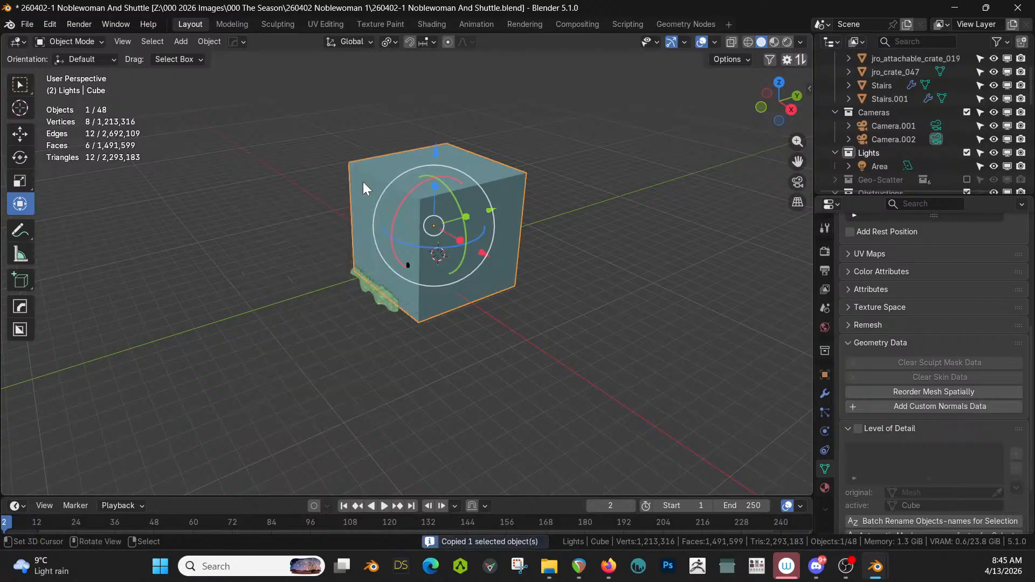
pyautogui.hotkey('alt', 'Tab')
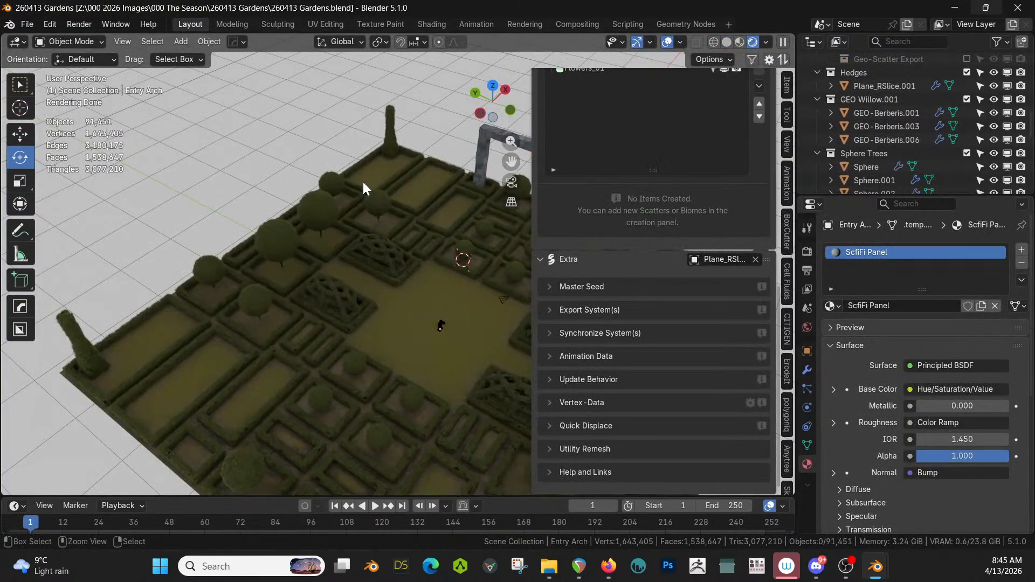
pyautogui.hotkey('ctrl', 'v')
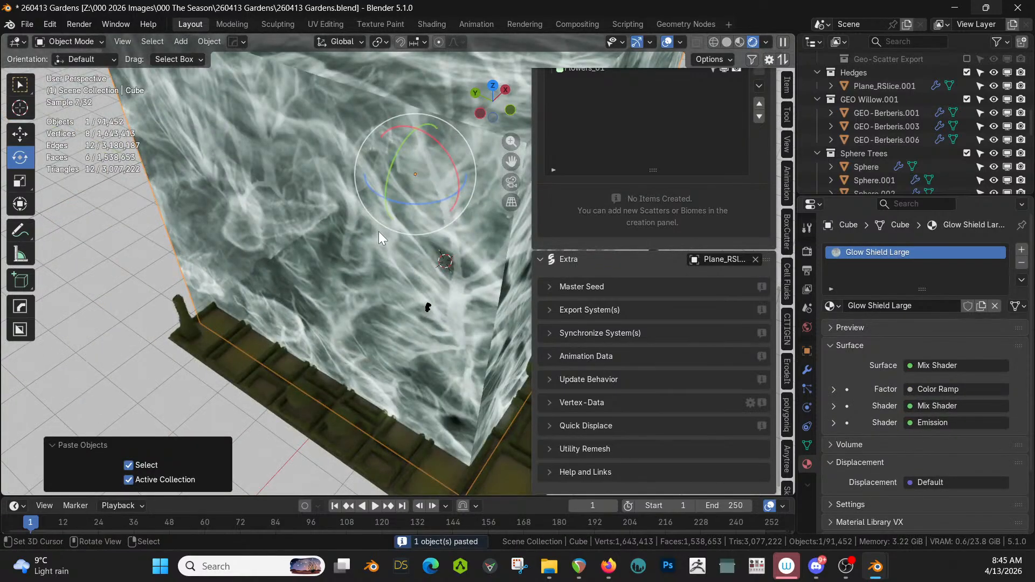
pyautogui.scroll(-3, 379, 231)
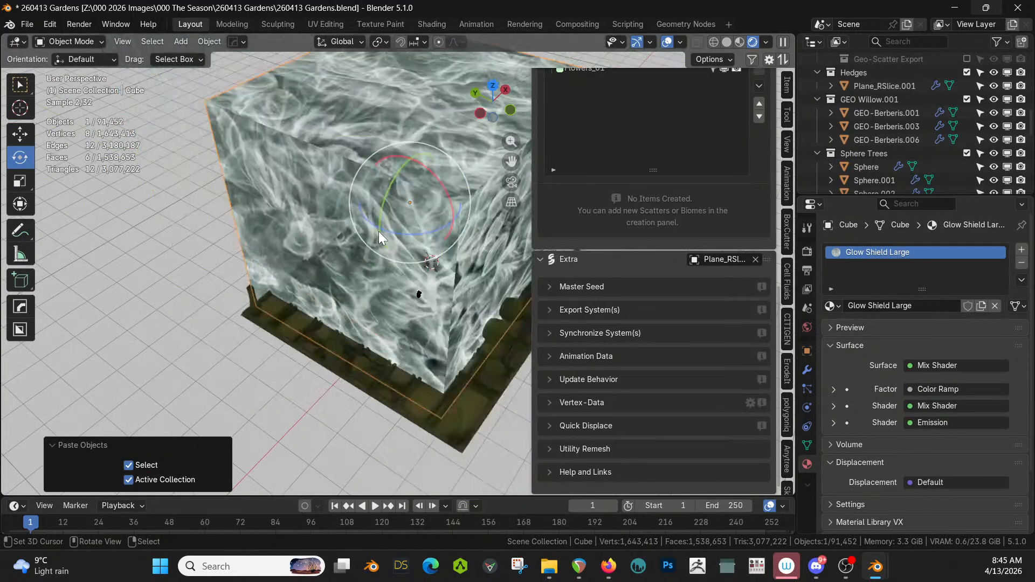
# - In solid shading and top view, clear the shield cube's location and scale it about 1.36 times in X and Y only
pyautogui.press('z')
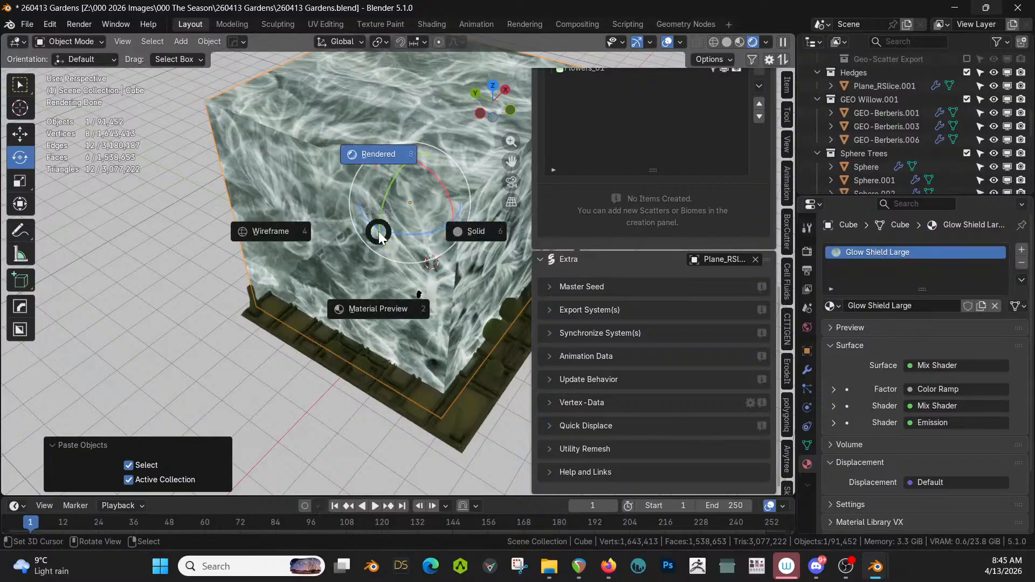
pyautogui.press('s')
pyautogui.press('KP_7')
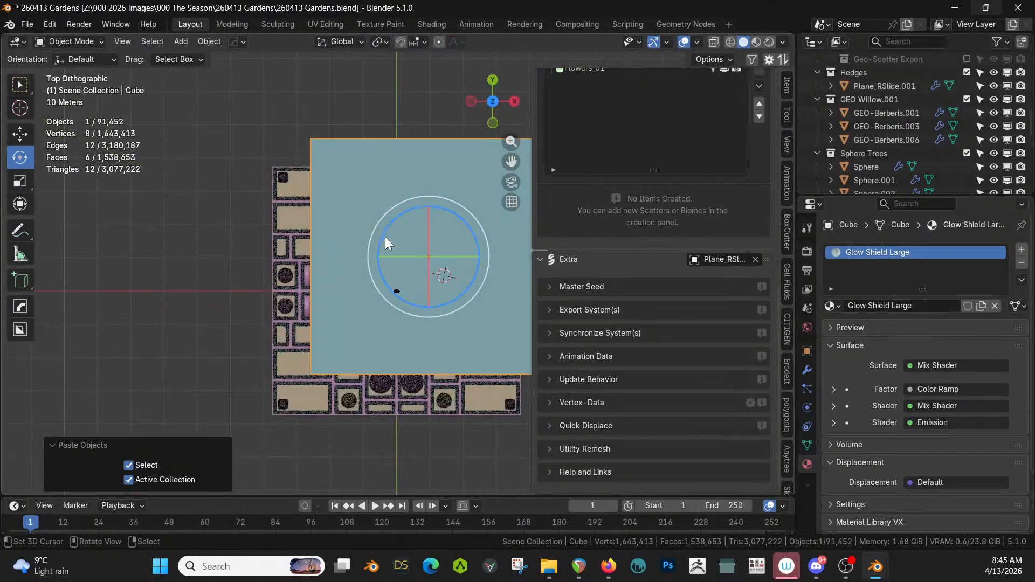
pyautogui.scroll(-2, 385, 237)
pyautogui.hotkey('alt', 'g')
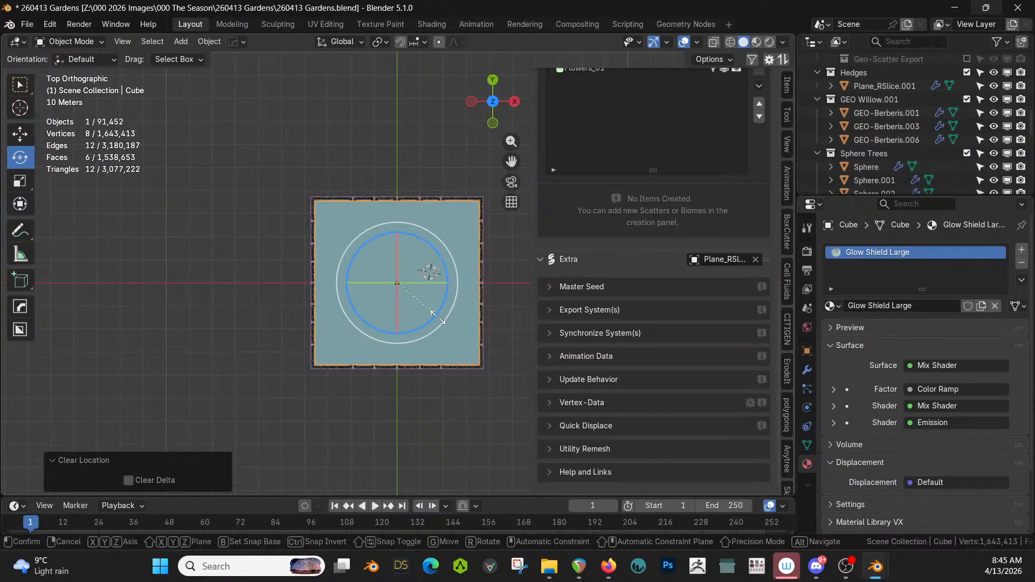
pyautogui.press('s')
pyautogui.hotkey('shift', 'z')
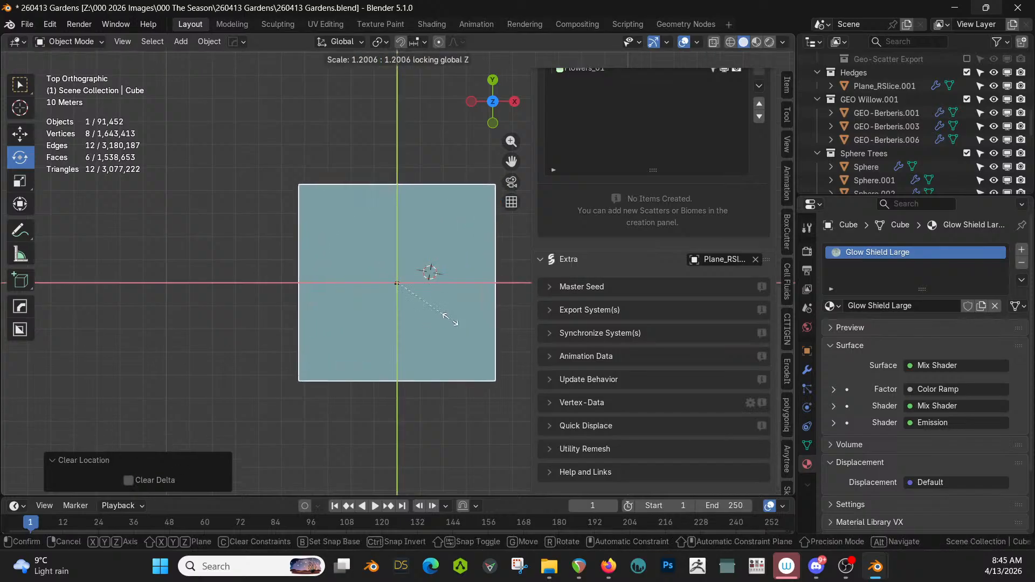
pyautogui.click(455, 322)
# - Switch the viewport to rendered shading and examine the shield from inside at garden level
pyautogui.moveTo(455, 323)
pyautogui.mouseDown(button='middle')
pyautogui.moveTo(438, 248)
pyautogui.moveTo(452, 142)
pyautogui.mouseUp(button='middle')
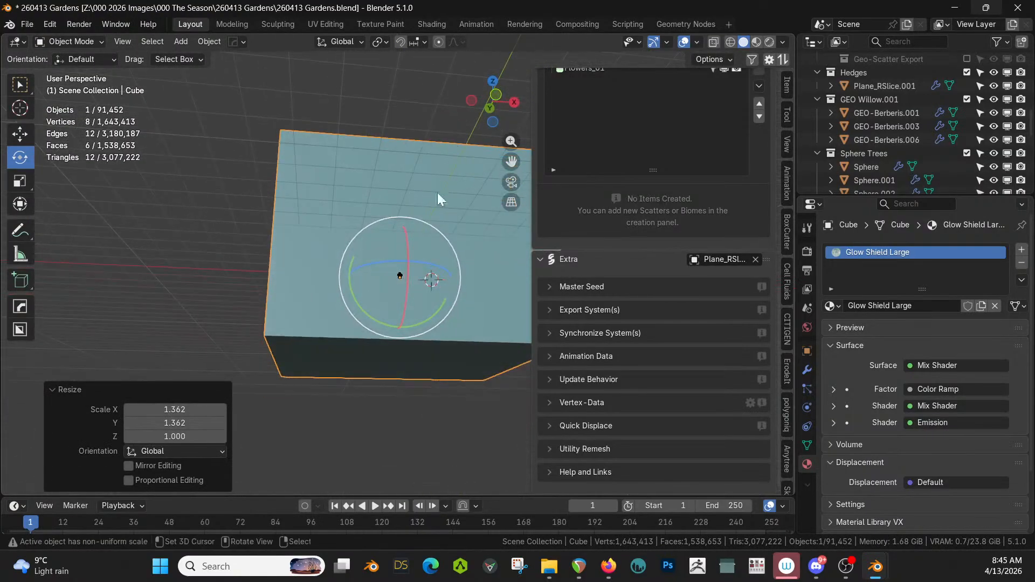
pyautogui.press('z')
pyautogui.click(418, 225)
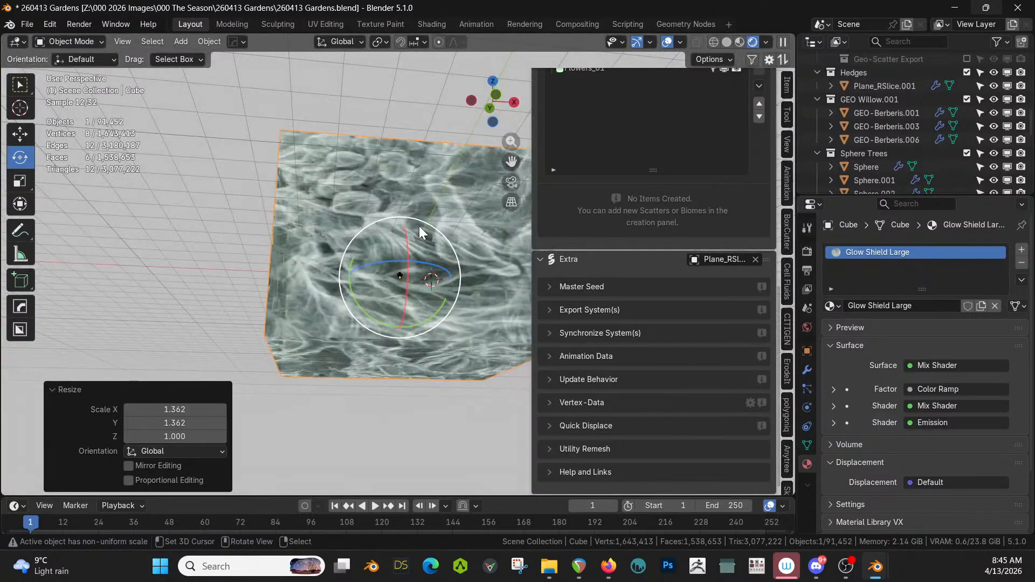
pyautogui.scroll(8, 405, 278)
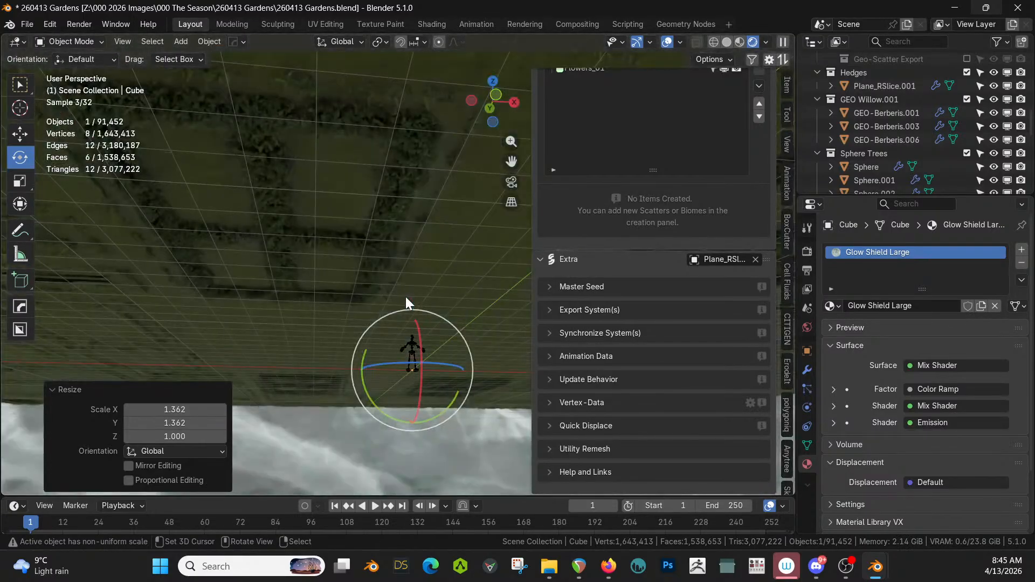
pyautogui.moveTo(405, 295); pyautogui.dragTo(348, 260, button='middle')
pyautogui.scroll(4, 405, 306)
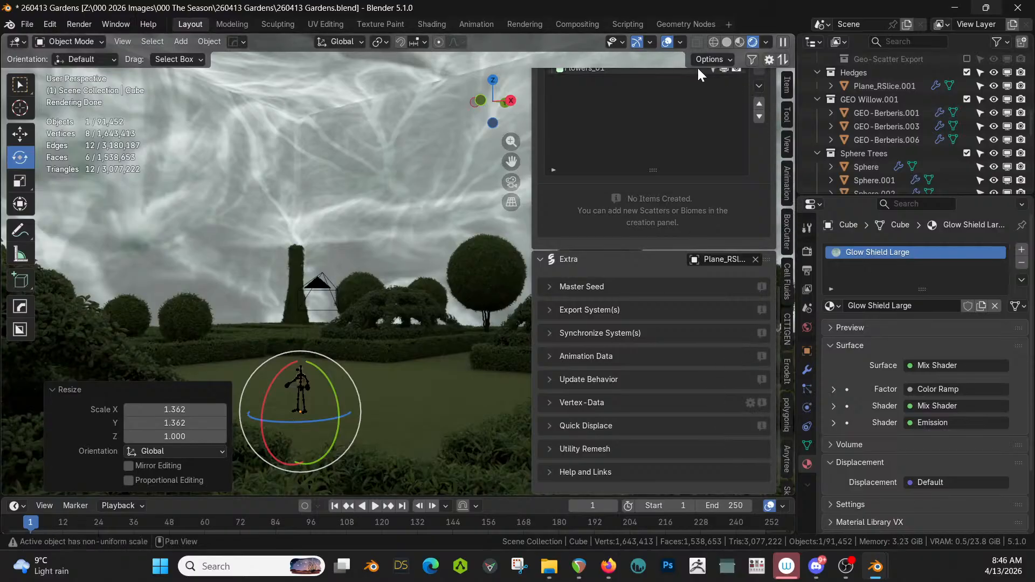
# - Reveal the sidebar add-on filters and bring up the HDRi Maker Studio settings
pyautogui.click(752, 57)
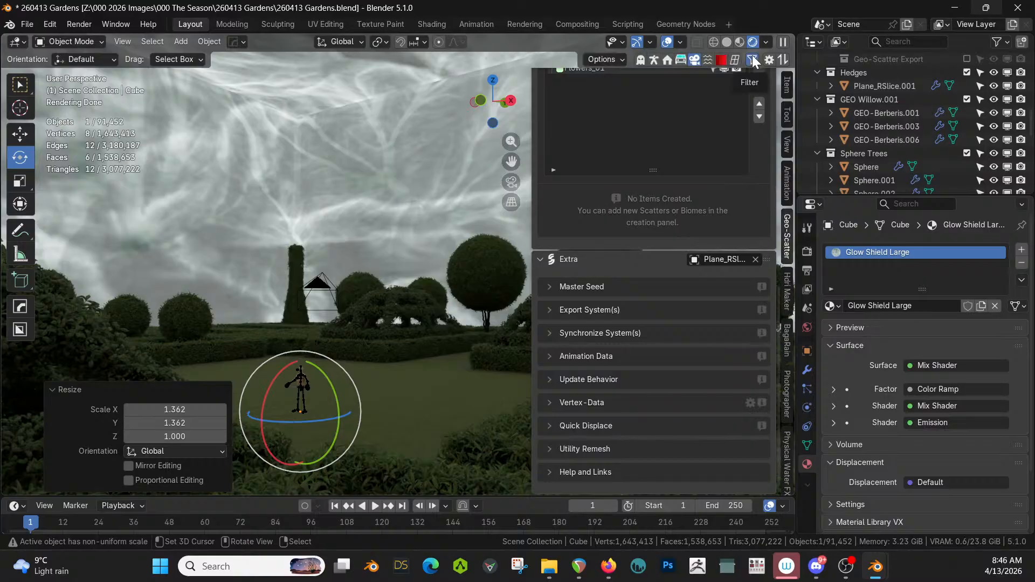
pyautogui.click(690, 60)
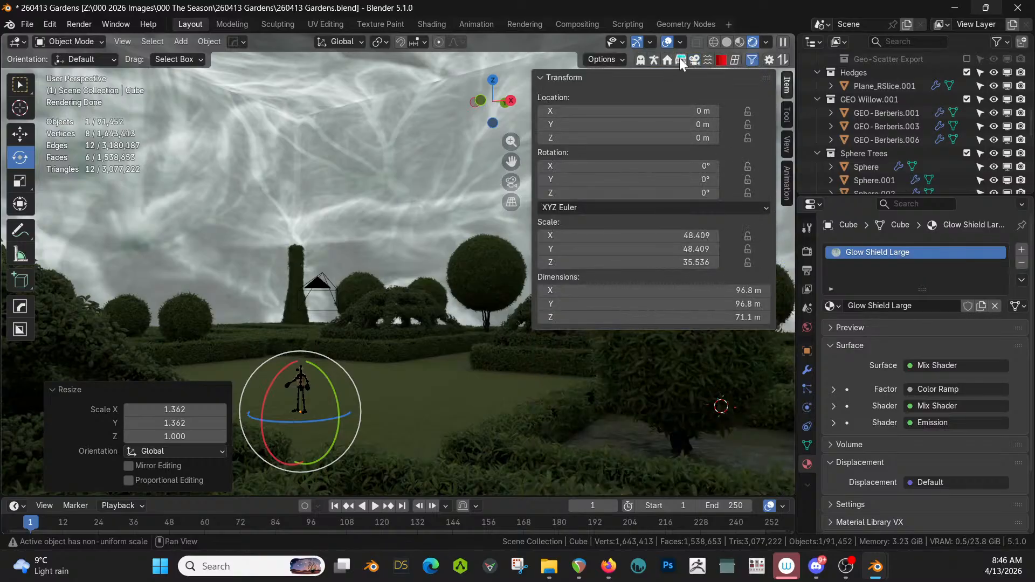
pyautogui.click(694, 59)
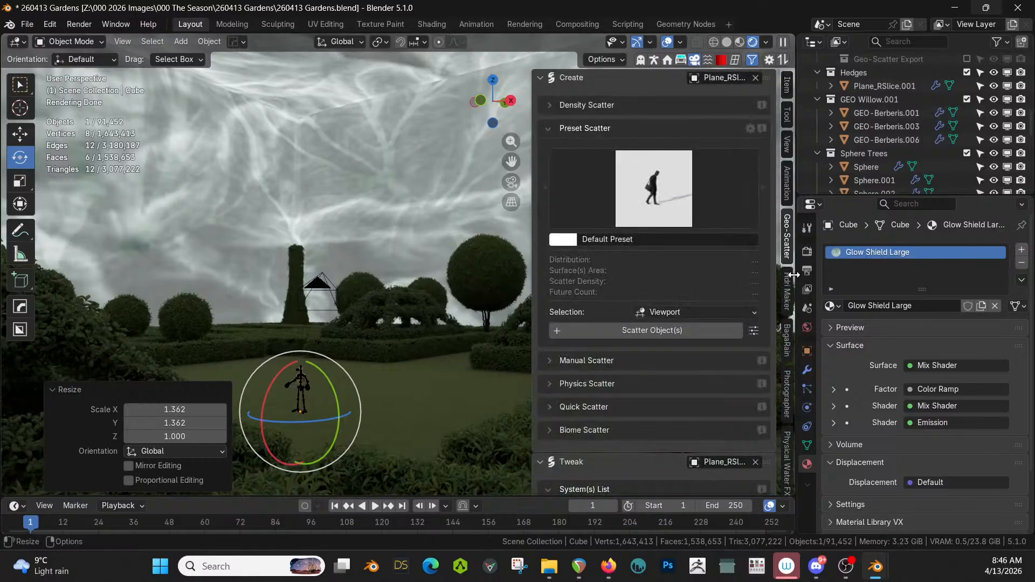
pyautogui.click(786, 299)
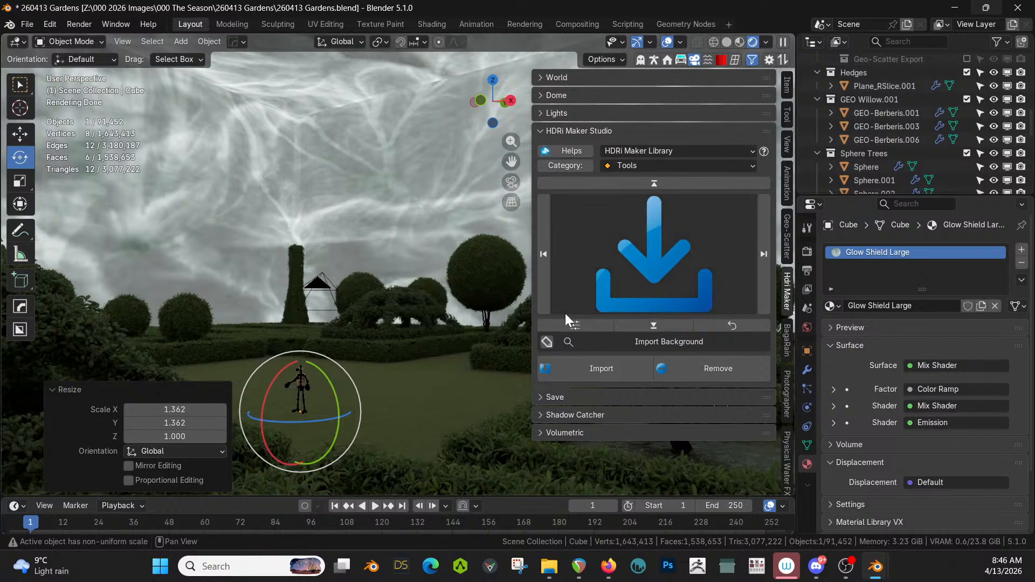
# - Start an append and enter 260402-1 Noblewoman And Shuttle.blend in the 260402 Noblewoman 1 folder
pyautogui.press('F4')
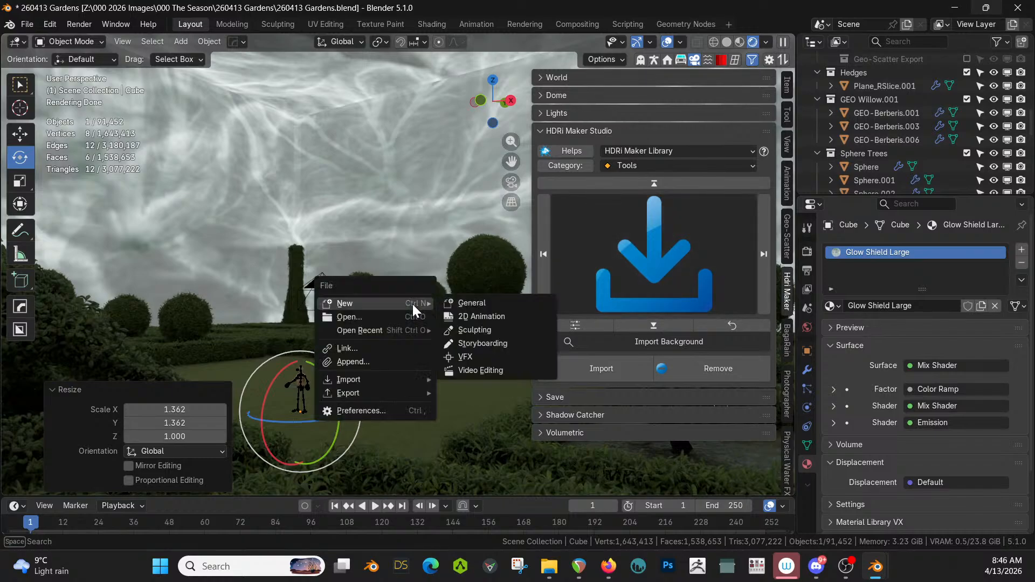
pyautogui.click(357, 363)
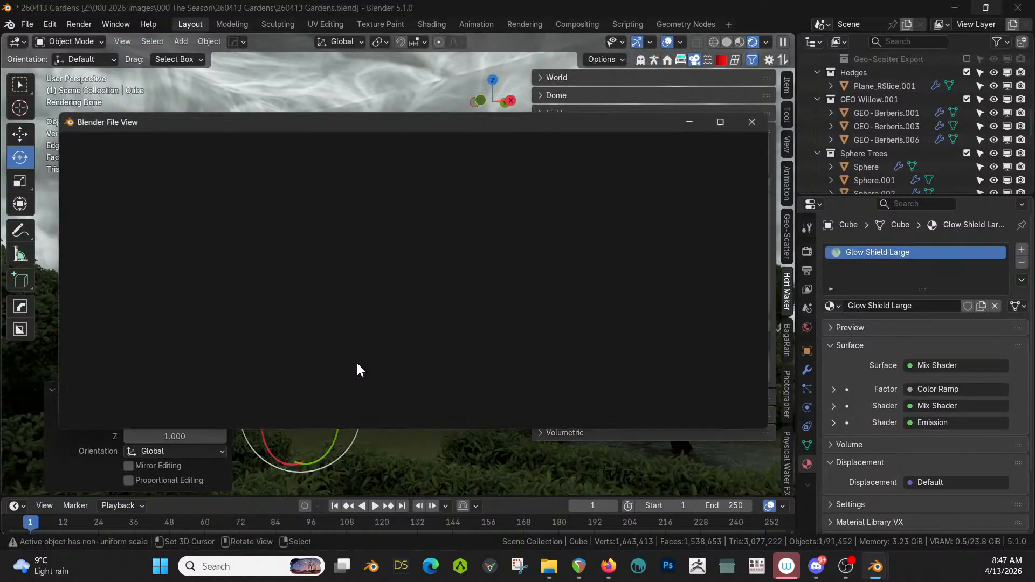
pyautogui.click(265, 145)
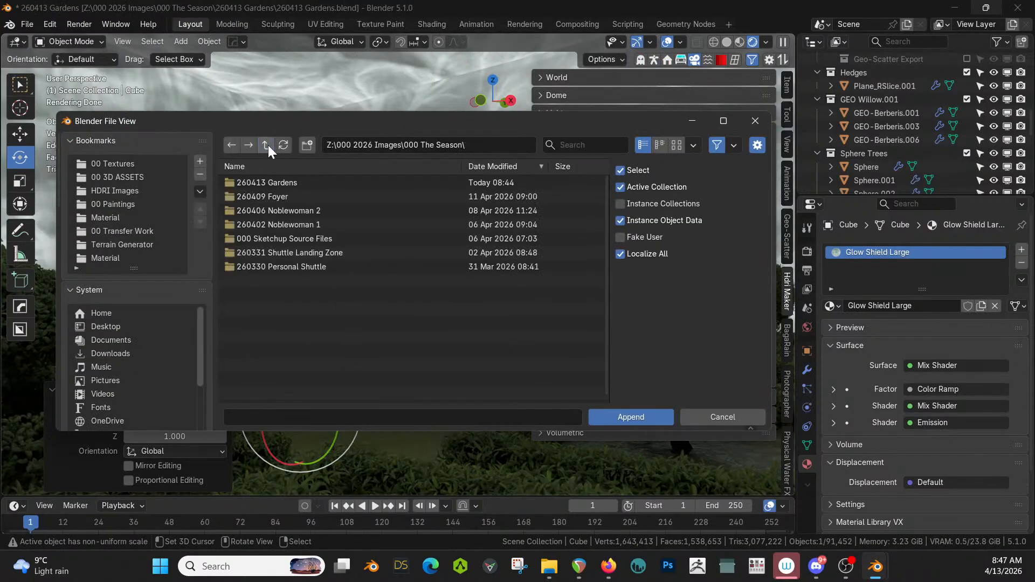
pyautogui.doubleClick(298, 224)
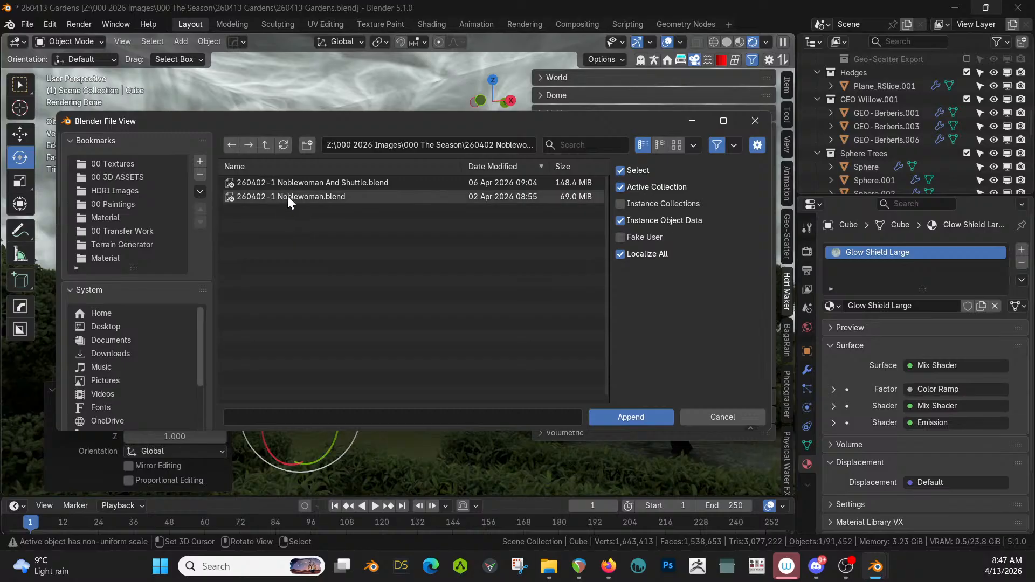
pyautogui.doubleClick(310, 183)
# - Append the world Mattepaint Hdri Seq043 2000Px X1046 and assign it as the garden scene's world
pyautogui.scroll(-3, 302, 265)
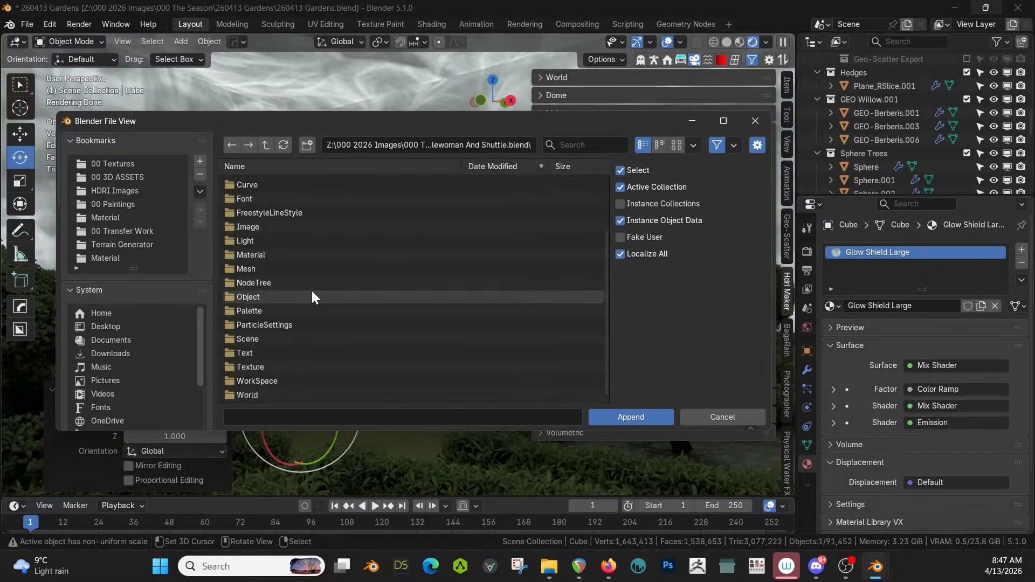
pyautogui.click(254, 395)
pyautogui.doubleClick(253, 397)
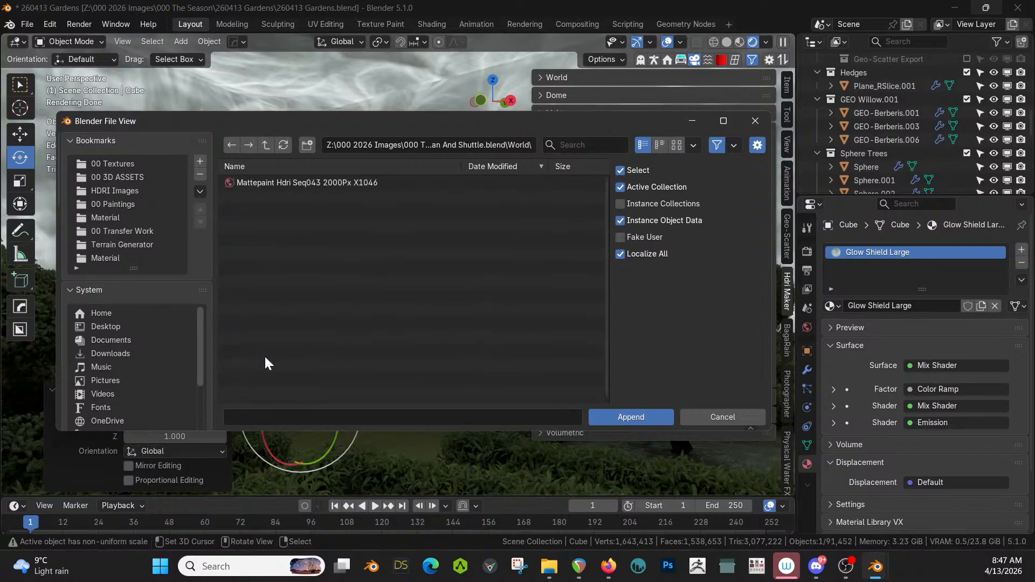
pyautogui.doubleClick(297, 179)
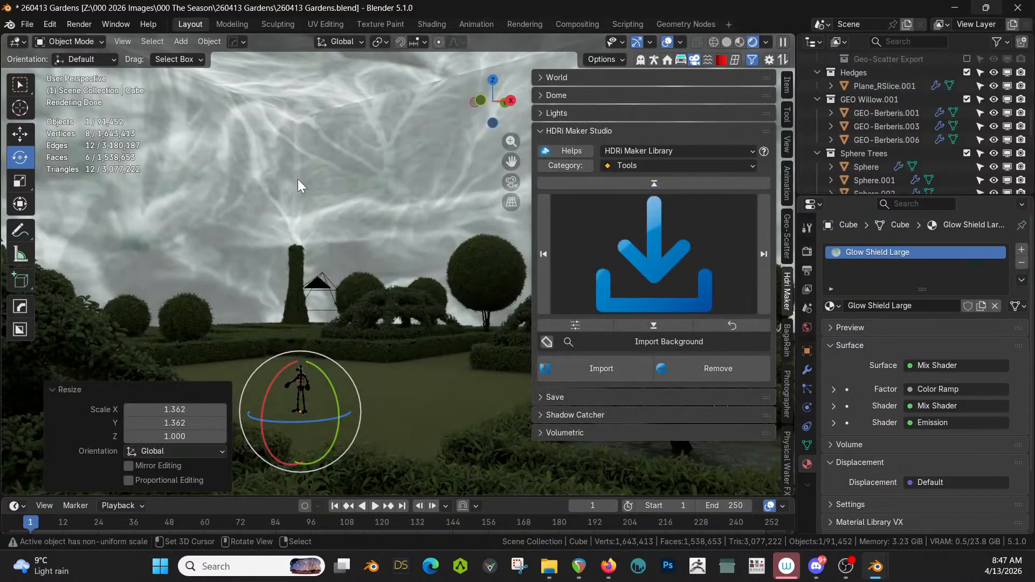
pyautogui.click(807, 327)
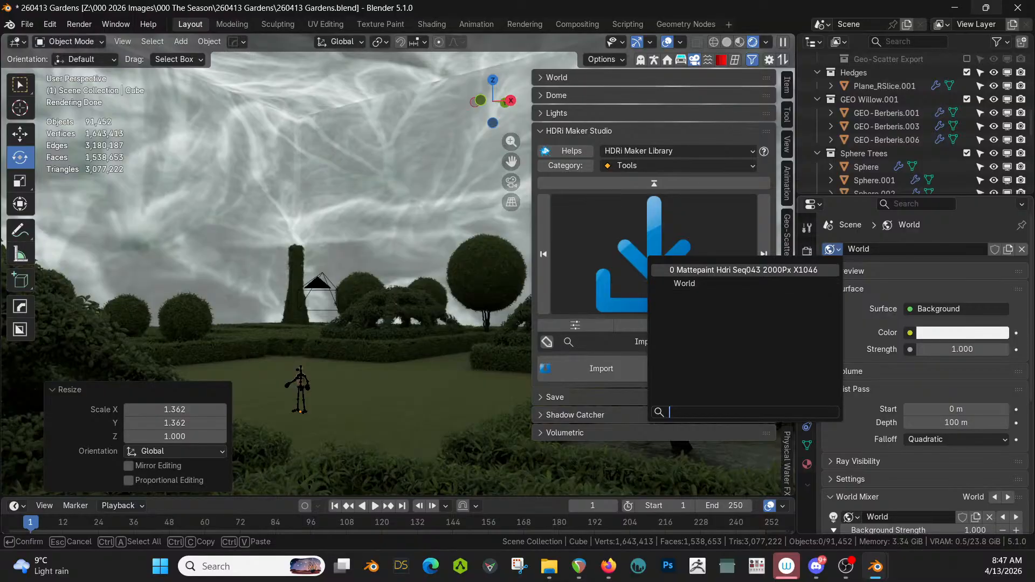
pyautogui.click(742, 269)
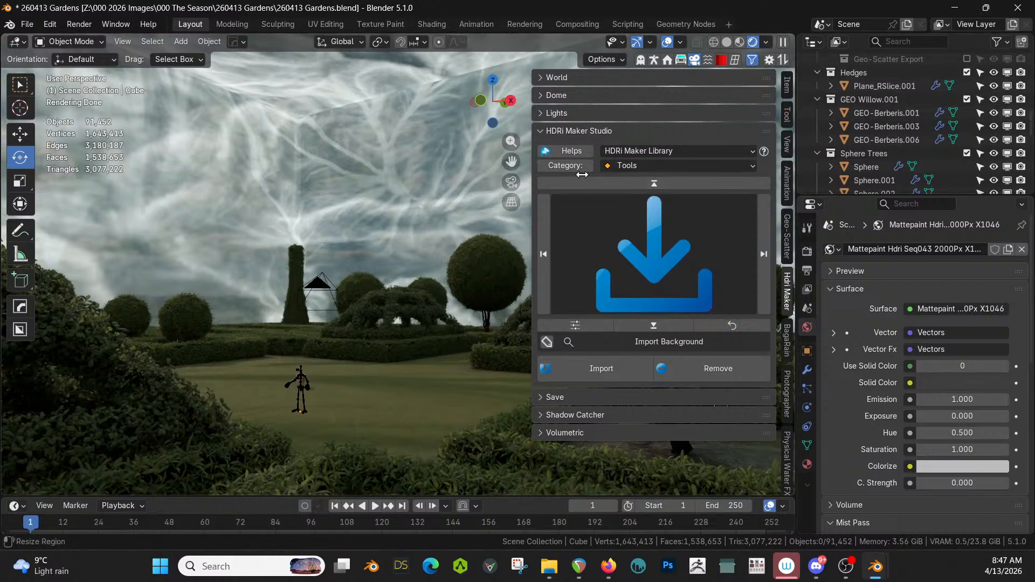
# - Narrow the sidebar and walk through the garden to examine the hedges, sphere trees and entry arch under the shielded sky
pyautogui.moveTo(582, 174); pyautogui.dragTo(719, 176)
pyautogui.hotkey('shift', '`')
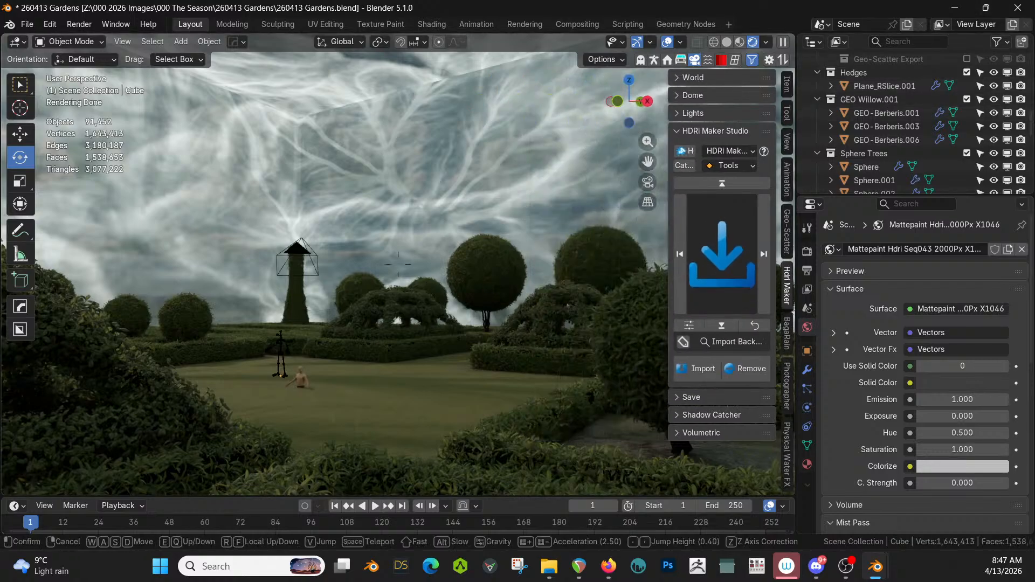
pyautogui.press('w')
pyautogui.press('w')
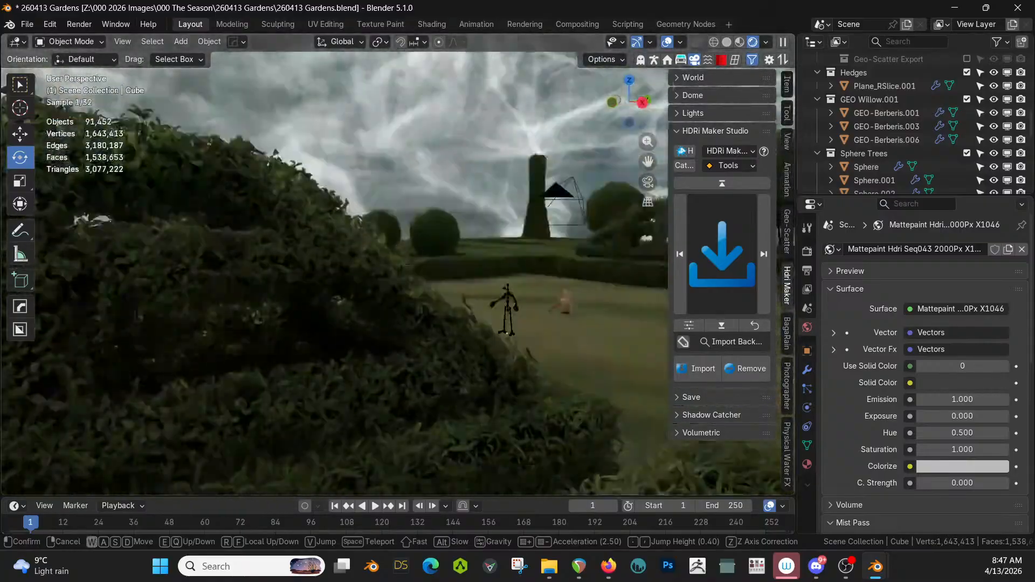
pyautogui.press('s')
pyautogui.press('w')
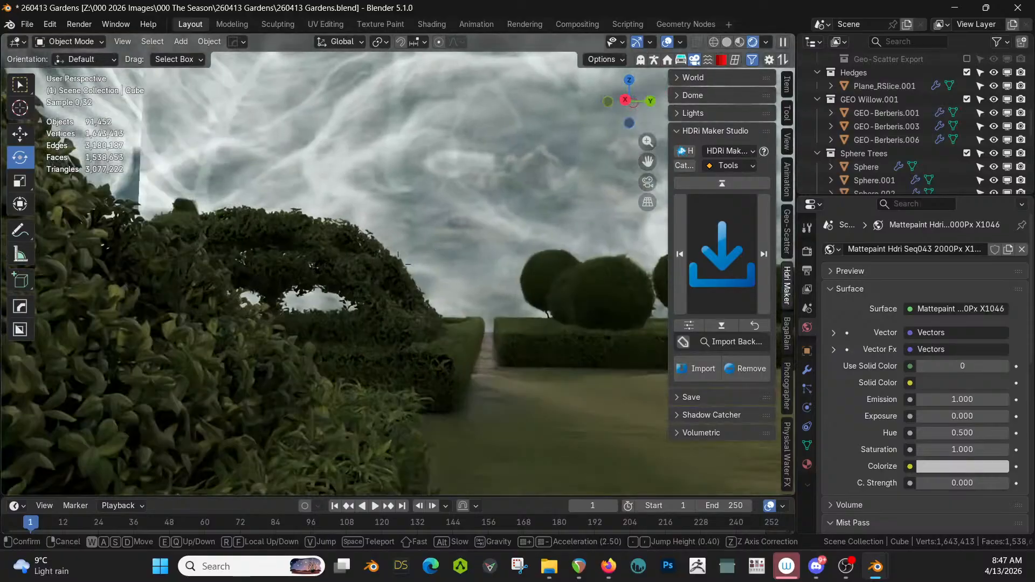
pyautogui.press('d')
pyautogui.press('d')
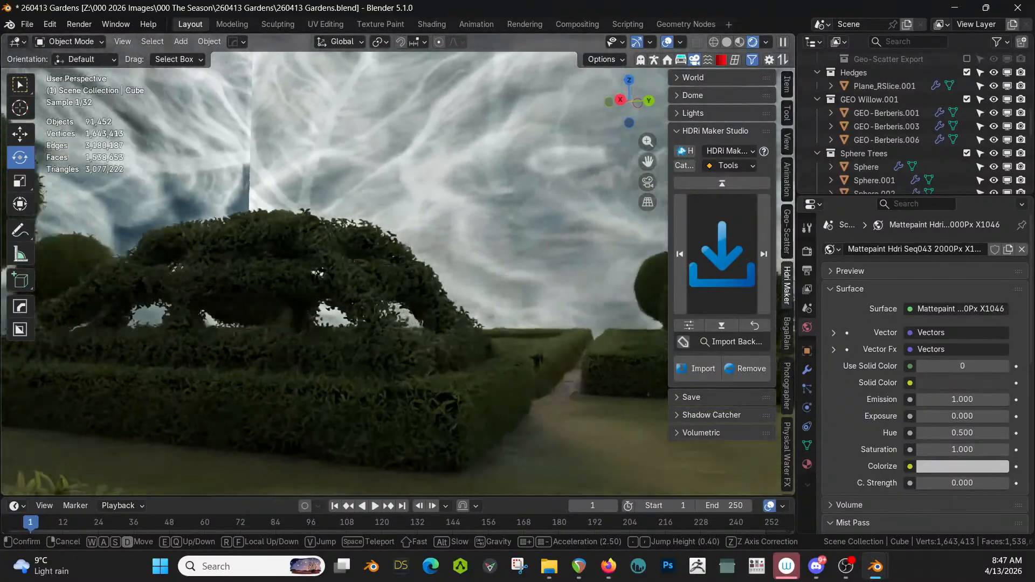
pyautogui.press('d')
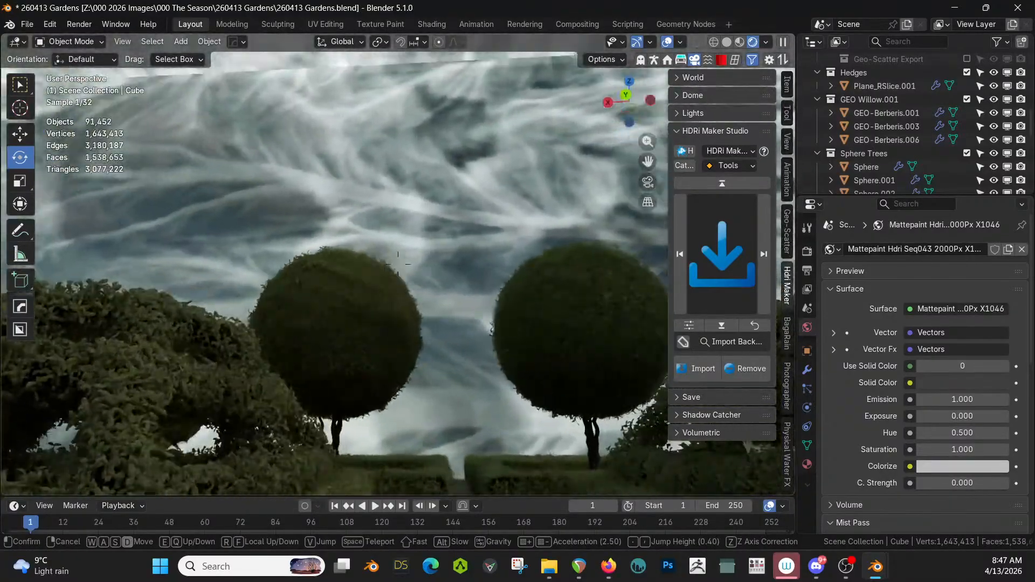
pyautogui.press('d')
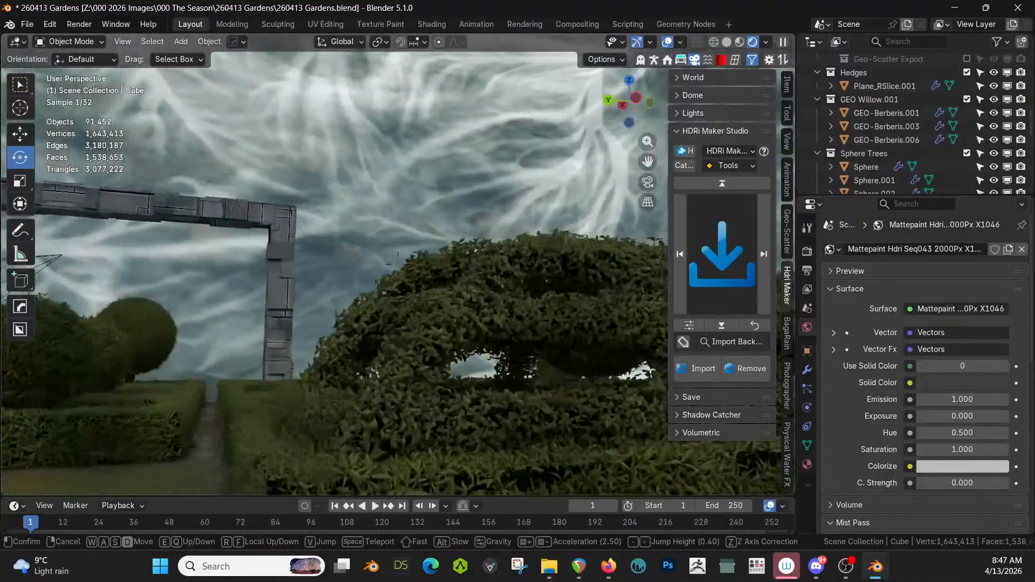
pyautogui.press('w')
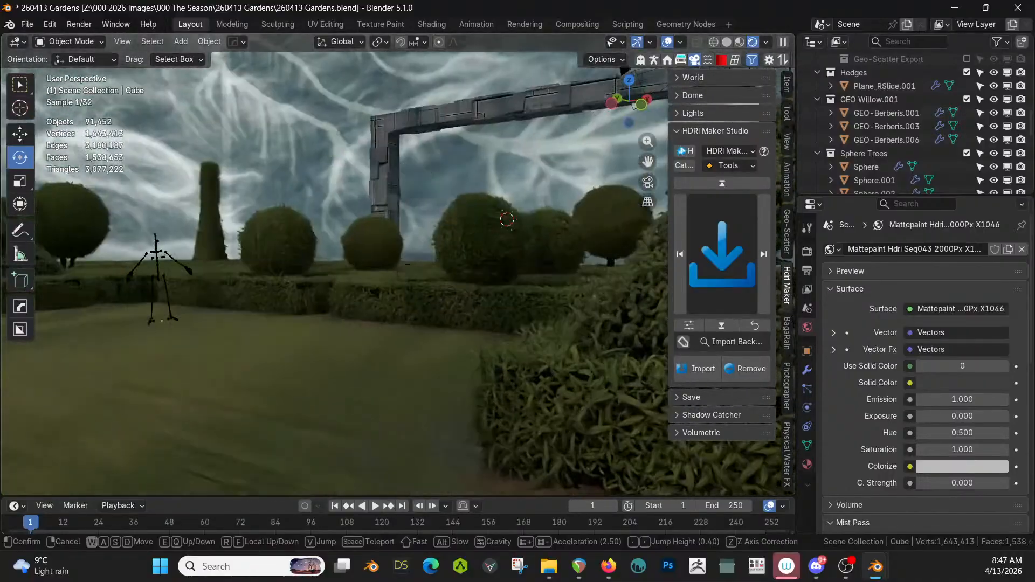
pyautogui.press('a')
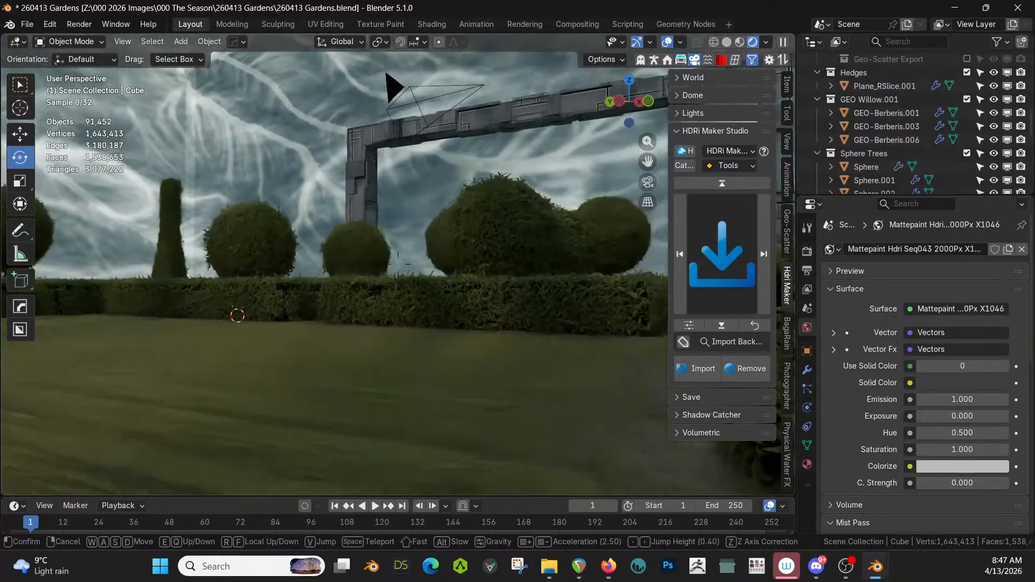
pyautogui.press('s')
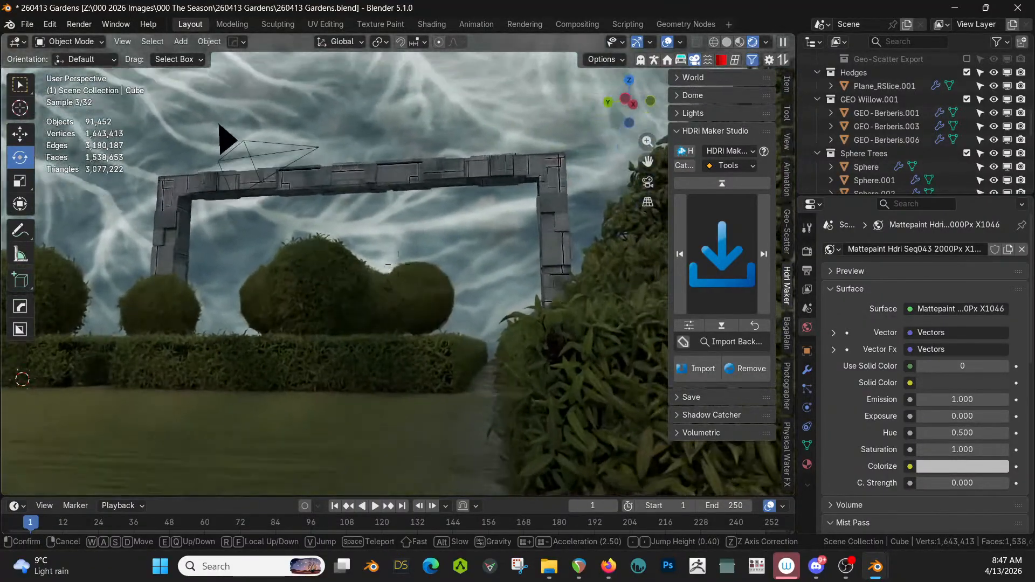
pyautogui.click(425, 289)
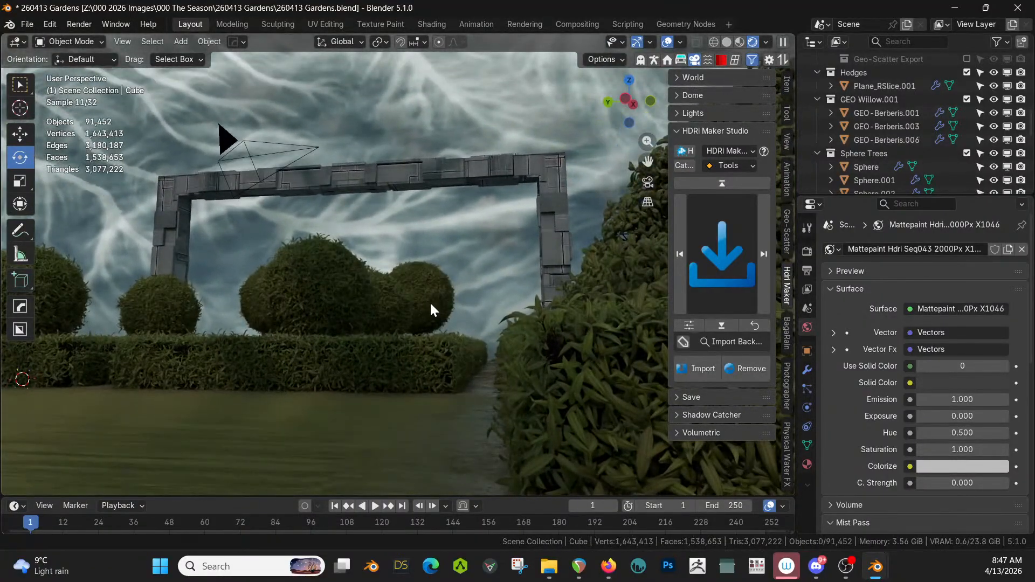
# - Save the file, switch to solid shading and move the large shield cube into a new collection named Shields
pyautogui.hotkey('ctrl', 's')
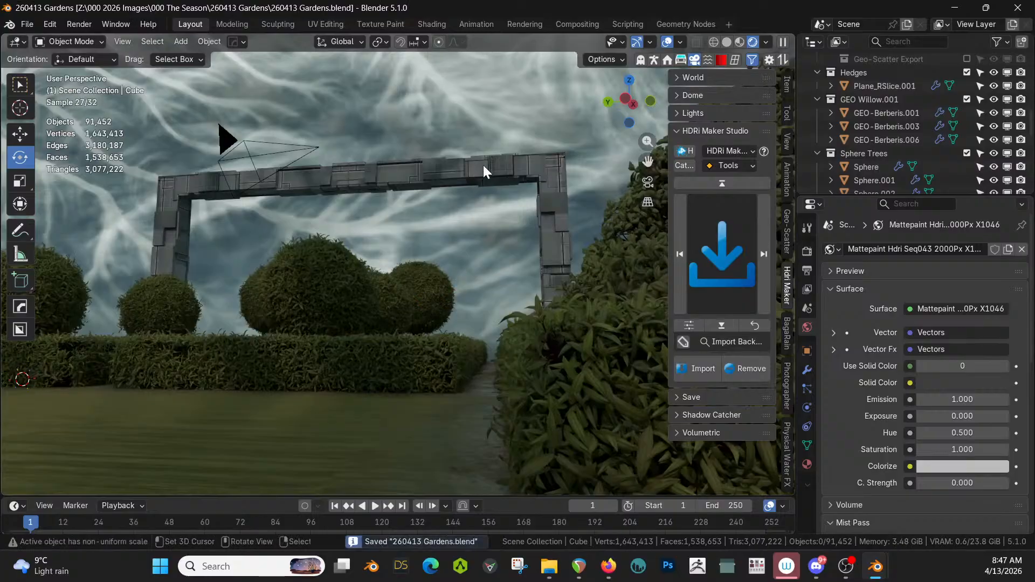
pyautogui.press('z')
pyautogui.press('s')
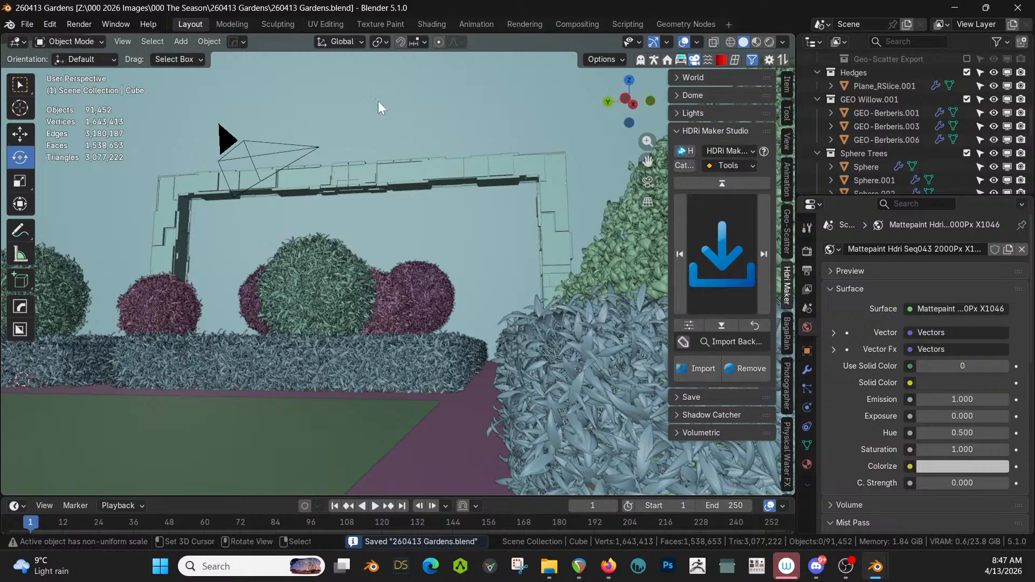
pyautogui.press('KP_Decimal')
pyautogui.scroll(-4, 493, 216)
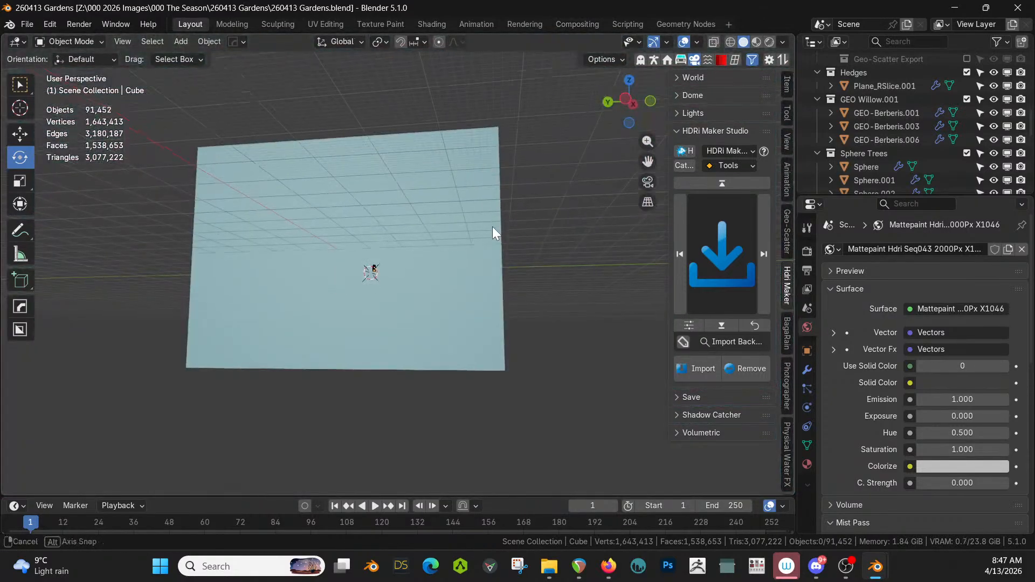
pyautogui.click(452, 235)
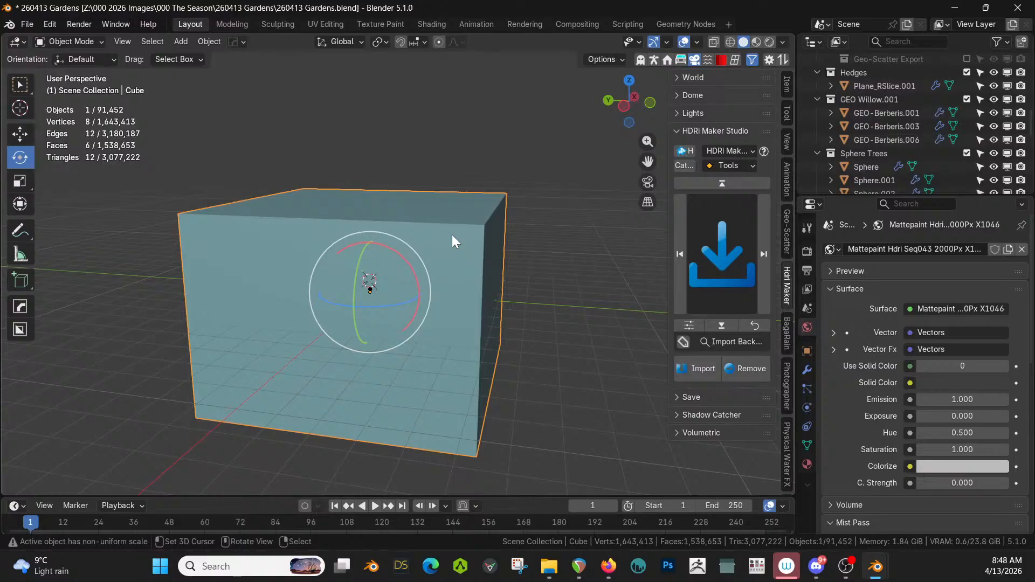
pyautogui.press('m')
pyautogui.click(452, 235)
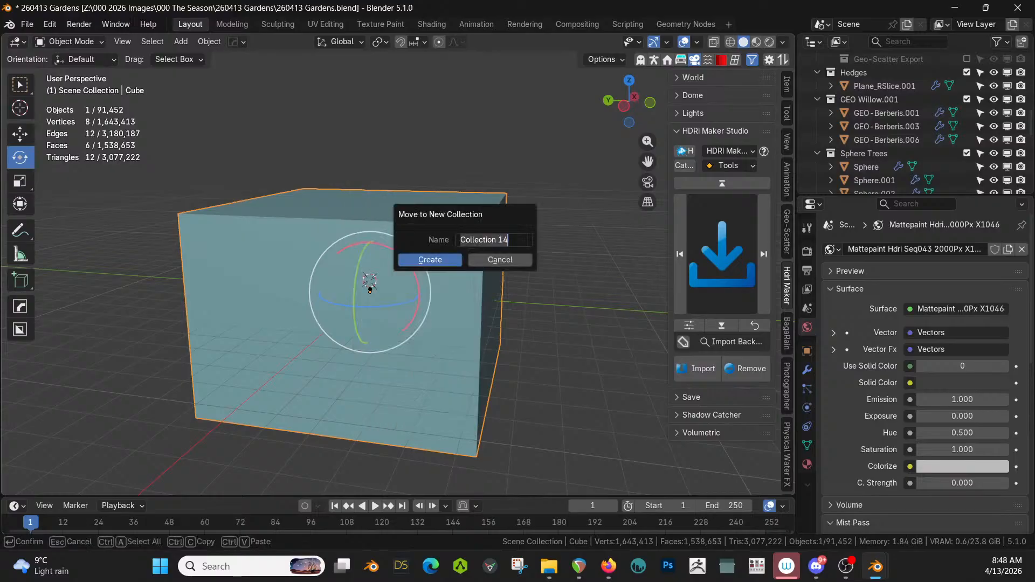
pyautogui.write('Shields')
pyautogui.press('Return')
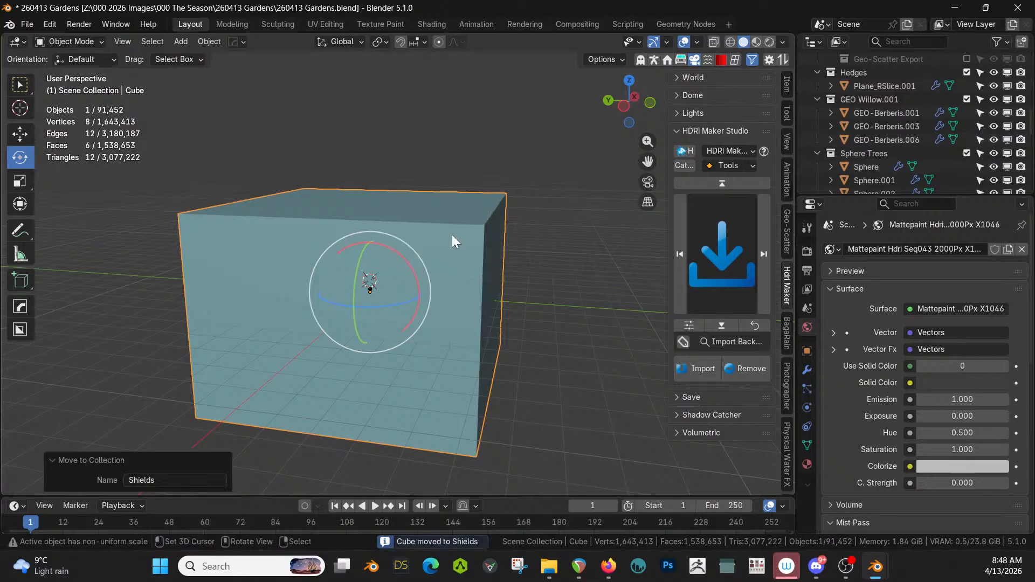
# - Exclude the Shields collection from the view layer and save the garden file
pyautogui.scroll(-5, 895, 157)
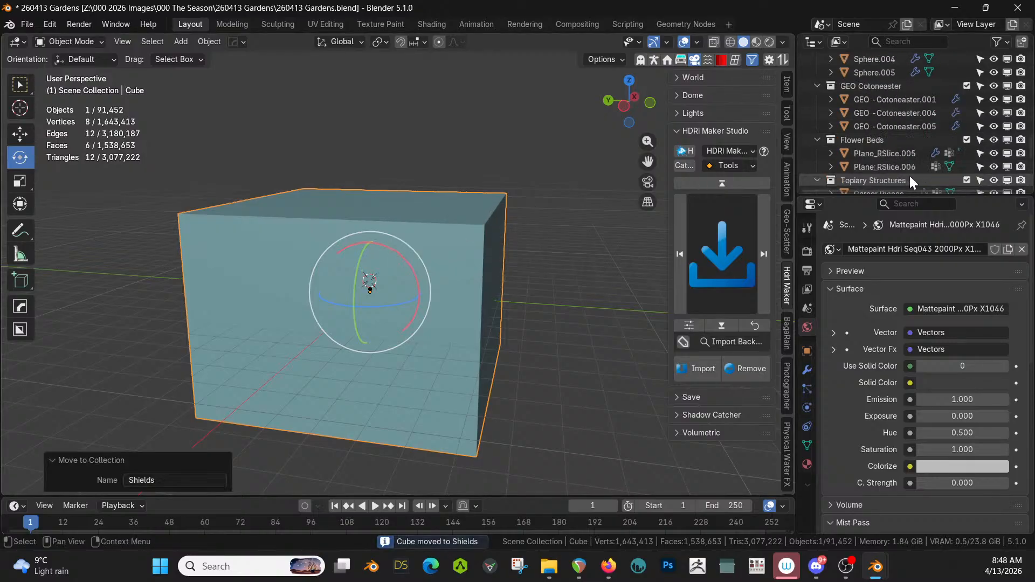
pyautogui.scroll(-3, 911, 176)
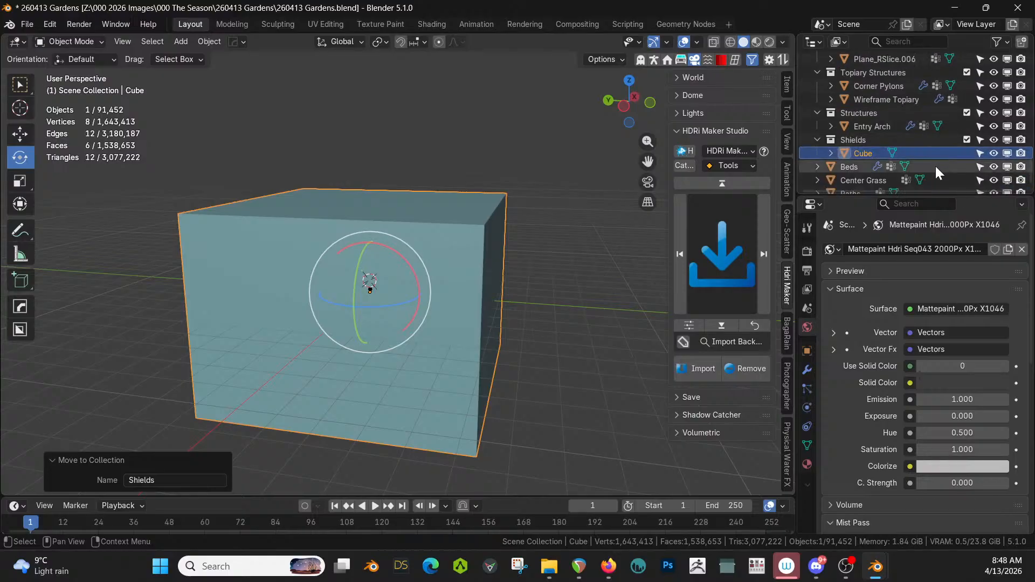
pyautogui.click(966, 140)
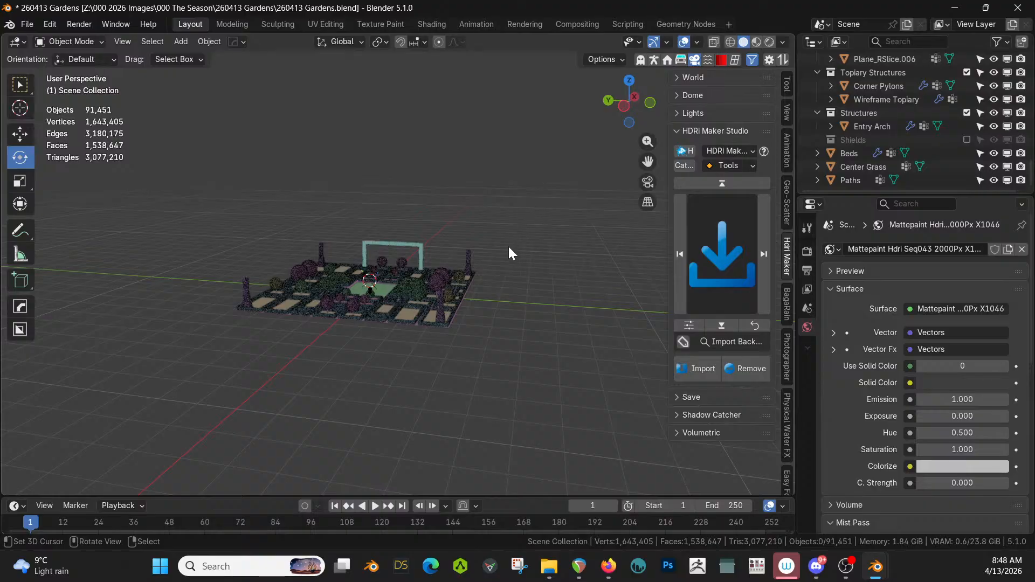
pyautogui.scroll(4, 507, 244)
pyautogui.moveTo(503, 272); pyautogui.dragTo(479, 301, button='middle')
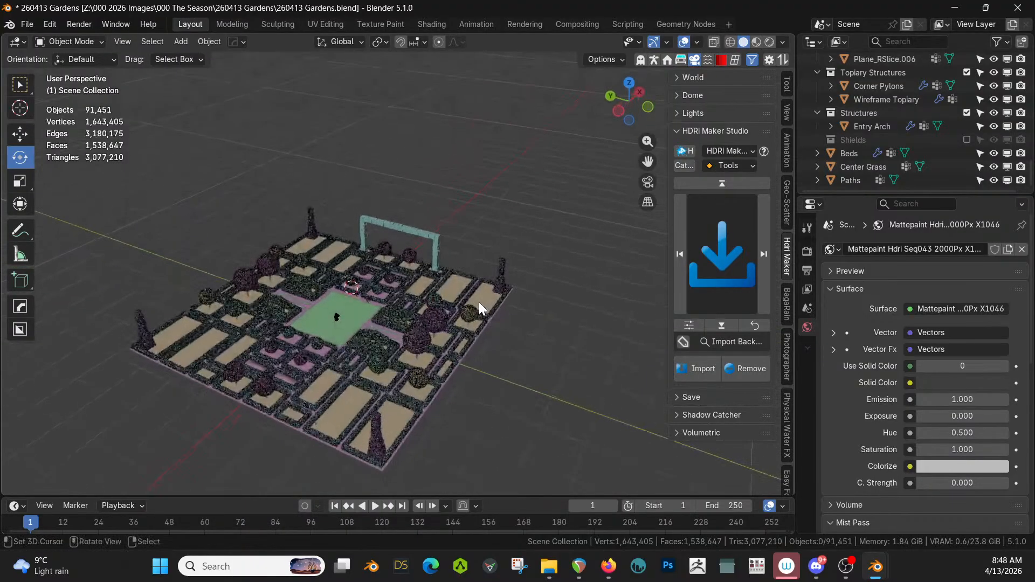
pyautogui.hotkey('ctrl', 's')
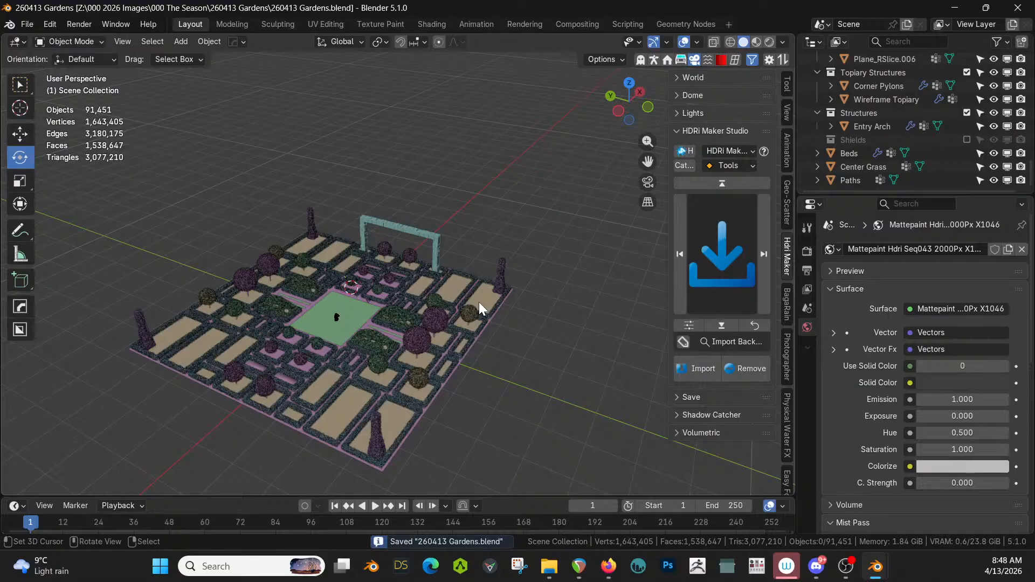
# - Select the garden paths near the central lawn and exclude the Hedges collection from the view layer
pyautogui.scroll(5, 409, 345)
pyautogui.moveTo(410, 350); pyautogui.dragTo(422, 328, button='middle')
pyautogui.scroll(4, 452, 315)
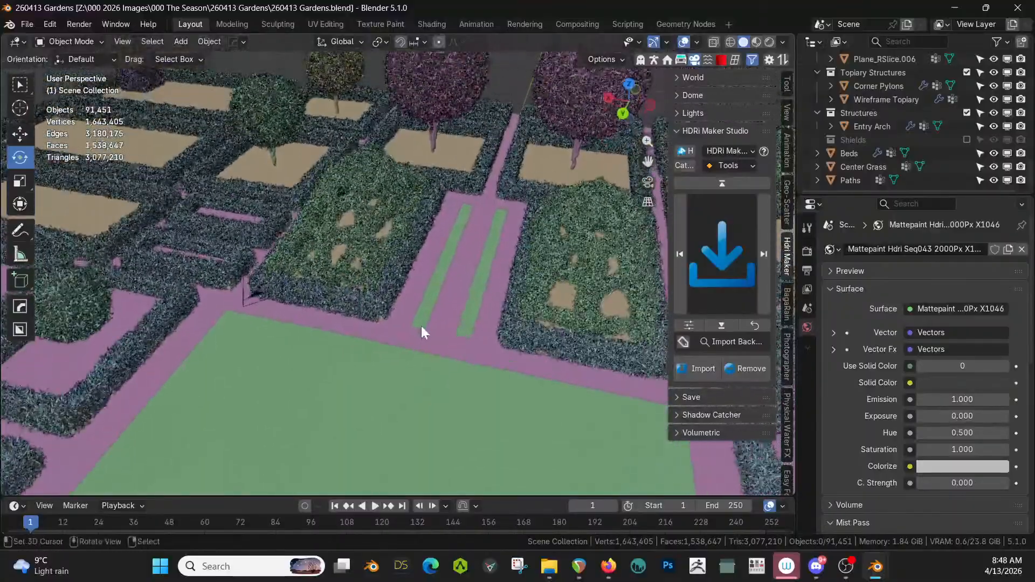
pyautogui.scroll(-3, 423, 329)
pyautogui.scroll(-2, 423, 334)
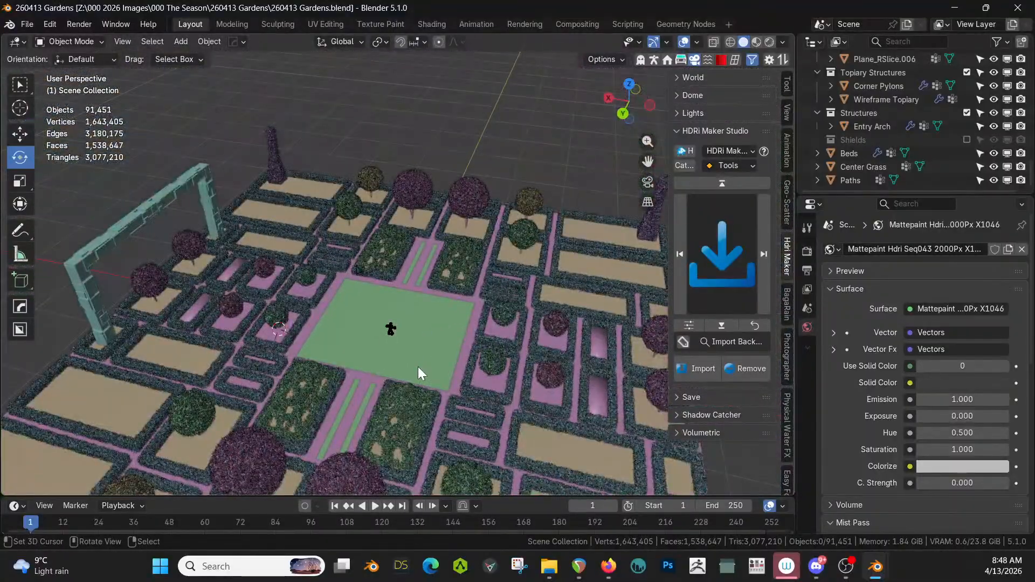
pyautogui.scroll(2, 398, 375)
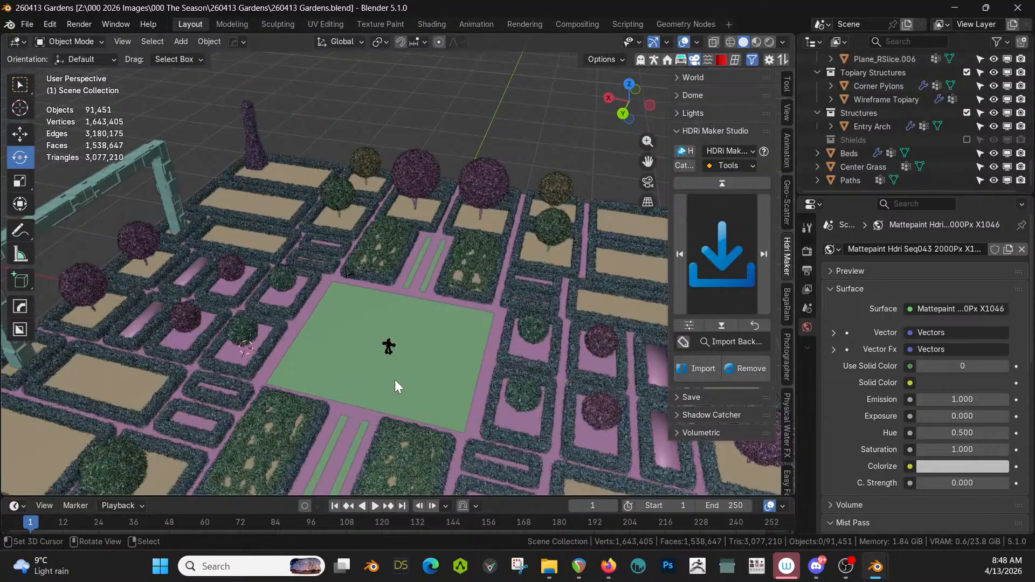
pyautogui.scroll(3, 420, 318)
pyautogui.click(439, 309)
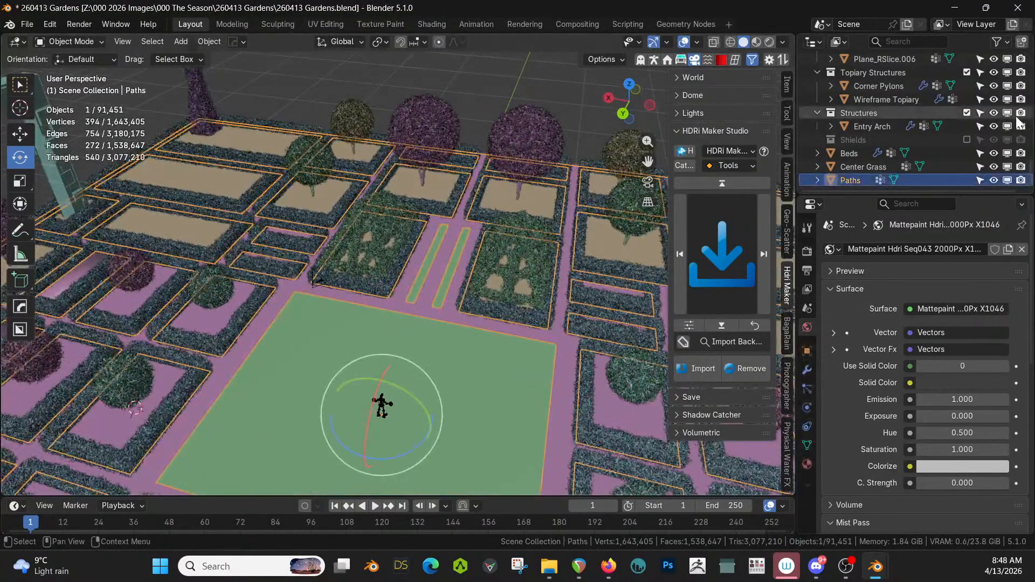
pyautogui.scroll(-5, 978, 114)
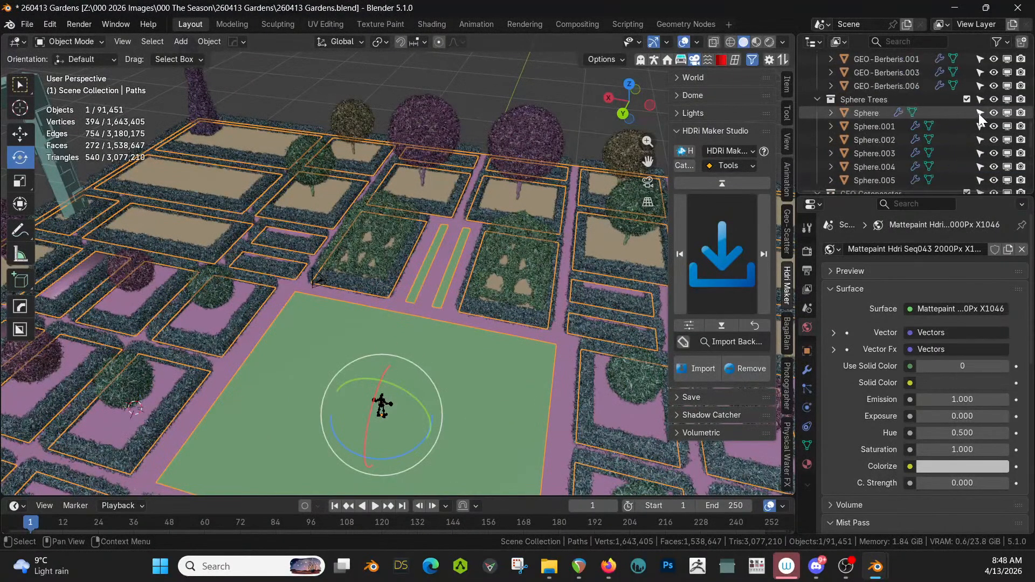
pyautogui.scroll(5, 978, 113)
pyautogui.click(965, 127)
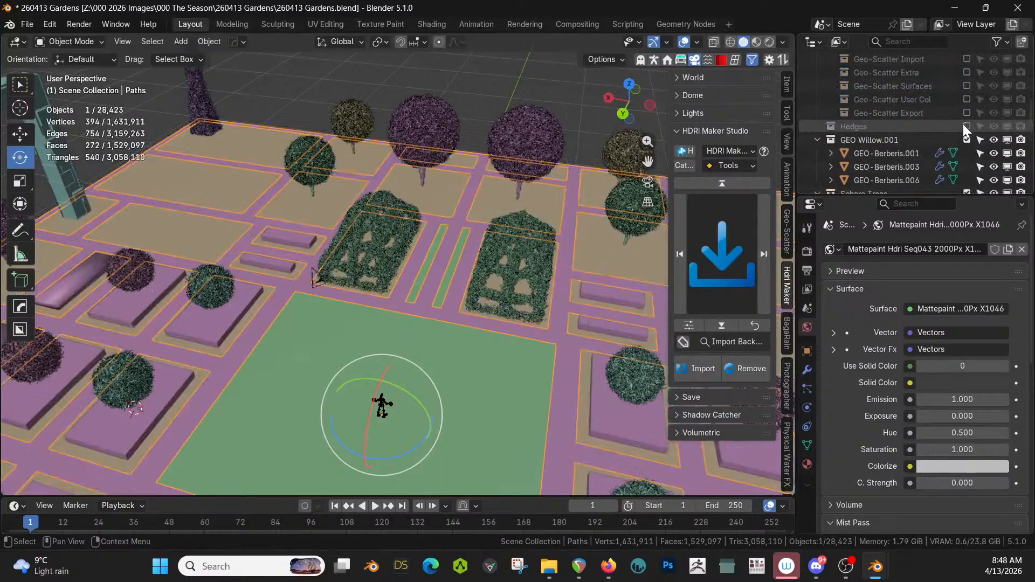
# - Collapse the Sphere Trees and Flower Beds collections and exclude Topiary Structures from the view layer
pyautogui.scroll(-4, 900, 154)
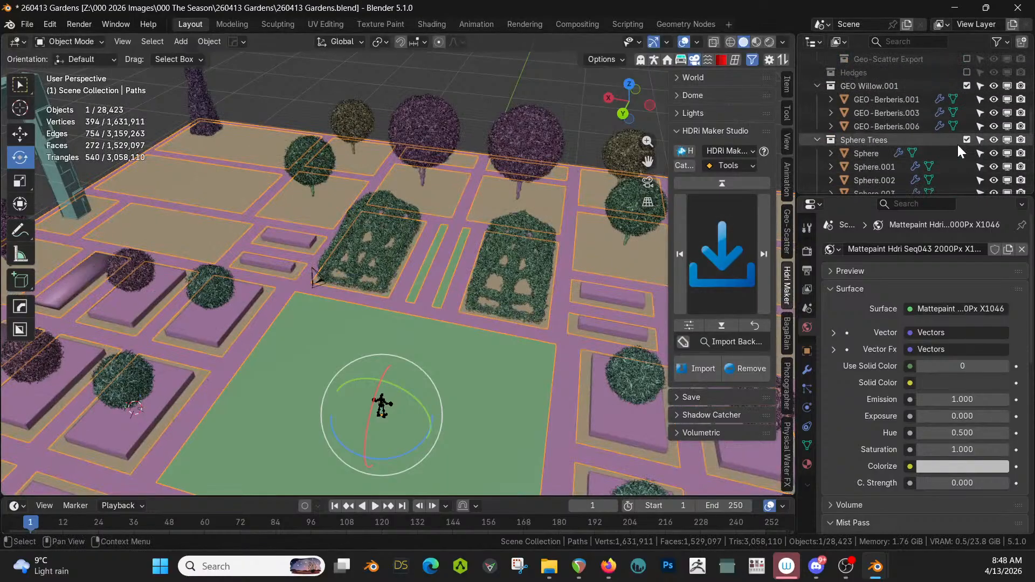
pyautogui.scroll(-4, 957, 144)
pyautogui.click(817, 86)
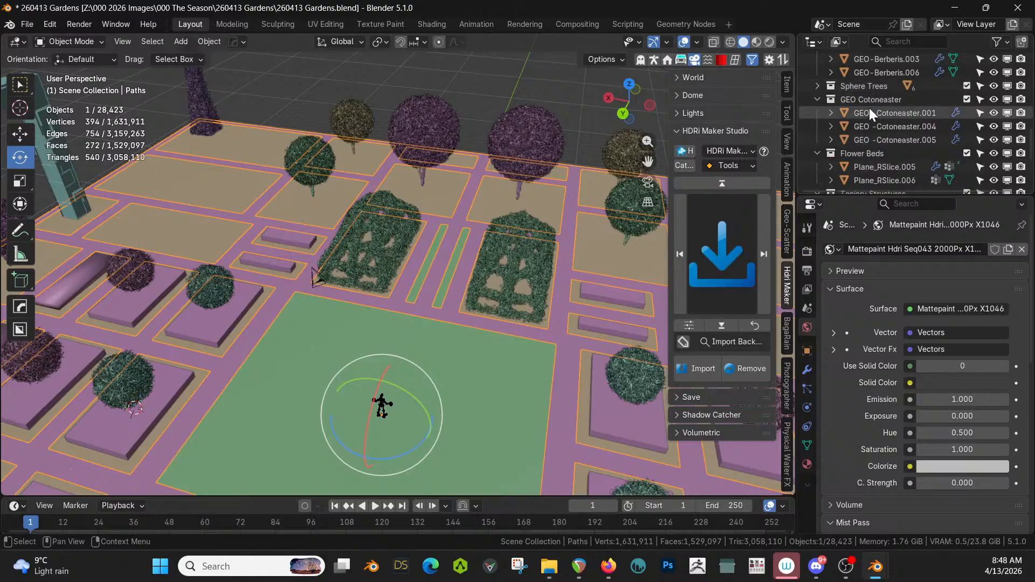
pyautogui.click(819, 153)
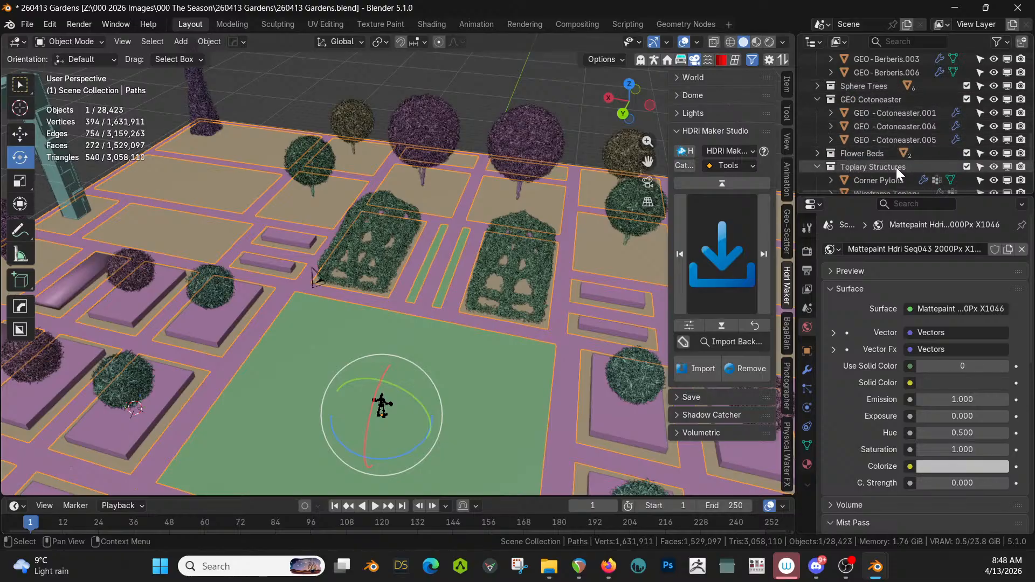
pyautogui.click(966, 167)
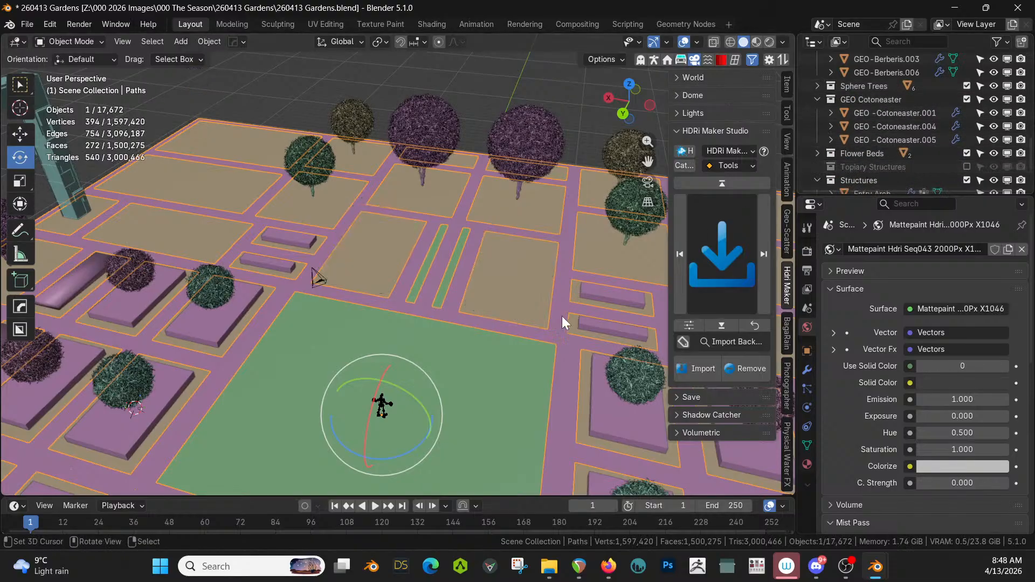
# - Open the Beds mesh for editing and bring up its Hops_Mirror modifier settings
pyautogui.click(526, 324)
pyautogui.press('Tab')
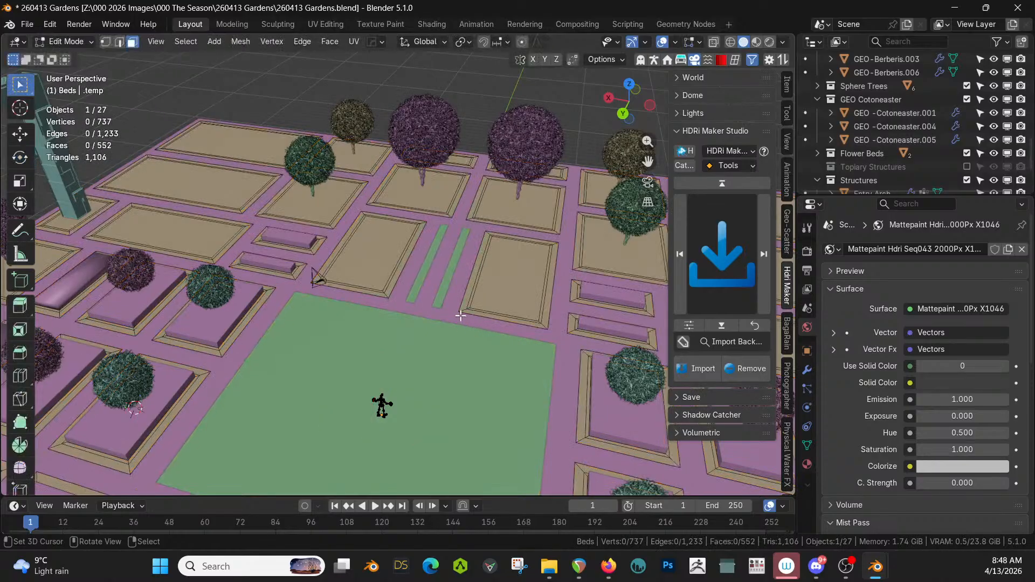
pyautogui.scroll(2, 484, 327)
pyautogui.scroll(3, 506, 347)
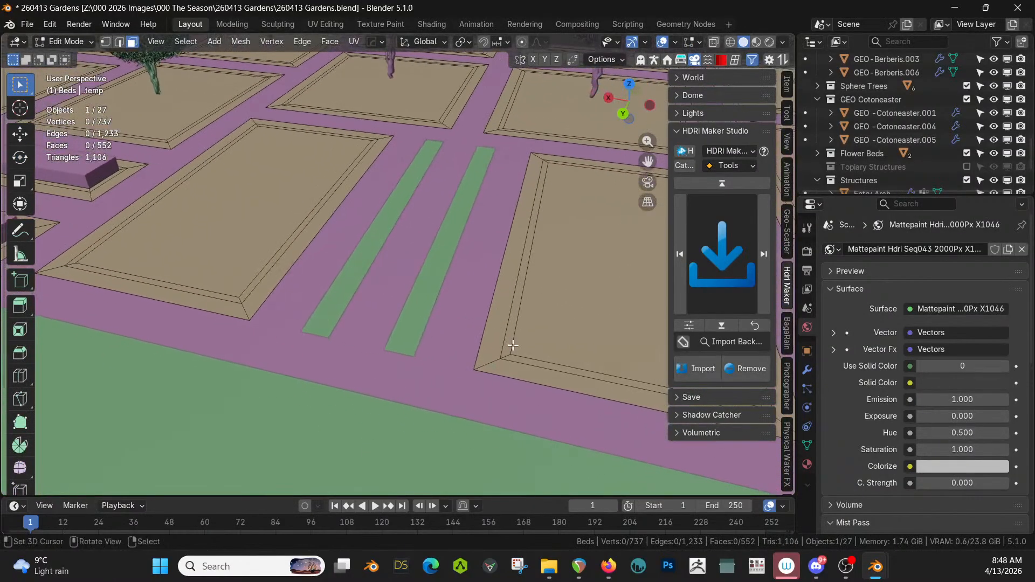
pyautogui.scroll(4, 513, 351)
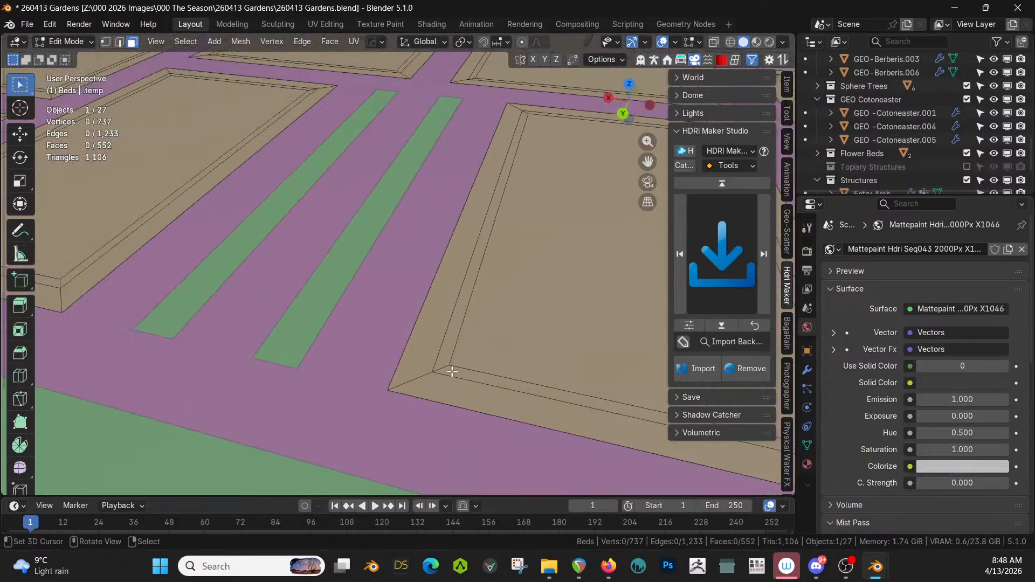
pyautogui.scroll(-3, 451, 371)
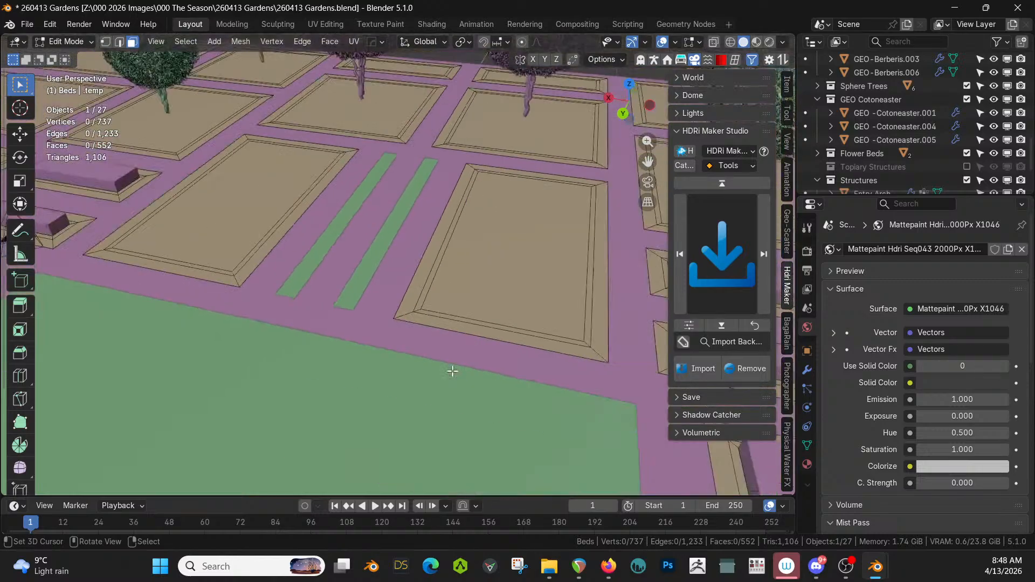
pyautogui.click(807, 368)
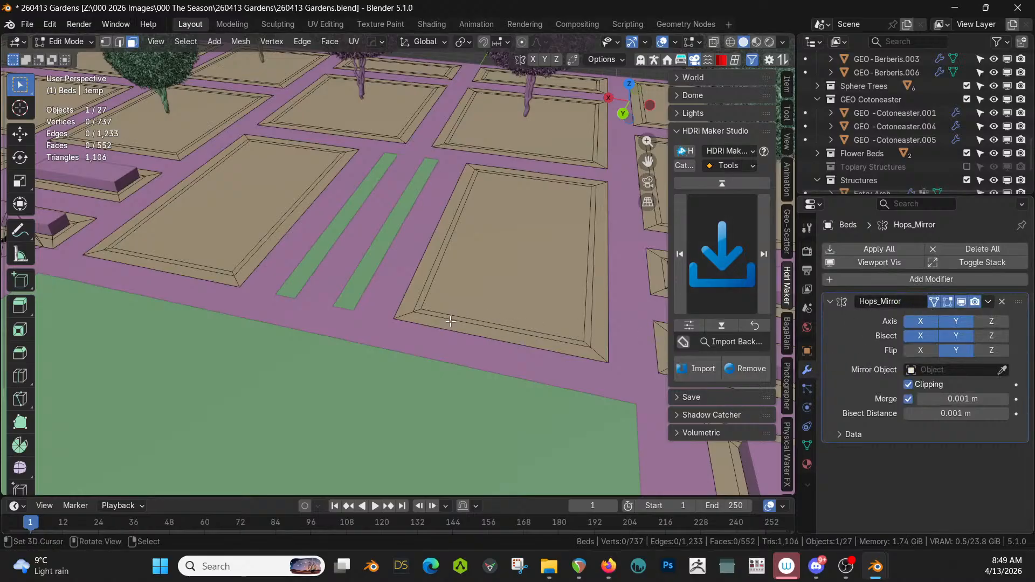
# - In top view with the Transform tool, select the middle corner vertex on the border of the bed beside the green strips
pyautogui.scroll(2, 450, 321)
pyautogui.press('l')
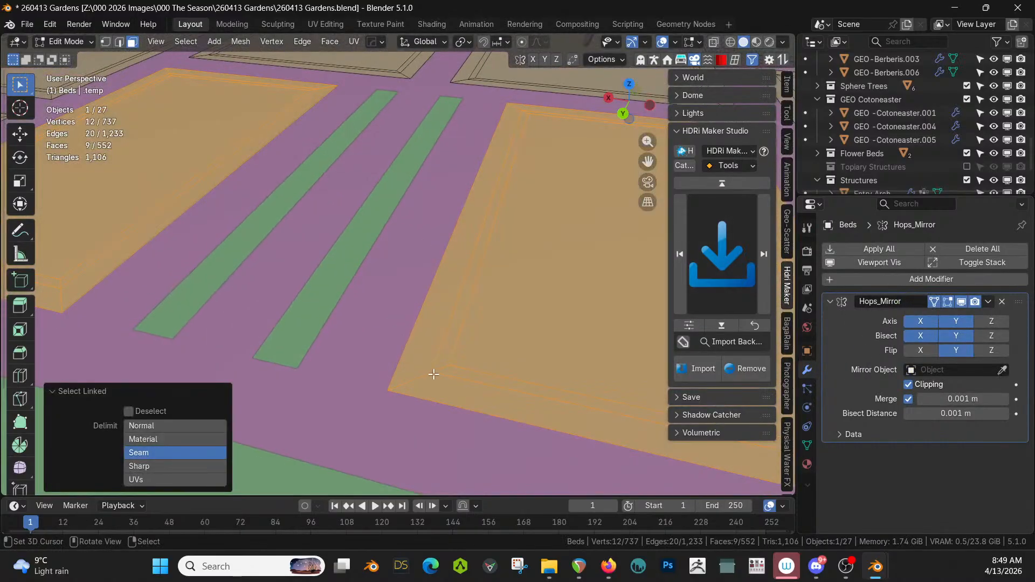
pyautogui.press('KP_7')
pyautogui.scroll(4, 332, 335)
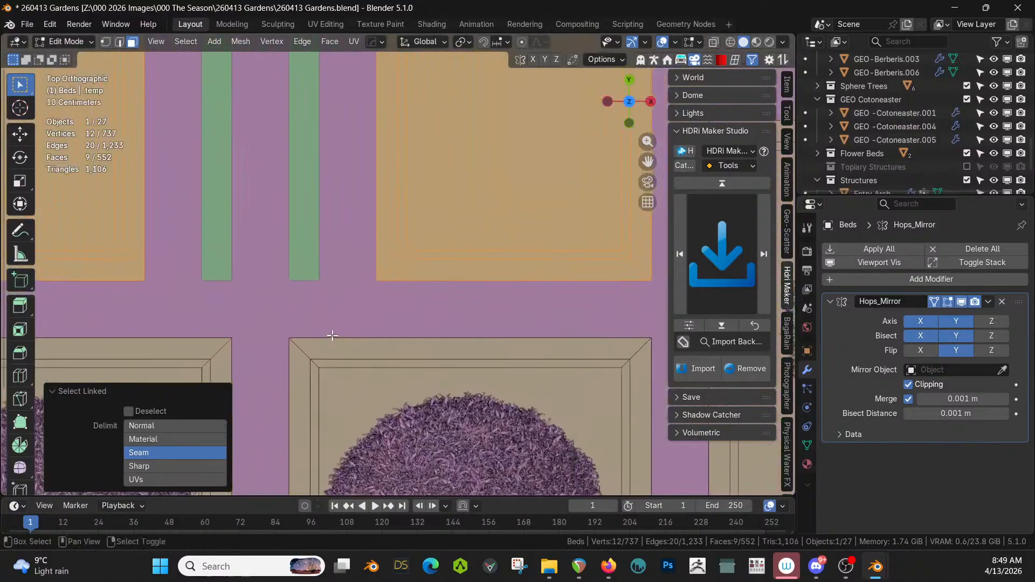
pyautogui.scroll(2, 332, 335)
pyautogui.click(30, 209)
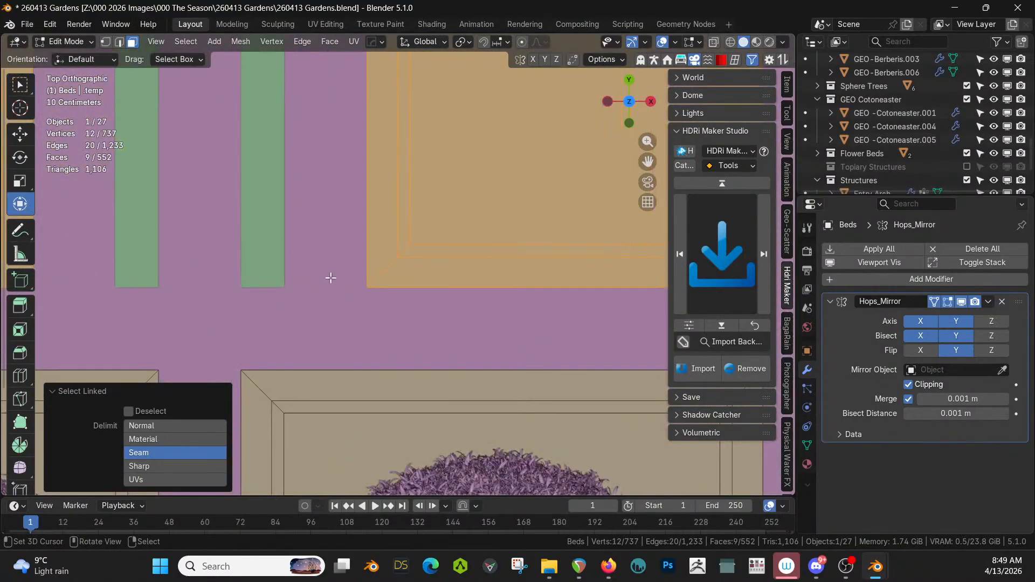
pyautogui.press('1')
pyautogui.click(398, 257)
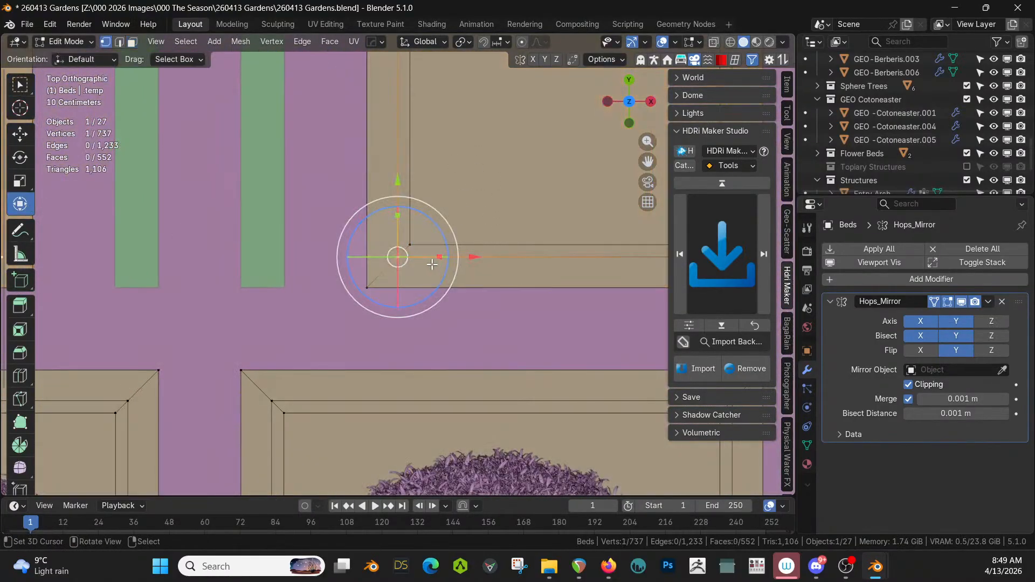
pyautogui.rightClick(423, 297)
pyautogui.rightClick(399, 257)
pyautogui.press('g')
pyautogui.press('y')
pyautogui.rightClick(425, 277)
pyautogui.press('k')
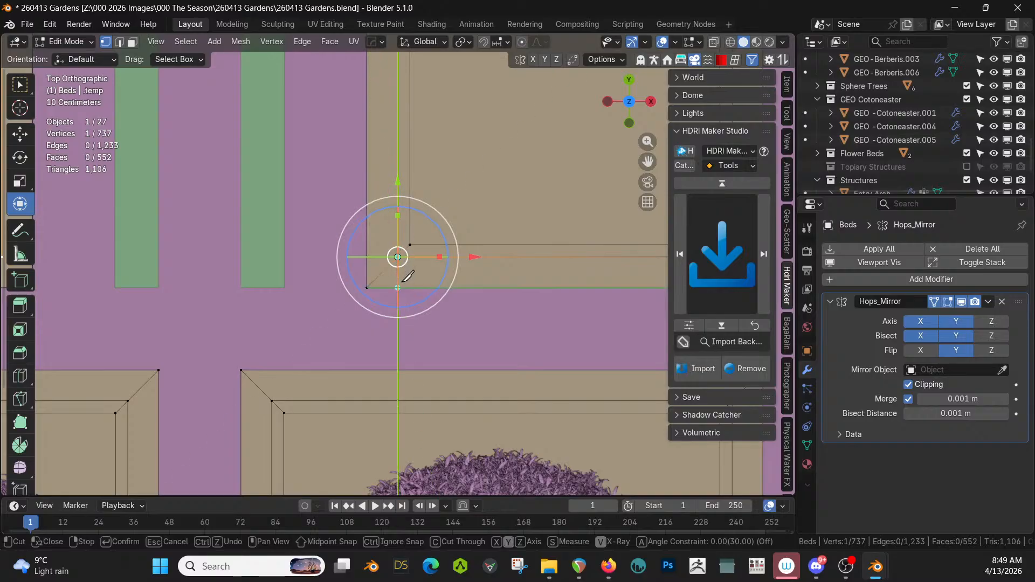
pyautogui.press('Escape')
# - Knife-cut the bed border from the selected corner vertex along X to its outer edge, and return to face selection
pyautogui.press('k')
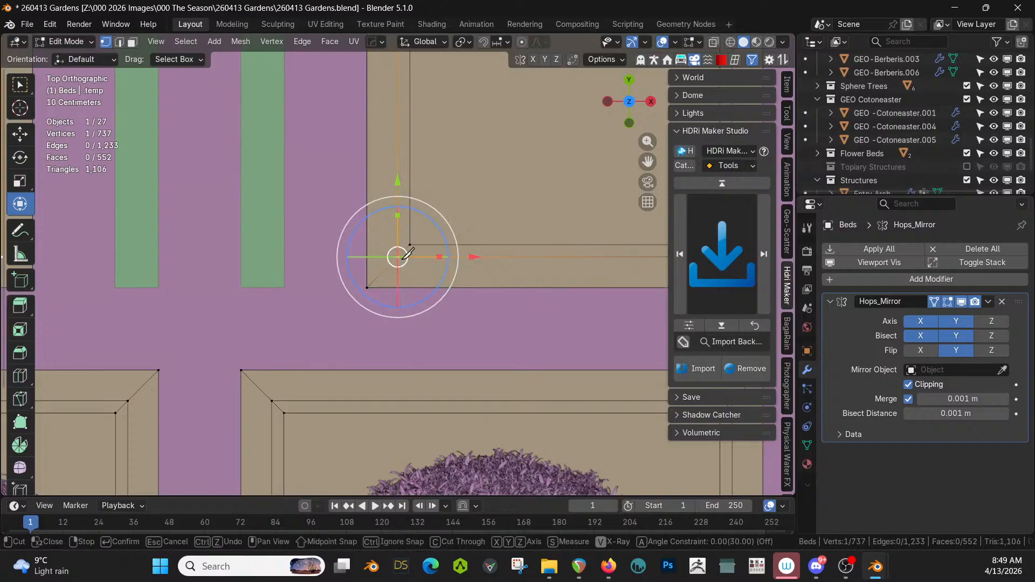
pyautogui.click(398, 257)
pyautogui.press('x')
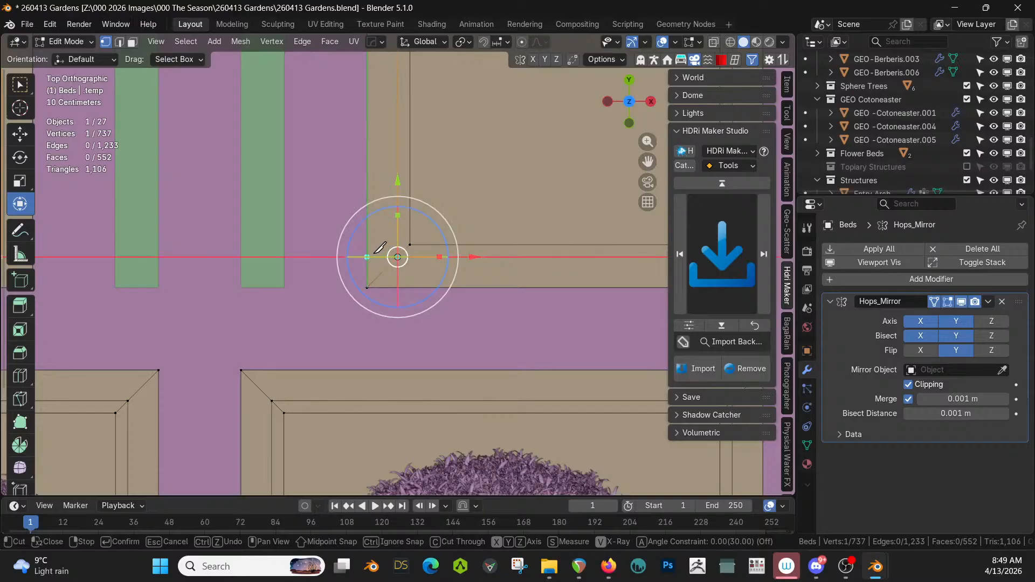
pyautogui.click(373, 254)
pyautogui.press('Return')
pyautogui.scroll(-2, 379, 276)
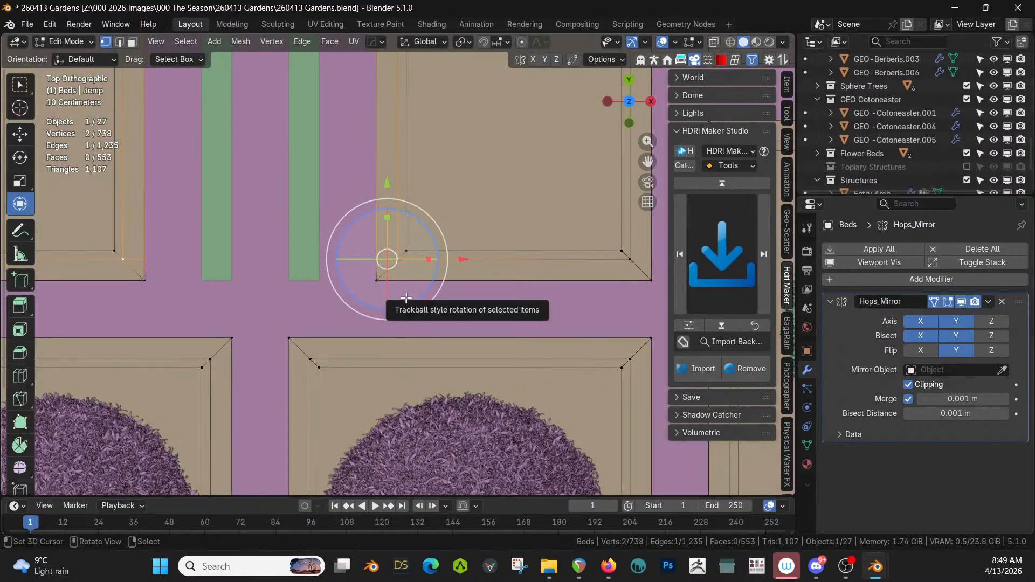
pyautogui.press('3')
pyautogui.scroll(2, 405, 272)
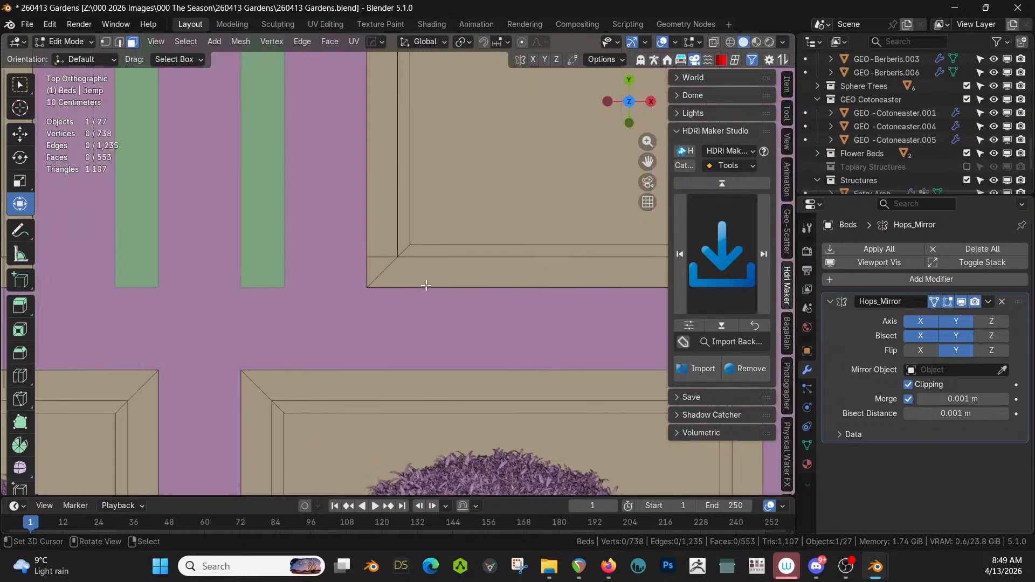
# - Knife-cut the bed border from the middle corner vertex along Y to its outer edge
pyautogui.press('k')
pyautogui.click(400, 258)
pyautogui.press('y')
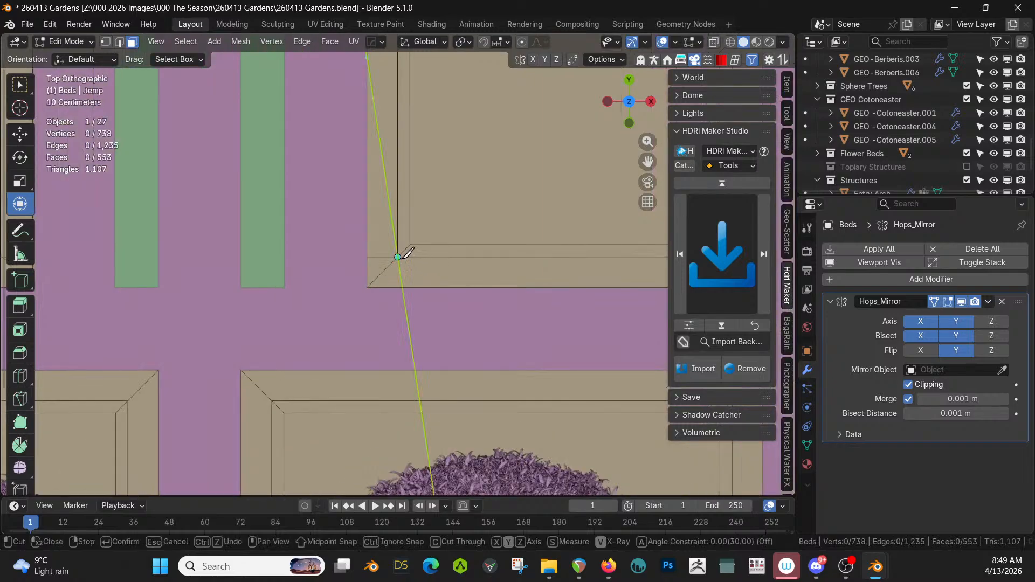
pyautogui.click(403, 284)
pyautogui.press('Return')
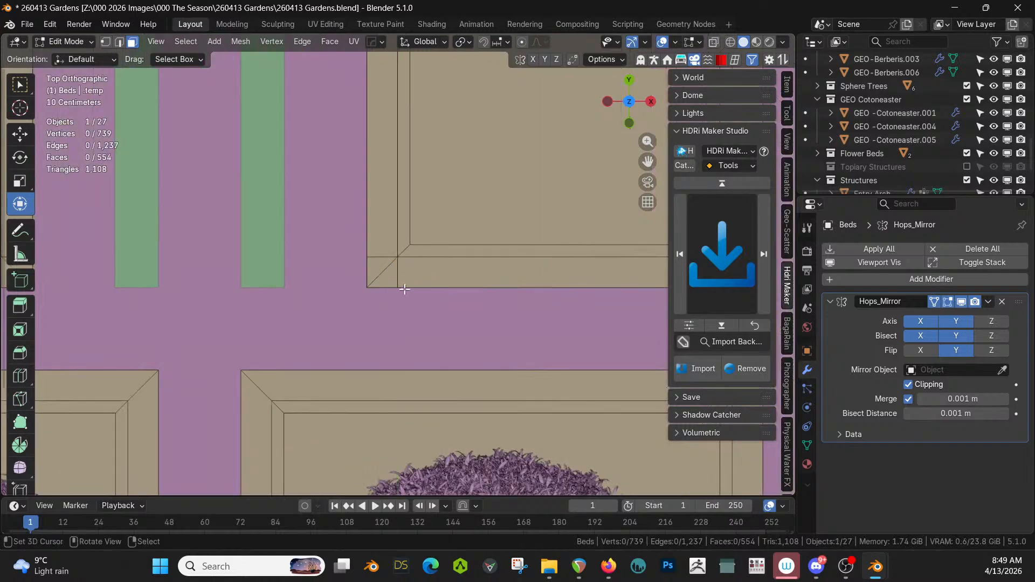
# - Extrude the two small corner faces of the bed border upward about 3.95 m, and again by about 0.39 m for a post cap
pyautogui.rightClick(389, 276)
pyautogui.keyDown('shift'); pyautogui.rightClick(378, 269); pyautogui.keyUp('shift')
pyautogui.scroll(-3, 400, 252)
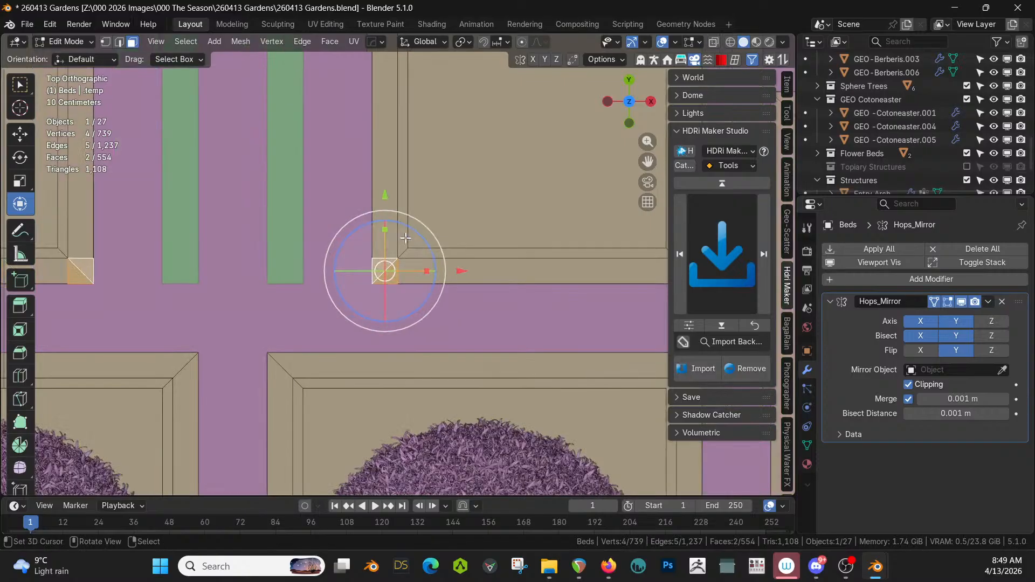
pyautogui.moveTo(406, 237); pyautogui.dragTo(410, 350, button='middle')
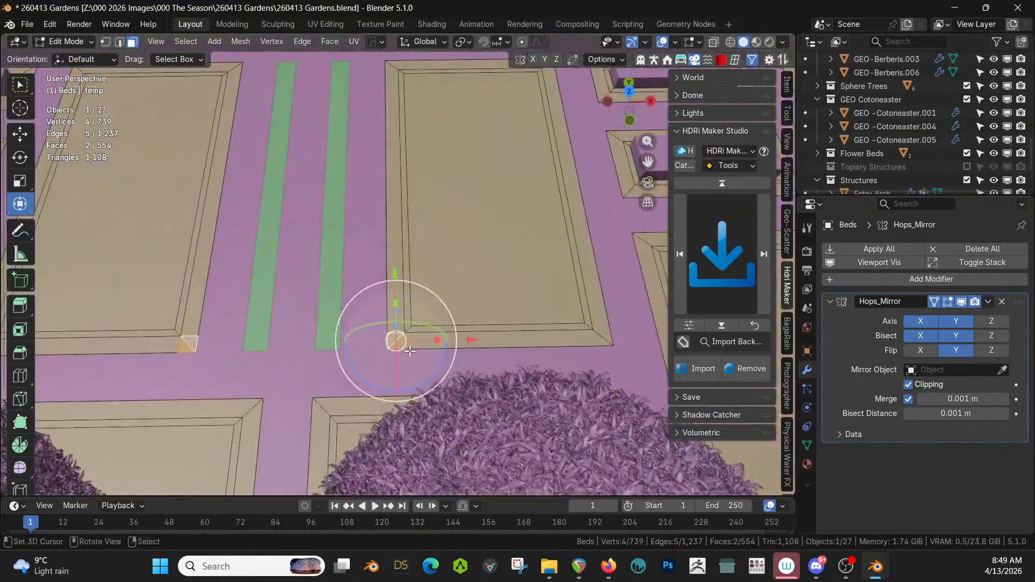
pyautogui.press('e')
pyautogui.click(415, 287)
pyautogui.moveTo(415, 287); pyautogui.dragTo(443, 267, button='middle')
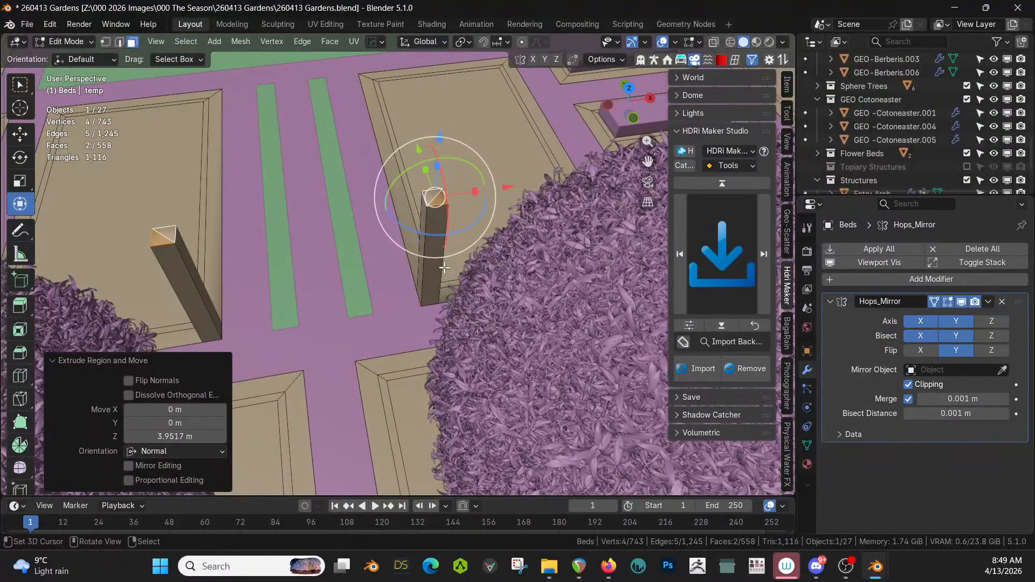
pyautogui.press('e')
pyautogui.click(416, 250)
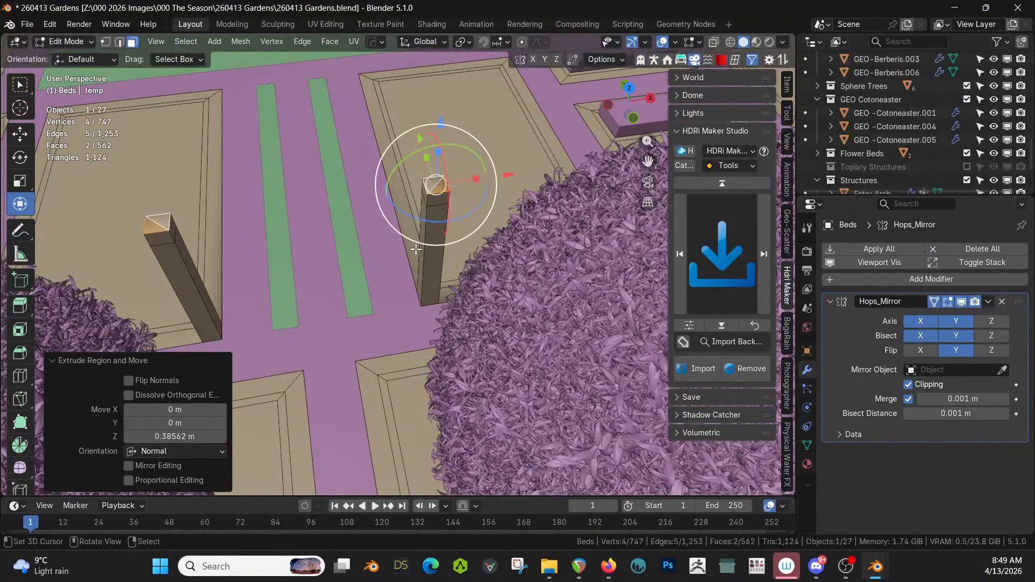
# - Select the path-facing side face of the post's top segment, apply all modifiers on Beds, and resume mesh editing
pyautogui.press('2')
pyautogui.click(171, 232)
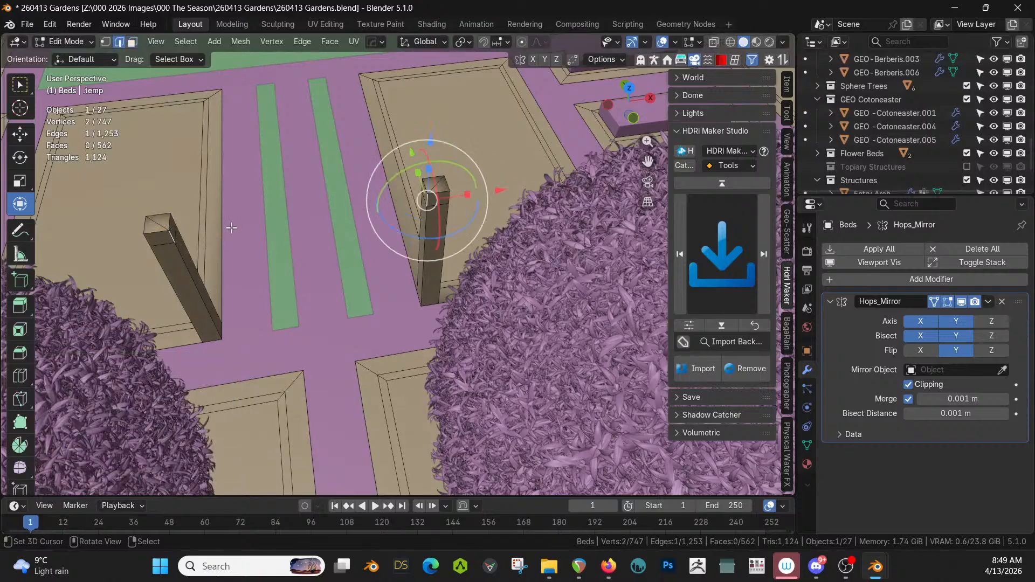
pyautogui.press('3')
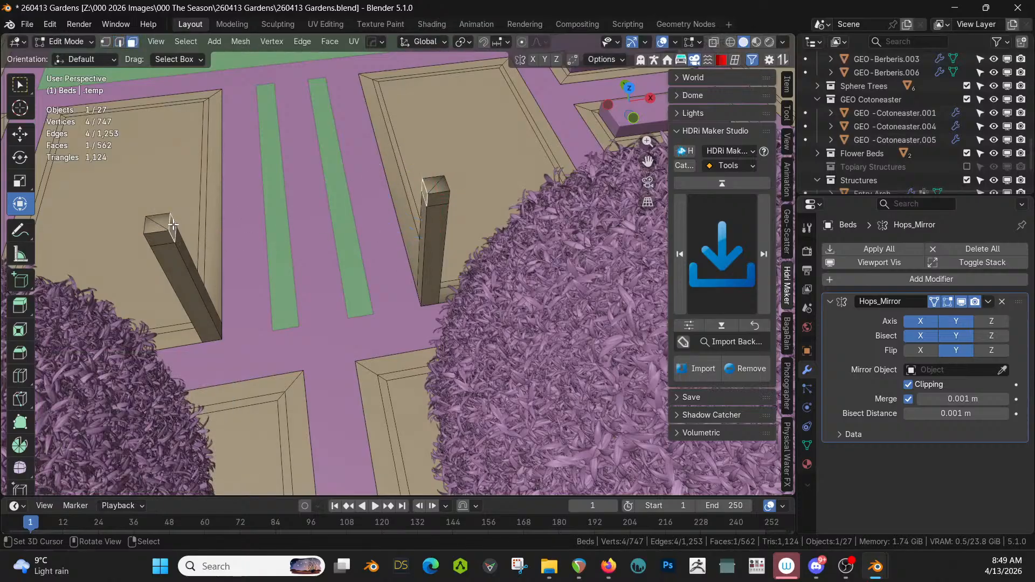
pyautogui.click(875, 251)
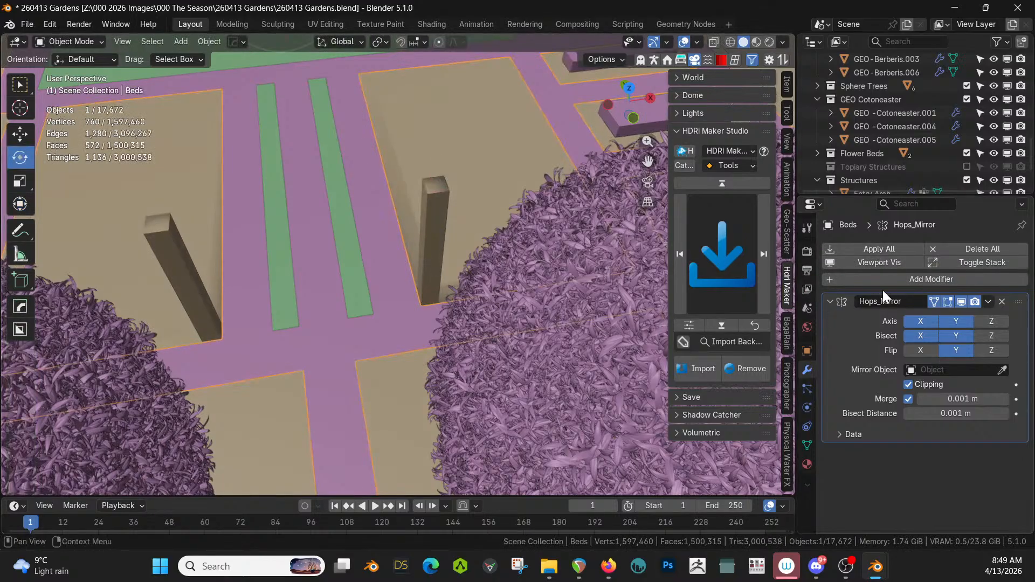
pyautogui.click(888, 251)
pyautogui.press('Tab')
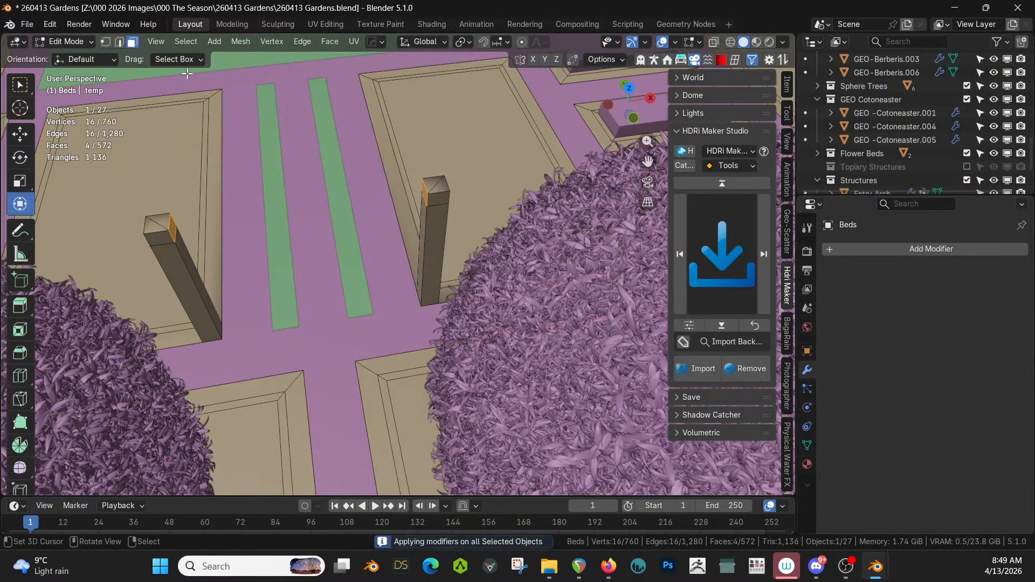
# - Try to bridge all four selected post-top faces with Bridge Edge Loops
pyautogui.click(301, 41)
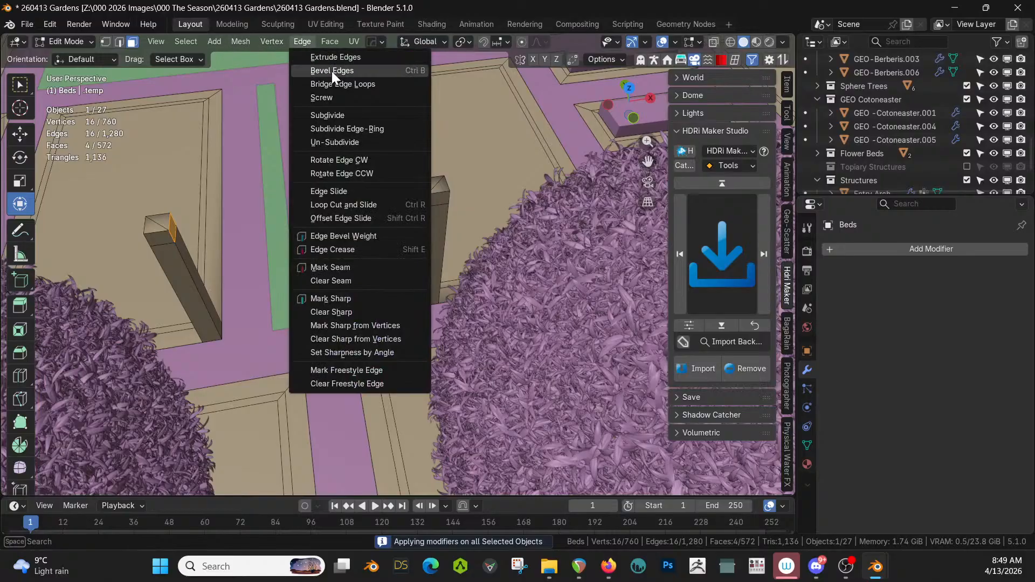
pyautogui.click(342, 85)
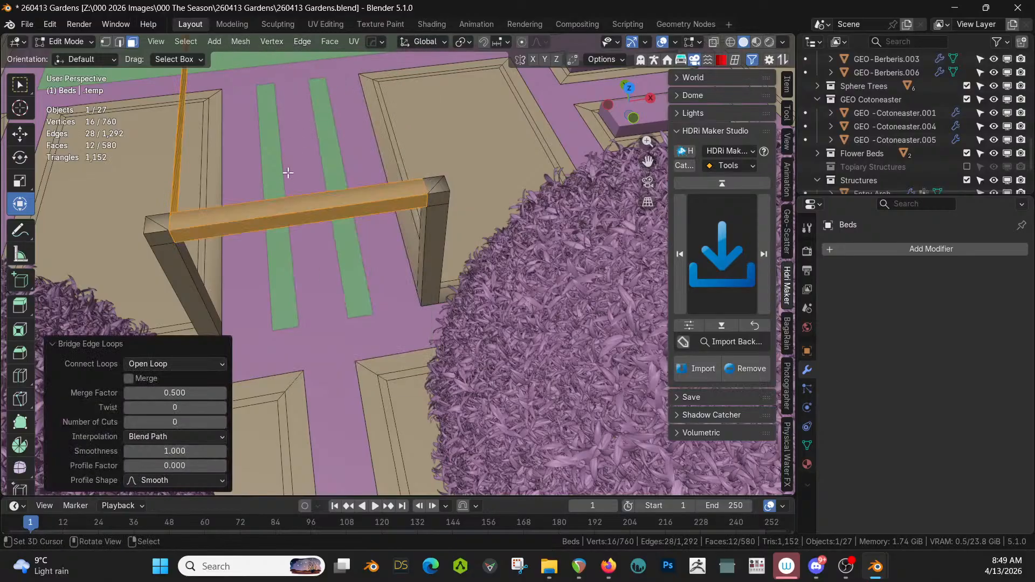
pyautogui.scroll(-2, 334, 210)
pyautogui.moveTo(335, 211); pyautogui.dragTo(232, 252, button='middle')
pyautogui.hotkey('ctrl', 'z')
pyautogui.scroll(3, 317, 236)
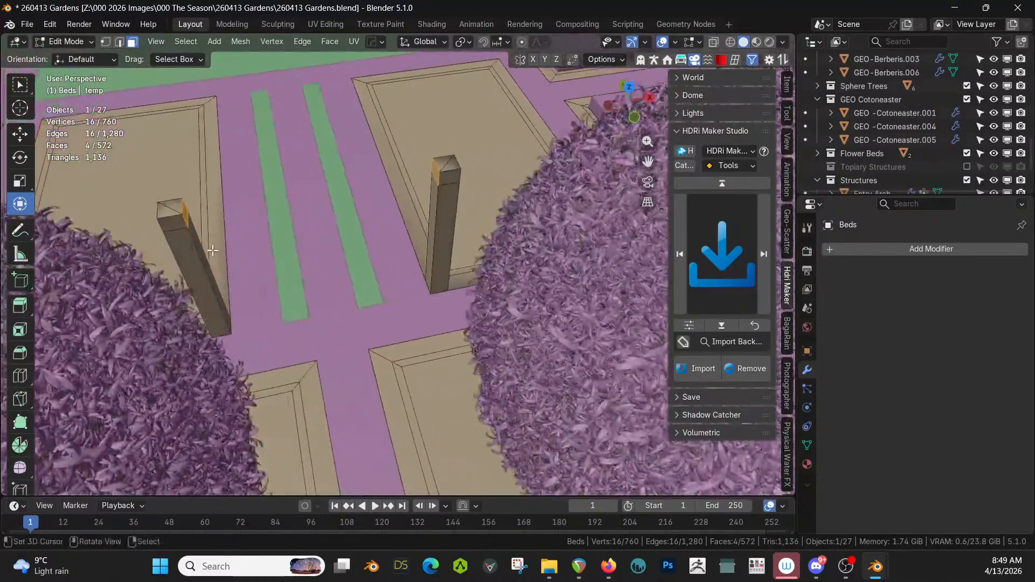
# - Bridge the two facing top-segment faces of the nearest posts with Bridge Edge Loops, using 8 cuts
pyautogui.click(181, 212)
pyautogui.keyDown('shift'); pyautogui.click(437, 170); pyautogui.keyUp('shift')
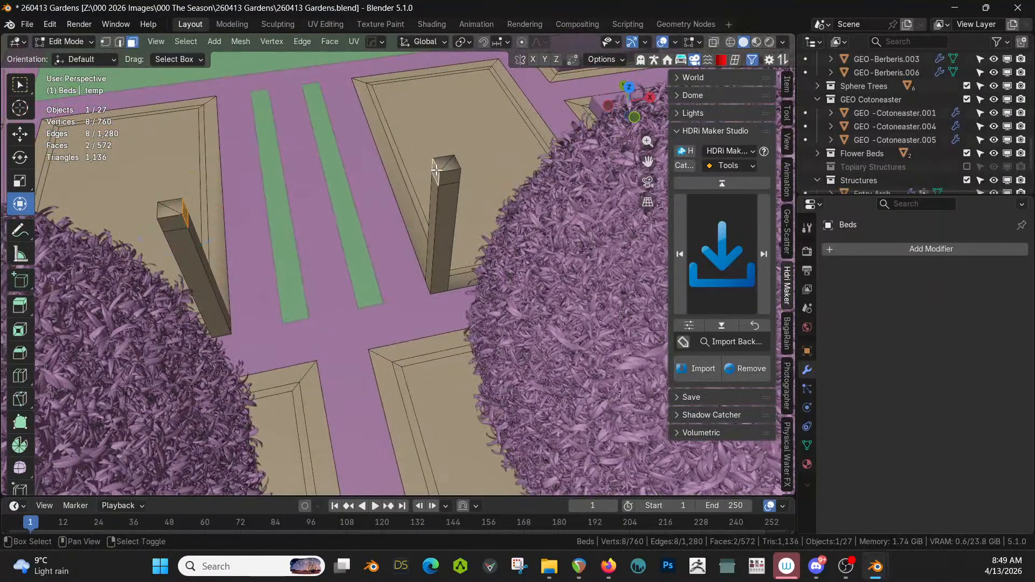
pyautogui.click(303, 42)
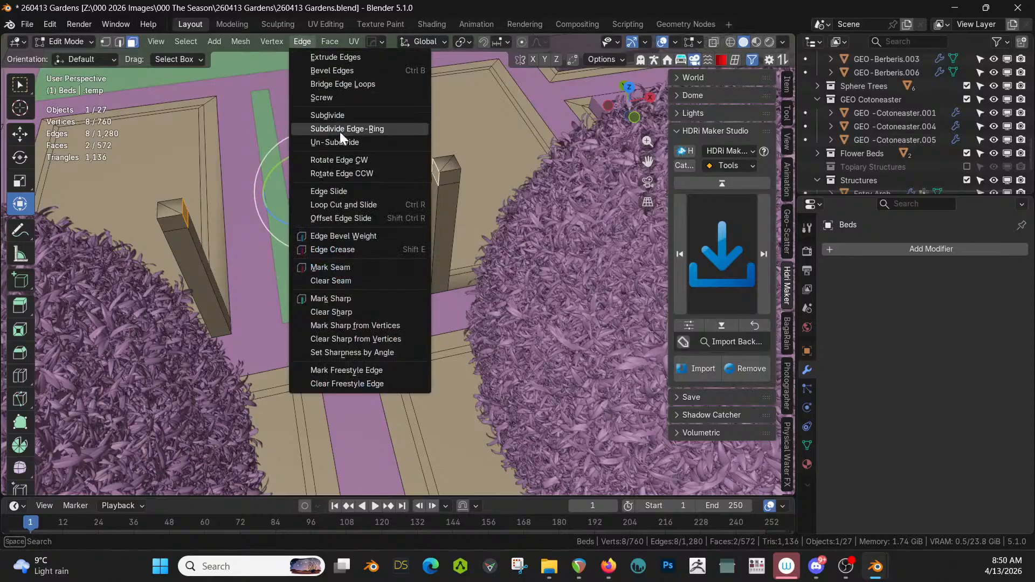
pyautogui.click(343, 85)
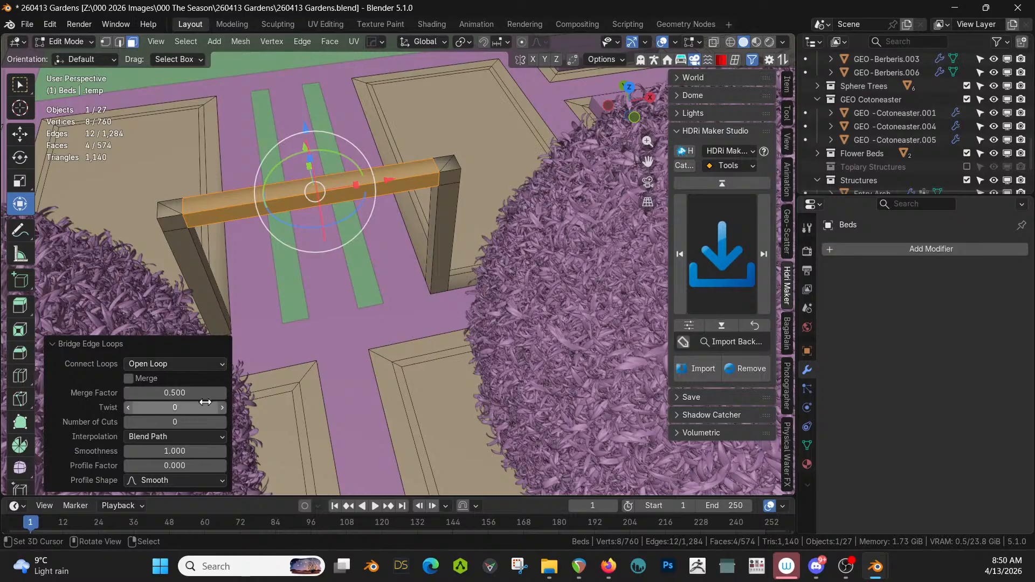
pyautogui.moveTo(221, 422); pyautogui.dragTo(250, 422)
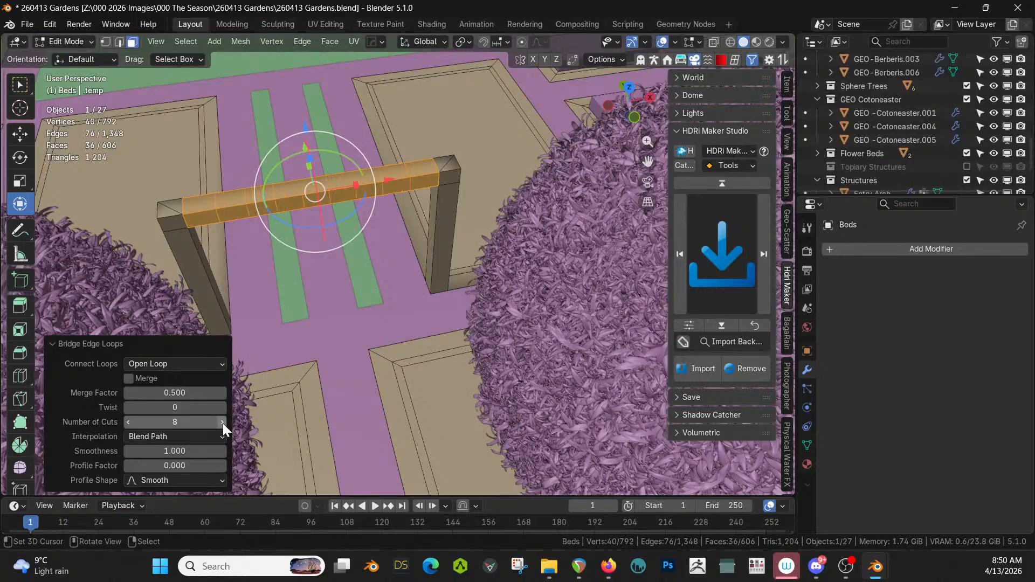
# - Raise the crossbar's middle top face along Z with proportional editing at a size of about 2.36 m, forming an arch
pyautogui.click(306, 187)
pyautogui.press('o')
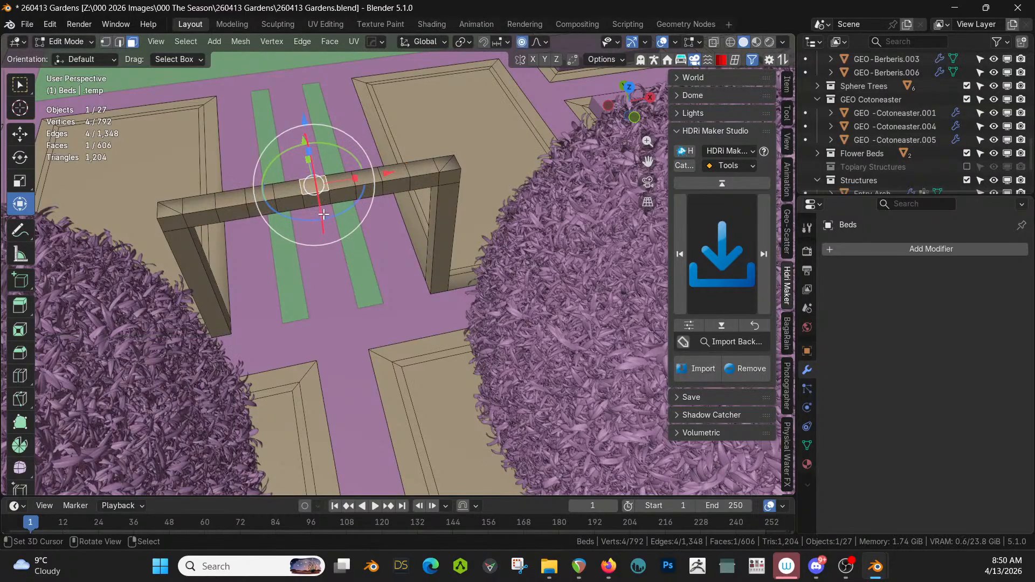
pyautogui.moveTo(325, 209); pyautogui.dragTo(328, 279, button='middle')
pyautogui.press('g')
pyautogui.press('z')
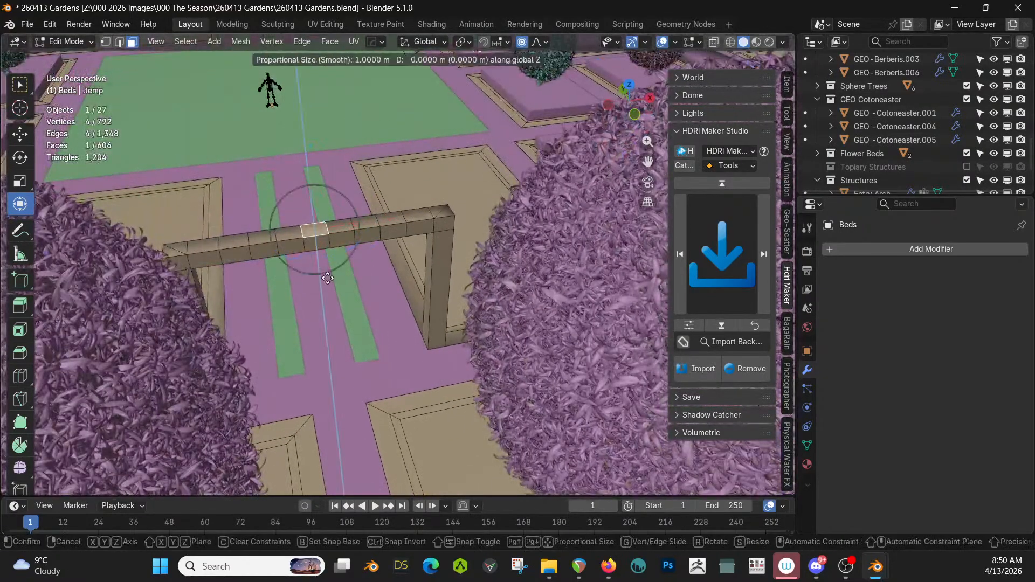
pyautogui.scroll(-5, 326, 270)
pyautogui.scroll(-1, 323, 246)
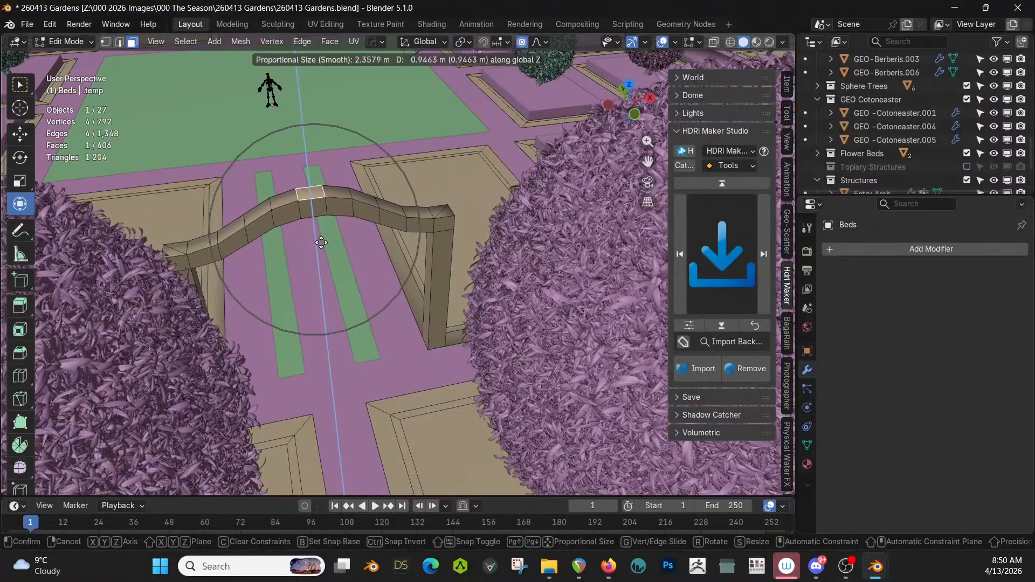
pyautogui.click(318, 215)
pyautogui.press('Tab')
pyautogui.moveTo(338, 242); pyautogui.dragTo(292, 309, button='middle')
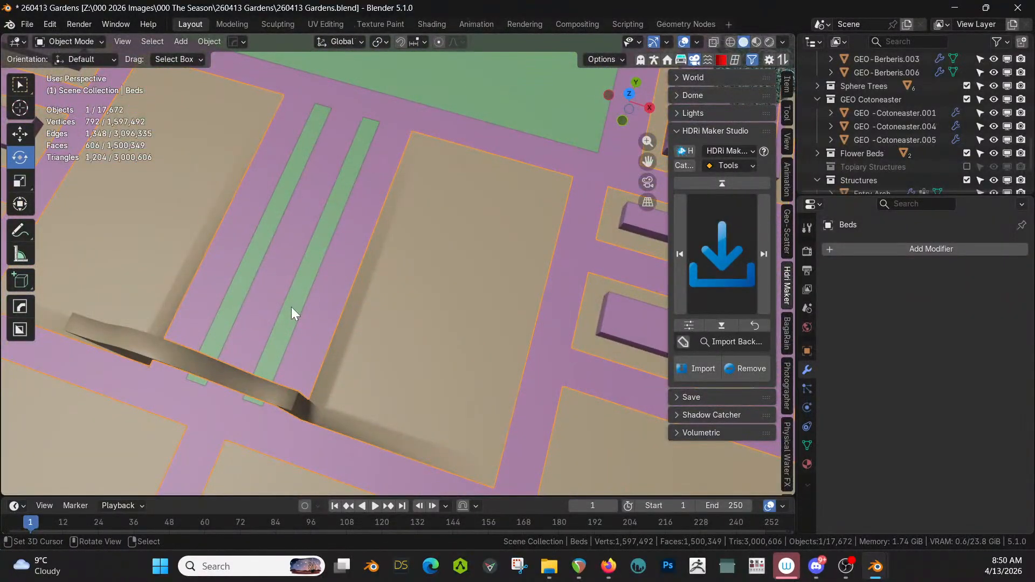
# - Grow the face selection from the arch's crown over the whole arch, adding the missed faces of its posts
pyautogui.moveTo(299, 349); pyautogui.dragTo(266, 341, button='middle')
pyautogui.press('Tab')
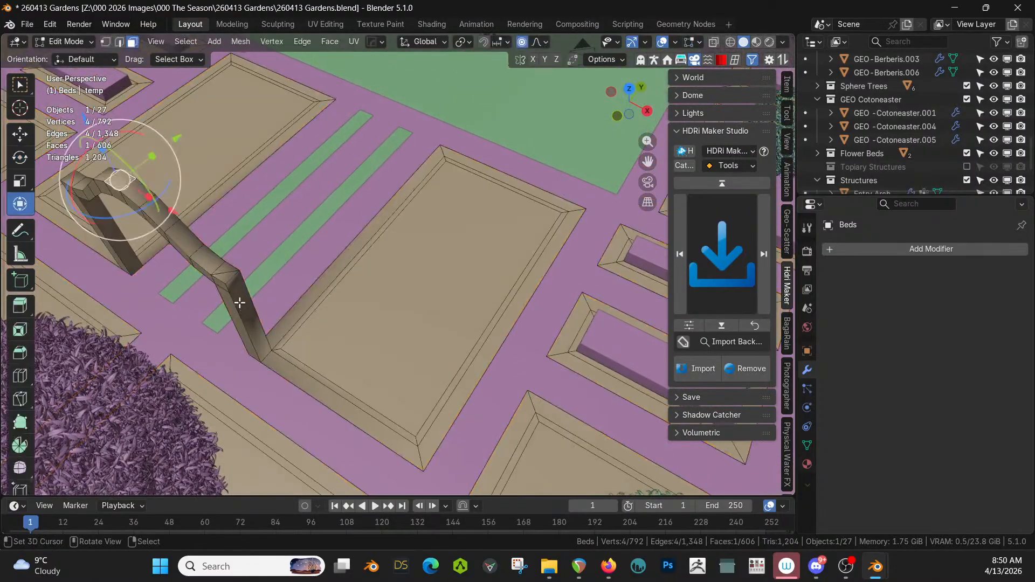
pyautogui.press('ctrl+KP_Add')
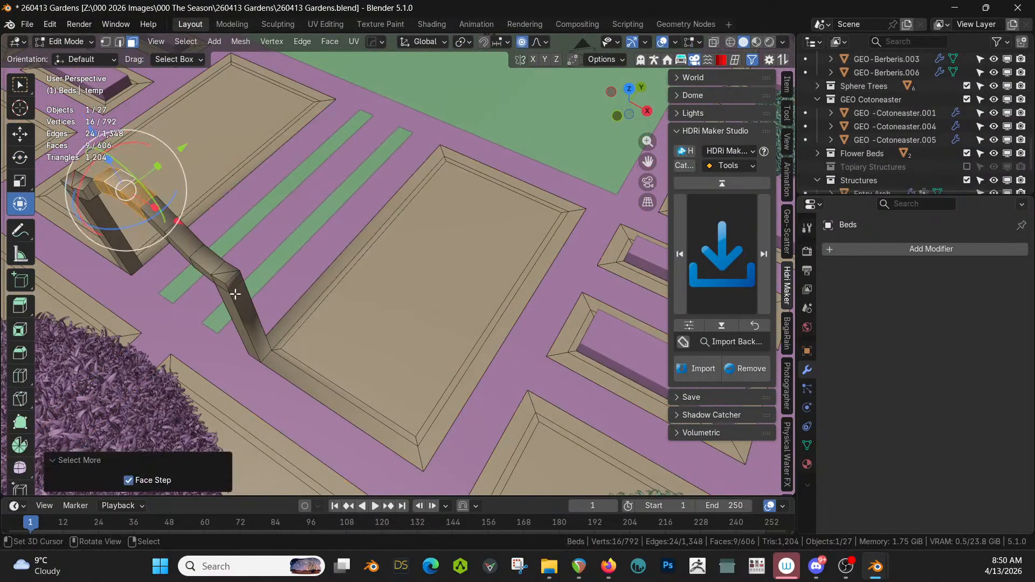
pyautogui.press('ctrl+KP_Add')
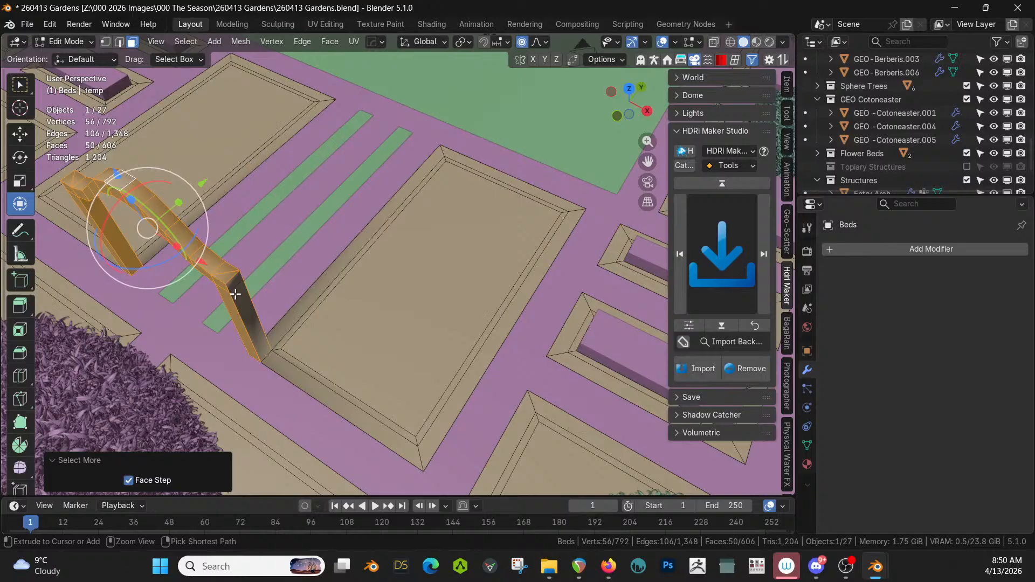
pyautogui.moveTo(254, 302); pyautogui.dragTo(439, 331, button='middle')
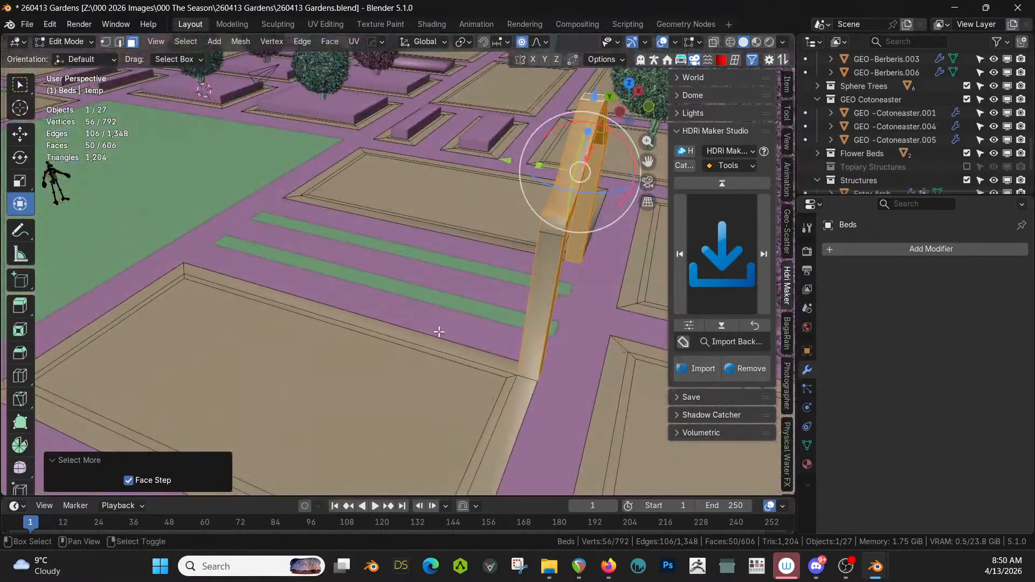
pyautogui.keyDown('shift'); pyautogui.click(536, 312); pyautogui.keyUp('shift')
pyautogui.keyDown('shift'); pyautogui.click(551, 225); pyautogui.keyUp('shift')
pyautogui.moveTo(552, 227); pyautogui.dragTo(366, 270, button='middle')
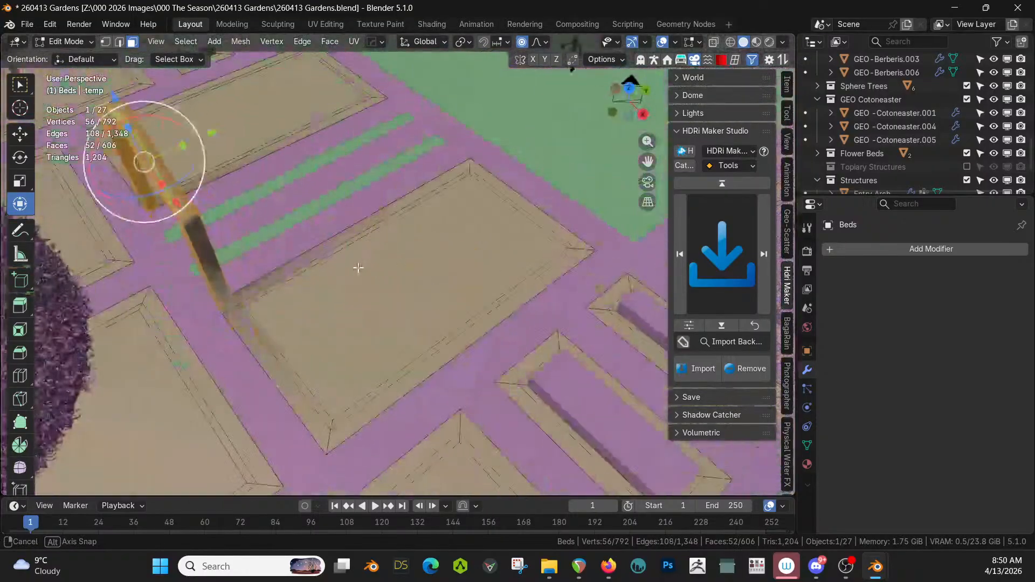
pyautogui.keyDown('shift'); pyautogui.click(212, 276); pyautogui.keyUp('shift')
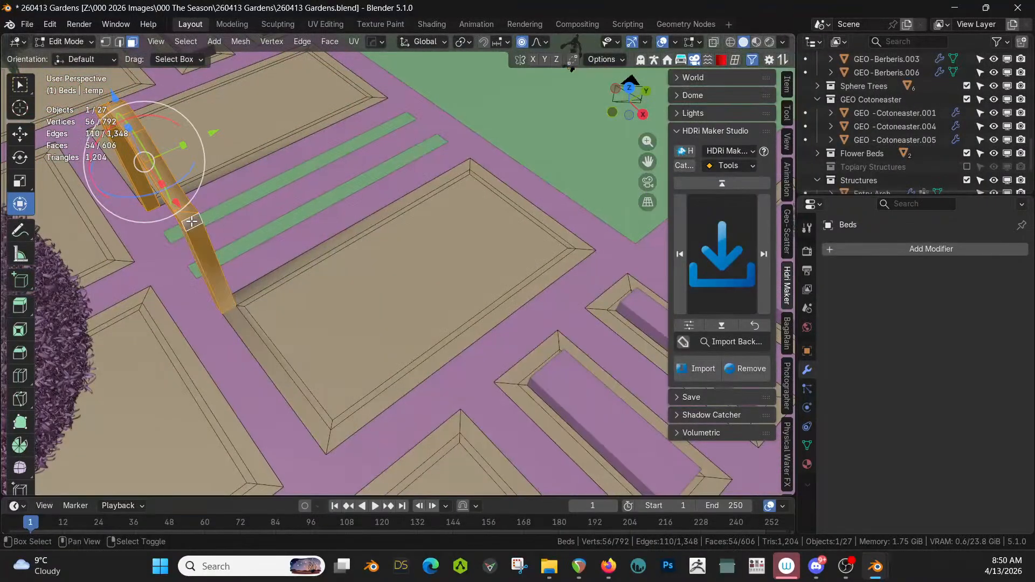
# - Separate the selected arch faces from Beds into their own object and return to Object Mode
pyautogui.press('p')
pyautogui.click(209, 261)
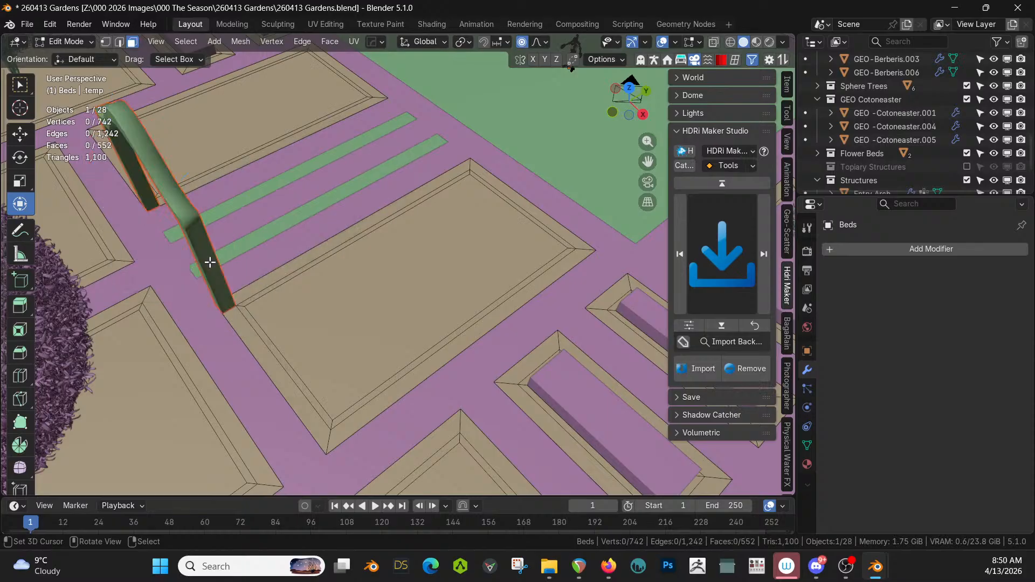
pyautogui.press('Tab')
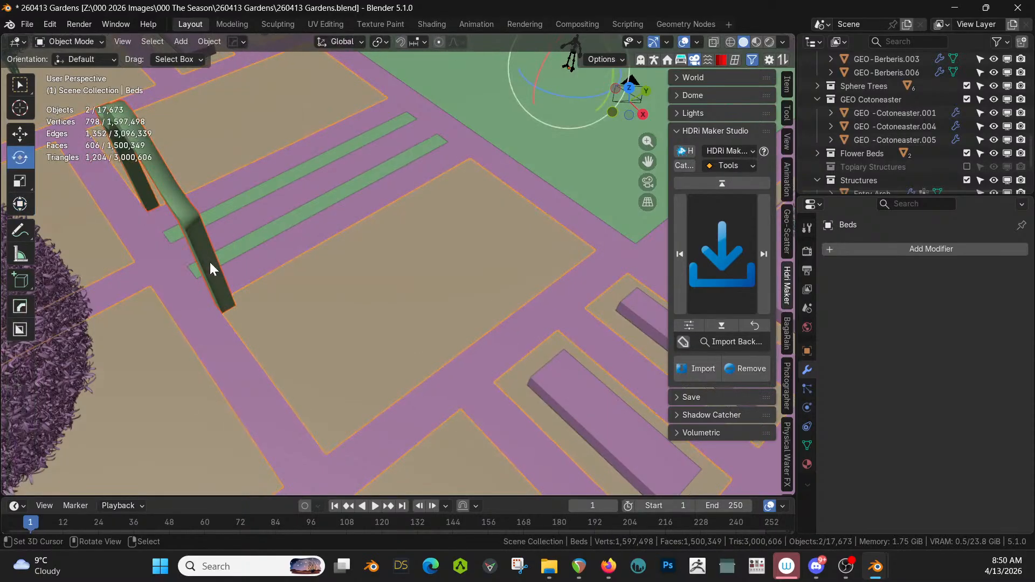
# - Include the Topiary Structures and Hedges collections in the view layer again
pyautogui.scroll(-3, 210, 262)
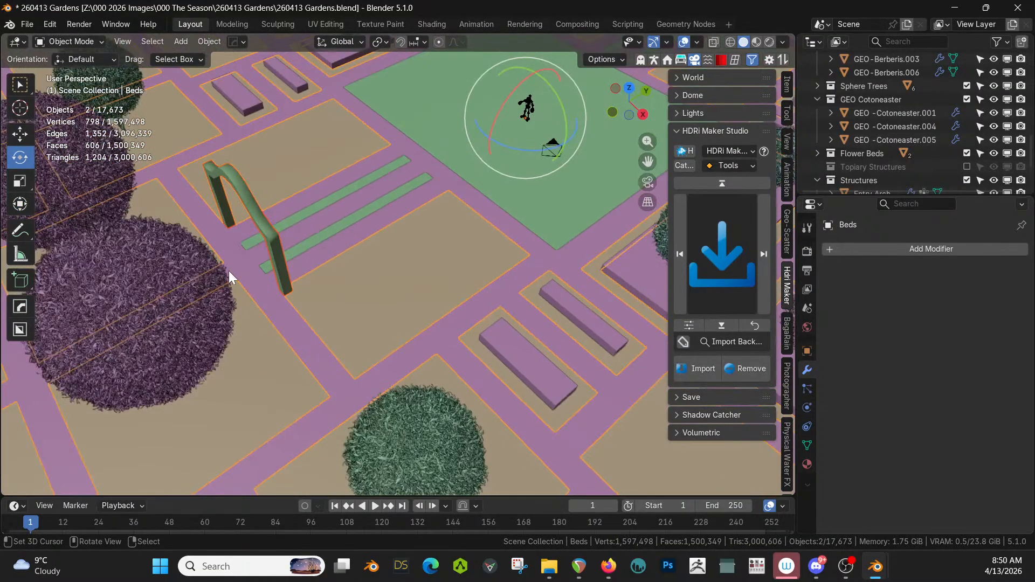
pyautogui.press('KP_Divide')
pyautogui.press('KP_Divide')
pyautogui.click(968, 165)
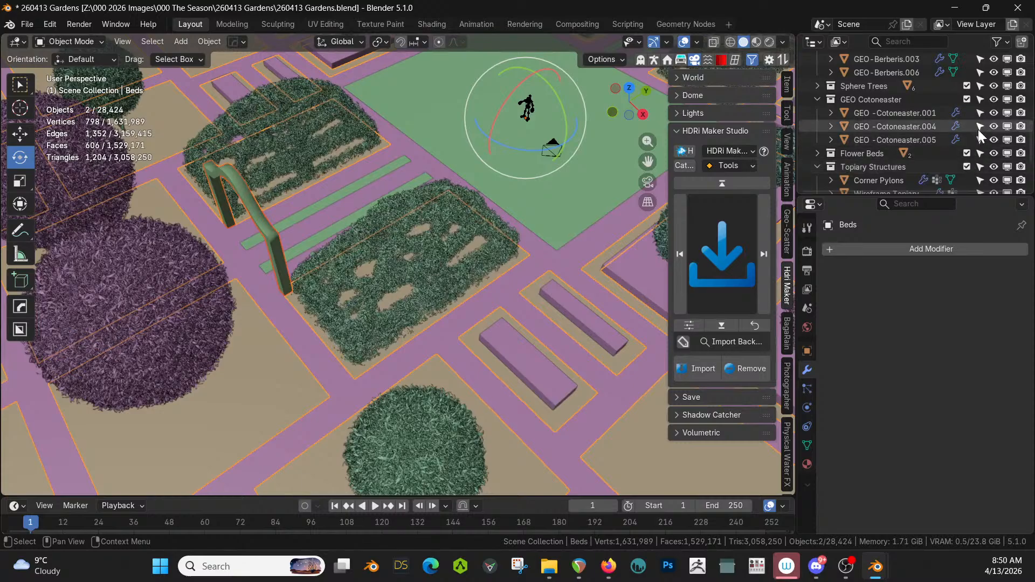
pyautogui.scroll(2, 978, 128)
pyautogui.click(967, 73)
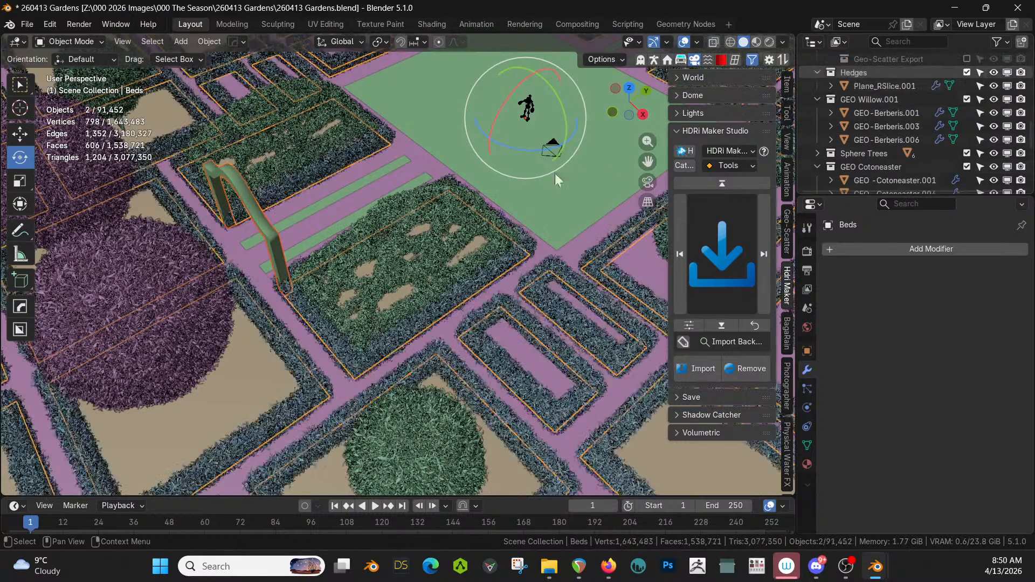
# - Join the separated arch into the hedge object Plane_RSlice.001 so it takes on the foliage scatter
pyautogui.moveTo(315, 237); pyautogui.dragTo(255, 238, button='middle')
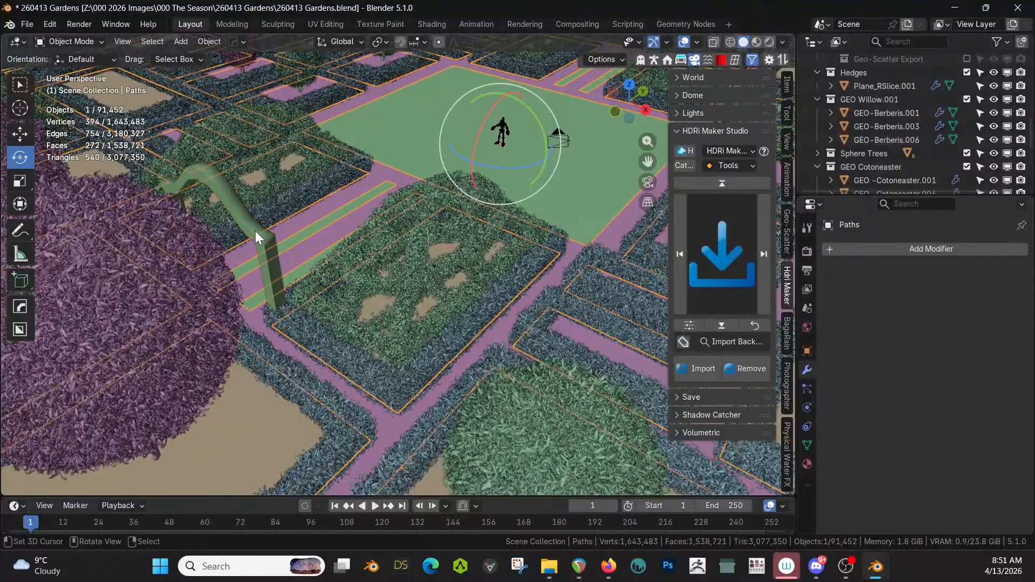
pyautogui.click(264, 257)
pyautogui.keyDown('shift'); pyautogui.click(309, 337); pyautogui.keyUp('shift')
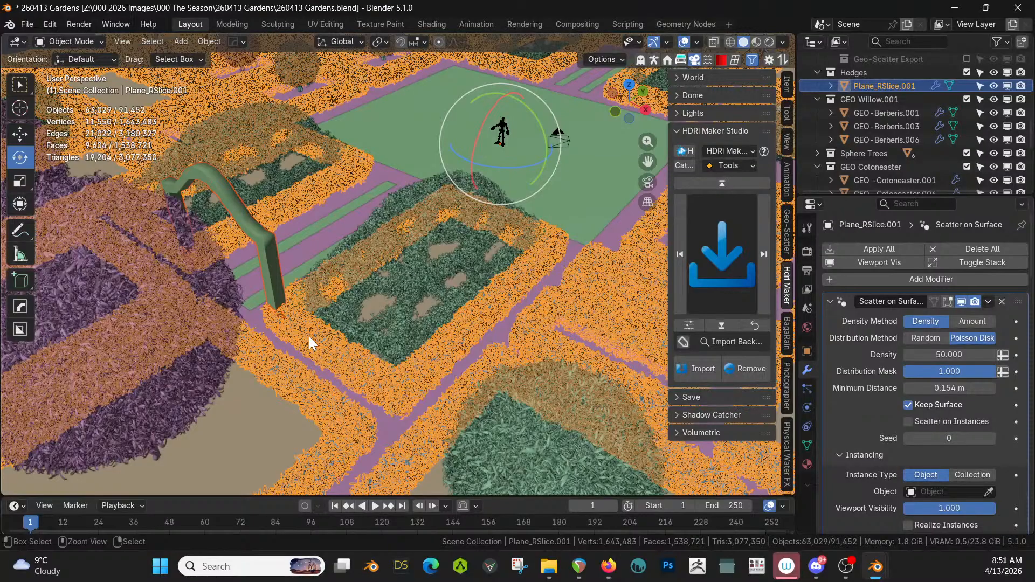
pyautogui.hotkey('ctrl', 'j')
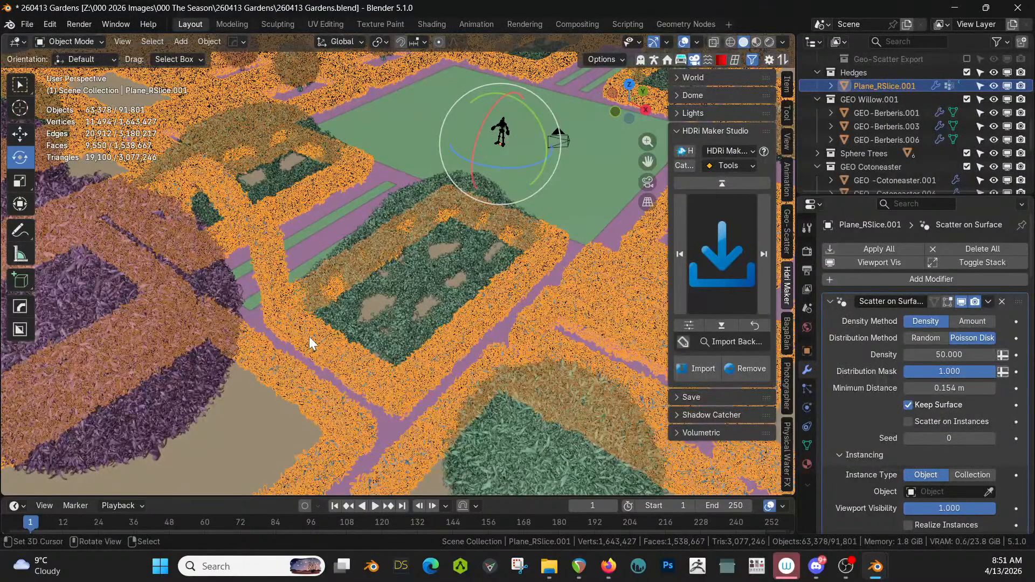
# - Undo joining the arch into the hedge object so it is a separate object again
pyautogui.rightClick(337, 195)
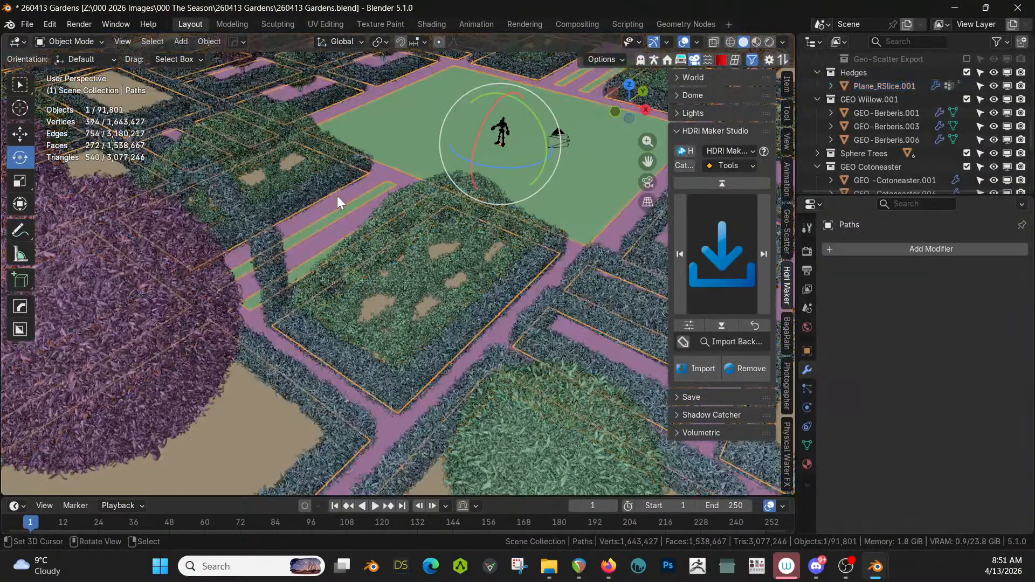
pyautogui.scroll(3, 338, 196)
pyautogui.moveTo(338, 196); pyautogui.dragTo(441, 242, button='middle')
pyautogui.scroll(-3, 440, 256)
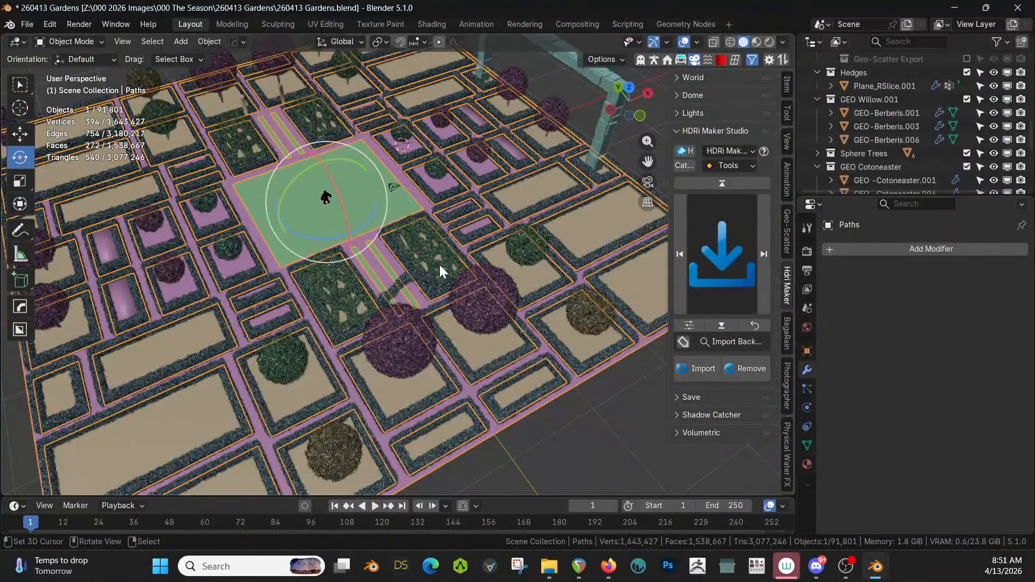
pyautogui.press('ctrl')
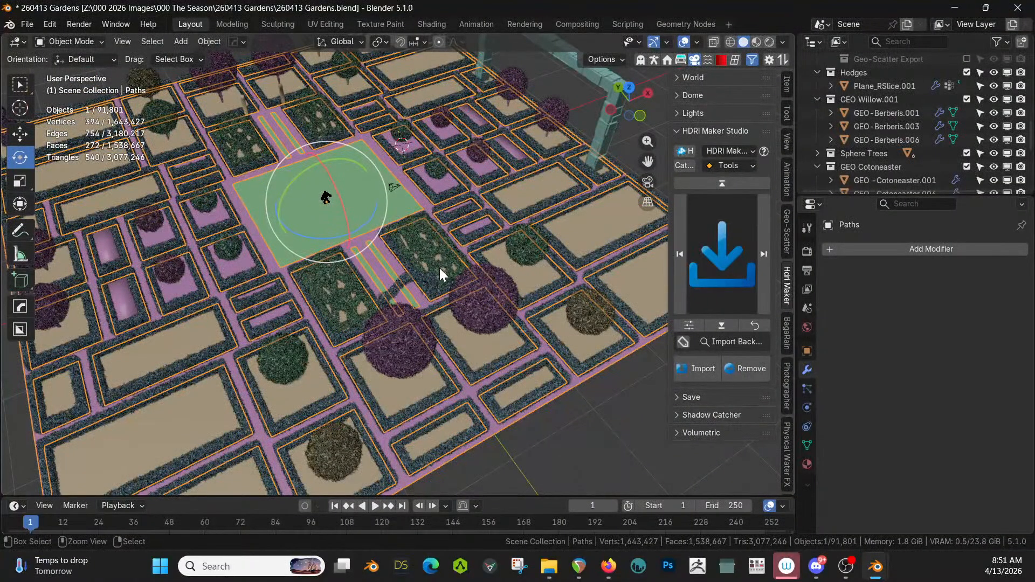
pyautogui.click(439, 275)
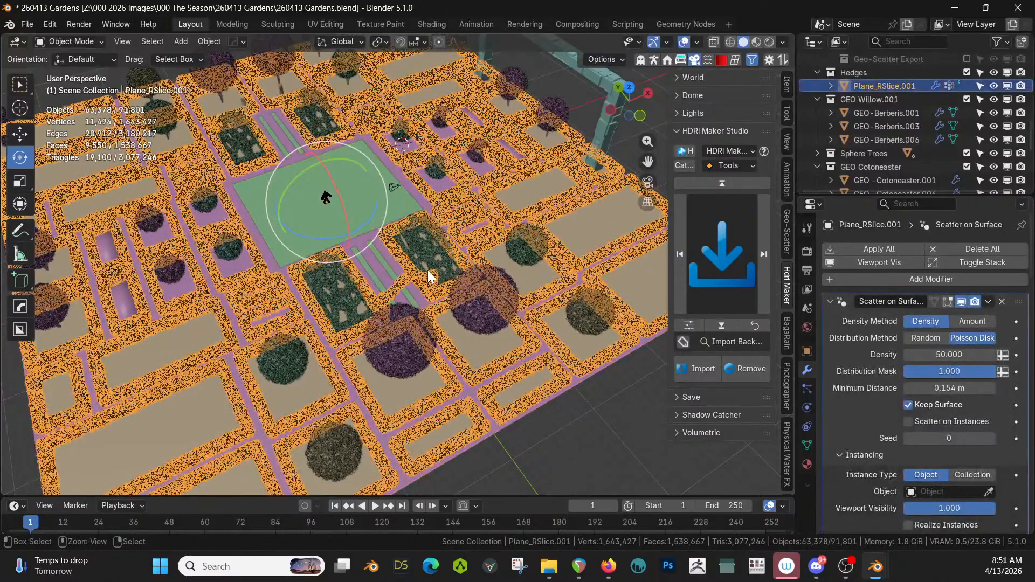
pyautogui.hotkey('ctrl', 'z')
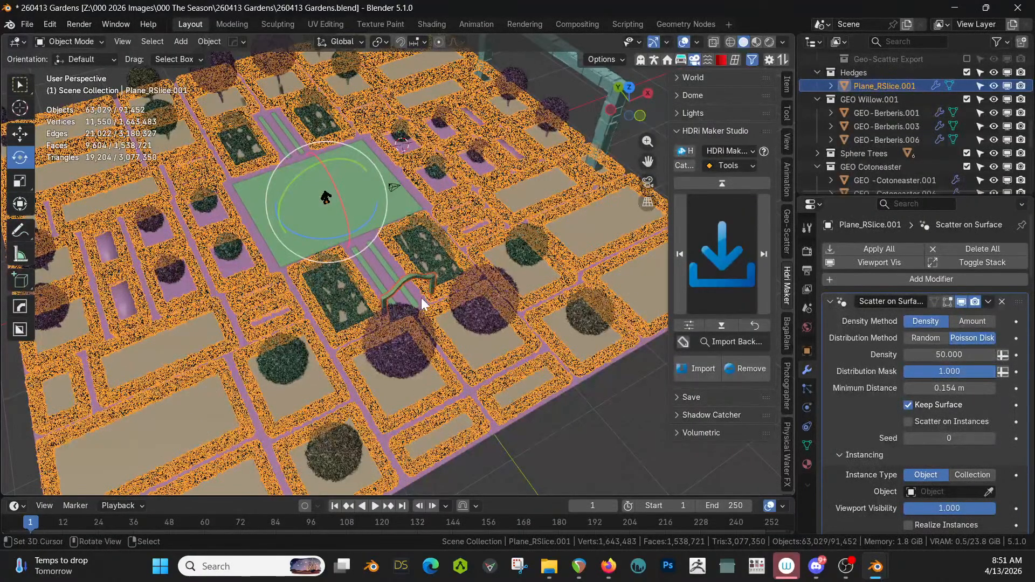
# - Mirror the arch across the Center Grass object along the Y axis with a HardOps mirror modifier
pyautogui.rightClick(411, 277)
pyautogui.rightClick(408, 277)
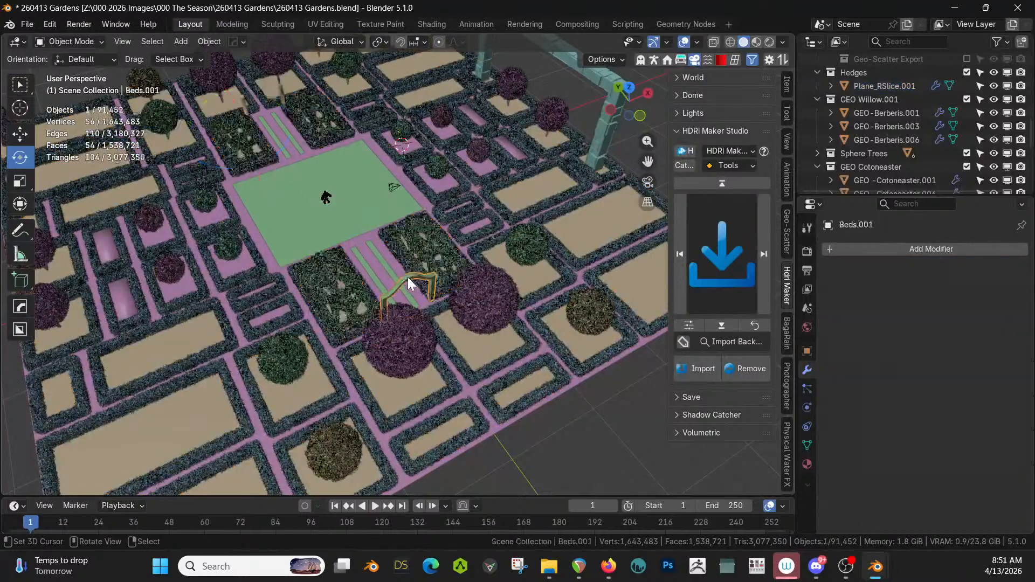
pyautogui.keyDown('shift'); pyautogui.rightClick(370, 215); pyautogui.keyUp('shift')
pyautogui.hotkey('alt', 'x')
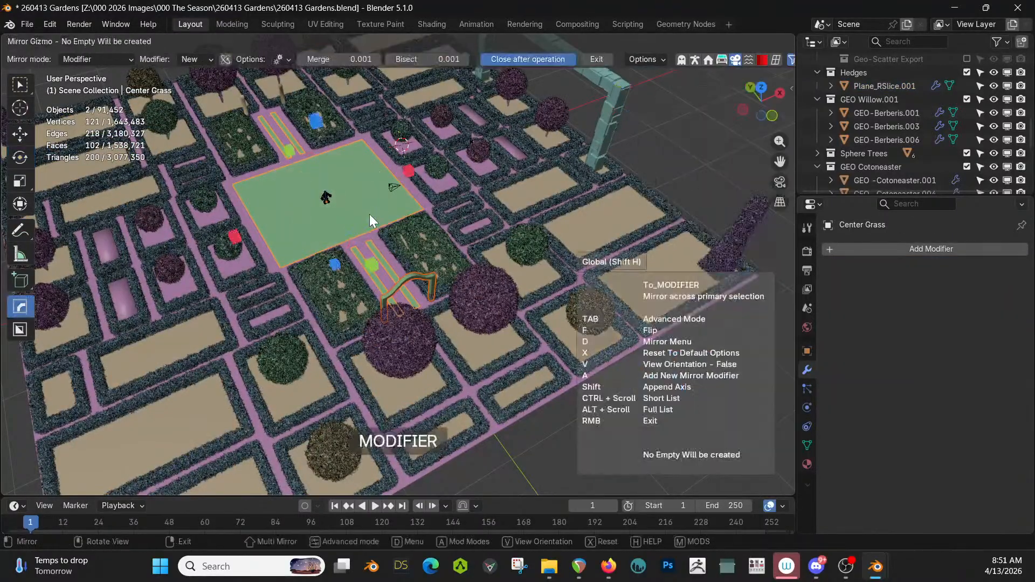
pyautogui.click(372, 268)
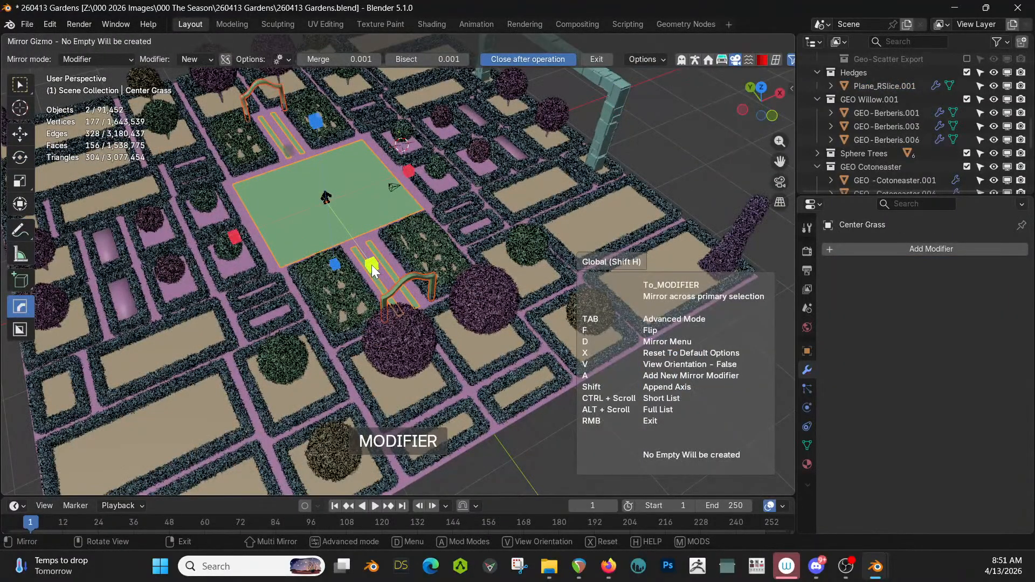
pyautogui.press('n')
# - Duplicate the arch and move the copy about 11.27 m along Y to the lawn end of the path
pyautogui.moveTo(371, 265); pyautogui.dragTo(454, 318, button='middle')
pyautogui.scroll(3, 455, 318)
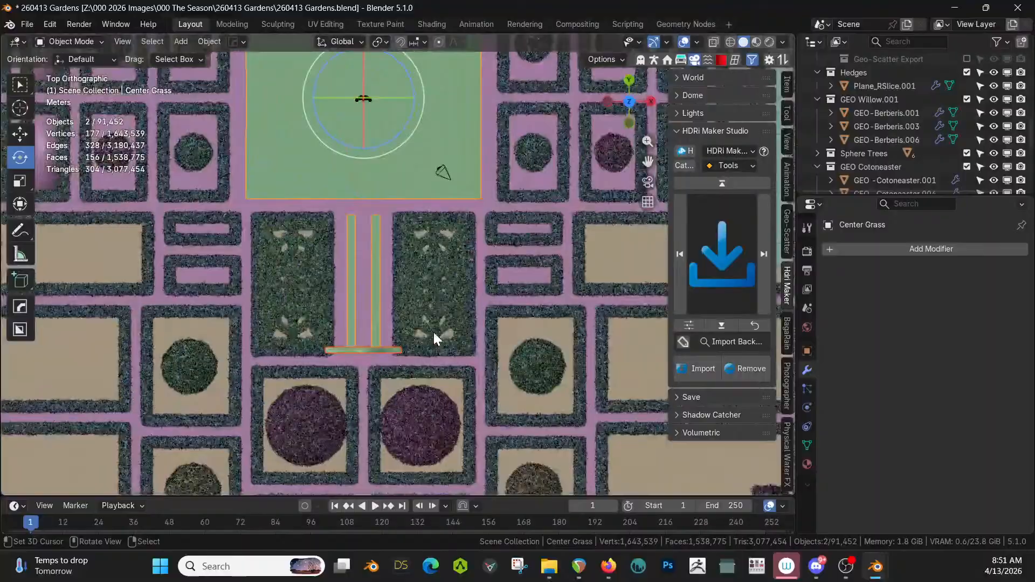
pyautogui.click(378, 348)
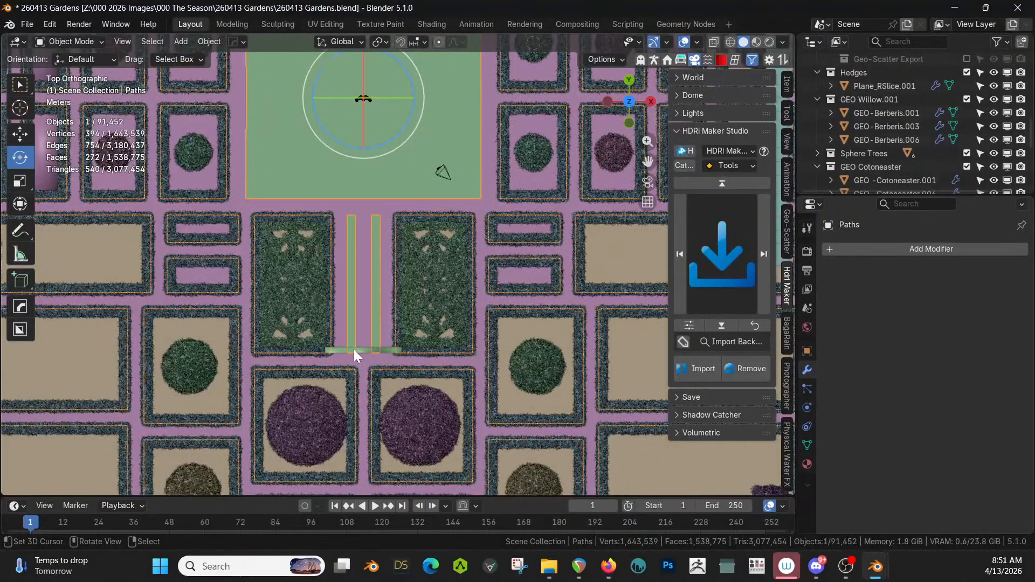
pyautogui.click(354, 349)
pyautogui.hotkey('shift', 'd')
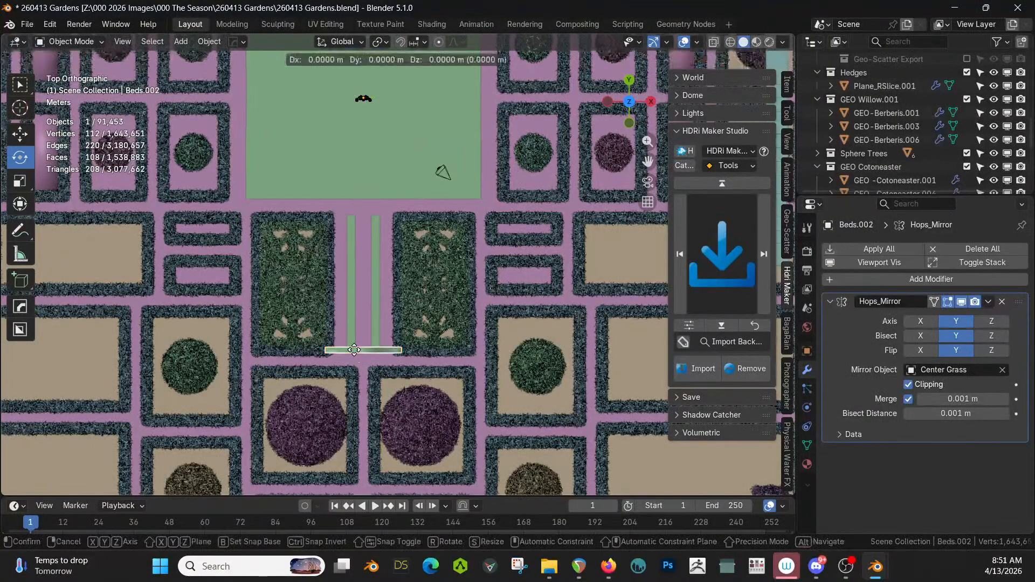
pyautogui.press('Escape')
pyautogui.press('g')
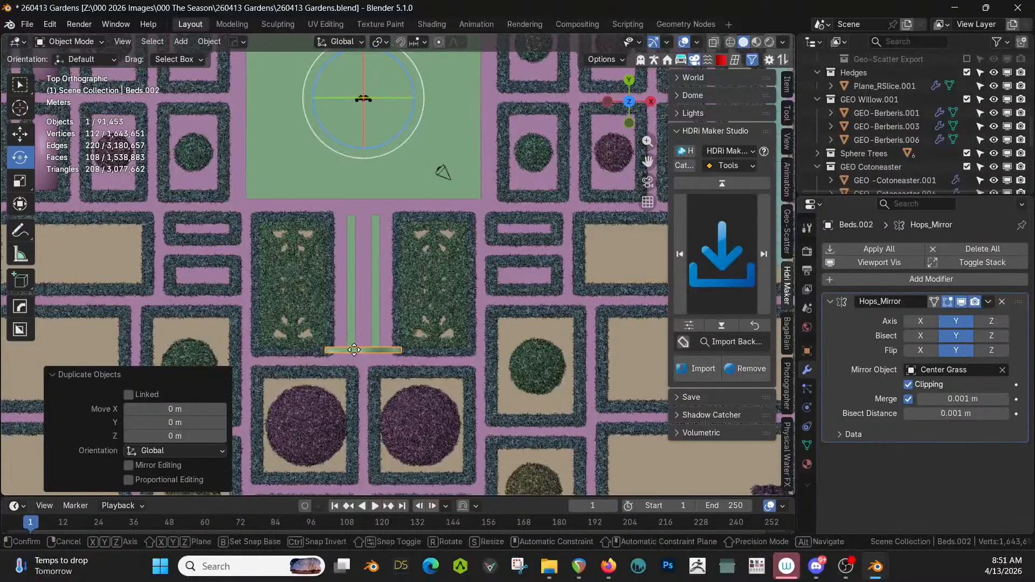
pyautogui.press('x')
pyautogui.rightClick(360, 316)
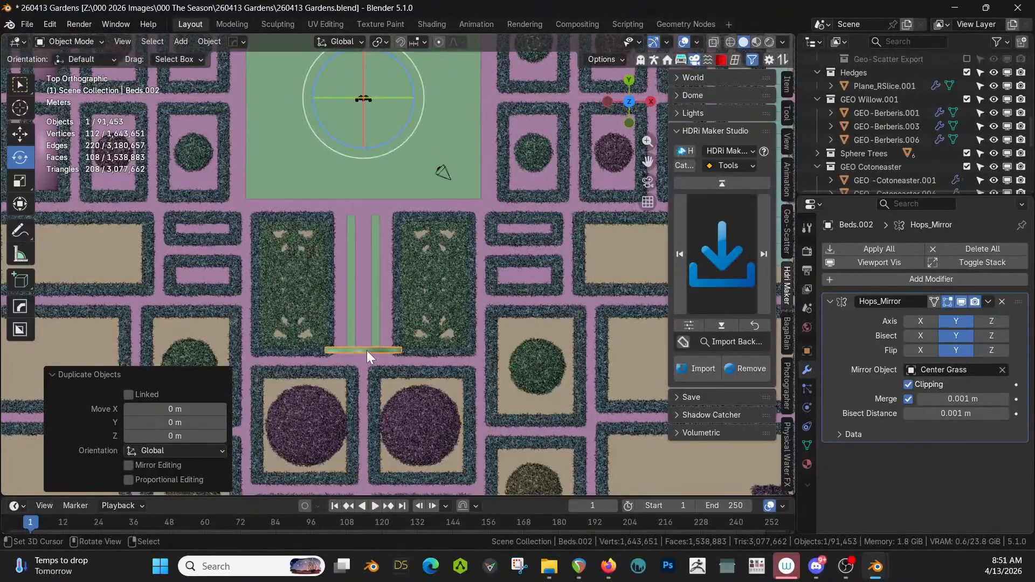
pyautogui.press('g')
pyautogui.press('y')
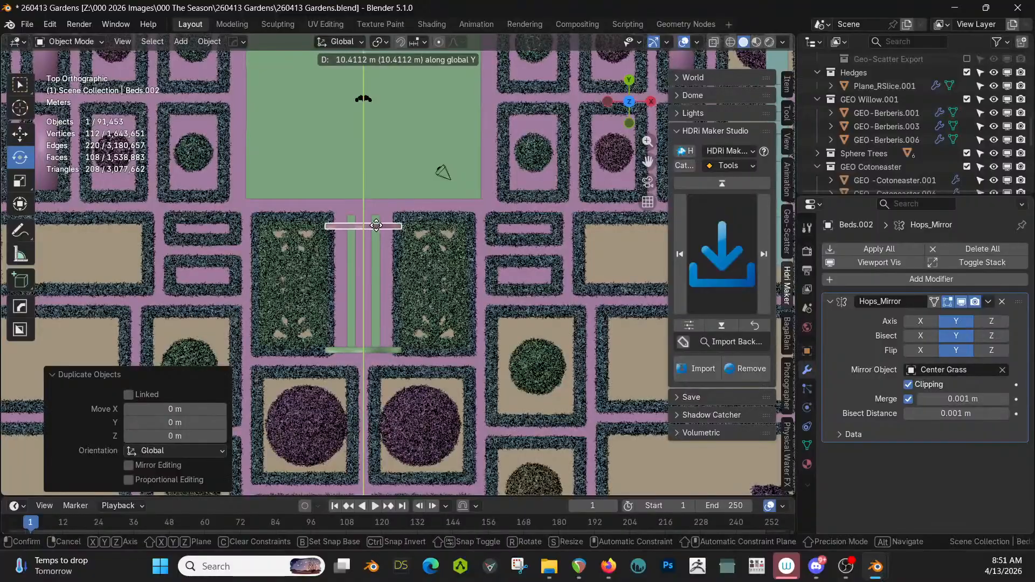
pyautogui.click(377, 216)
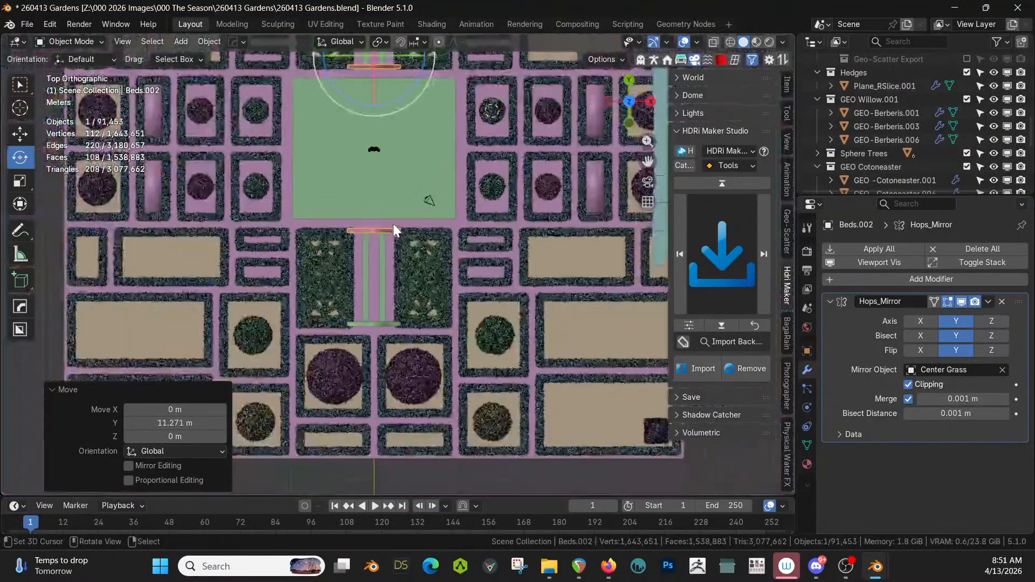
# - Join the duplicated arch and the original arch into one object, keeping the original active
pyautogui.moveTo(393, 224); pyautogui.dragTo(435, 261, button='middle')
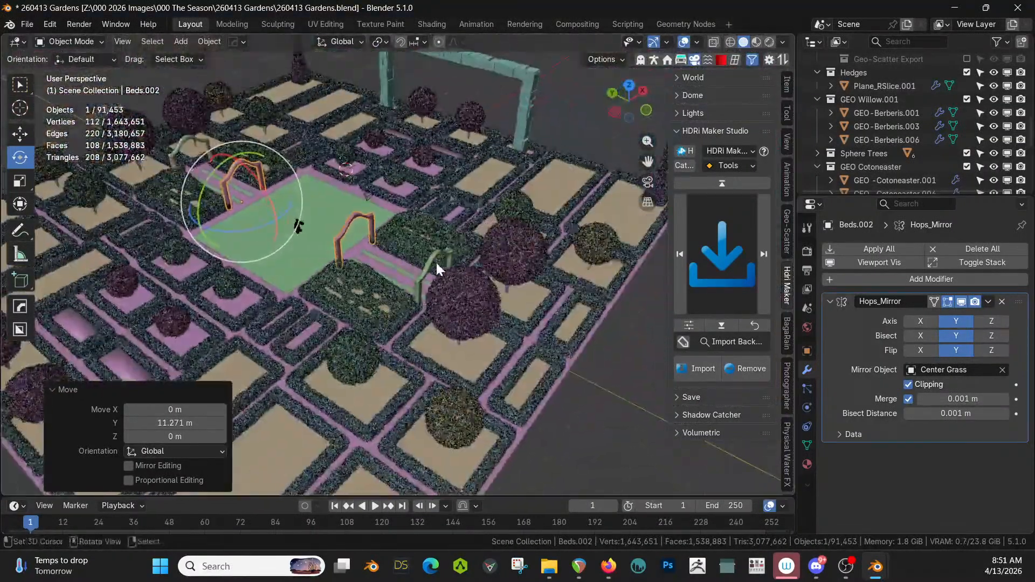
pyautogui.keyDown('shift'); pyautogui.click(432, 259); pyautogui.keyUp('shift')
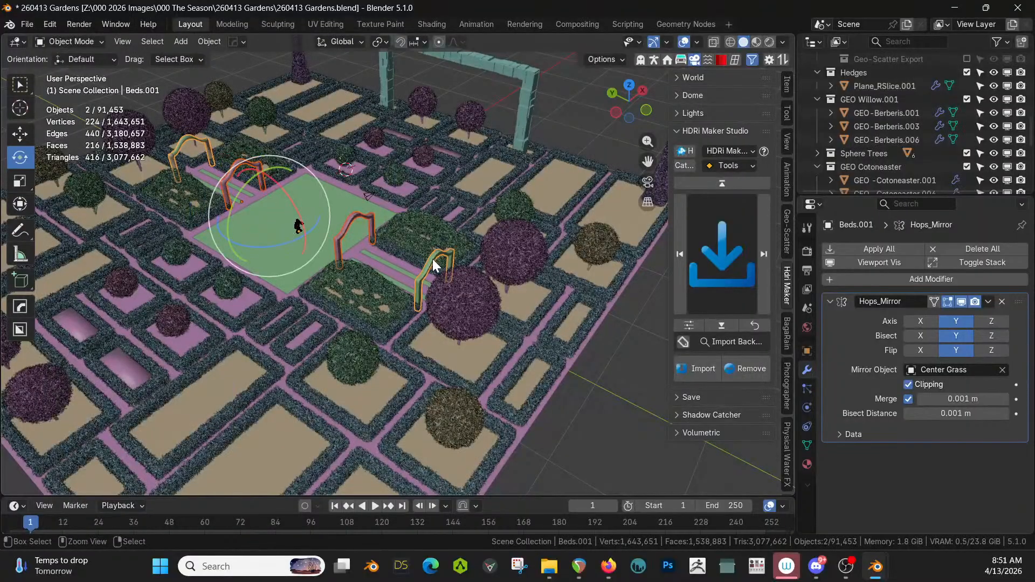
pyautogui.hotkey('ctrl', 'j')
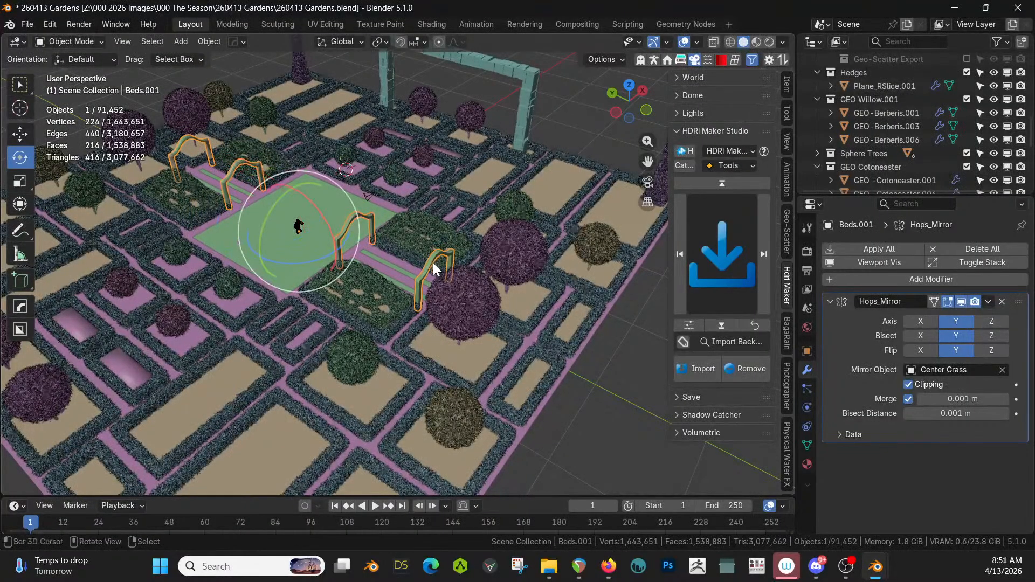
# - Copy the modifiers of the hedge object Plane_RSlice.001 onto the joined arches
pyautogui.scroll(2, 432, 263)
pyautogui.click(403, 358)
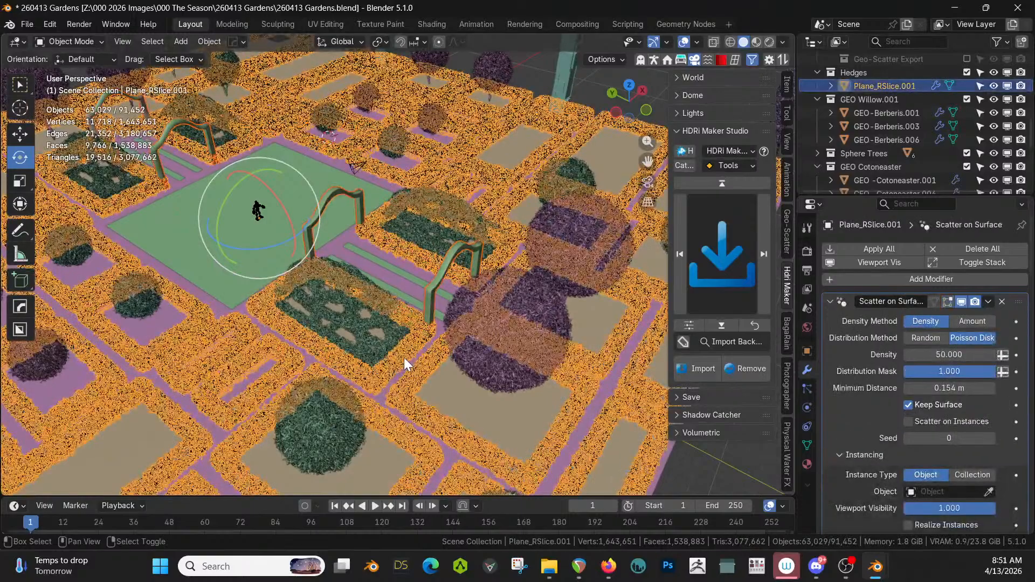
pyautogui.click(433, 282)
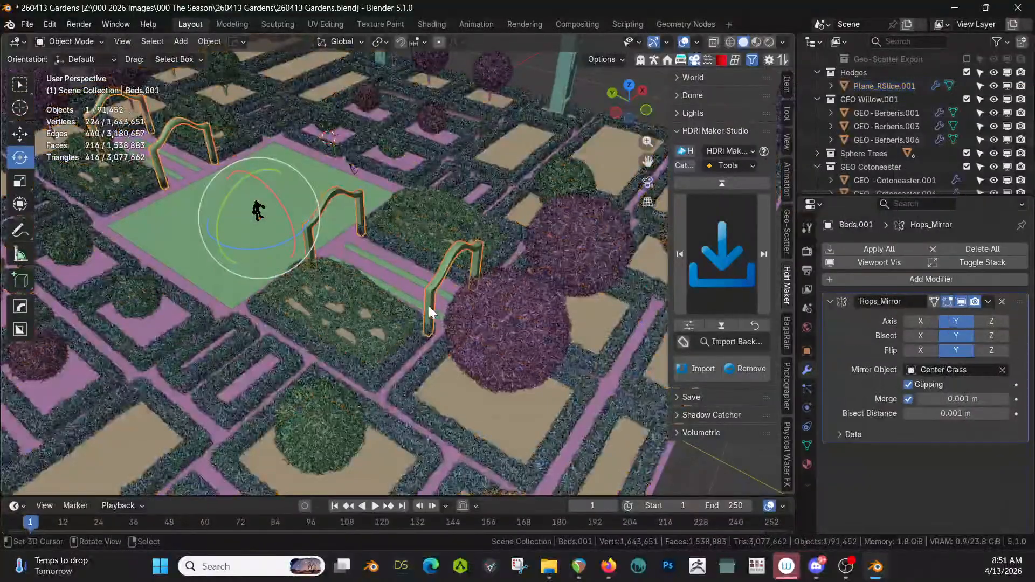
pyautogui.click(406, 347)
pyautogui.hotkey('ctrl', 'l')
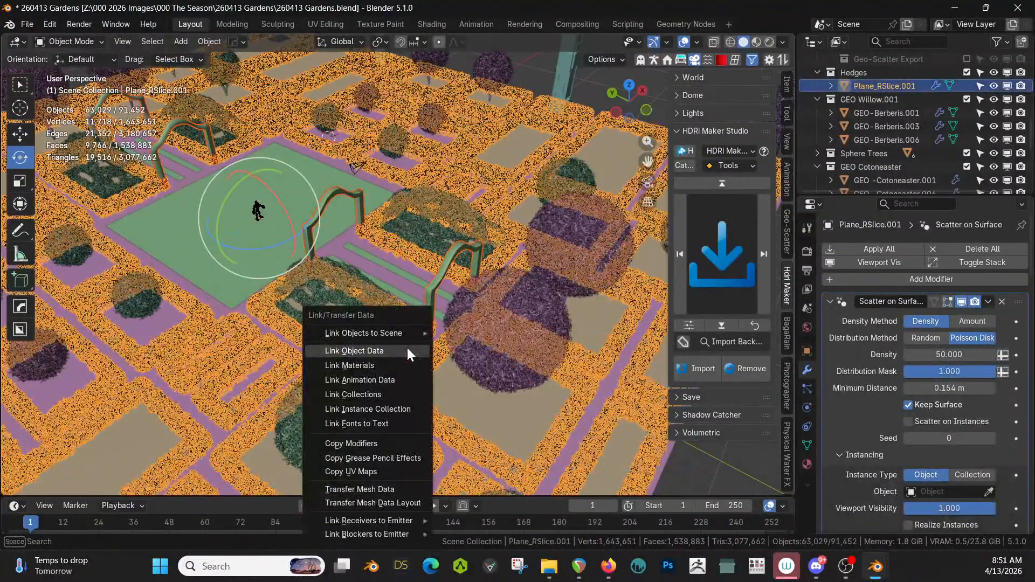
pyautogui.click(370, 443)
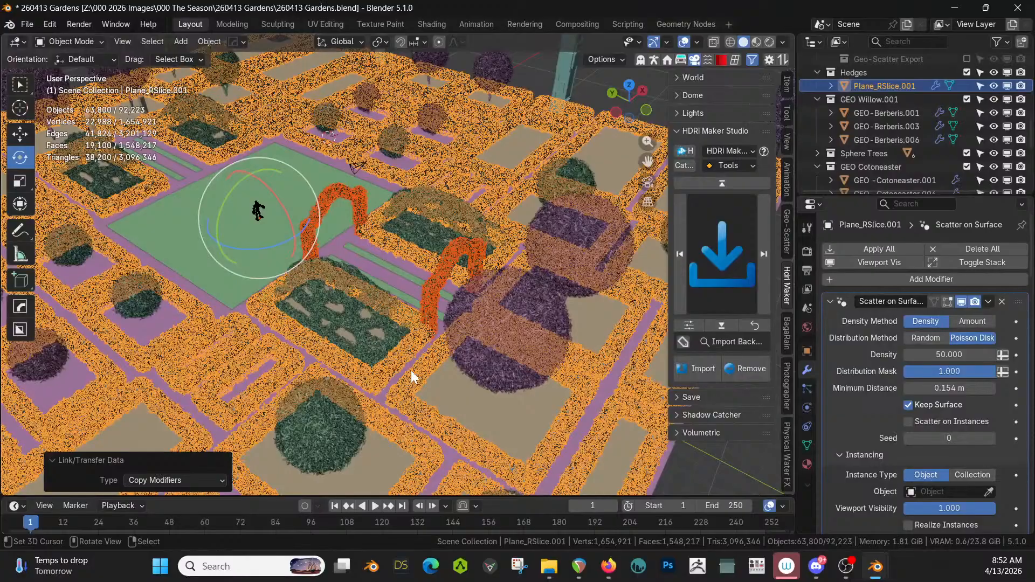
# - Move the foliage-covered arches to the Topiary Structures collection
pyautogui.click(446, 282)
pyautogui.hotkey('ctrl', 'z')
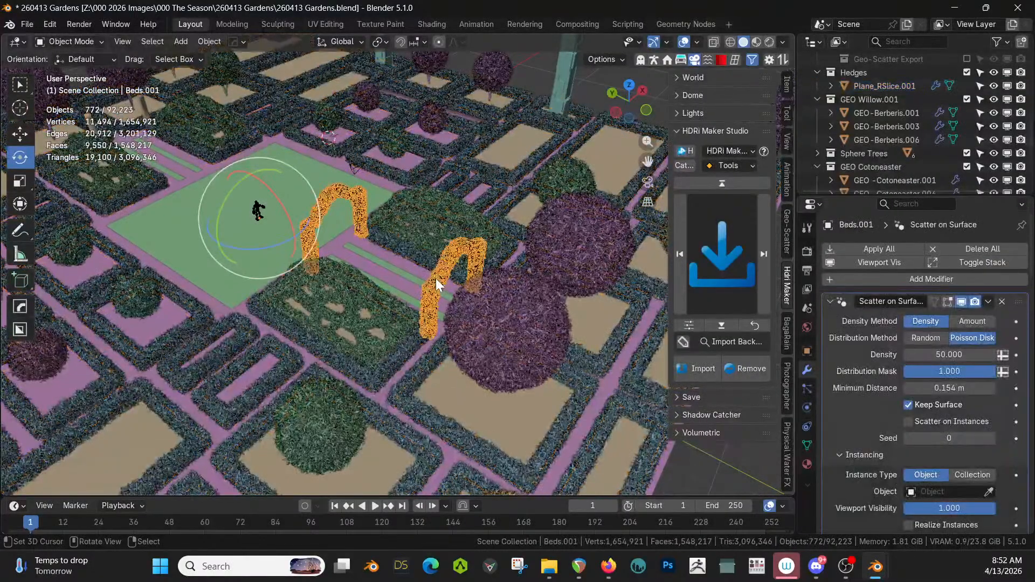
pyautogui.press('m')
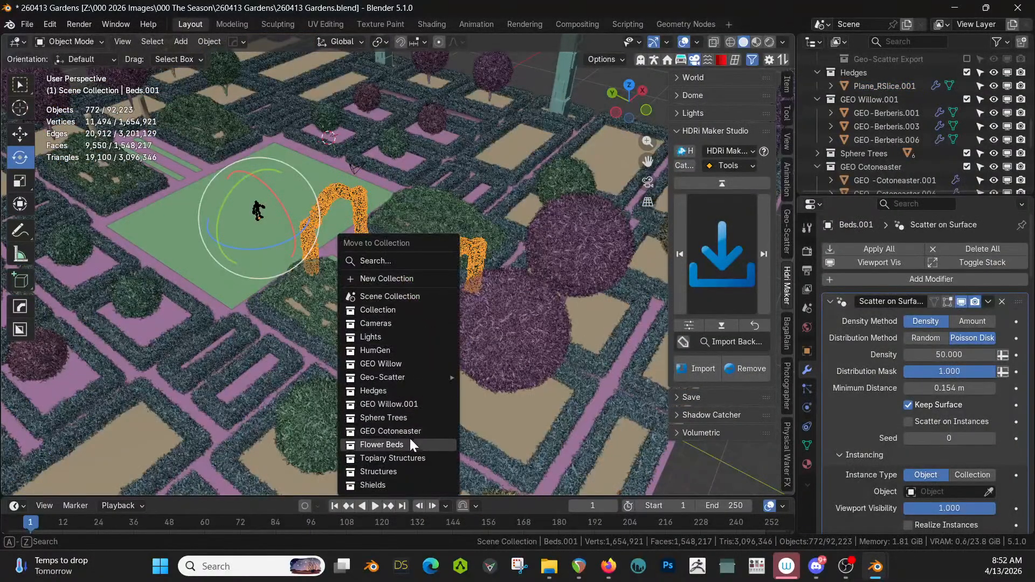
pyautogui.click(406, 458)
pyautogui.moveTo(406, 363); pyautogui.dragTo(513, 366, button='middle')
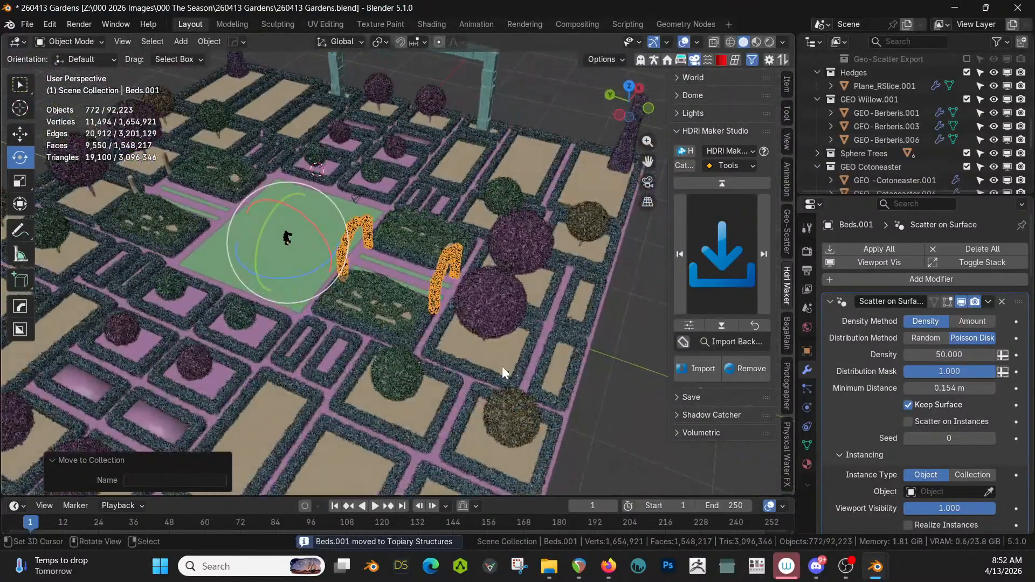
# - Add a new Y-axis mirror modifier to the foliage-covered arches, using Center Grass as the mirror object
pyautogui.click(438, 272)
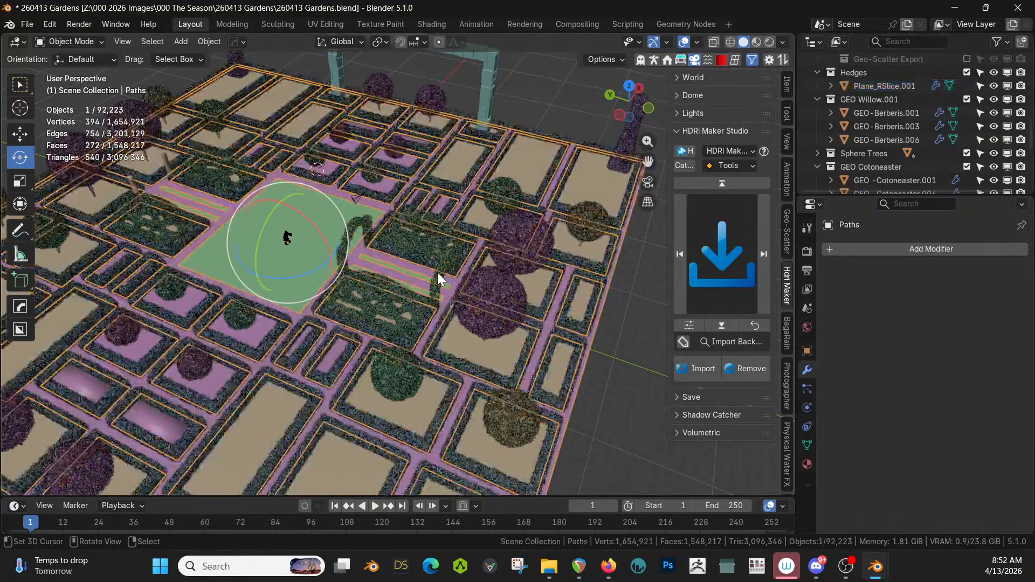
pyautogui.click(439, 277)
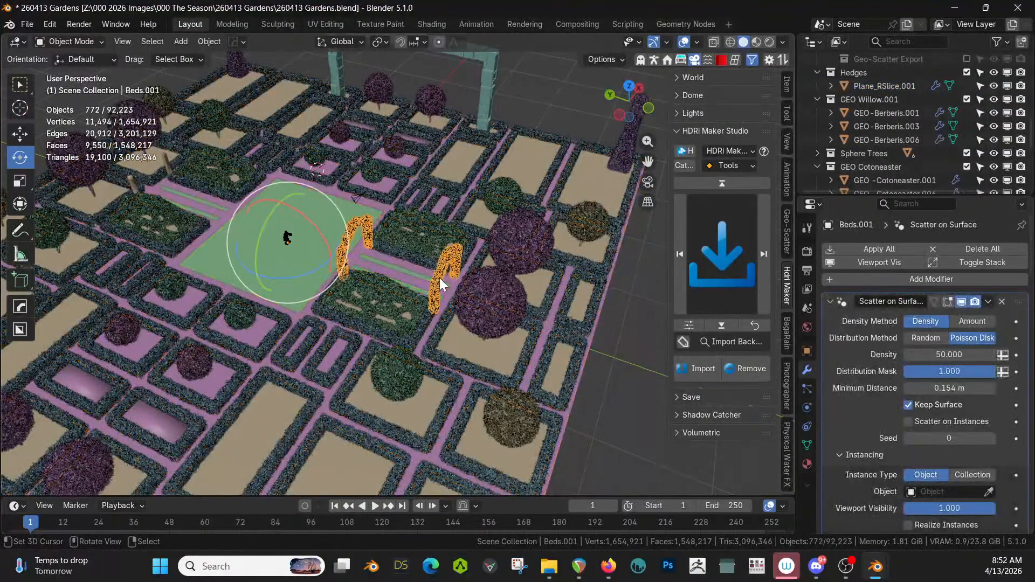
pyautogui.keyDown('shift'); pyautogui.click(280, 260); pyautogui.keyUp('shift')
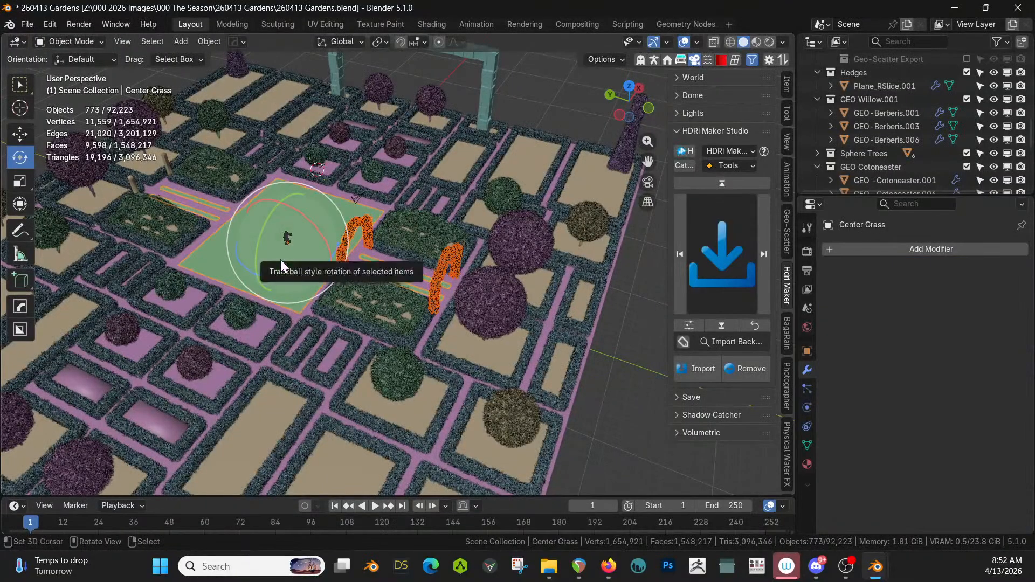
pyautogui.hotkey('alt', 'x')
pyautogui.click(373, 271)
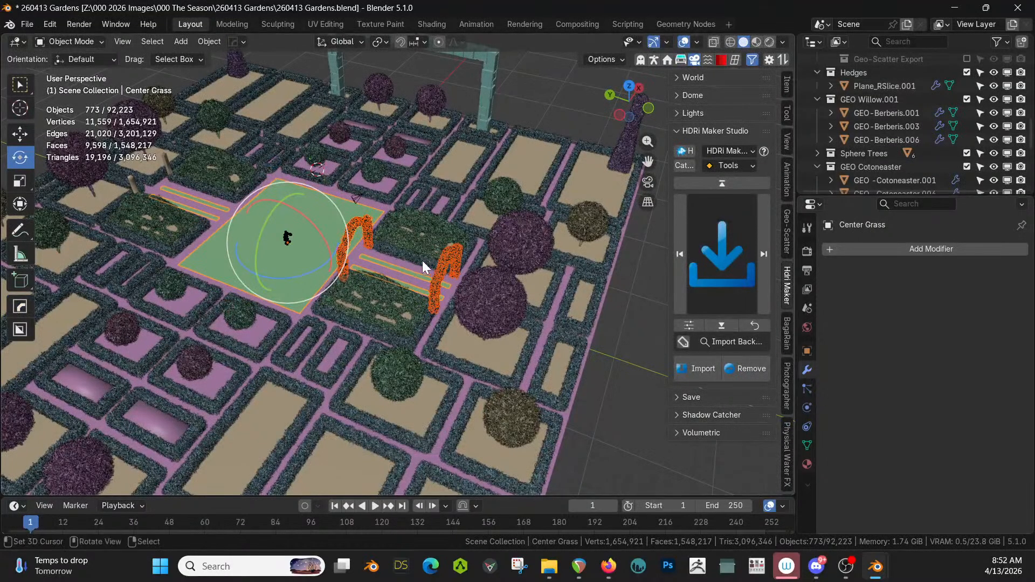
# - Collapse the arches' foliage modifiers, move Hops_Mirror to the top of the stack, and save the file
pyautogui.click(447, 257)
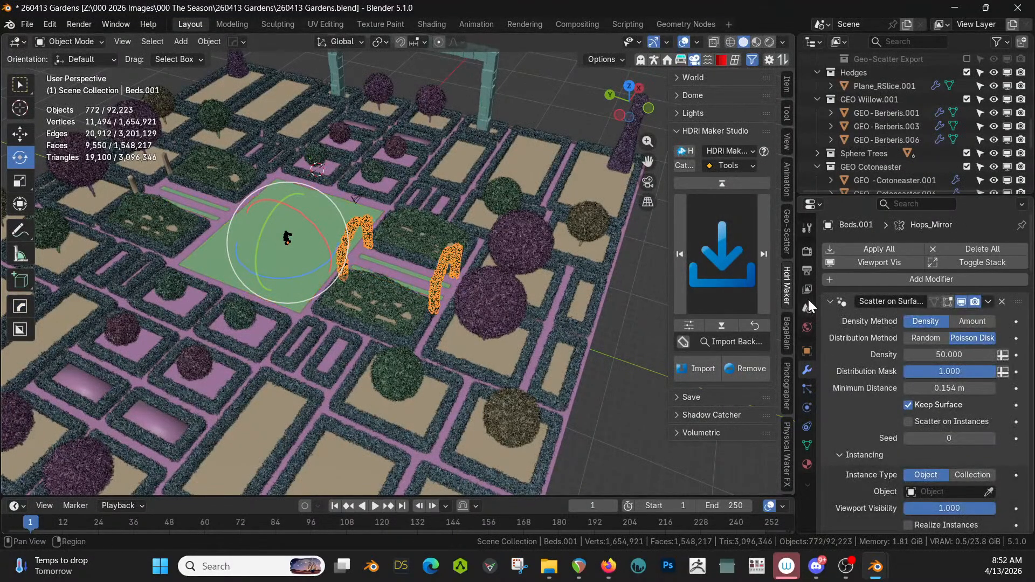
pyautogui.click(827, 301)
pyautogui.click(829, 318)
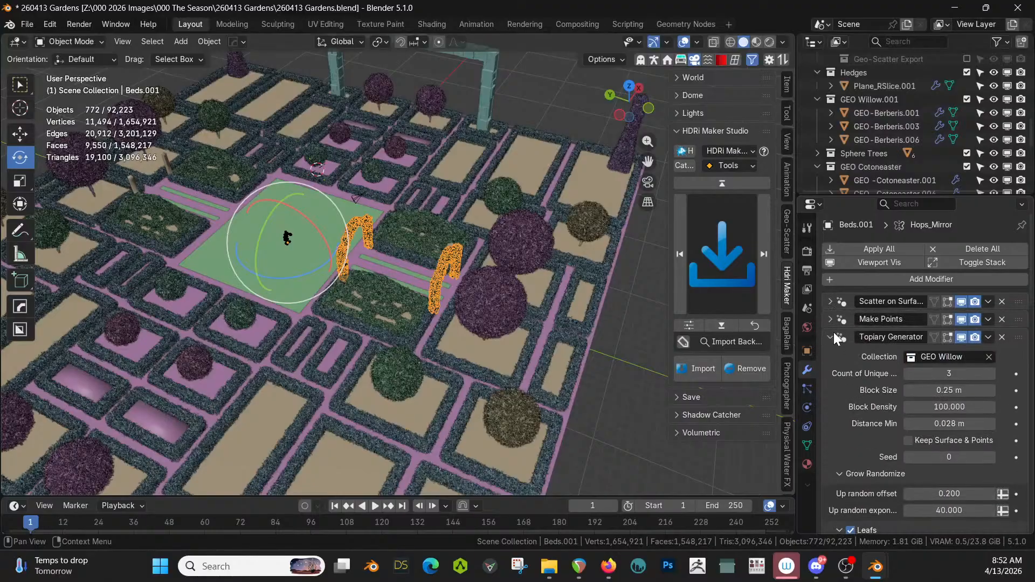
pyautogui.click(830, 337)
pyautogui.moveTo(1018, 372); pyautogui.dragTo(1019, 295)
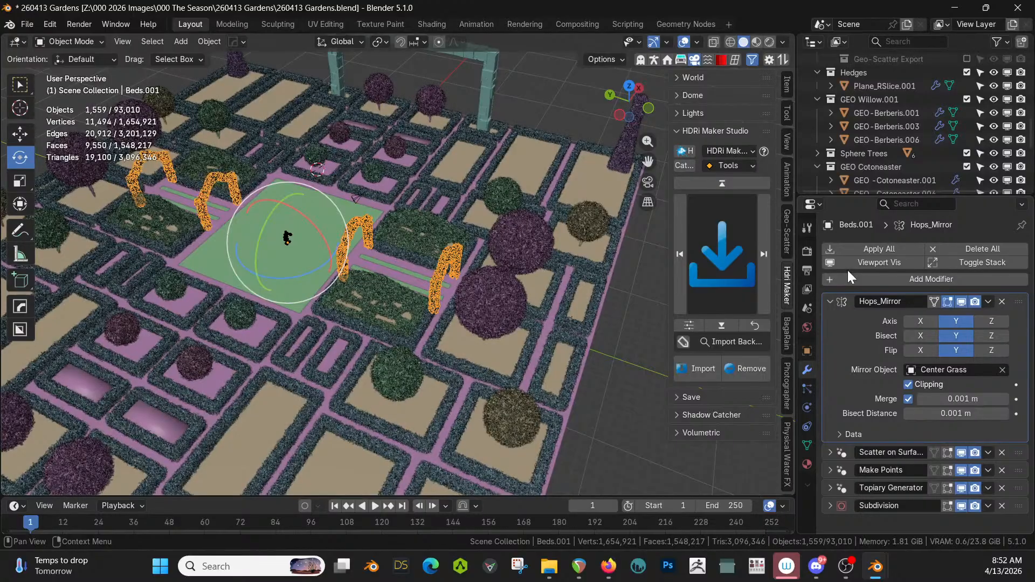
pyautogui.hotkey('ctrl', 's')
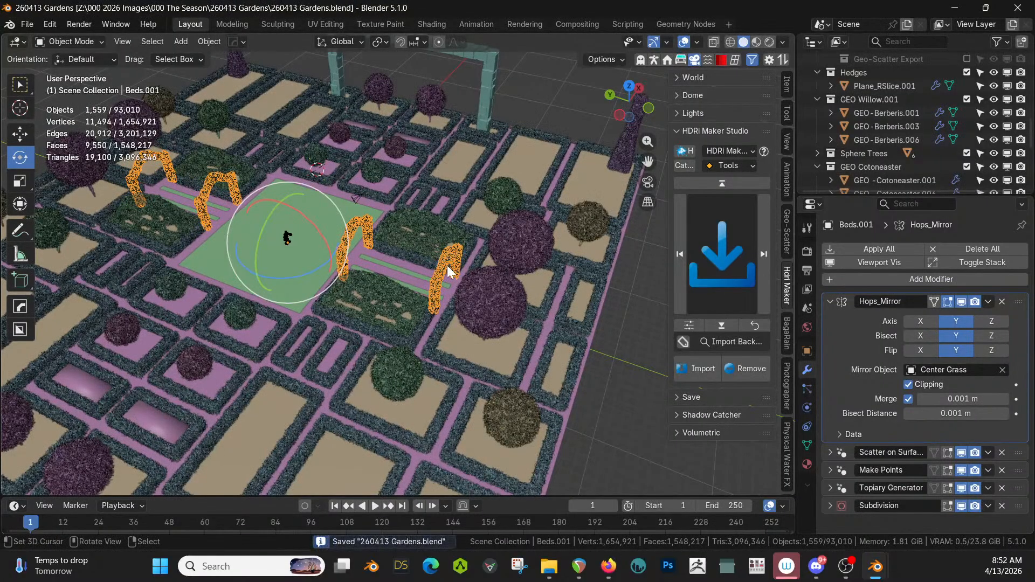
# - Switch the viewport to rendered shading and inspect the arches over the path beside the central lawn
pyautogui.press('z')
pyautogui.press('8')
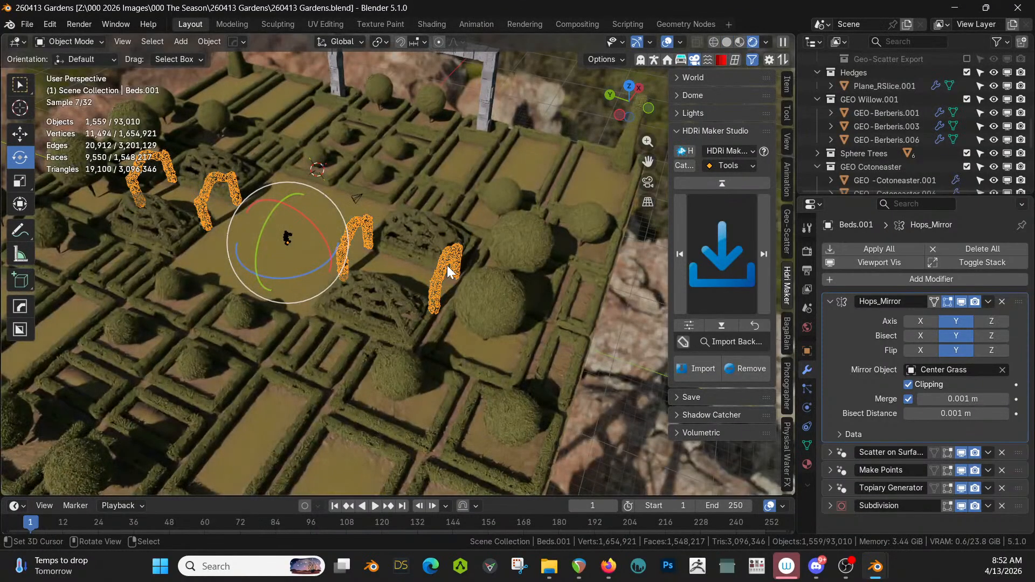
pyautogui.moveTo(448, 267); pyautogui.dragTo(347, 289, button='middle')
pyautogui.click(297, 257)
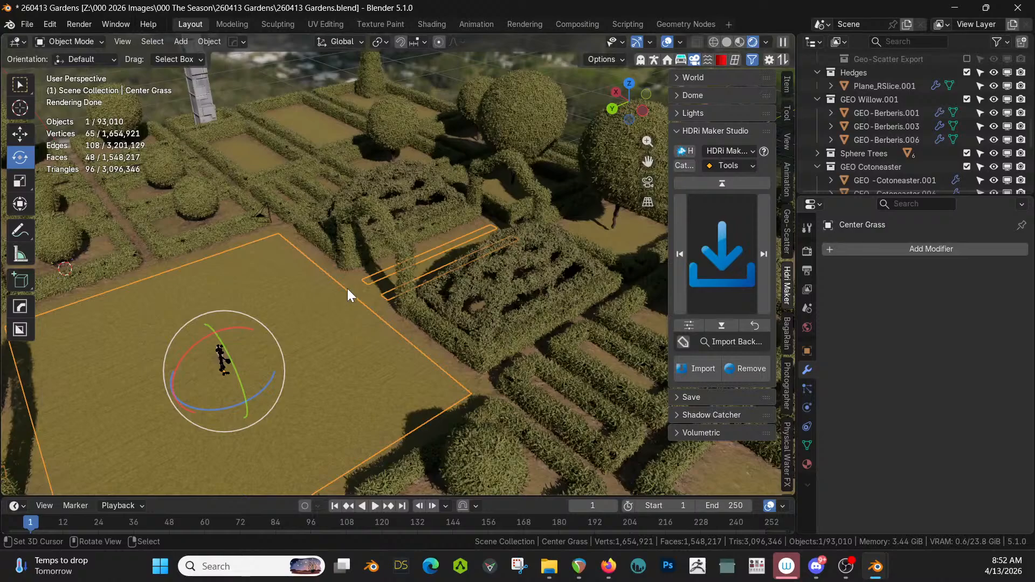
# - Switch the viewport to solid shading, enable the Geo-Scatter collection in the view layer, and save the file
pyautogui.click(382, 218)
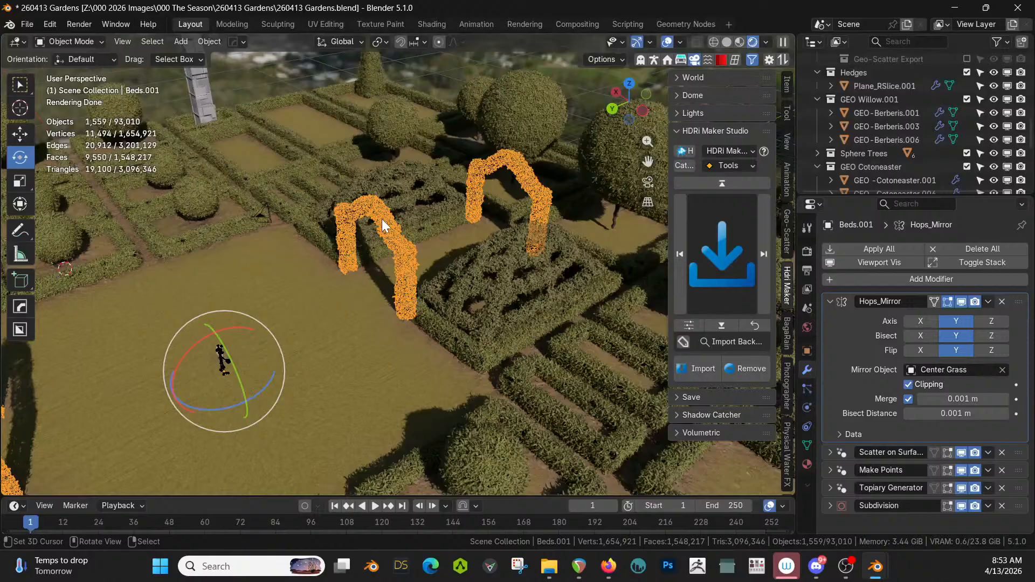
pyautogui.click(340, 296)
pyautogui.scroll(5, 887, 154)
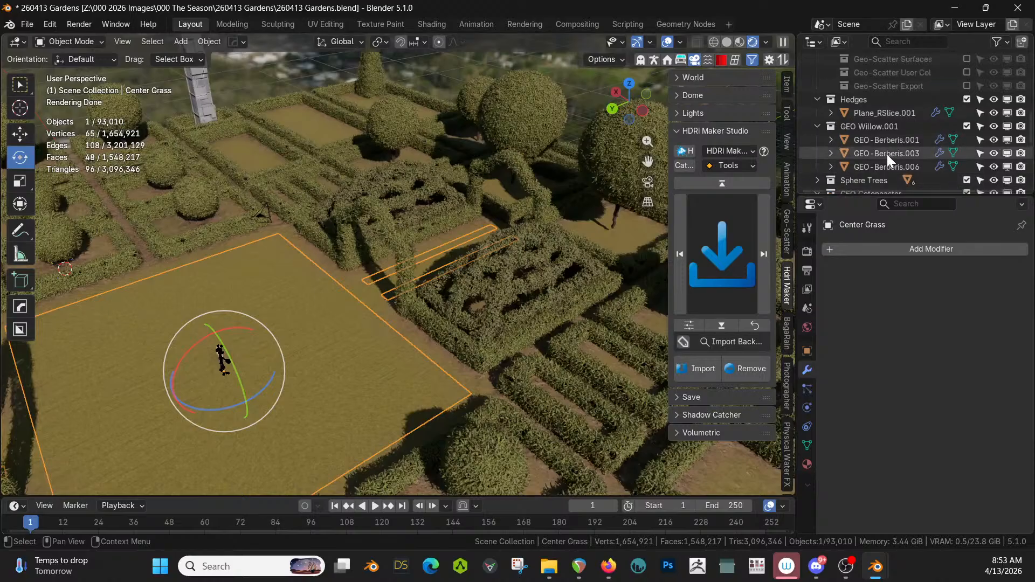
pyautogui.press('z')
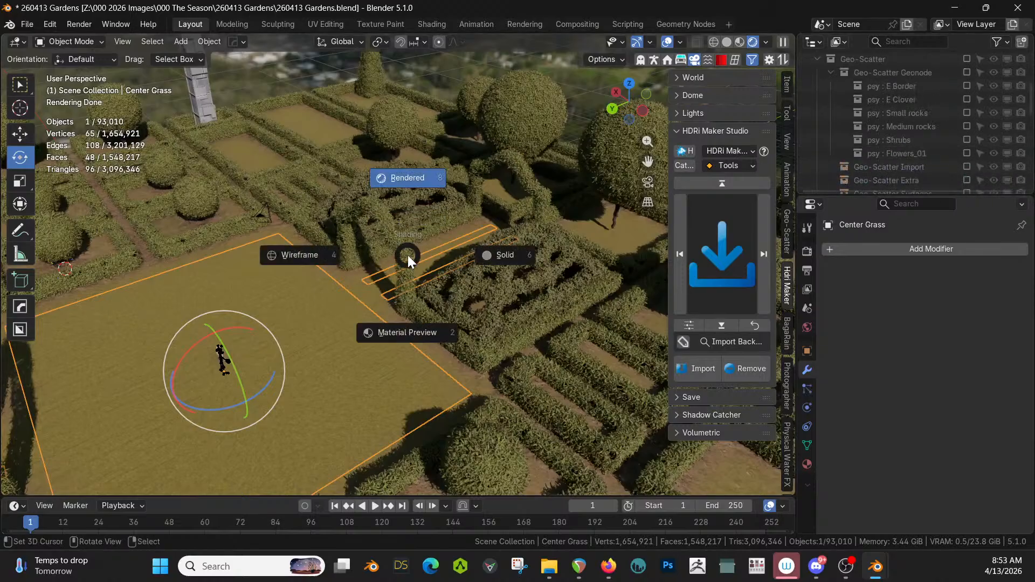
pyautogui.press('6')
pyautogui.scroll(3, 932, 102)
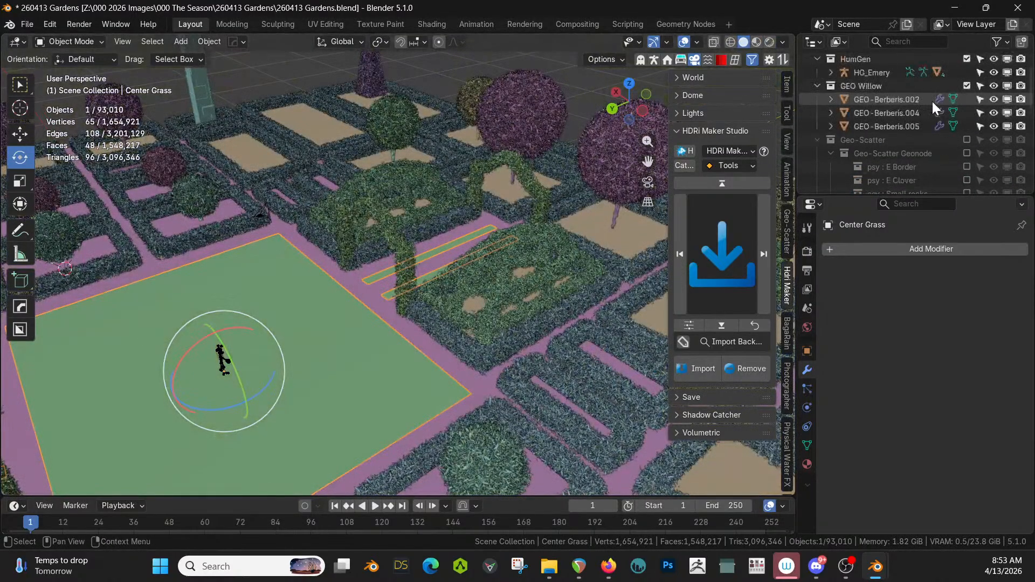
pyautogui.click(965, 140)
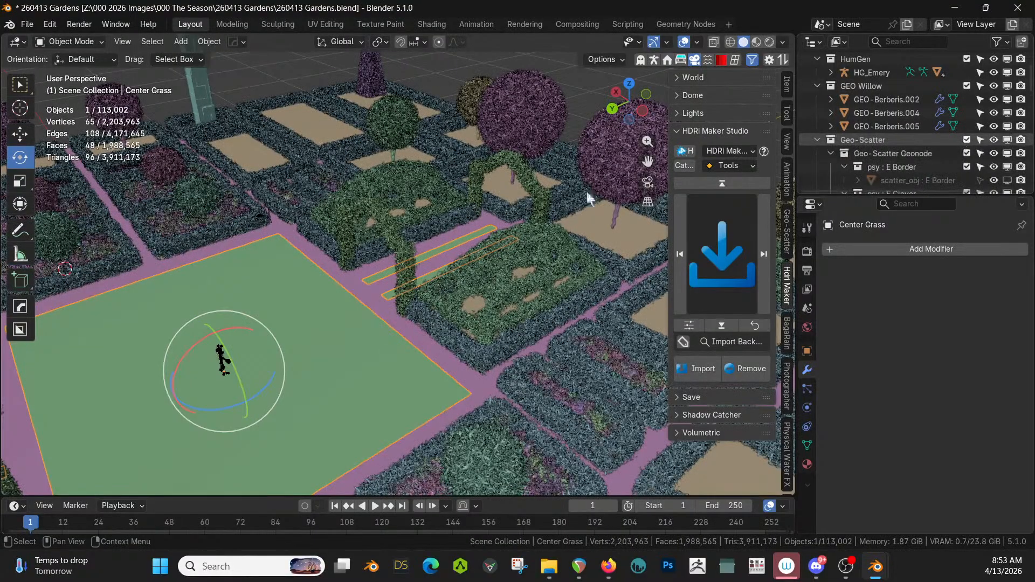
pyautogui.moveTo(406, 259); pyautogui.dragTo(341, 285, button='middle')
pyautogui.hotkey('ctrl', 's')
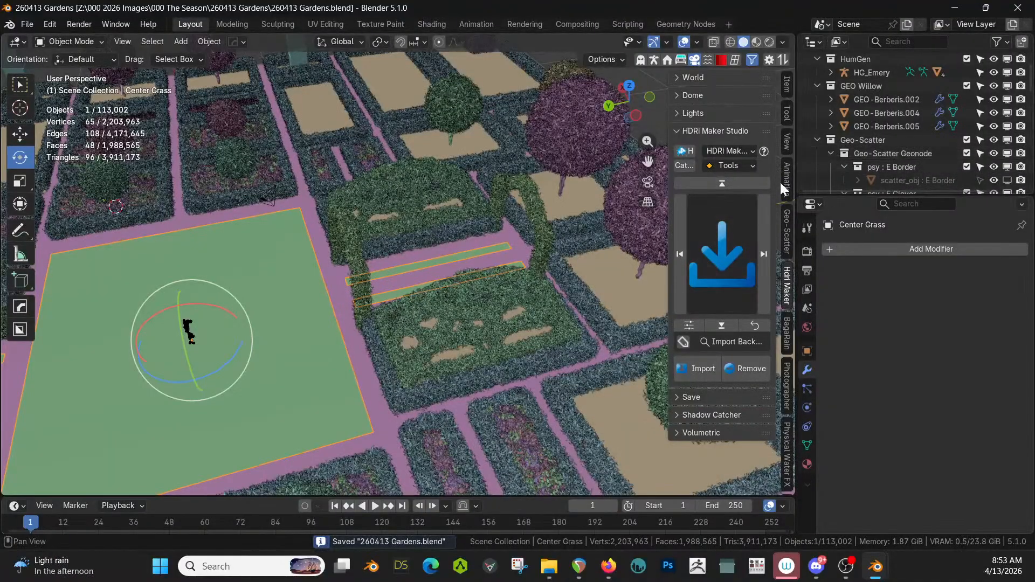
# - Set Center Grass as the Geo-Scatter emitter, turn on viewport display for its grass scatter system, and save the file
pyautogui.click(786, 230)
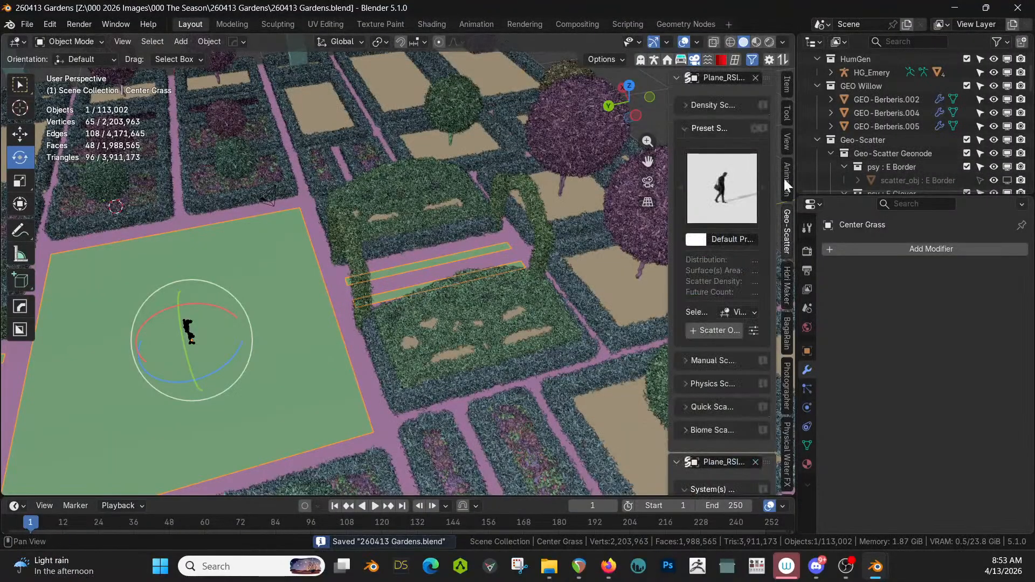
pyautogui.click(752, 74)
pyautogui.click(755, 78)
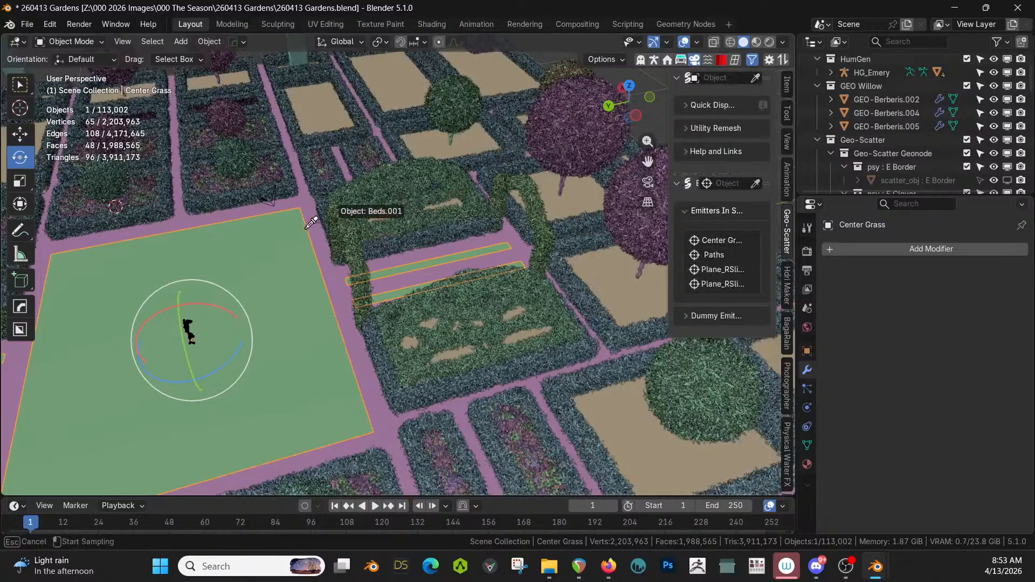
pyautogui.click(261, 234)
pyautogui.scroll(-5, 735, 425)
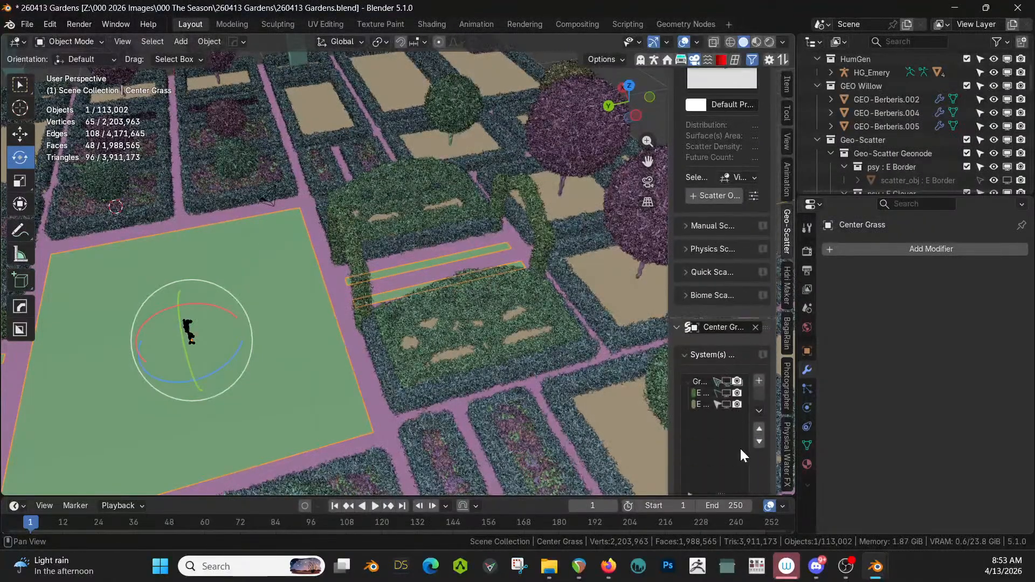
pyautogui.click(726, 381)
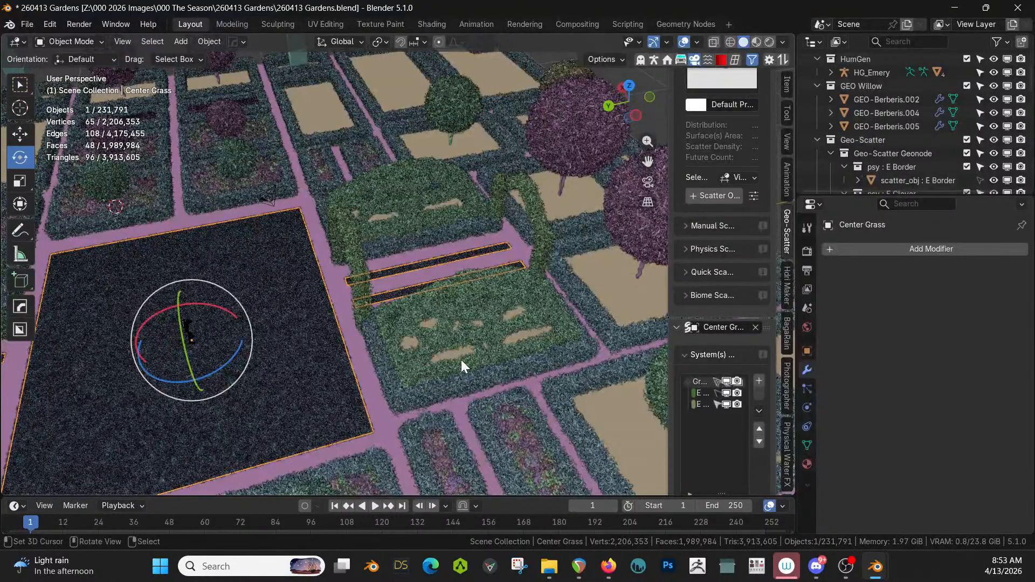
pyautogui.hotkey('ctrl', 's')
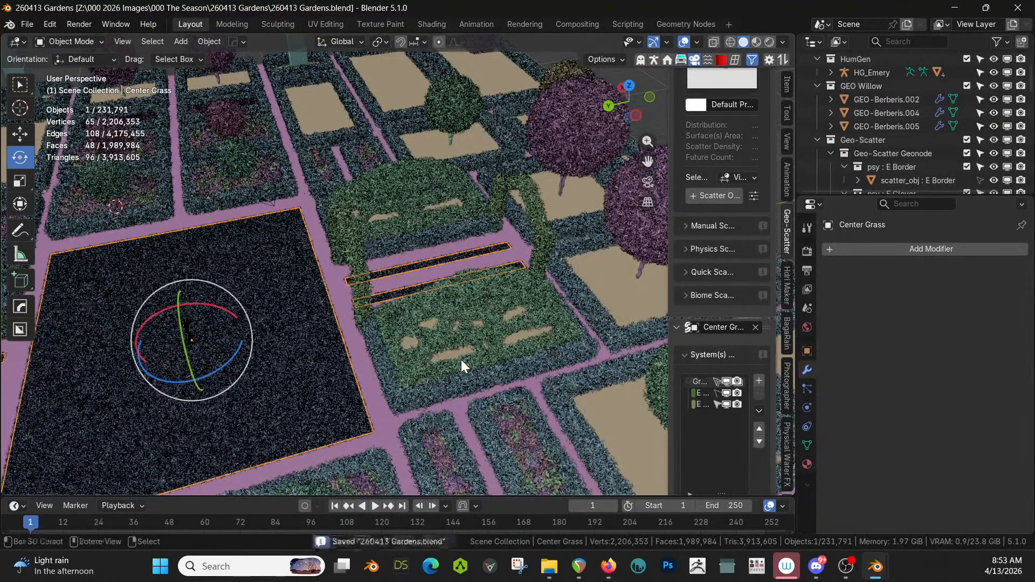
# - Switch the viewport to rendered shading and inspect the grassed lawn and flower beds from a low angle
pyautogui.press('z')
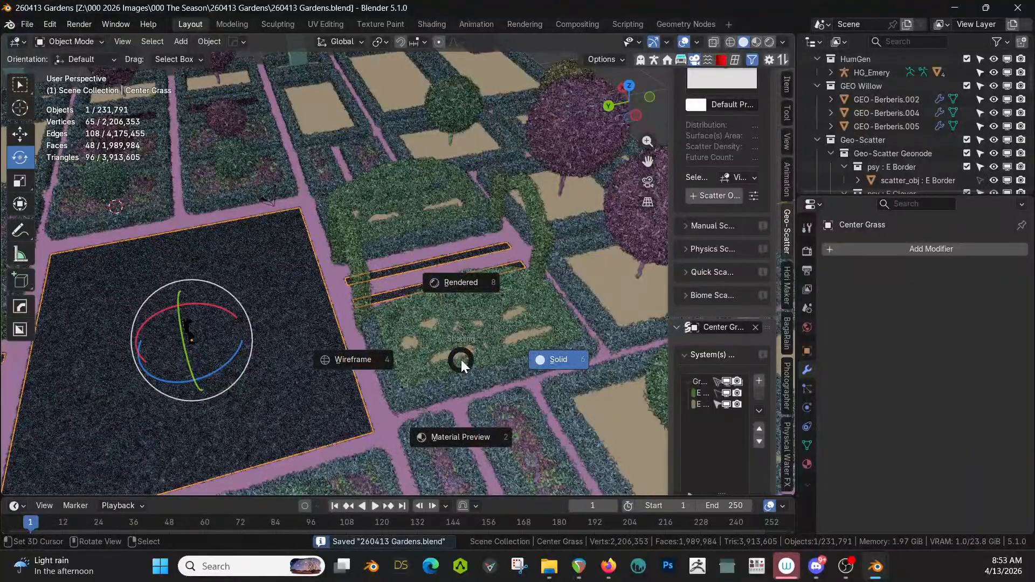
pyautogui.press('8')
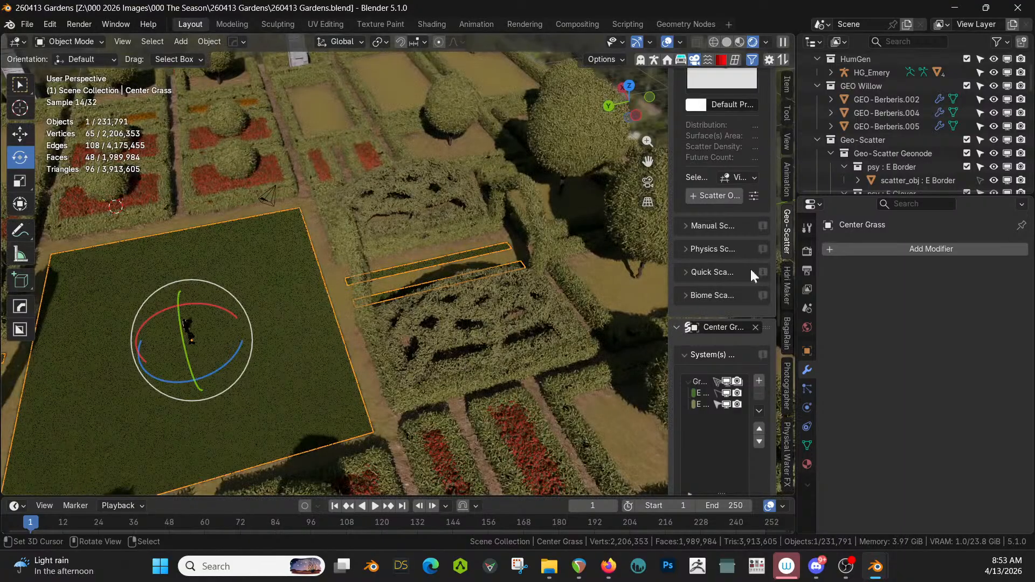
pyautogui.scroll(-2, 911, 170)
pyautogui.moveTo(475, 269); pyautogui.dragTo(857, 146, button='middle')
# - Collapse the Geo-Scatter collection in the outliner and enable the Shields collection
pyautogui.click(817, 112)
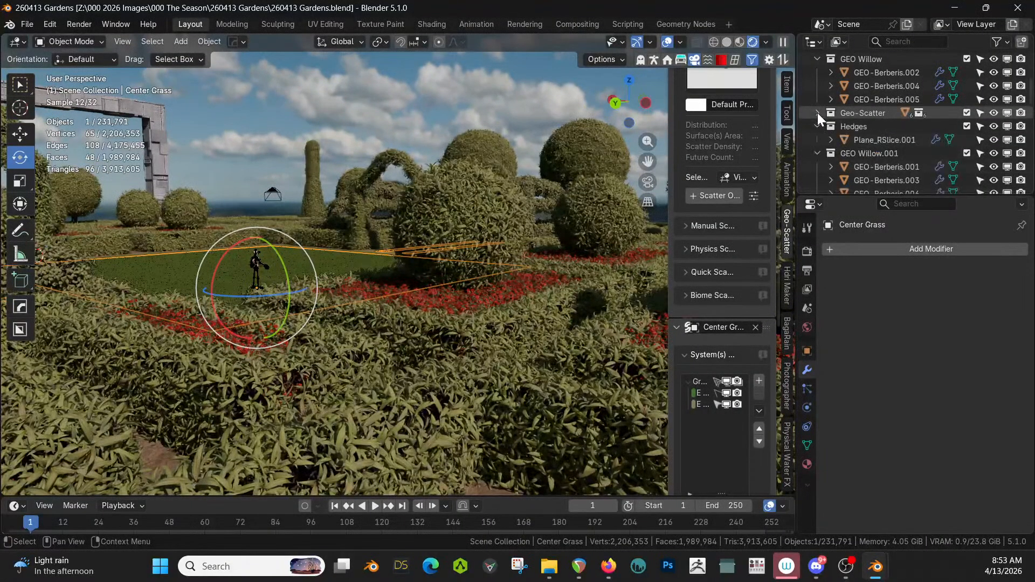
pyautogui.scroll(-4, 849, 156)
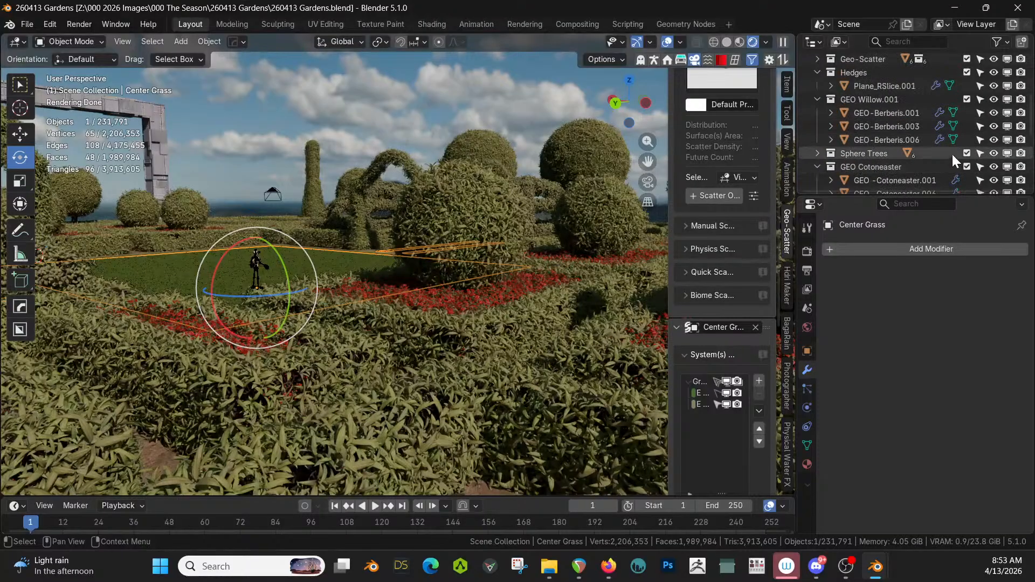
pyautogui.scroll(-10, 951, 154)
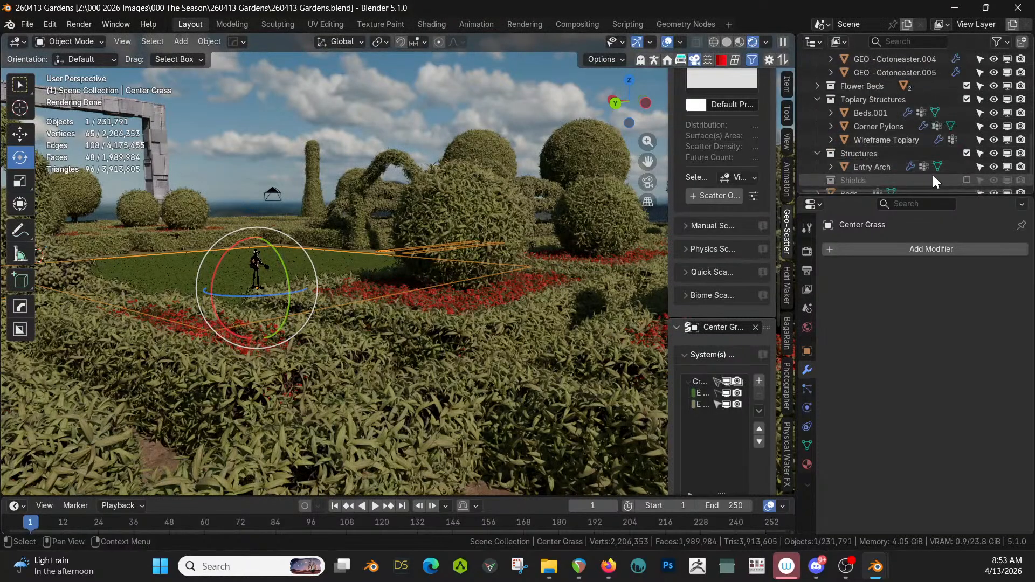
pyautogui.click(957, 178)
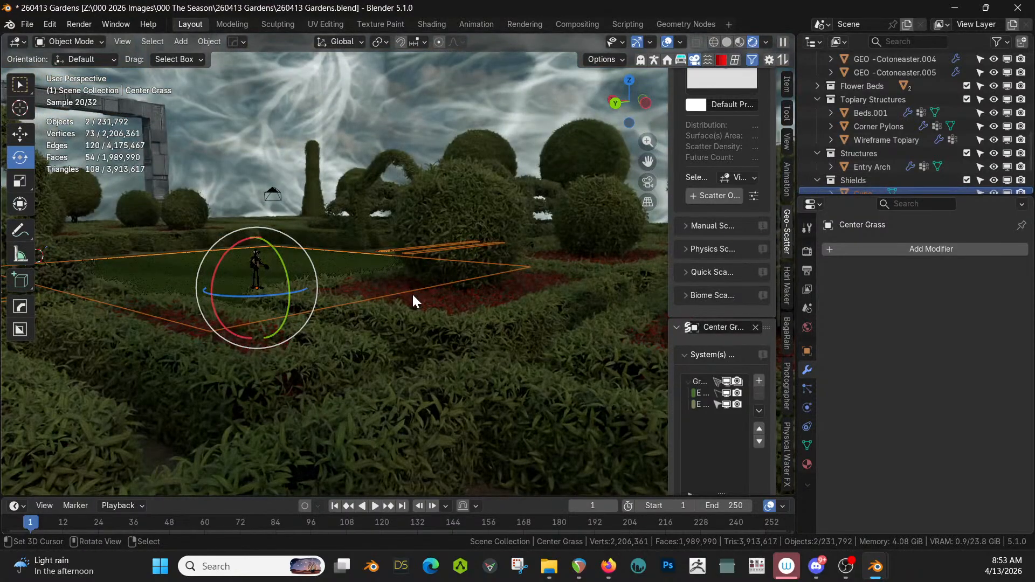
# - Walk through the rendered garden over the hedges to view the human figure and arches from the central lawn
pyautogui.hotkey('shift', '`')
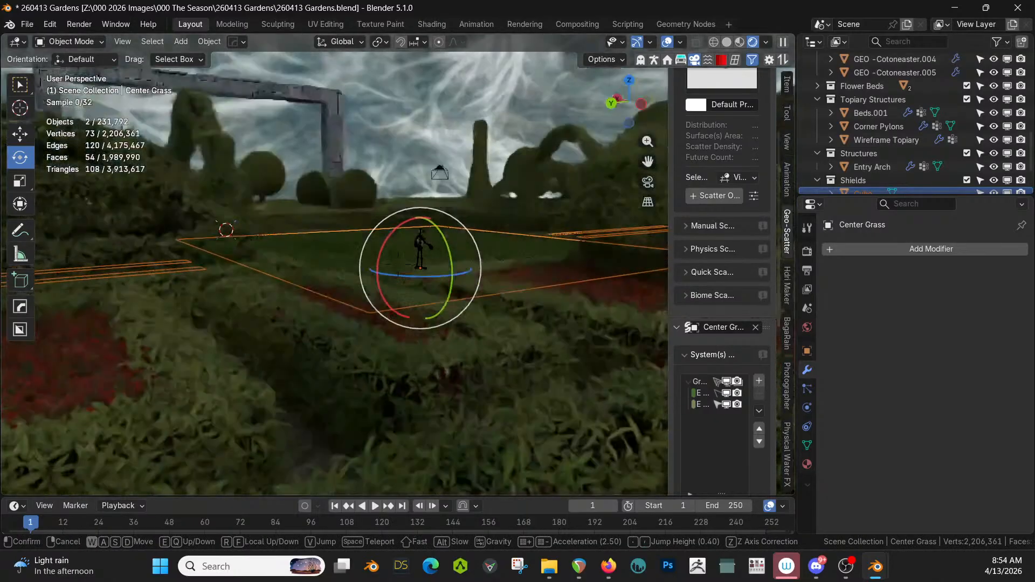
pyautogui.press('w')
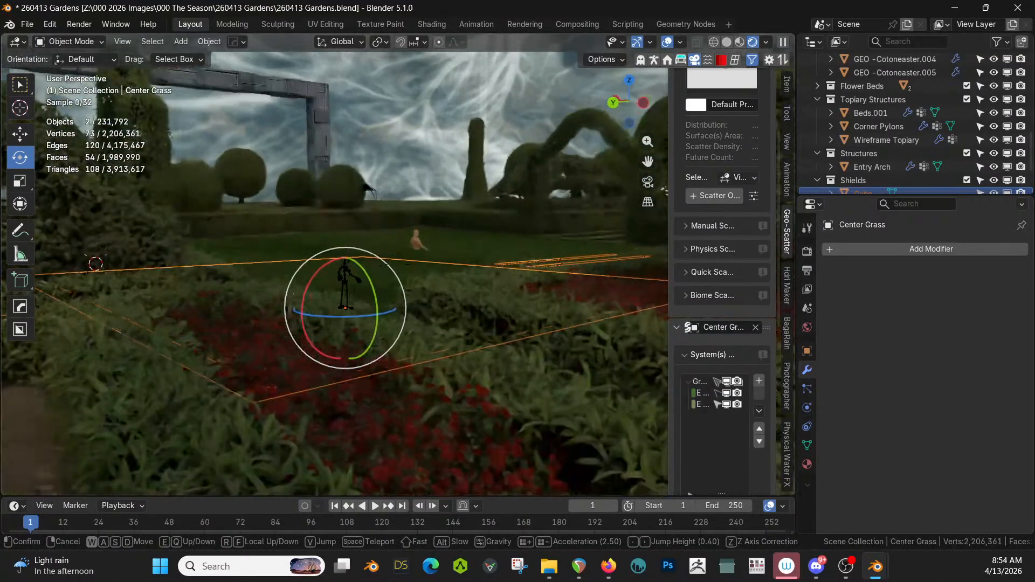
pyautogui.press('w')
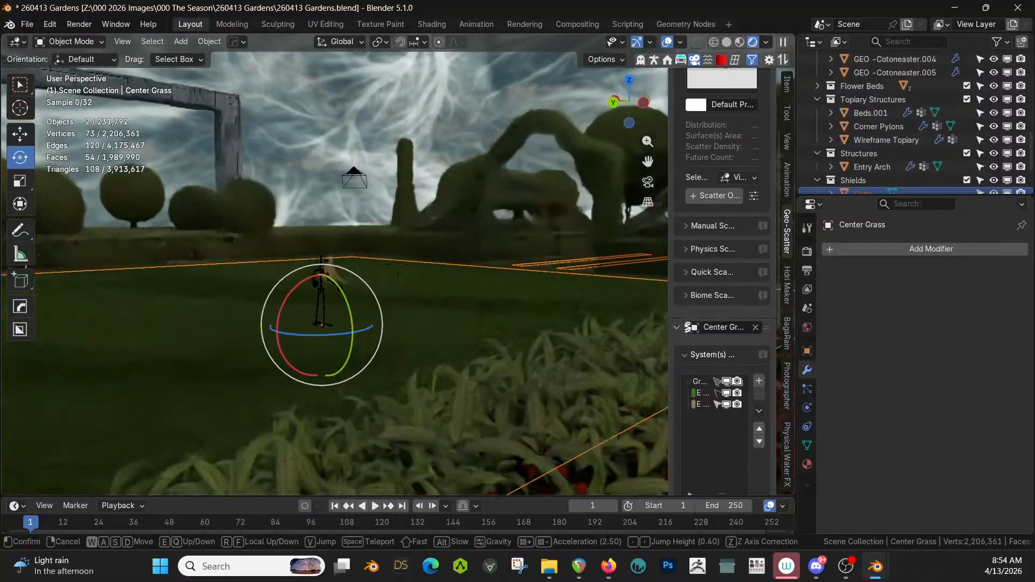
pyautogui.click(396, 296)
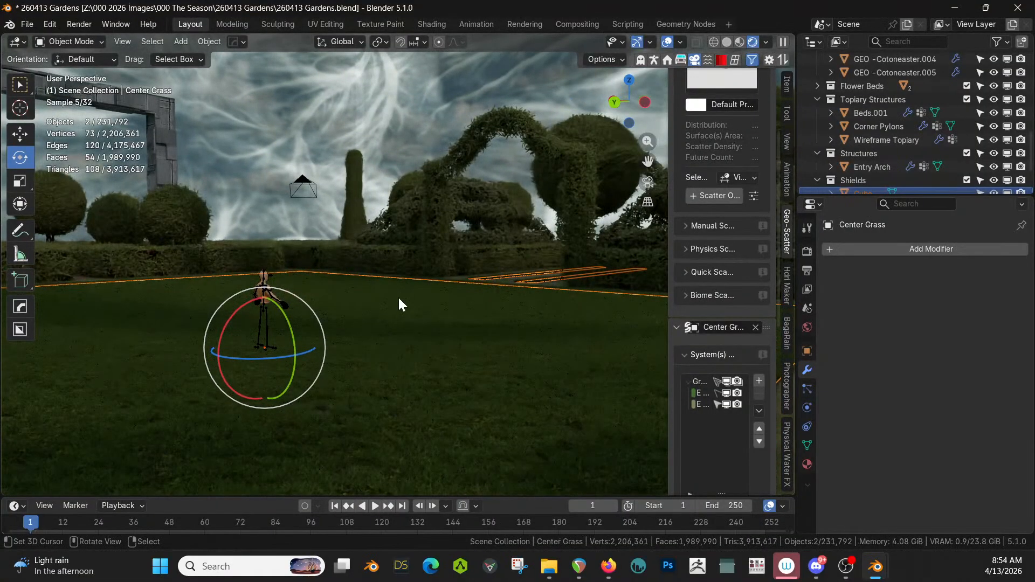
# - Return the viewport to solid shading and, with the human figure selected, disable the Geo-Scatter collection
pyautogui.press('z')
pyautogui.press('6')
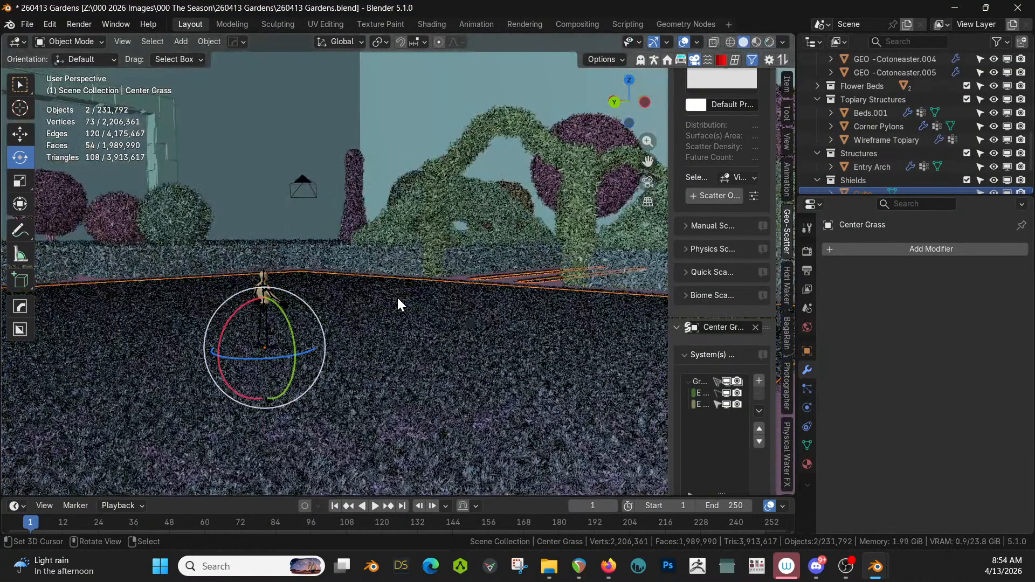
pyautogui.click(263, 286)
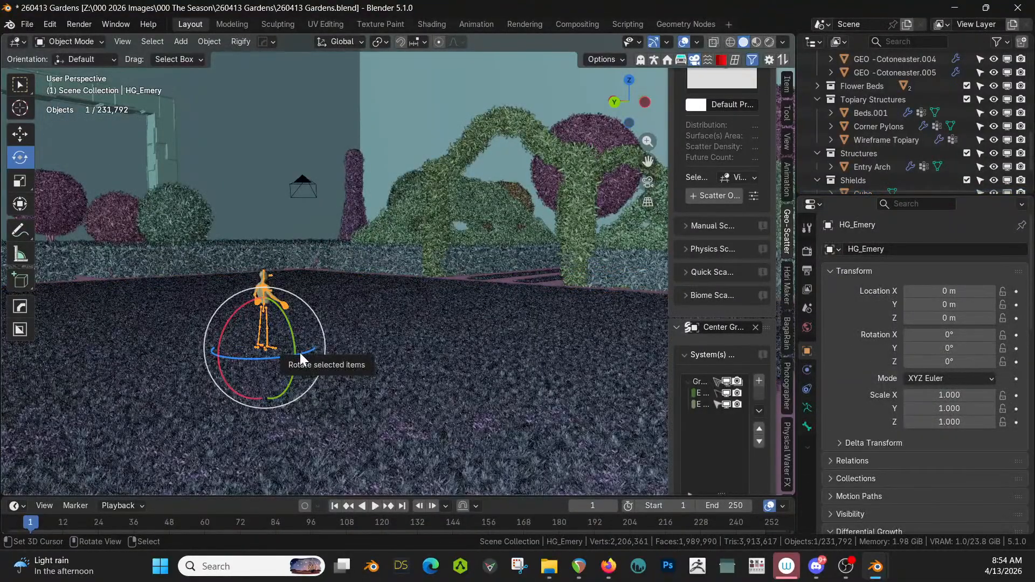
pyautogui.scroll(5, 953, 114)
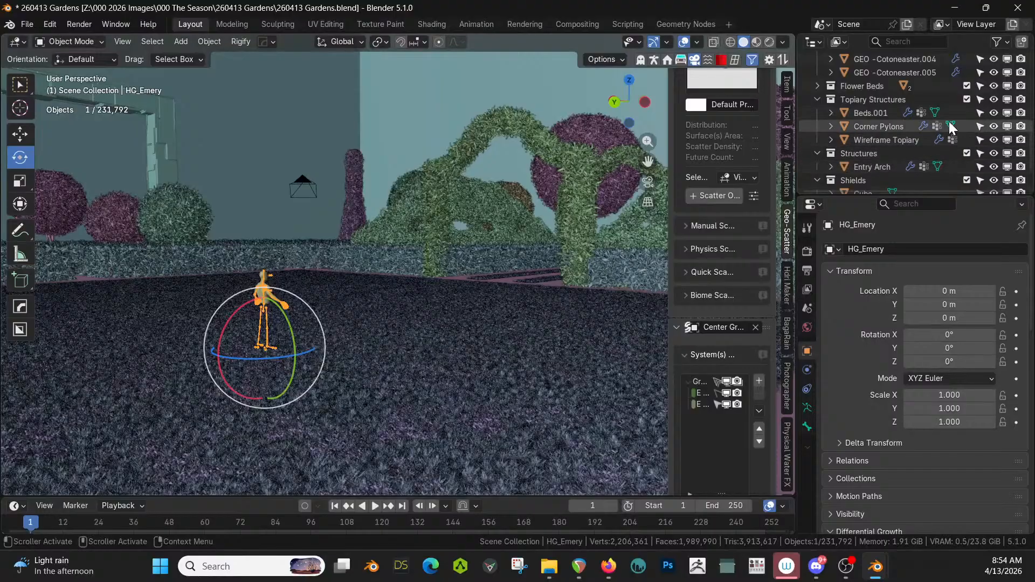
pyautogui.scroll(5, 953, 115)
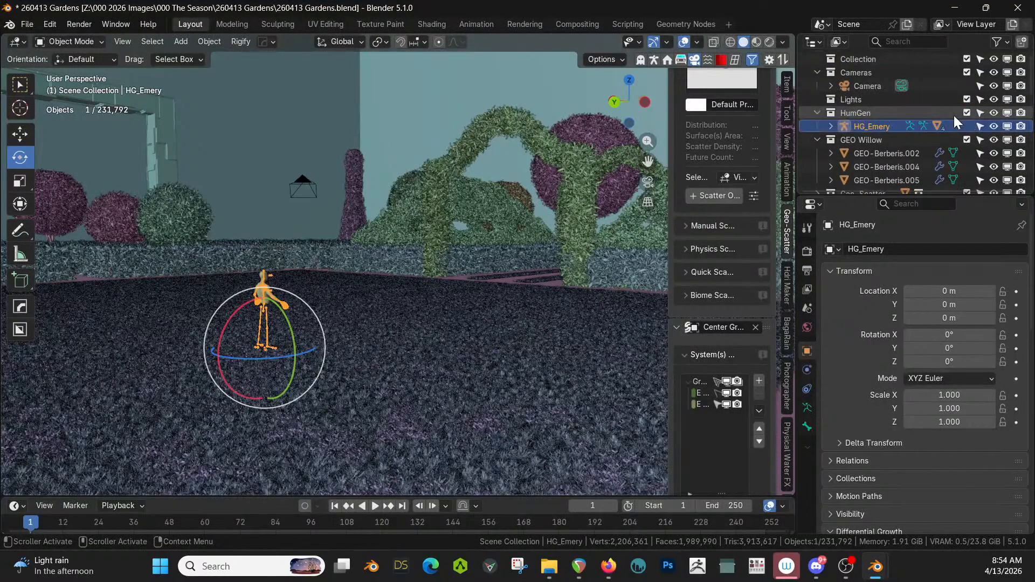
pyautogui.scroll(1, 957, 124)
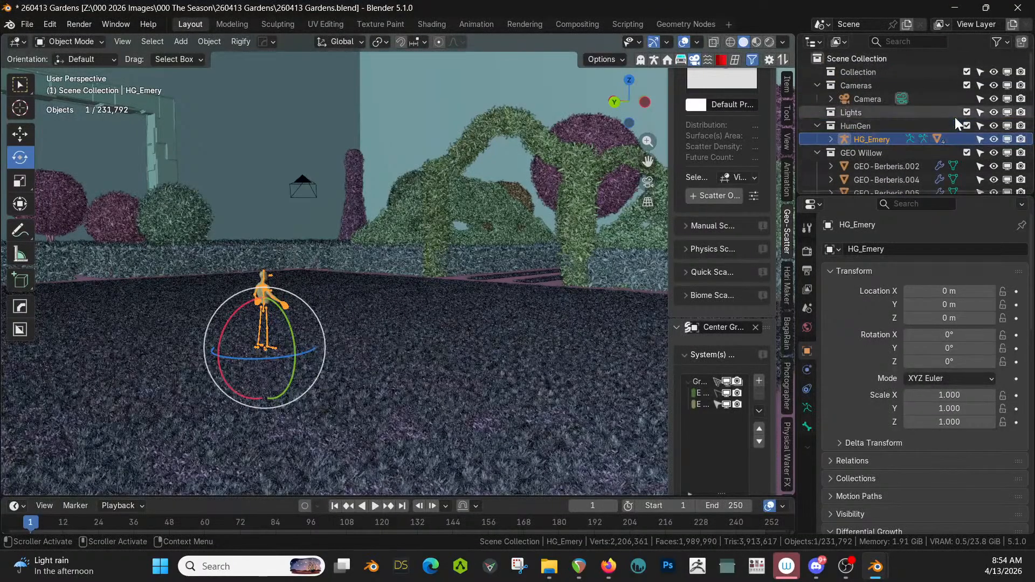
pyautogui.click(817, 153)
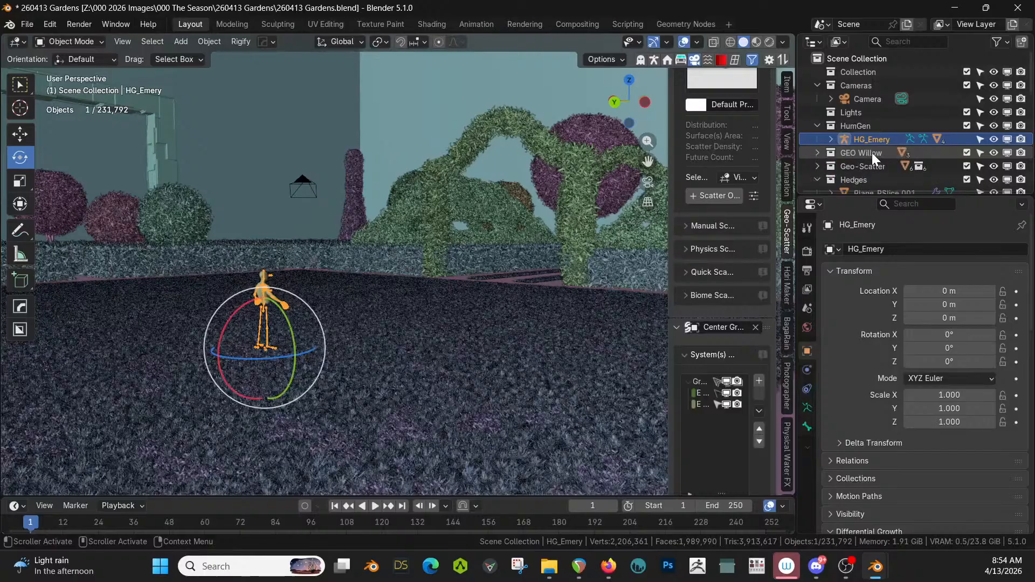
pyautogui.click(966, 166)
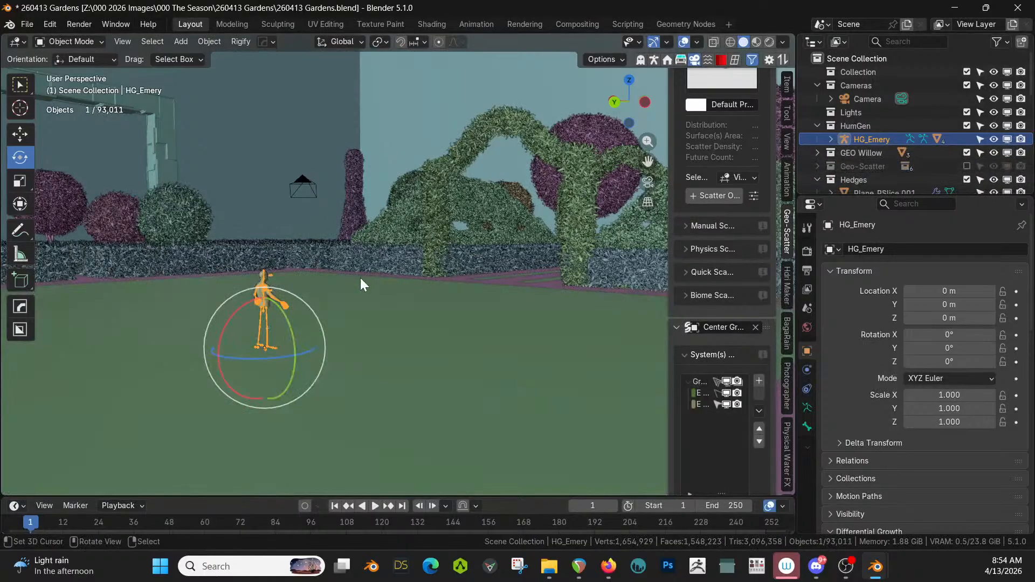
# - Raise the human figure about 0.94 m along Z so it stands on the lawn, and save the file
pyautogui.scroll(4, 360, 278)
pyautogui.keyDown('shift'); pyautogui.moveTo(350, 285); pyautogui.dragTo(391, 284, button='middle'); pyautogui.keyUp('shift')
pyautogui.scroll(-6, 342, 308)
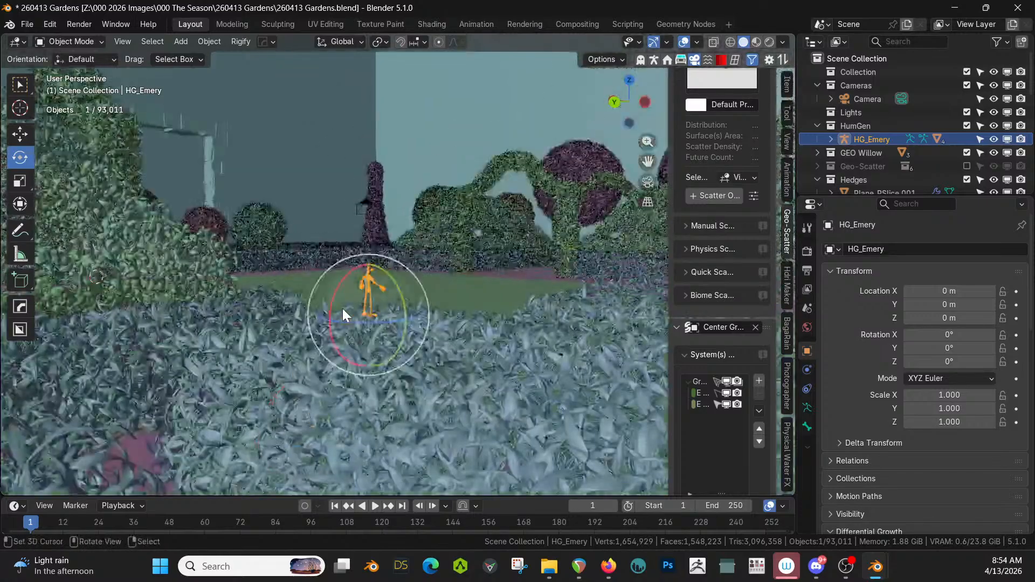
pyautogui.scroll(5, 370, 301)
pyautogui.press('g')
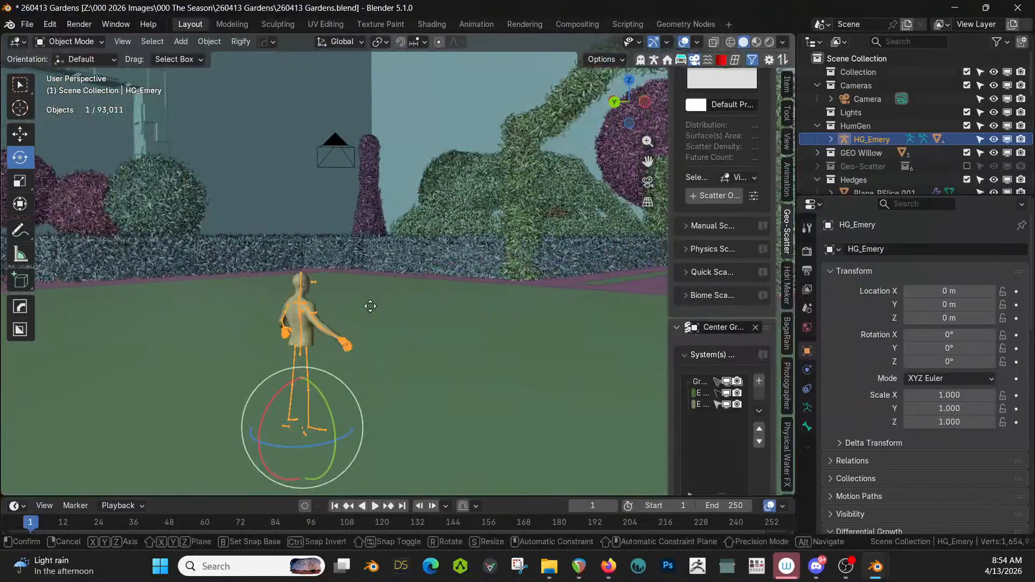
pyautogui.press('z')
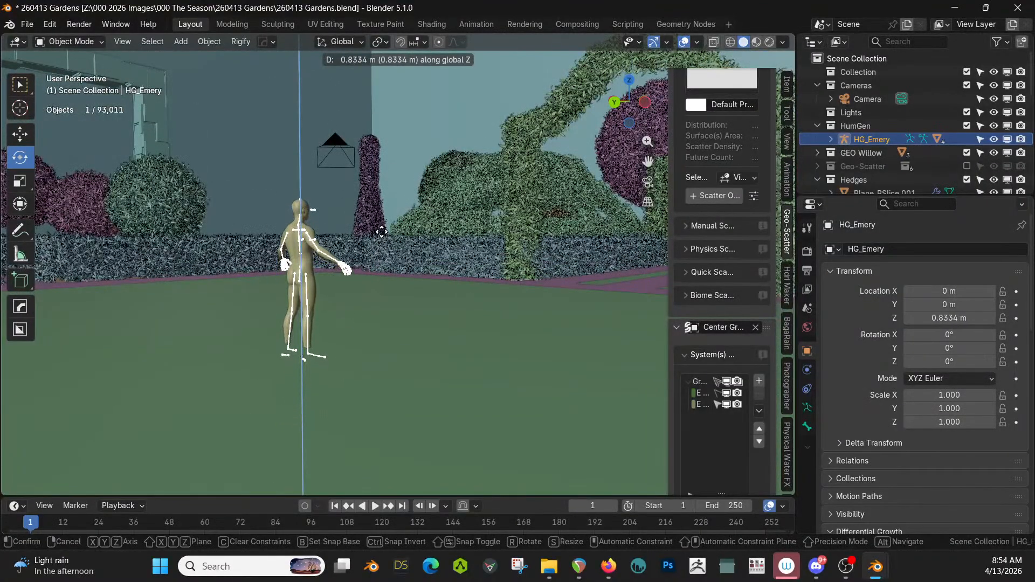
pyautogui.click(383, 226)
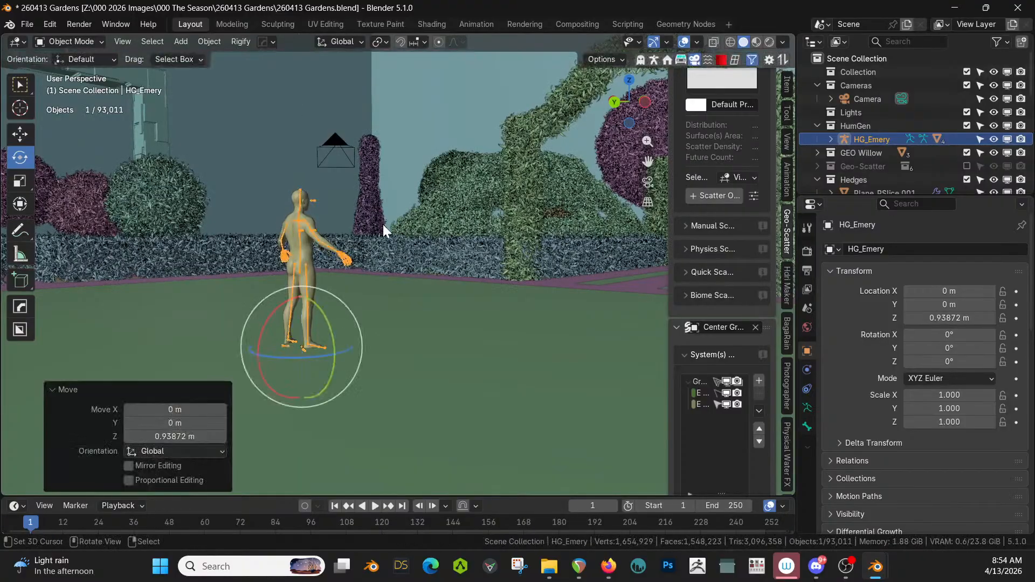
pyautogui.scroll(3, 381, 255)
pyautogui.moveTo(381, 257); pyautogui.dragTo(571, 341, button='middle')
pyautogui.scroll(-3, 370, 329)
pyautogui.moveTo(436, 341); pyautogui.dragTo(414, 327, button='middle')
pyautogui.hotkey('ctrl', 's')
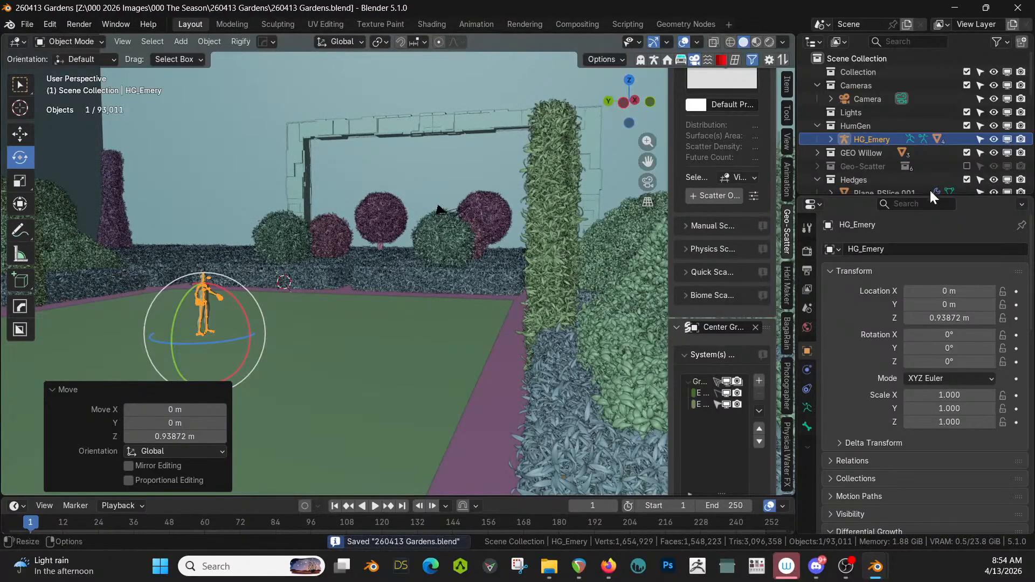
# - Collapse the GEO Willow.001 and GEO Cotoneaster collections in the outliner
pyautogui.scroll(-3, 929, 189)
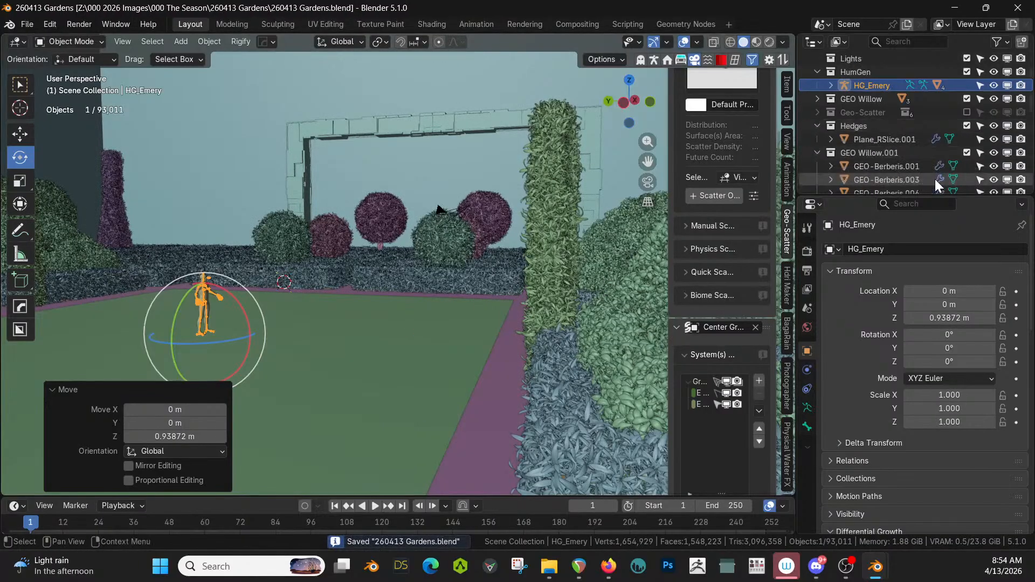
pyautogui.click(817, 152)
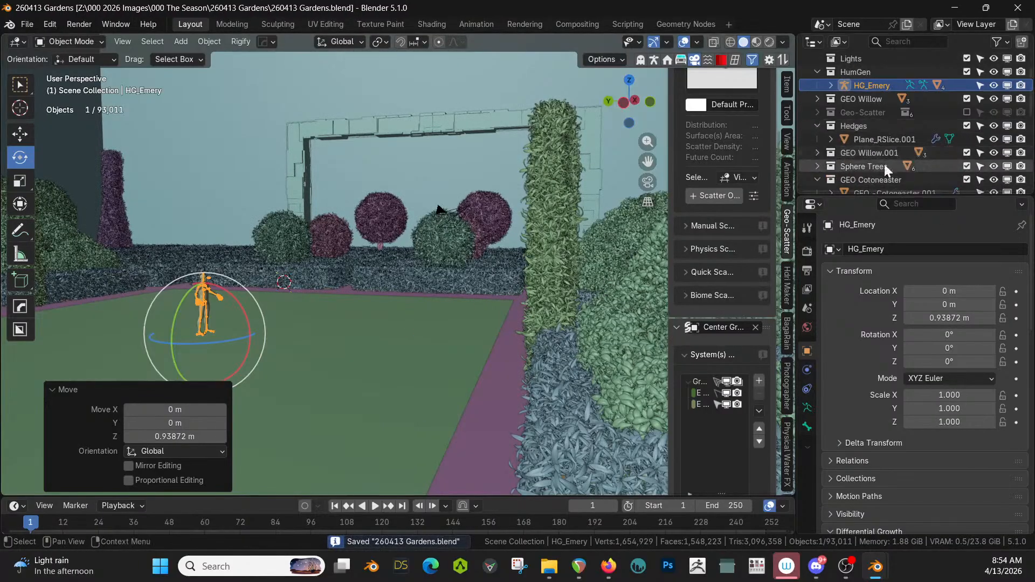
pyautogui.click(818, 179)
pyautogui.scroll(-4, 899, 177)
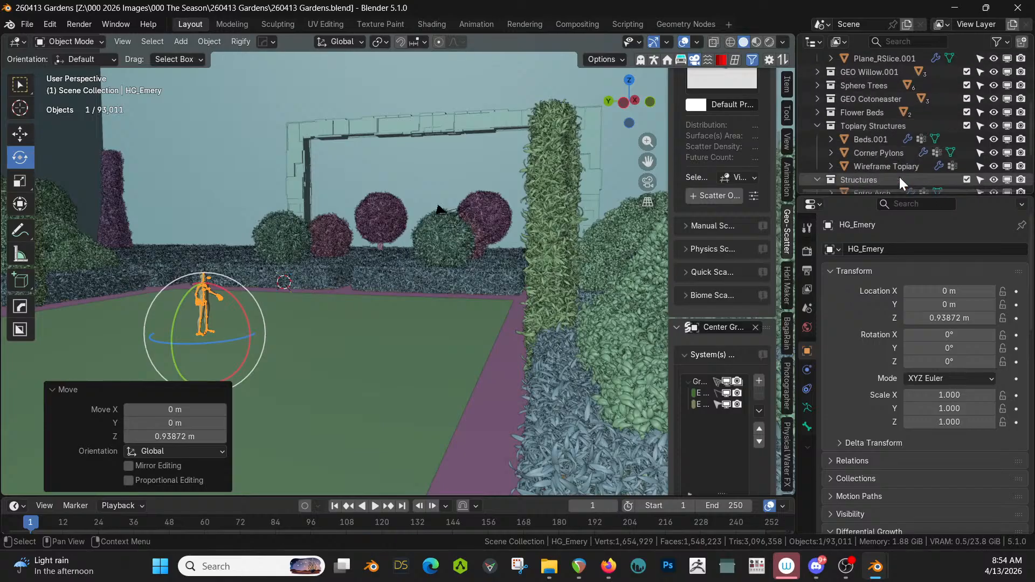
# - Examine the GEO -Cotoneaster.001 leaf object and its neighbouring variants up close, leaving the GEO Cotoneaster collection collapsed
pyautogui.click(817, 99)
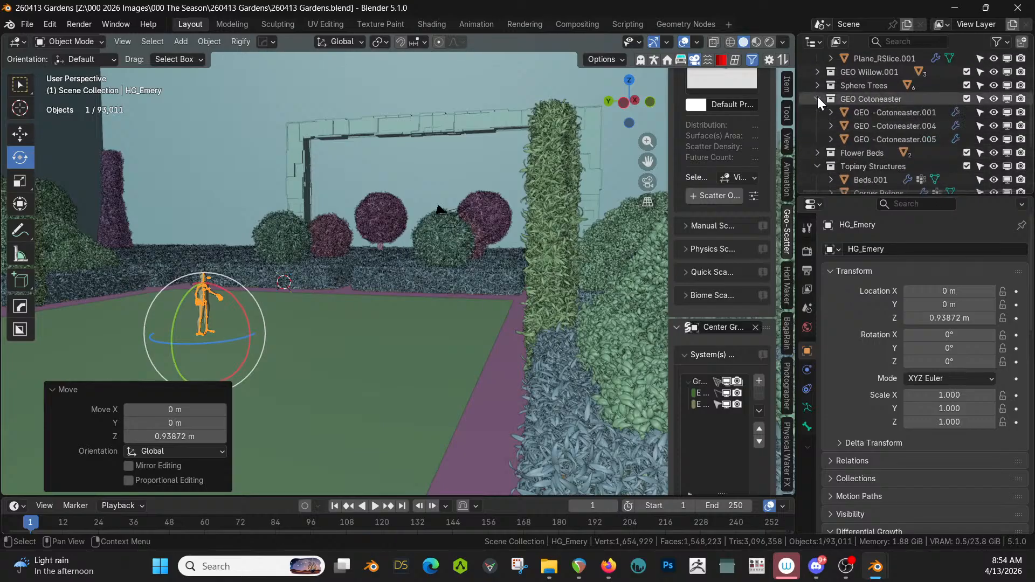
pyautogui.click(817, 99)
pyautogui.click(817, 99)
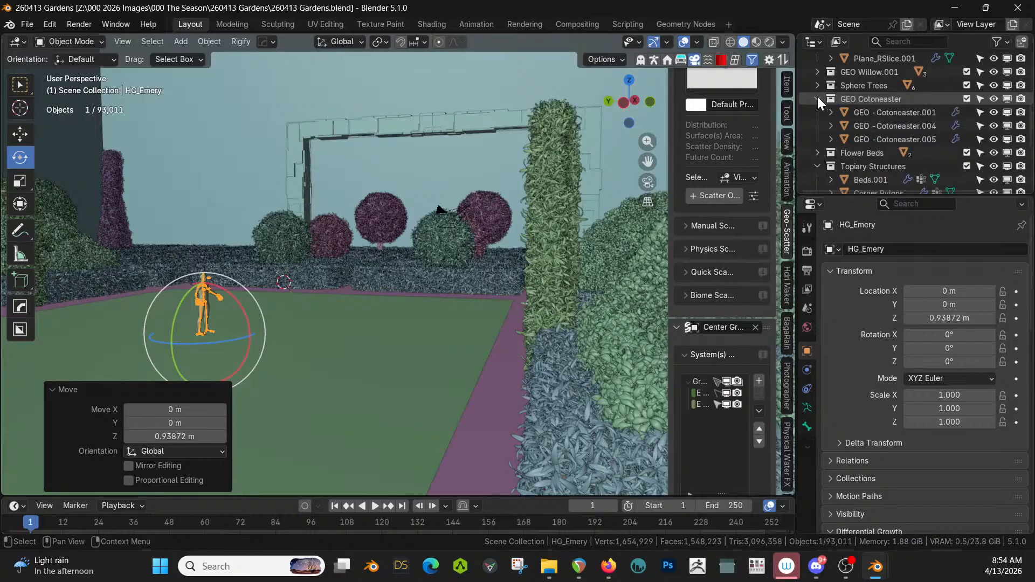
pyautogui.click(868, 116)
pyautogui.press('KP_Decimal')
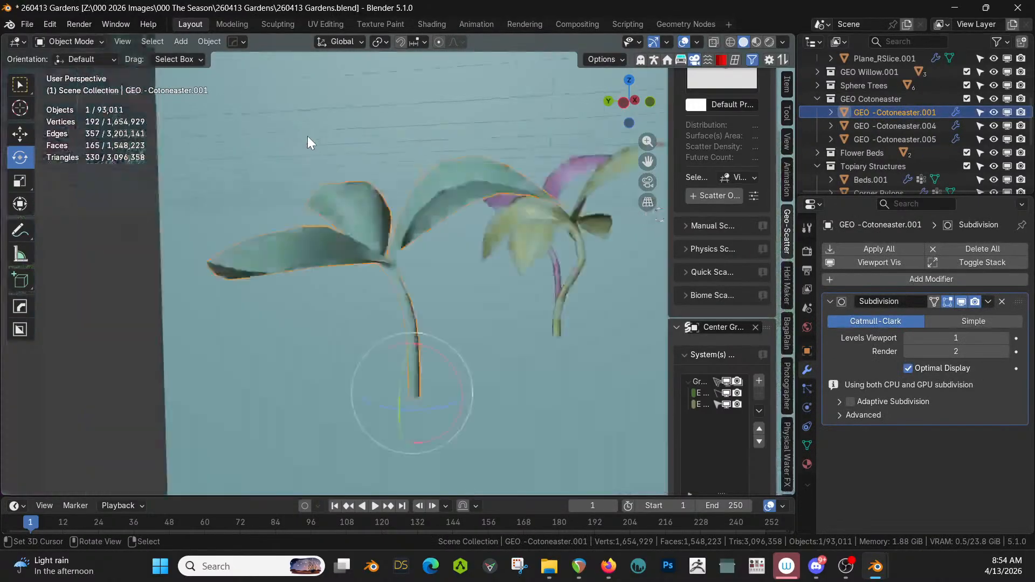
pyautogui.moveTo(306, 195); pyautogui.dragTo(373, 235, button='middle')
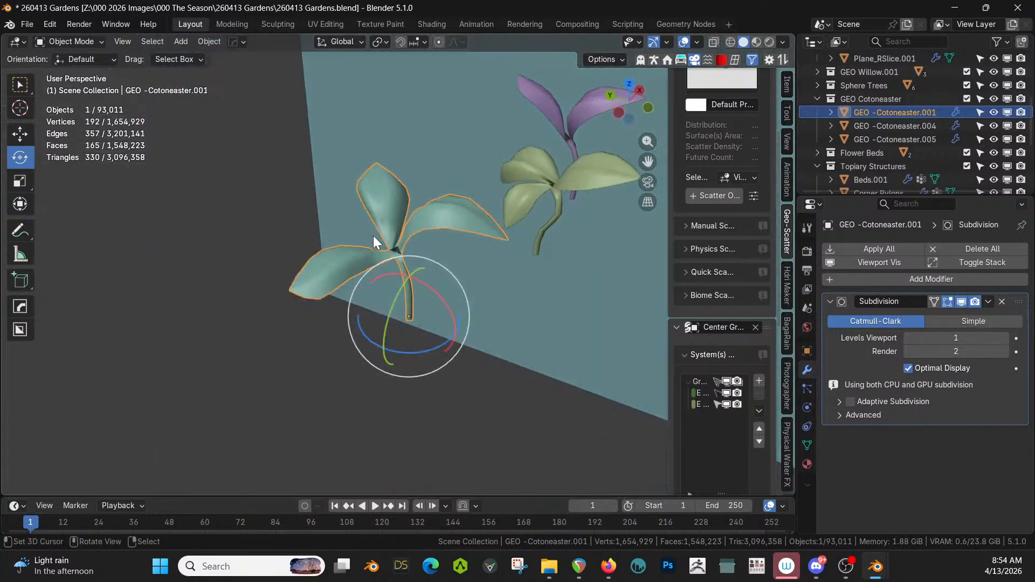
pyautogui.scroll(-5, 400, 225)
pyautogui.scroll(2, 497, 227)
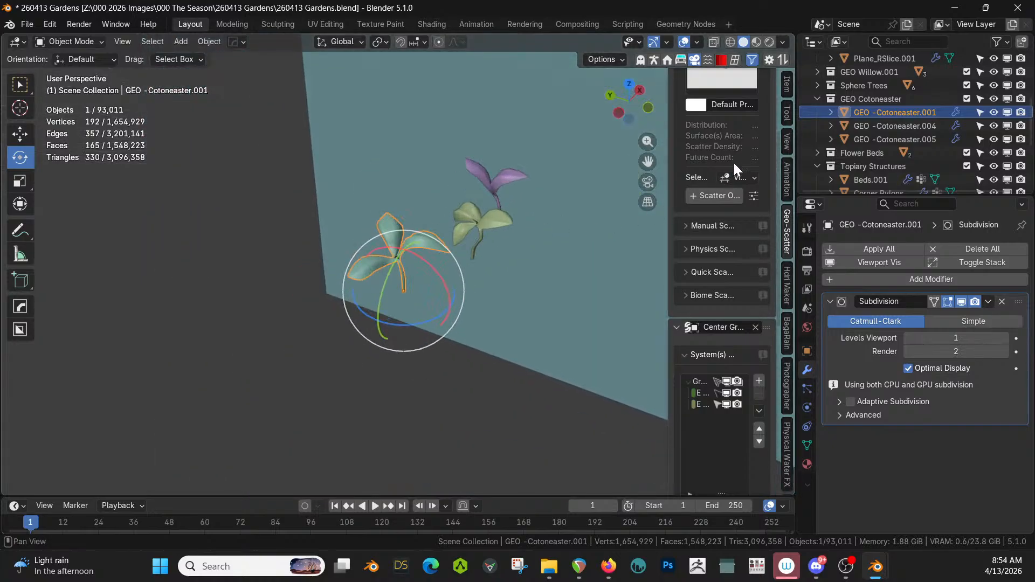
pyautogui.click(816, 98)
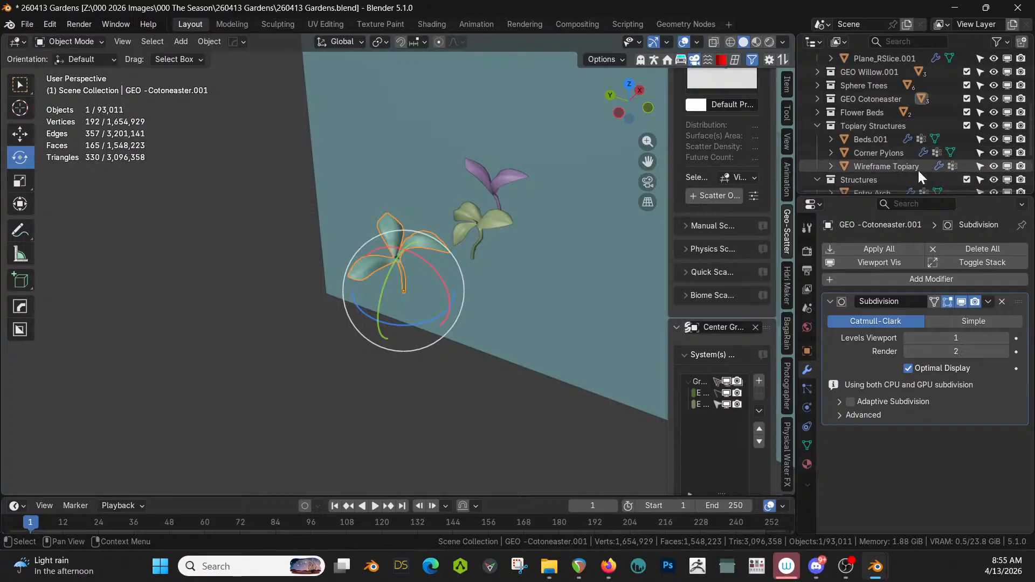
# - Disable the Shields collection and view the garden through the camera
pyautogui.scroll(-6, 917, 169)
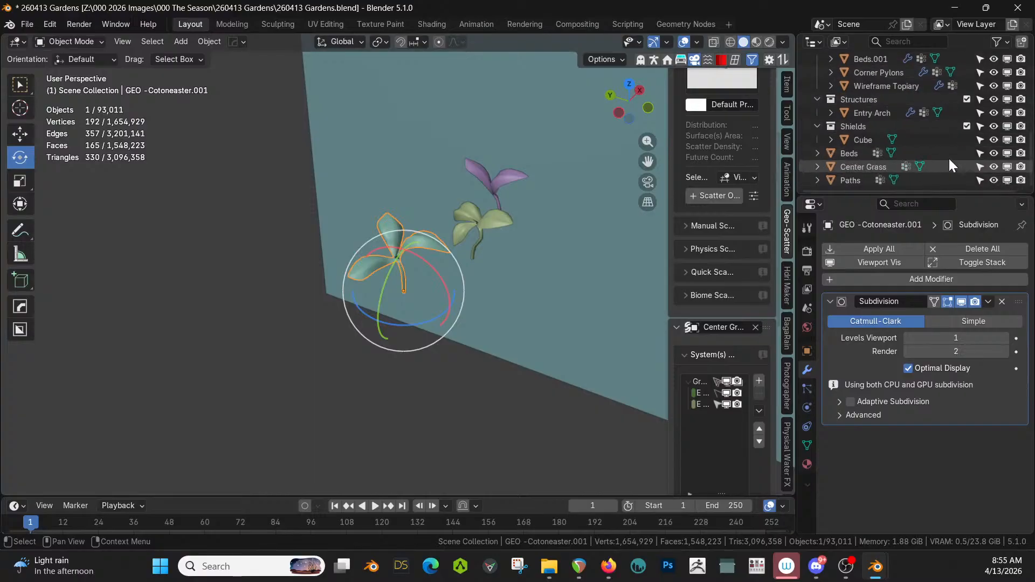
pyautogui.click(966, 126)
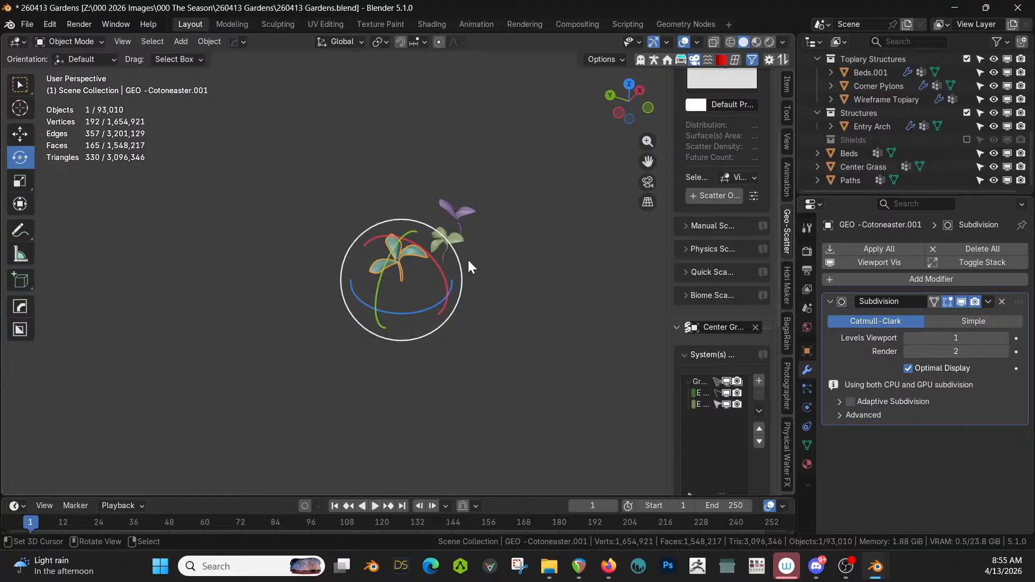
pyautogui.press('KP_0')
pyautogui.scroll(-6, 469, 260)
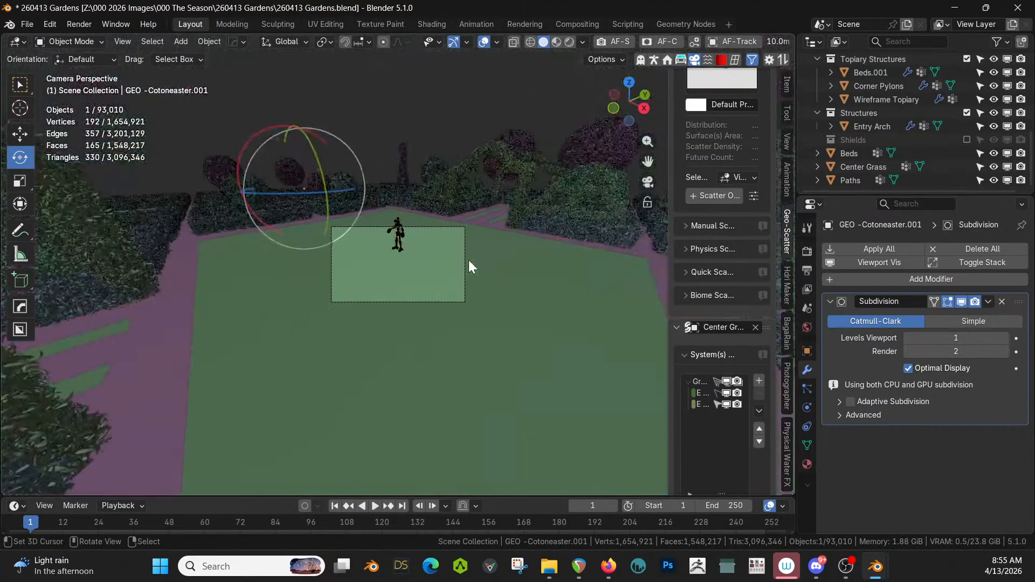
# - Examine the overall garden layout from above, including the central lawn, hedge arches, entry arch and surrounding beds
pyautogui.moveTo(462, 277); pyautogui.dragTo(431, 244, button='middle')
pyautogui.scroll(-5, 457, 294)
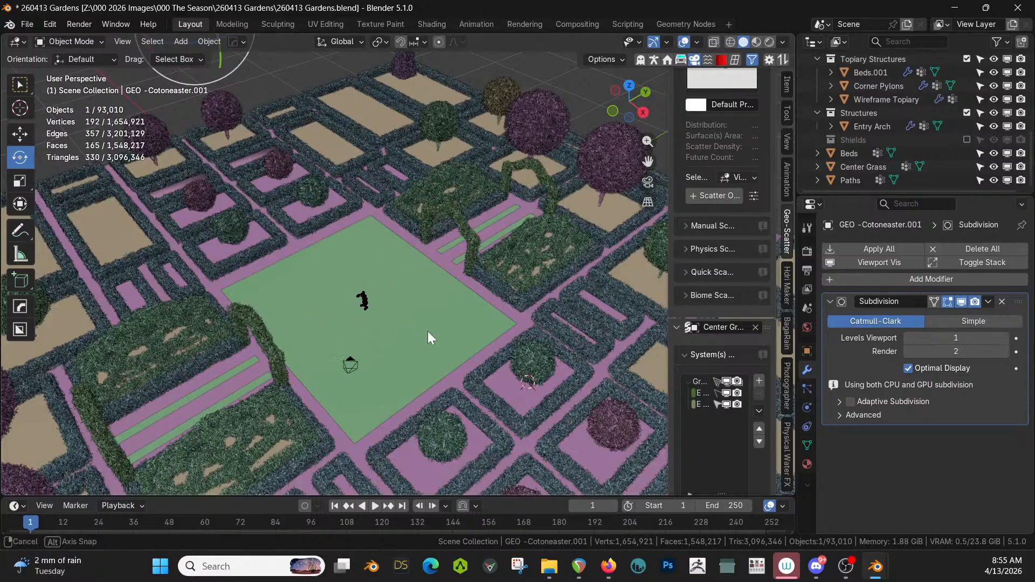
pyautogui.moveTo(428, 331)
pyautogui.mouseDown(button='middle')
pyautogui.moveTo(441, 318)
pyautogui.moveTo(419, 325)
pyautogui.mouseUp(button='middle')
pyautogui.scroll(2, 419, 325)
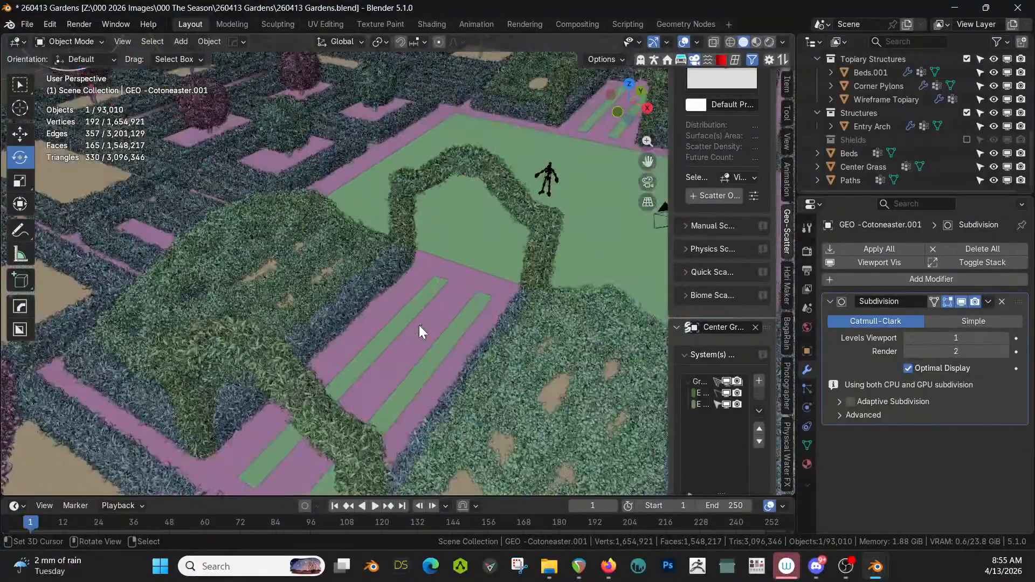
pyautogui.scroll(-4, 418, 325)
pyautogui.moveTo(419, 325); pyautogui.dragTo(430, 294, button='middle')
pyautogui.scroll(-4, 372, 299)
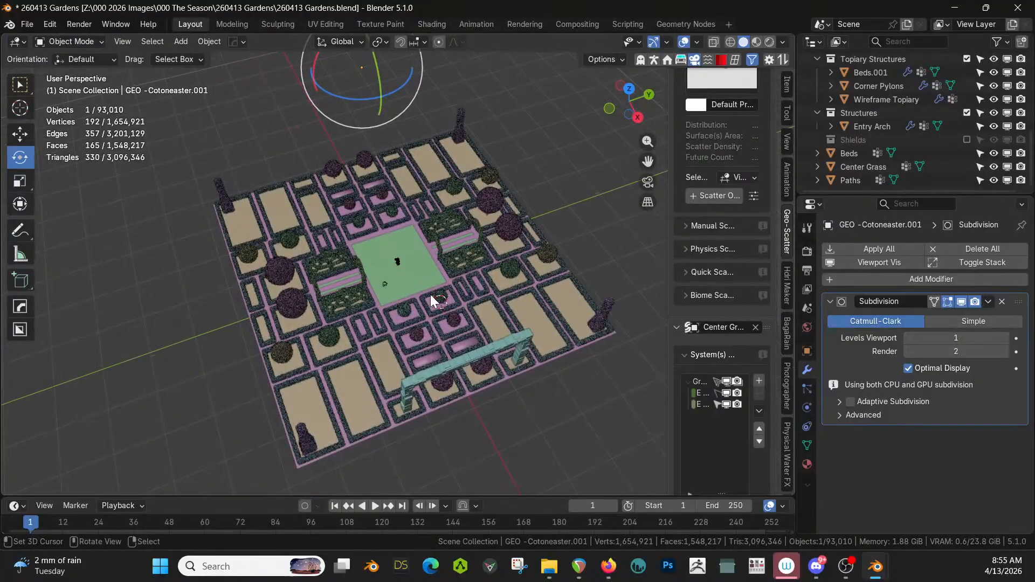
pyautogui.scroll(5, 431, 294)
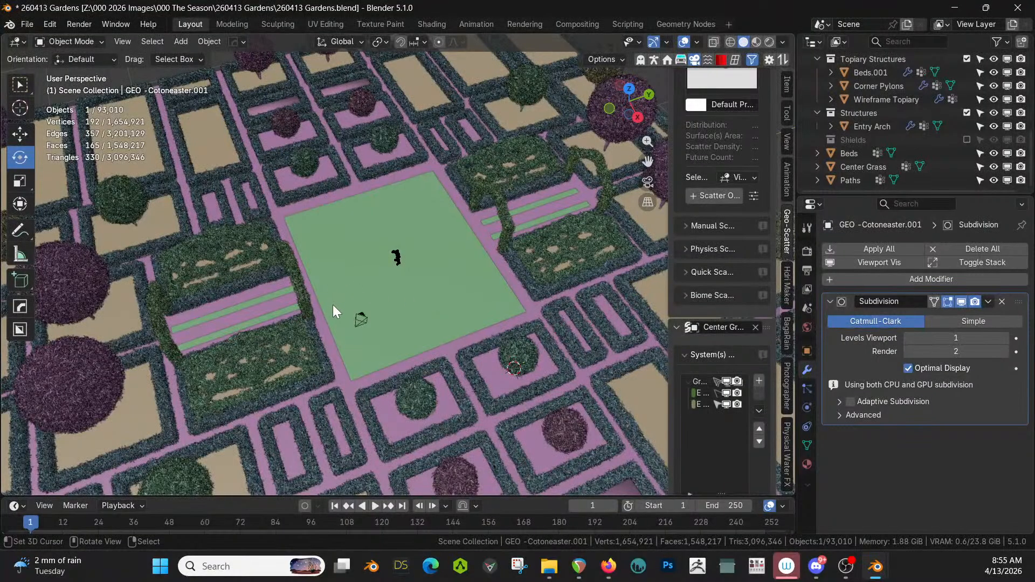
pyautogui.moveTo(332, 305); pyautogui.dragTo(280, 286, button='middle')
pyautogui.scroll(-4, 280, 286)
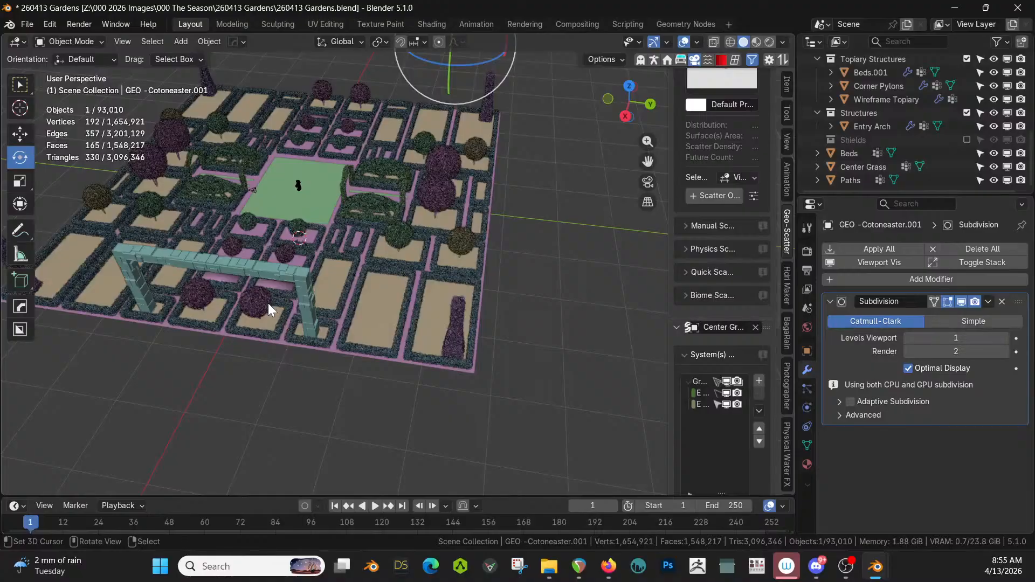
# - Identify the hedge object in the viewport and disable its Hedges collection to expose the paths
pyautogui.click(325, 348)
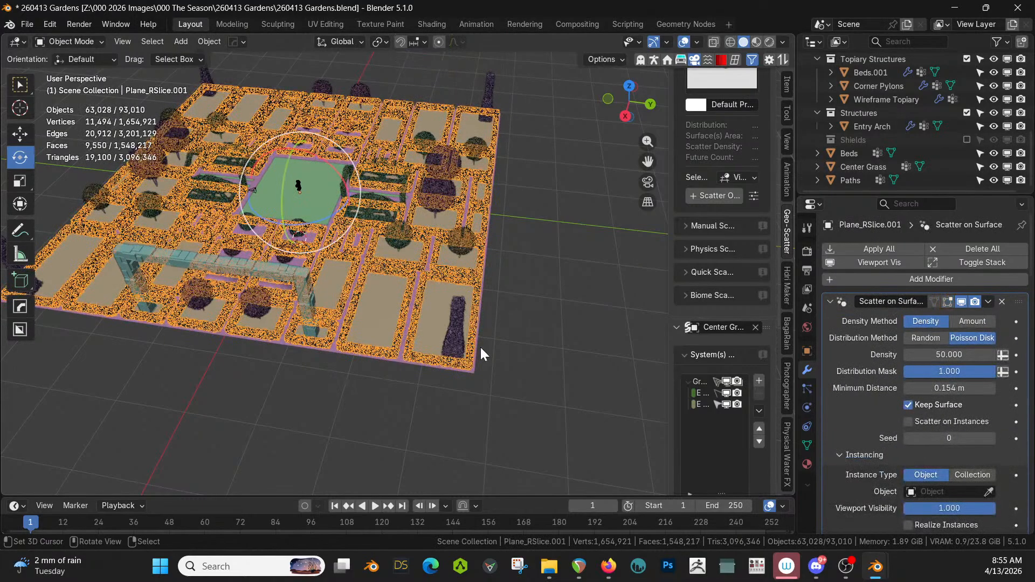
pyautogui.scroll(3, 920, 115)
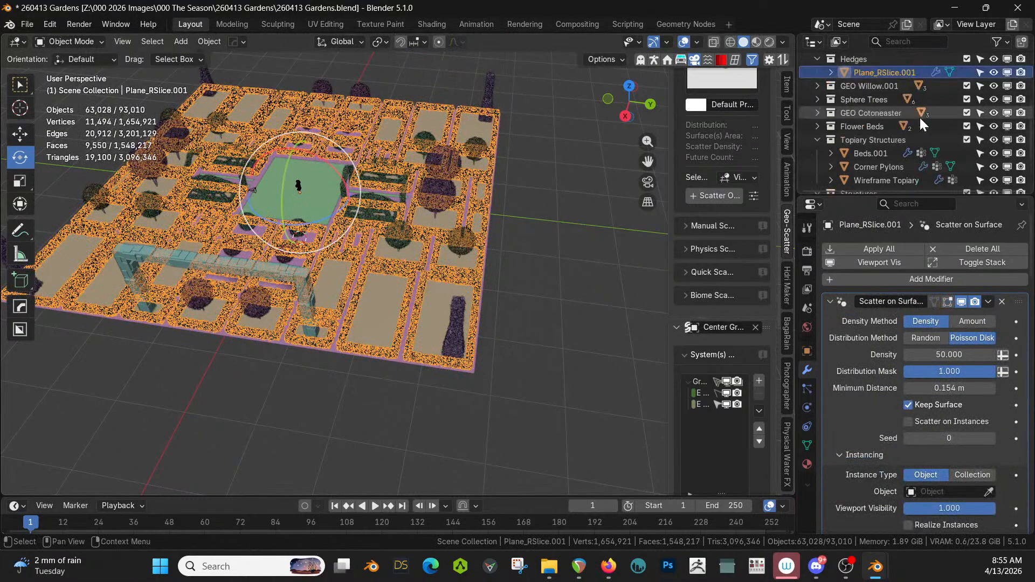
pyautogui.click(965, 60)
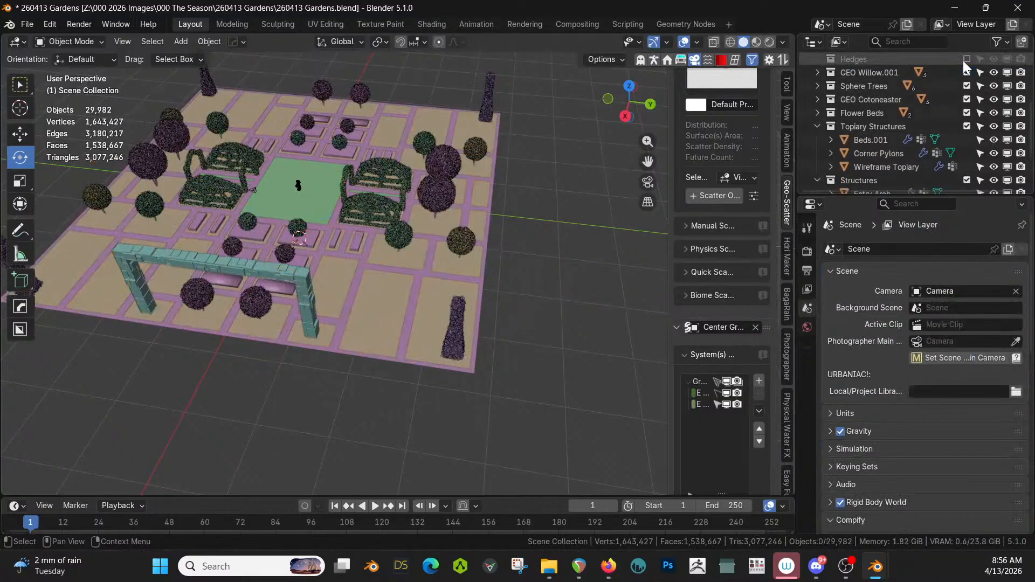
# - Edit the Paths mesh in edge selection mode and select the outer border edge at the corner beside the pylon
pyautogui.click(471, 367)
pyautogui.press('Tab')
pyautogui.scroll(4, 472, 369)
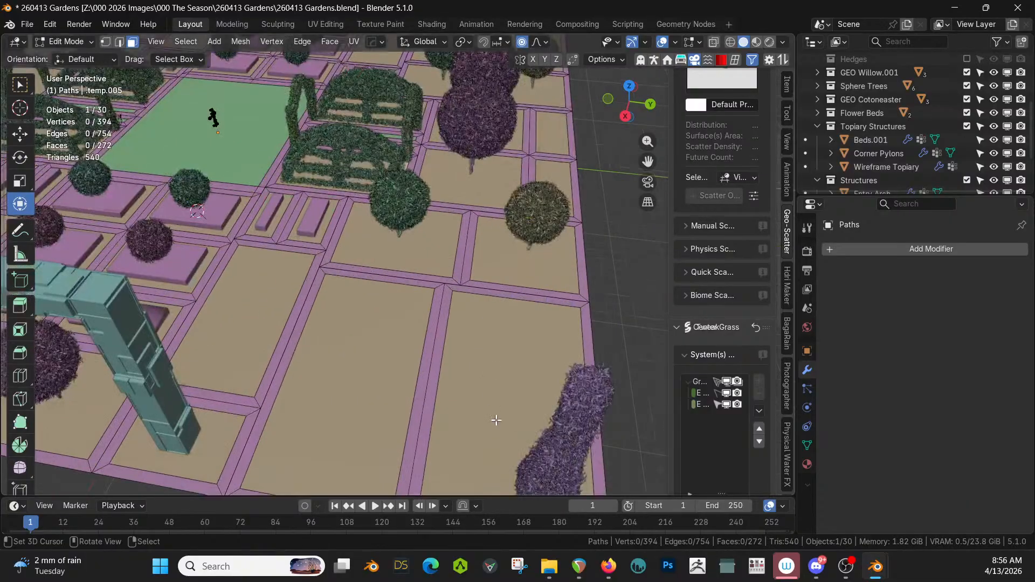
pyautogui.keyDown('shift'); pyautogui.moveTo(523, 413); pyautogui.dragTo(535, 332, button='middle'); pyautogui.keyUp('shift')
pyautogui.press('2')
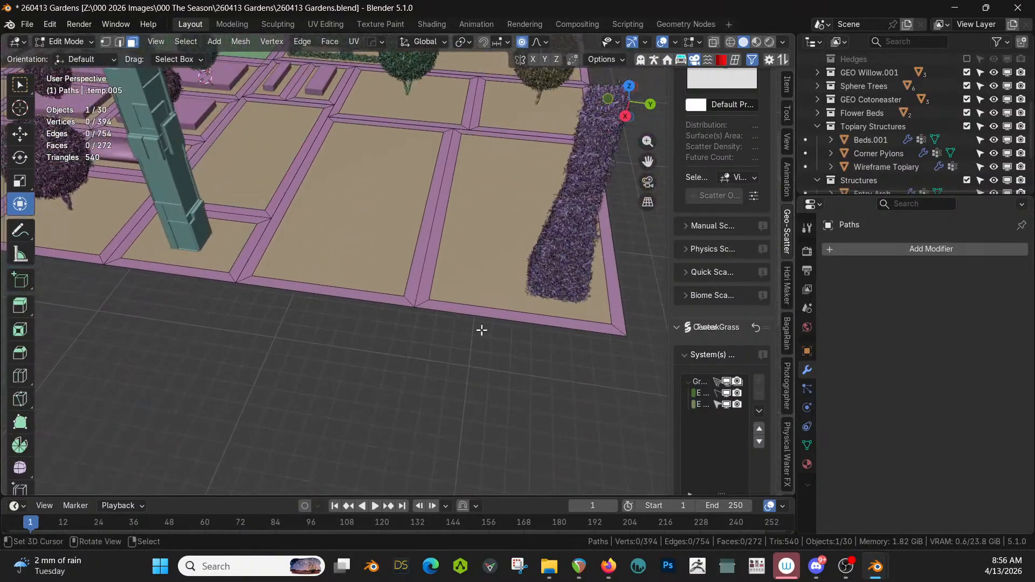
pyautogui.keyDown('alt'); pyautogui.click(486, 319); pyautogui.keyUp('alt')
pyautogui.click(487, 318)
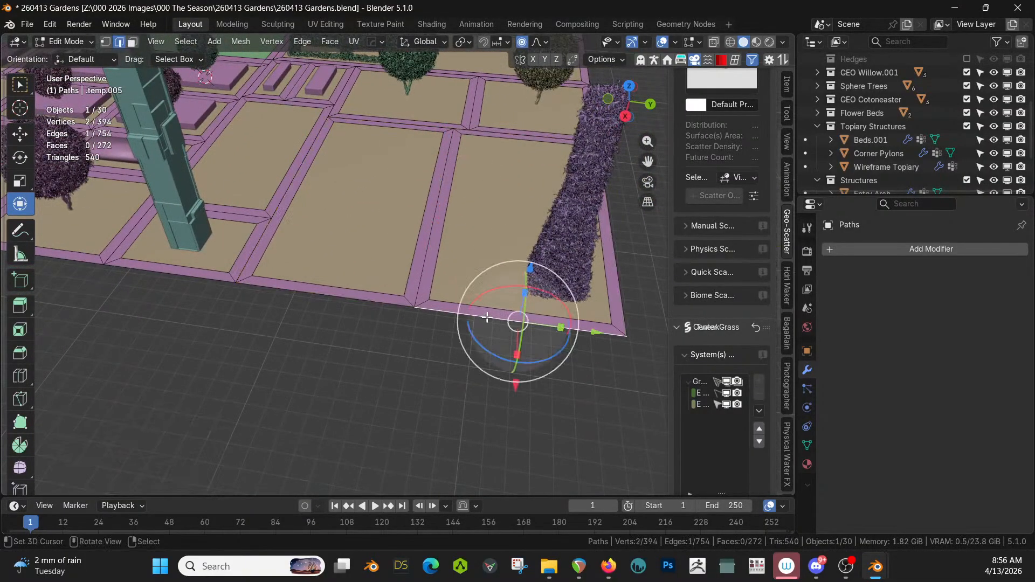
# - Isolate the Paths mesh in local view and extend the edge selection along three outer sides using shortest-path picking
pyautogui.moveTo(485, 337); pyautogui.dragTo(445, 326, button='middle')
pyautogui.press('KP_Divide')
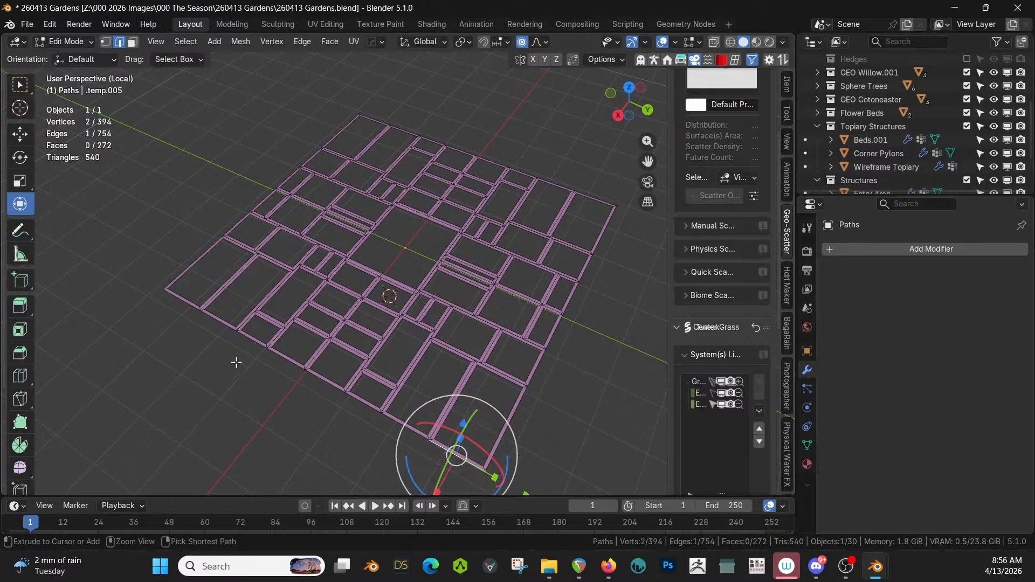
pyautogui.keyDown('ctrl'); pyautogui.click(185, 302); pyautogui.keyUp('ctrl')
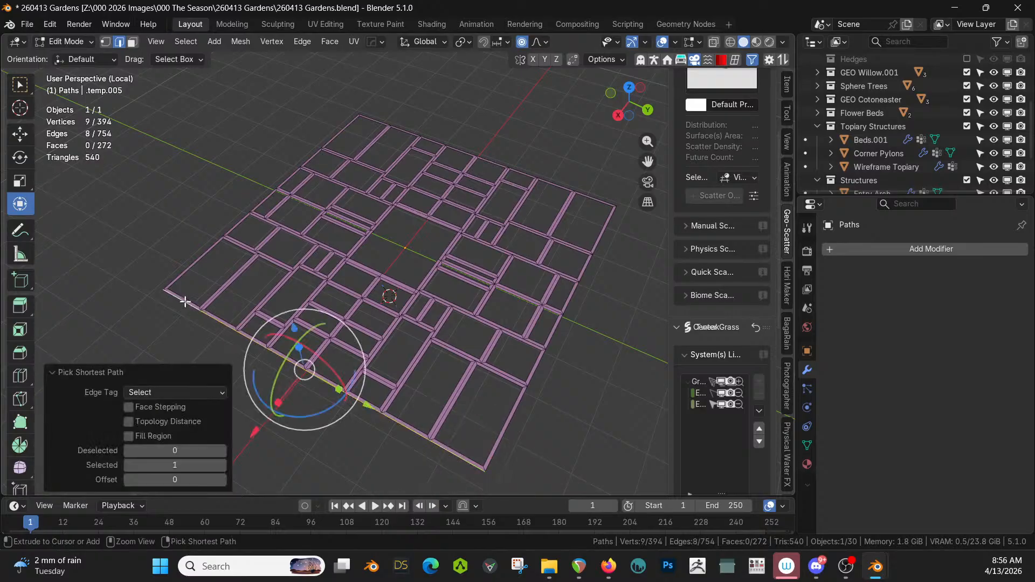
pyautogui.keyDown('ctrl'); pyautogui.click(352, 118); pyautogui.keyUp('ctrl')
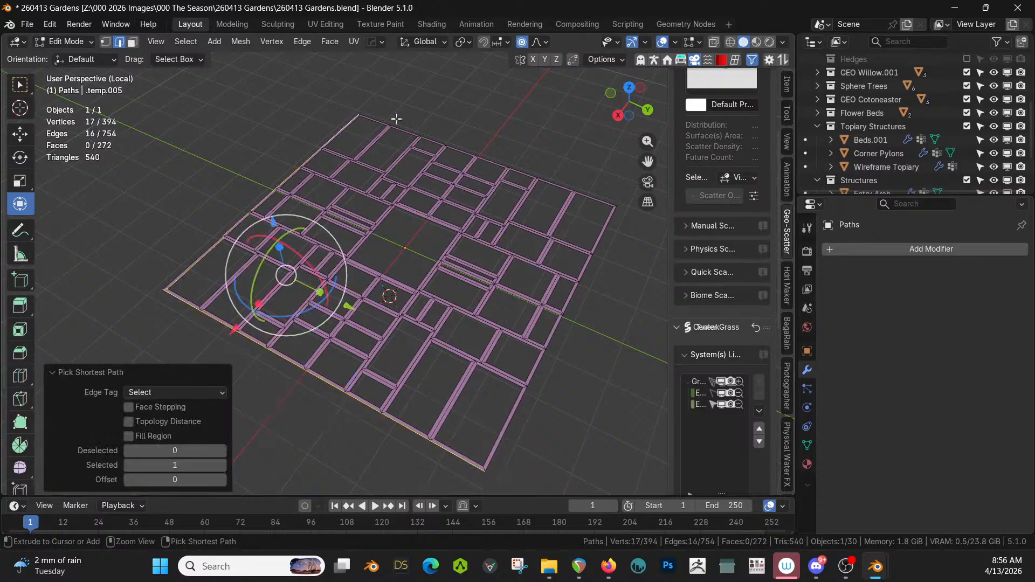
pyautogui.keyDown('ctrl'); pyautogui.click(598, 199); pyautogui.keyUp('ctrl')
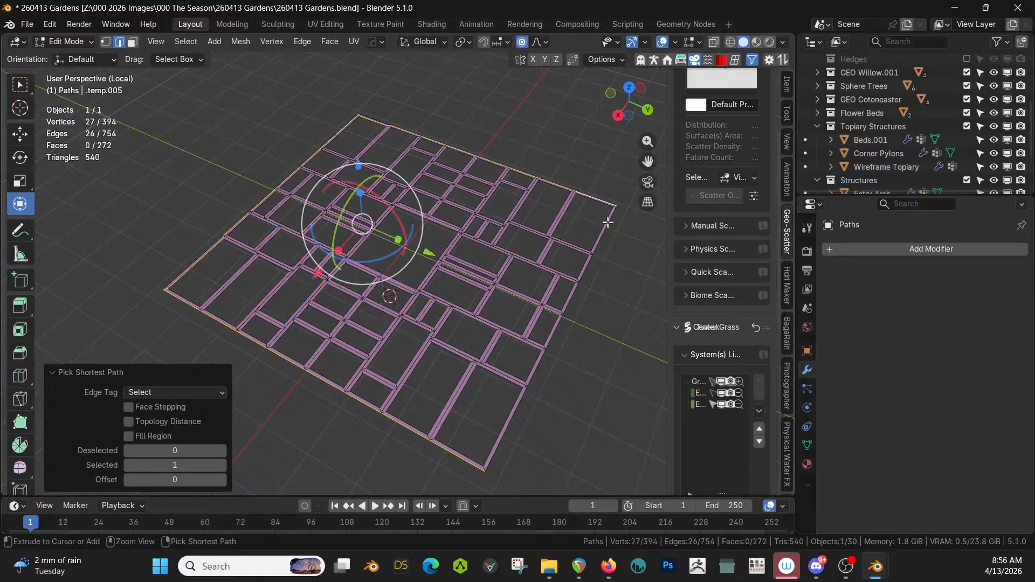
pyautogui.keyDown('ctrl'); pyautogui.click(505, 438); pyautogui.keyUp('ctrl')
pyautogui.moveTo(505, 437); pyautogui.dragTo(358, 377, button='middle')
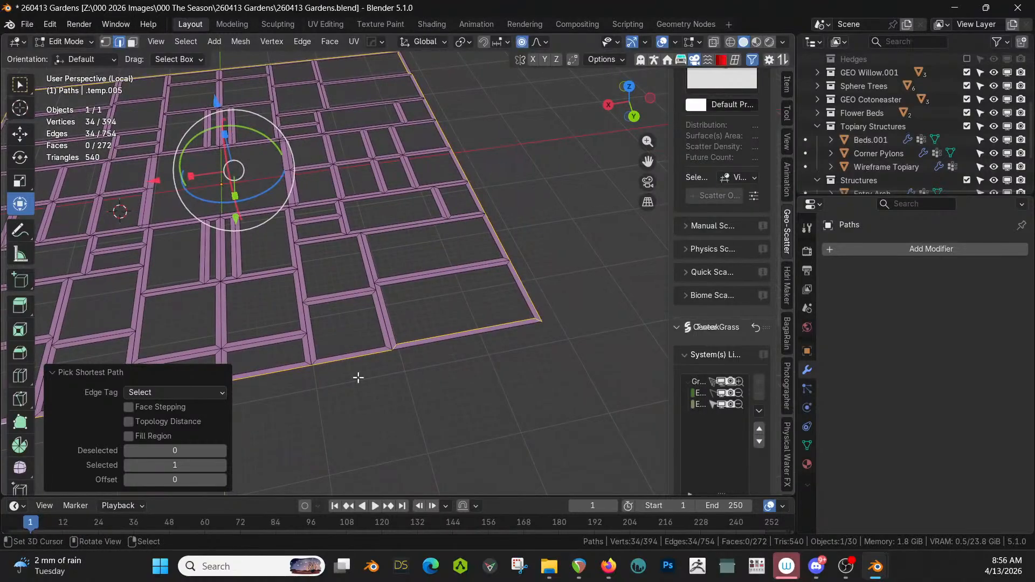
pyautogui.hotkey('ctrl', 'z')
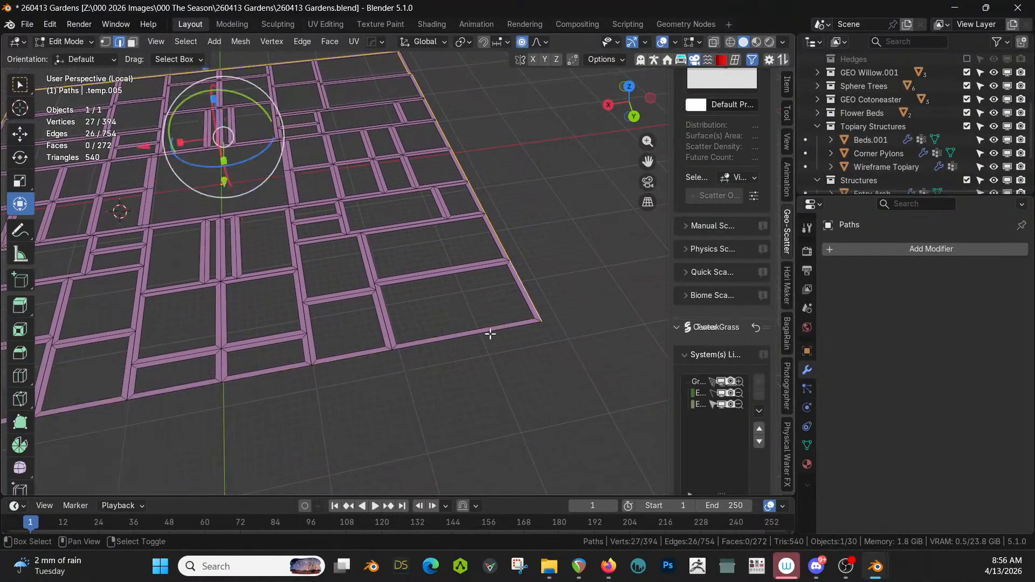
# - Extend the shortest-path edge selection along the remaining fourth side of the Paths border to close the perimeter
pyautogui.moveTo(464, 340); pyautogui.dragTo(503, 325, button='middle')
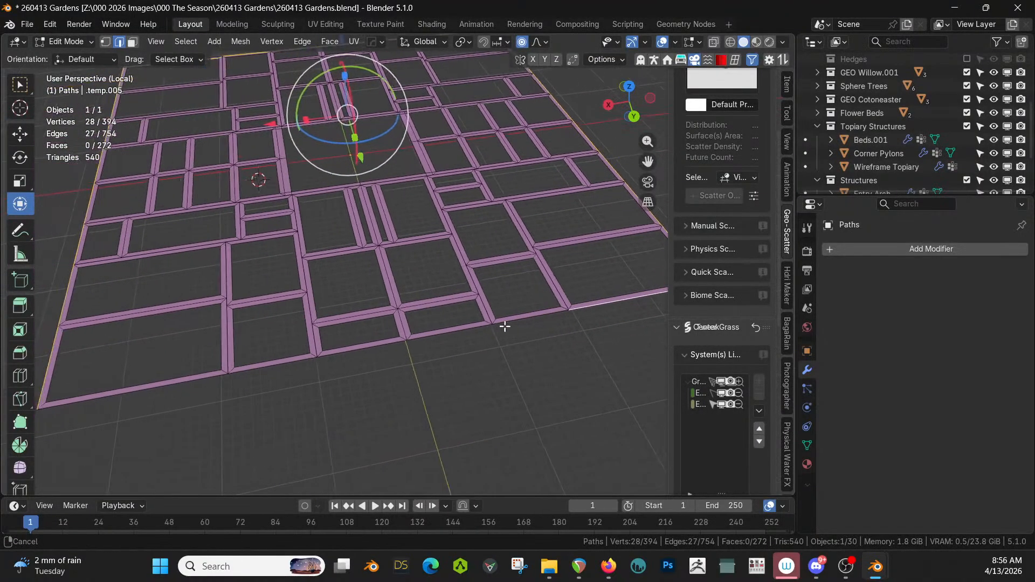
pyautogui.keyDown('ctrl'); pyautogui.click(160, 384); pyautogui.keyUp('ctrl')
pyautogui.moveTo(160, 384); pyautogui.dragTo(388, 359, button='middle')
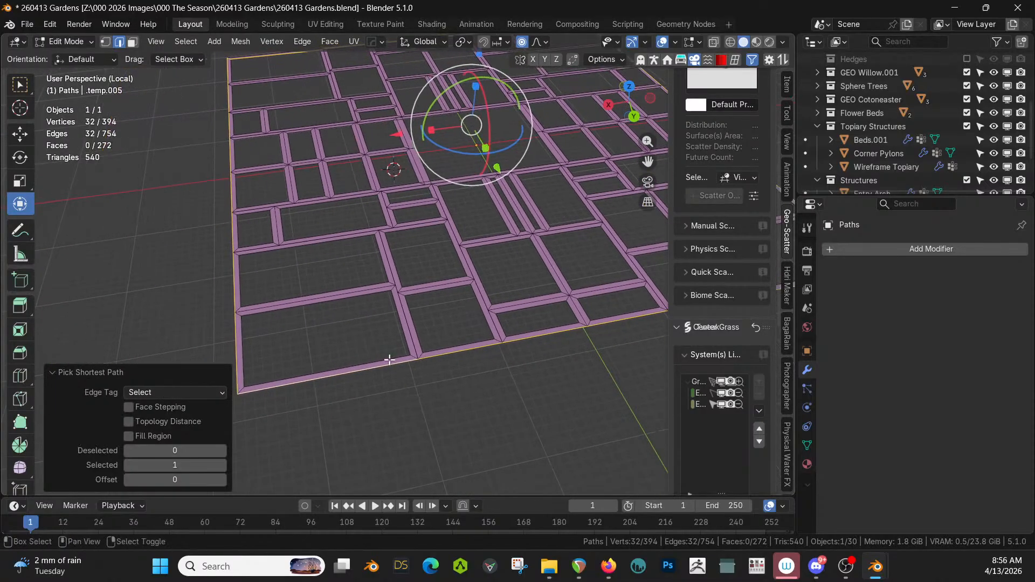
# - Hide the unselected path geometry, inspect the selected outline in top view for stray edges, and reveal everything again
pyautogui.hotkey('shift', 'h')
pyautogui.press('KP_7')
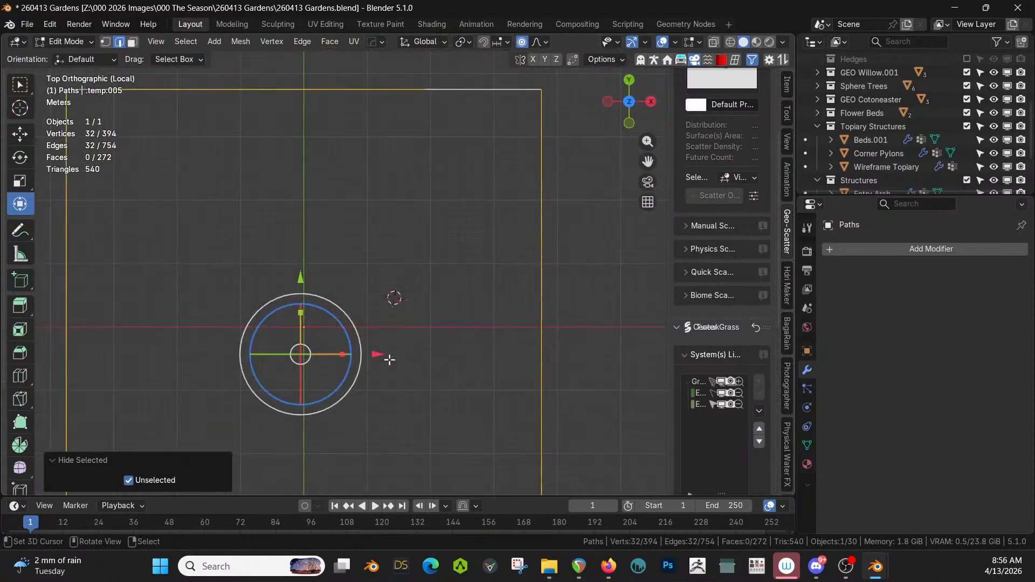
pyautogui.scroll(-2, 389, 360)
pyautogui.keyDown('shift'); pyautogui.moveTo(390, 359); pyautogui.dragTo(441, 302, button='middle'); pyautogui.keyUp('shift')
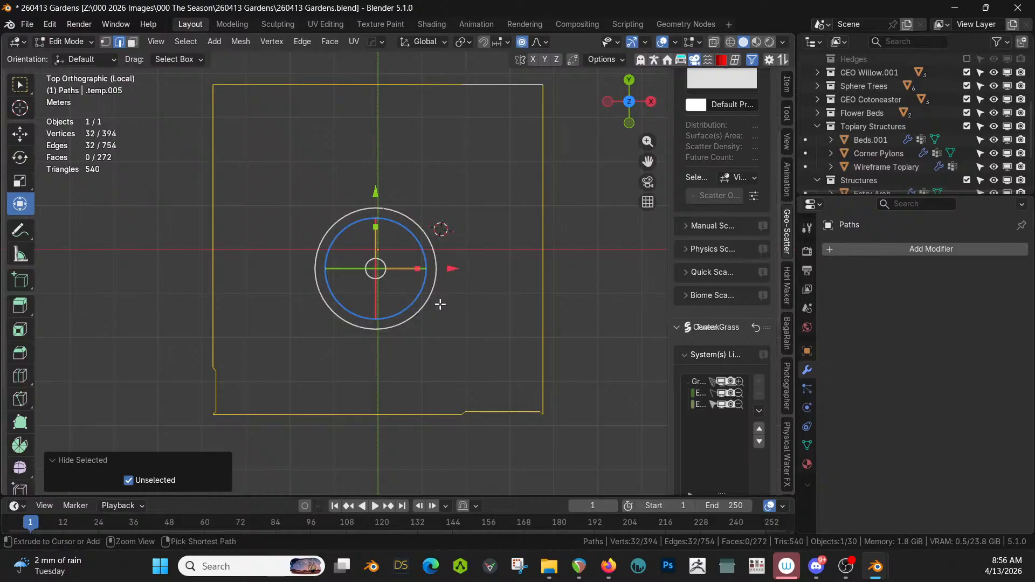
pyautogui.hotkey('alt', 'h')
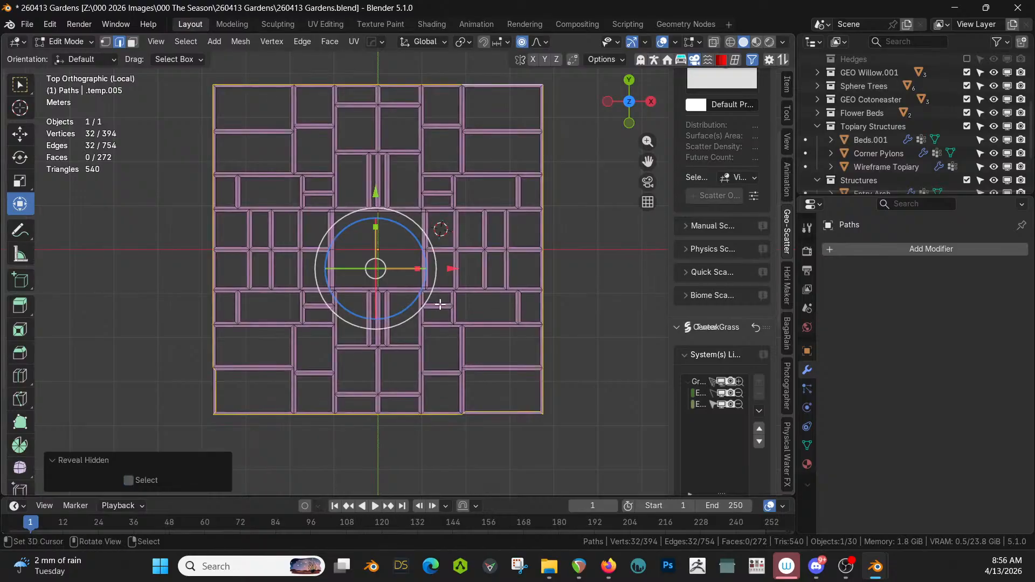
# - Correct the Paths border selection at the two lower corners, replacing the stray inner and diagonal edges with the outermost ones
pyautogui.scroll(1, 439, 303)
pyautogui.keyDown('shift'); pyautogui.moveTo(441, 302); pyautogui.dragTo(537, 226, button='middle'); pyautogui.keyUp('shift')
pyautogui.scroll(2, 373, 338)
pyautogui.keyDown('shift'); pyautogui.moveTo(365, 339); pyautogui.dragTo(447, 285, button='middle'); pyautogui.keyUp('shift')
pyautogui.keyDown('shift'); pyautogui.click(301, 362); pyautogui.keyUp('shift')
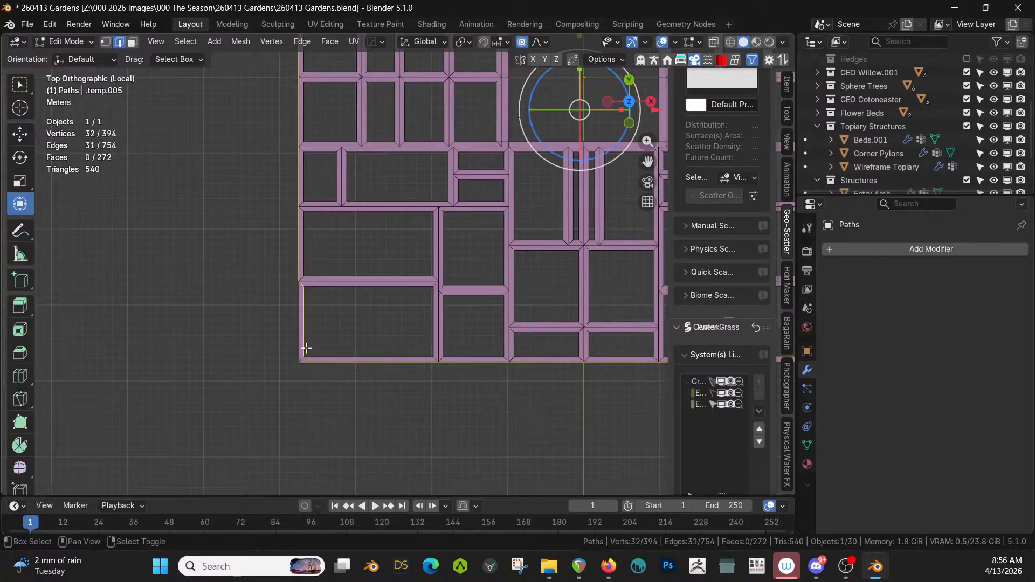
pyautogui.keyDown('shift'); pyautogui.click(300, 282); pyautogui.keyUp('shift')
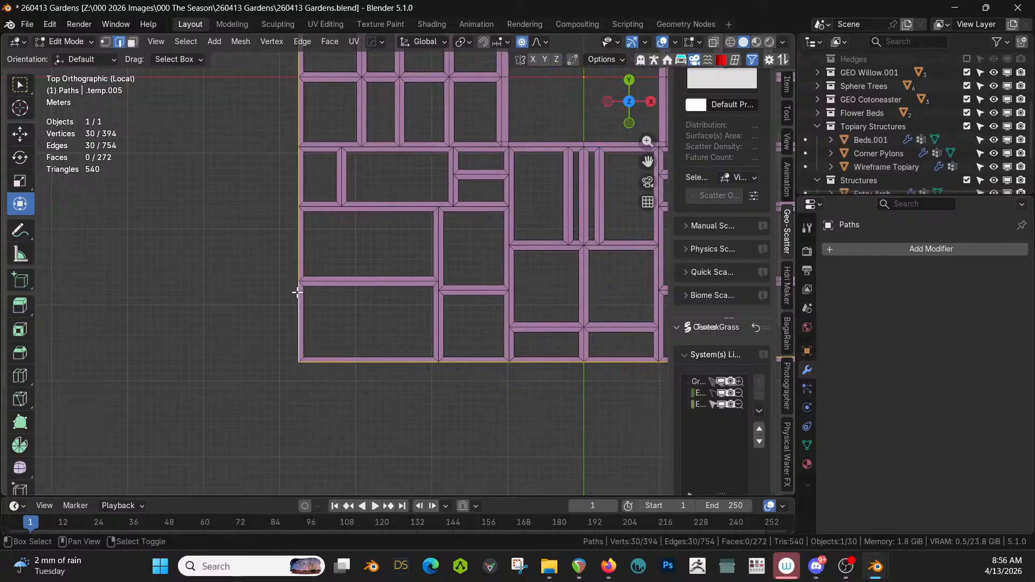
pyautogui.keyDown('shift'); pyautogui.moveTo(420, 328); pyautogui.dragTo(89, 350, button='middle'); pyautogui.keyUp('shift')
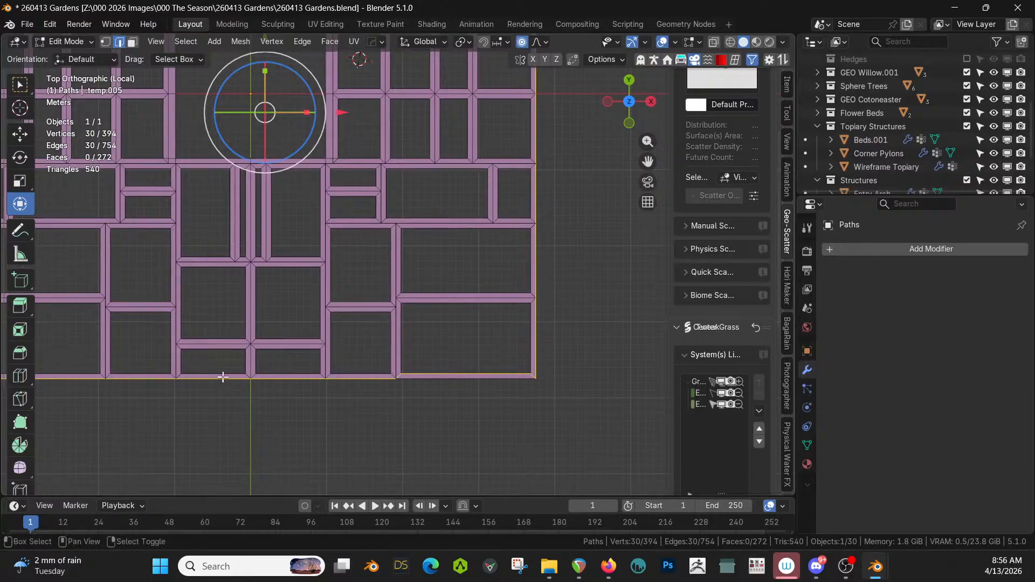
pyautogui.keyDown('shift'); pyautogui.click(394, 377); pyautogui.keyUp('shift')
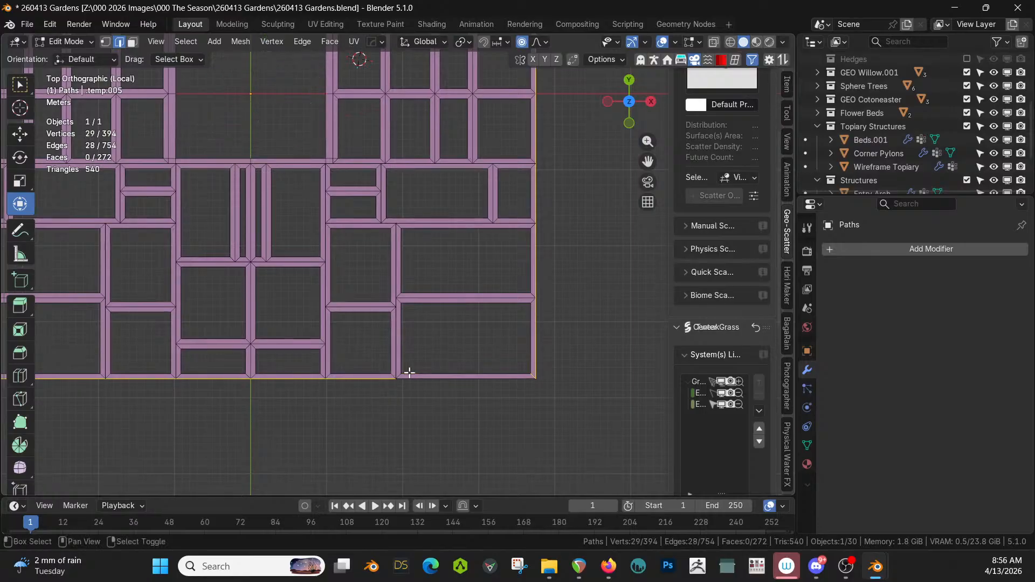
pyautogui.keyDown('shift'); pyautogui.click(533, 375); pyautogui.keyUp('shift')
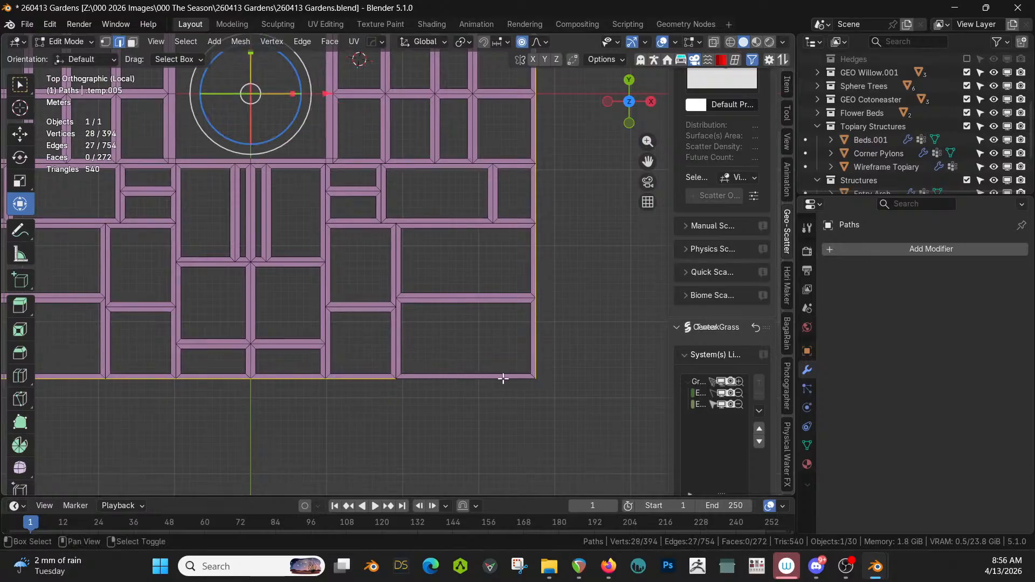
# - Hide everything except the corrected edge selection and check the full perimeter outline in top view
pyautogui.keyDown('shift'); pyautogui.moveTo(371, 396); pyautogui.dragTo(462, 438, button='middle'); pyautogui.keyUp('shift')
pyautogui.hotkey('shift', 'h')
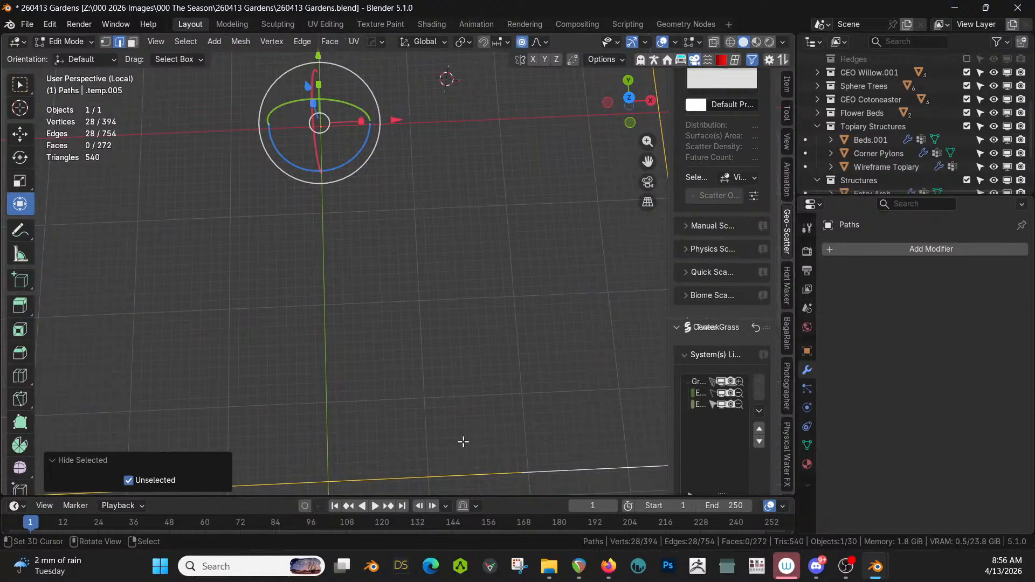
pyautogui.press('KP_7')
pyautogui.keyDown('shift'); pyautogui.moveTo(463, 441); pyautogui.dragTo(467, 55, button='middle'); pyautogui.keyUp('shift')
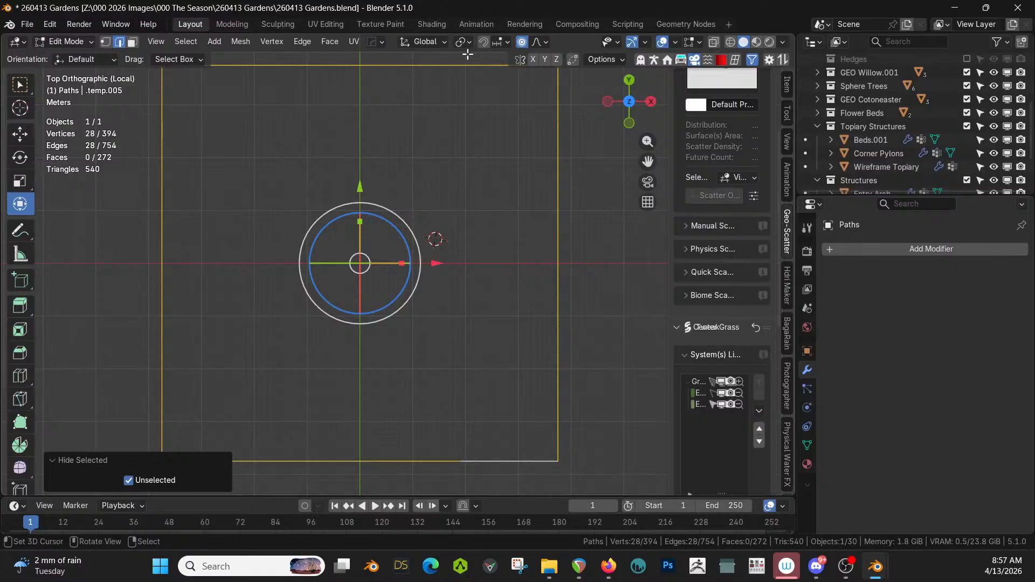
# - Duplicate the perimeter edges in place, separate them into their own object, and open that new object for mesh editing
pyautogui.hotkey('shift', 'd')
pyautogui.rightClick(467, 53)
pyautogui.press('p')
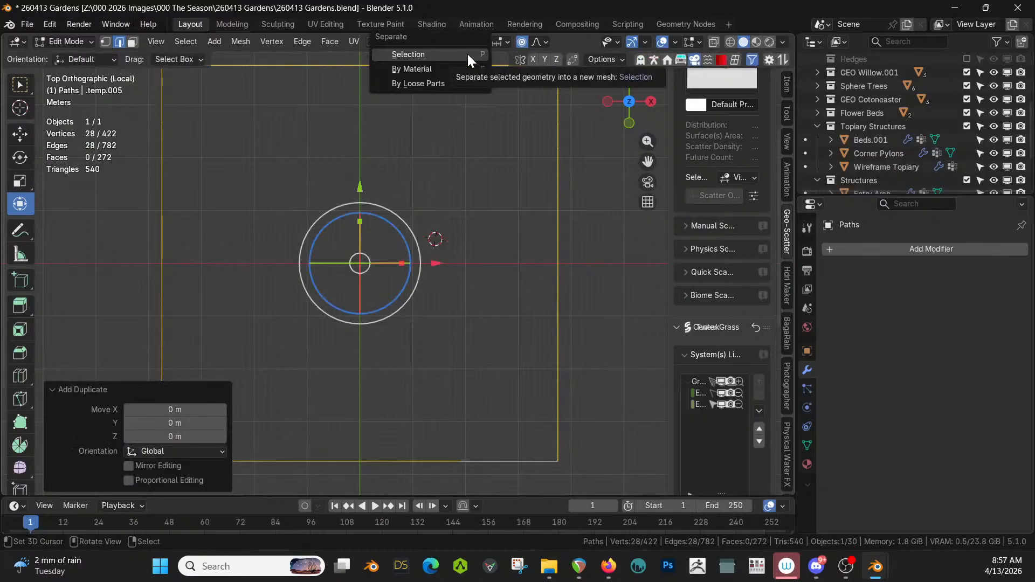
pyautogui.click(467, 53)
pyautogui.press('Tab')
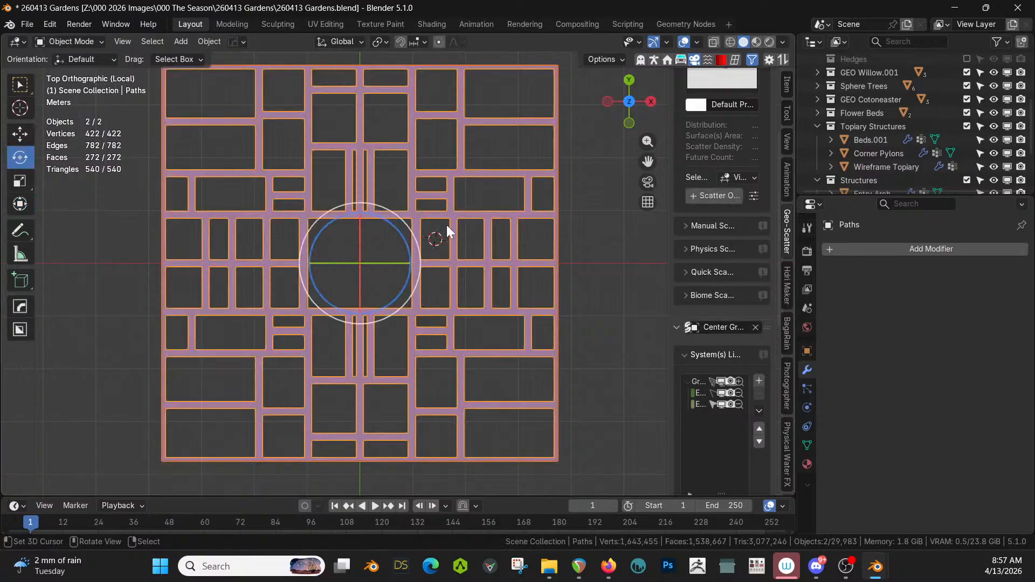
pyautogui.press('Tab')
pyautogui.press('Tab')
pyautogui.press('Tab')
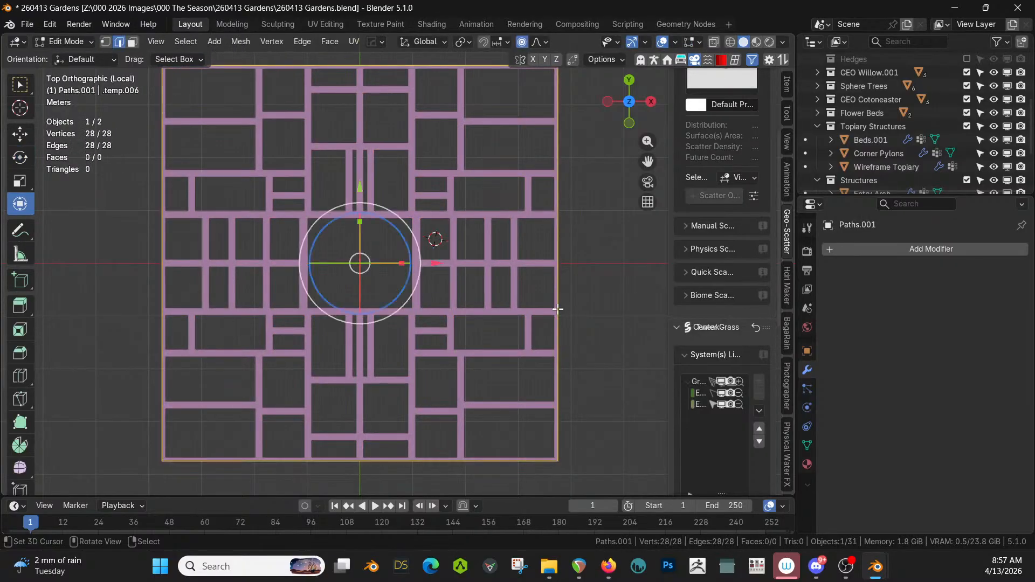
# - Extrude the perimeter edges and scale them outward to about 1.028, forming a thin flat strip around the paths
pyautogui.press('e')
pyautogui.press('s')
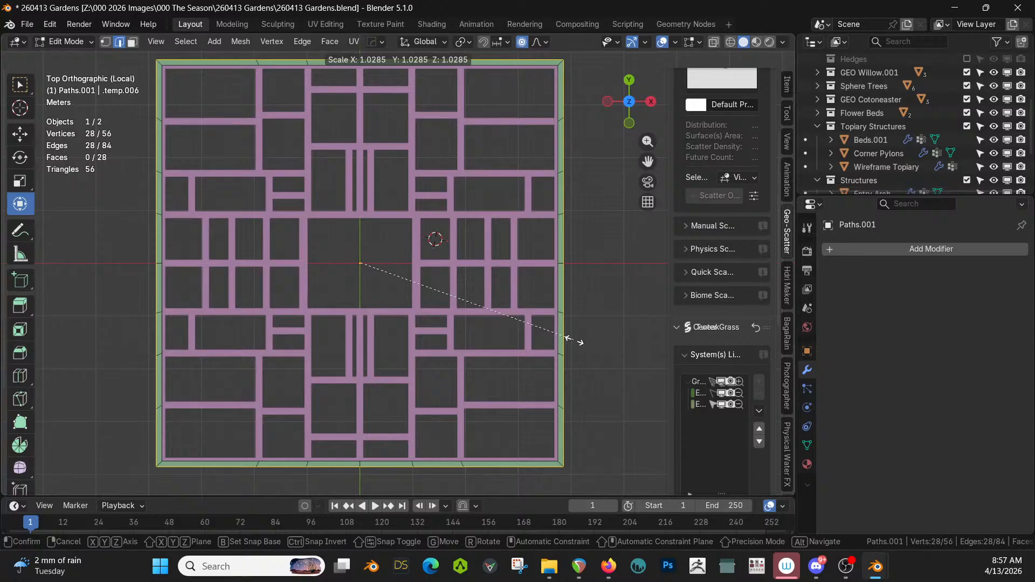
pyautogui.click(567, 338)
pyautogui.press('KP_1')
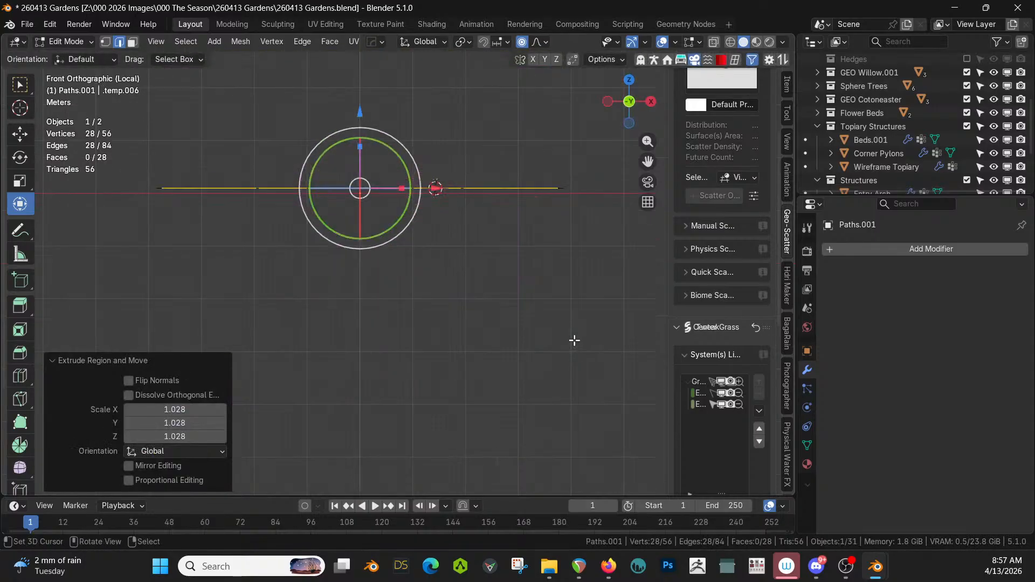
pyautogui.moveTo(573, 337); pyautogui.dragTo(505, 369, button='middle')
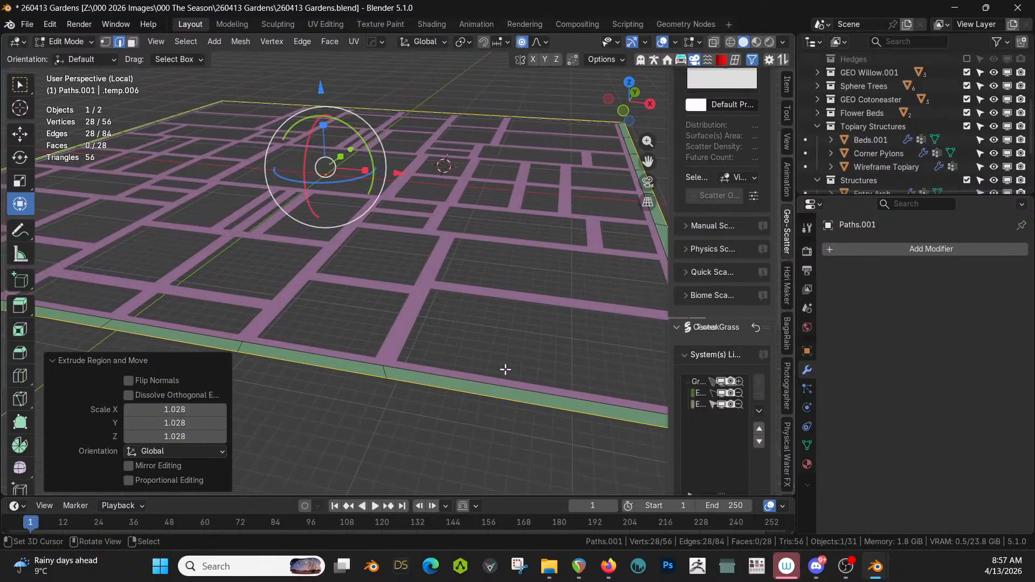
# - Finish editing the border strip and leave local view to bring back the whole garden around the entry arch
pyautogui.press('Tab')
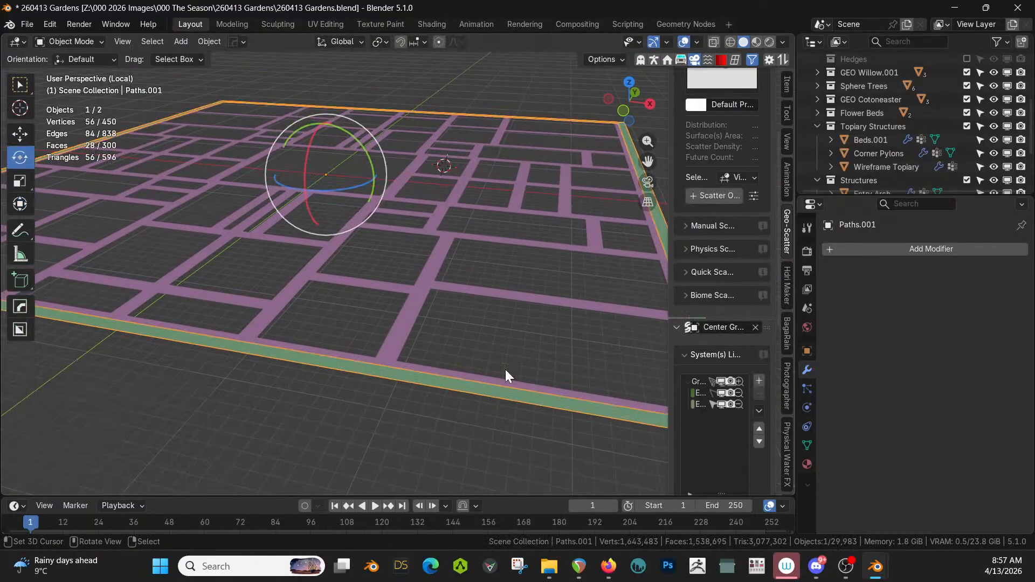
pyautogui.press('KP_Divide')
pyautogui.moveTo(506, 369); pyautogui.dragTo(480, 363, button='middle')
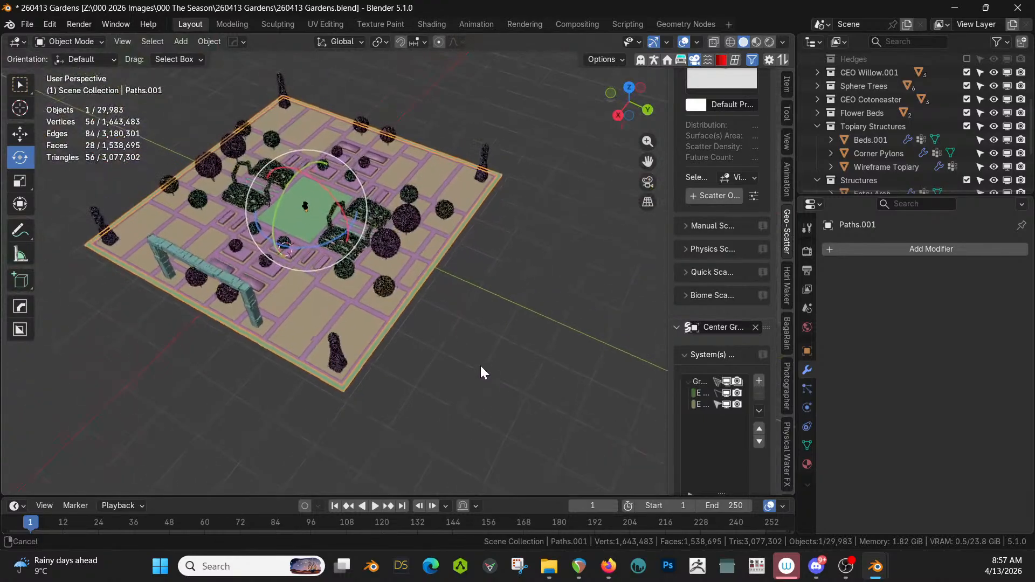
pyautogui.moveTo(391, 360); pyautogui.dragTo(439, 341, button='middle')
pyautogui.scroll(3, 423, 355)
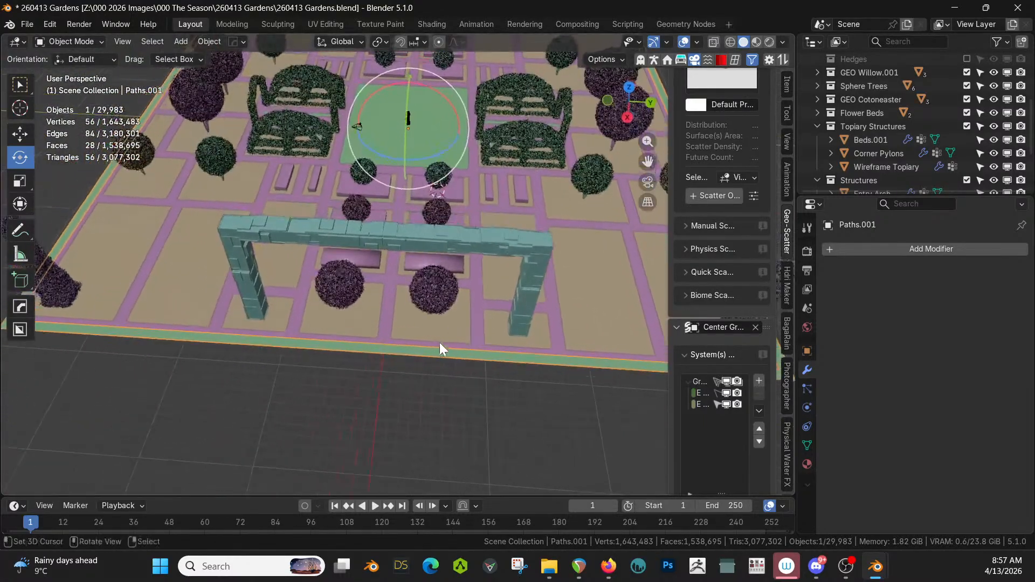
# - Delete the four border-strip faces in front of the entry arch to open an entrance gap
pyautogui.press('Tab')
pyautogui.click(383, 350)
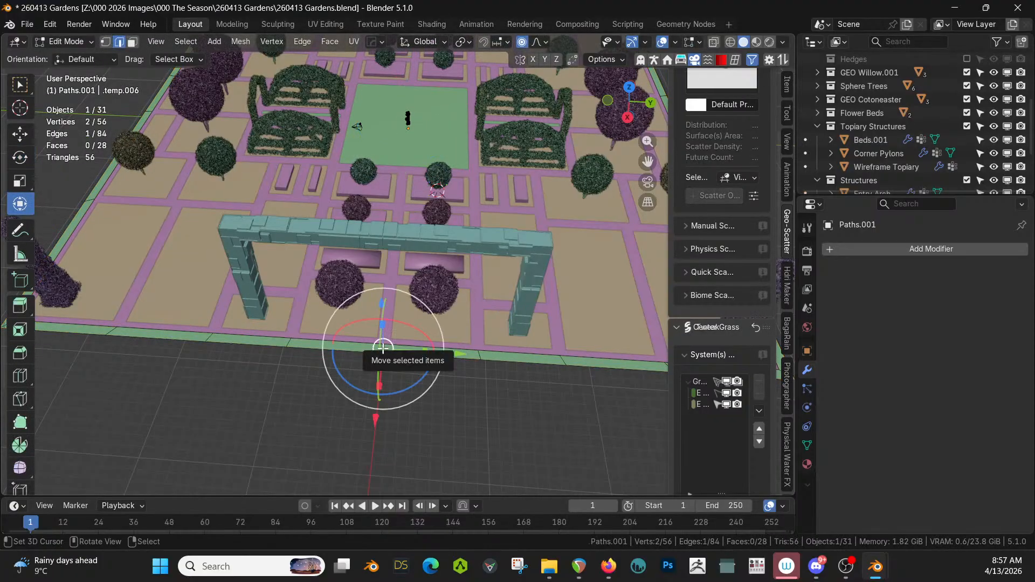
pyautogui.press('3')
pyautogui.rightClick(382, 349)
pyautogui.keyDown('shift'); pyautogui.rightClick(269, 340); pyautogui.keyUp('shift')
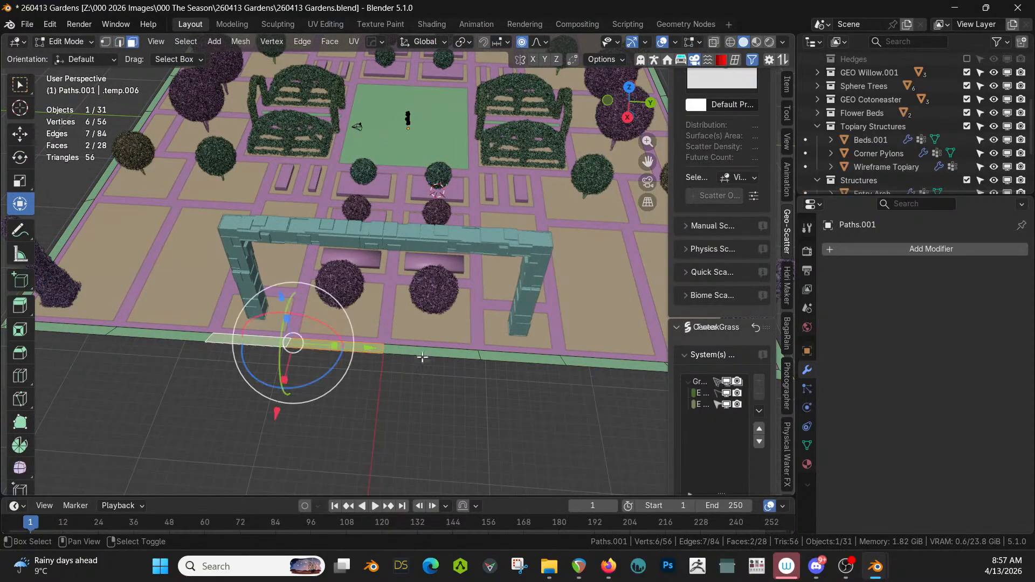
pyautogui.keyDown('shift'); pyautogui.rightClick(429, 352); pyautogui.keyUp('shift')
pyautogui.keyDown('shift'); pyautogui.rightClick(505, 364); pyautogui.keyUp('shift')
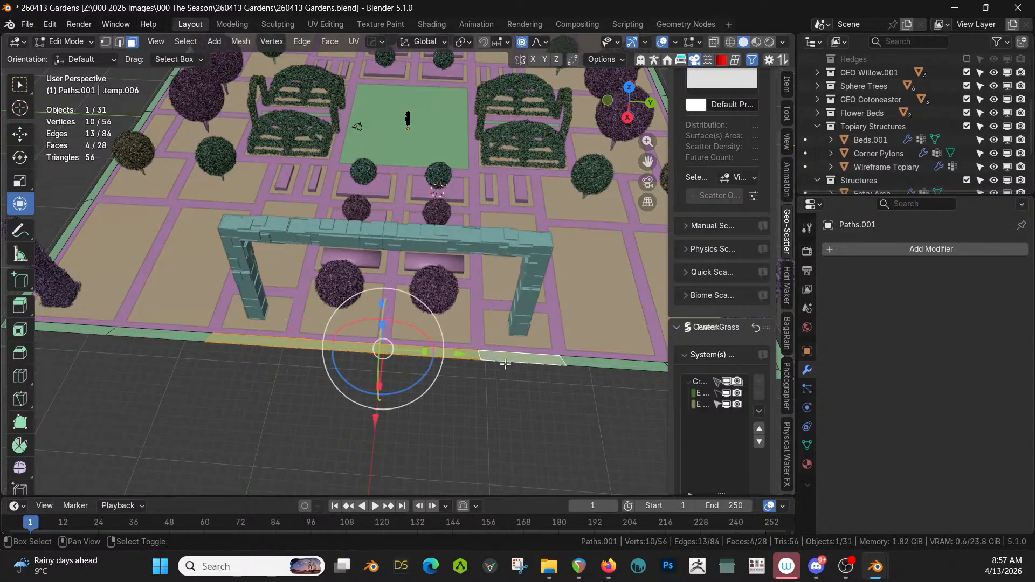
pyautogui.press('x')
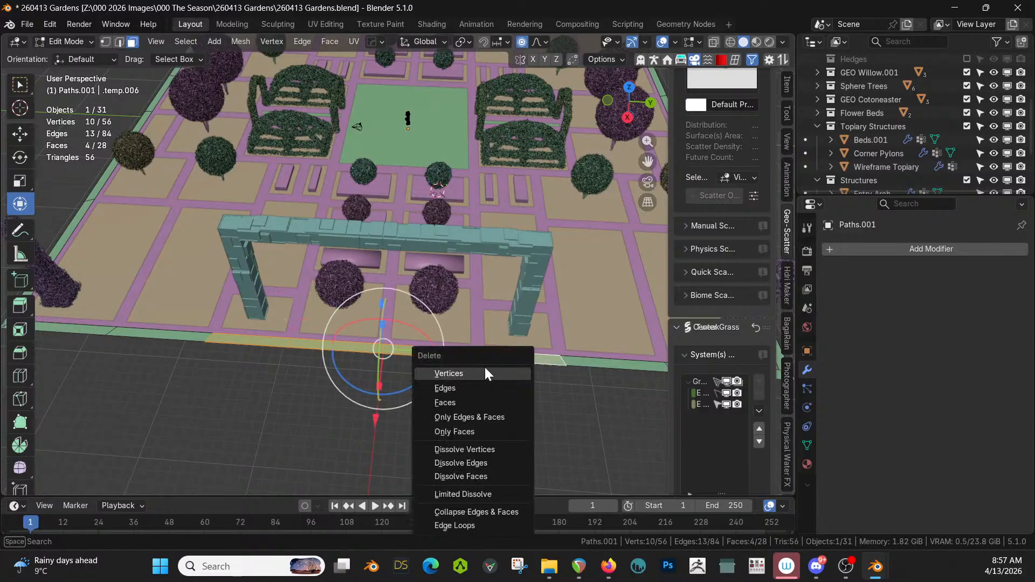
pyautogui.click(459, 401)
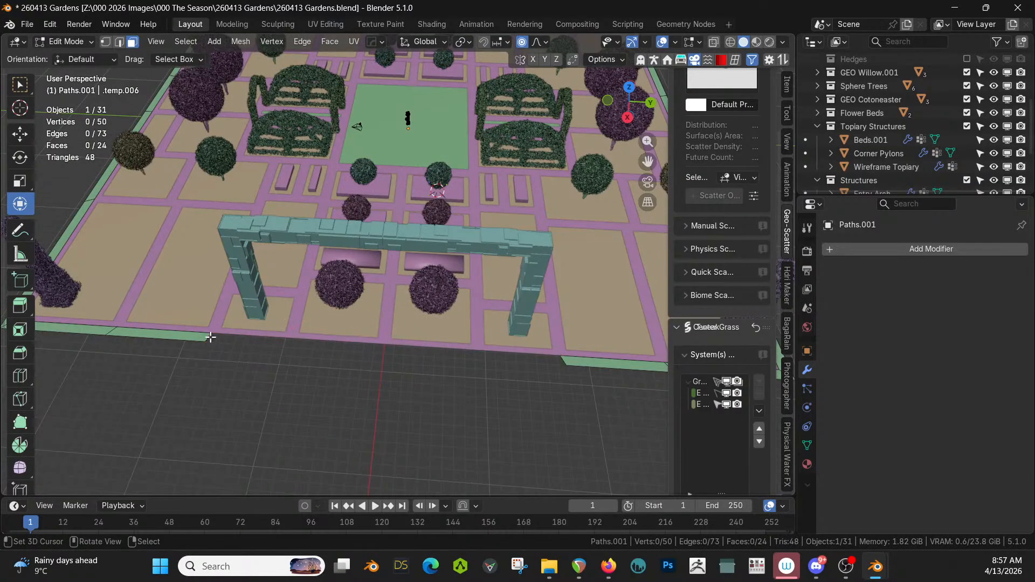
# - Try extruding all remaining border-strip faces by 3 m, and undo the extrusion
pyautogui.press('a')
pyautogui.write('e')
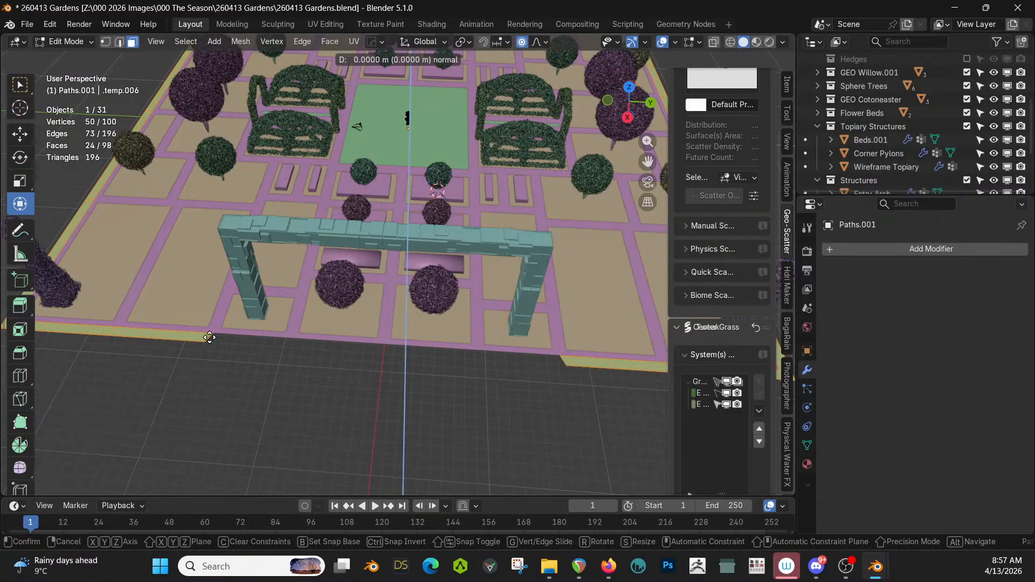
pyautogui.write('3')
pyautogui.press('Return')
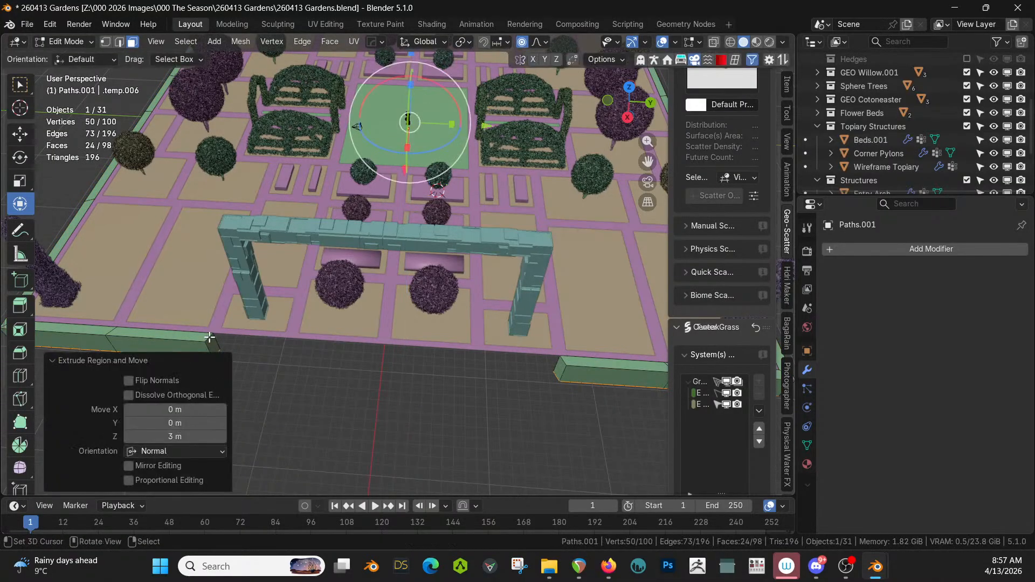
pyautogui.moveTo(210, 337); pyautogui.dragTo(220, 274, button='middle')
pyautogui.hotkey('ctrl', 'z')
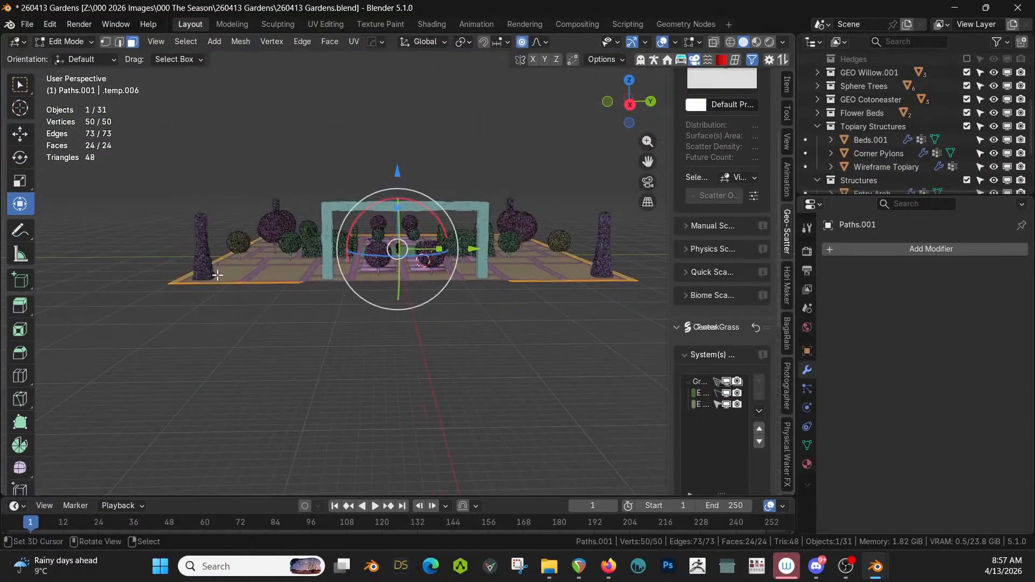
# - Turn on the Face Orientation overlay for the viewport and deselect the border strip
pyautogui.press('v')
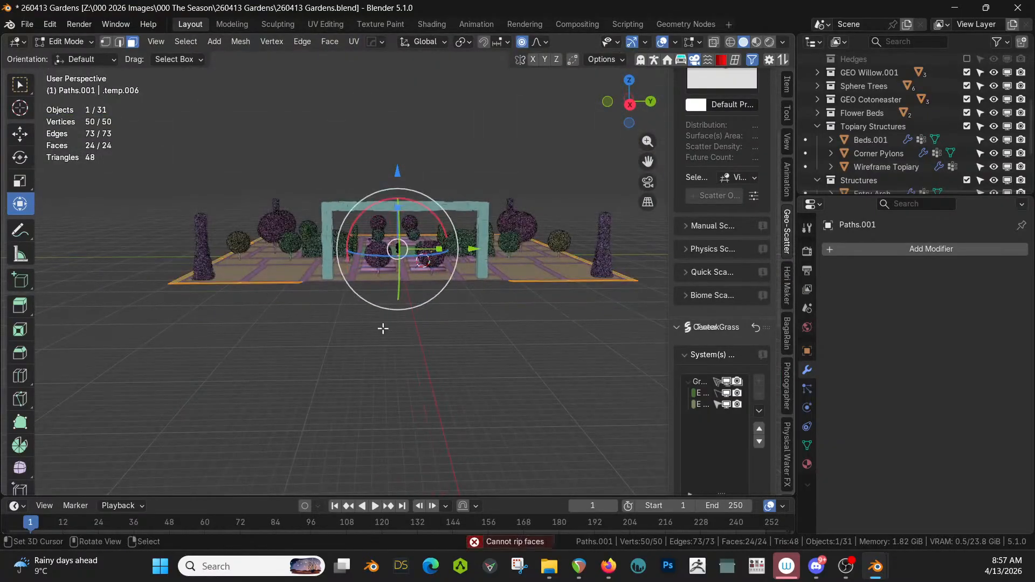
pyautogui.press('Tab')
pyautogui.press('v')
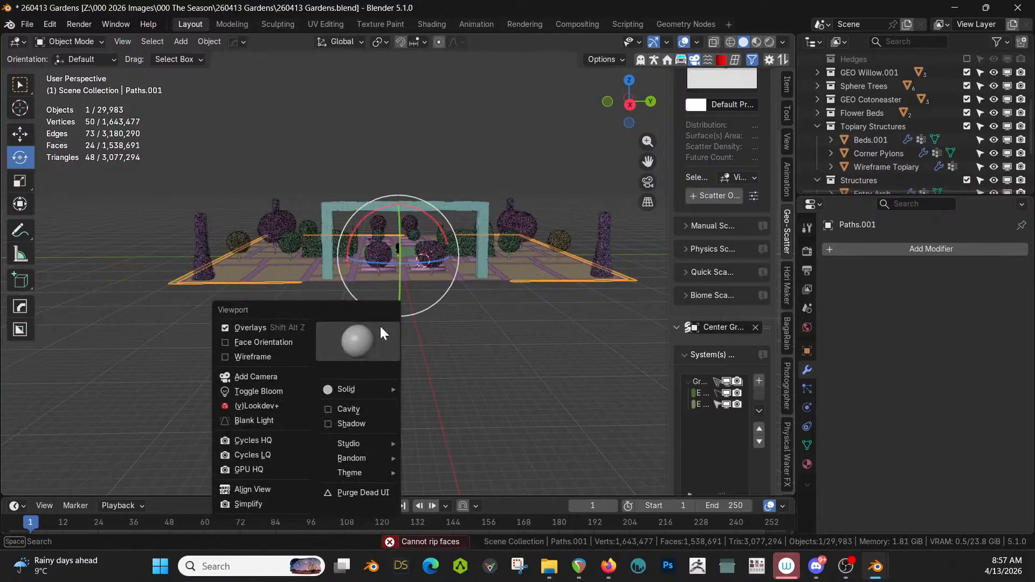
pyautogui.click(279, 340)
pyautogui.moveTo(357, 347); pyautogui.dragTo(361, 384, button='middle')
pyautogui.click(365, 400)
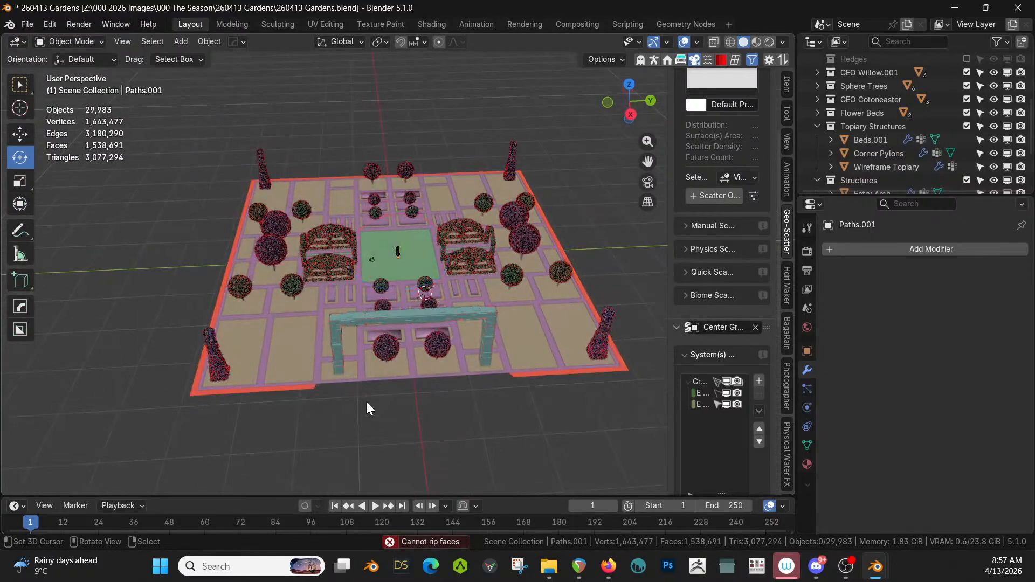
# - Recalculate the normals of all border-strip faces so they point outward
pyautogui.press('Tab')
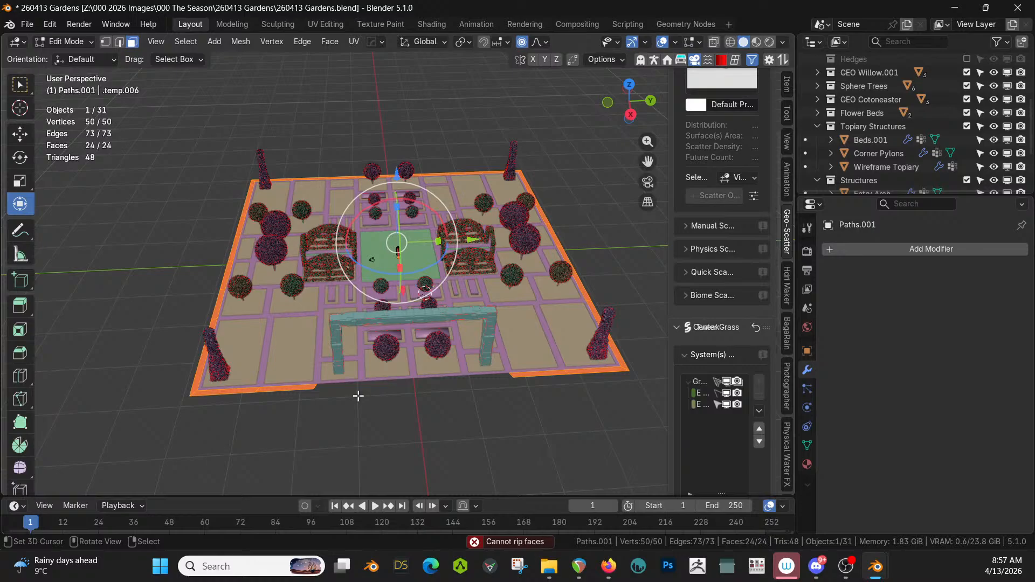
pyautogui.hotkey('shift', 'n')
pyautogui.scroll(2, 357, 395)
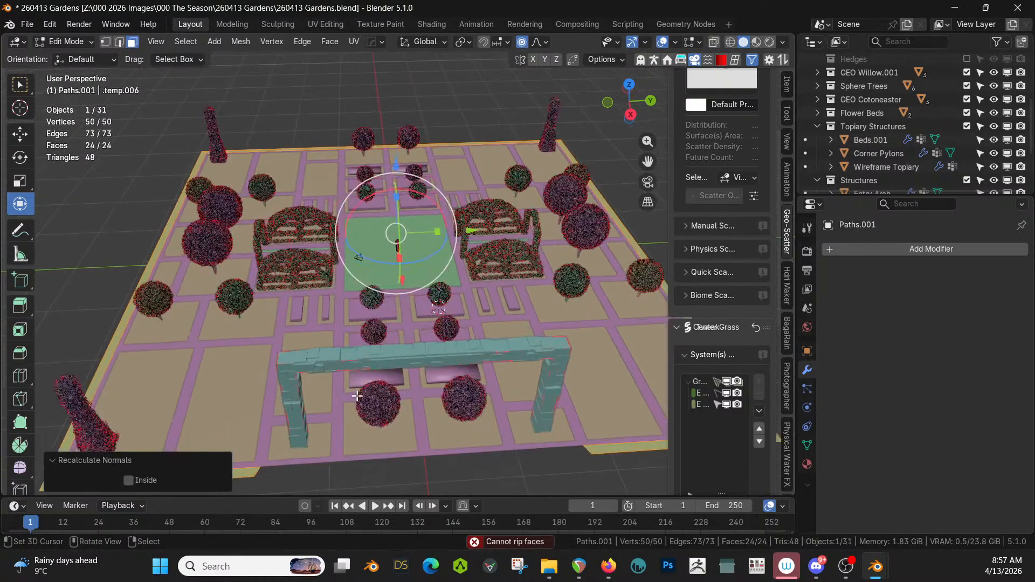
pyautogui.scroll(-1, 357, 396)
pyautogui.hotkey('ctrl', 'z')
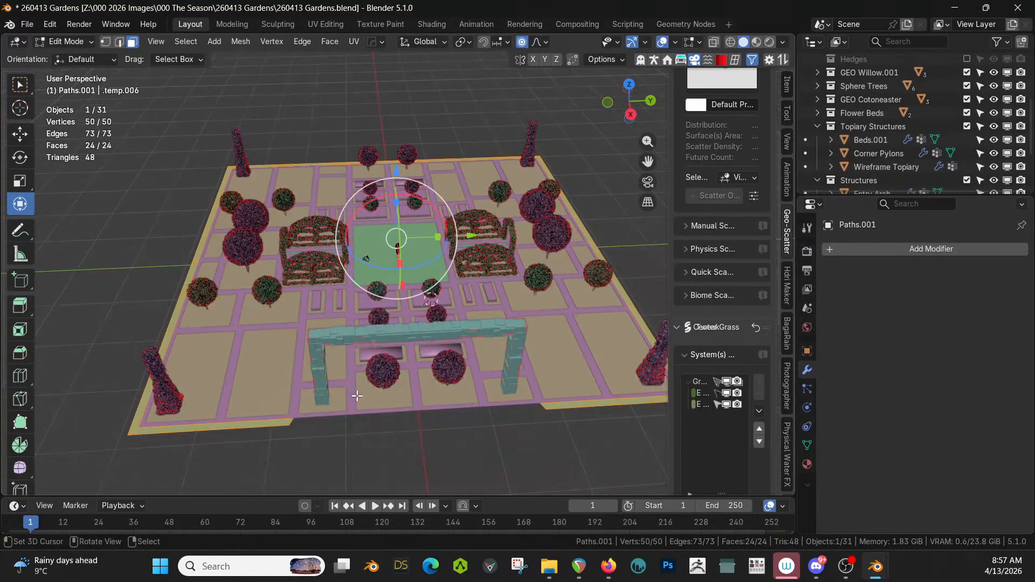
# - Extrude all border-strip faces 4 m along their normals into perimeter walls and return to Object Mode
pyautogui.write('e')
pyautogui.write('4')
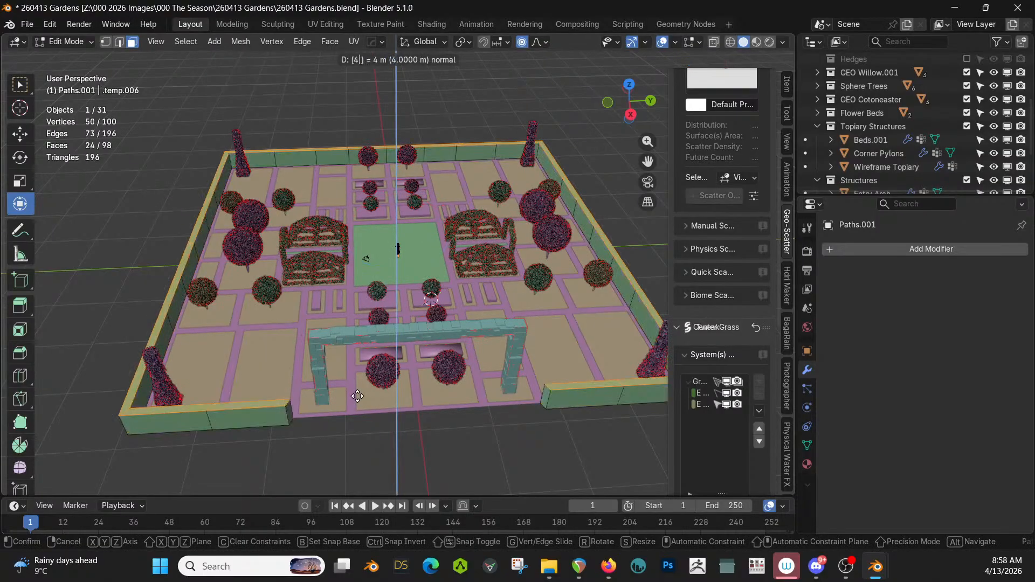
pyautogui.press('Return')
pyautogui.moveTo(362, 394); pyautogui.dragTo(328, 349, button='middle')
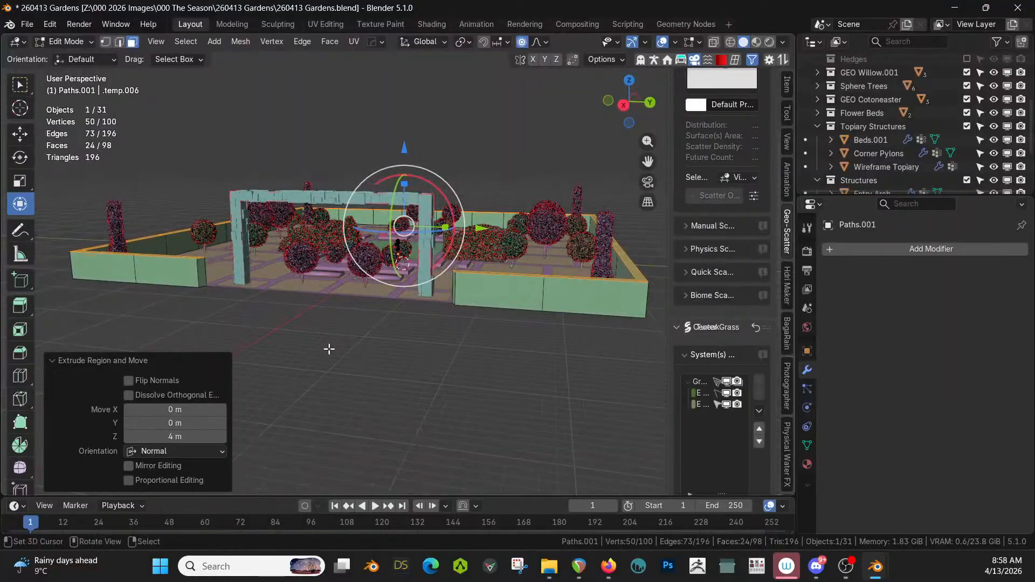
pyautogui.press('Tab')
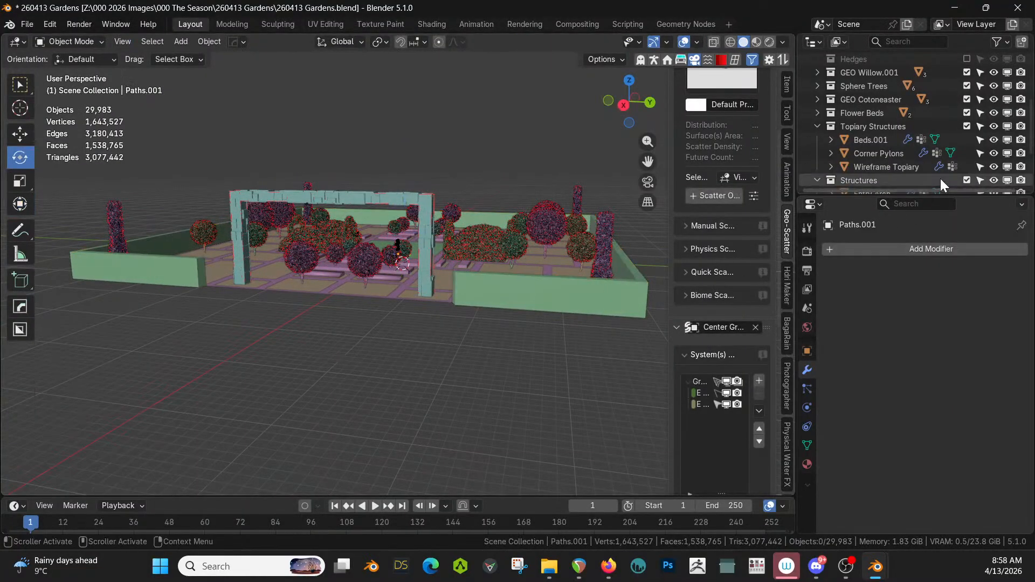
# - Enable the Hedges collection in the view layer and view the garden with it from above
pyautogui.scroll(-5, 952, 150)
pyautogui.scroll(7, 963, 167)
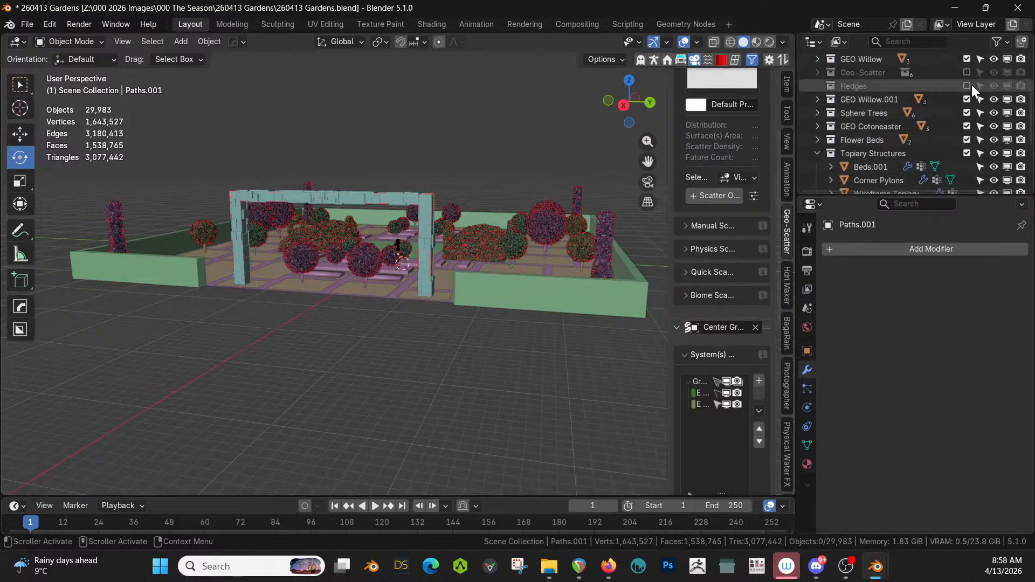
pyautogui.click(967, 86)
pyautogui.moveTo(386, 318); pyautogui.dragTo(141, 302, button='middle')
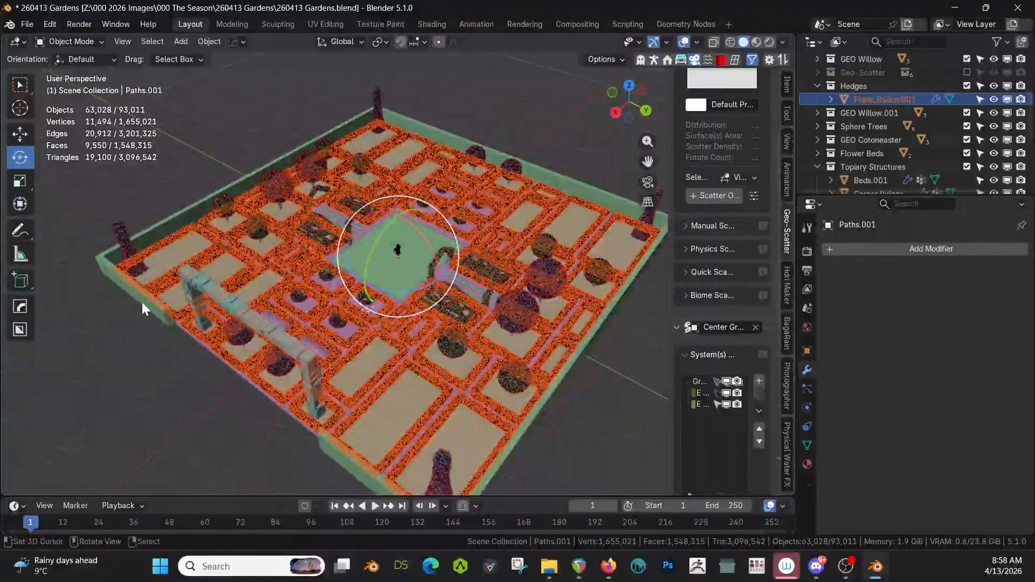
# - Copy the modifiers of the hedge object Plane_RSlice.001 onto the perimeter walls and inspect the scattered leaves from the entrance
pyautogui.click(100, 257)
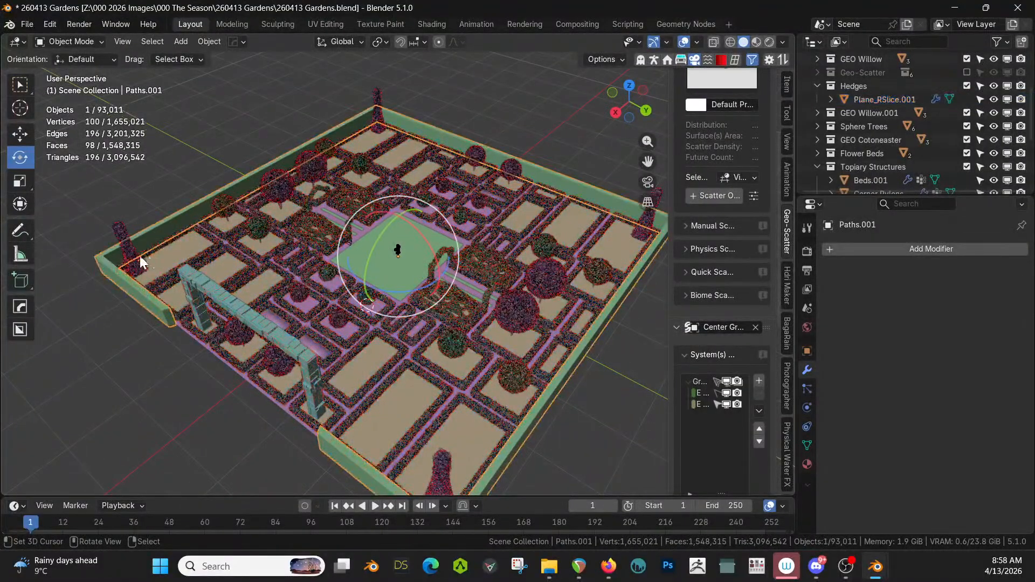
pyautogui.click(222, 251)
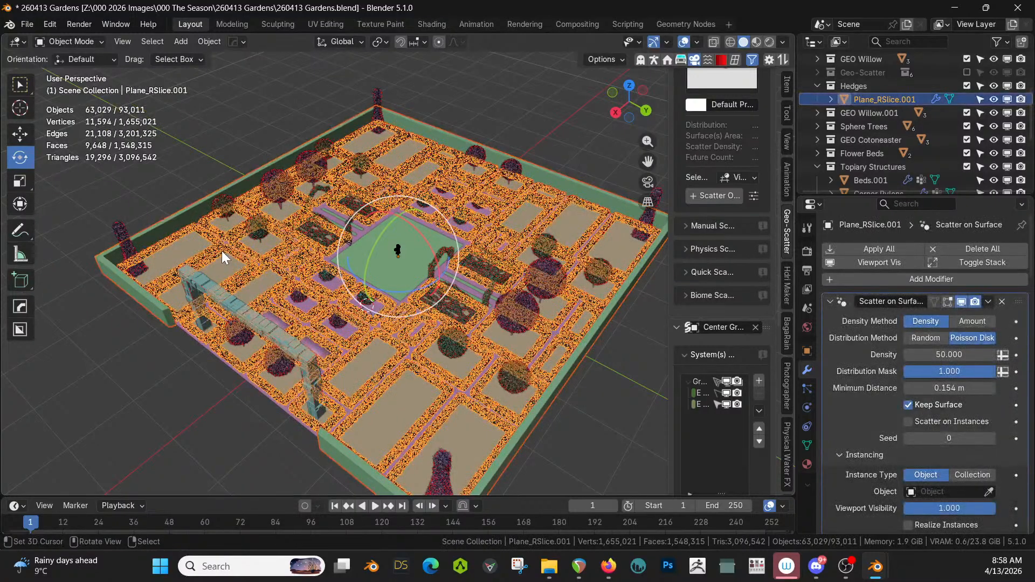
pyautogui.hotkey('ctrl', 'l')
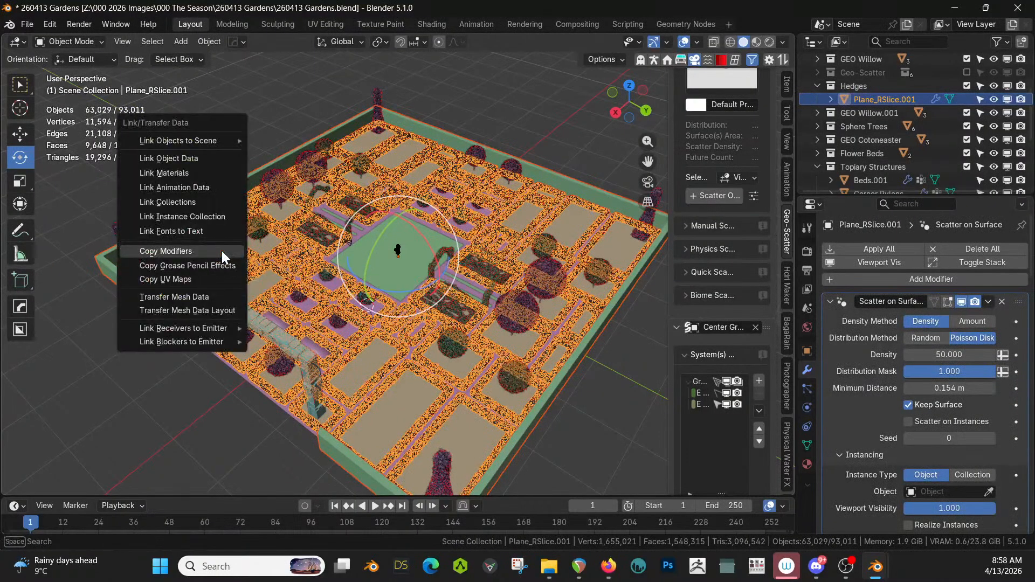
pyautogui.click(222, 251)
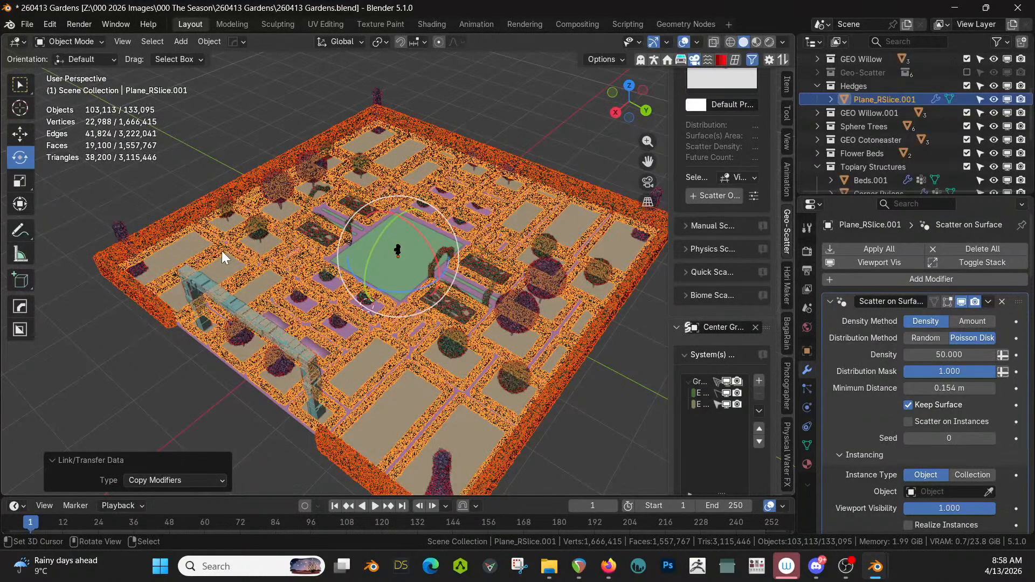
pyautogui.moveTo(221, 251); pyautogui.dragTo(270, 262, button='middle')
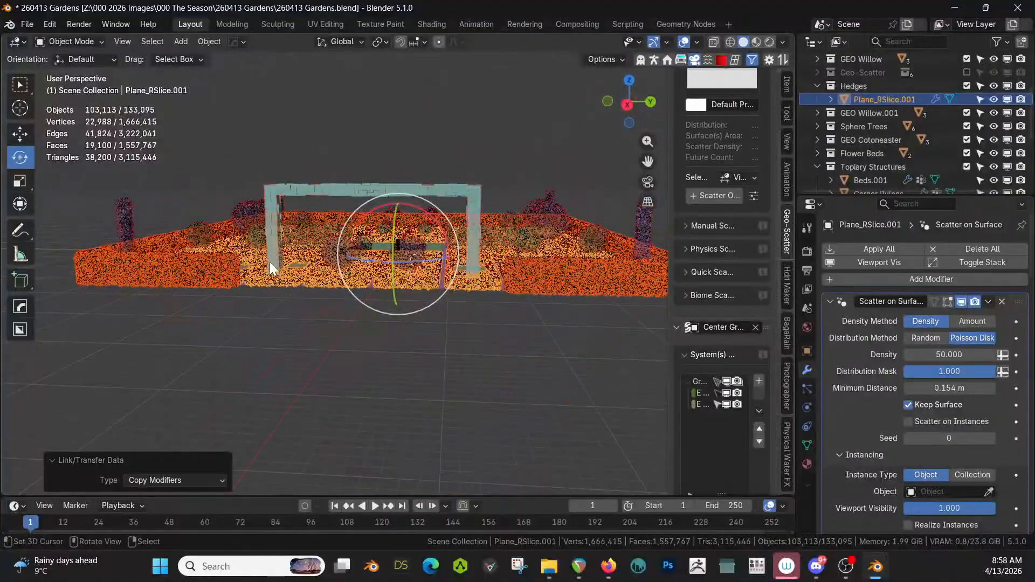
pyautogui.scroll(6, 269, 262)
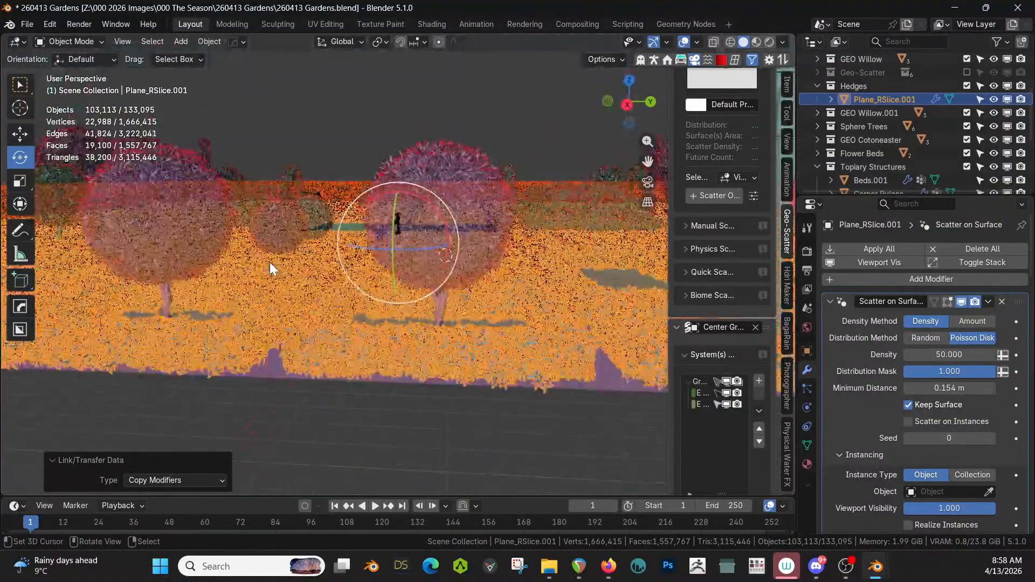
pyautogui.scroll(-5, 299, 274)
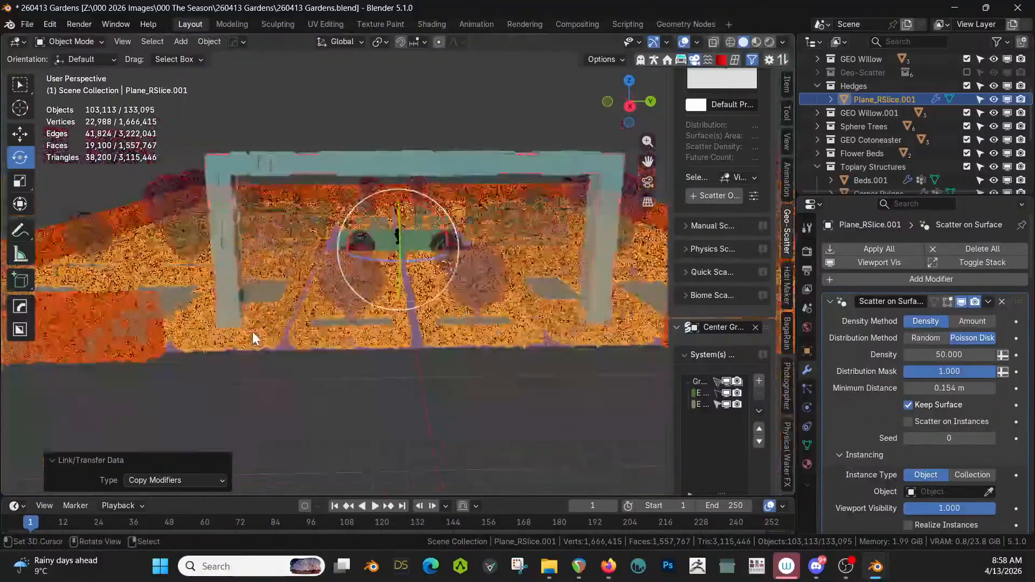
# - Deselect everything, turn off the Face Orientation overlay and check the garden layout from the top view
pyautogui.rightClick(397, 364)
pyautogui.hotkey('alt', 'v')
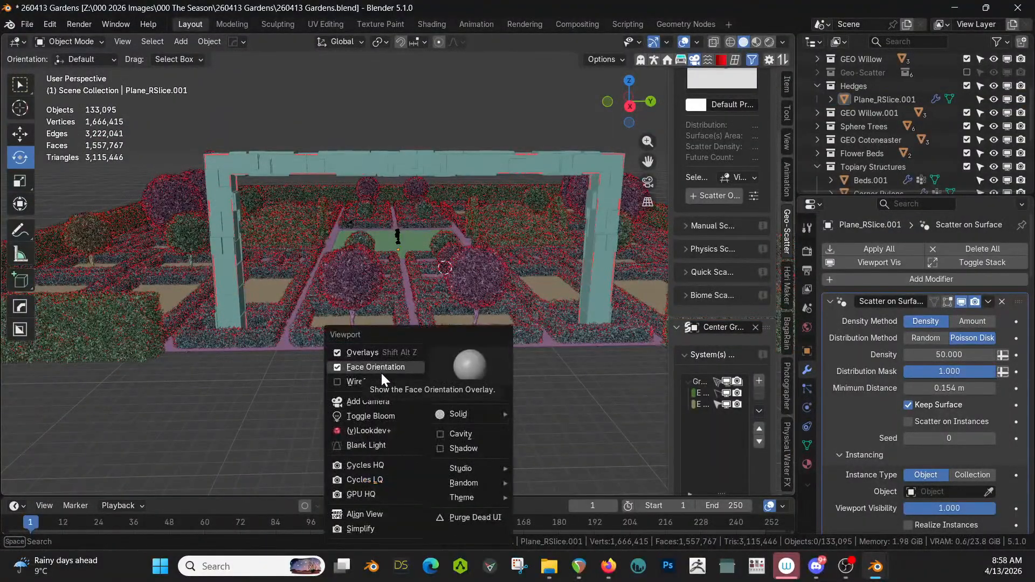
pyautogui.click(380, 368)
pyautogui.moveTo(449, 332); pyautogui.dragTo(422, 405, button='middle')
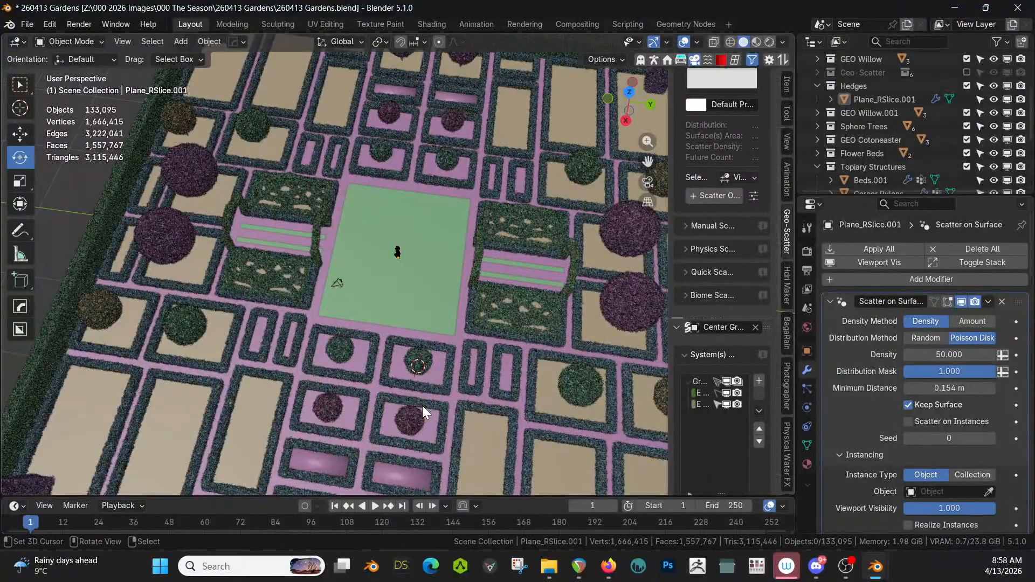
pyautogui.scroll(-2, 406, 371)
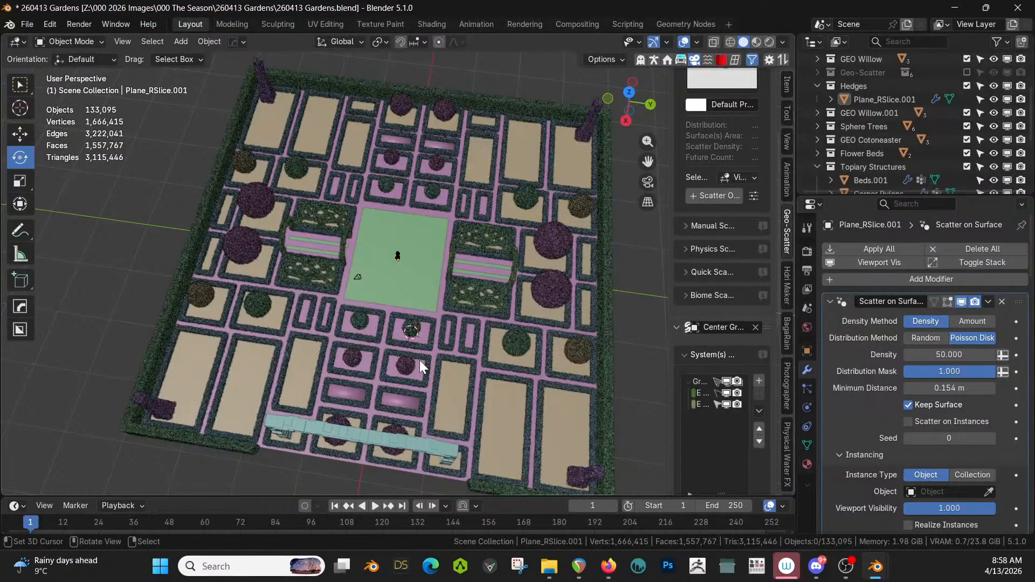
pyautogui.press('KP_7')
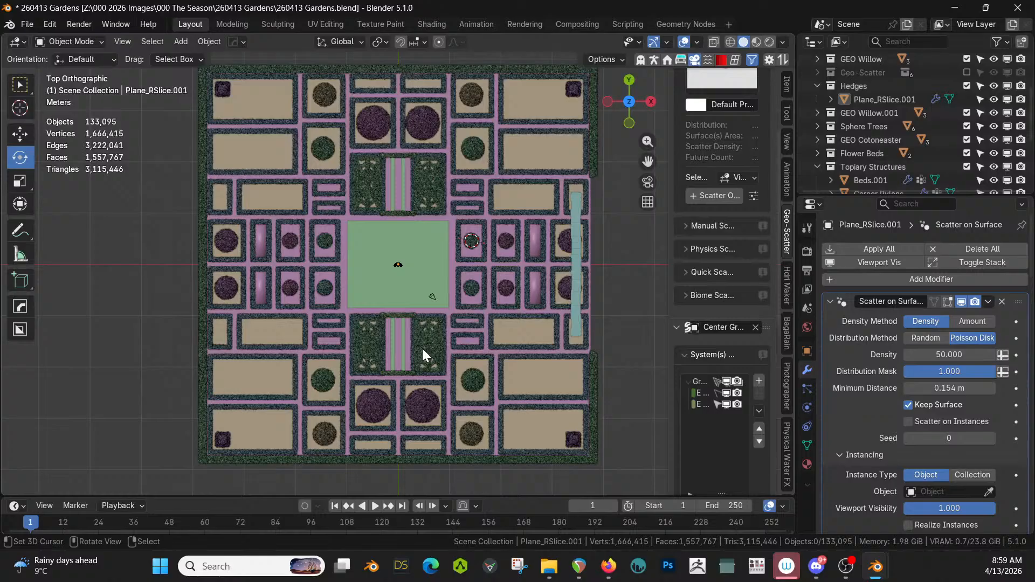
# - Revert through the undo history to the (De)select All entry before the perimeter walls were extruded
pyautogui.click(593, 458)
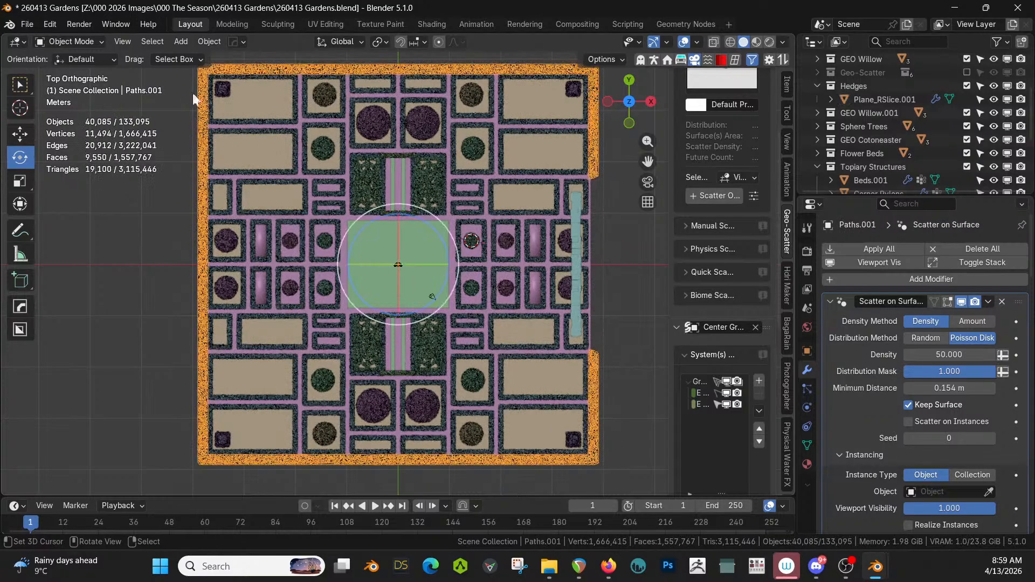
pyautogui.click(53, 24)
pyautogui.moveTo(76, 65)
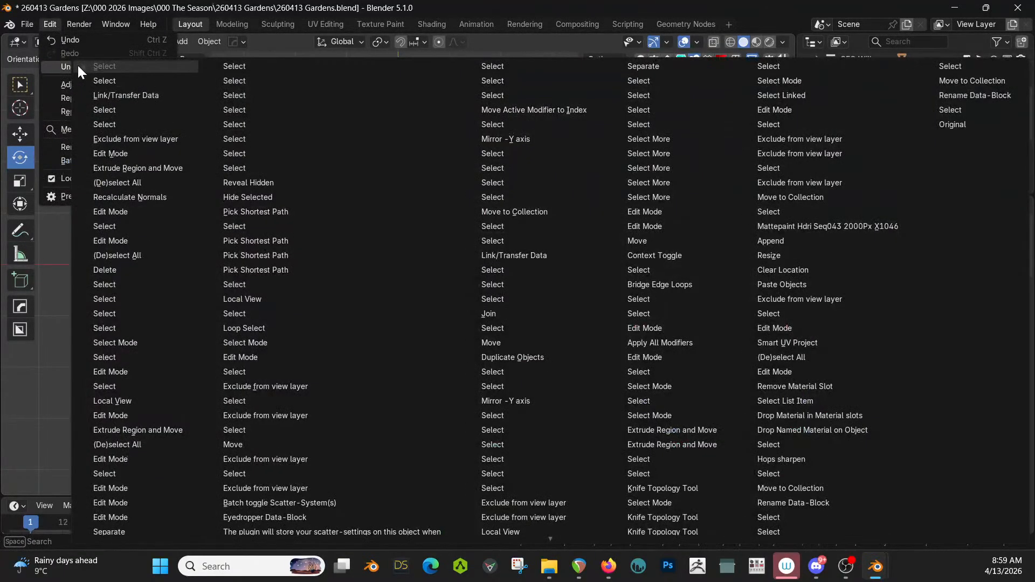
pyautogui.click(141, 182)
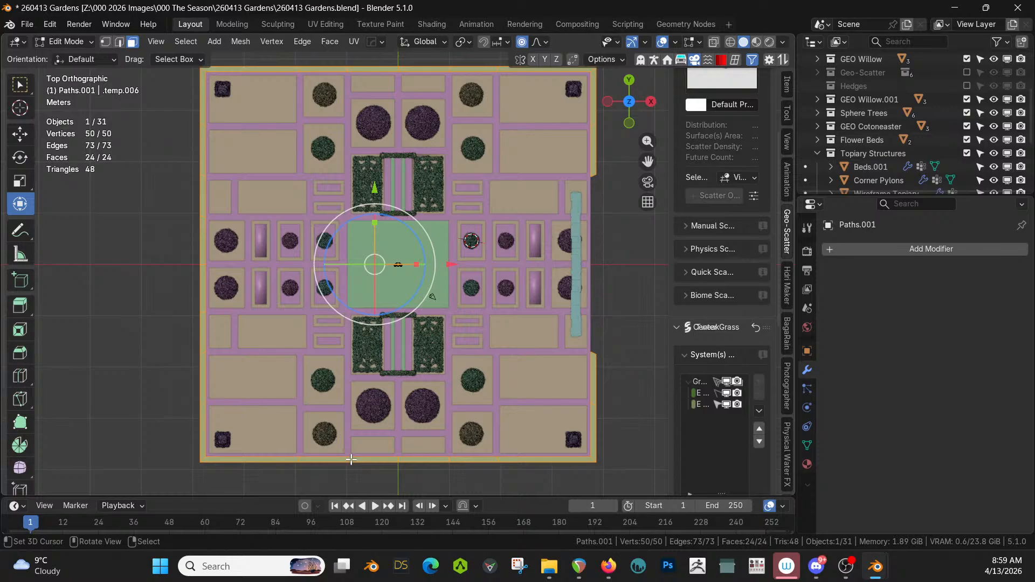
# - Try to extrude and then scale the selected border-strip faces, cancelling both transforms
pyautogui.moveTo(351, 459); pyautogui.dragTo(319, 426, button='middle')
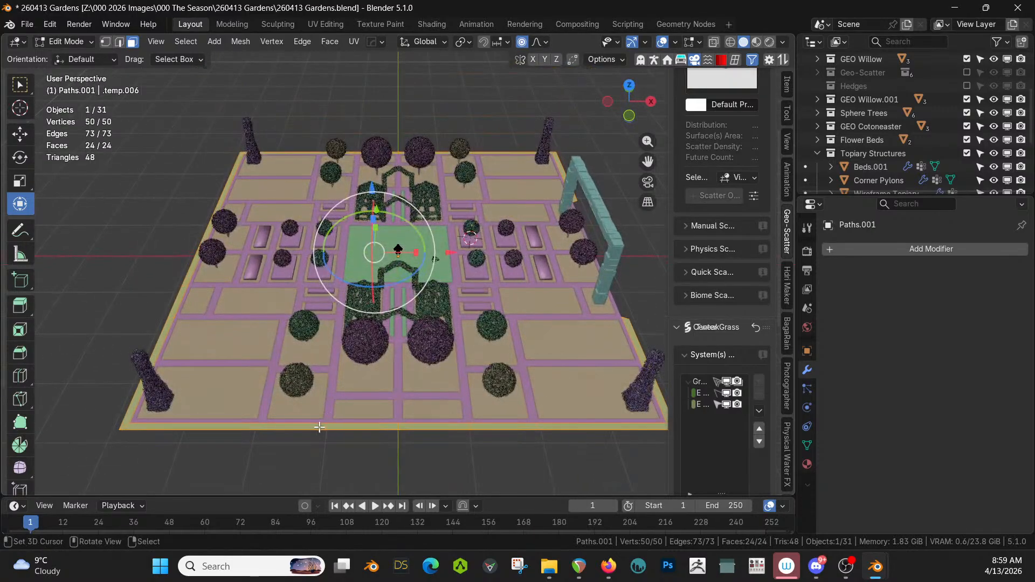
pyautogui.hotkey('alt', 'e')
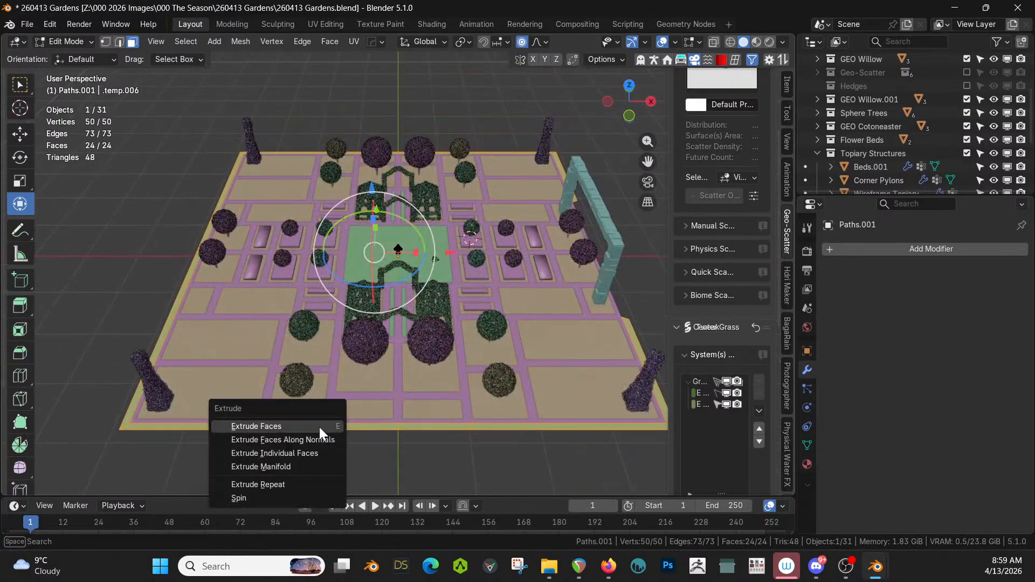
pyautogui.click(319, 427)
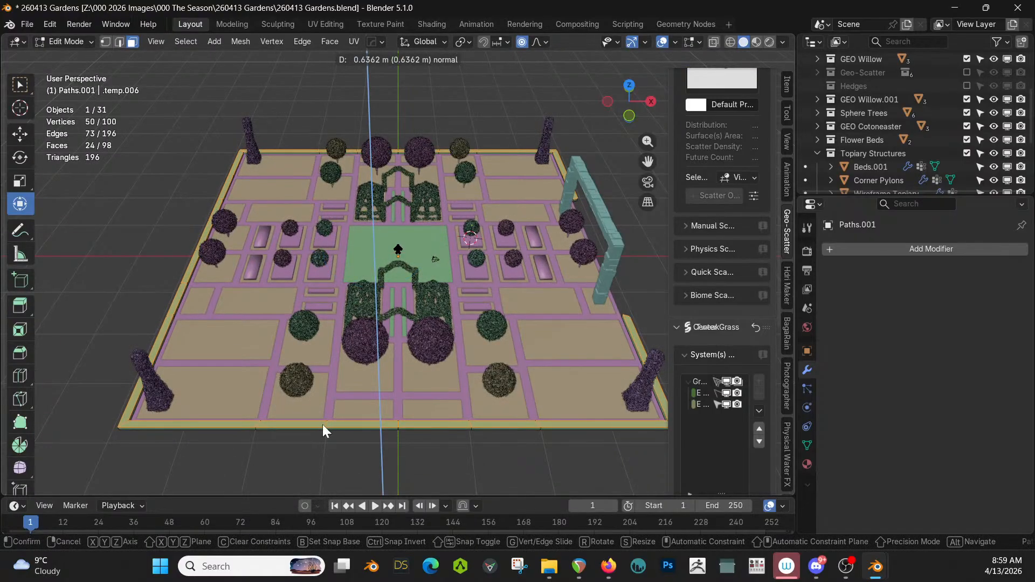
pyautogui.rightClick(324, 429)
pyautogui.moveTo(395, 446); pyautogui.dragTo(385, 395, button='middle')
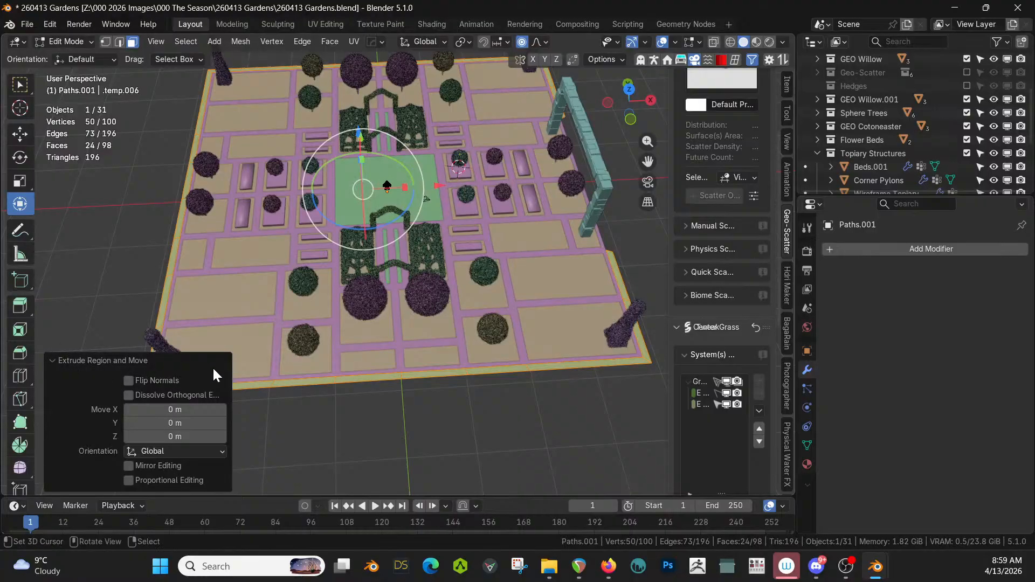
pyautogui.click(54, 358)
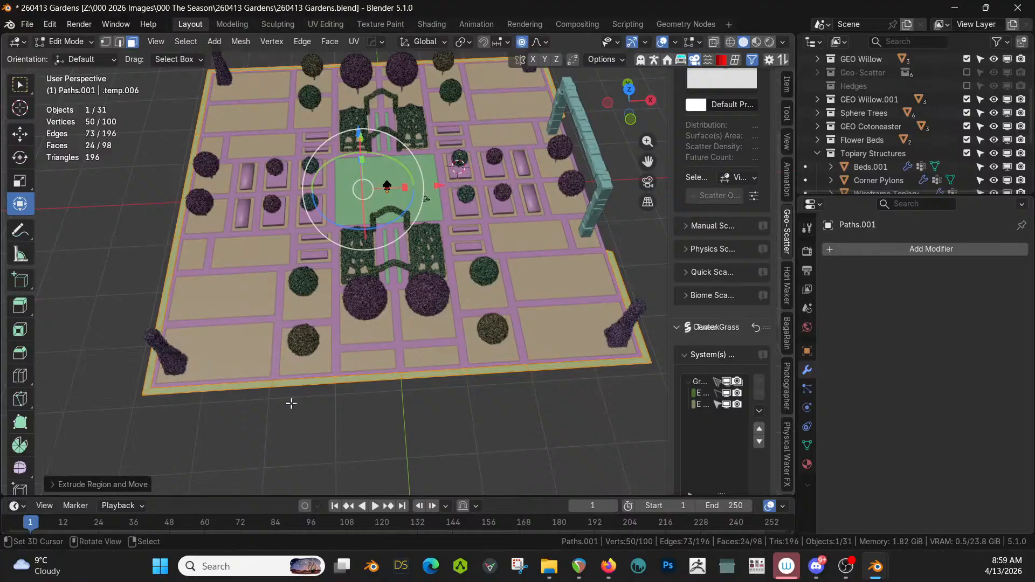
pyautogui.press('s')
pyautogui.rightClick(375, 420)
# - Extrude the border-strip faces and scale the new faces outward by about 1.05
pyautogui.press('e')
pyautogui.press('s')
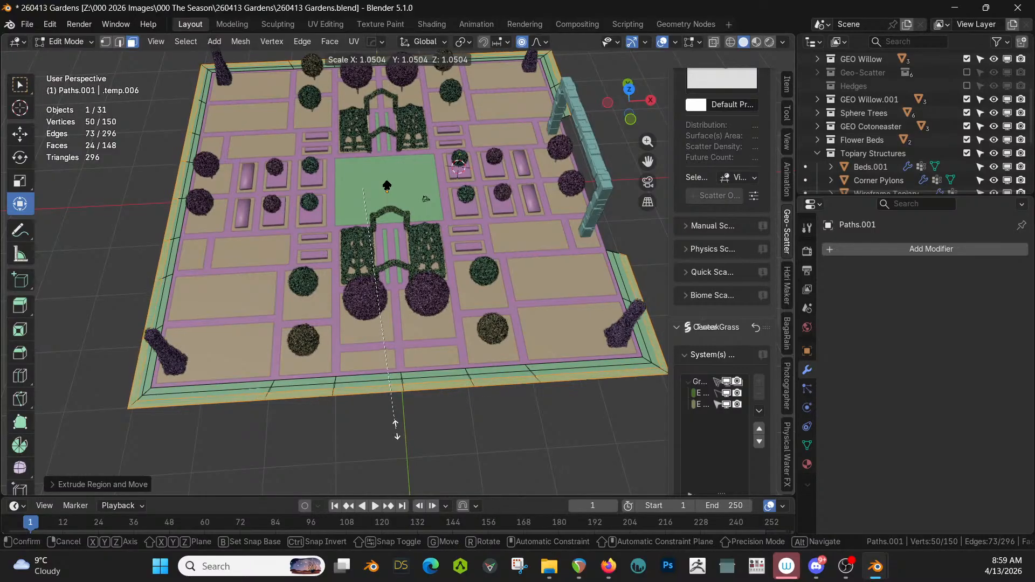
pyautogui.click(396, 428)
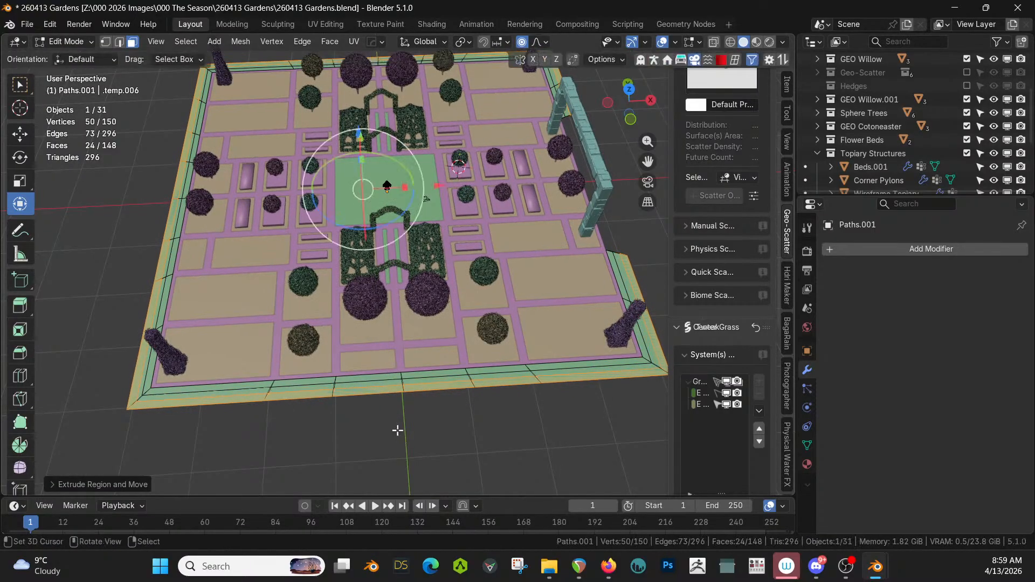
# - Isolate the border strip in Local View and merge all its vertices by distance
pyautogui.press('KP_Divide')
pyautogui.scroll(3, 357, 402)
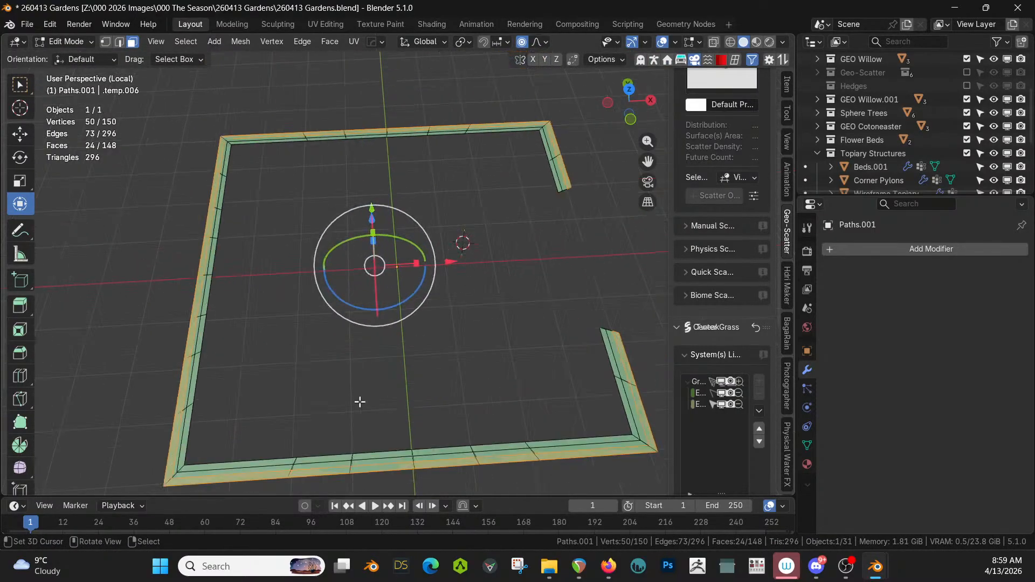
pyautogui.keyDown('shift'); pyautogui.moveTo(357, 399); pyautogui.dragTo(334, 288, button='middle'); pyautogui.keyUp('shift')
pyautogui.press('a')
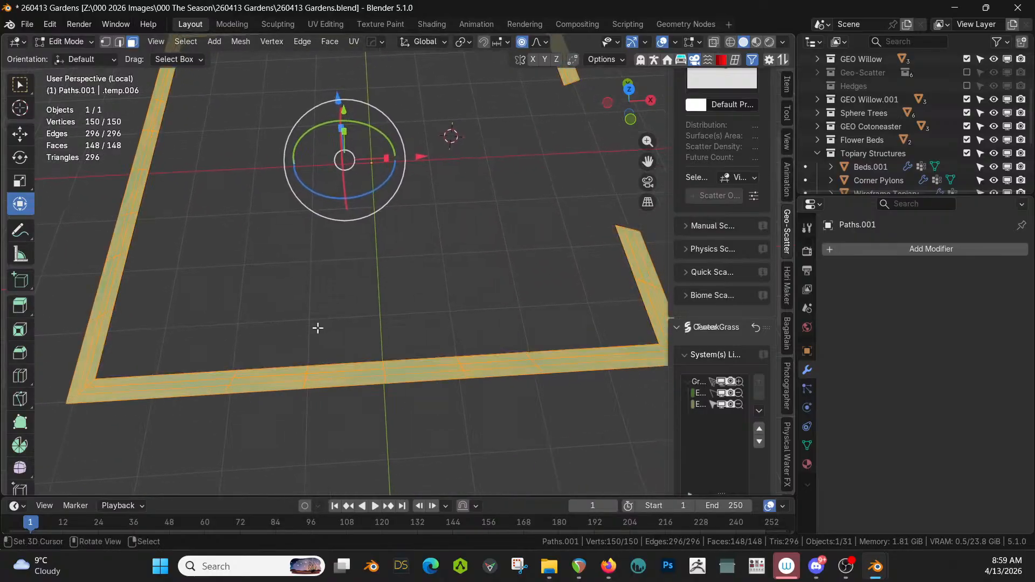
pyautogui.press('m')
pyautogui.click(289, 369)
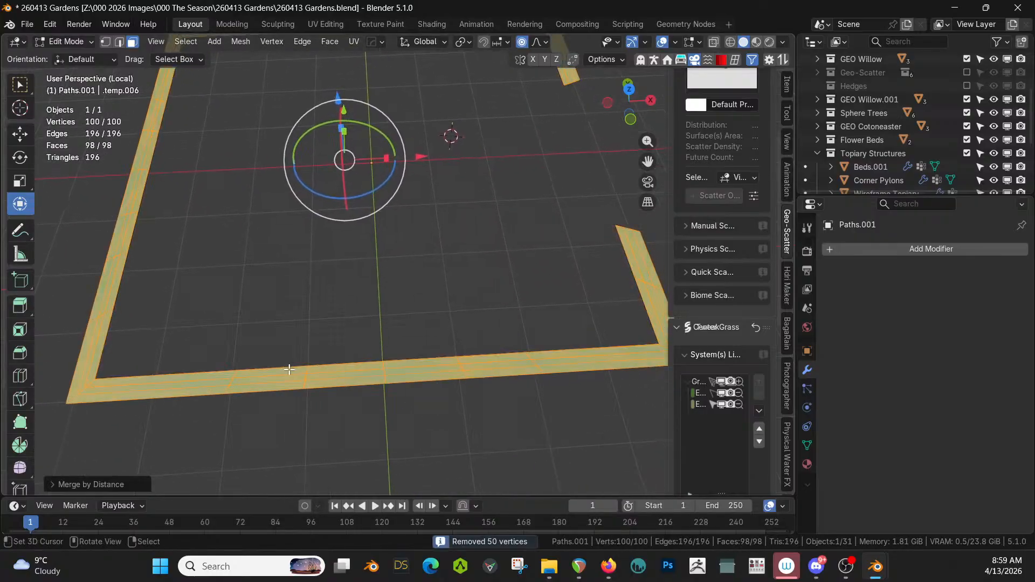
pyautogui.press('Tab')
pyautogui.press('Tab')
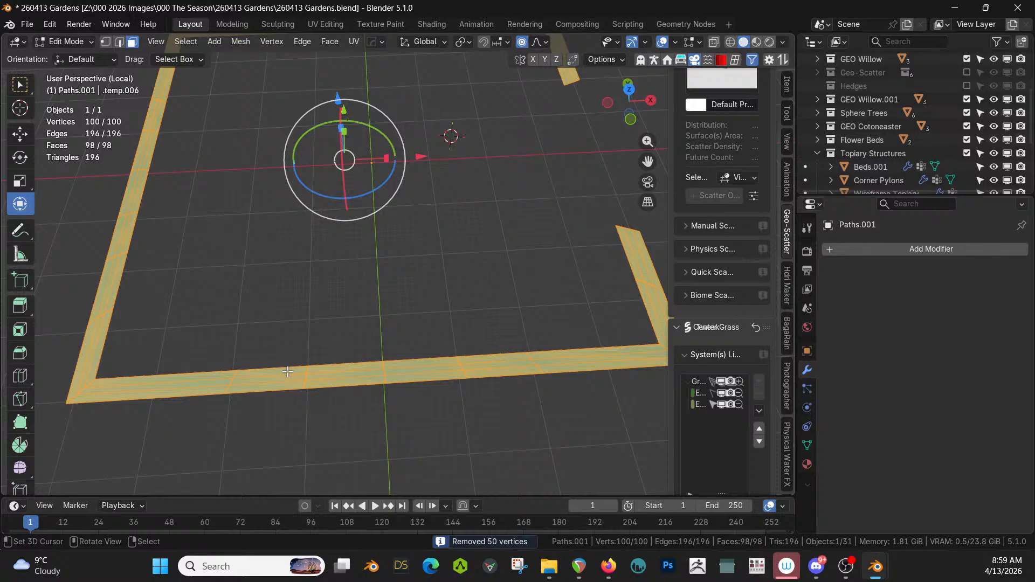
# - Select the face loop along the border strip and add a face at the entrance end to the selection
pyautogui.rightClick(176, 389)
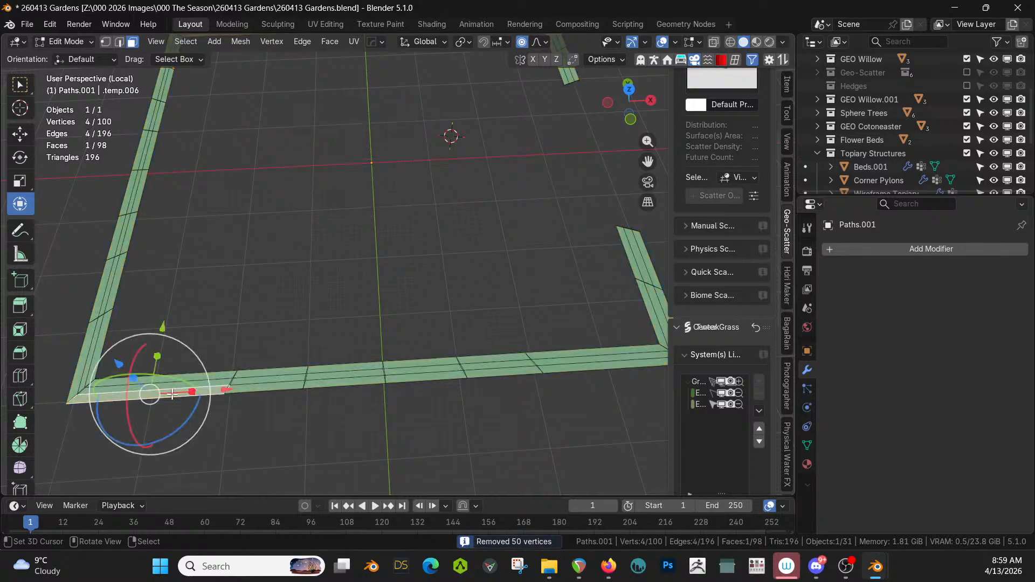
pyautogui.keyDown('alt'); pyautogui.click(305, 383); pyautogui.keyUp('alt')
pyautogui.keyDown('alt'); pyautogui.click(304, 384); pyautogui.keyUp('alt')
pyautogui.keyDown('alt'); pyautogui.click(305, 385); pyautogui.keyUp('alt')
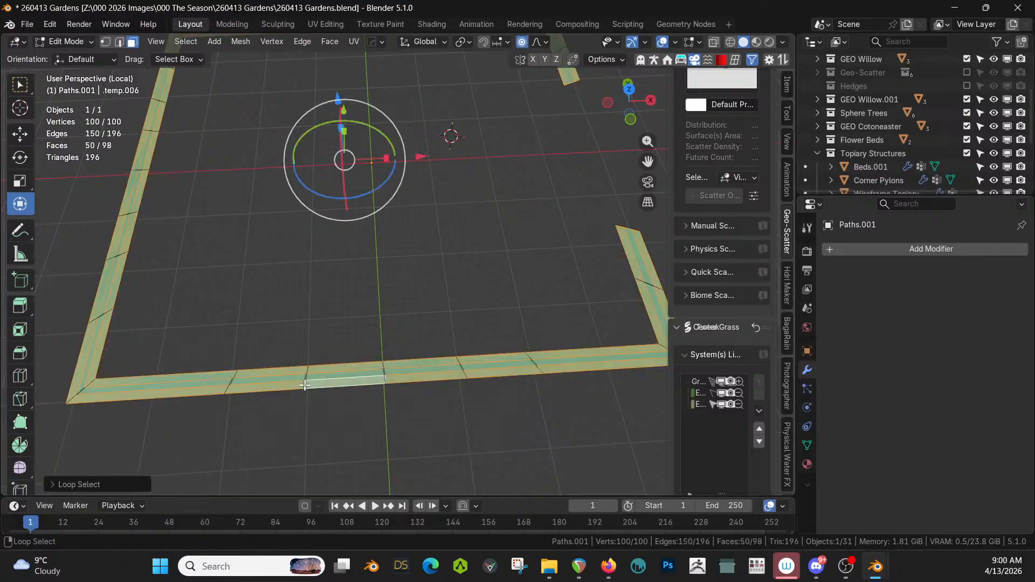
pyautogui.keyDown('shift'); pyautogui.moveTo(304, 385); pyautogui.dragTo(222, 388, button='middle'); pyautogui.keyUp('shift')
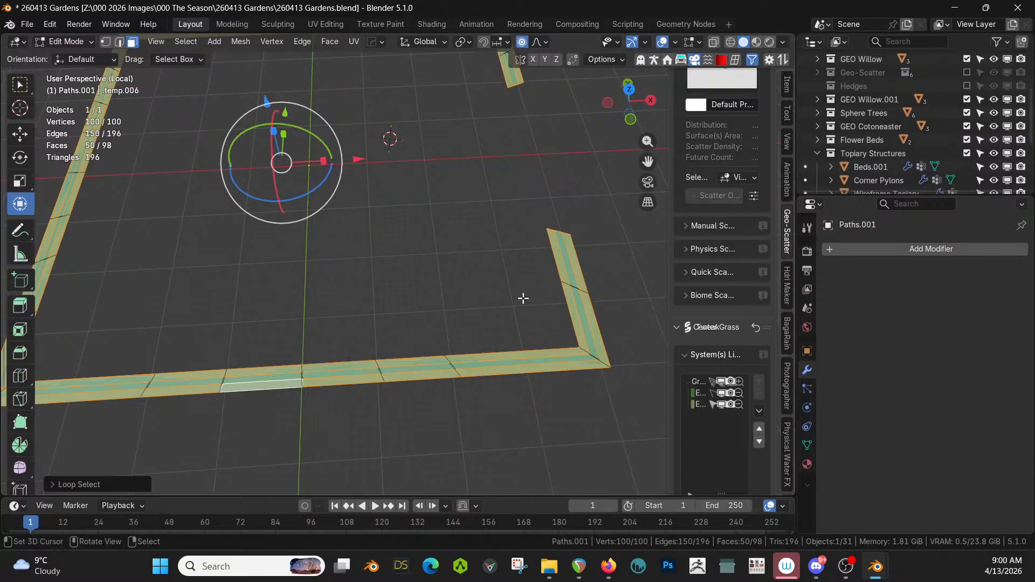
pyautogui.keyDown('shift'); pyautogui.click(556, 275); pyautogui.keyUp('shift')
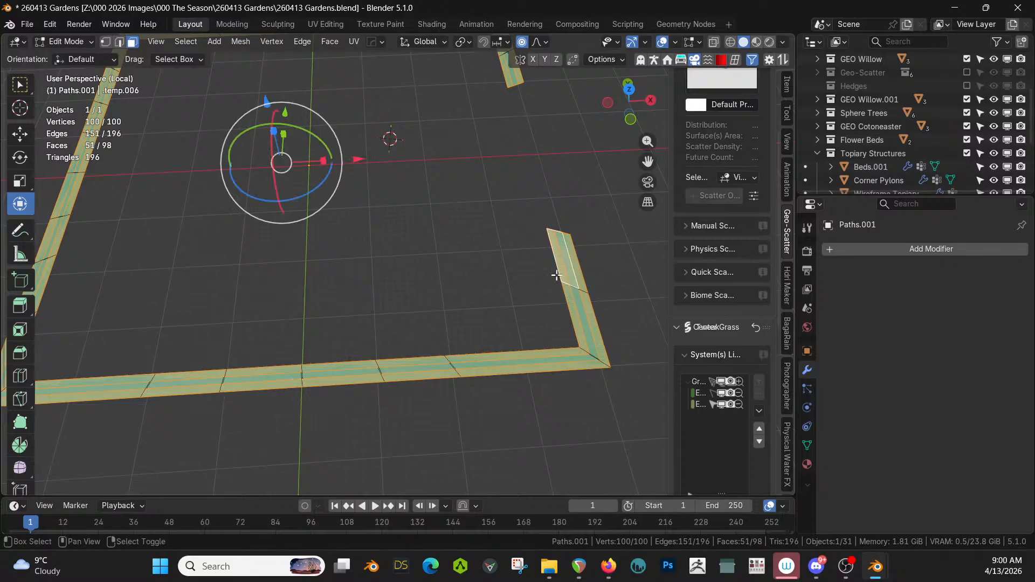
# - Undo back to before the outward-scaled extrusion, then merge the selected border-strip vertices by distance
pyautogui.hotkey('ctrl', 'z')
pyautogui.hotkey('ctrl', 'z')
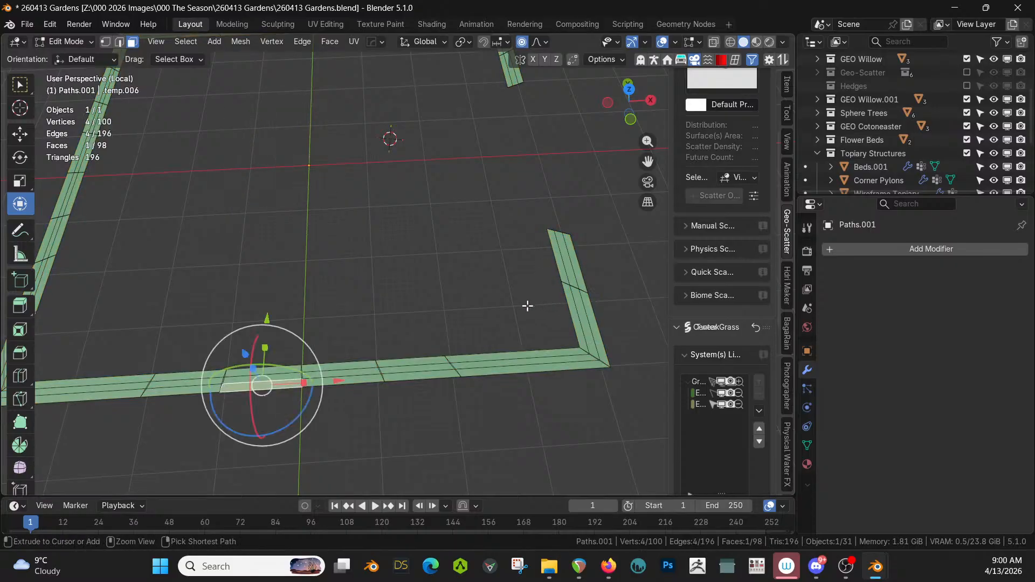
pyautogui.hotkey('ctrl', 'z')
pyautogui.hotkey('ctrl', 'z')
pyautogui.hotkey('ctrl', 'z')
pyautogui.hotkey('ctrl', 'z')
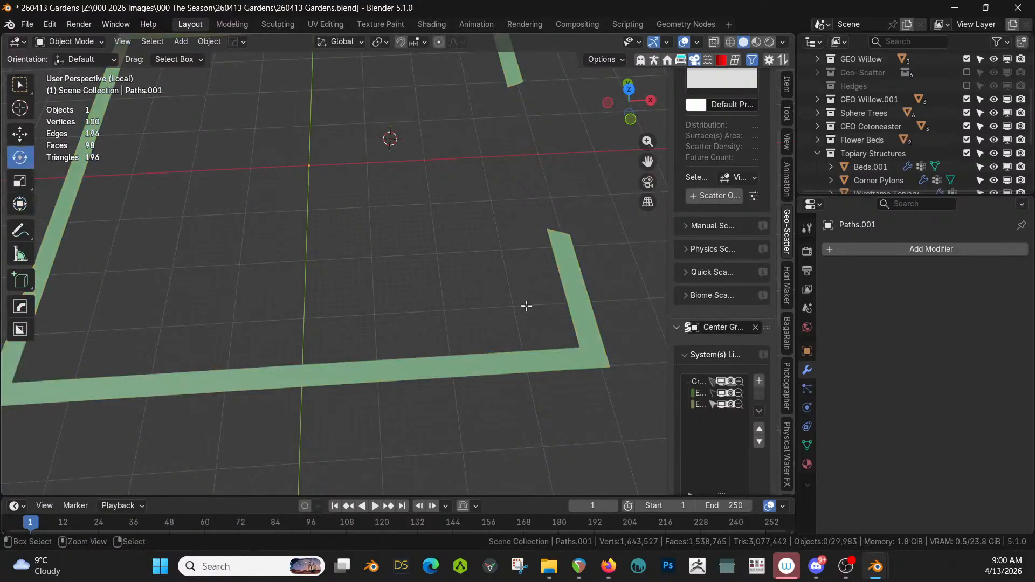
pyautogui.hotkey('ctrl', 'z')
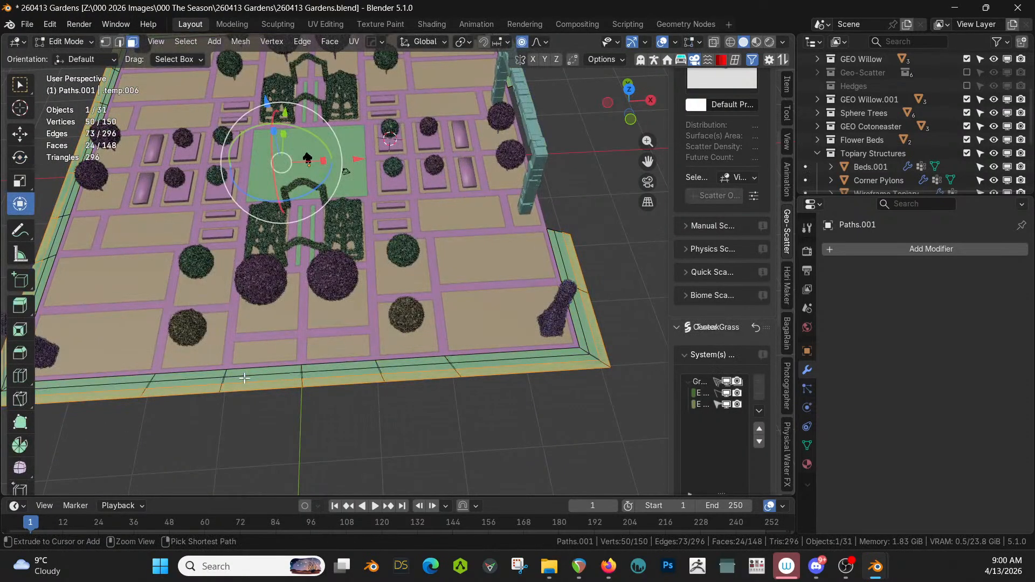
pyautogui.hotkey('ctrl', 'z')
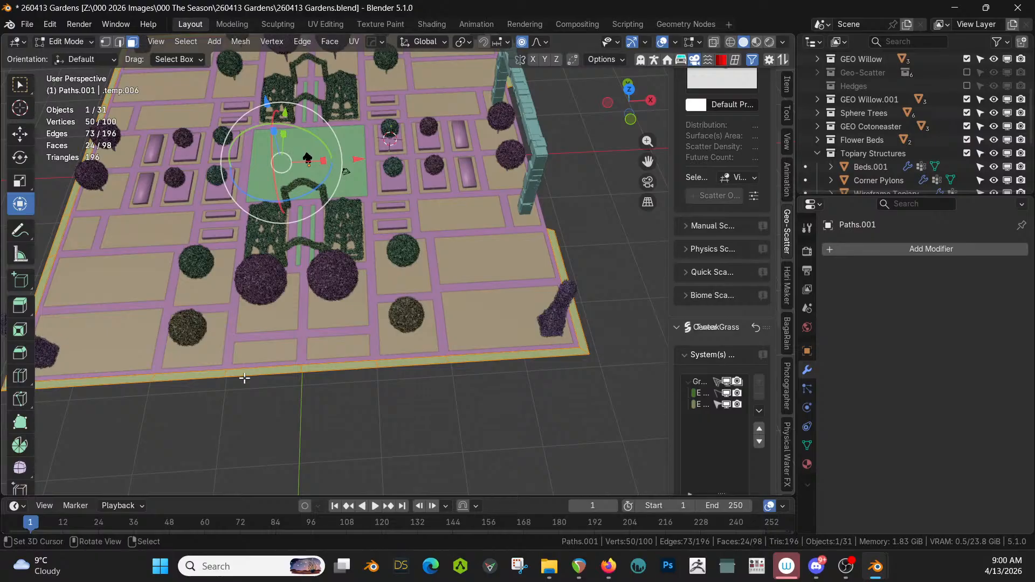
pyautogui.press('m')
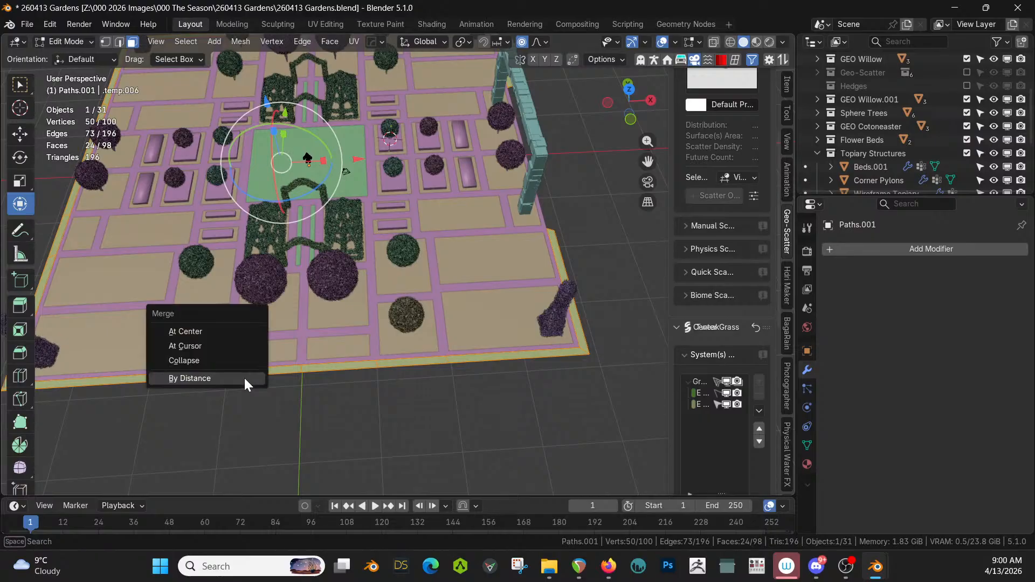
pyautogui.click(244, 376)
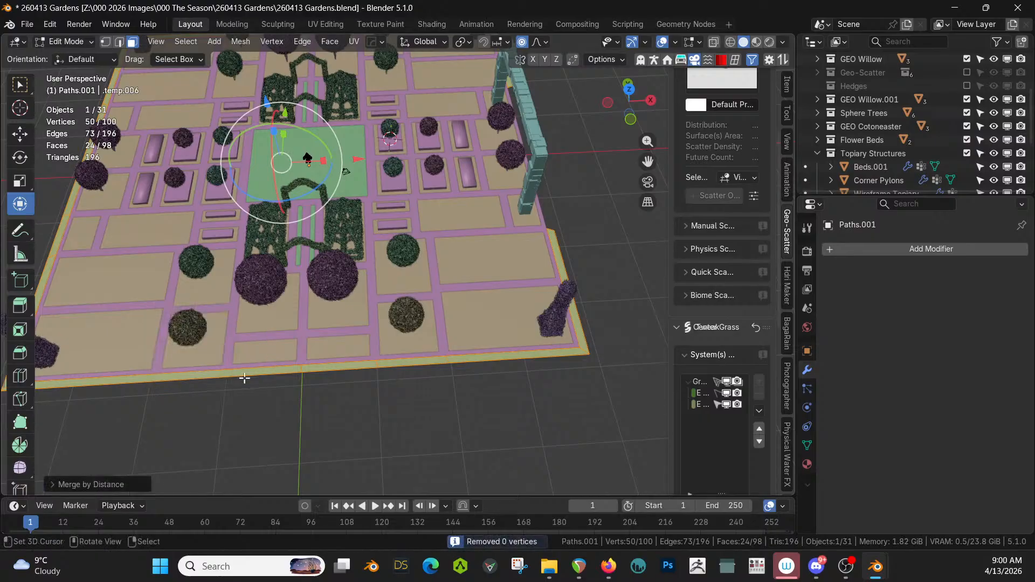
# - Try extruding the selected border-strip faces and scaling them outward by about 1.05
pyautogui.press('e')
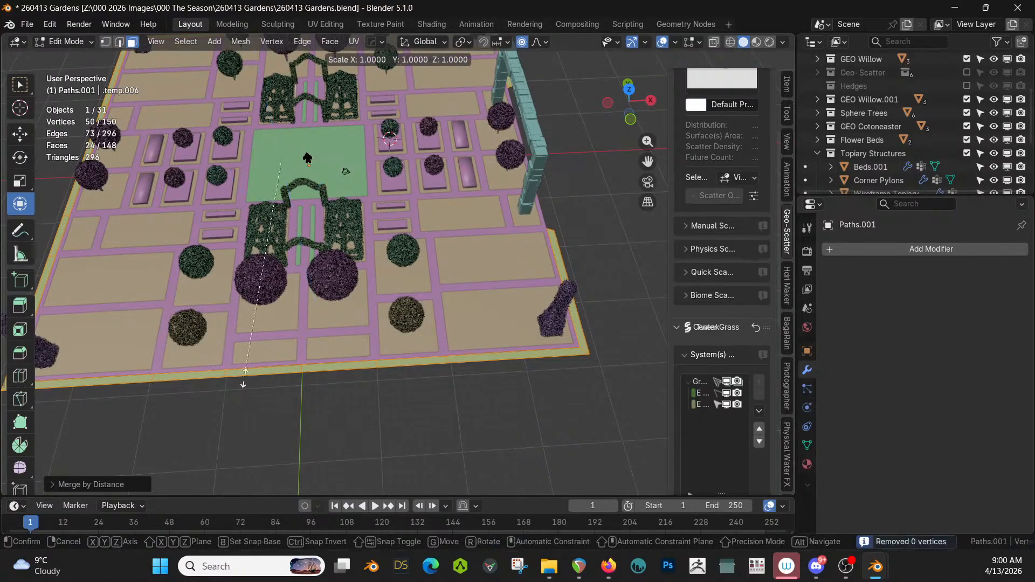
pyautogui.press('s')
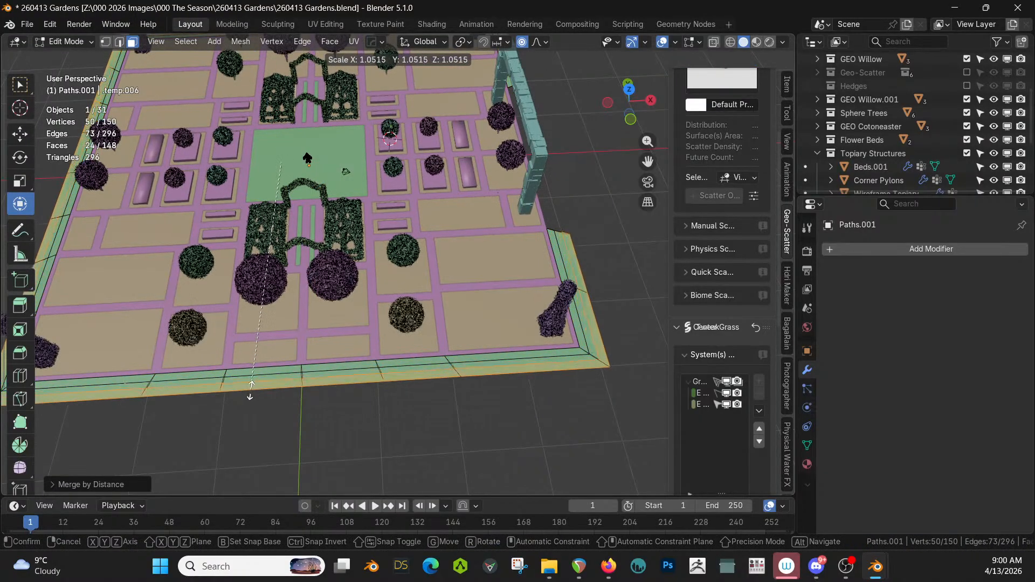
pyautogui.click(252, 392)
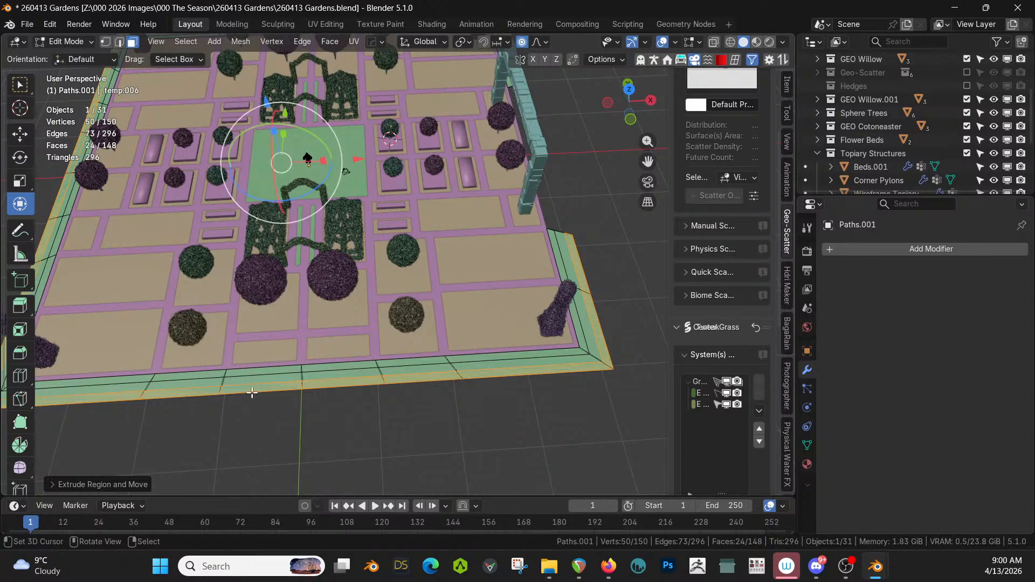
pyautogui.keyDown('shift'); pyautogui.moveTo(252, 393); pyautogui.dragTo(357, 397, button='middle'); pyautogui.keyUp('shift')
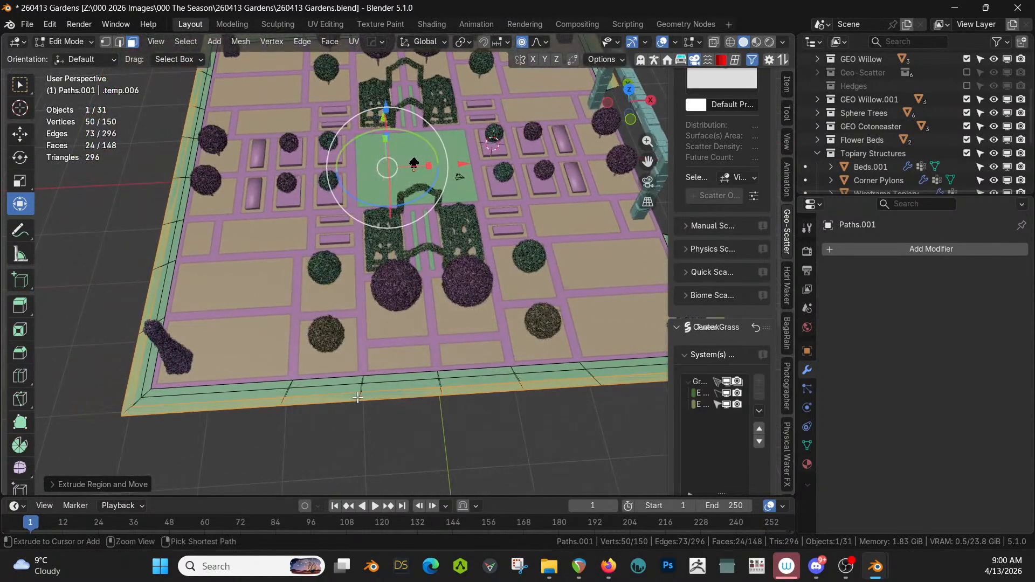
pyautogui.hotkey('ctrl', 'z')
# - Isolate the border strip in Local View from the top and open its mesh for editing
pyautogui.press('KP_7')
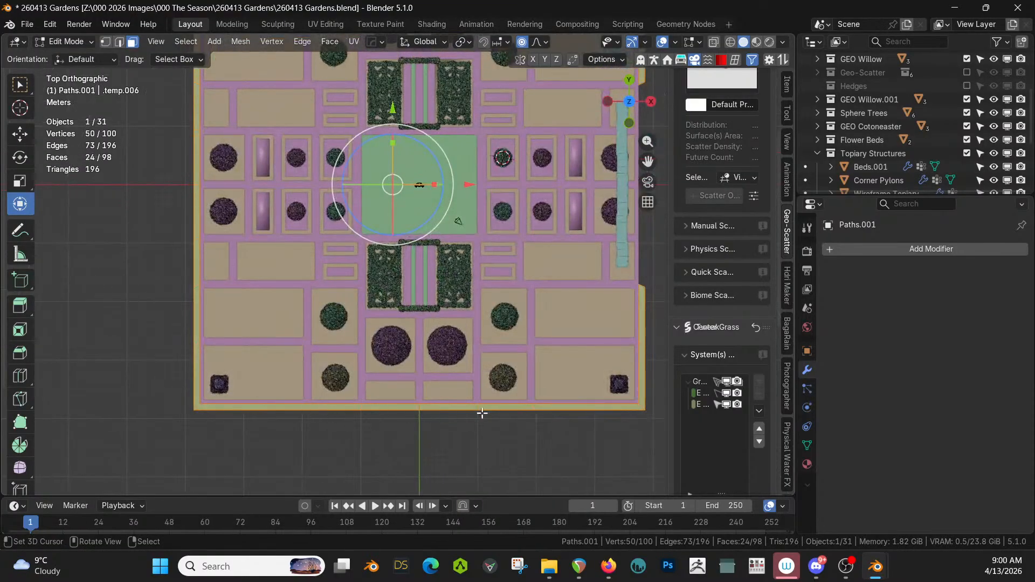
pyautogui.press('KP_Divide')
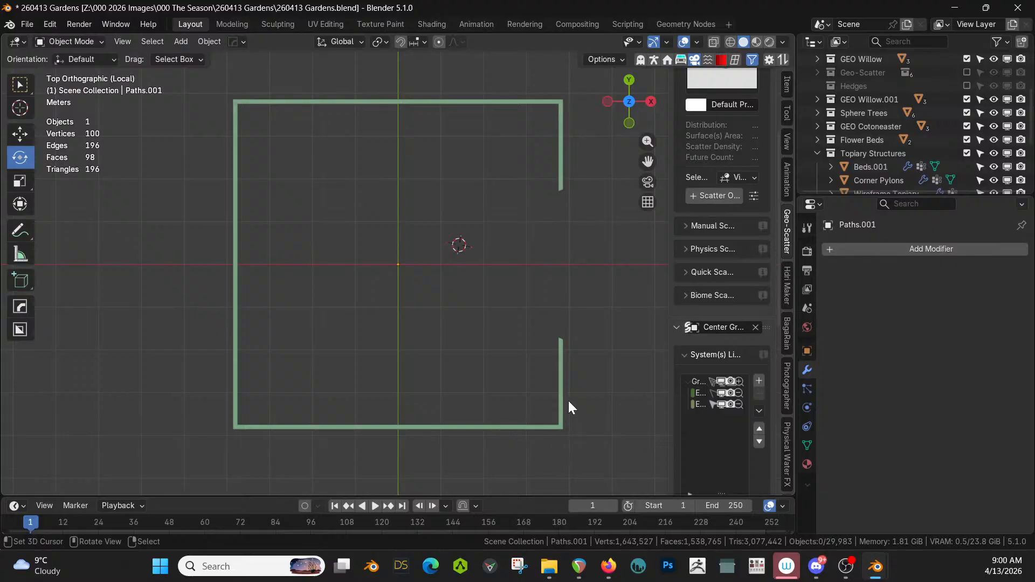
pyautogui.click(560, 362)
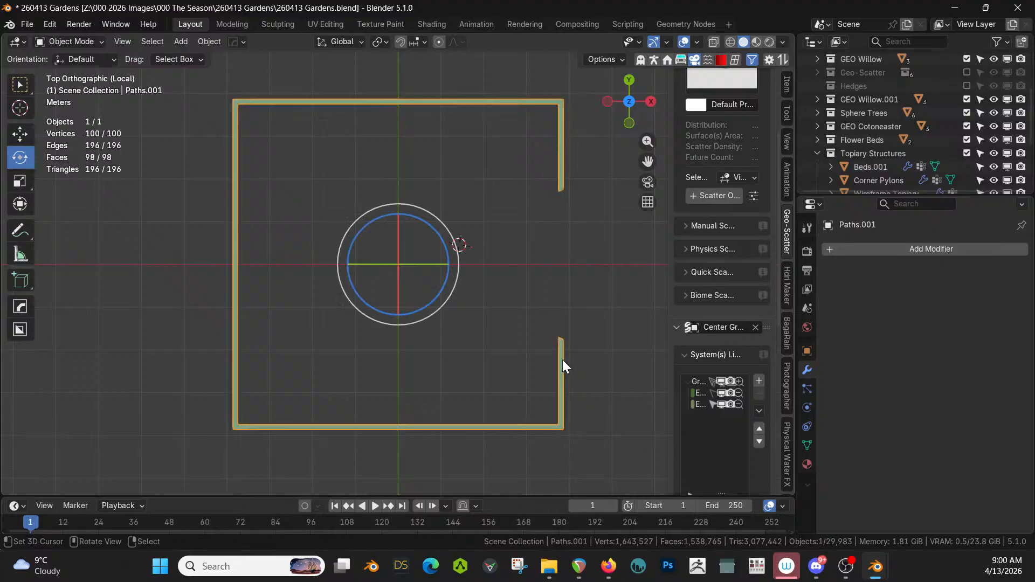
pyautogui.press('Tab')
pyautogui.click(560, 378)
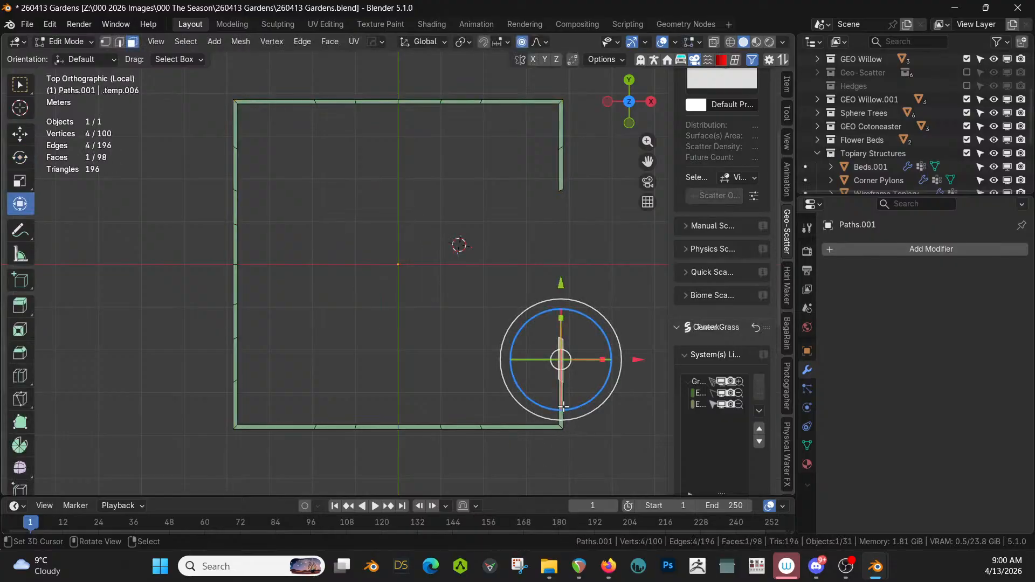
# - Select the strip's outer edges from the lower entrance end around the corner and along the negative-Y side
pyautogui.press('2')
pyautogui.click(562, 379)
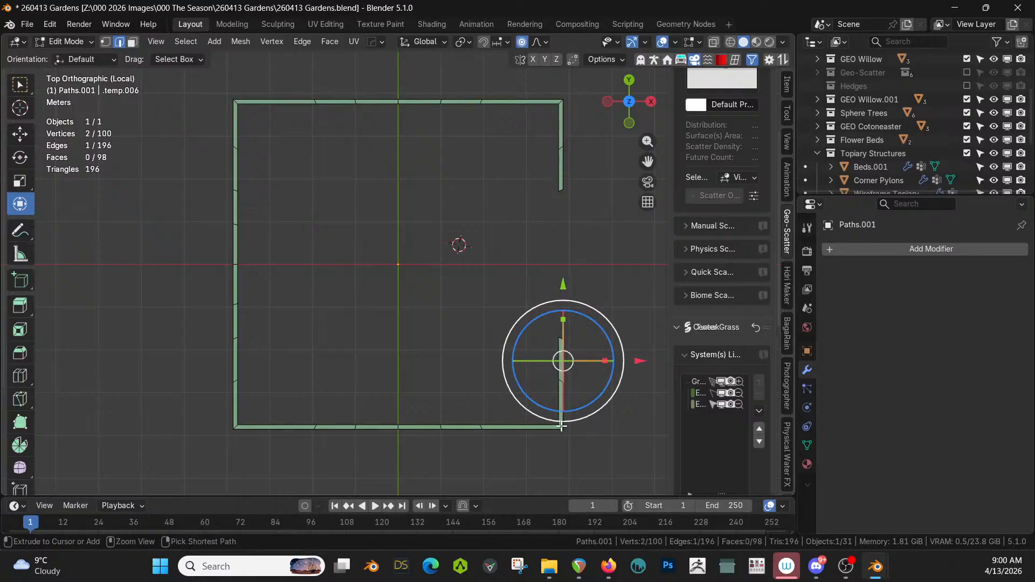
pyautogui.keyDown('ctrl'); pyautogui.click(543, 429); pyautogui.keyUp('ctrl')
pyautogui.keyDown('ctrl'); pyautogui.click(262, 429); pyautogui.keyUp('ctrl')
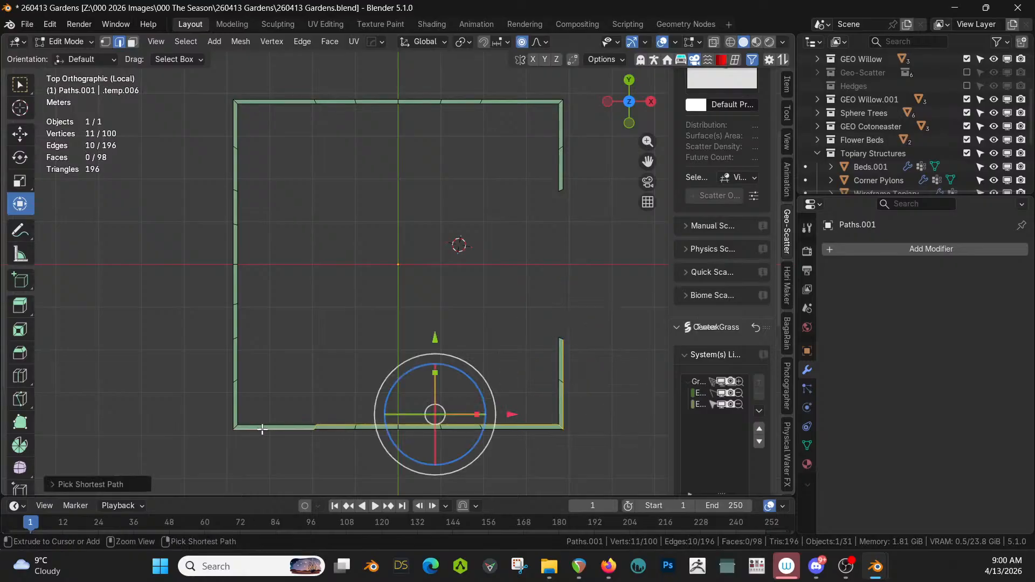
pyautogui.hotkey('ctrl', 'z')
pyautogui.keyDown('shift'); pyautogui.moveTo(349, 425); pyautogui.dragTo(298, 318, button='middle'); pyautogui.keyUp('shift')
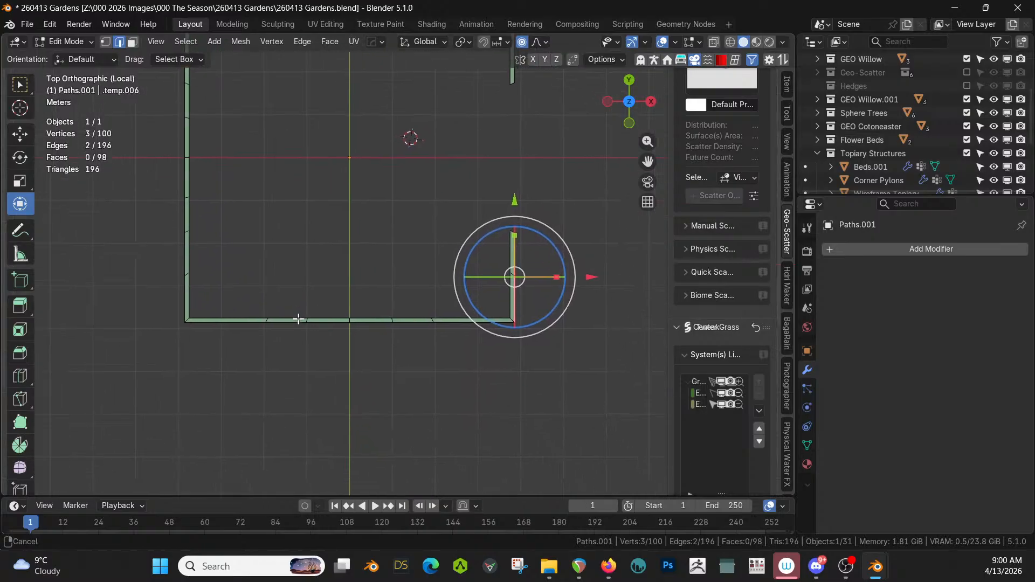
pyautogui.scroll(3, 299, 318)
pyautogui.keyDown('shift'); pyautogui.click(551, 364); pyautogui.keyUp('shift')
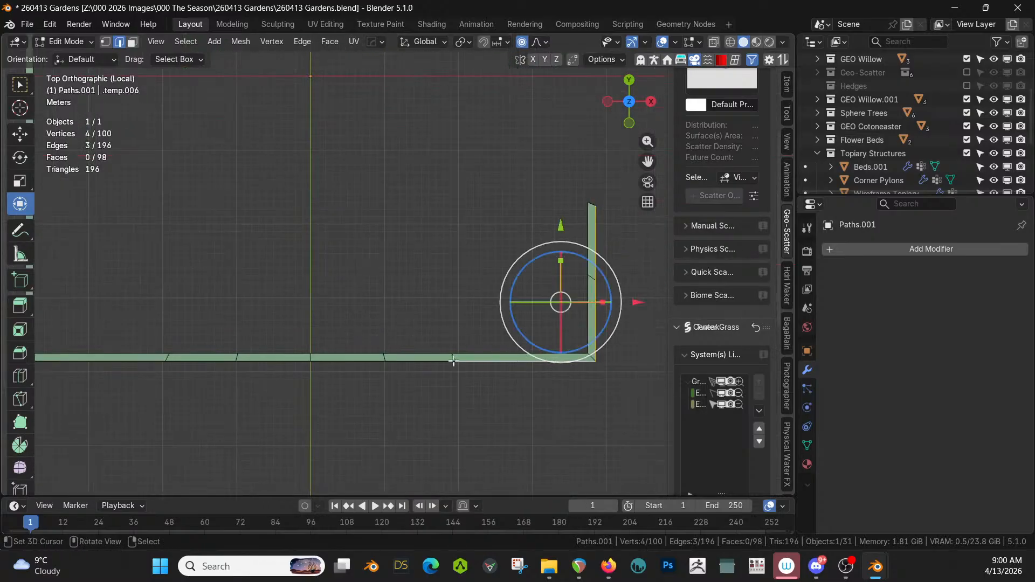
pyautogui.keyDown('ctrl'); pyautogui.click(124, 361); pyautogui.keyUp('ctrl')
pyautogui.keyDown('shift'); pyautogui.moveTo(139, 362); pyautogui.dragTo(242, 377, button='middle'); pyautogui.keyUp('shift')
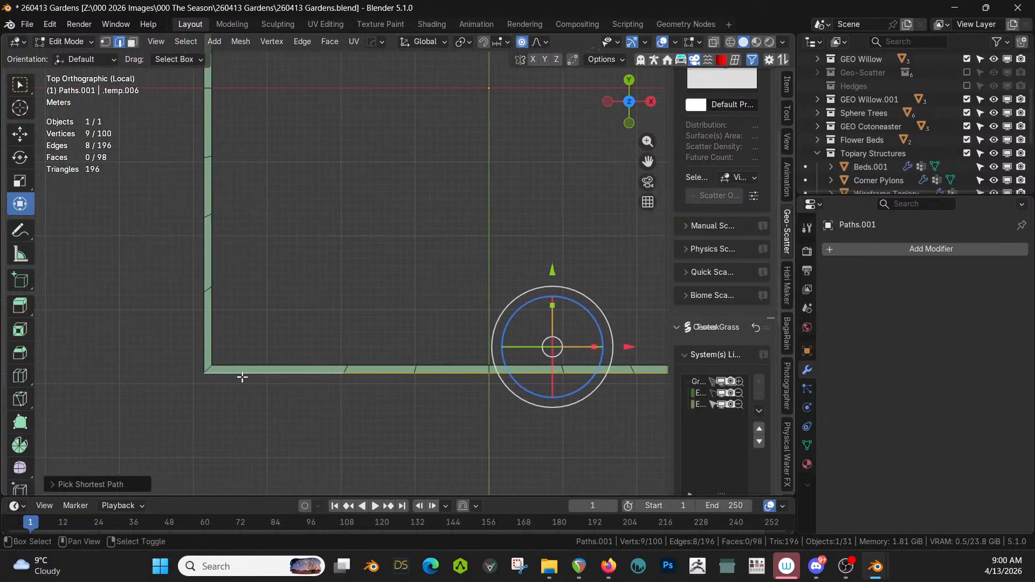
# - Extend the outer-edge selection along the side opposite the entrance and the positive-Y side
pyautogui.keyDown('shift'); pyautogui.click(205, 348); pyautogui.keyUp('shift')
pyautogui.keyDown('shift'); pyautogui.moveTo(246, 287); pyautogui.dragTo(306, 248, button='middle'); pyautogui.keyUp('shift')
pyautogui.keyDown('ctrl'); pyautogui.click(268, 220); pyautogui.keyUp('ctrl')
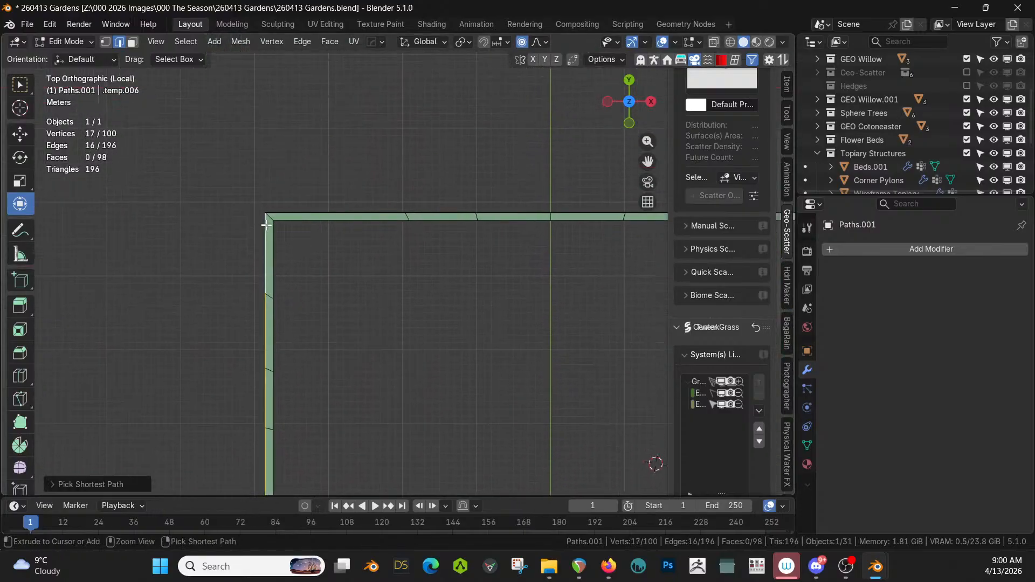
pyautogui.keyDown('shift'); pyautogui.moveTo(270, 219); pyautogui.dragTo(614, 231, button='middle'); pyautogui.keyUp('shift')
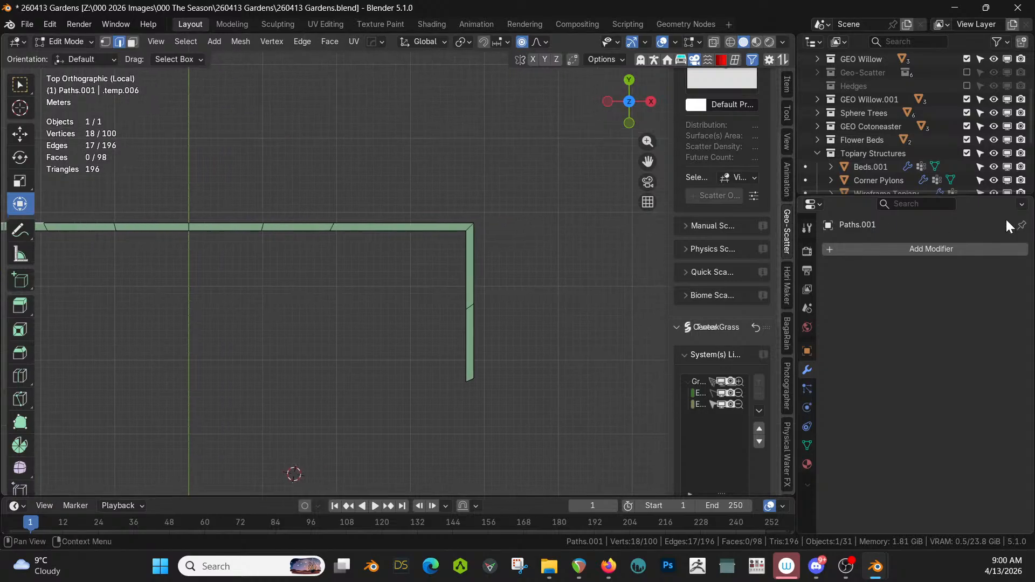
pyautogui.keyDown('ctrl'); pyautogui.click(463, 226); pyautogui.keyUp('ctrl')
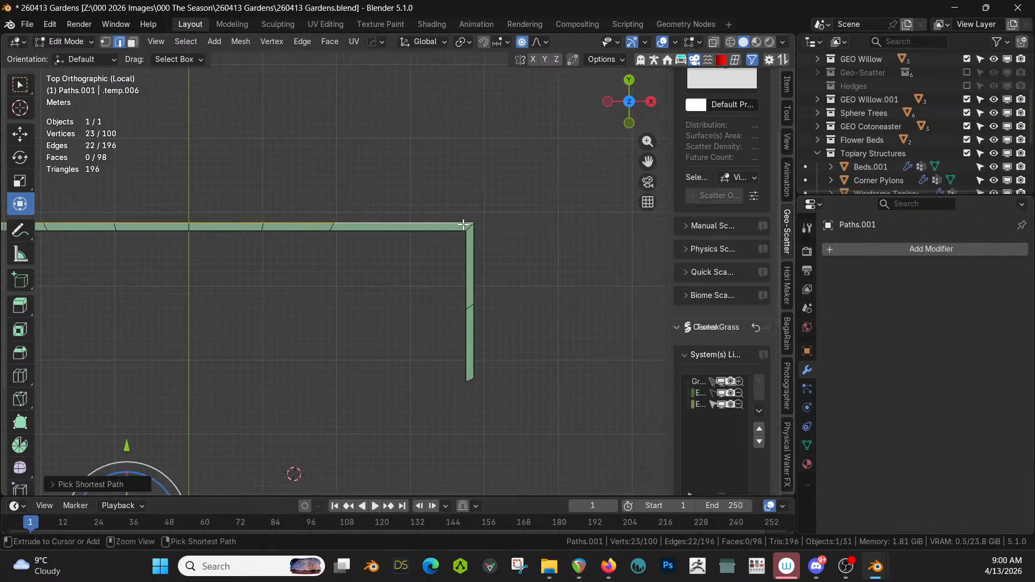
# - Add the outer edges of the upper entrance-side segment to complete the perimeter edge selection
pyautogui.keyDown('ctrl'); pyautogui.rightClick(476, 333); pyautogui.keyUp('ctrl')
pyautogui.hotkey('ctrl', 'z')
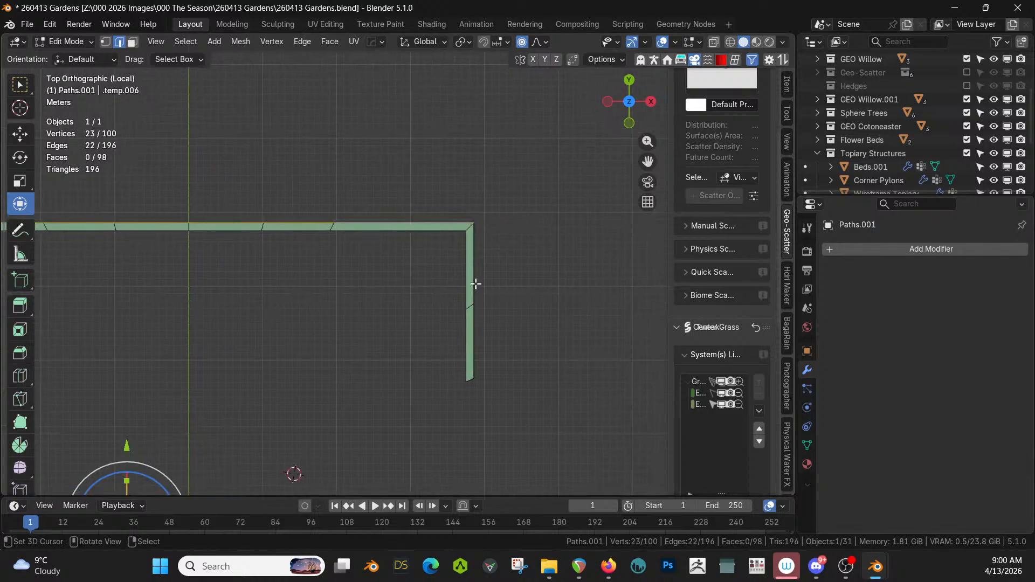
pyautogui.keyDown('shift'); pyautogui.rightClick(475, 276); pyautogui.keyUp('shift')
pyautogui.keyDown('ctrl'); pyautogui.rightClick(473, 341); pyautogui.keyUp('ctrl')
pyautogui.scroll(-3, 475, 342)
pyautogui.keyDown('shift'); pyautogui.moveTo(475, 342); pyautogui.dragTo(531, 183, button='middle'); pyautogui.keyUp('shift')
pyautogui.scroll(2, 532, 184)
pyautogui.keyDown('shift'); pyautogui.moveTo(522, 233); pyautogui.dragTo(533, 156, button='middle'); pyautogui.keyUp('shift')
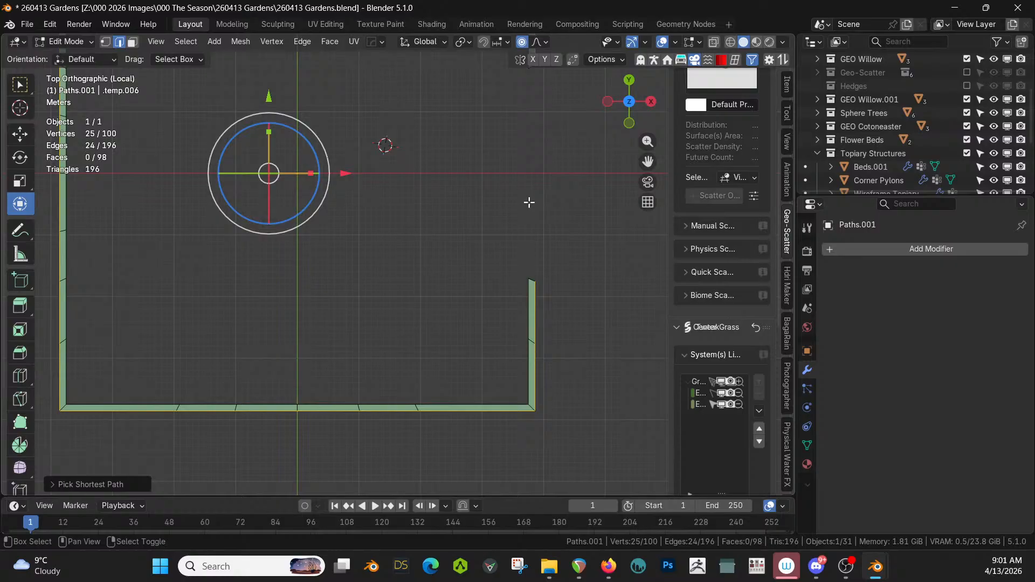
# - Extrude the selected outer edges and scale them outward by about 1.05 to form a wider band
pyautogui.press('e')
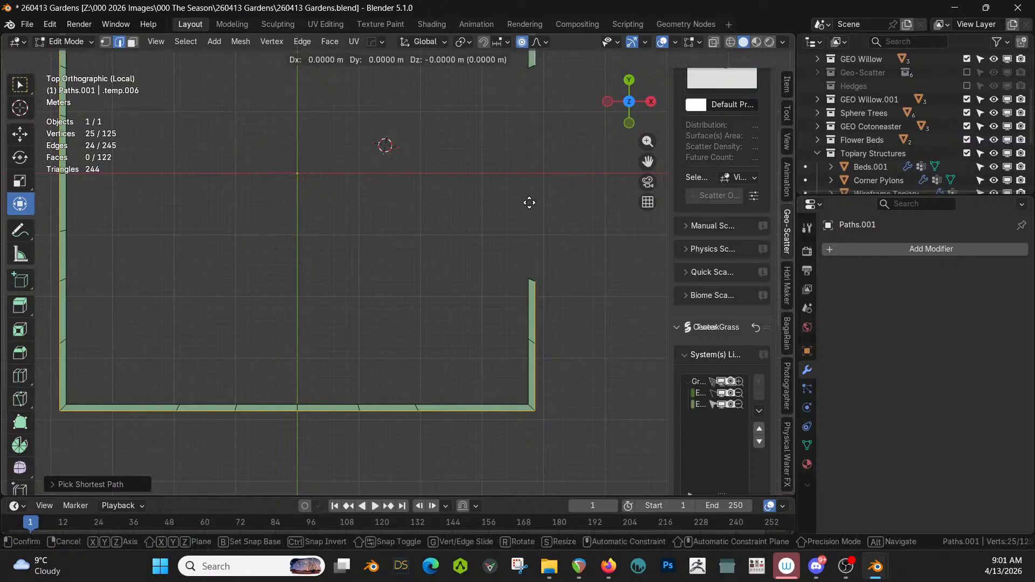
pyautogui.press('s')
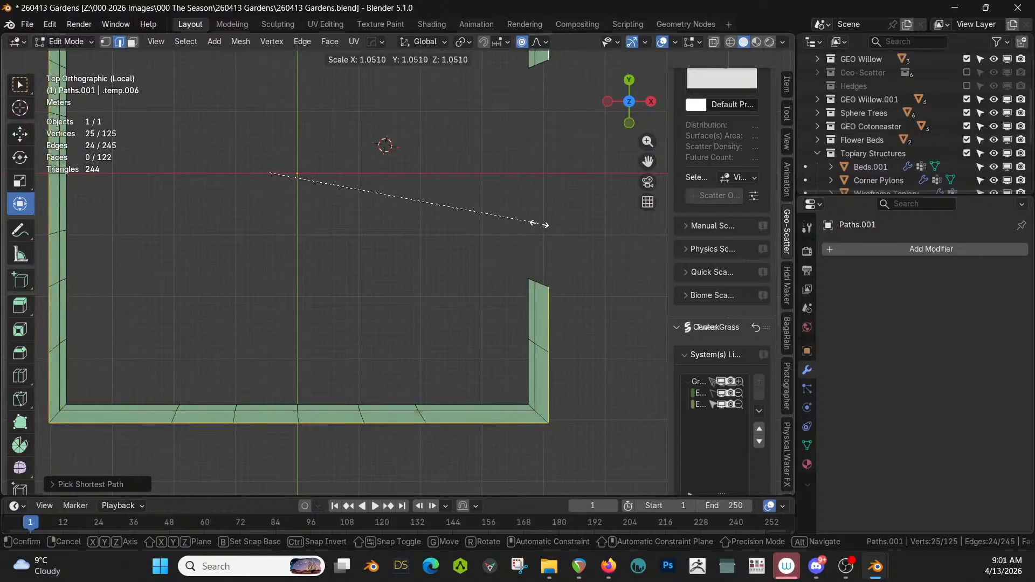
pyautogui.press('Escape')
pyautogui.press('KP_1')
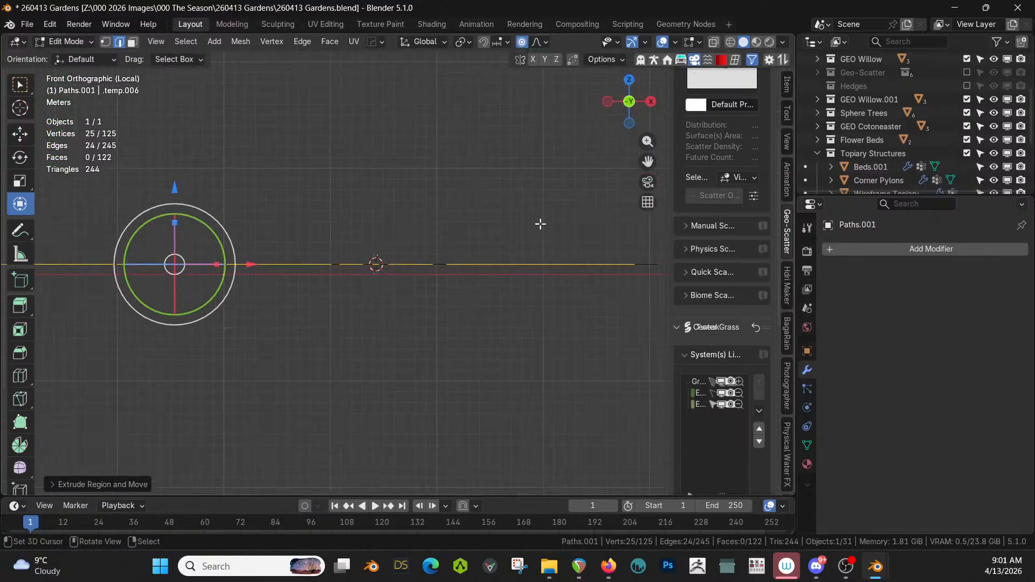
pyautogui.moveTo(540, 224); pyautogui.dragTo(409, 234, button='middle')
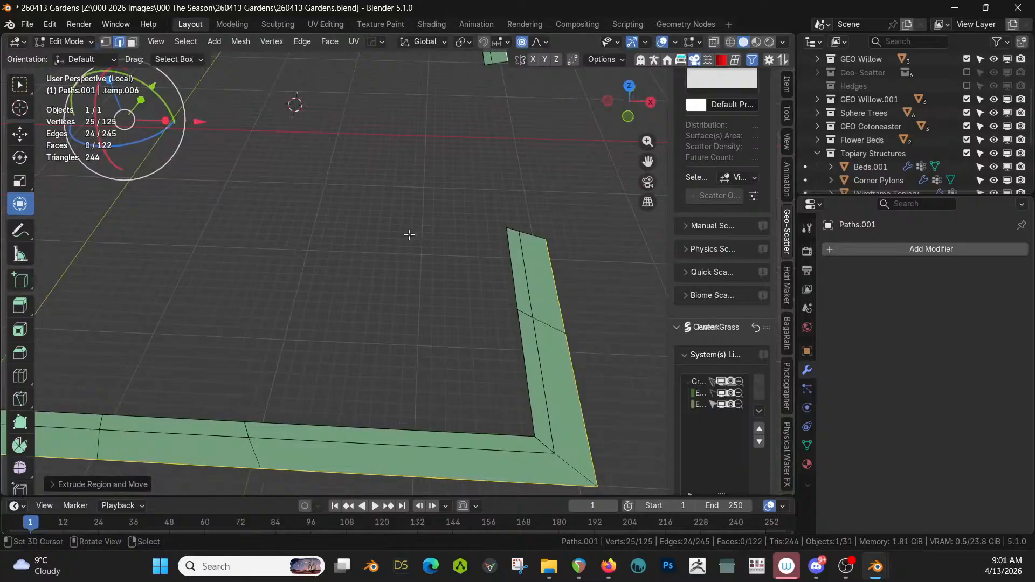
# - Grow the selection to the extruded band's faces, separate them into their own object, and select that object
pyautogui.press('ctrl+KP_Add')
pyautogui.press('3')
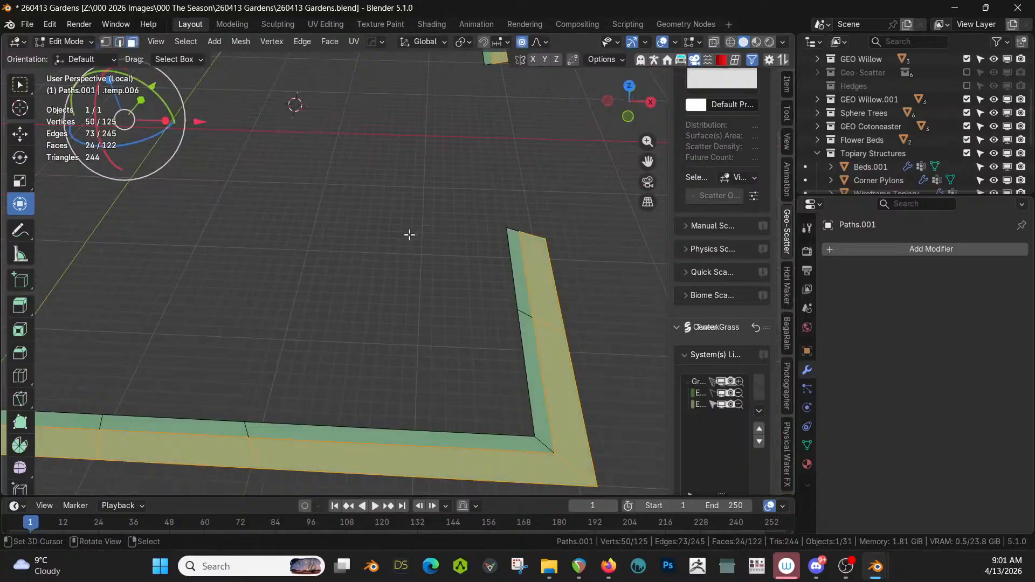
pyautogui.press('p')
pyautogui.click(408, 232)
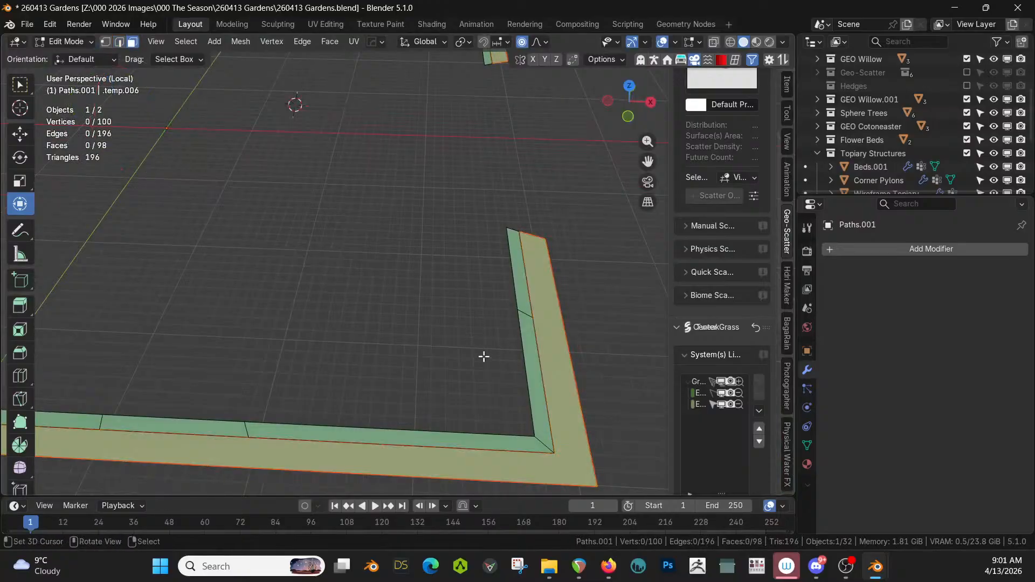
pyautogui.press('Tab')
pyautogui.click(563, 415)
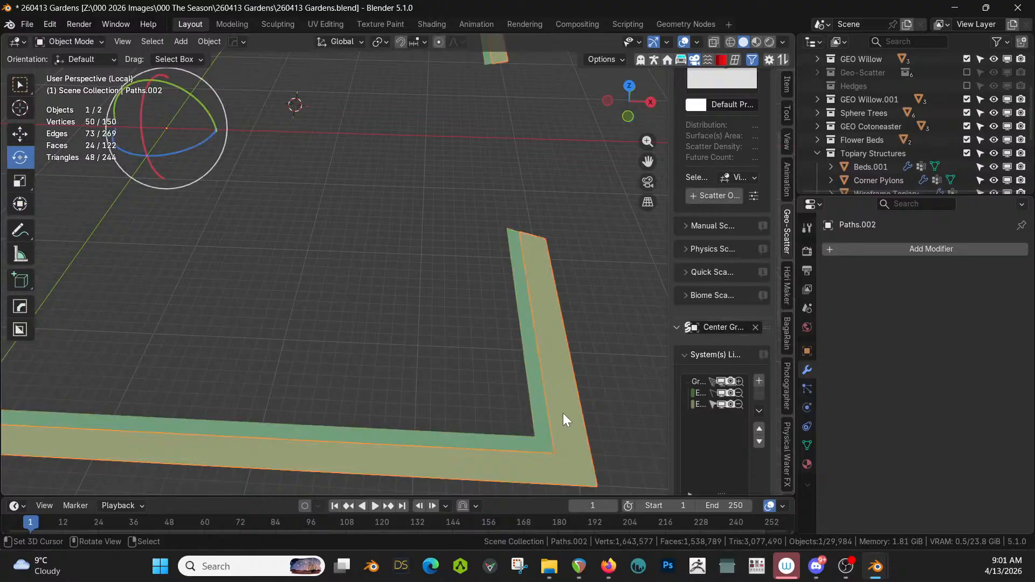
# - Show face orientation and recalculate the normals of all faces on the separated band
pyautogui.press('z')
pyautogui.click(525, 367)
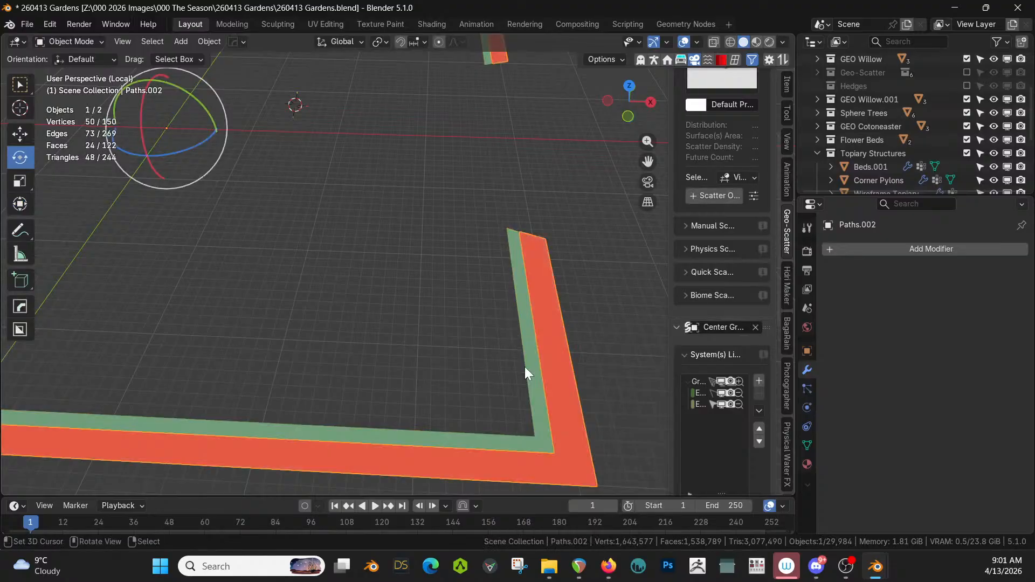
pyautogui.press('Tab')
pyautogui.press('a')
pyautogui.hotkey('shift', 'n')
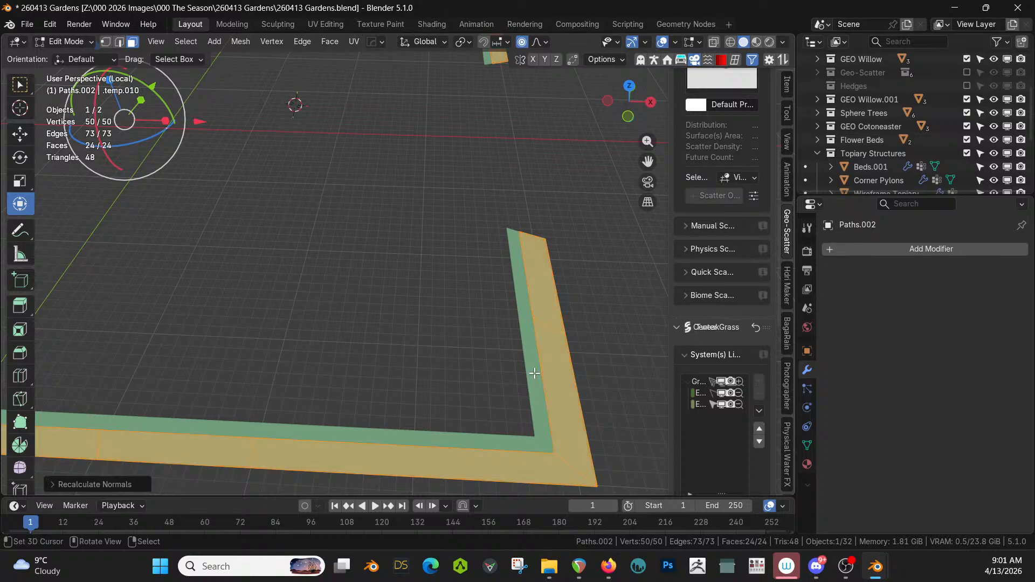
pyautogui.press('Tab')
pyautogui.press('Tab')
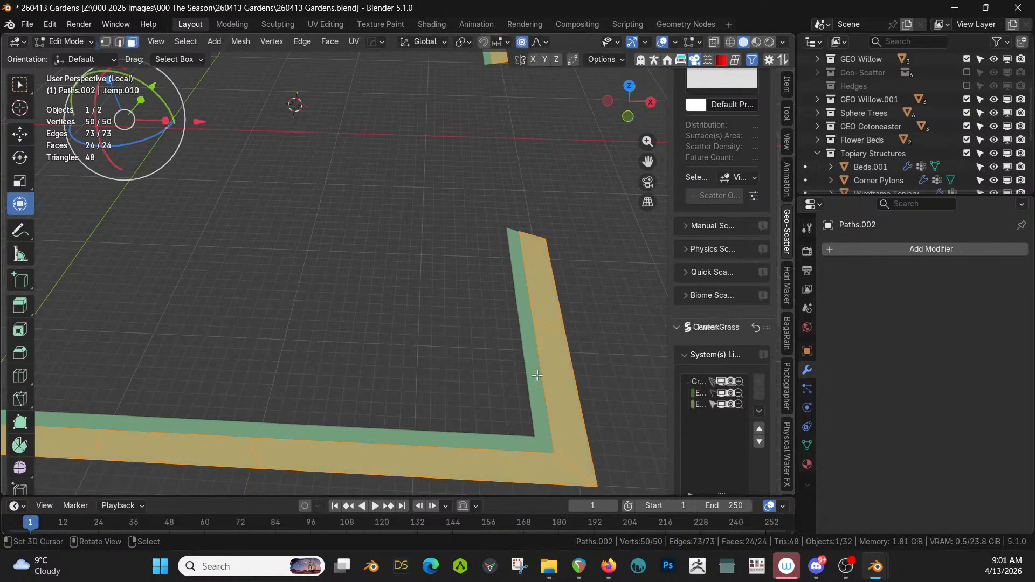
# - Extrude the band's faces 4 m into a hedge wall, then leave Local View and mesh editing
pyautogui.write('e4')
pyautogui.press('Return')
pyautogui.press('KP_Divide')
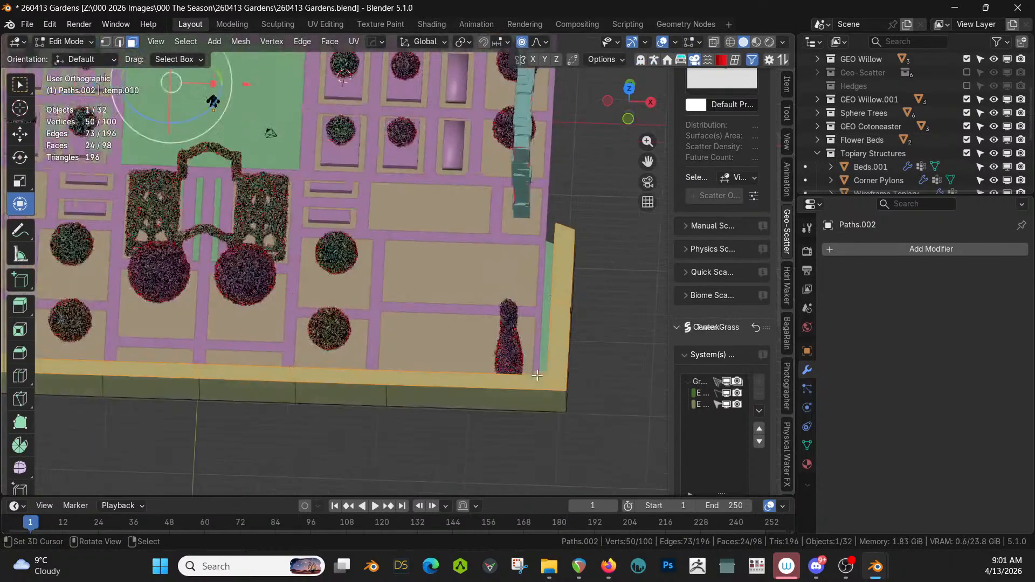
pyautogui.press('KP_7')
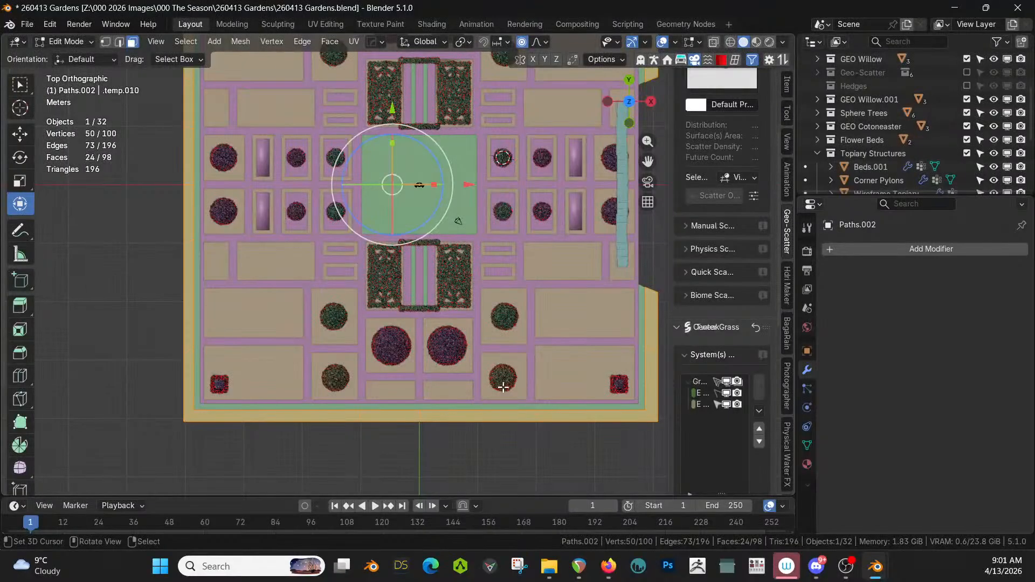
pyautogui.moveTo(503, 387); pyautogui.dragTo(353, 333, button='middle')
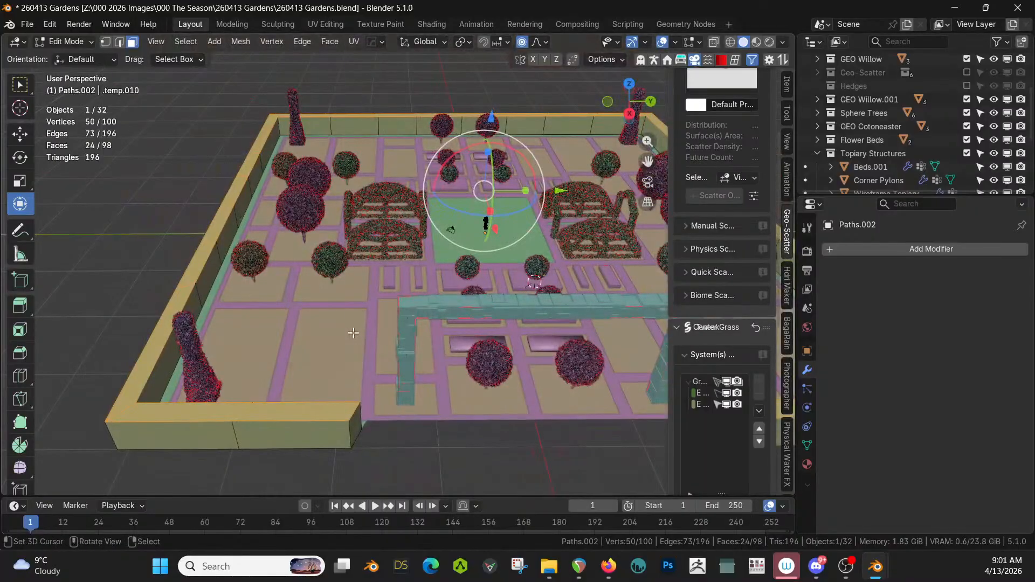
pyautogui.press('Tab')
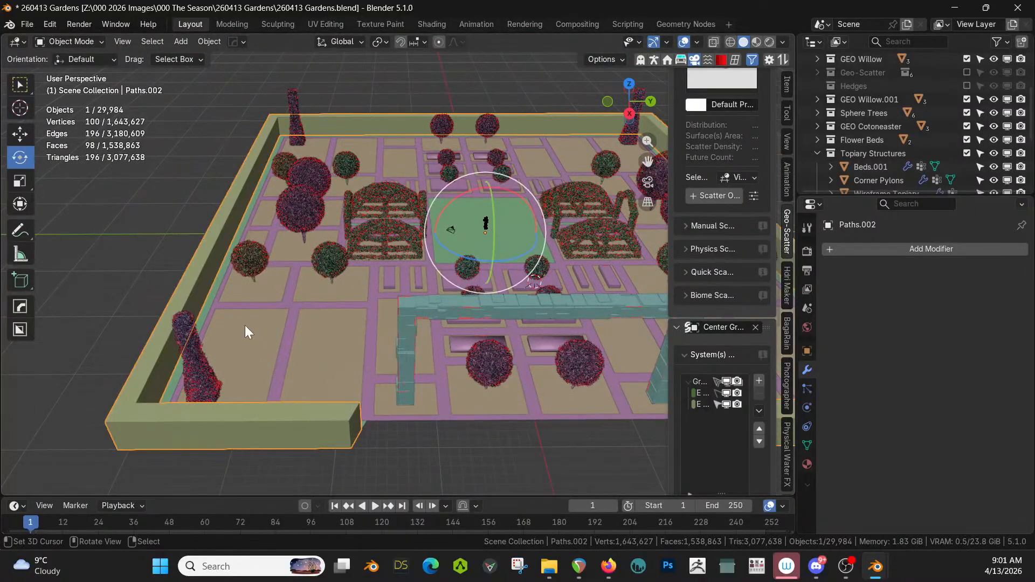
# - Join the strip Paths.001 inside the hedge wall with the main Paths mesh and include the Hedges collection again
pyautogui.keyDown('shift'); pyautogui.click(209, 302); pyautogui.keyUp('shift')
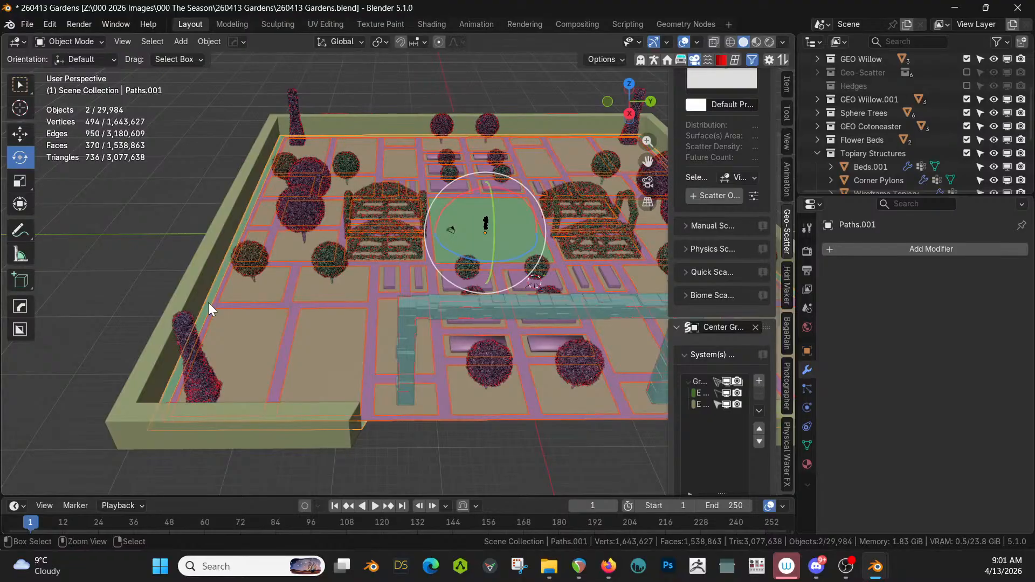
pyautogui.click(210, 295)
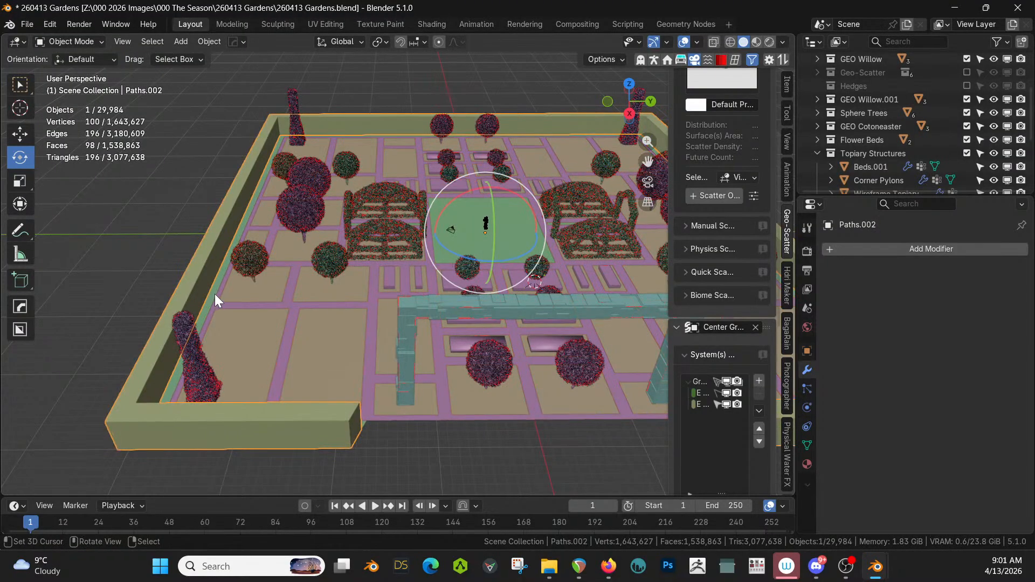
pyautogui.moveTo(315, 322); pyautogui.dragTo(270, 363, button='middle')
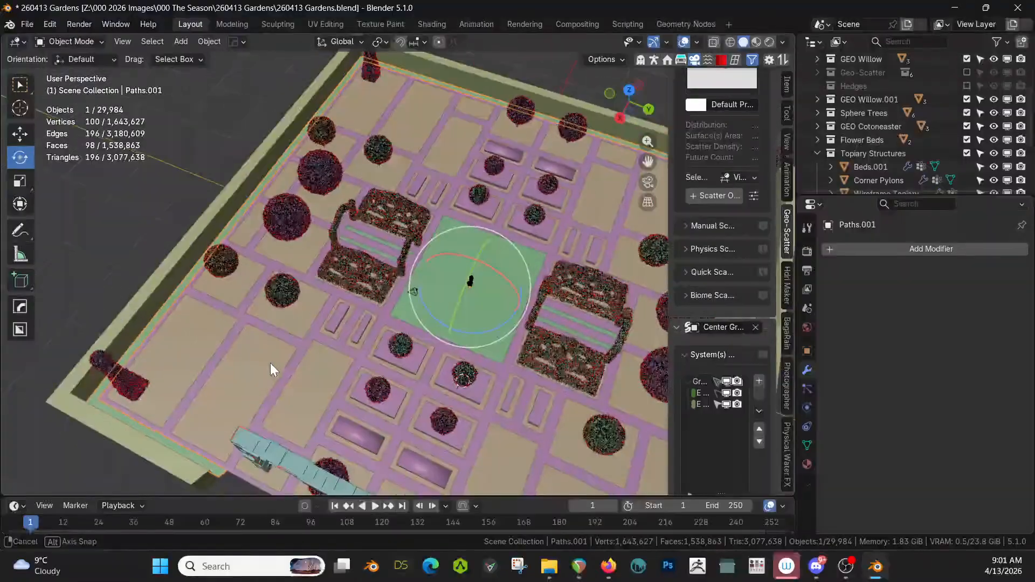
pyautogui.keyDown('shift'); pyautogui.click(295, 340); pyautogui.keyUp('shift')
pyautogui.hotkey('ctrl', 'j')
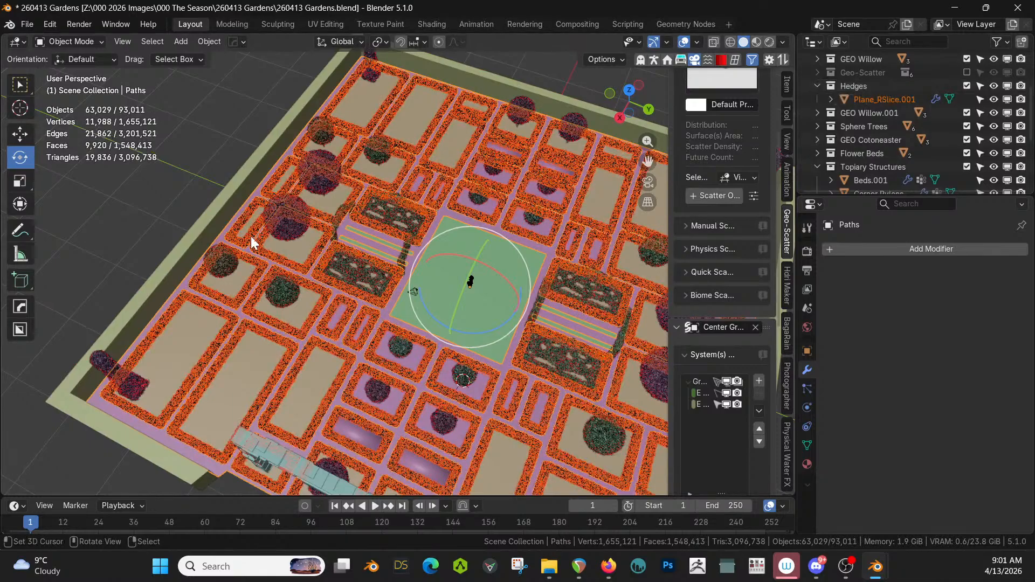
# - Copy the Scatter on Surface modifier from the hedge object Plane_RSlice.001 to the perimeter hedge wall Paths.002
pyautogui.click(234, 245)
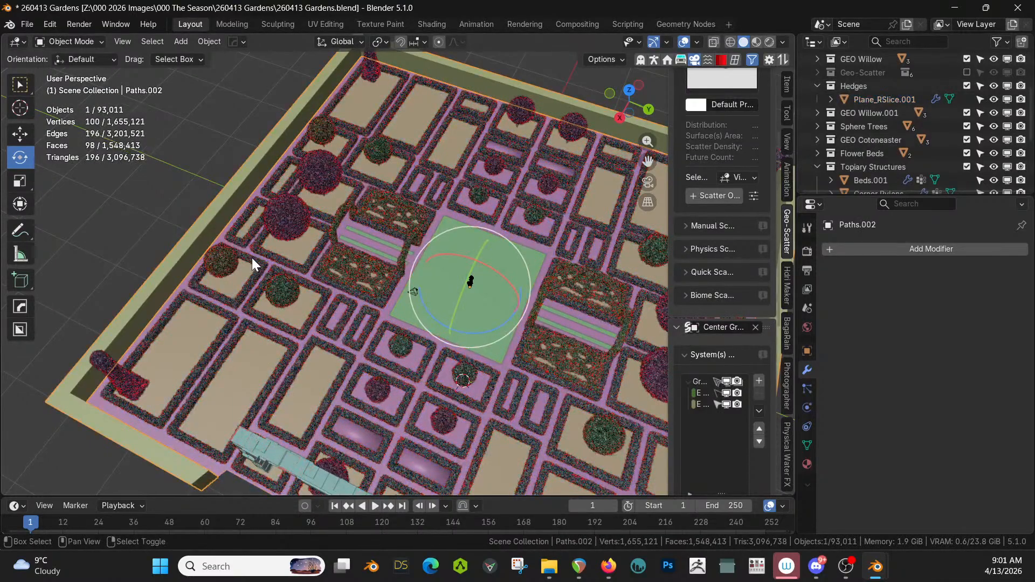
pyautogui.keyDown('shift'); pyautogui.click(251, 258); pyautogui.keyUp('shift')
pyautogui.hotkey('ctrl', 'l')
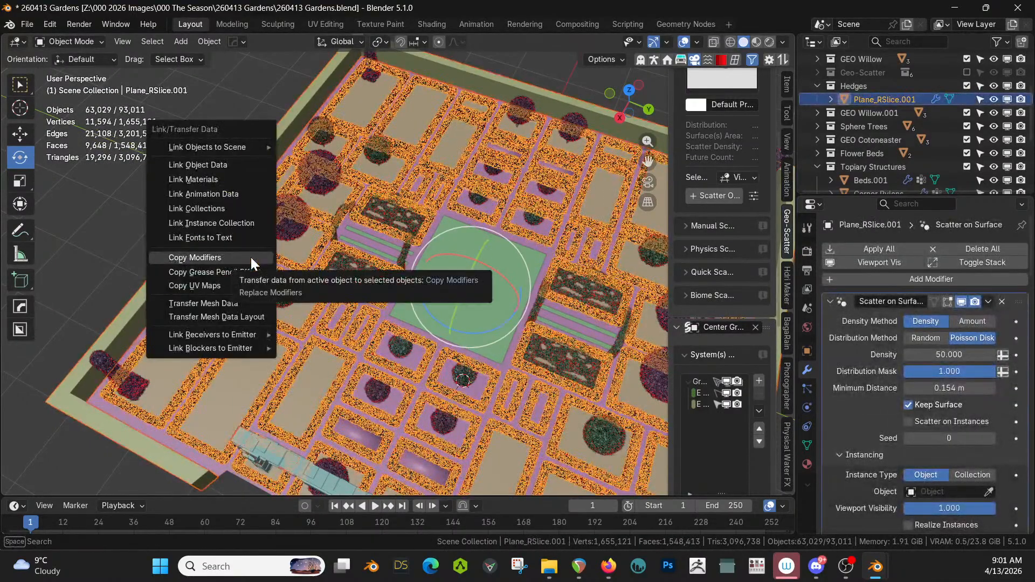
pyautogui.click(251, 257)
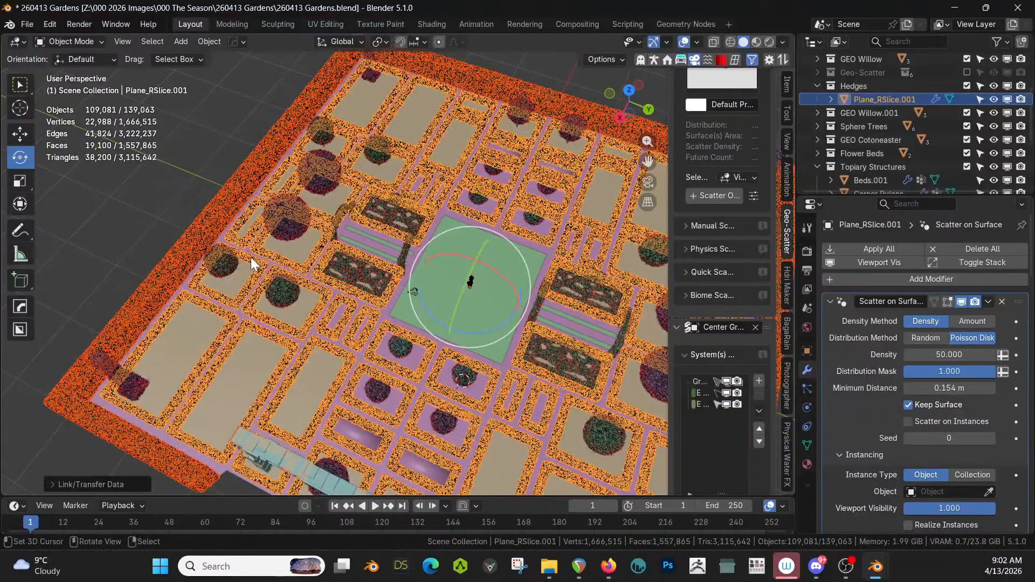
pyautogui.press('q')
pyautogui.press('Escape')
pyautogui.press('Tab')
pyautogui.moveTo(290, 274); pyautogui.dragTo(303, 235, button='middle')
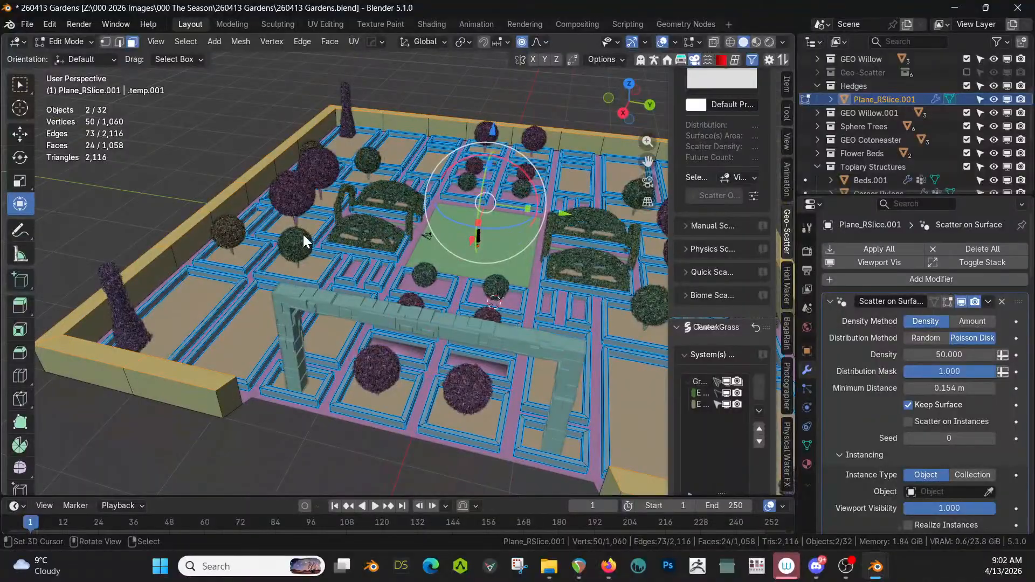
pyautogui.press('Tab')
pyautogui.scroll(2, 329, 252)
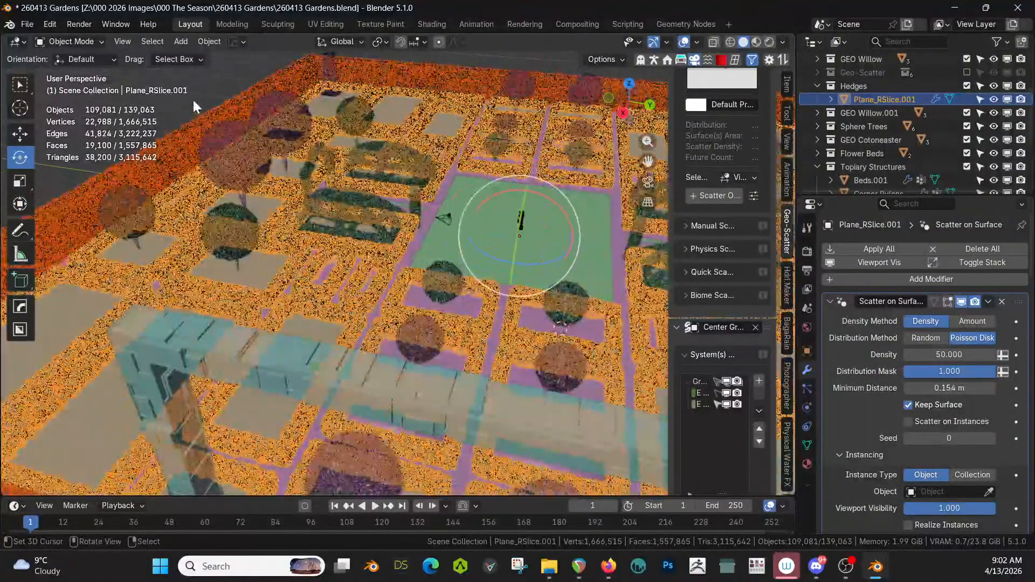
# - Deselect everything and include the Shields collection in the view layer
pyautogui.hotkey('alt', 'a')
pyautogui.moveTo(257, 144); pyautogui.dragTo(325, 119, button='middle')
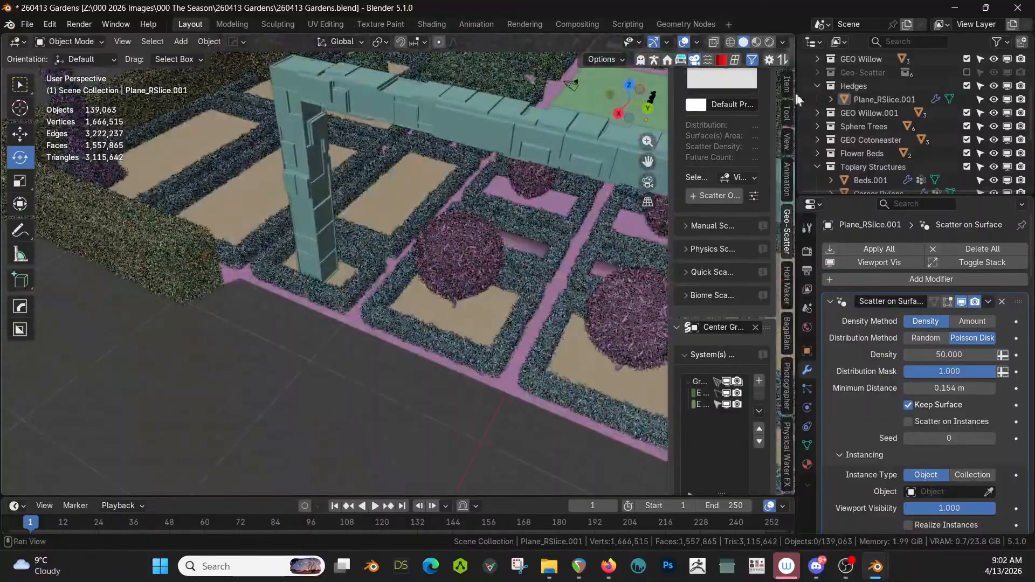
pyautogui.scroll(-9, 968, 127)
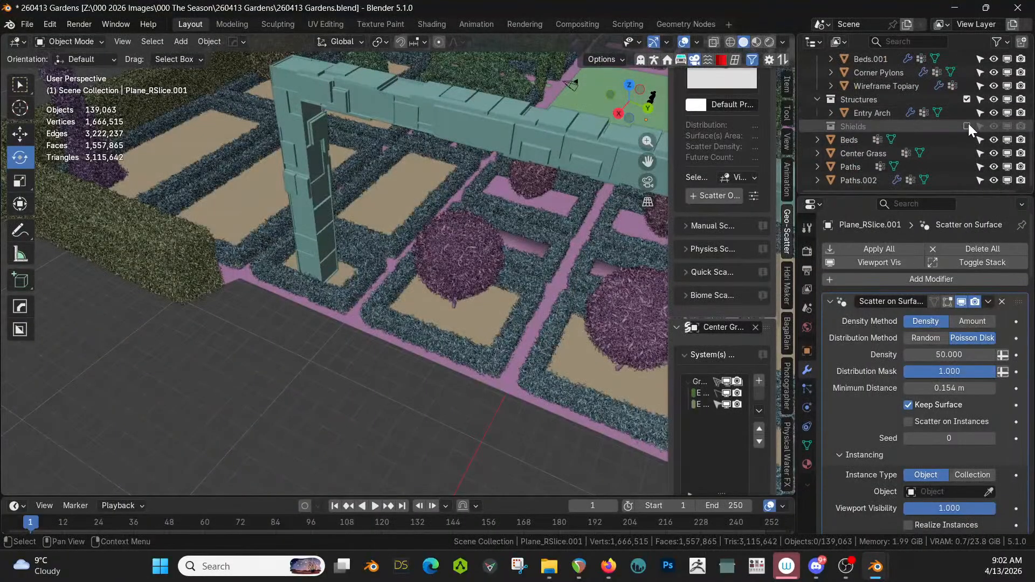
pyautogui.click(968, 125)
# - Walk through the garden to a low viewpoint between the hedges, looking along the central path towards the figure
pyautogui.moveTo(479, 213); pyautogui.dragTo(464, 257, button='middle')
pyautogui.hotkey('shift', '`')
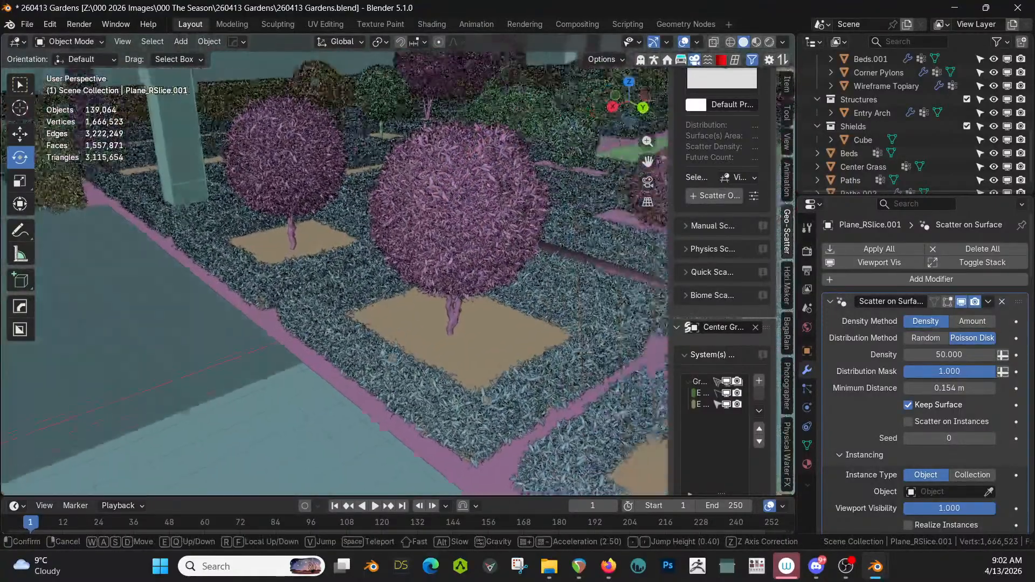
pyautogui.press('w')
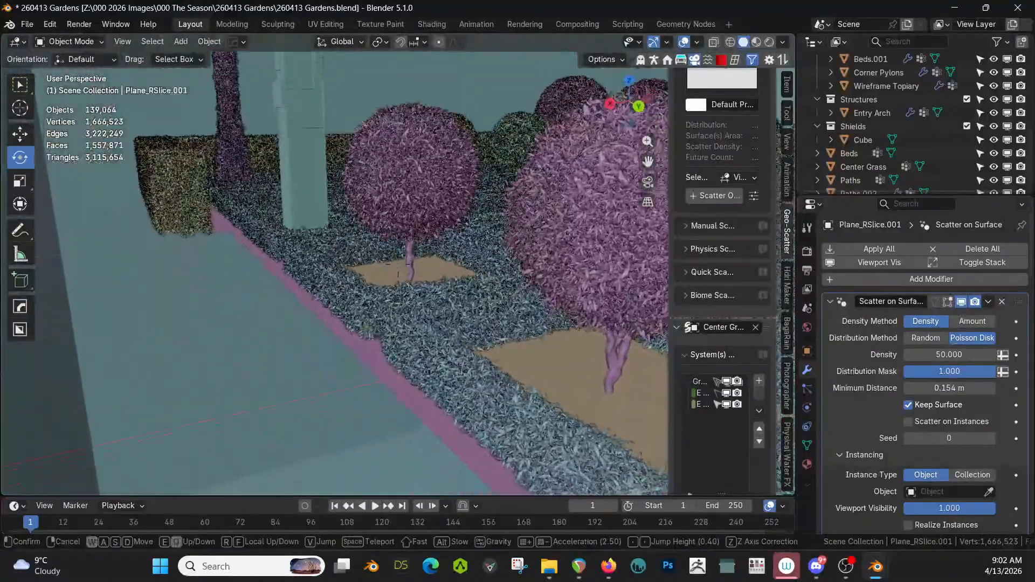
pyautogui.press('w')
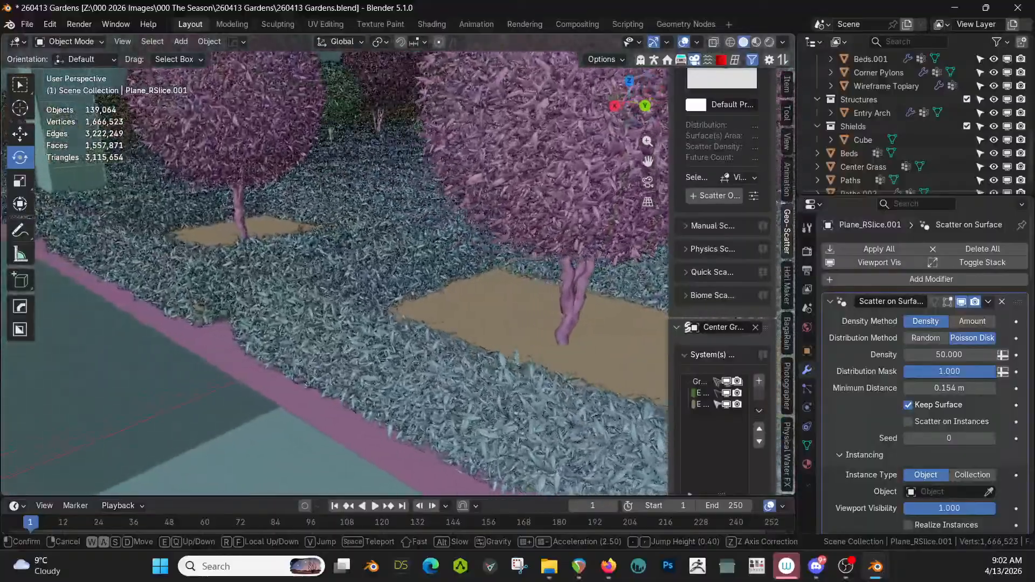
pyautogui.press('w')
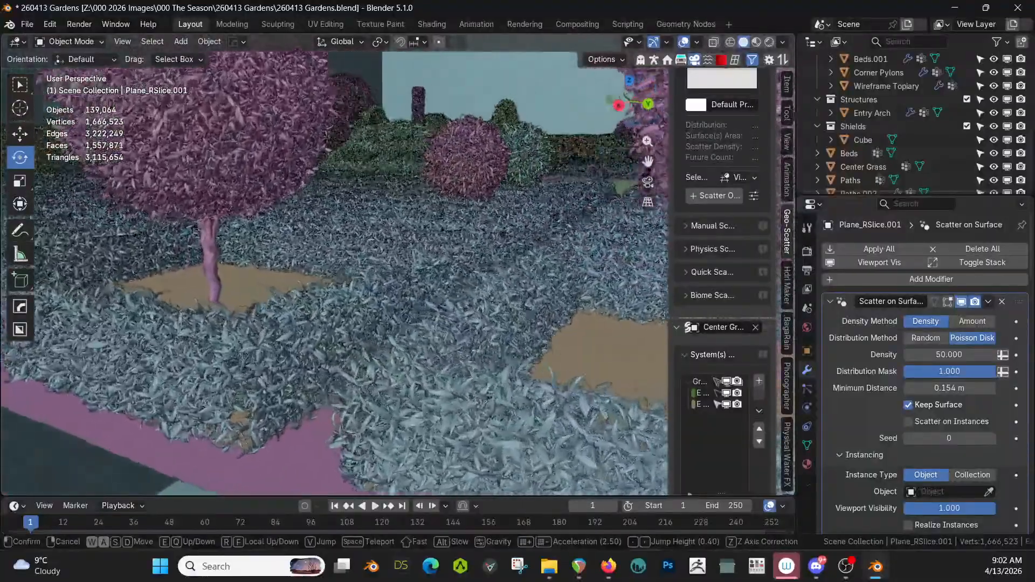
pyautogui.press('a')
pyautogui.press('w')
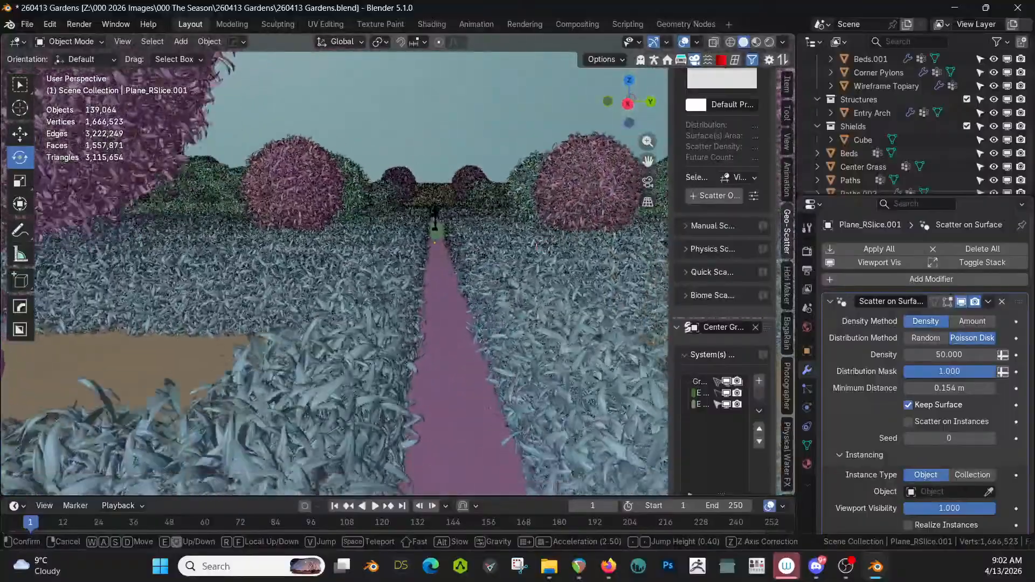
pyautogui.press('q')
pyautogui.press('a')
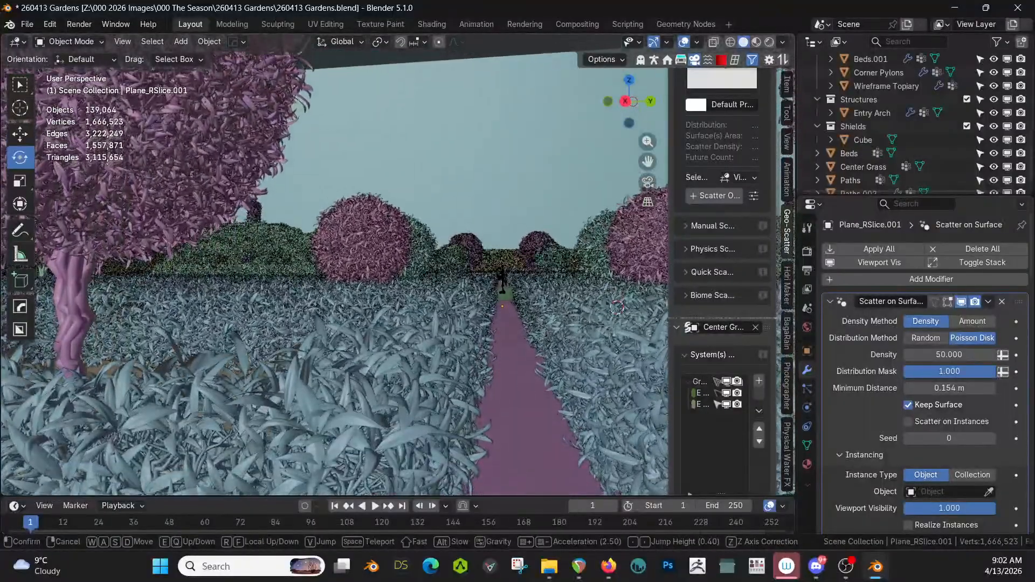
pyautogui.press('d')
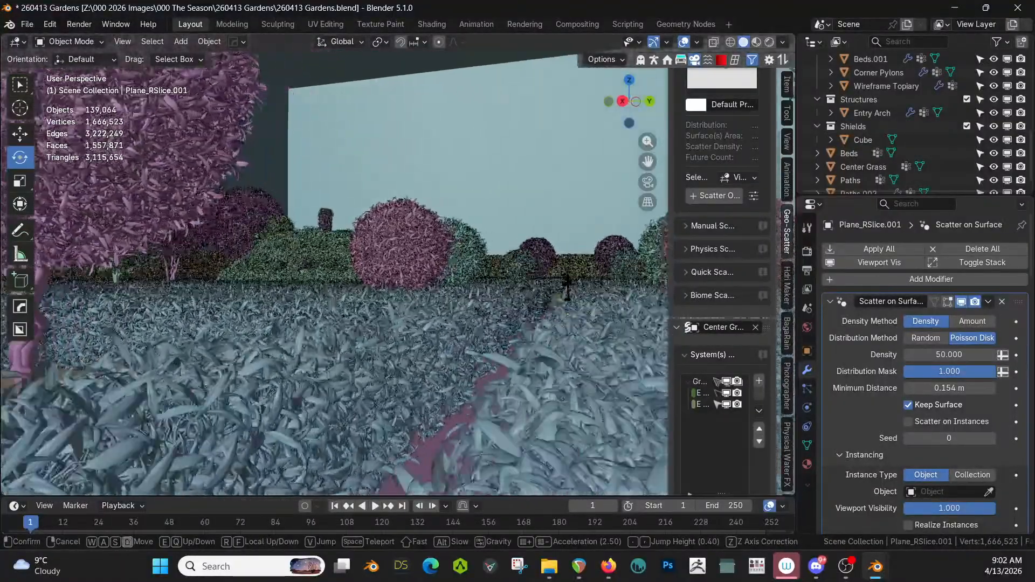
pyautogui.press('q')
pyautogui.press('a')
pyautogui.press('a')
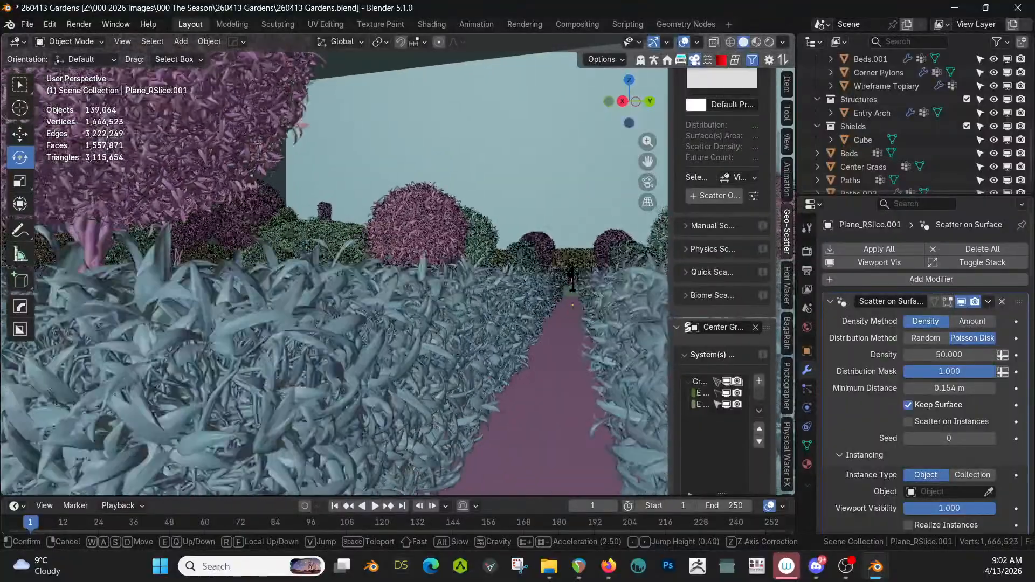
pyautogui.click(600, 266)
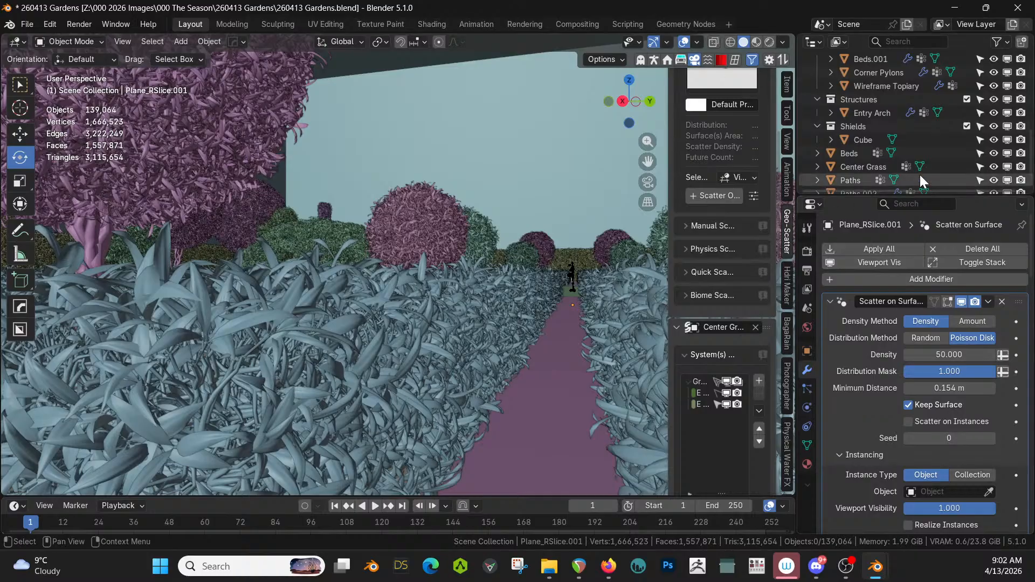
# - Include the Geo-Scatter collection in the view layer
pyautogui.scroll(7, 971, 158)
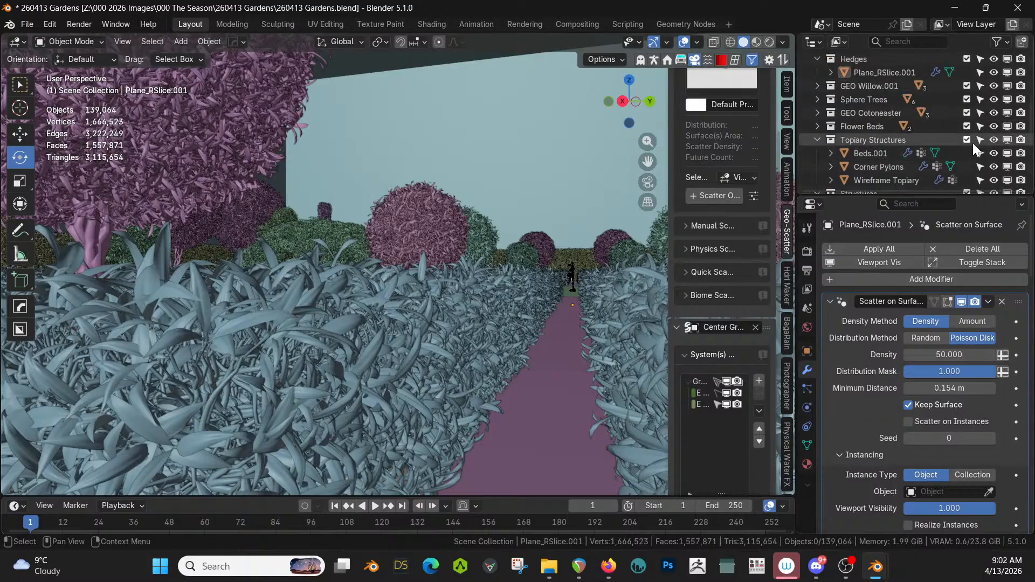
pyautogui.scroll(5, 979, 133)
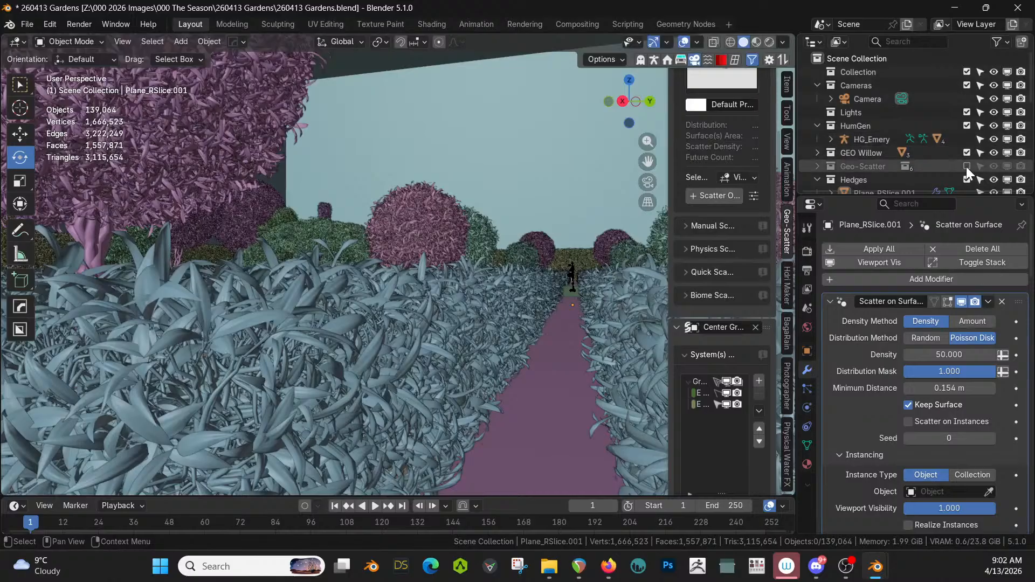
pyautogui.click(965, 166)
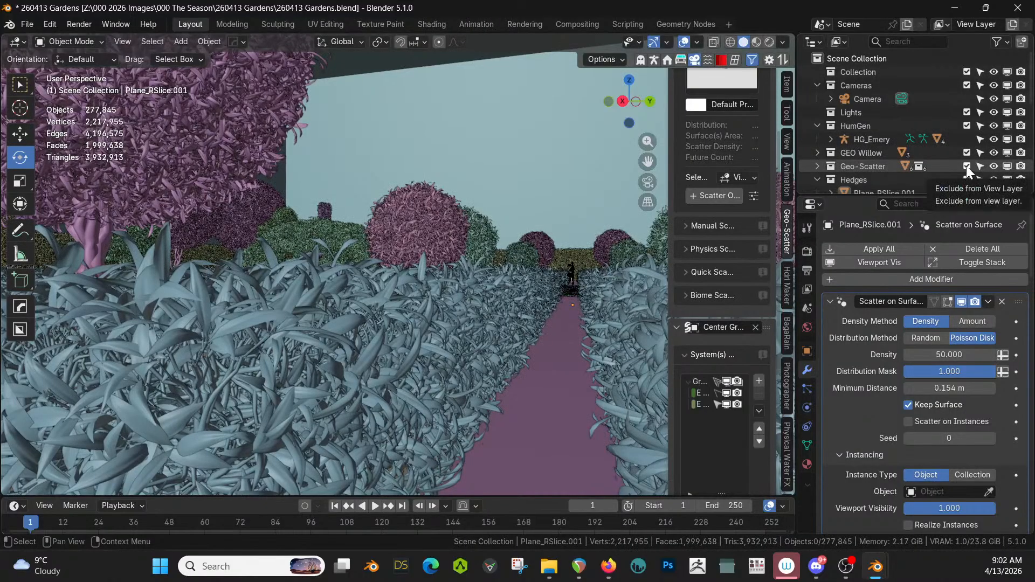
# - Raise the viewpoint above the hedges, examine the garden in rendered shading, and return to solid shading
pyautogui.press('`')
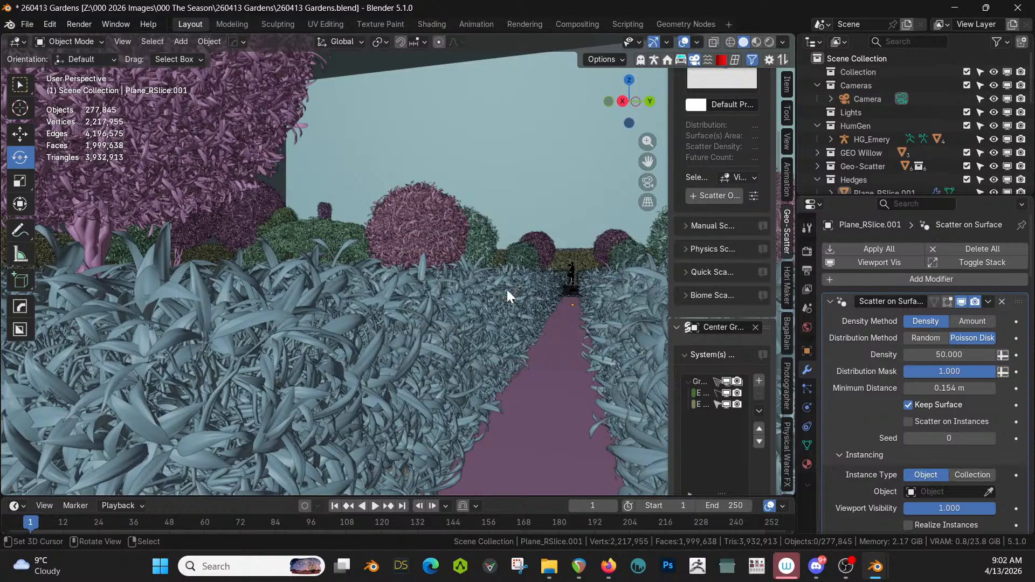
pyautogui.hotkey('shift', '`')
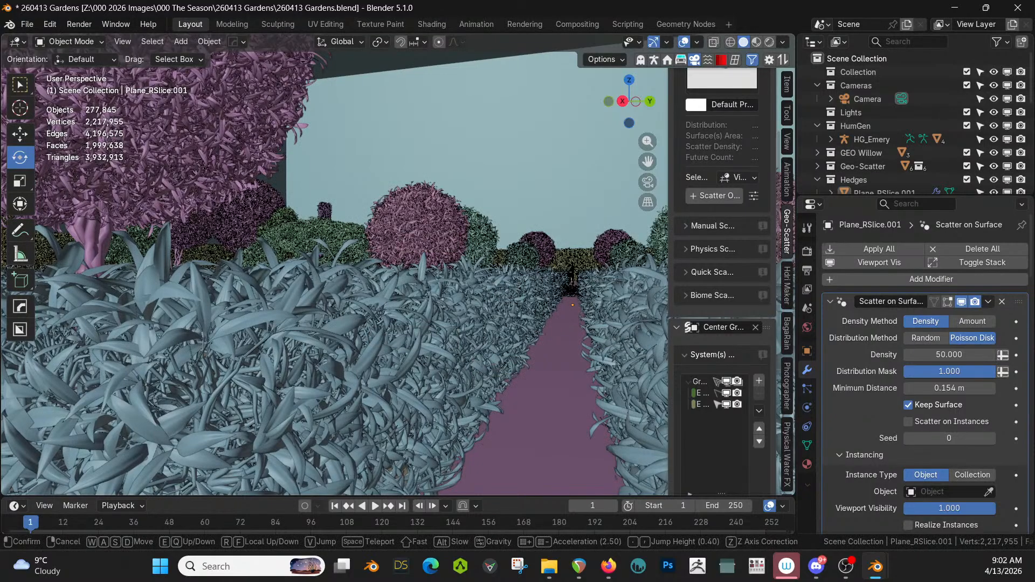
pyautogui.rightClick(539, 287)
pyautogui.hotkey('shift', '`')
pyautogui.press('e')
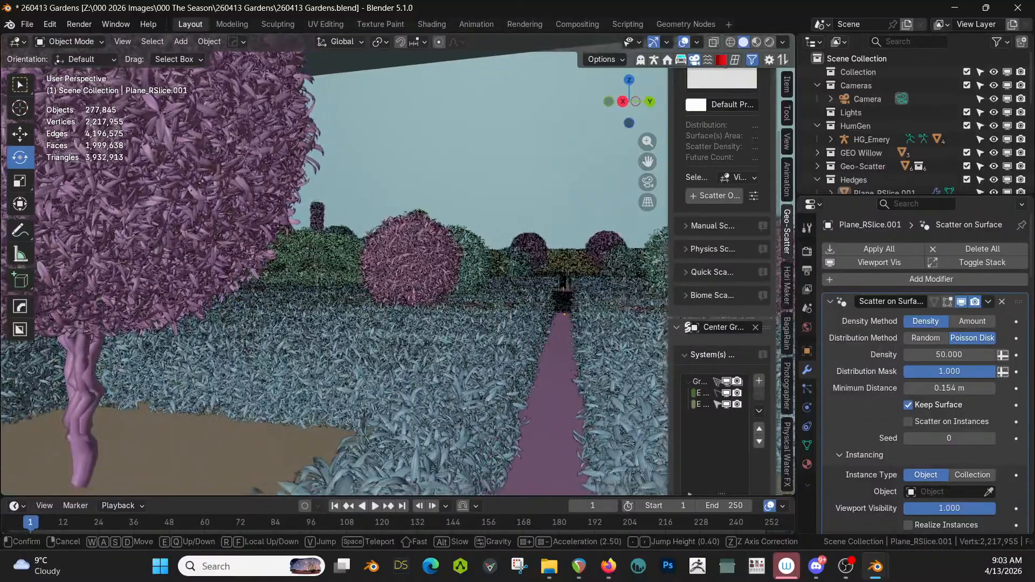
pyautogui.click(539, 287)
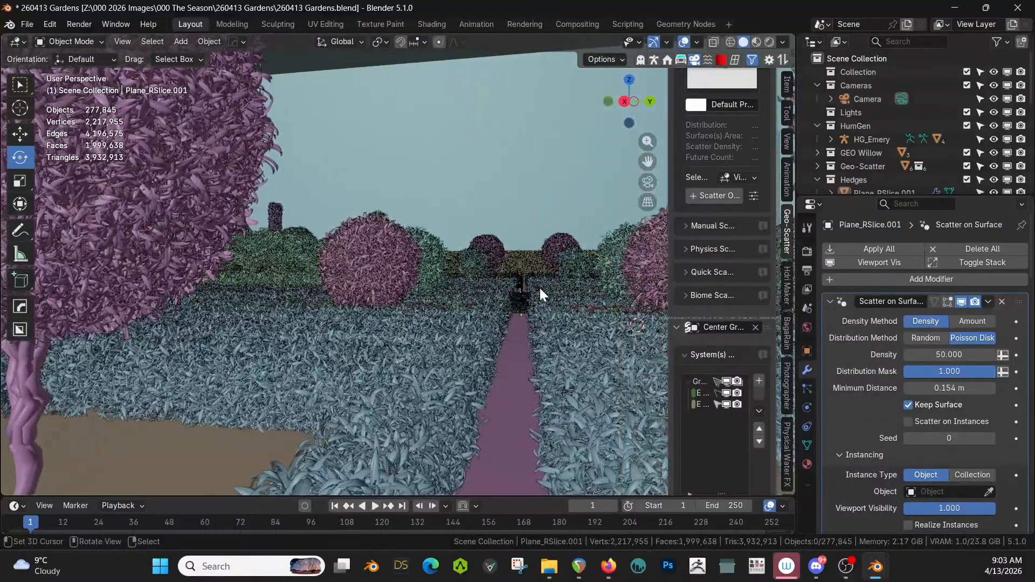
pyautogui.click(539, 287)
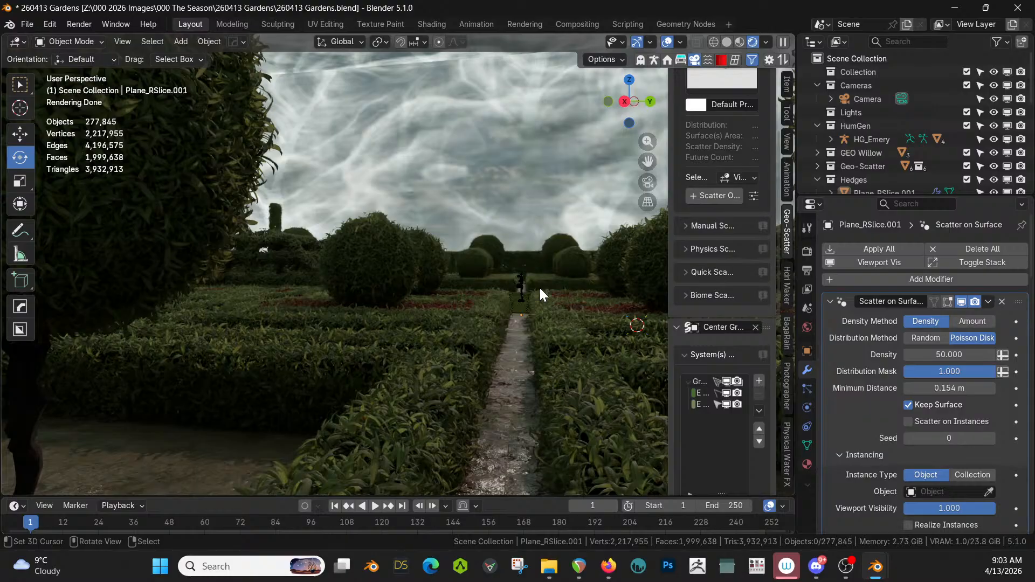
pyautogui.press('z')
pyautogui.press('6')
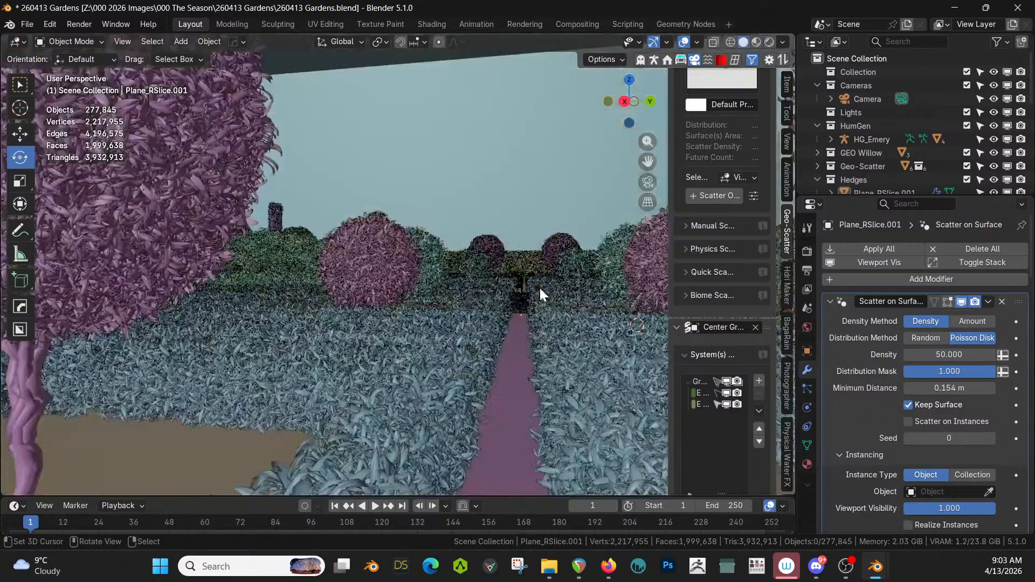
# - Exclude the Shields collection from the view layer
pyautogui.moveTo(502, 261); pyautogui.dragTo(785, 229, button='middle')
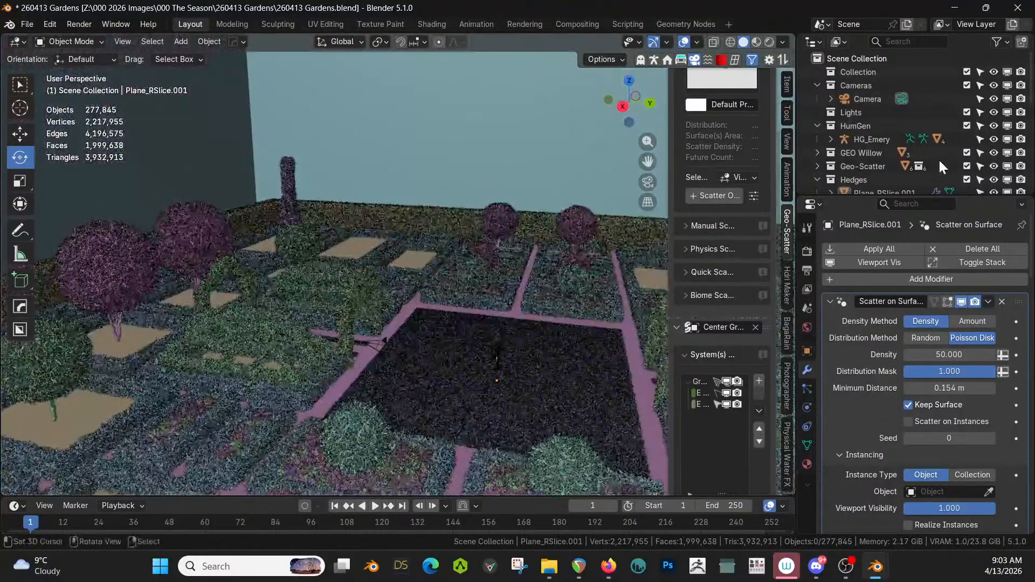
pyautogui.scroll(-5, 941, 157)
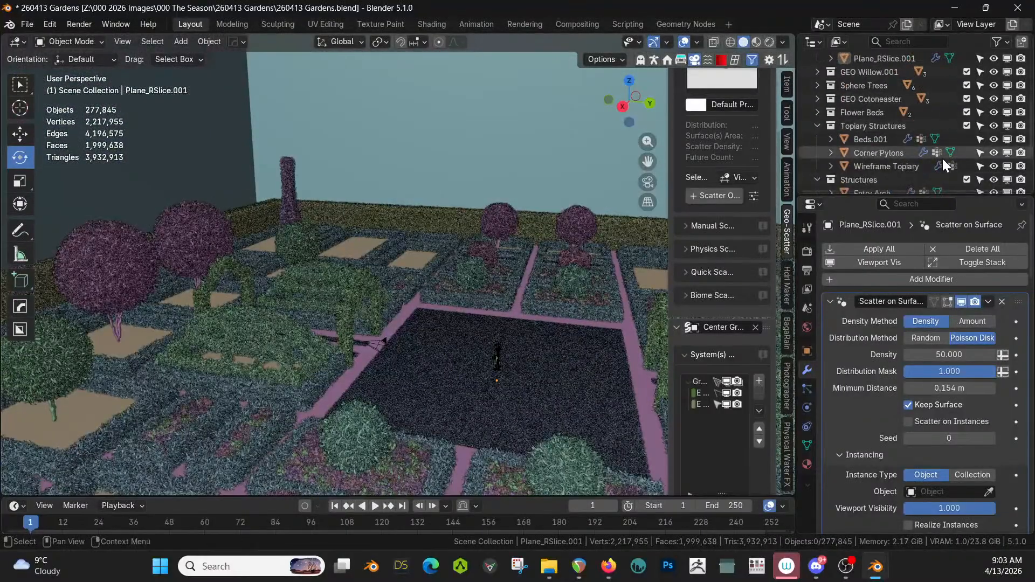
pyautogui.scroll(-3, 942, 158)
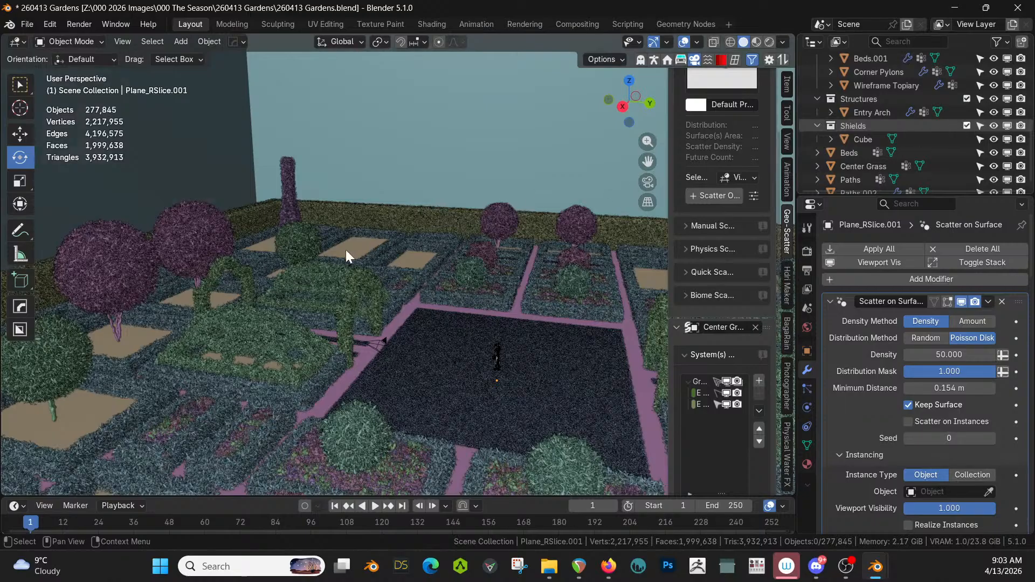
pyautogui.scroll(-4, 356, 275)
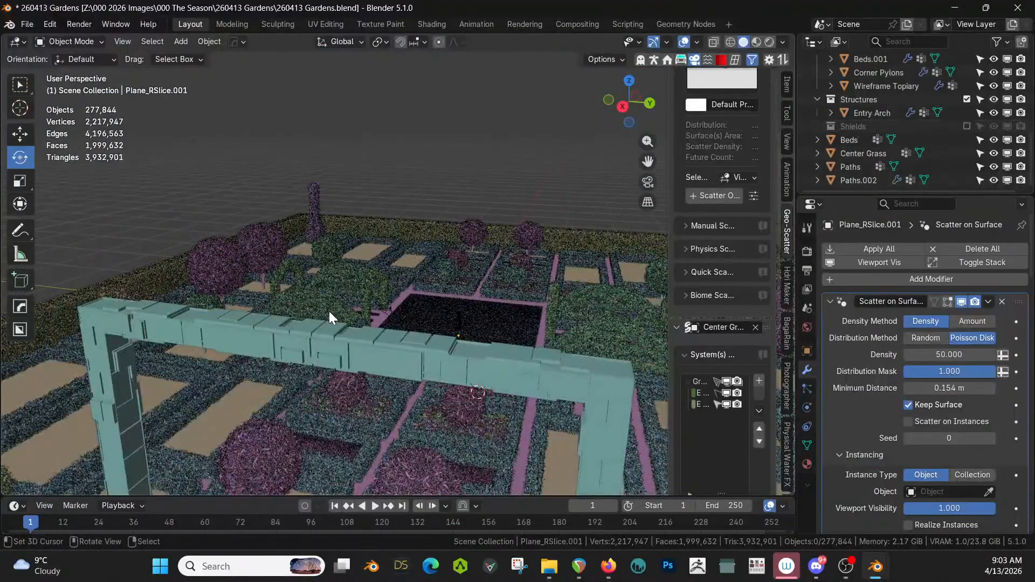
pyautogui.moveTo(329, 312); pyautogui.dragTo(391, 294, button='middle')
# - View the garden from beyond its side hedge wall and exclude the Geo-Scatter collection from the view layer
pyautogui.hotkey('shift', '`')
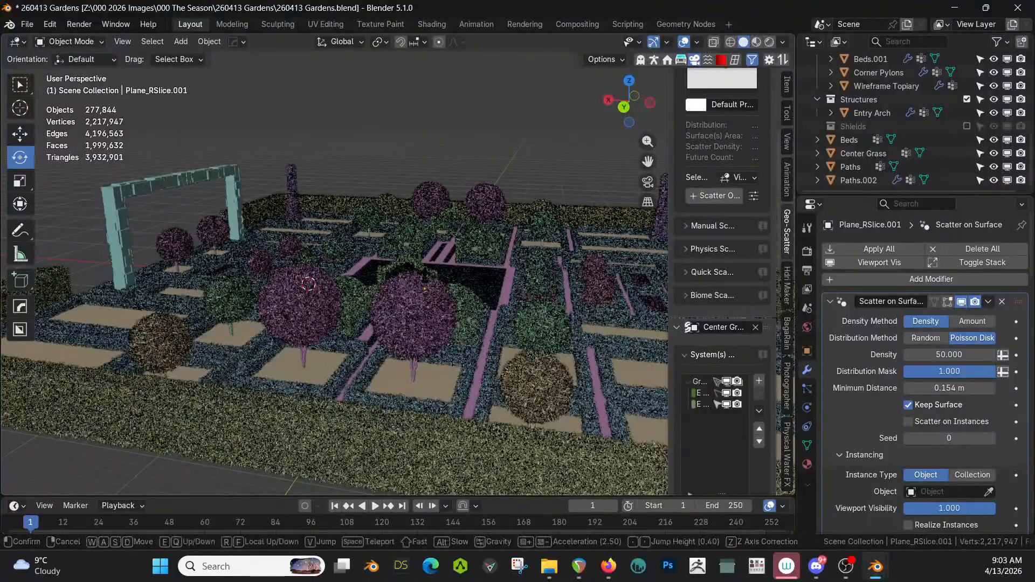
pyautogui.press('w')
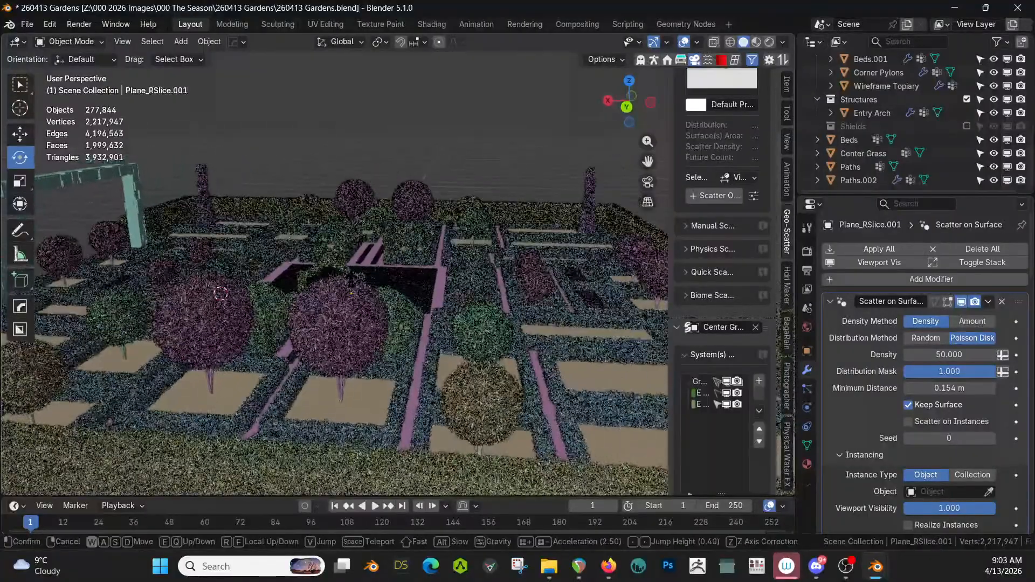
pyautogui.press('w')
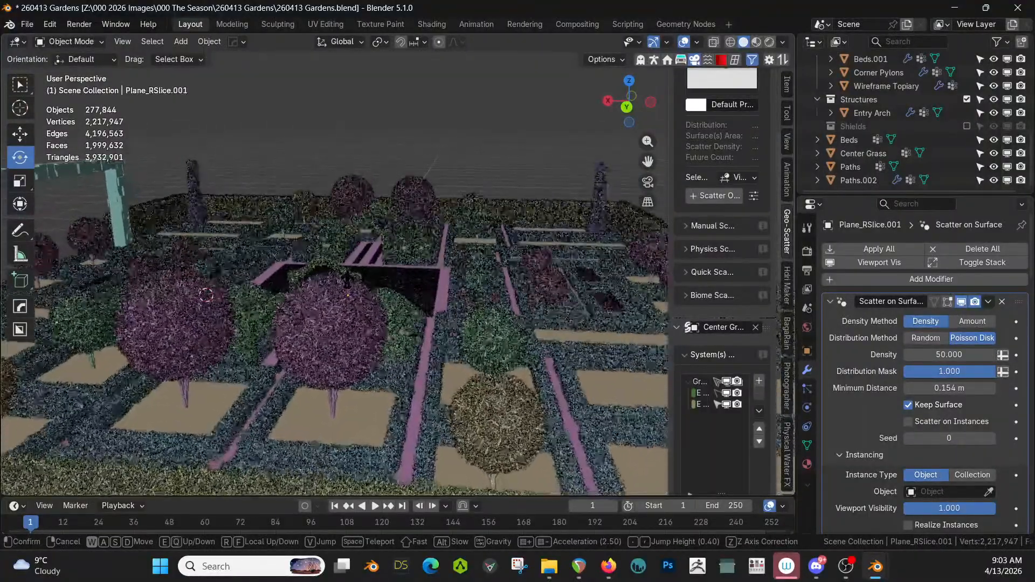
pyautogui.press('w')
pyautogui.click(394, 292)
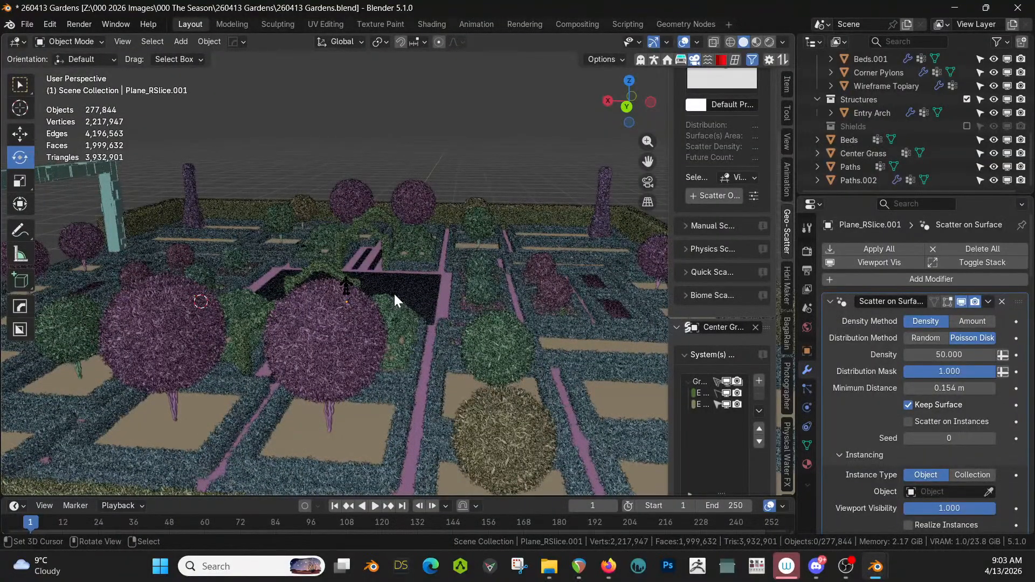
pyautogui.scroll(5, 890, 132)
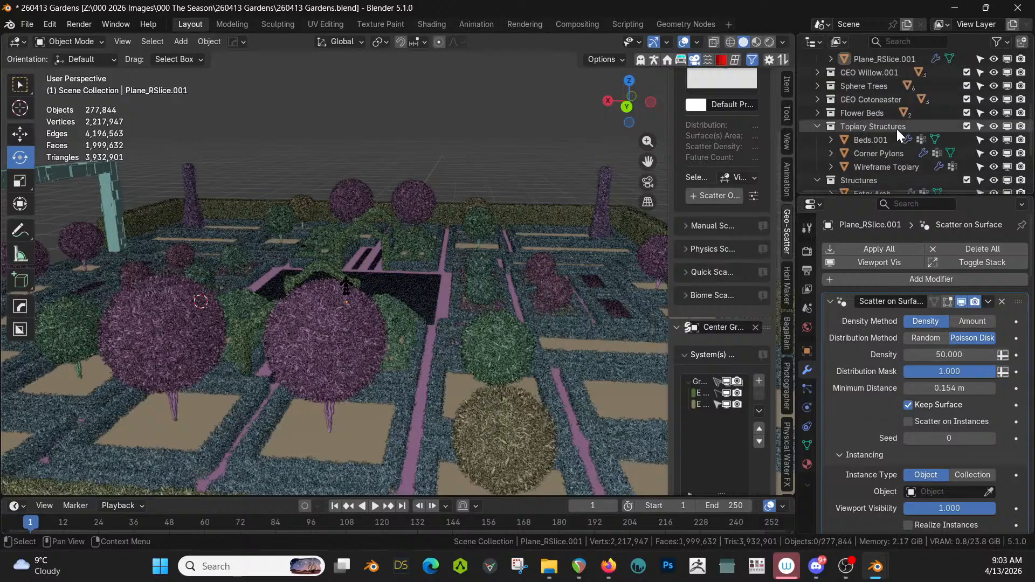
pyautogui.scroll(4, 944, 112)
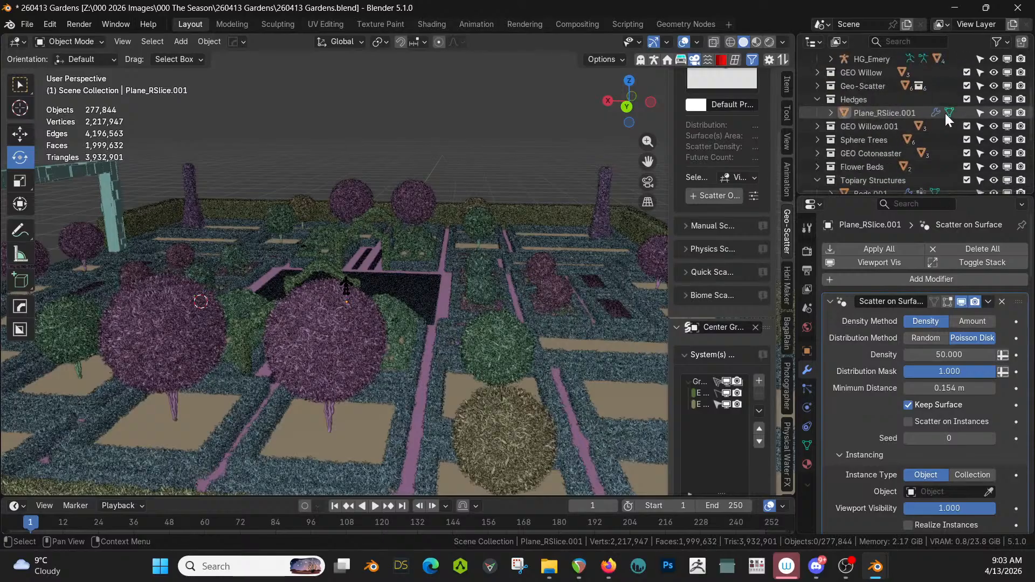
pyautogui.click(966, 86)
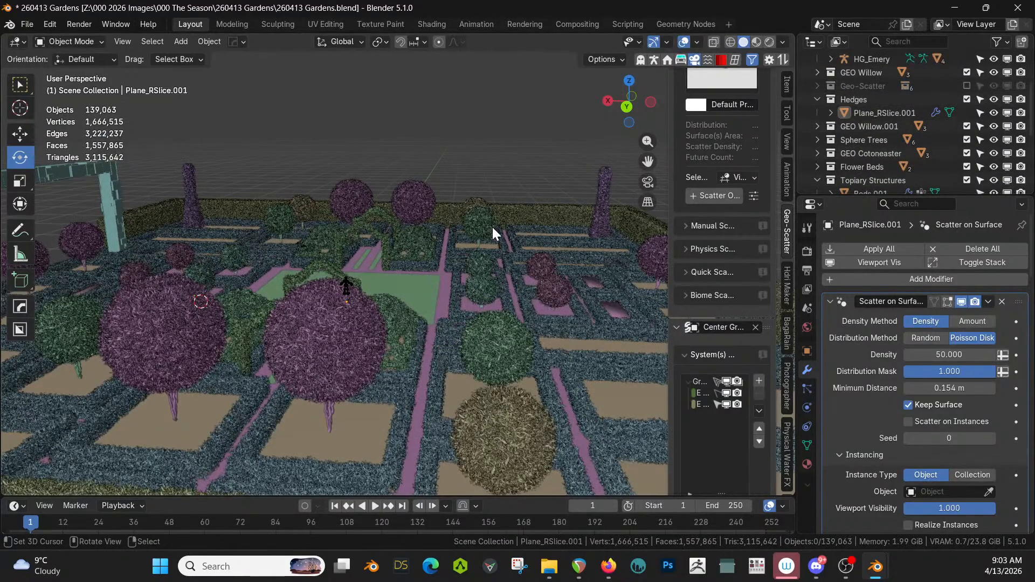